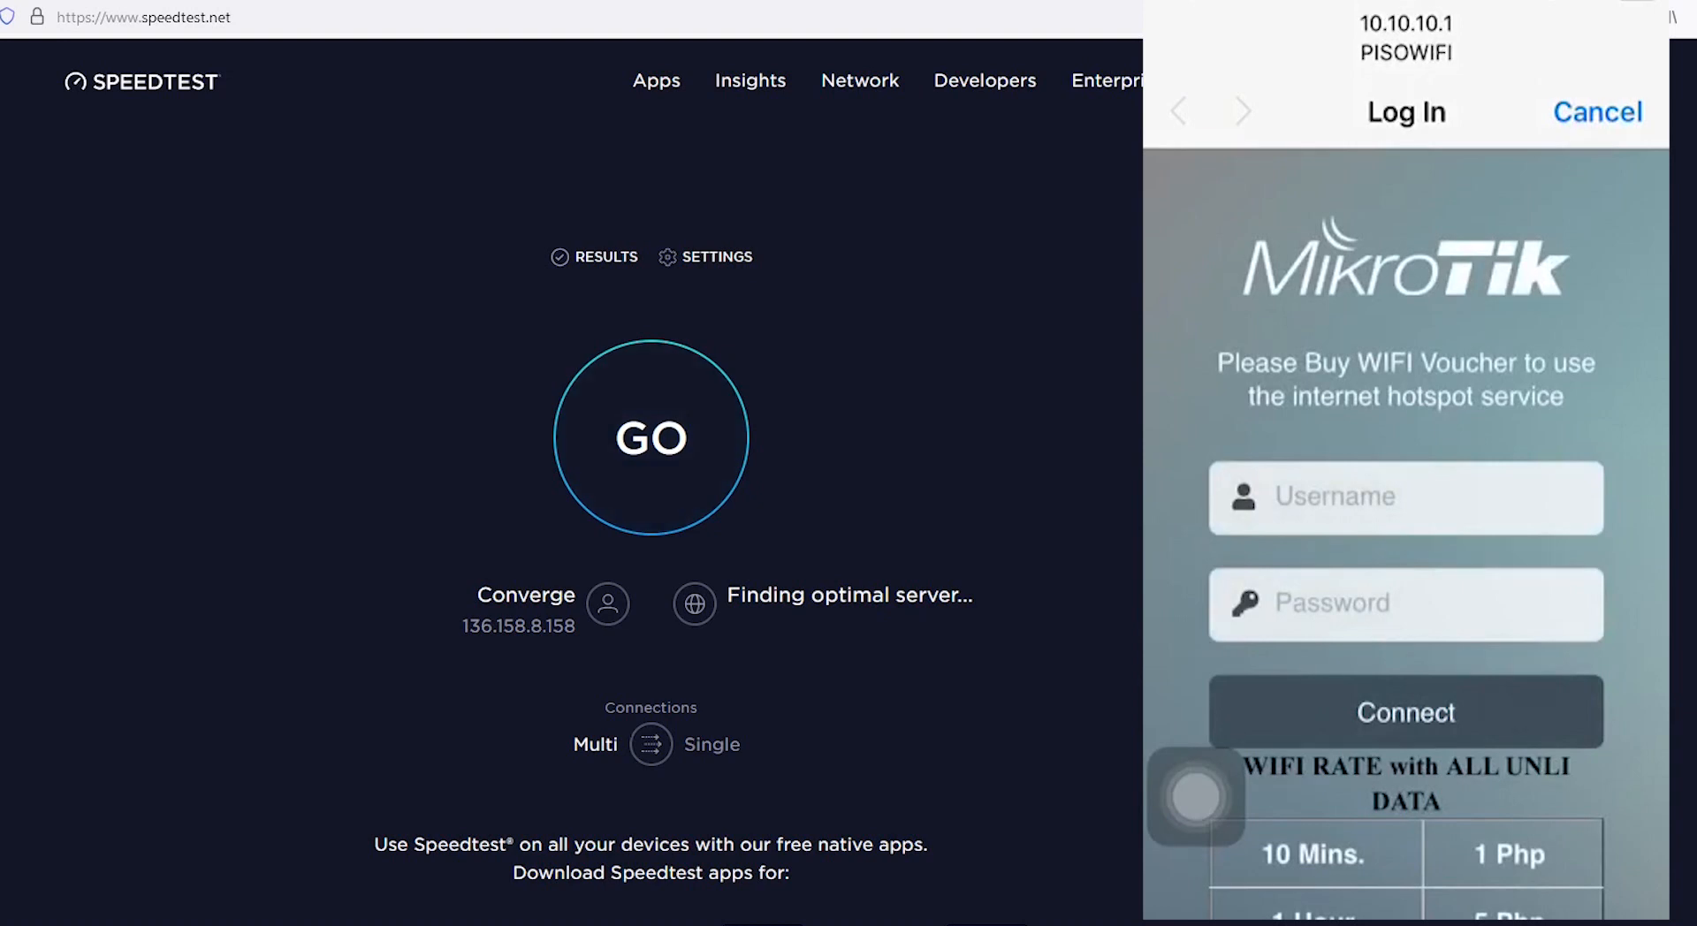
Step: Start the internet speed test and enter the voucher username on the PISOWIFI hotspot login page
left_click(651, 439)
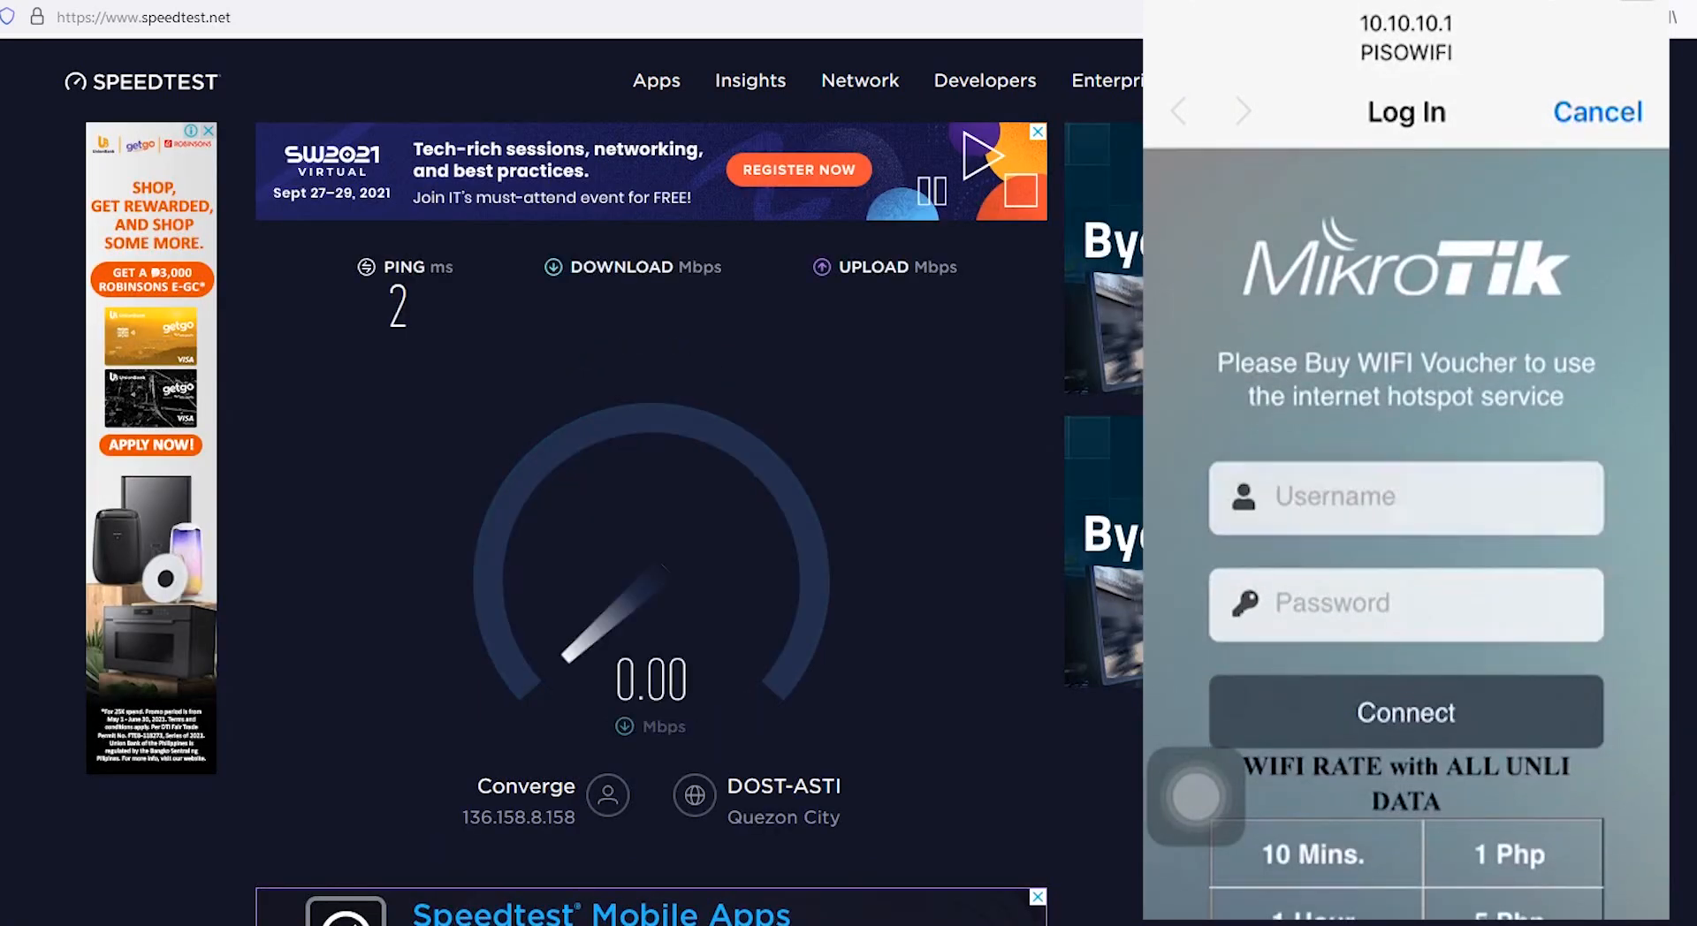
left_click(1405, 498)
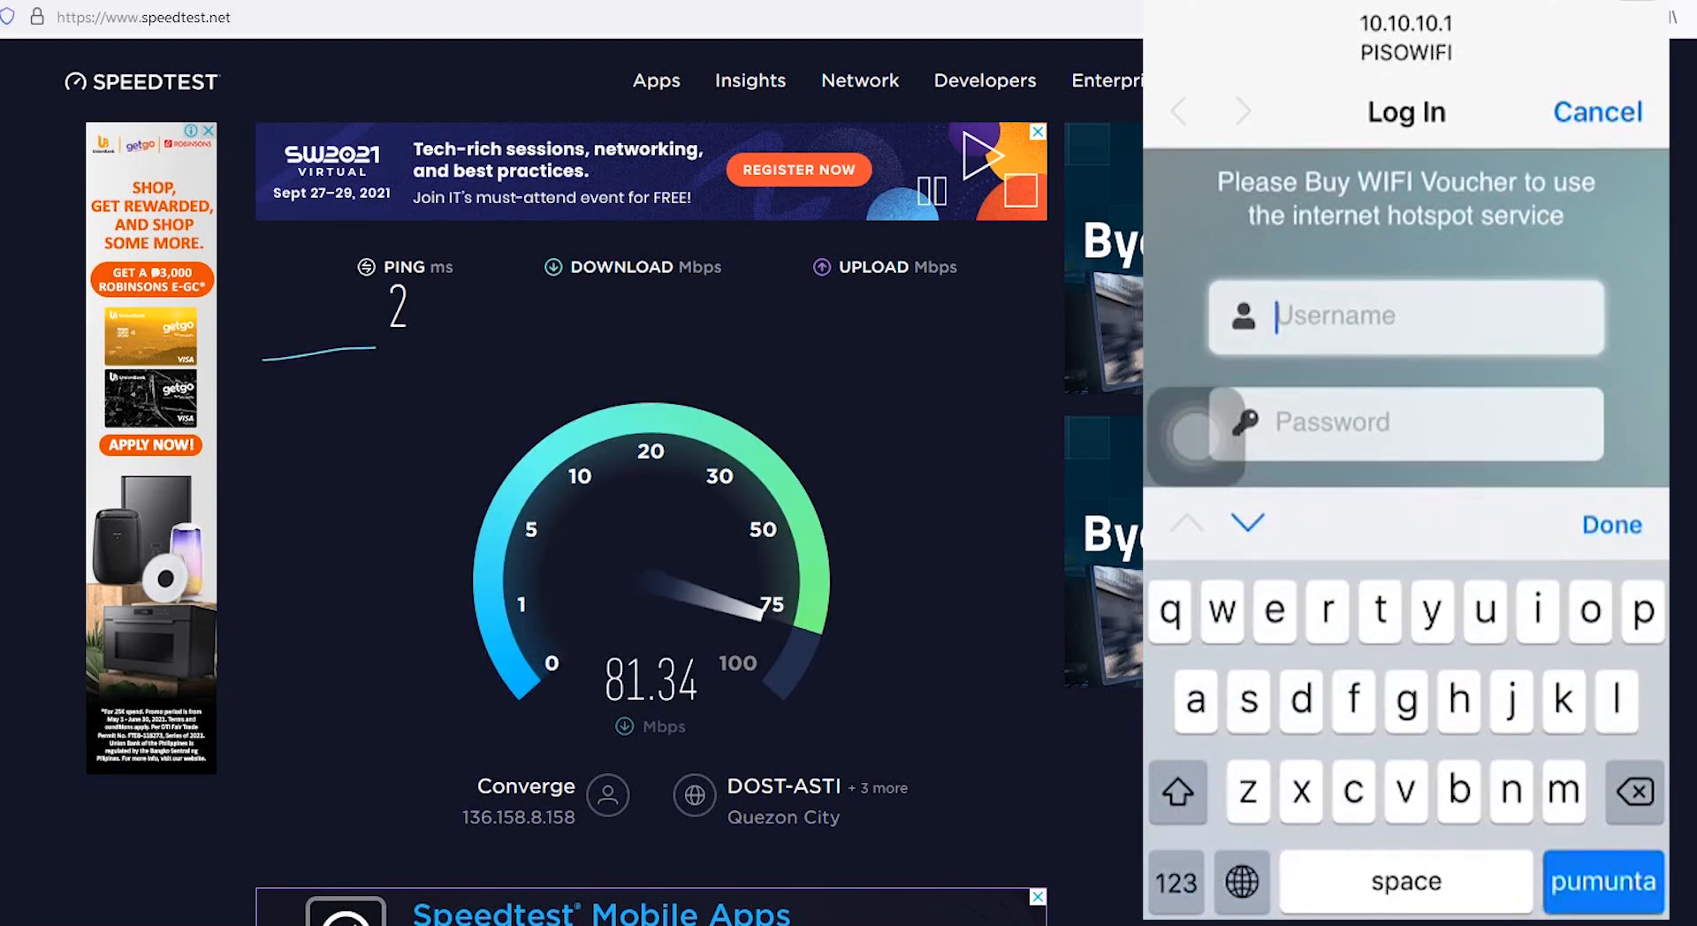
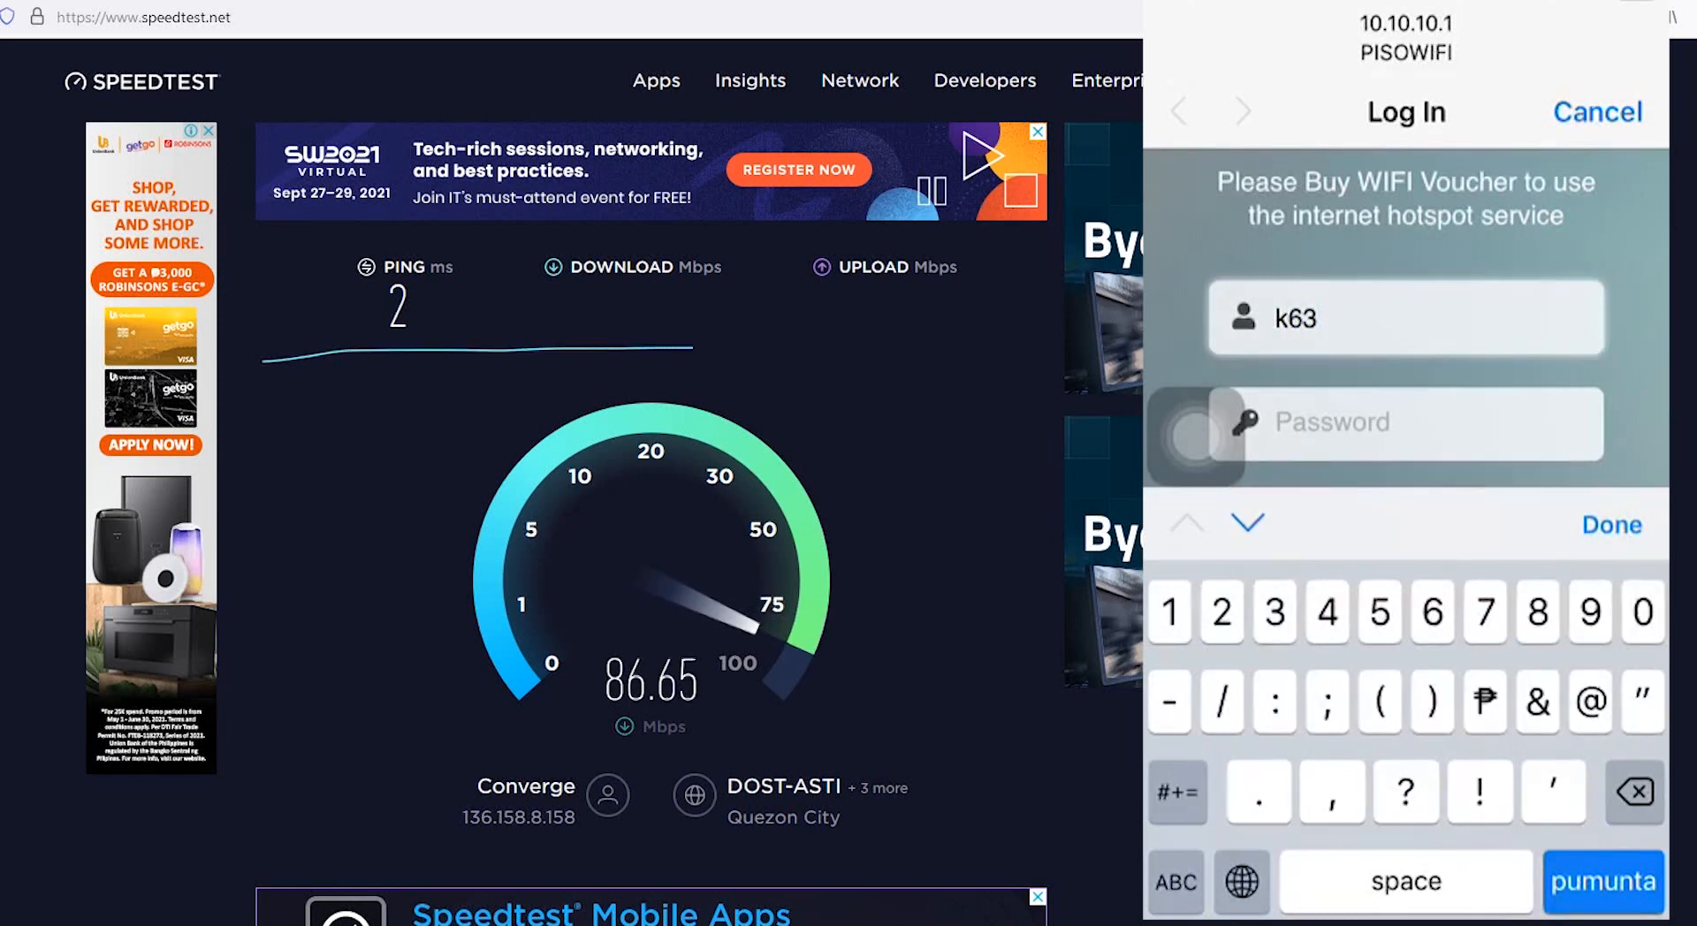
Step: Enter the voucher password on the PISOWIFI hotspot login page
left_click(1405, 423)
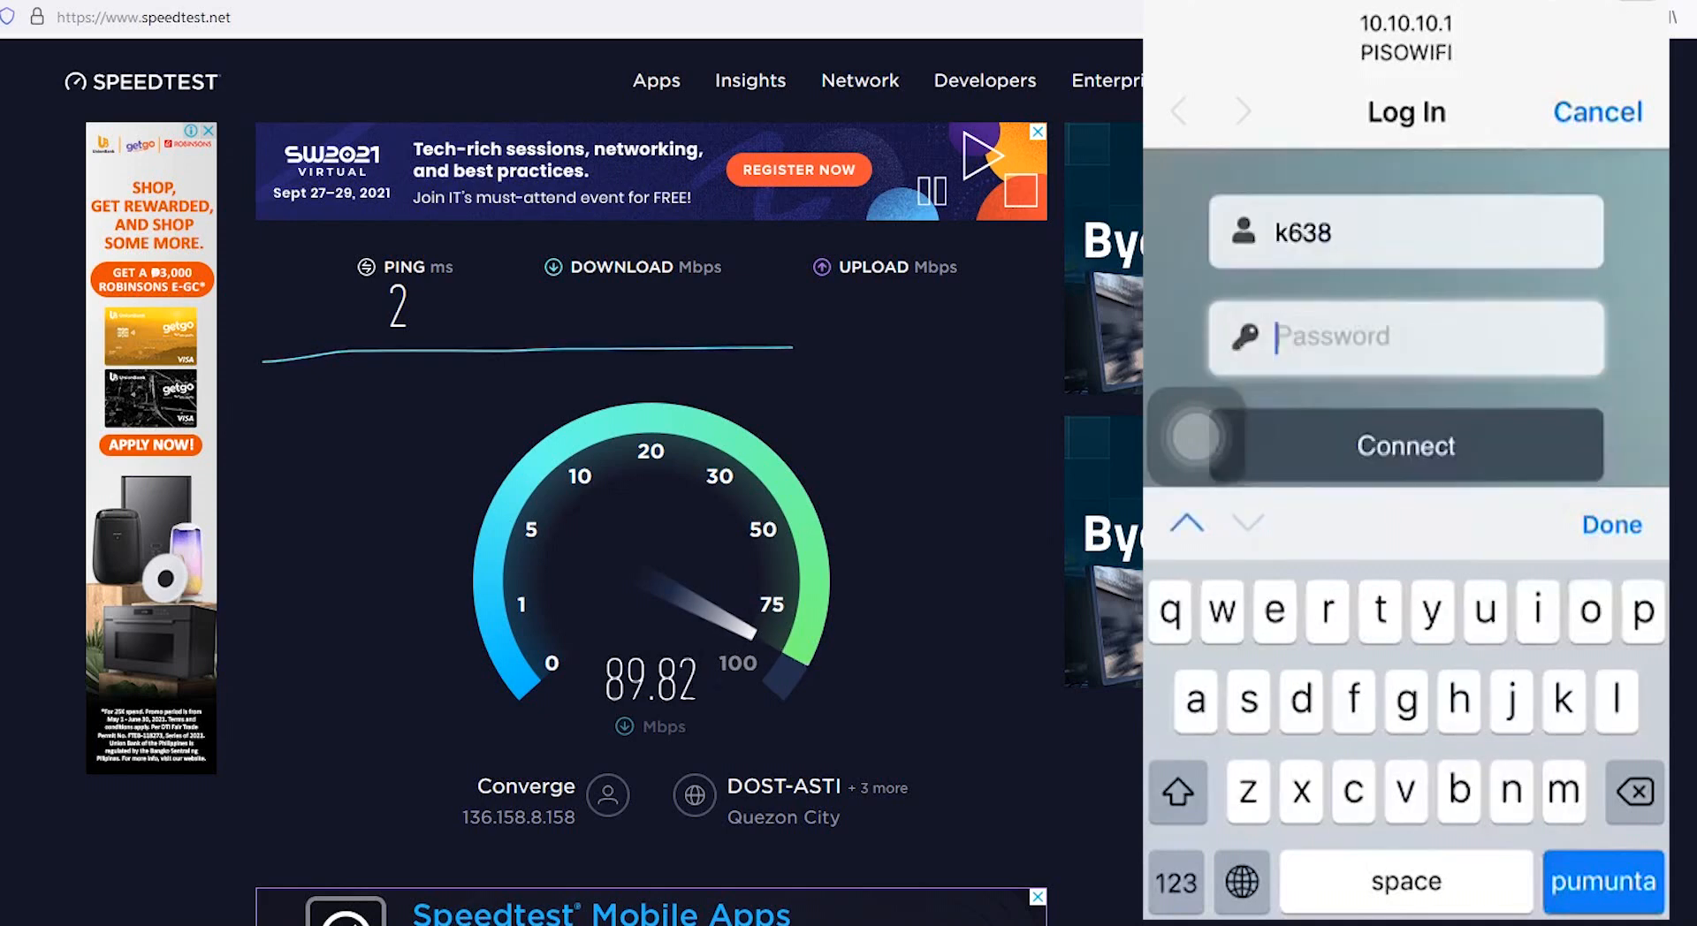
left_click(1176, 882)
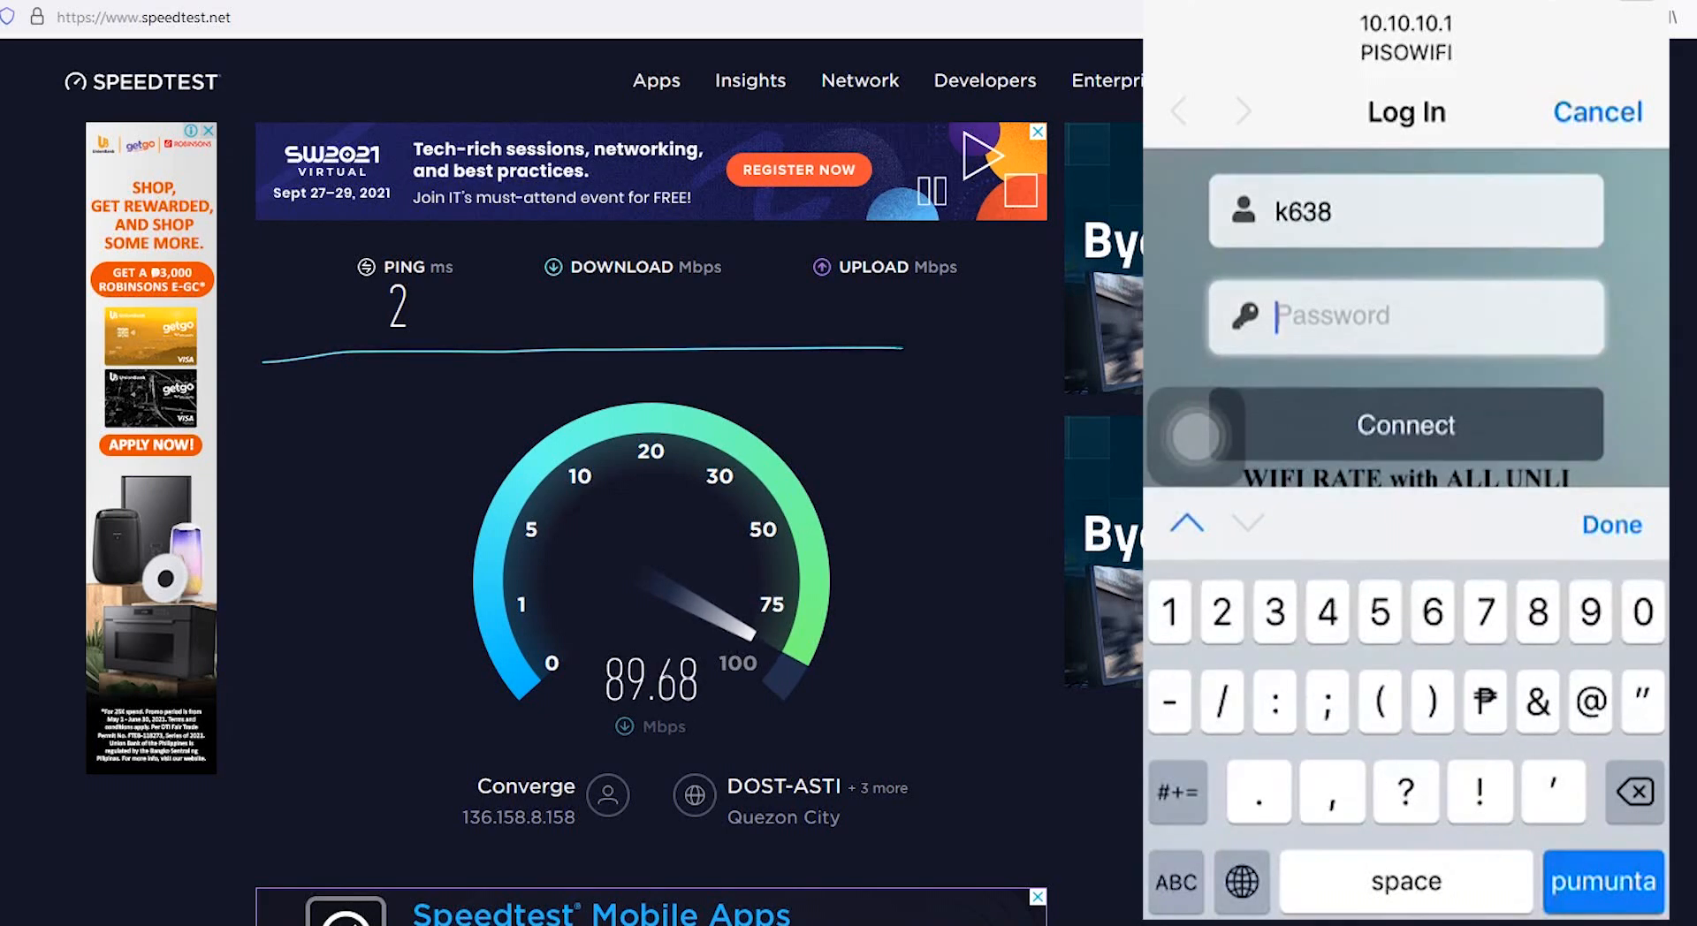
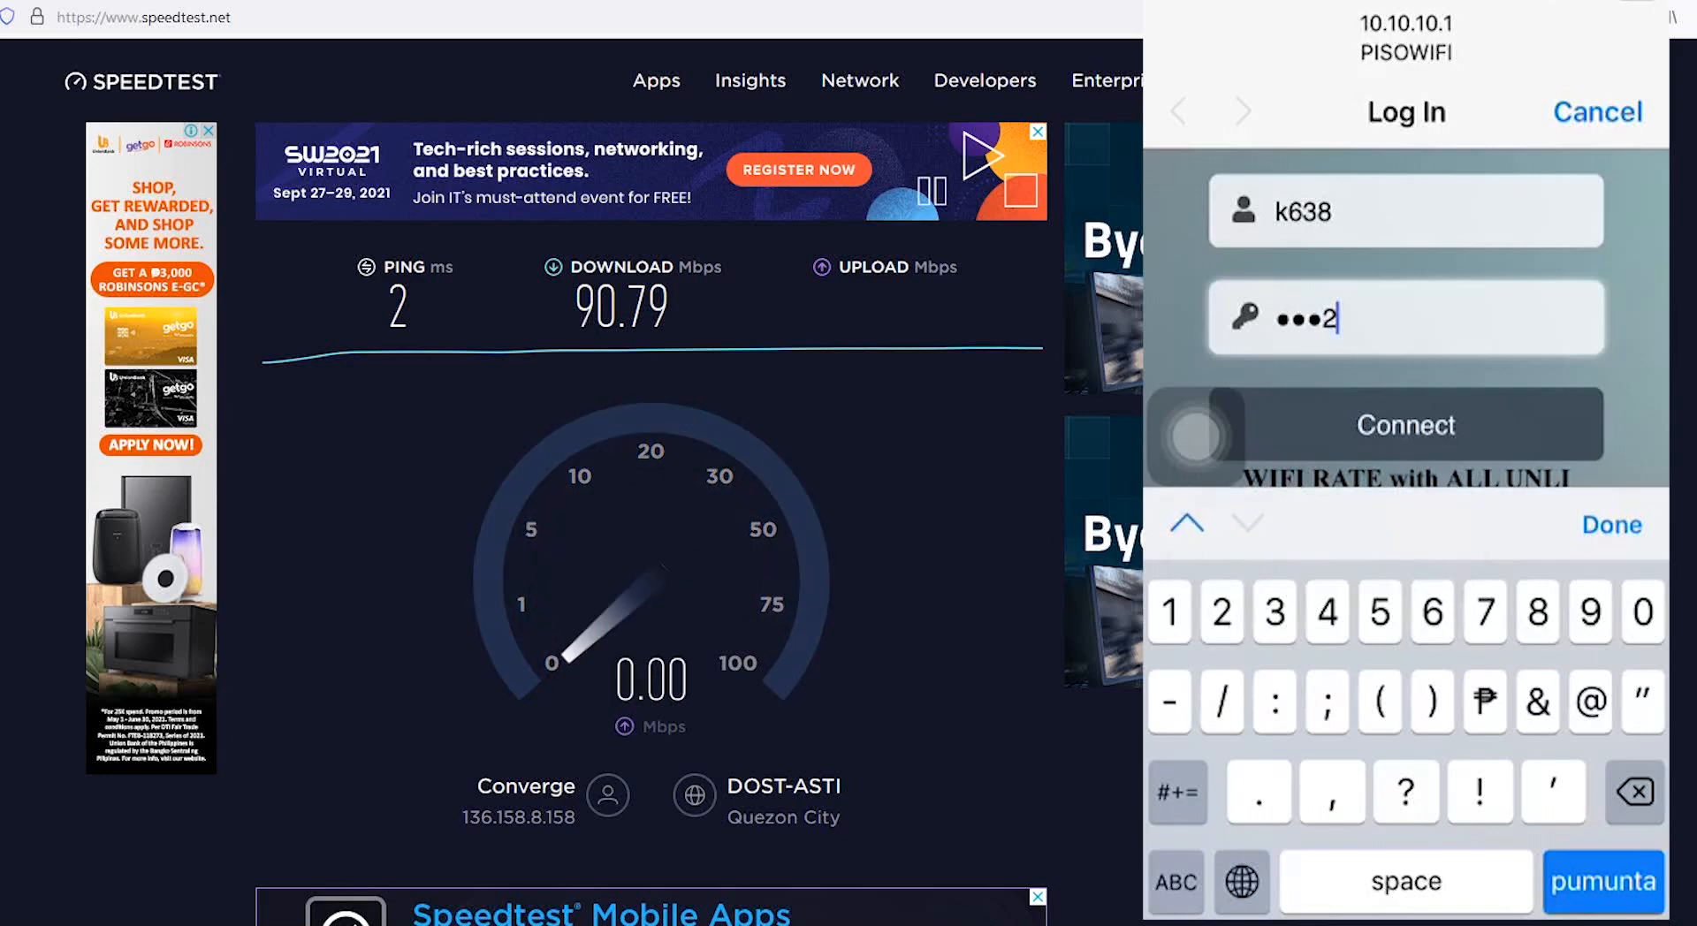
left_click(1195, 437)
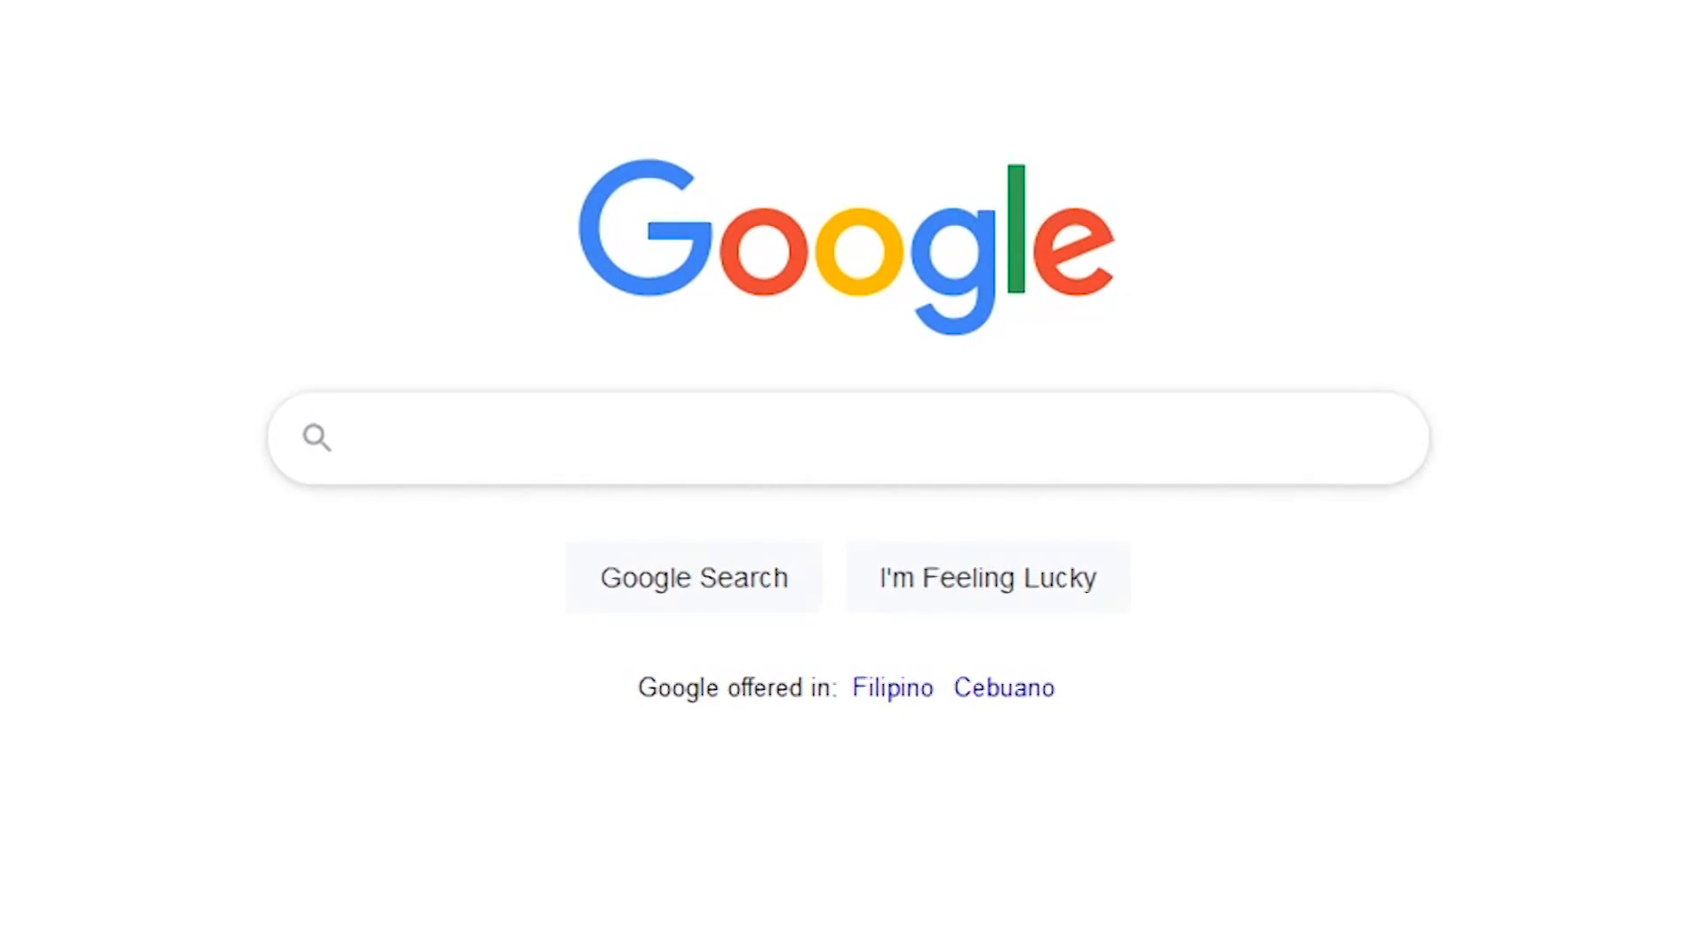
Step: Run Google searches for "piso wifi" and "mikrotik hap lite"
left_click(521, 464)
type("piso wifi")
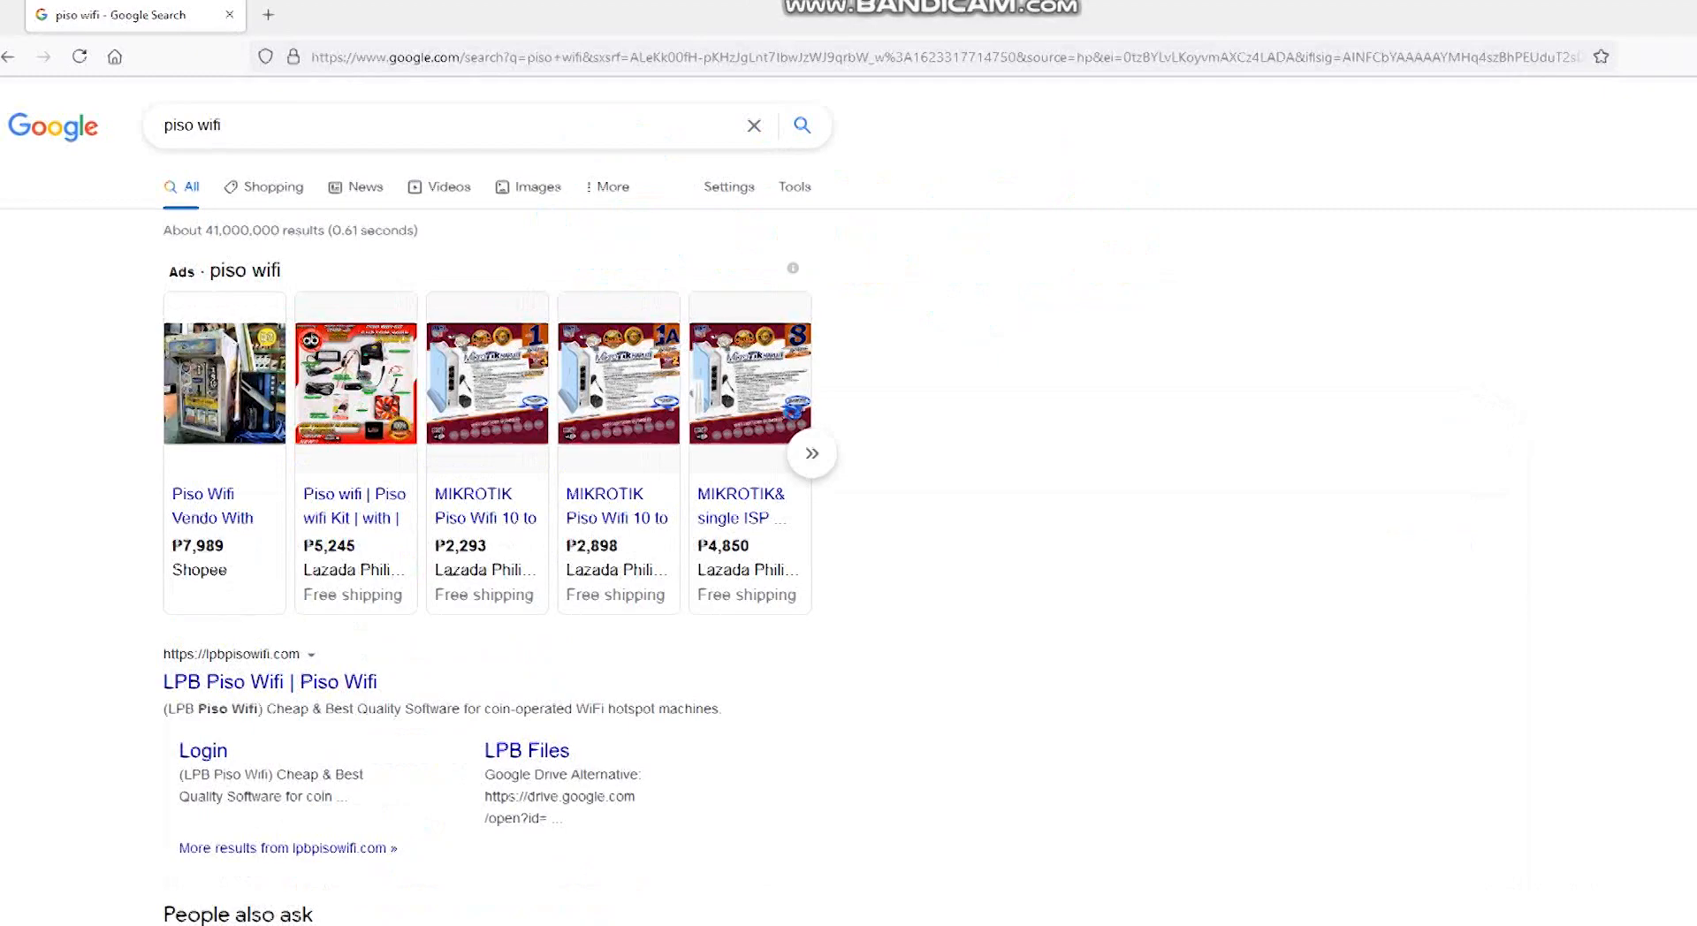
left_click_drag(222, 125, 164, 126)
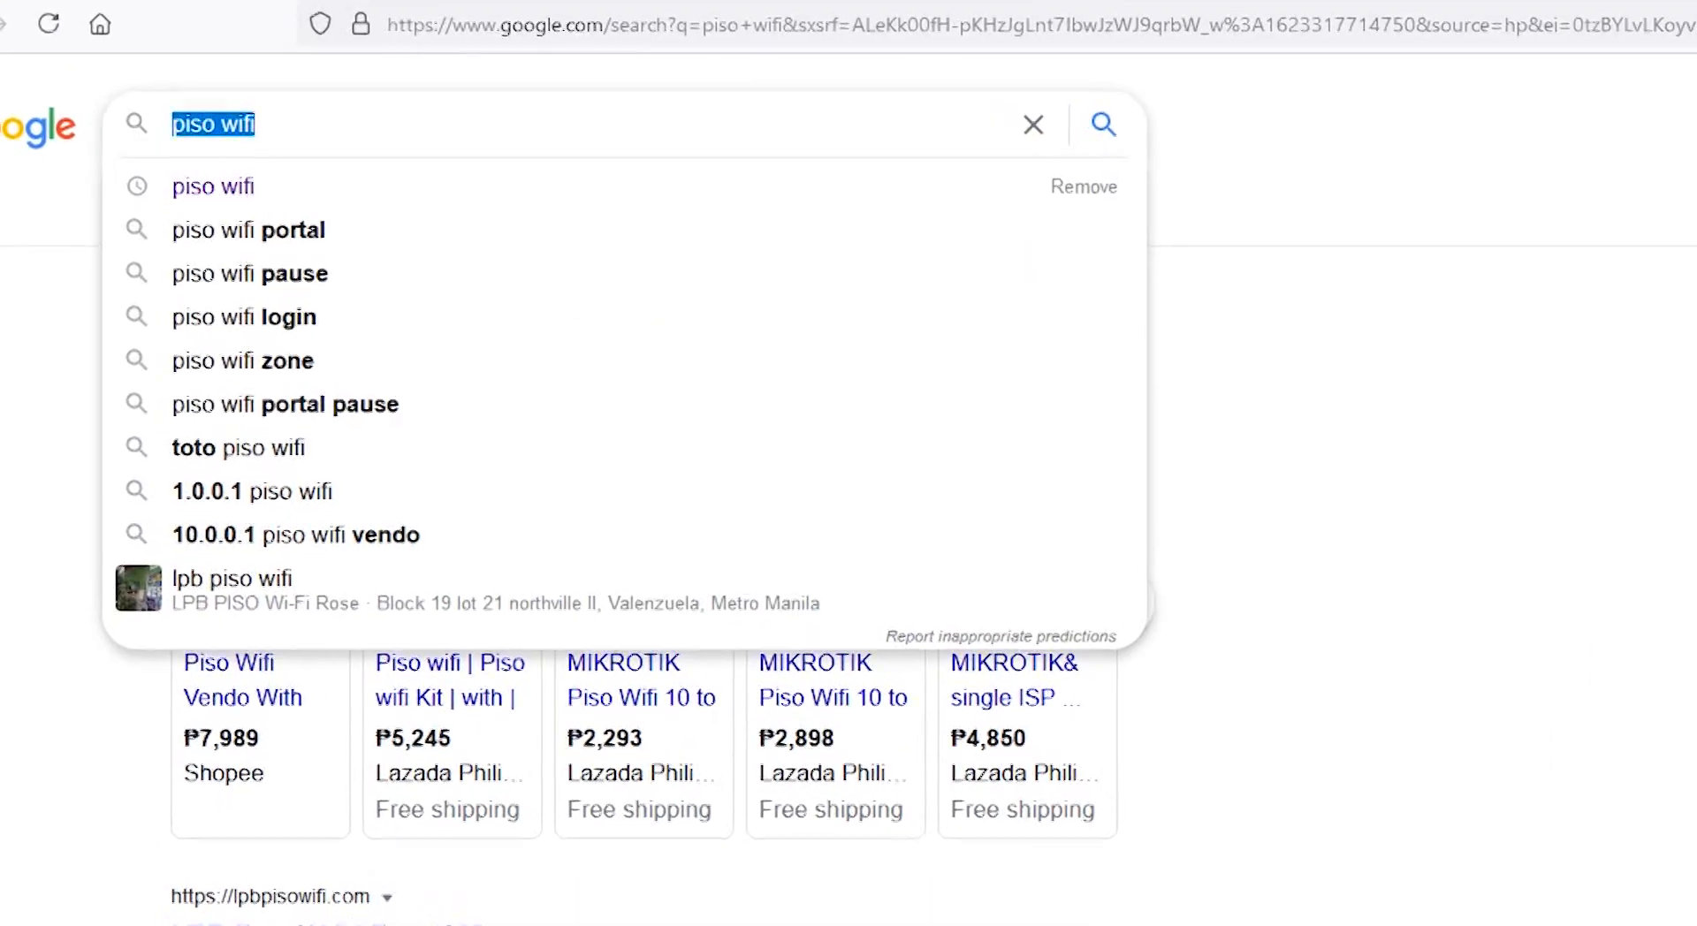
type("mikrotik")
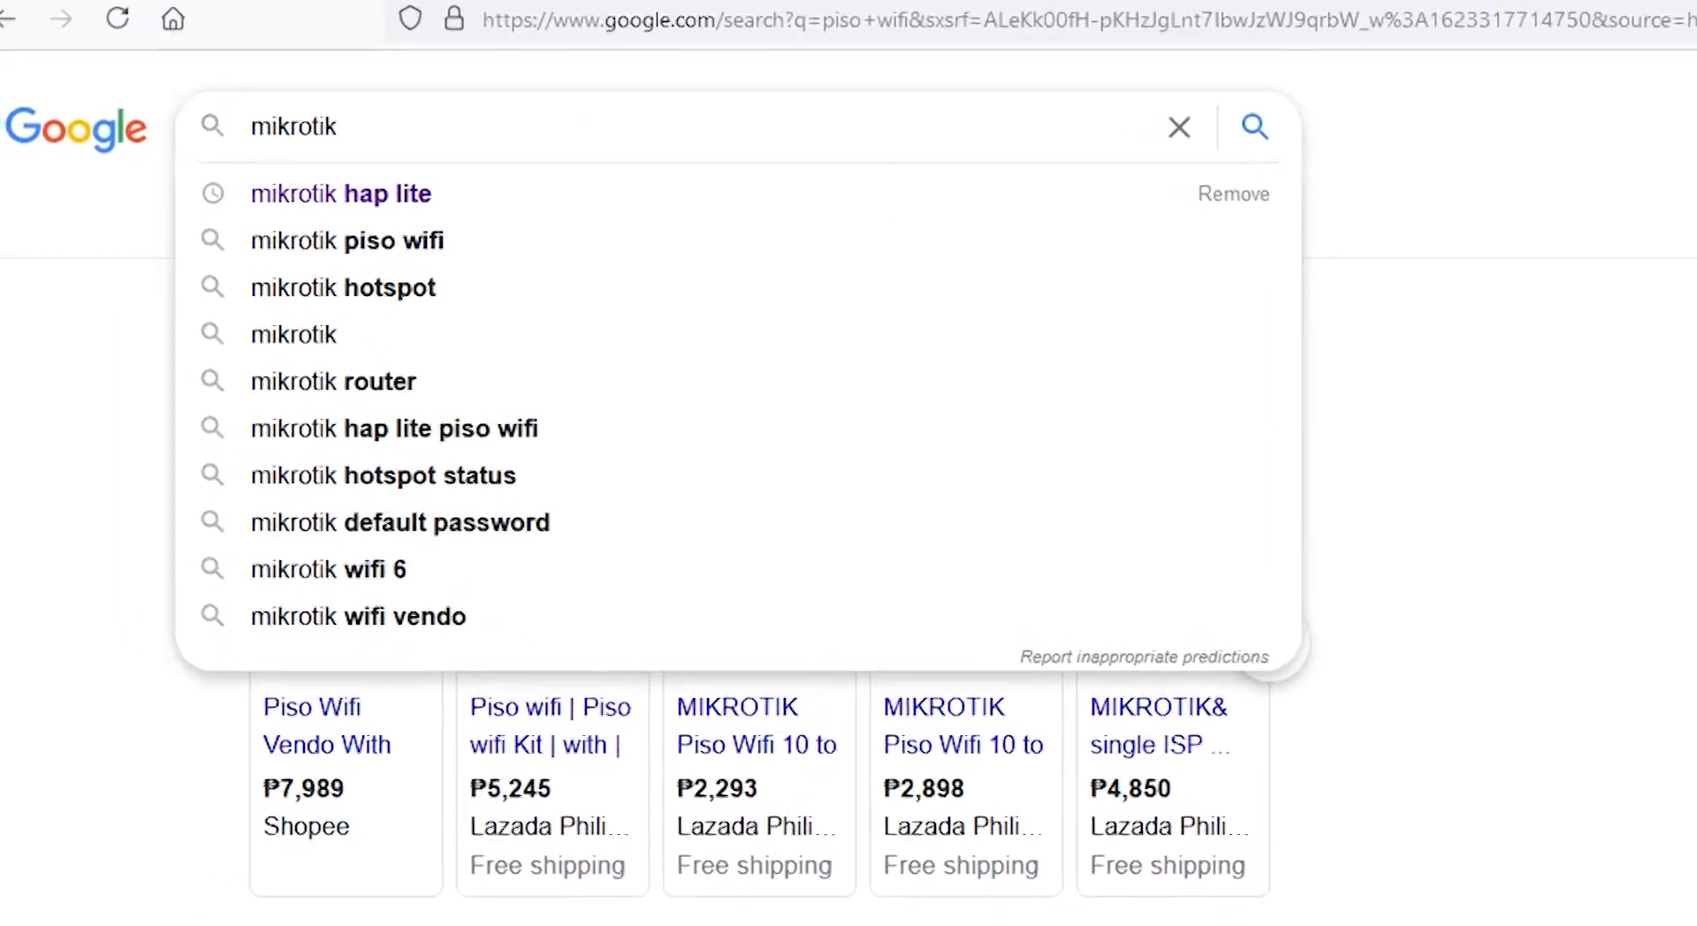
key("Down")
key("Return")
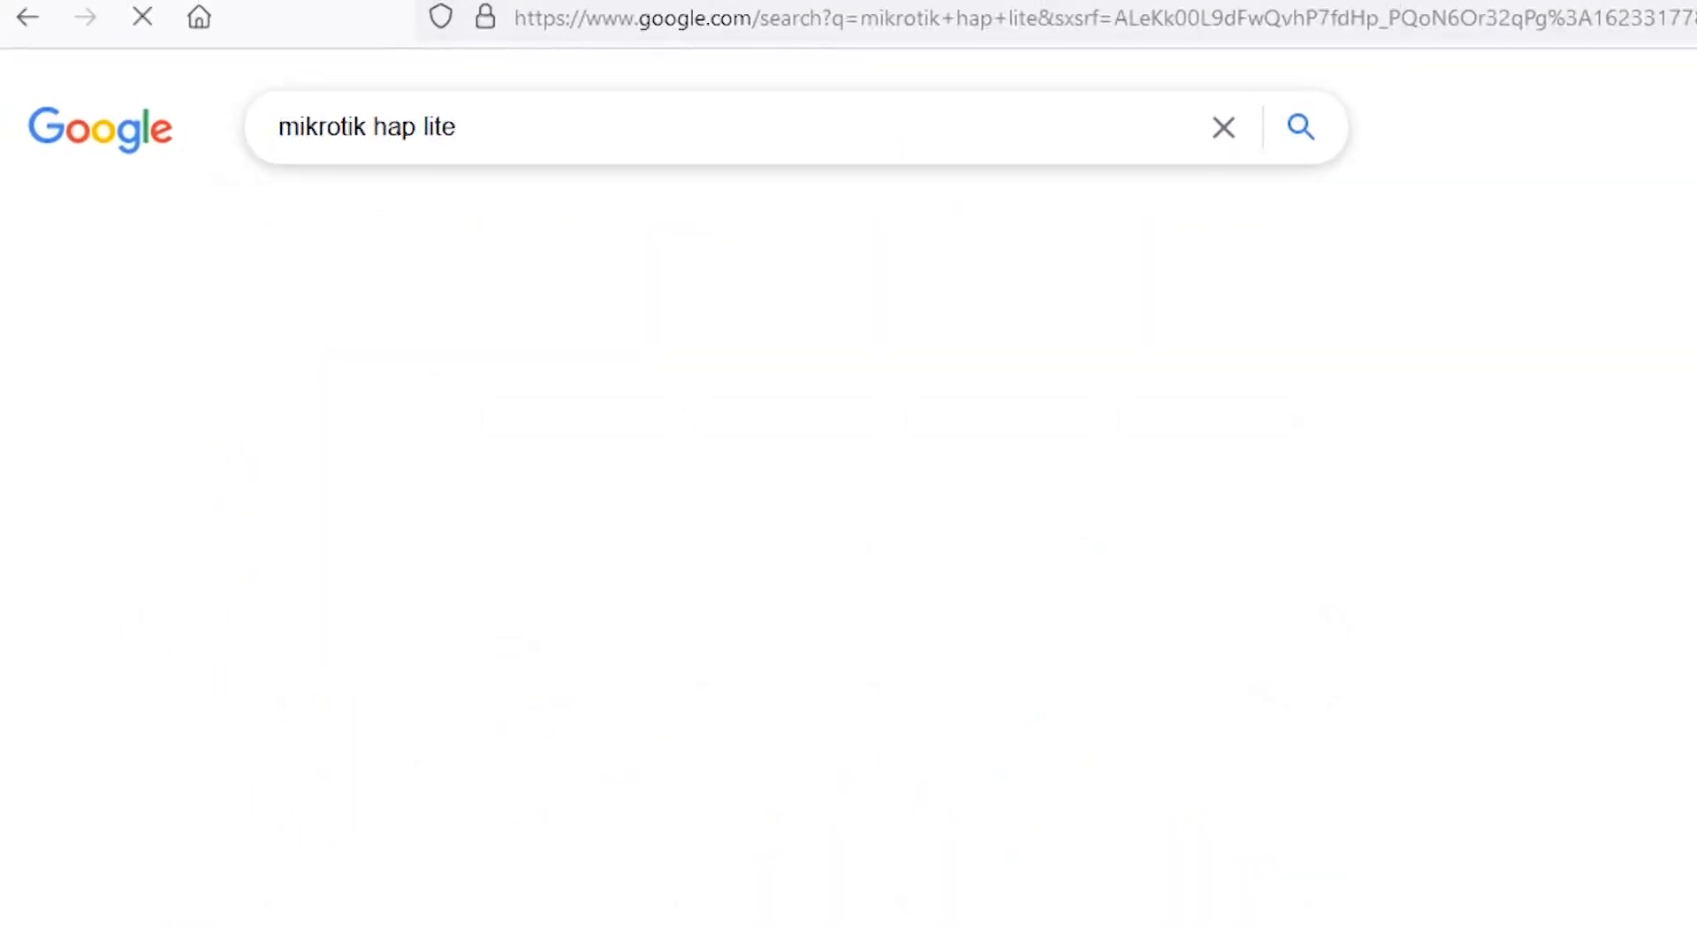
Step: Show the image results for mikrotik hap lite, open the first Lazada RB941-2nD-TC listing and return to the results
scroll(849, 495, "down", 2)
scroll(341, 495, "up", 2)
left_click(402, 237)
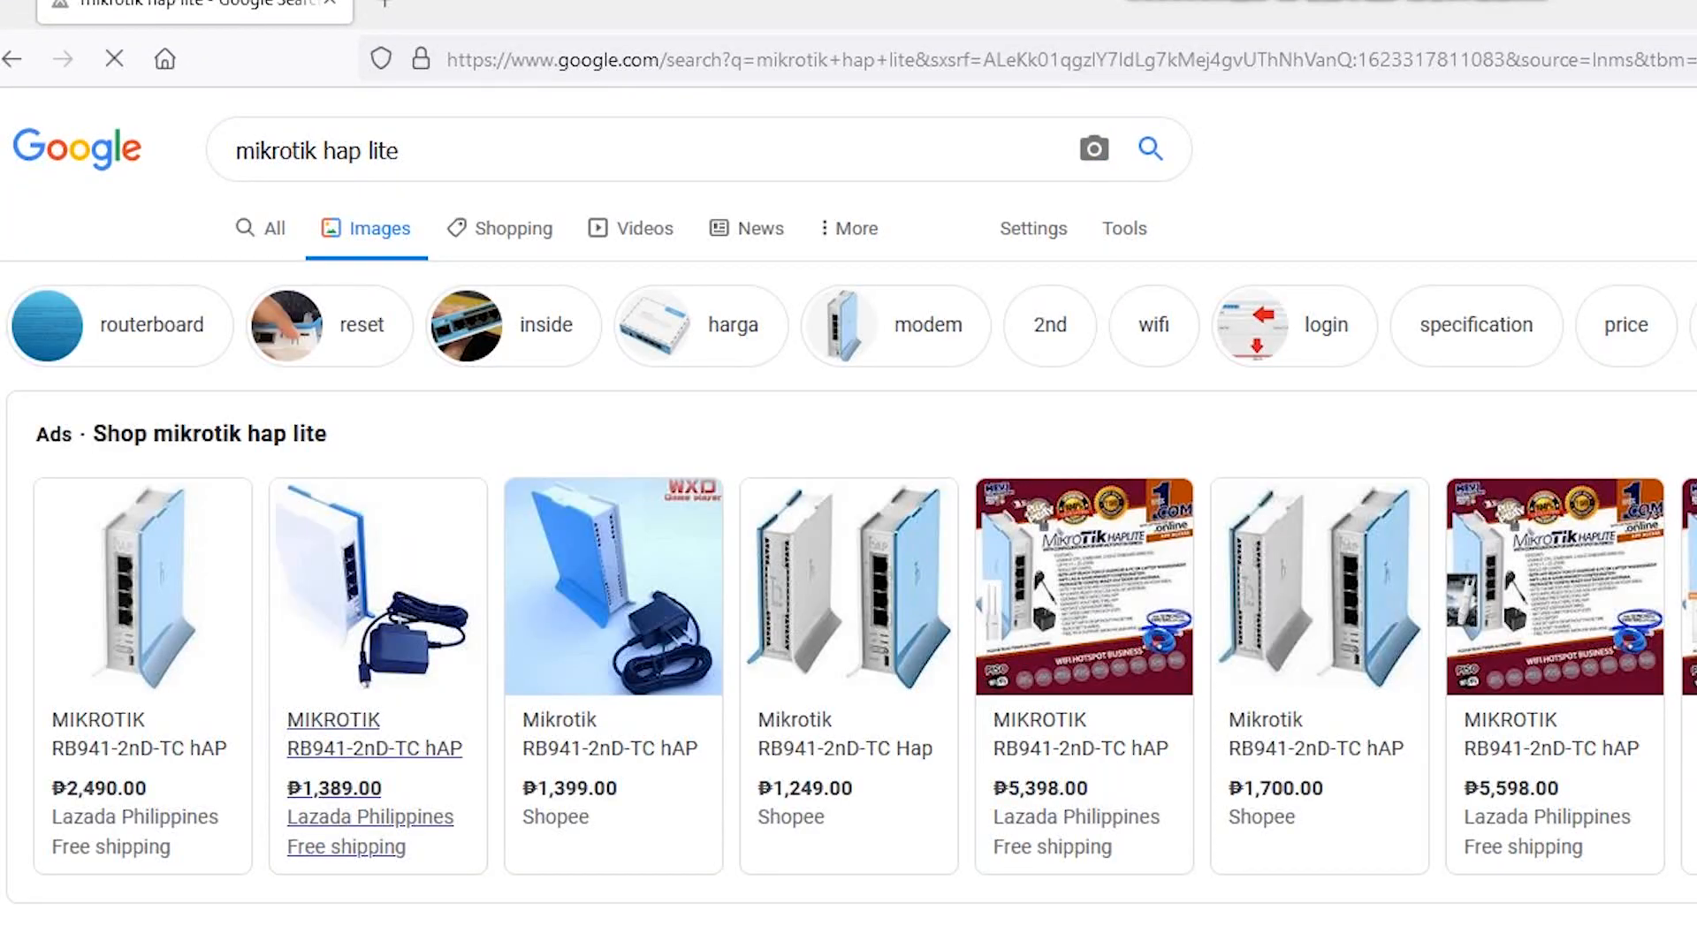
left_click(146, 601)
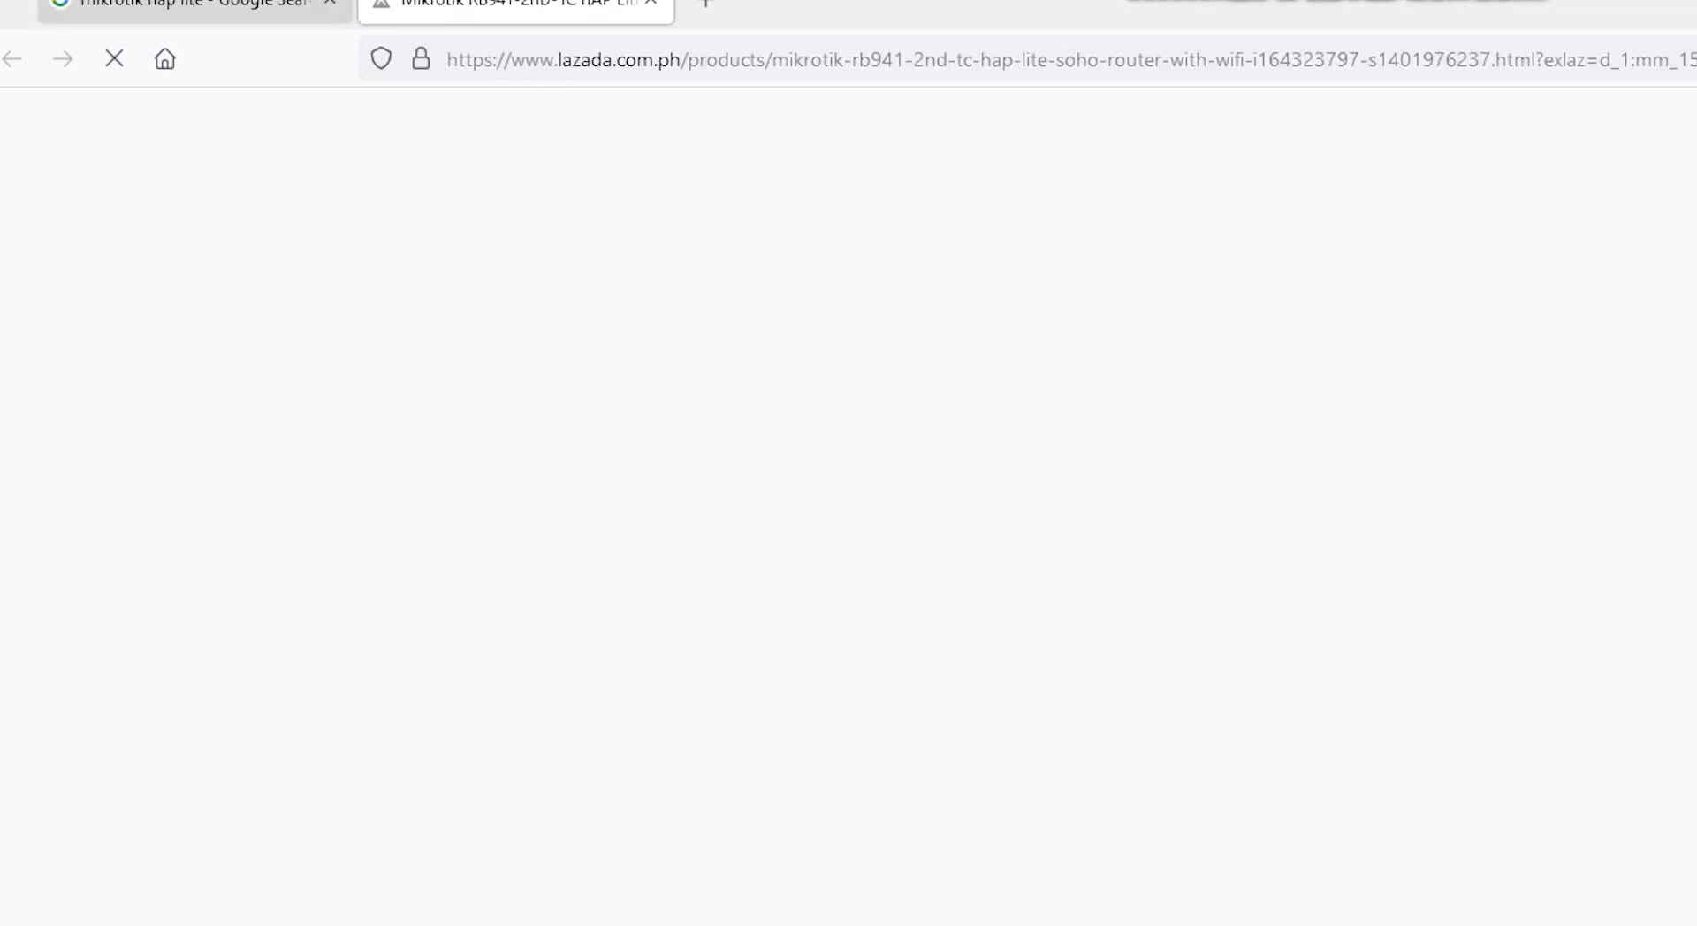
left_click(194, 6)
scroll(1158, 654, "down", 5)
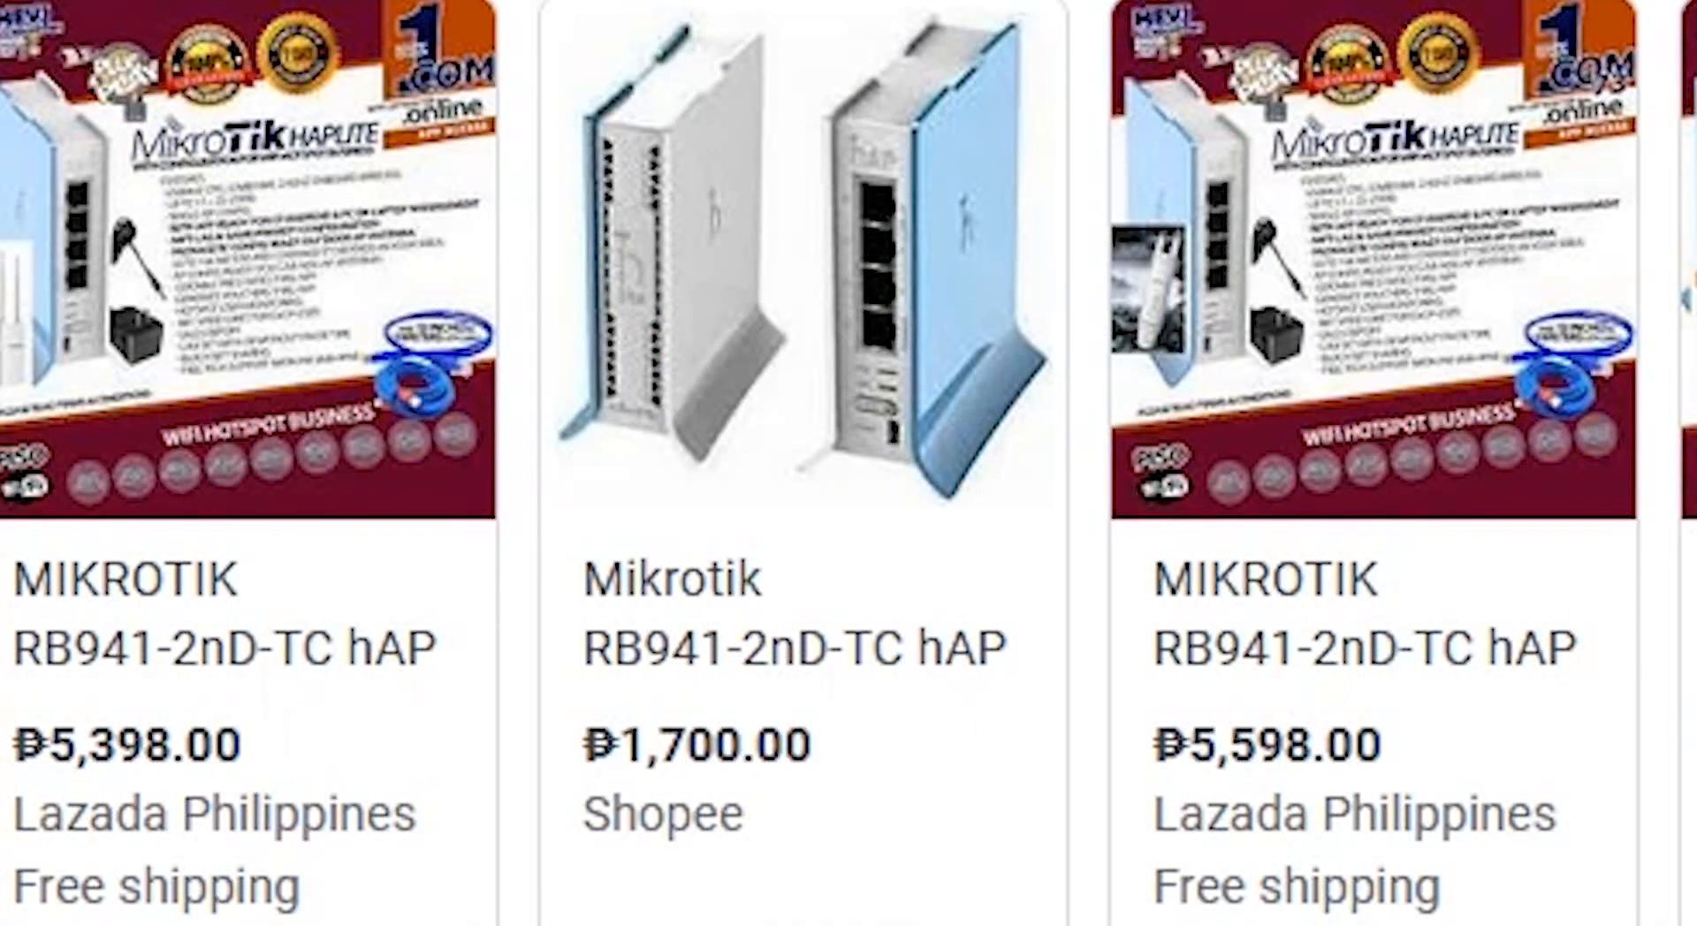
Step: Search Google Images for "isp globe" and look through the provider logos
type("ISOP")
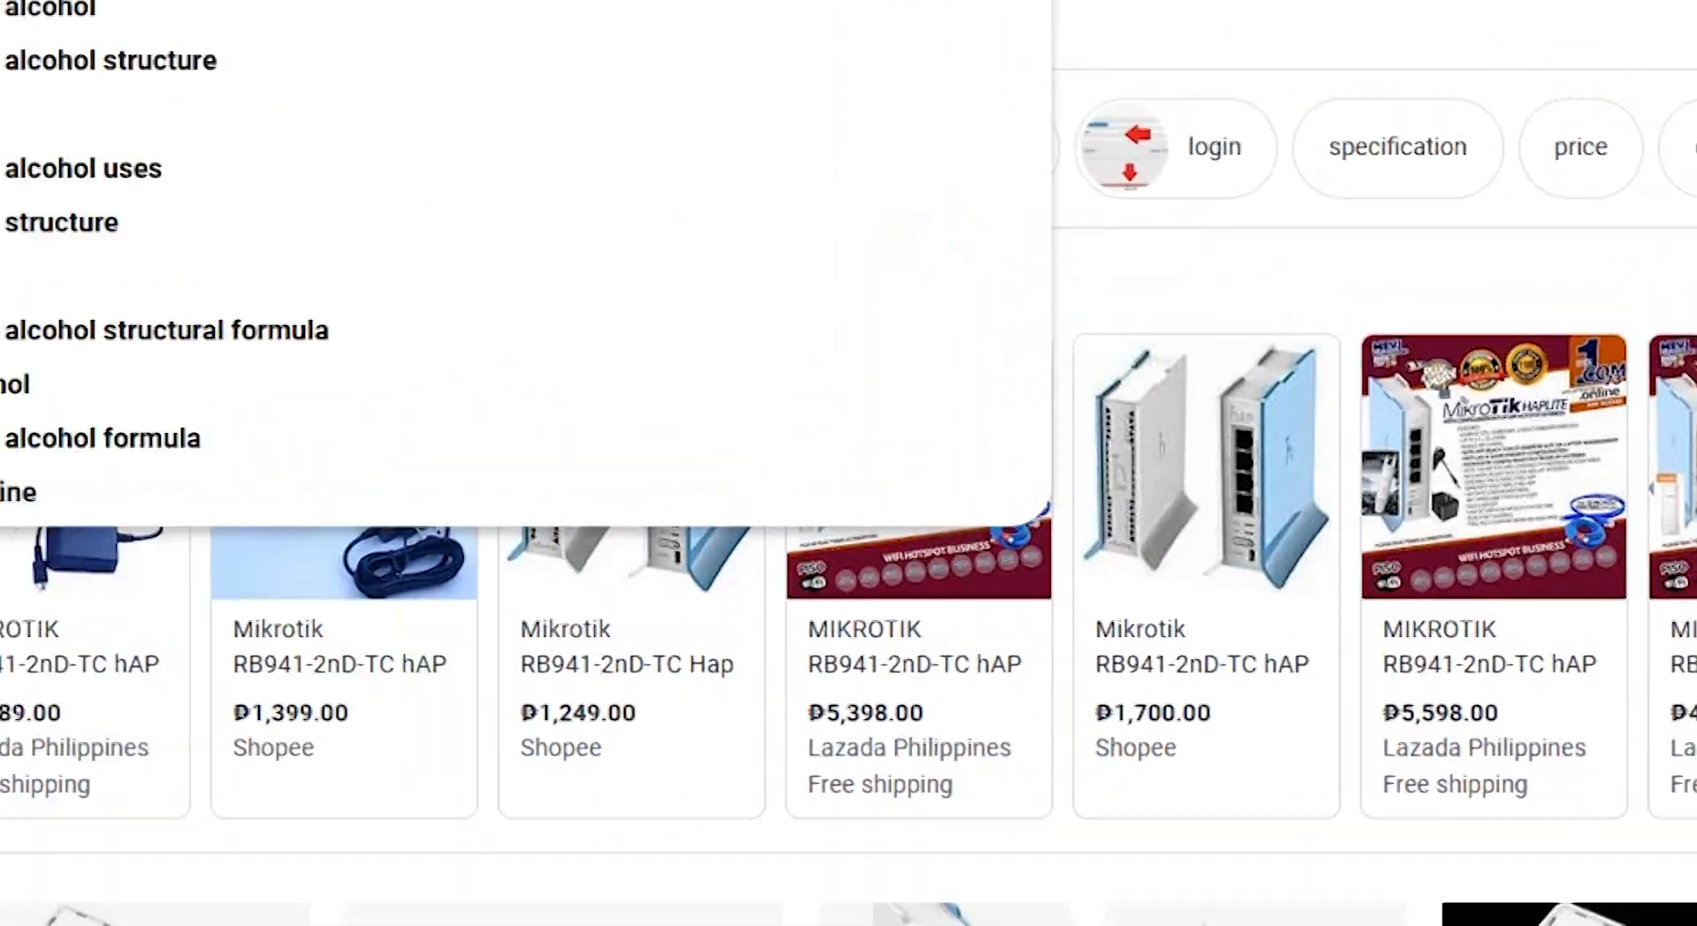
key("BackSpace")
key("BackSpace")
type("P")
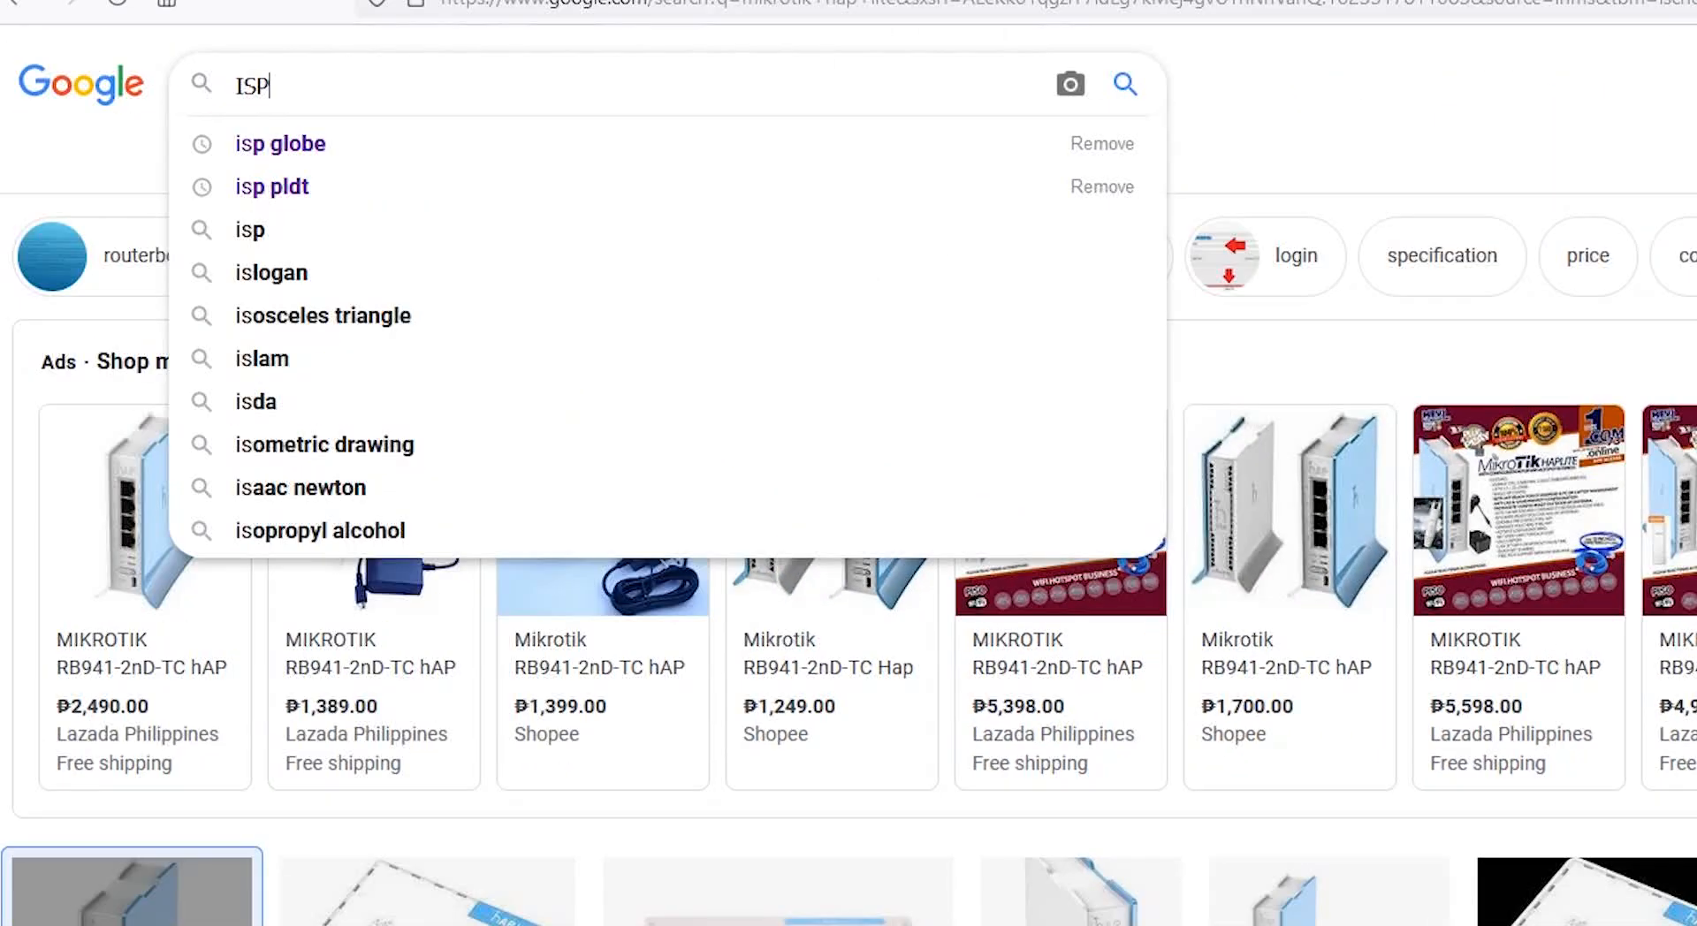
key("Down")
key("Return")
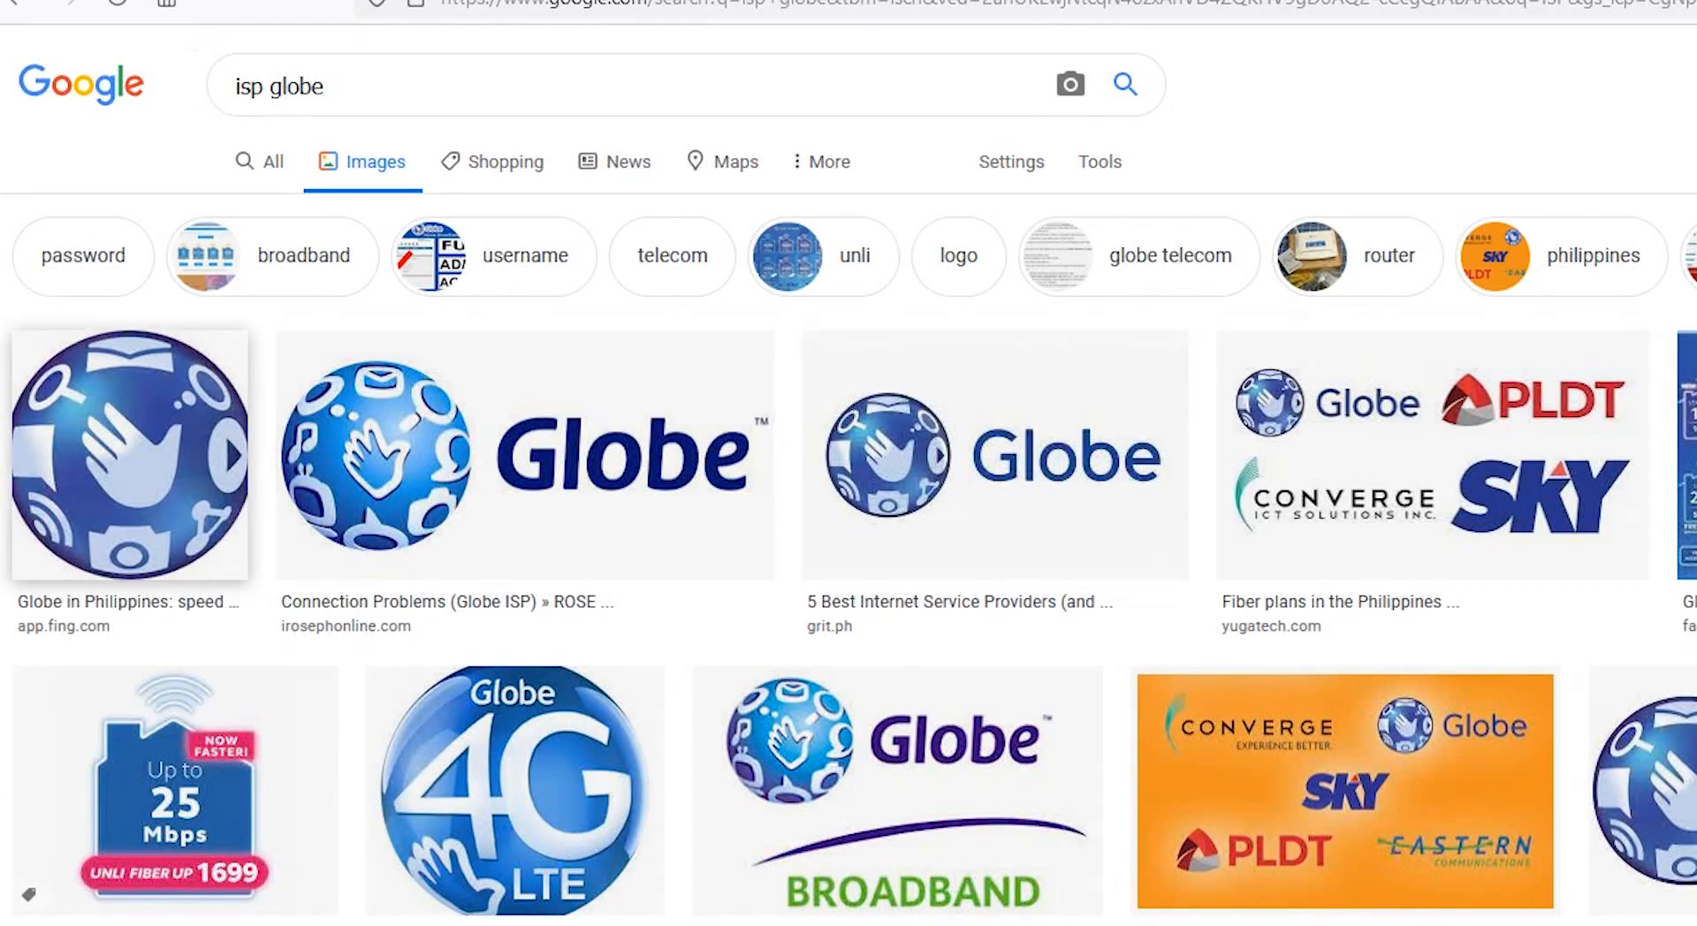
scroll(516, 553, "down", 1)
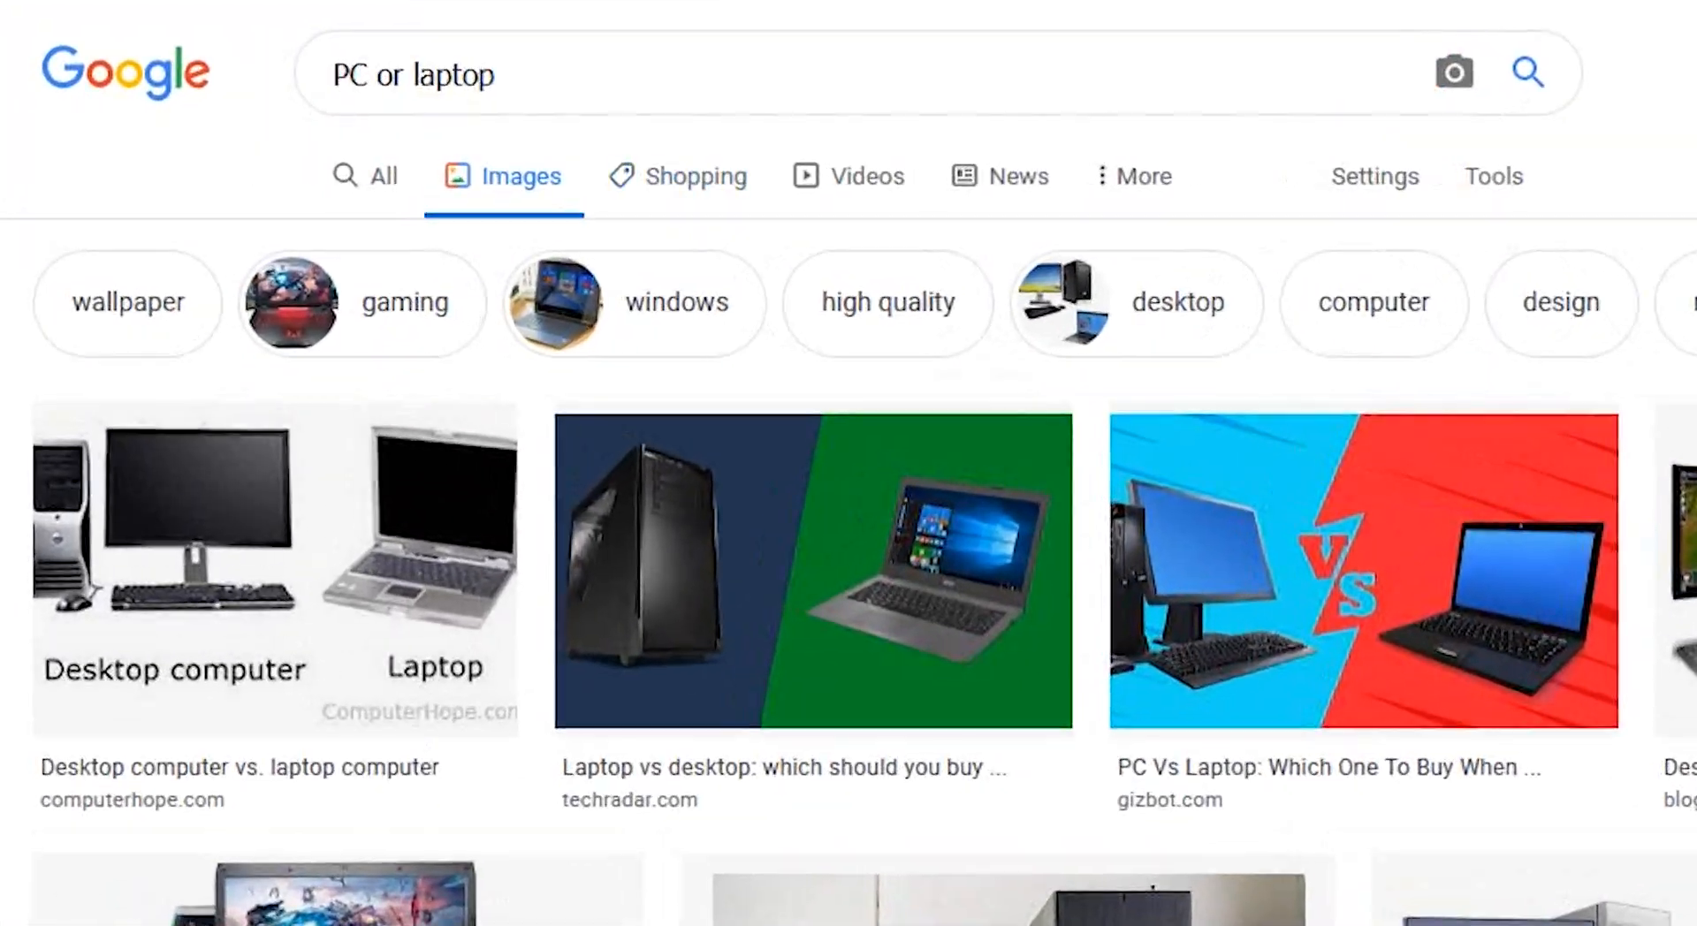
Step: View the saved picture of the blue and white router and browse the "PC or laptop" image results
left_click(496, 74)
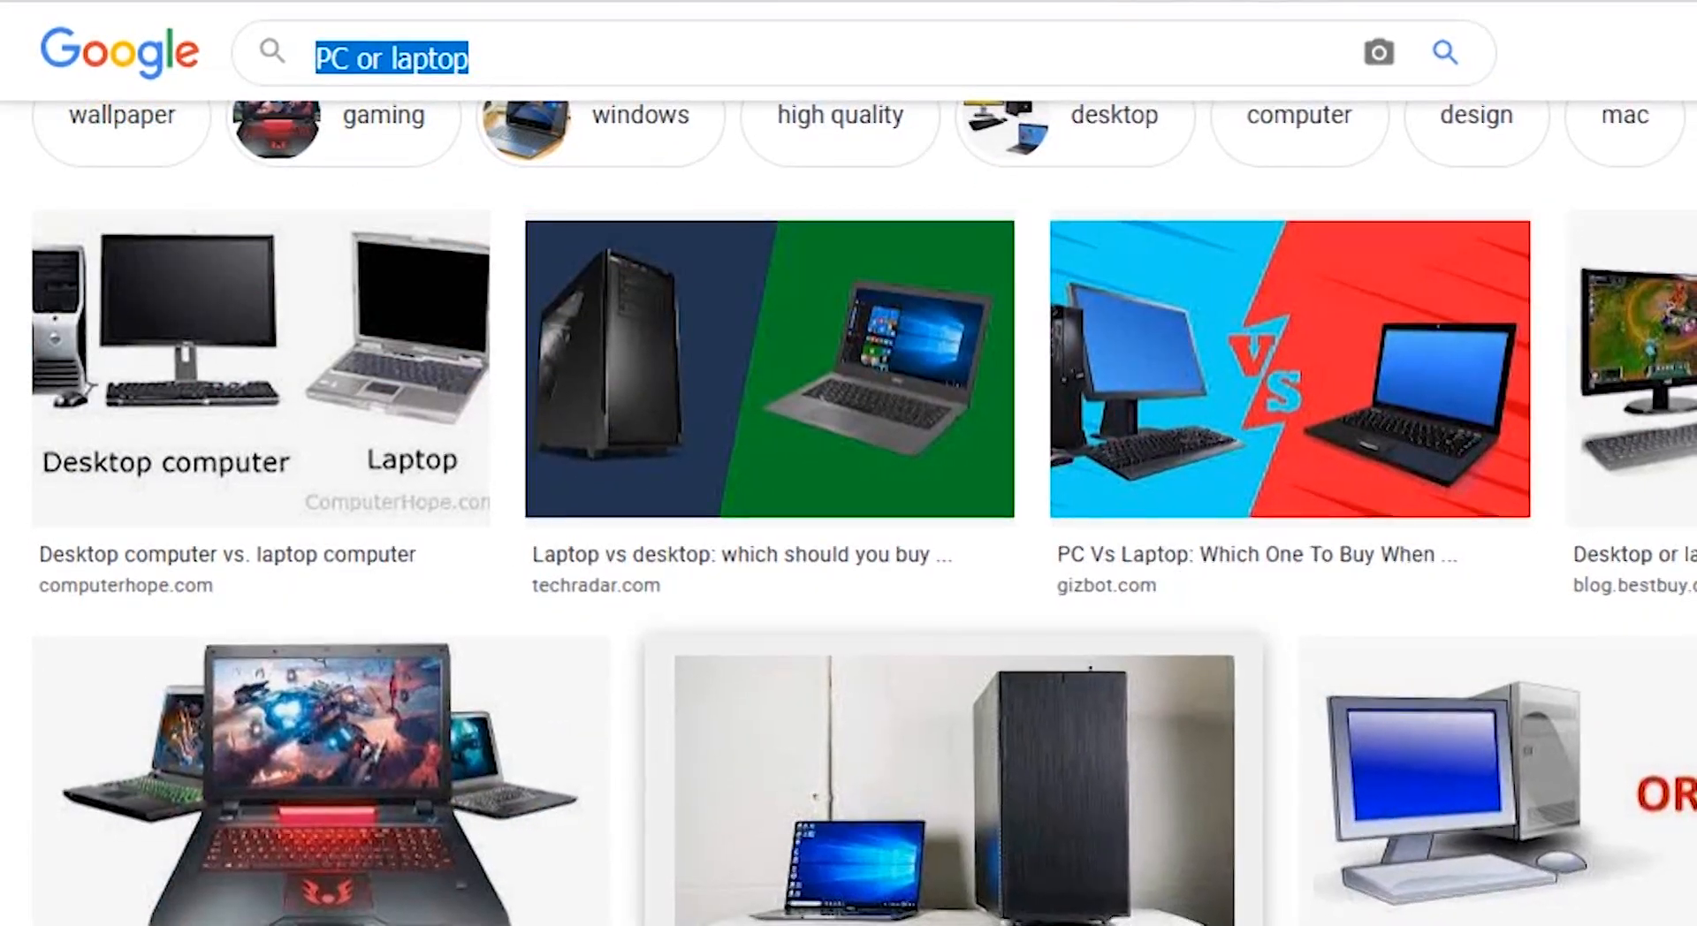
left_click(1633, 363)
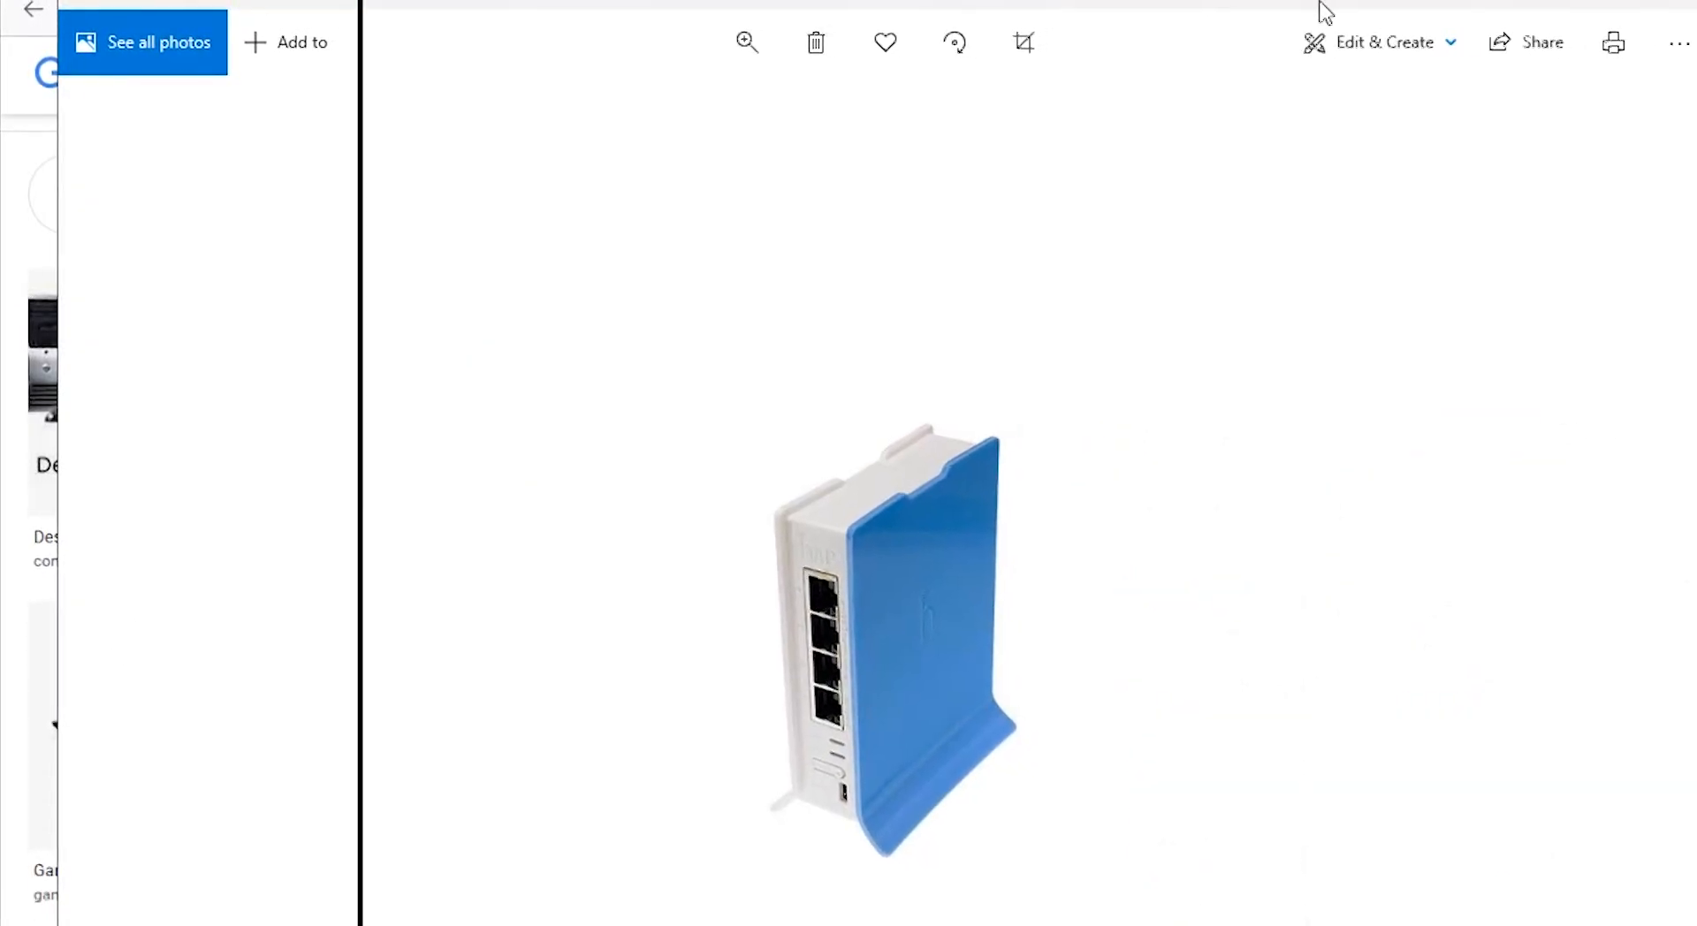
left_click_drag(1308, 1, 1338, 14)
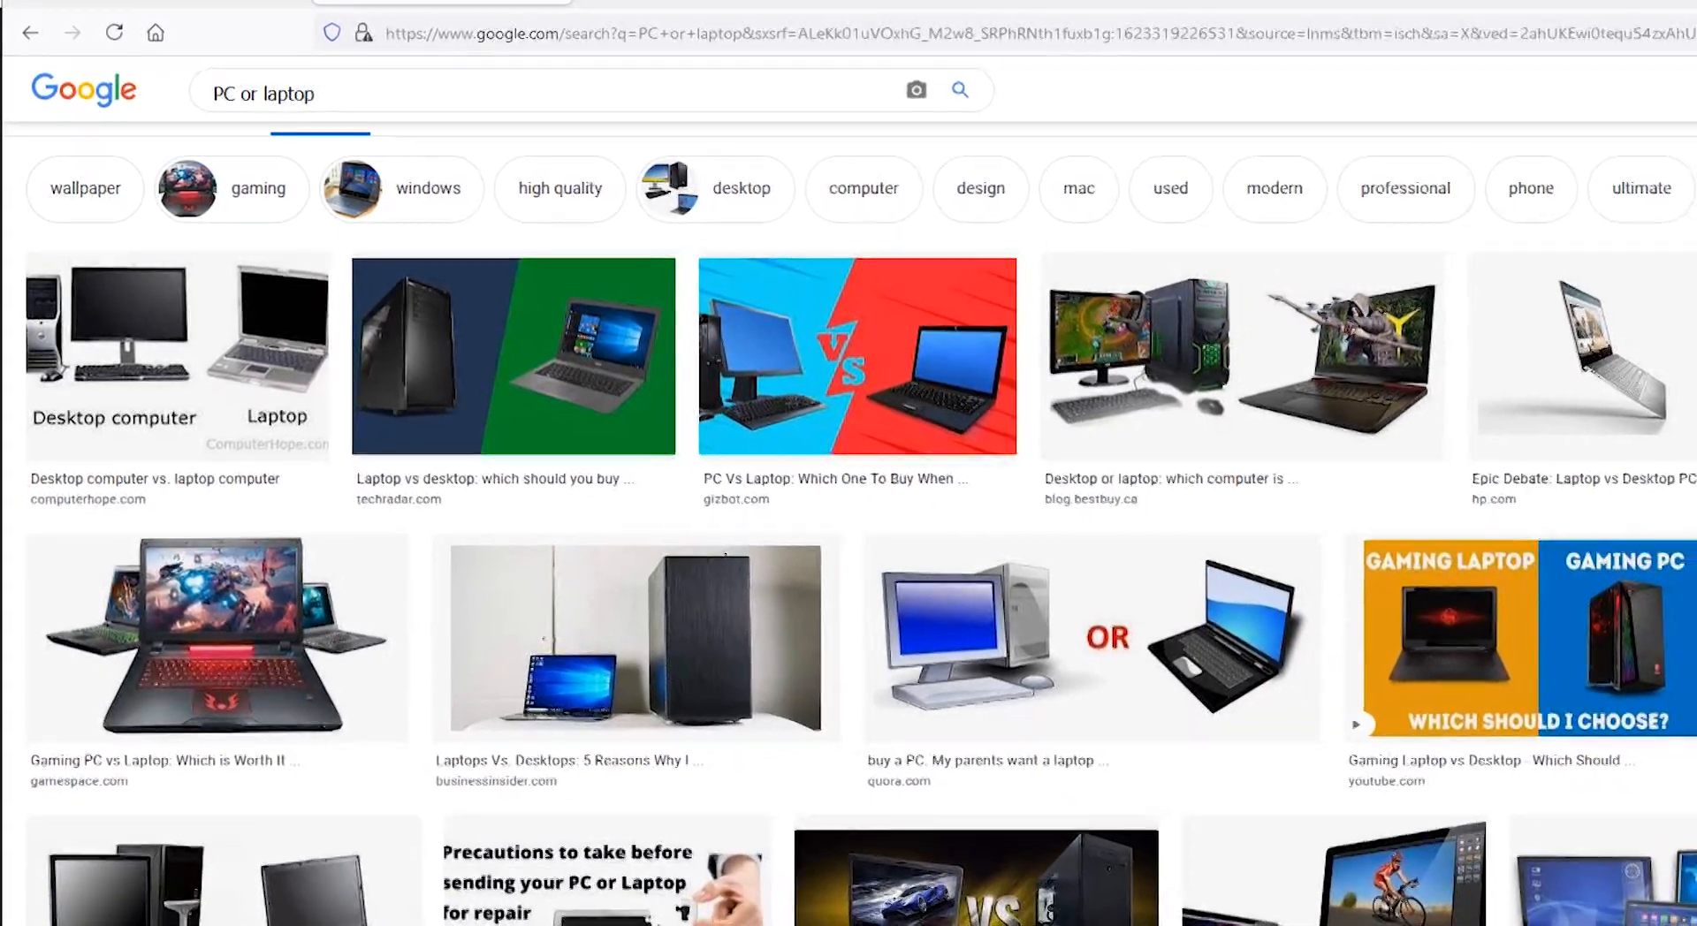
scroll(849, 530, "down", 5)
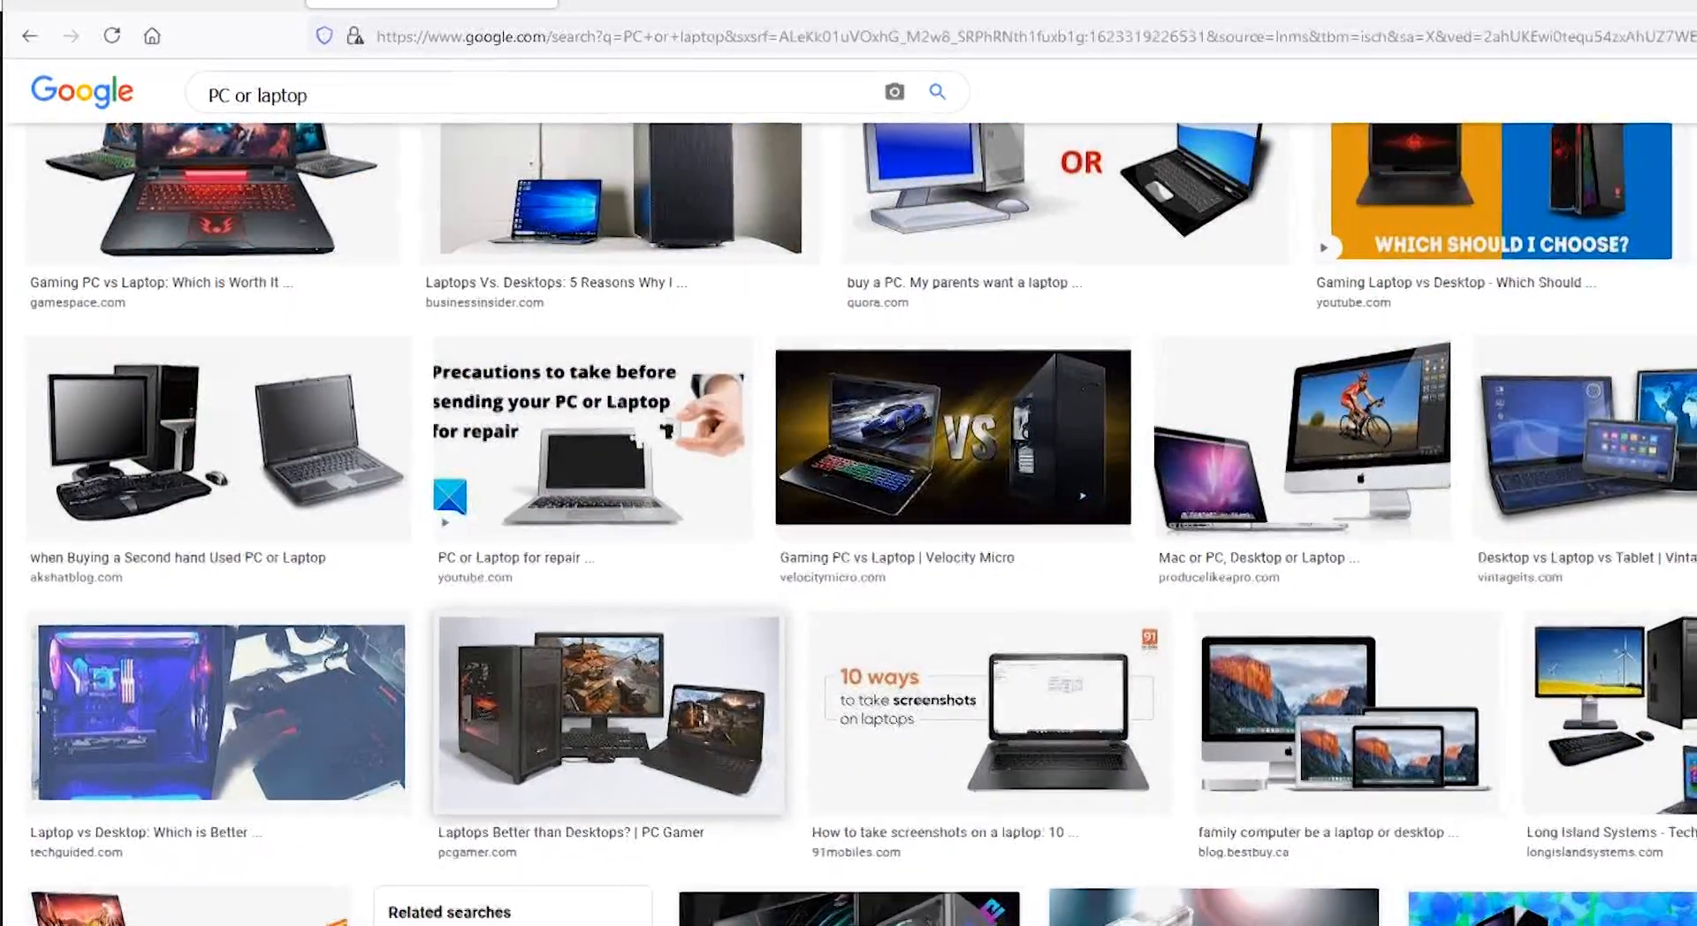
scroll(848, 531, "up", 10)
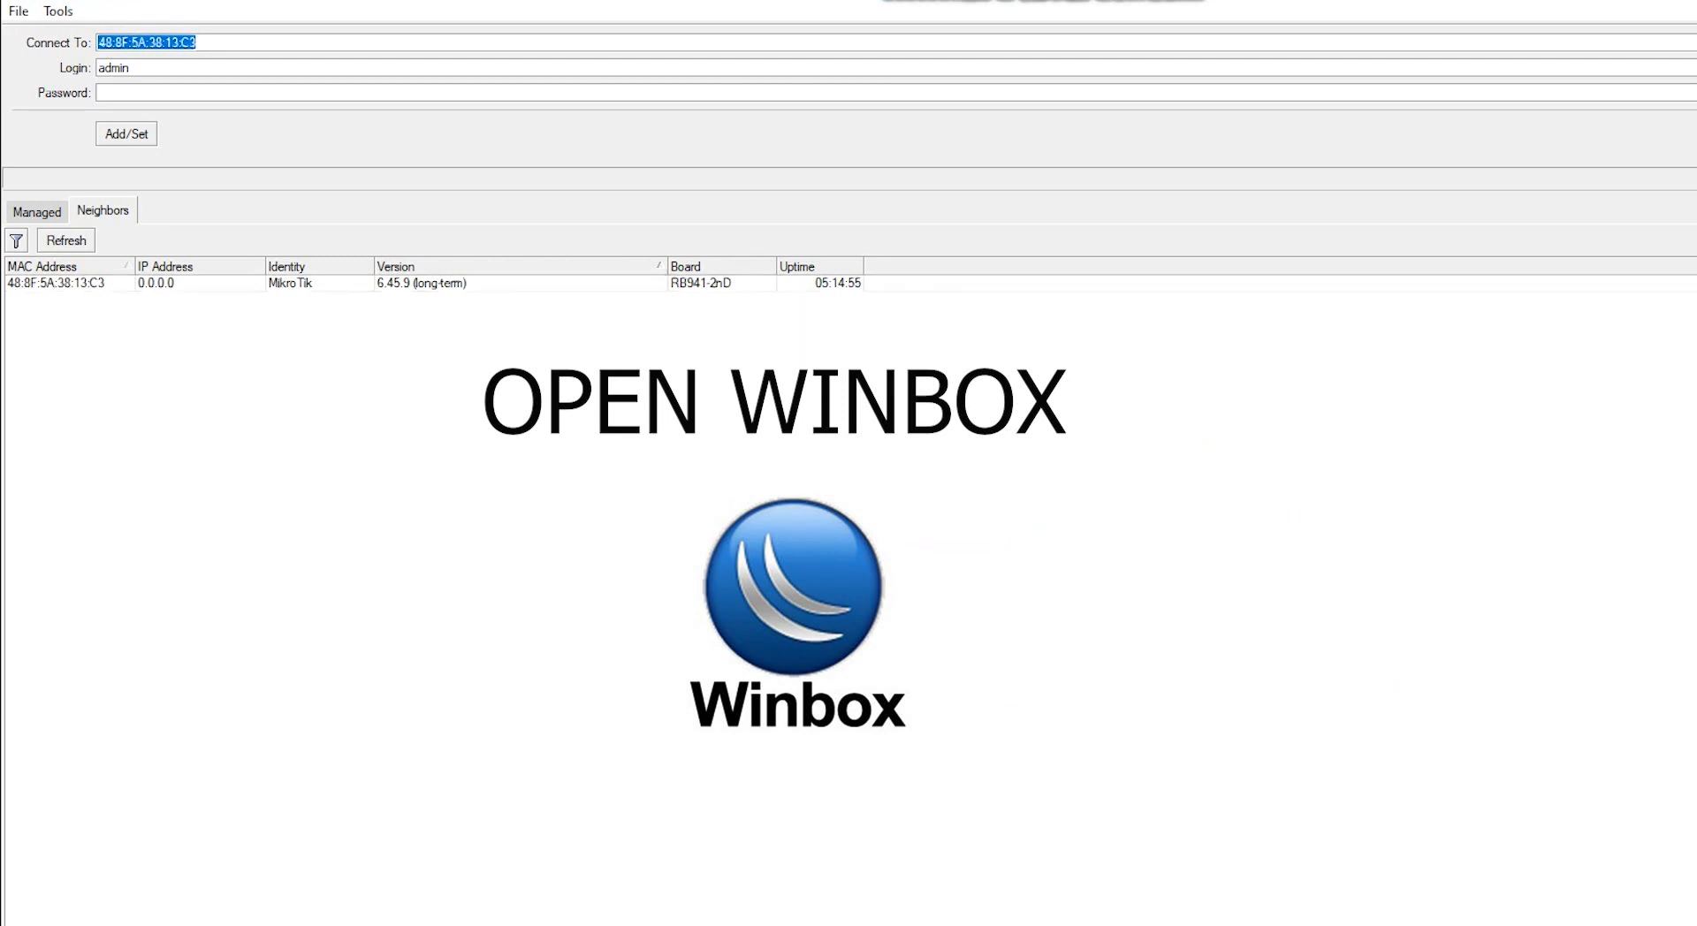
Step: In WinBox, select the neighbouring MikroTik RB941-2nD router and connect to it with the admin login
left_click(55, 283)
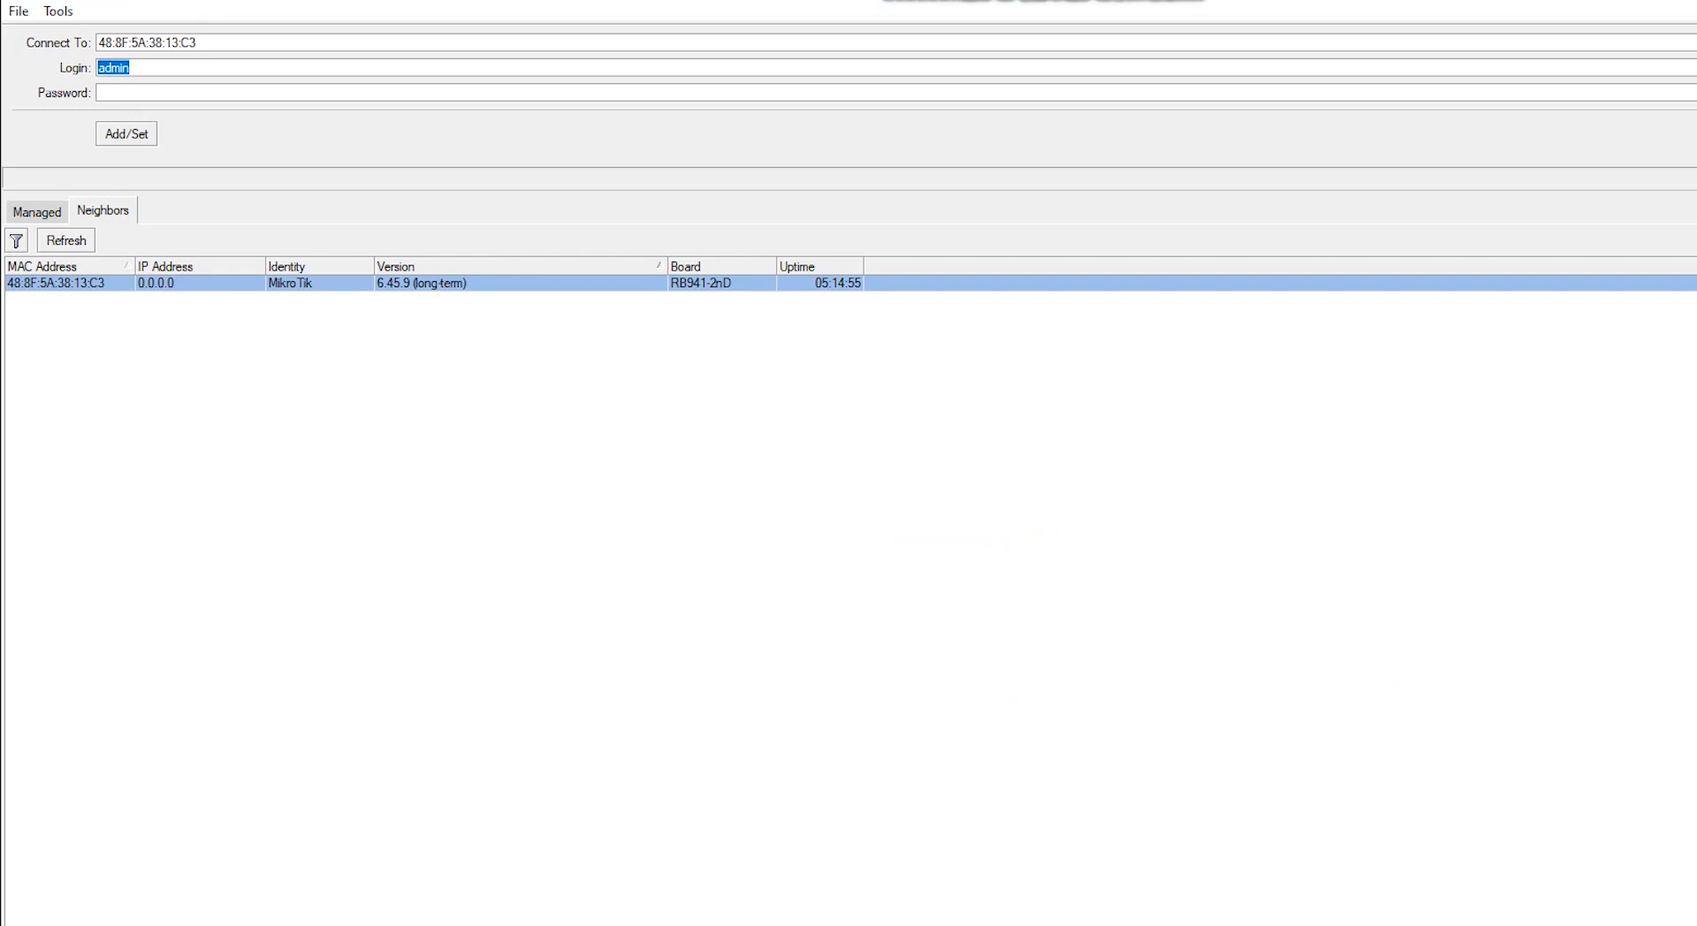
key("Return")
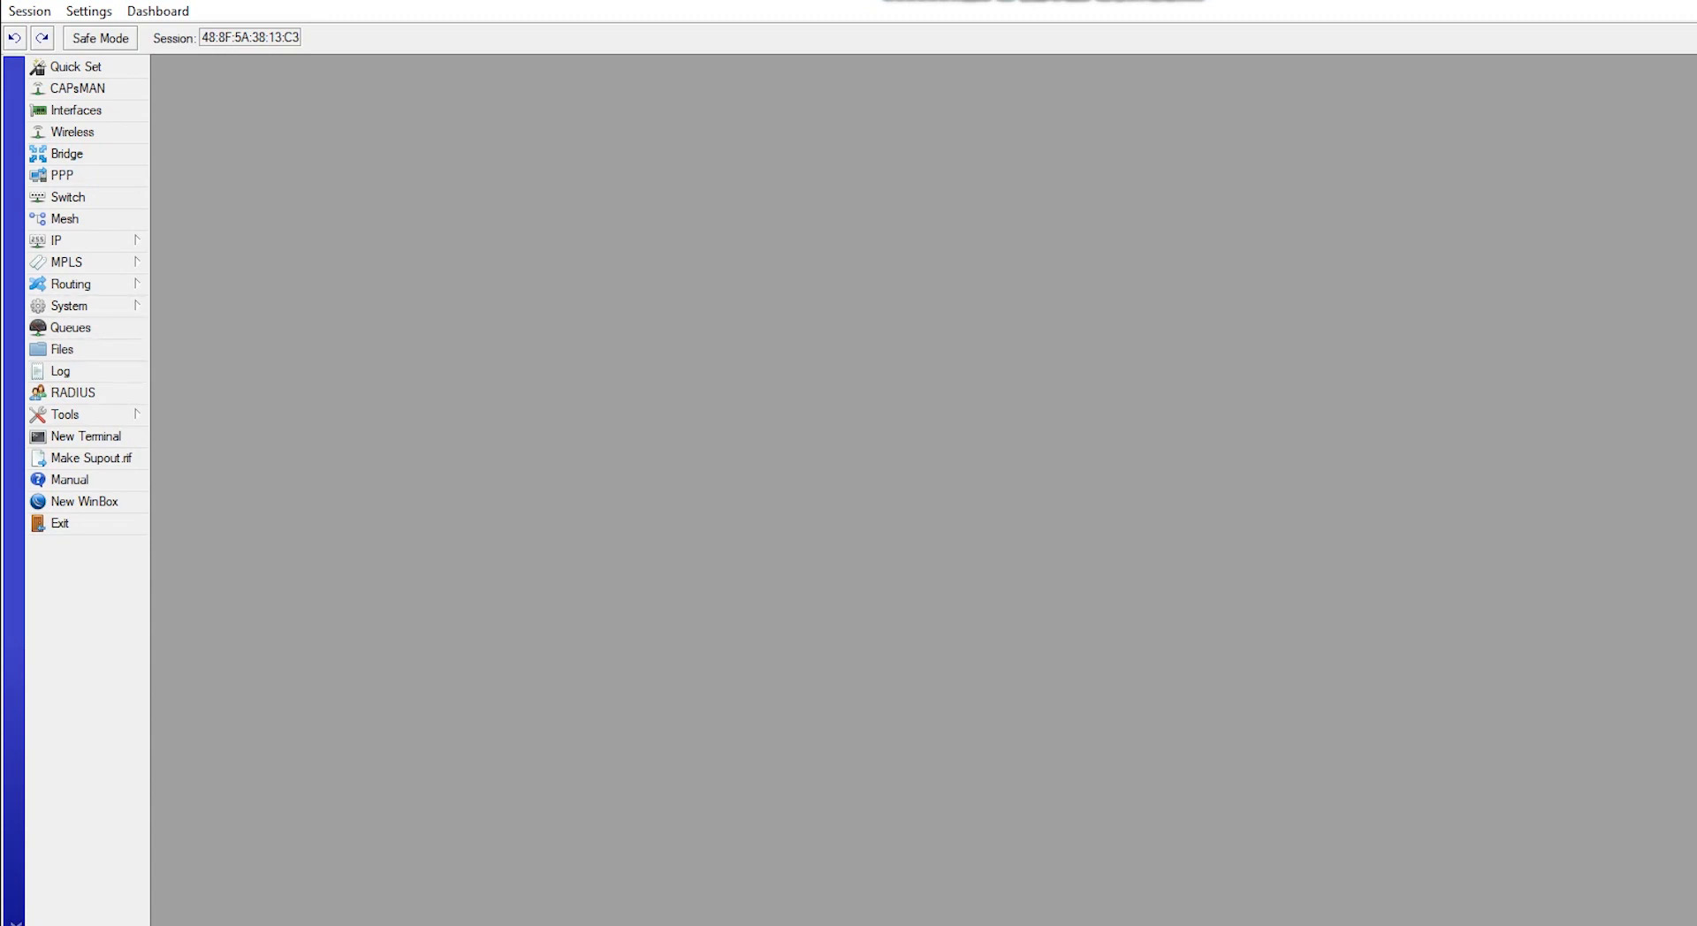
Step: Switch to the mt checklist in Notepad, mark the item on resetting the MikroTik, and return to WinBox
key("alt+Tab")
left_click_drag(782, 145, 659, 145)
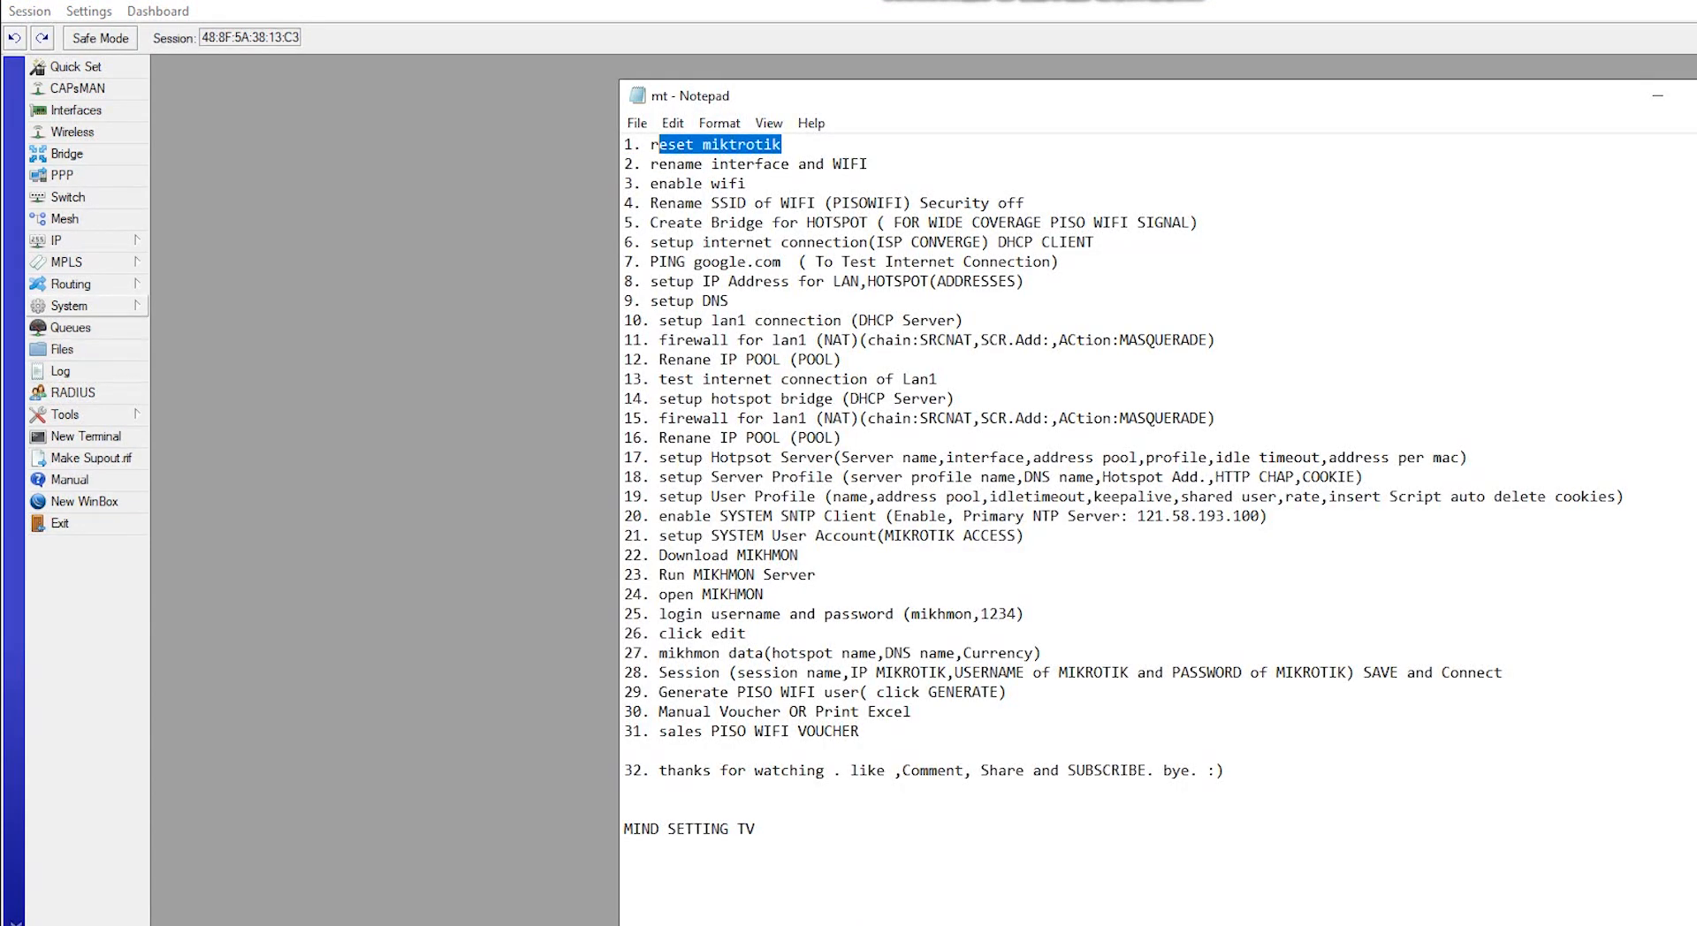
key("alt+Tab")
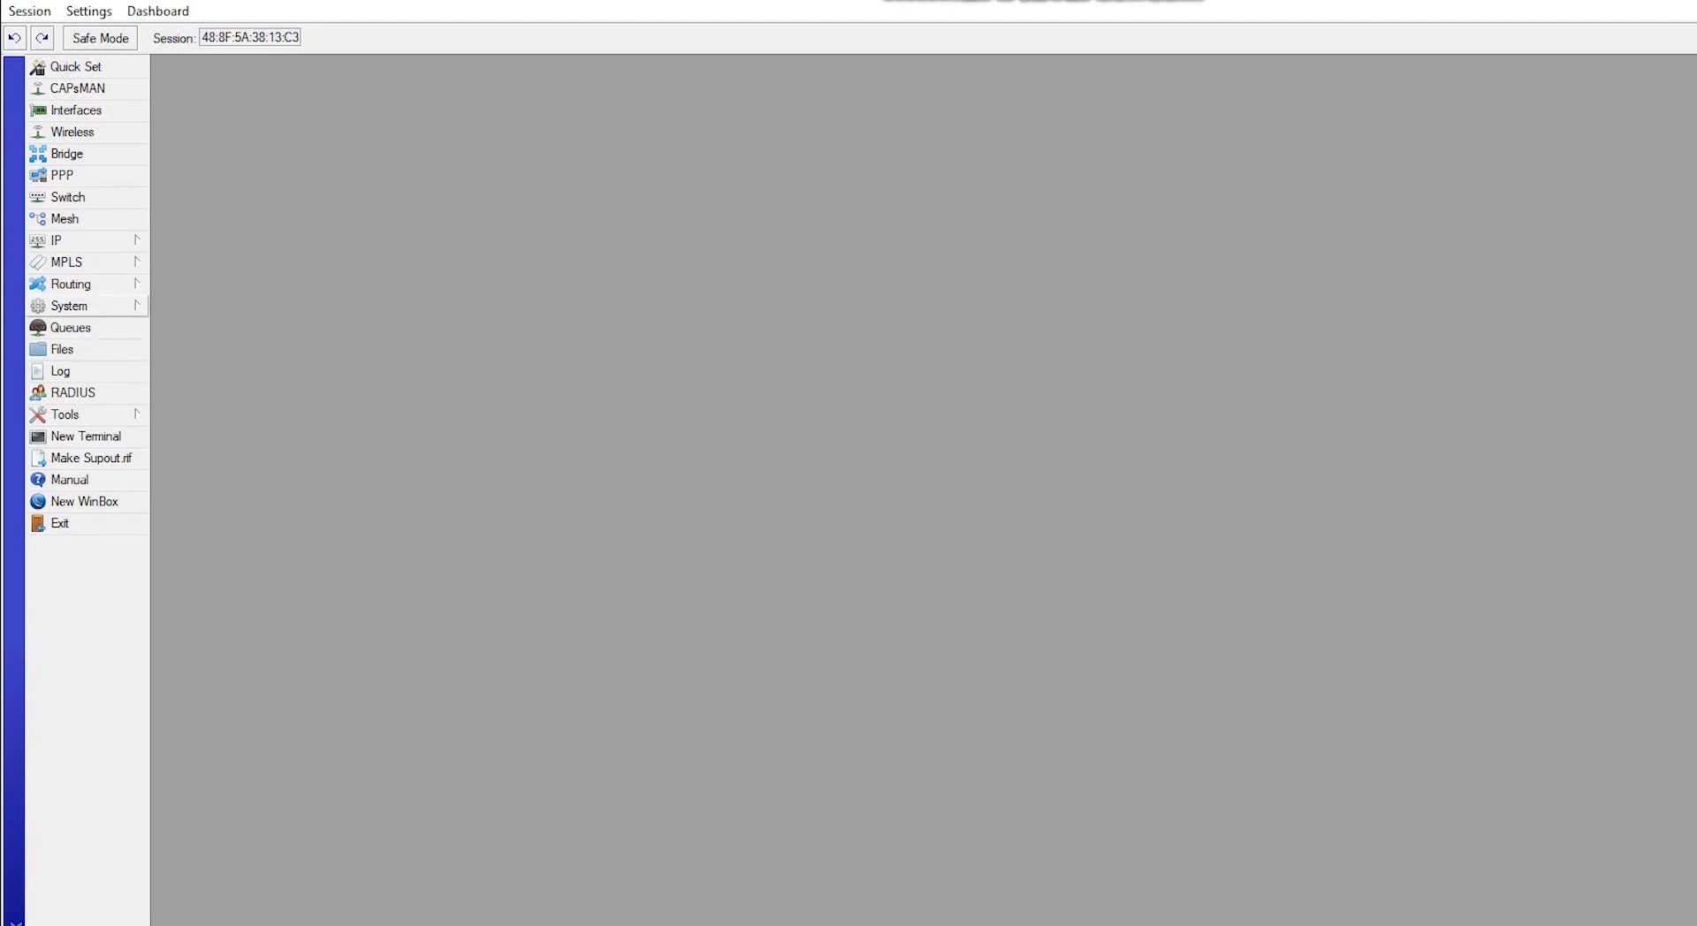
Step: Reset the router's configuration with No Default Configuration enabled and confirm the reboot
left_click(69, 306)
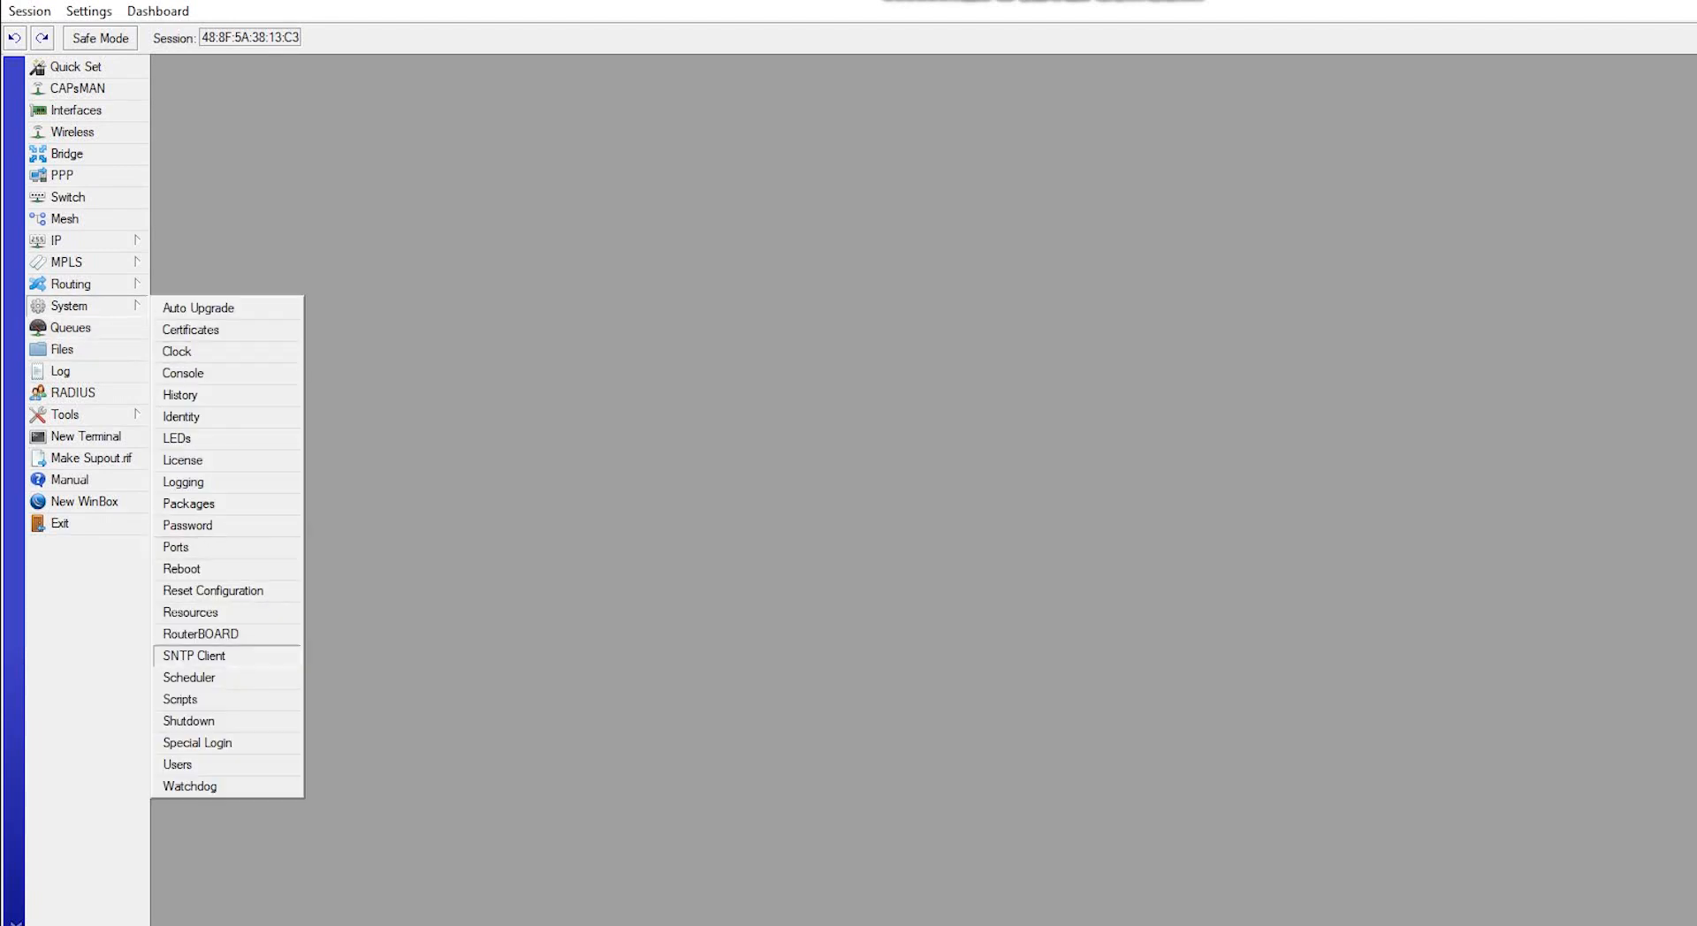
left_click(213, 590)
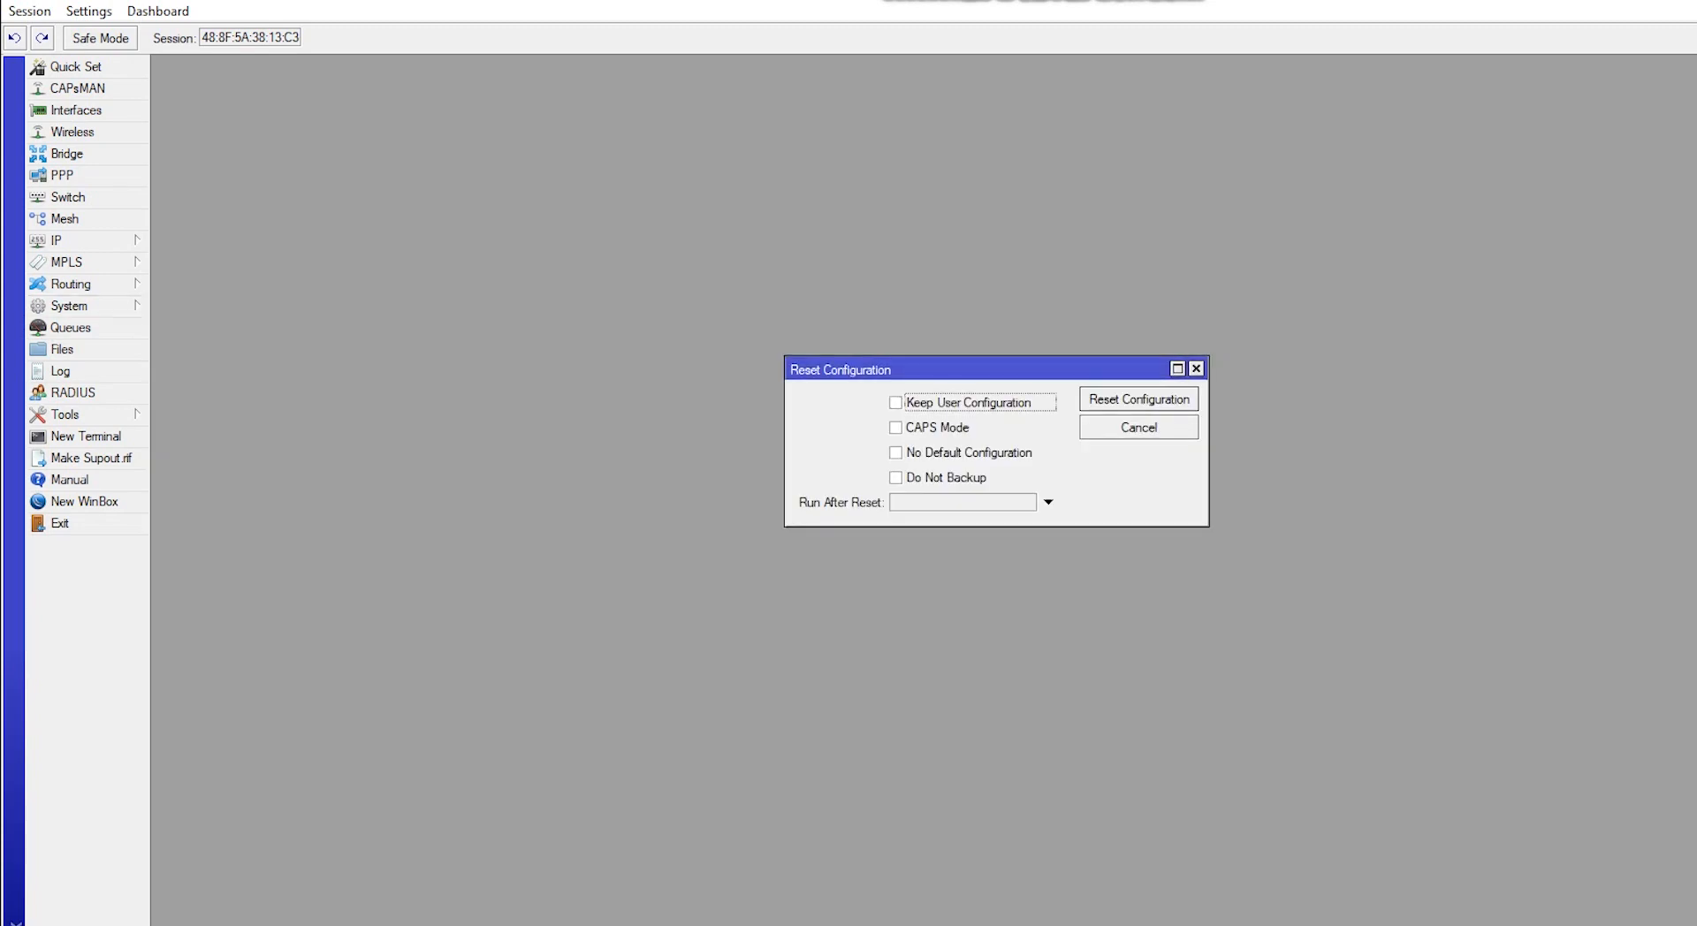
left_click(896, 452)
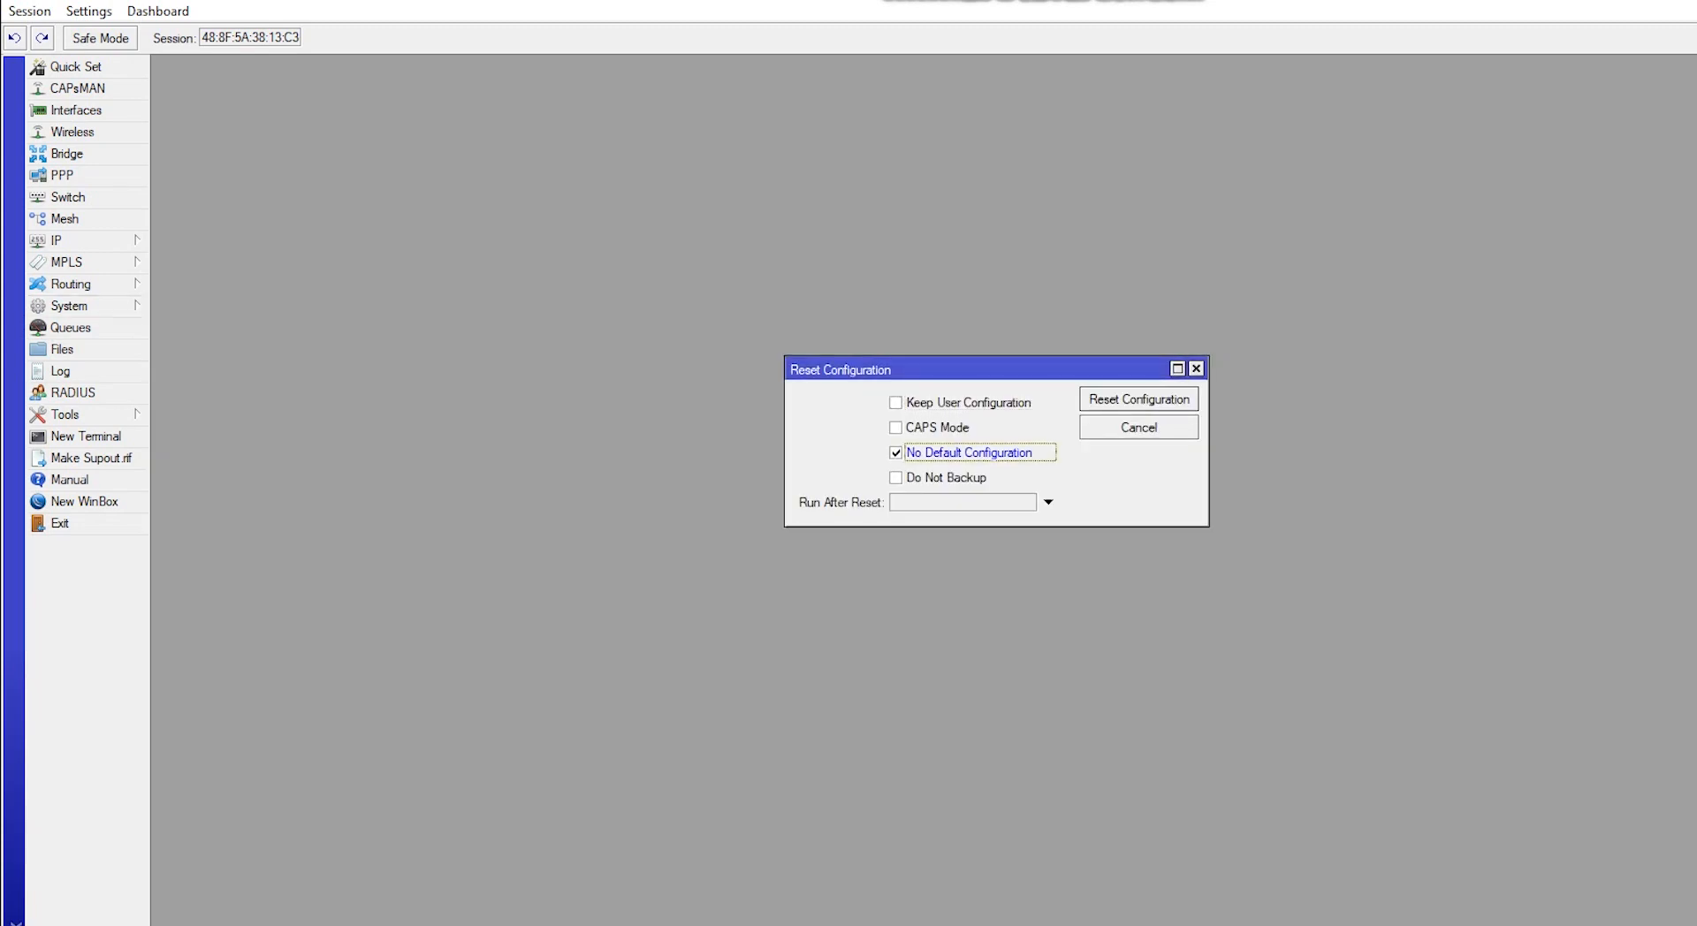
left_click(1139, 399)
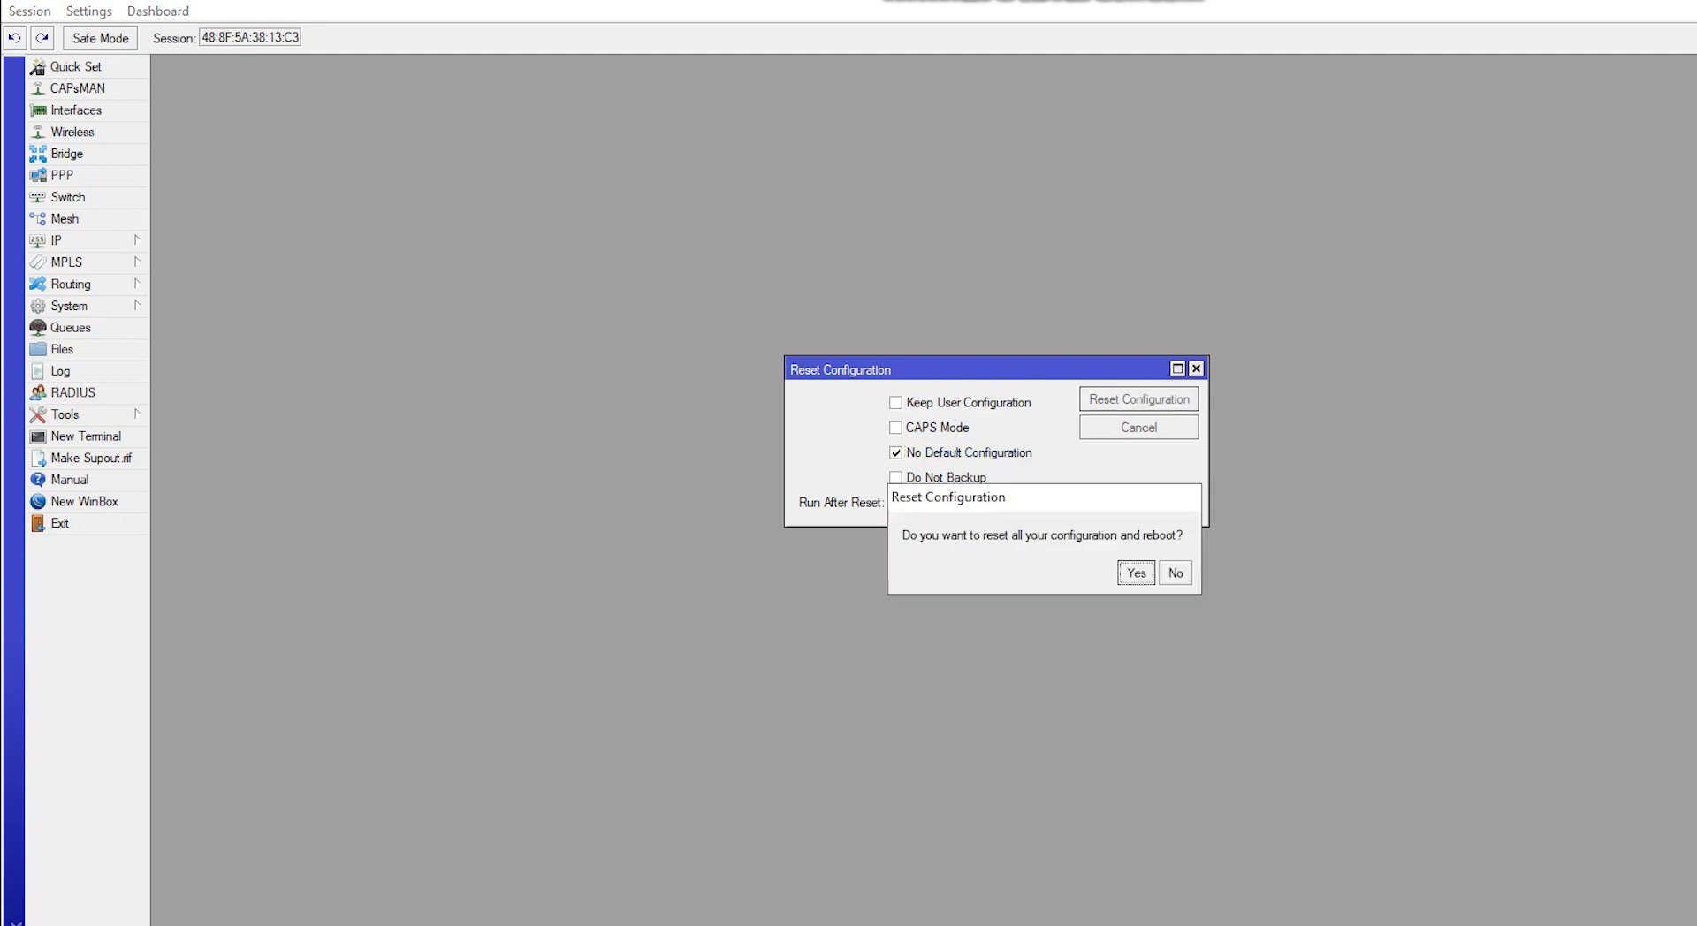
key("Return")
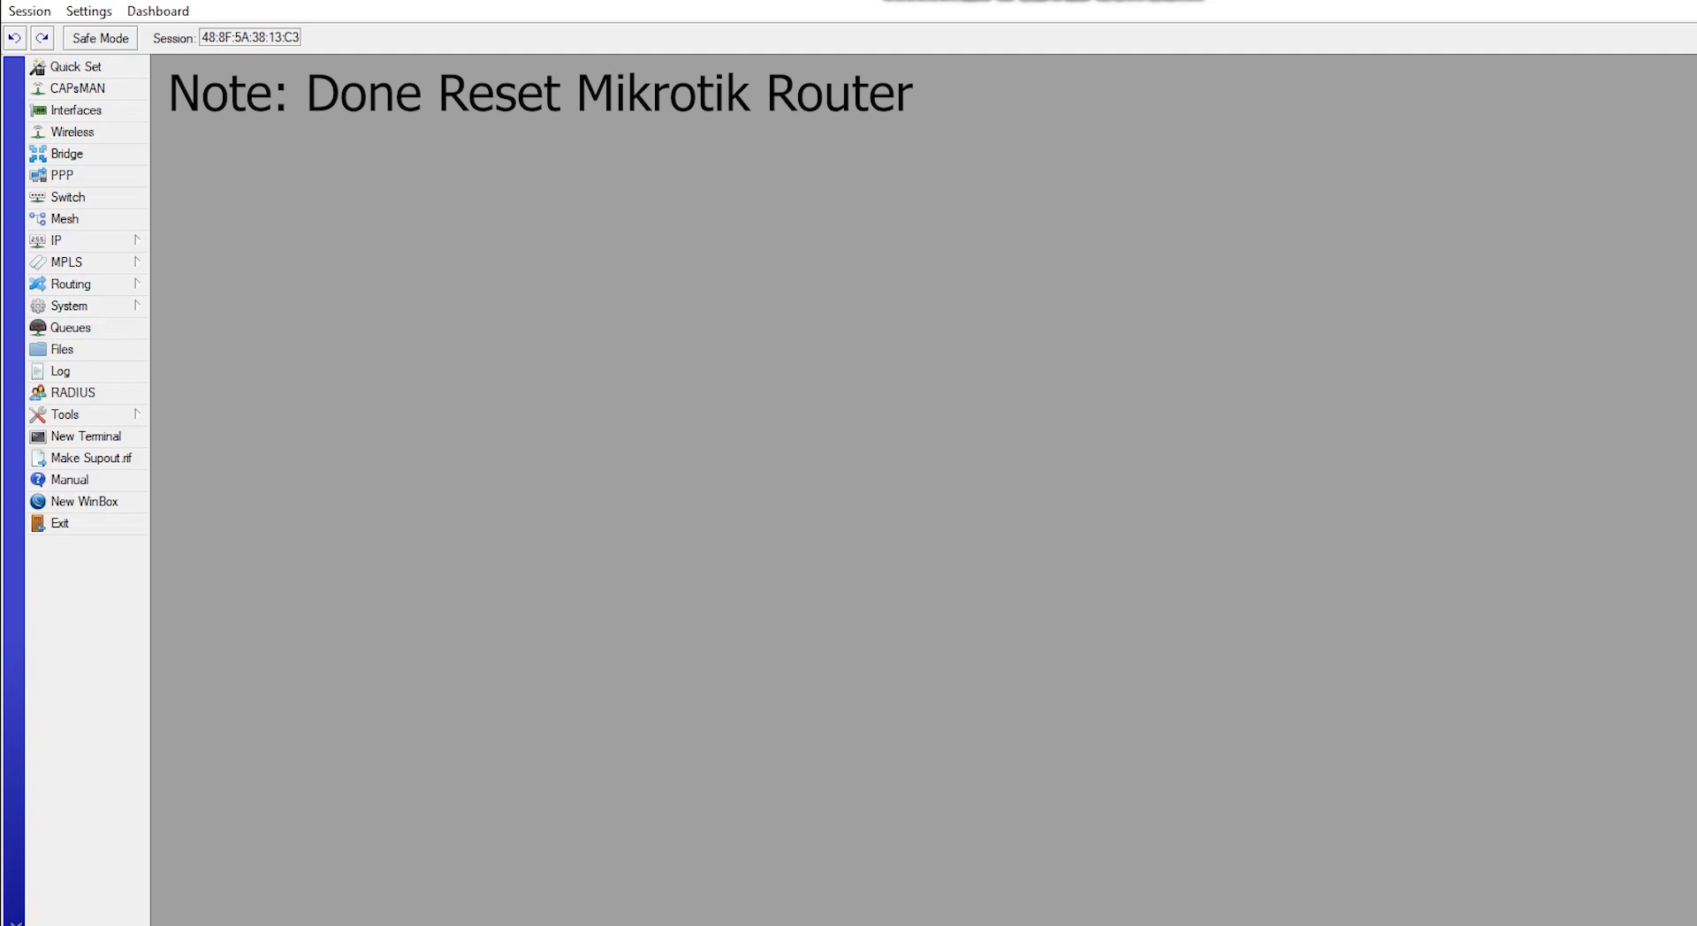
Step: Switch to the mt checklist in Notepad and mark item 2, "rename interface and WIFI"
key("alt+Tab")
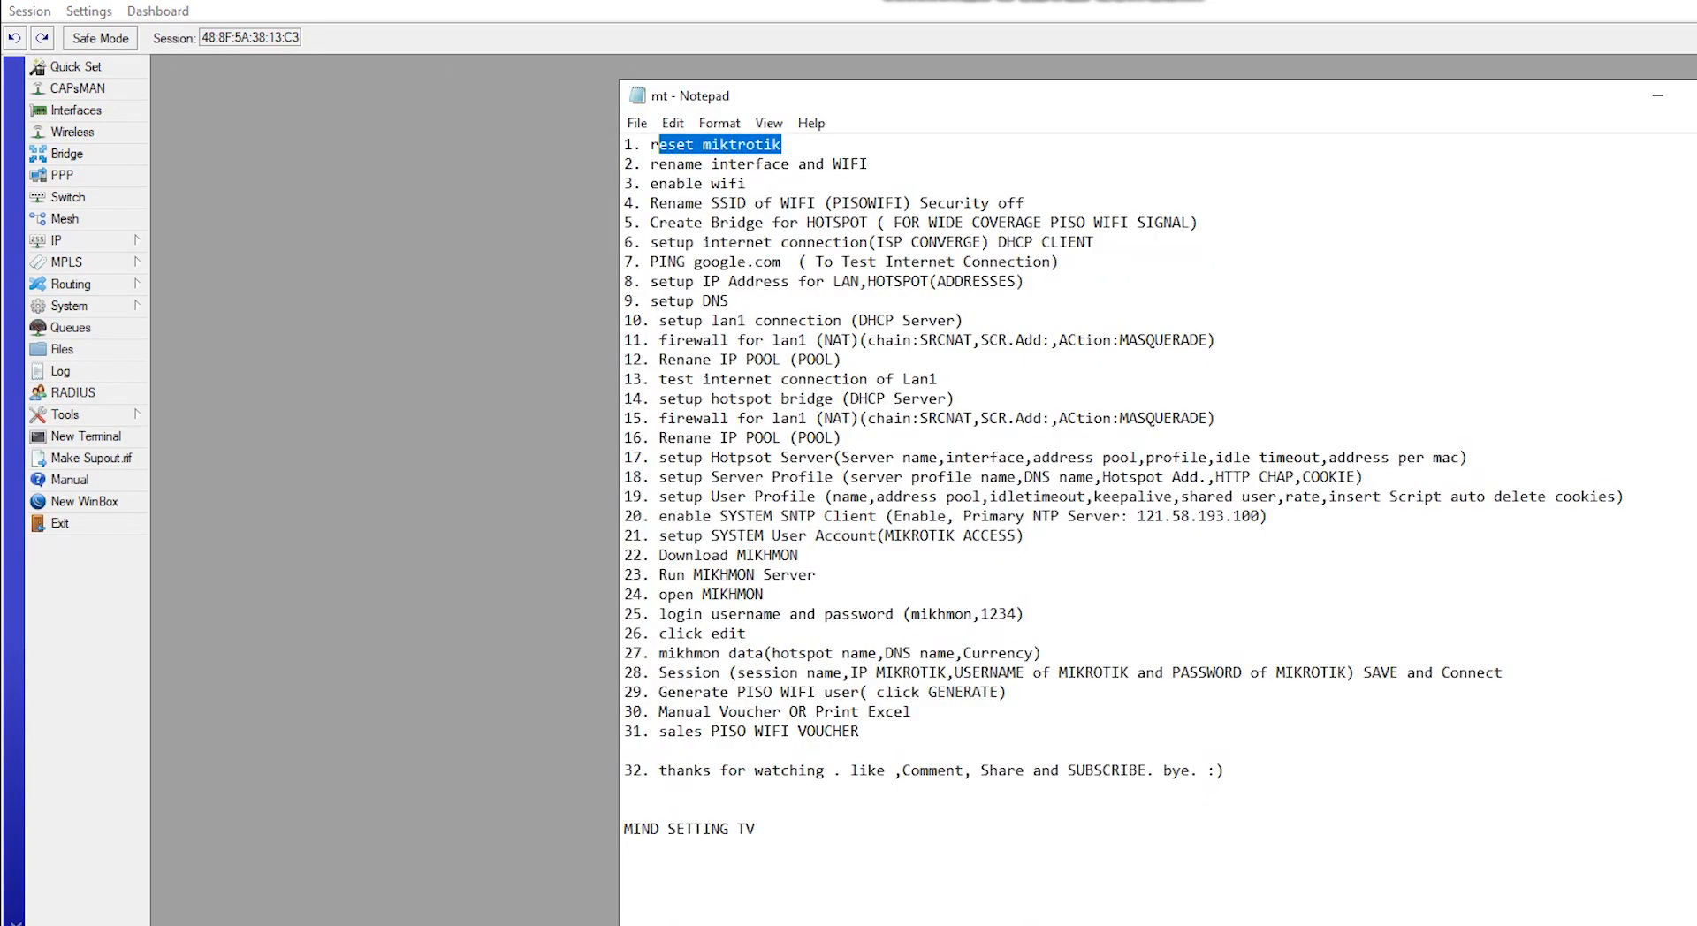
left_click(870, 165)
left_click_drag(870, 164, 650, 164)
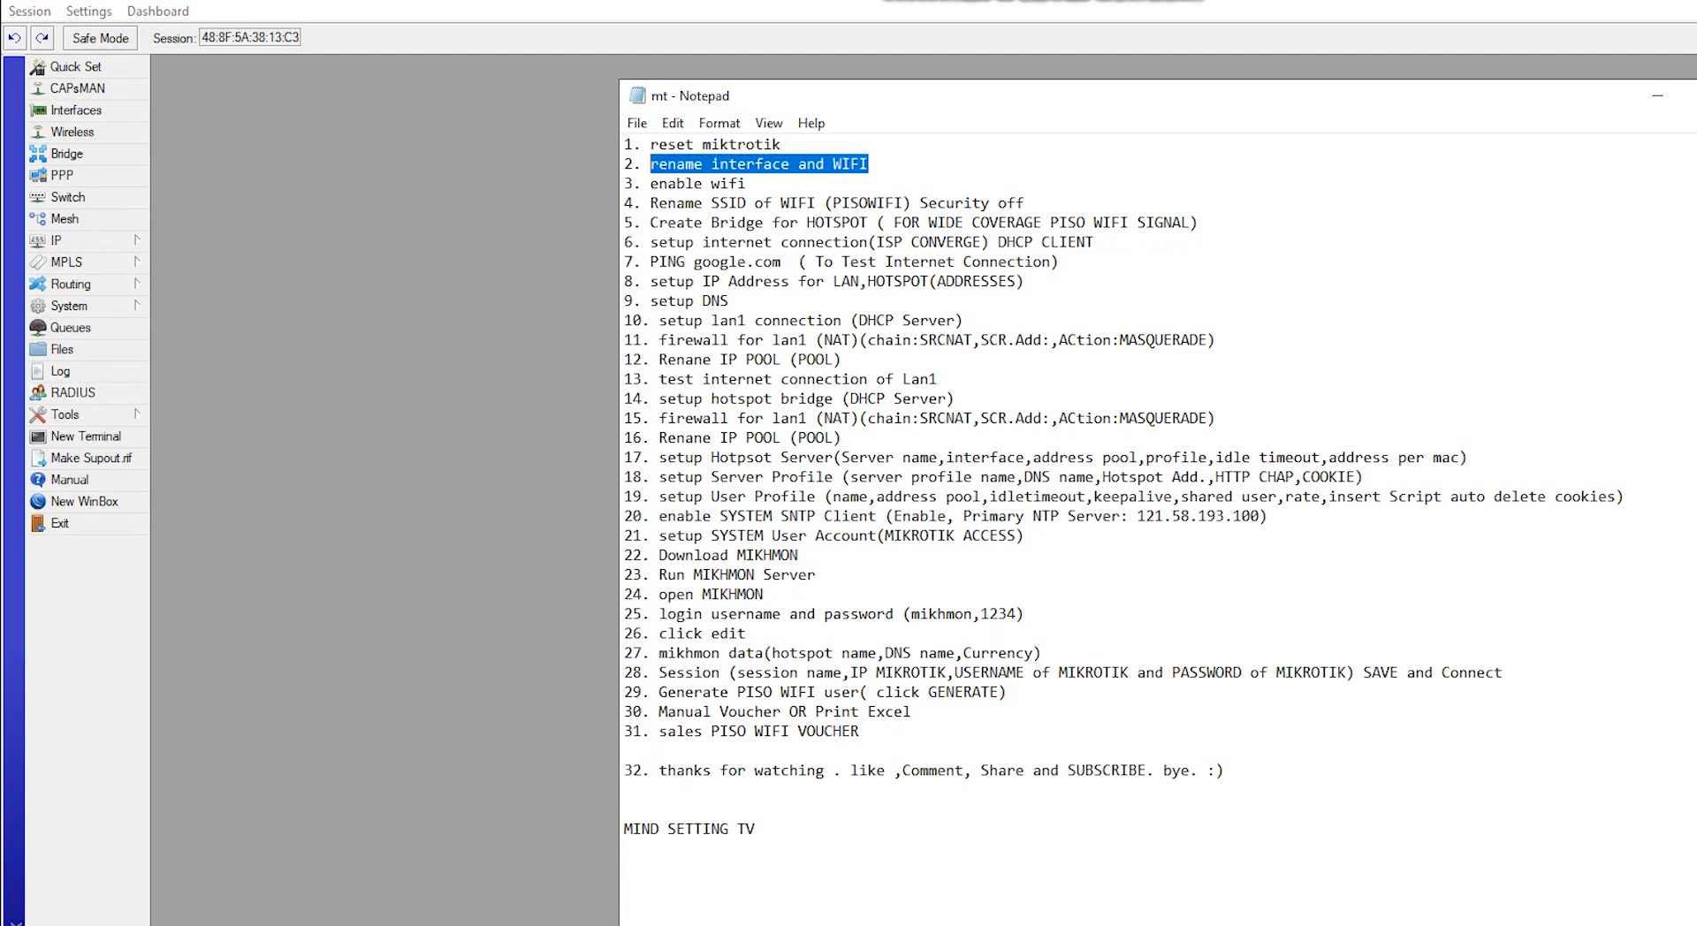
Step: Switch back to WinBox and rename the ether1 interface to ether1_Converge
key("alt+Tab")
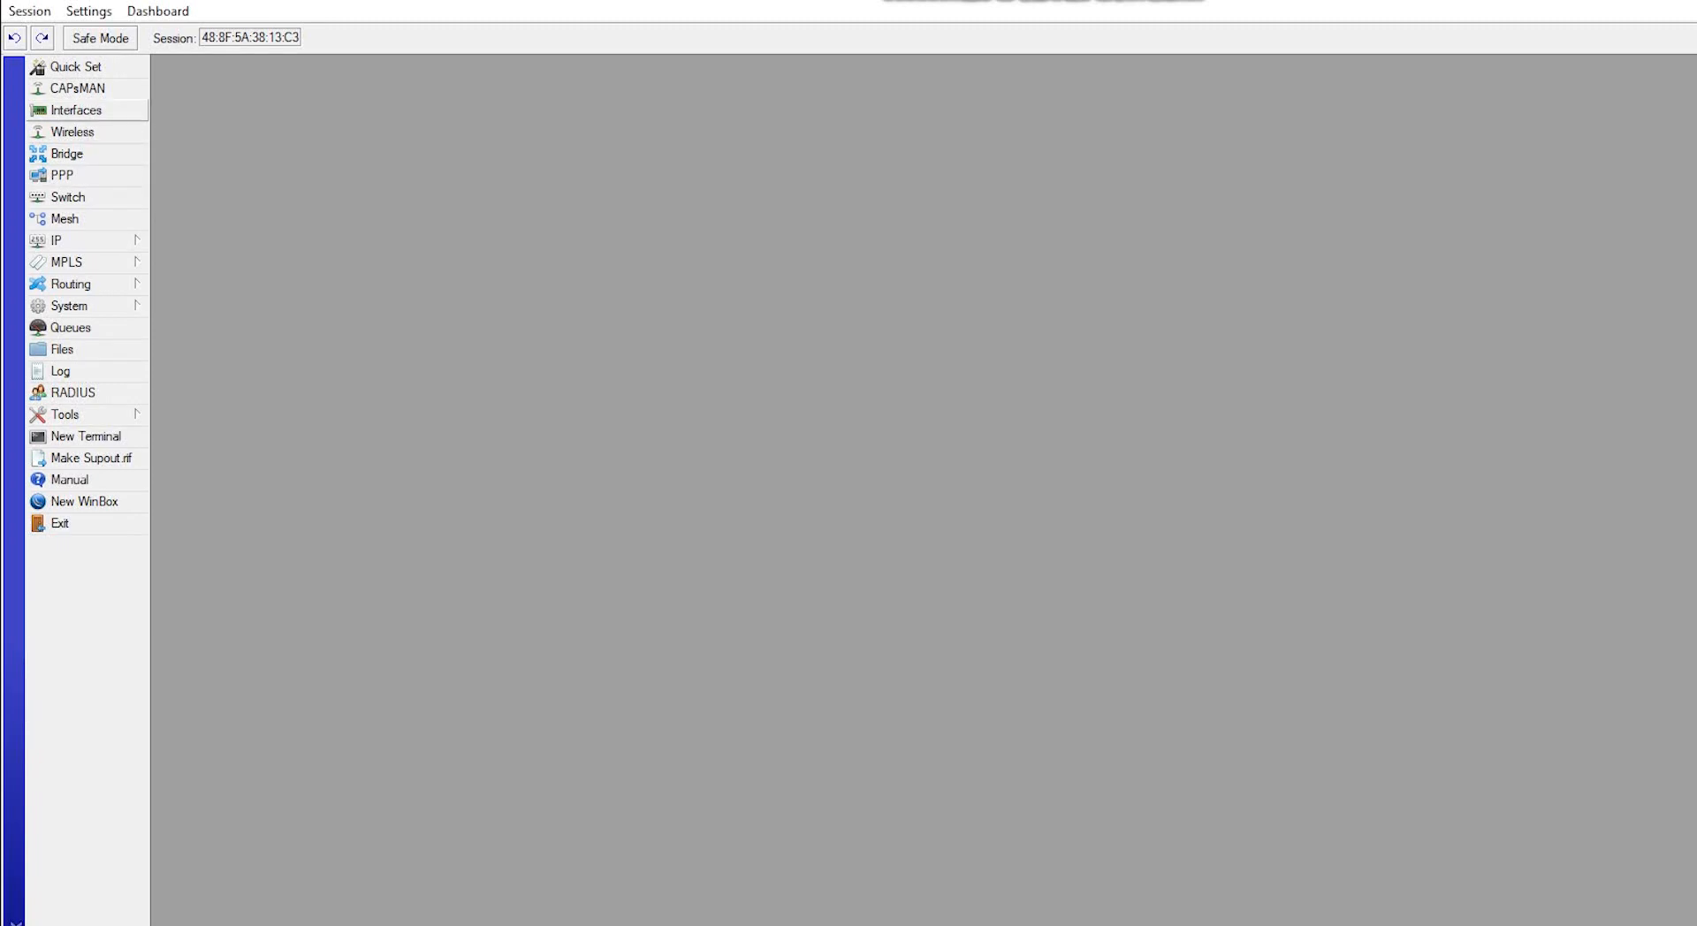
left_click(76, 110)
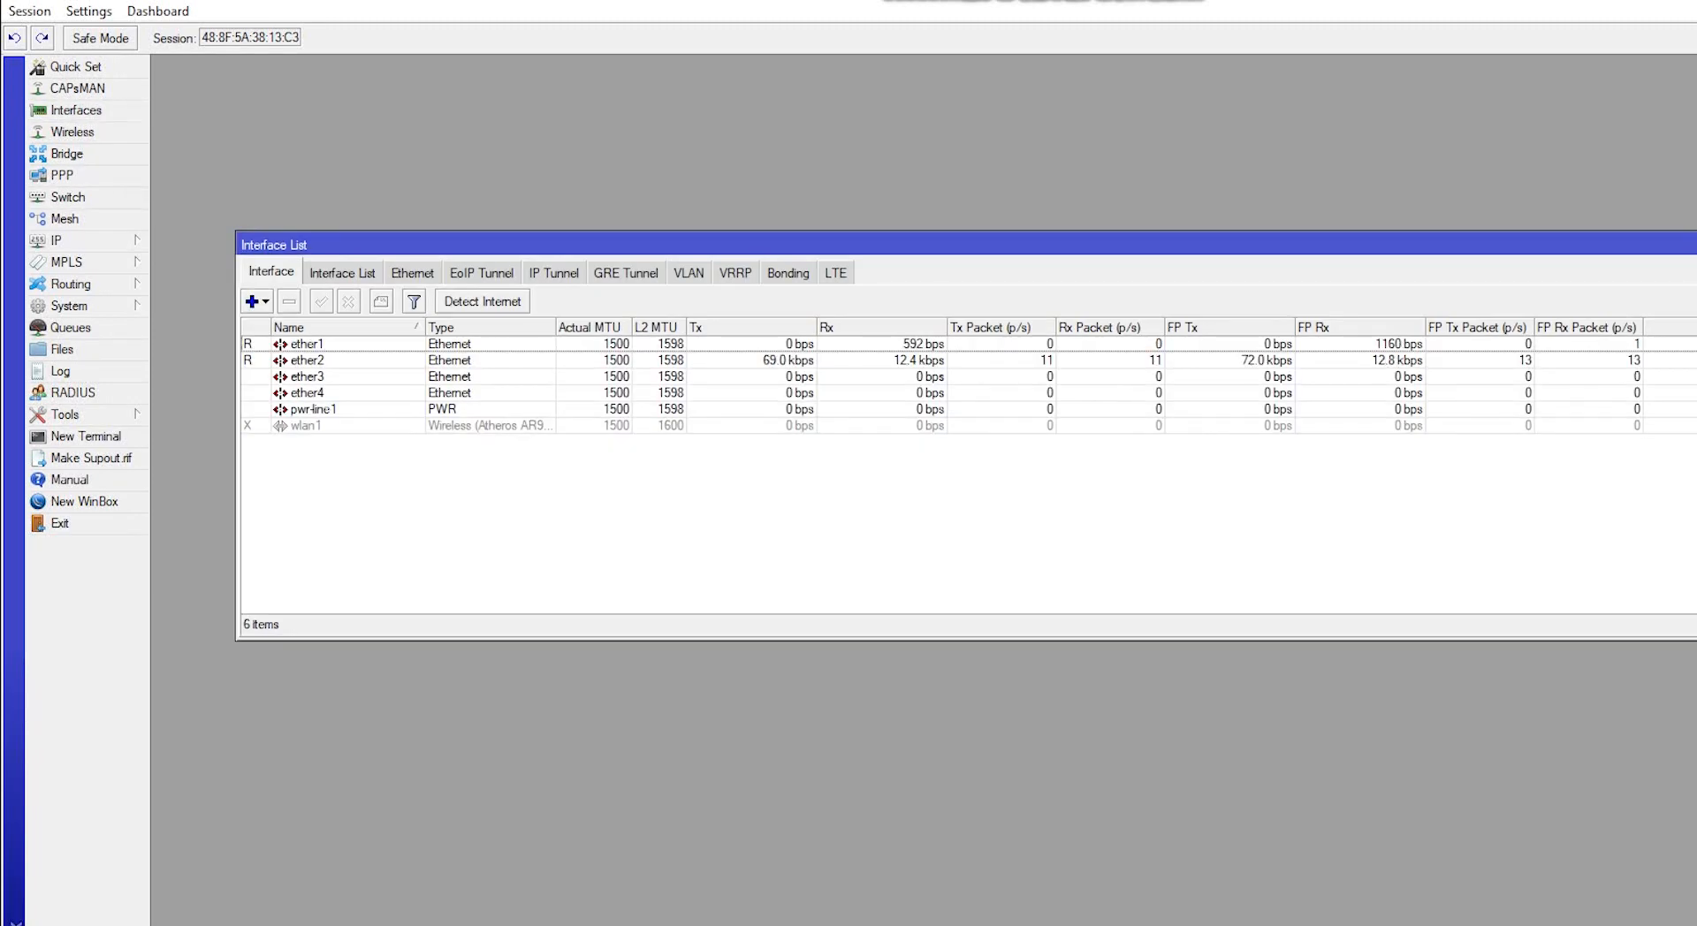
left_click(306, 344)
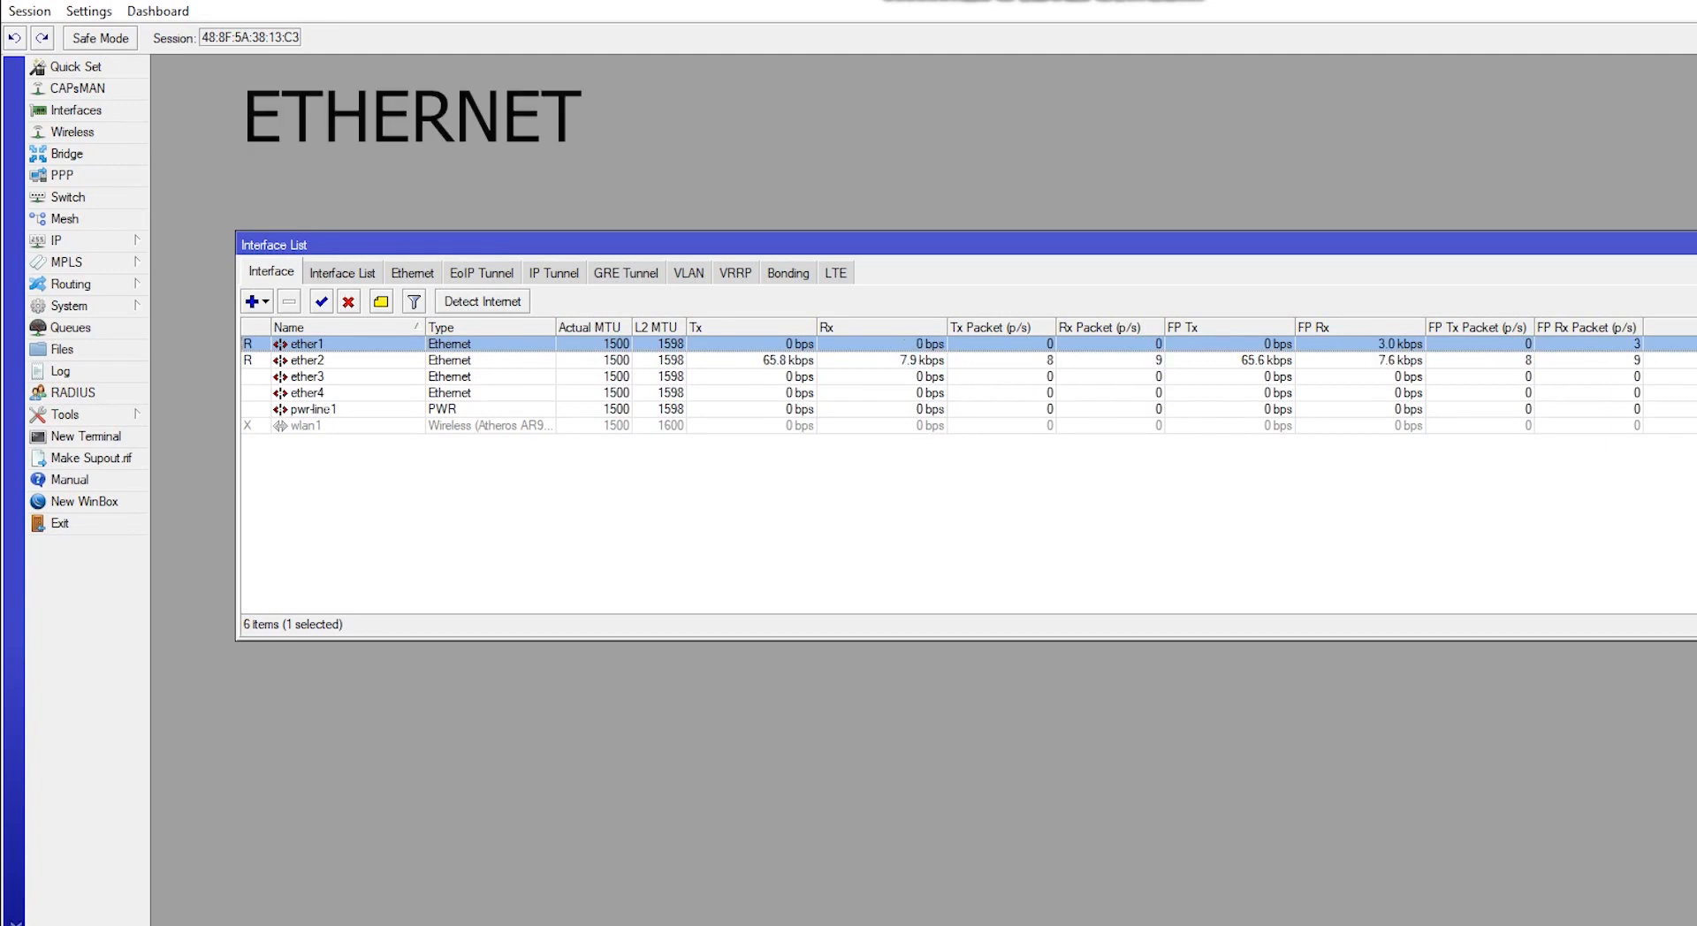
double_click(307, 344)
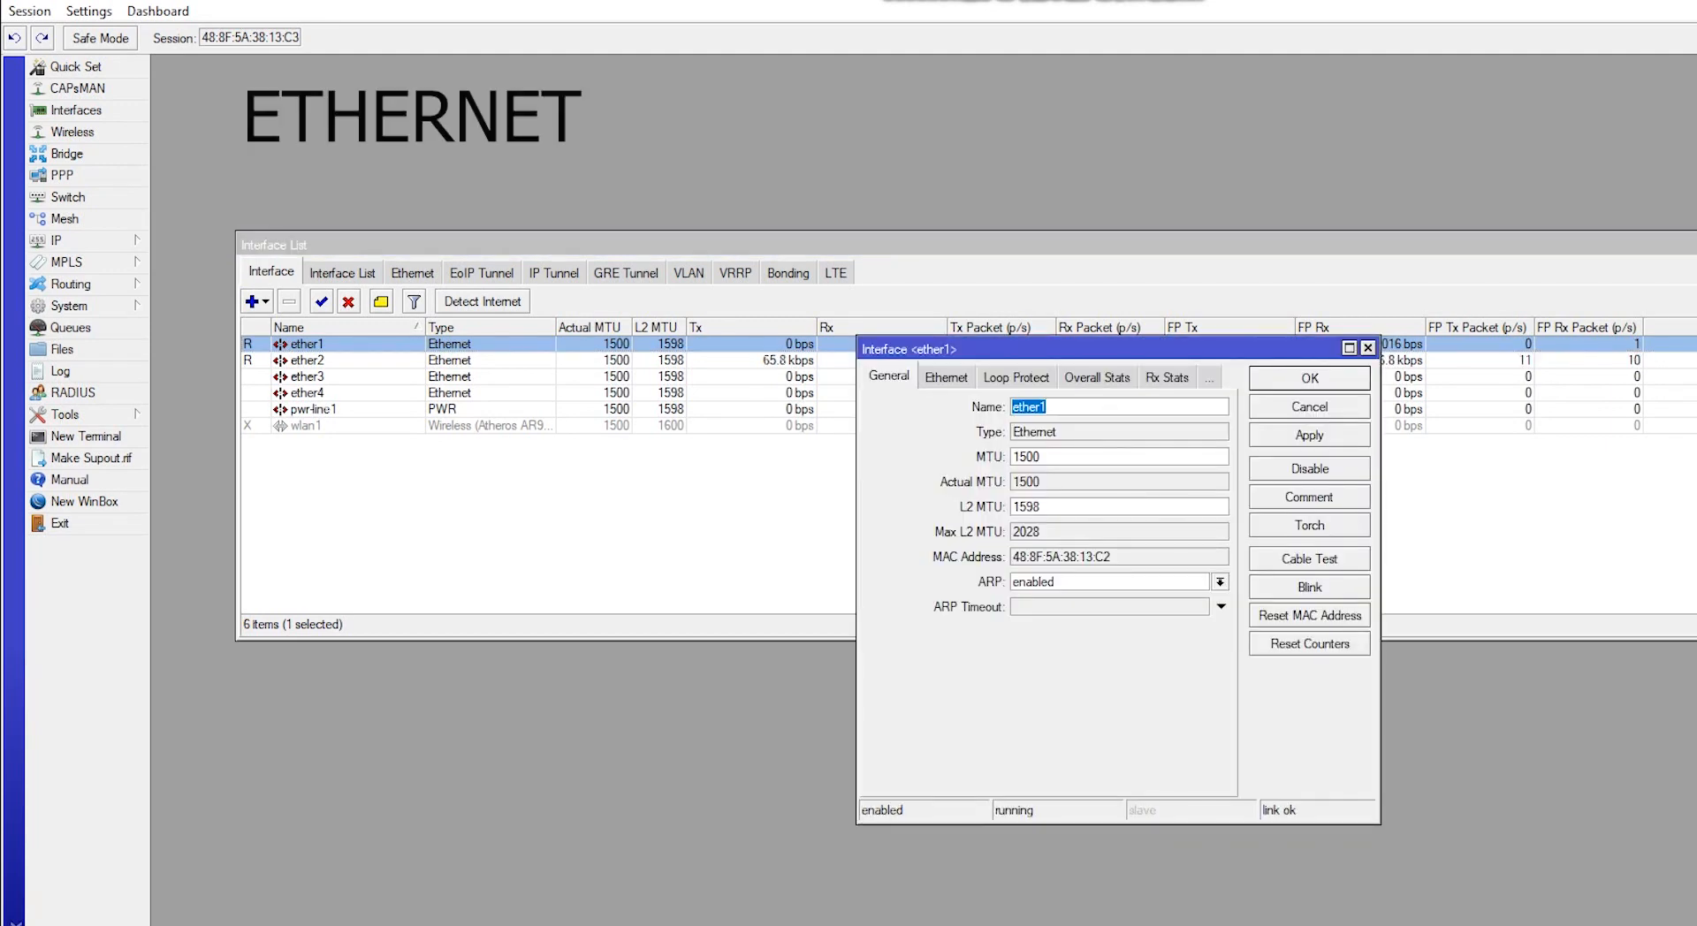
left_click(1048, 407)
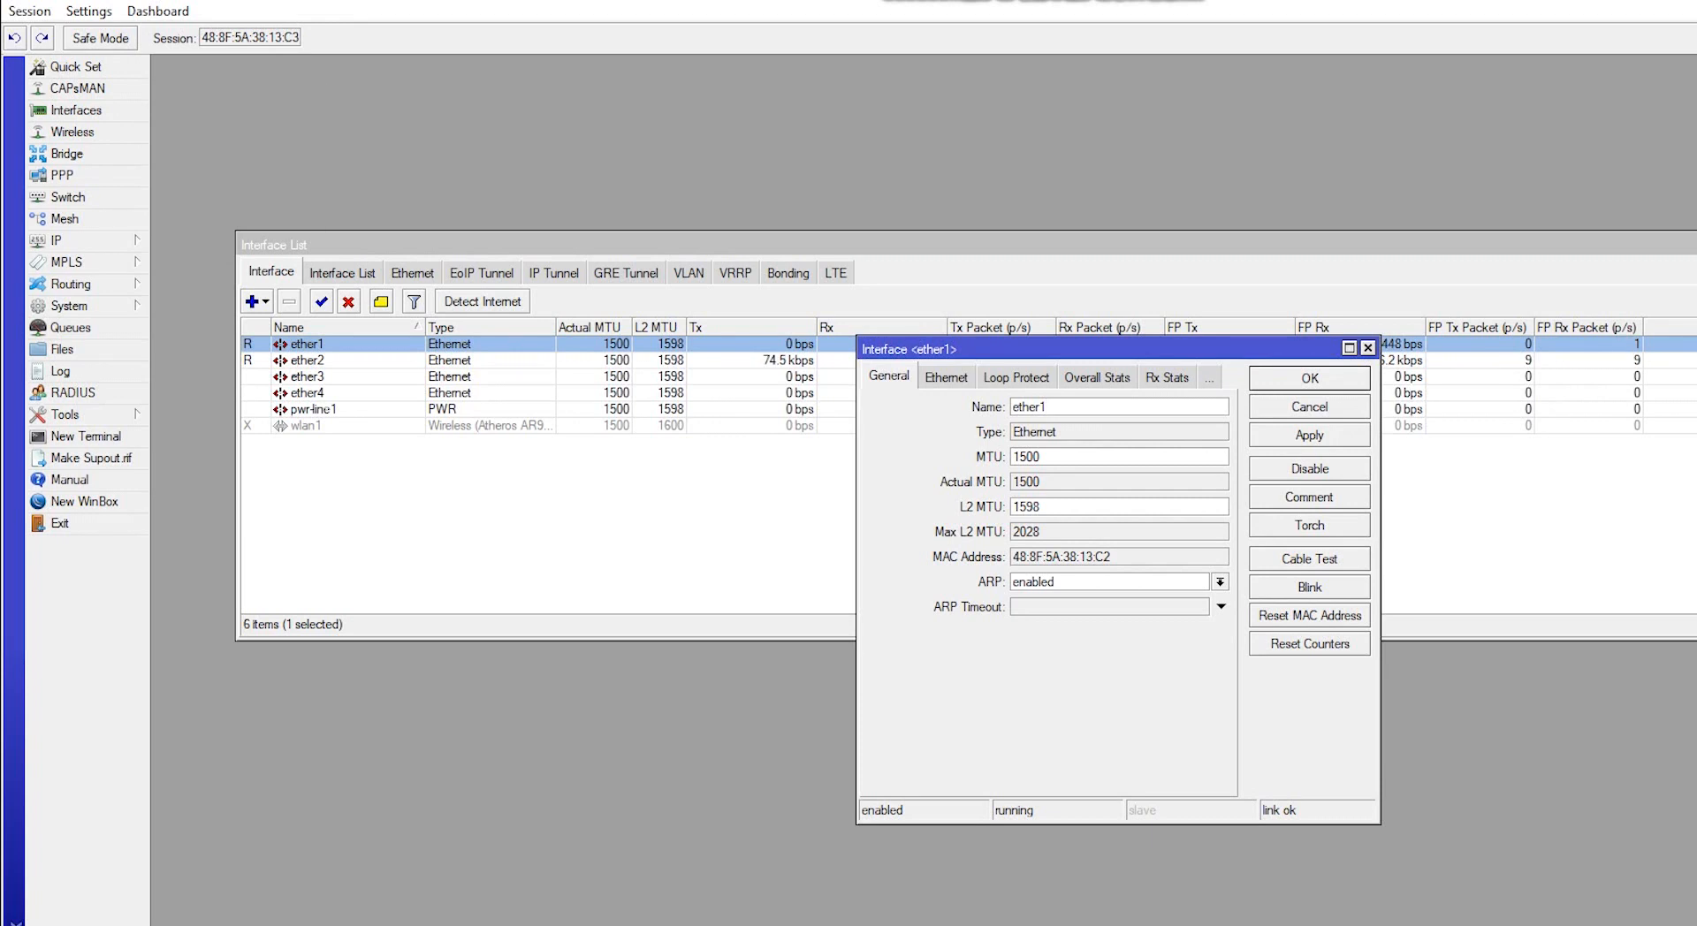
type("_Converge")
left_click(1309, 435)
left_click(1309, 378)
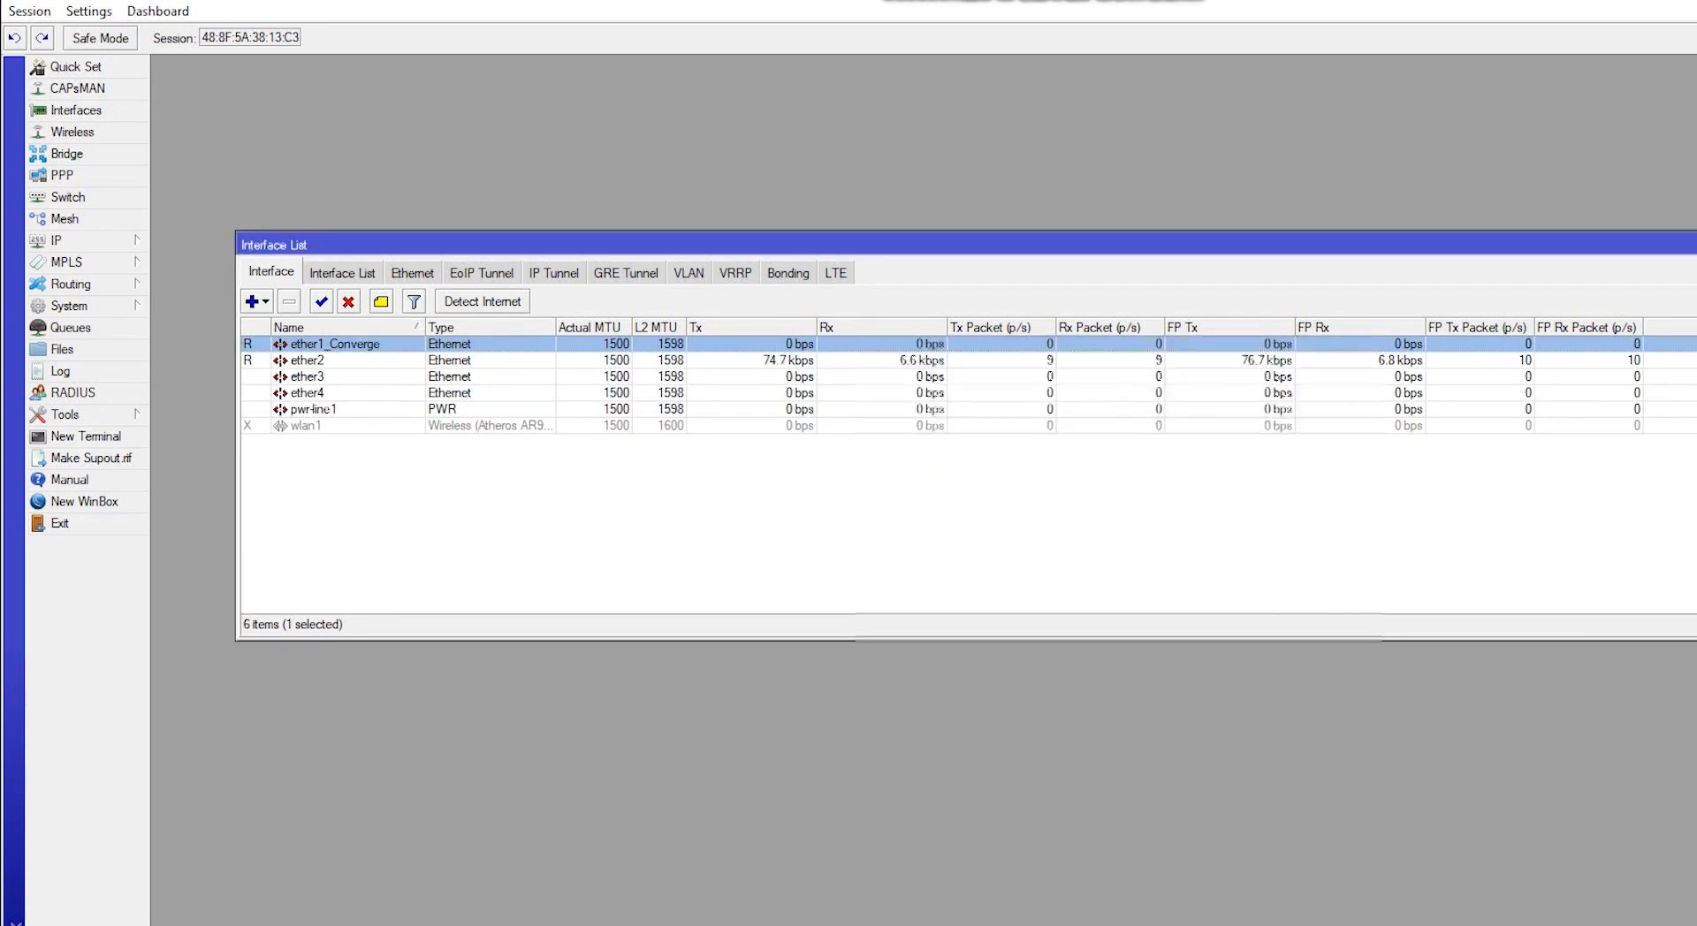
left_click(1237, 513)
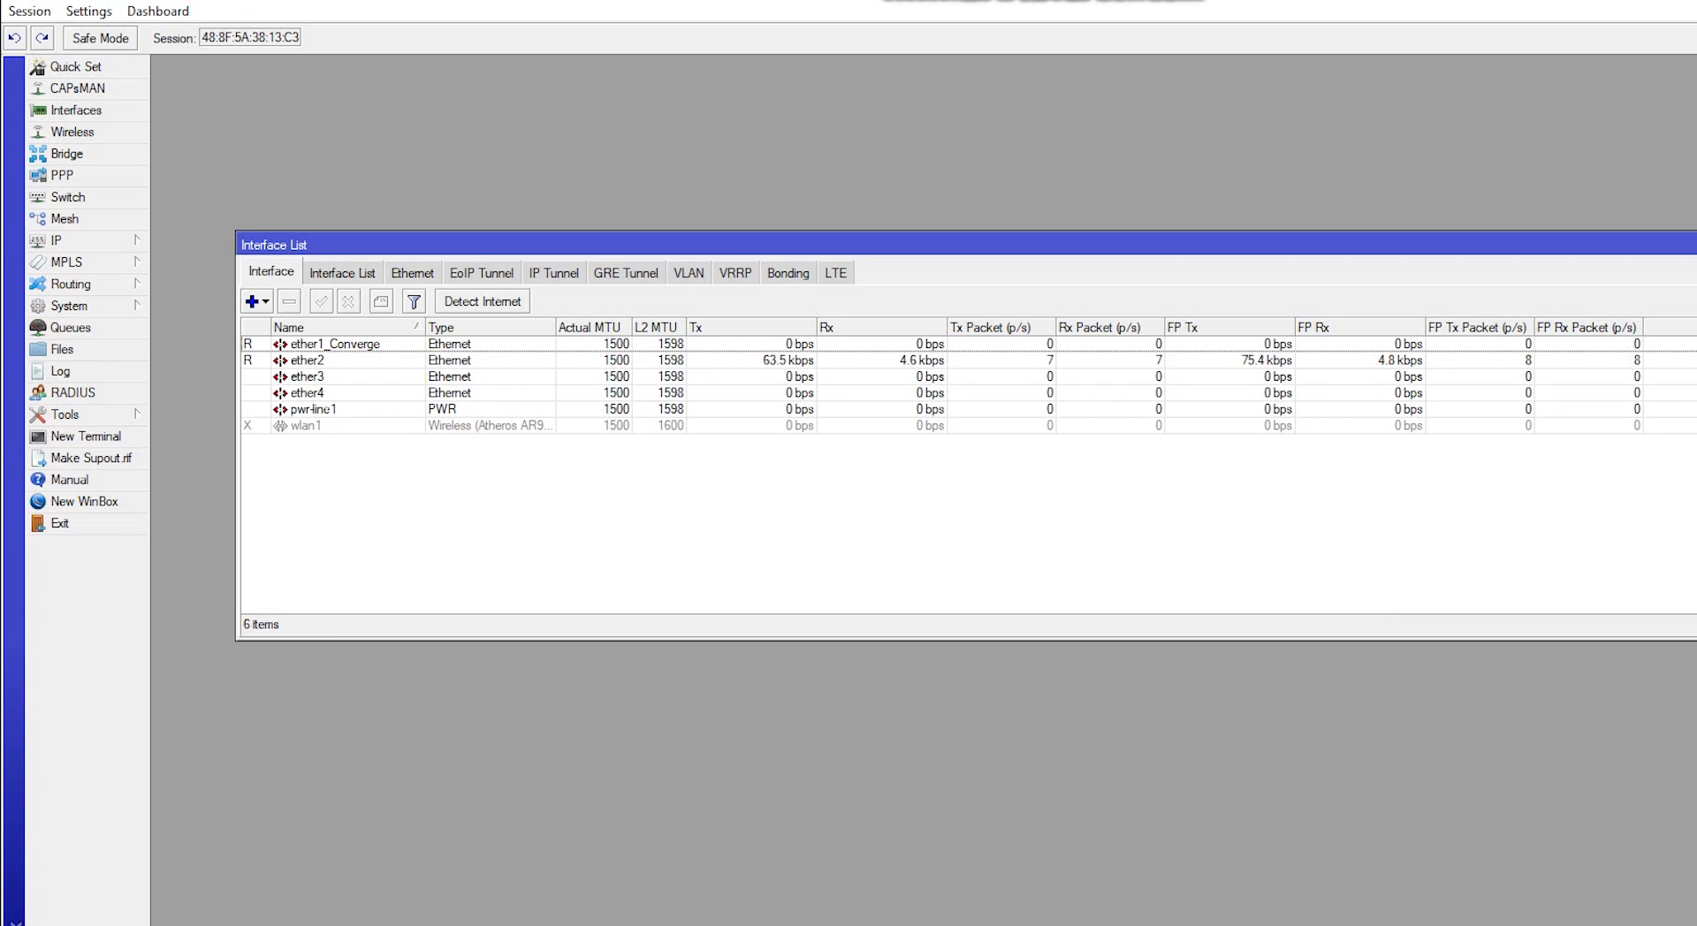
Step: Rename the ether2 interface to ether2_LAN and apply the change
left_click(308, 360)
double_click(308, 361)
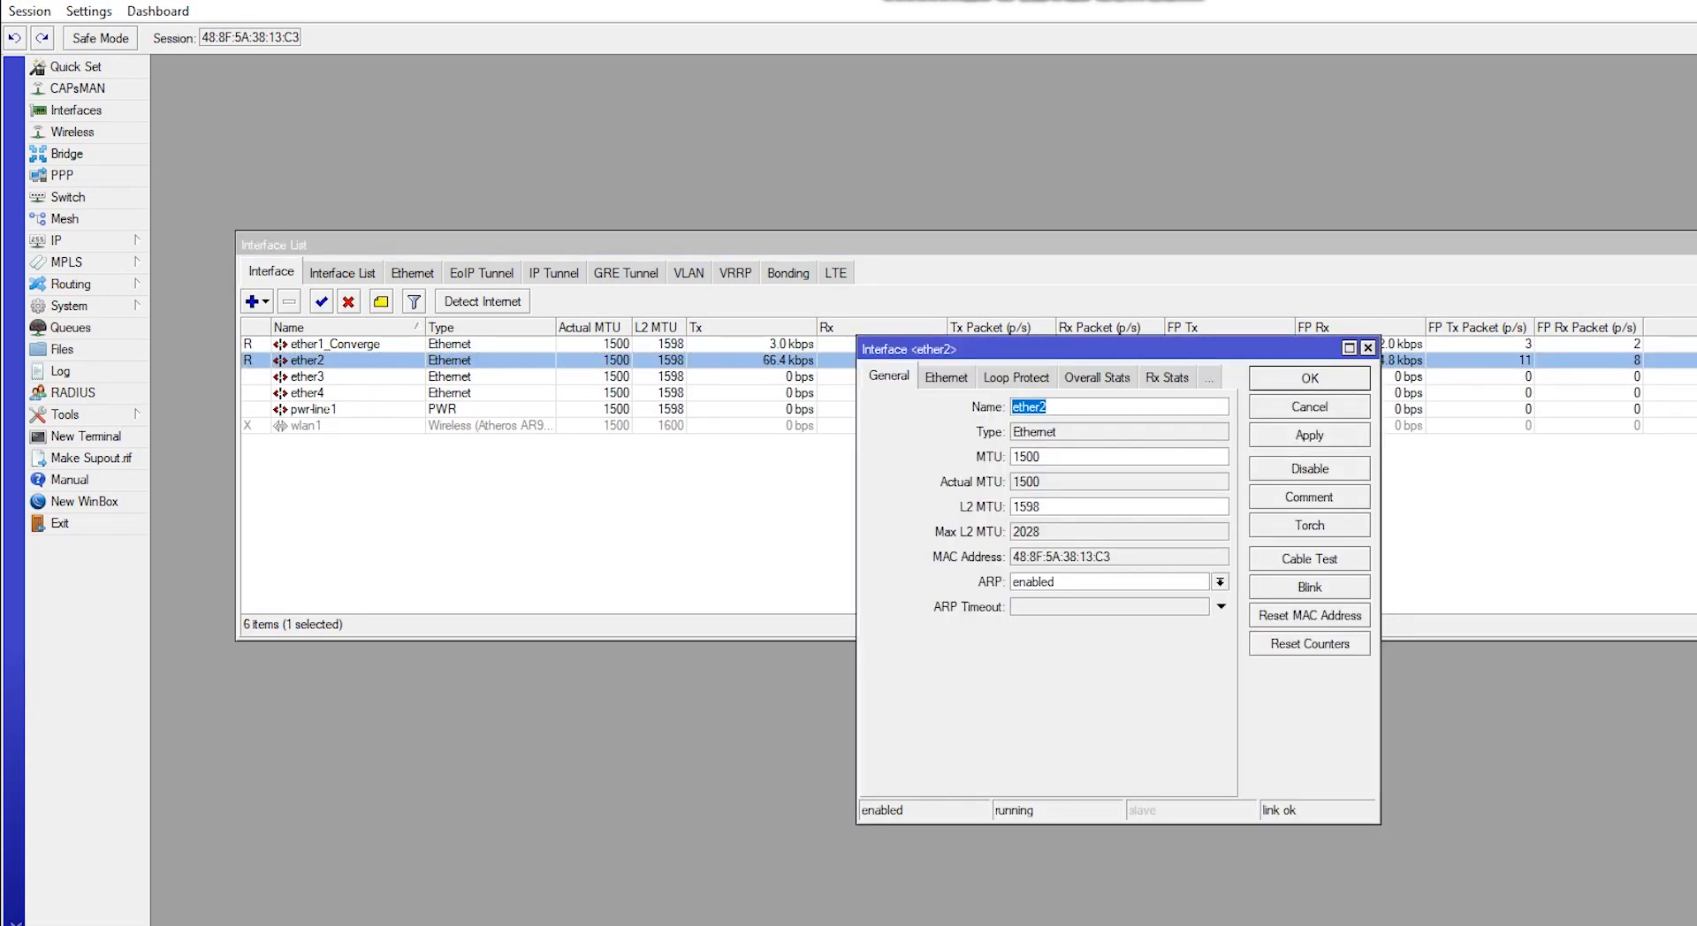
left_click(1049, 407)
type("_LAN")
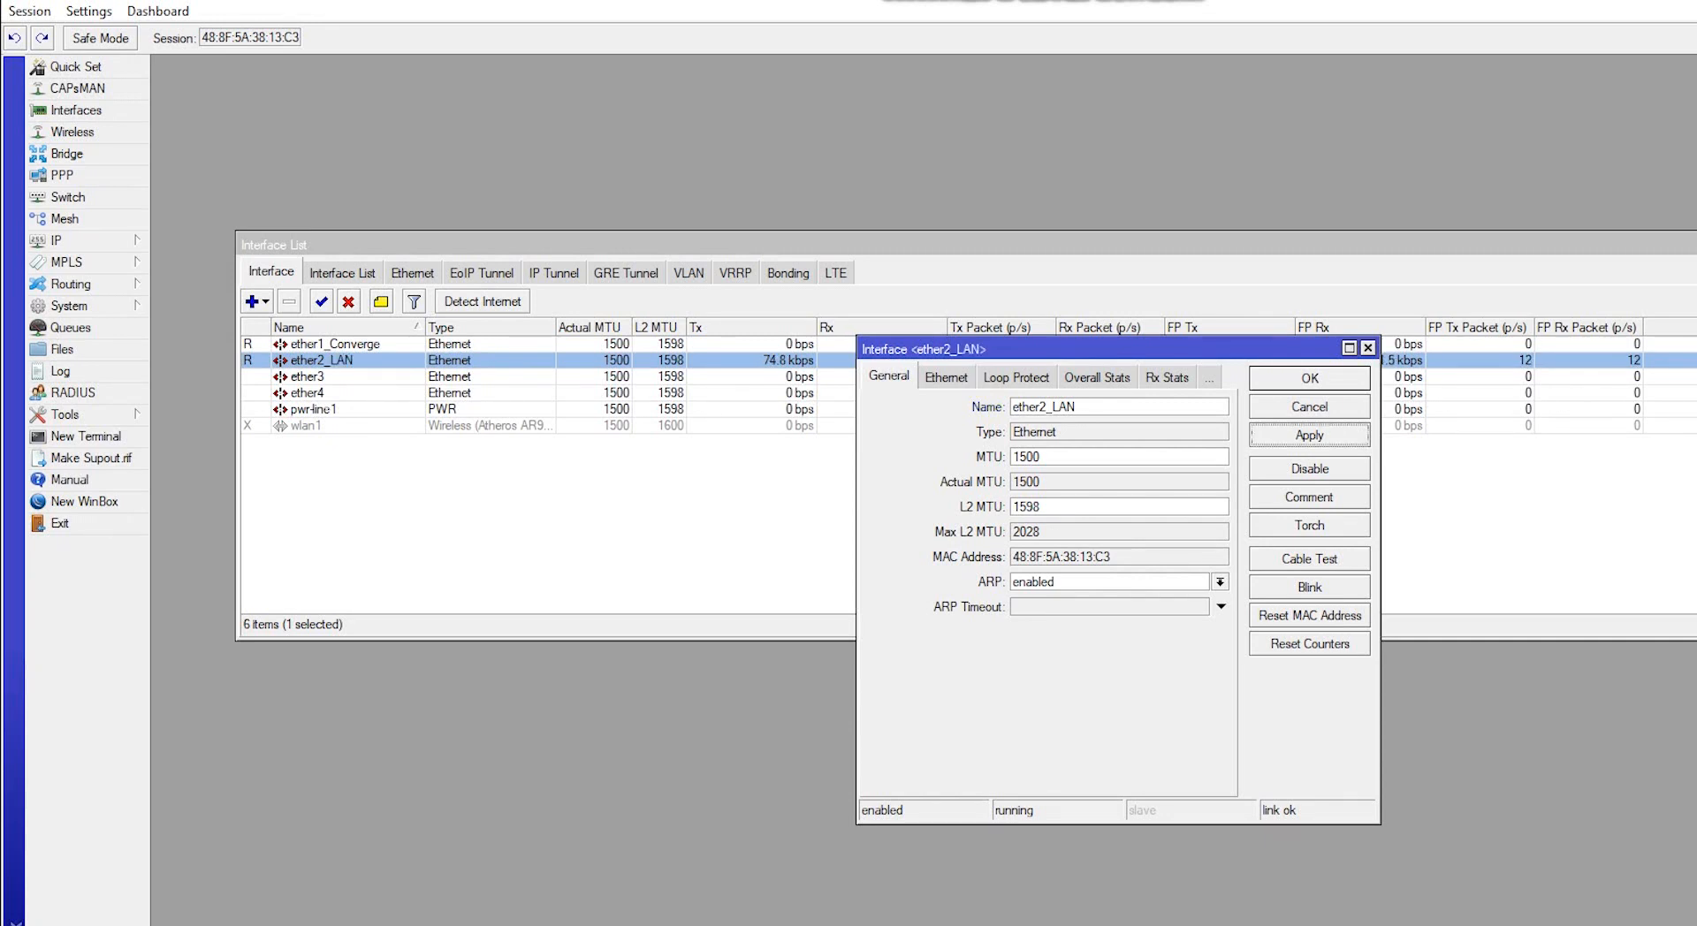
key("Return")
left_click(307, 378)
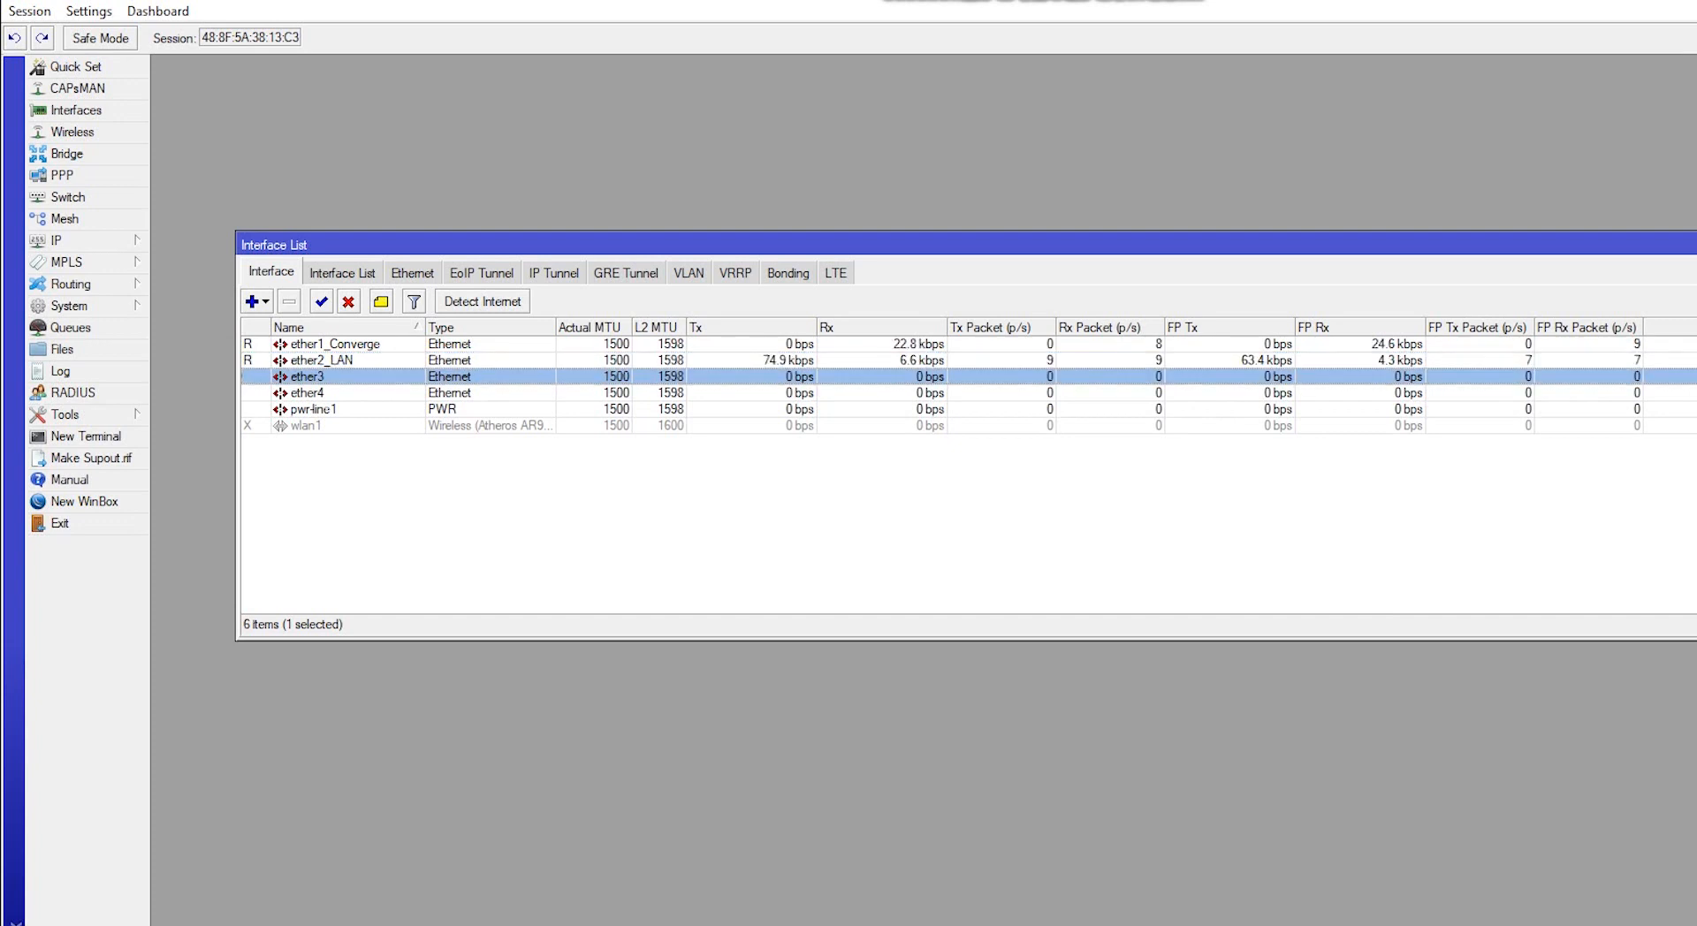
left_click(307, 393)
left_click(308, 426)
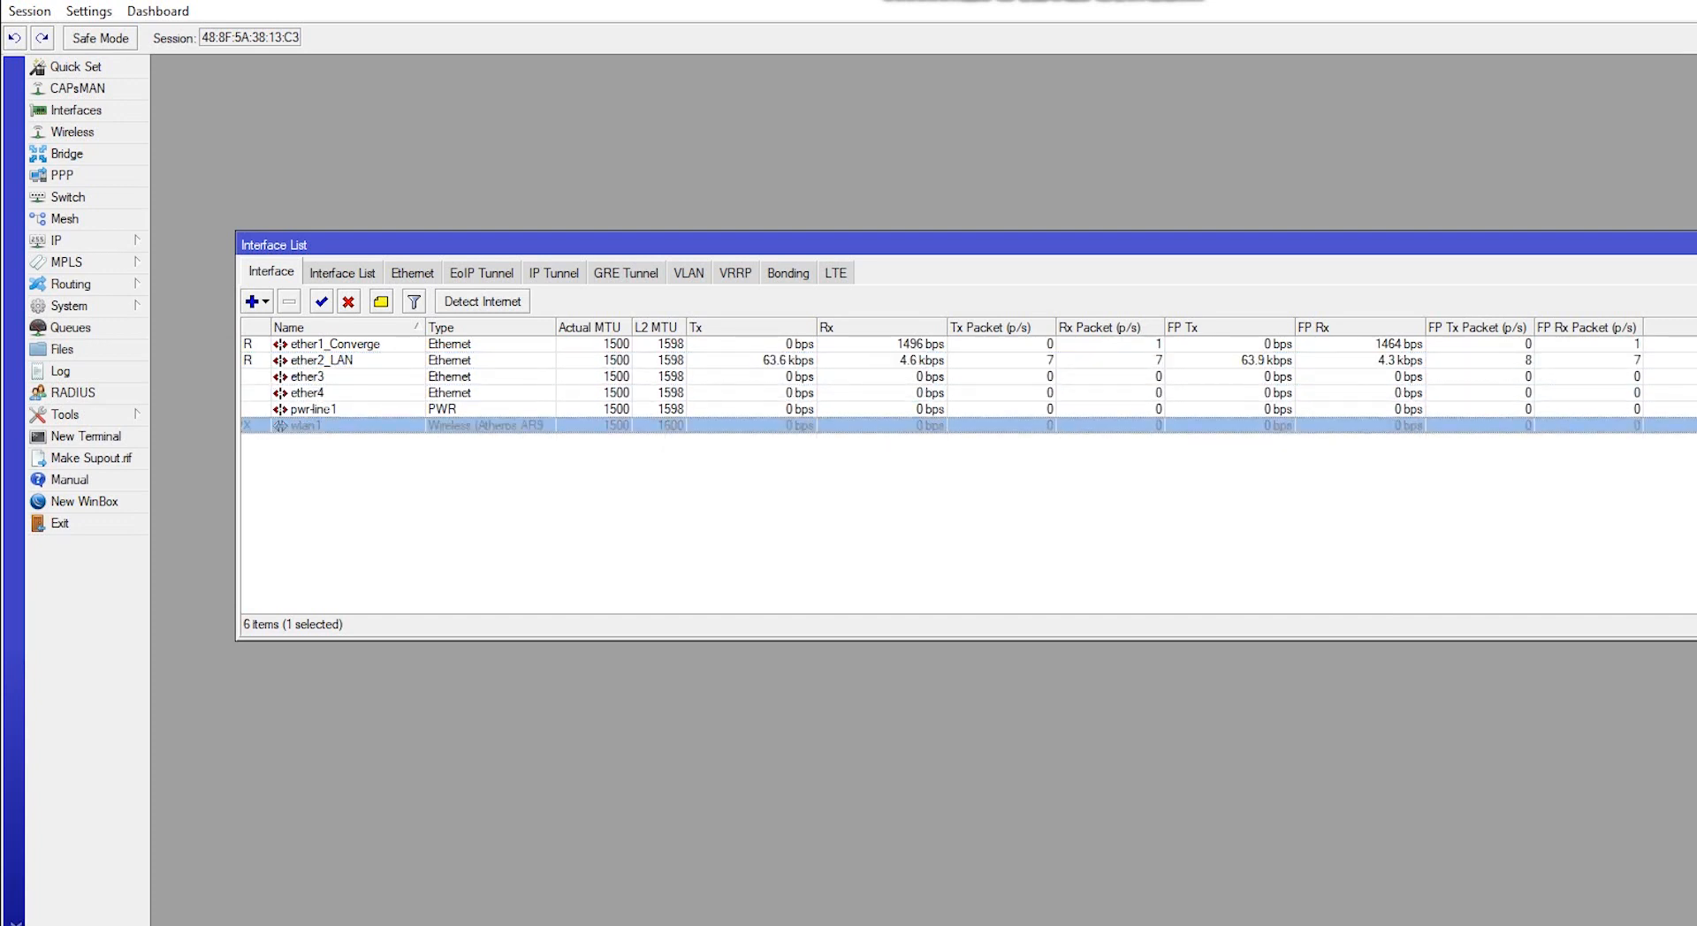
left_click(307, 378)
left_click(308, 393)
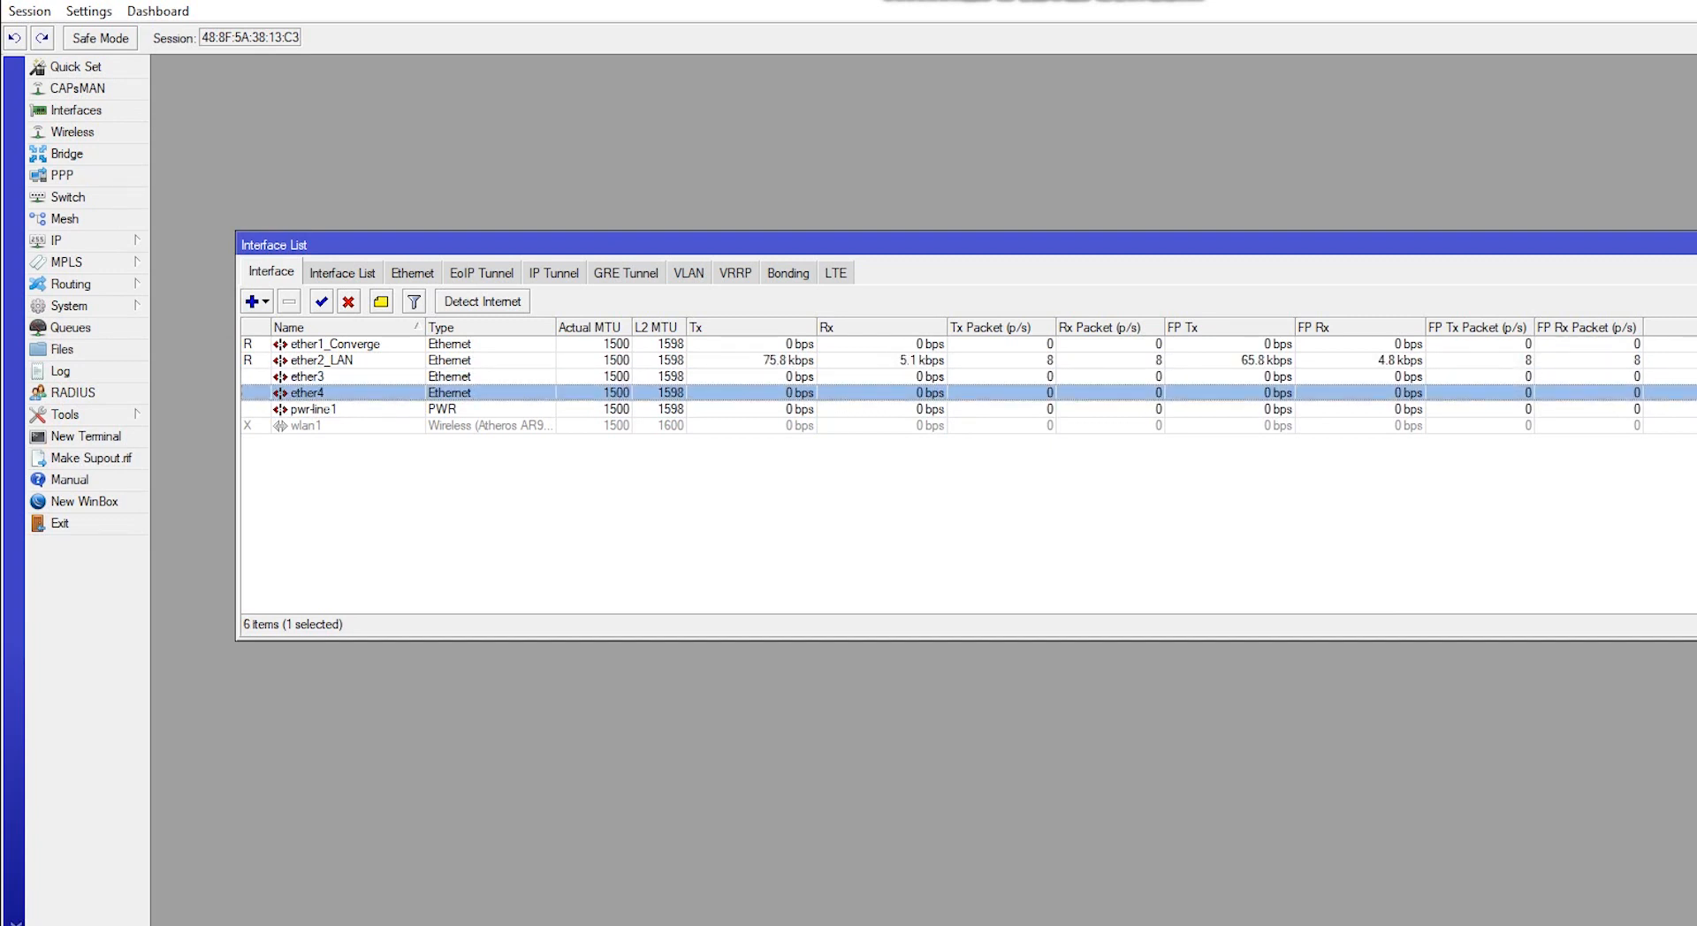
left_click(308, 377)
left_click(308, 393)
left_click(307, 377)
left_click(308, 393)
left_click(308, 376)
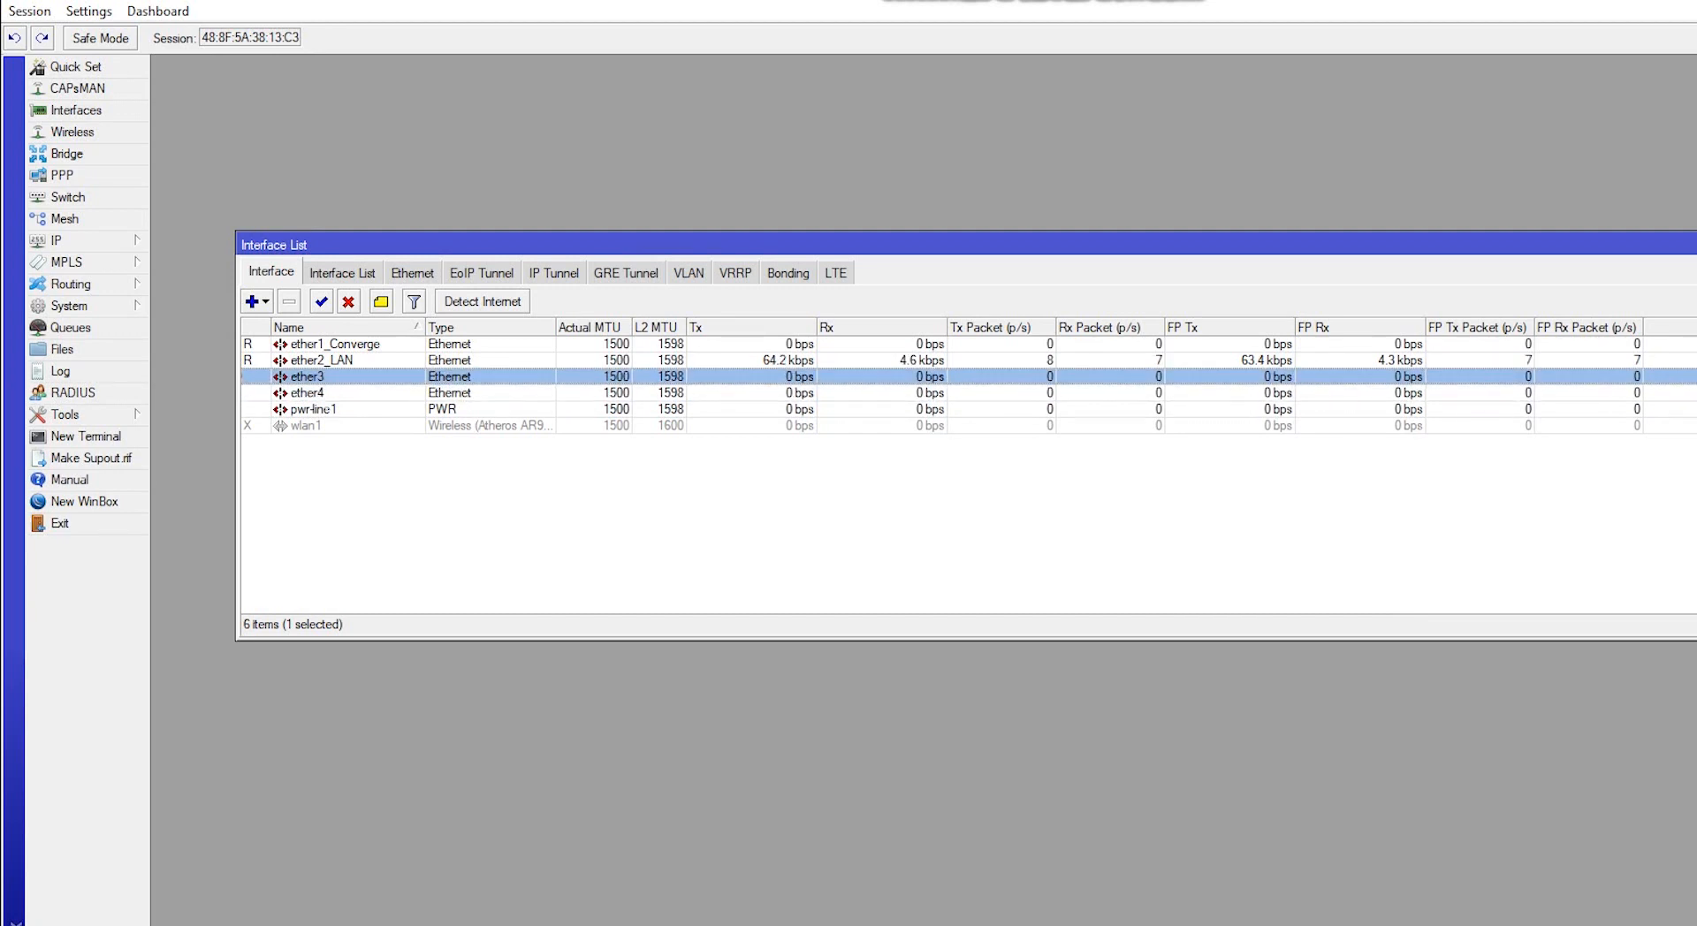
left_click(307, 393)
left_click(308, 376)
left_click(307, 393)
left_click(307, 377)
left_click(307, 393)
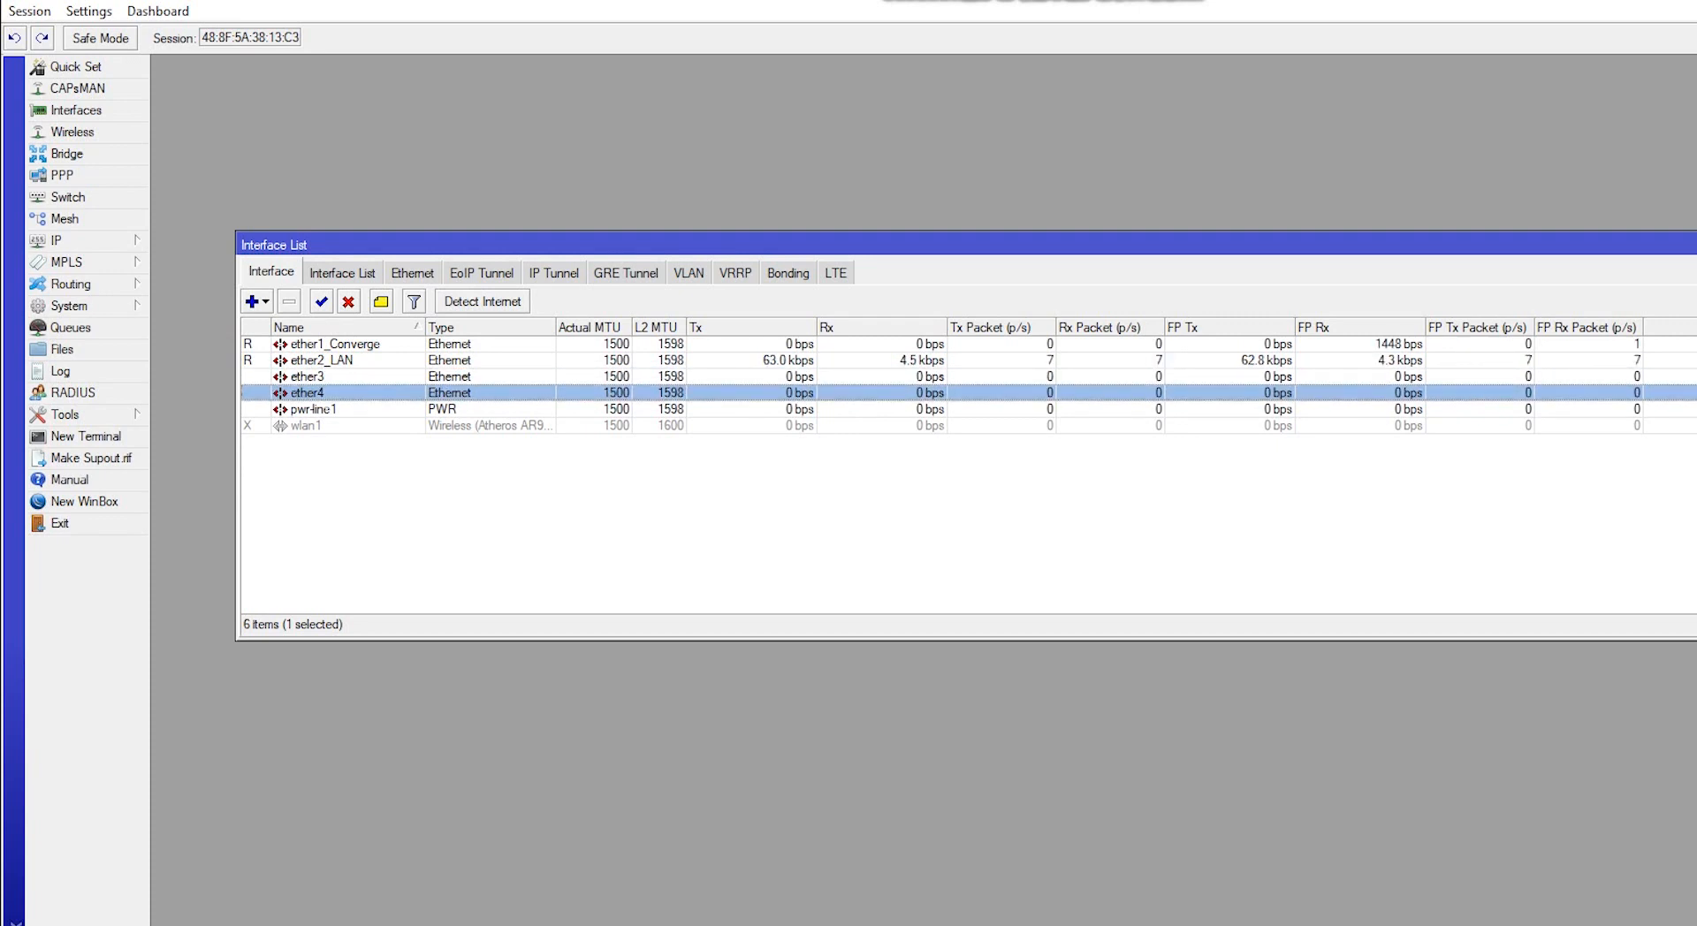
Step: Rename the ether3 interface to ether3_HOTSPOT, copying the suffix text from the name before applying the change
double_click(307, 377)
left_click(1050, 407)
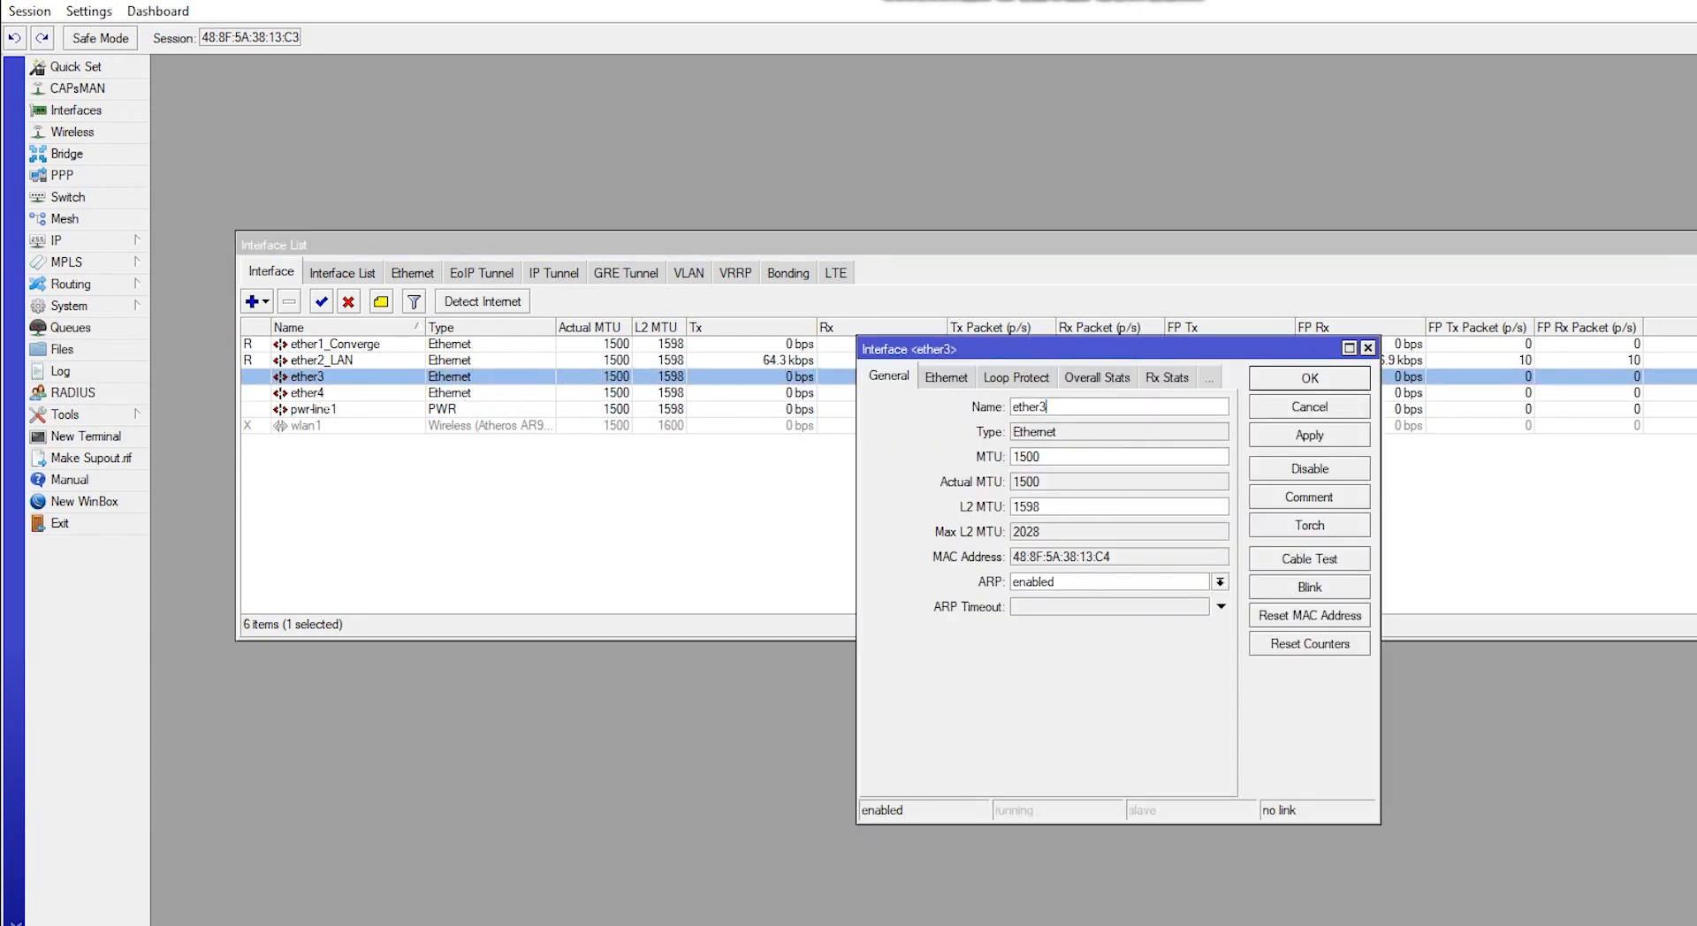
type("_HOTSPOT")
key("shift+Left")
key("shift+Left")
key("shift+Left")
key("shift+Left")
key("shift+Left")
key("shift+Left")
key("shift+Left")
right_click(1061, 407)
left_click(1112, 444)
left_click(1309, 435)
left_click(1309, 378)
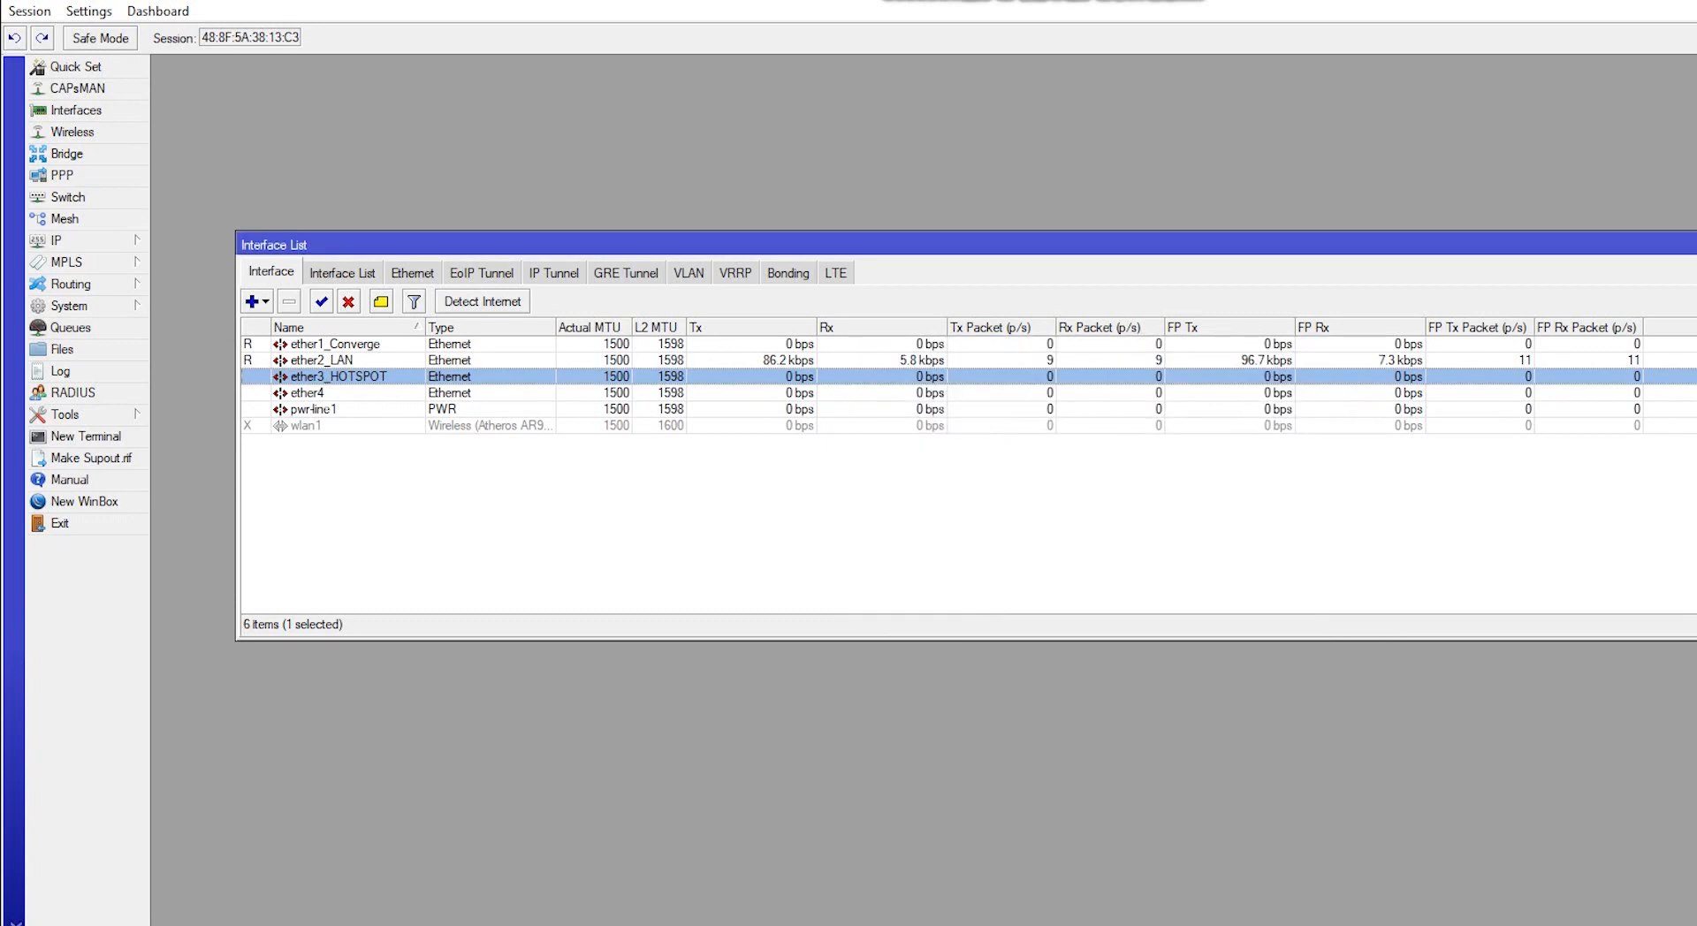
Step: Rename the ether4 interface to ether4_HOTSPOT and apply the change
left_click(308, 393)
double_click(307, 393)
left_click(1048, 407)
type("_")
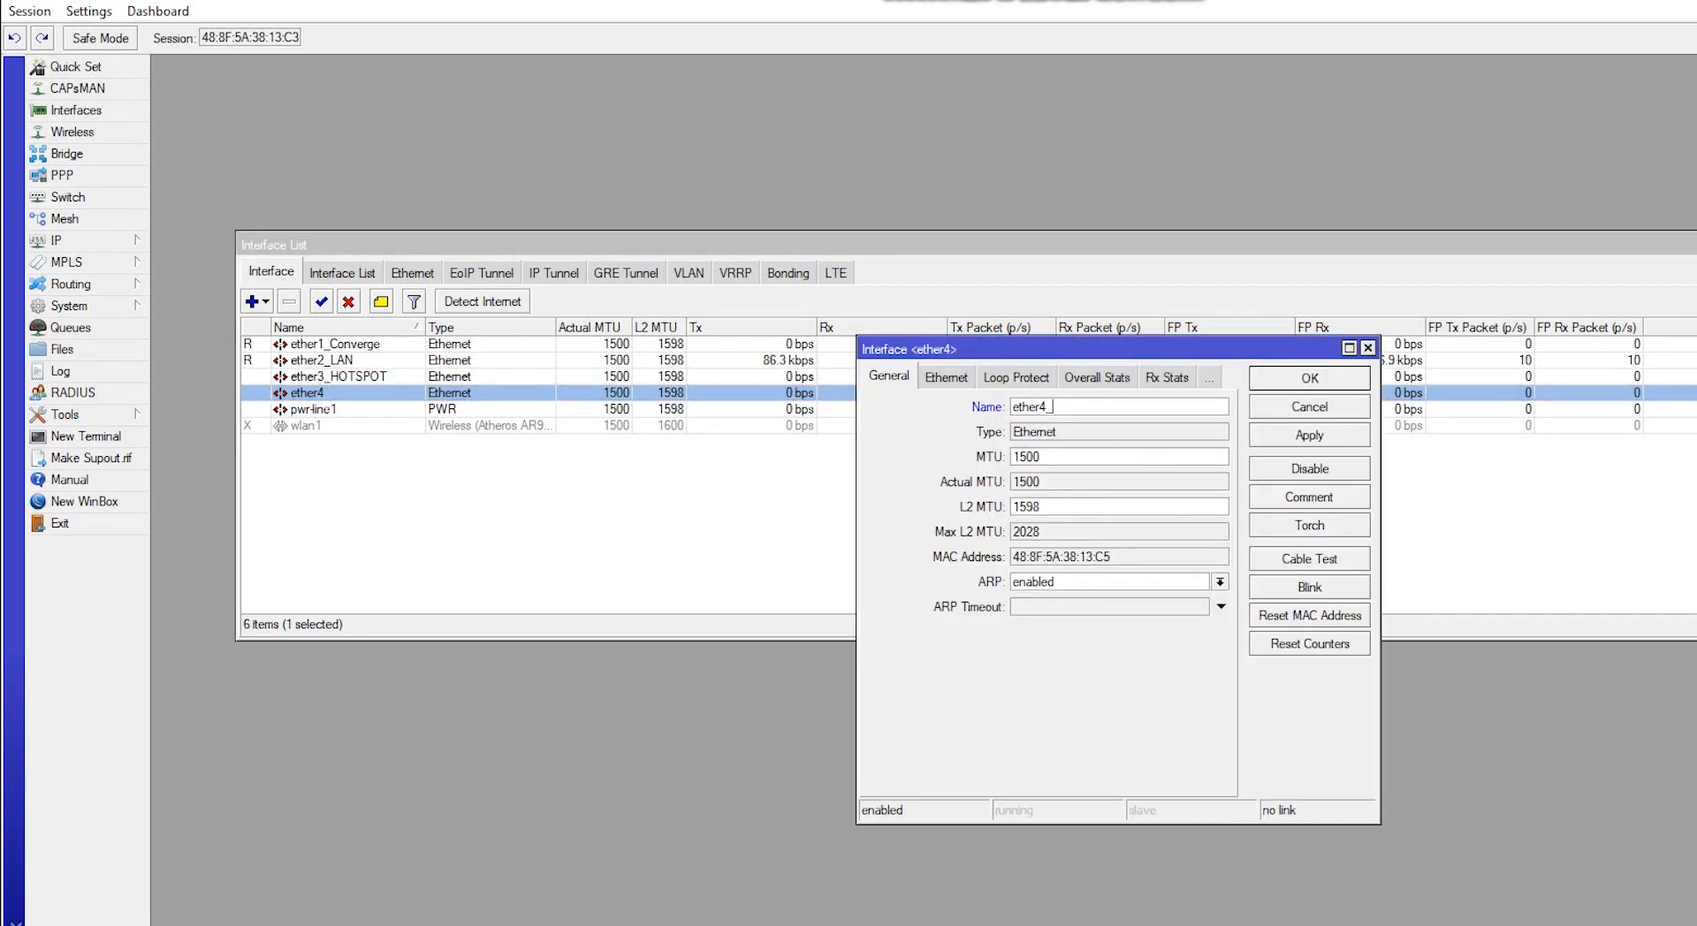
type("HOTSPOT")
left_click(1309, 435)
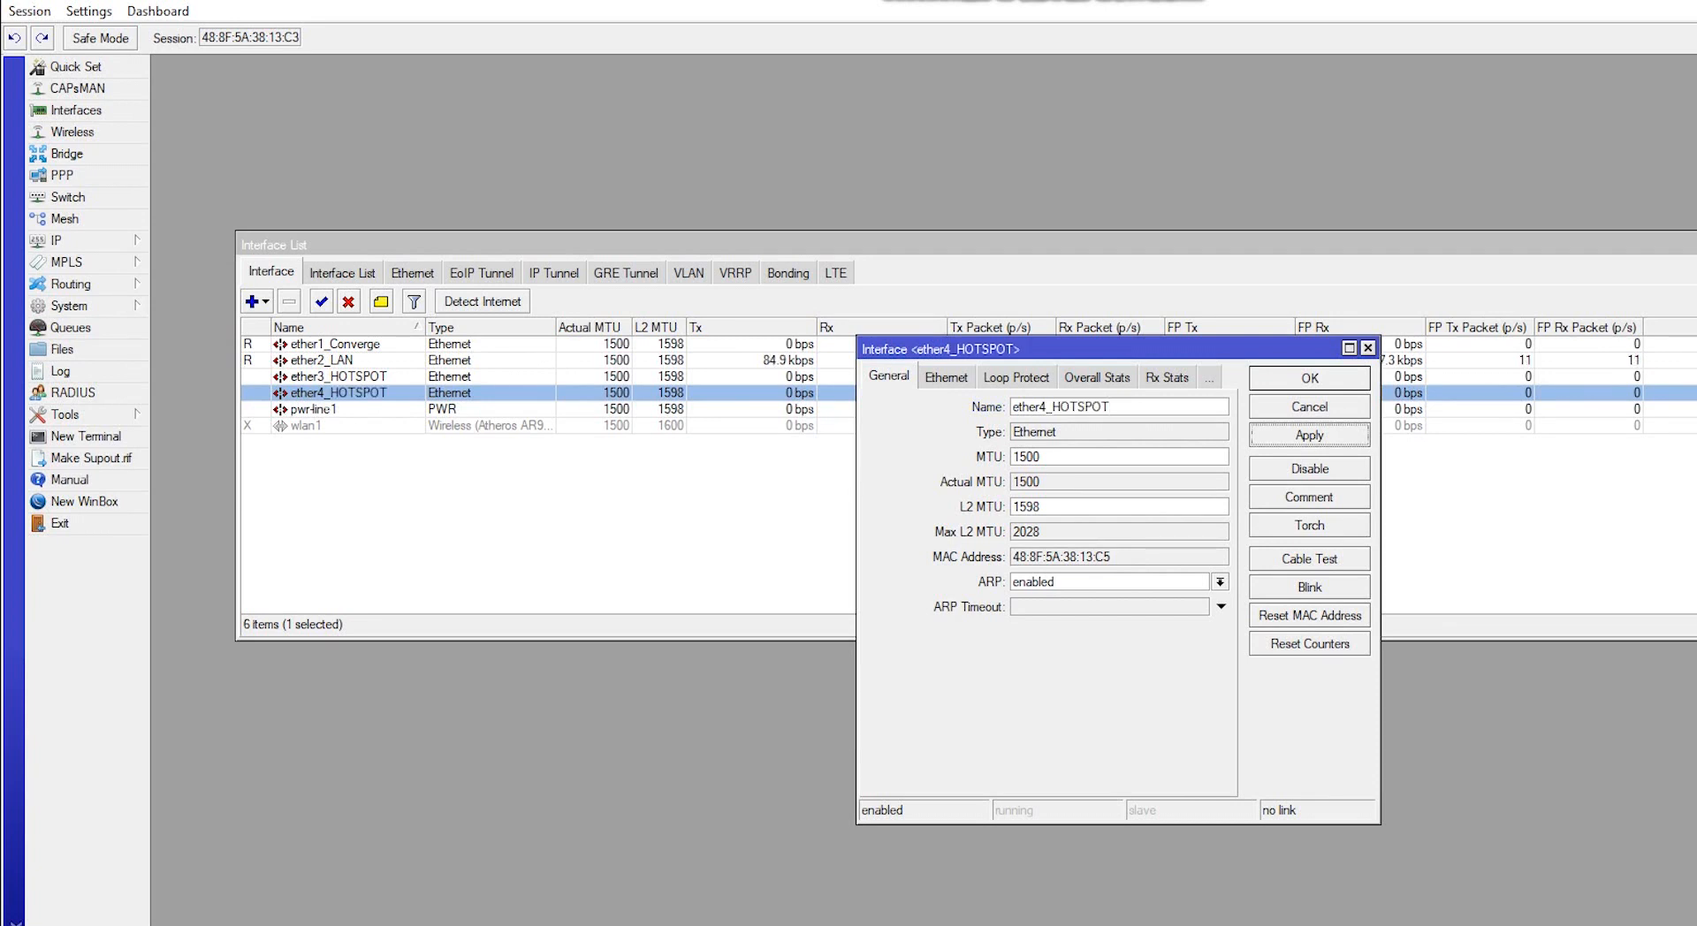
left_click(1309, 378)
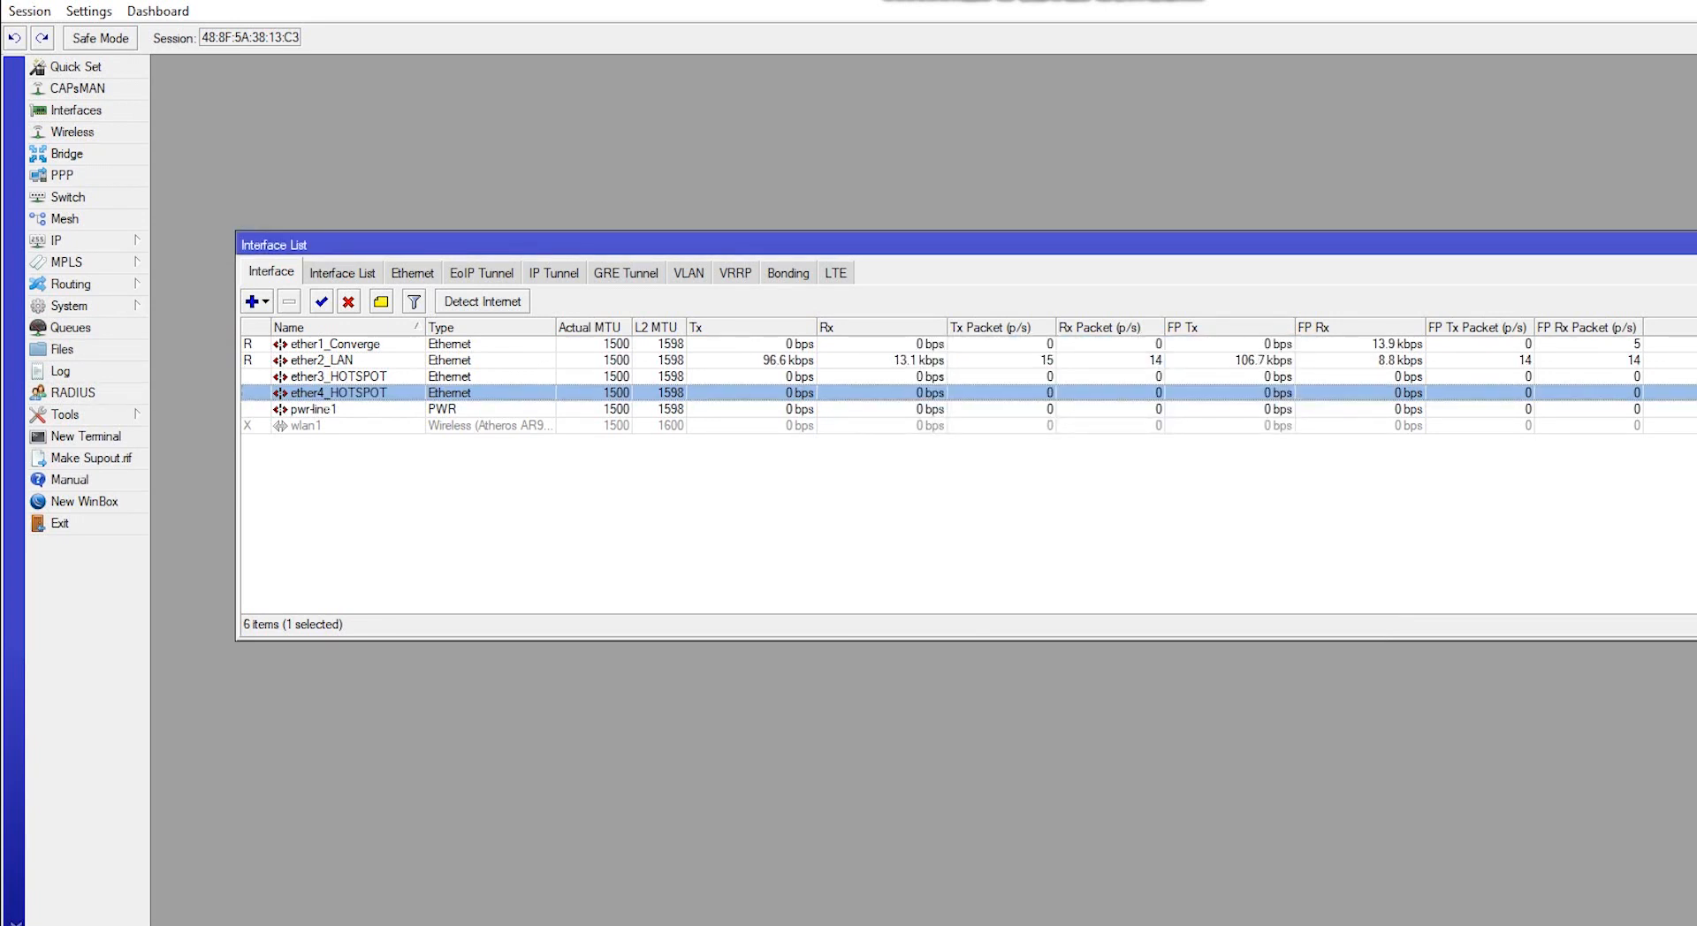
Step: Switch to the mt checklist in Notepad and mark item 3, "enable wifi"
key("alt+Tab")
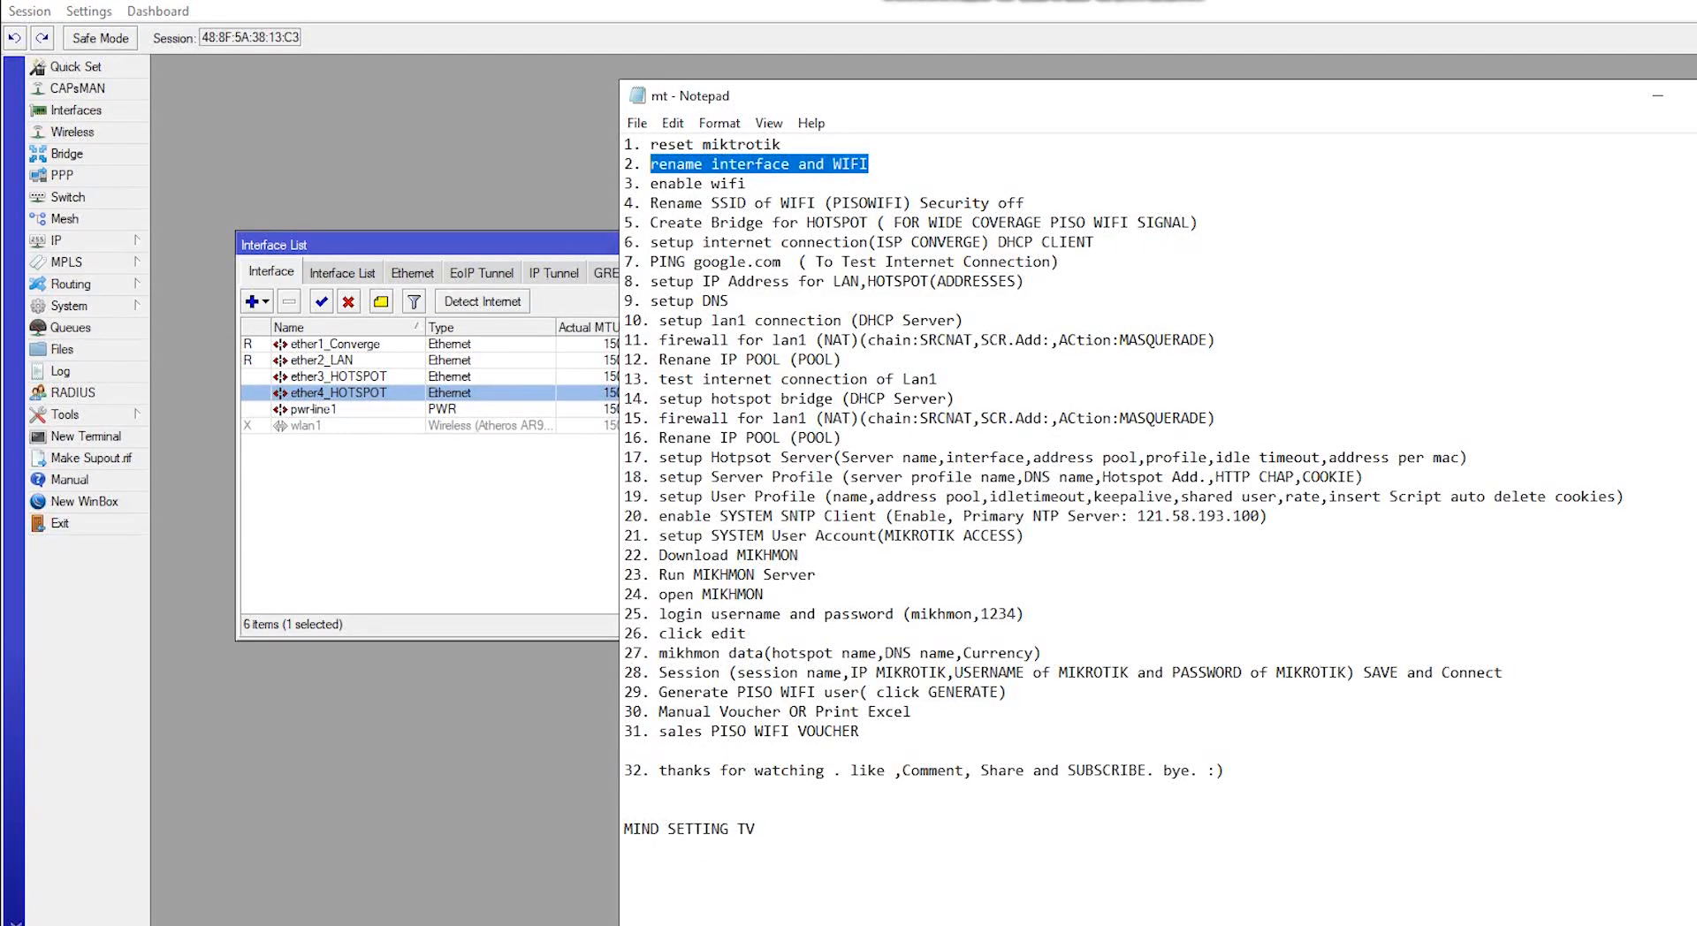
left_click(747, 184)
left_click_drag(748, 184, 650, 183)
Step: Return to WinBox and enable the wlan1 wireless interface in the interface list
left_click(307, 426)
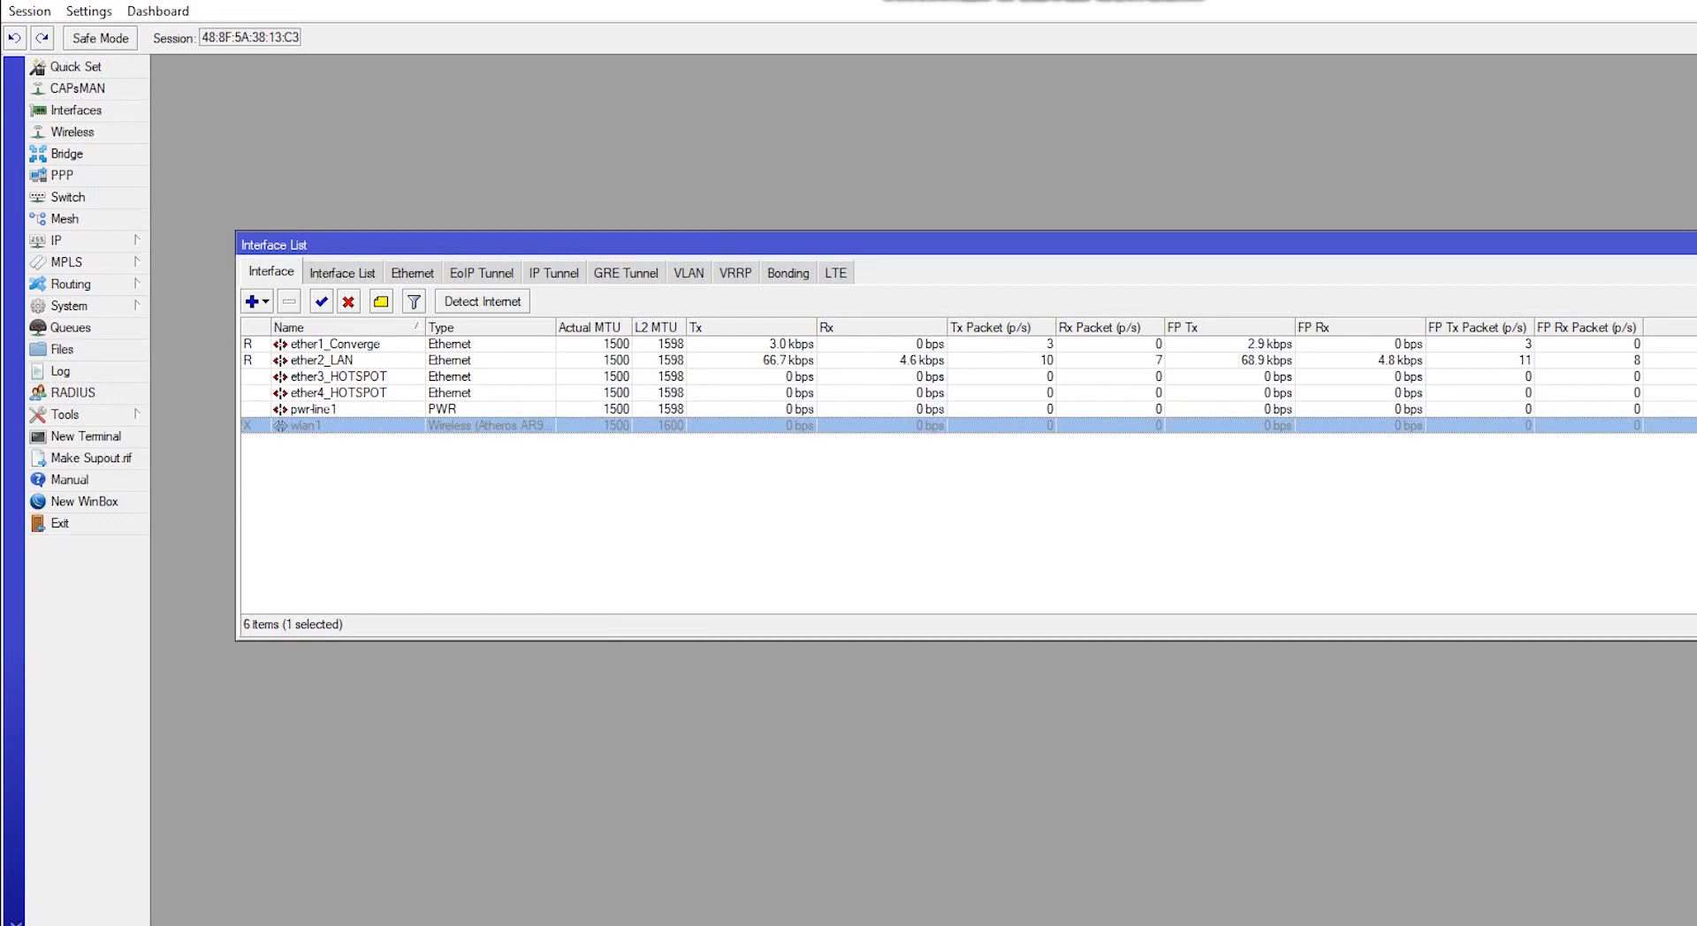
left_click(322, 302)
left_click(495, 517)
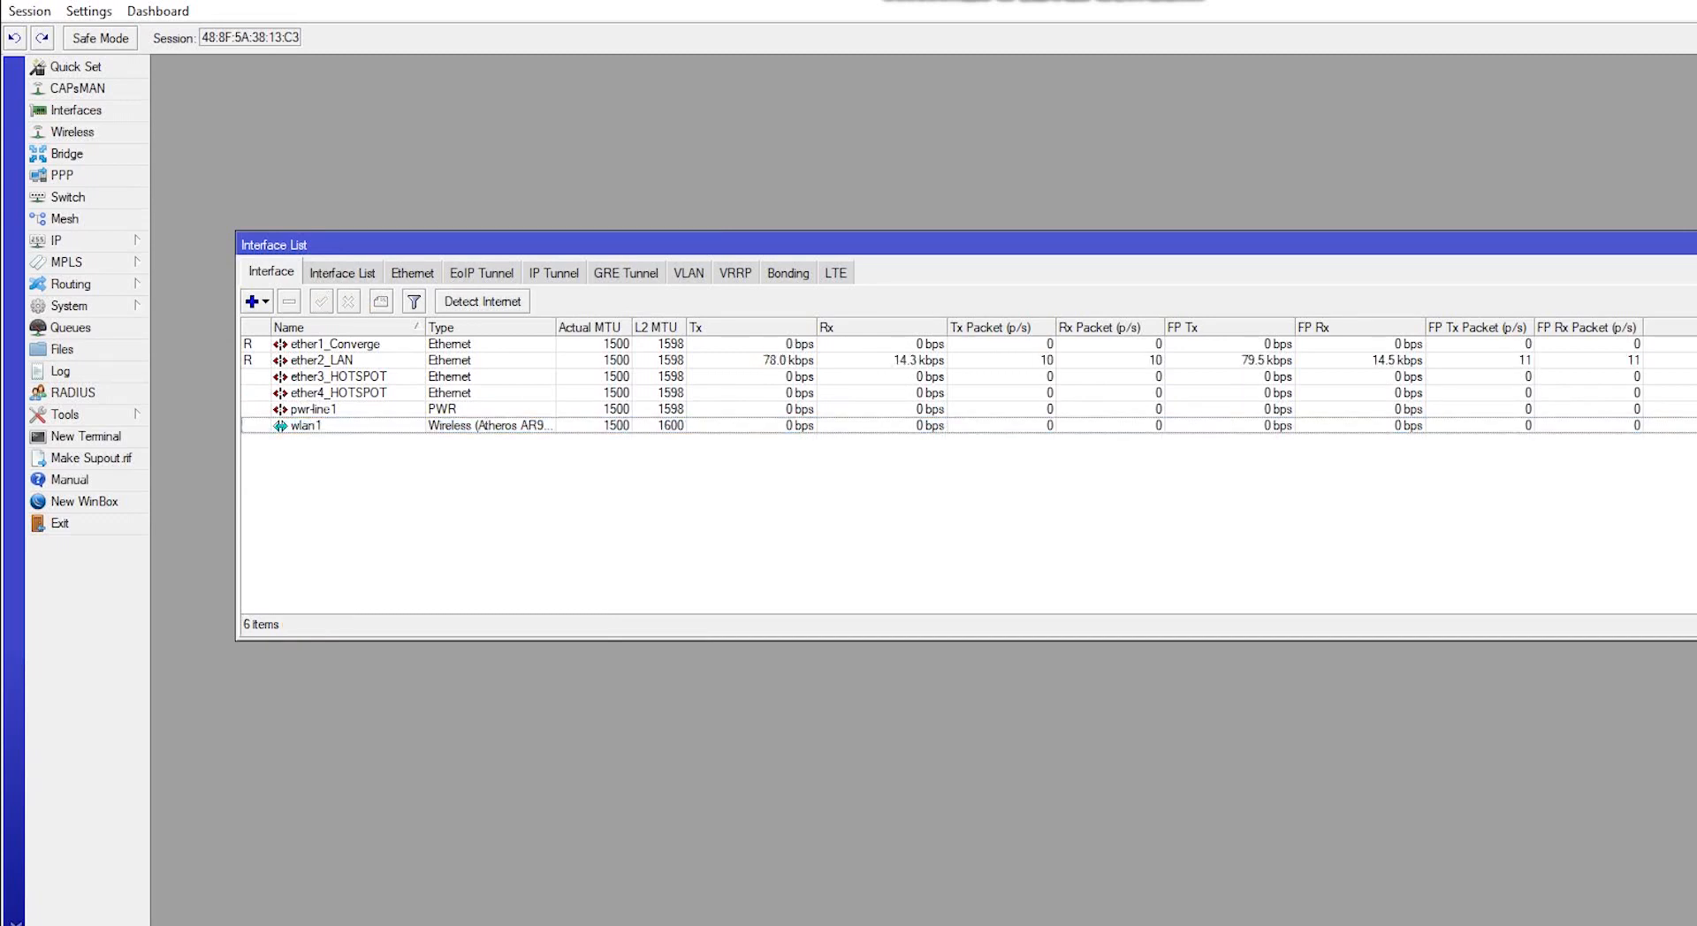
Step: Rename the wlan1 interface to wlan1_HOTSPOT in its general settings and apply the change
double_click(307, 426)
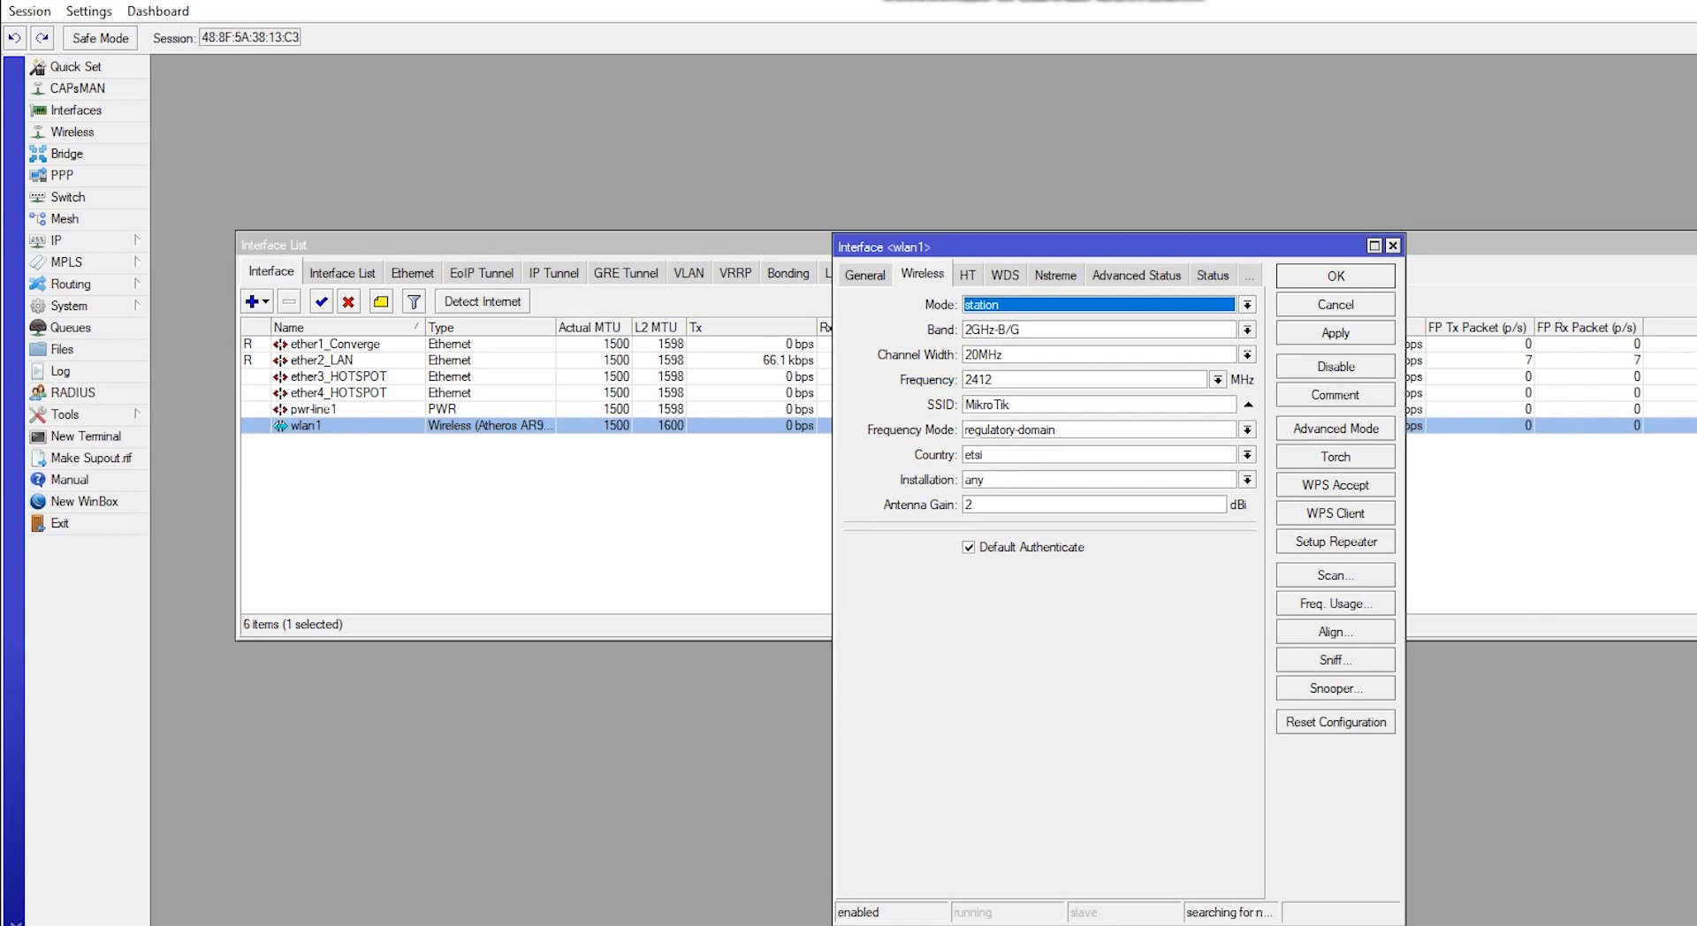
left_click(864, 275)
left_click(958, 305)
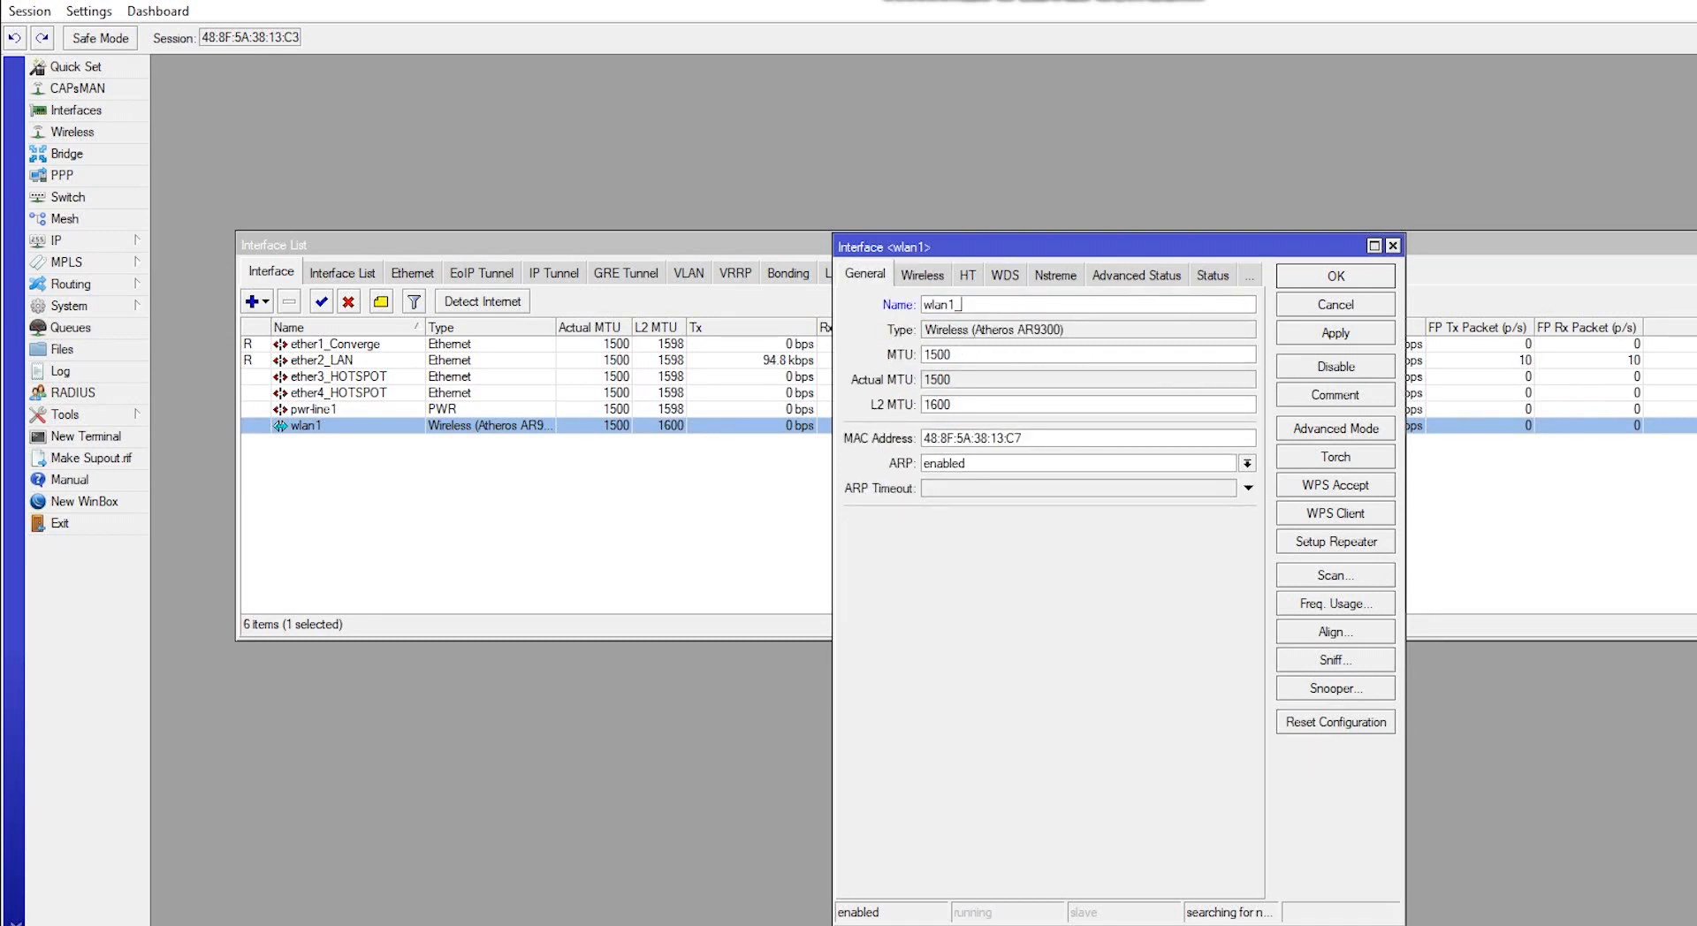
type("HOTSPOT")
left_click(1336, 333)
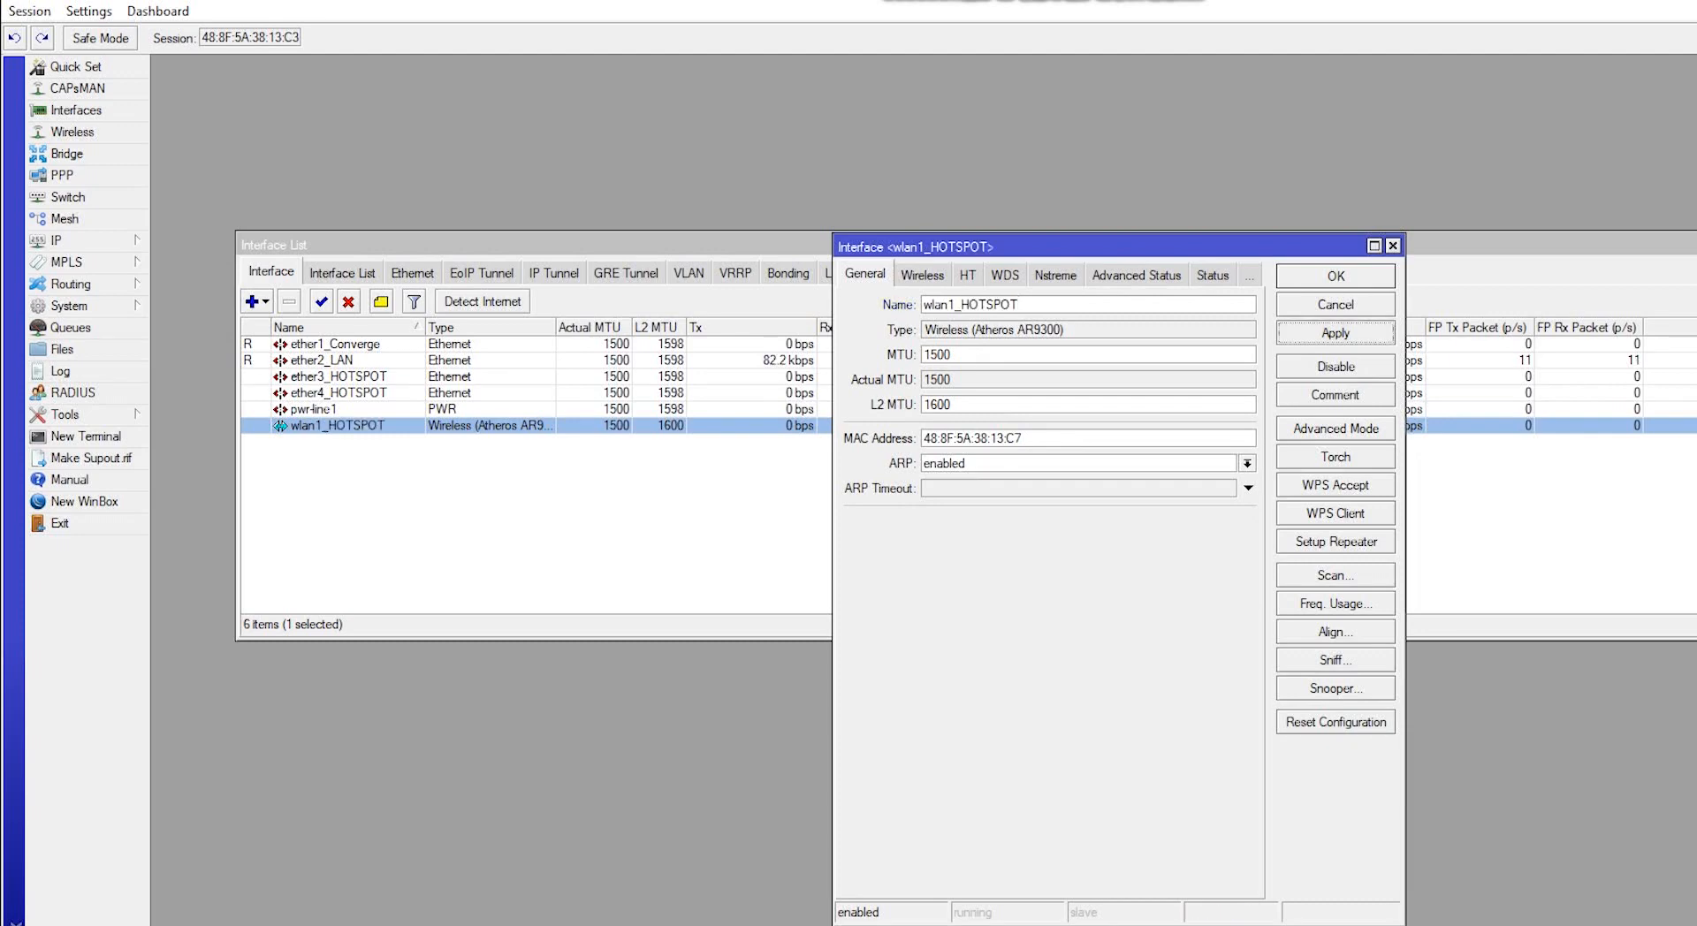
left_click(1335, 275)
Step: Switch to the mt checklist in Notepad and mark the parts of item 4: Rename SSID of WIFI, PISOWIFI, and Security off
key("alt+Tab")
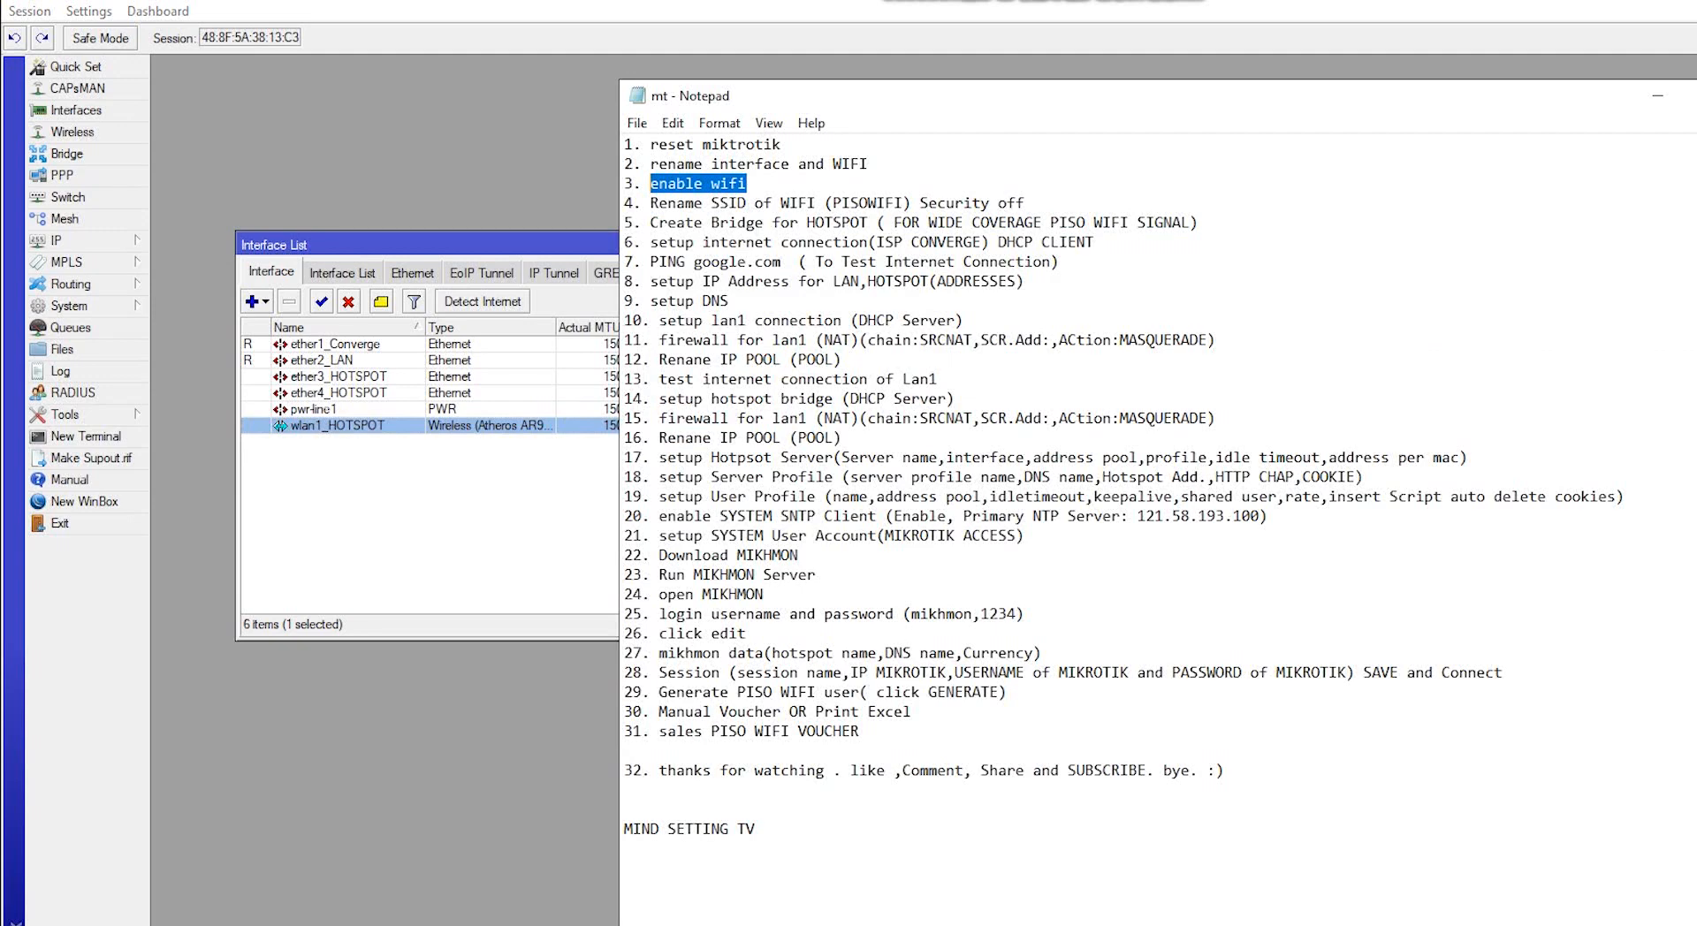
left_click_drag(651, 203, 816, 204)
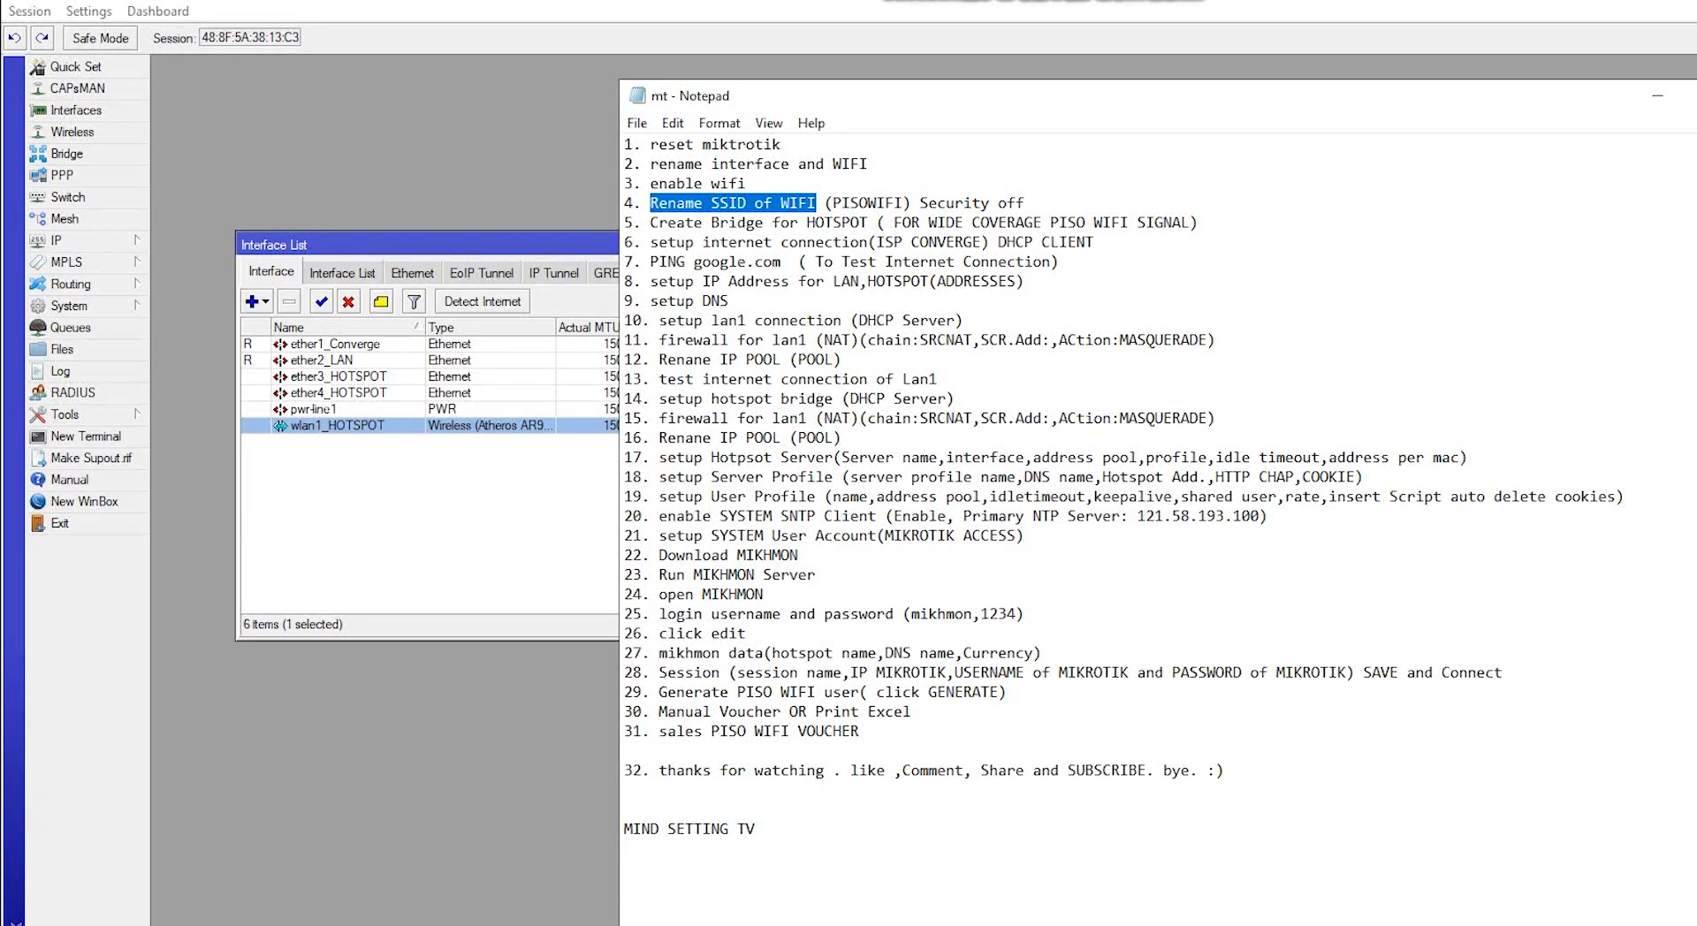
left_click_drag(902, 203, 841, 203)
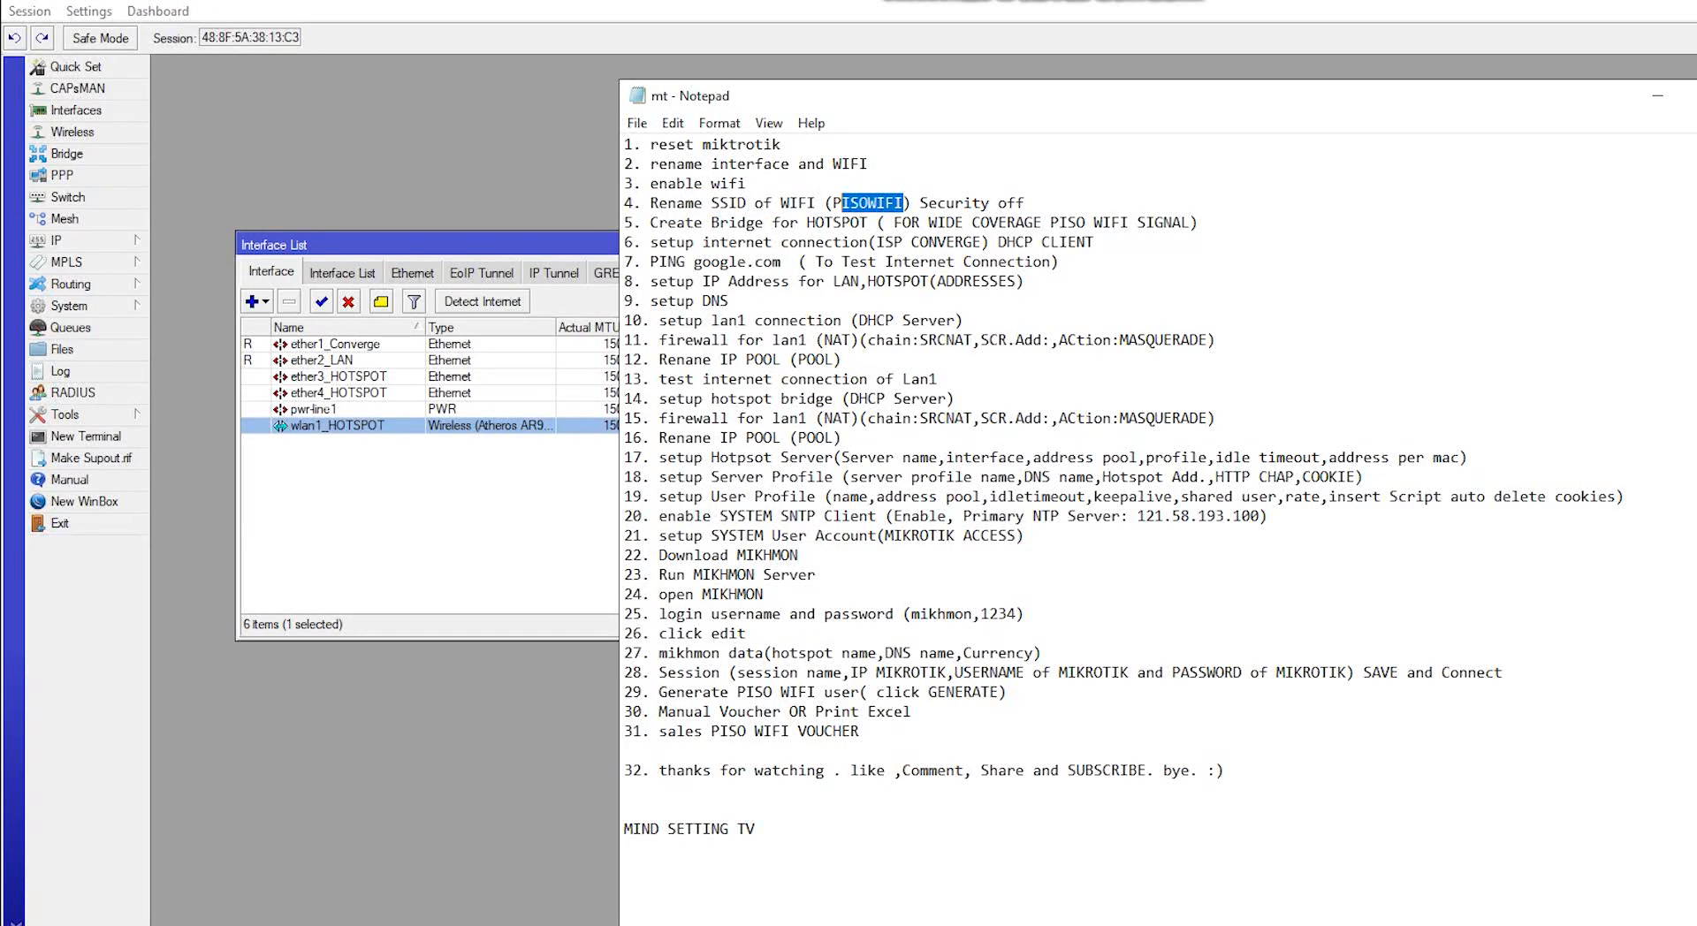
left_click_drag(1024, 204, 920, 203)
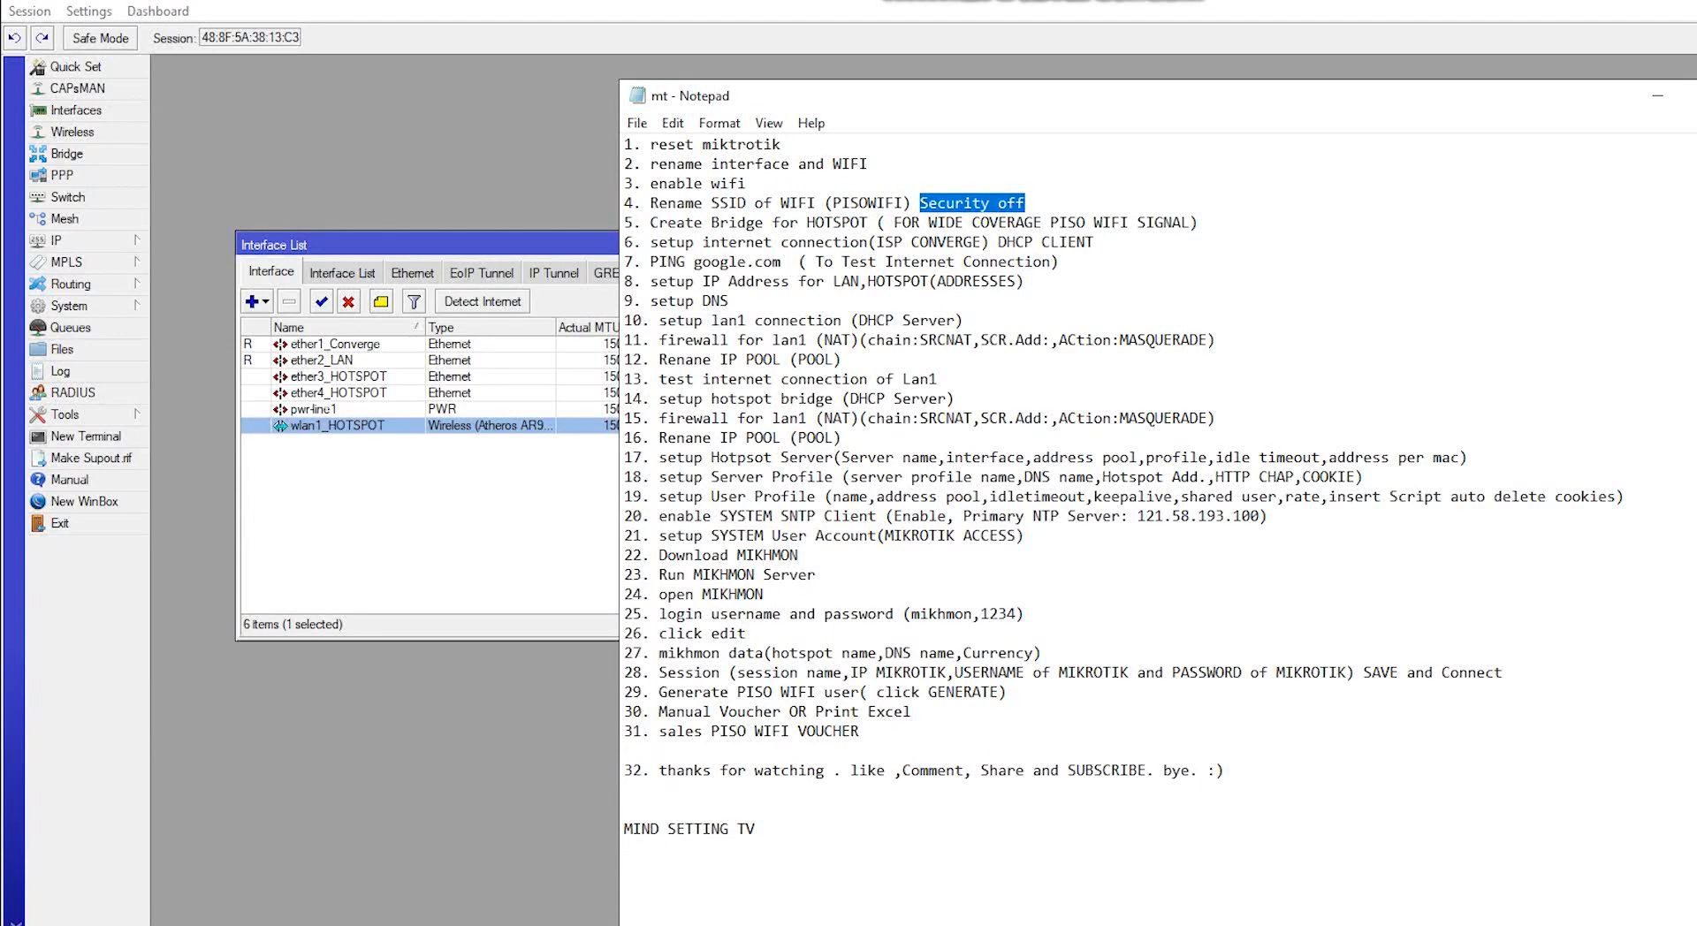
Step: Return to WinBox and set the wireless mode of the wlan1_HOTSPOT interface to ap bridge
key("alt+Tab")
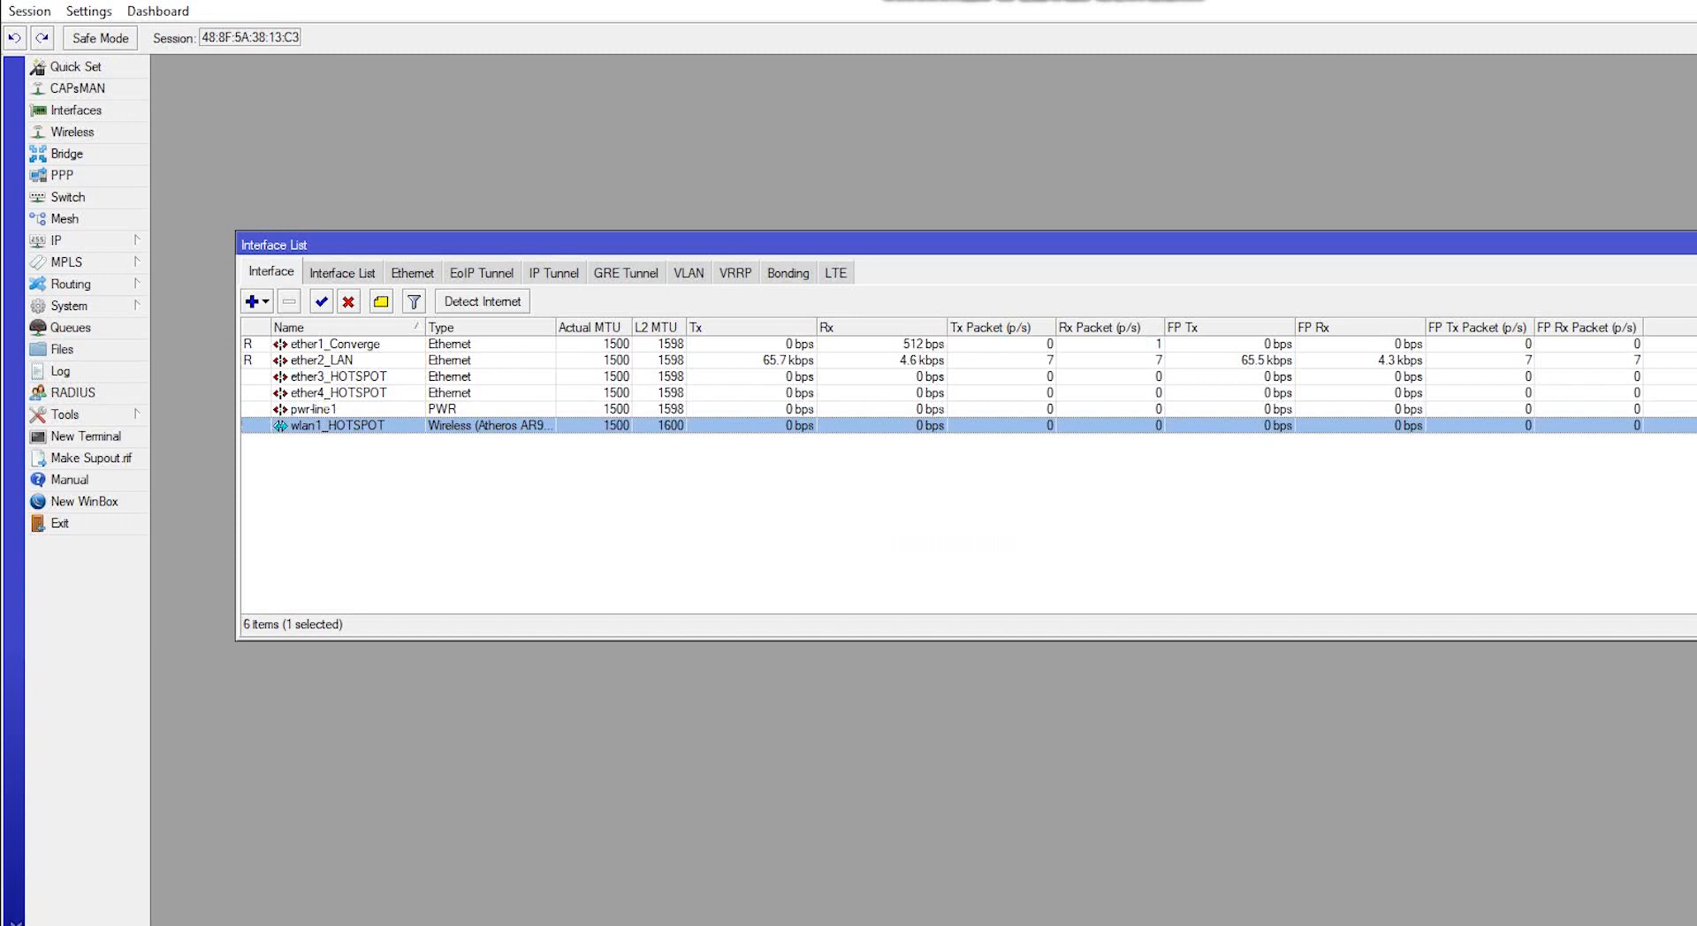
key("Escape")
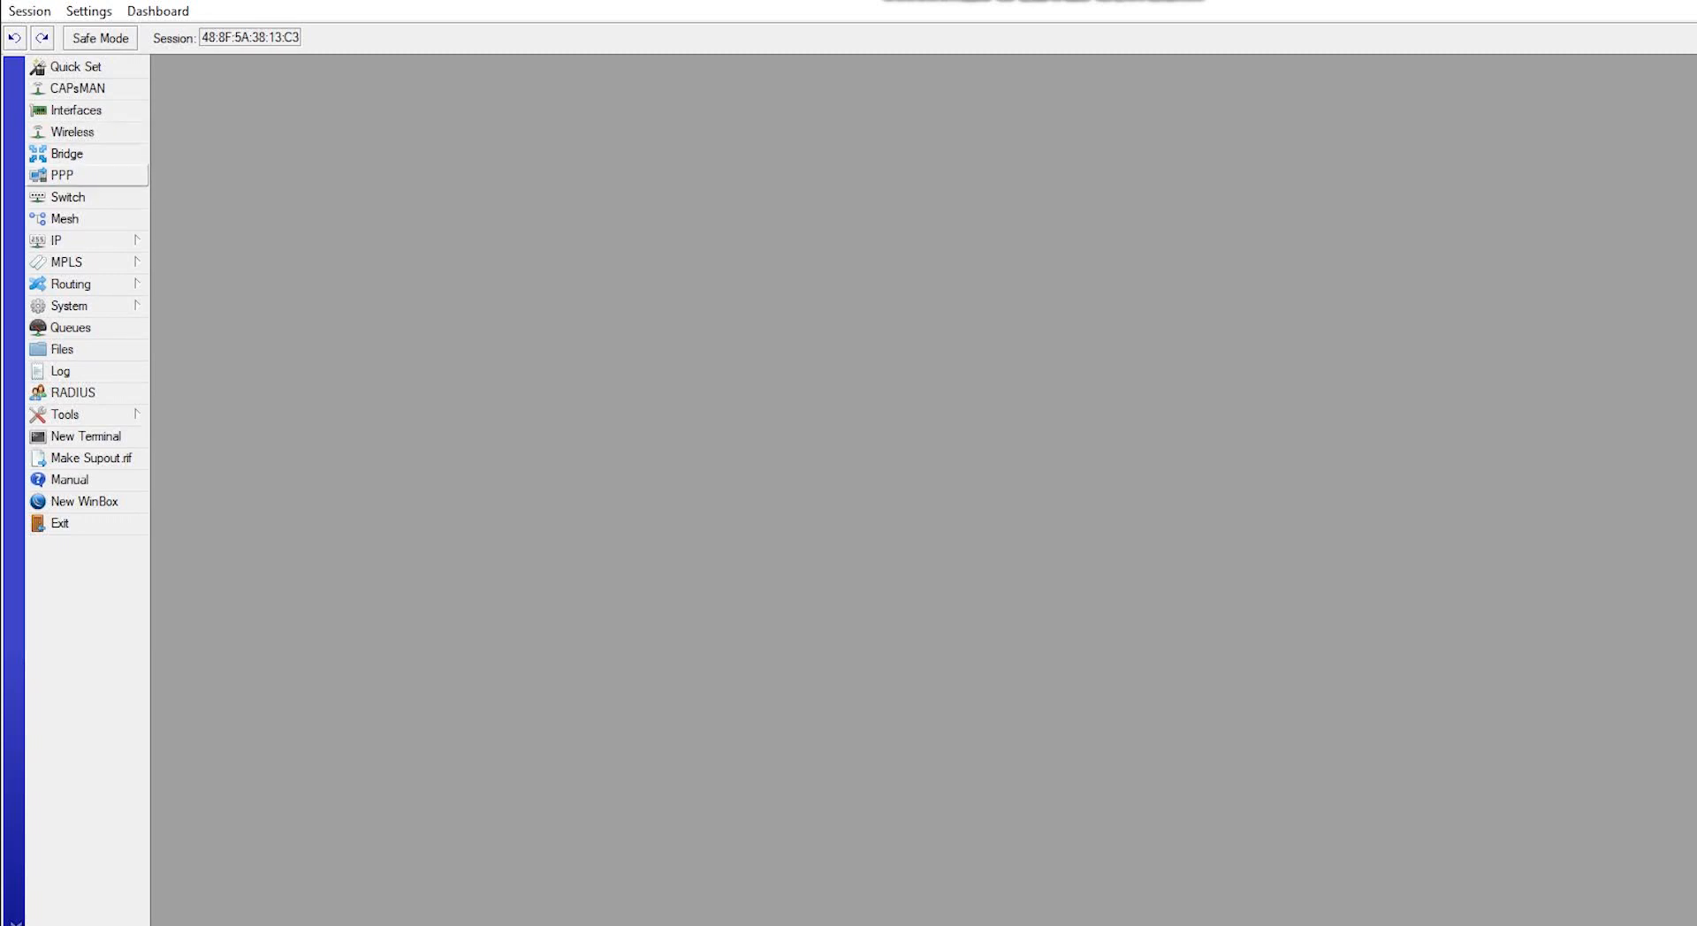
left_click(71, 132)
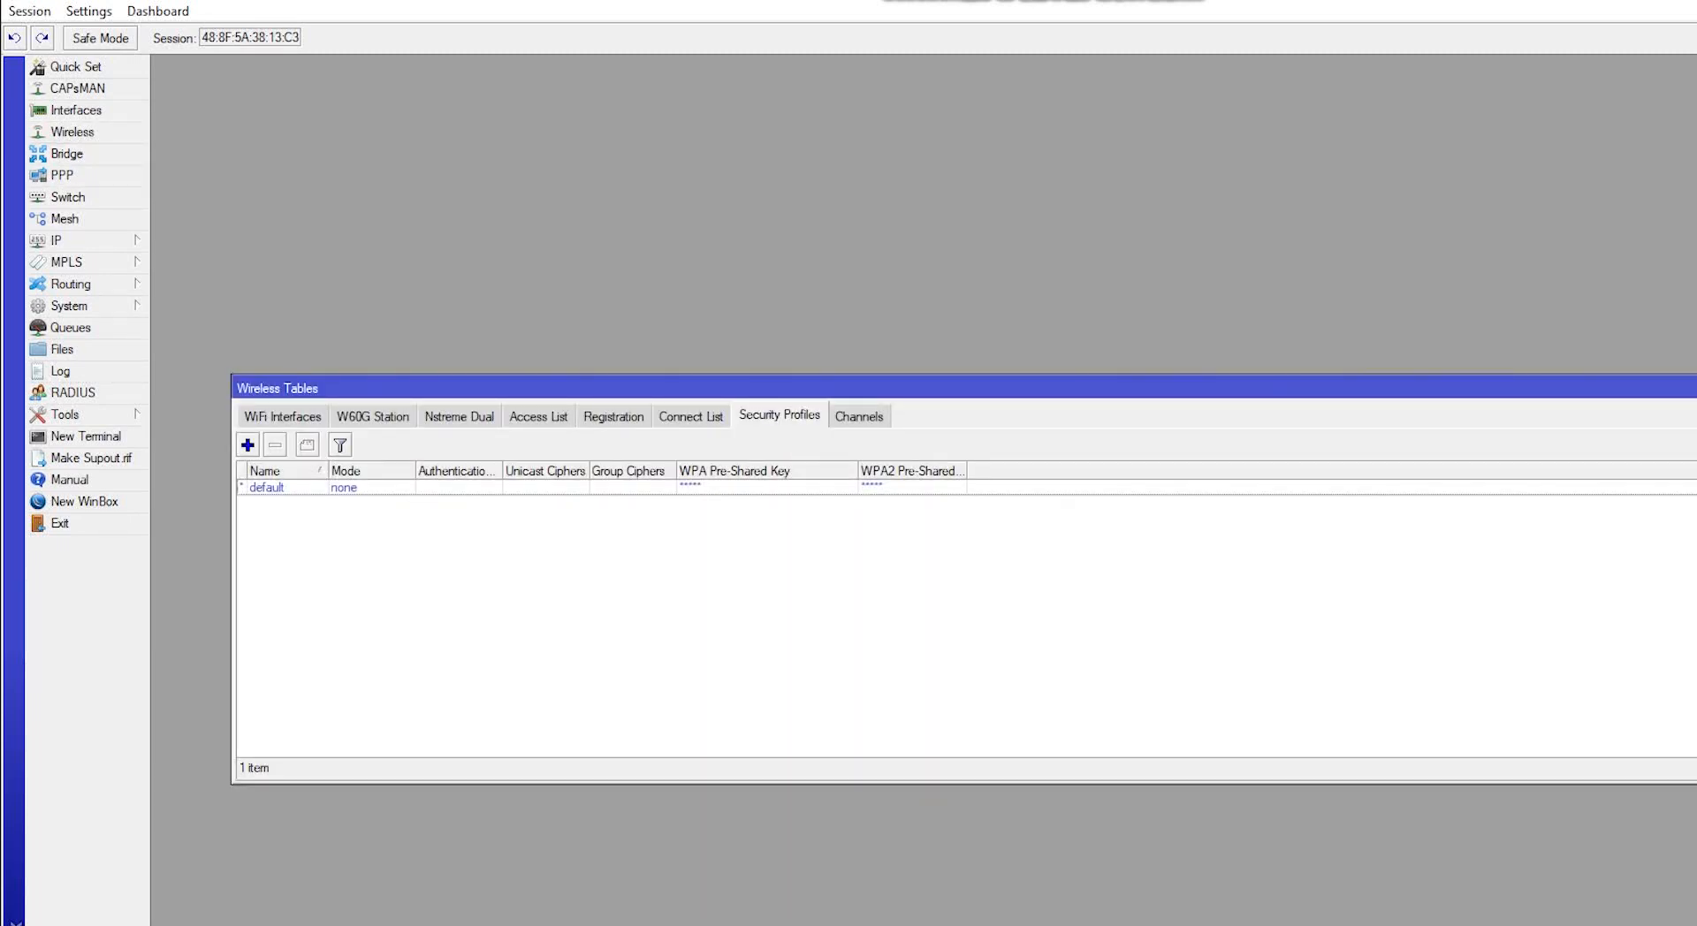
left_click(283, 417)
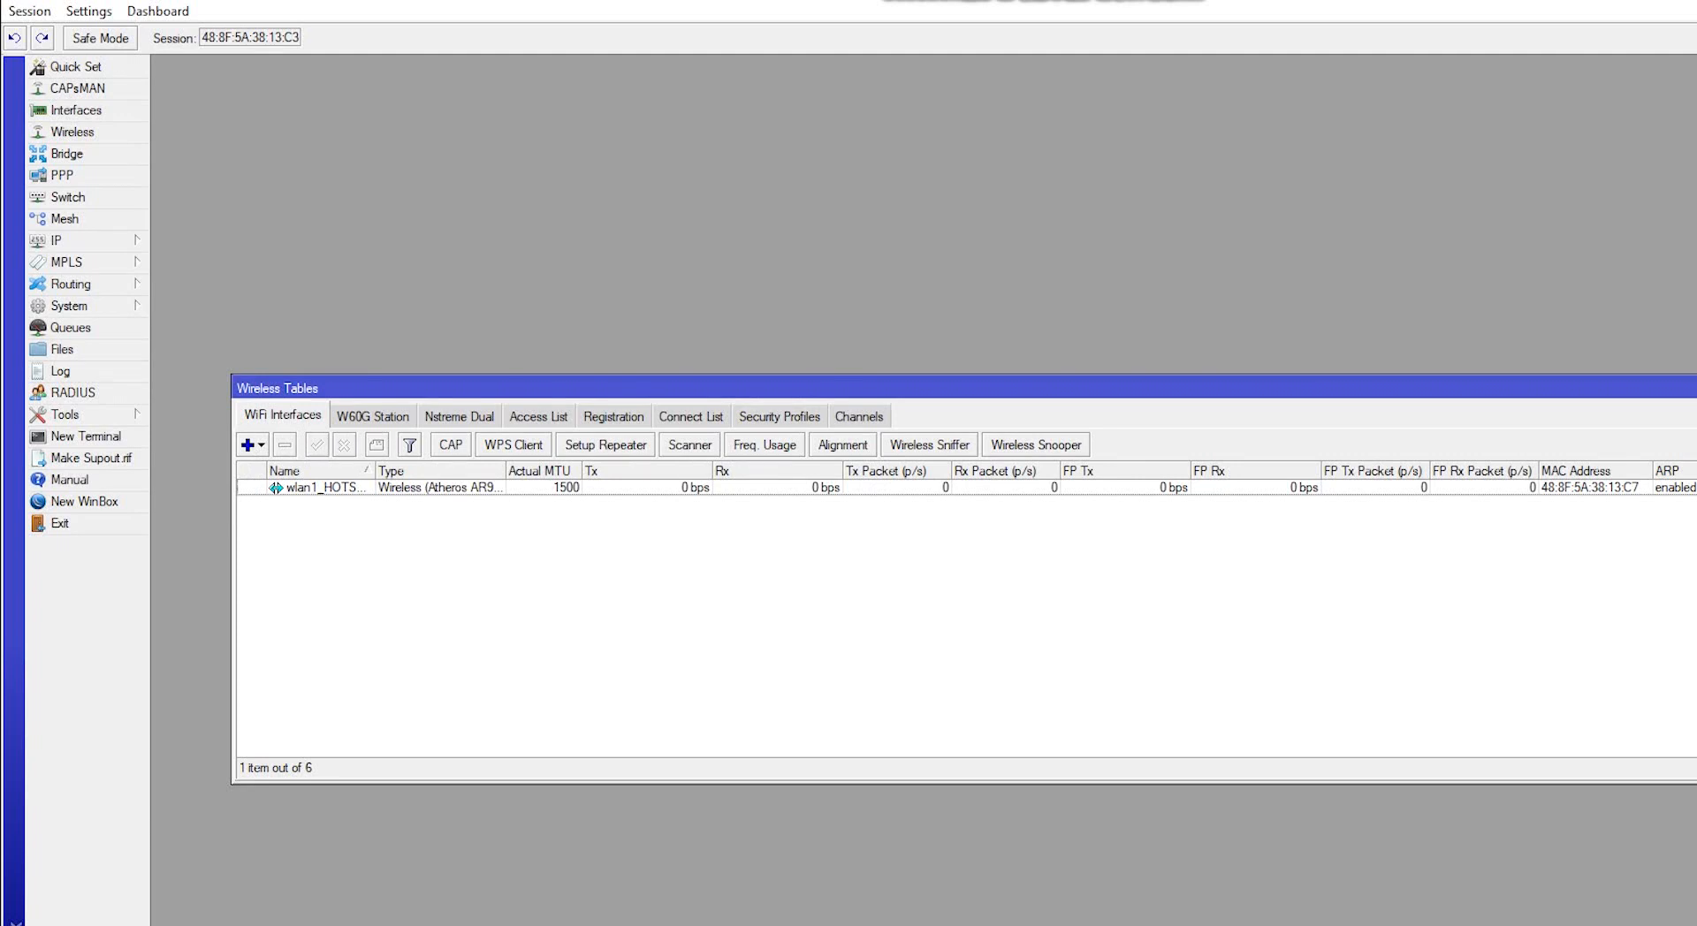
double_click(323, 488)
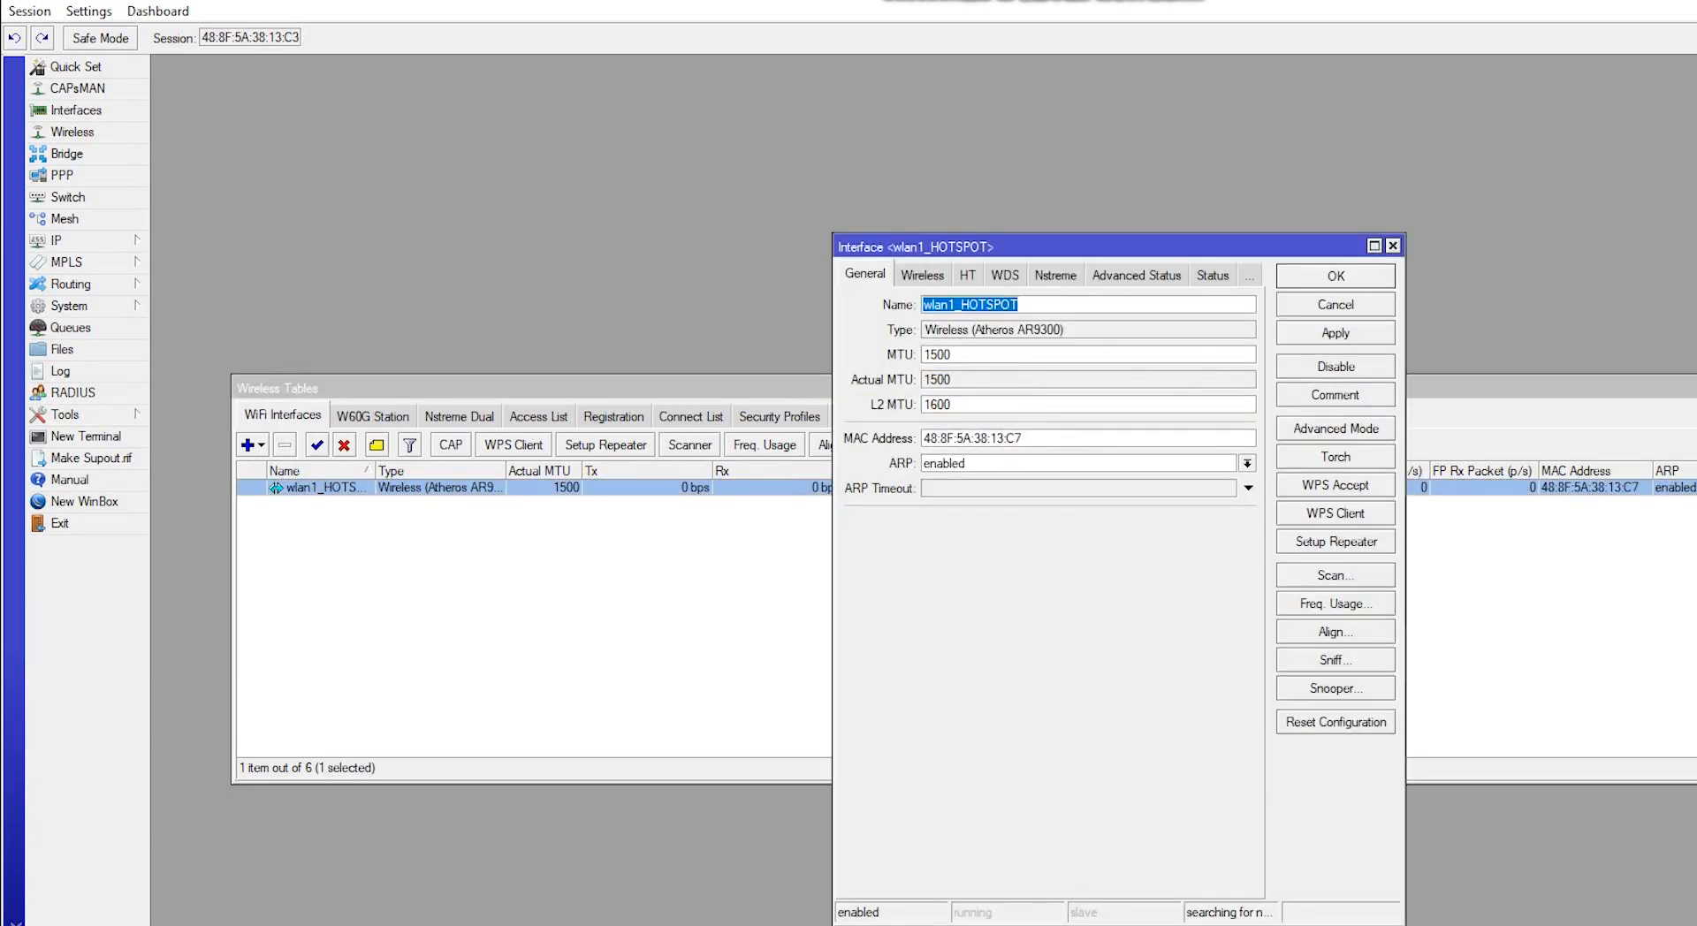
left_click(923, 275)
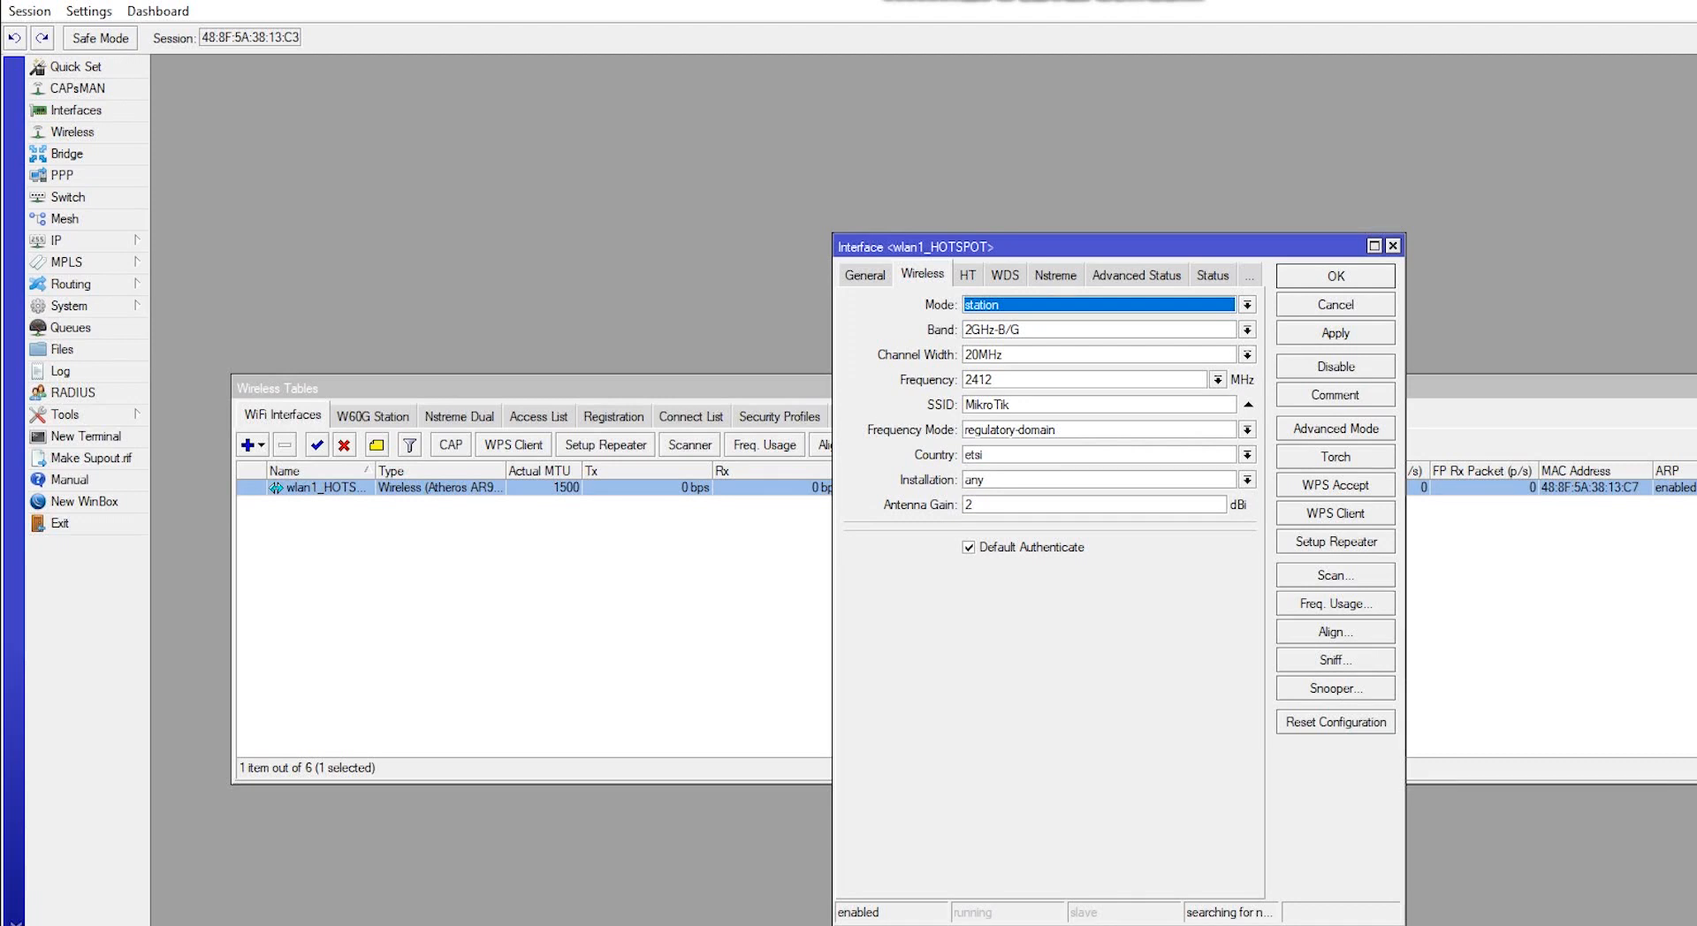
left_click(1247, 305)
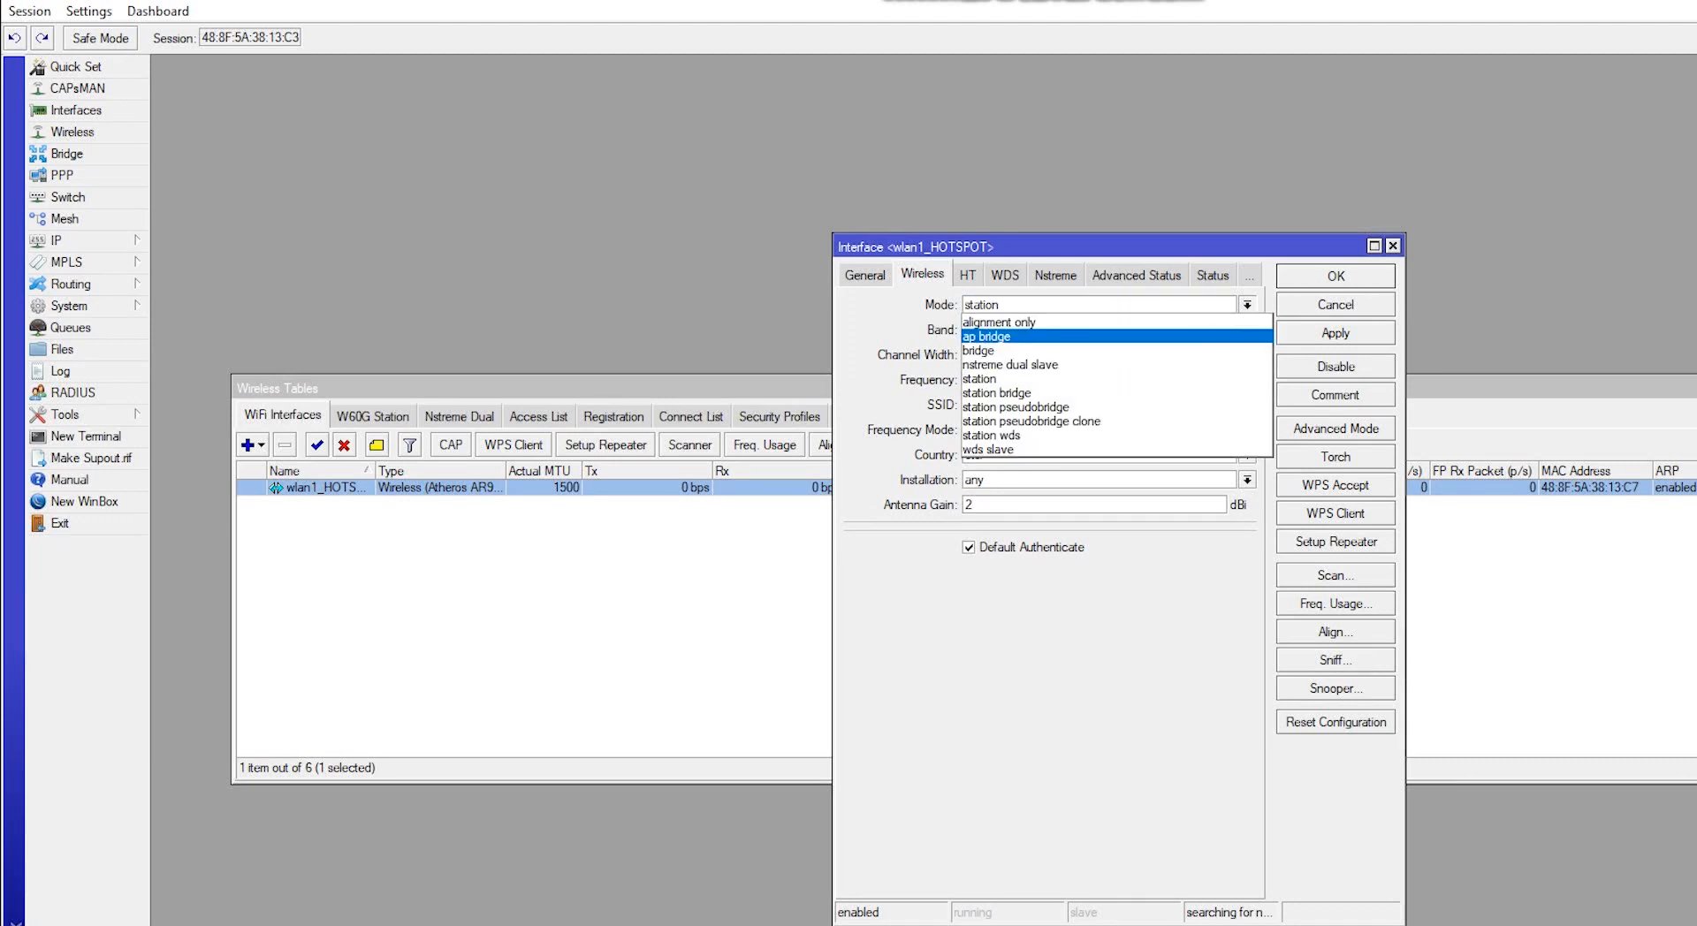
left_click(1034, 335)
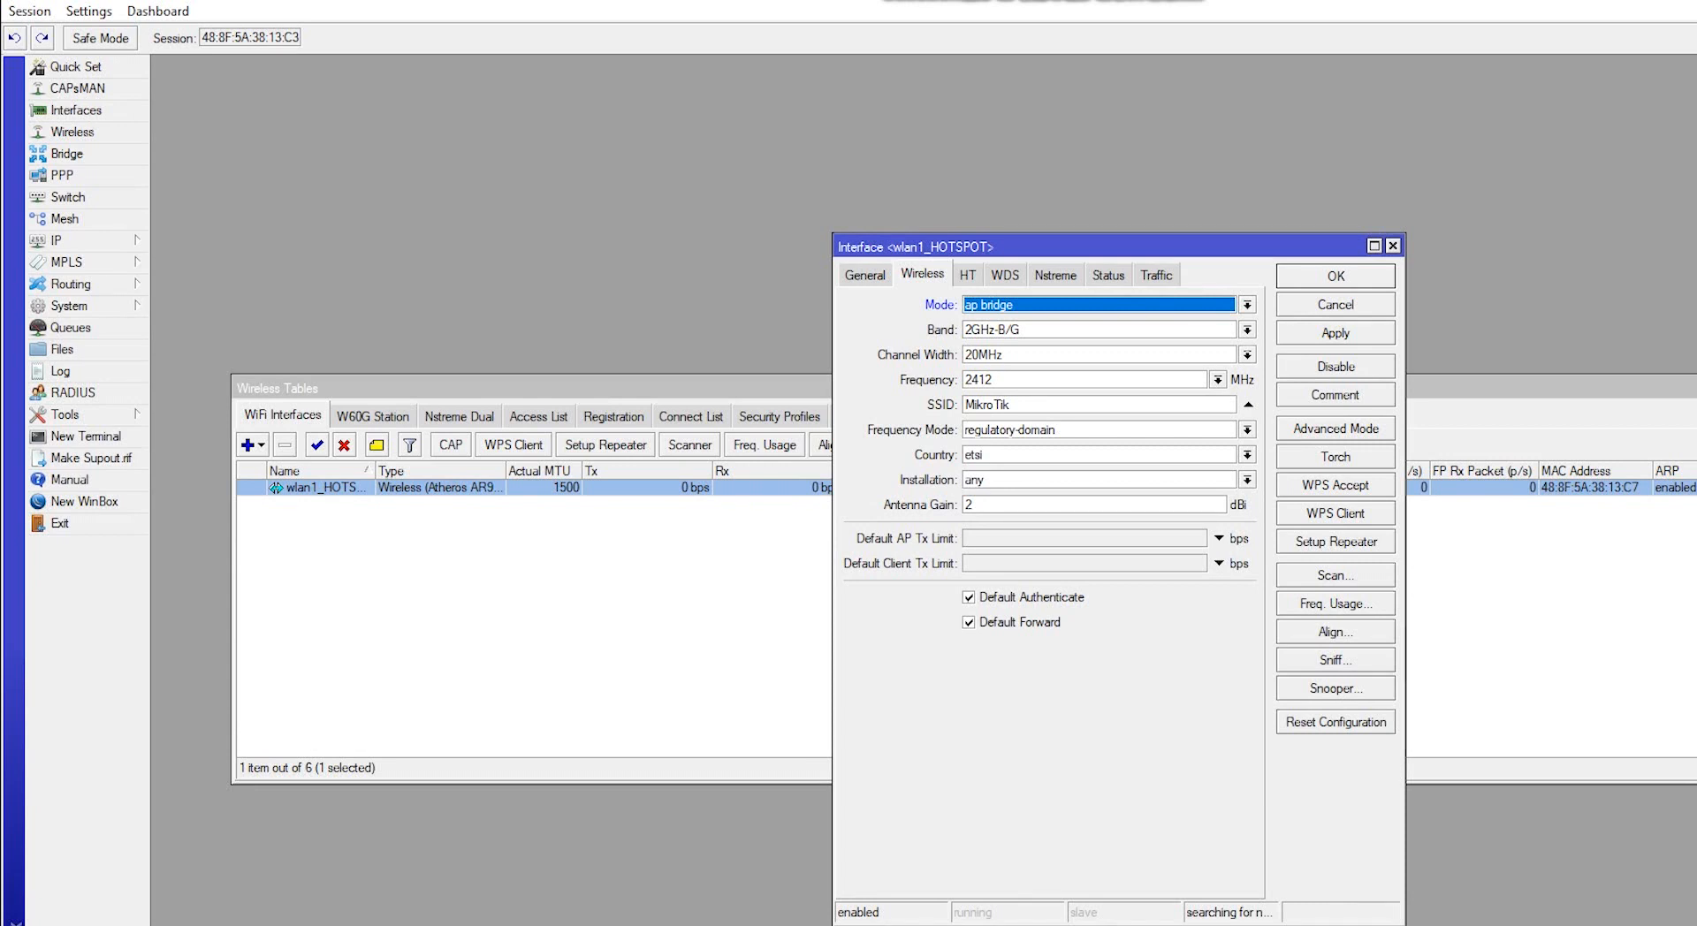
Step: Set the SSID of wlan1_HOTSPOT to PISOWIFI, then apply and close the interface settings
double_click(988, 404)
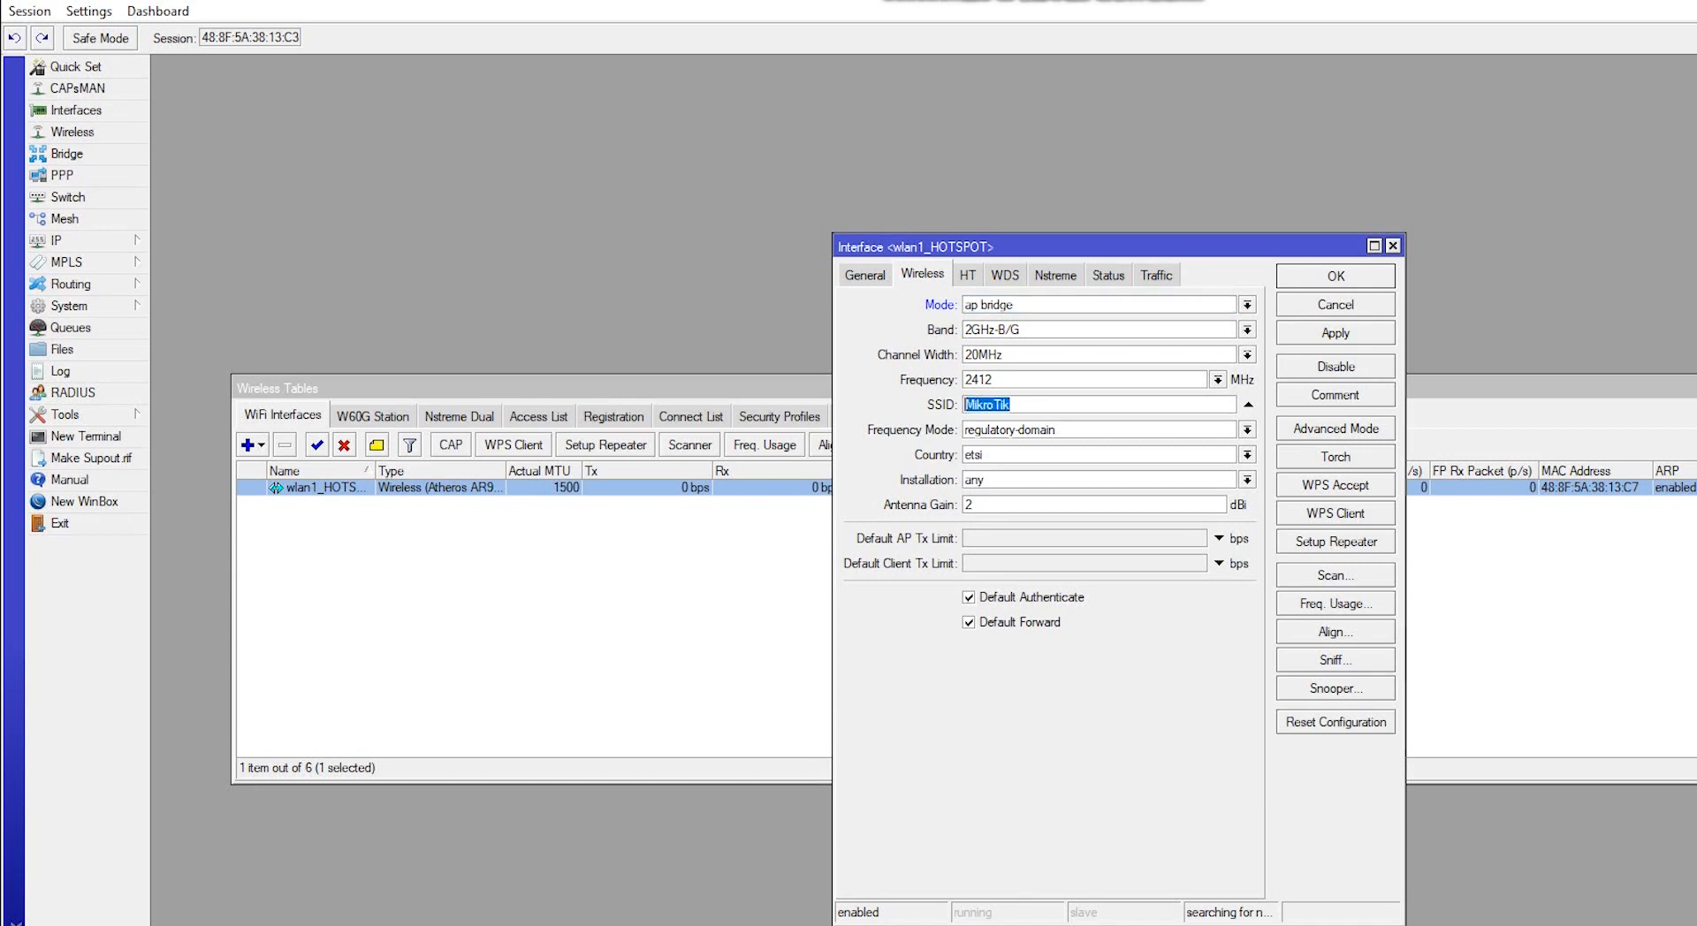
type("PISOWIFI")
left_click(1336, 333)
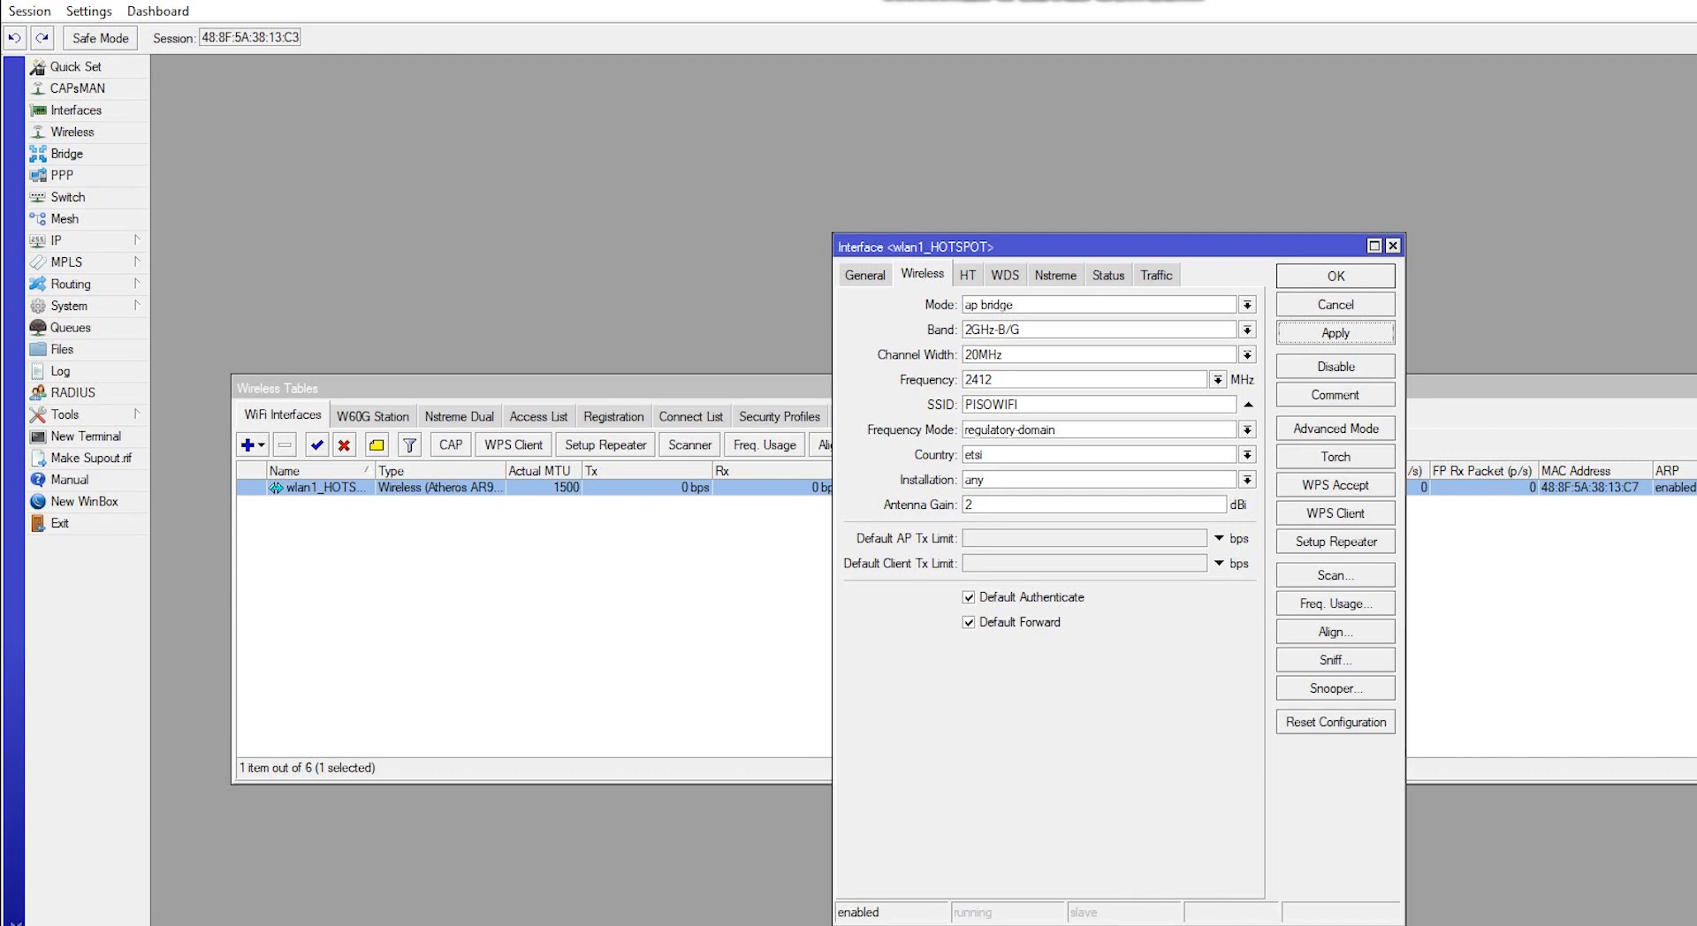
left_click(1335, 277)
left_click(1237, 601)
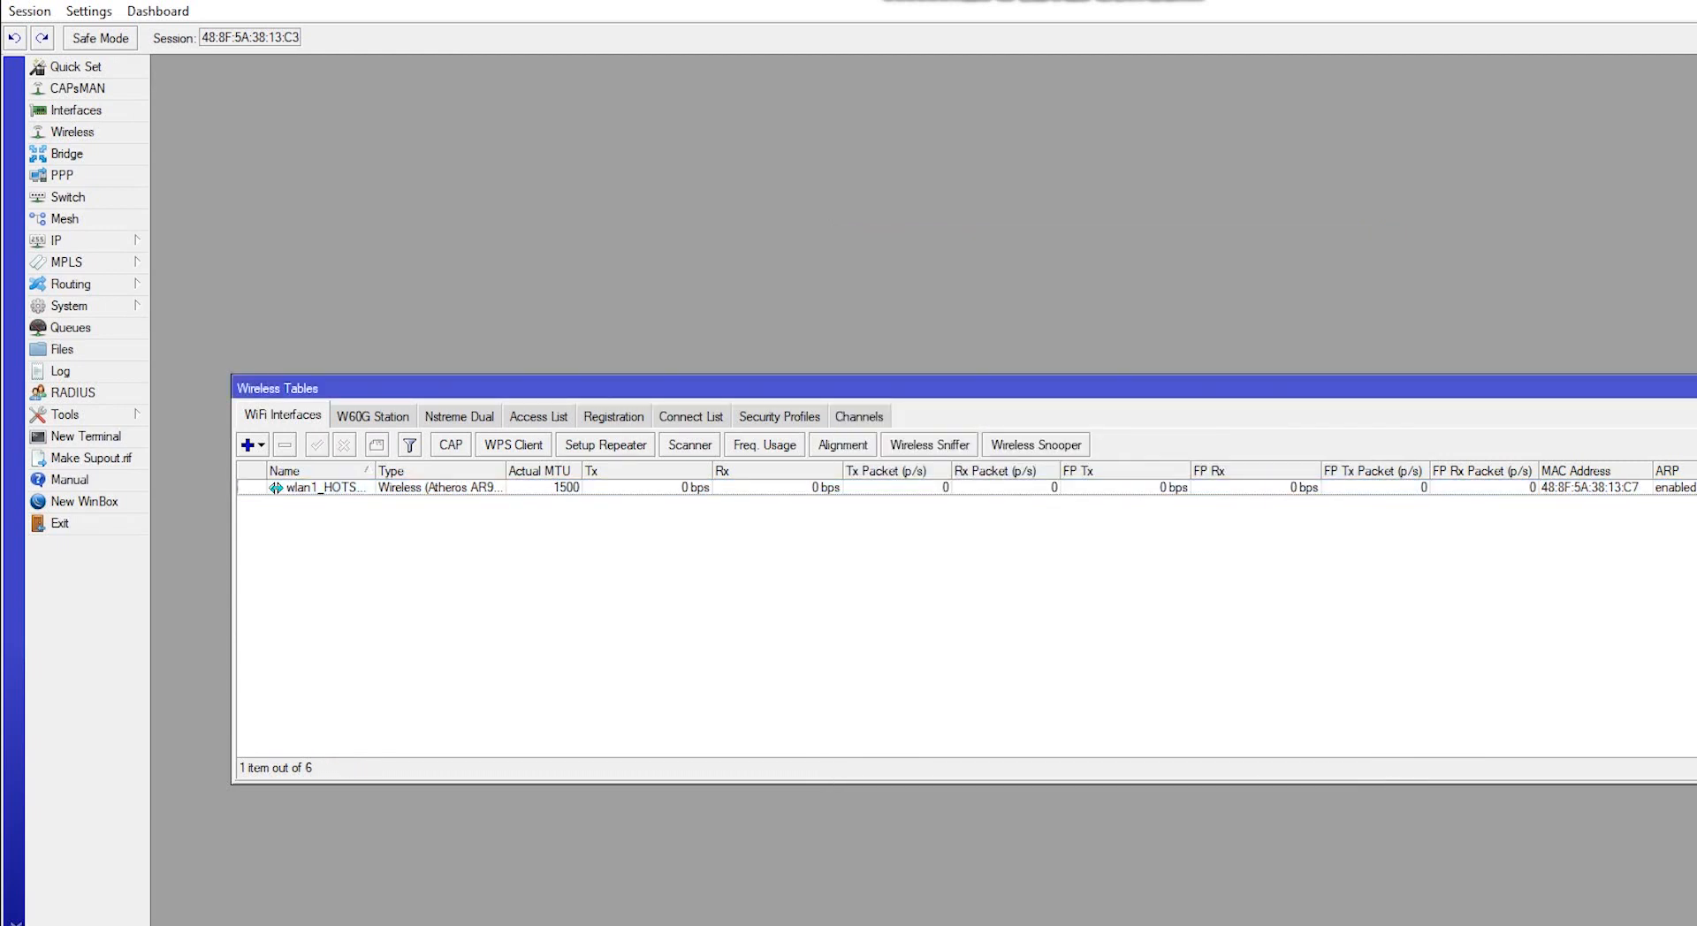
Step: Check that the default wireless security profile uses mode none, confirm it and close the wireless tables
left_click(778, 416)
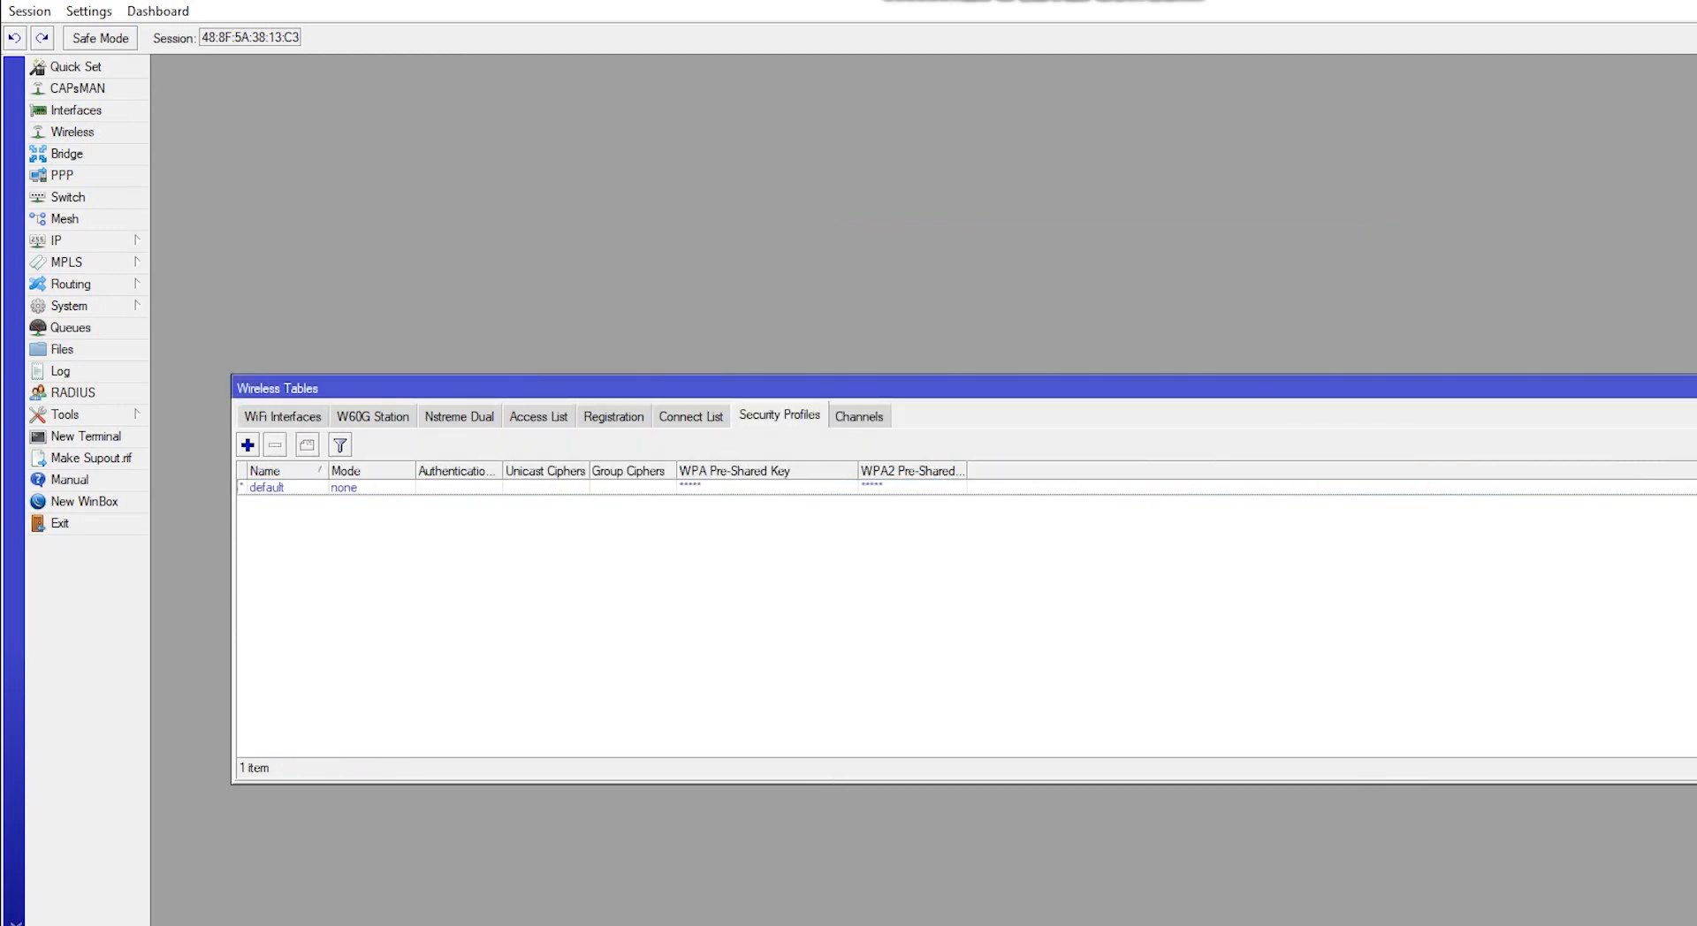
double_click(267, 487)
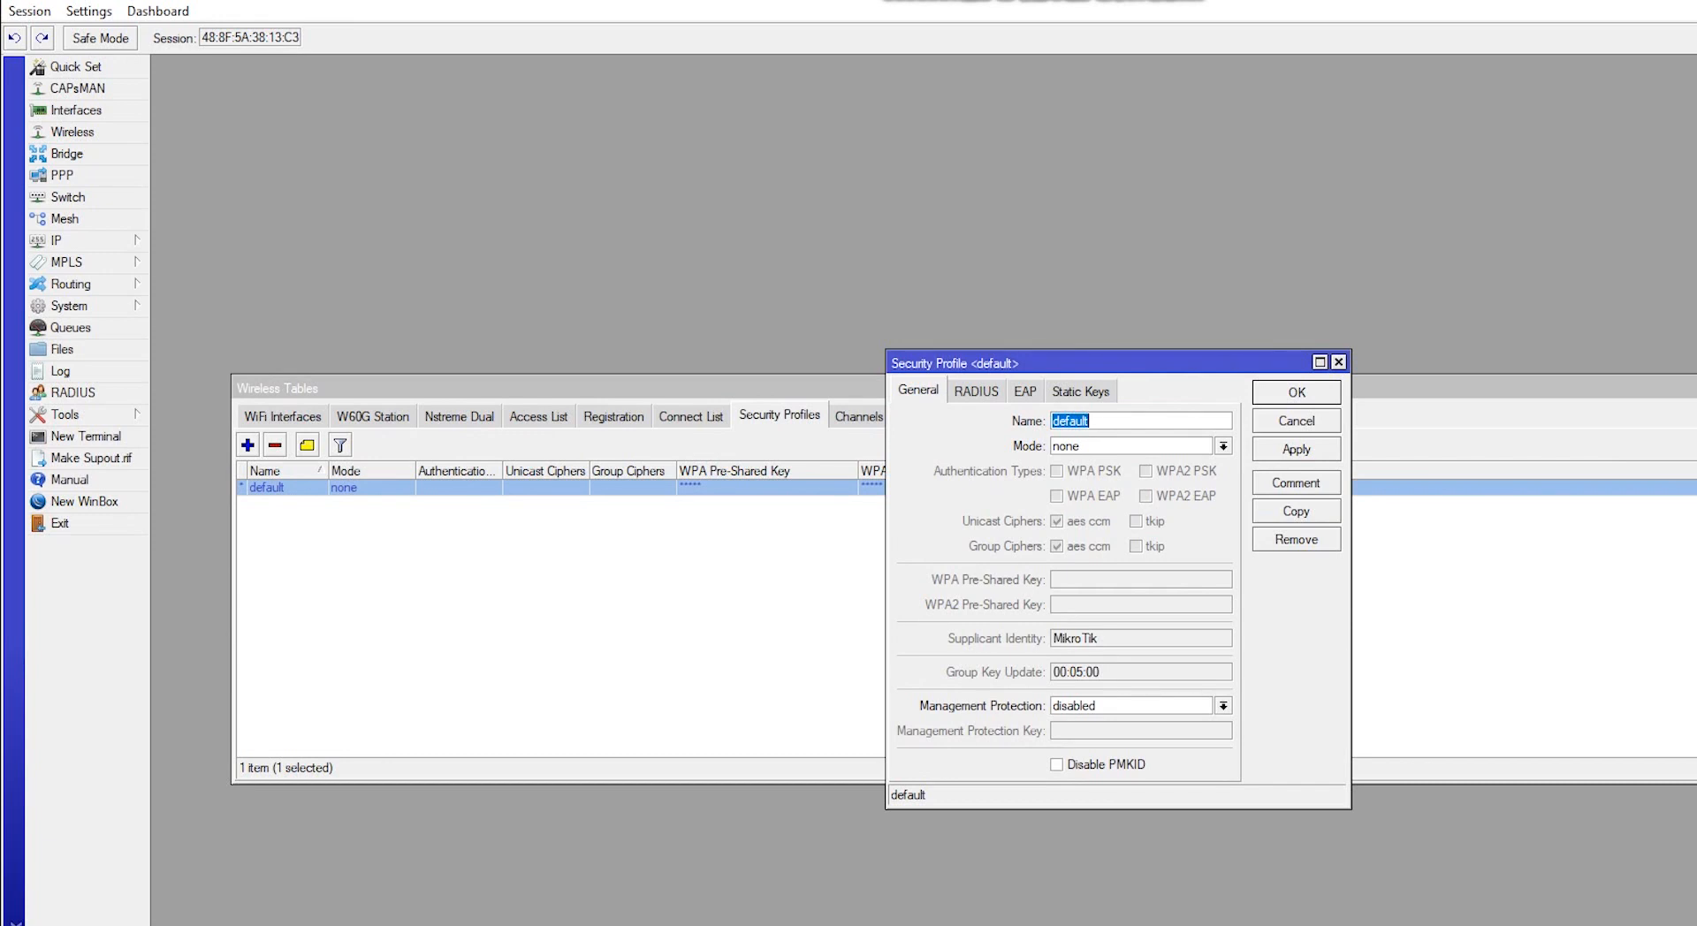
left_click(1296, 450)
left_click(1297, 392)
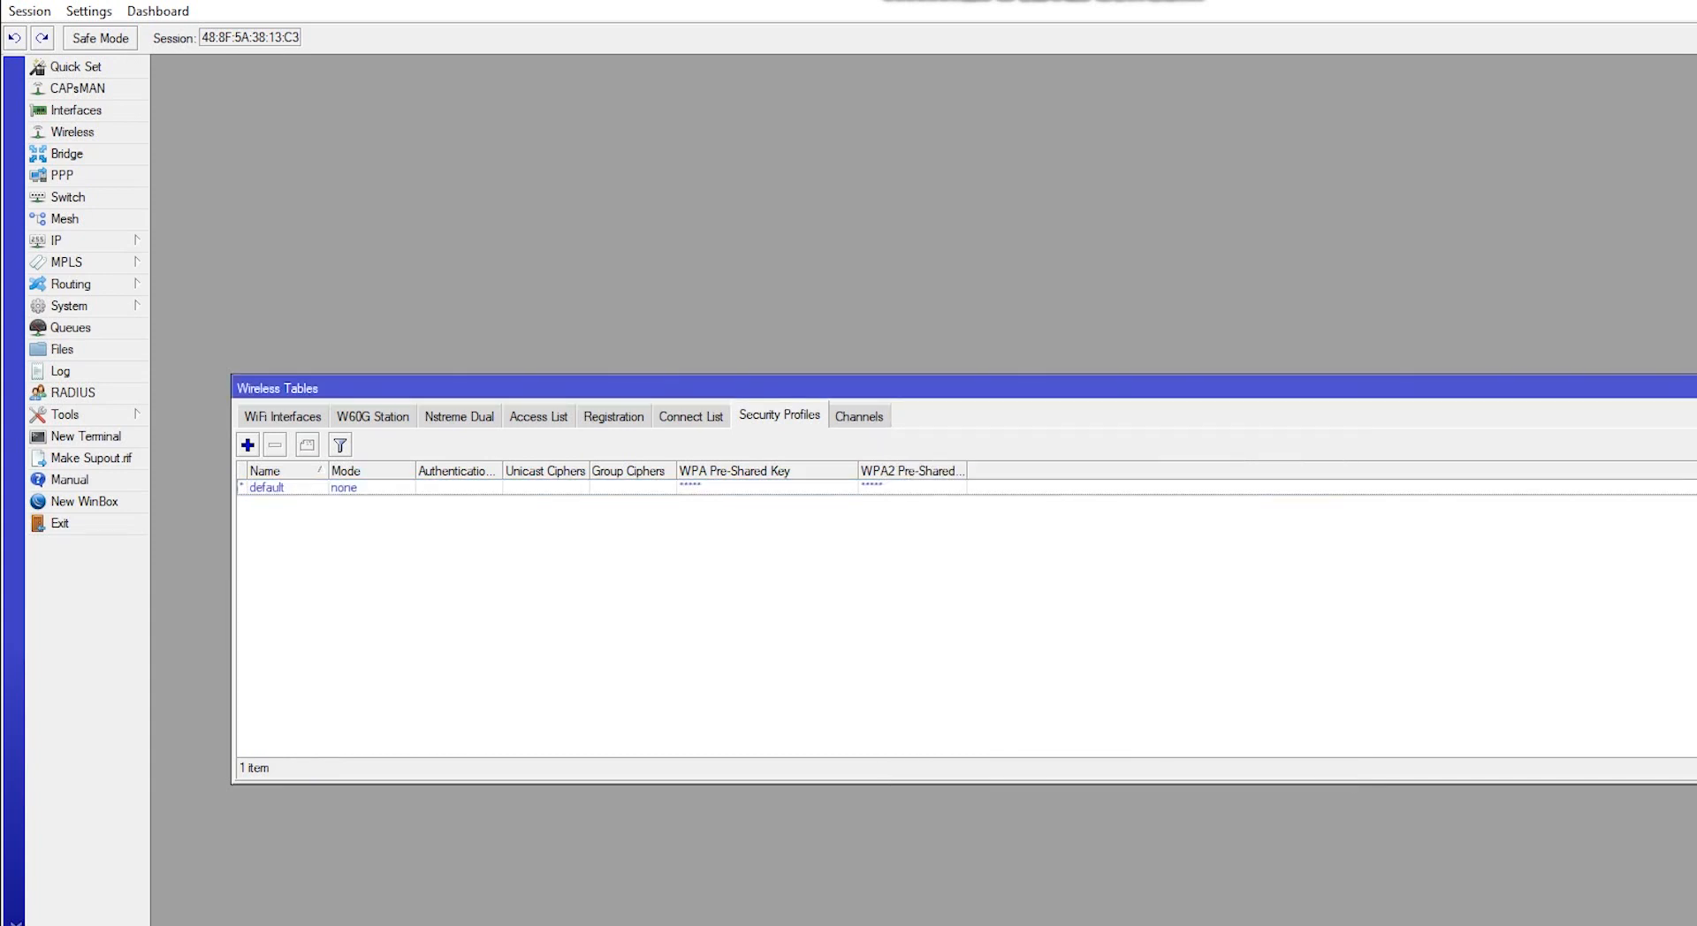
left_click_drag(1679, 387, 1688, 390)
left_click(1693, 389)
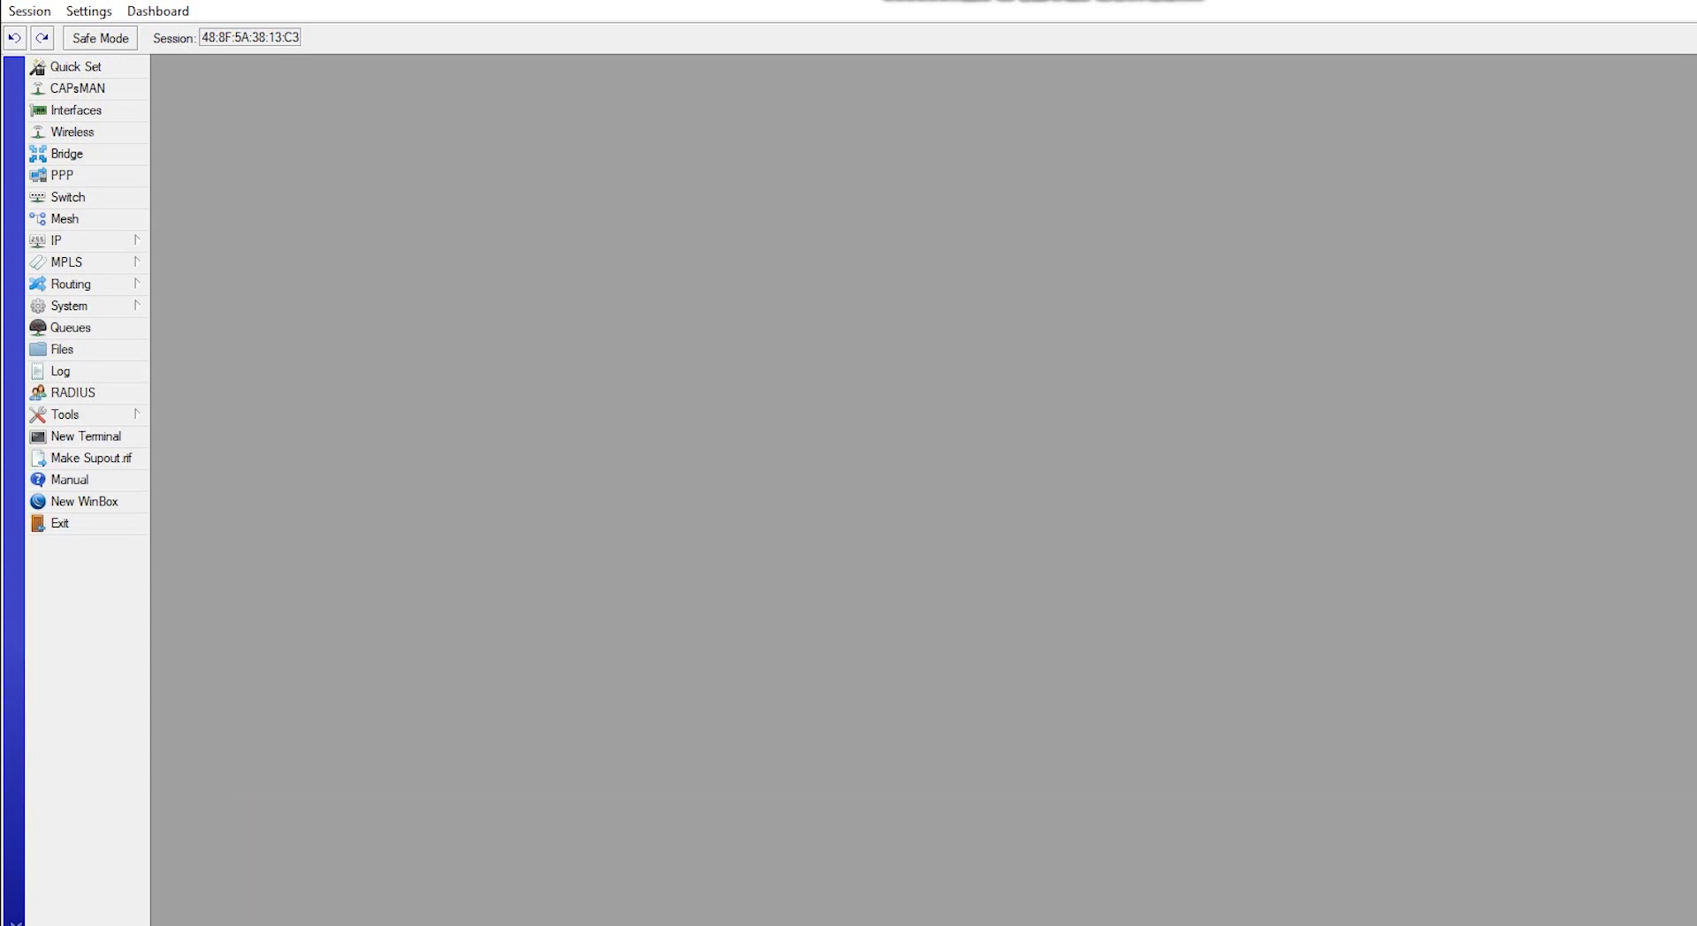
Step: Switch to the mt checklist in Notepad and mark item 5, "Create Bridge for HOTSPOT ( FOR WIDE COVERAGE PISO WIFI SIGNAL)"
key("alt+Tab")
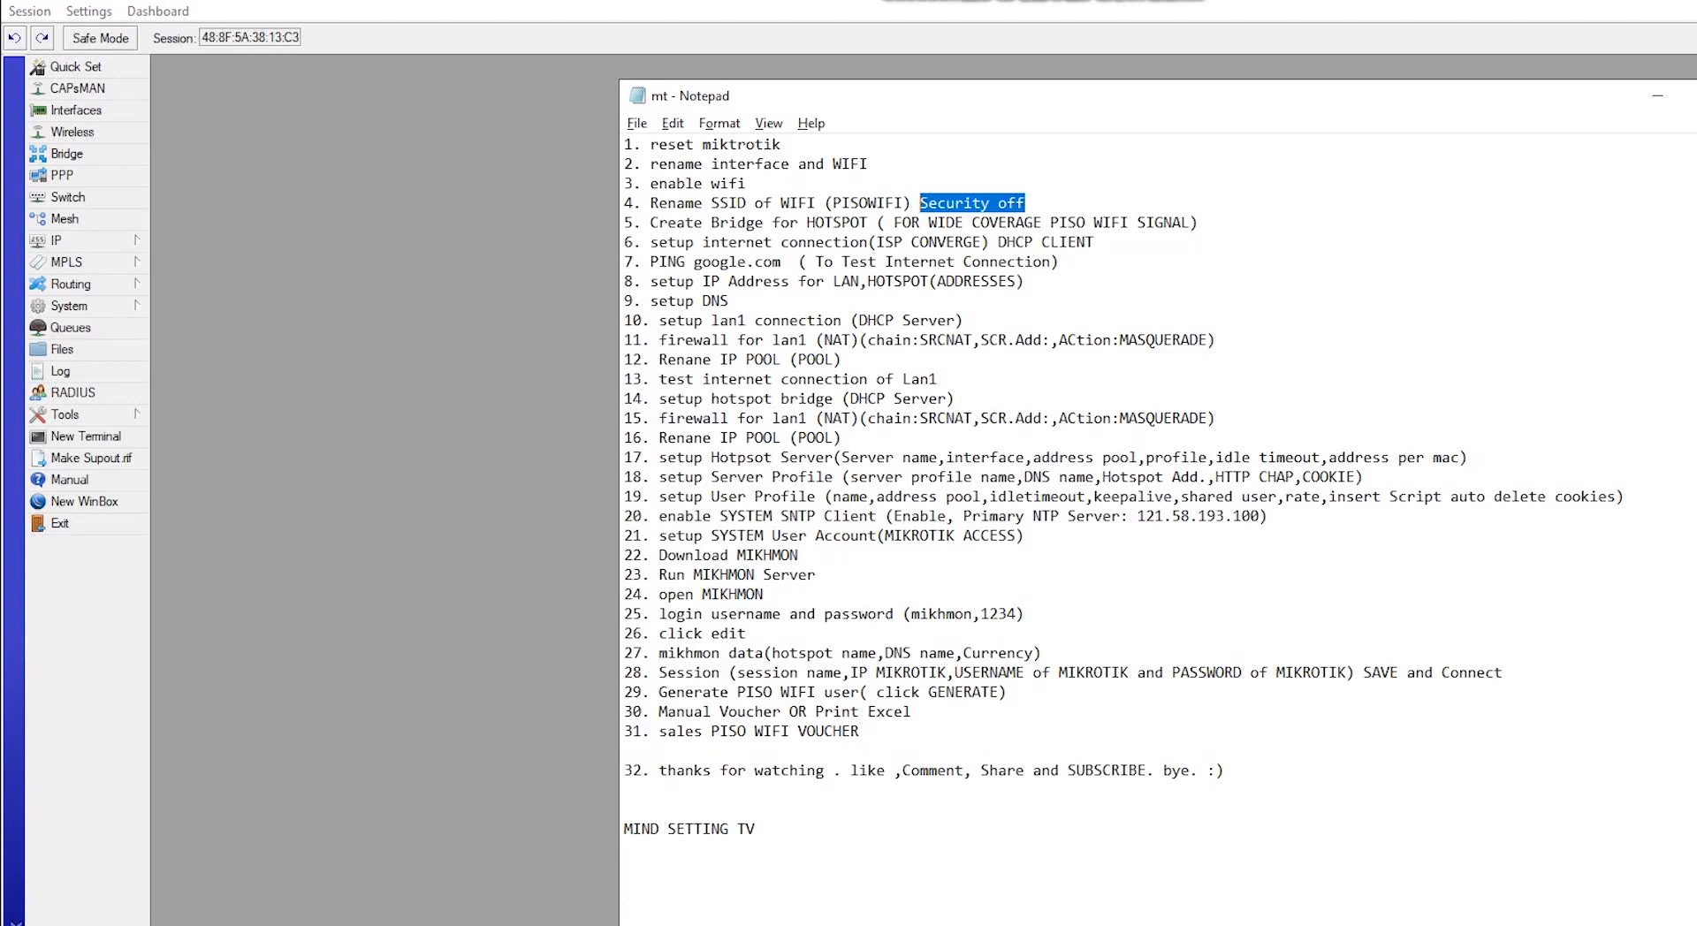
left_click_drag(651, 204, 928, 204)
left_click_drag(650, 222, 868, 222)
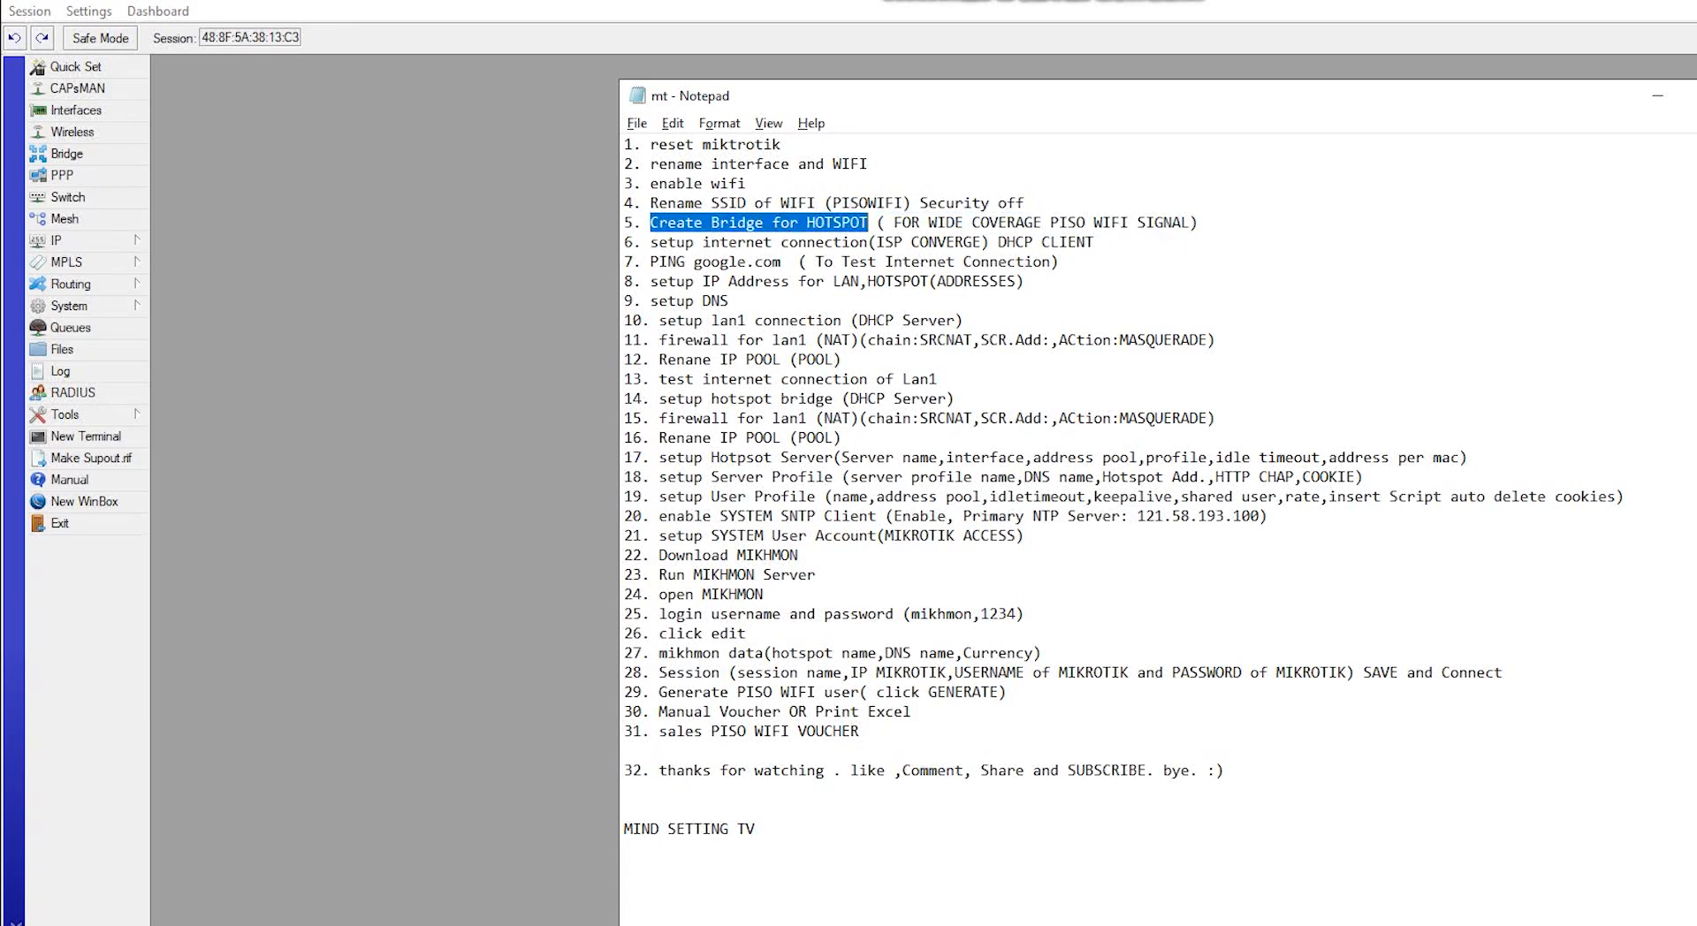
left_click_drag(651, 222, 1198, 221)
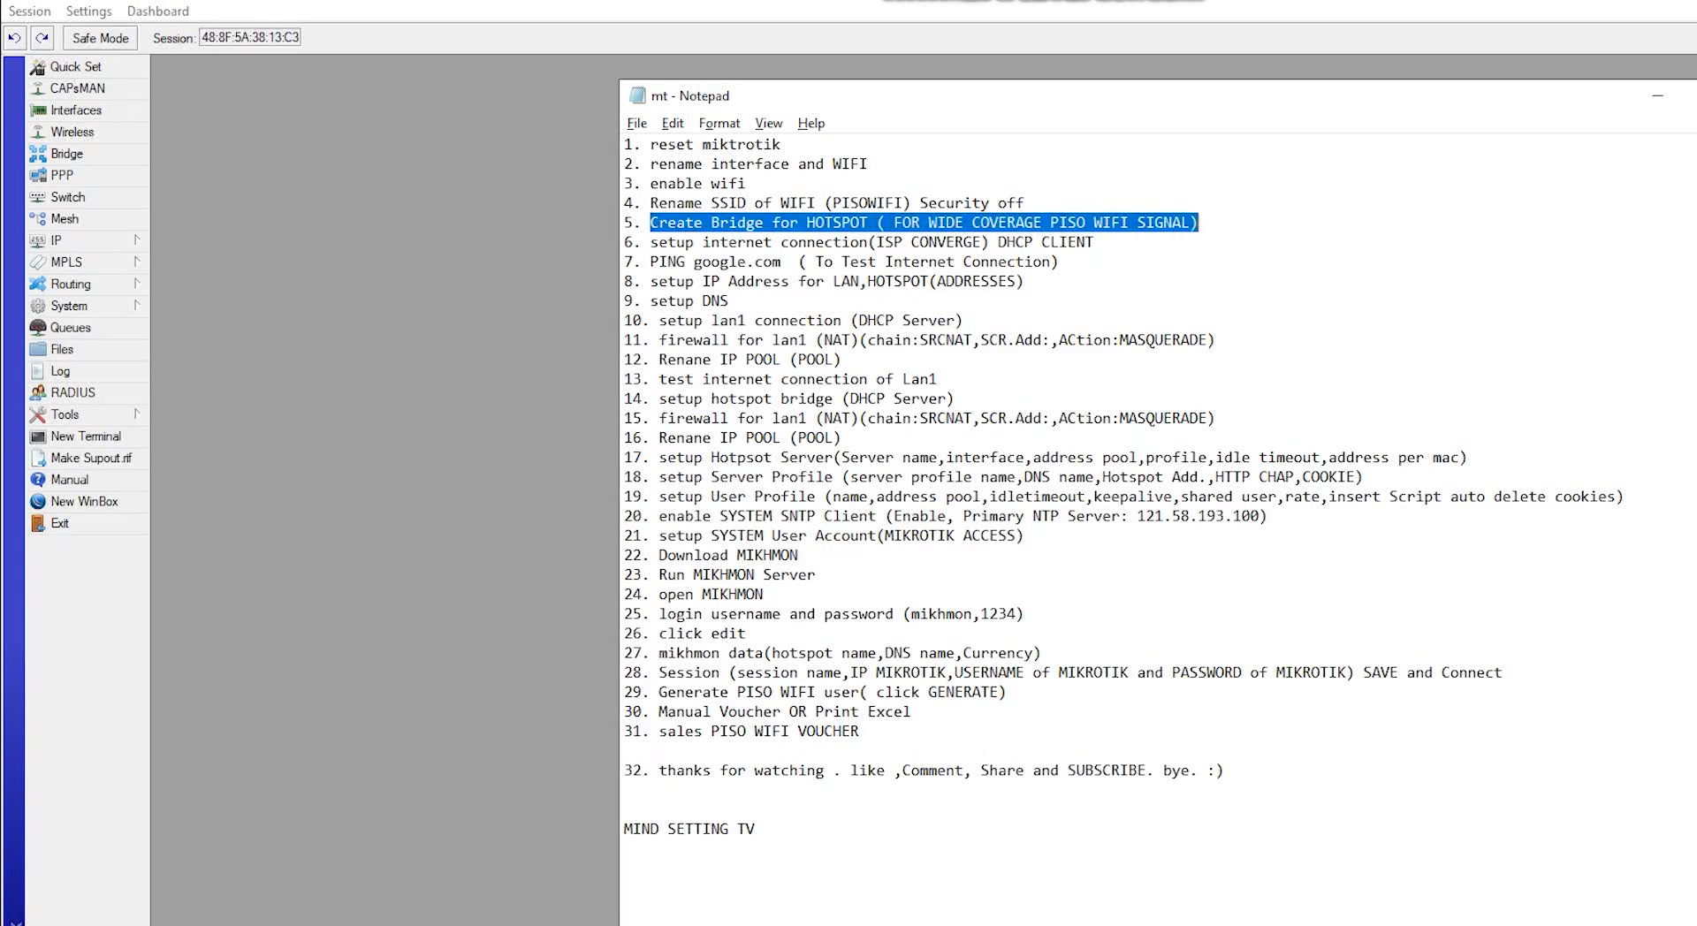
left_click_drag(892, 222, 1191, 222)
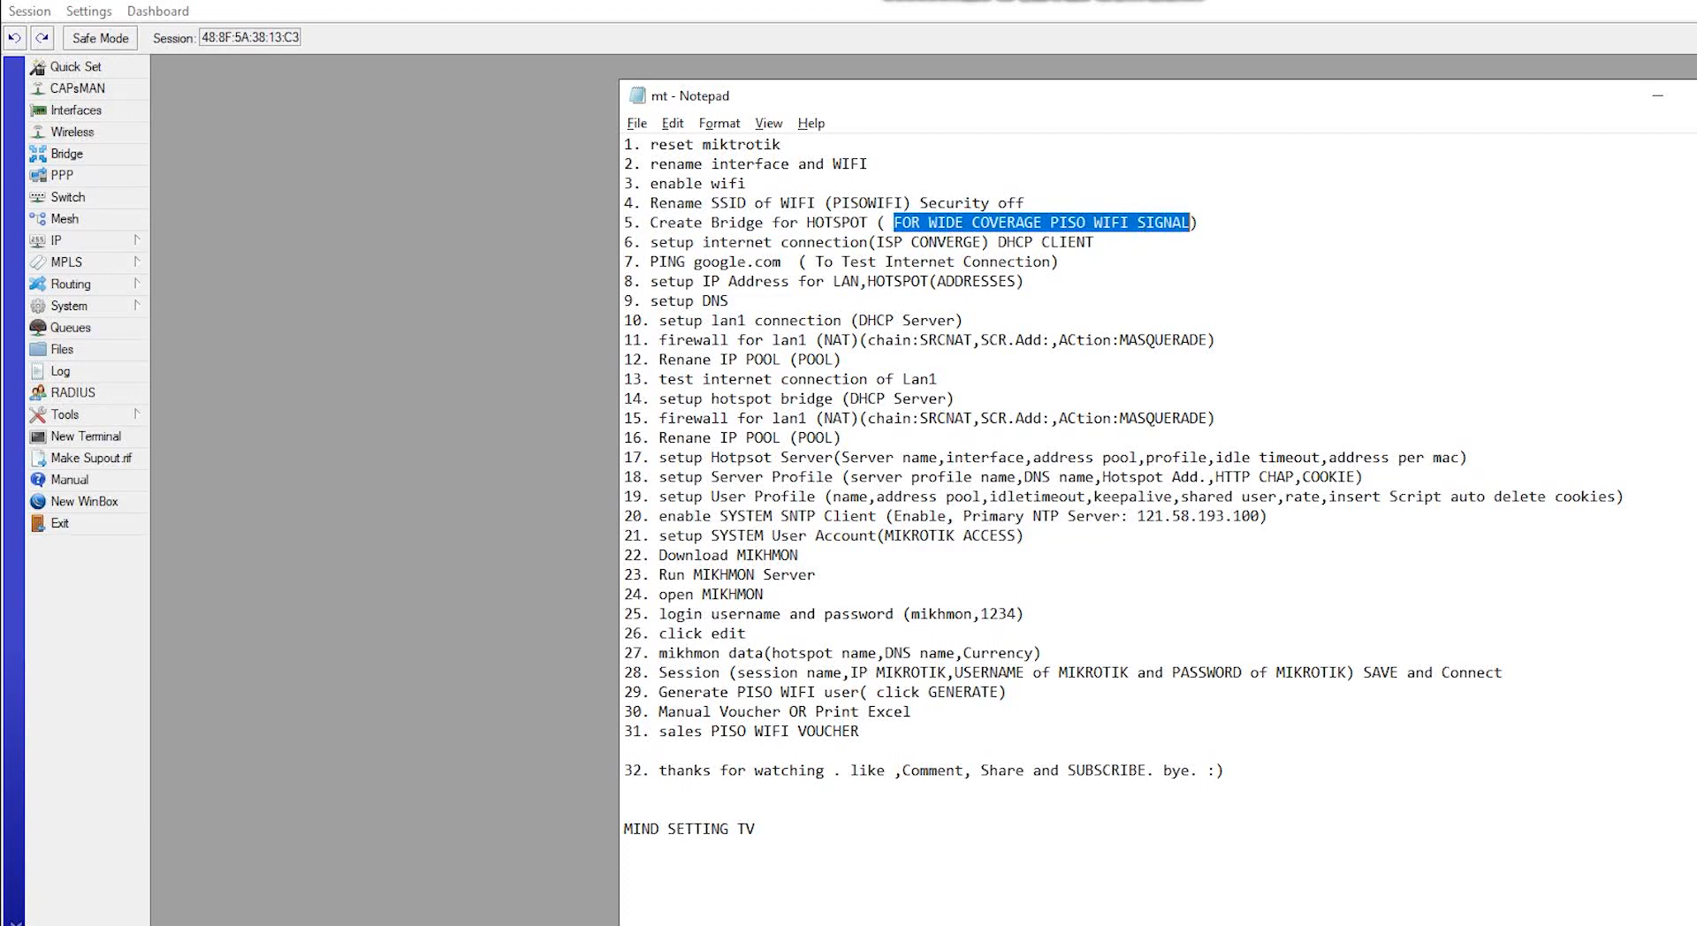
Step: Return to WinBox, add a bridge named bridge1_HOTSPOT and widen the bridge list's Name column to show the full name
left_click(380, 159)
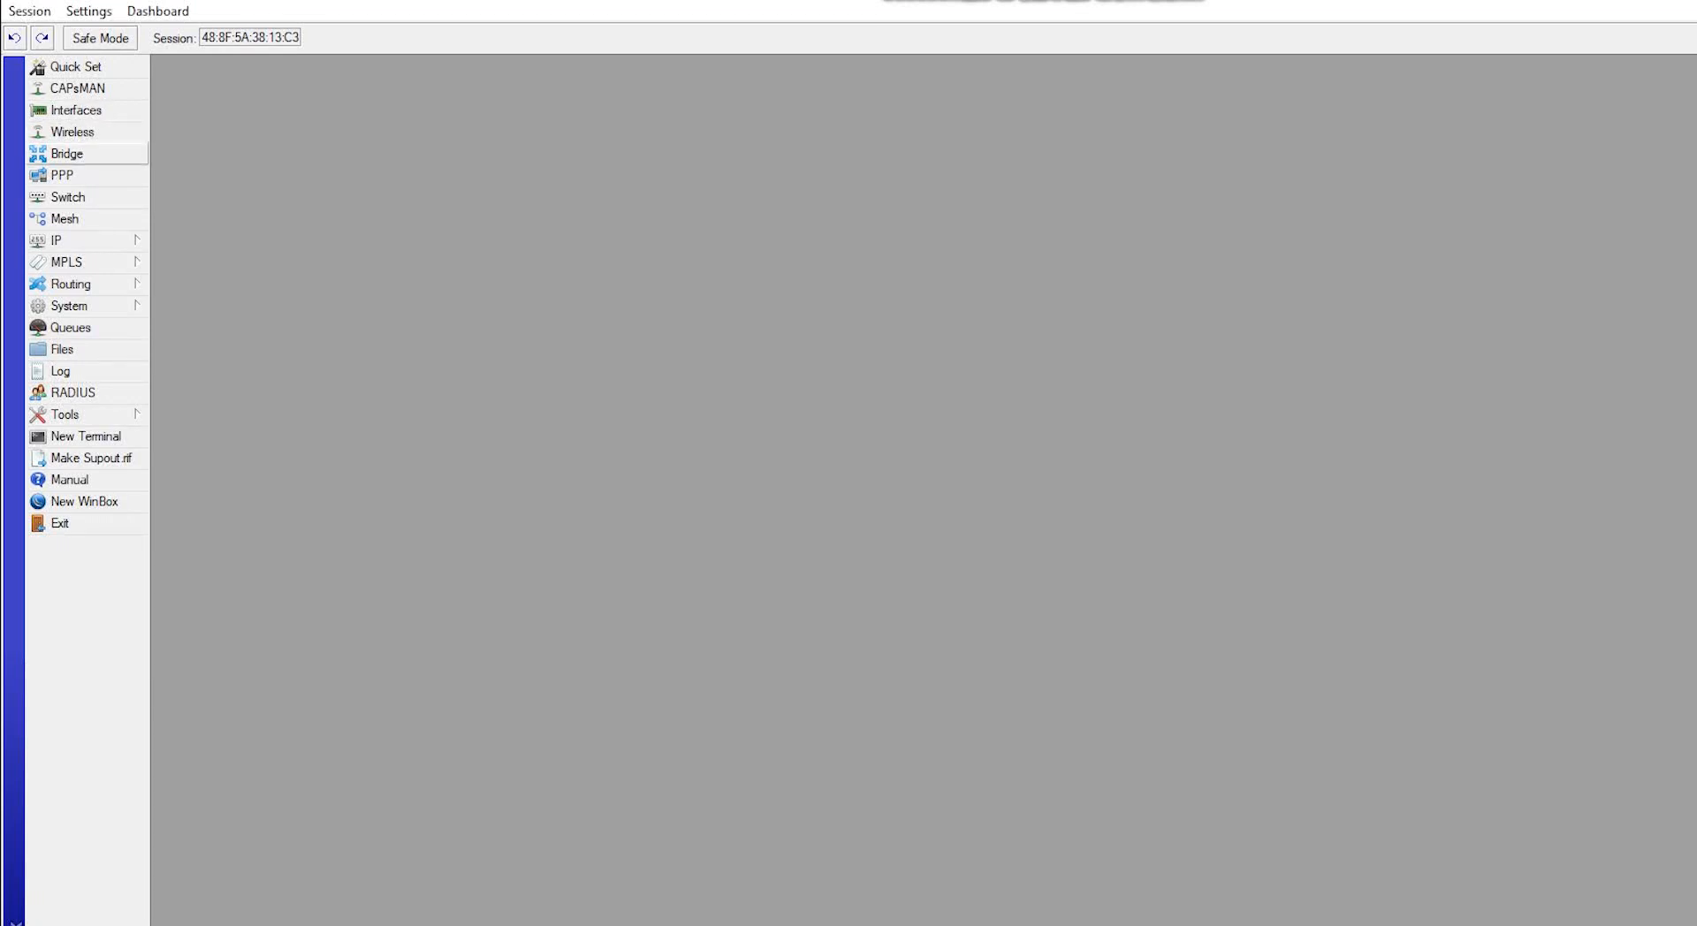
left_click(66, 153)
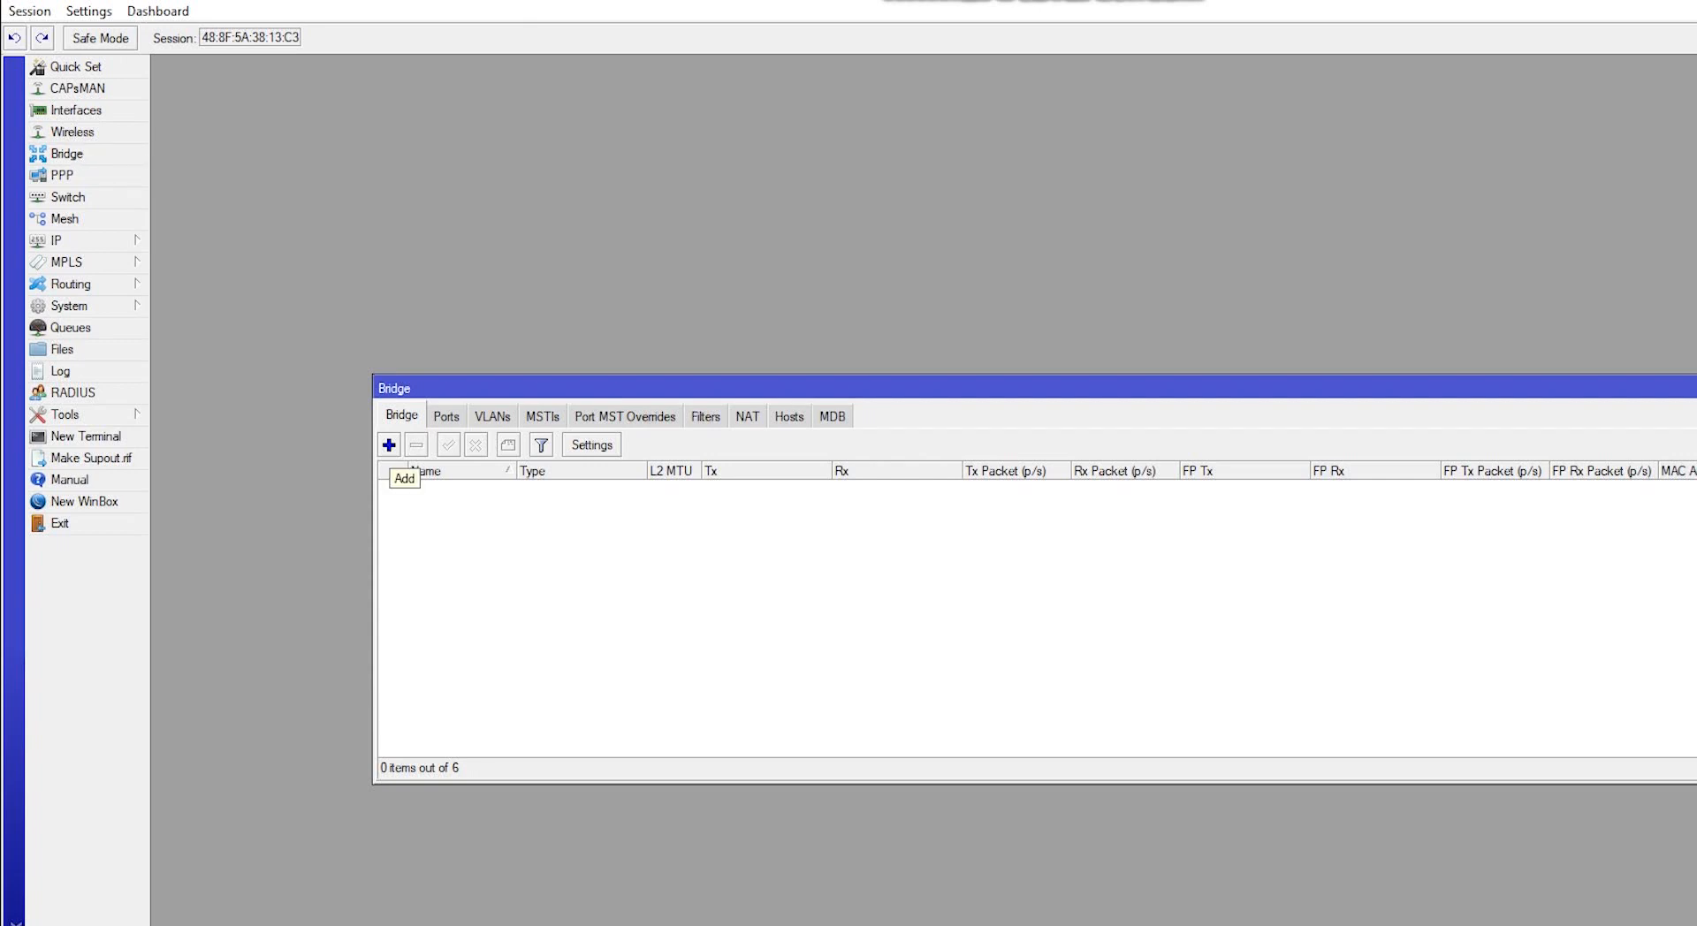
left_click(389, 444)
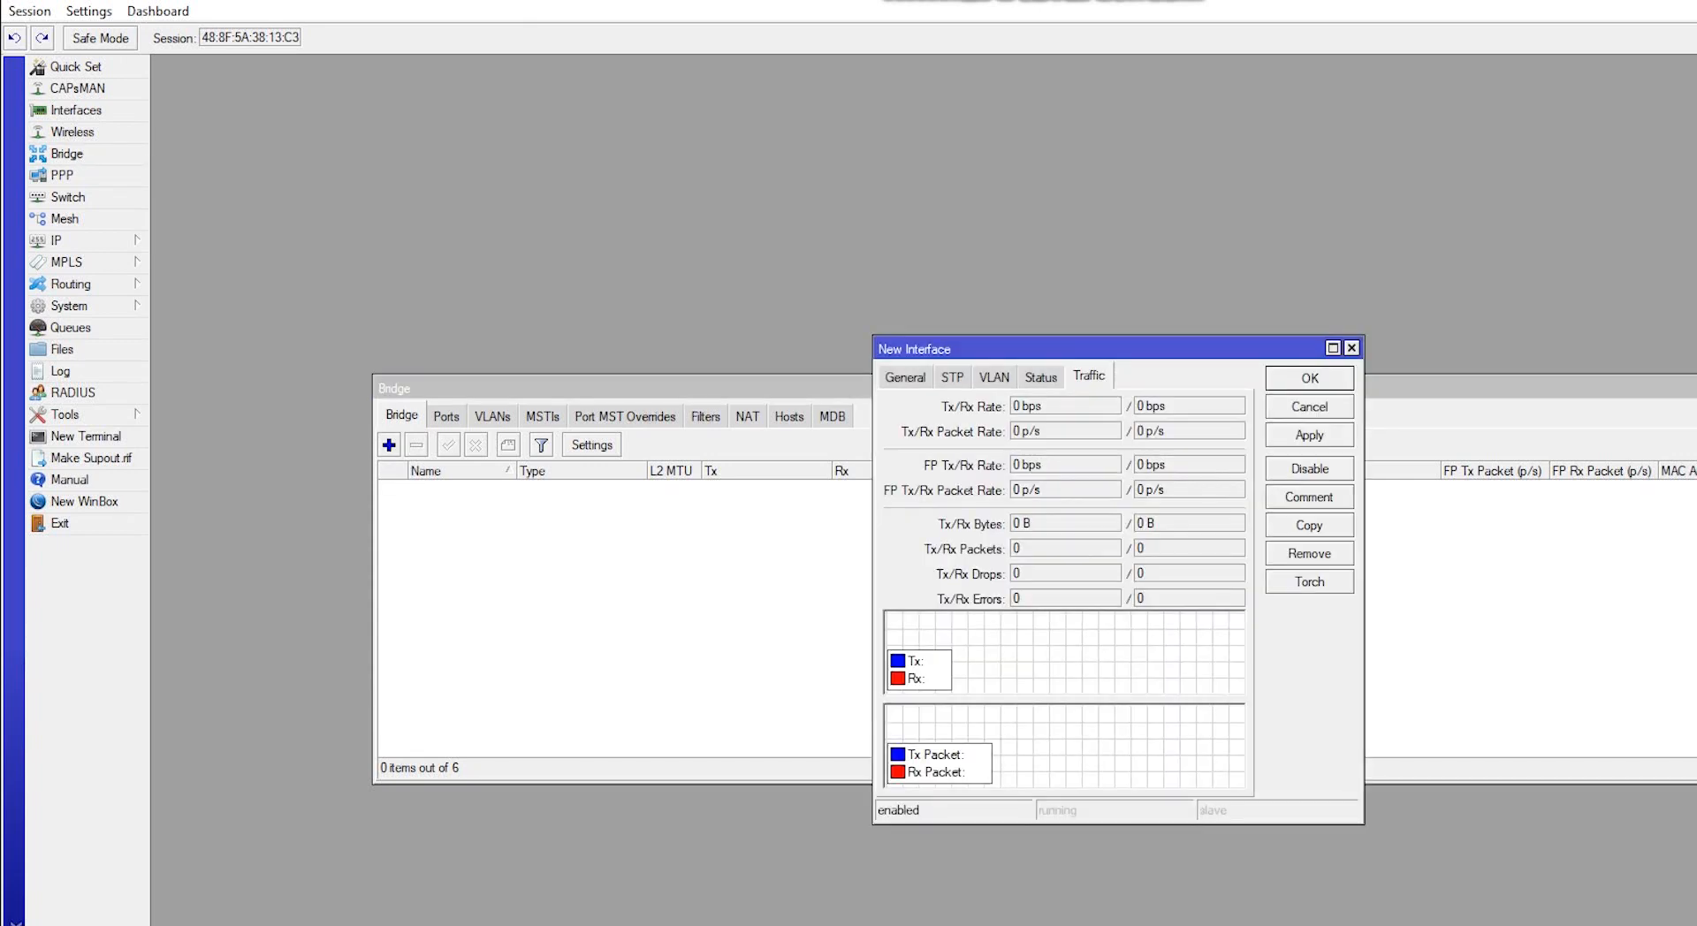
left_click(1042, 407)
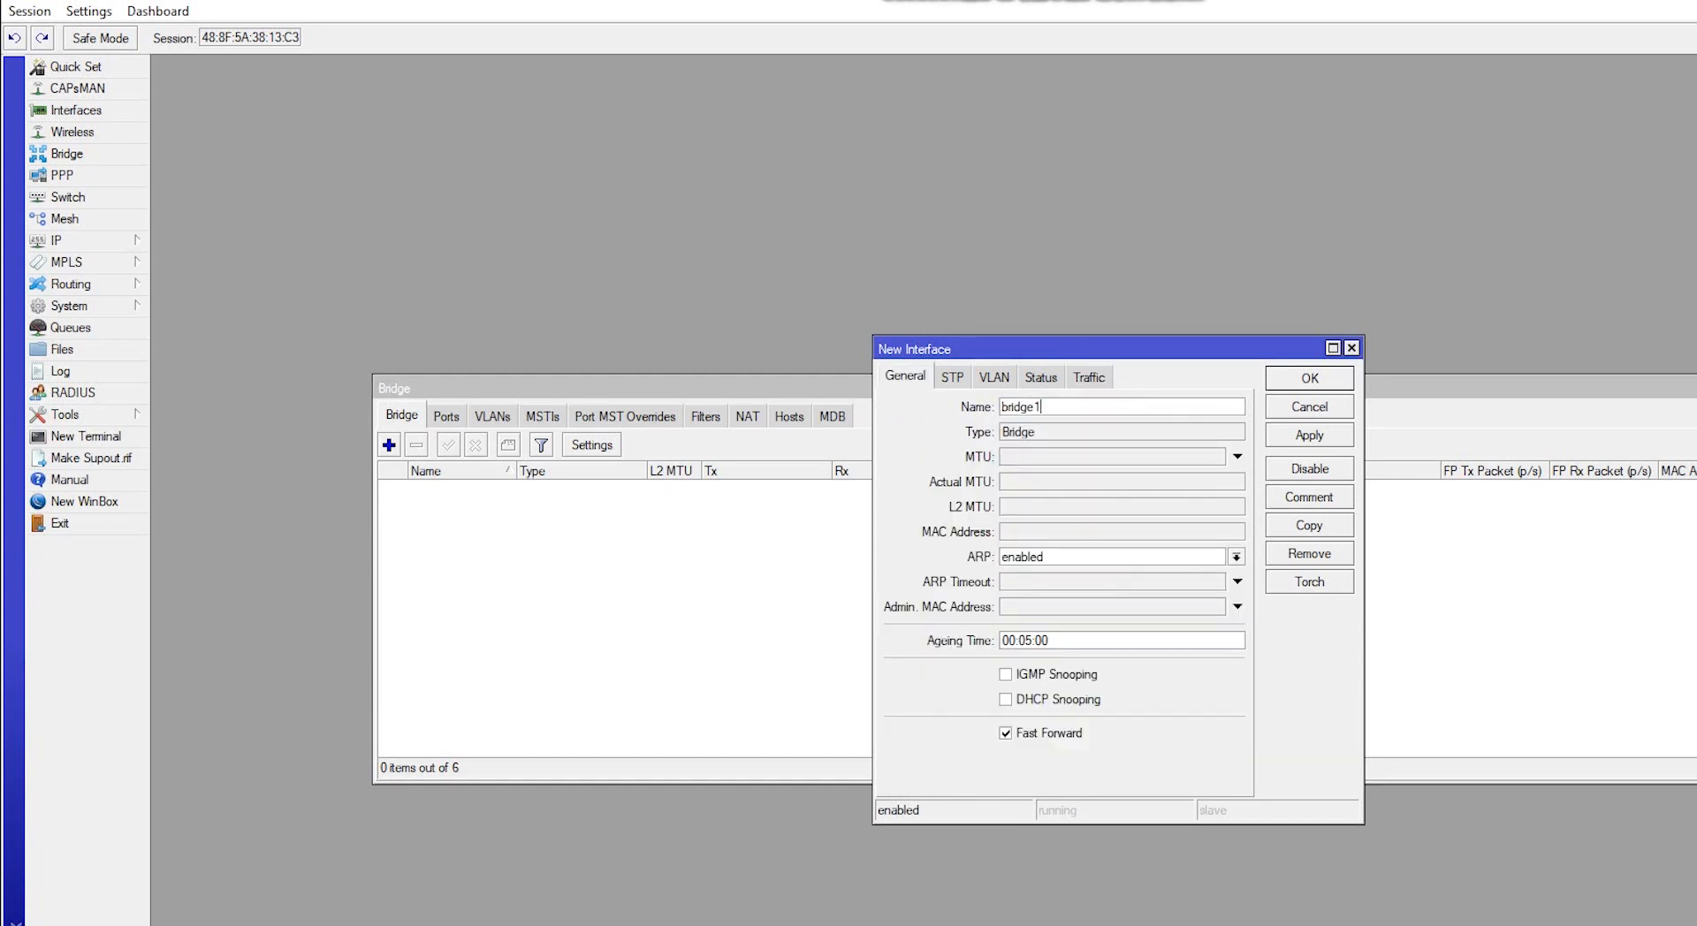
type("_HOTSPOT")
left_click(1309, 435)
left_click(1309, 378)
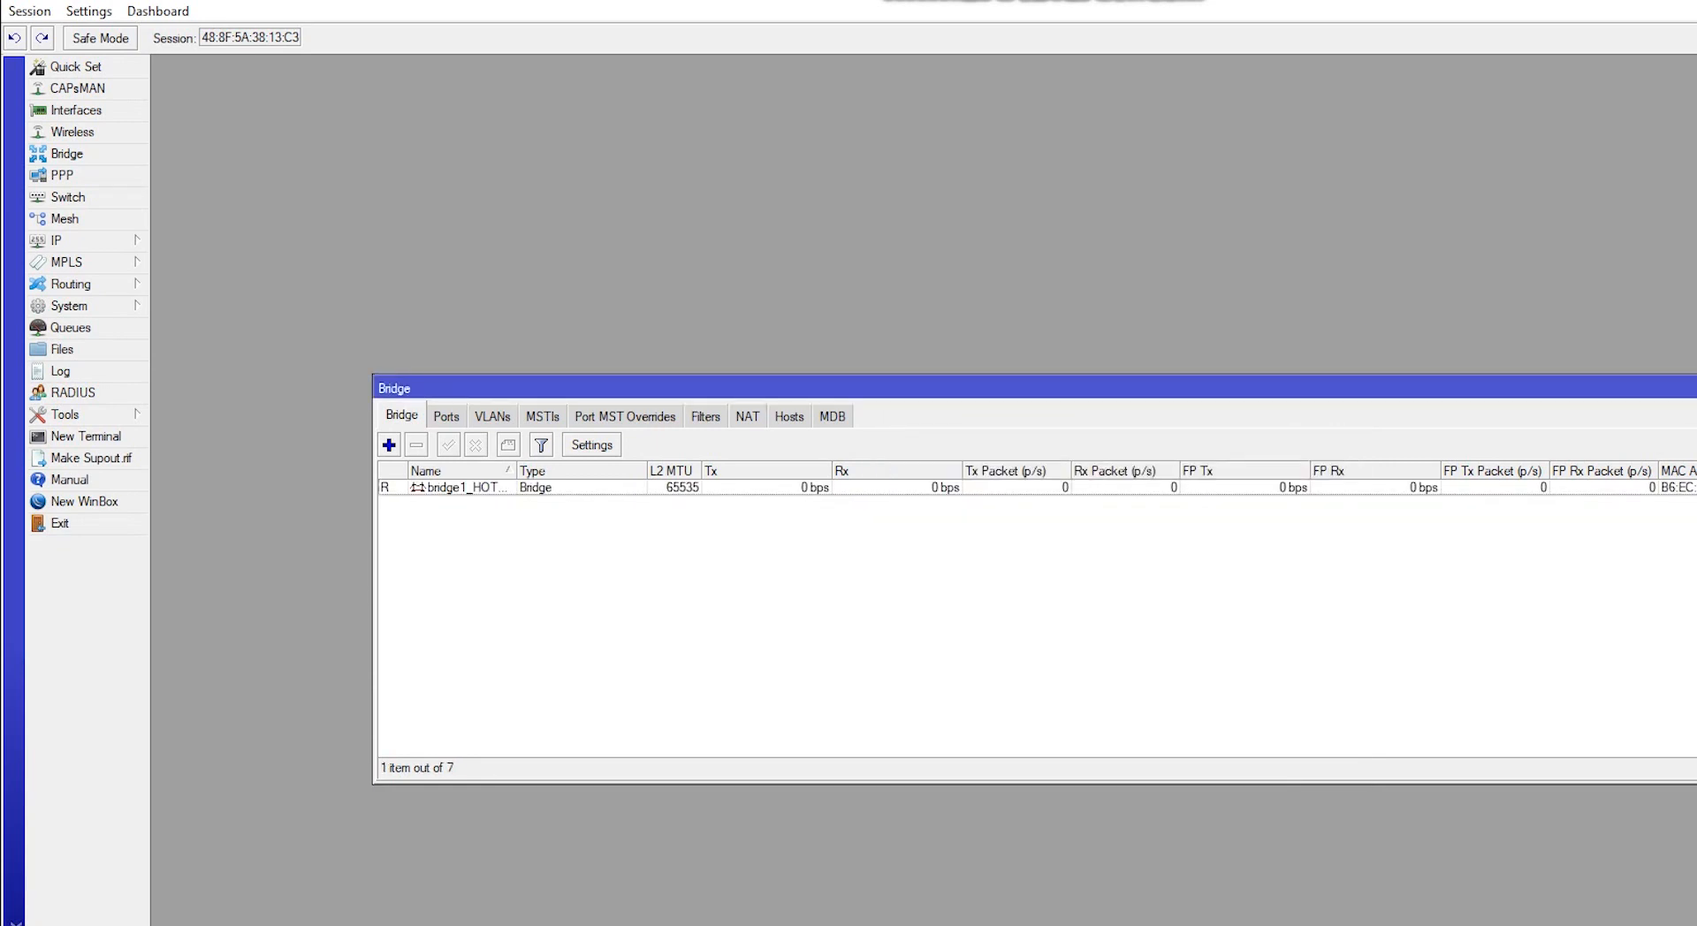
left_click(465, 488)
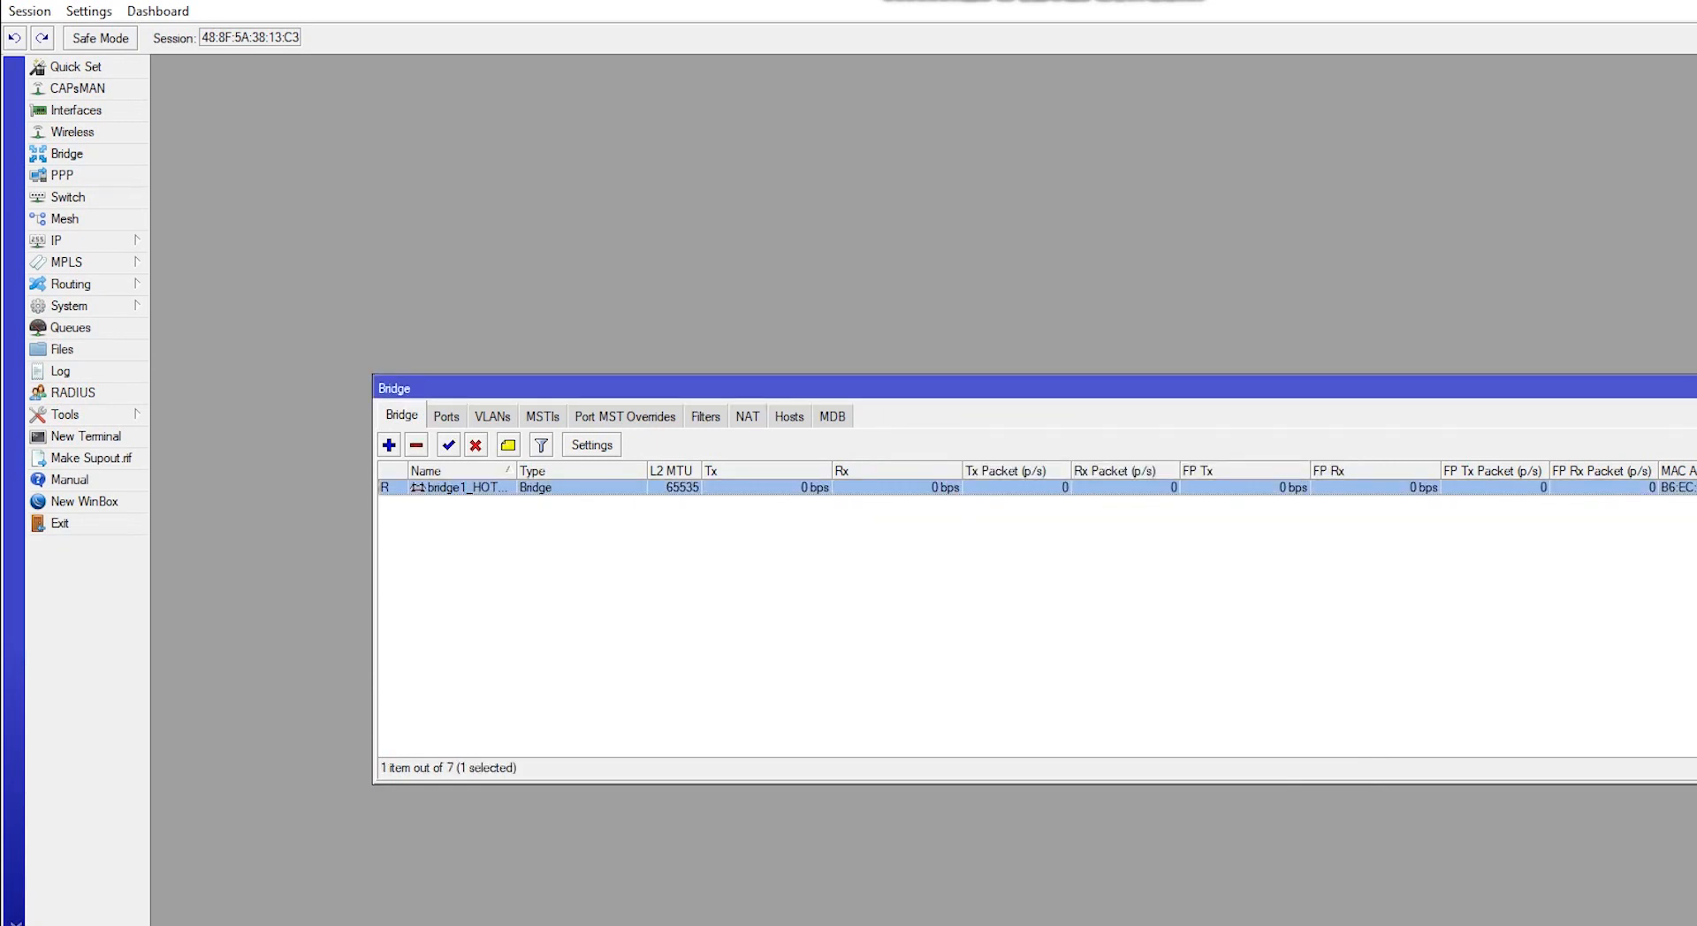
left_click_drag(516, 471, 624, 471)
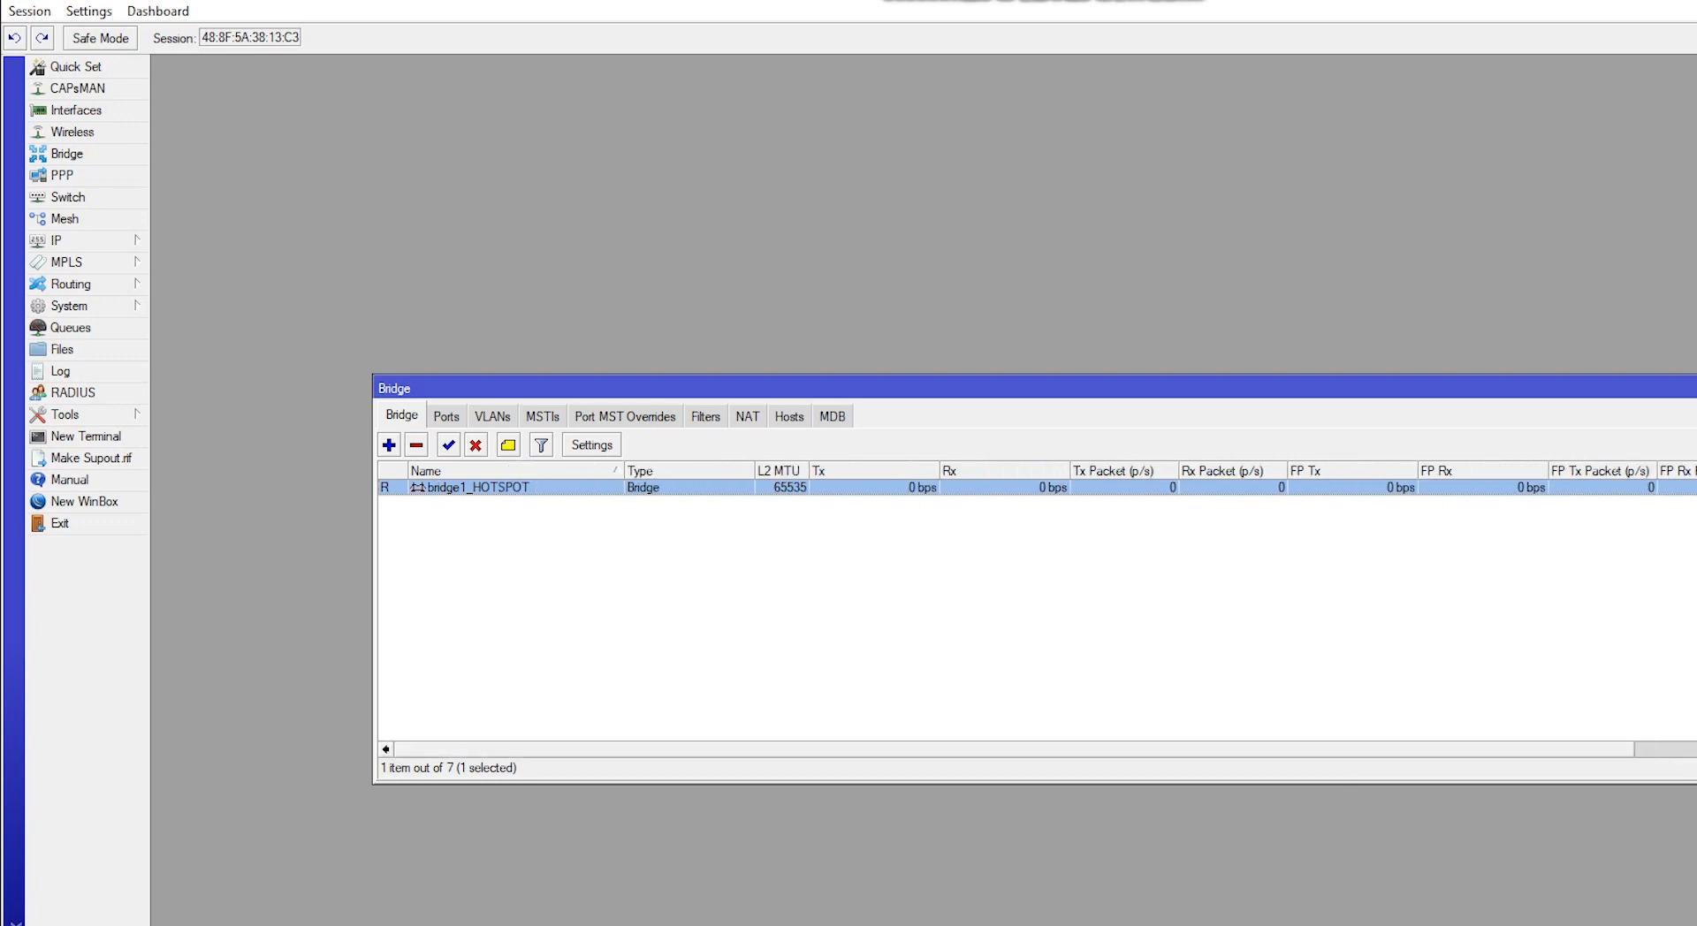
Step: Add the ether3_HOTSPOT interface as a port of bridge1_HOTSPOT
left_click(446, 416)
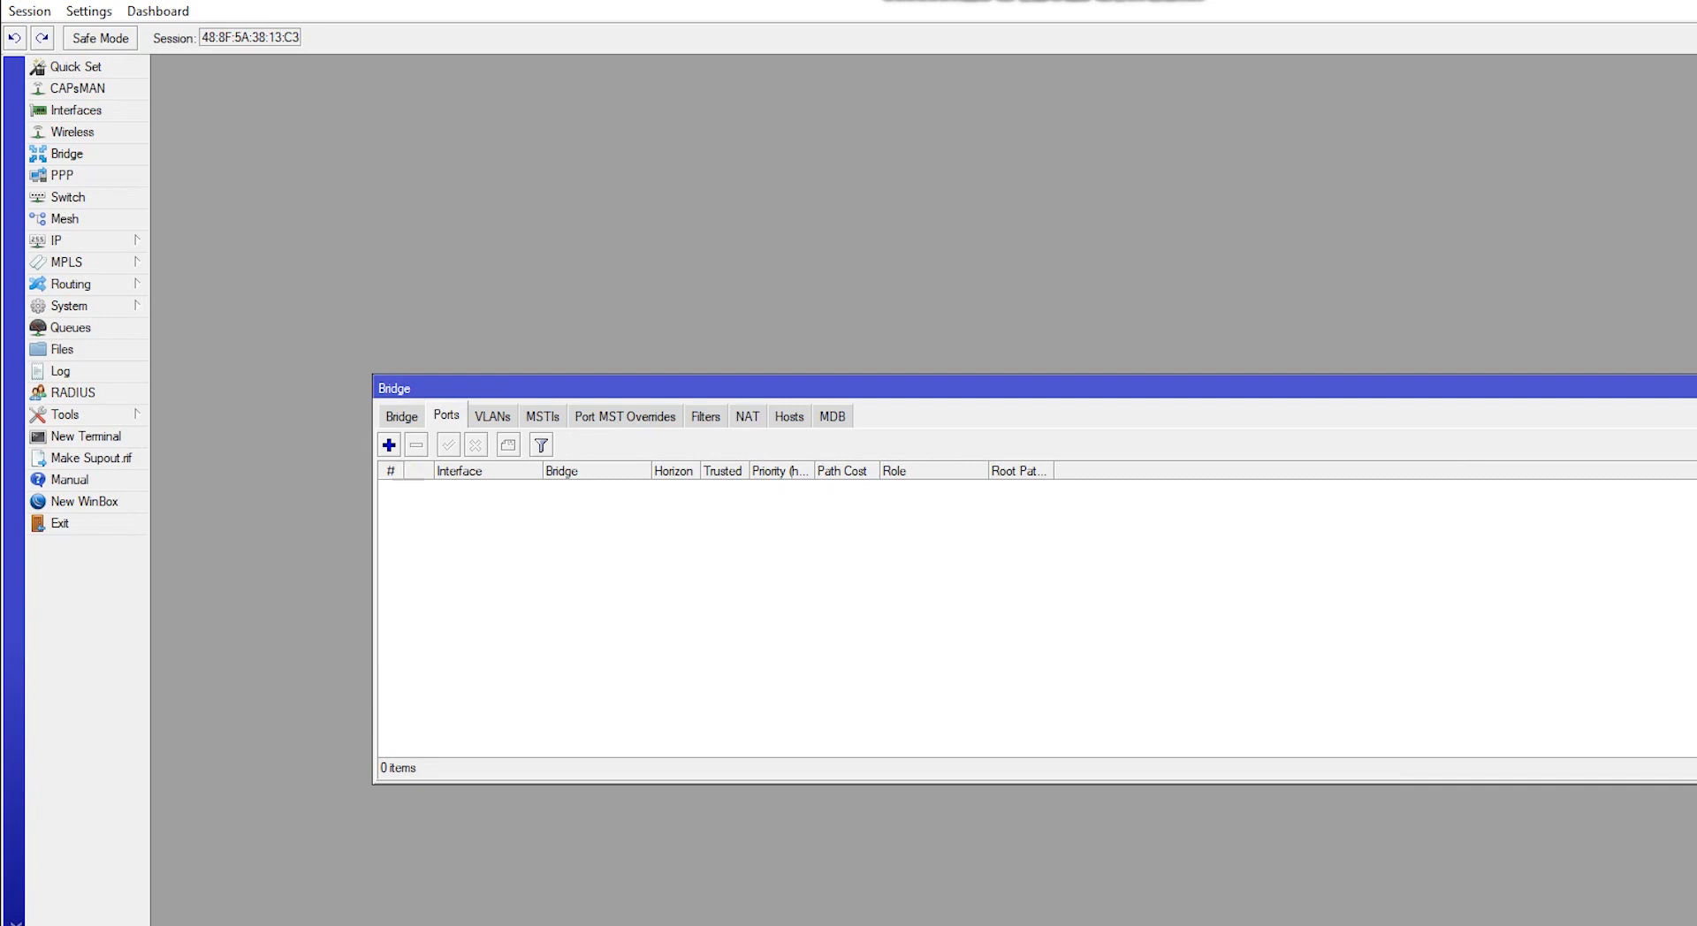
left_click(389, 444)
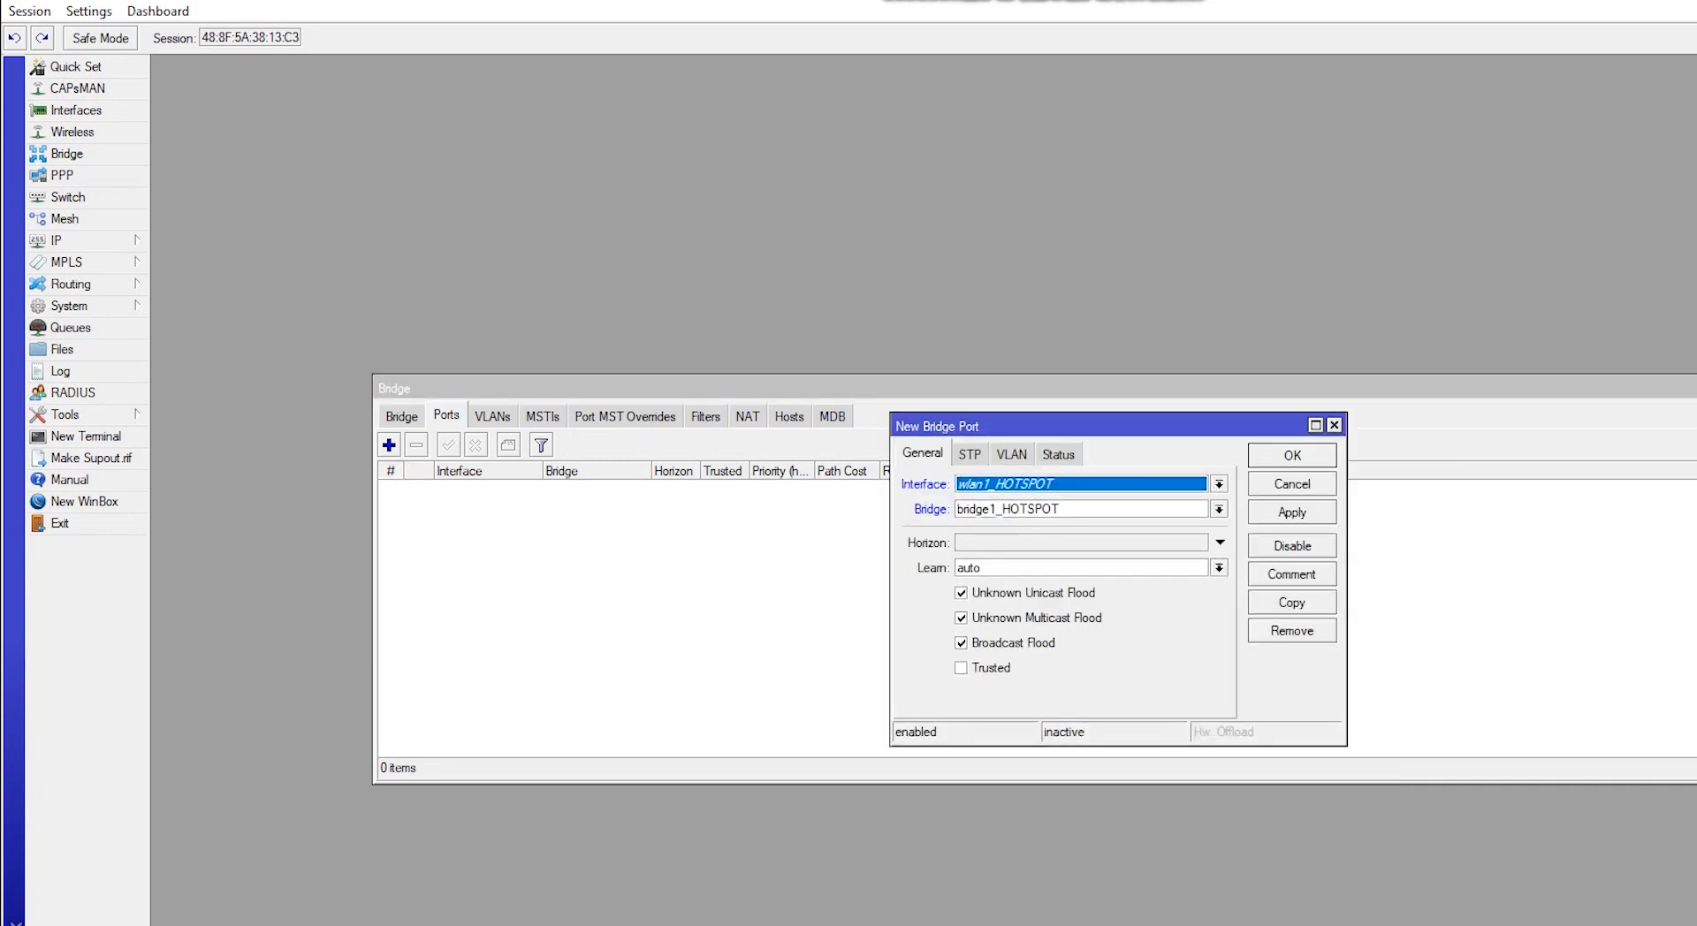
left_click(1219, 484)
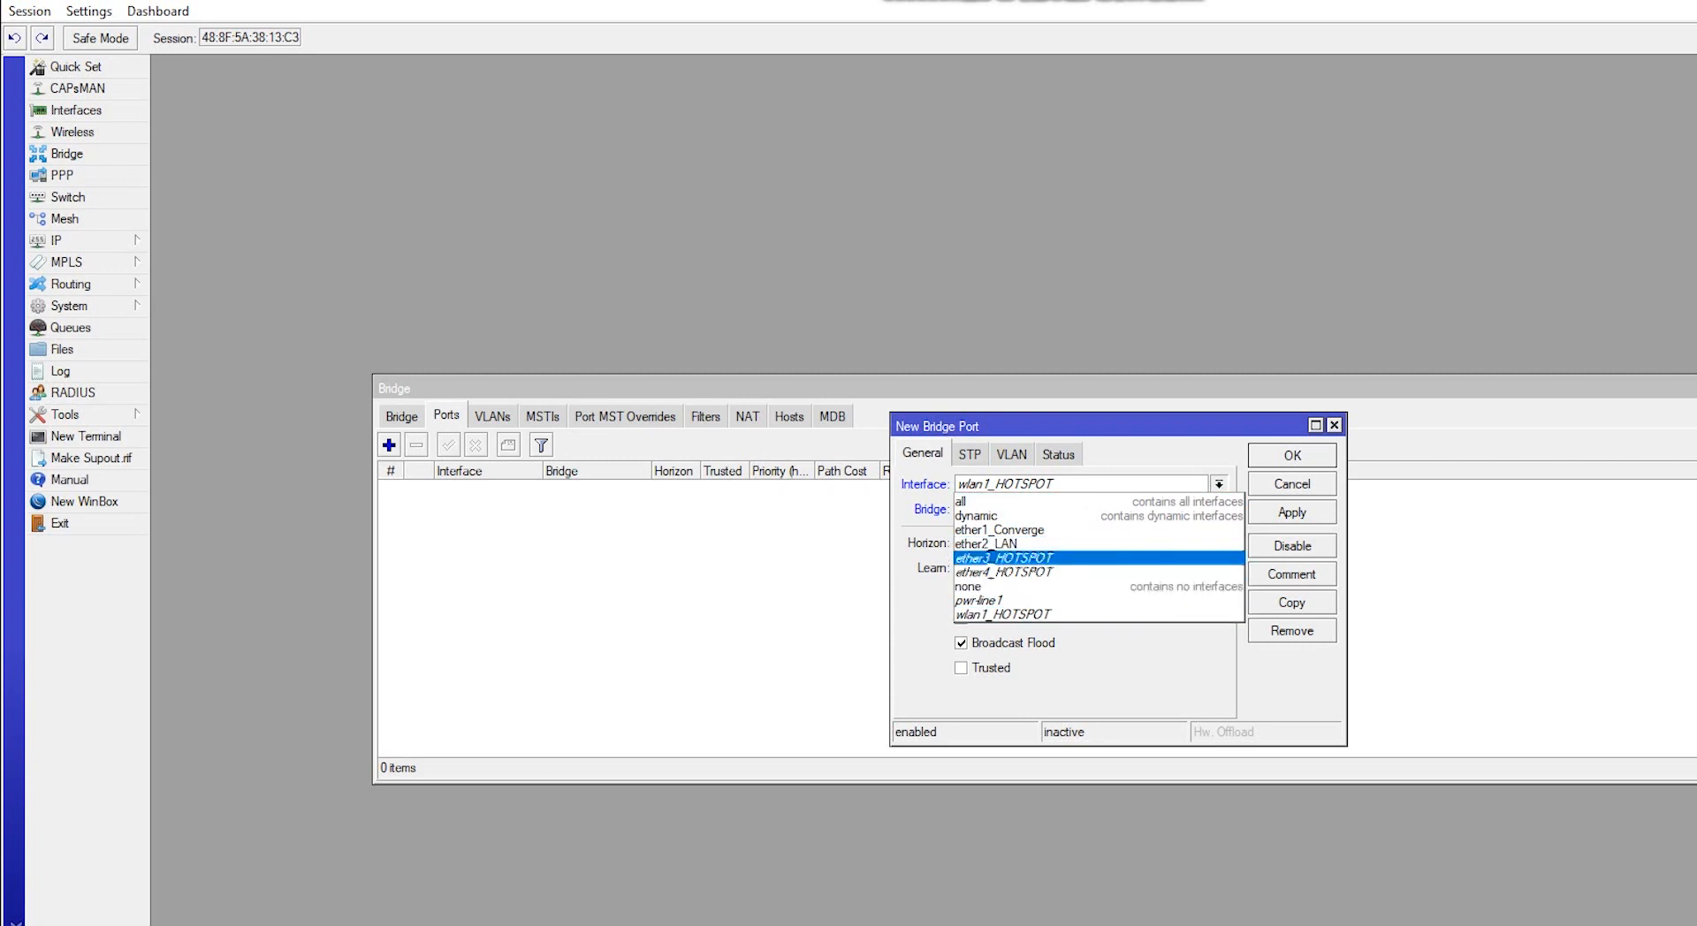
left_click(1061, 559)
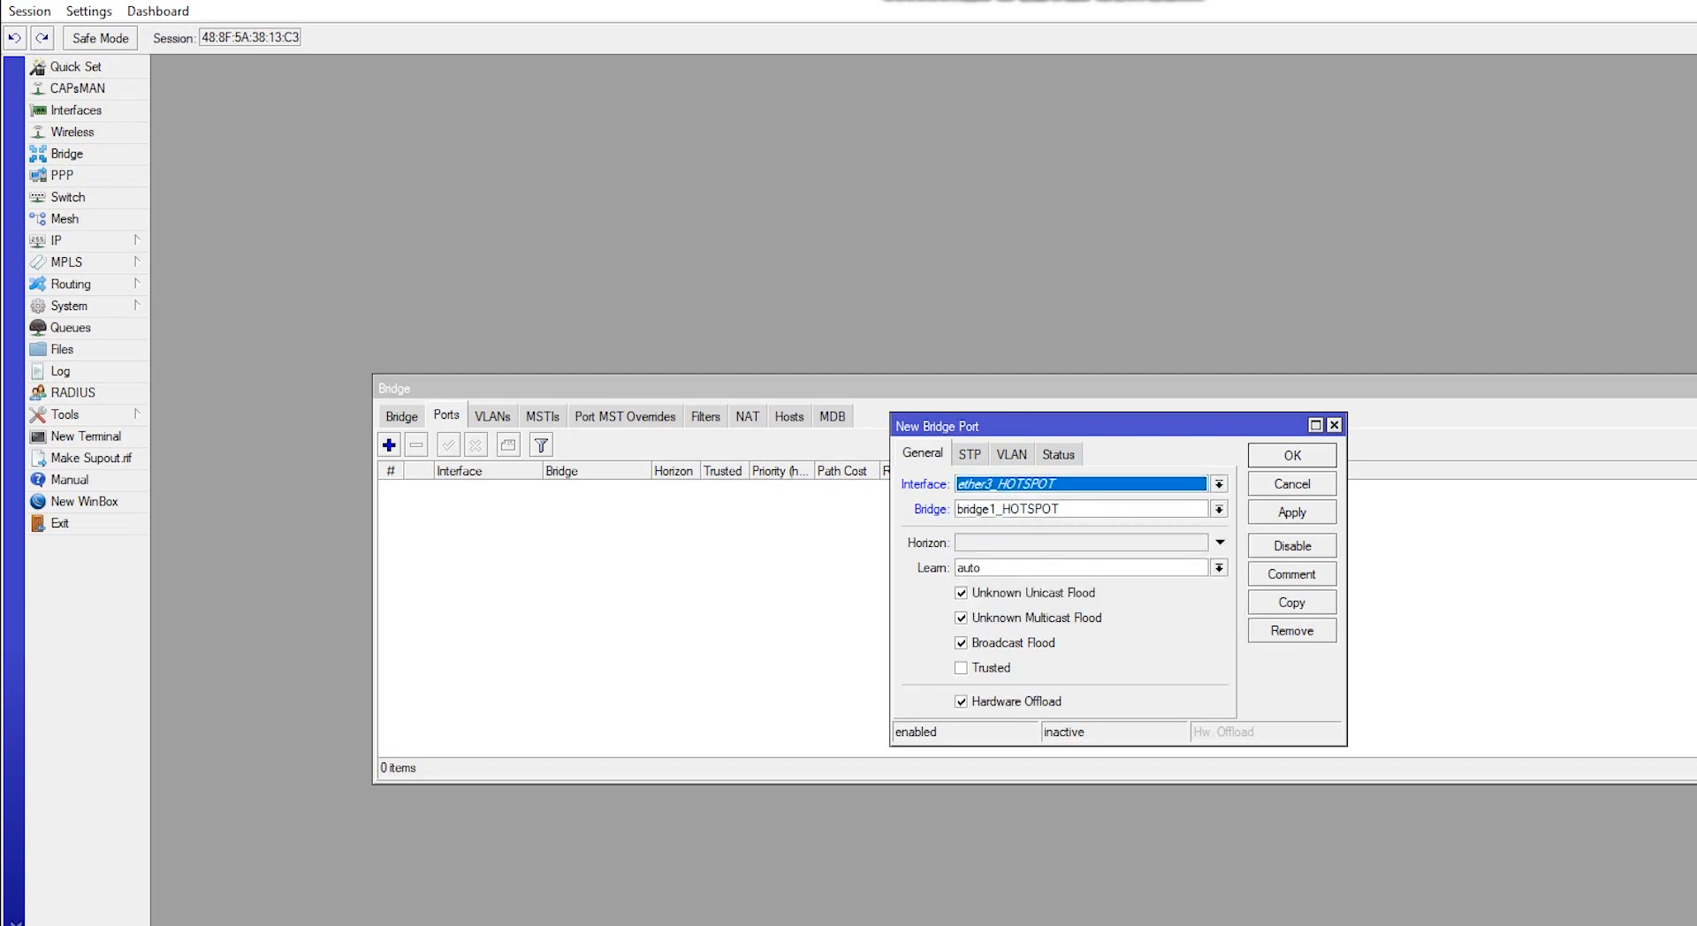
left_click(1292, 512)
left_click(1292, 456)
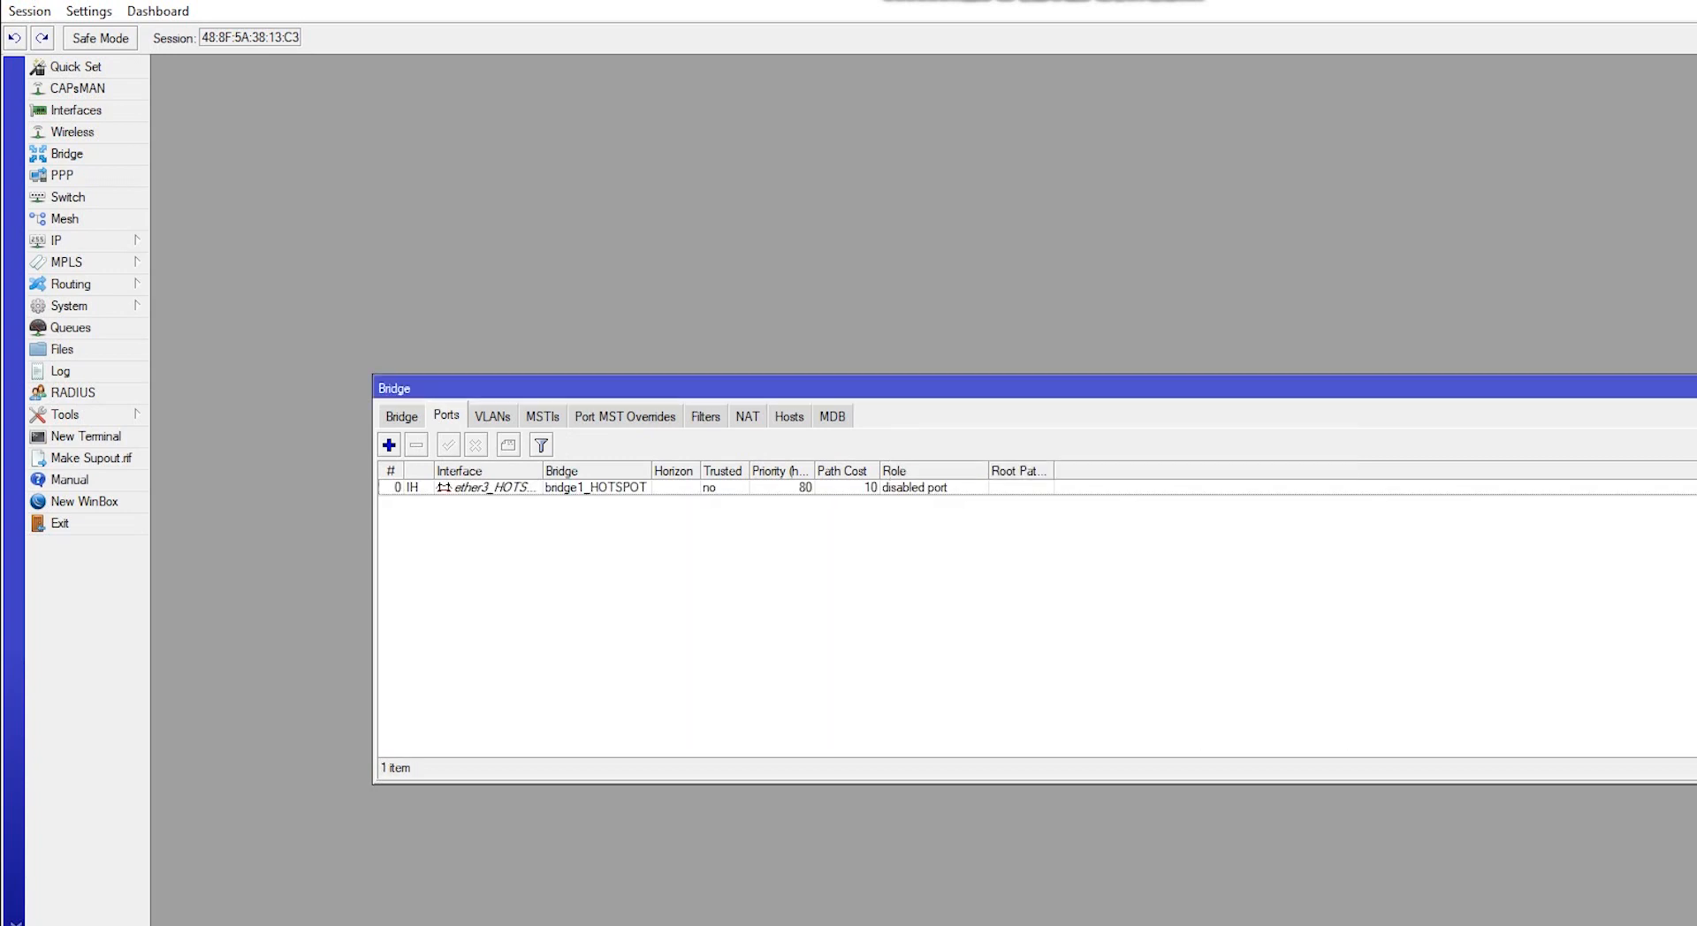
Step: Add the ether4_HOTSPOT interface as a port of bridge1_HOTSPOT
left_click(389, 445)
left_click(1220, 484)
left_click(1061, 571)
left_click(1293, 513)
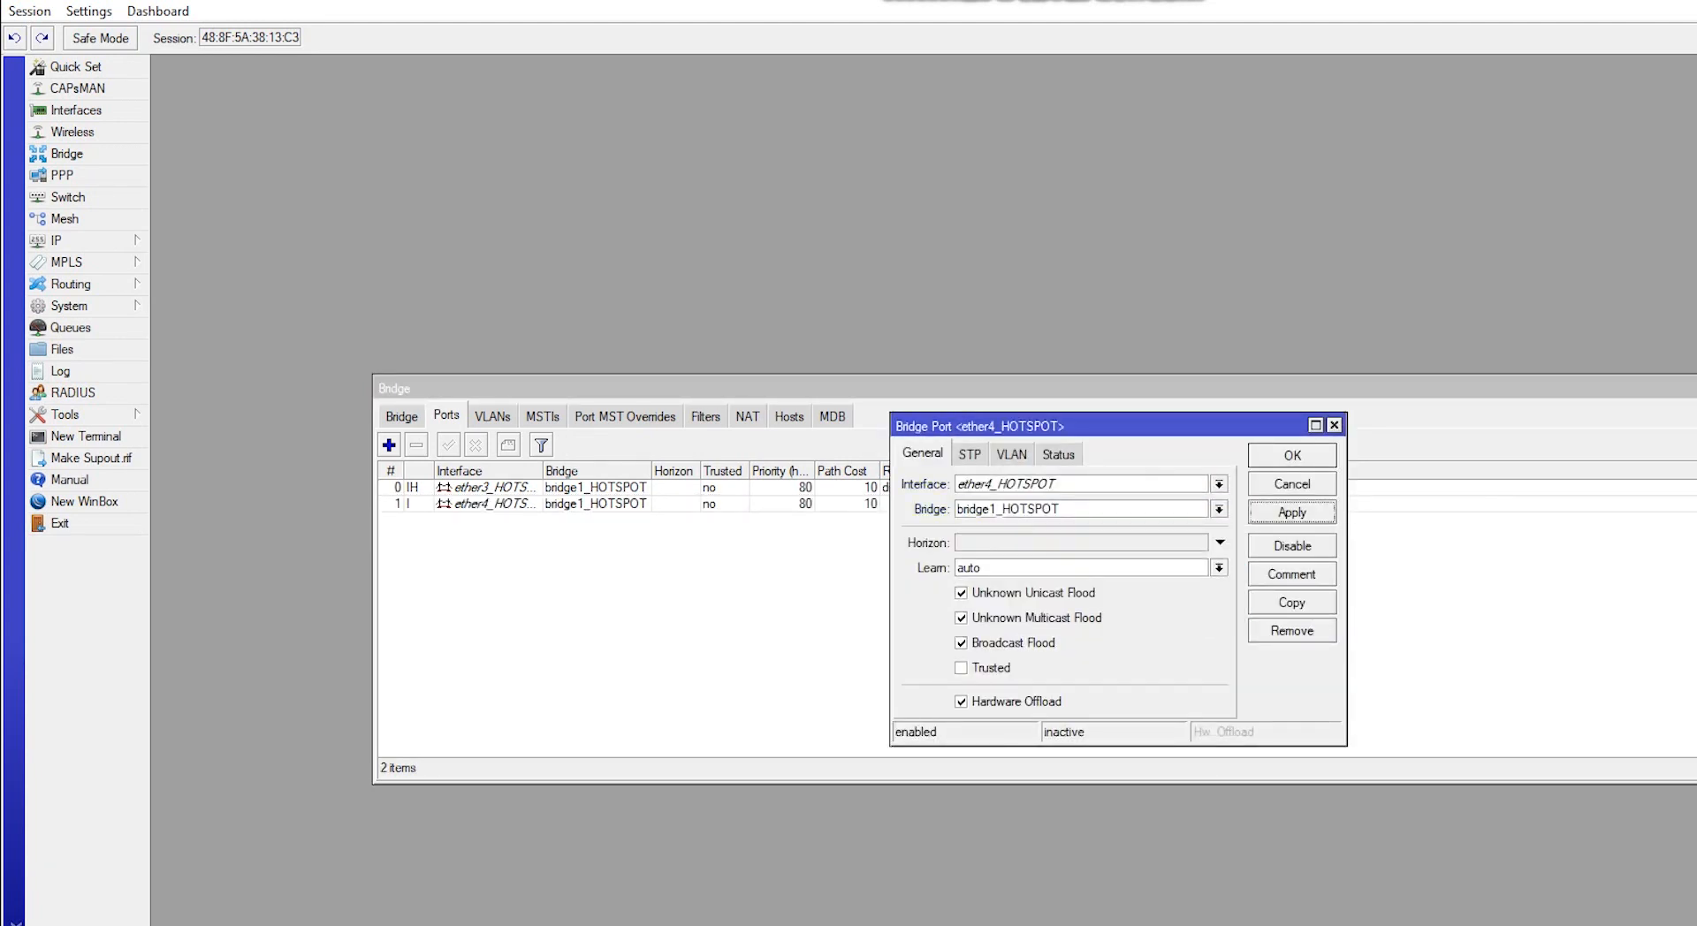
left_click(1292, 456)
Step: Add the wlan1_HOTSPOT wireless interface as a port of bridge1_HOTSPOT
left_click(389, 445)
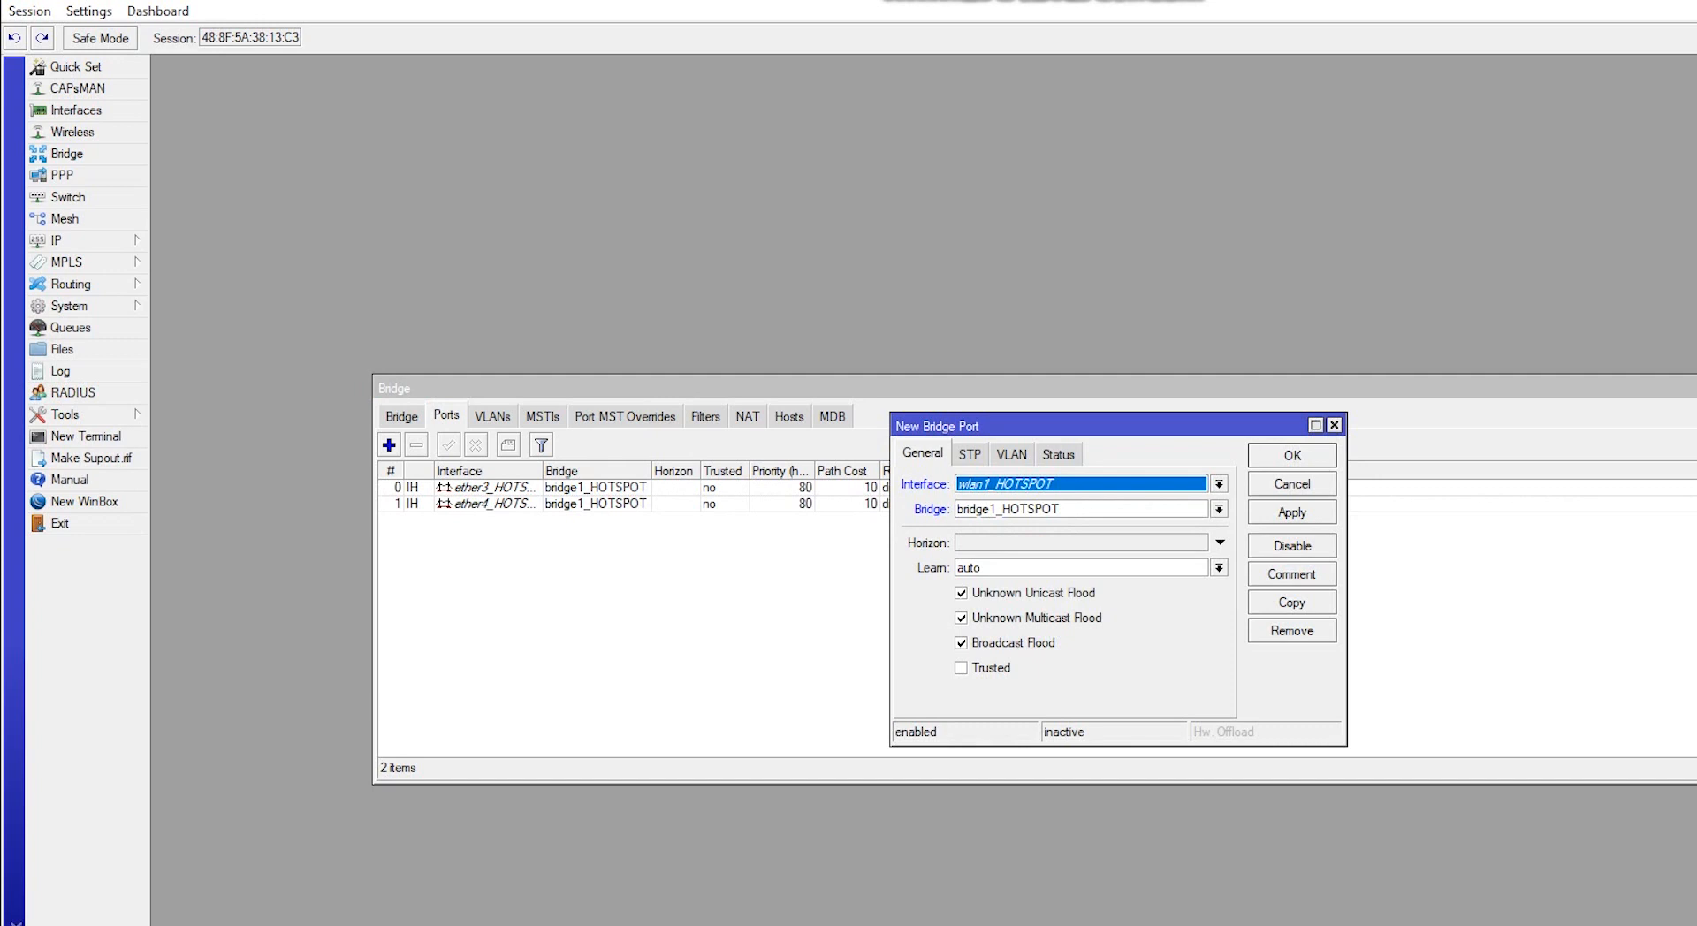
left_click(1220, 484)
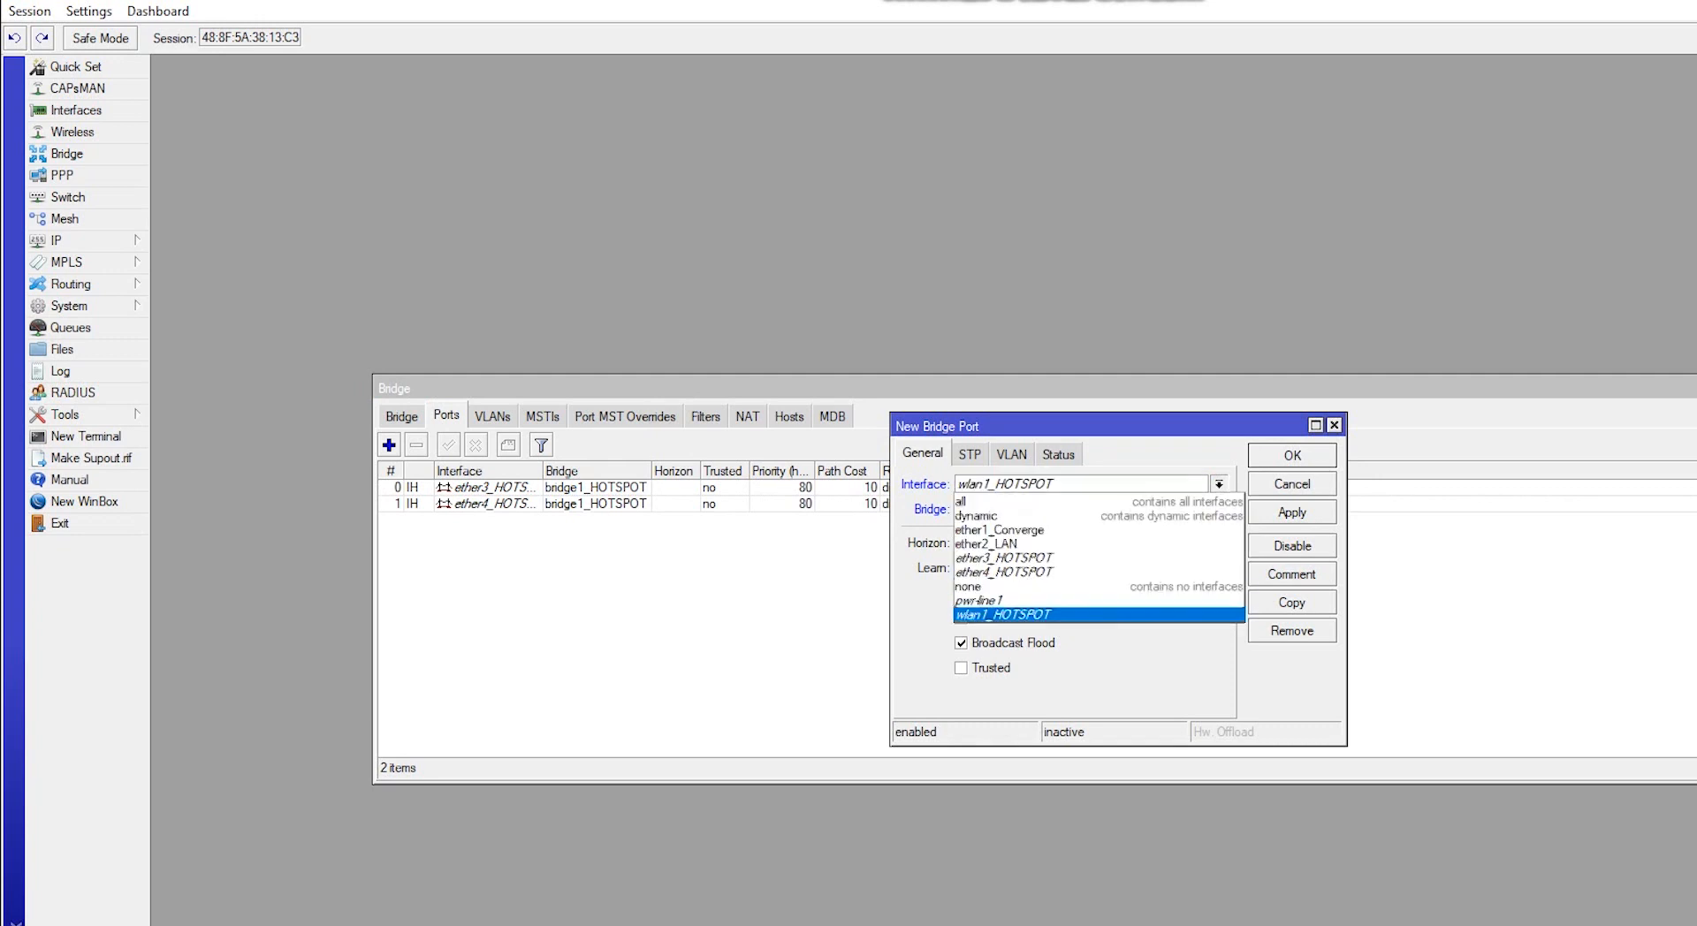
left_click(1060, 615)
left_click(1292, 512)
left_click(1292, 456)
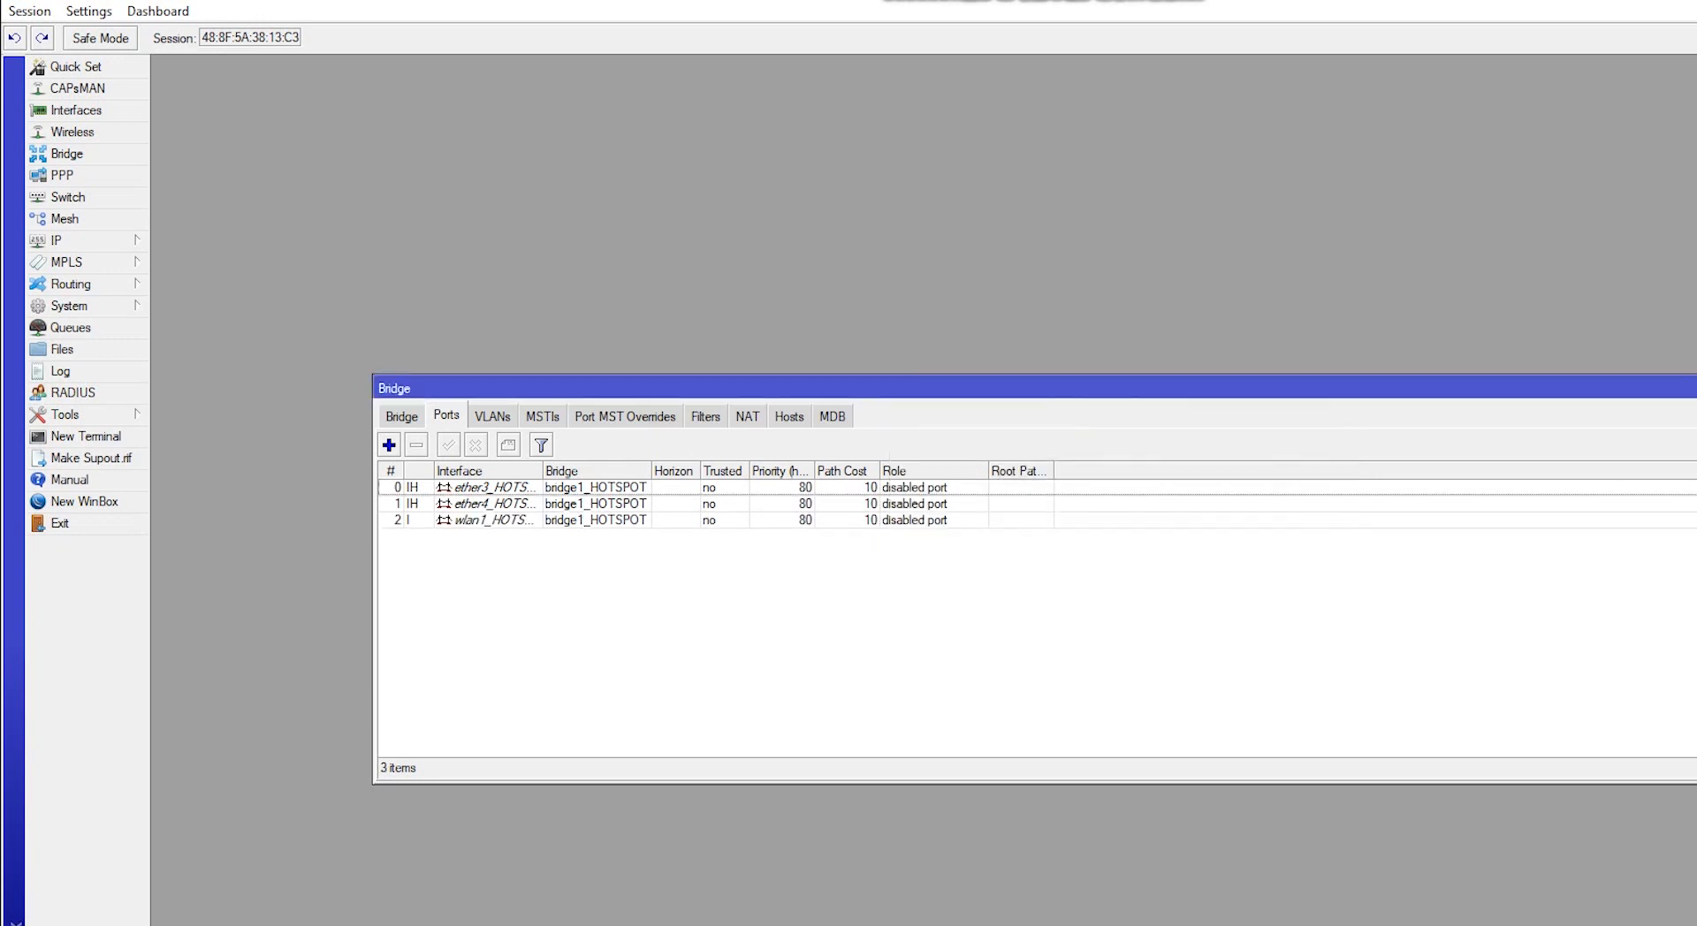
Step: Widen the Interface and Bridge columns of the bridge port list to fit the full names and check the three ports
left_click_drag(542, 471, 582, 471)
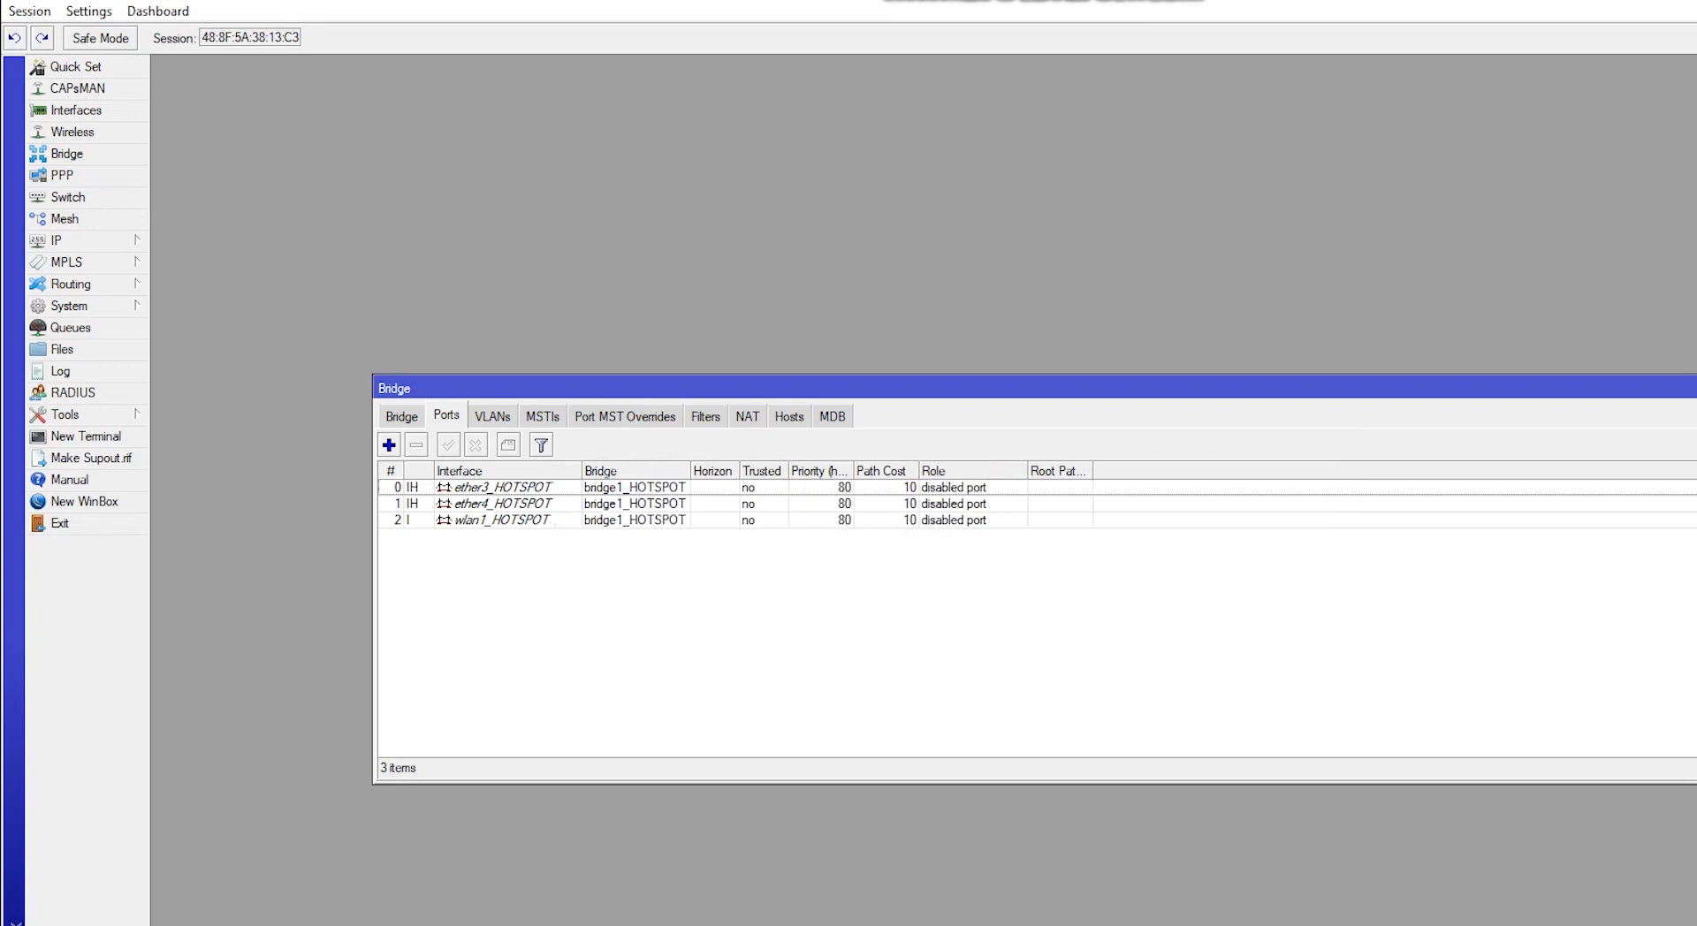
left_click_drag(690, 471, 714, 471)
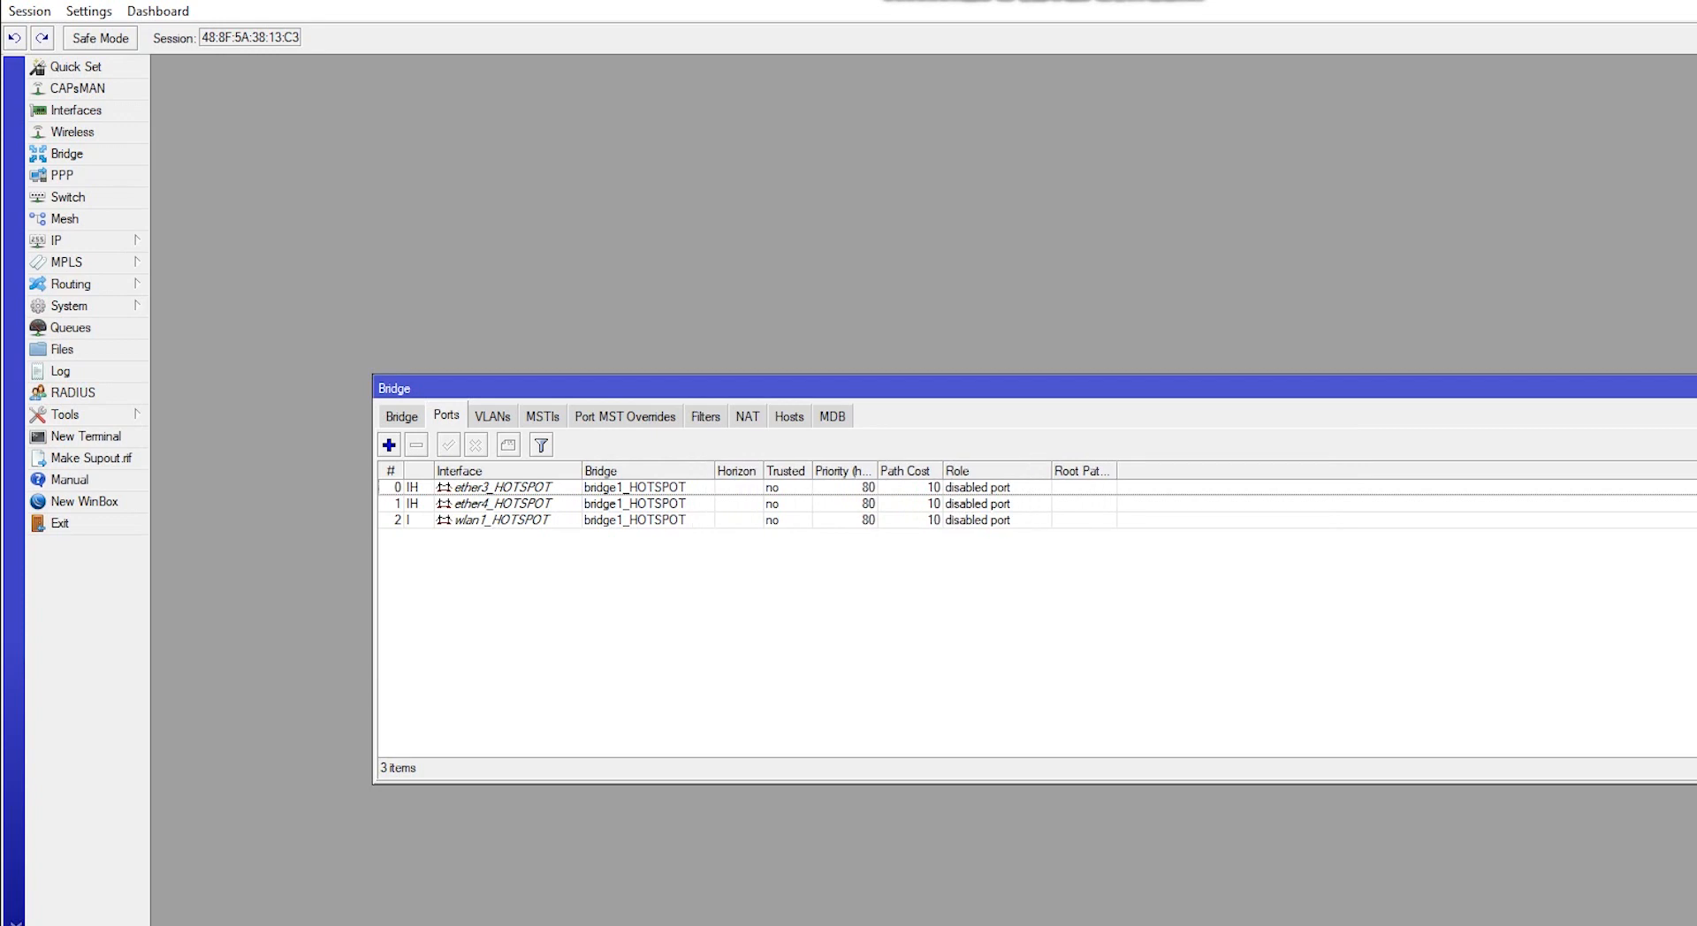
left_click(502, 503)
left_click(502, 520)
left_click(502, 487)
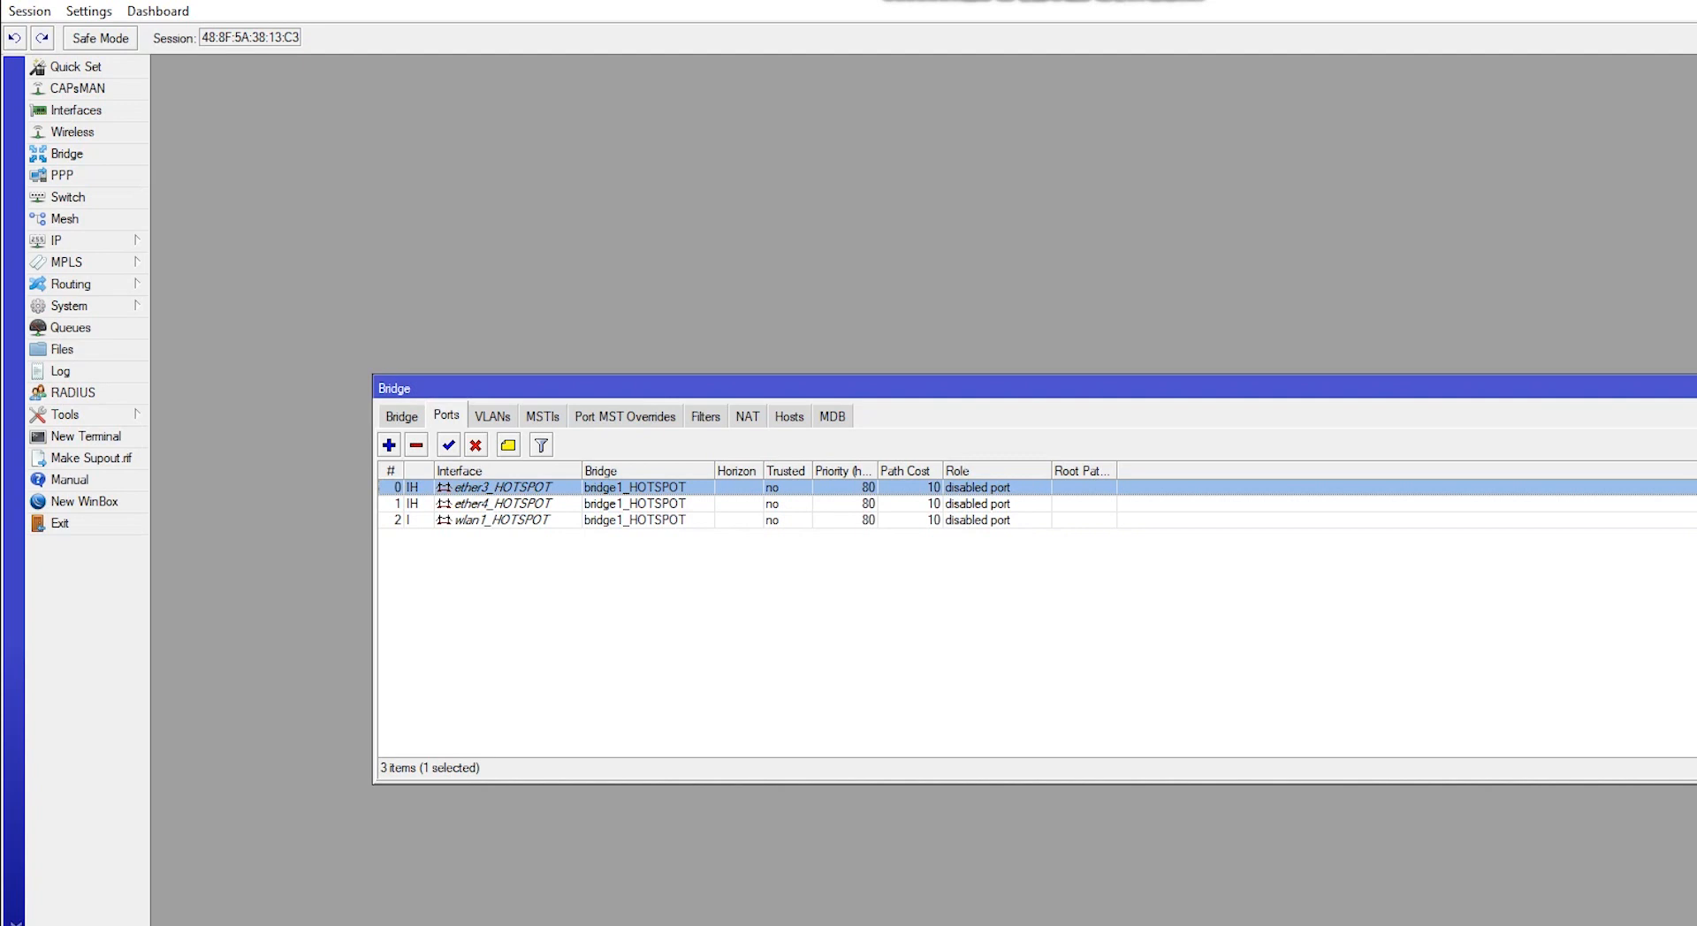
Step: Highlight checklist item 6 about the ISP Converge DHCP client in Notepad and close WinBox's Bridge window
key("alt+Tab")
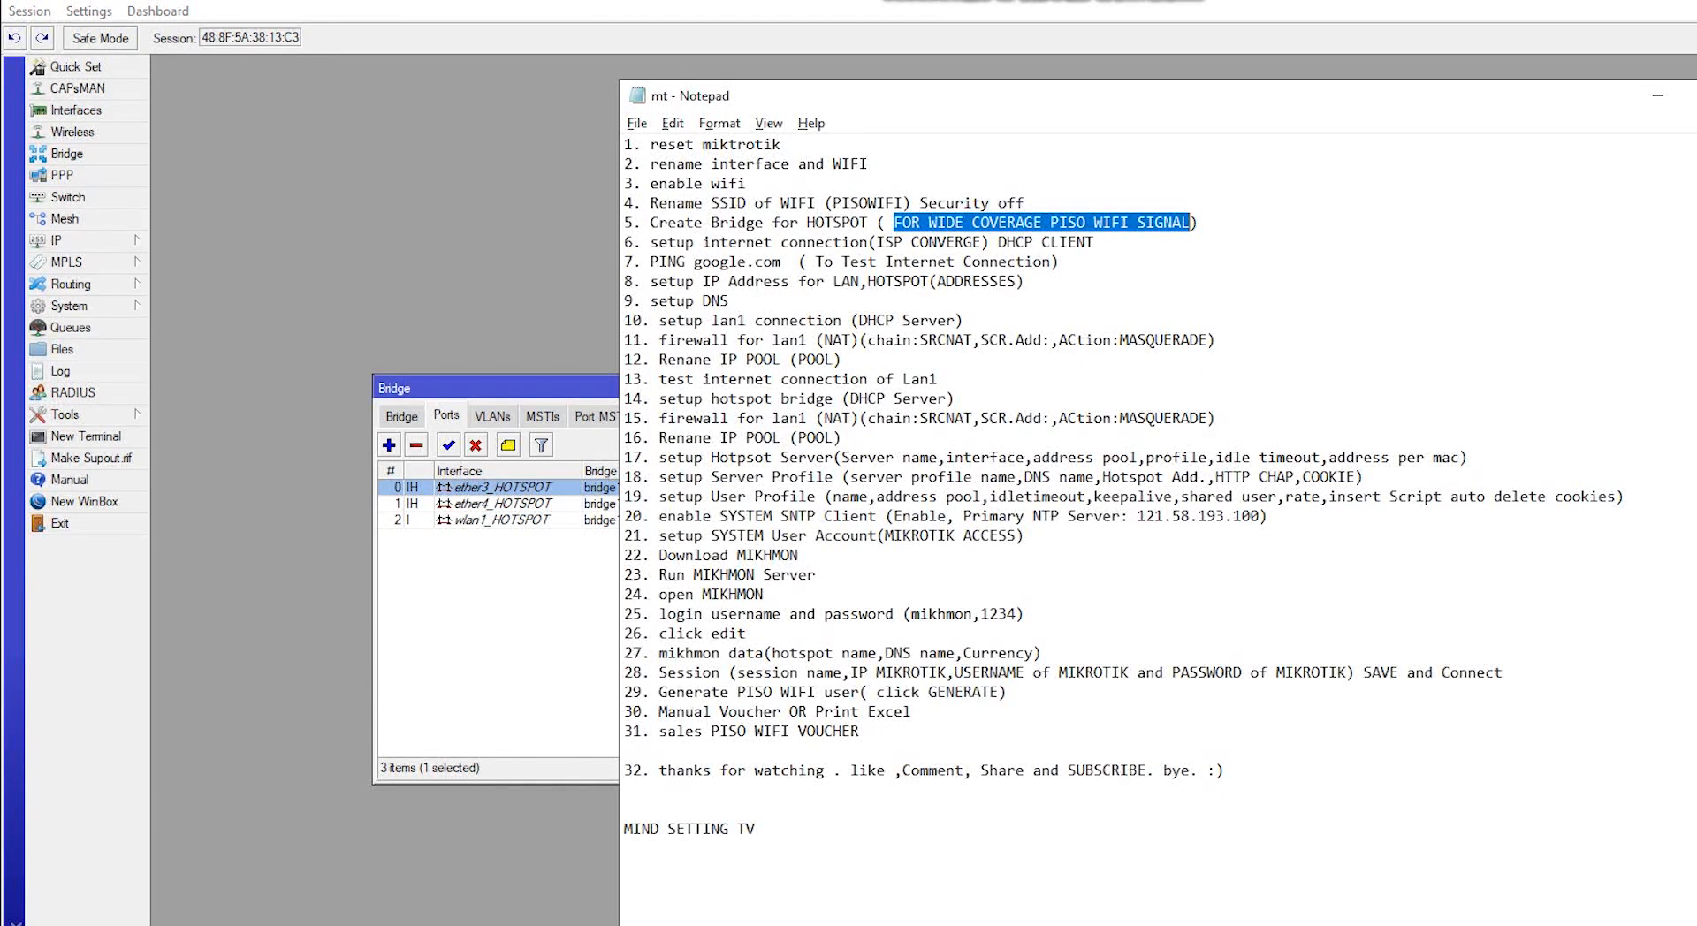
left_click_drag(651, 222, 1199, 222)
left_click_drag(651, 242, 1094, 241)
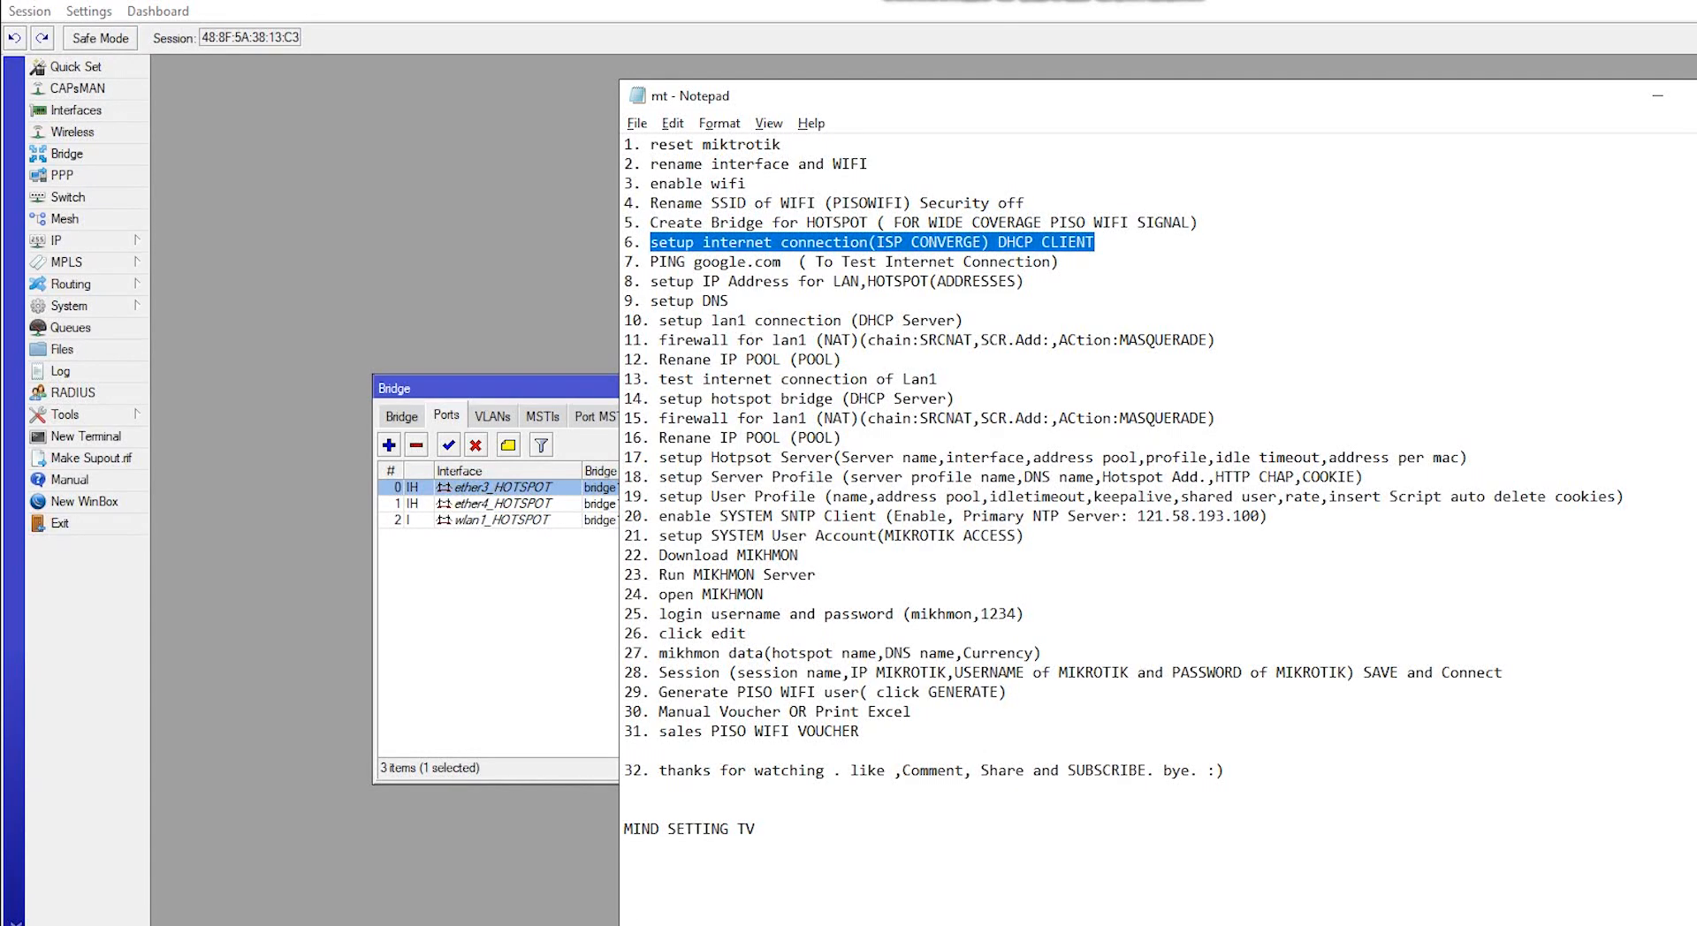
key("alt+Tab")
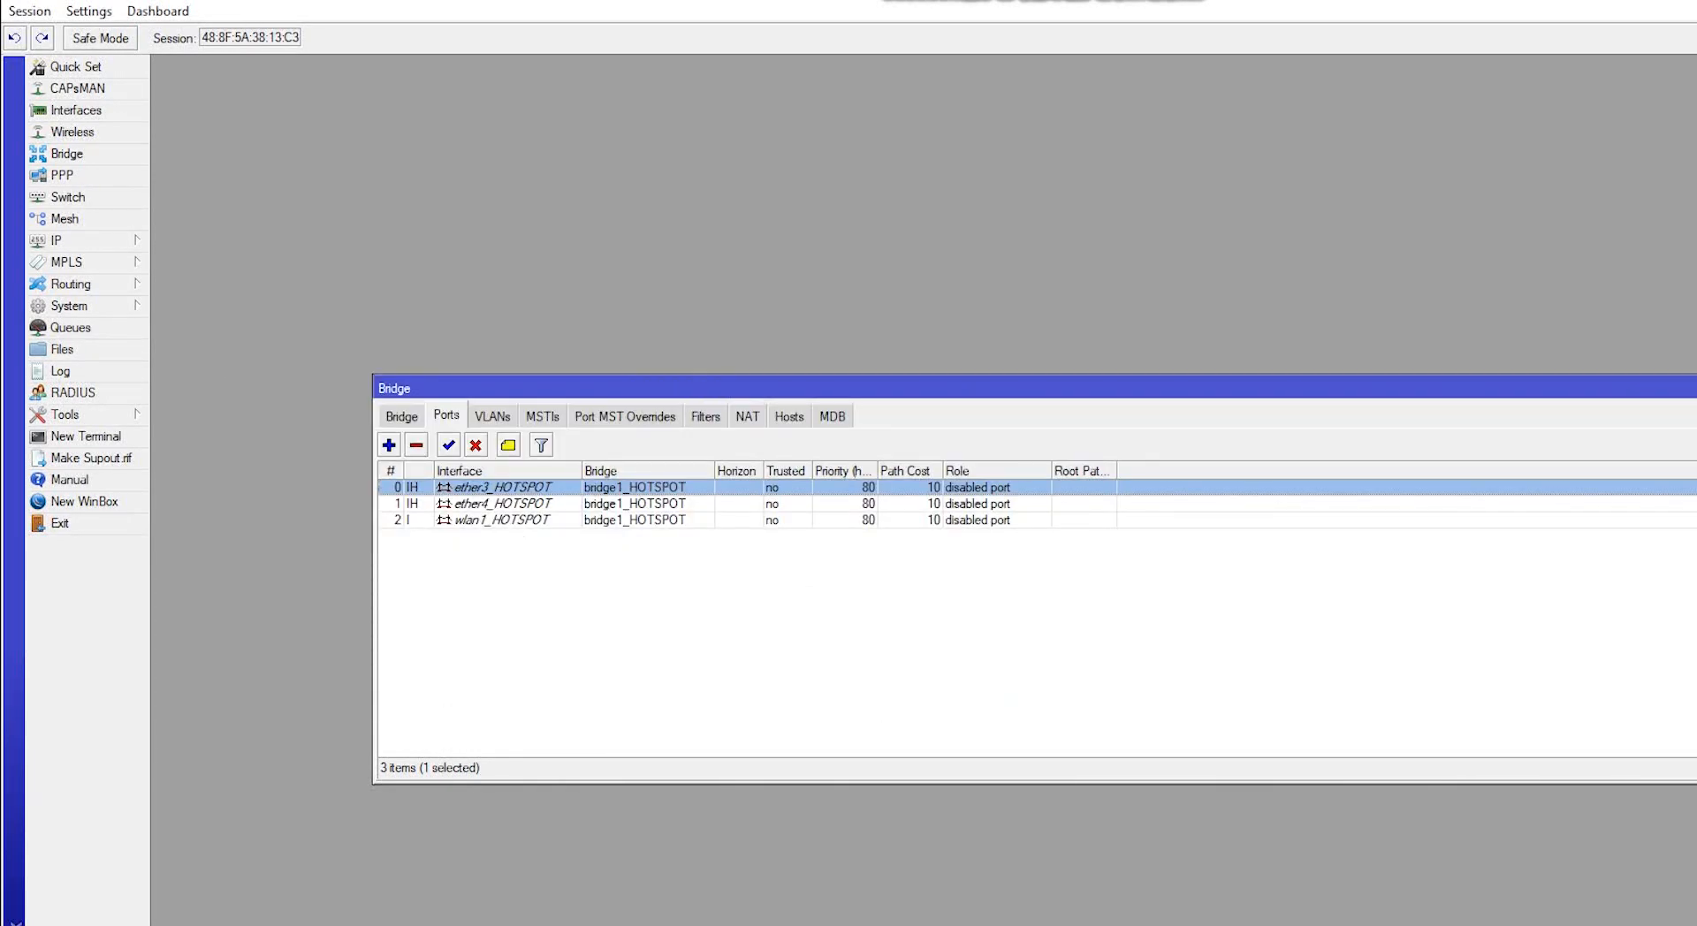
key("Escape")
key("alt+Tab")
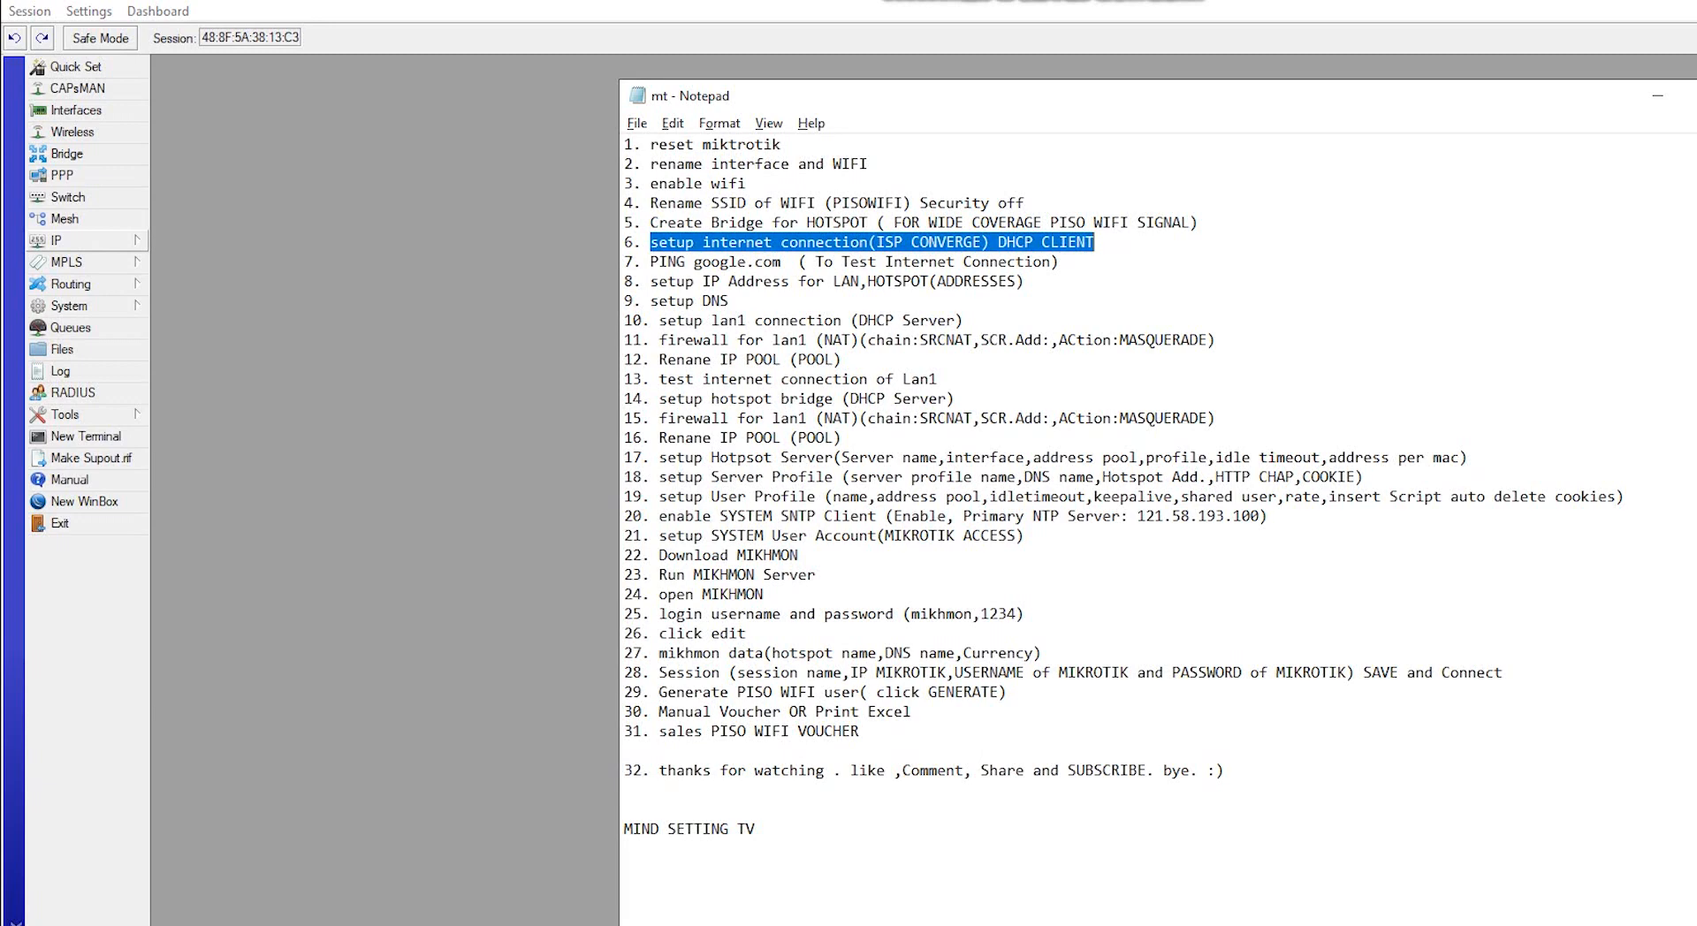
Step: Open the DHCP Client list and the interface list in WinBox, arrange them one above the other, and select ether1_Converge among the interfaces
left_click(86, 241)
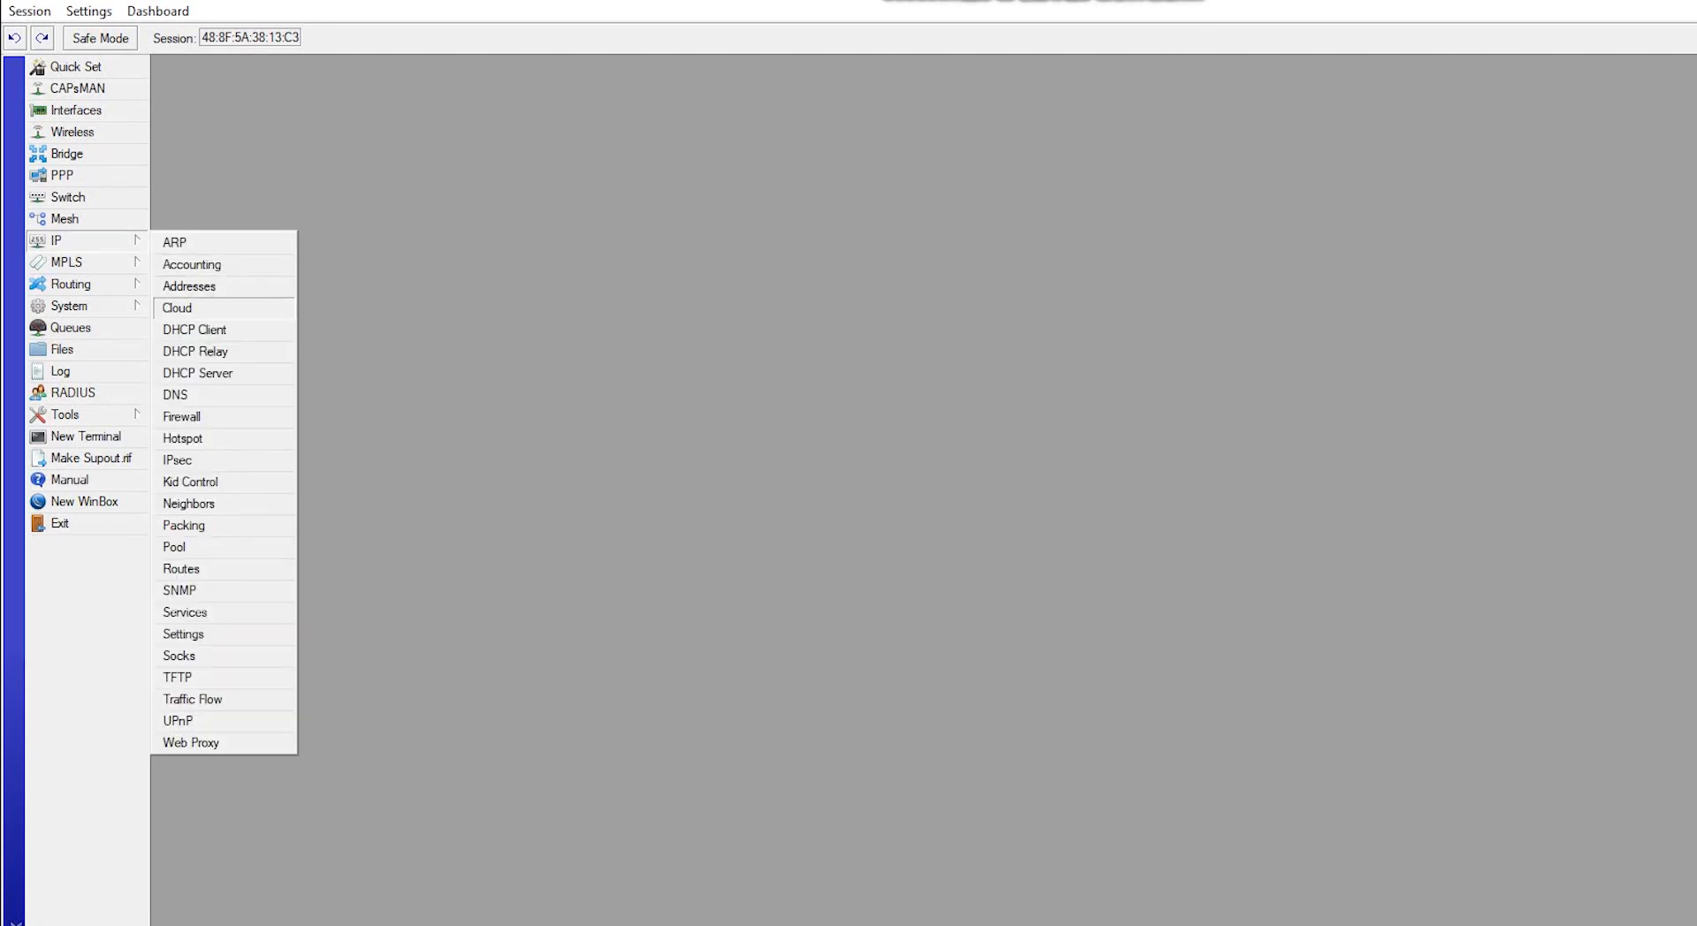
left_click(194, 330)
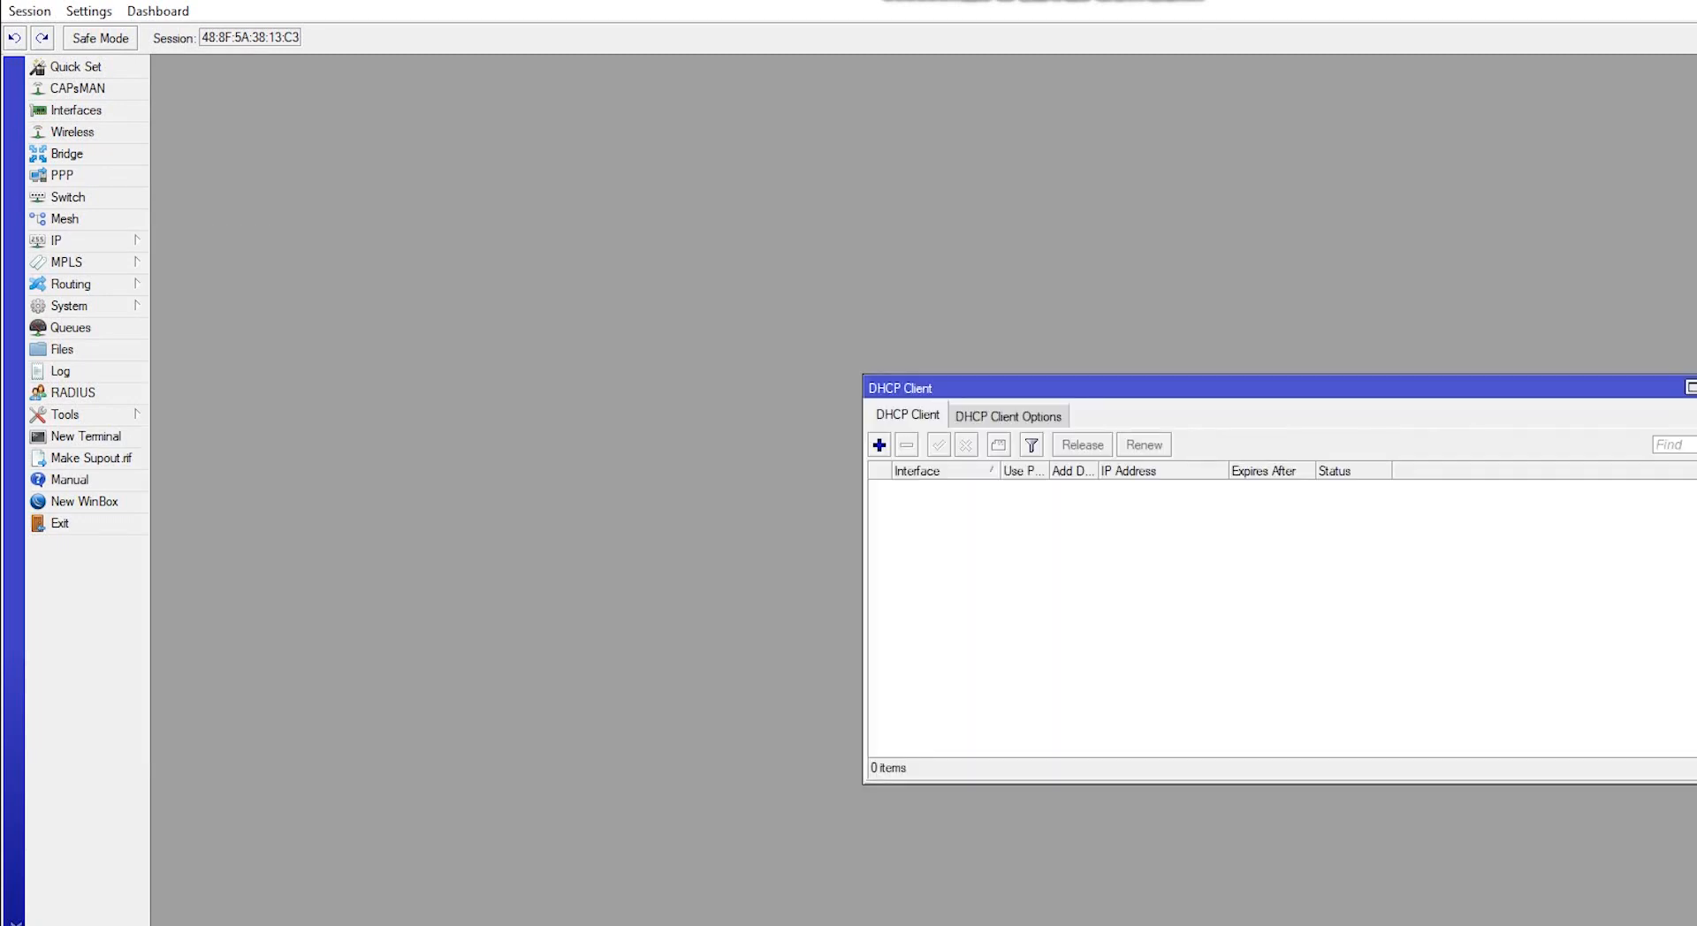
left_click_drag(1078, 388, 634, 290)
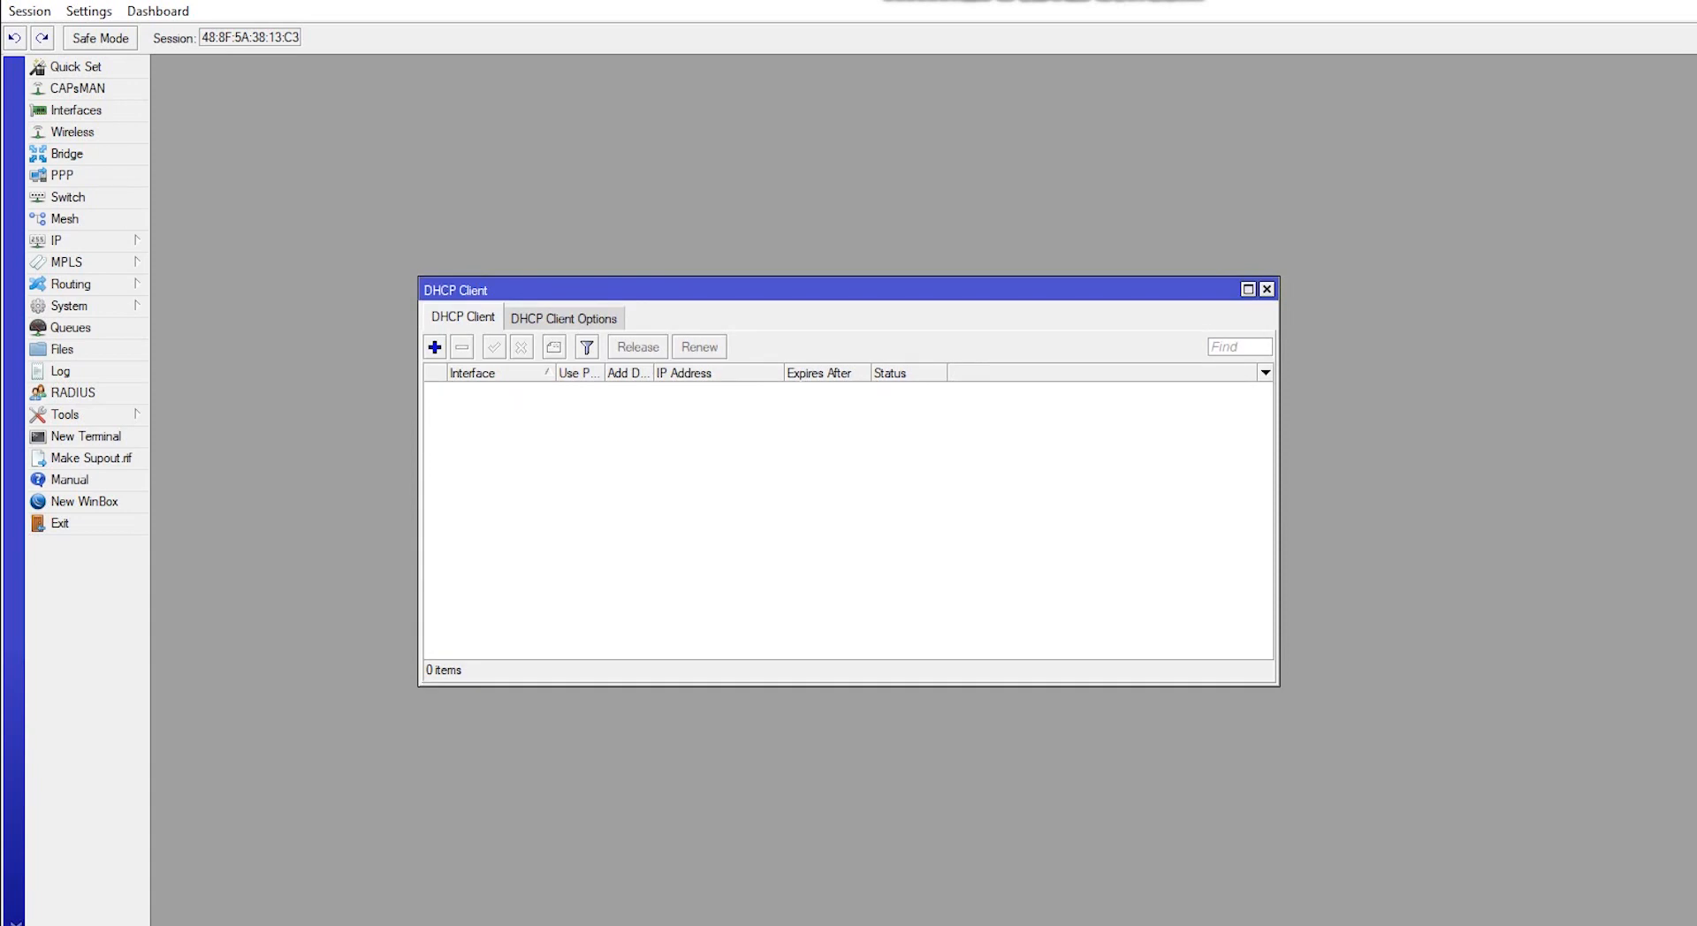
left_click(76, 109)
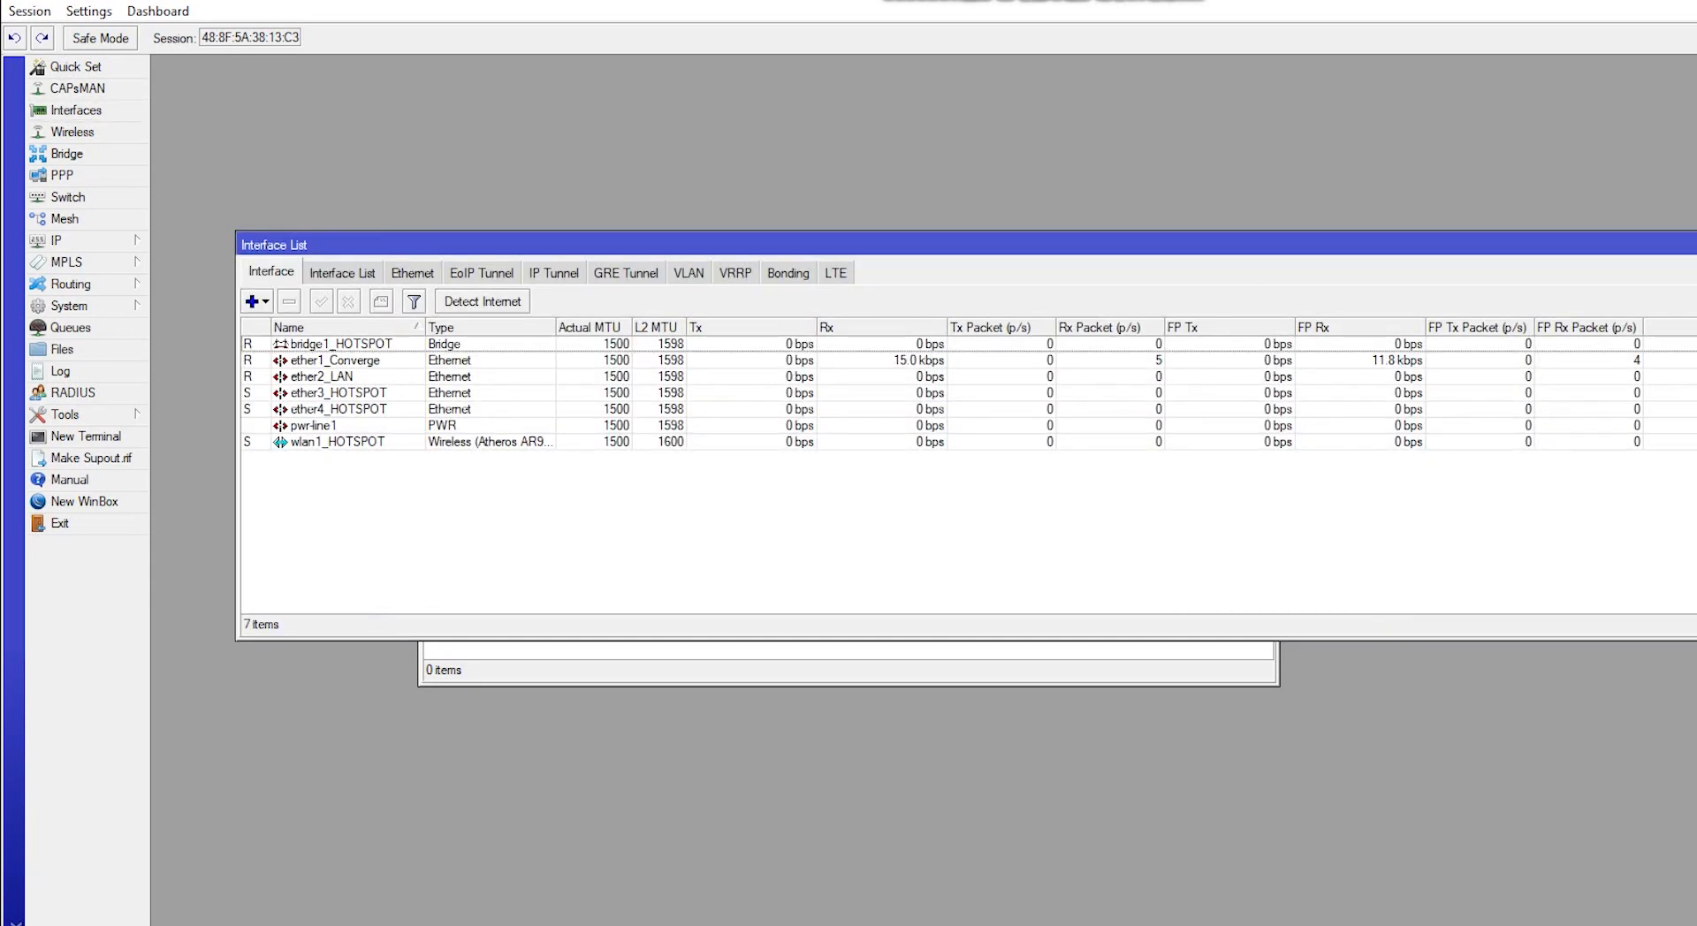
left_click_drag(618, 244, 595, 76)
left_click(654, 557)
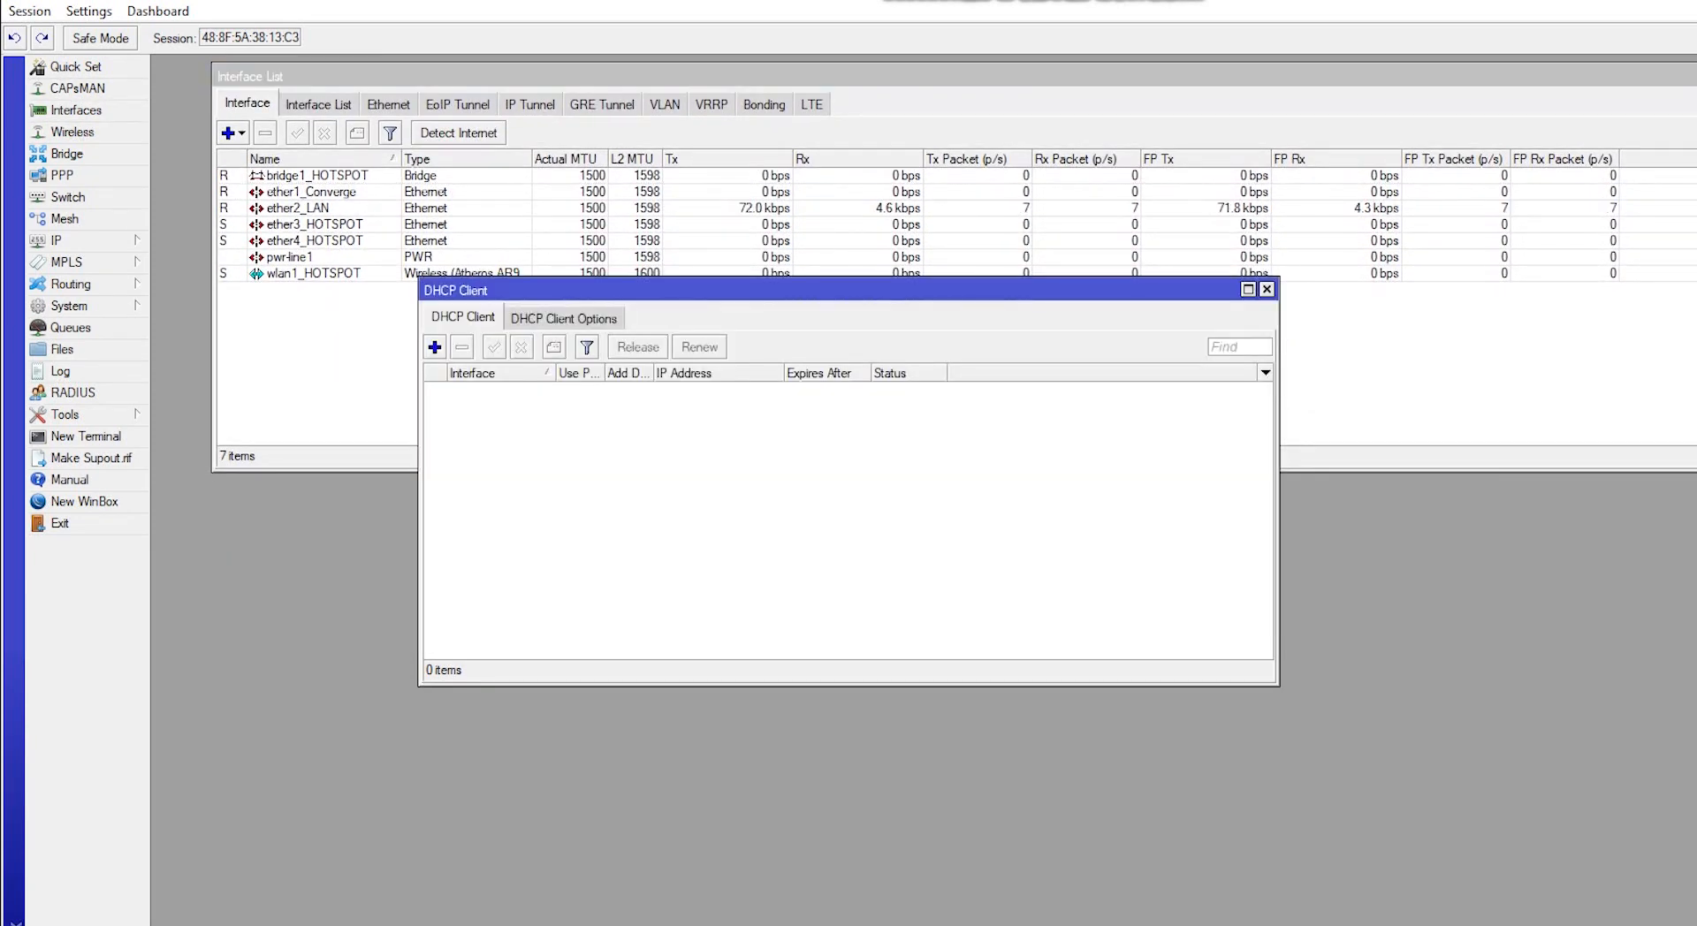
left_click_drag(672, 290, 653, 482)
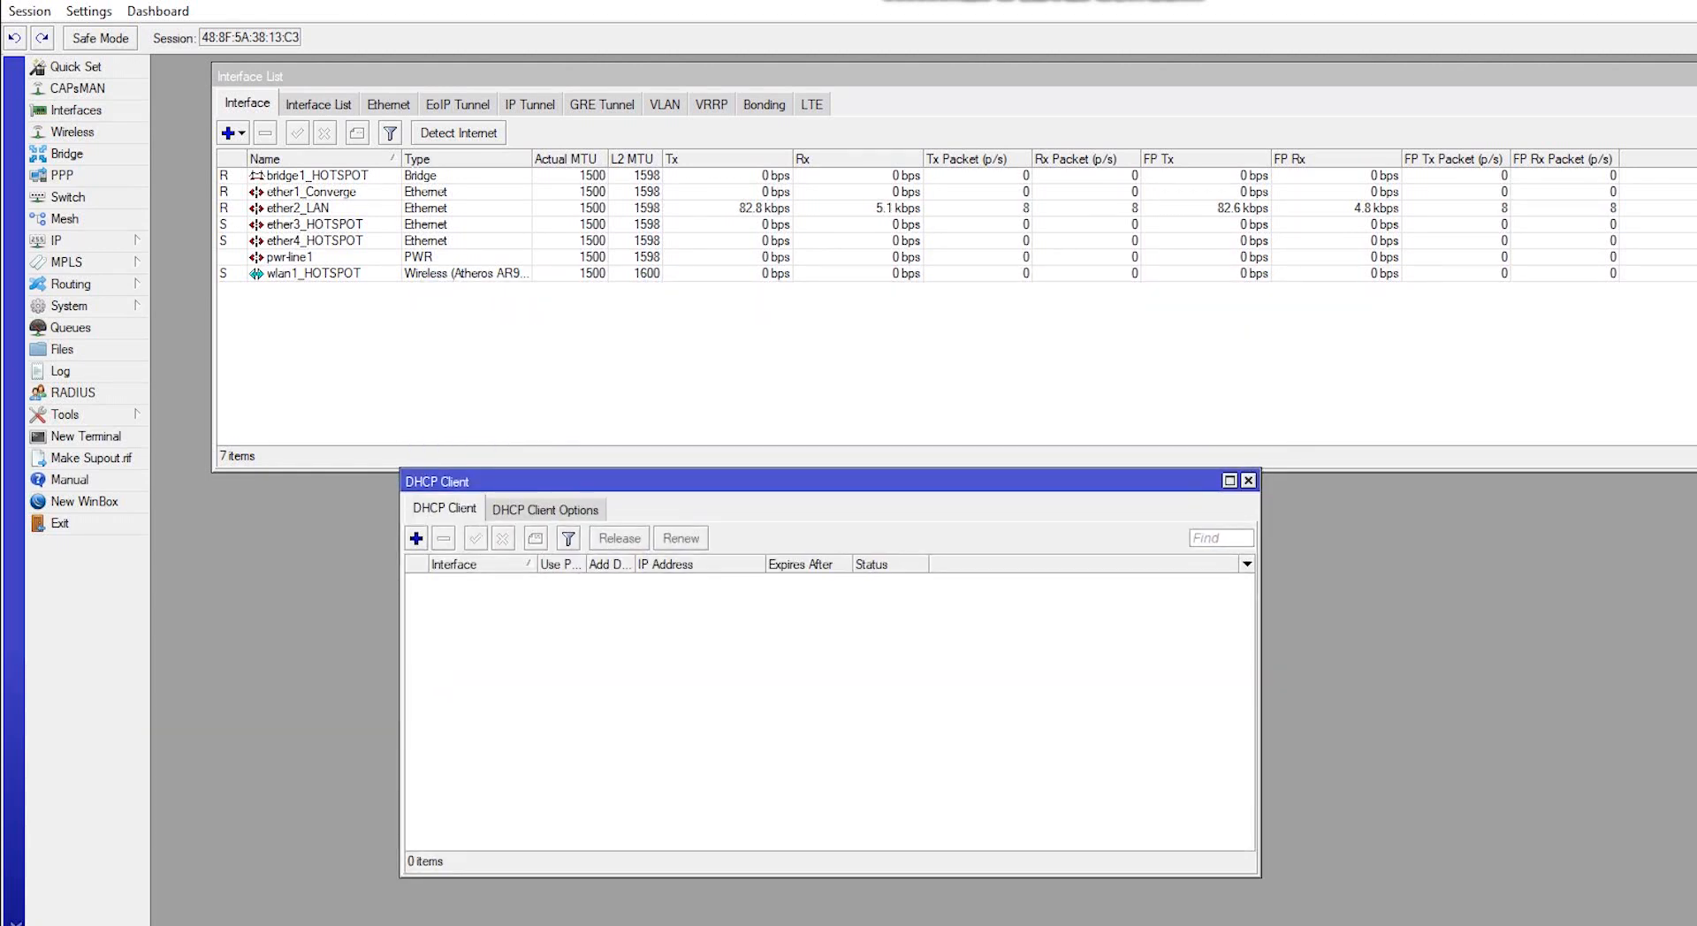
left_click(311, 192)
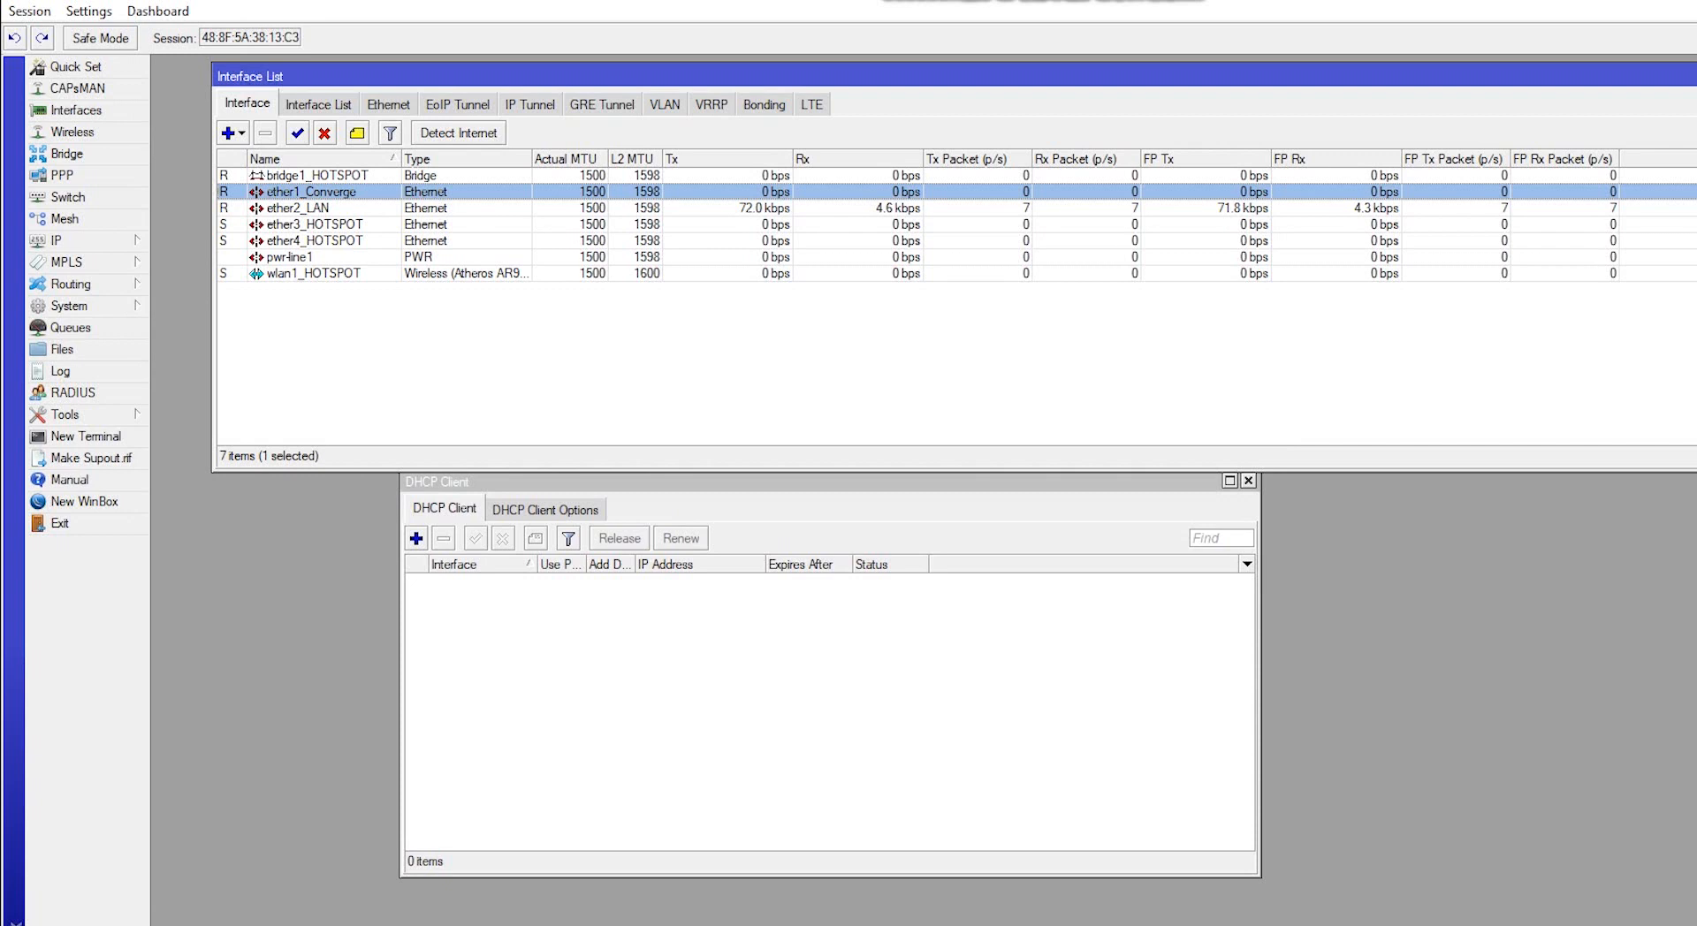
left_click(653, 482)
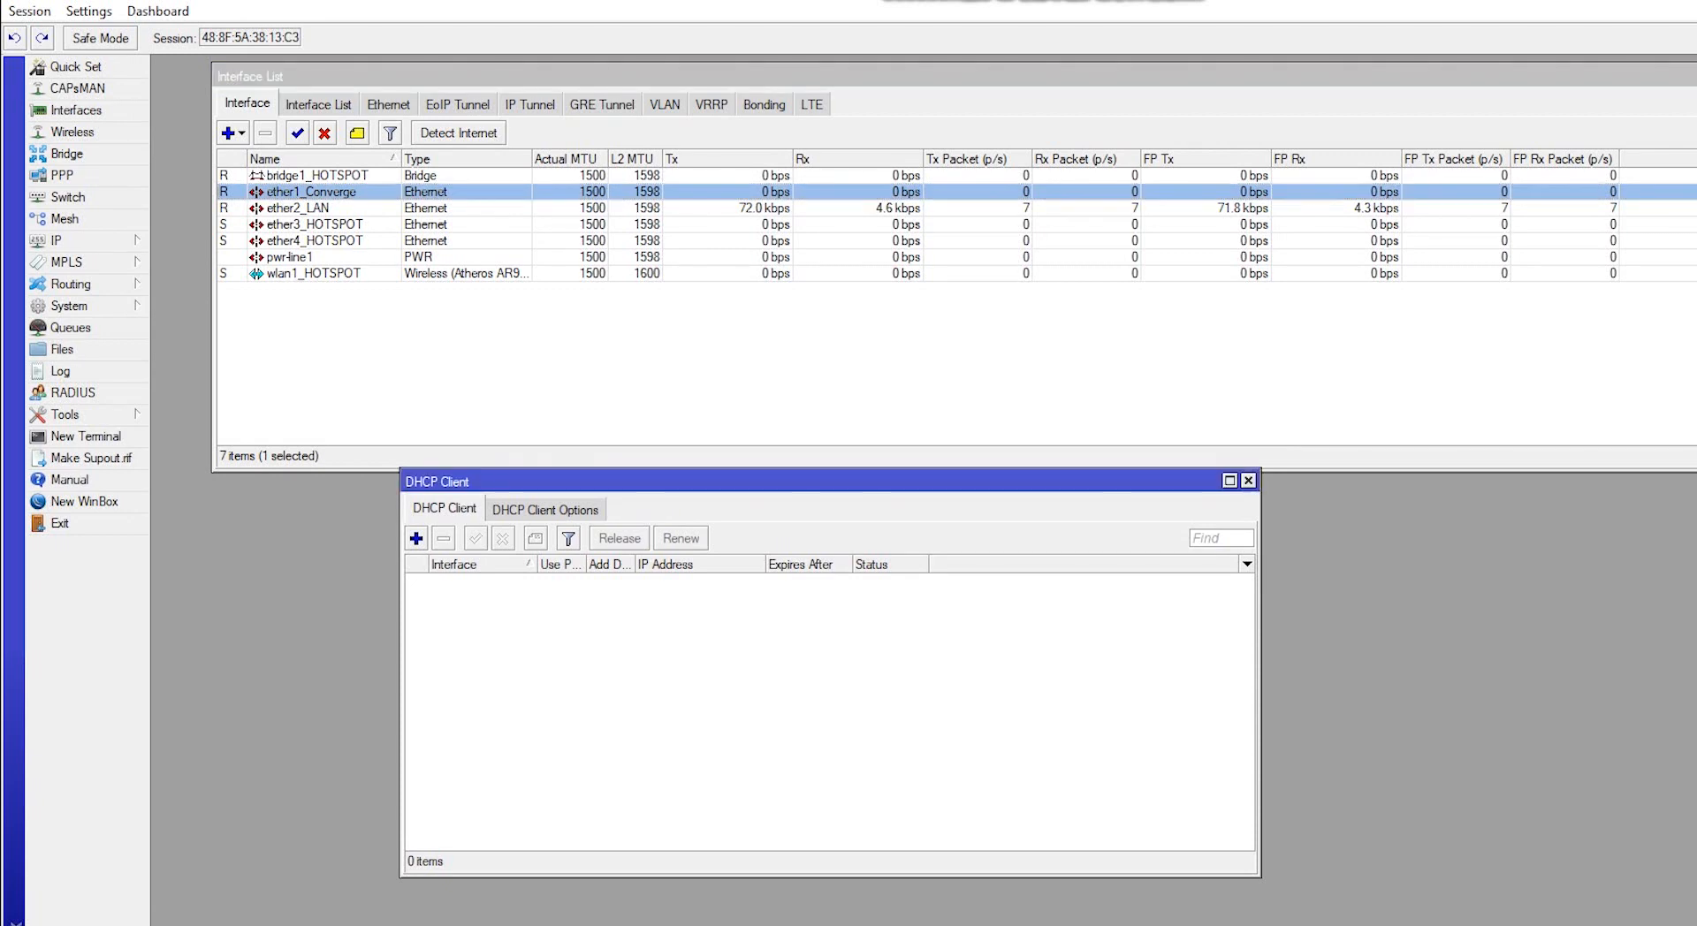
left_click_drag(653, 482, 469, 482)
Step: Add a DHCP client on the ether1_Converge interface, keeping peer DNS, peer NTP and the default route switched on
left_click(232, 539)
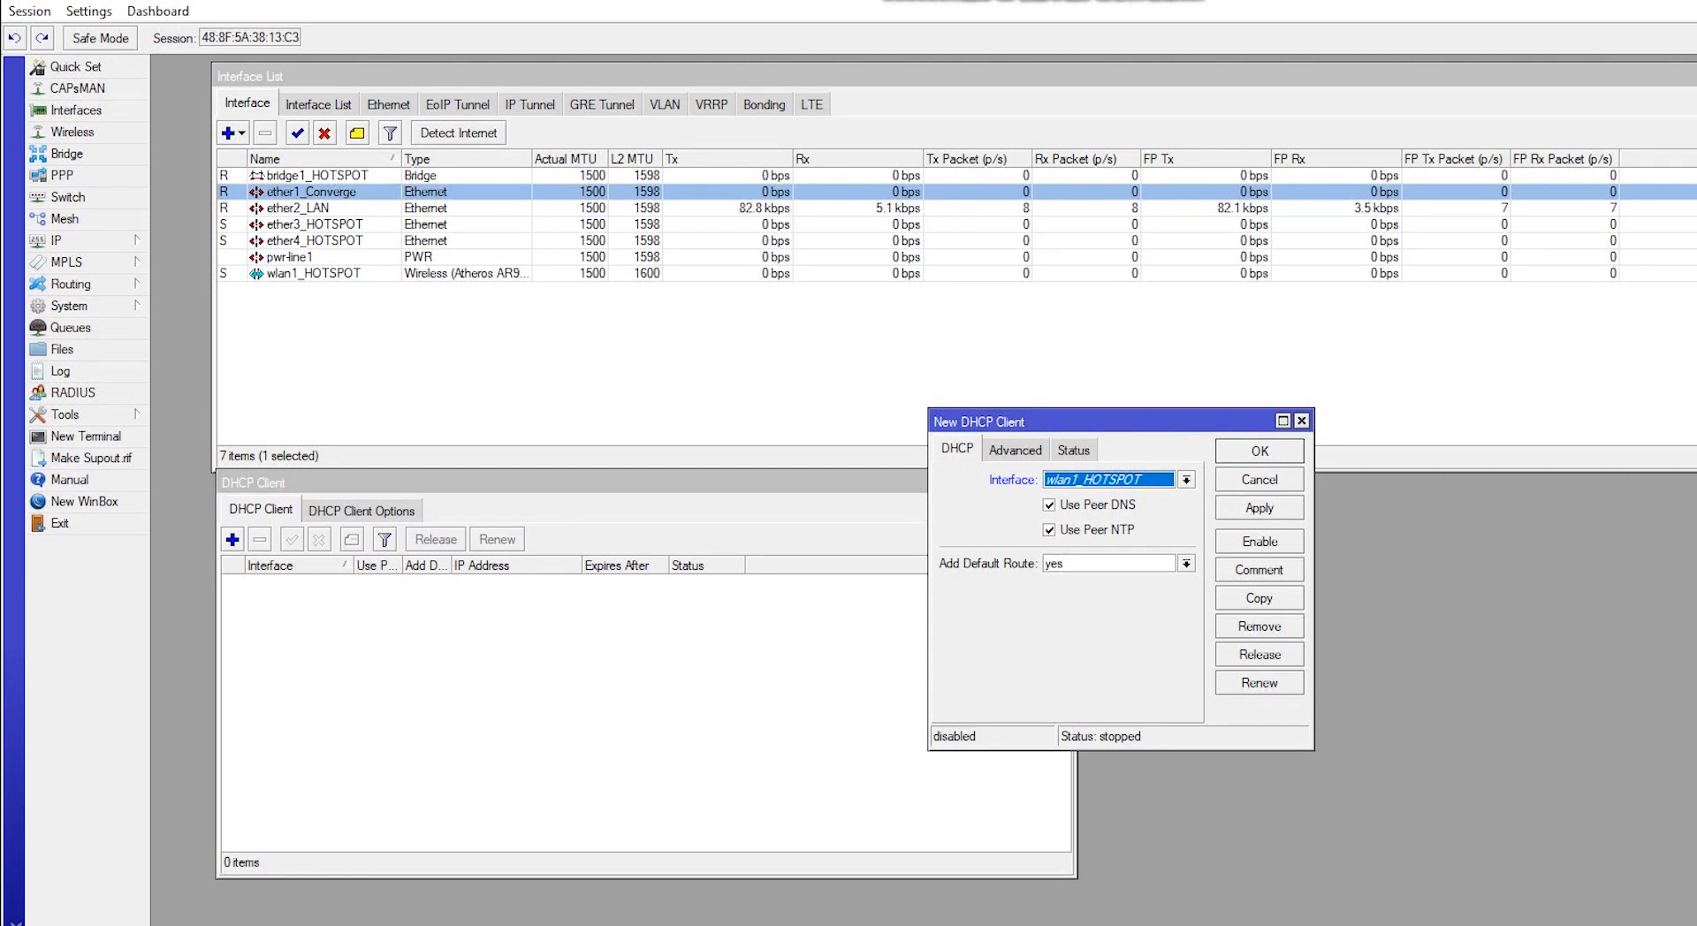
left_click(1186, 480)
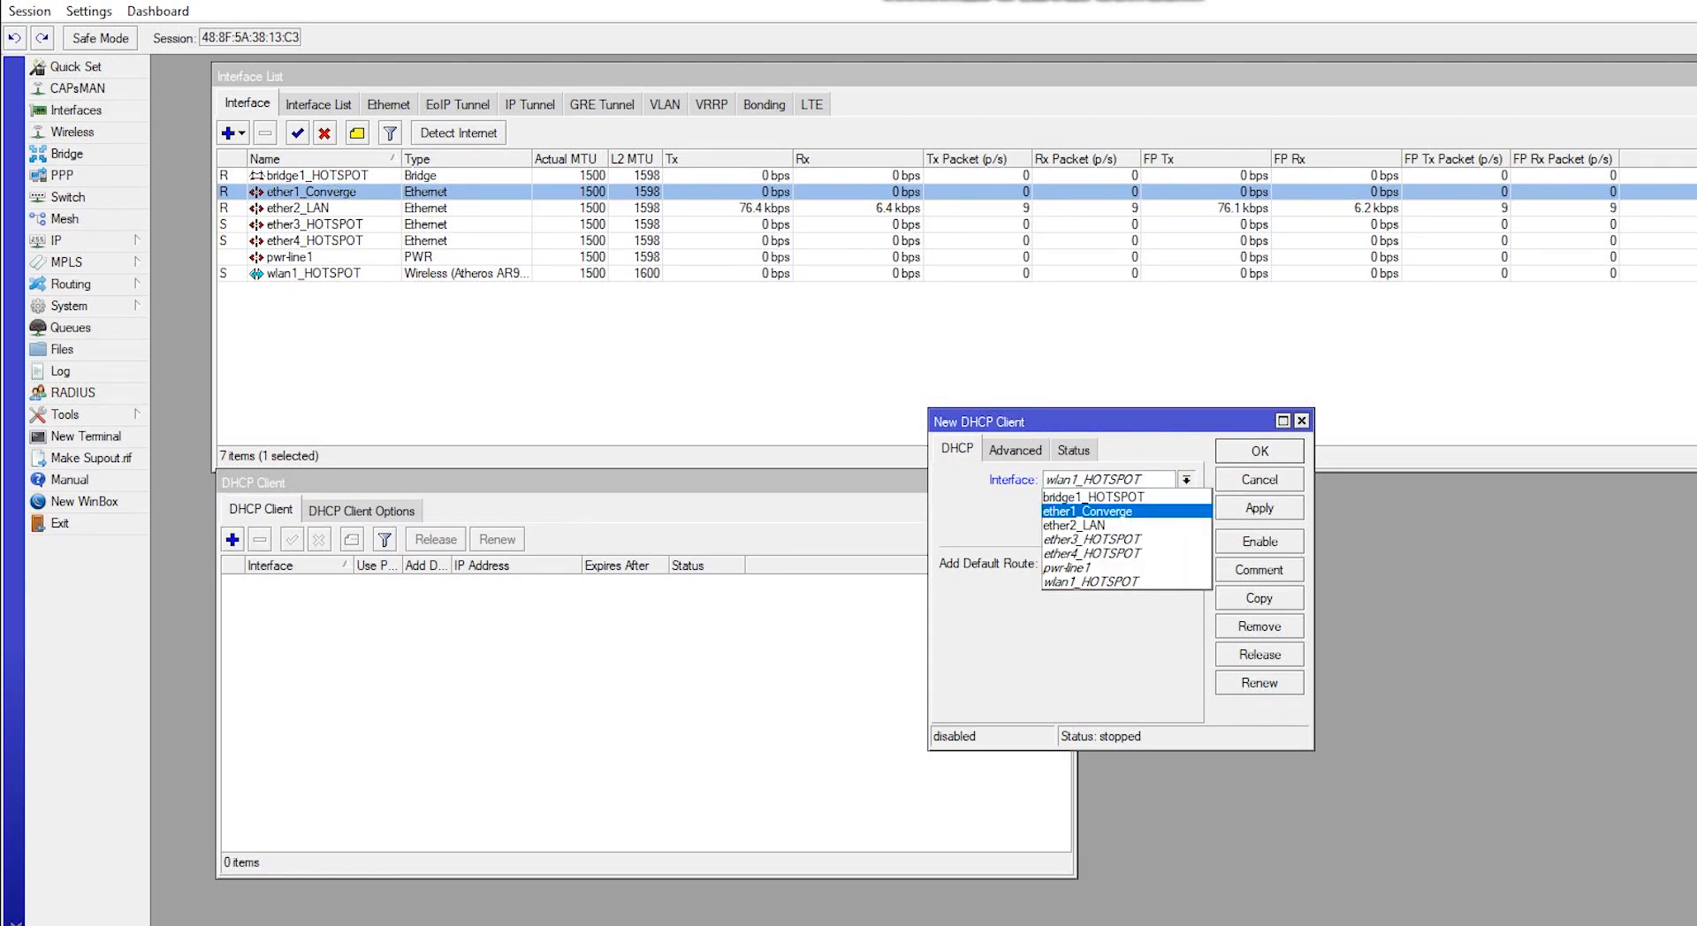
left_click(1088, 512)
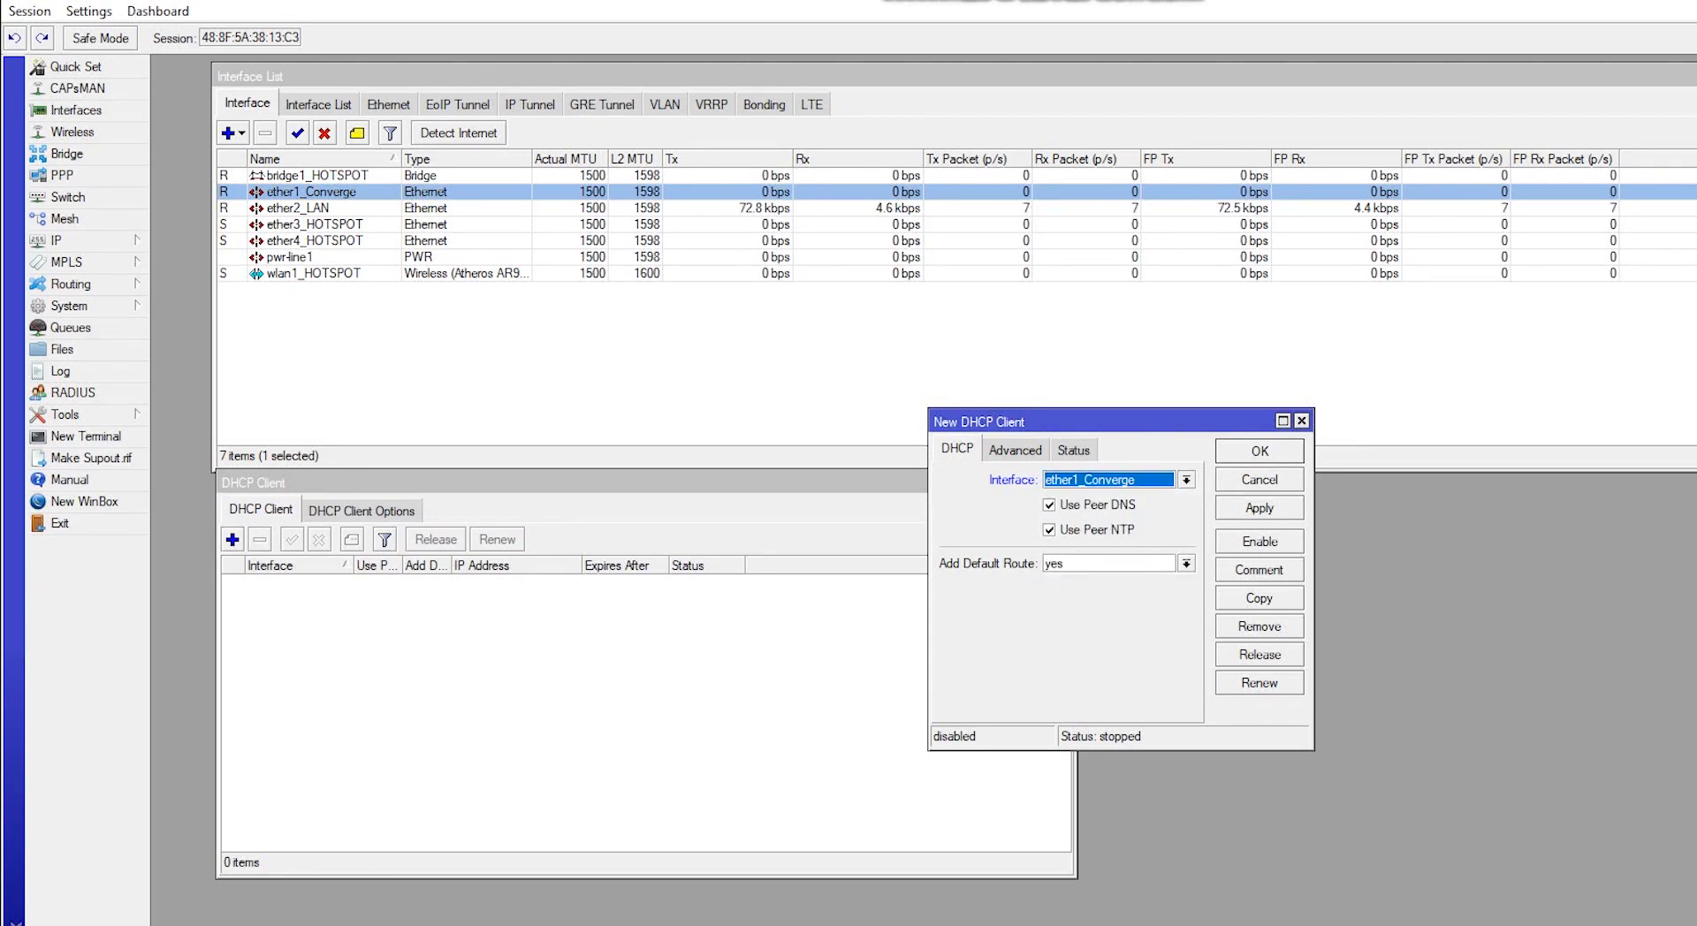
left_click(1259, 508)
left_click(1259, 450)
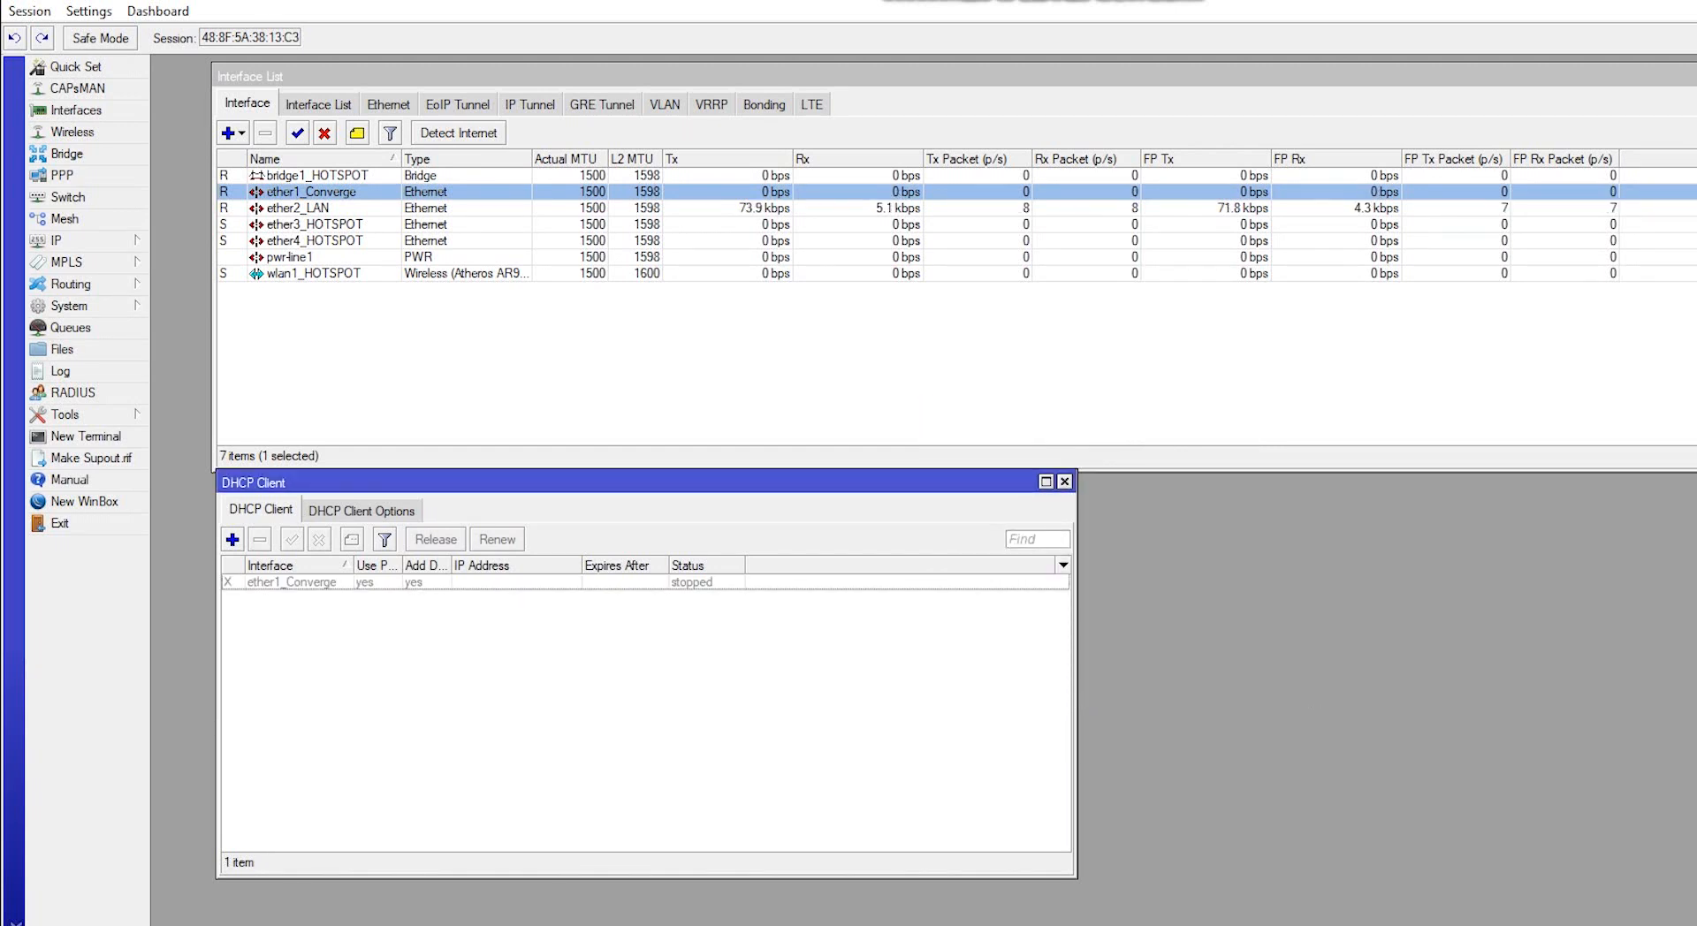
Step: Enable the ether1_Converge DHCP client and check the IP address it obtains
left_click(292, 582)
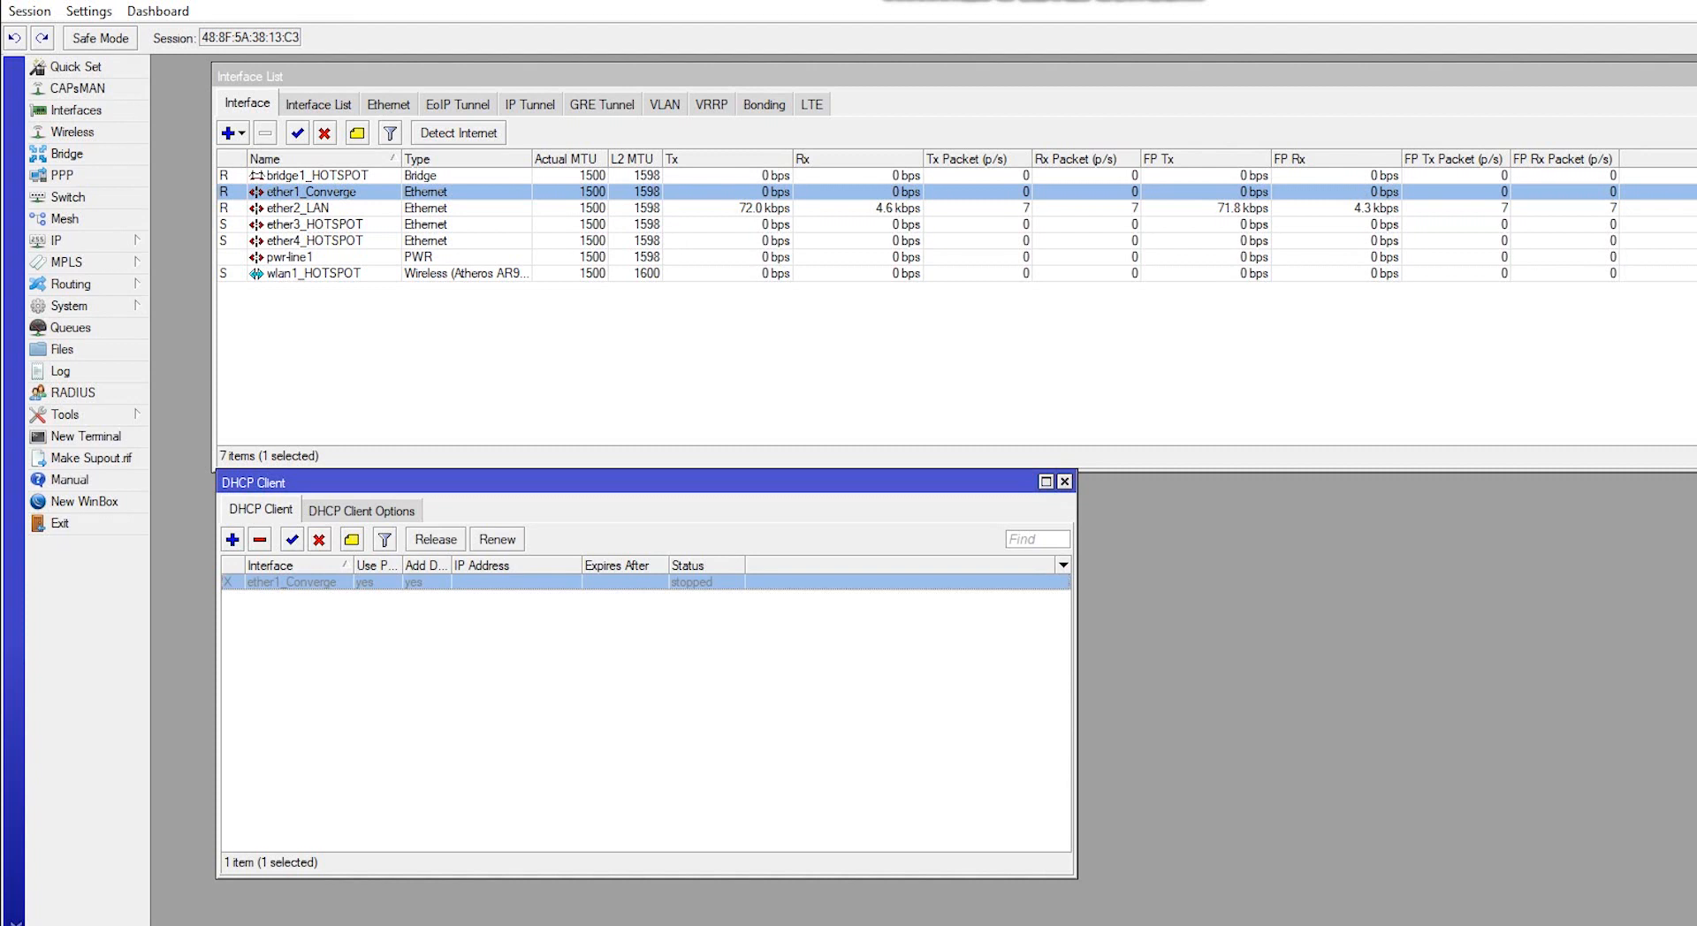
left_click(291, 539)
left_click(425, 685)
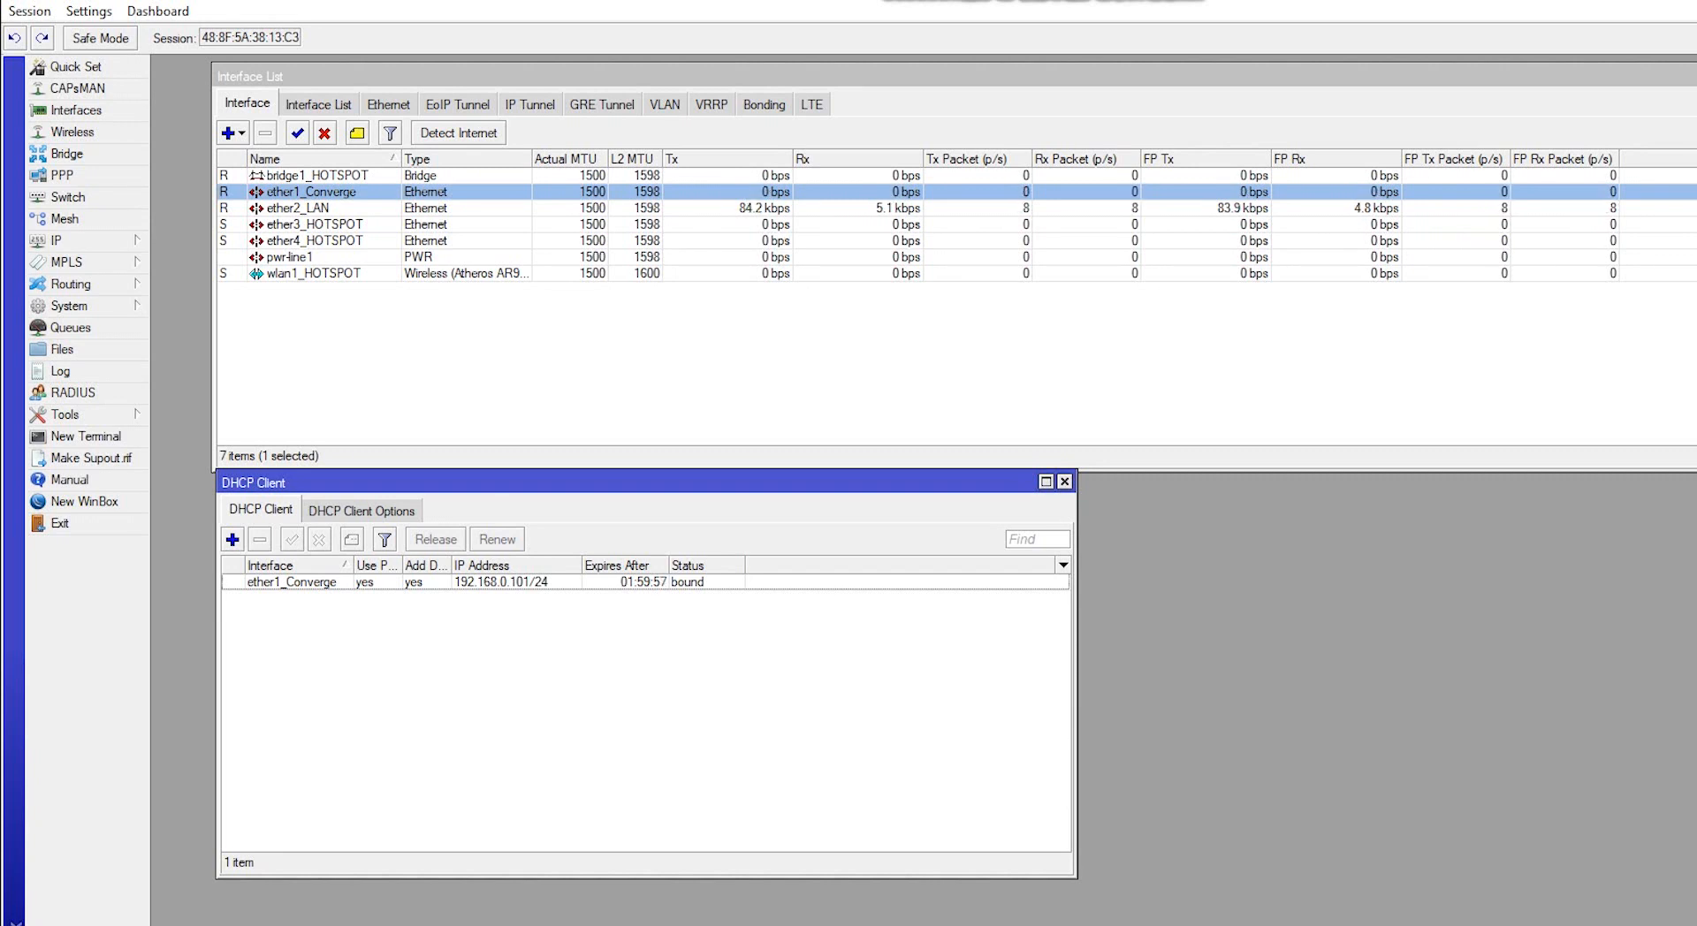
left_click(501, 582)
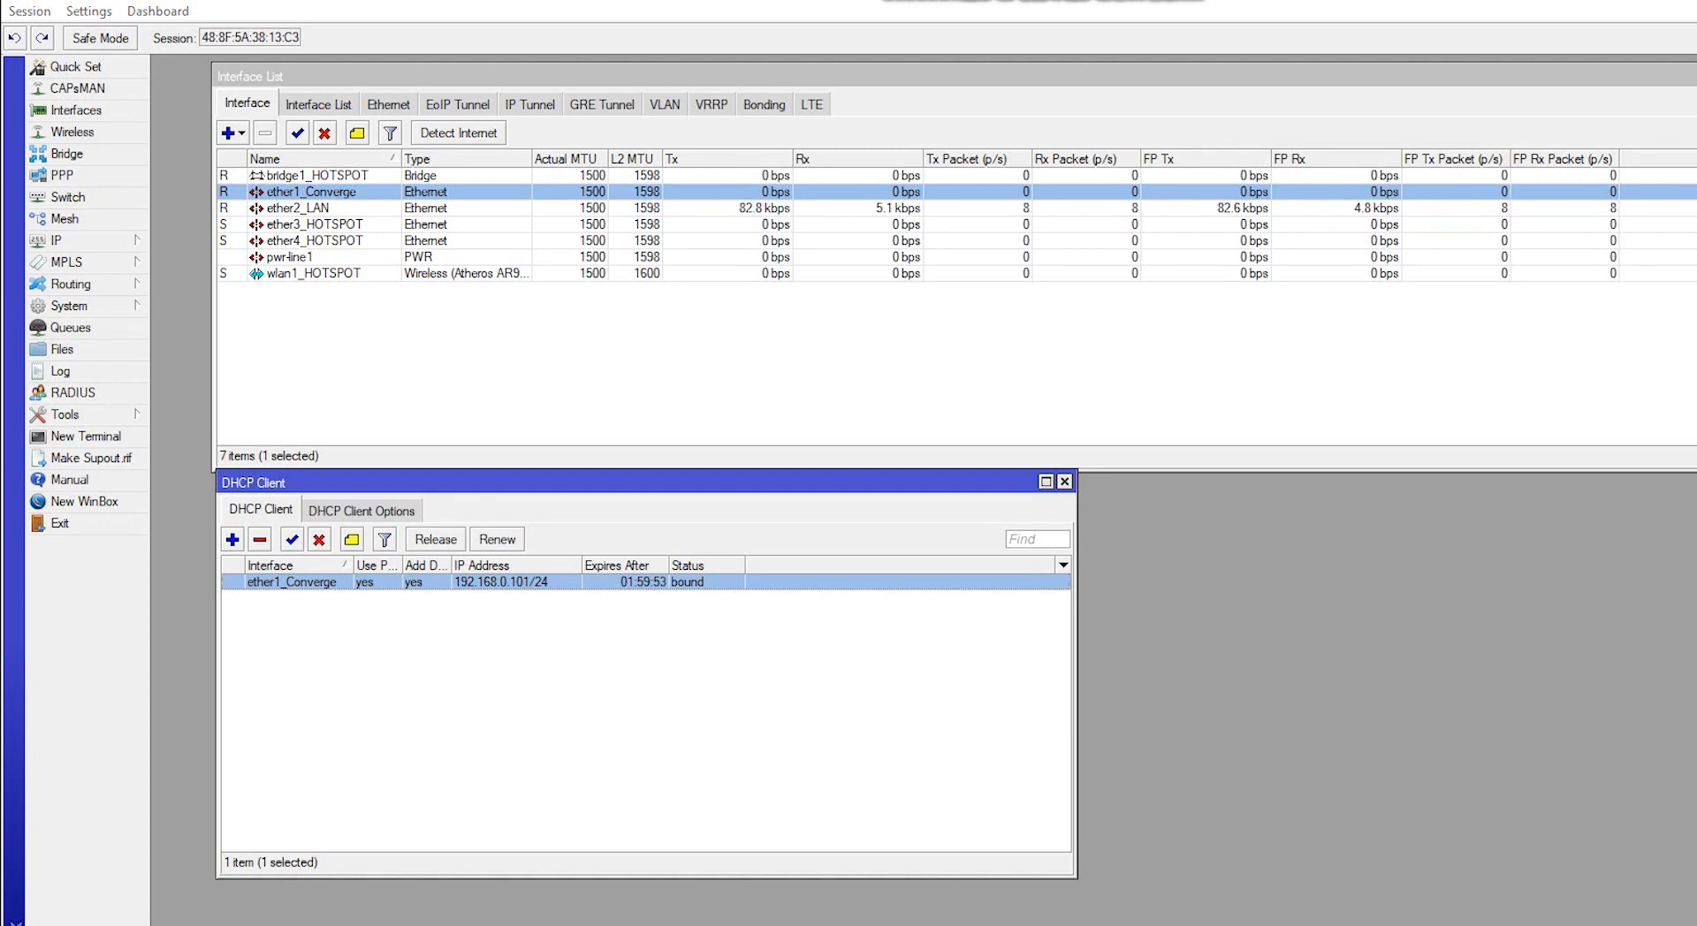
Step: Highlight the ping item of the Notepad checklist and ping google.com from a new WinBox terminal
key("alt+Tab")
left_click_drag(651, 263, 1059, 262)
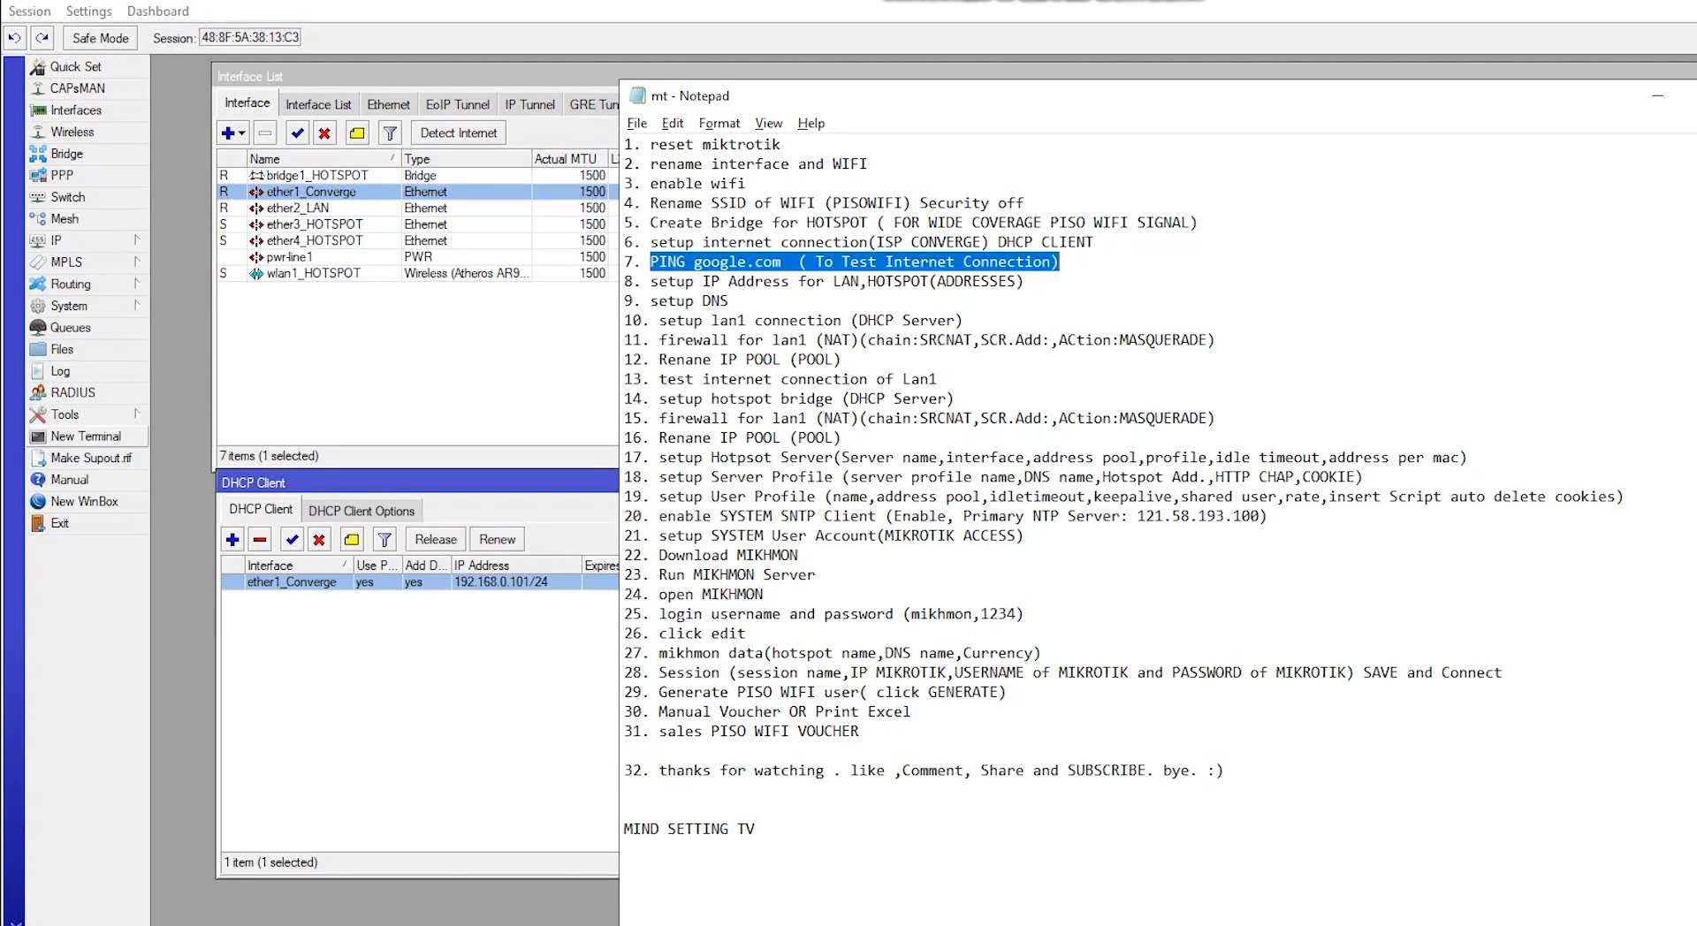
left_click(86, 436)
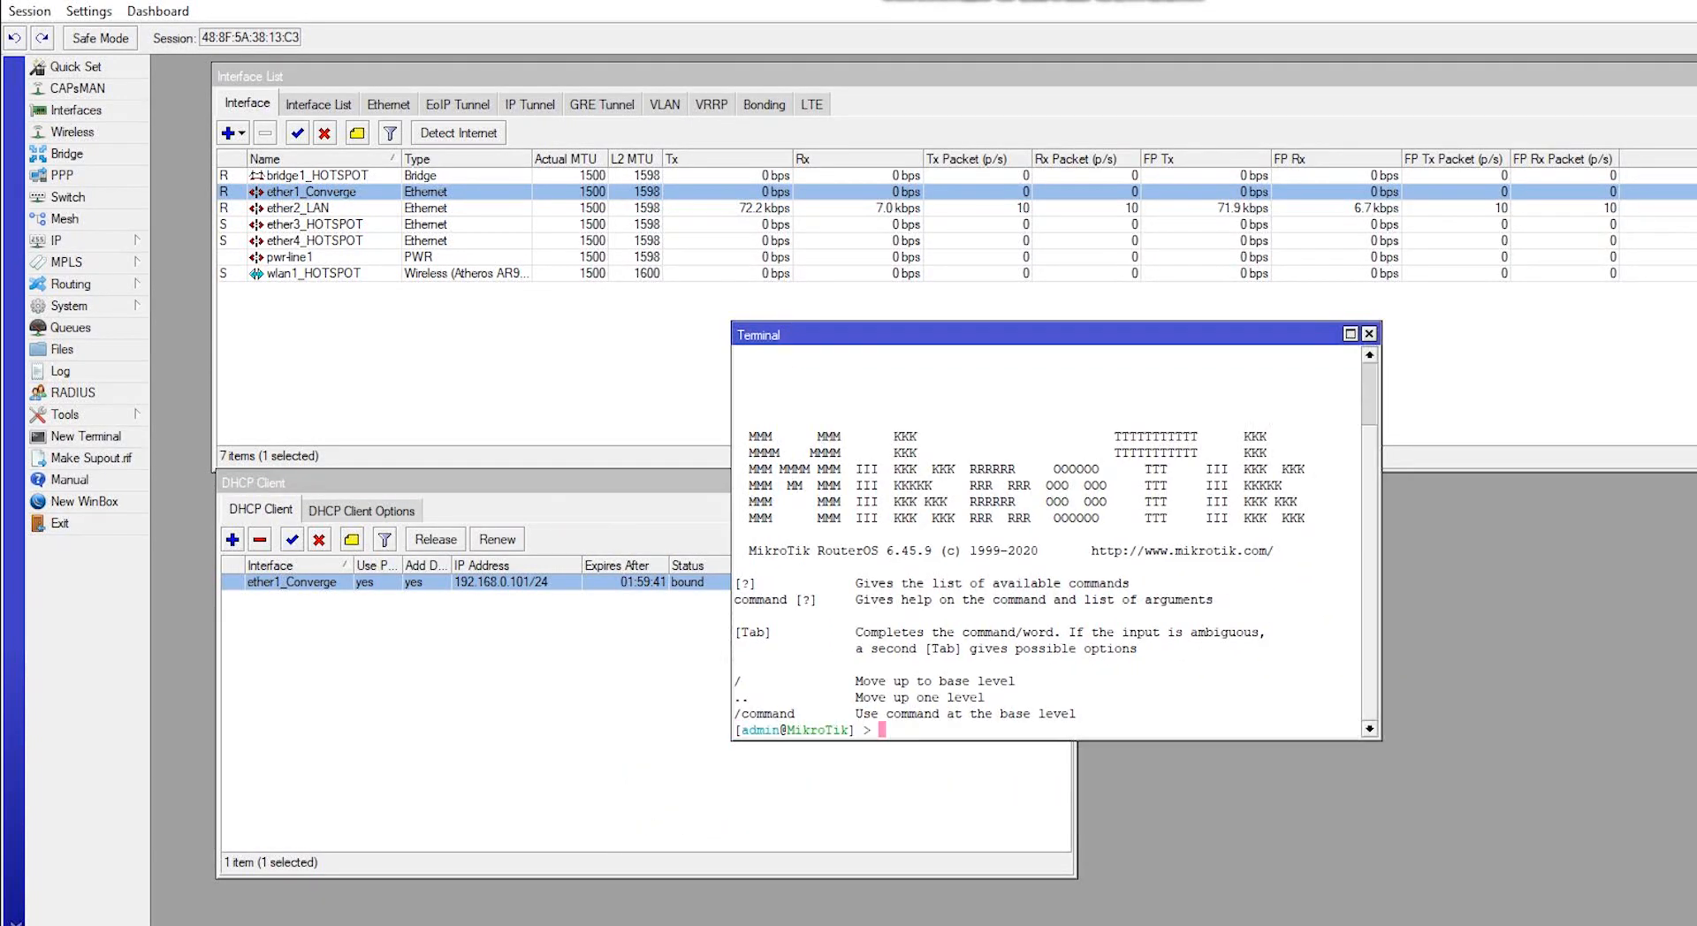
type("ping g")
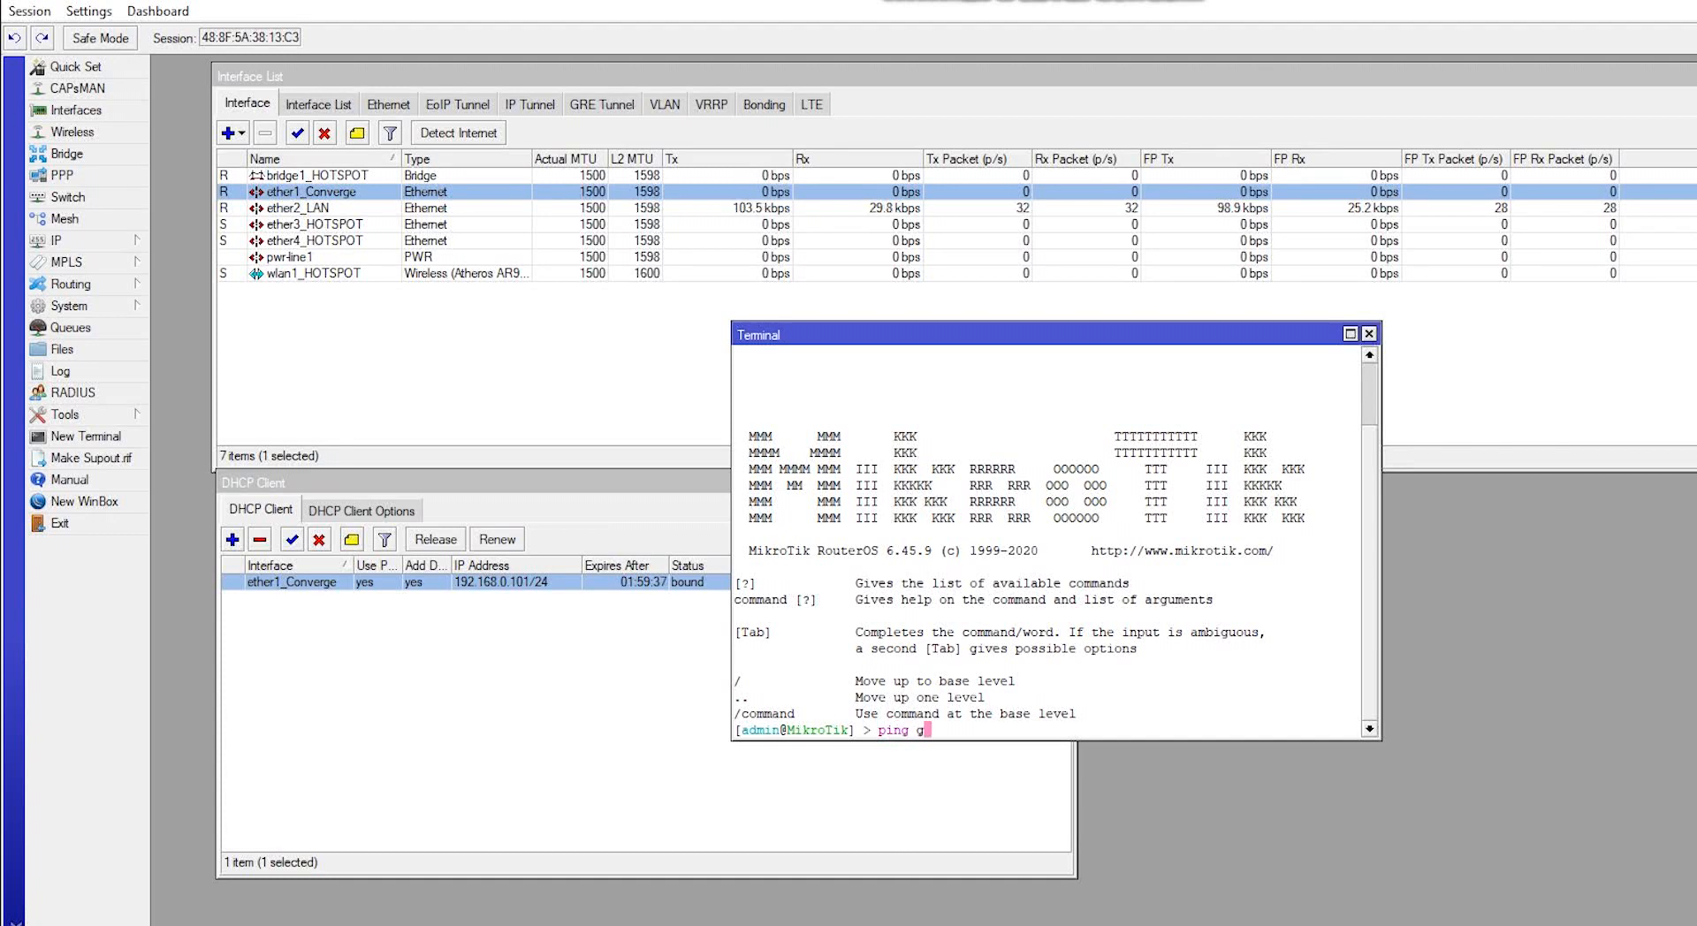
type("oggle.com")
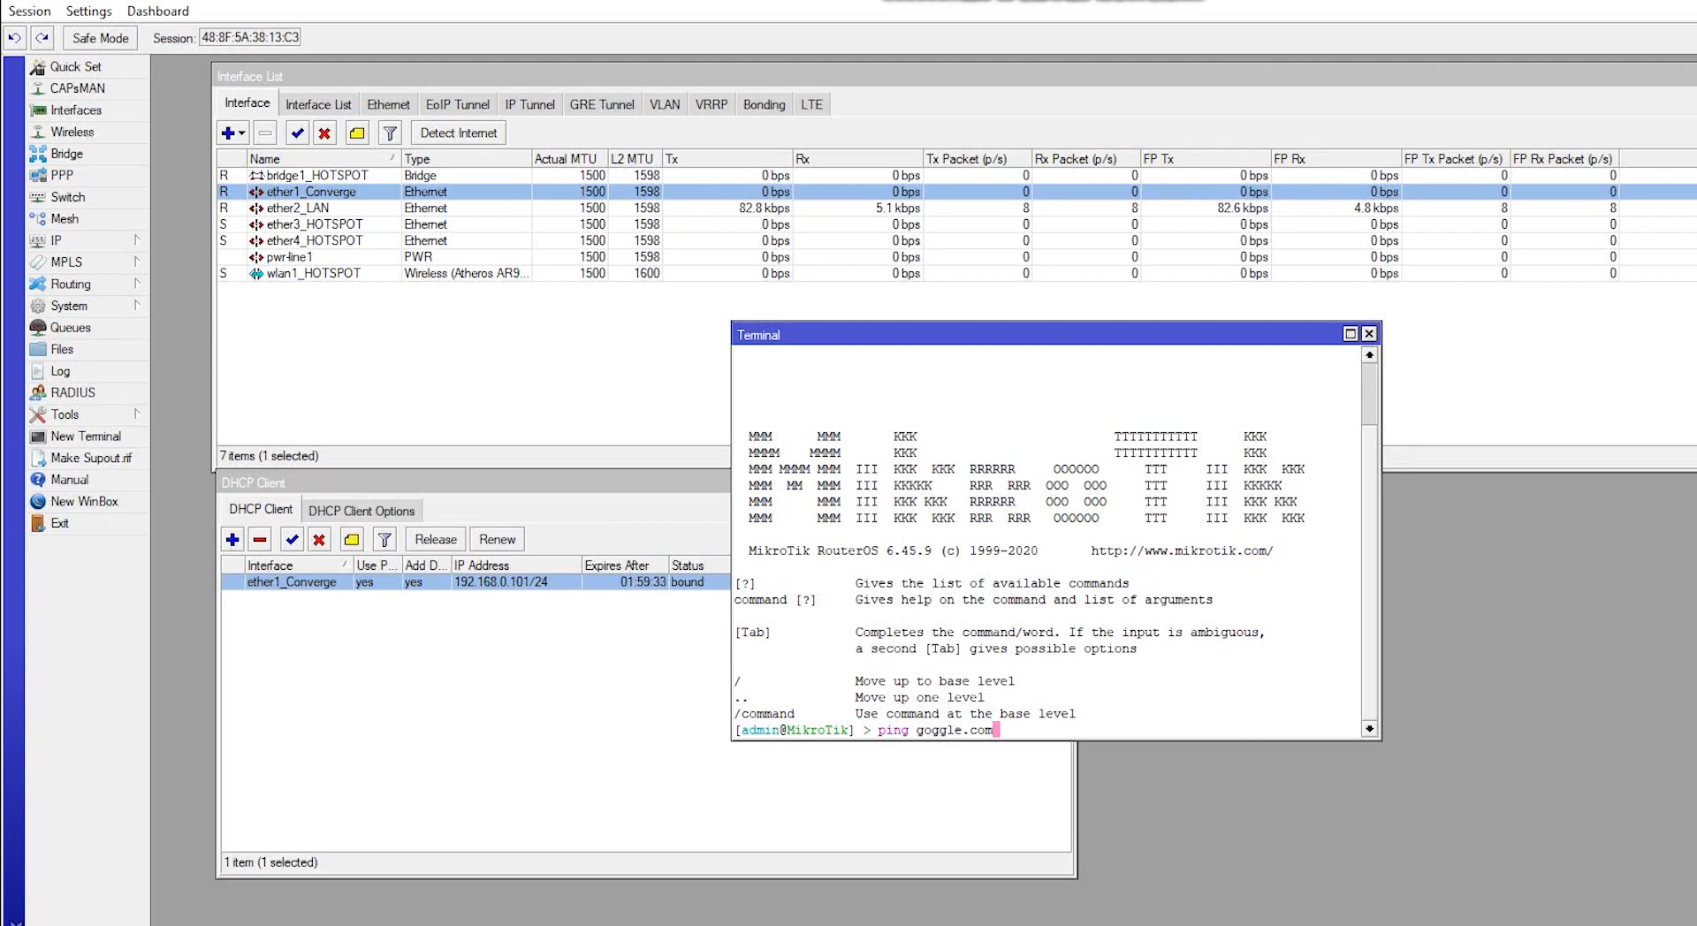
key("BackSpace")
key("BackSpace")
key("BackSpace")
key("BackSpace")
key("BackSpace")
key("BackSpace")
key("BackSpace")
key("BackSpace")
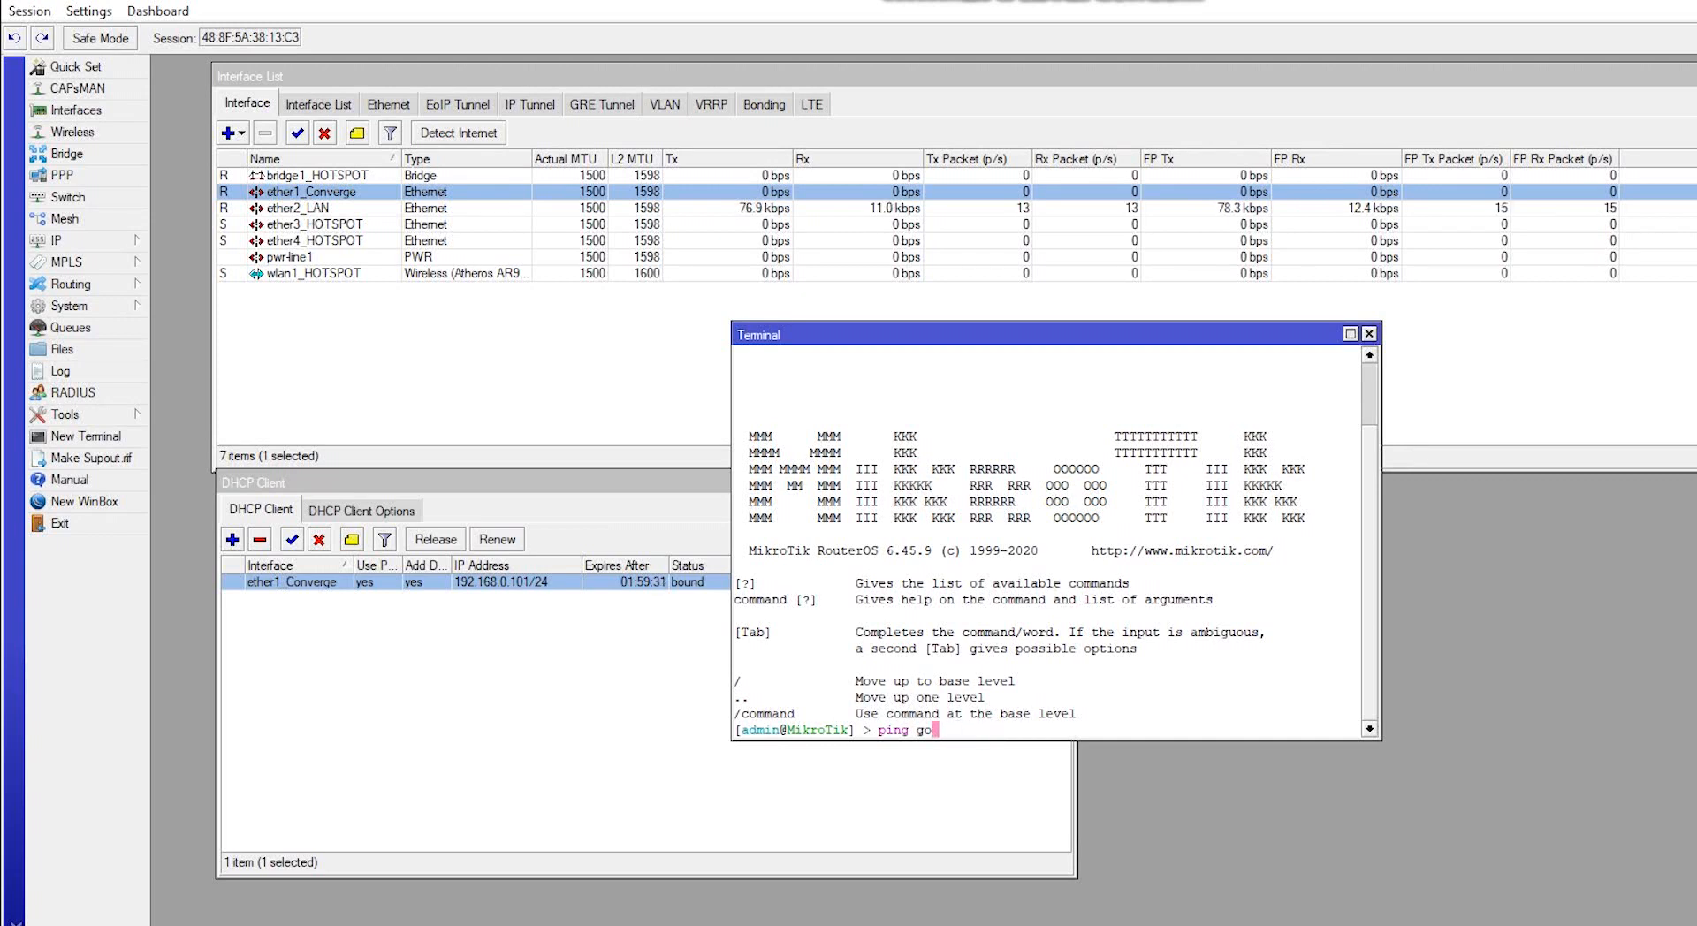
type("ogle.com")
key("Return")
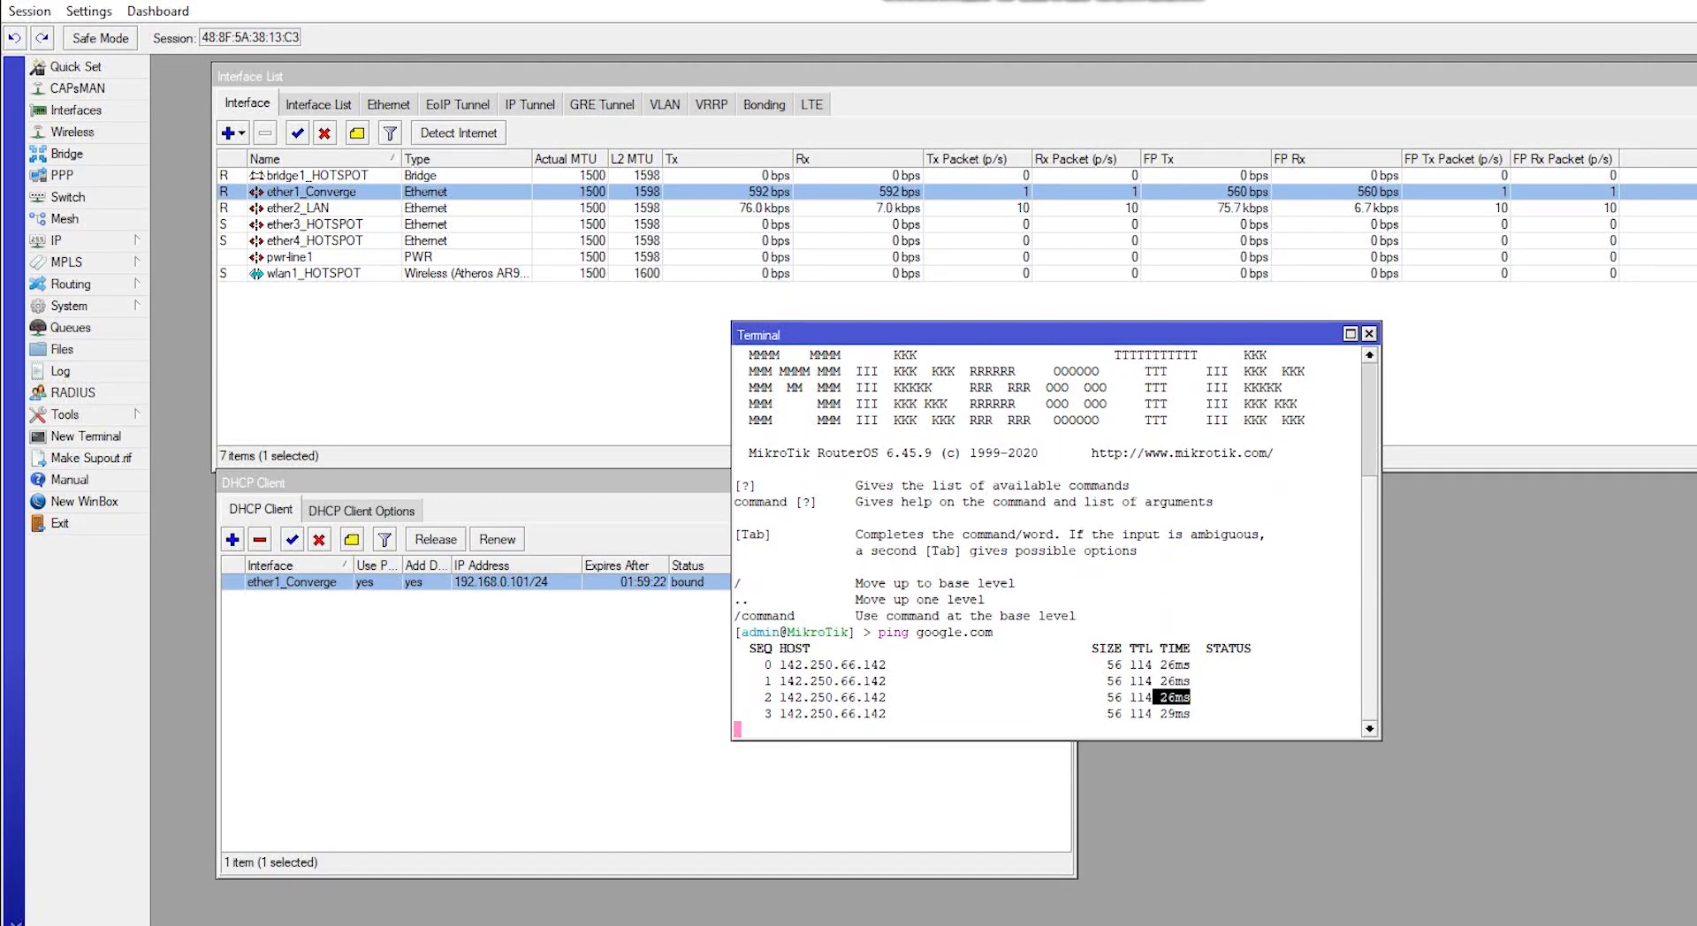
Step: Check the reply times in the google.com ping output and stop the running ping
double_click(1175, 697)
left_click_drag(1184, 714, 1138, 714)
key("ctrl+c")
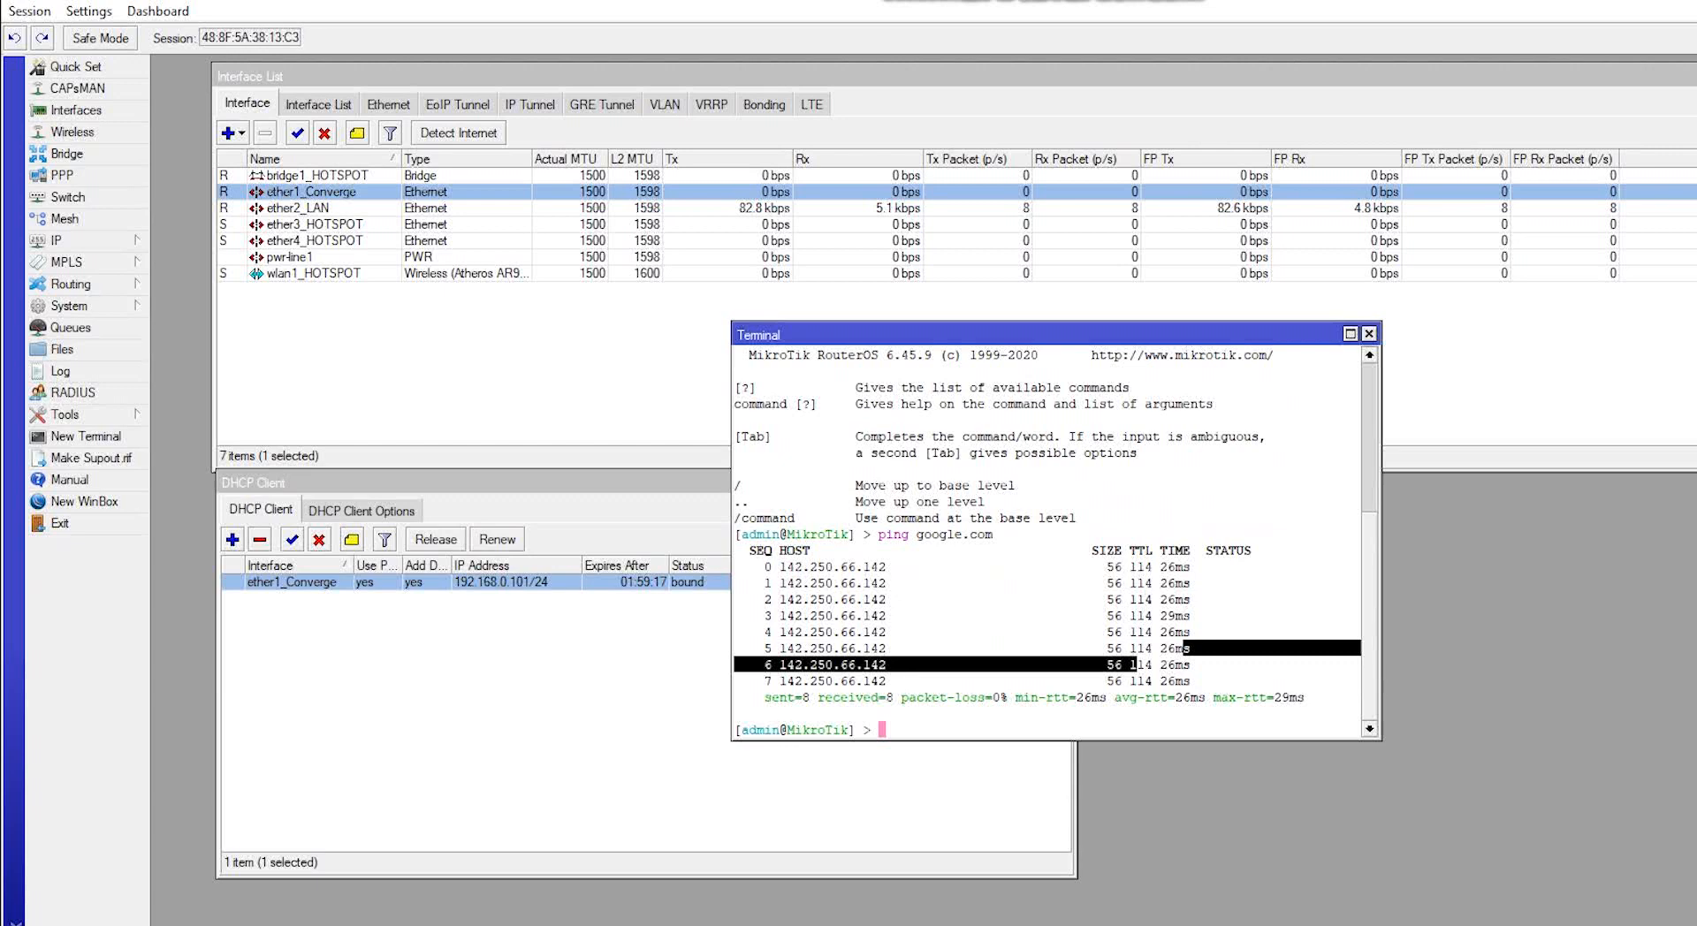
Step: Highlight HOTSPOT in checklist item 8 in Notepad and close WinBox's terminal, DHCP Client and interface list windows
key("alt+Tab")
left_click_drag(650, 282, 928, 281)
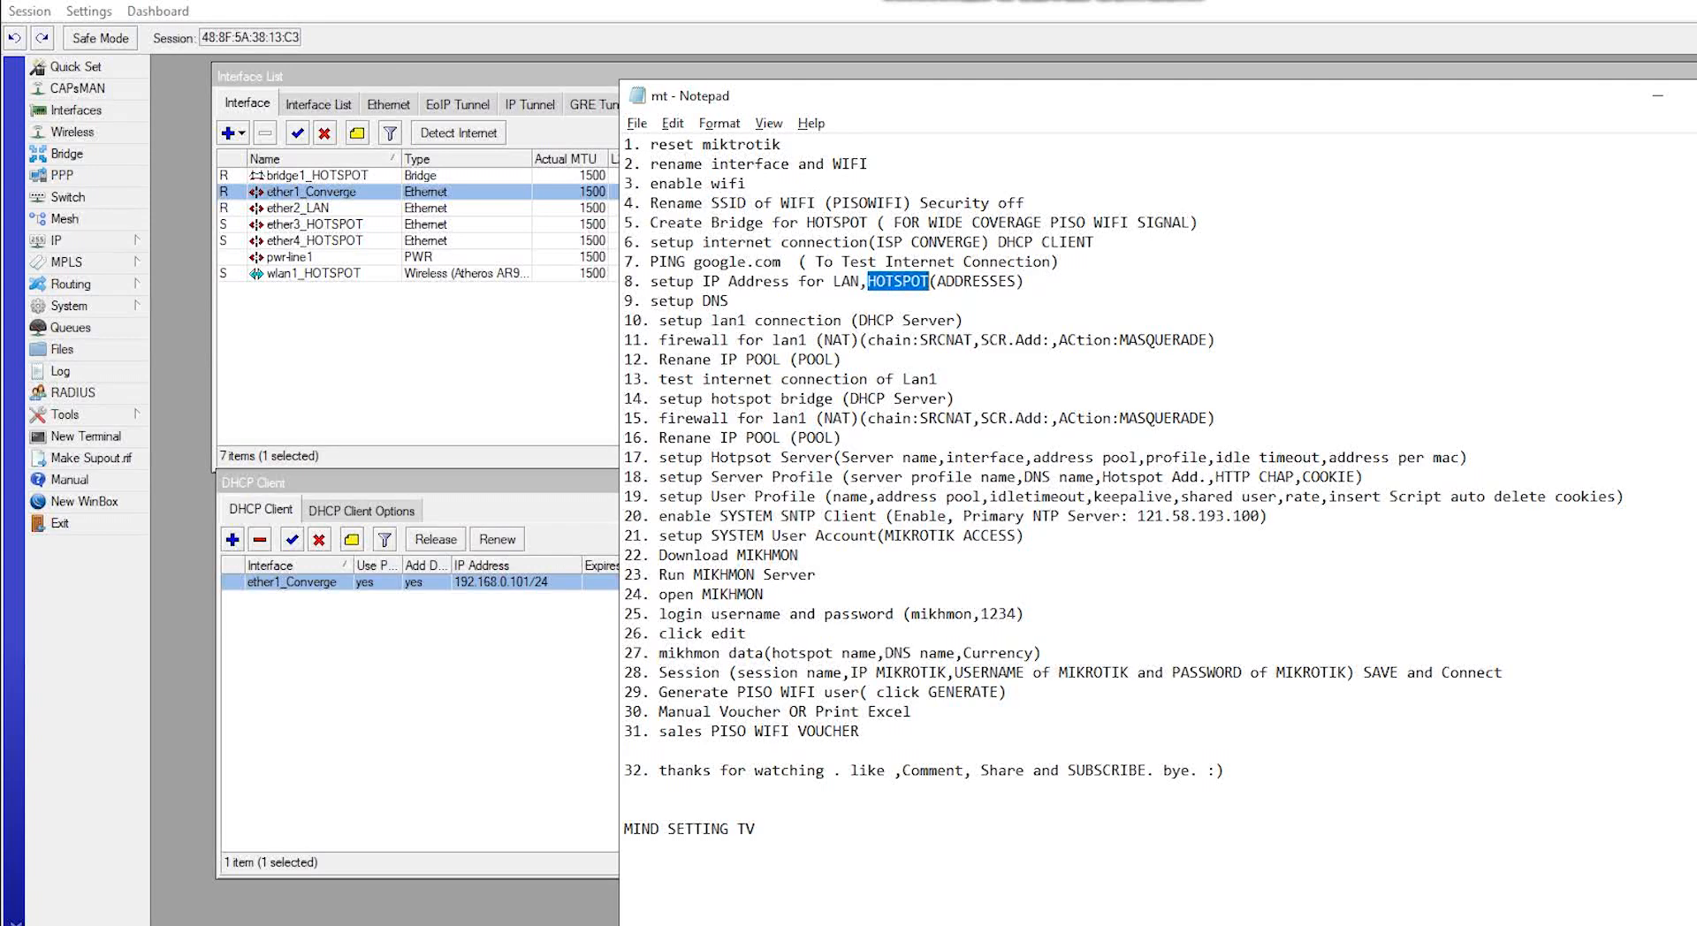
left_click(79, 240)
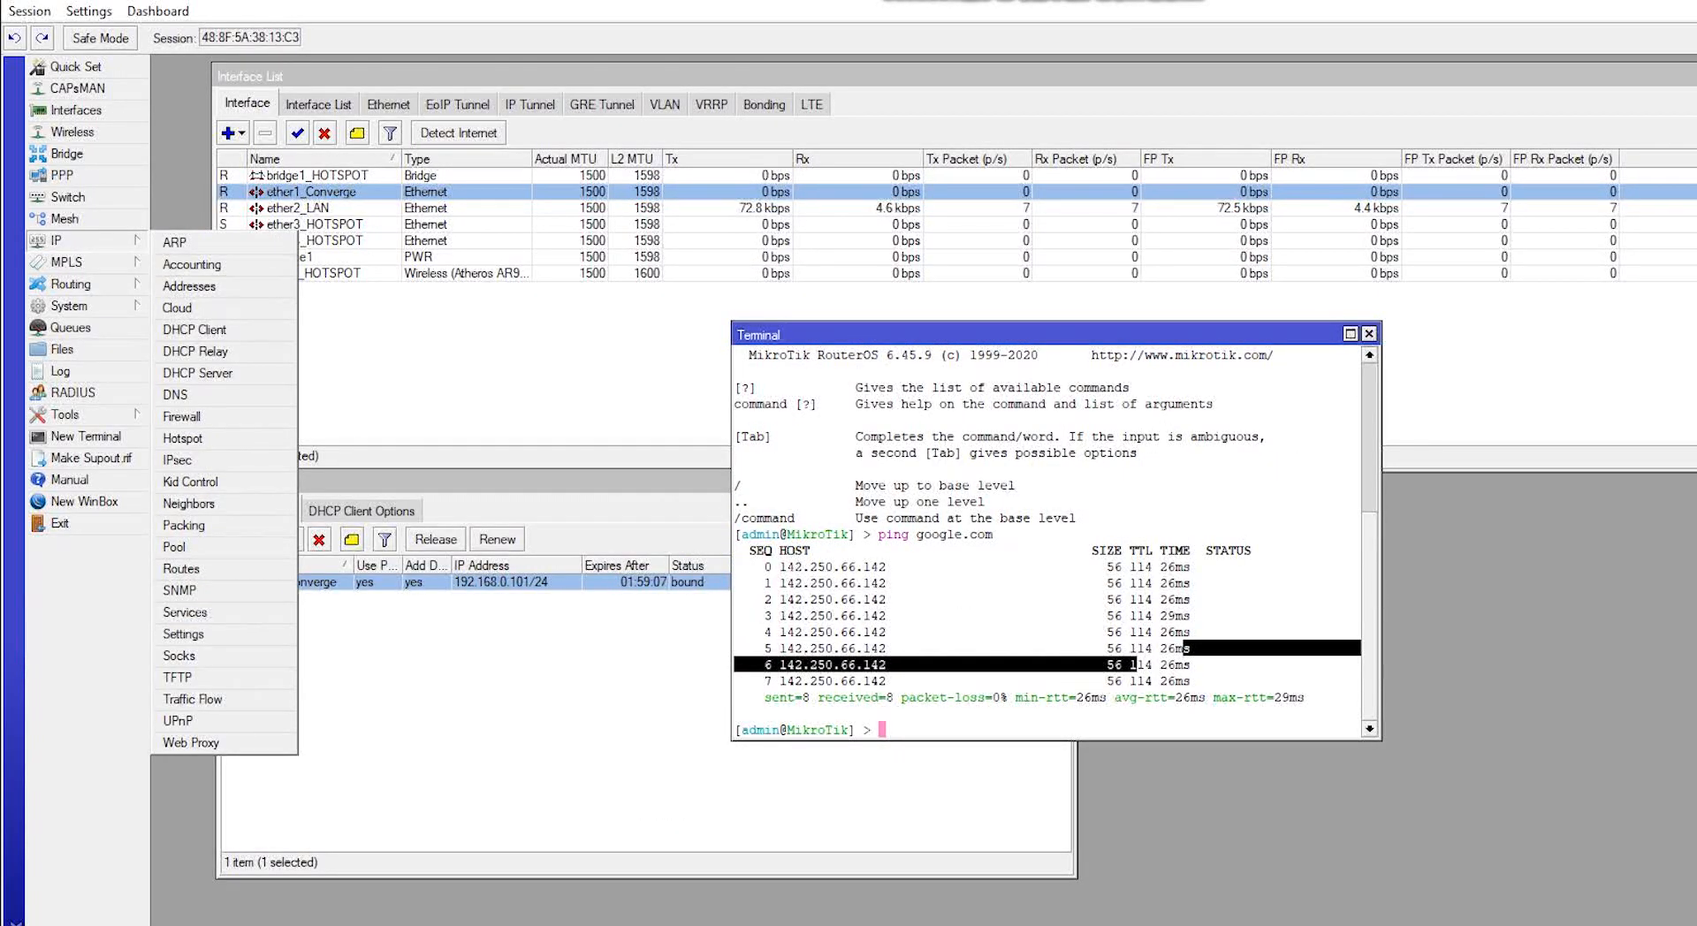
left_click(1369, 334)
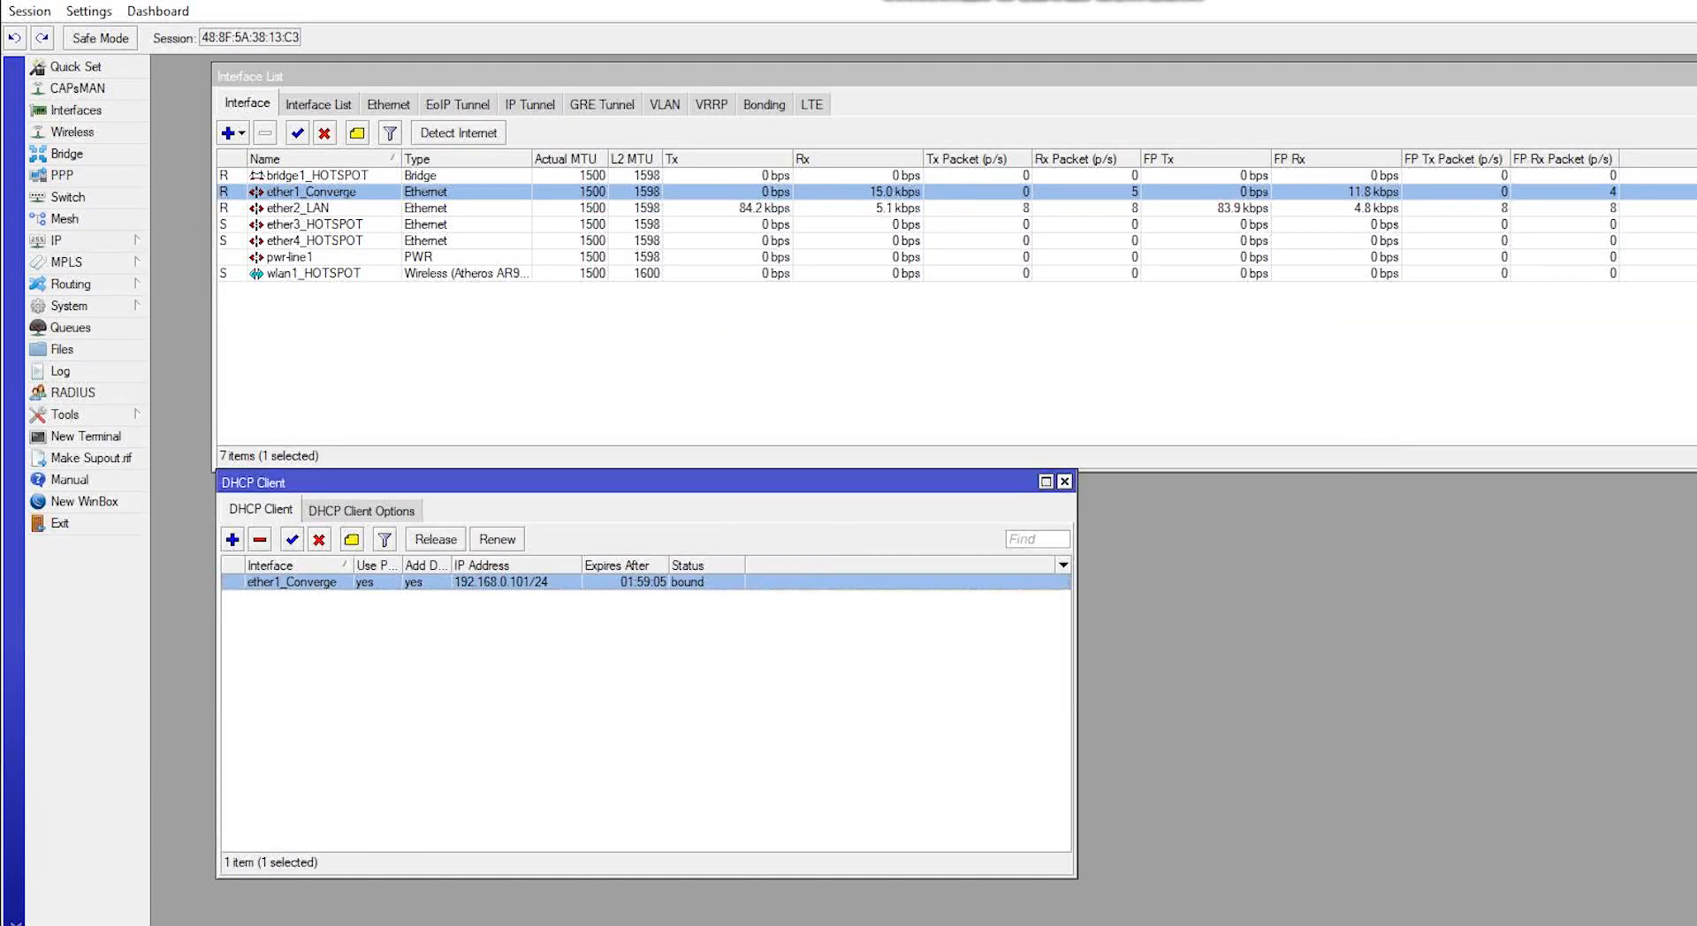
left_click(1068, 482)
key("Escape")
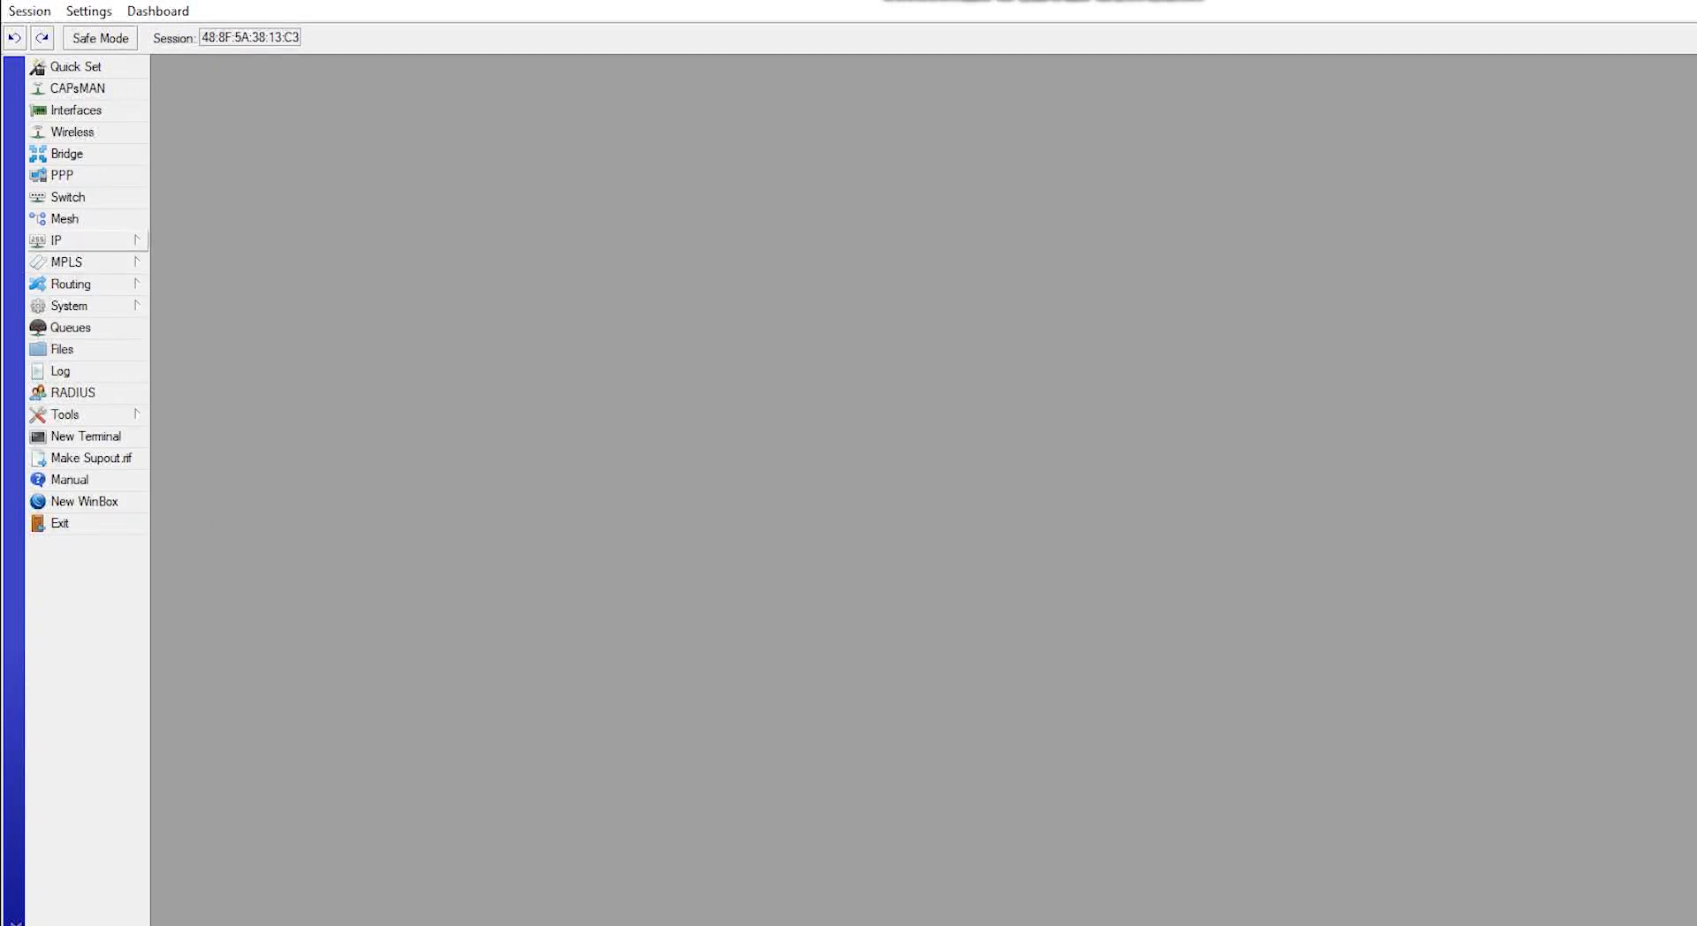
Step: Open the router's IP address list and move its window towards the middle of the workspace
left_click(79, 240)
left_click(189, 285)
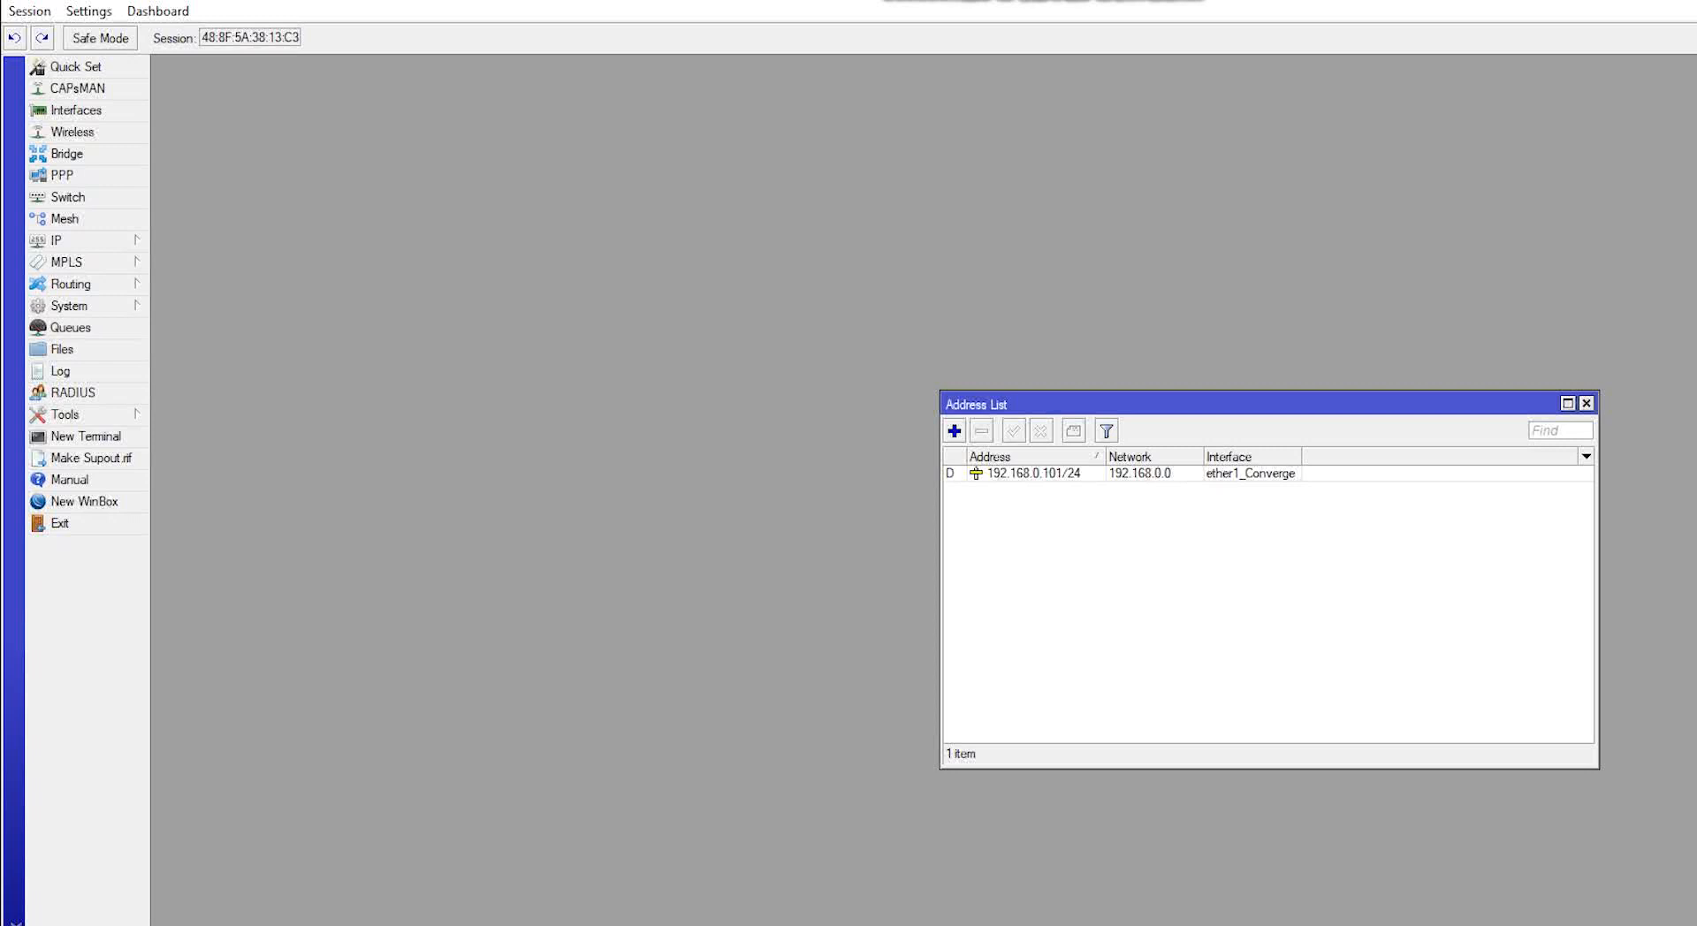
left_click_drag(1184, 405, 703, 246)
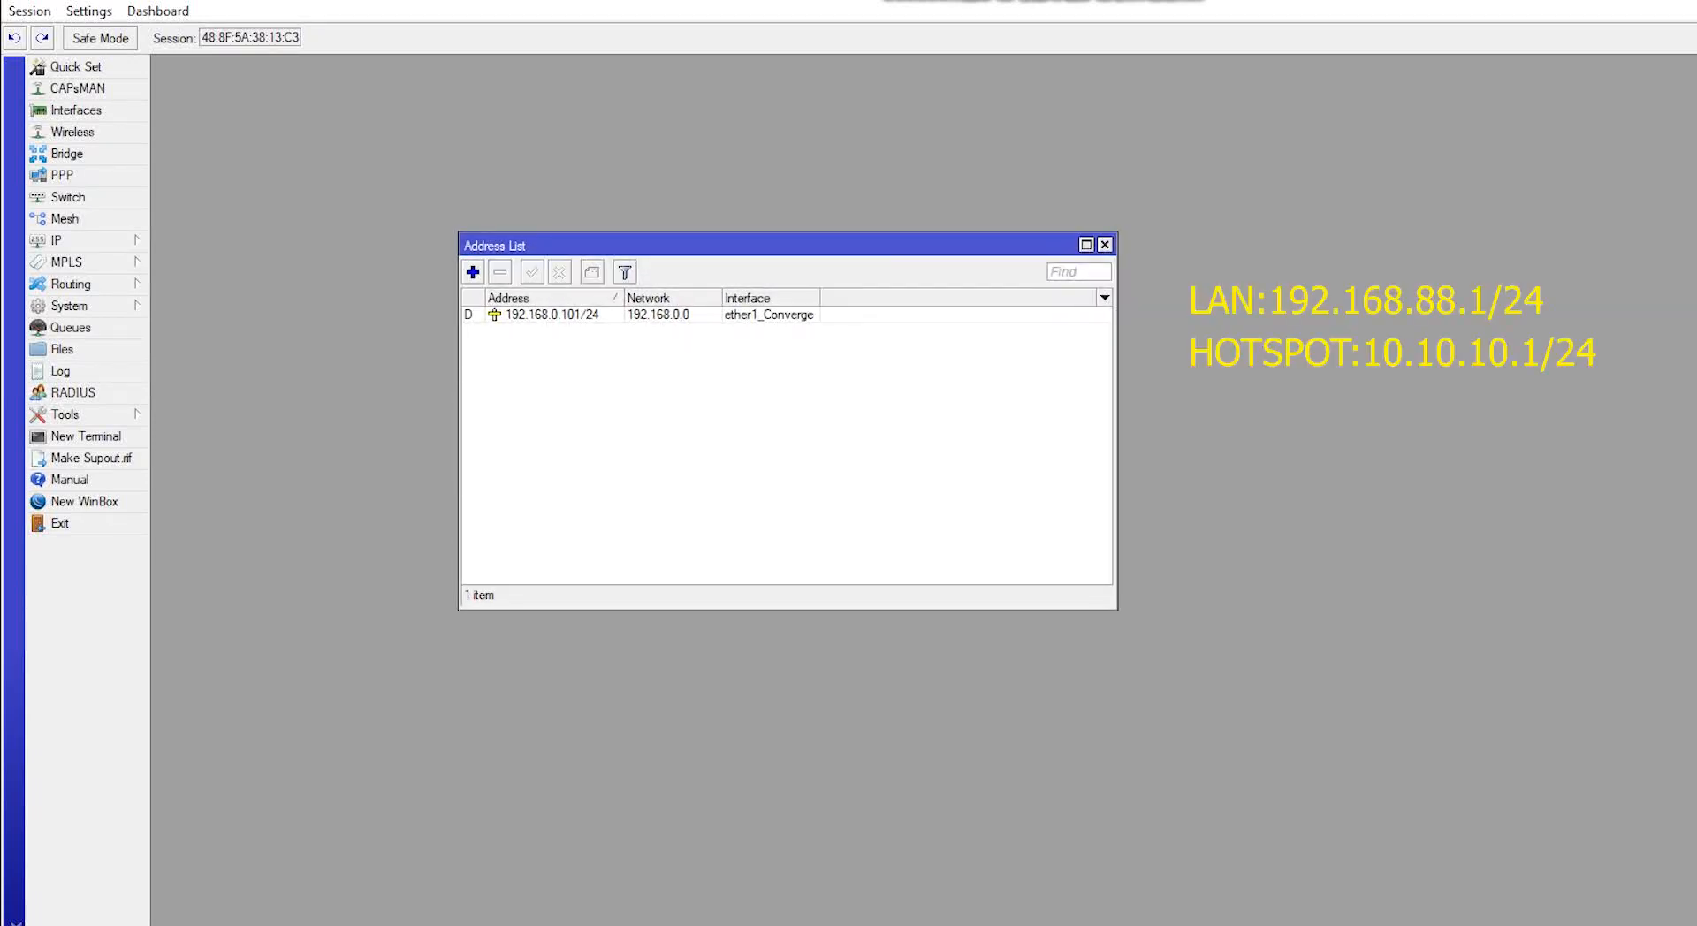
Step: Add the LAN address 192.168.88.1/24 on interface ether2_LAN to the address list
left_click(473, 272)
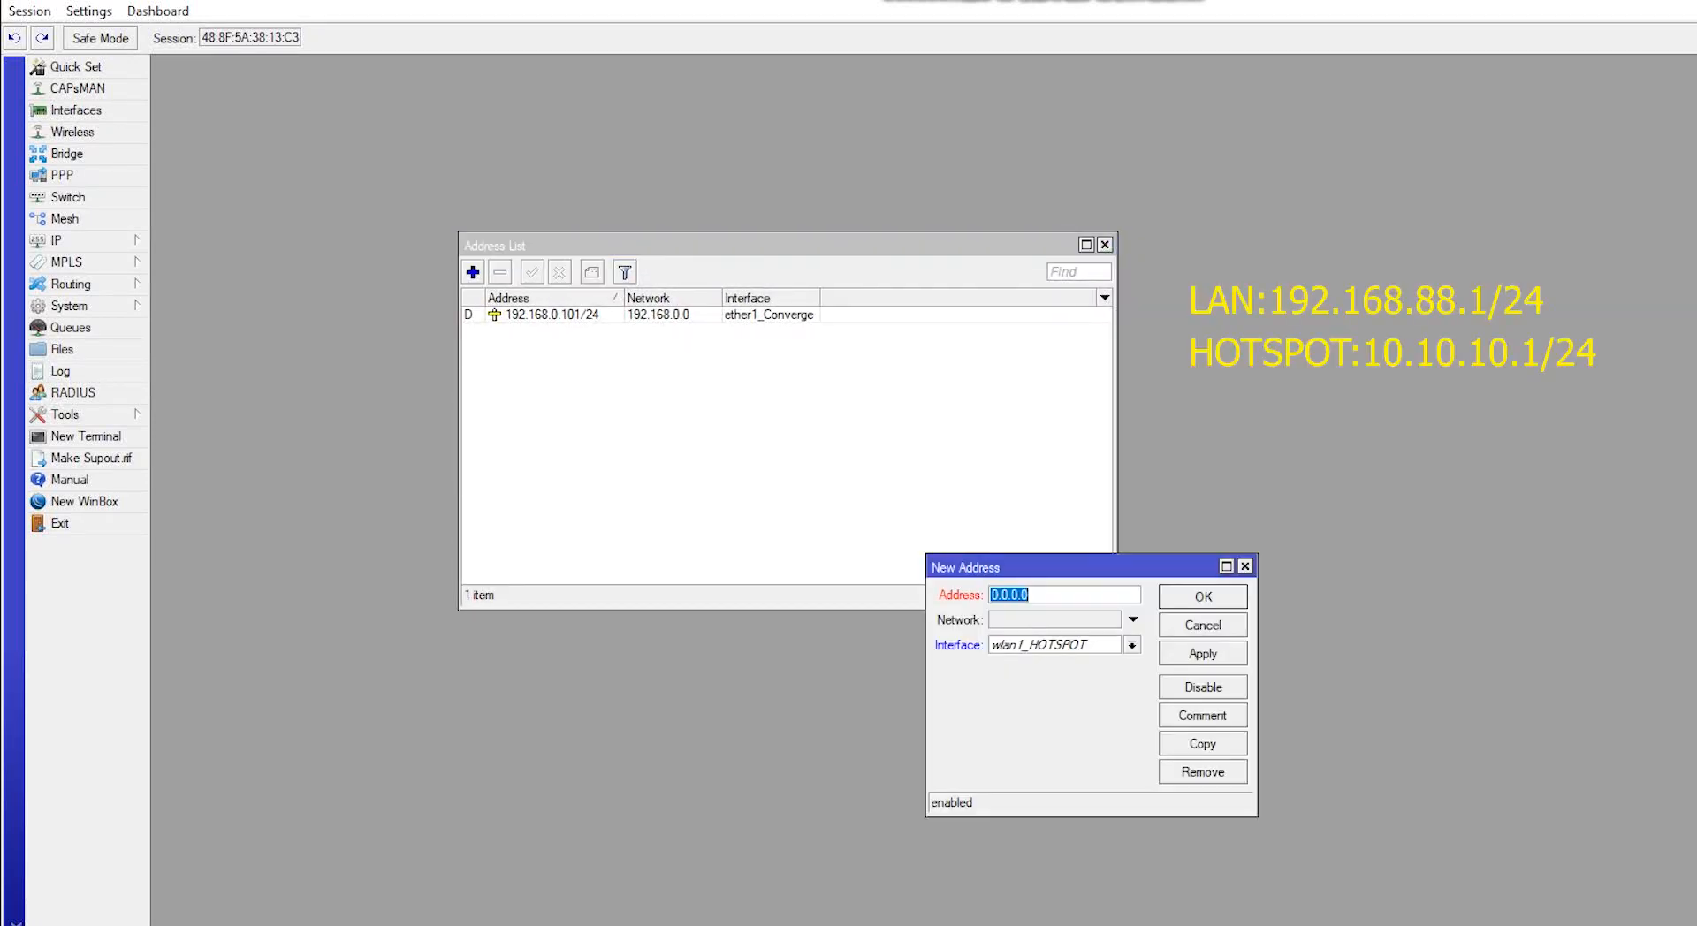
left_click_drag(1052, 567, 783, 405)
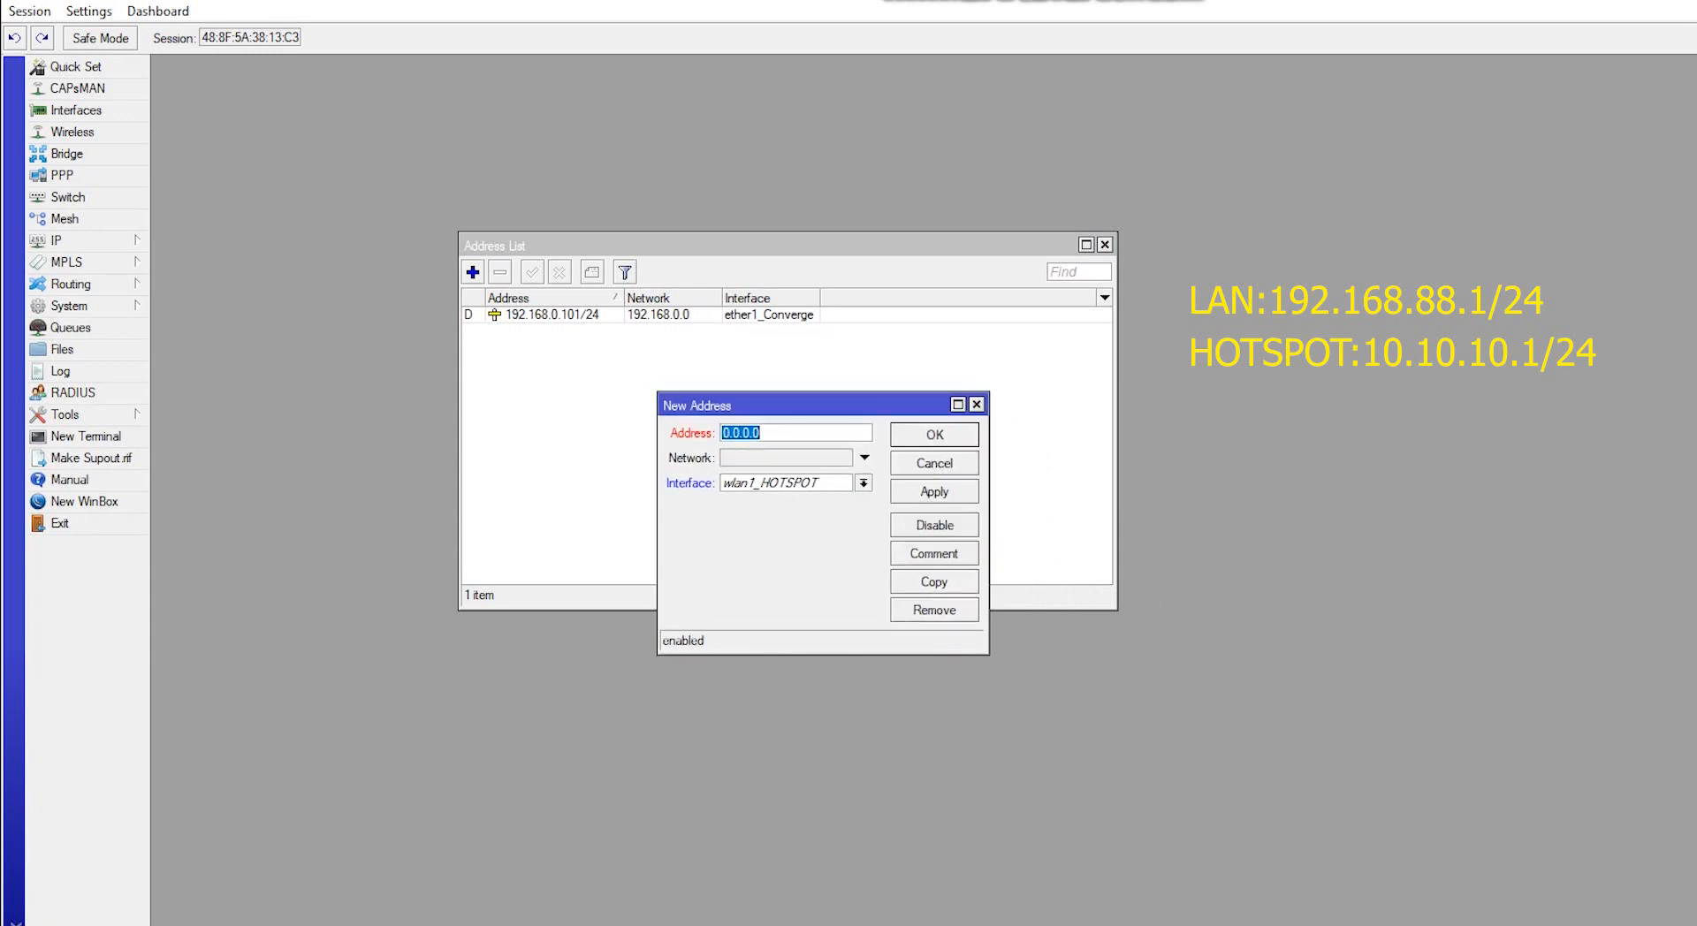
type("192.168.88.1/24")
left_click(864, 483)
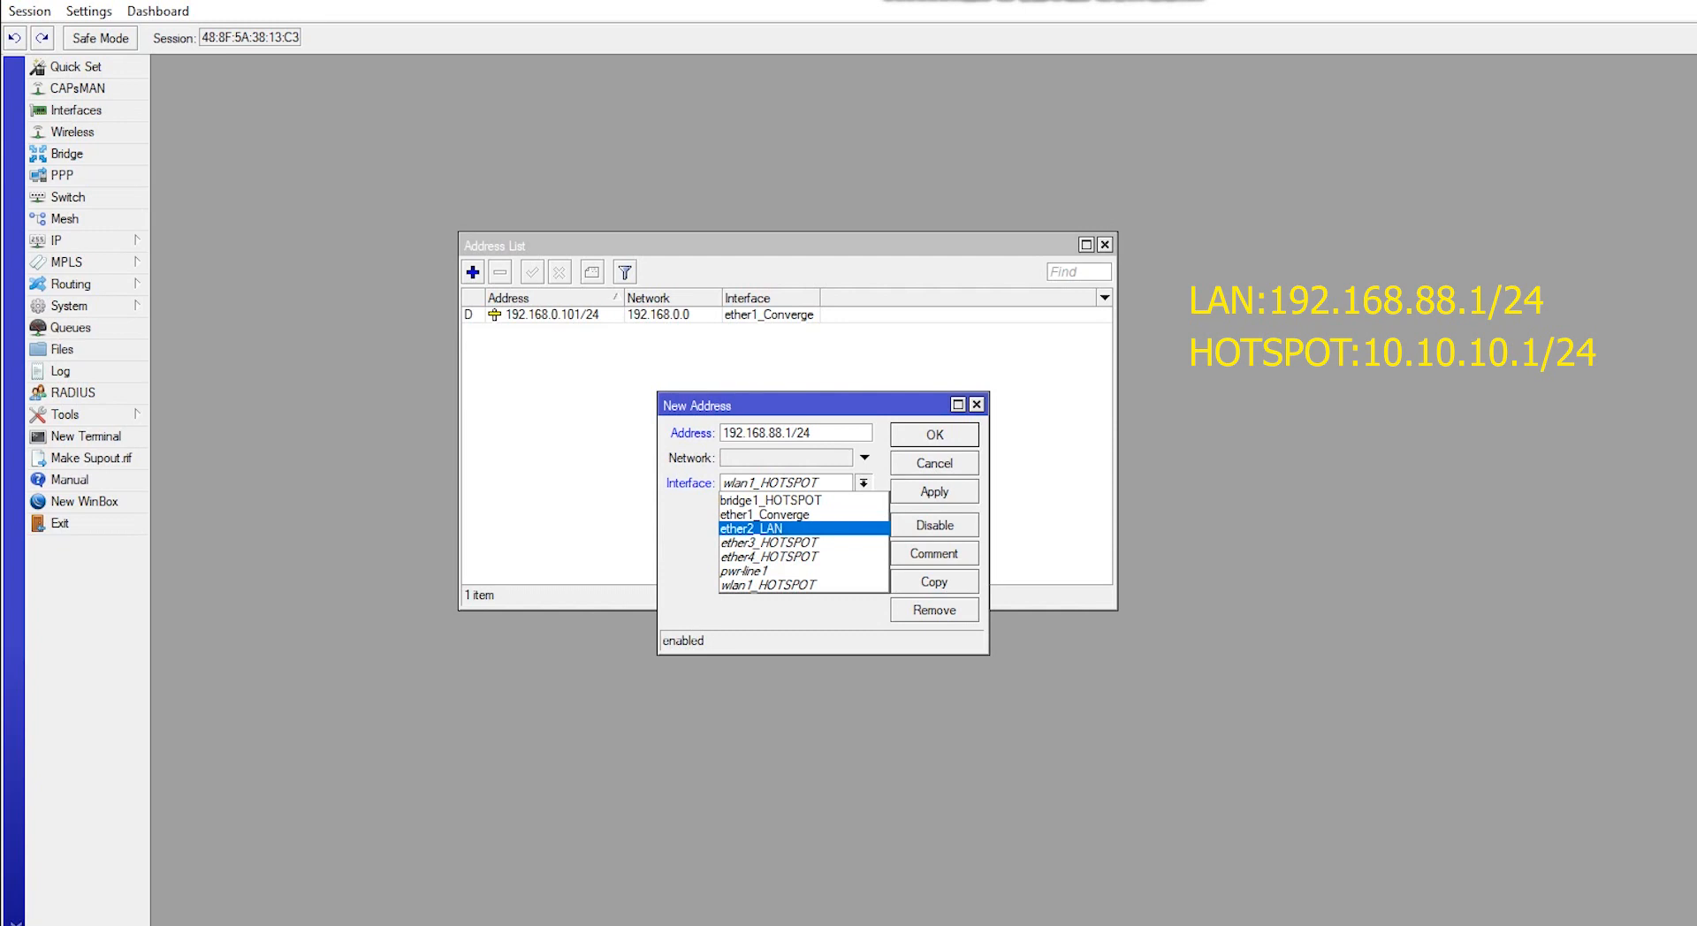
key("Return")
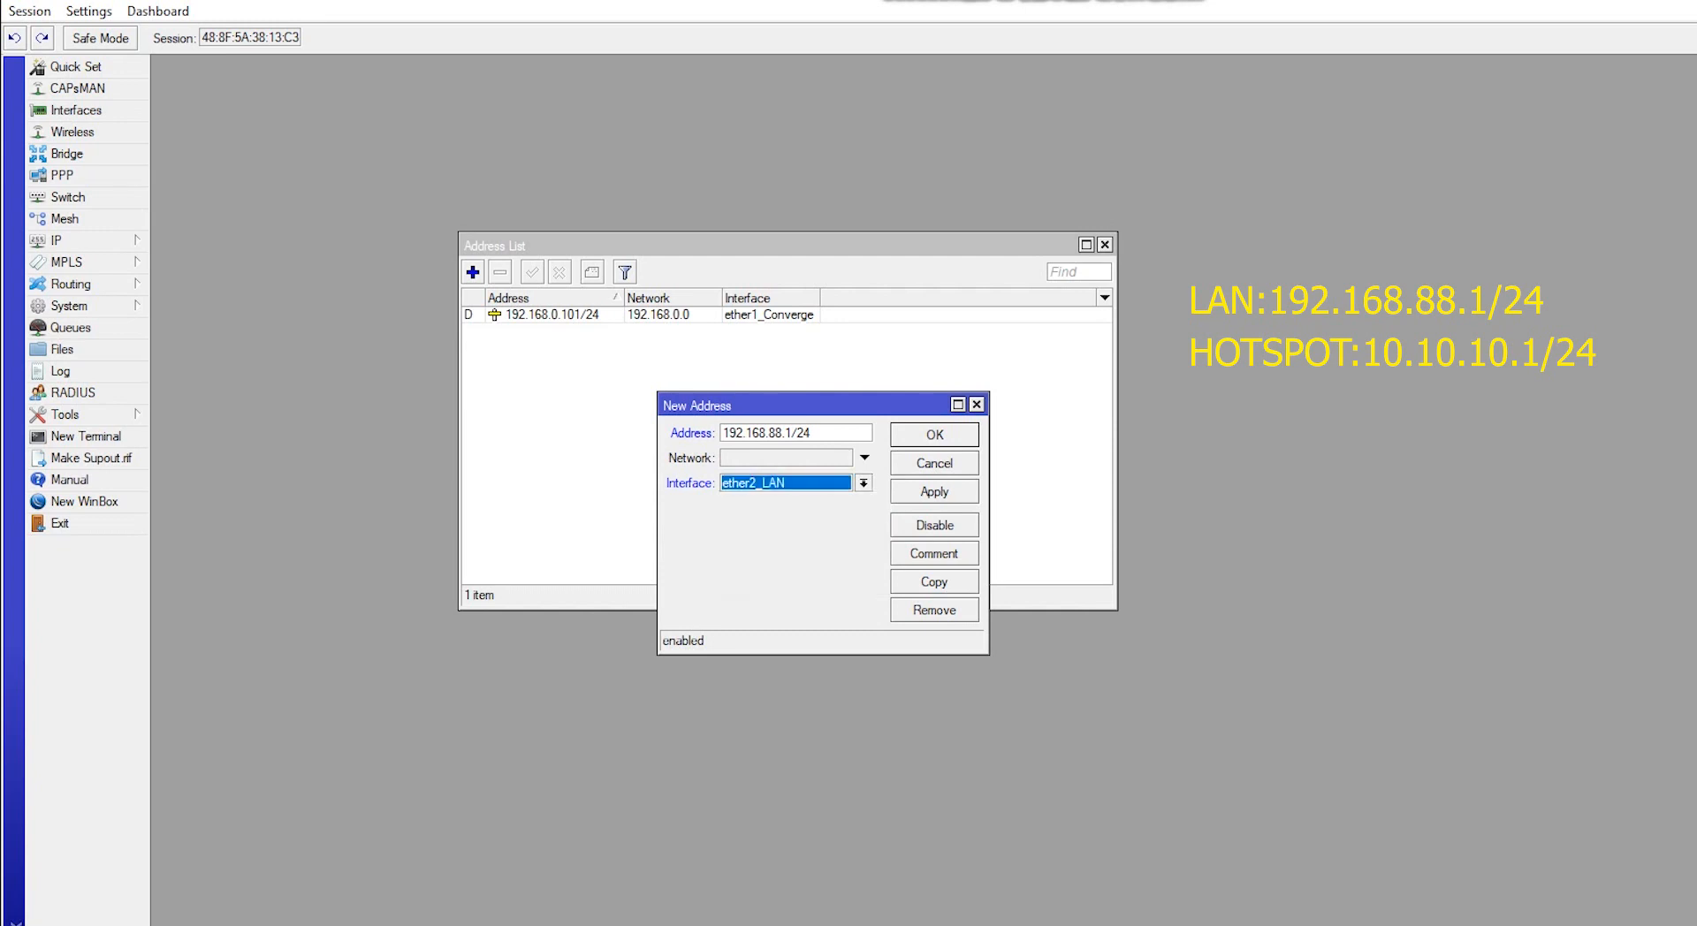
left_click(934, 491)
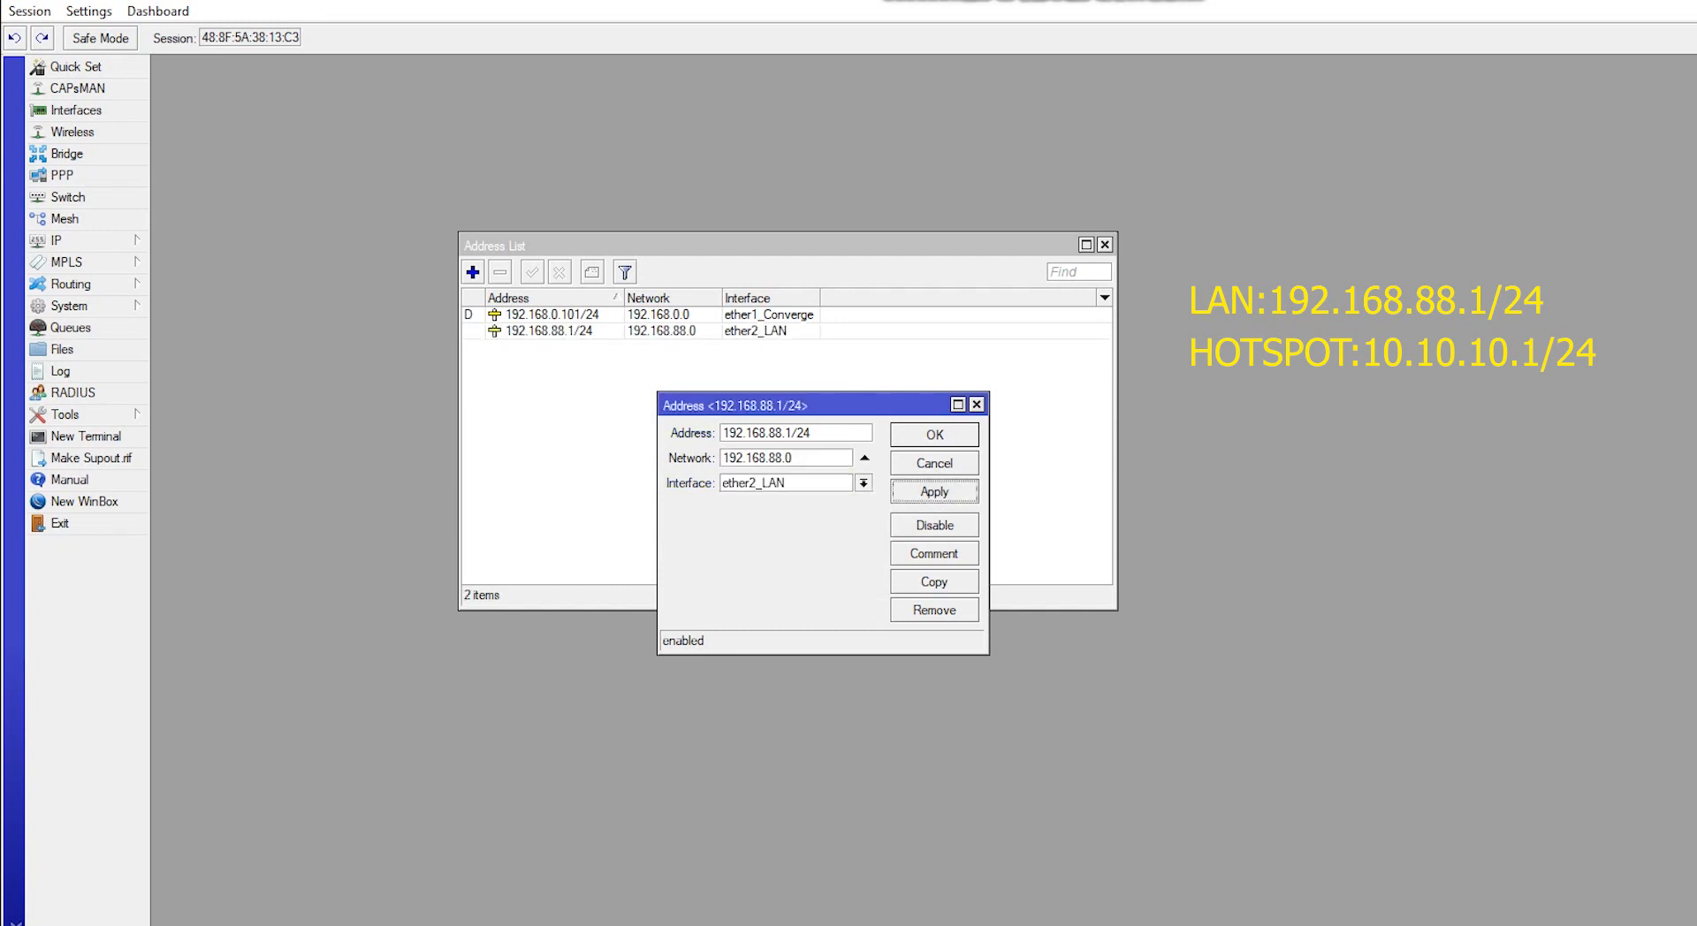
left_click(934, 435)
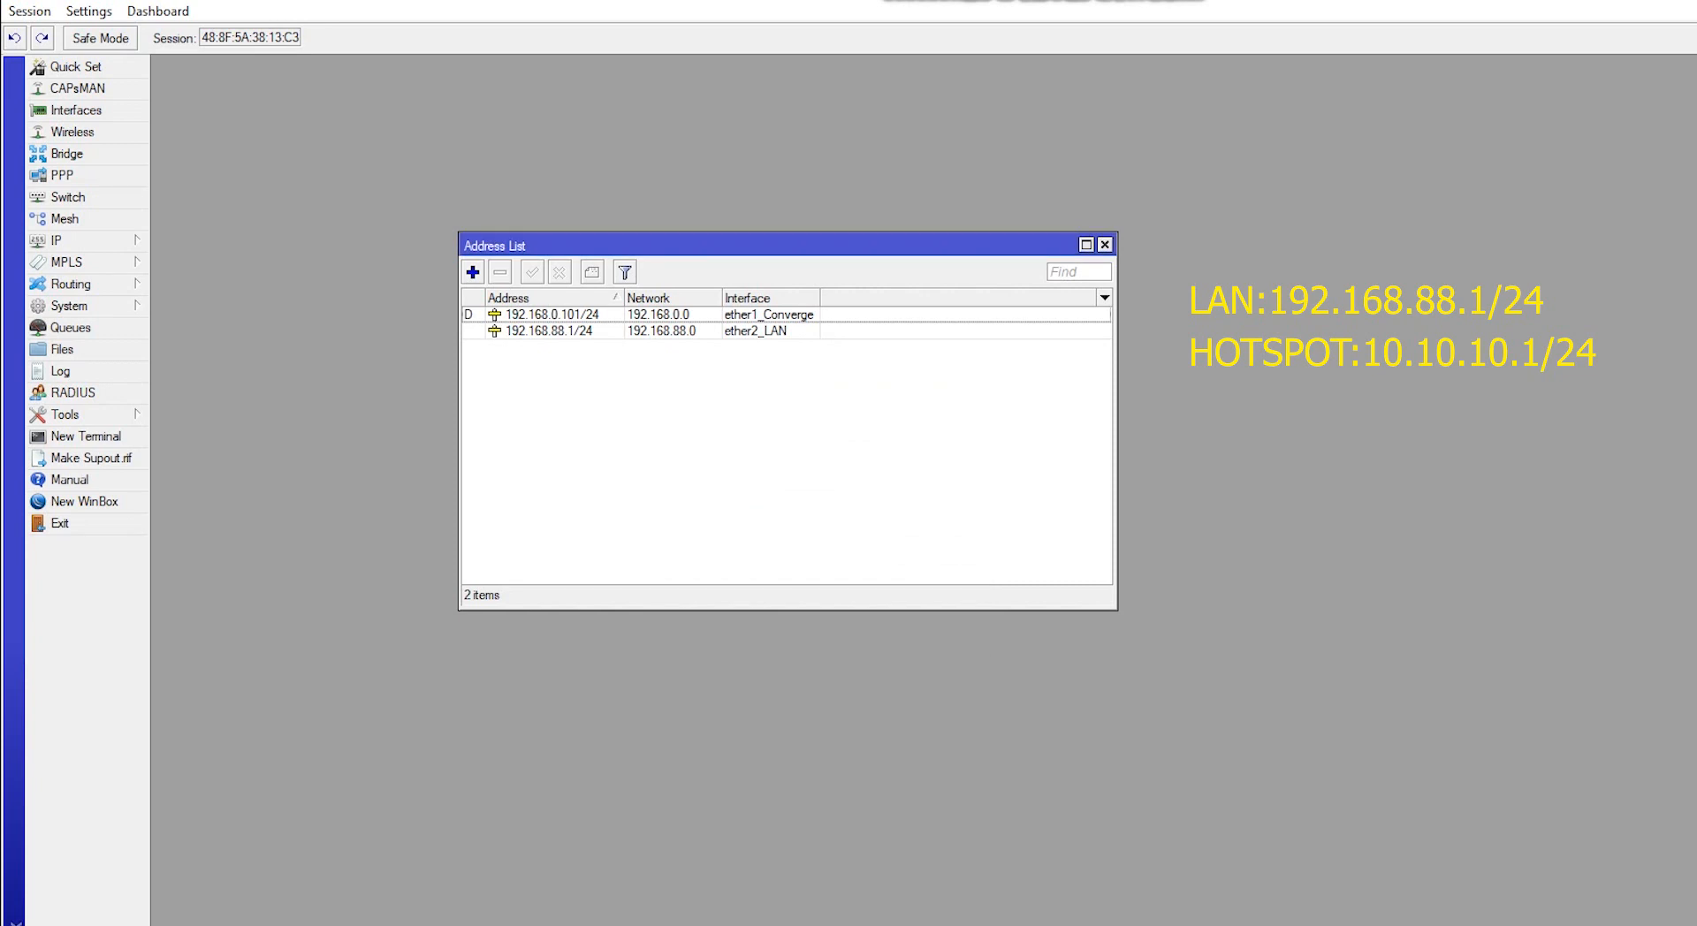
Step: Add the hotspot address 10.10.10.1/24 on interface bridge1_HOTSPOT to the address list
left_click(473, 272)
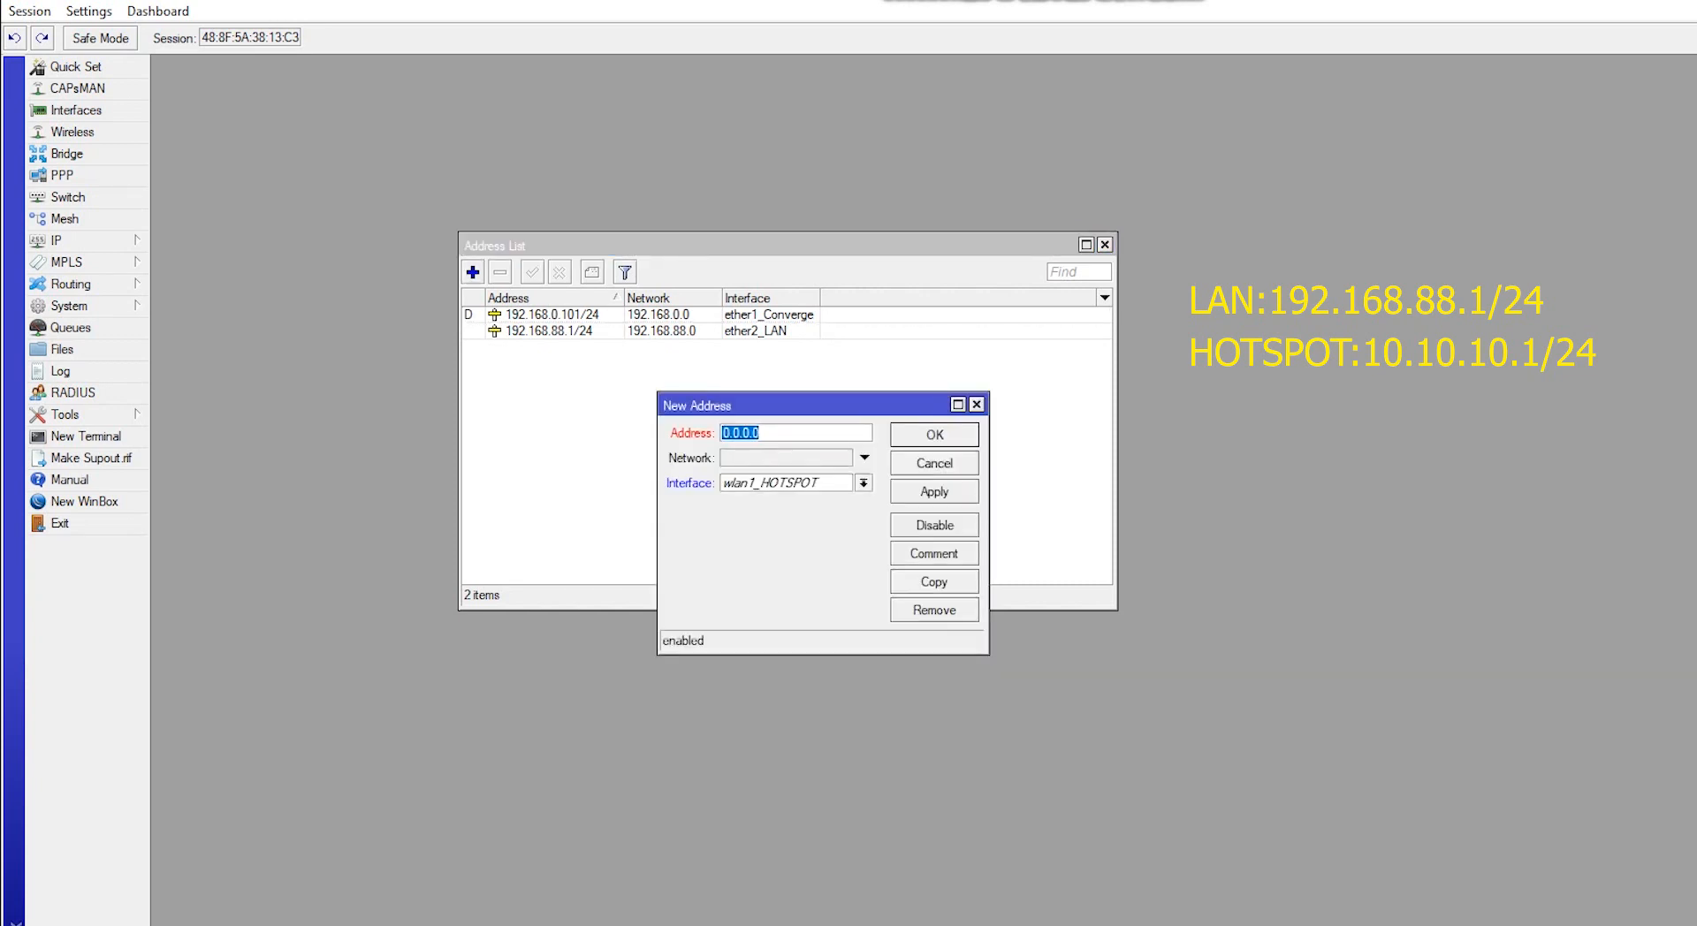
type("10.10.1")
type("0.1/")
type("21")
key("BackSpace")
type("4")
left_click(863, 484)
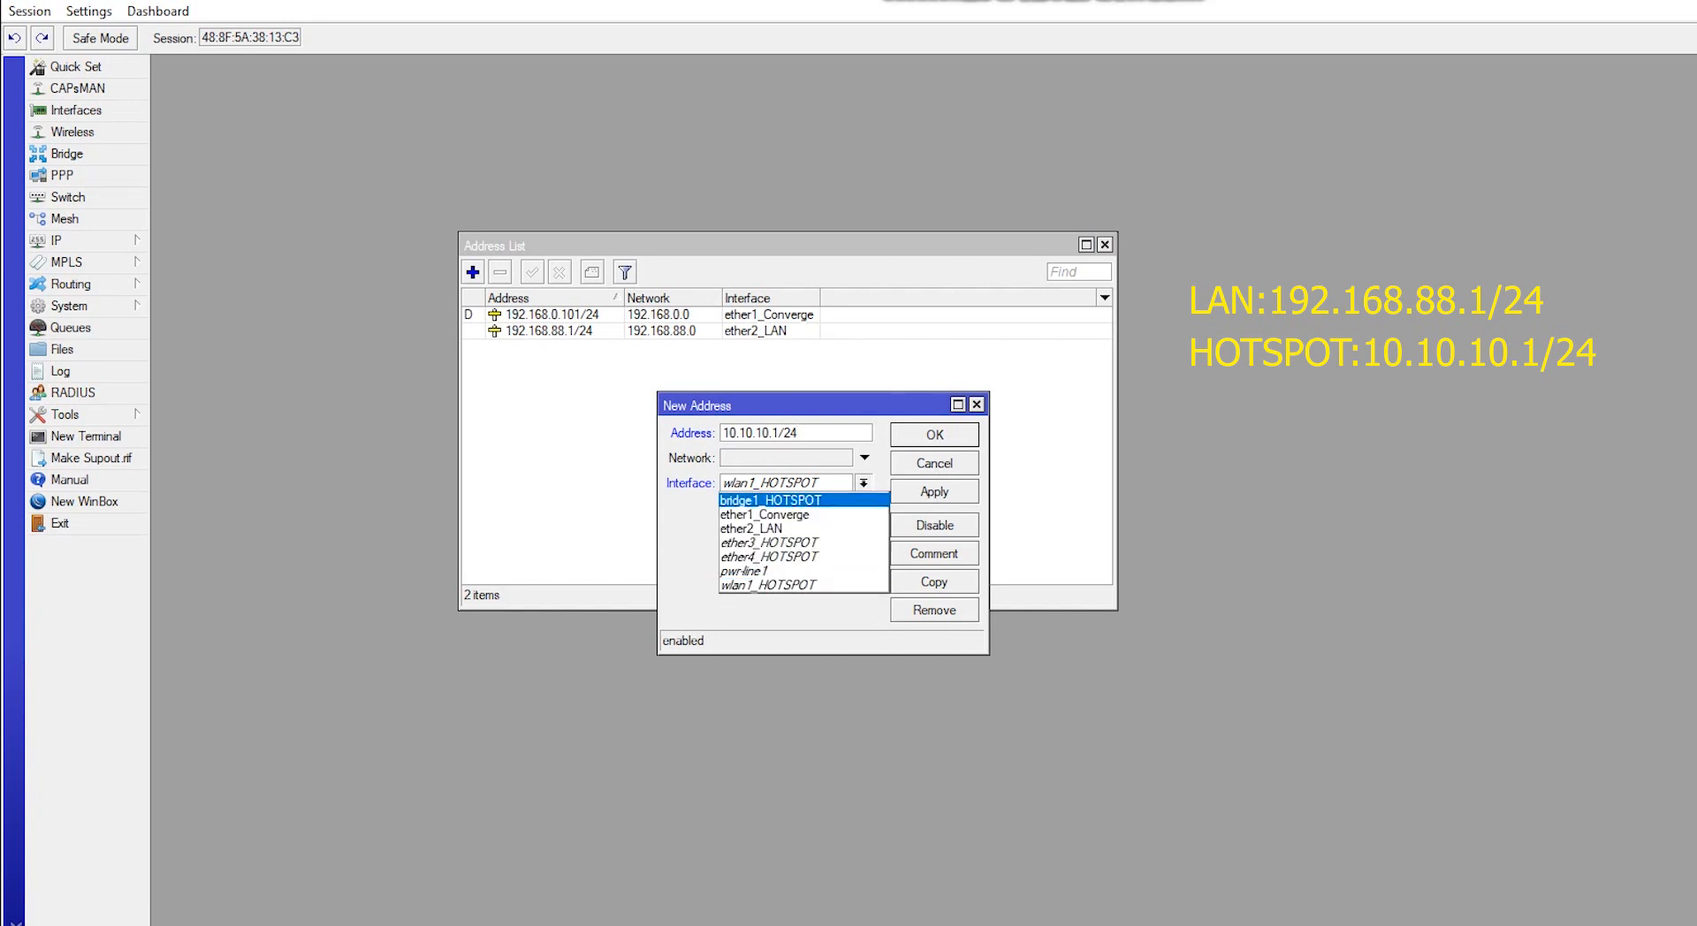
key("Return")
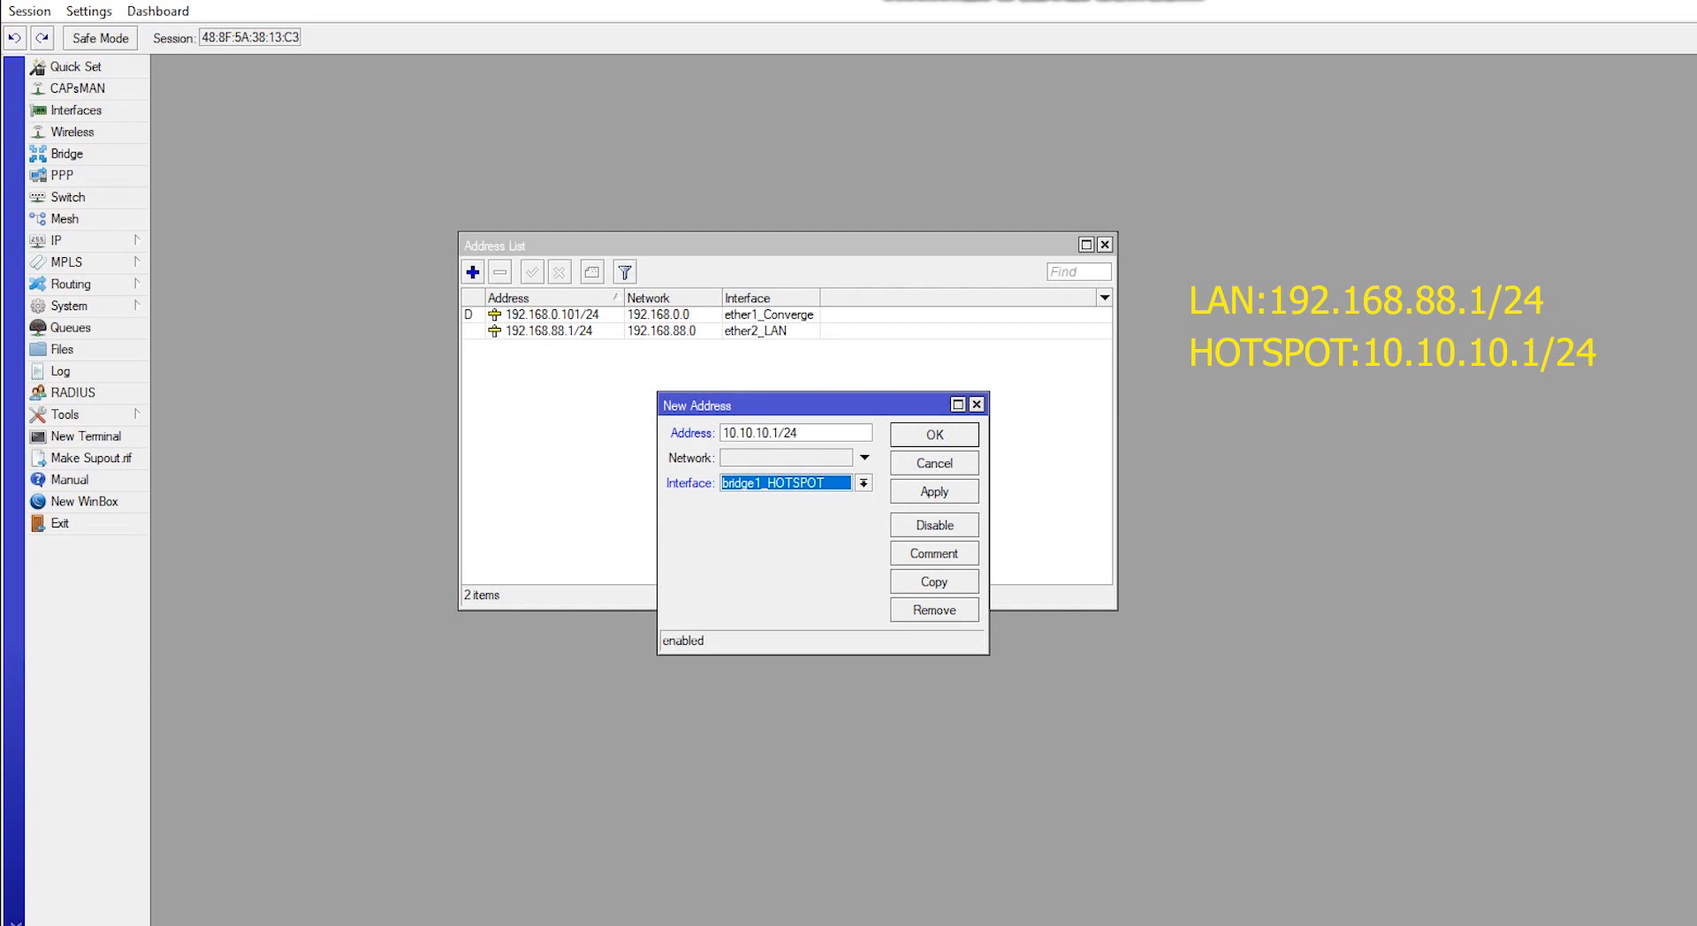
left_click(863, 483)
left_click(864, 484)
left_click(863, 484)
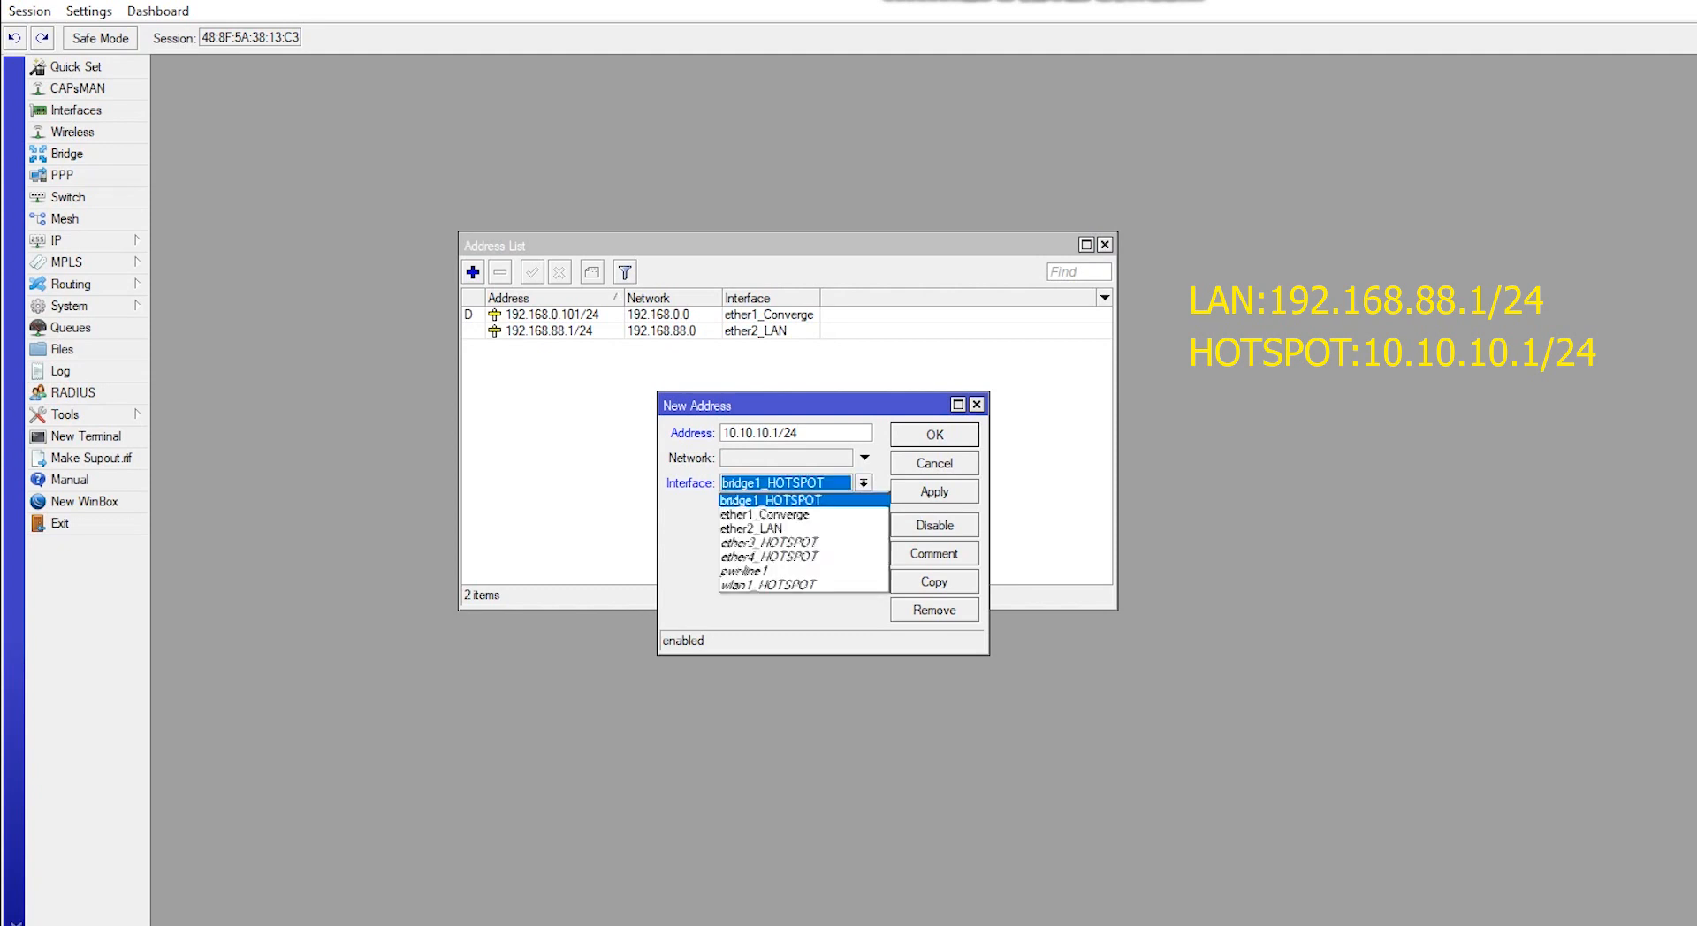
left_click(864, 483)
left_click(934, 492)
left_click(934, 434)
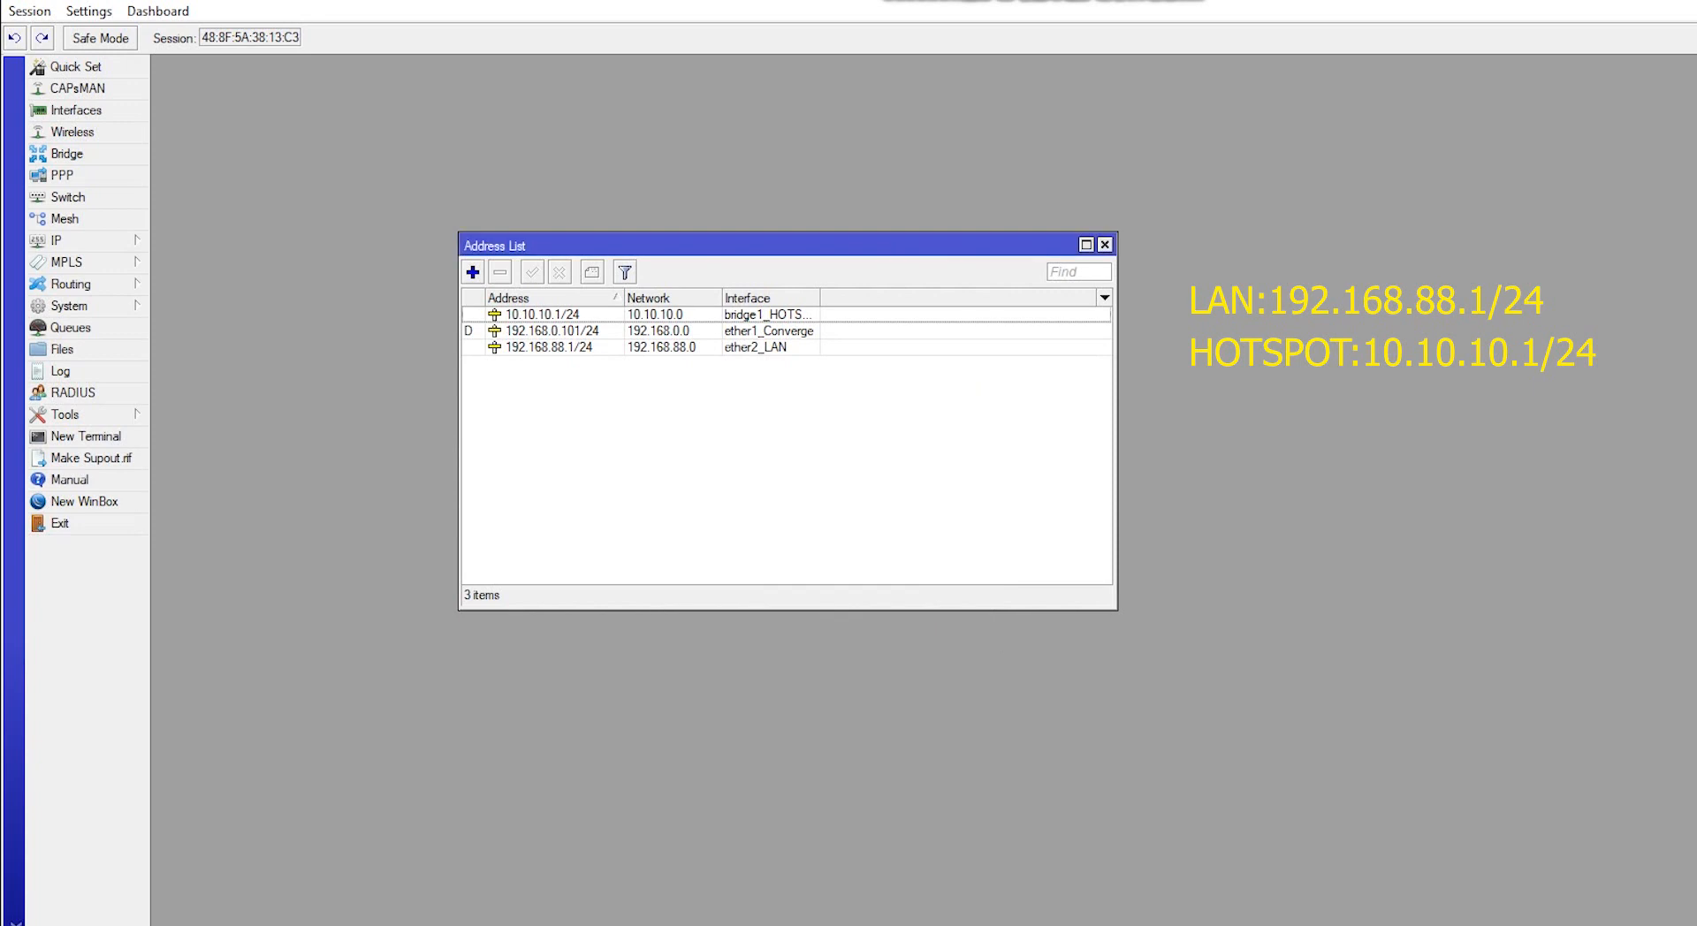
Step: Review the LAN, hotspot and Converge entries in the address list one by one
left_click(566, 348)
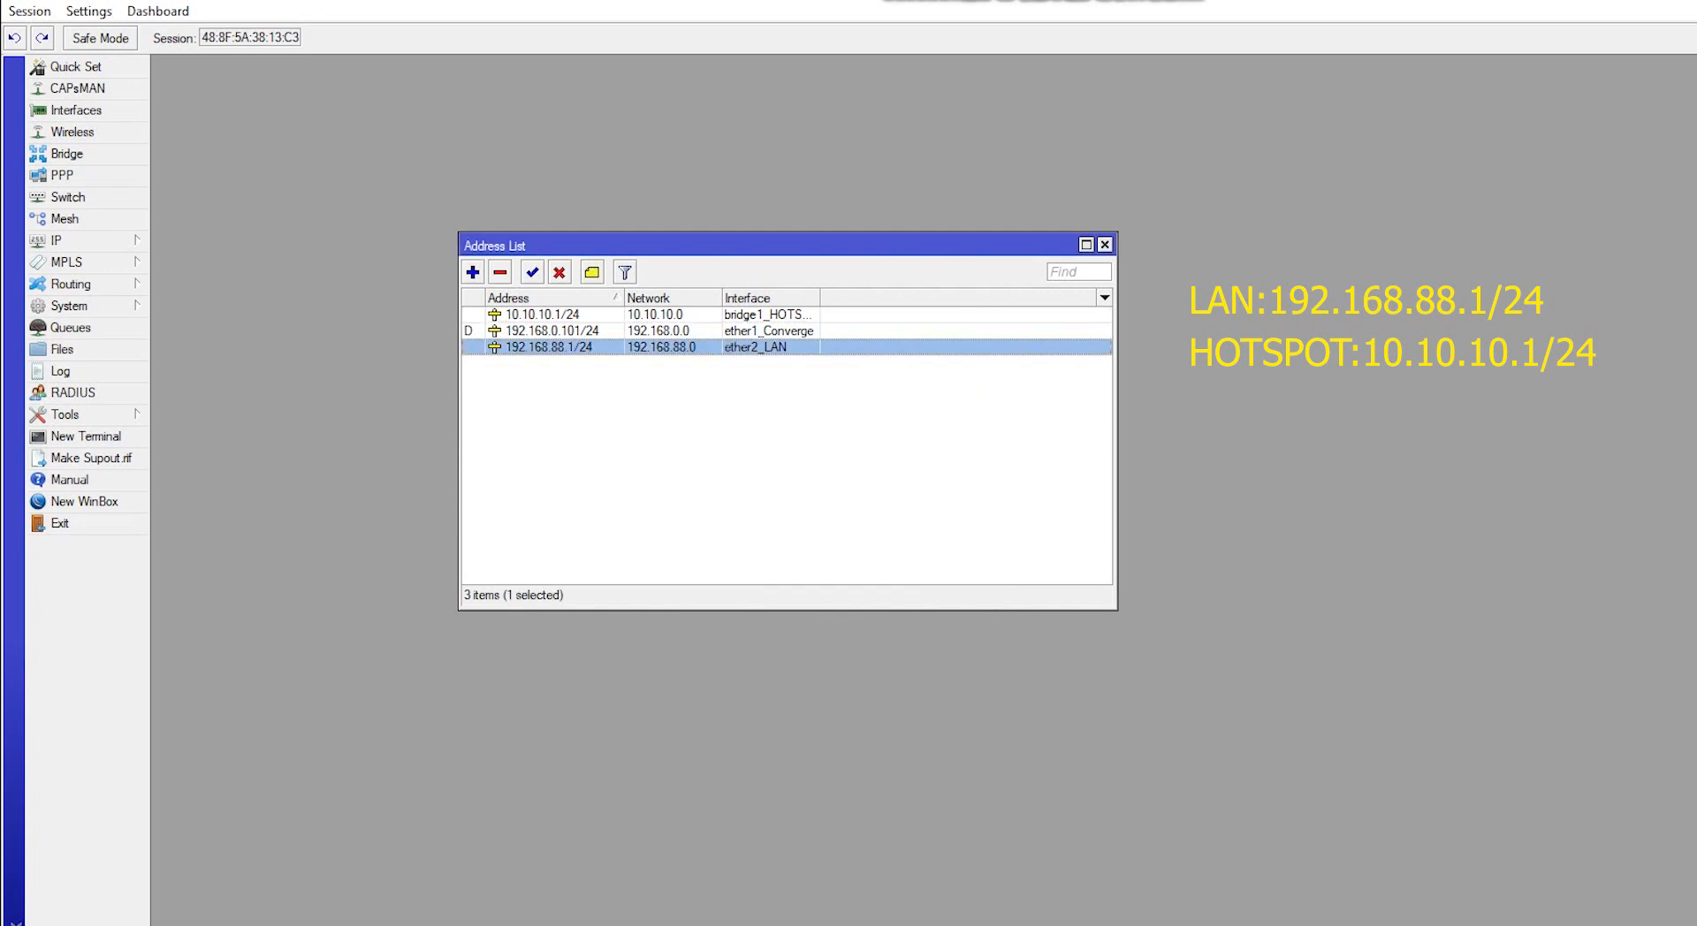
left_click(566, 315)
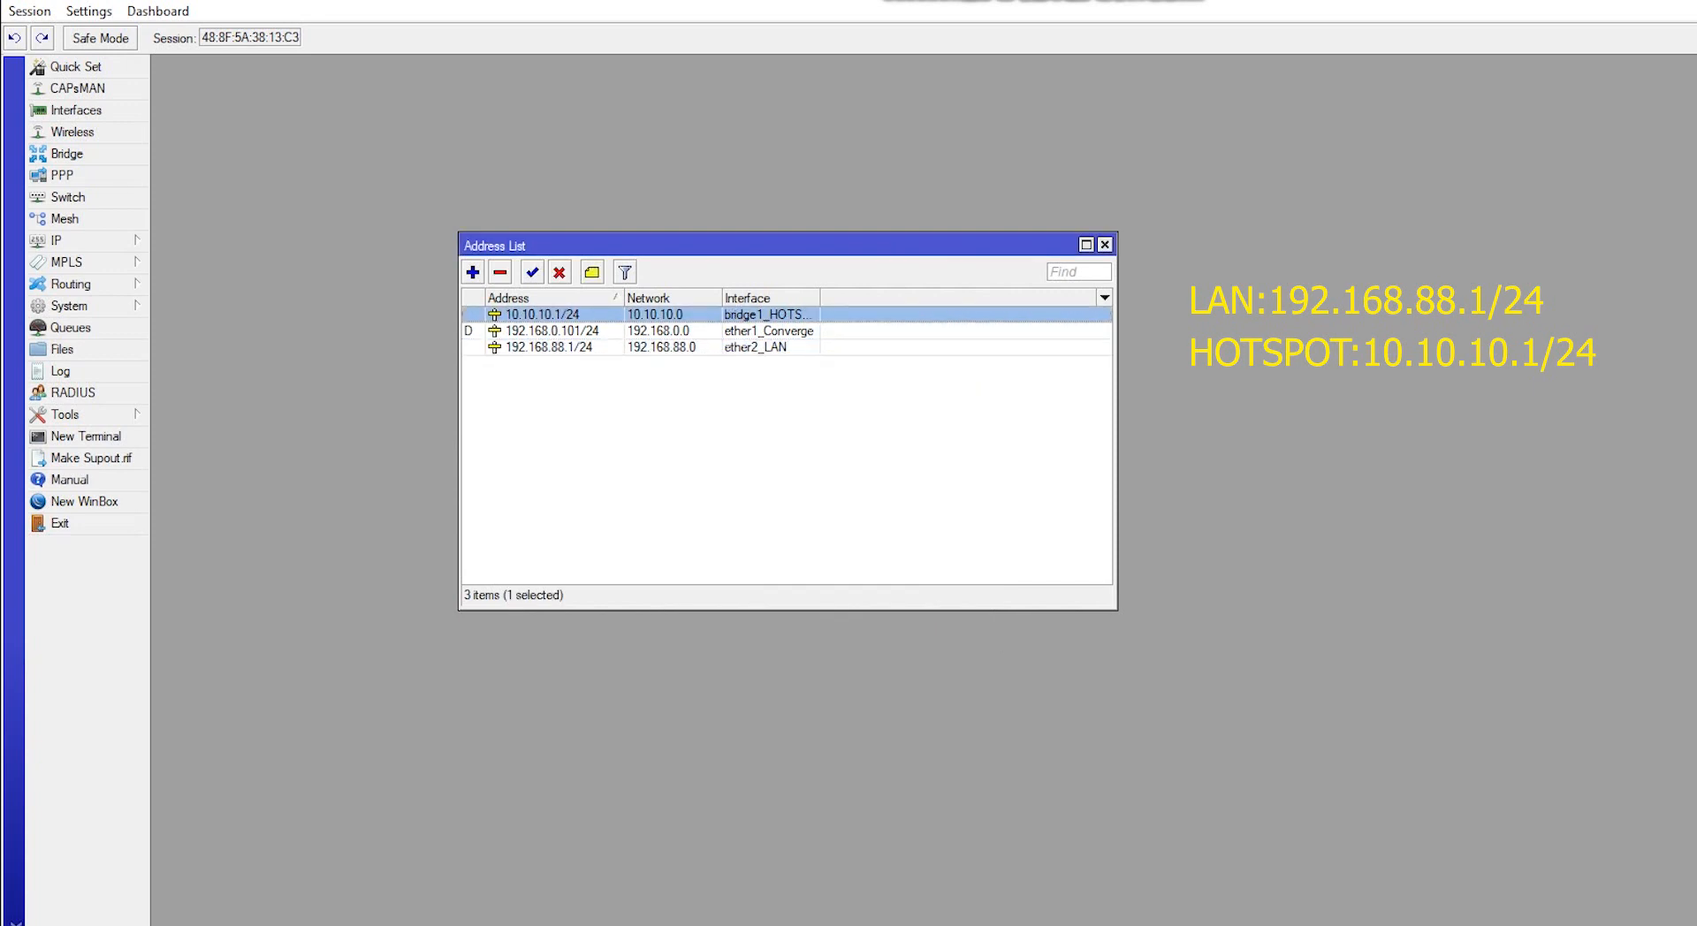
left_click(565, 332)
left_click(565, 348)
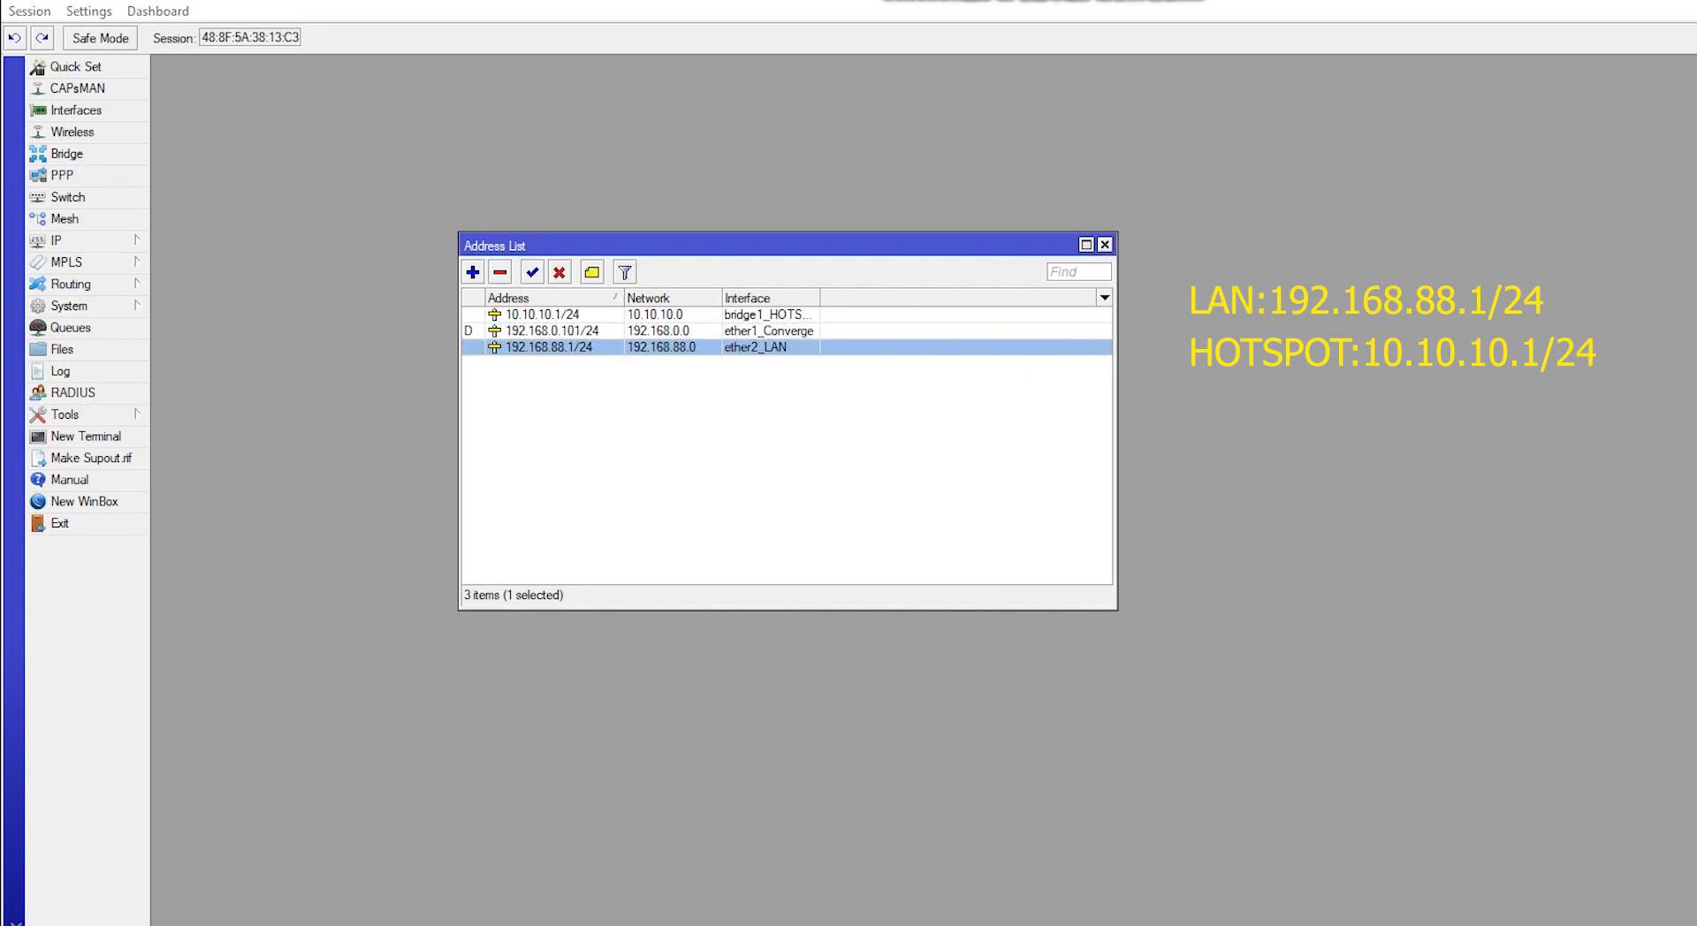
Step: Highlight "setup DNS" in checklist item 9 in Notepad and close WinBox's address list
key("alt+Tab")
left_click_drag(729, 301, 650, 301)
key("alt+Tab")
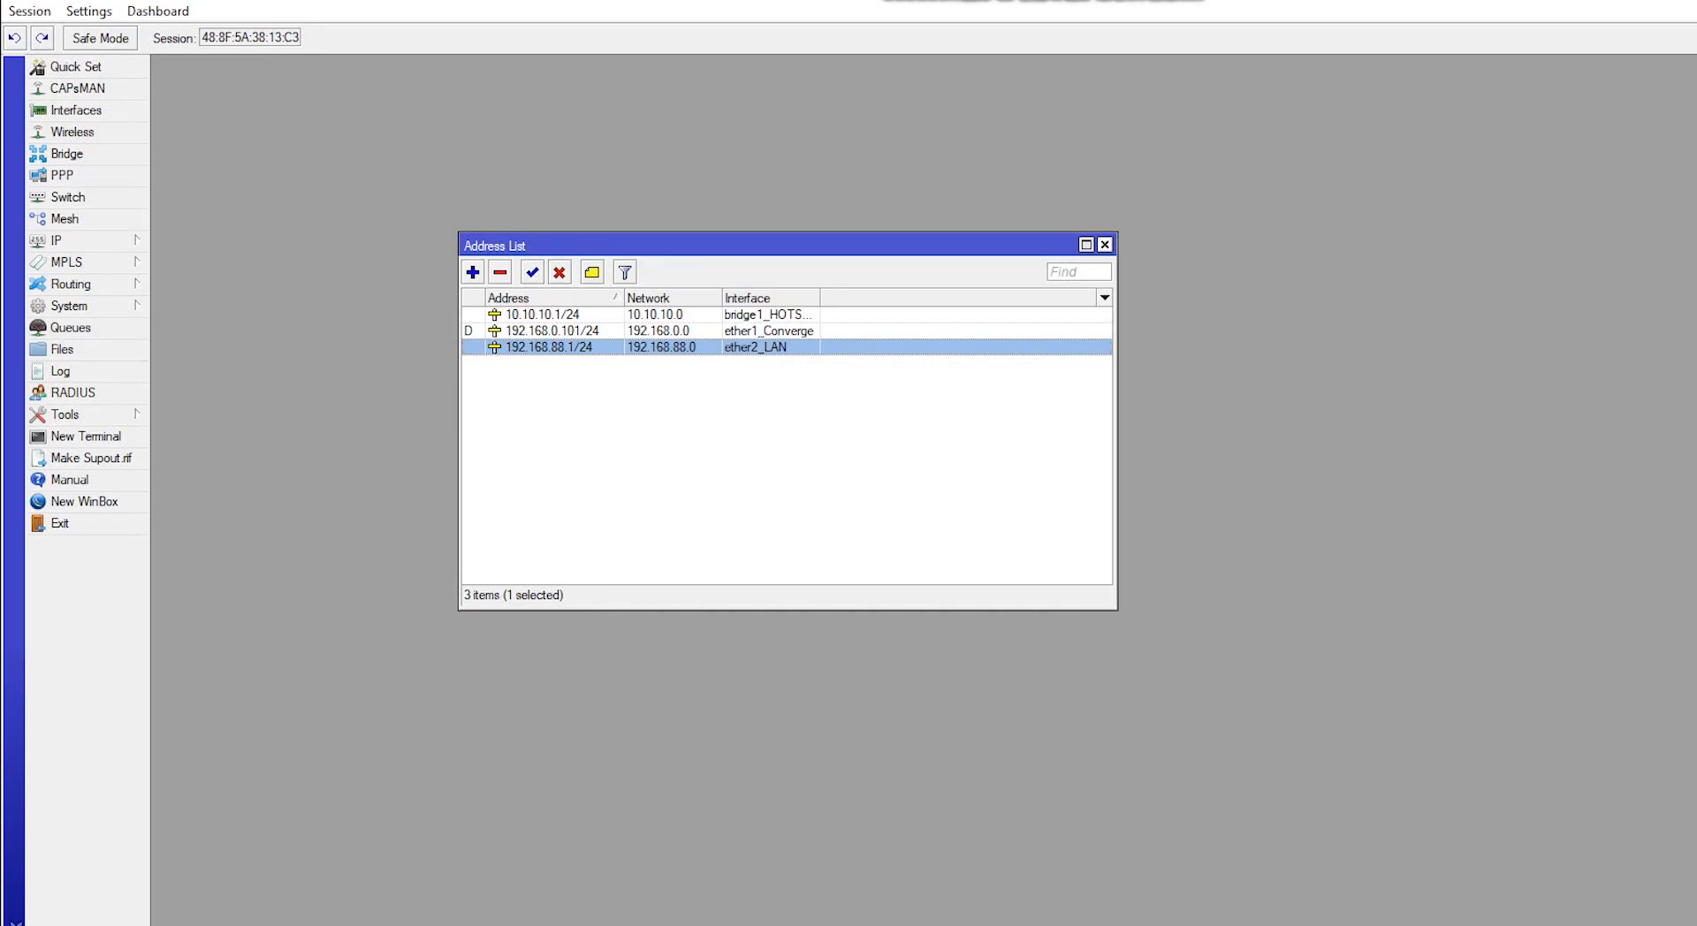
left_click(1105, 244)
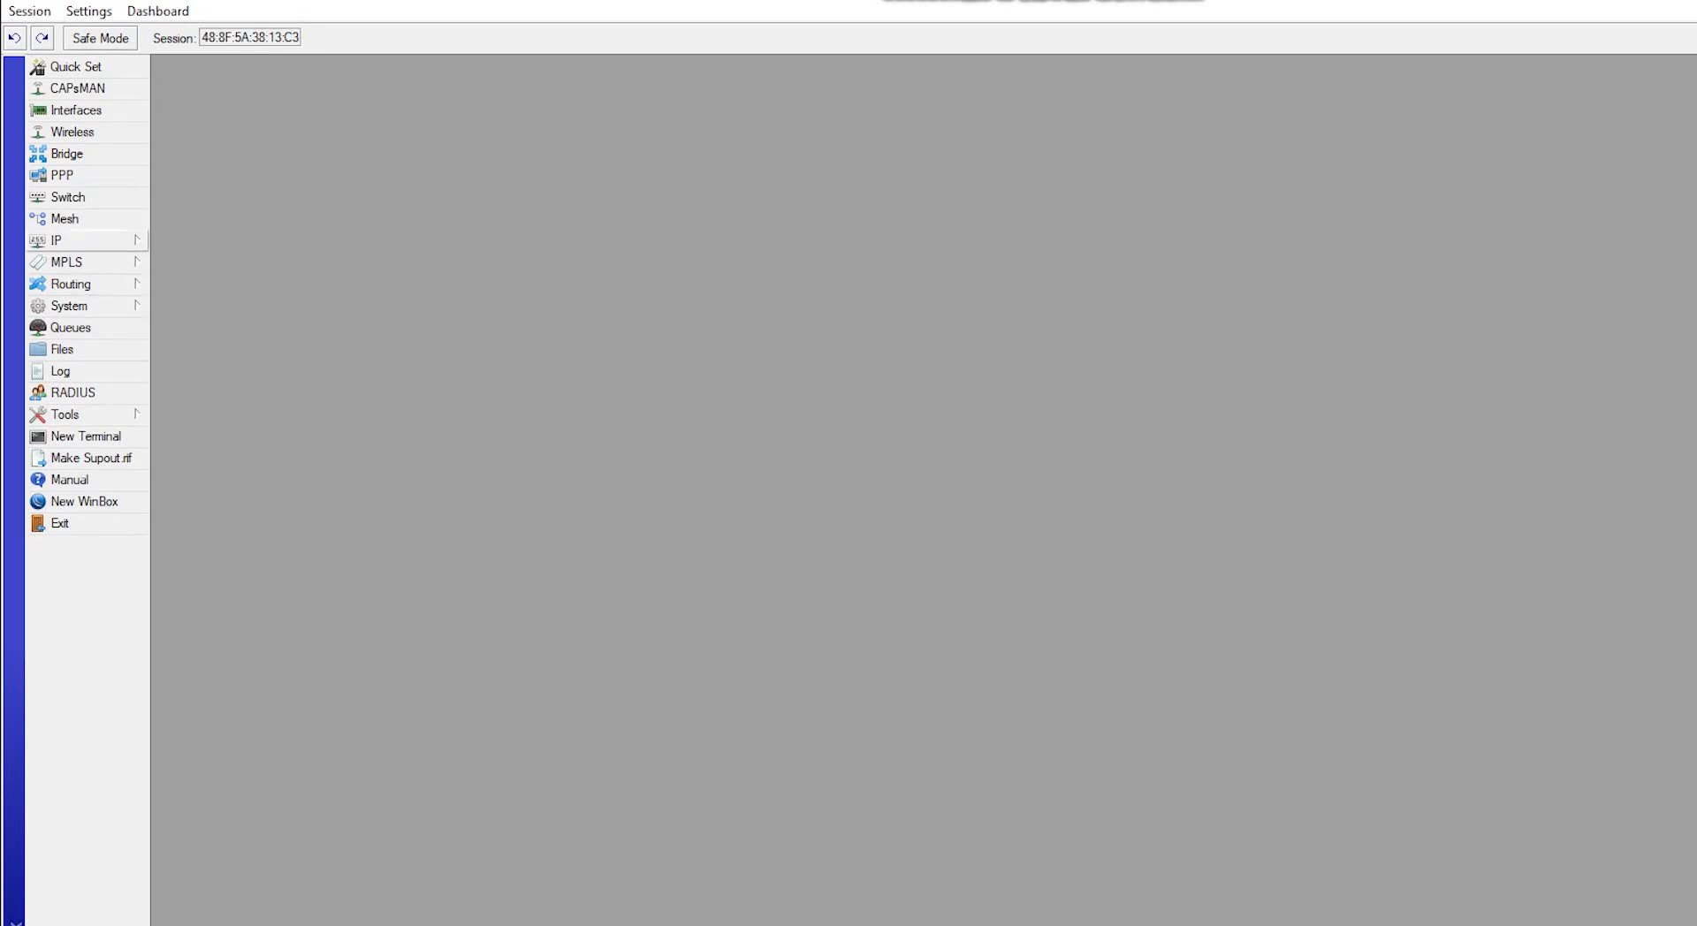
Step: Set the router's DNS servers to 8.8.8.8 and 8.8.4.4 in the DNS settings
left_click(80, 240)
left_click(181, 394)
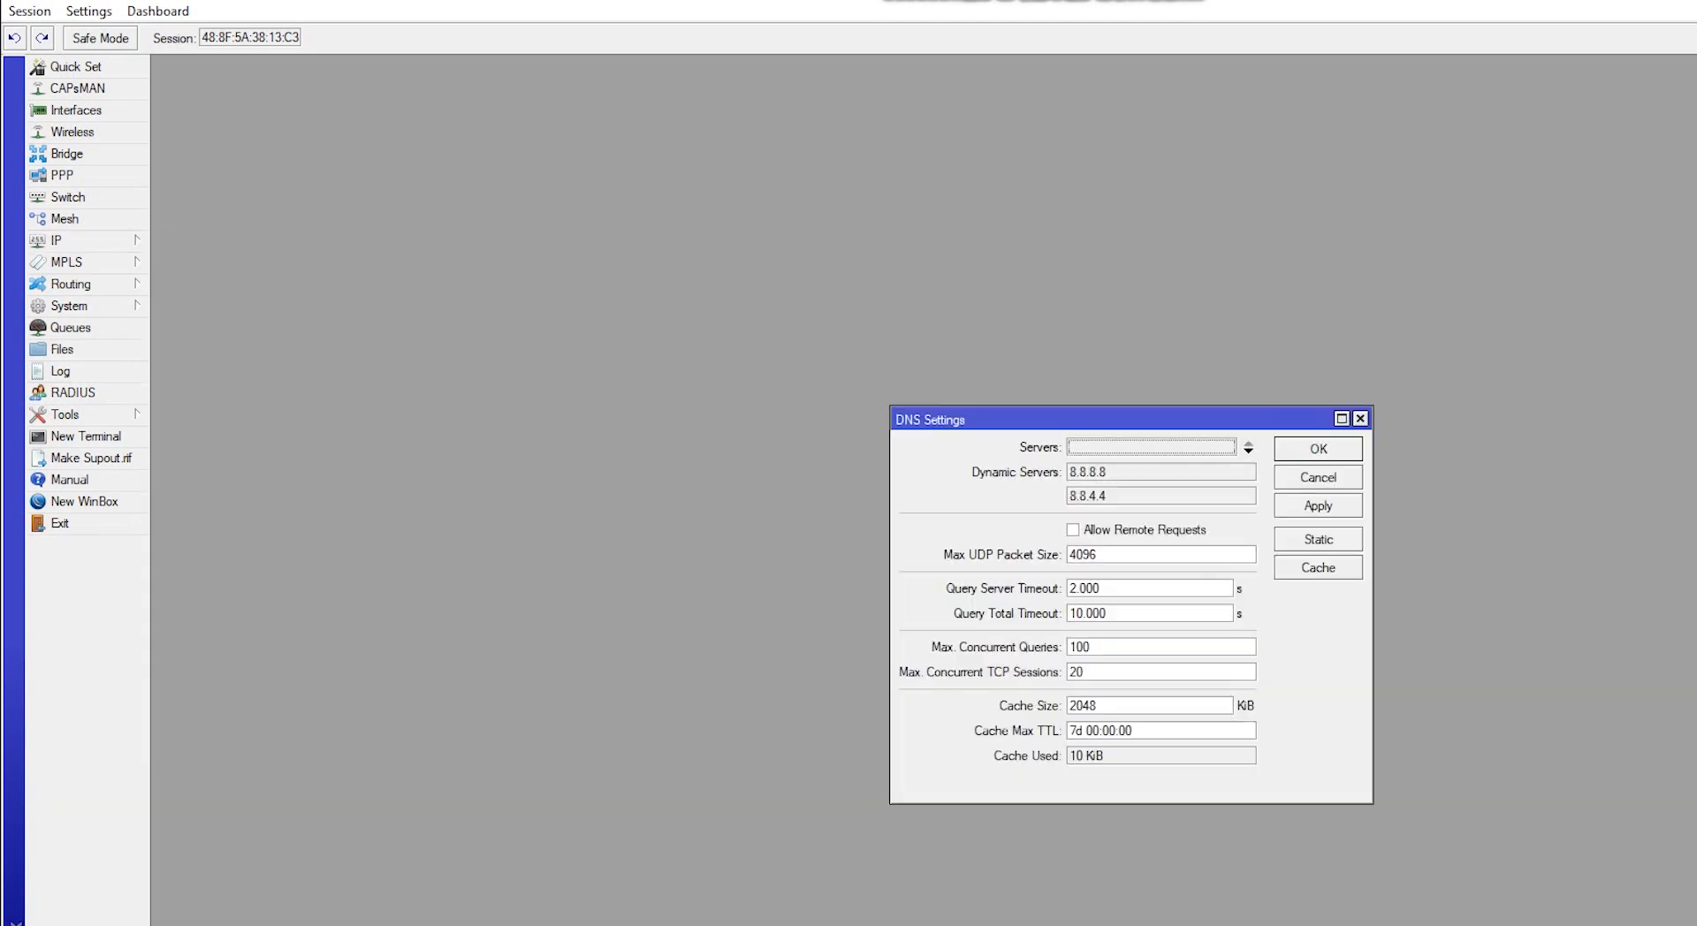
left_click(1248, 450)
type("8.8.8.8")
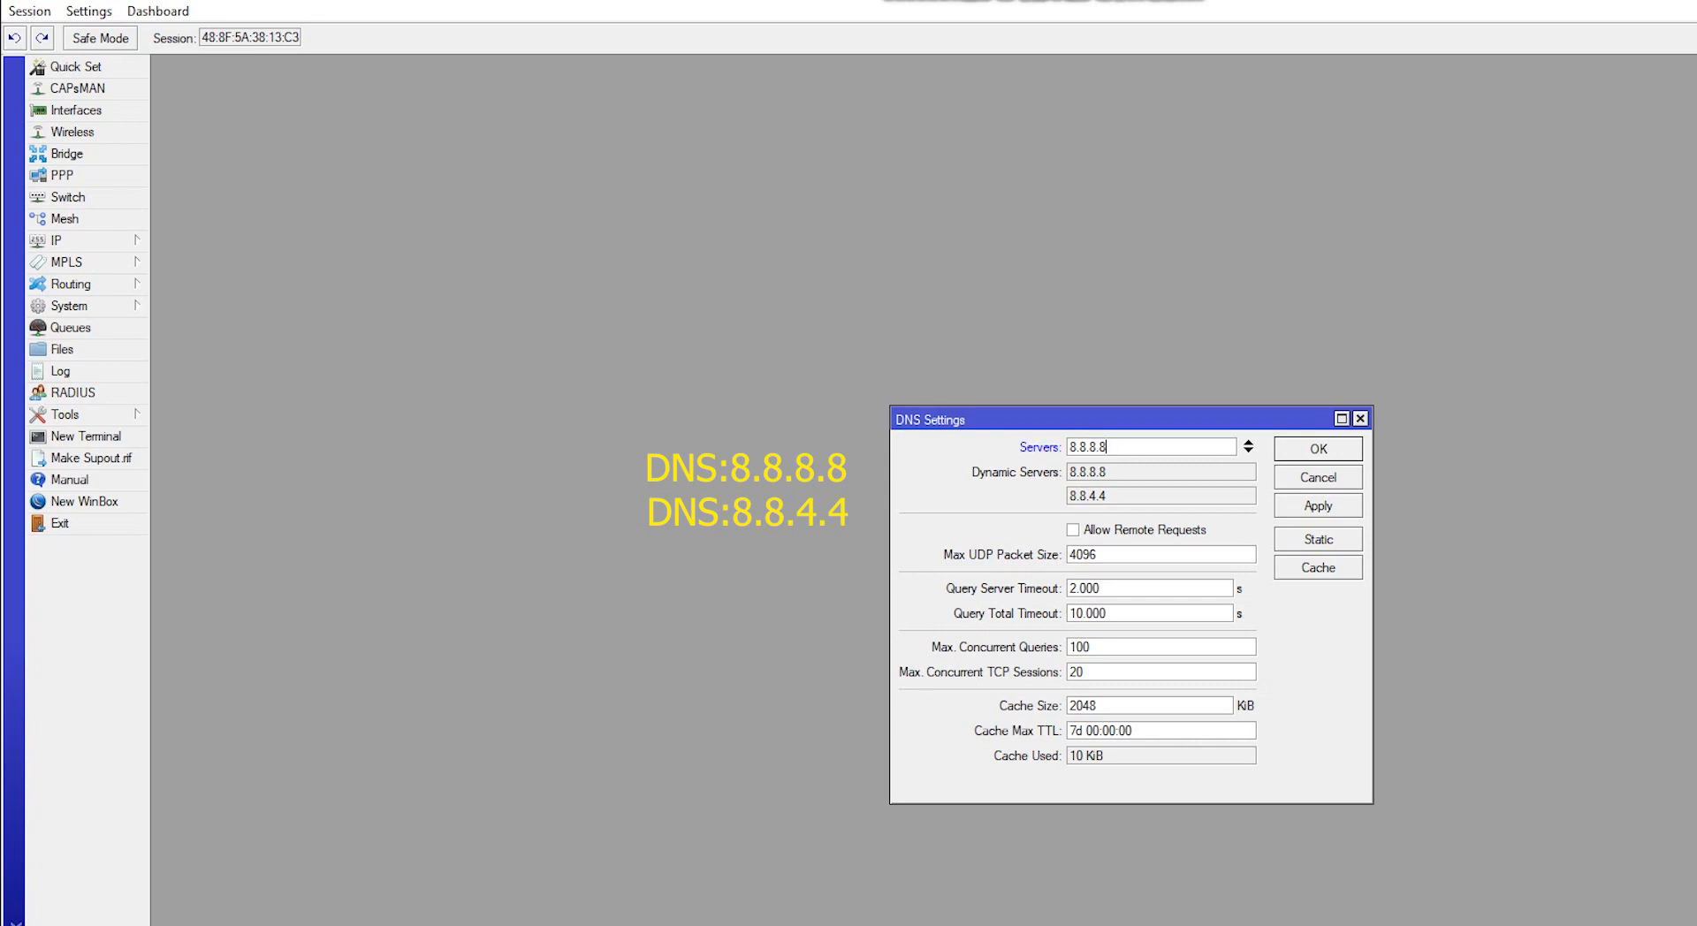
left_click(1248, 450)
type("8.8.4.4")
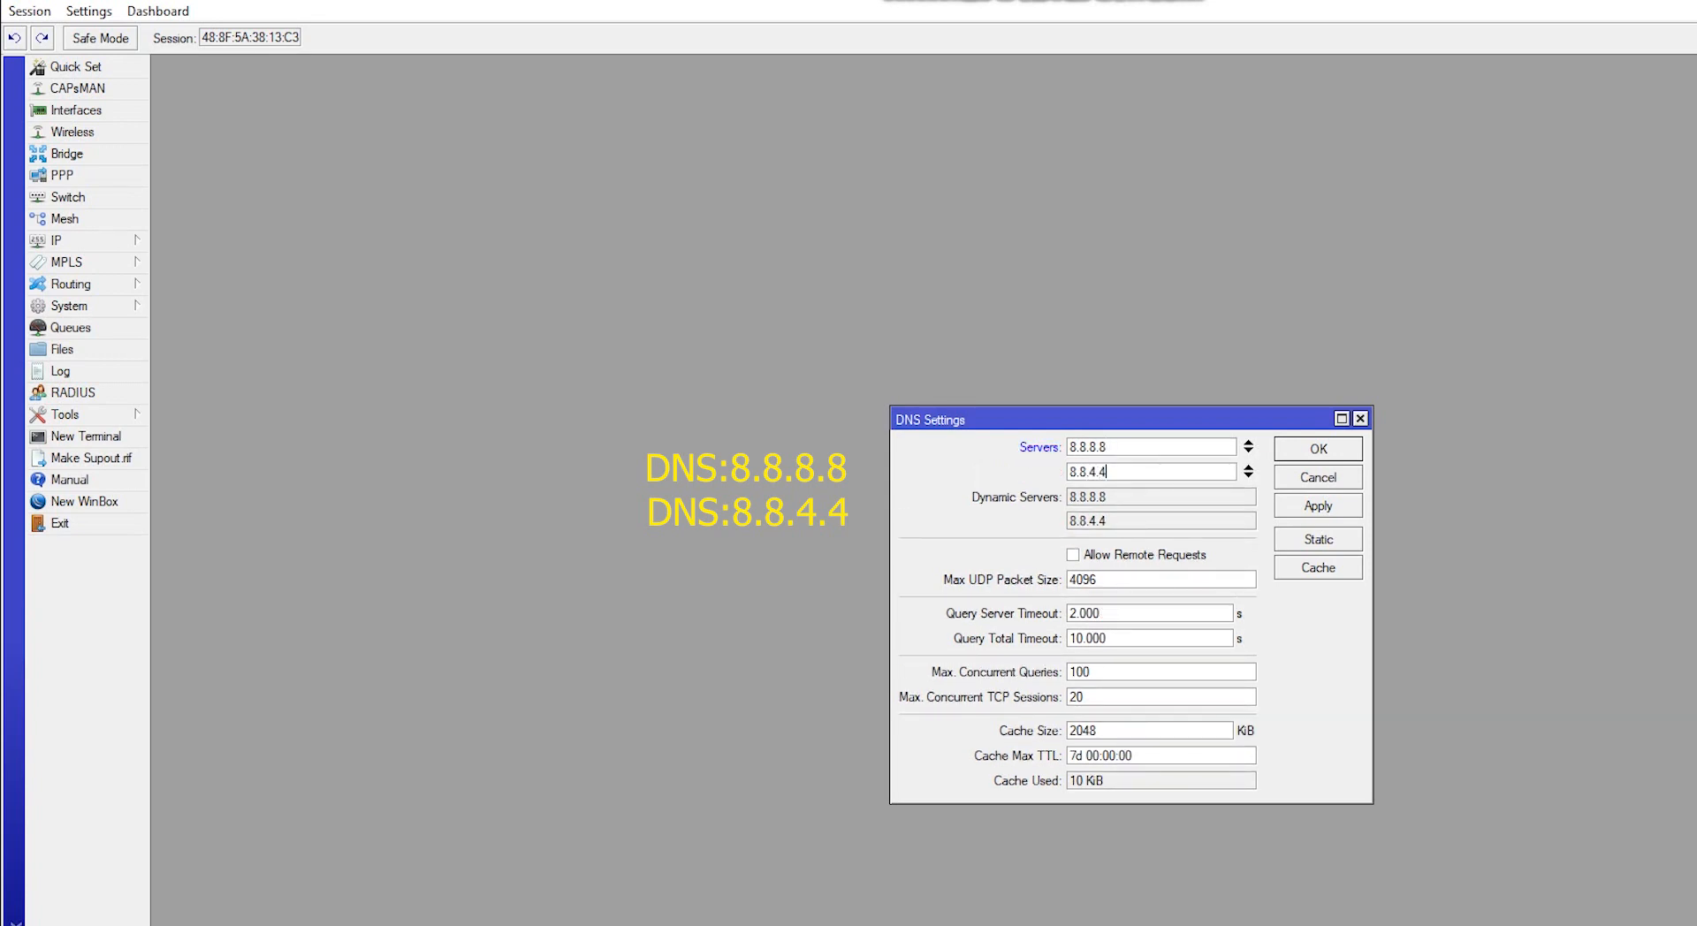
left_click(1317, 506)
left_click(1318, 449)
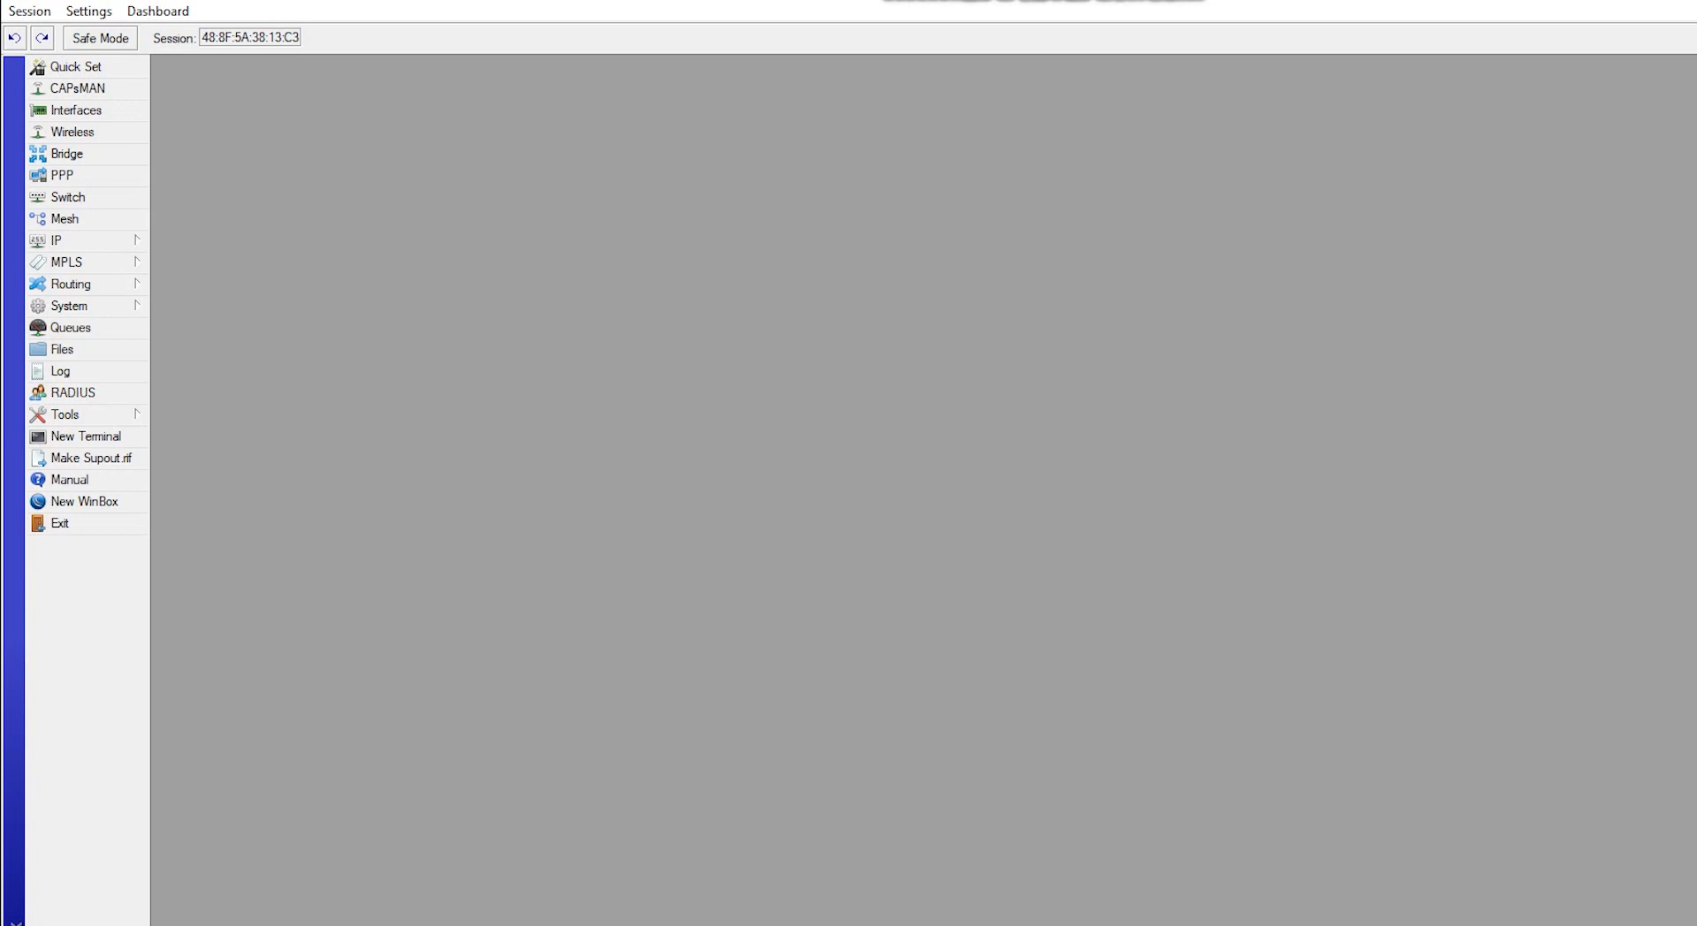
Step: Switch to the Notepad checklist and highlight item 10, "setup lan1 connection (DHCP Server)"
key("alt+Tab")
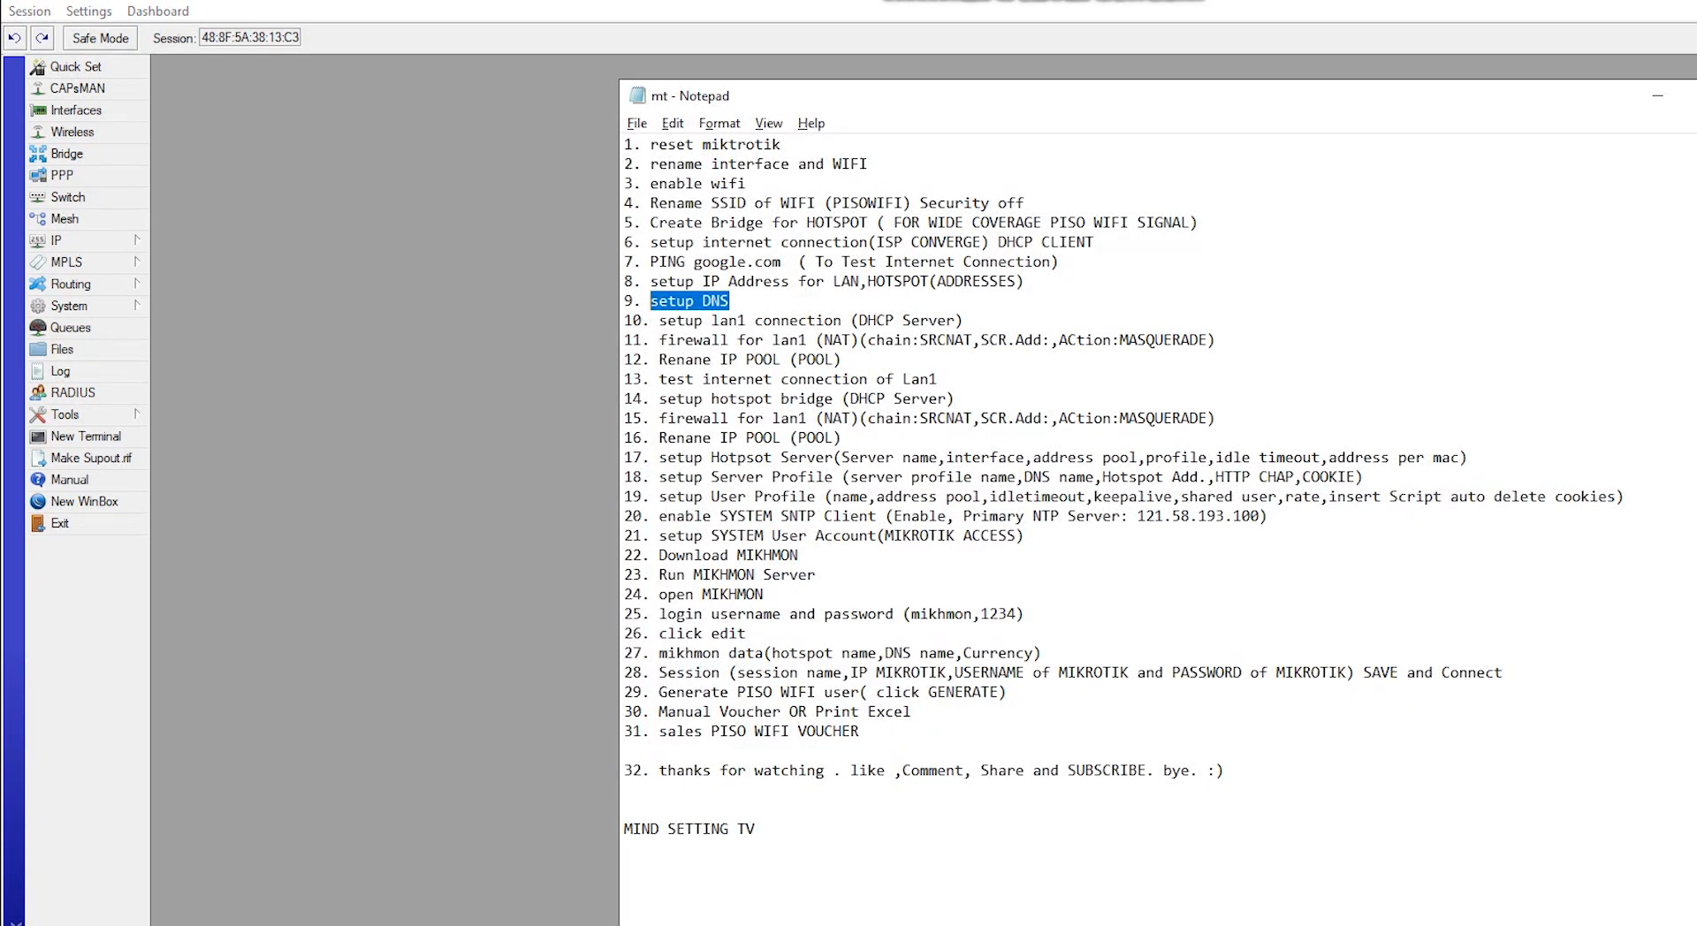
left_click_drag(659, 321, 754, 320)
left_click_drag(754, 320, 963, 320)
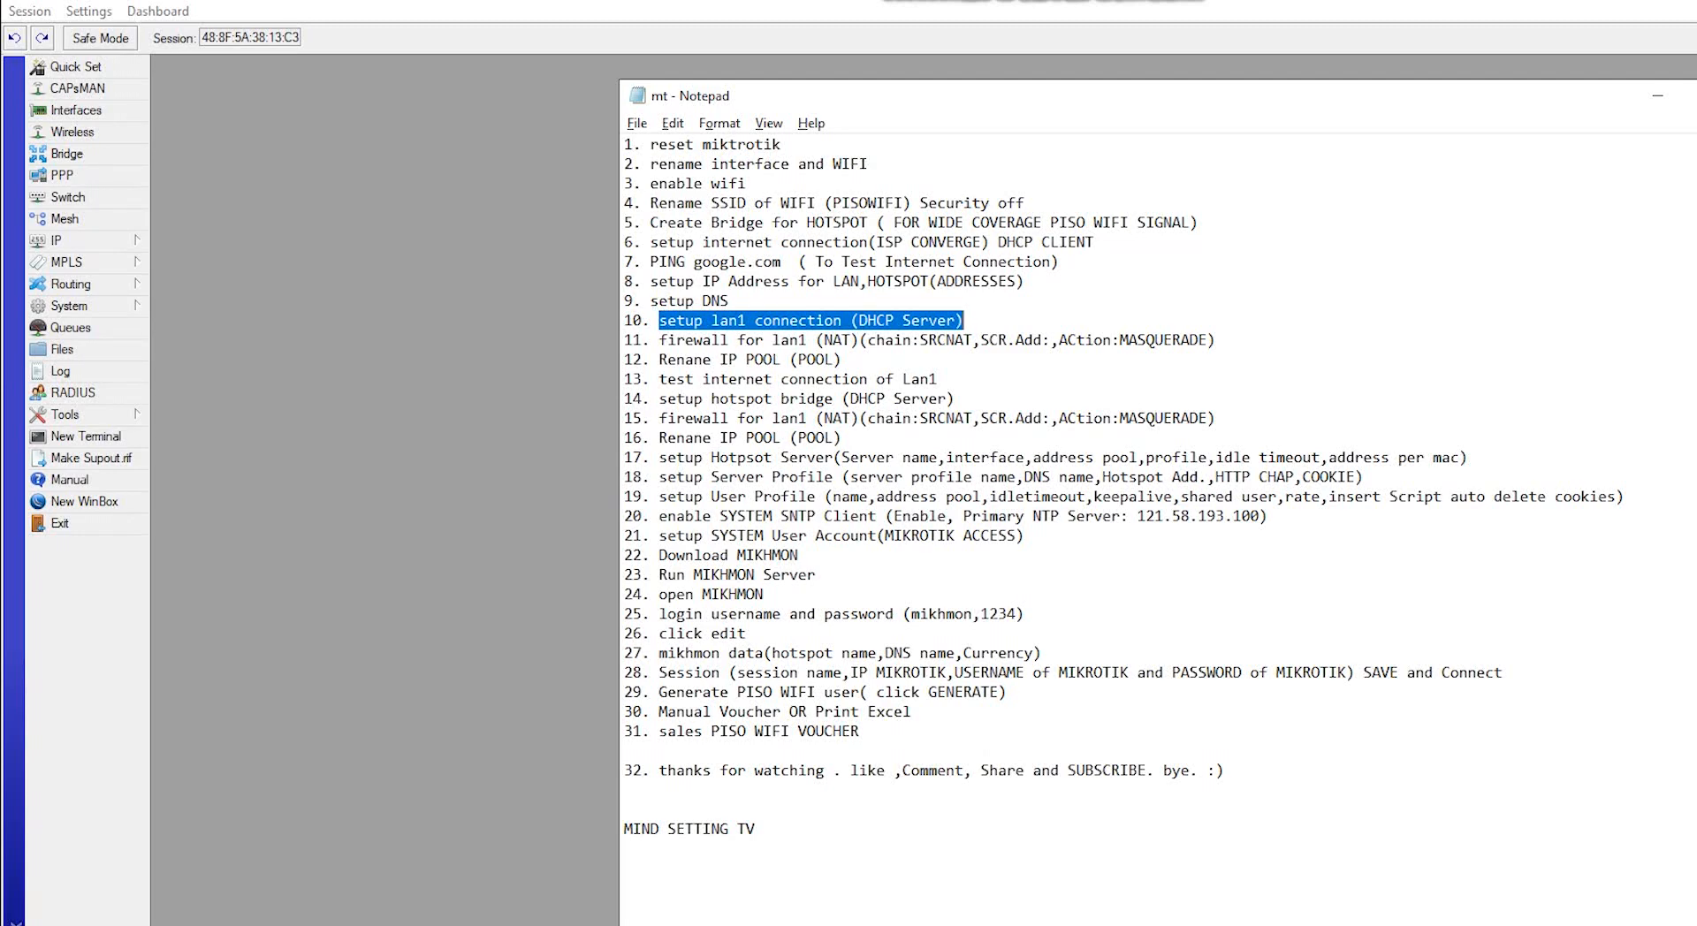
left_click_drag(963, 320, 686, 320)
Step: Switch to Firefox, test the connection by loading google.com, and close the browser with all its tabs
key("alt+Tab")
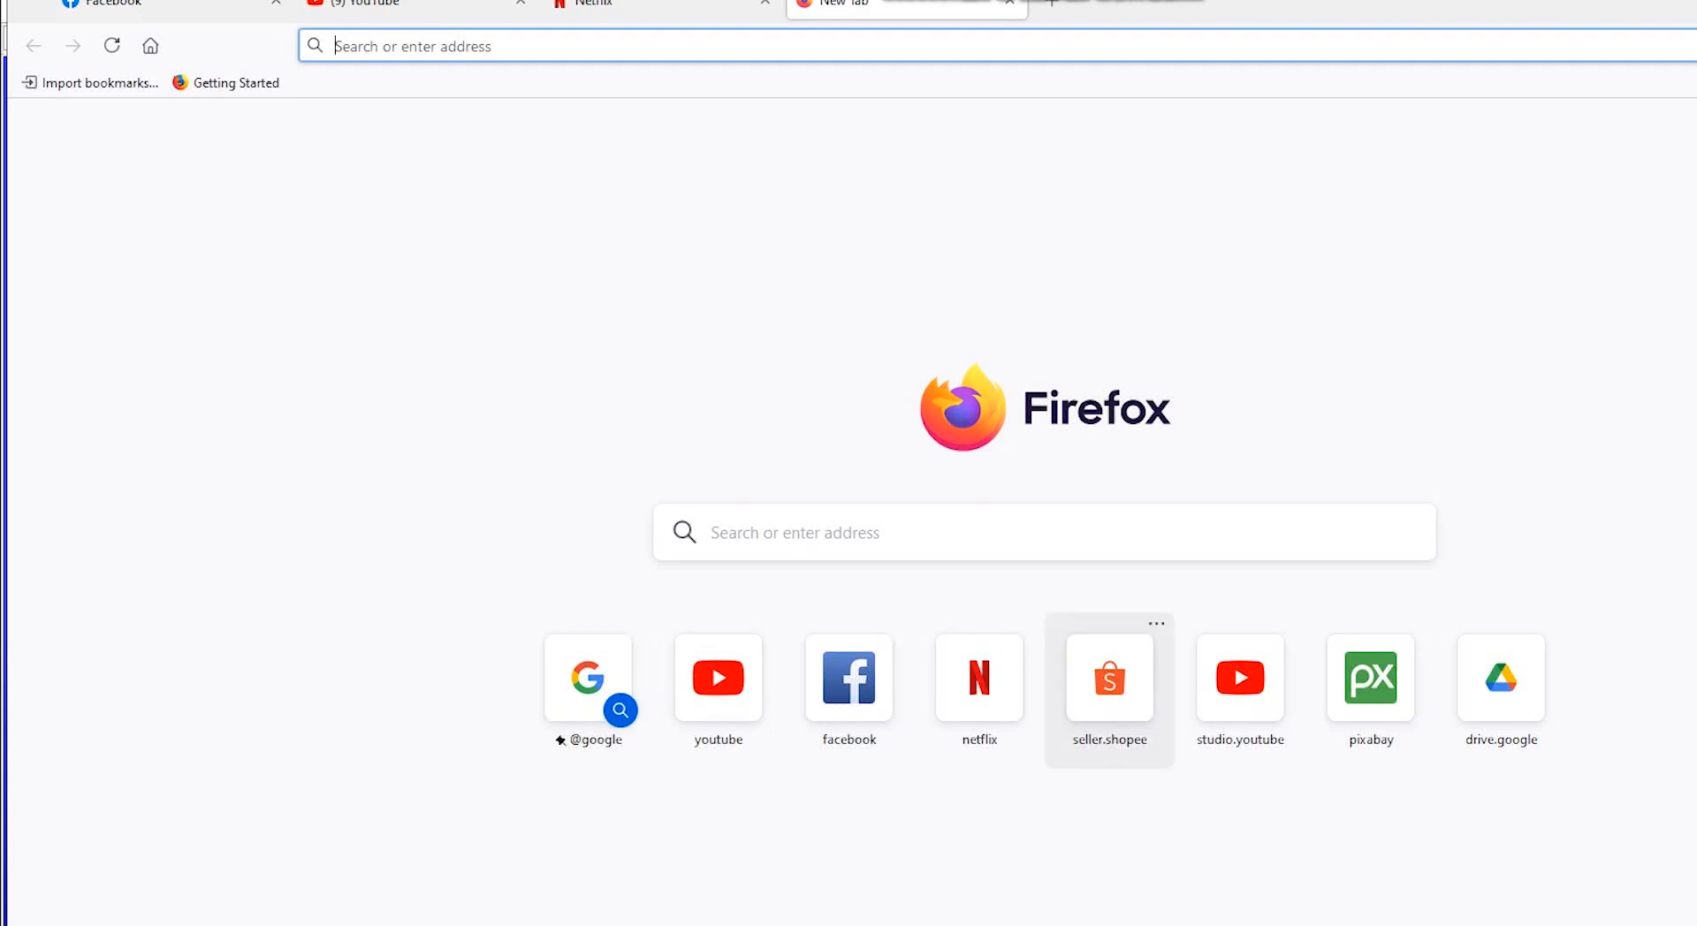
left_click(566, 46)
type("google.com")
key("Return")
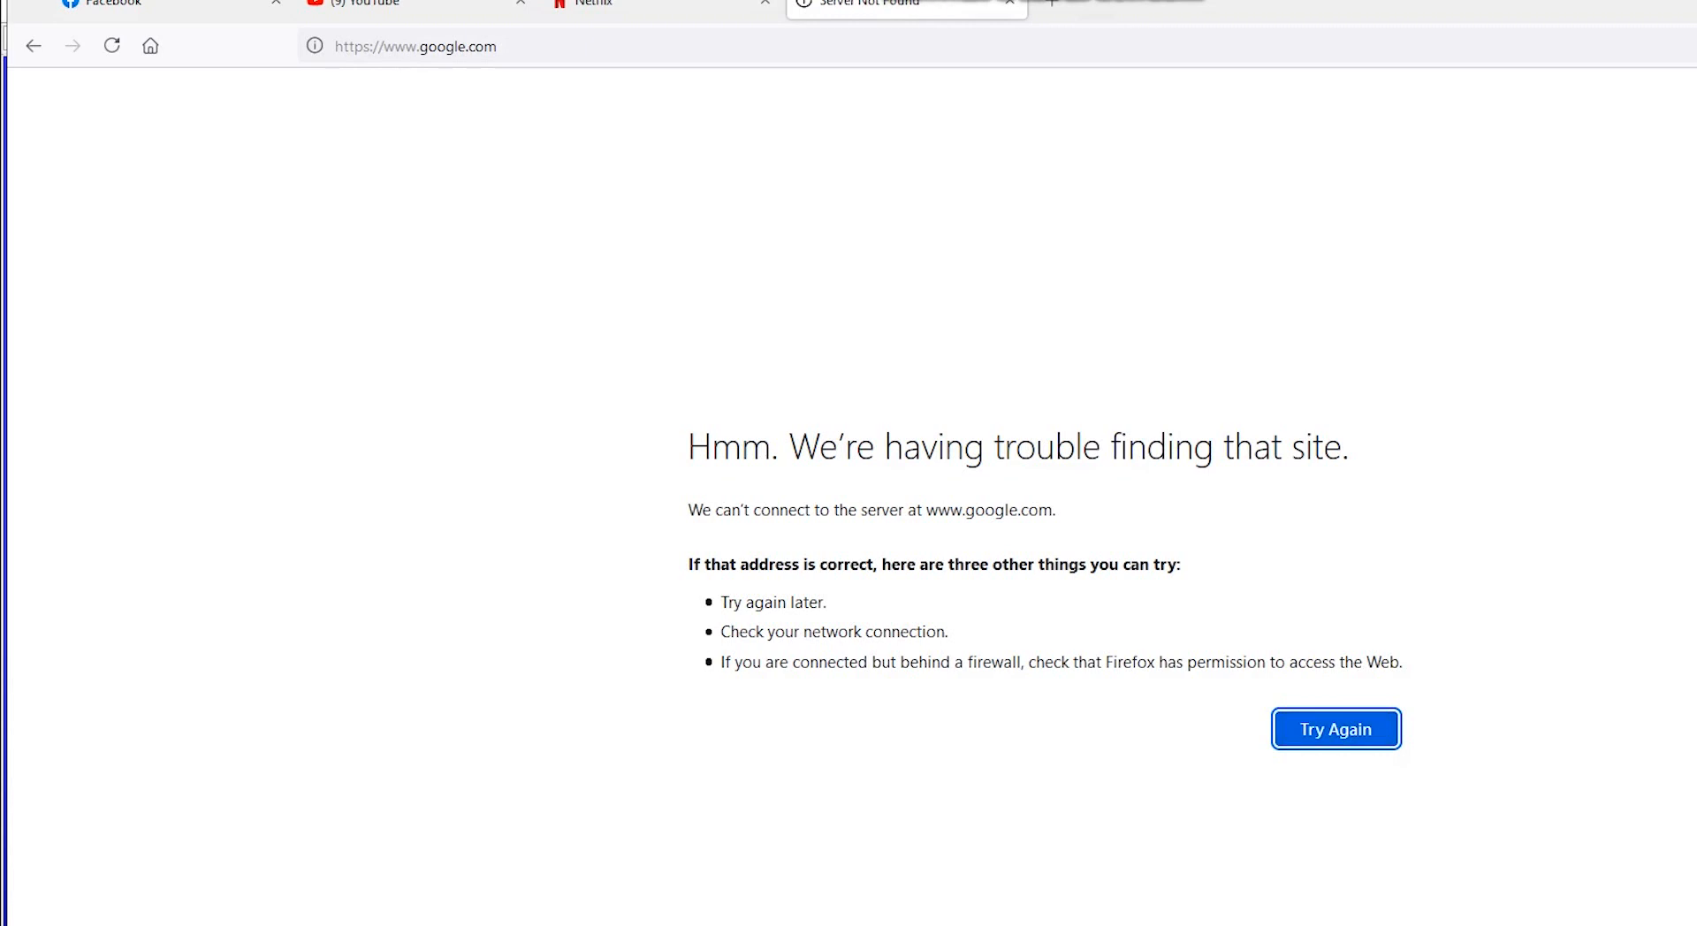
key("alt+F4")
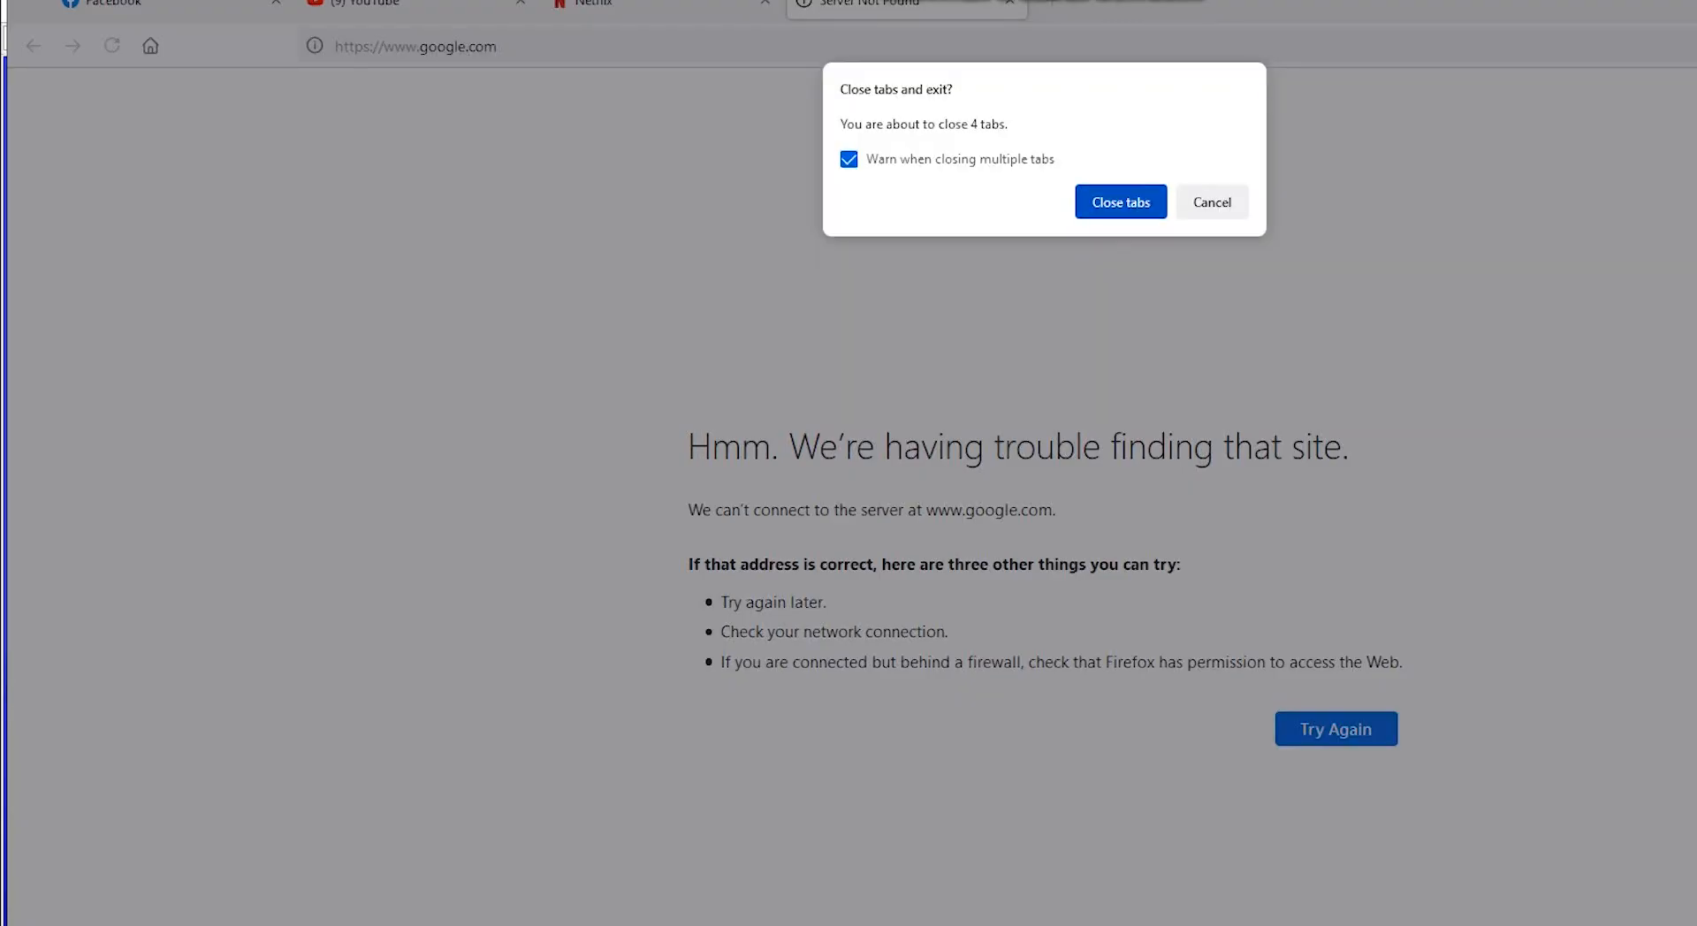
left_click(1121, 202)
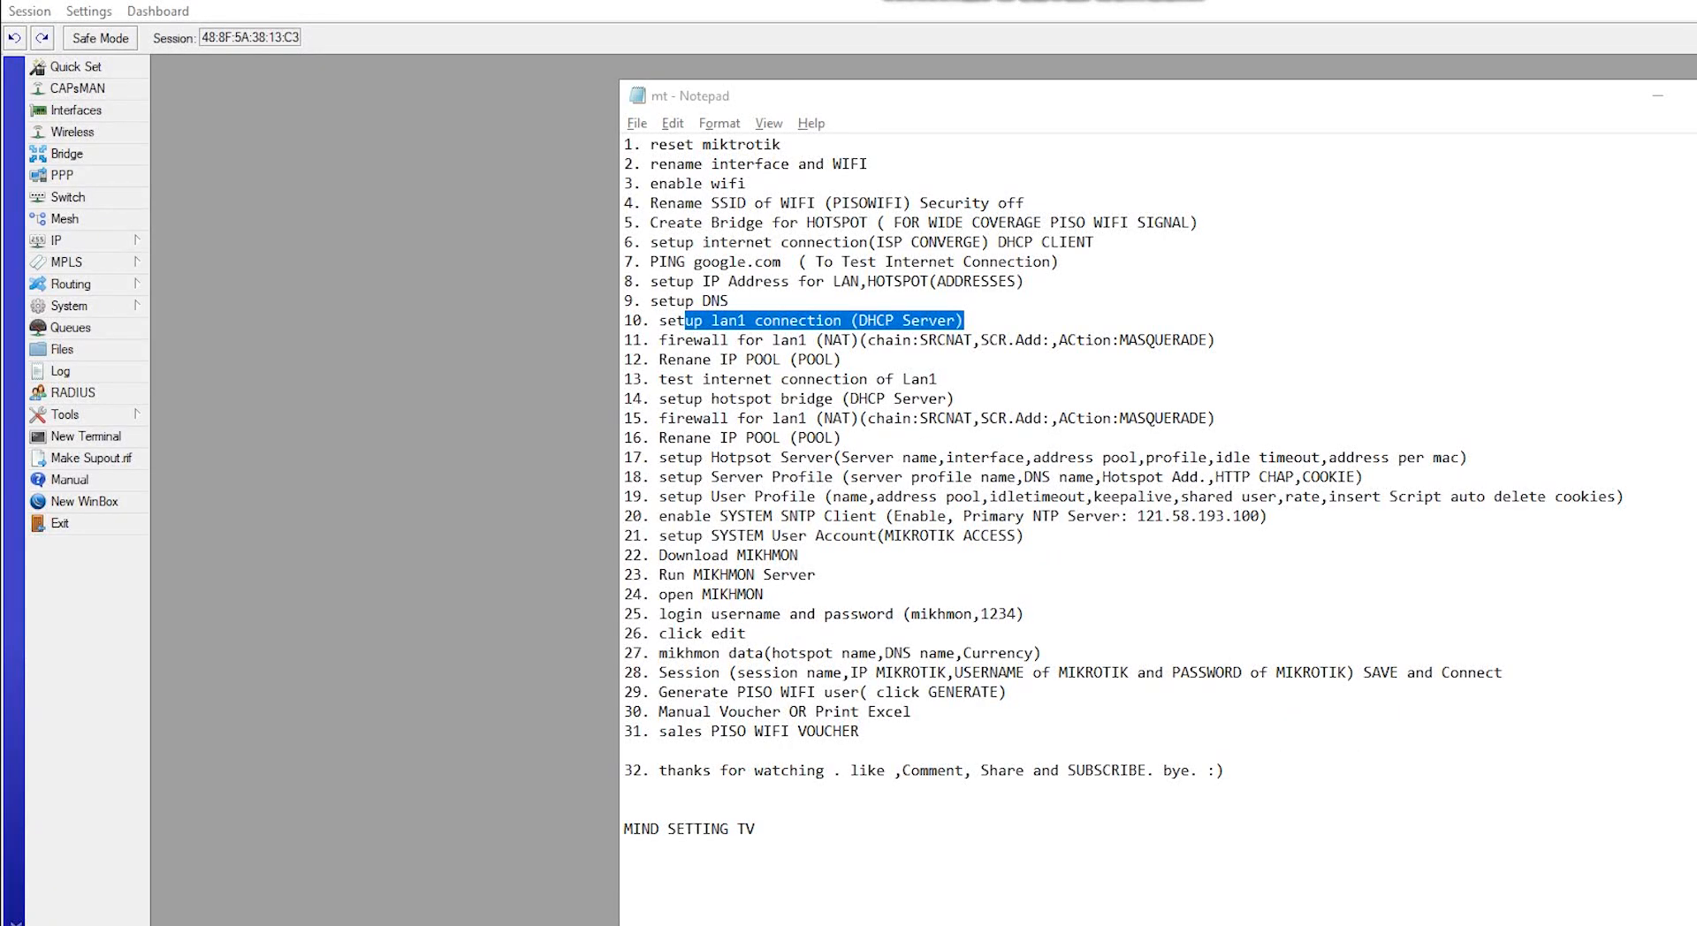
Step: Highlight checklist item 10 again in Notepad and open WinBox's DHCP Server window, moving it higher in the workspace
left_click_drag(659, 321, 937, 324)
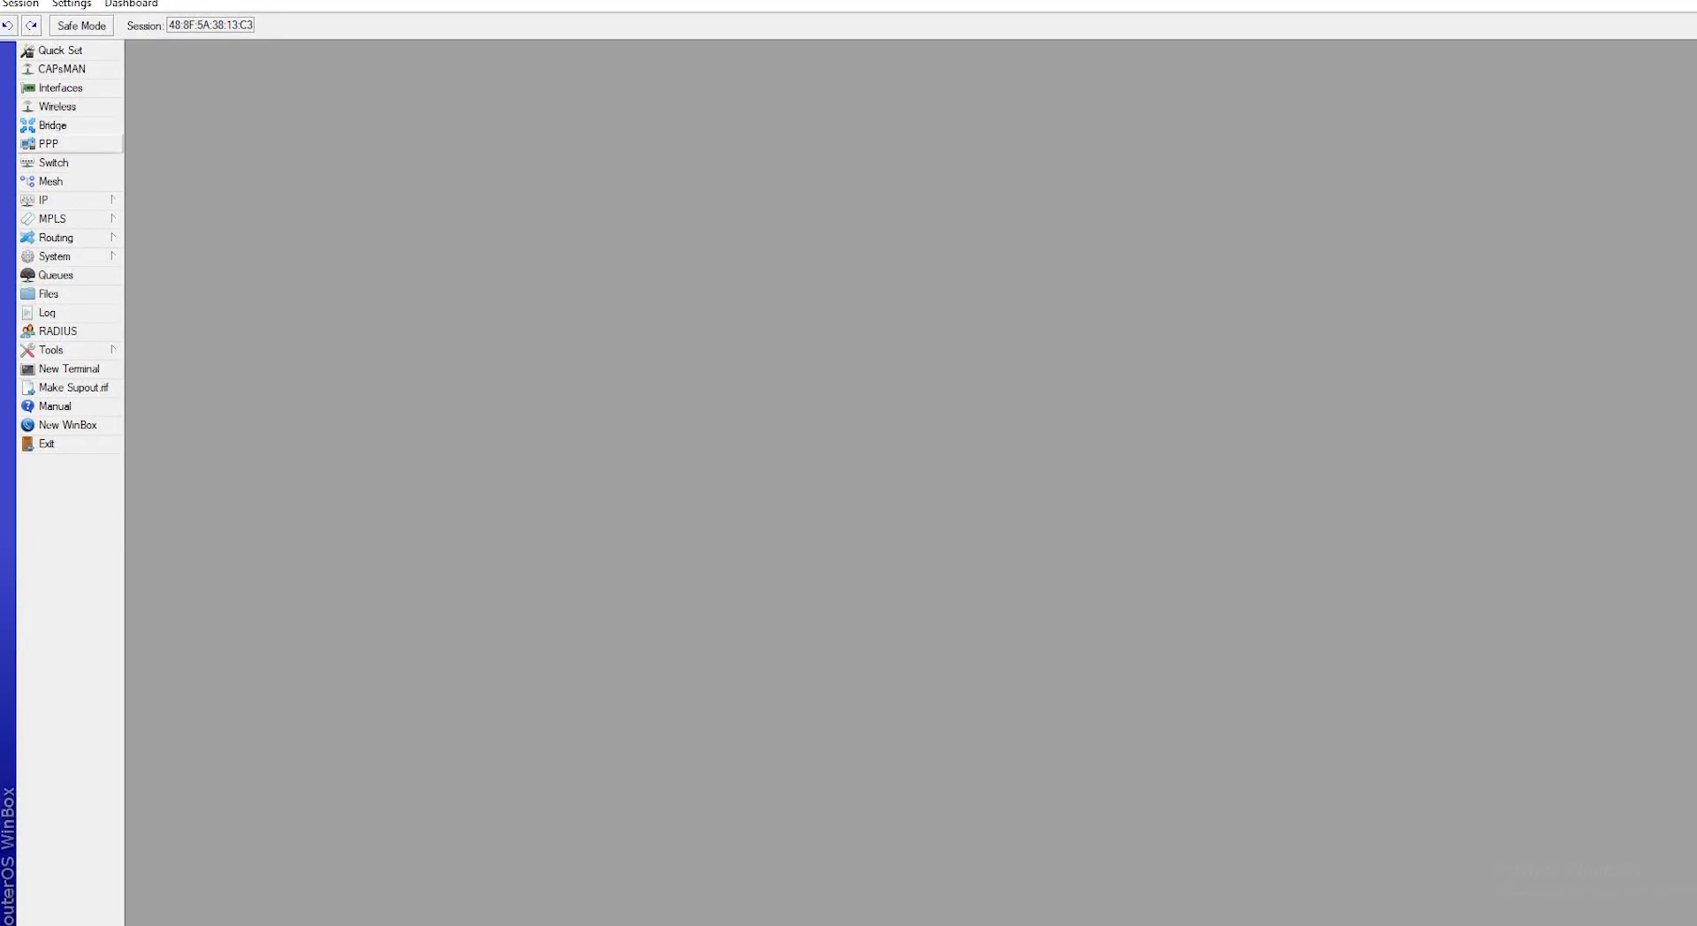
left_click(53, 199)
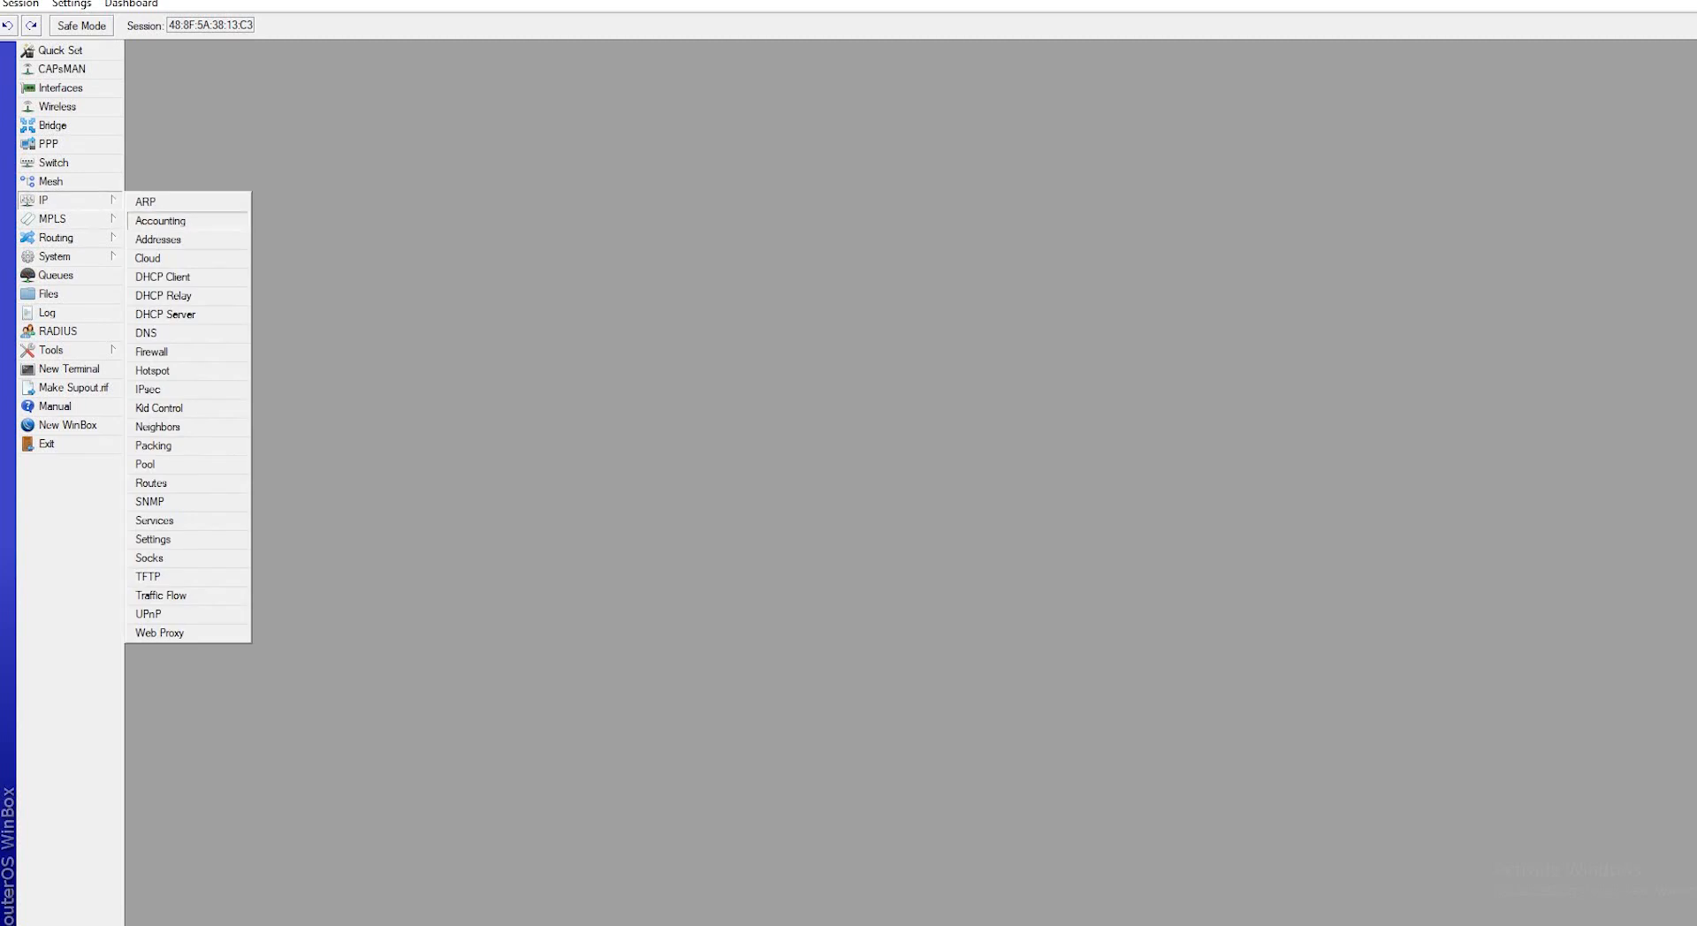
left_click(165, 313)
left_click_drag(583, 508, 572, 250)
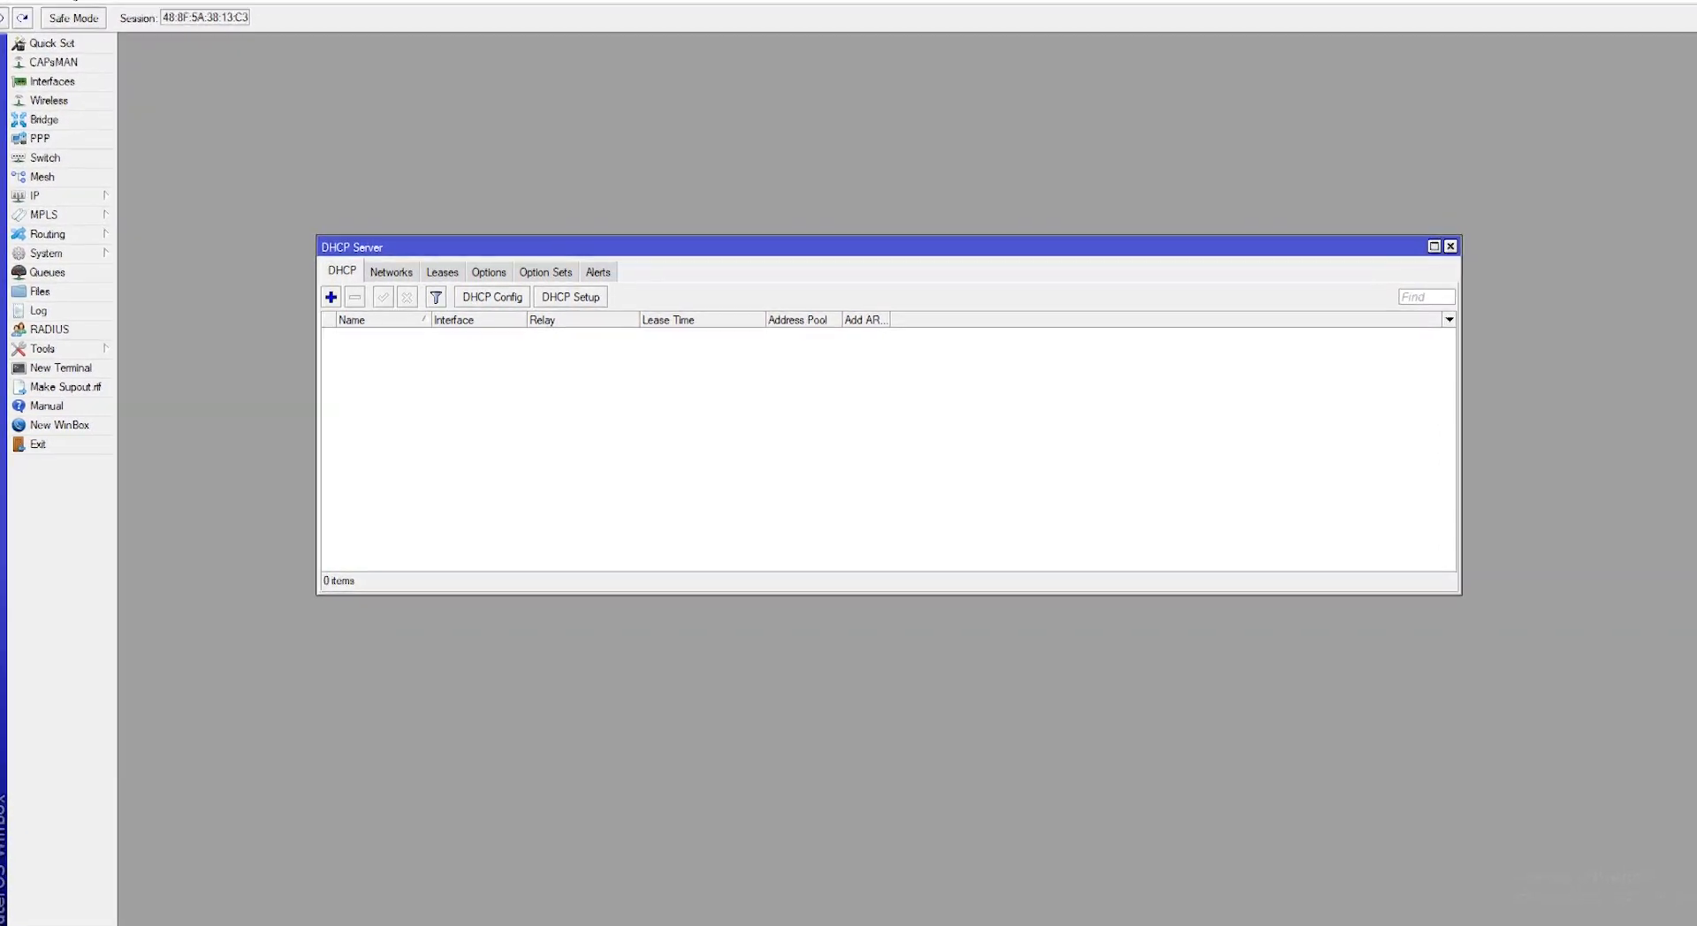
Step: Run the DHCP Setup wizard on ether2_LAN, accepting network 192.168.88.0/24, gateway 192.168.88.1 and address pool 192.168.88.2-192.168.88.254
left_click(570, 297)
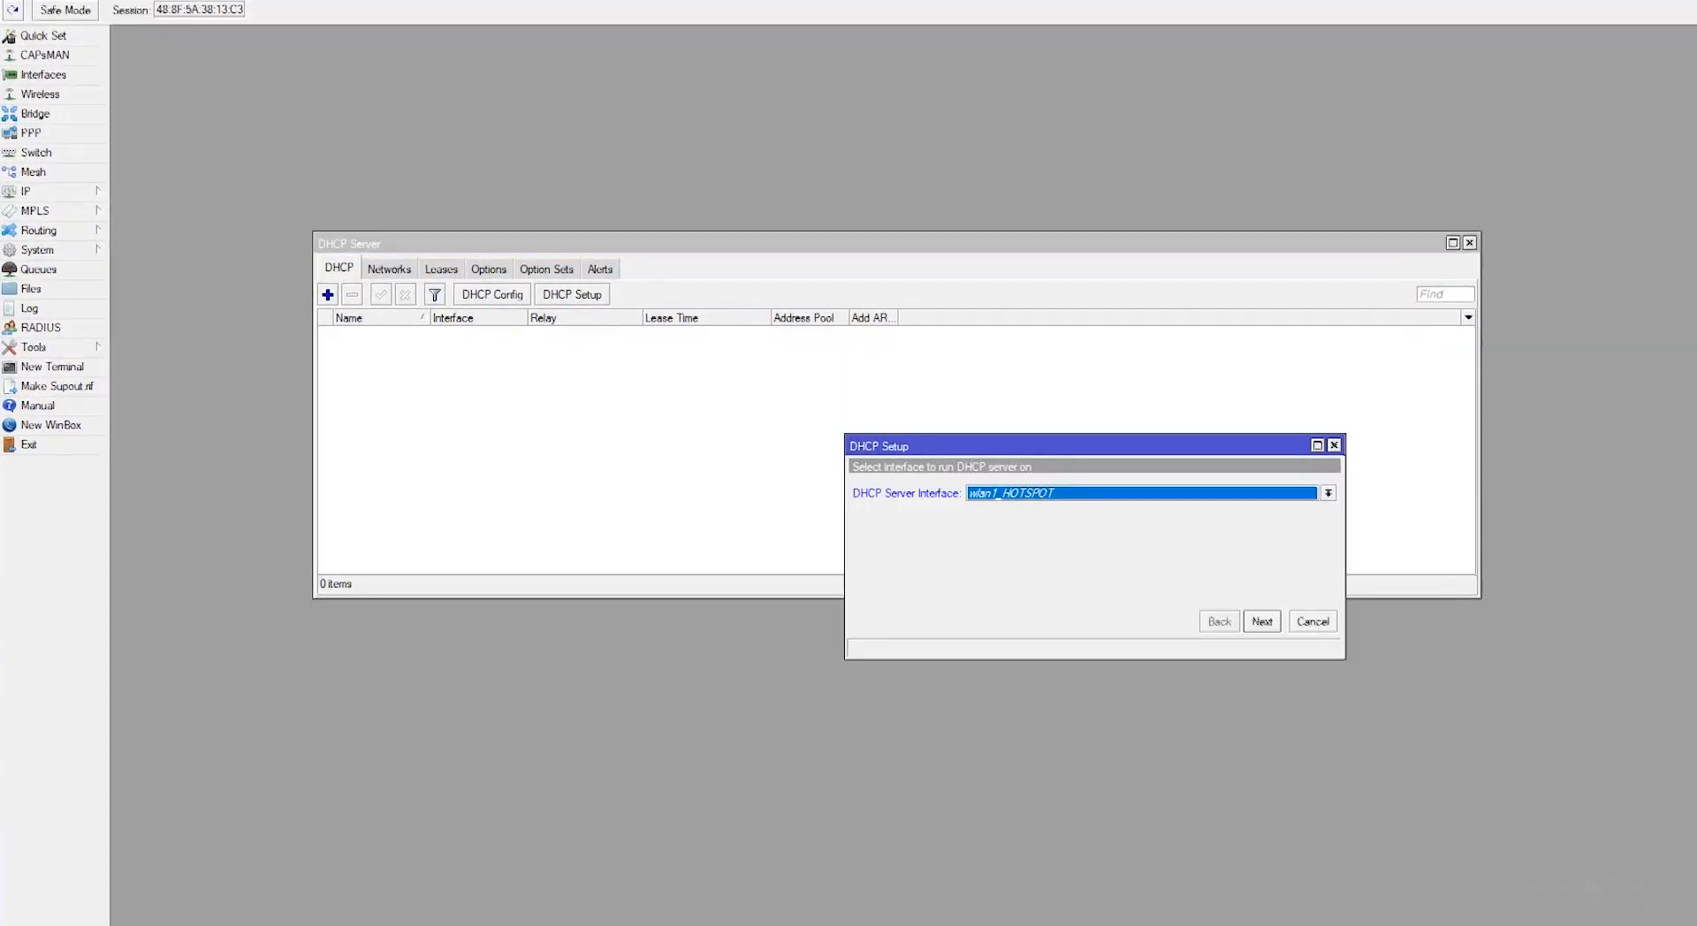
left_click(1329, 493)
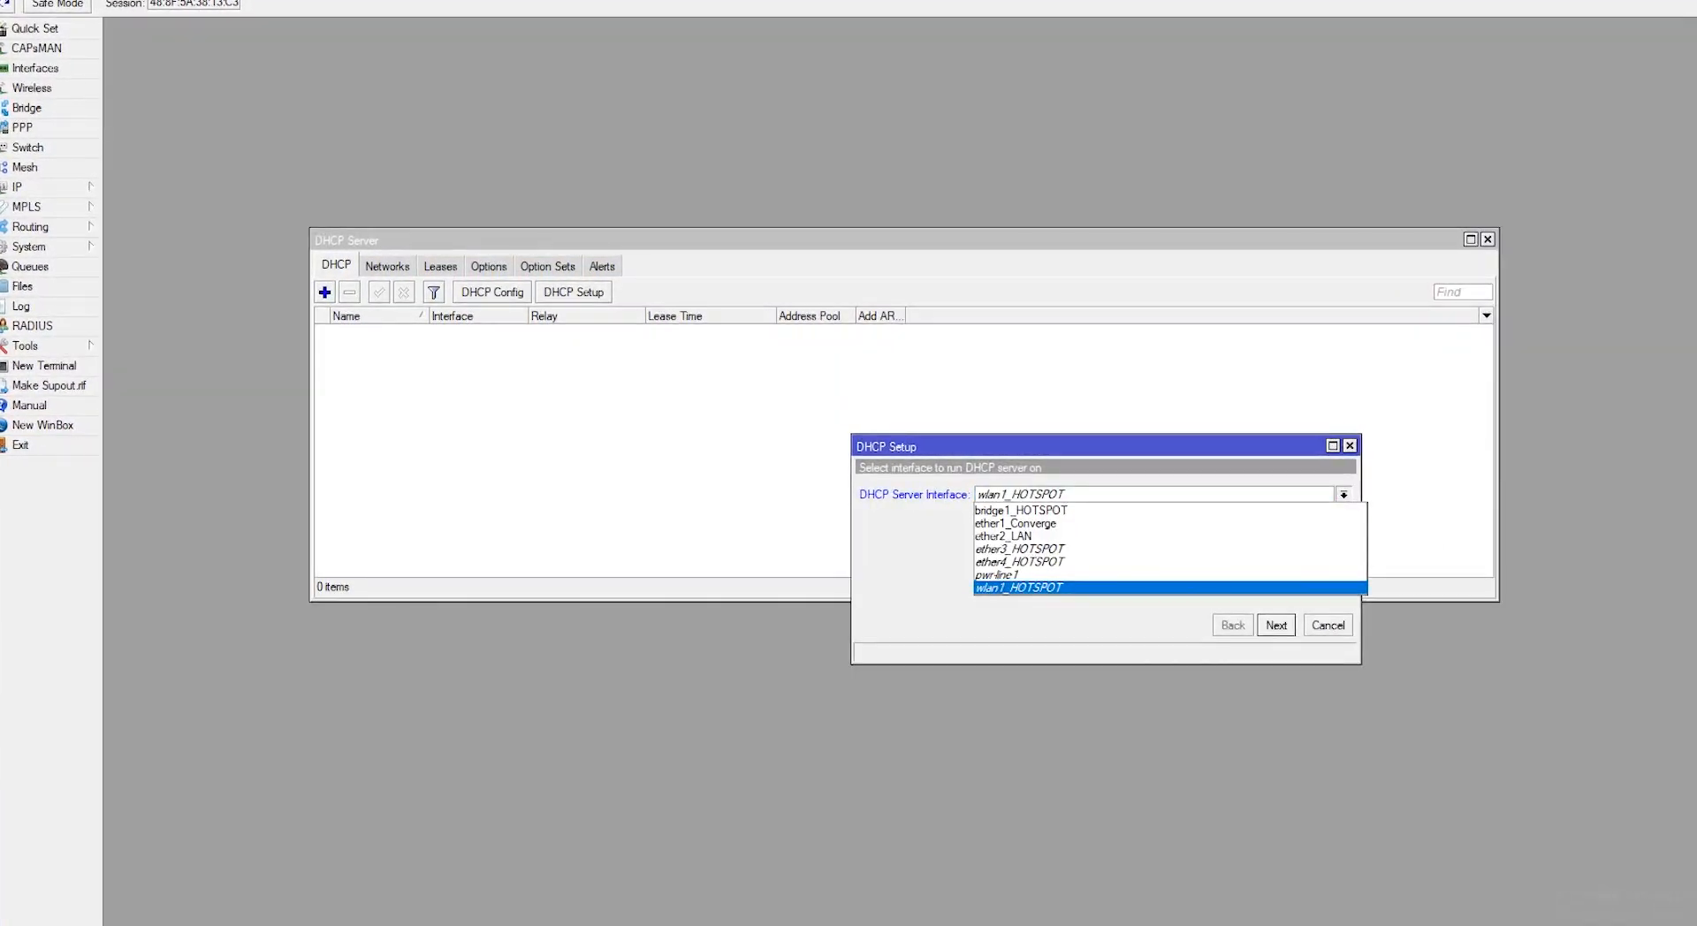
left_click(1017, 537)
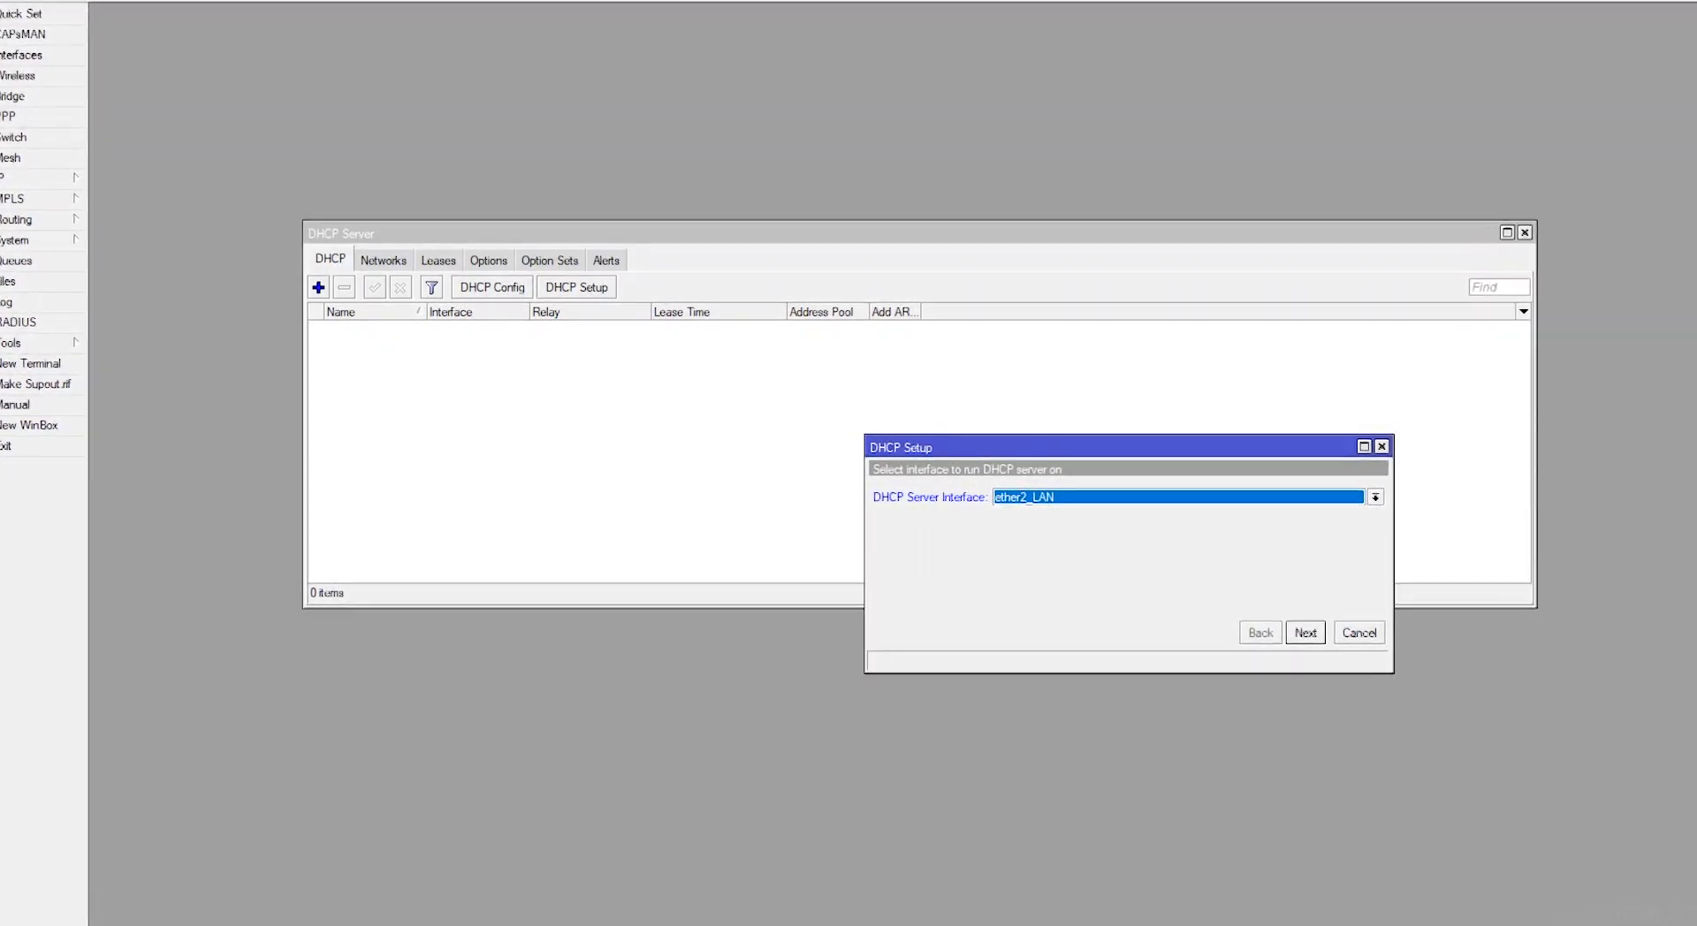
key("Return")
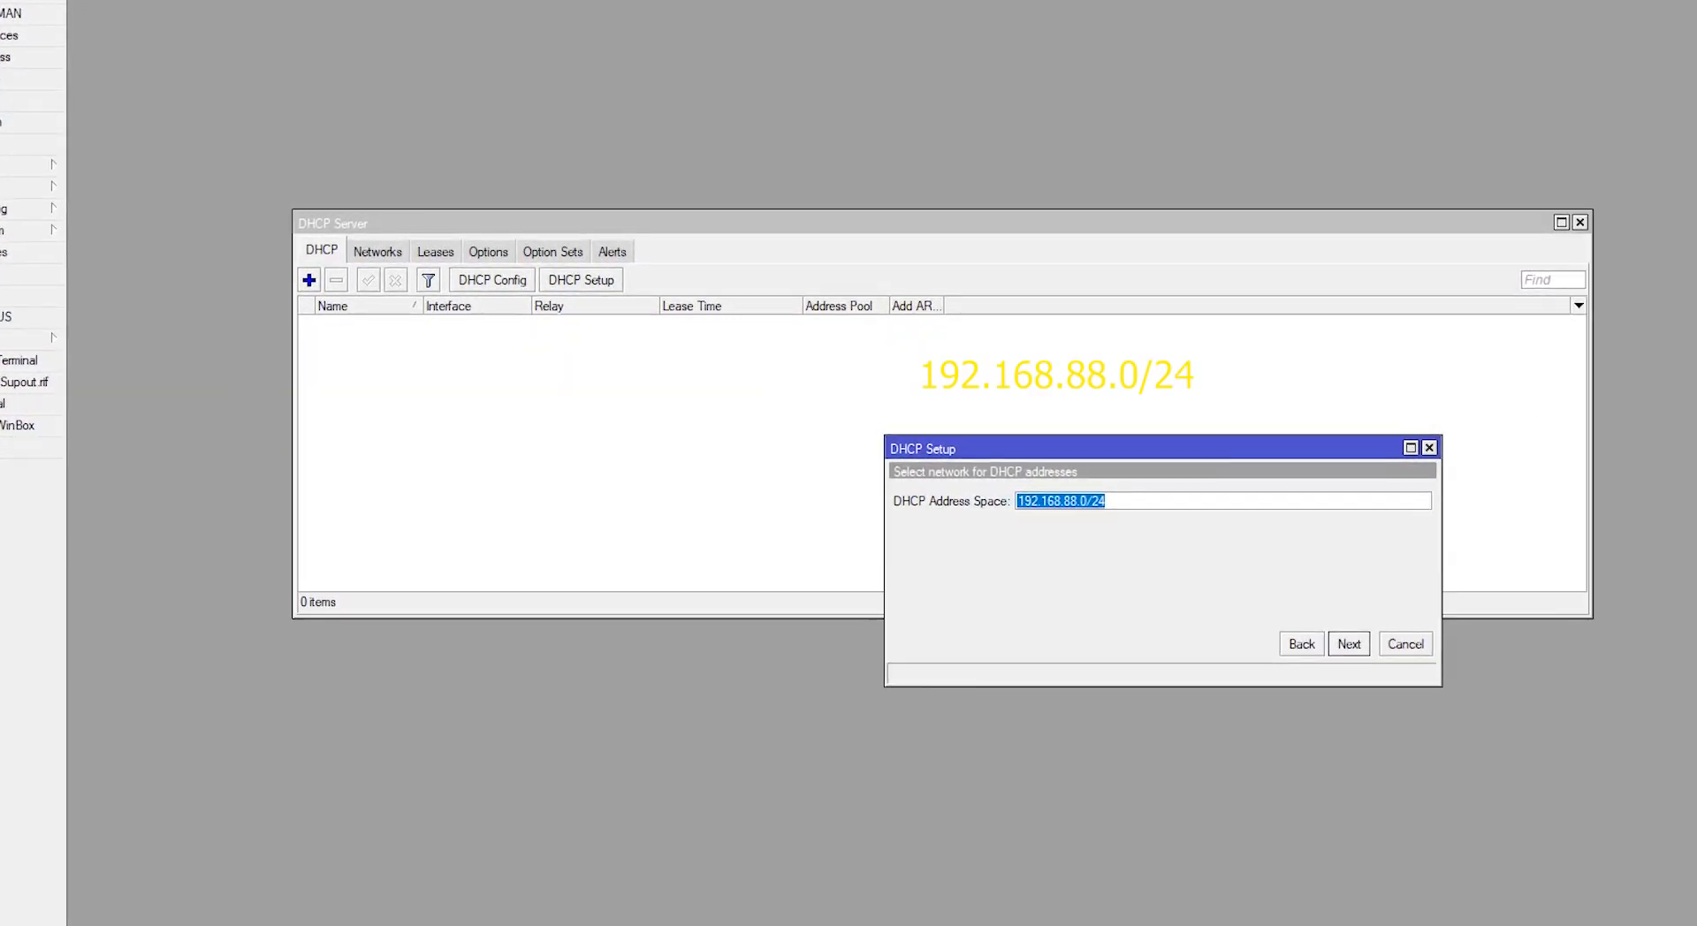
key("Return")
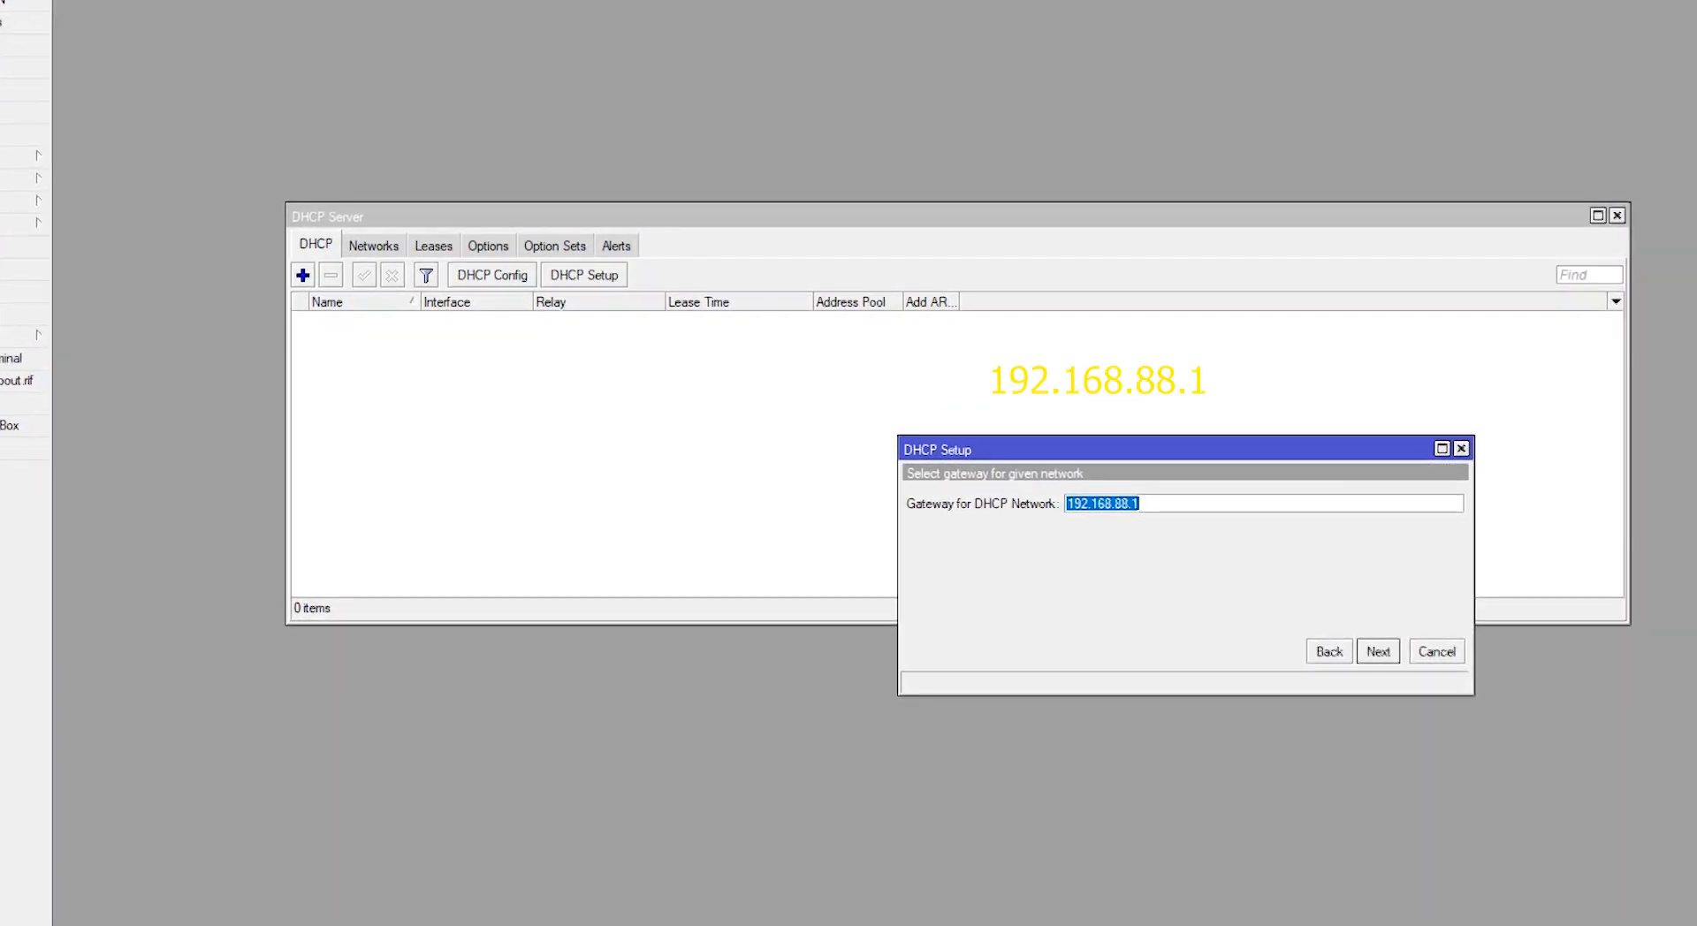
key("Return")
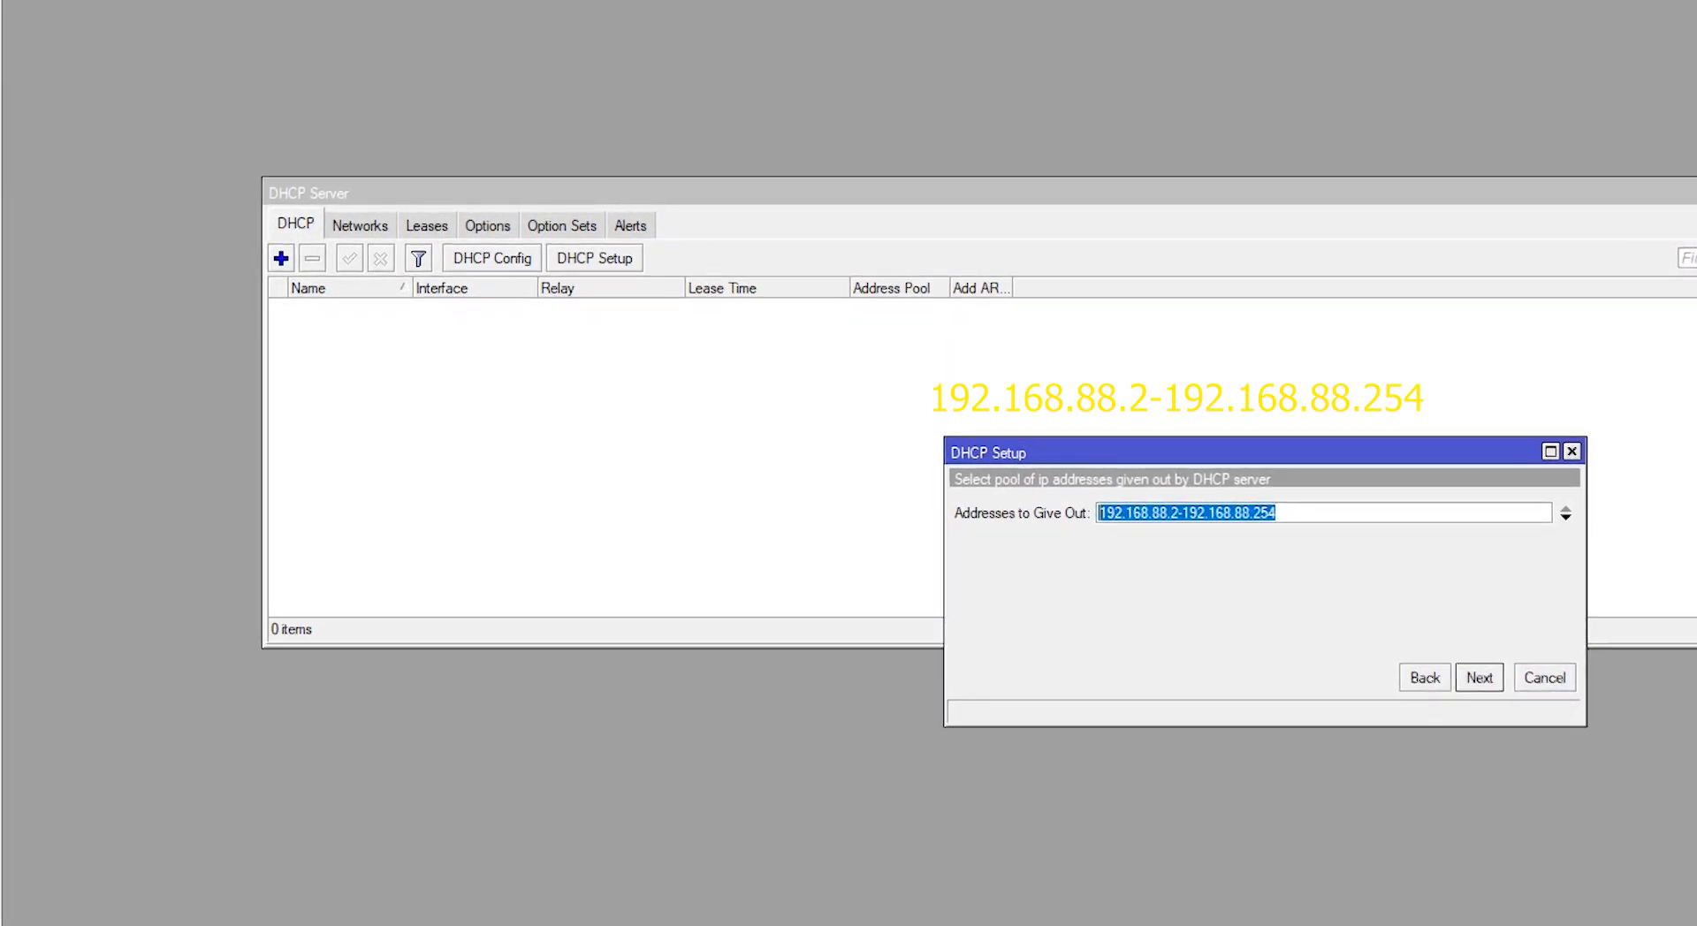
key("Return")
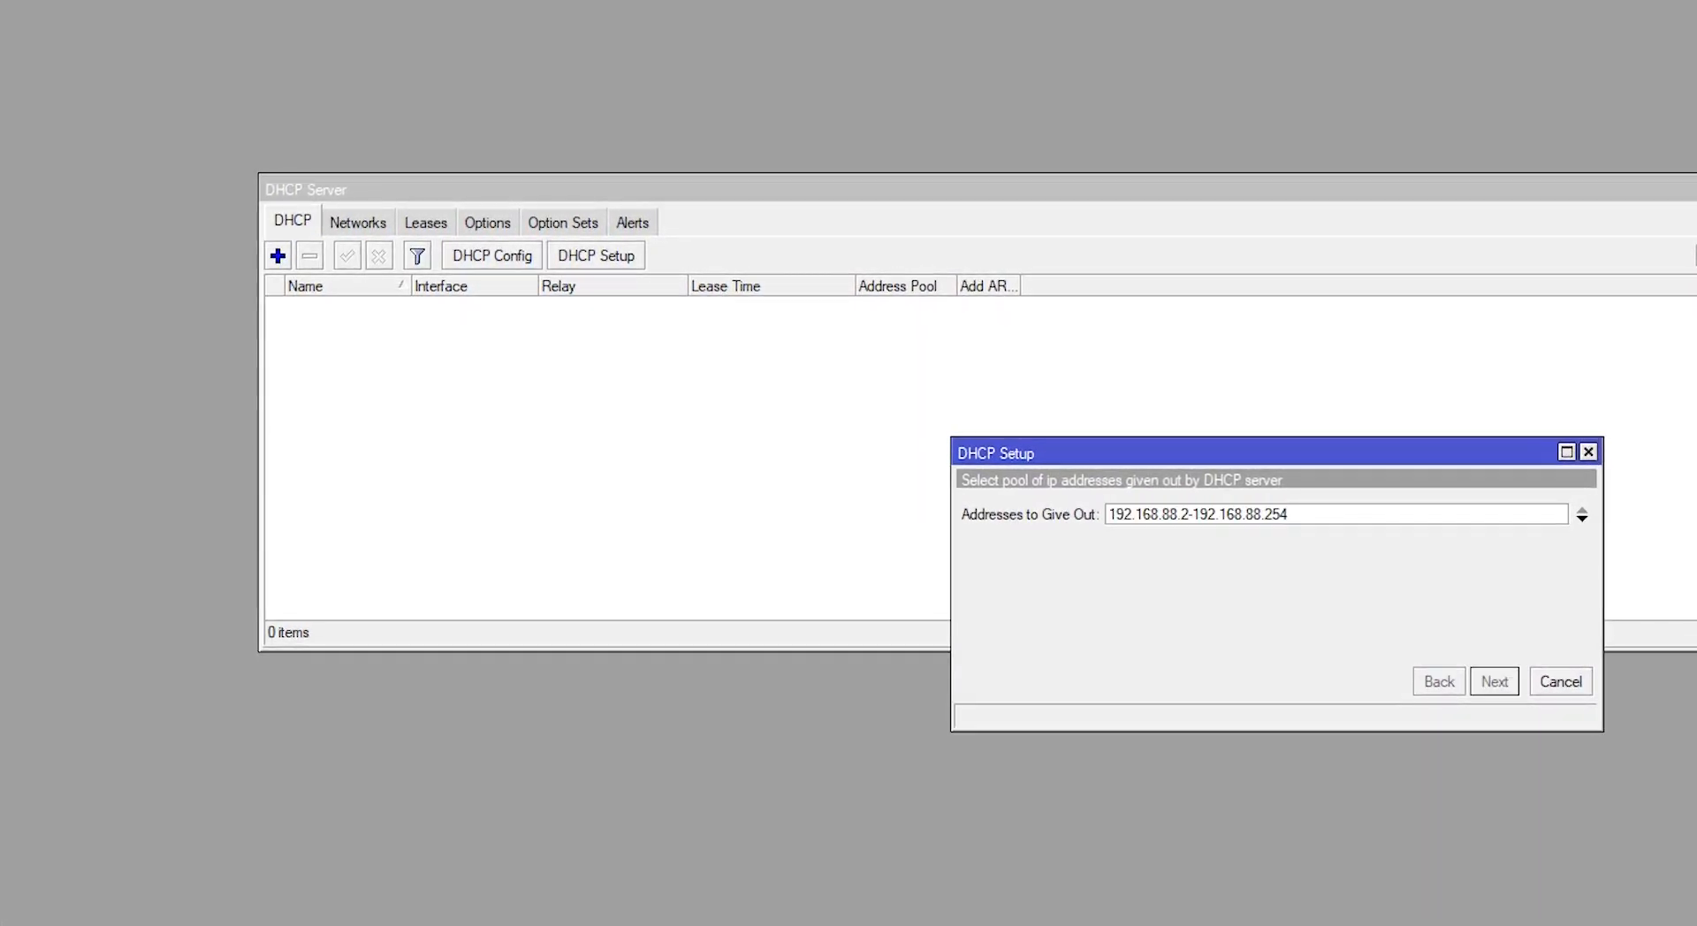
key("Return")
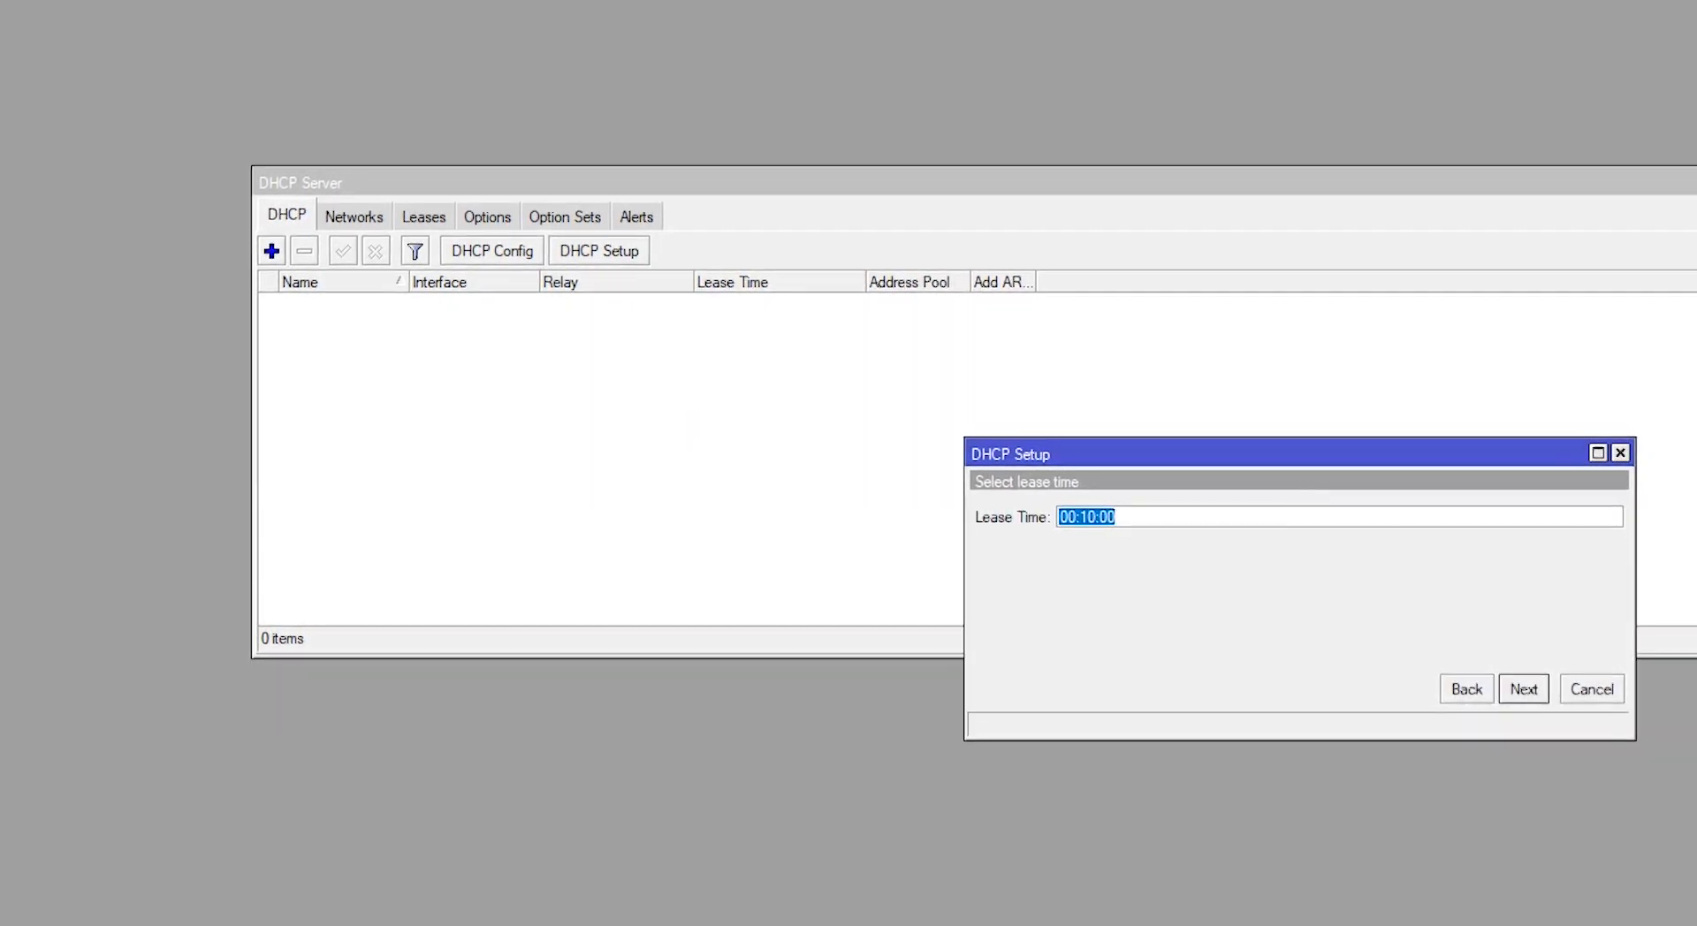
Step: Set the DHCP lease time to 3d 00:00:00, finish the setup, and select the new ether2_LAN server entry
left_click(1060, 517)
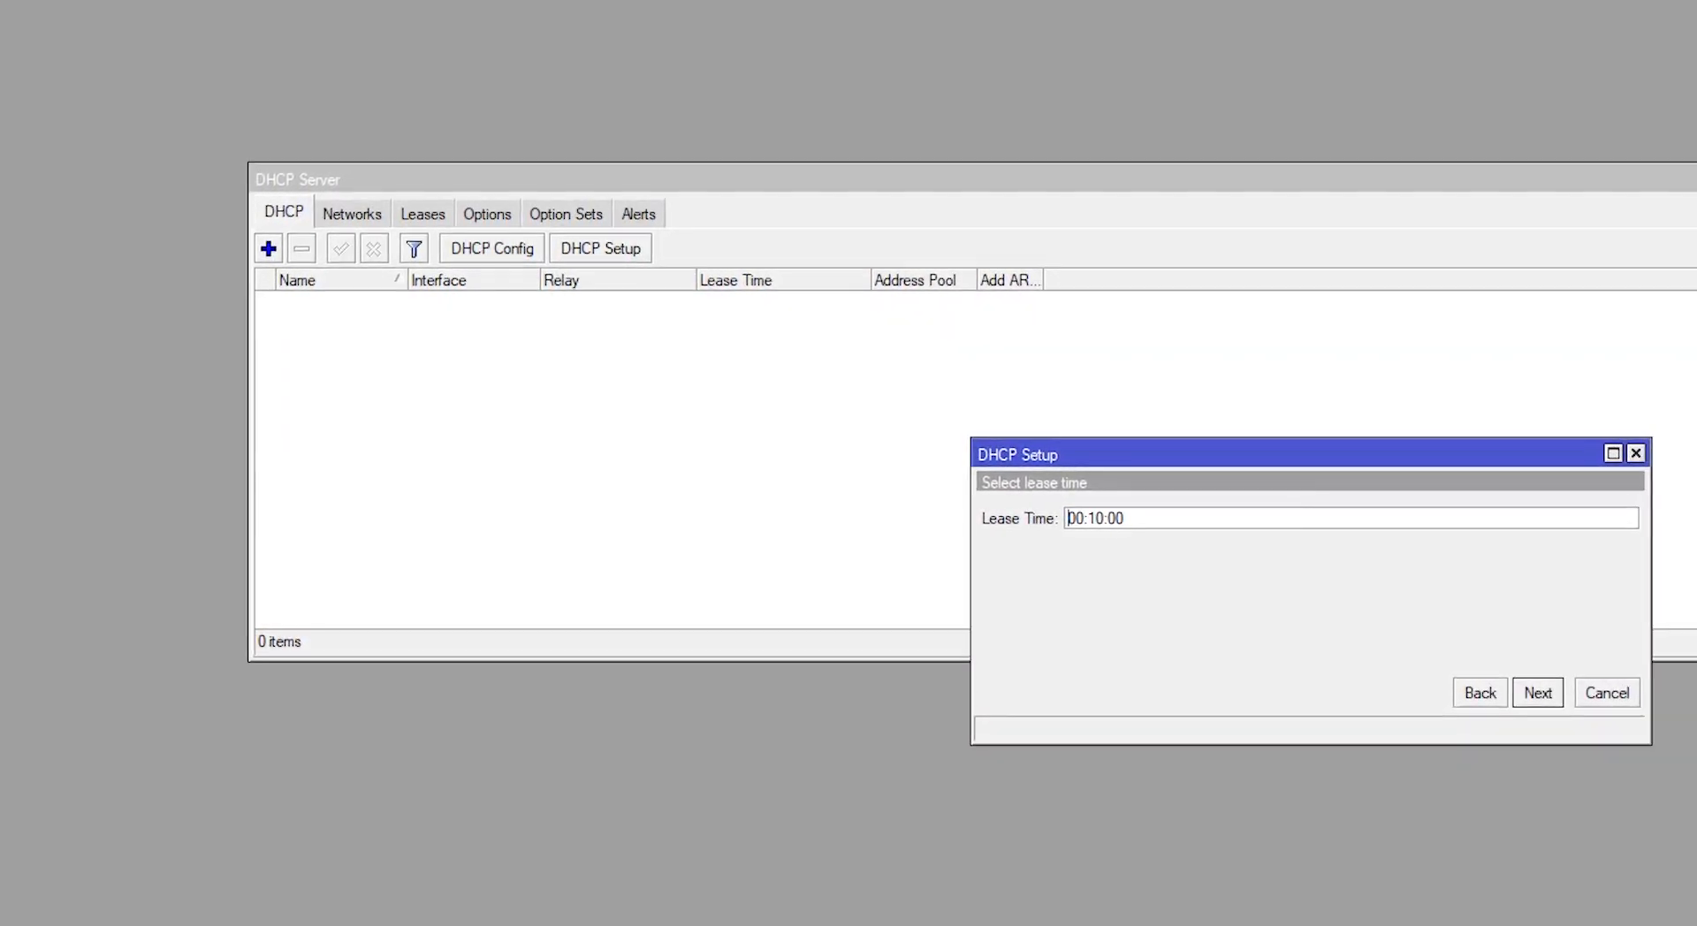
type("3")
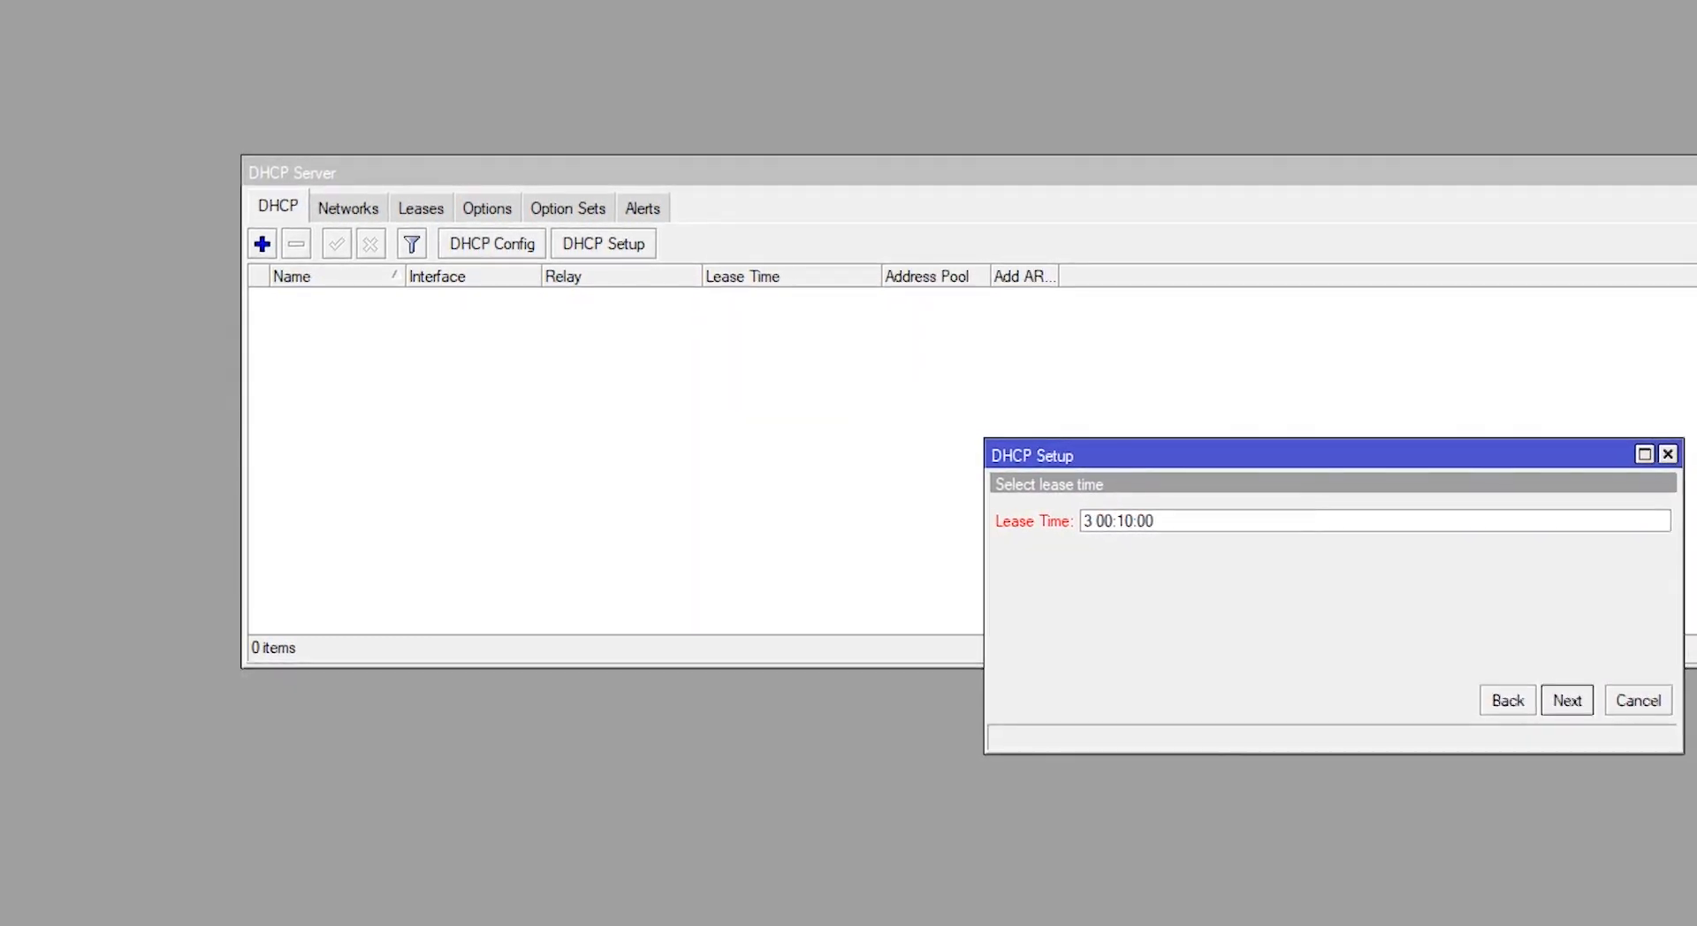
key("BackSpace")
type("d")
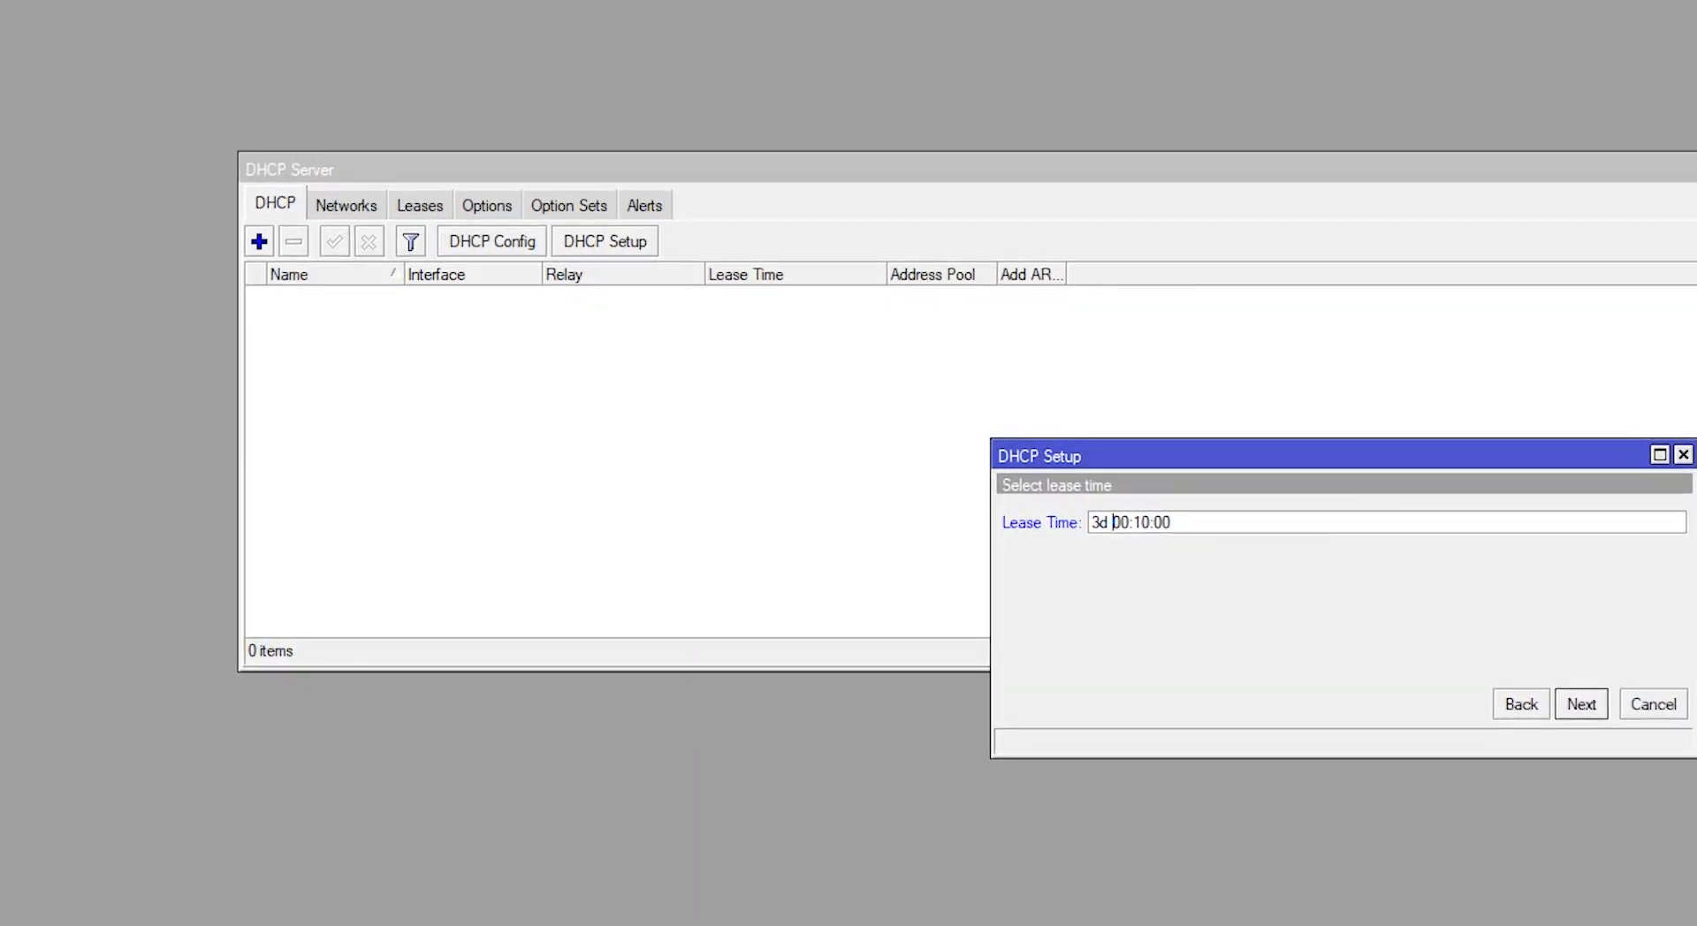
key("Right")
key("Right")
key("Right")
key("Right")
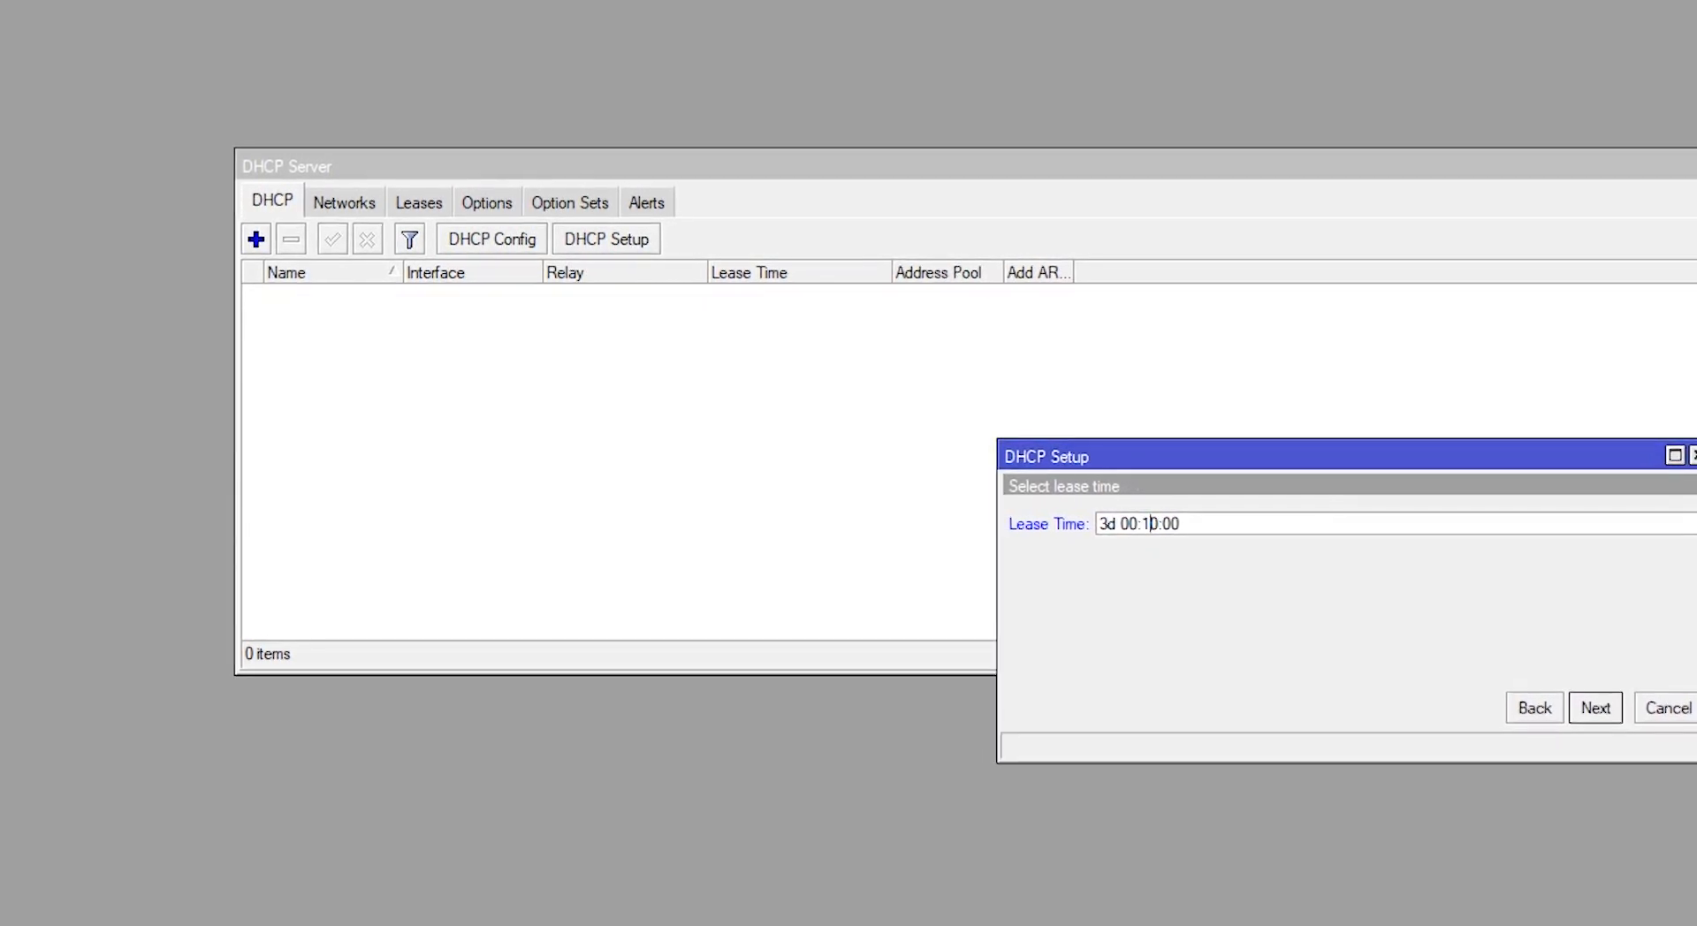
key("BackSpace")
type("0")
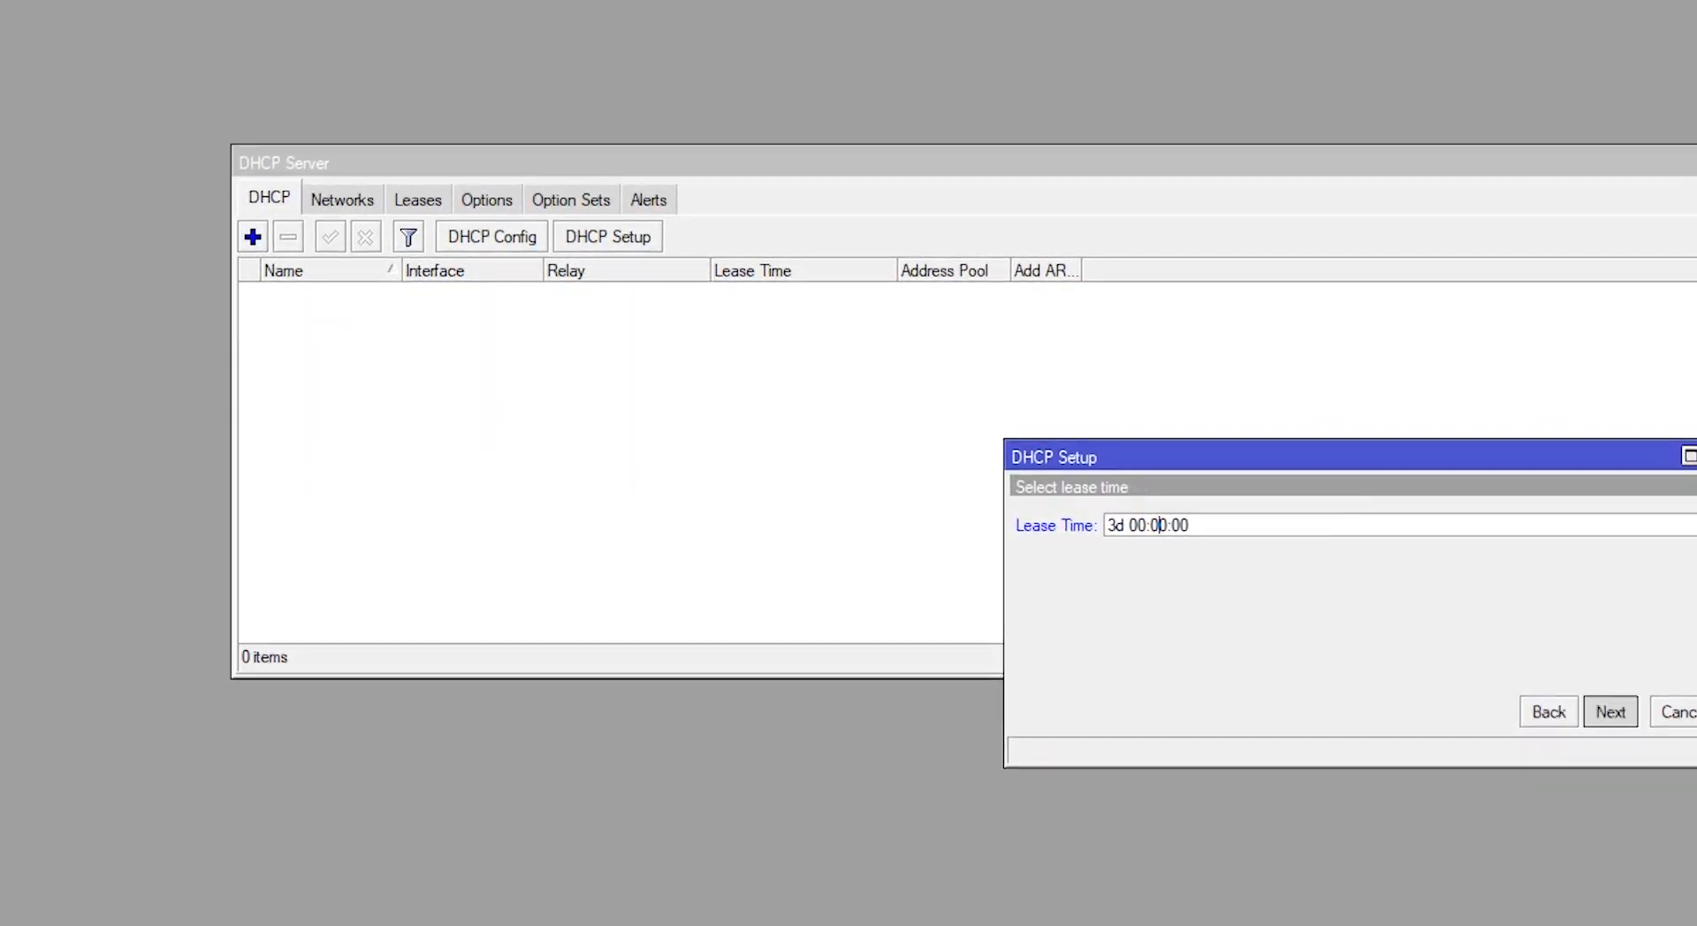
key("Return")
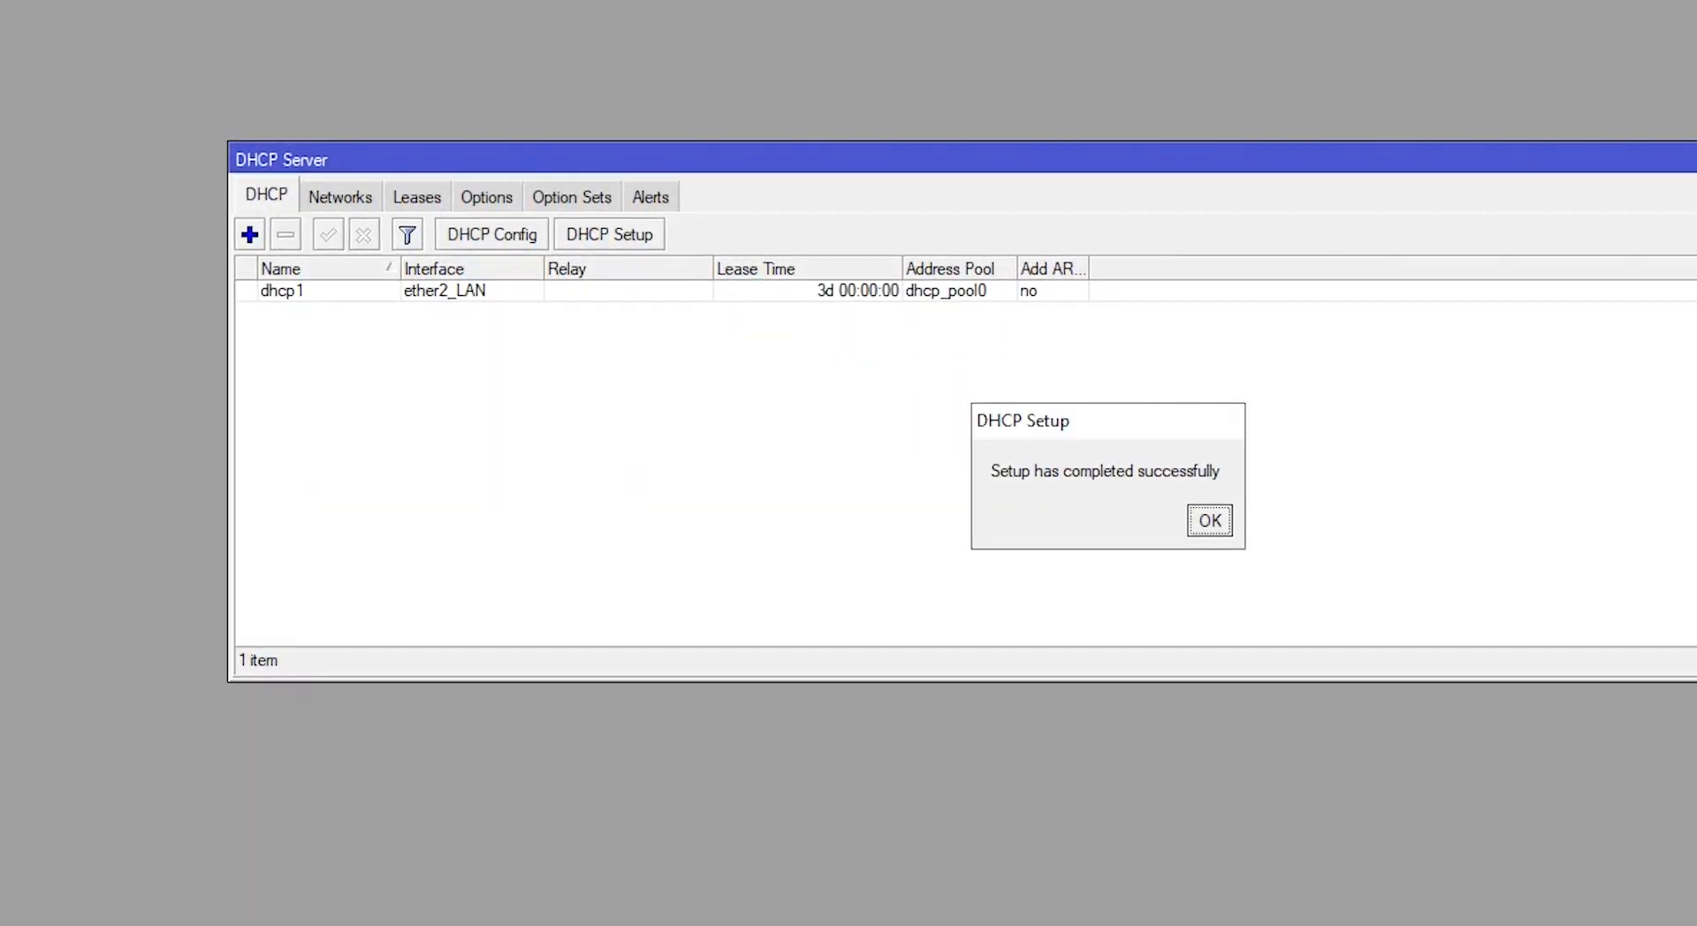
key("Return")
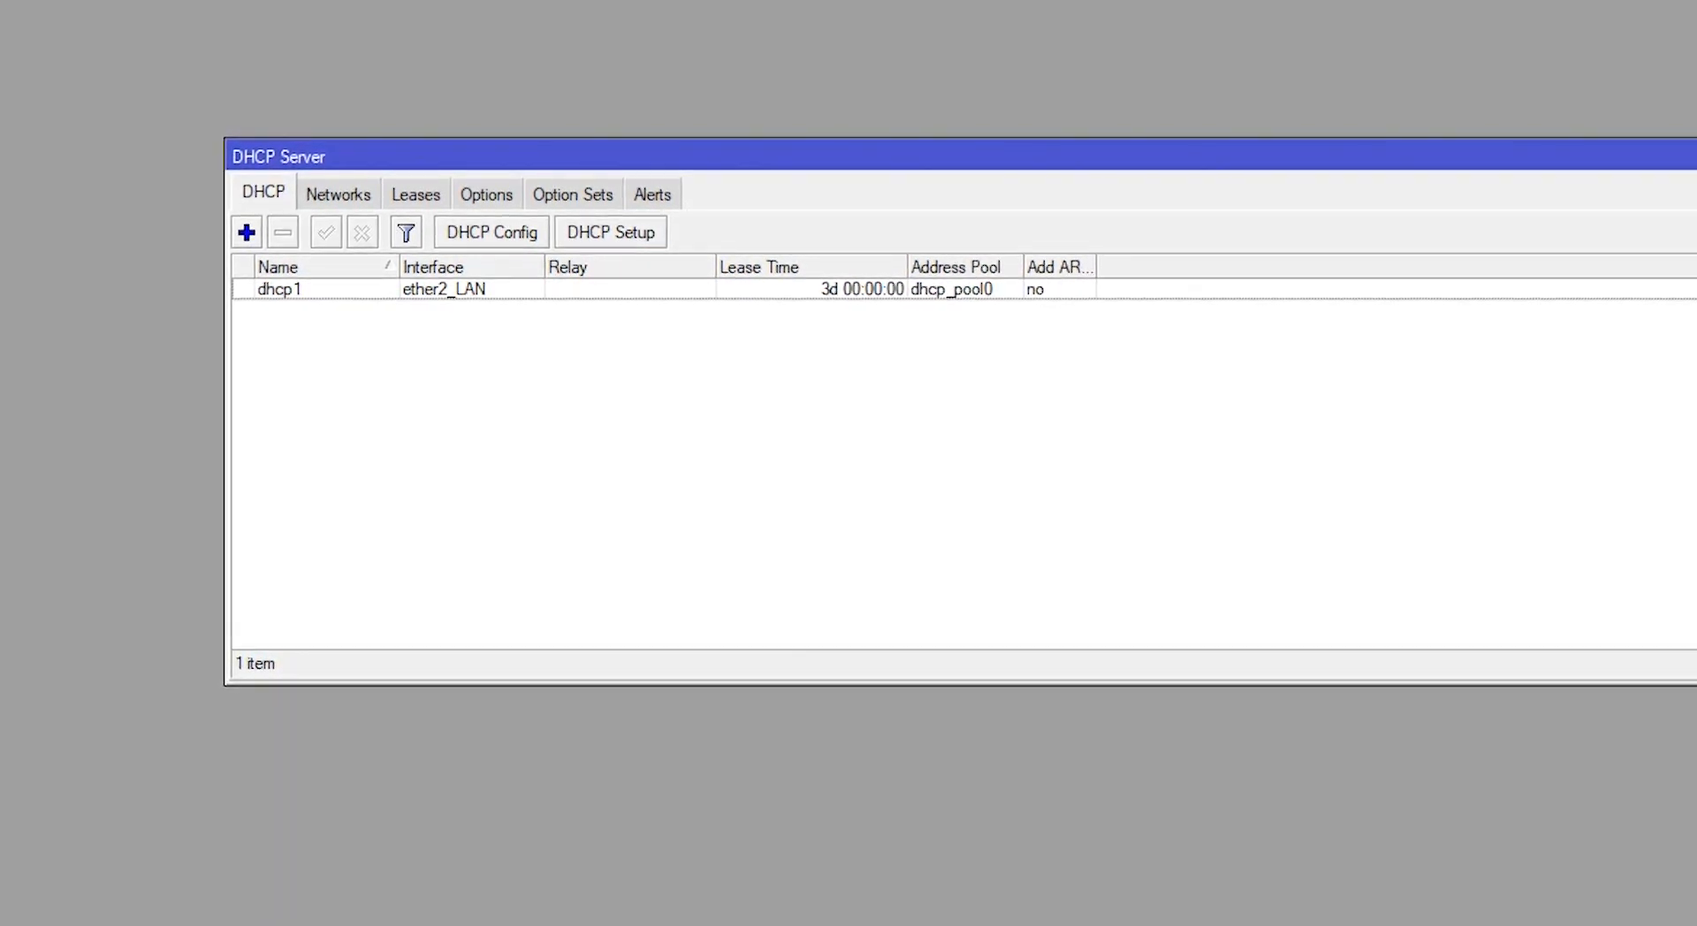
left_click(444, 289)
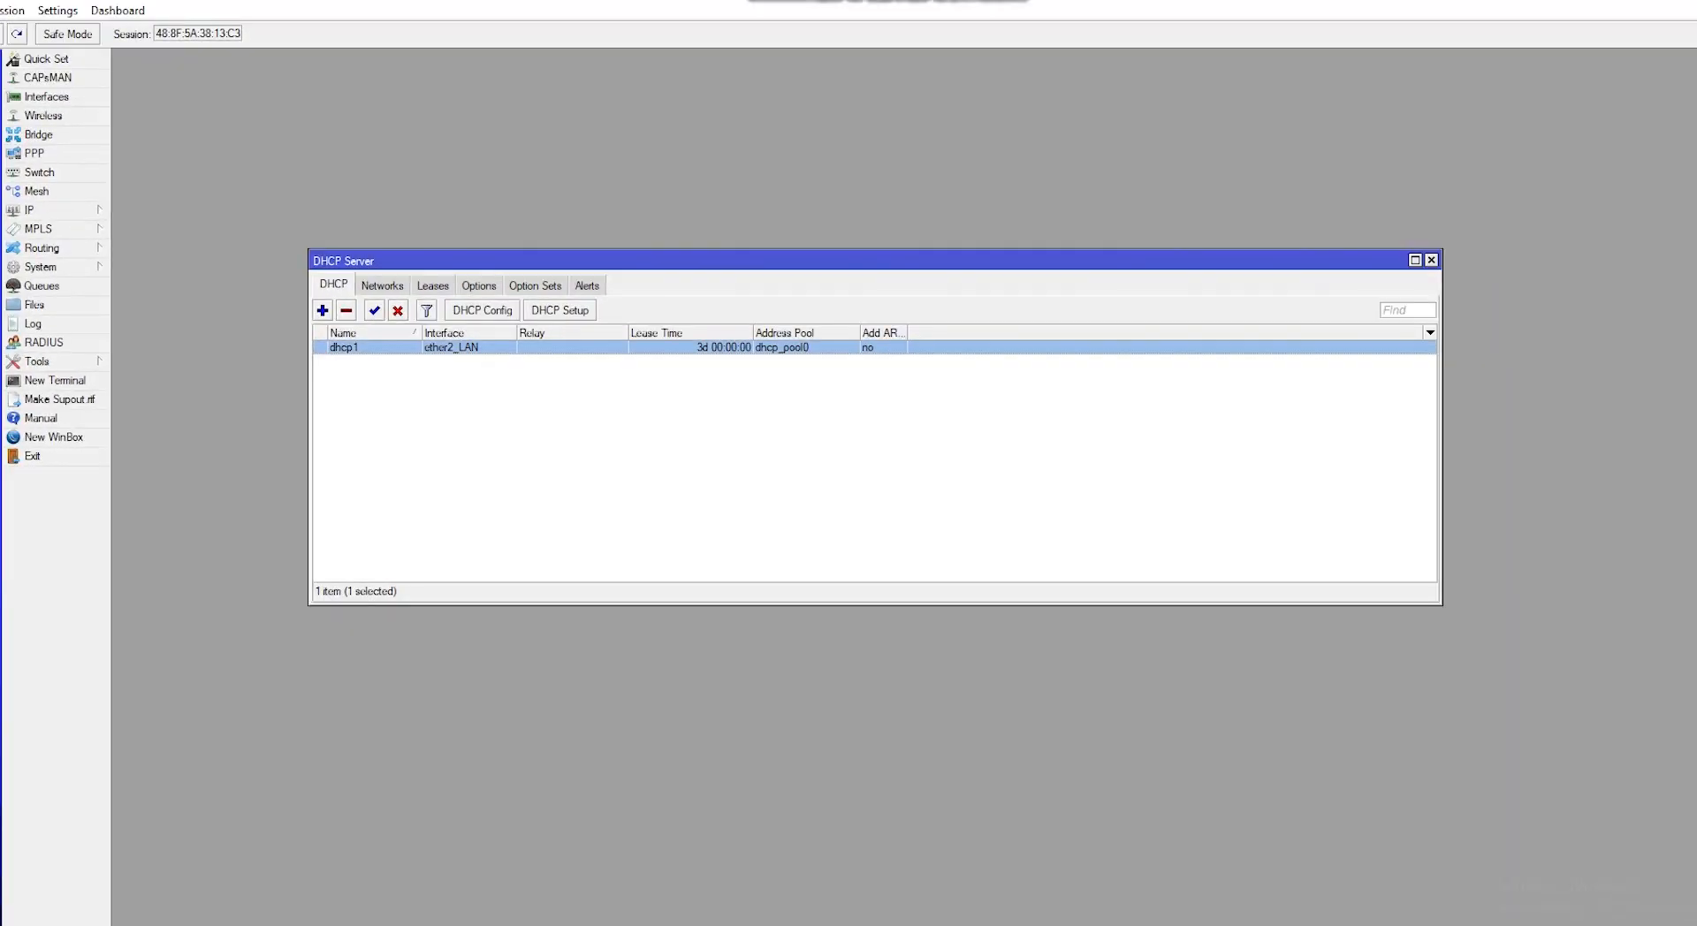
Step: Switch to the Notepad checklist, highlight item 11 on the lan1 firewall NAT rule, and return to WinBox
key("alt+Tab")
left_click_drag(554, 296, 1016, 297)
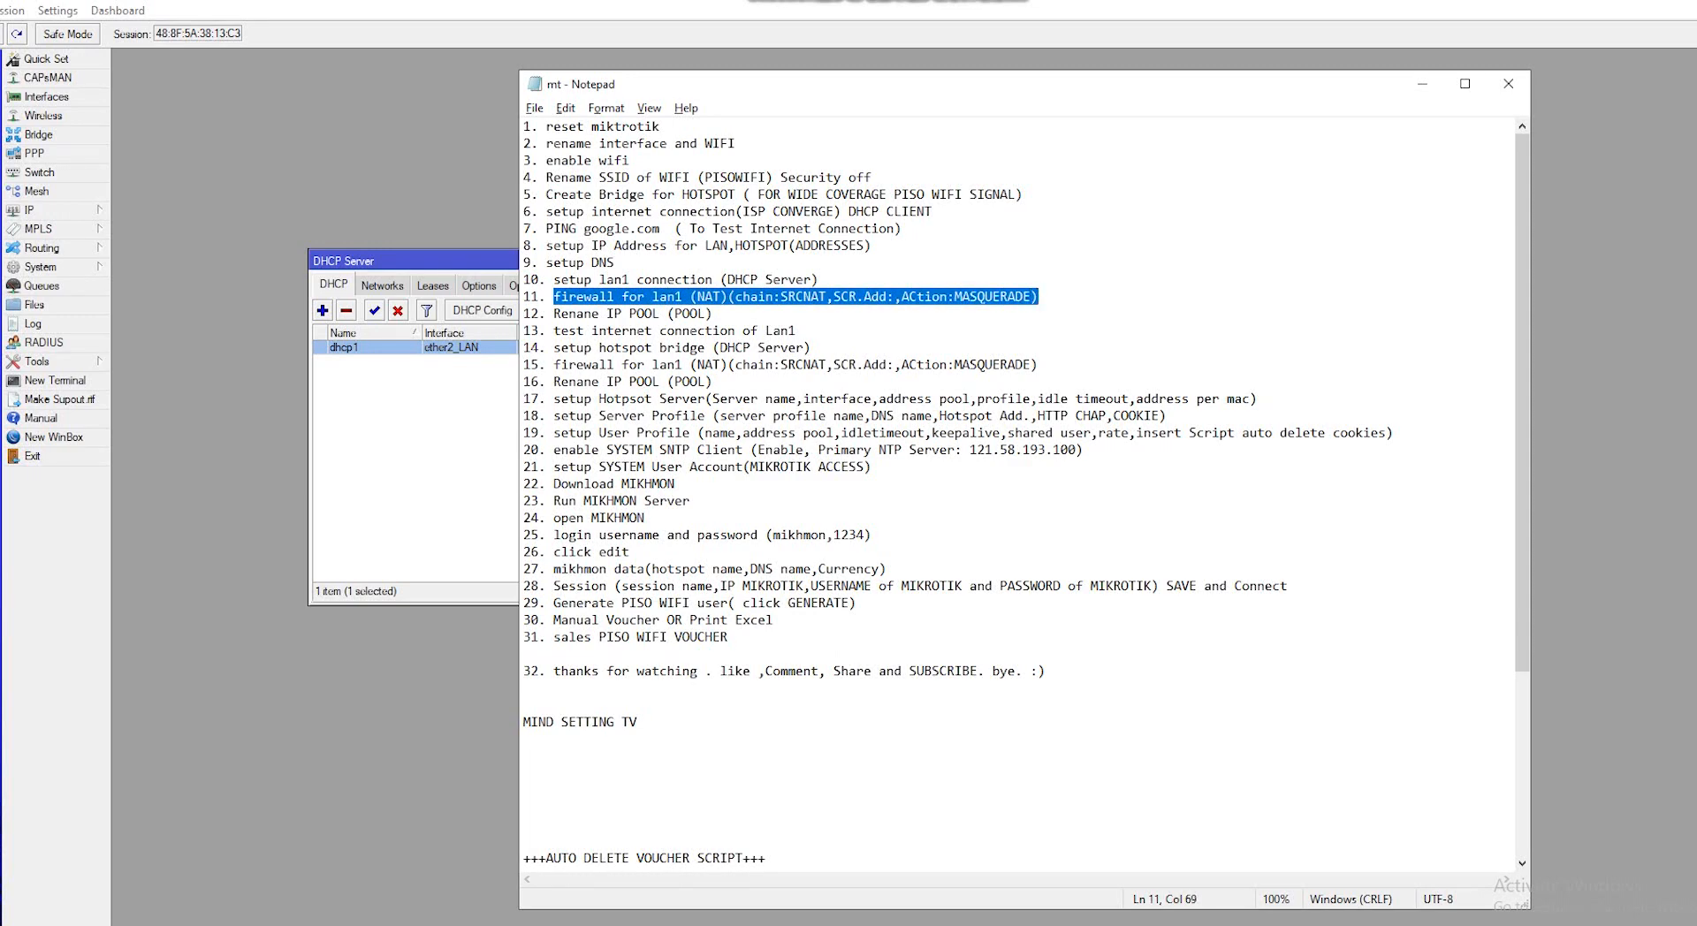
key("alt+Tab")
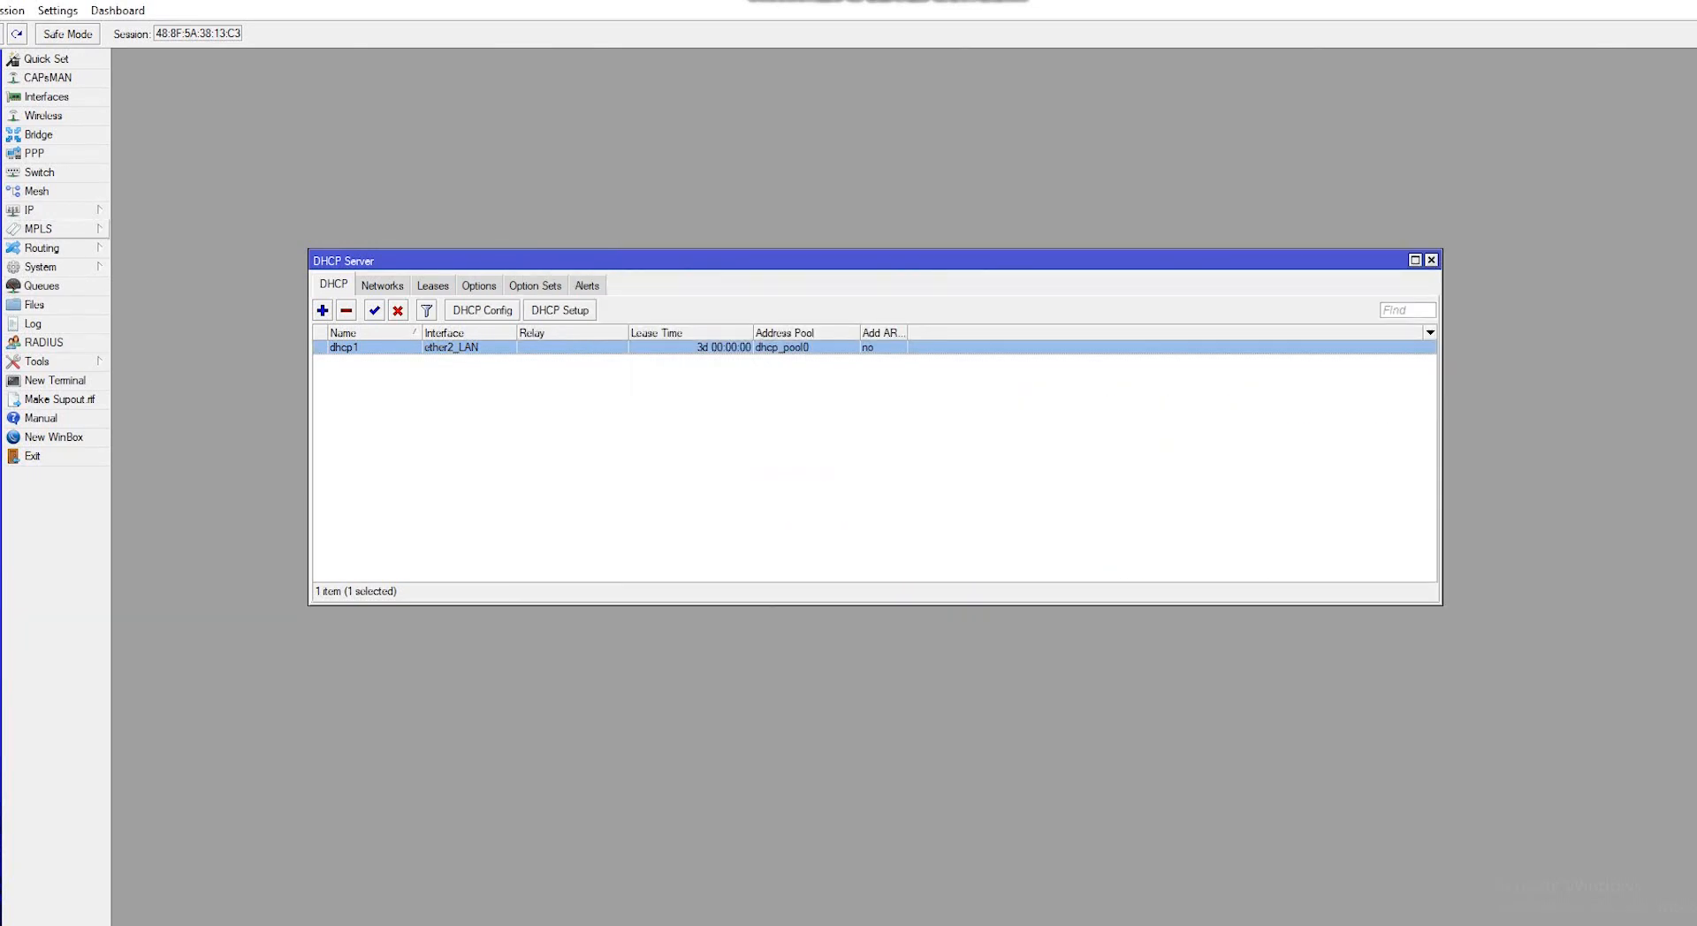
Step: Open the firewall's NAT rules, close the DHCP Server window, and move the Firewall window nearer the workspace's centre
left_click(55, 211)
left_click(141, 364)
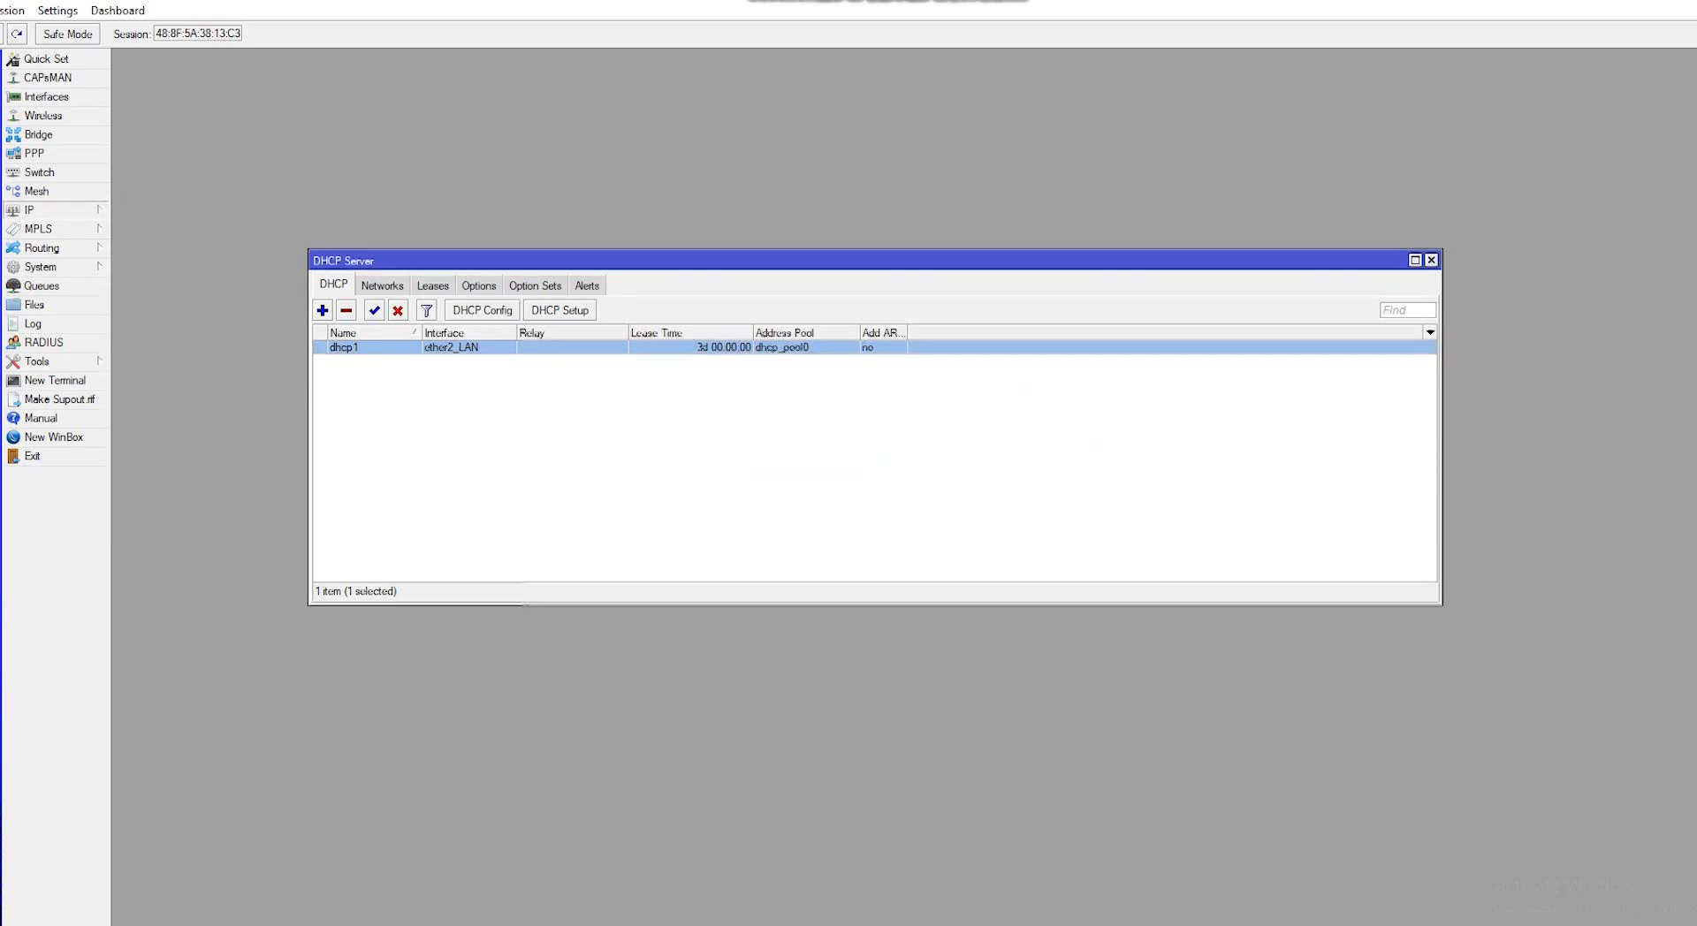
left_click(1432, 261)
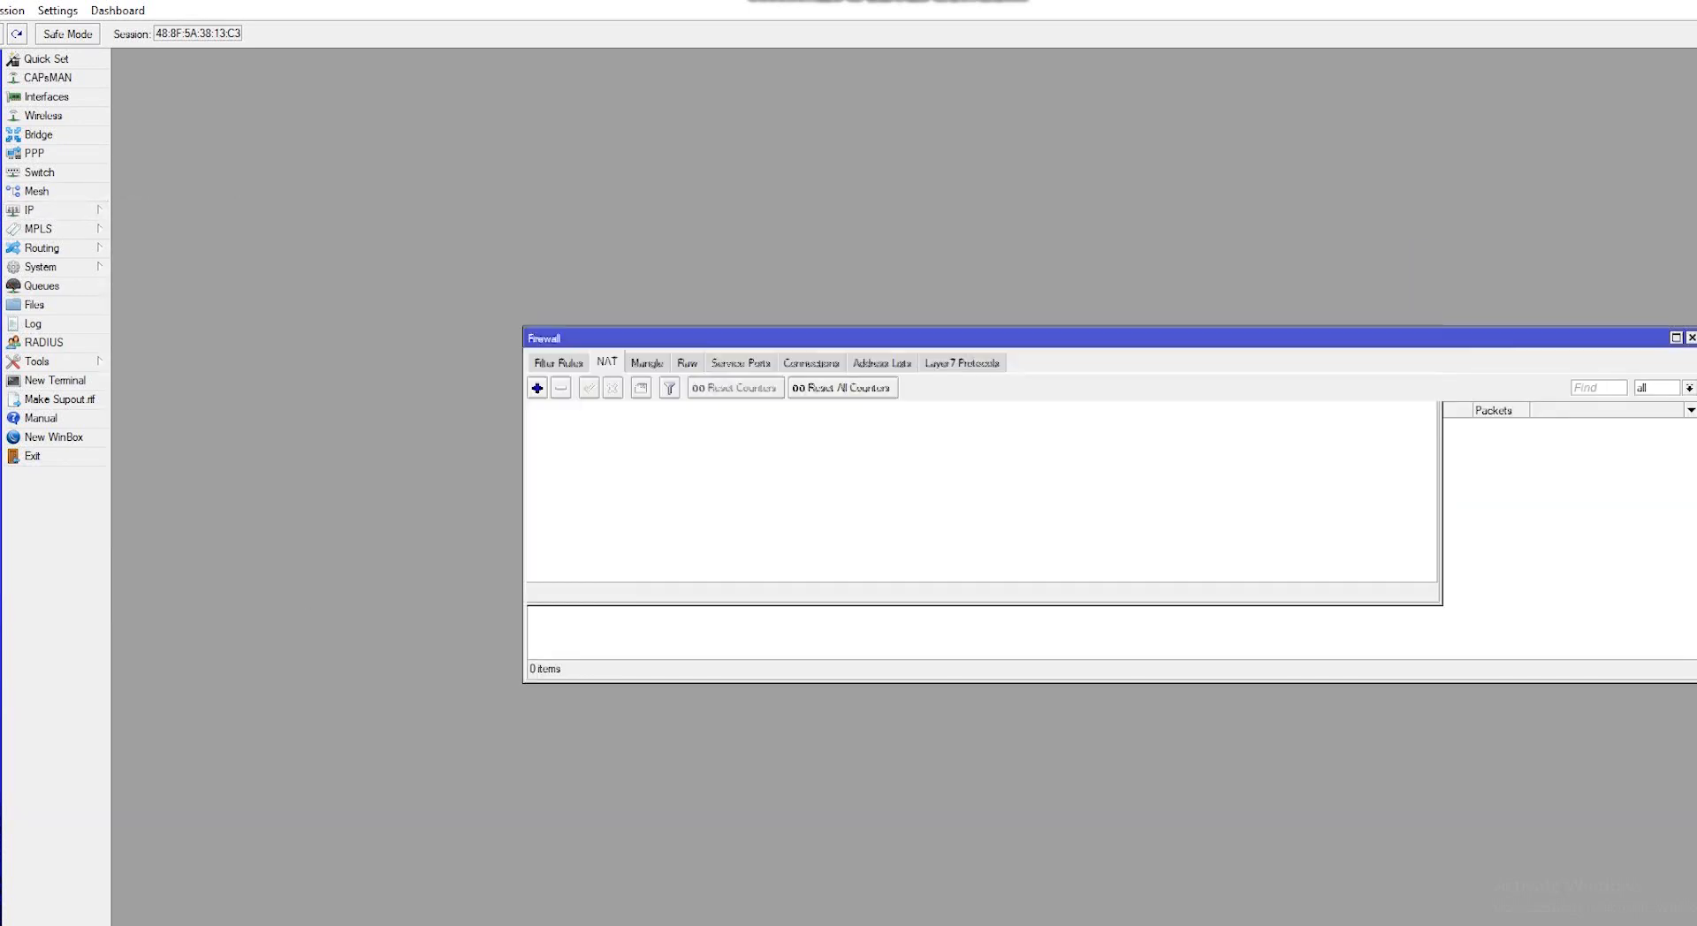
left_click_drag(1237, 339, 944, 276)
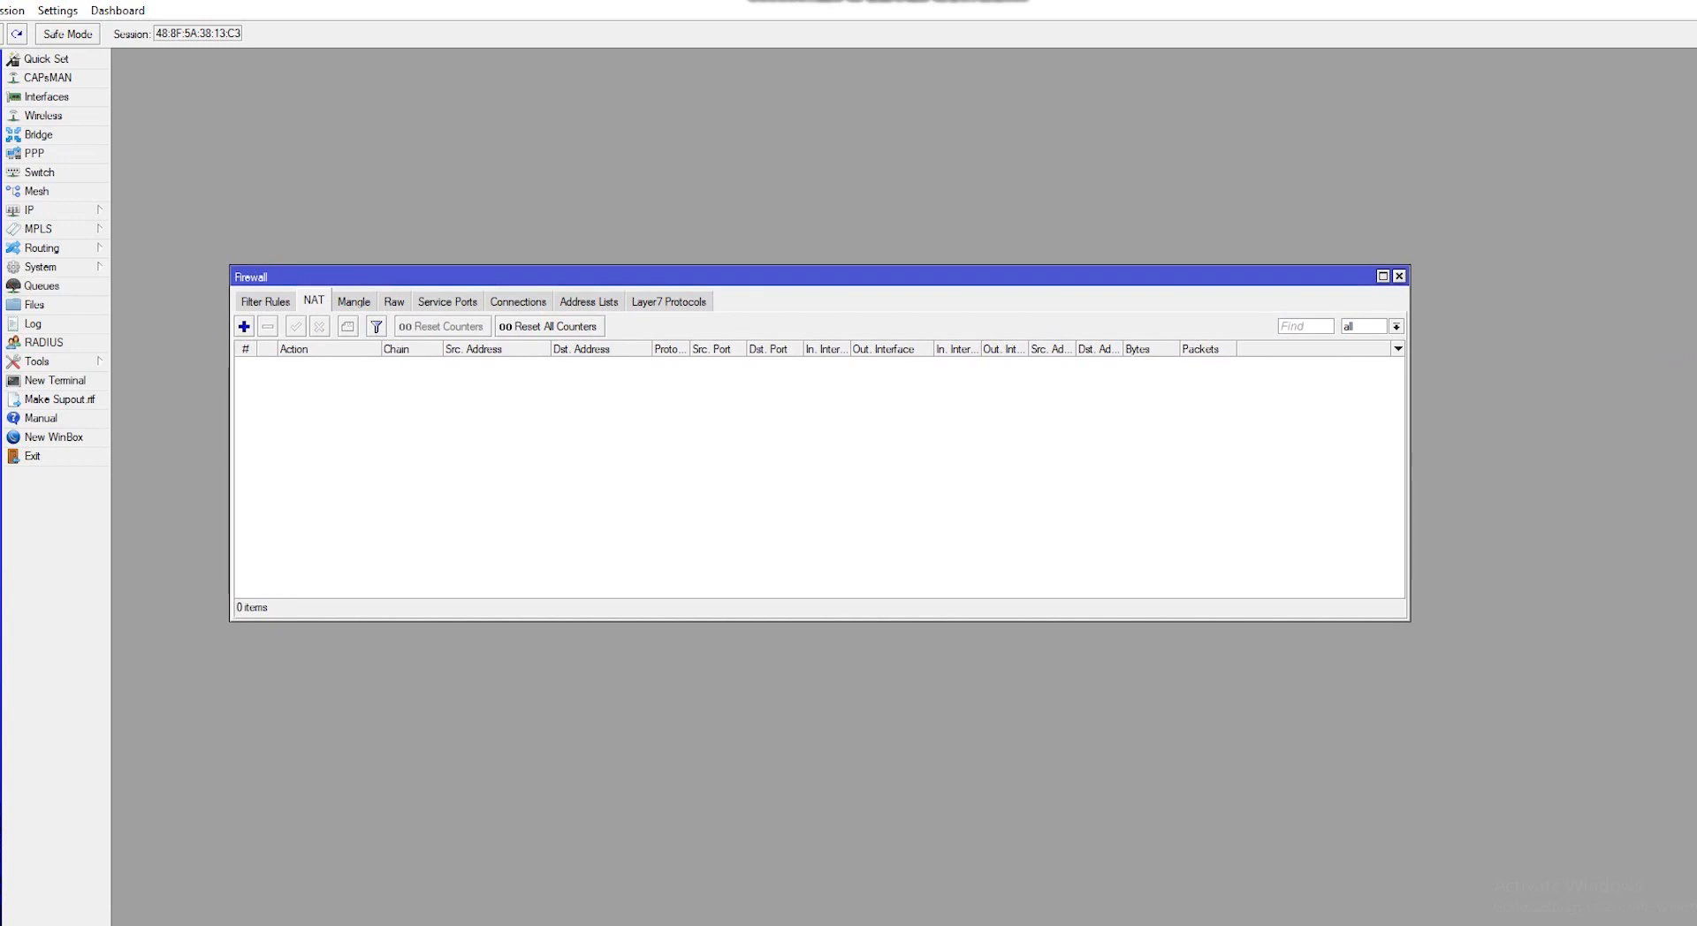
Step: Start a new NAT rule with chain srcnat and source address 192.168.88.0/24
left_click(244, 327)
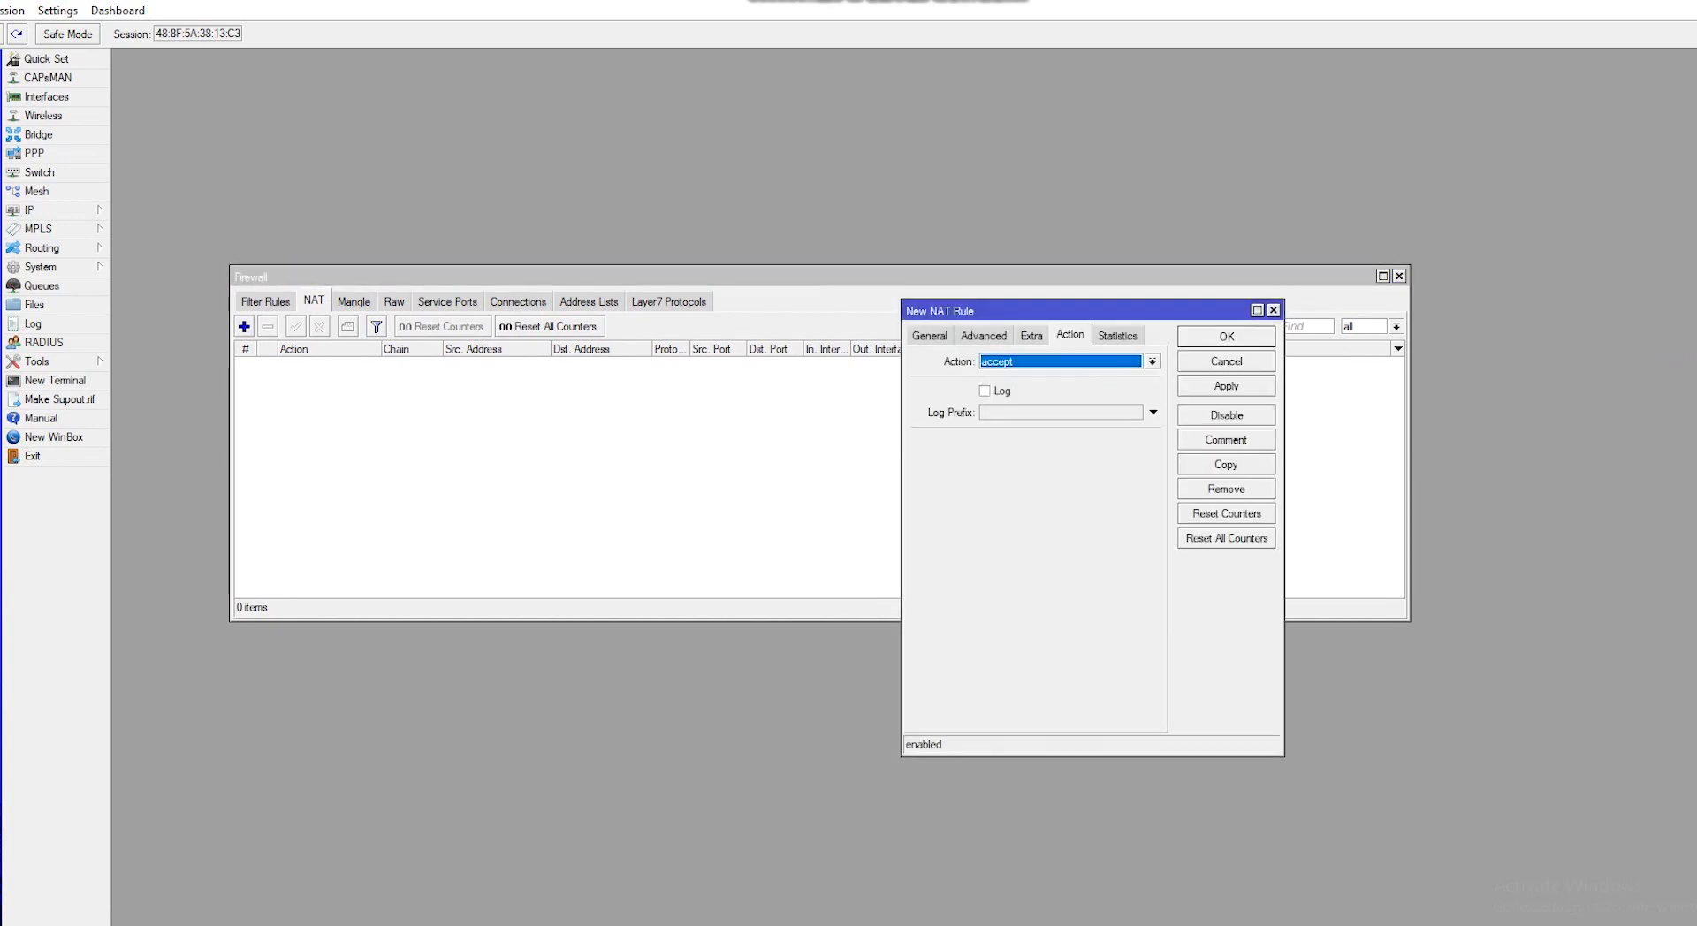
left_click_drag(998, 300, 835, 265)
left_click(930, 299)
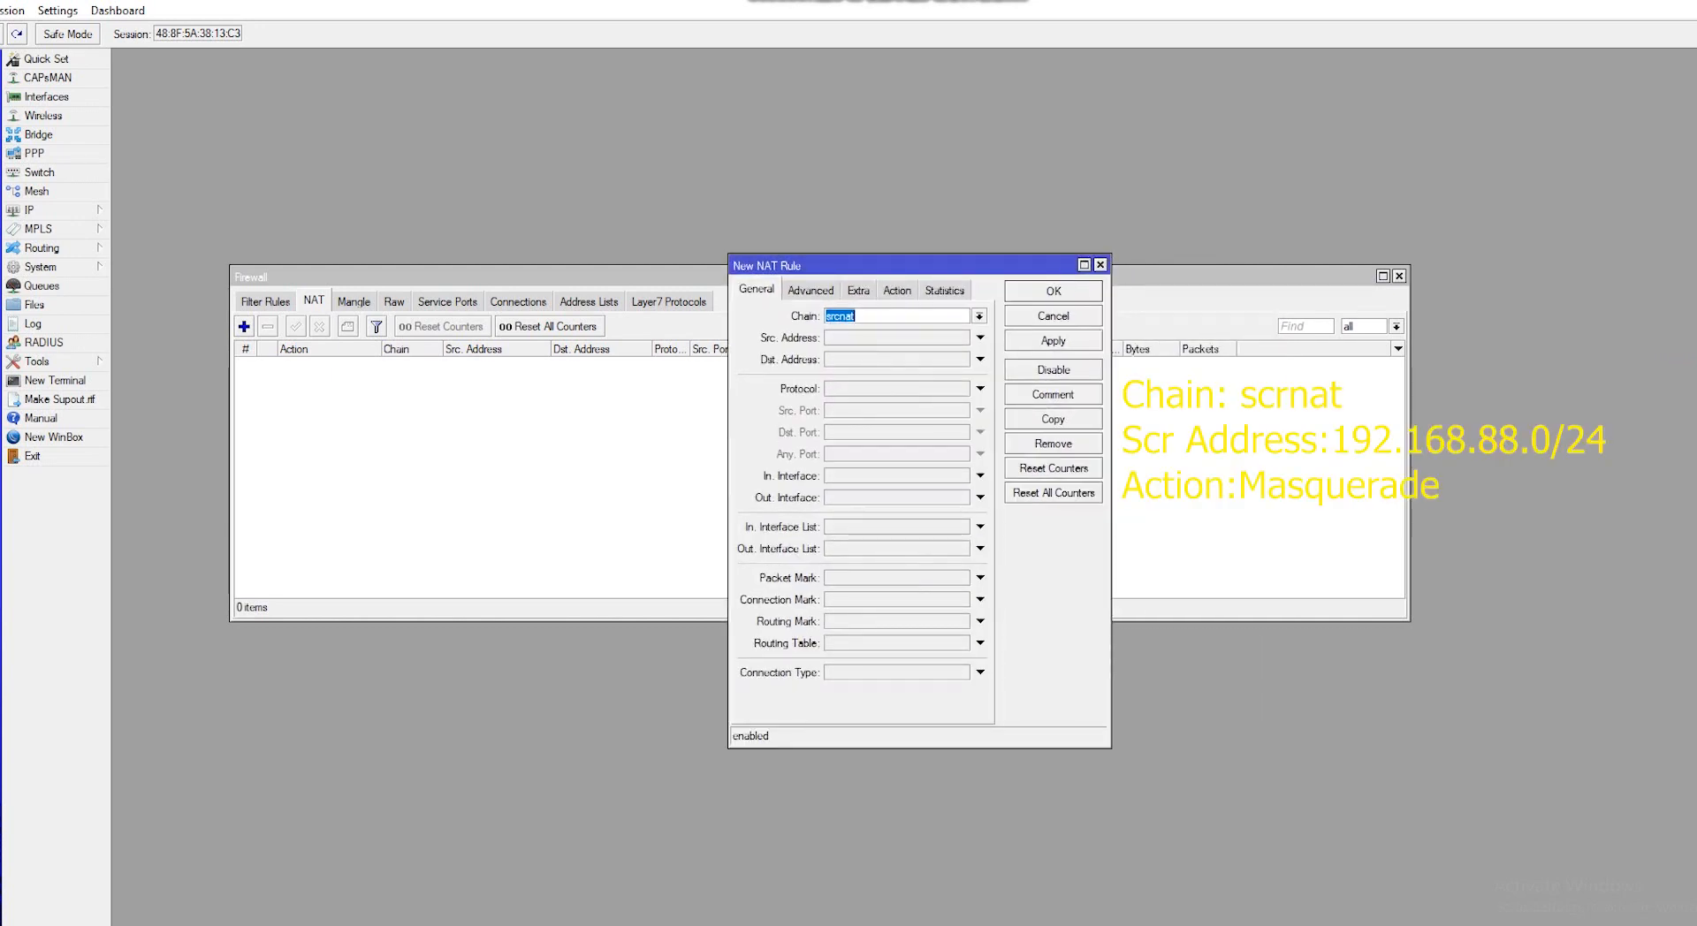
left_click(980, 338)
type("192.168.88.0/24")
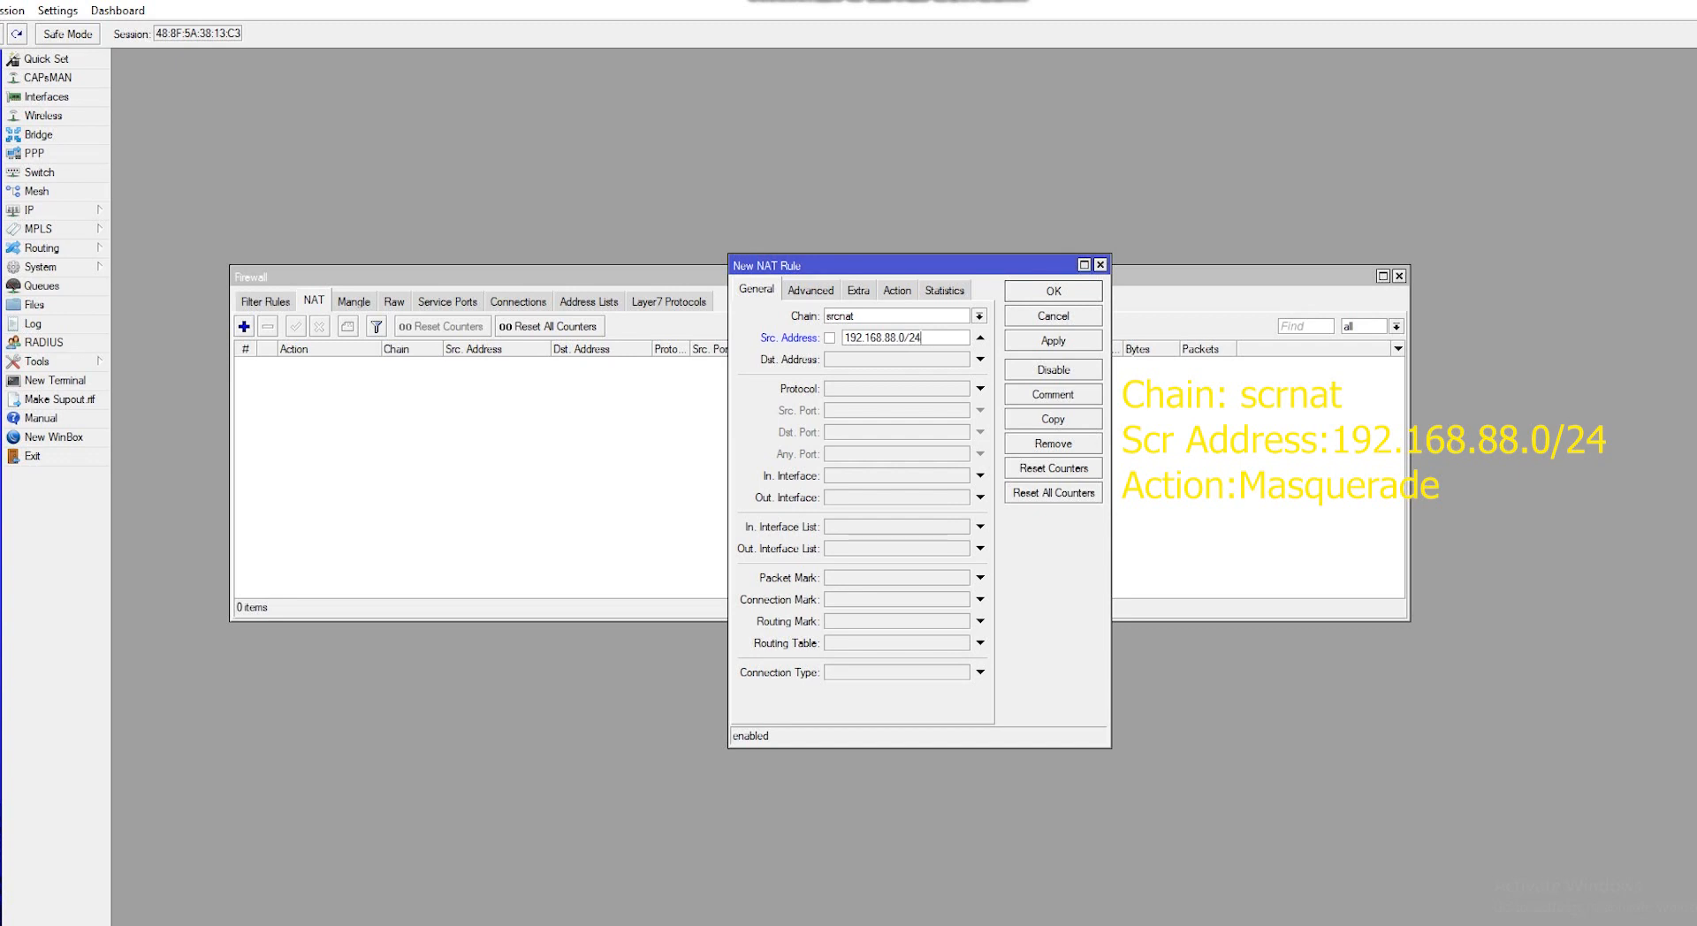
Step: Set the new NAT rule's action to masquerade, save the rule, and select it in the NAT list
left_click(897, 291)
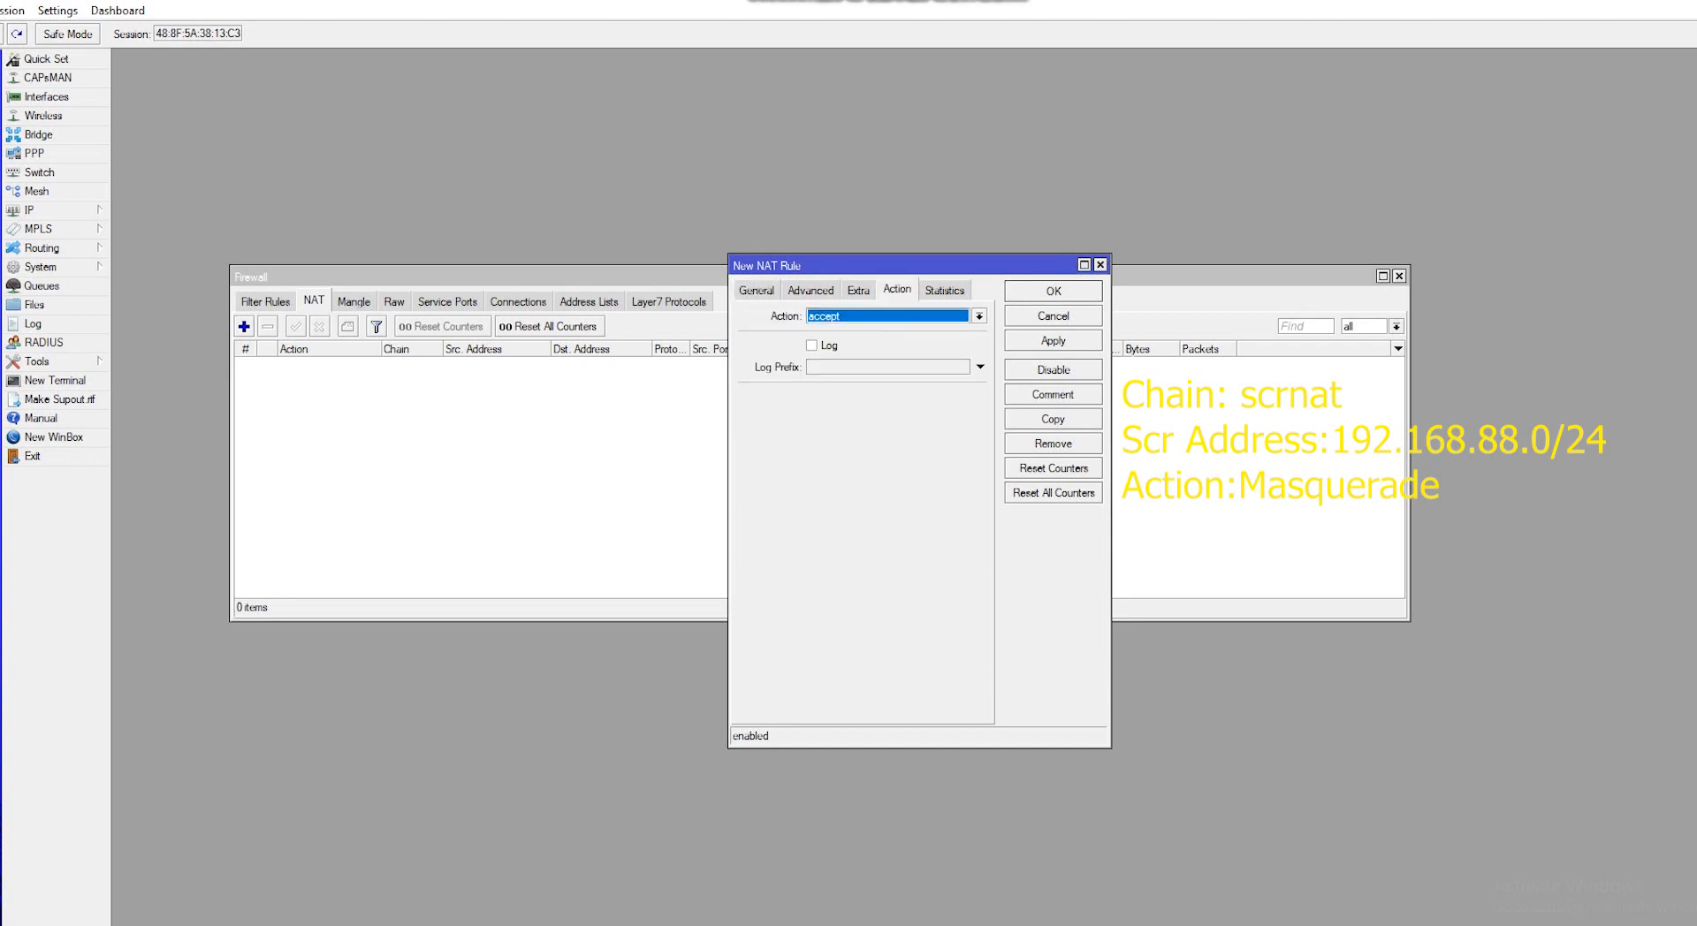
left_click(979, 316)
left_click(884, 405)
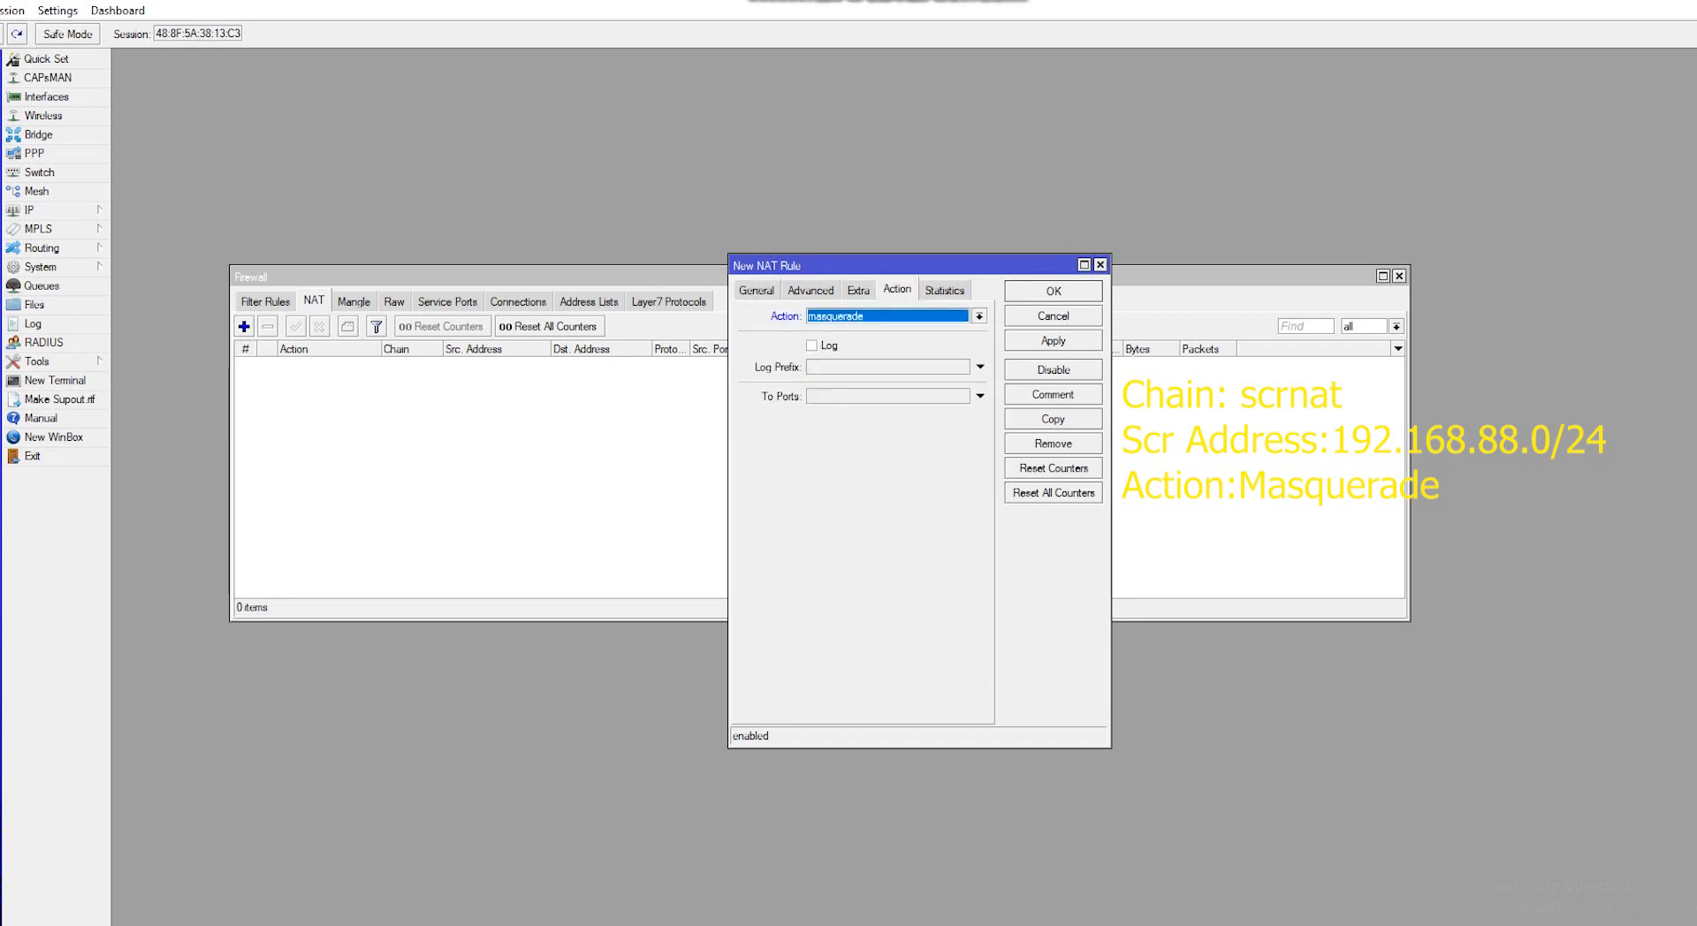
left_click(1052, 340)
left_click(1053, 291)
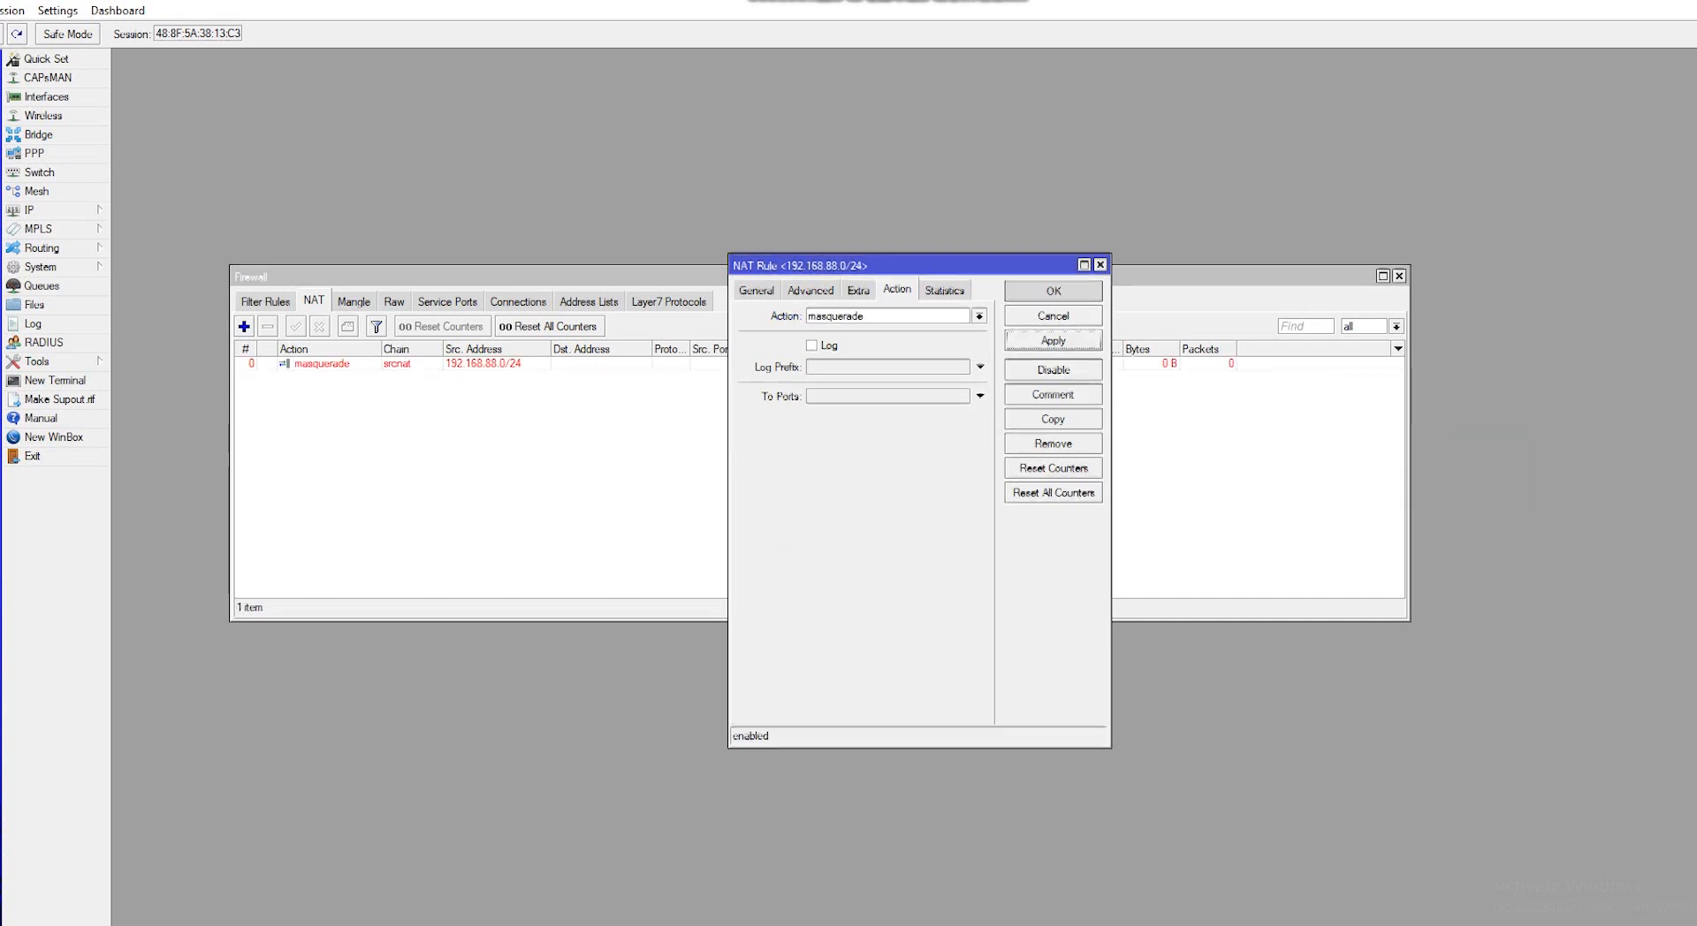
left_click(495, 364)
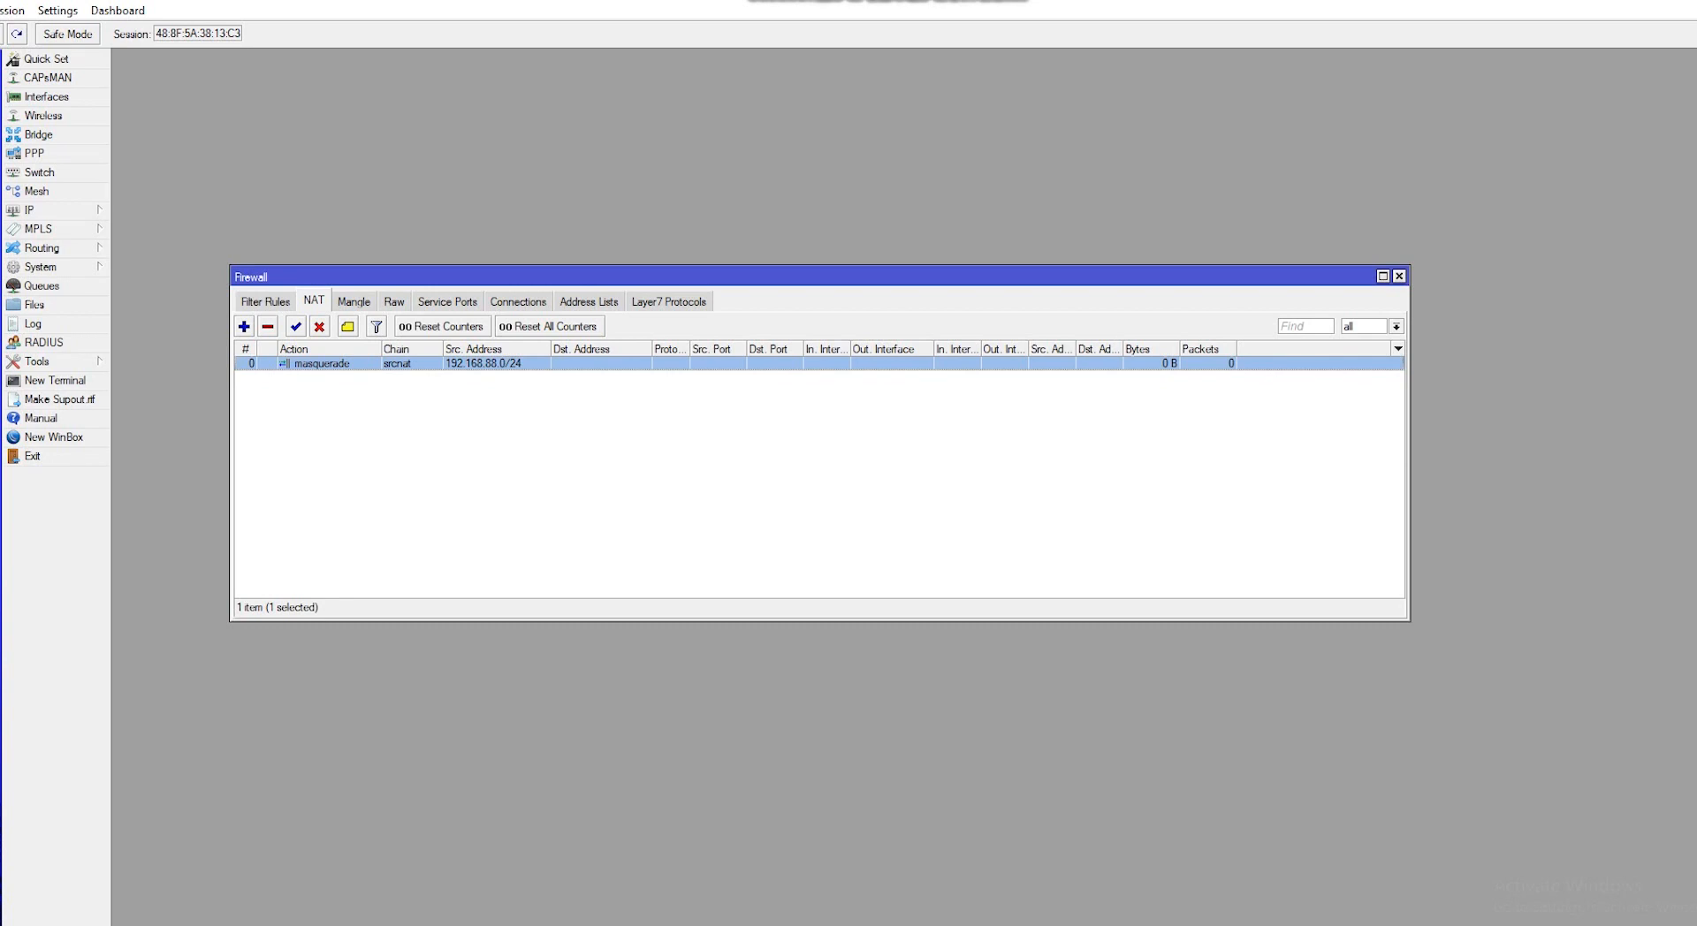
Step: Switch to the Notepad checklist, highlight item 12 on renaming the IP pool, and return to WinBox
key("alt+Tab")
left_click_drag(554, 314, 698, 314)
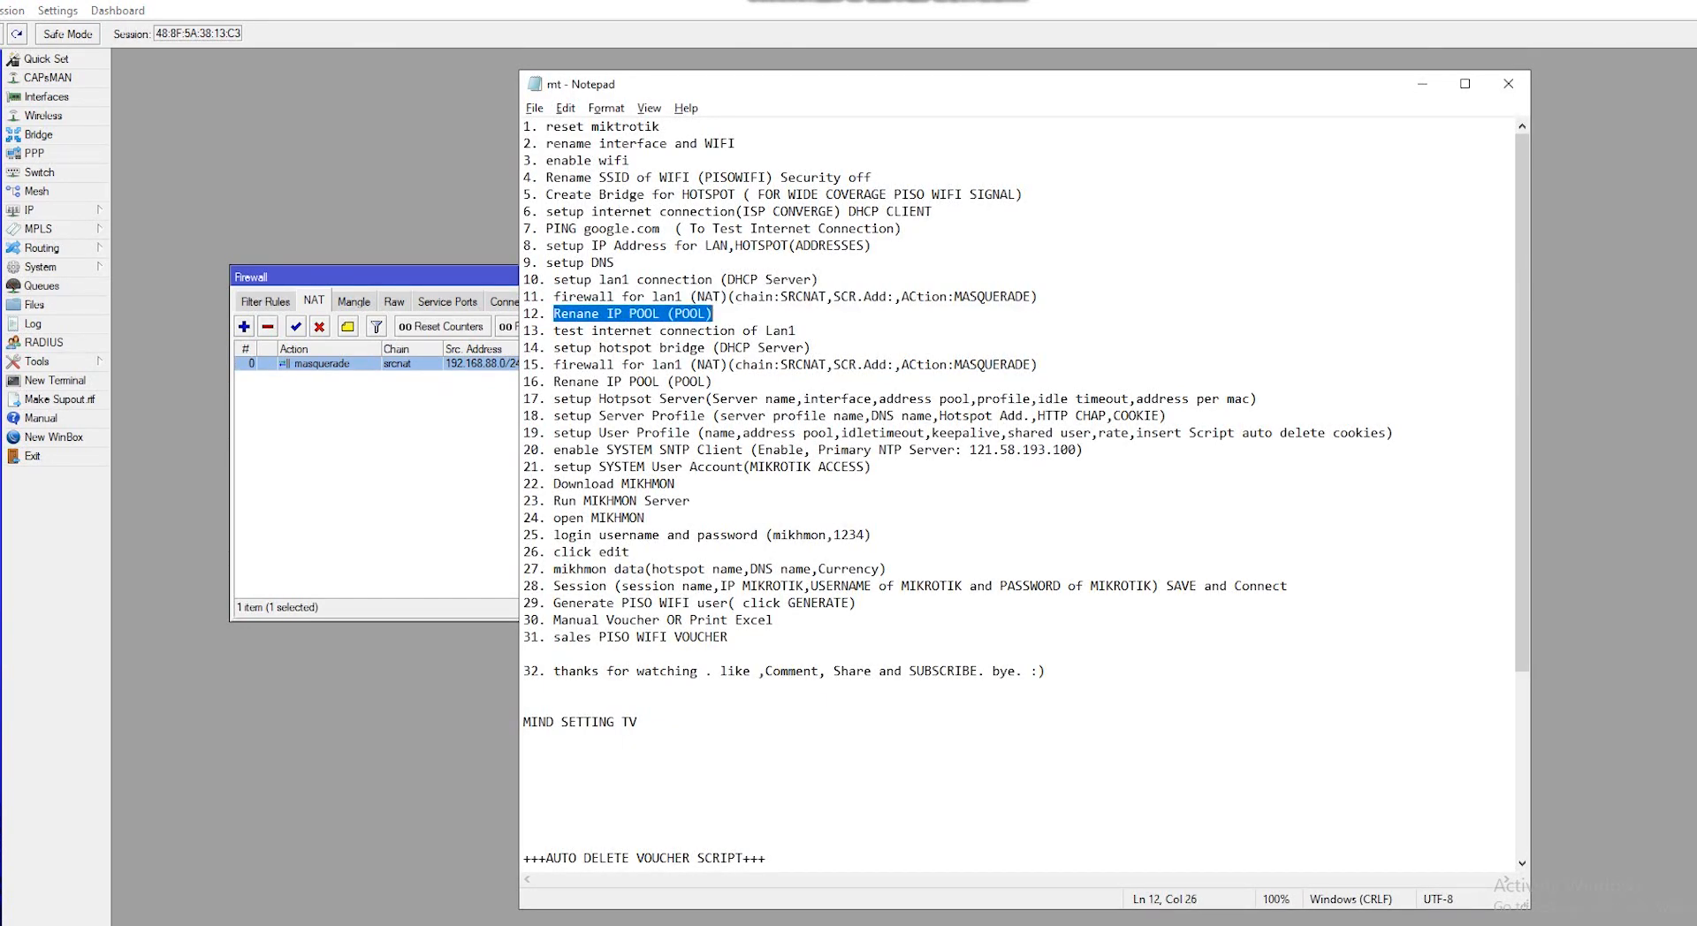
key("alt+Tab")
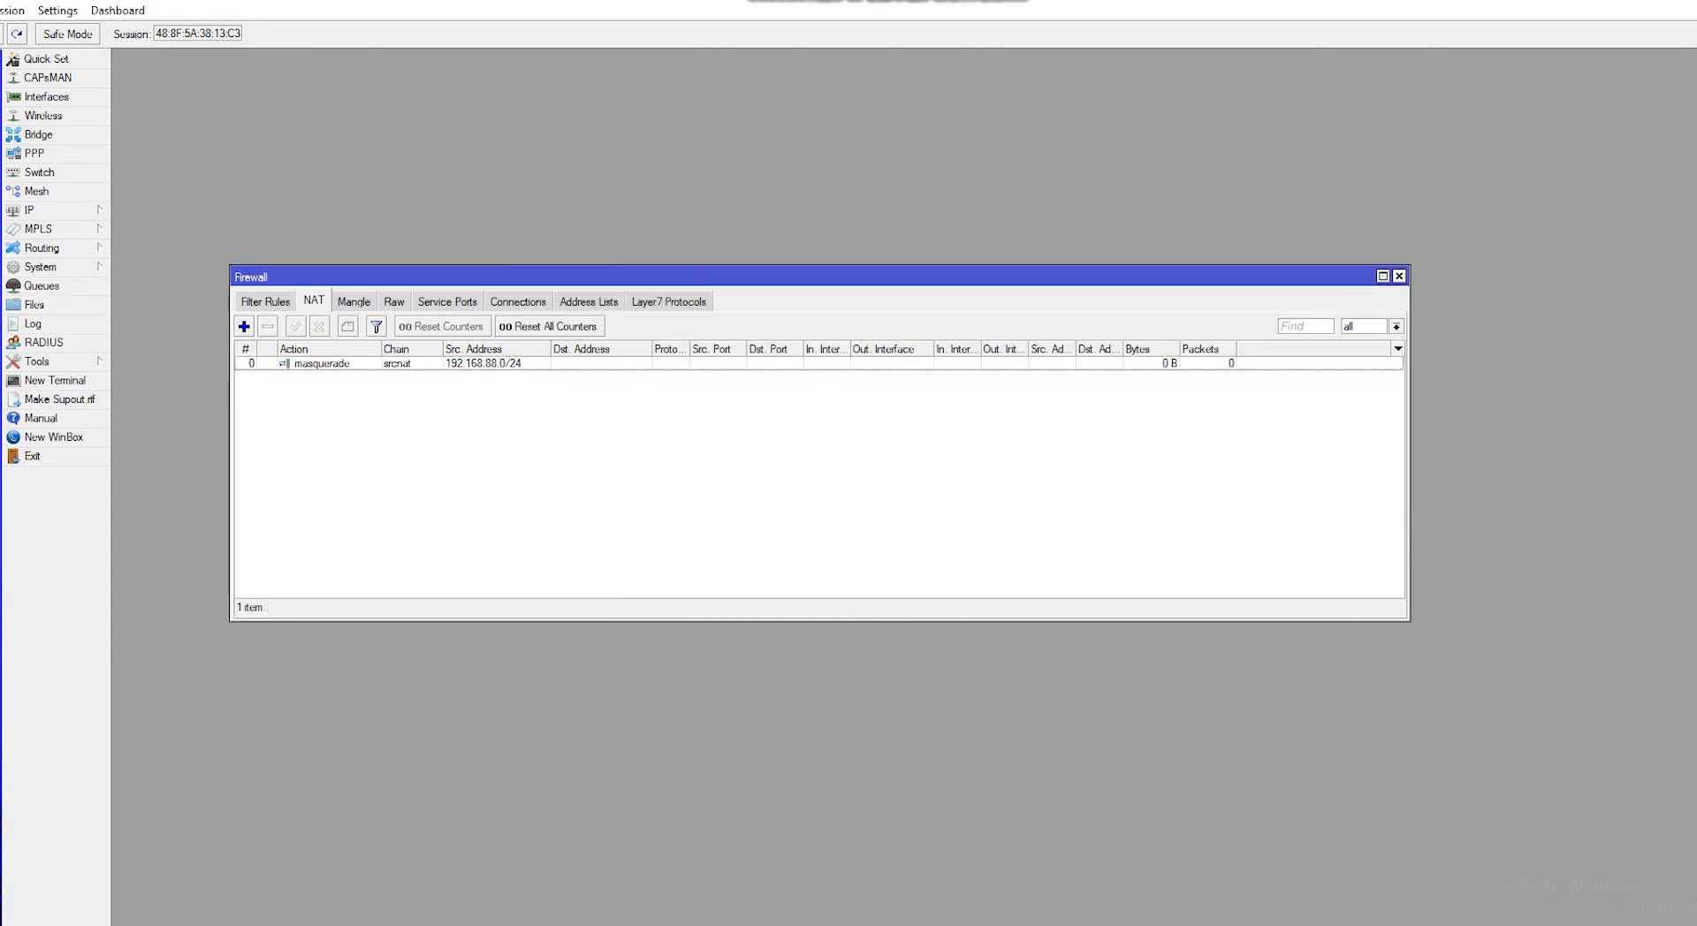
Step: Close the Firewall window, rename the IP pool dhcp_pool0 to LAN_IP_POOL, and close the IP Pool window
key("Escape")
left_click(53, 210)
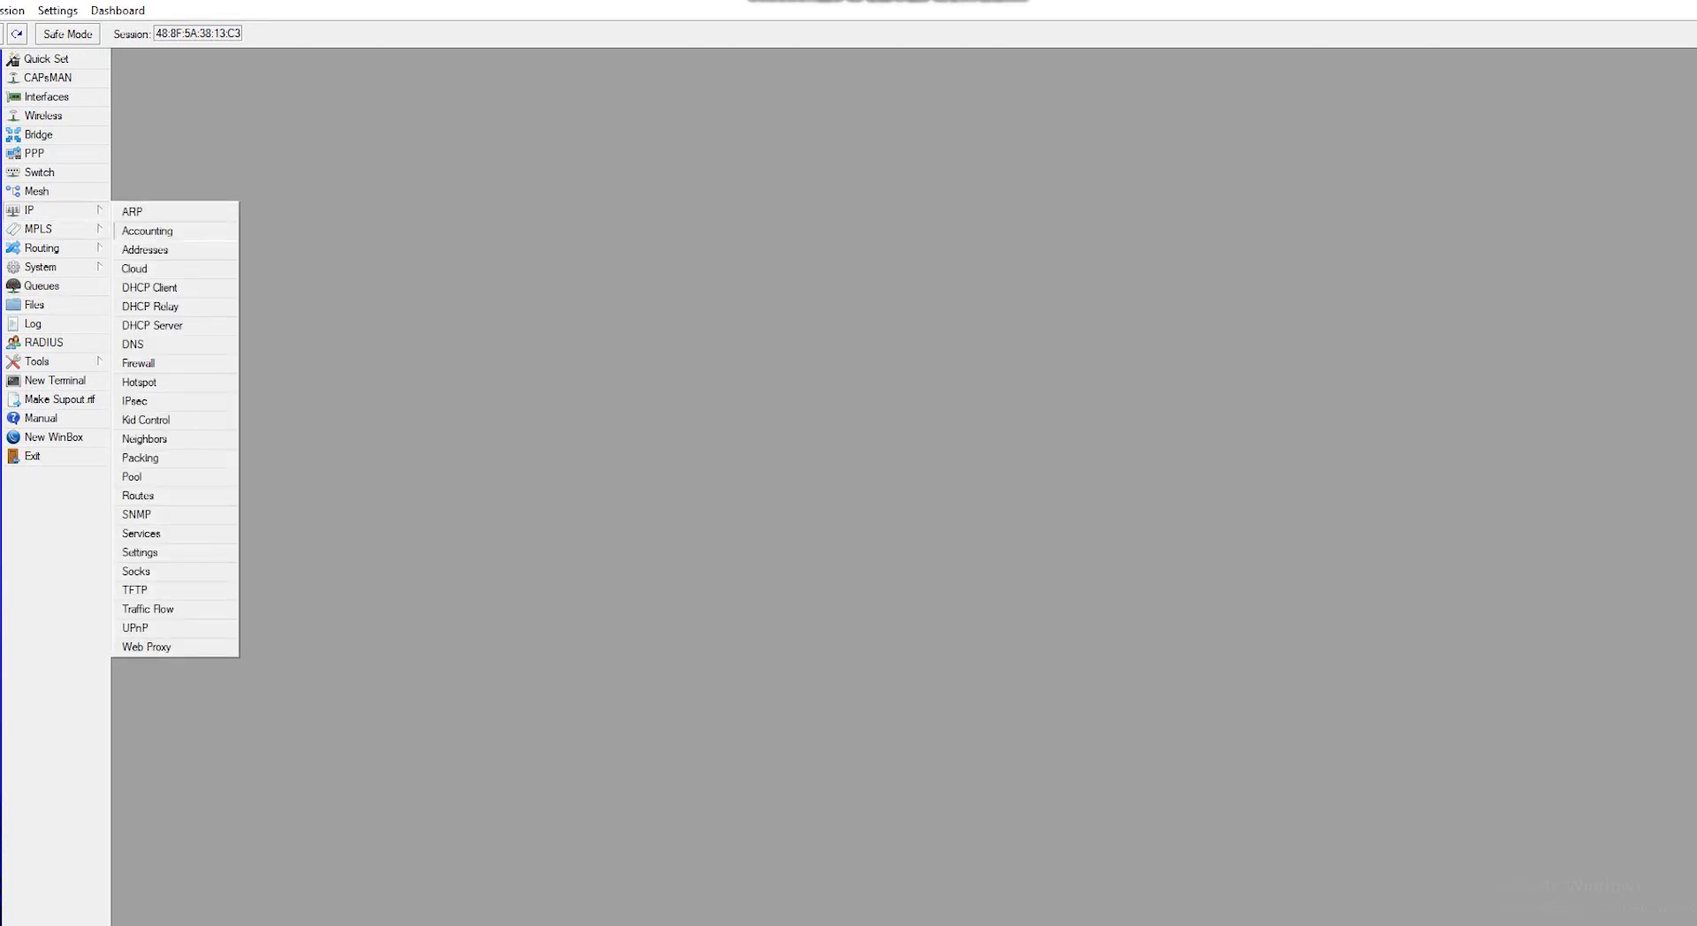
left_click(132, 477)
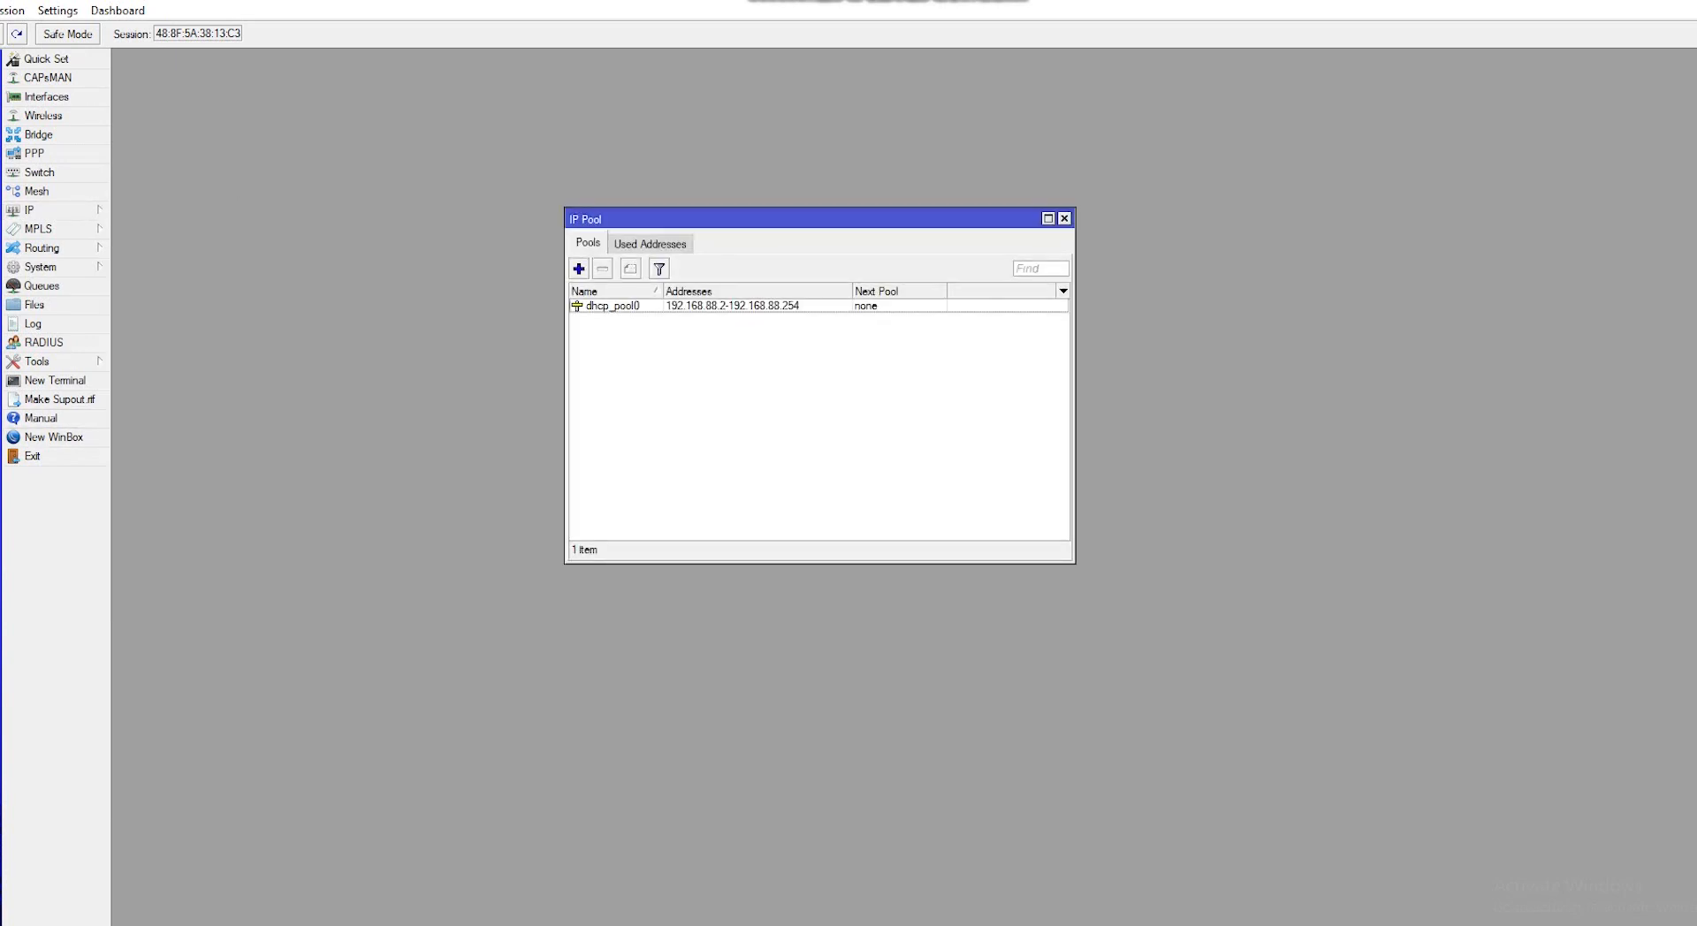
double_click(698, 305)
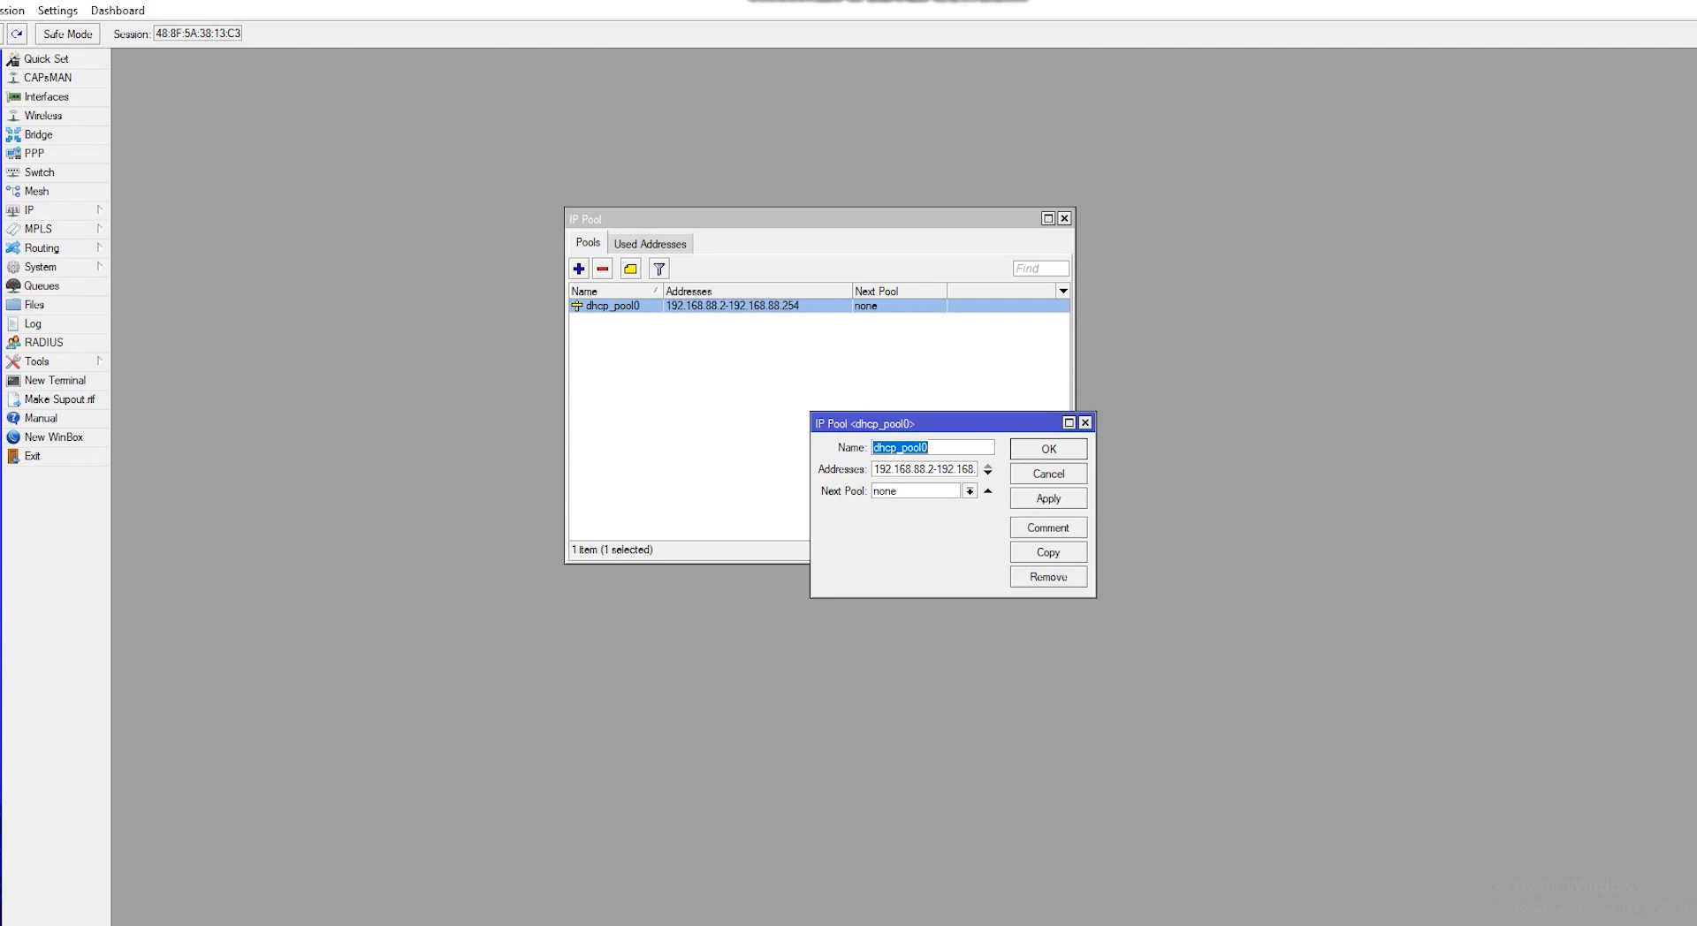
type("LAN_IP_POOL")
left_click(1048, 499)
left_click(1048, 448)
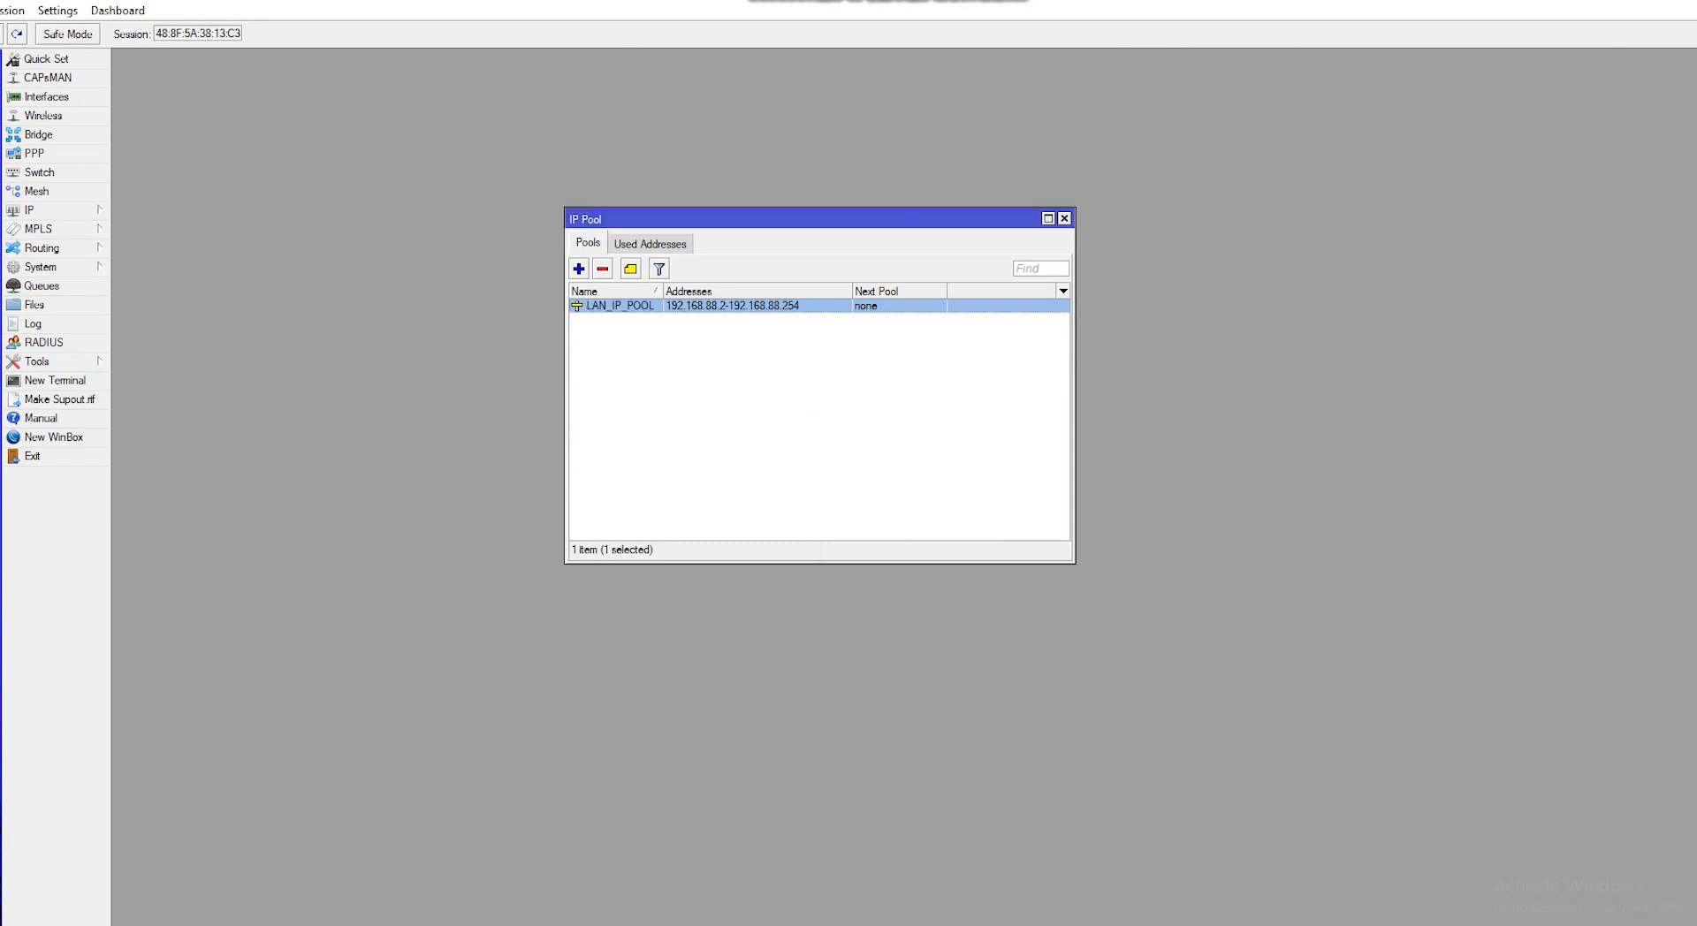
left_click(1064, 218)
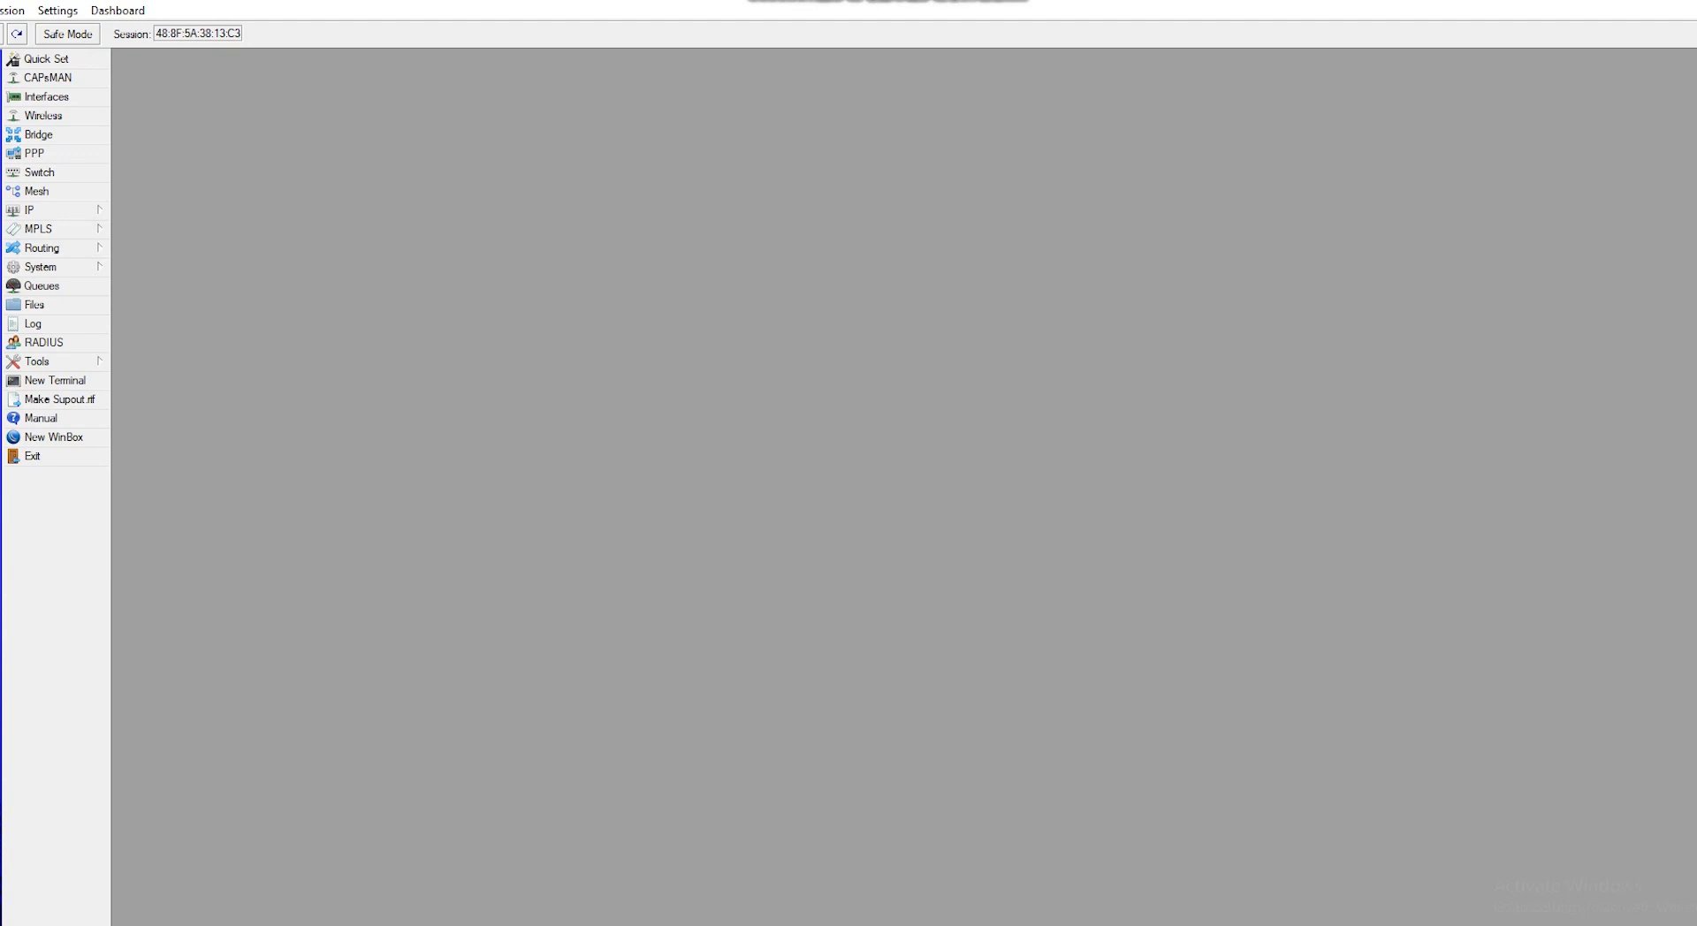
Step: Switch to the Notepad checklist, highlight item 13 on testing the Lan1 internet connection, and open a Command Prompt with cmd
key("alt+Tab")
left_click_drag(554, 332, 798, 329)
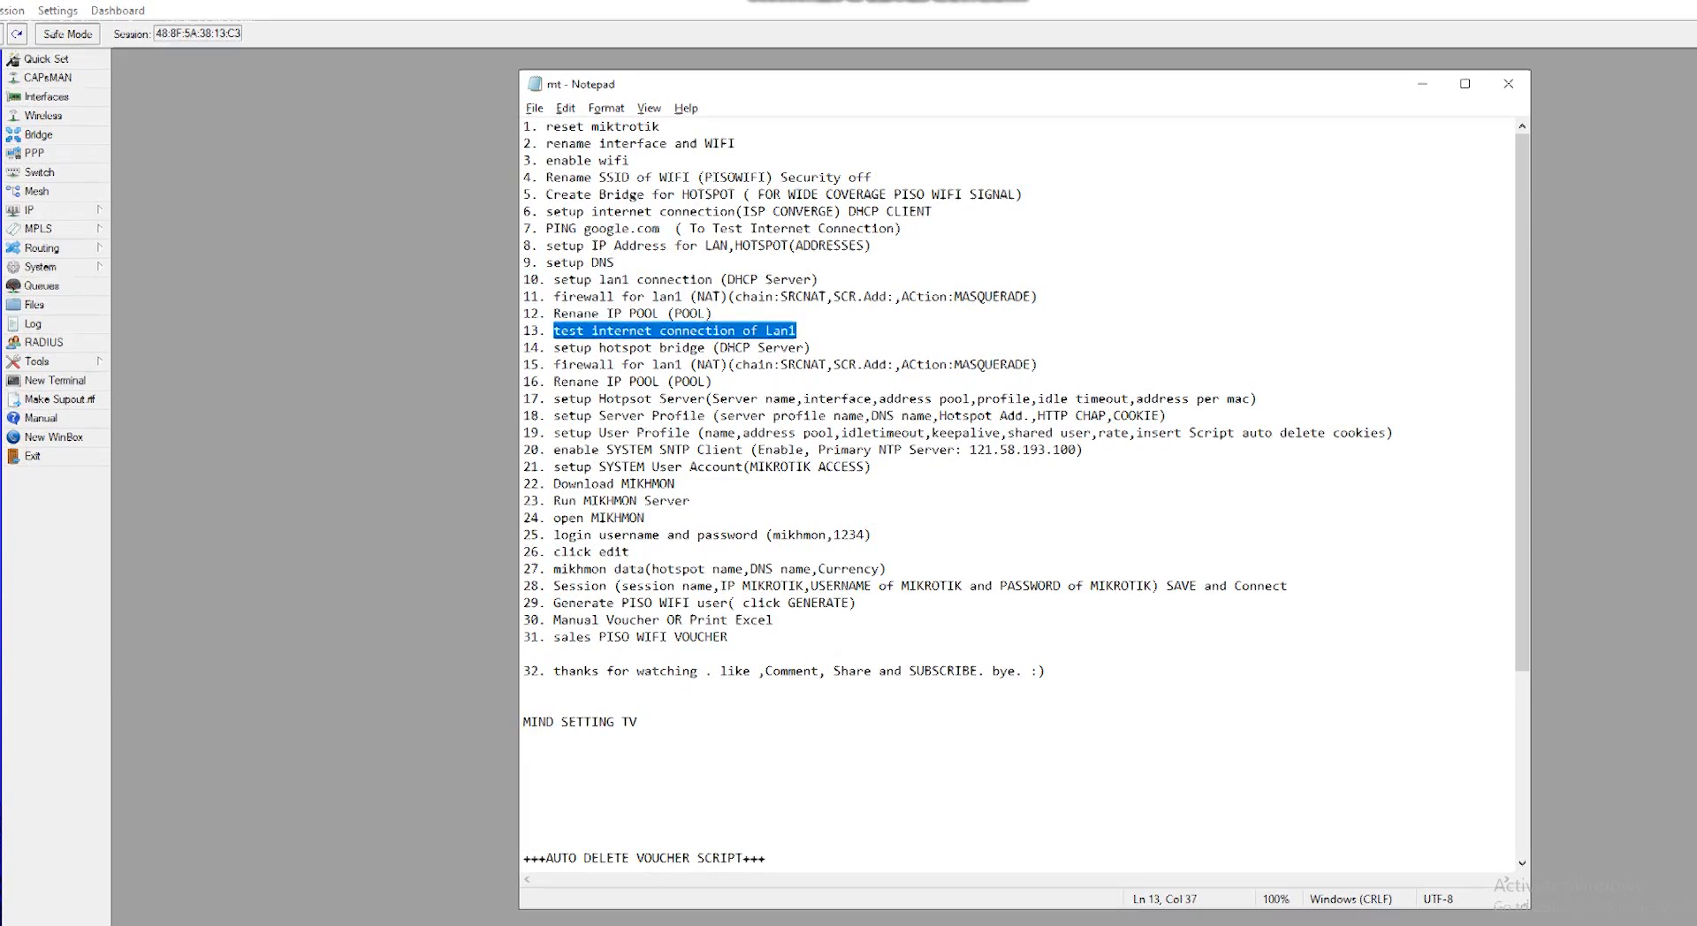
key("super+r")
type("cmd")
key("Return")
Step: Display the PC's IP configuration with ipconfig and release its current address with ipconfig/release
type("ipconfig")
key("Return")
key("Up")
type("/relas")
key("Return")
key("Up")
type("e")
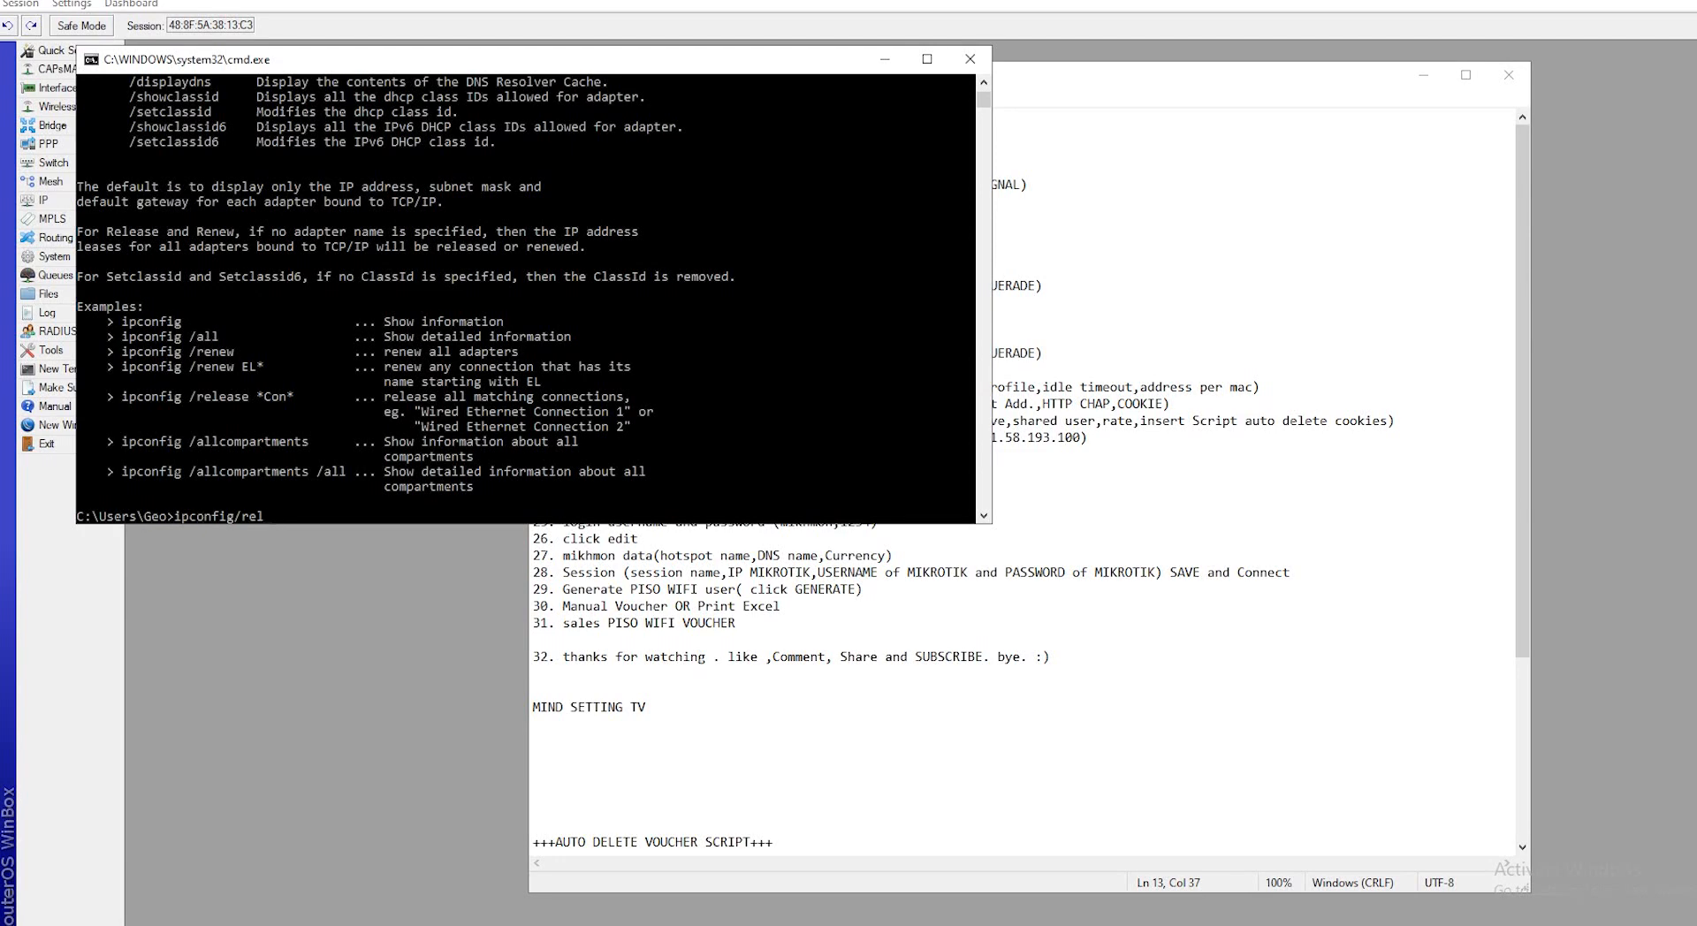
key("Return")
Step: Renew the PC's IP address with ipconfig/renew and highlight the IPv4 address in the output
key("Up")
key("BackSpace")
key("BackSpace")
key("BackSpace")
key("BackSpace")
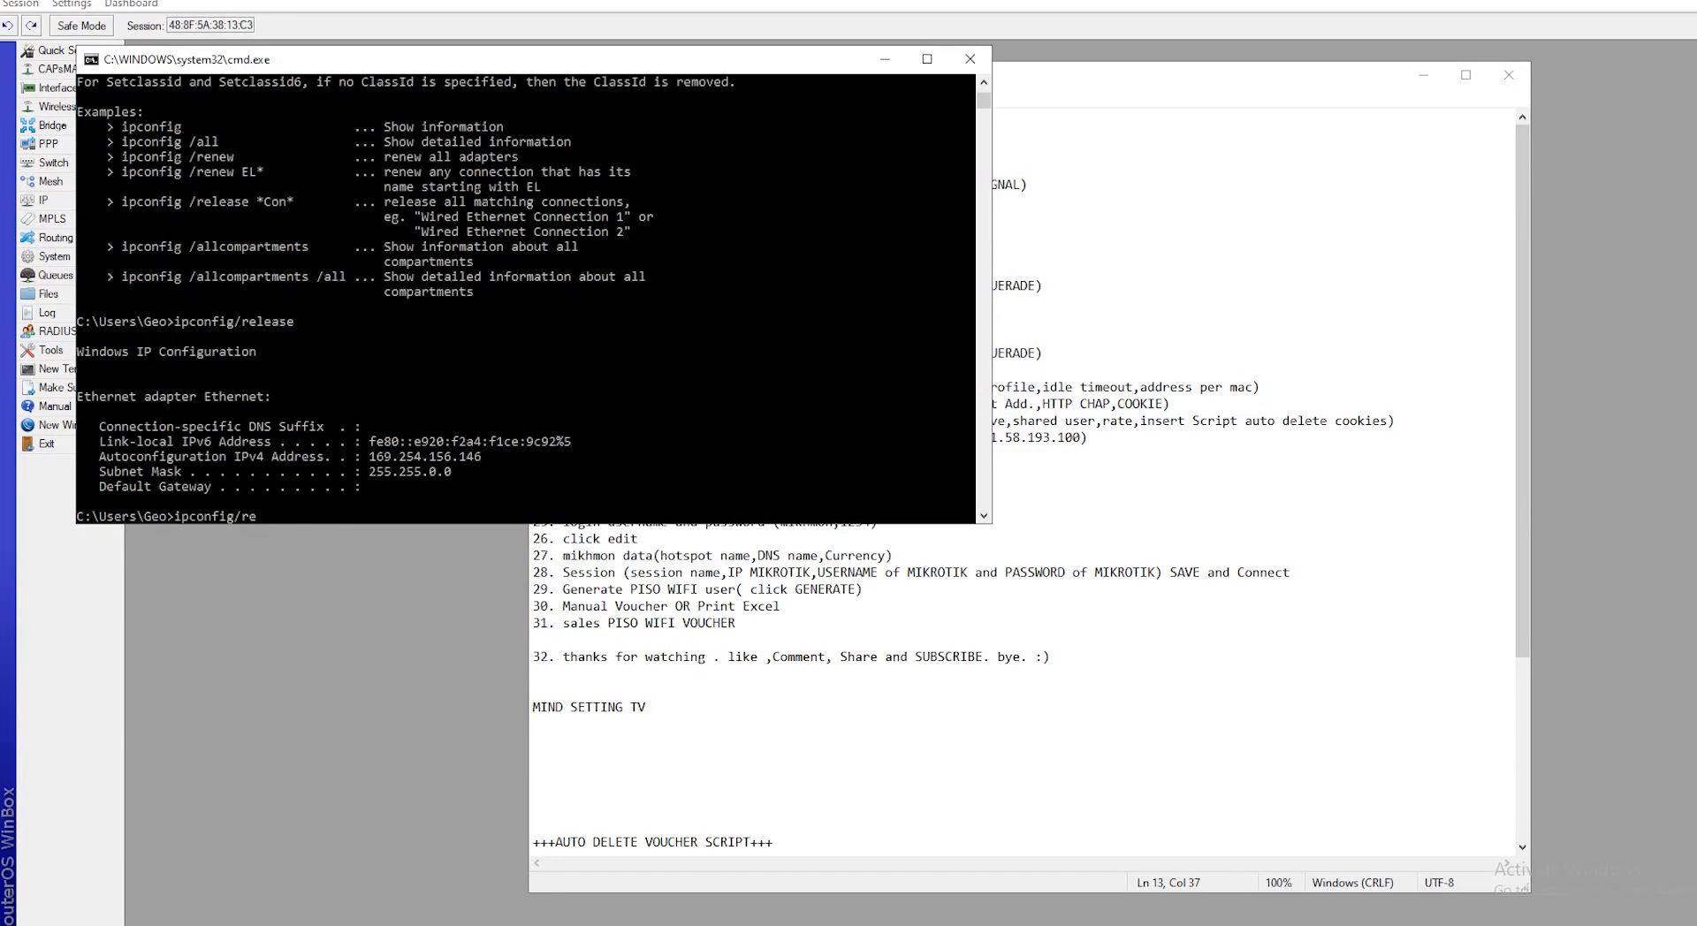
type("new")
key("Return")
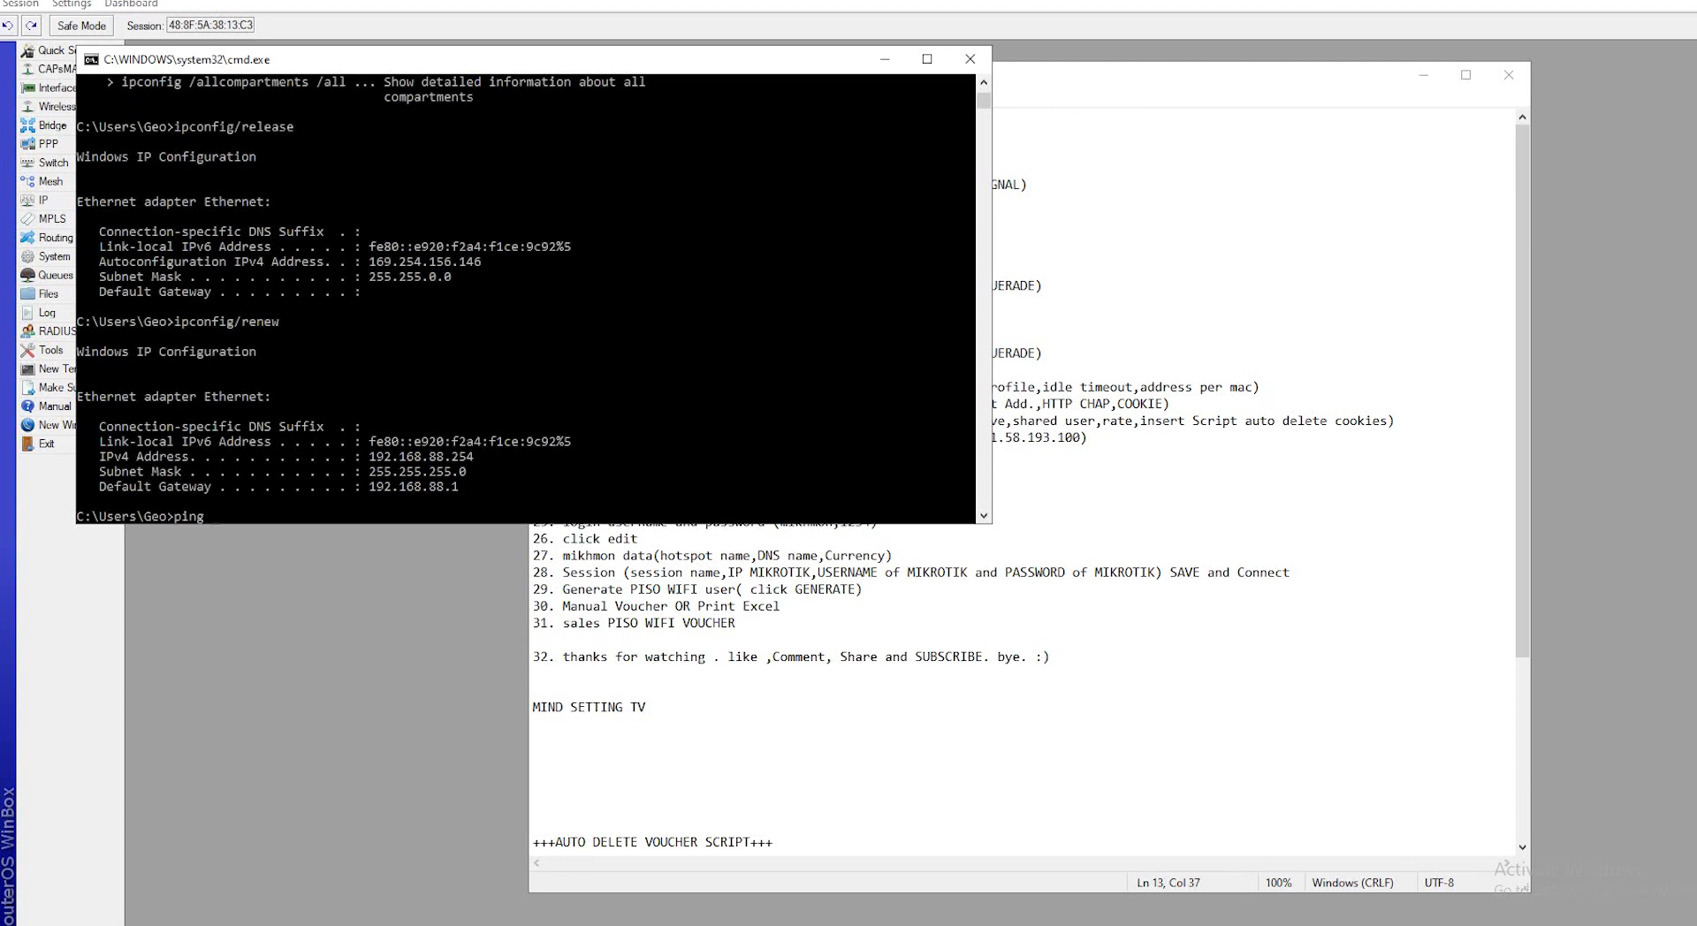
left_click_drag(384, 456, 480, 471)
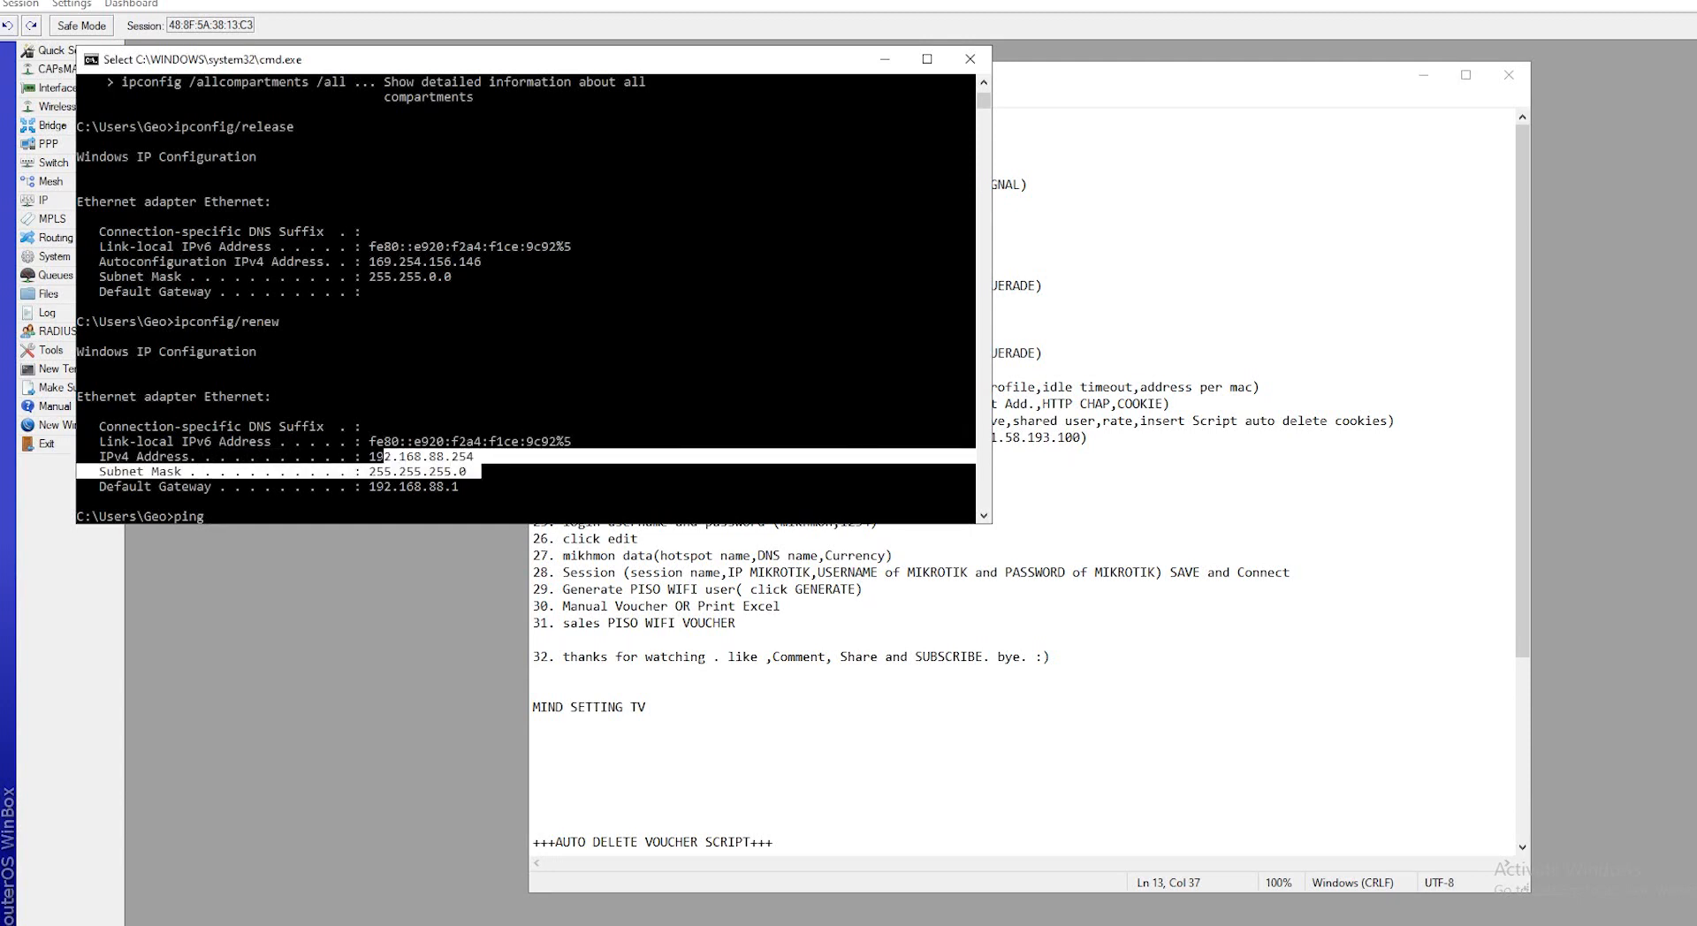
left_click(470, 456)
Step: Ping google.com from the Command Prompt to test the LAN internet connection, and mark the reply time
left_click(259, 516)
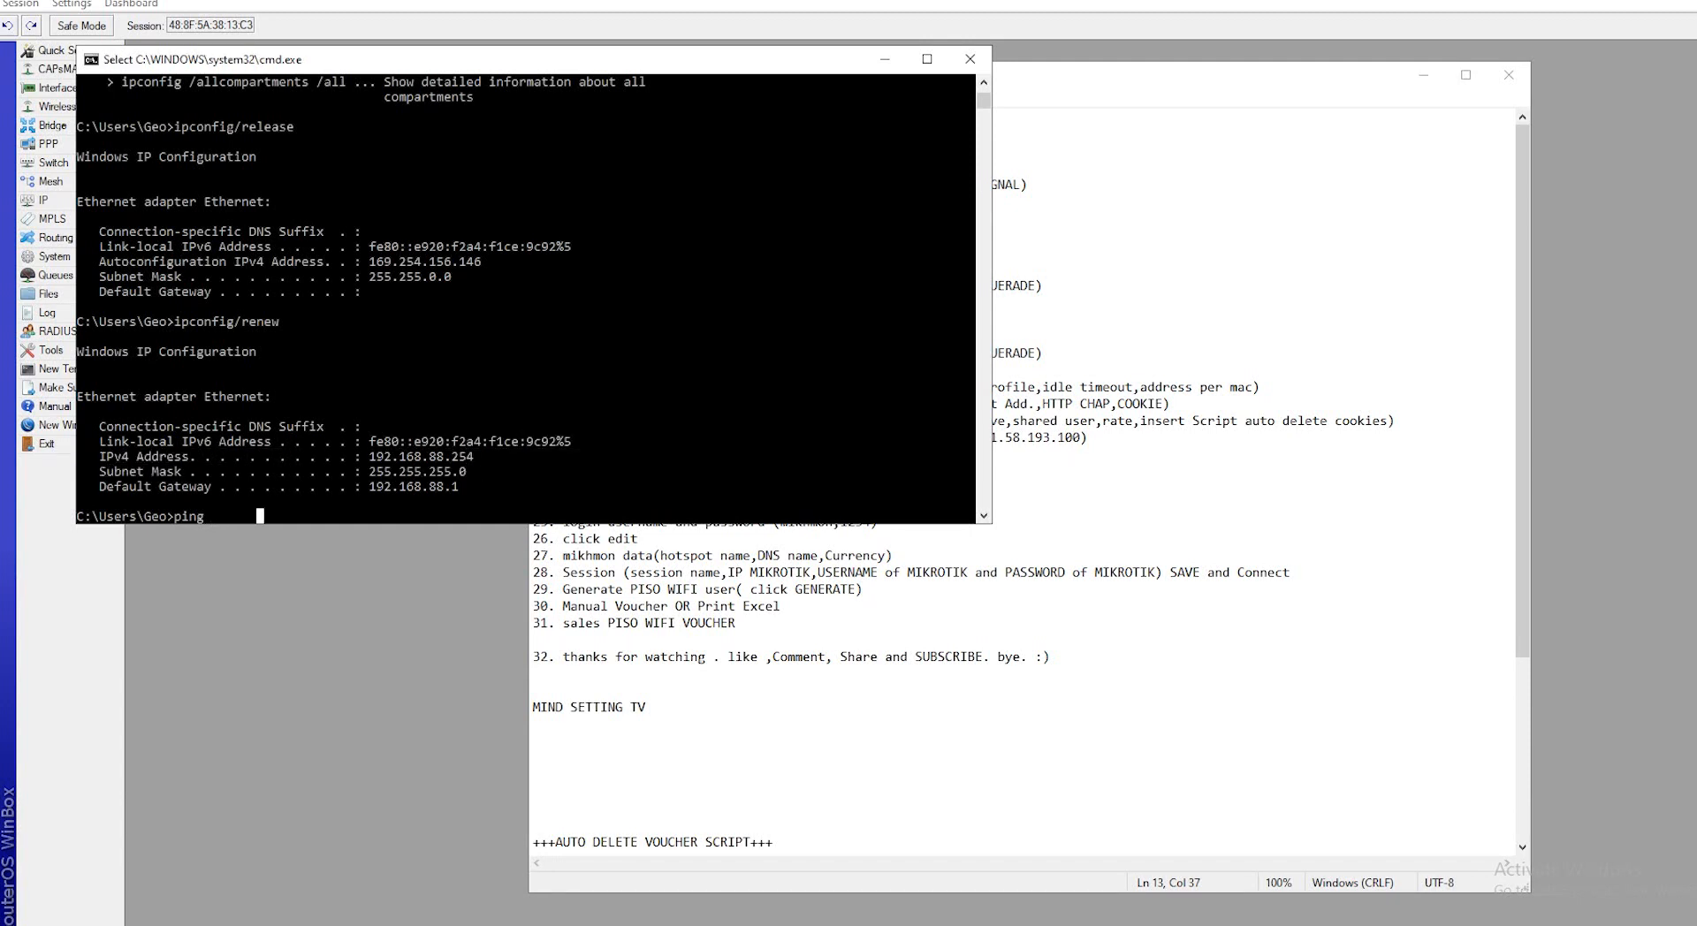
type("googl")
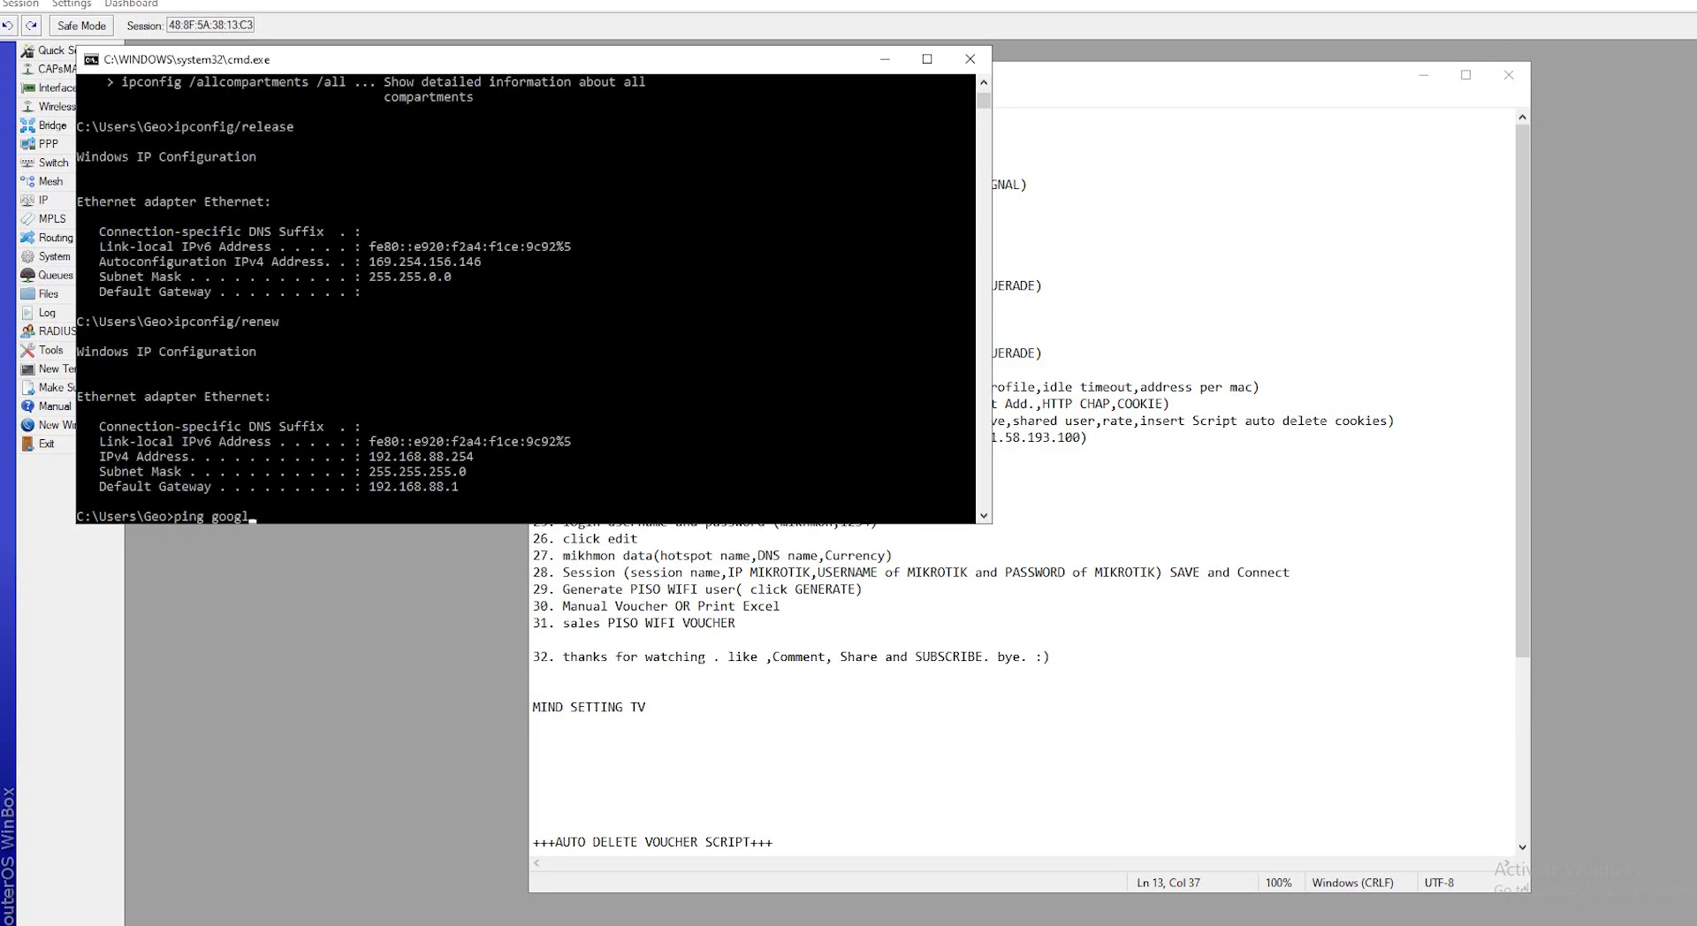
type("e.com")
key("Return")
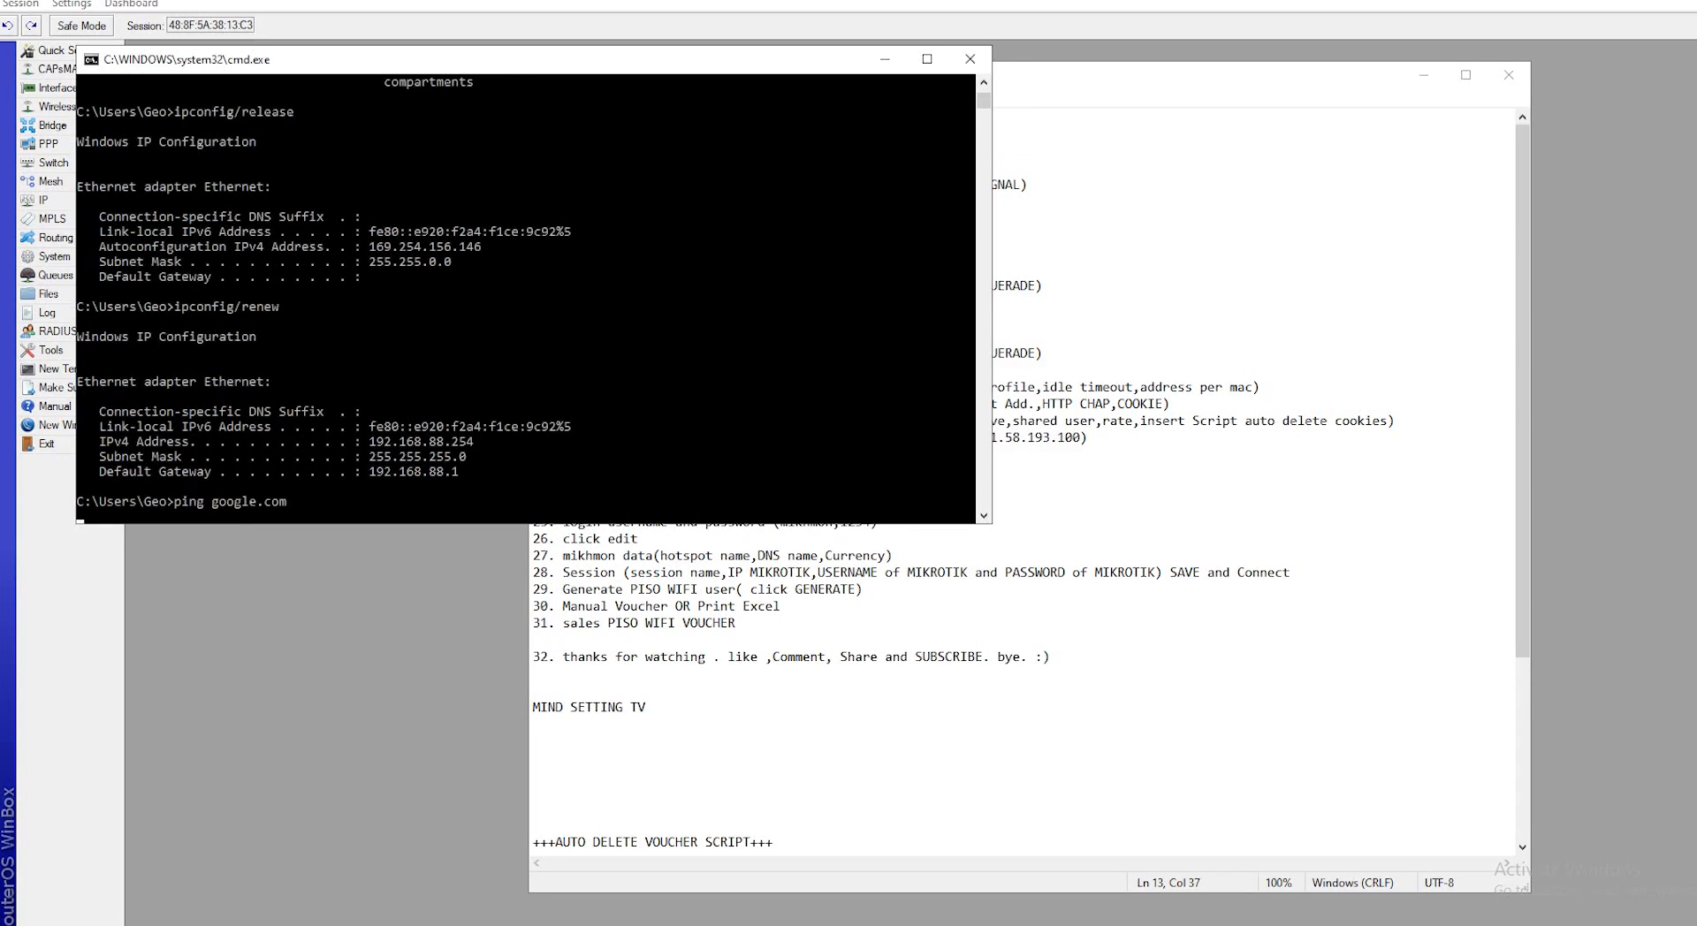
left_click_drag(380, 487, 395, 487)
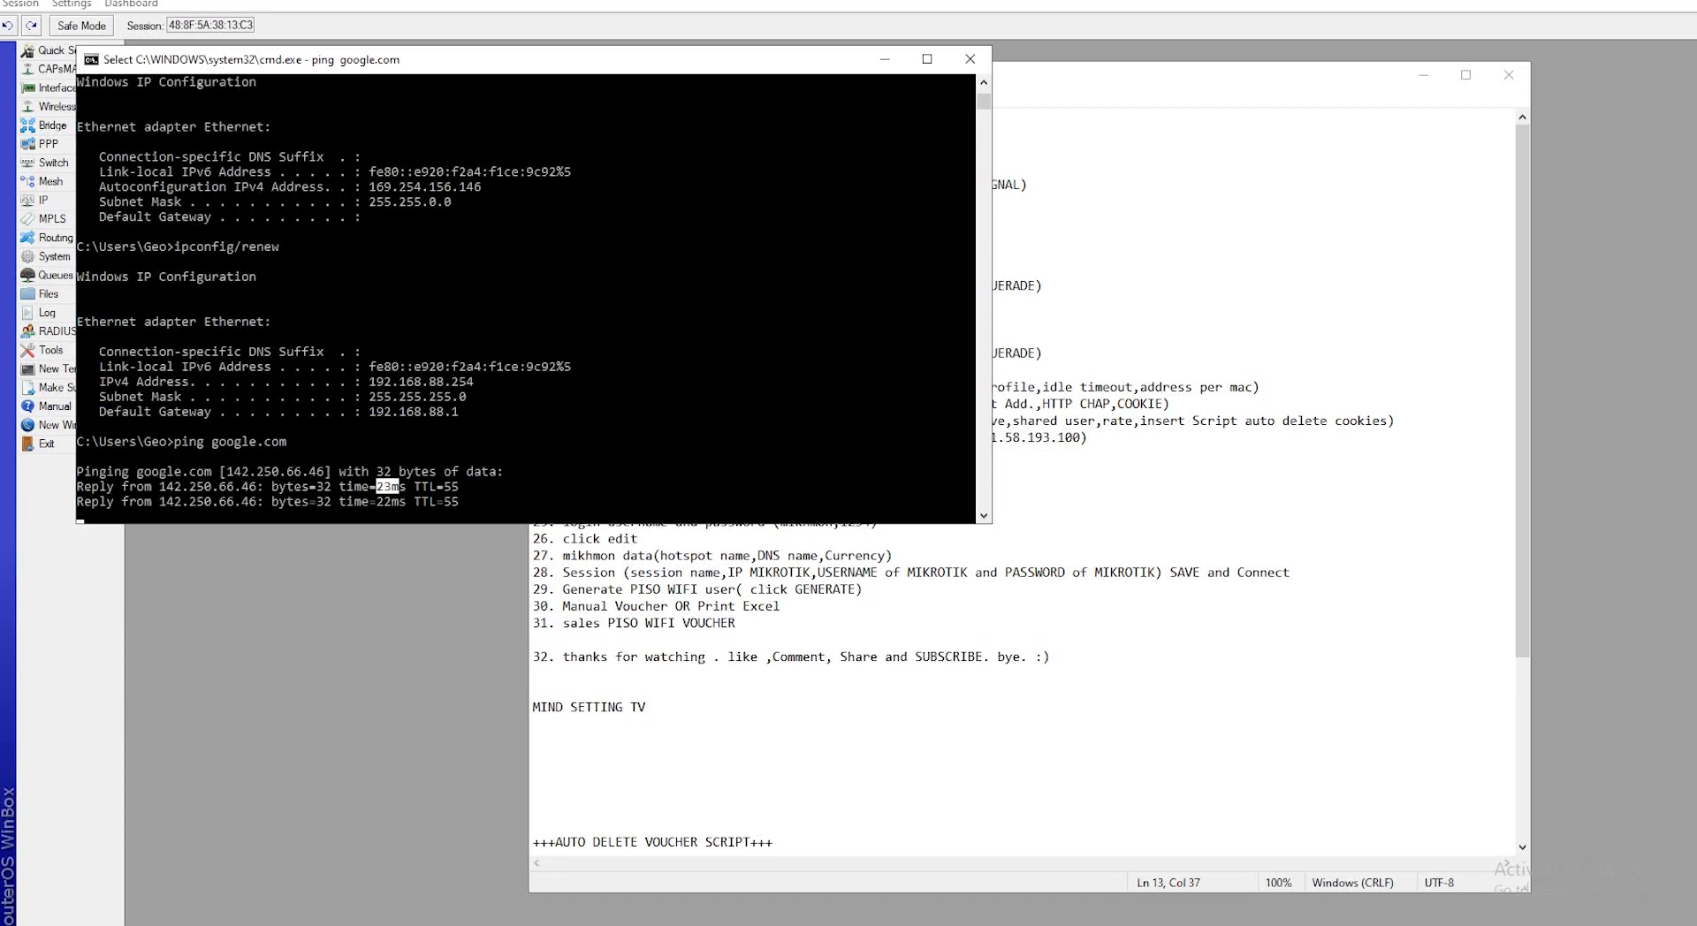
key("Escape")
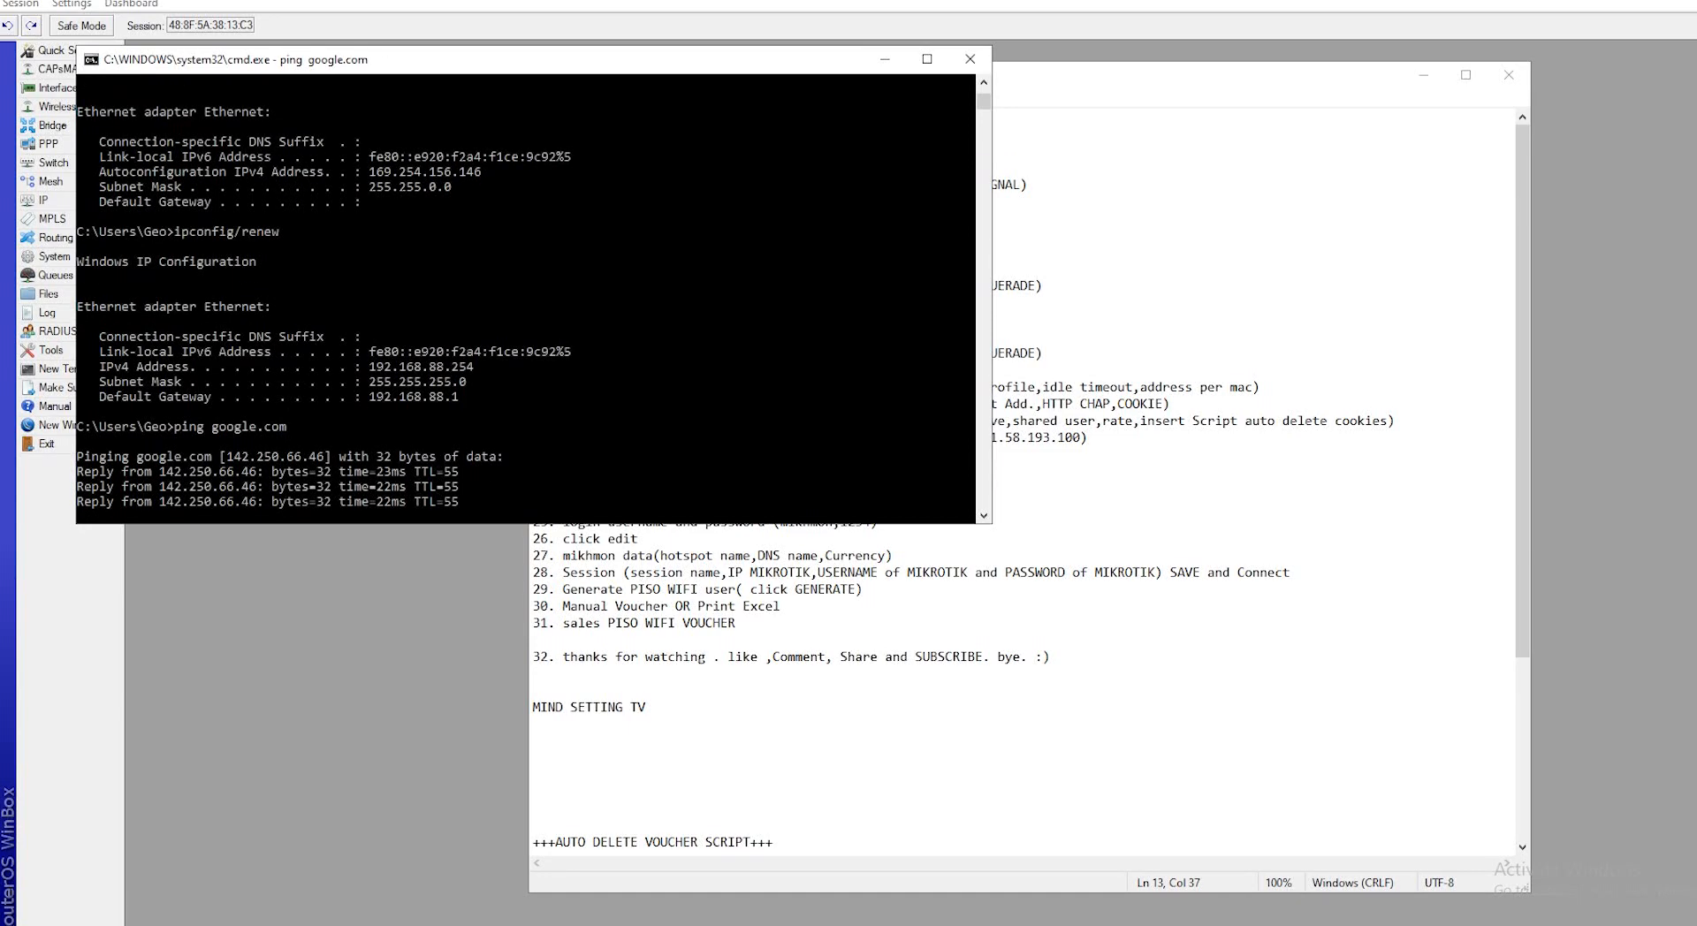
key("Return")
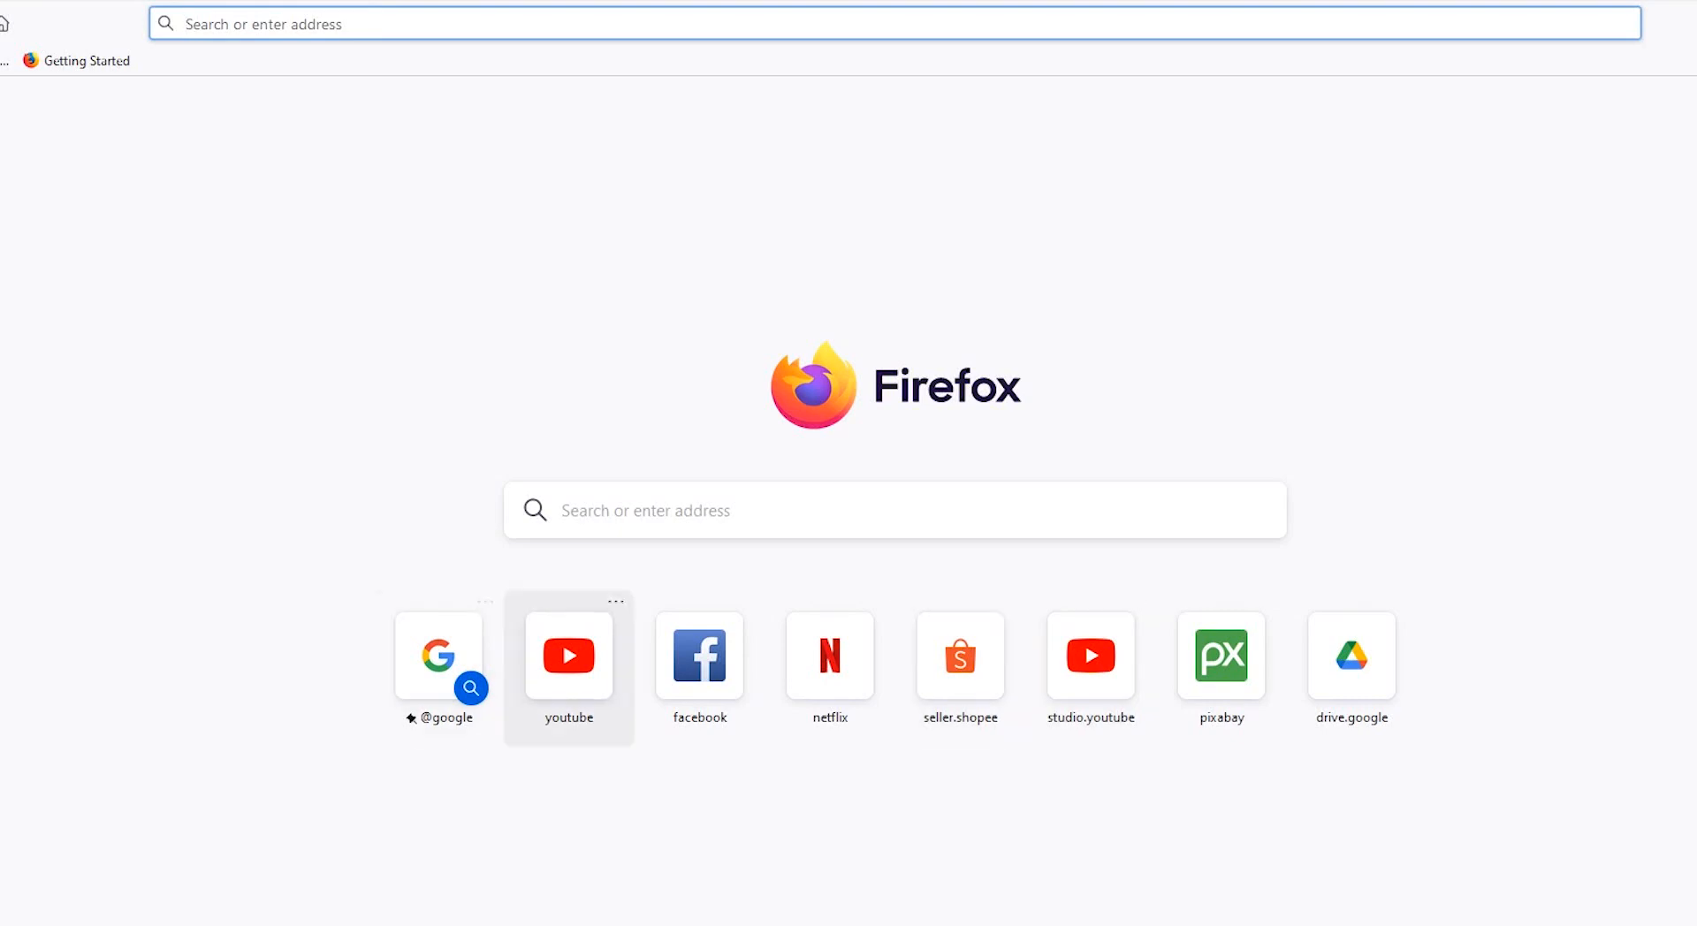
Step: Switch to Firefox, open google.com, and search for speedtest
left_click(568, 658)
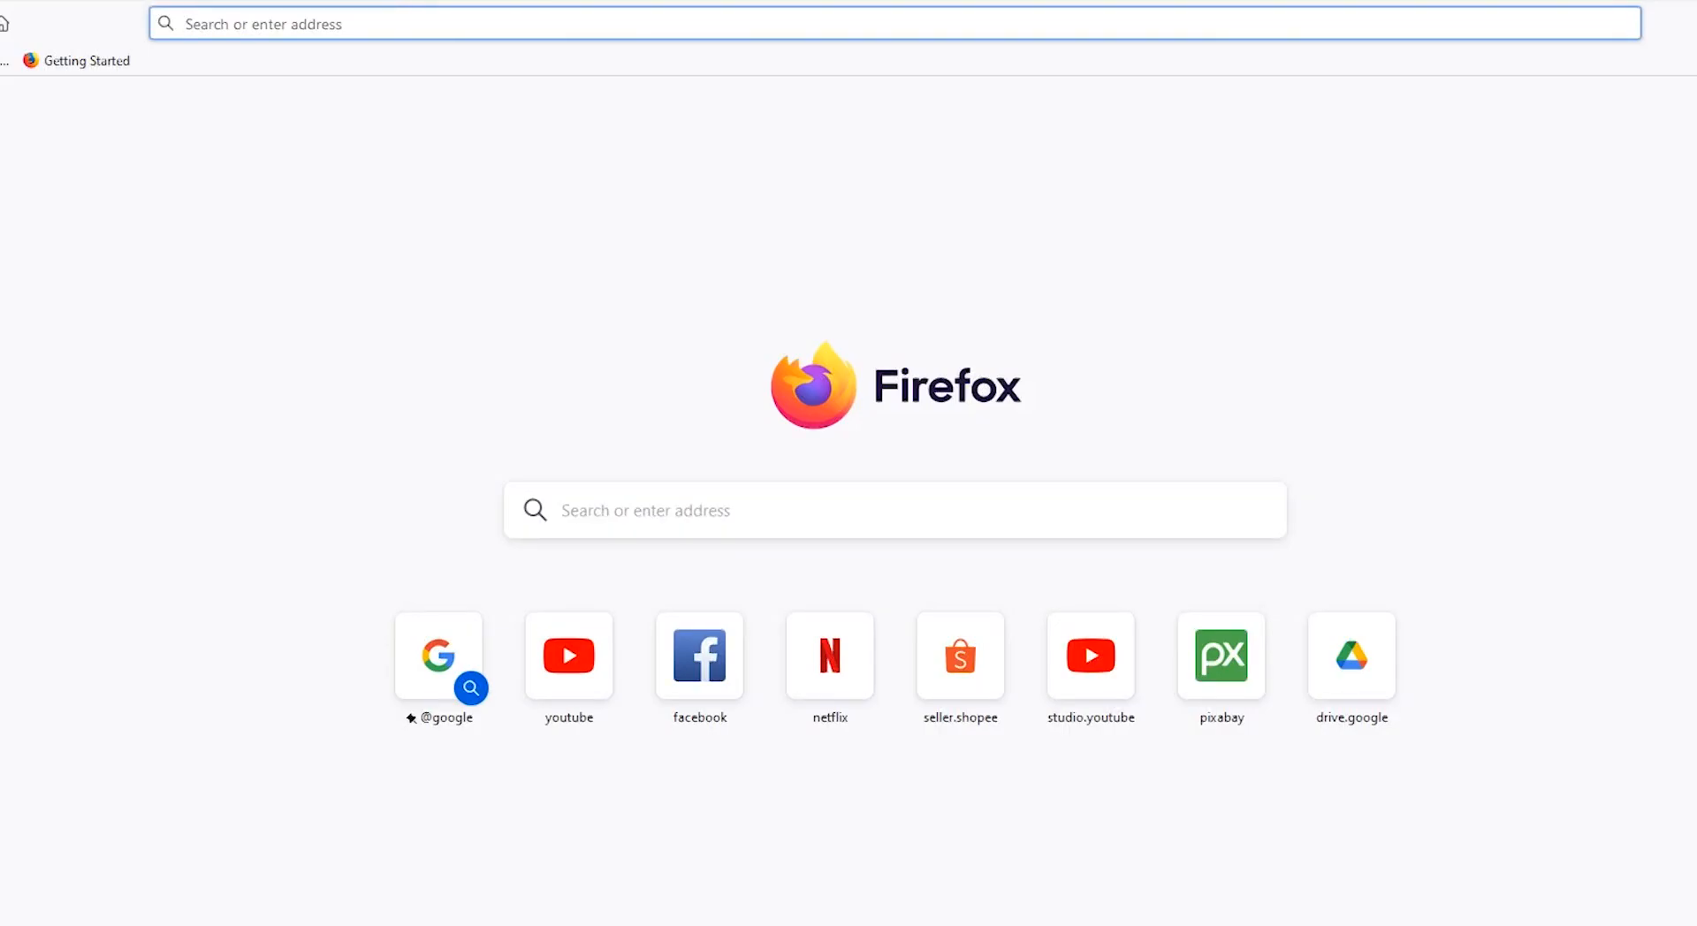
type("goo")
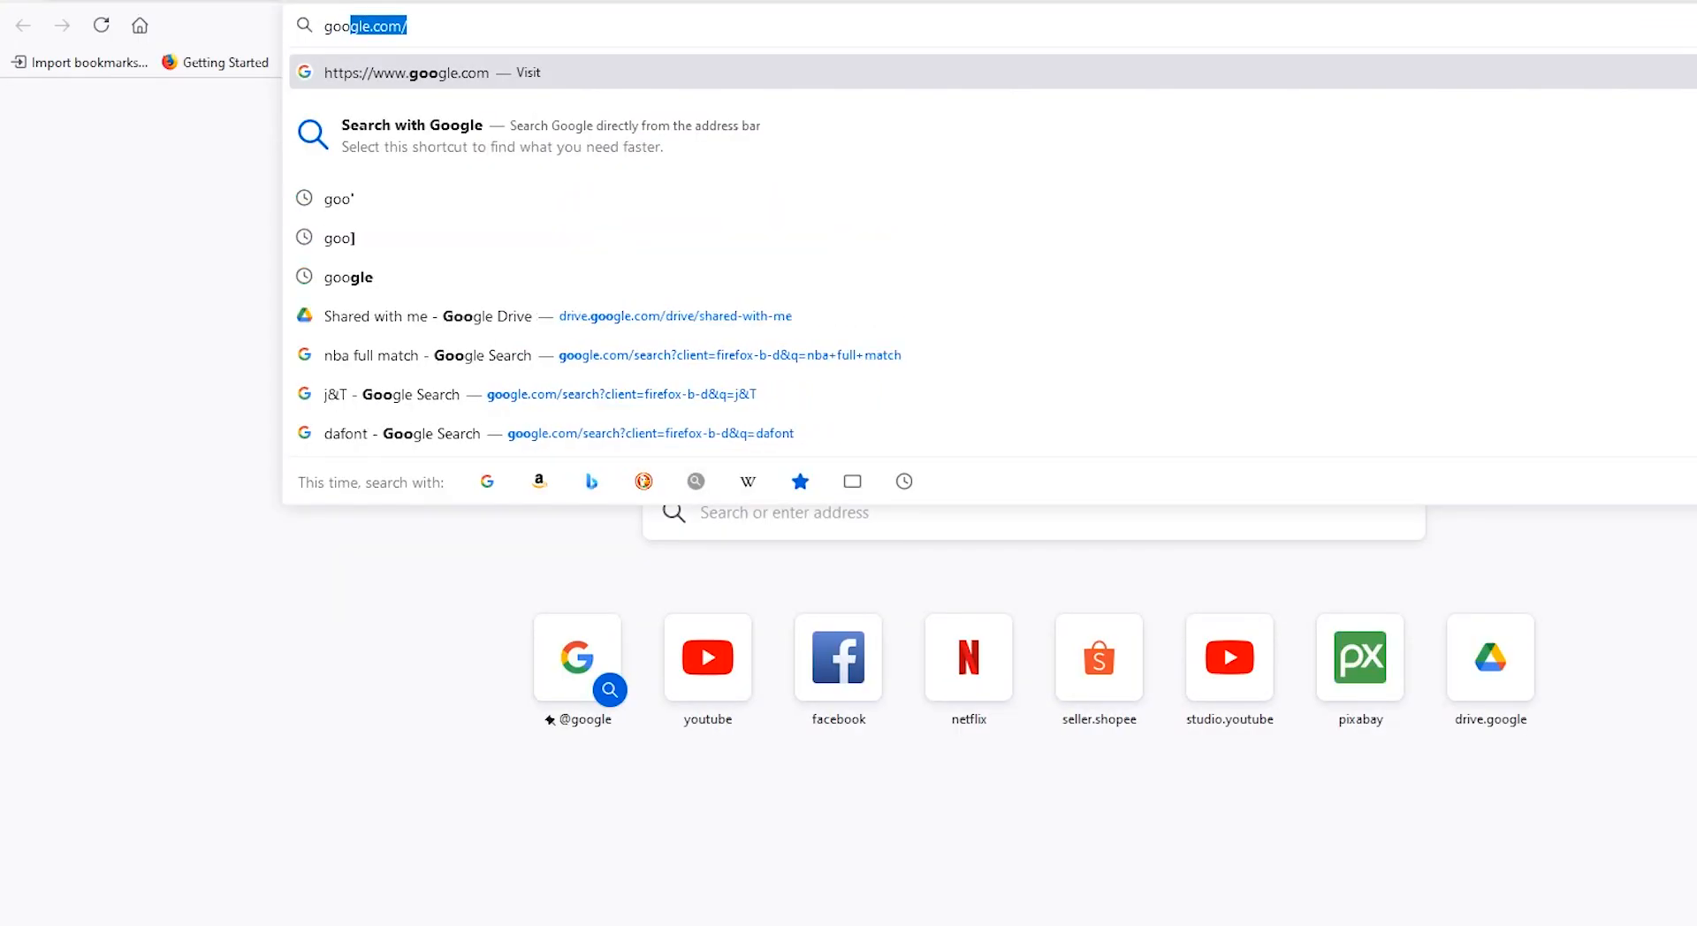
key("Return")
type("sp")
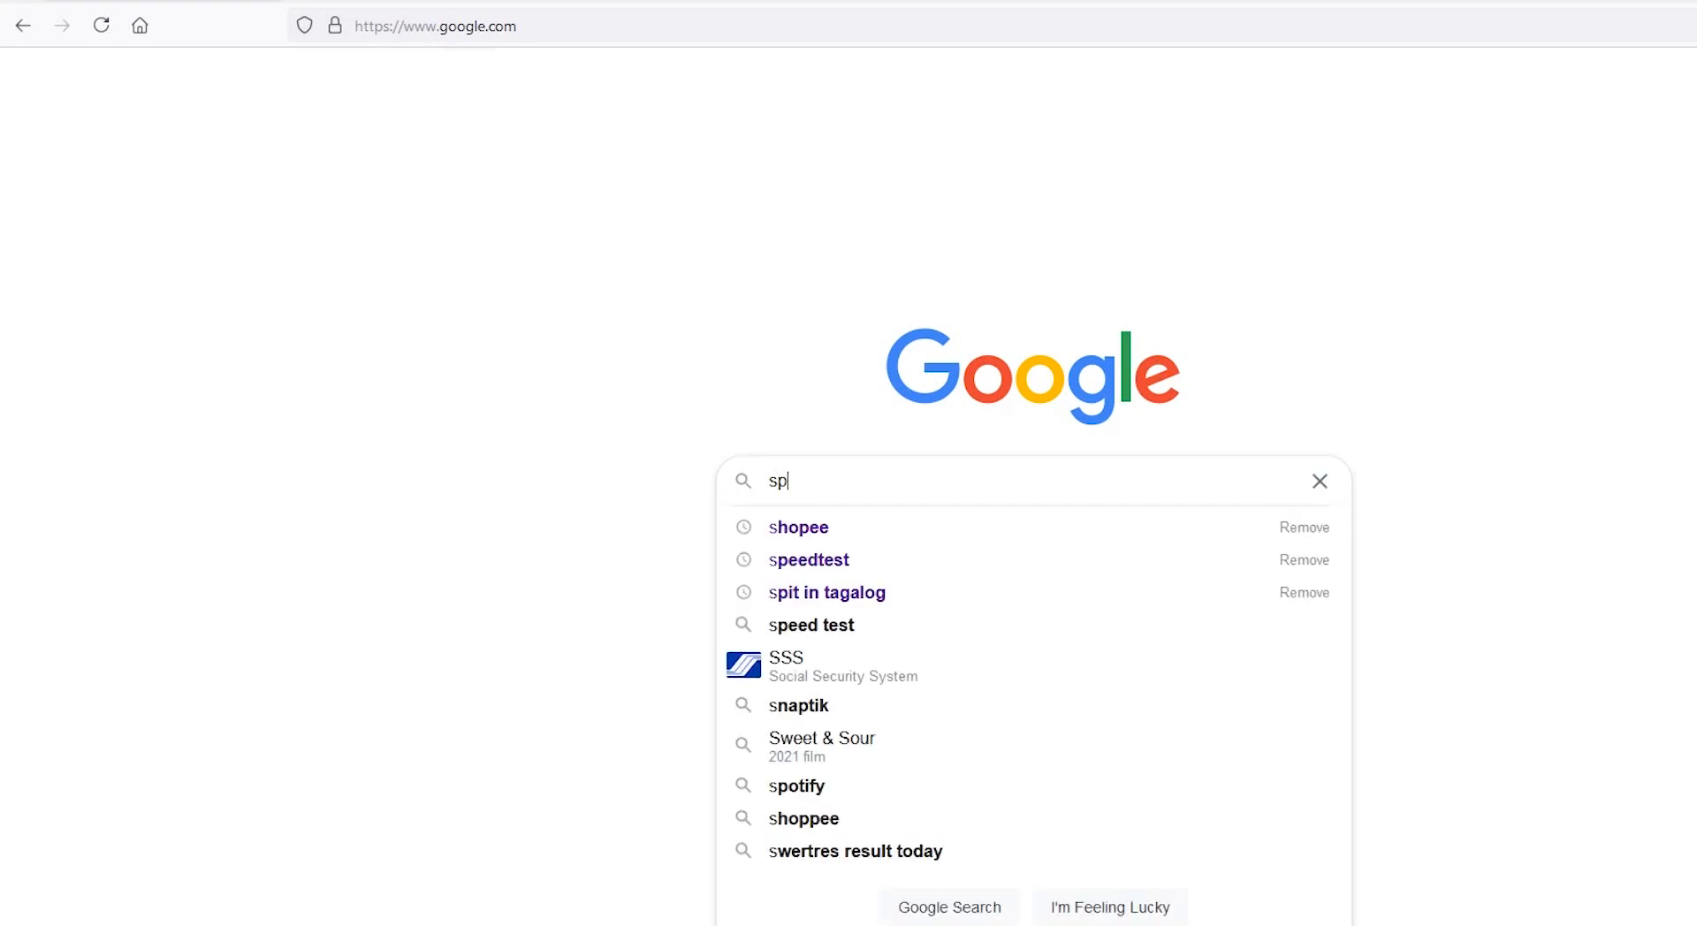
type("eed")
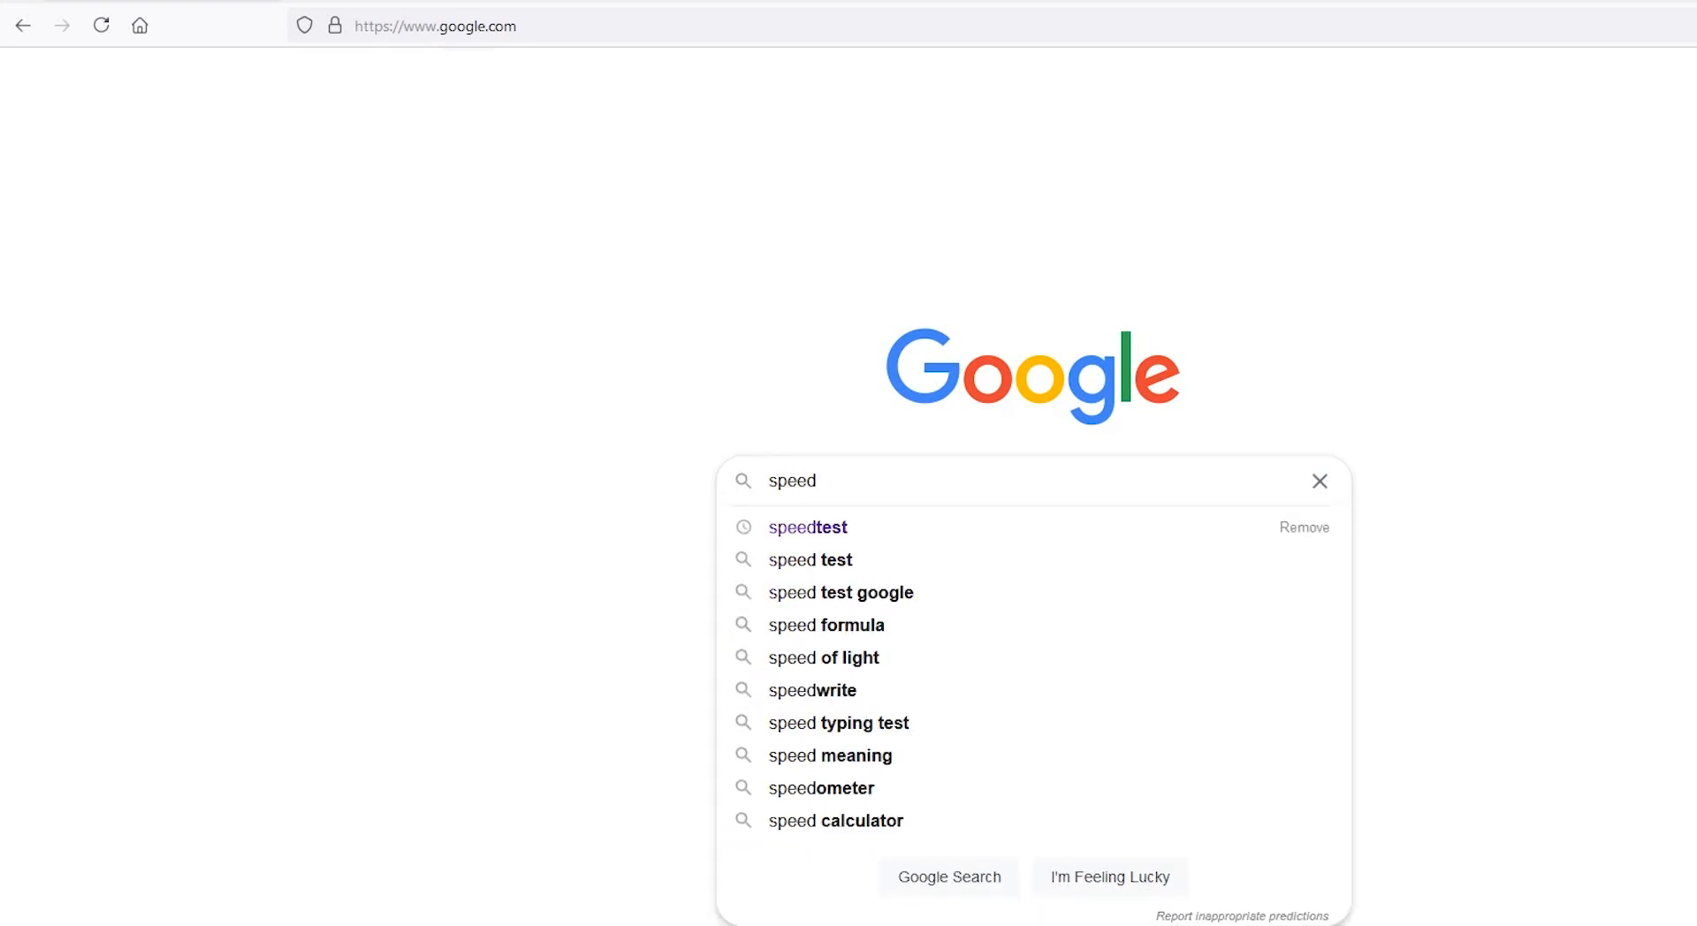
key("Down")
key("Return")
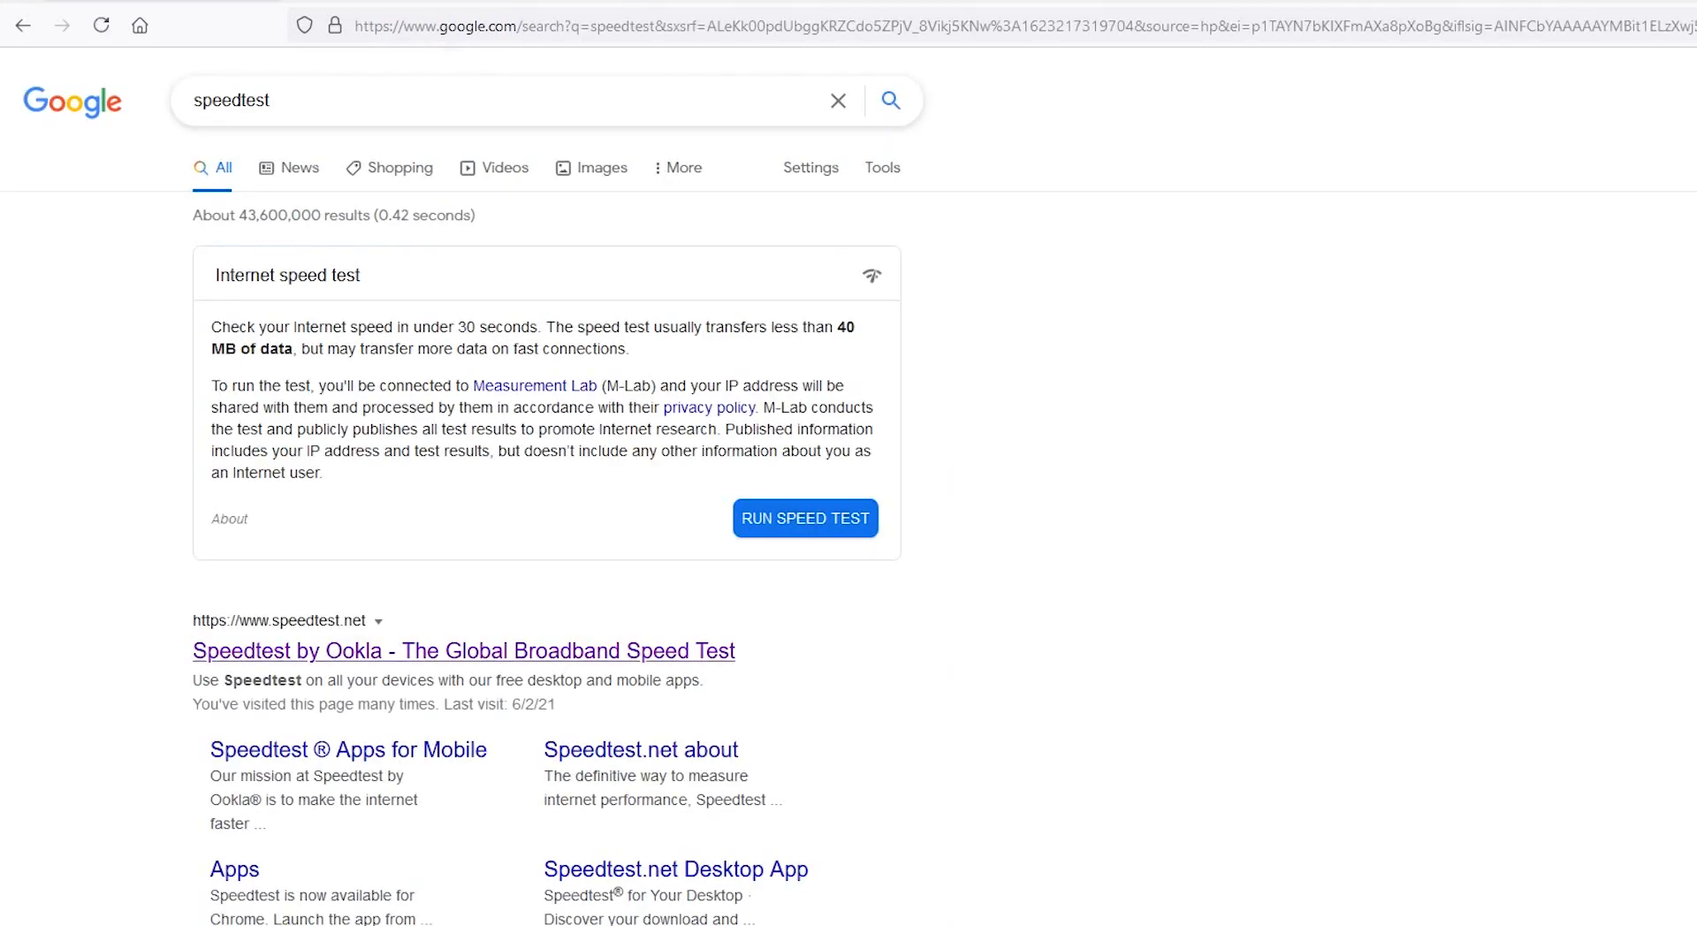
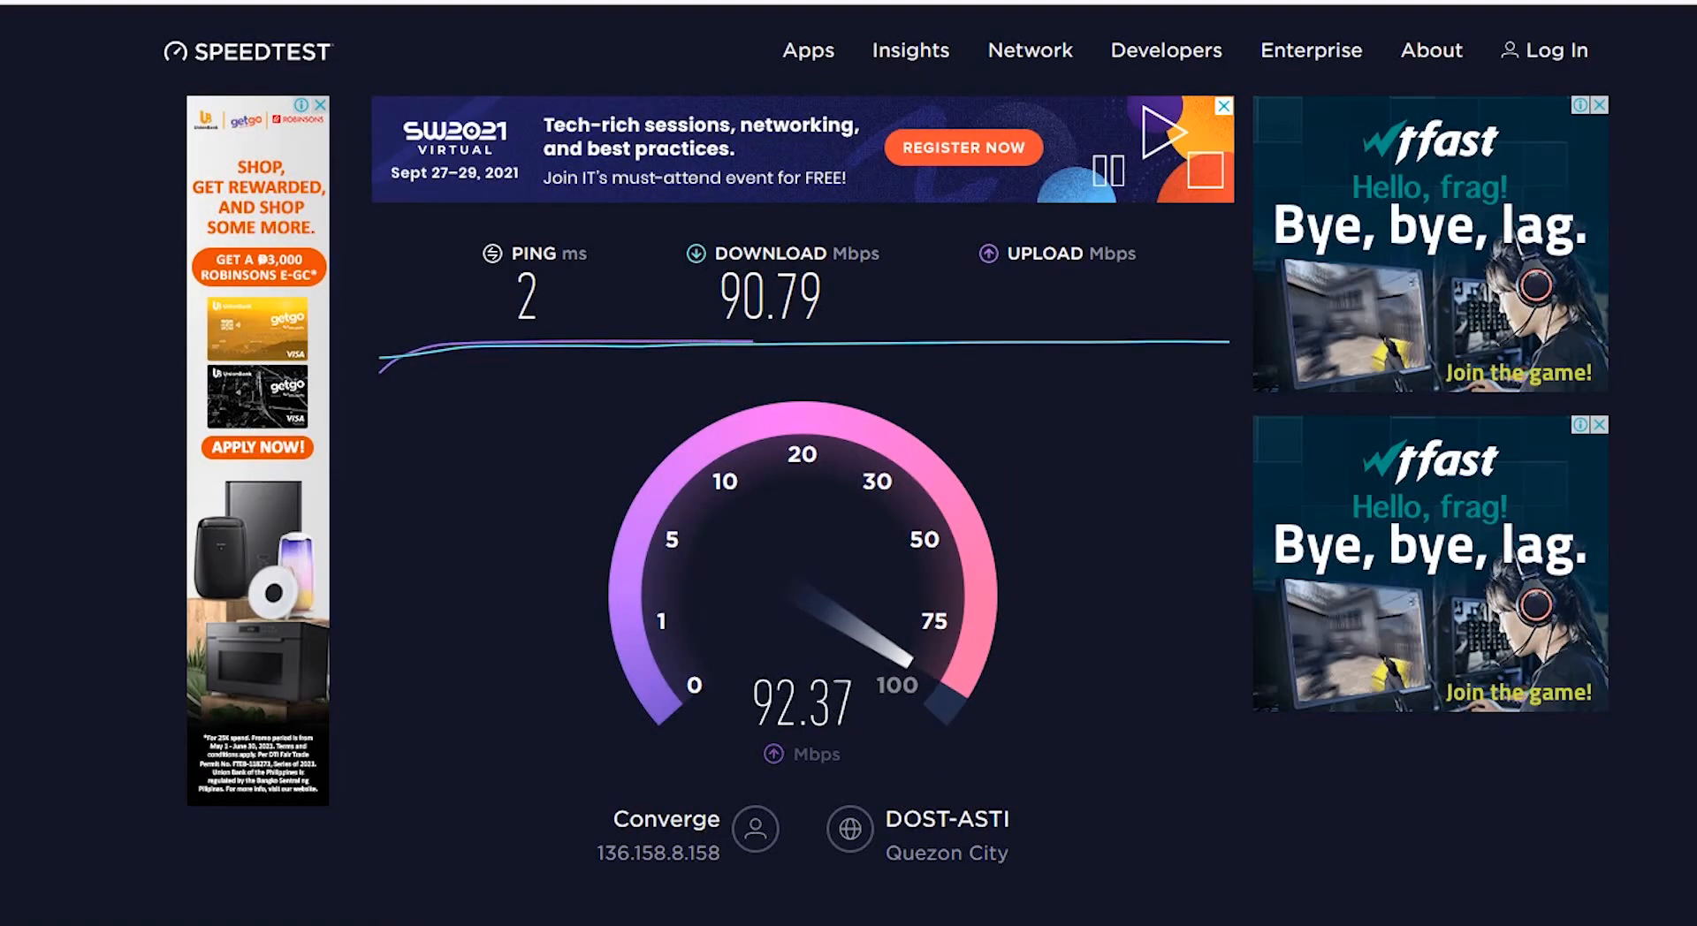
Step: Mark the speed test's ping result, then switch to the Notepad checklist and highlight the hotspot bridge DHCP server item
double_click(527, 298)
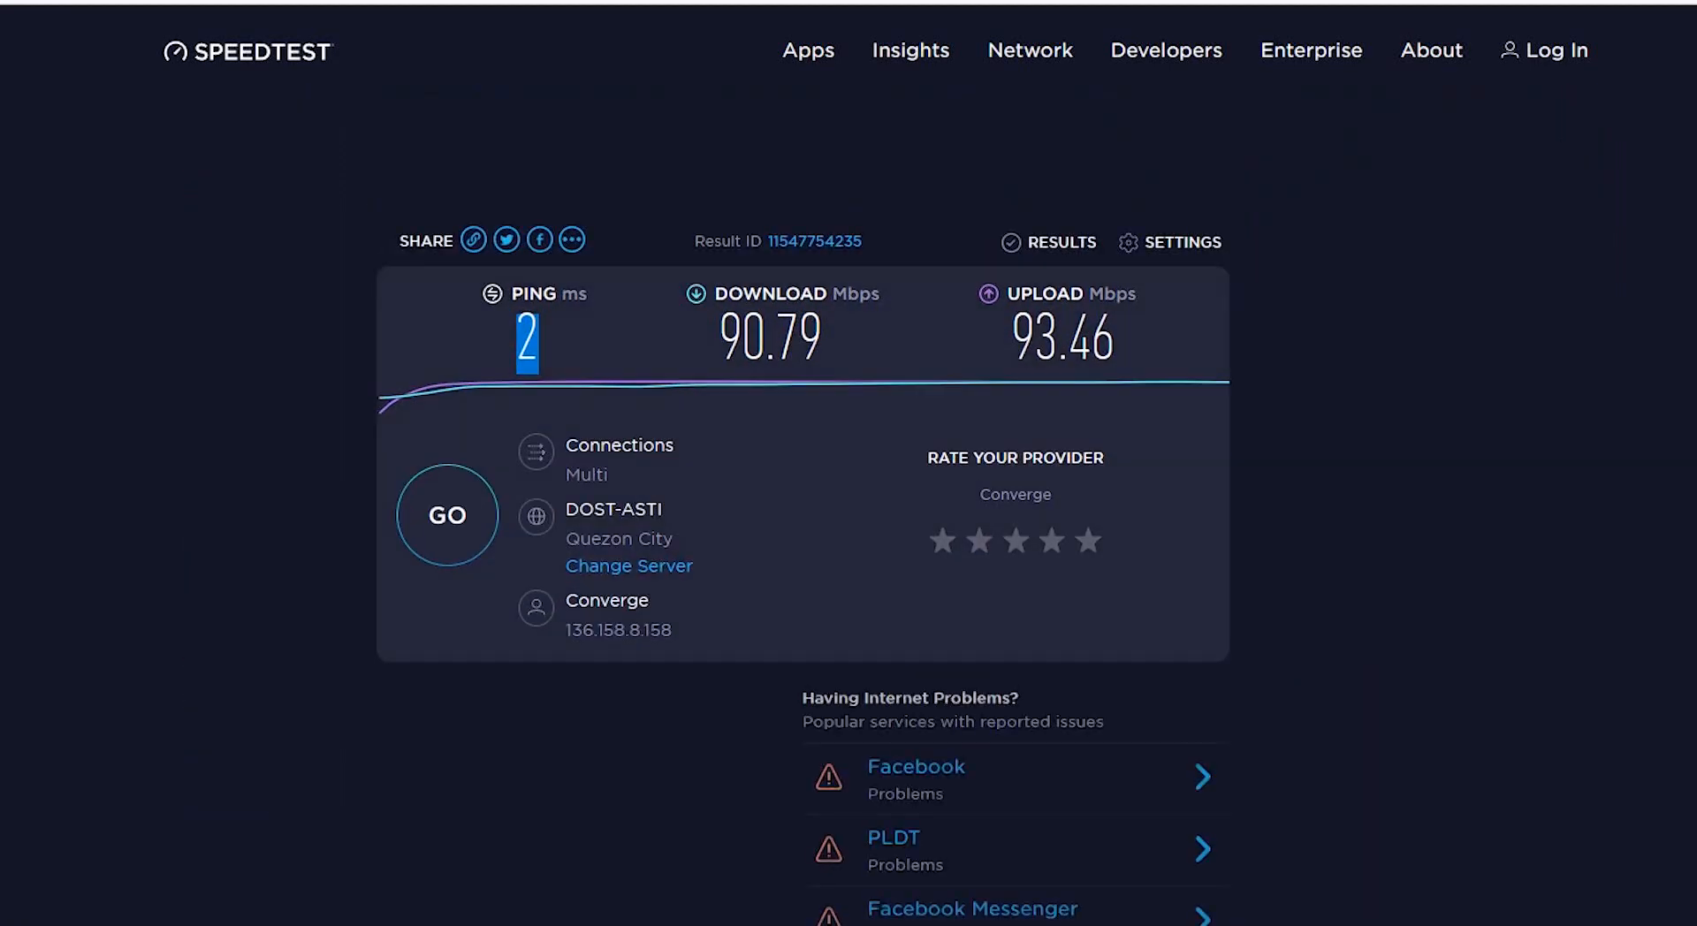
key("alt+Tab")
left_click_drag(484, 366, 799, 364)
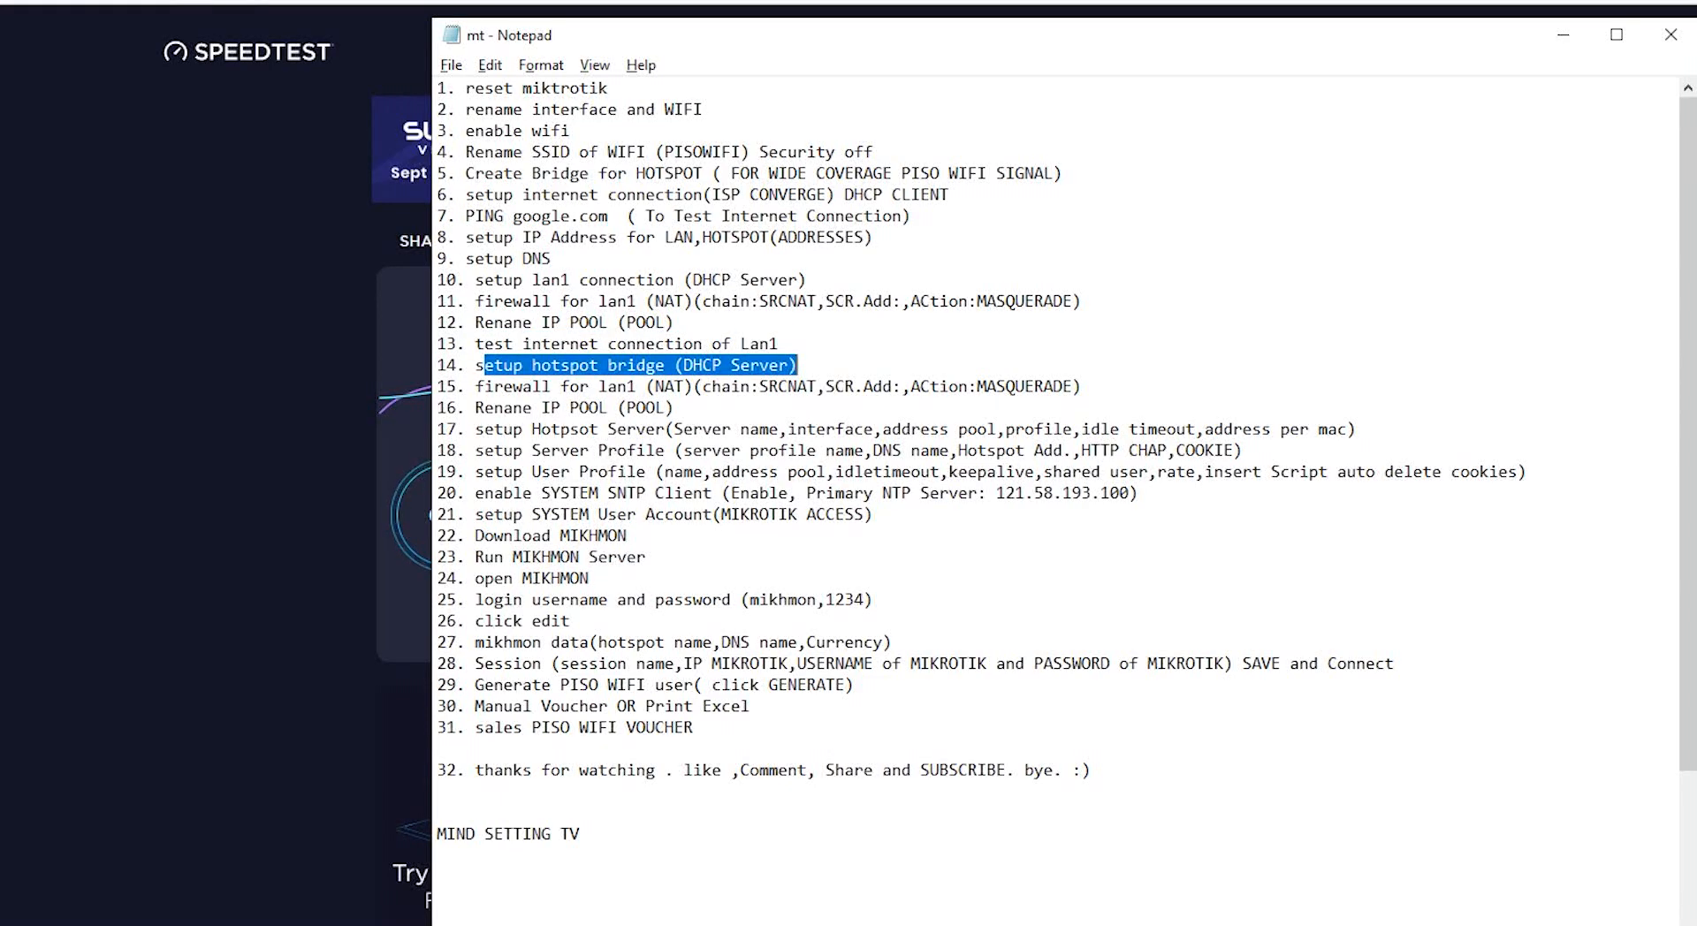
key("alt+Tab")
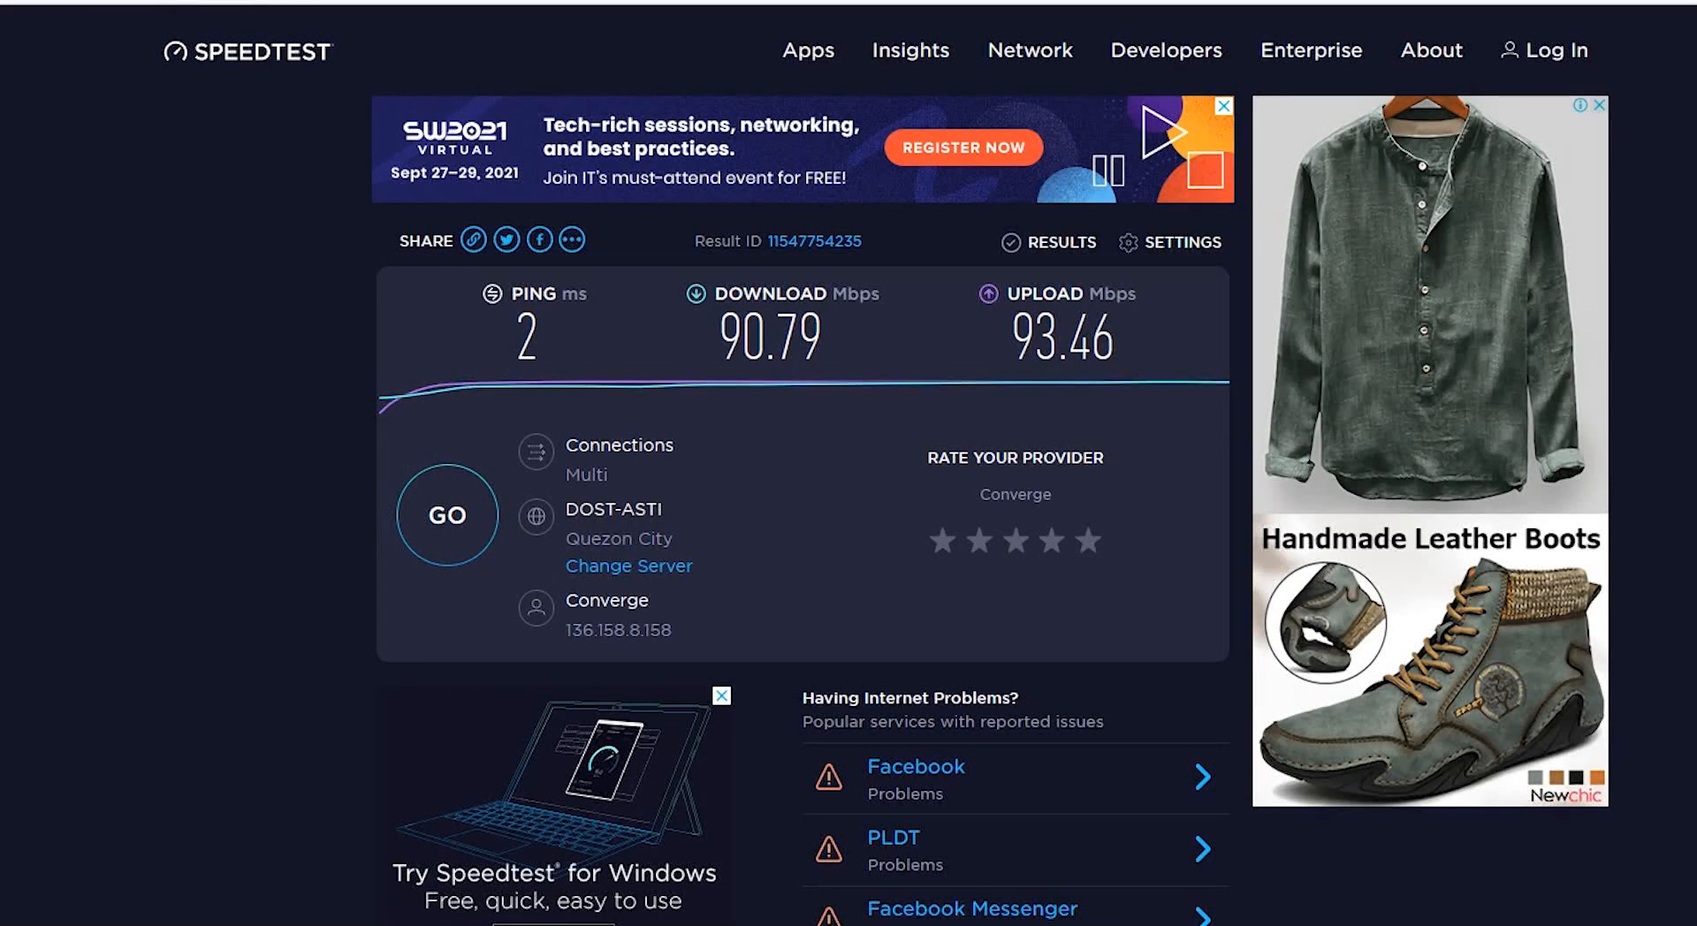
key("alt+Tab")
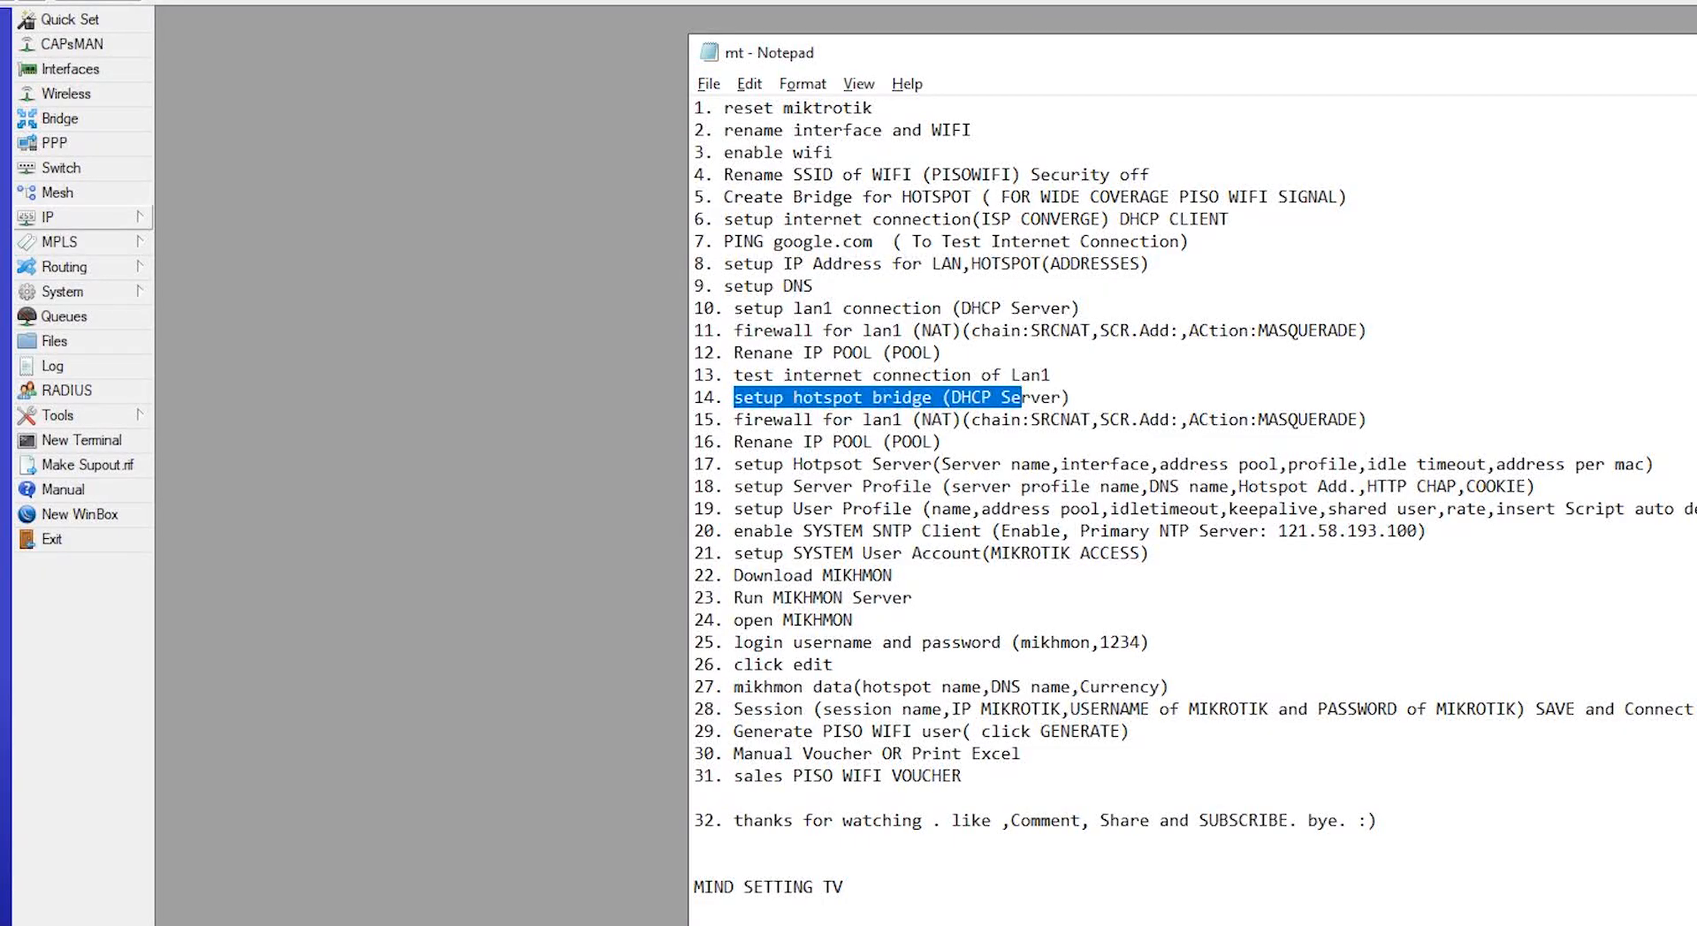
Step: Switch to WinBox and start DHCP Setup for a DHCP server on the bridge1_HOTSPOT interface
left_click(53, 217)
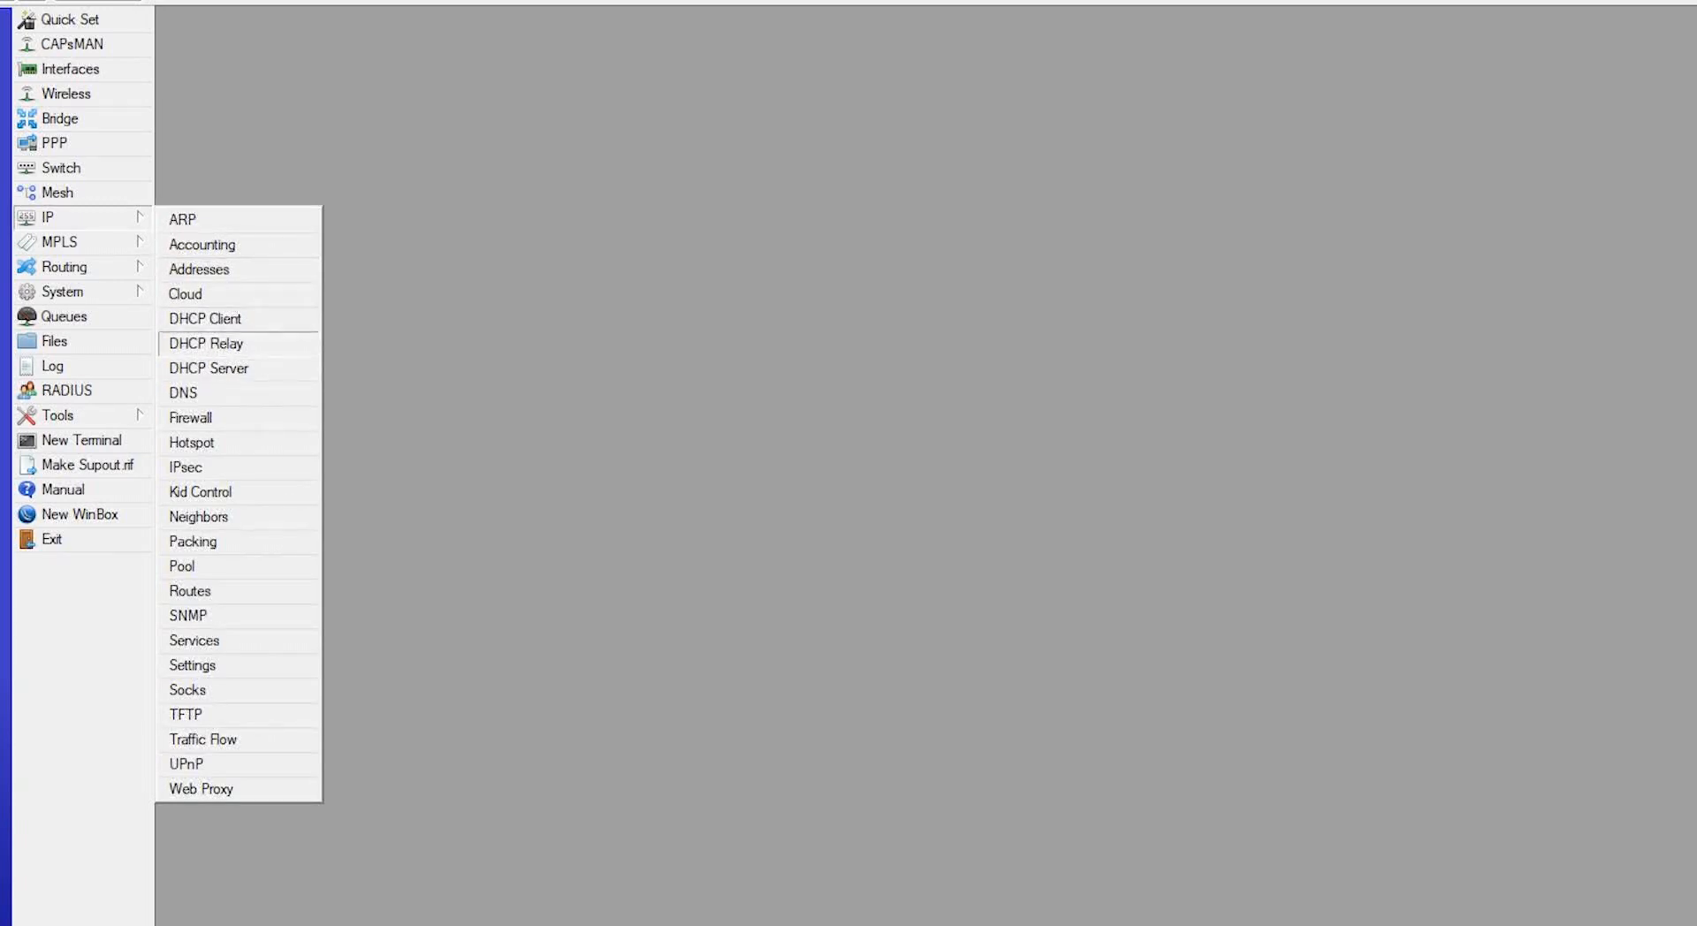
left_click(208, 367)
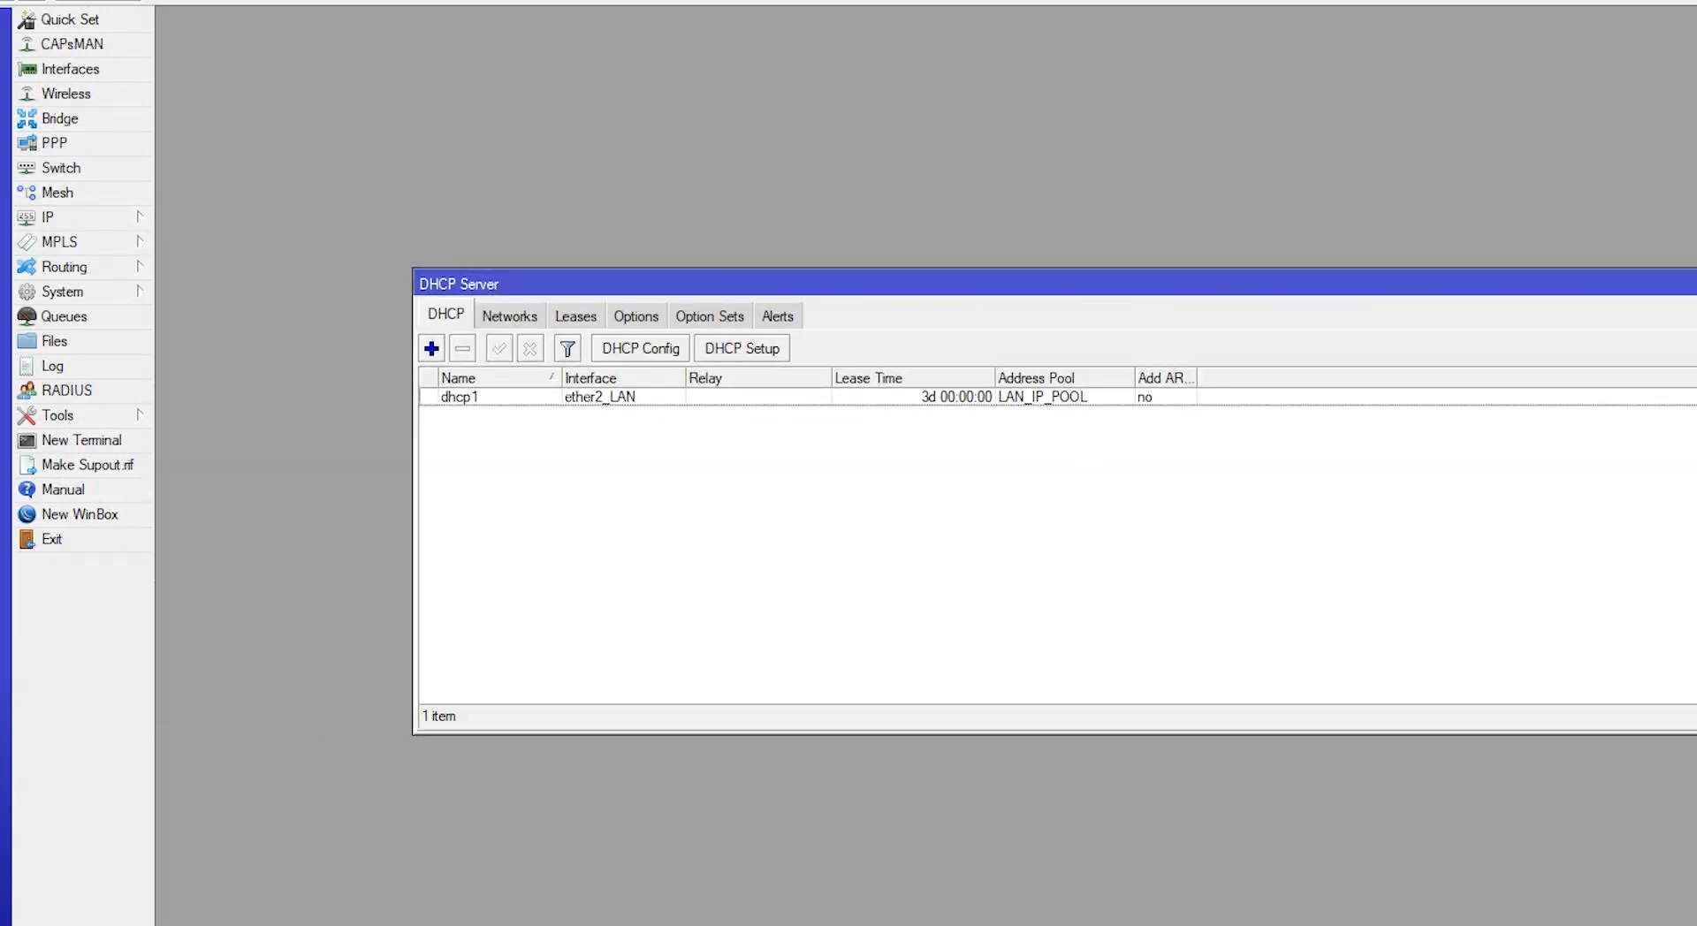
left_click(741, 348)
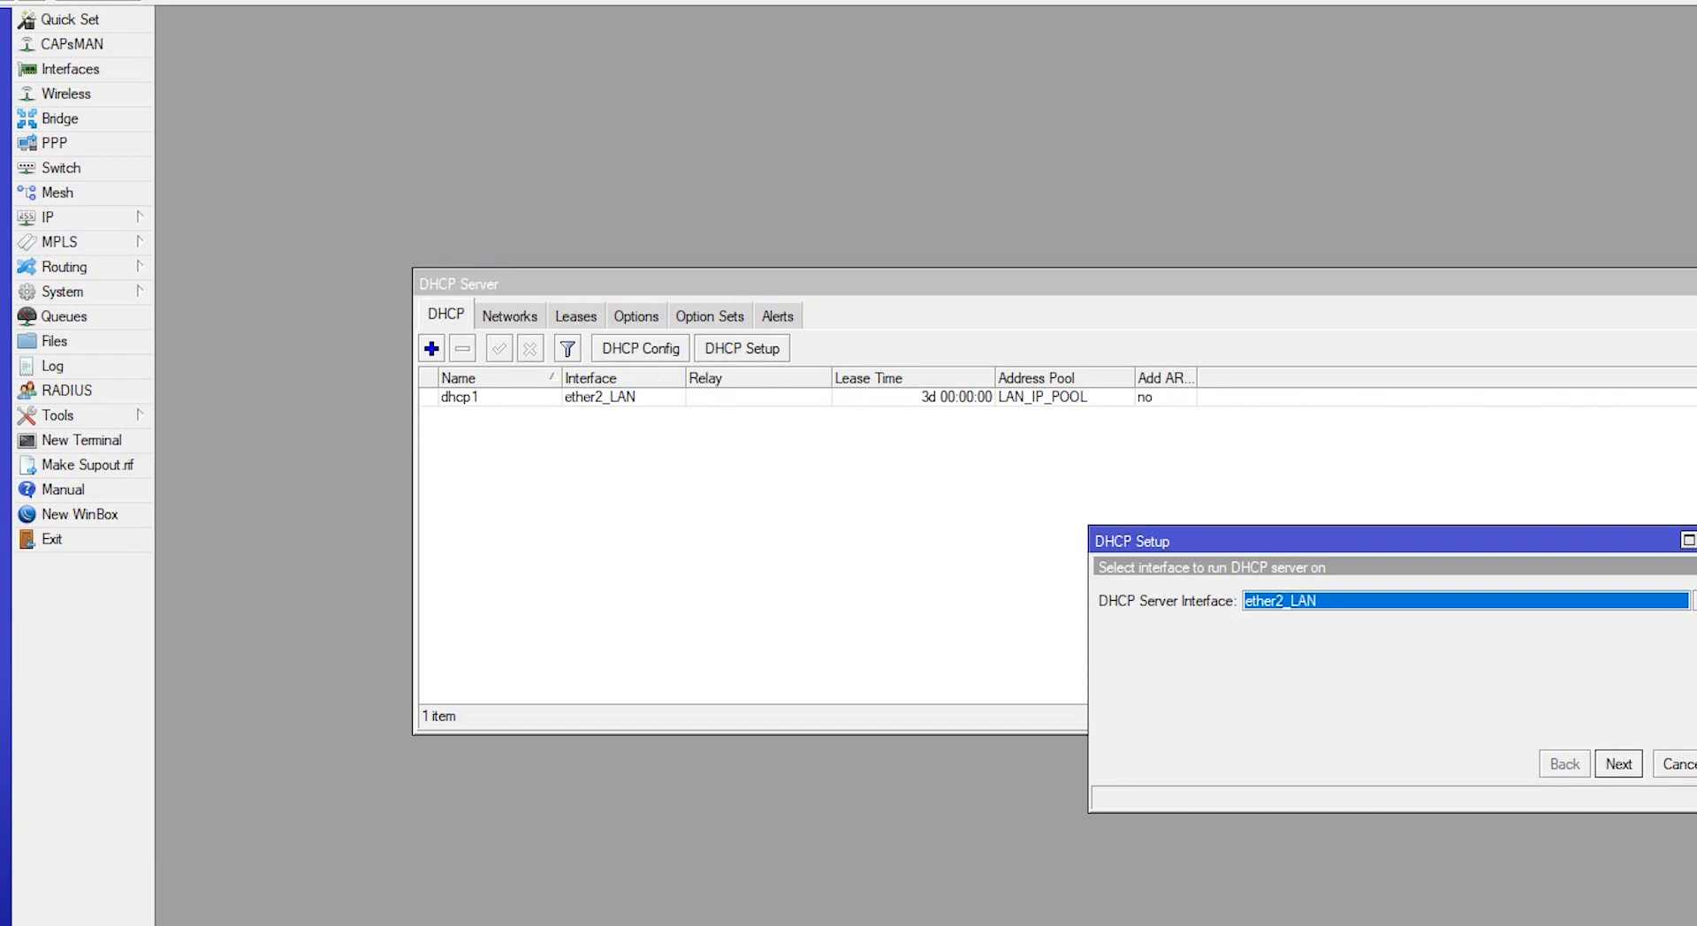
left_click(1694, 601)
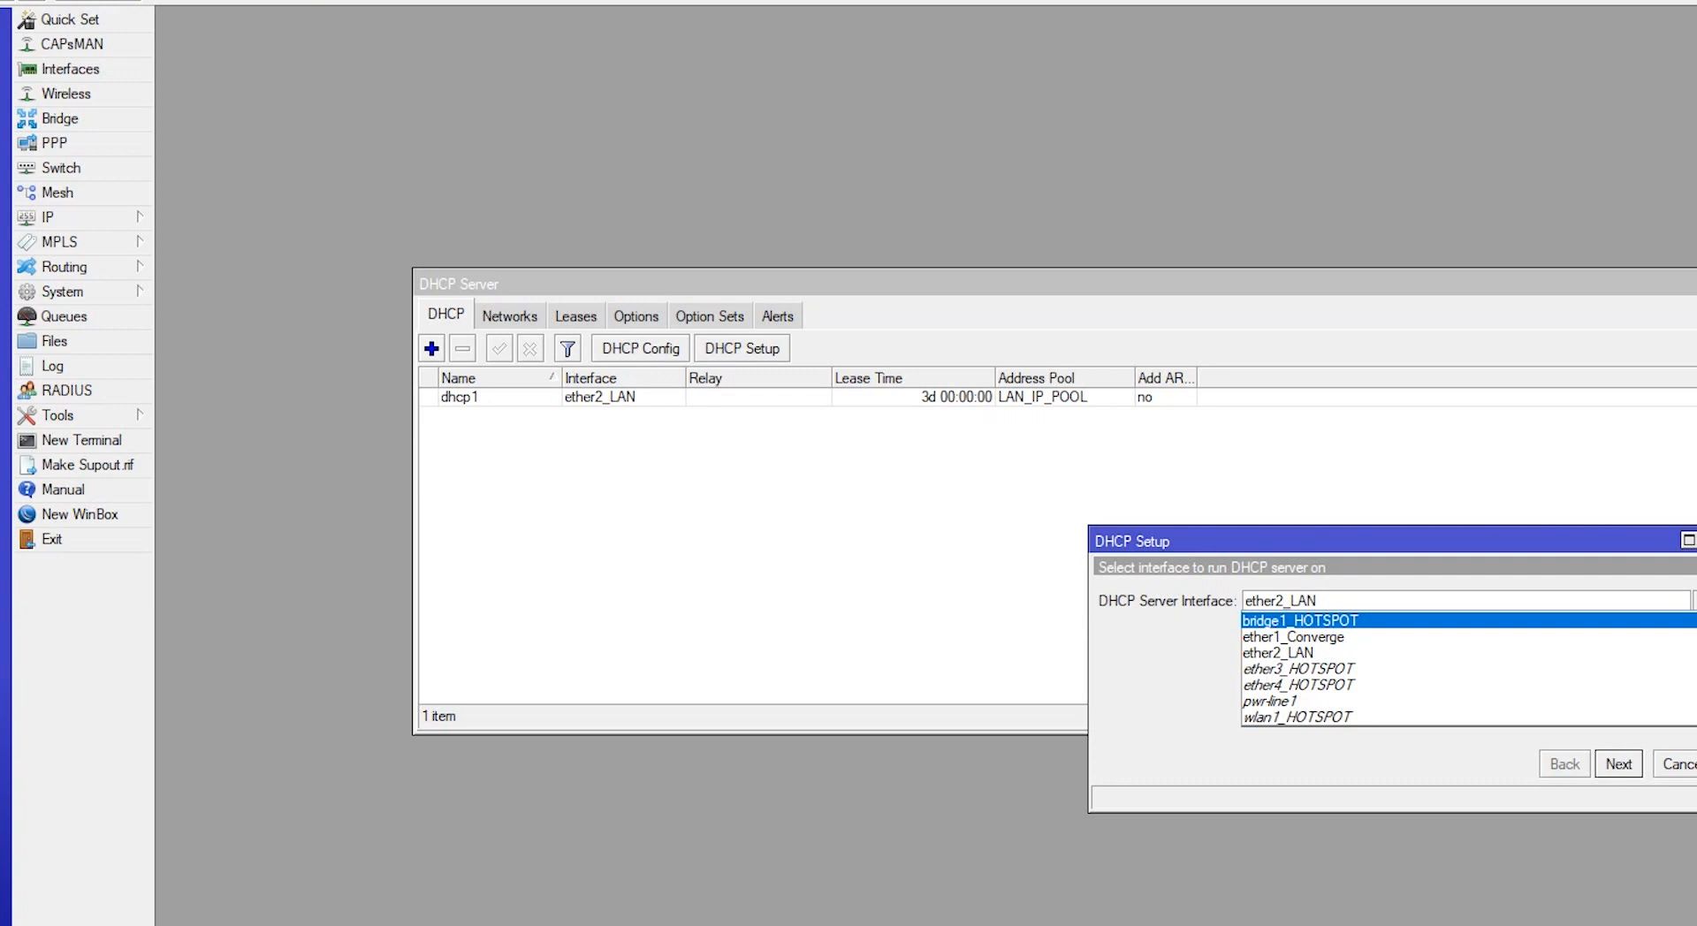
key("Return")
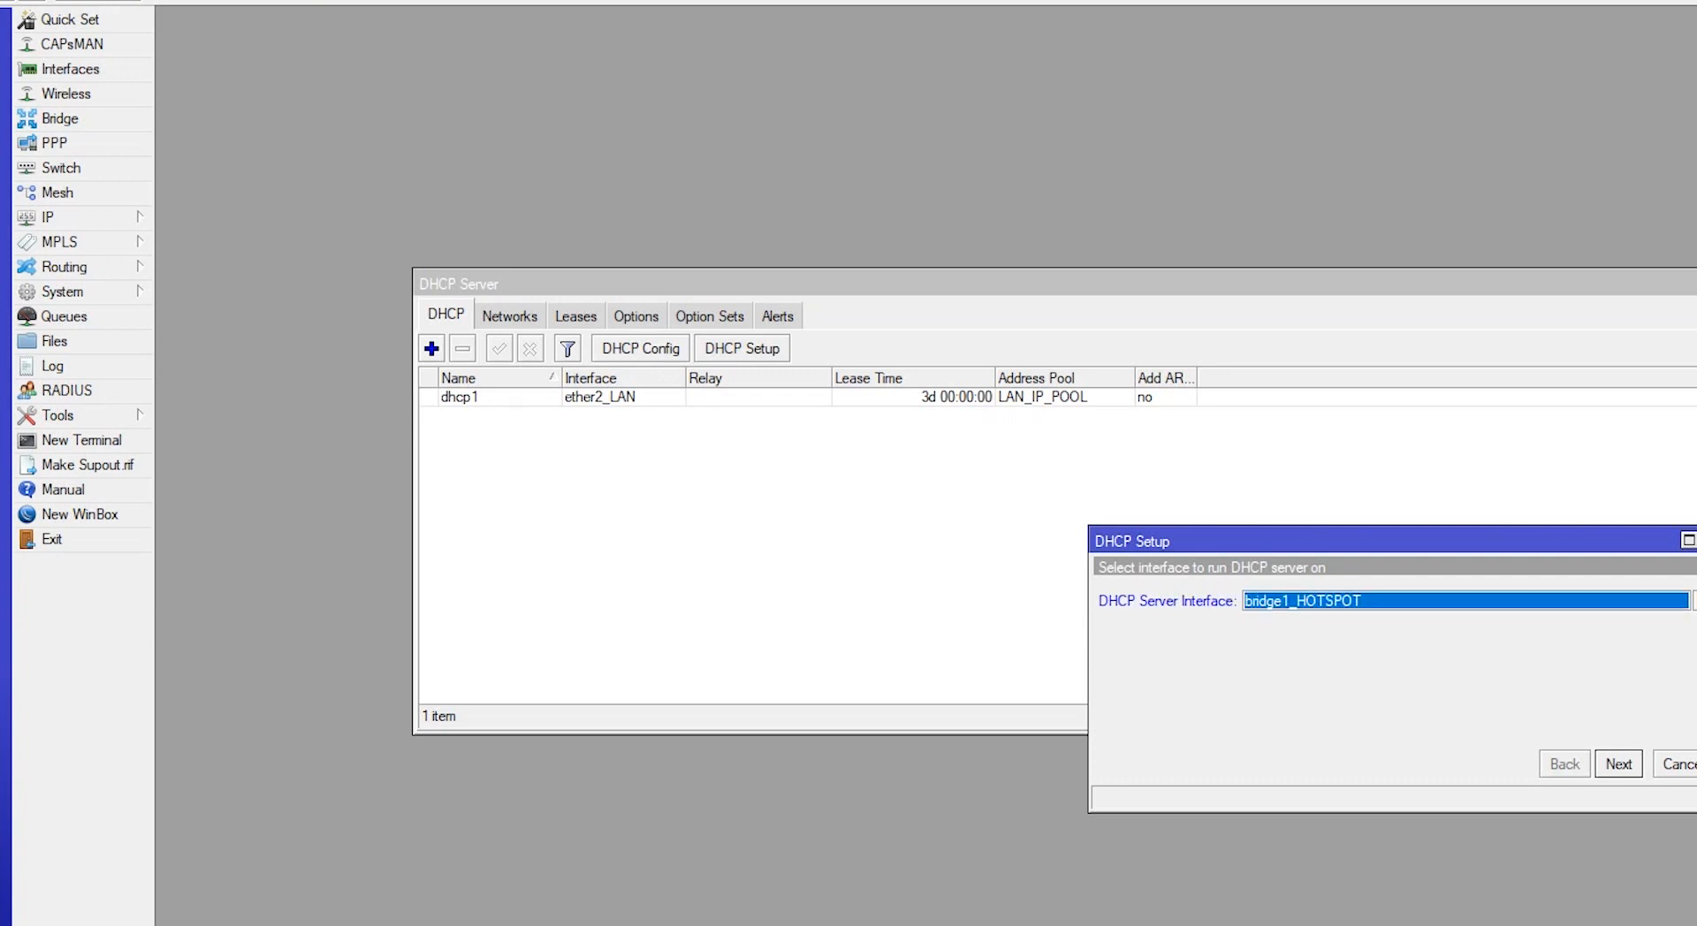
key("Return")
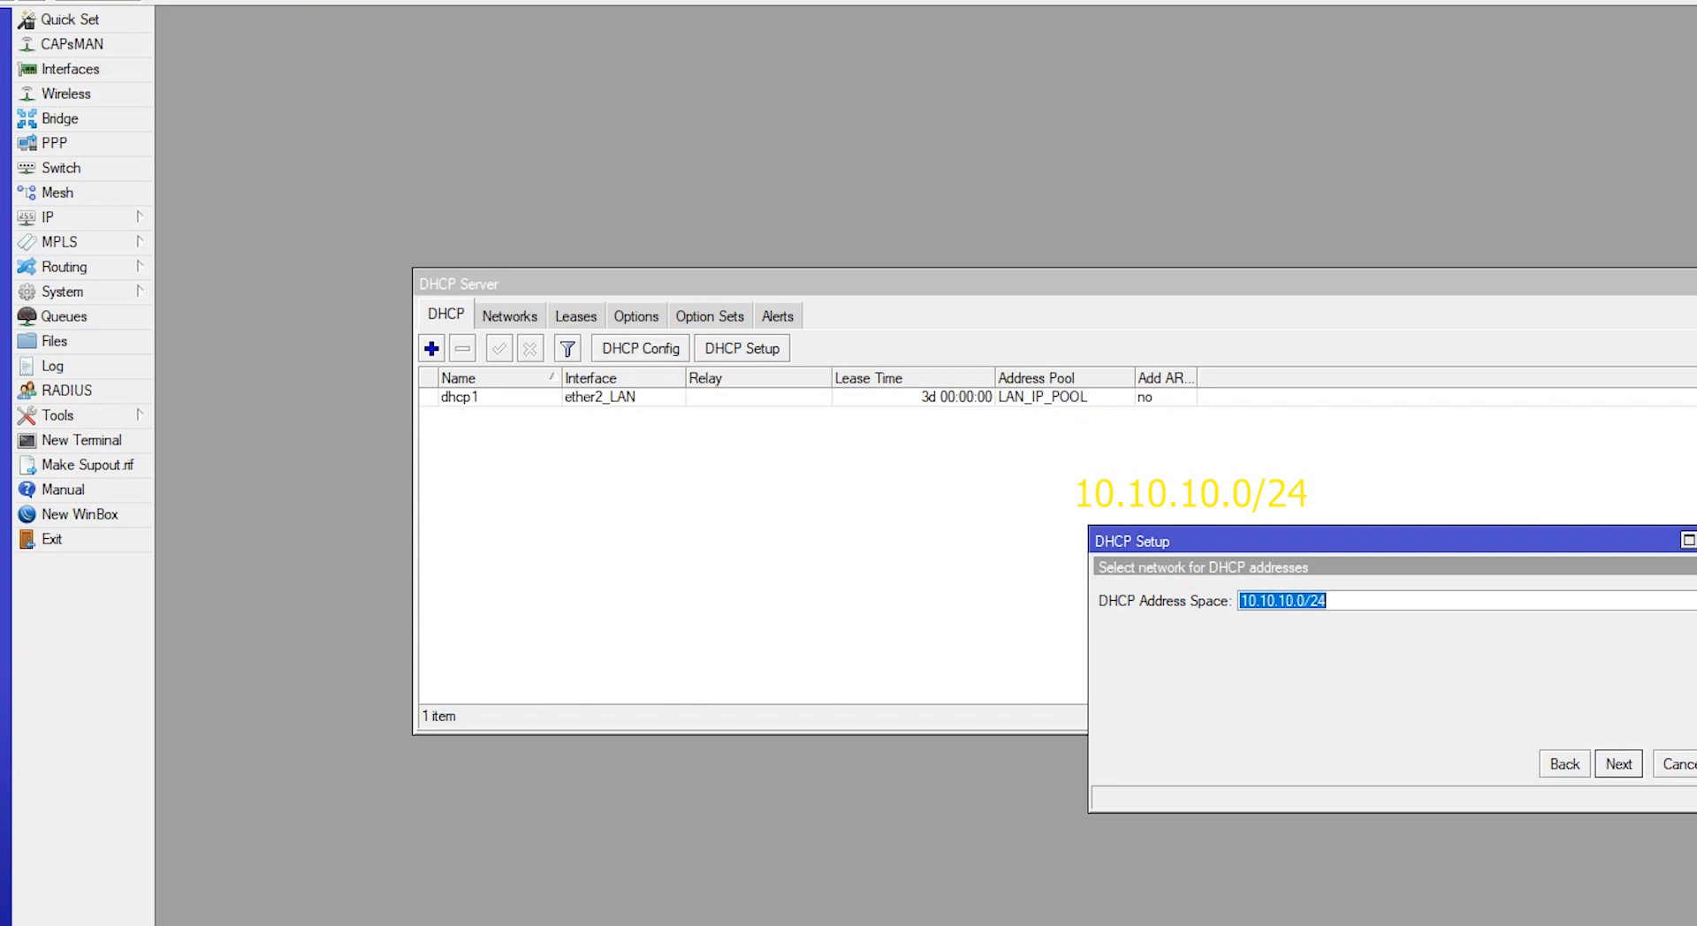
Step: Complete the hotspot DHCP setup with network 10.10.10.0/24, gateway 10.10.10.1, pool 10.10.10.2-10.10.10.254, DNS 8.8.8.8 and 8.8.4.4, and lease time 3d 00:00:00
key("Return")
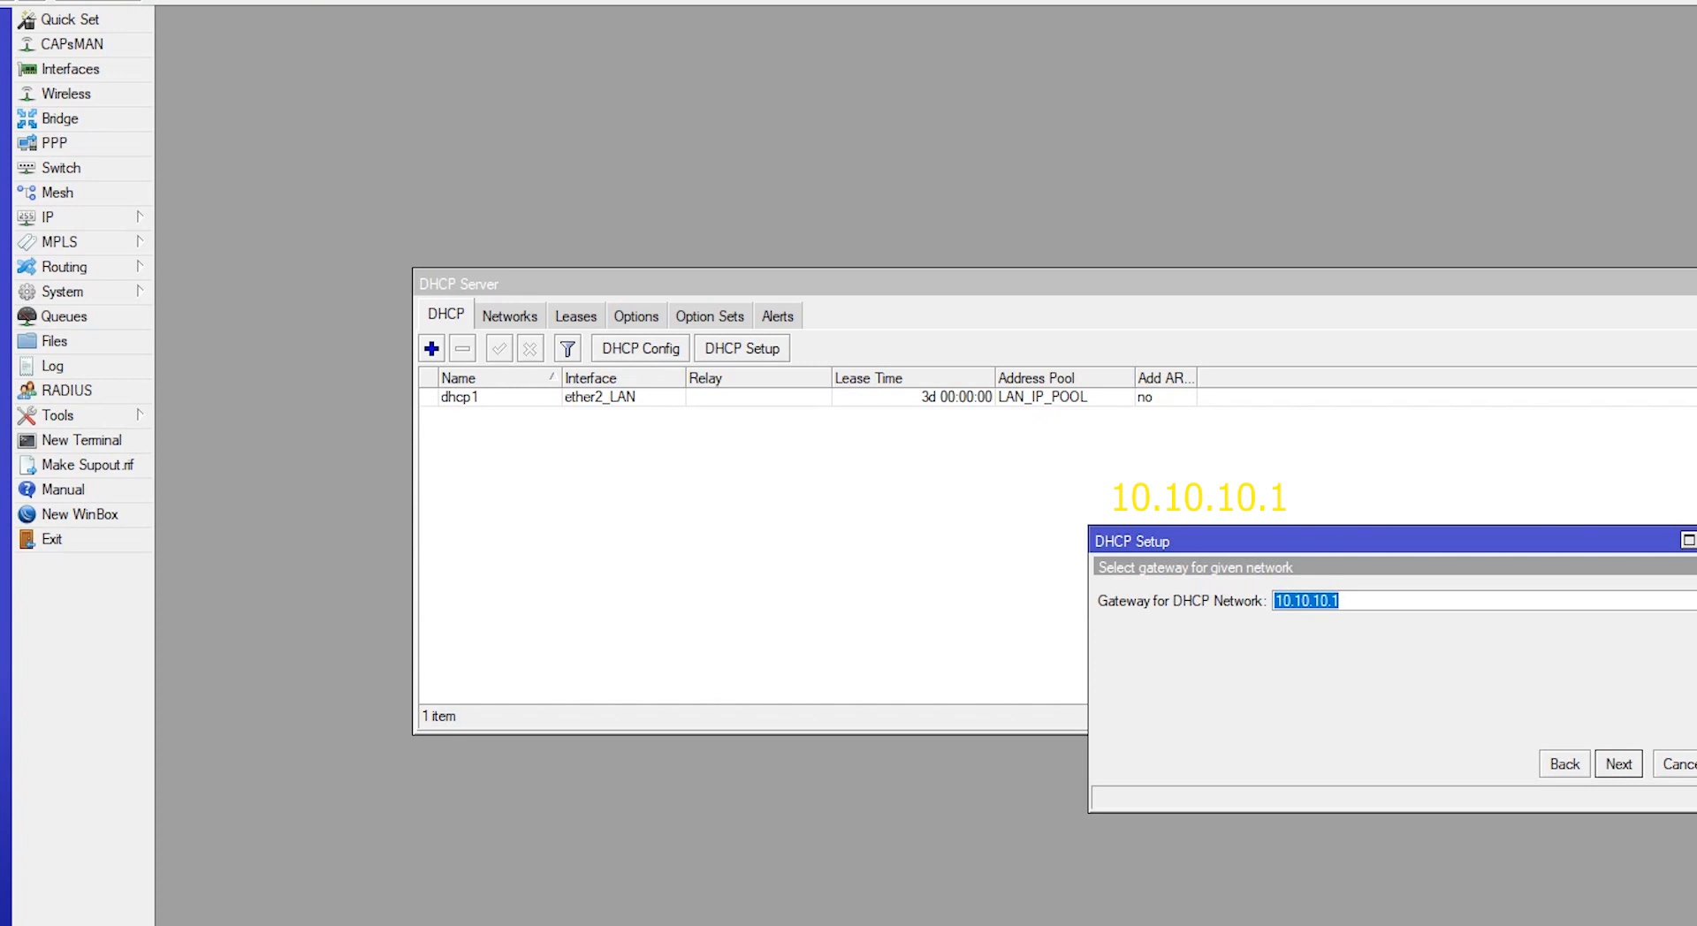
key("Return")
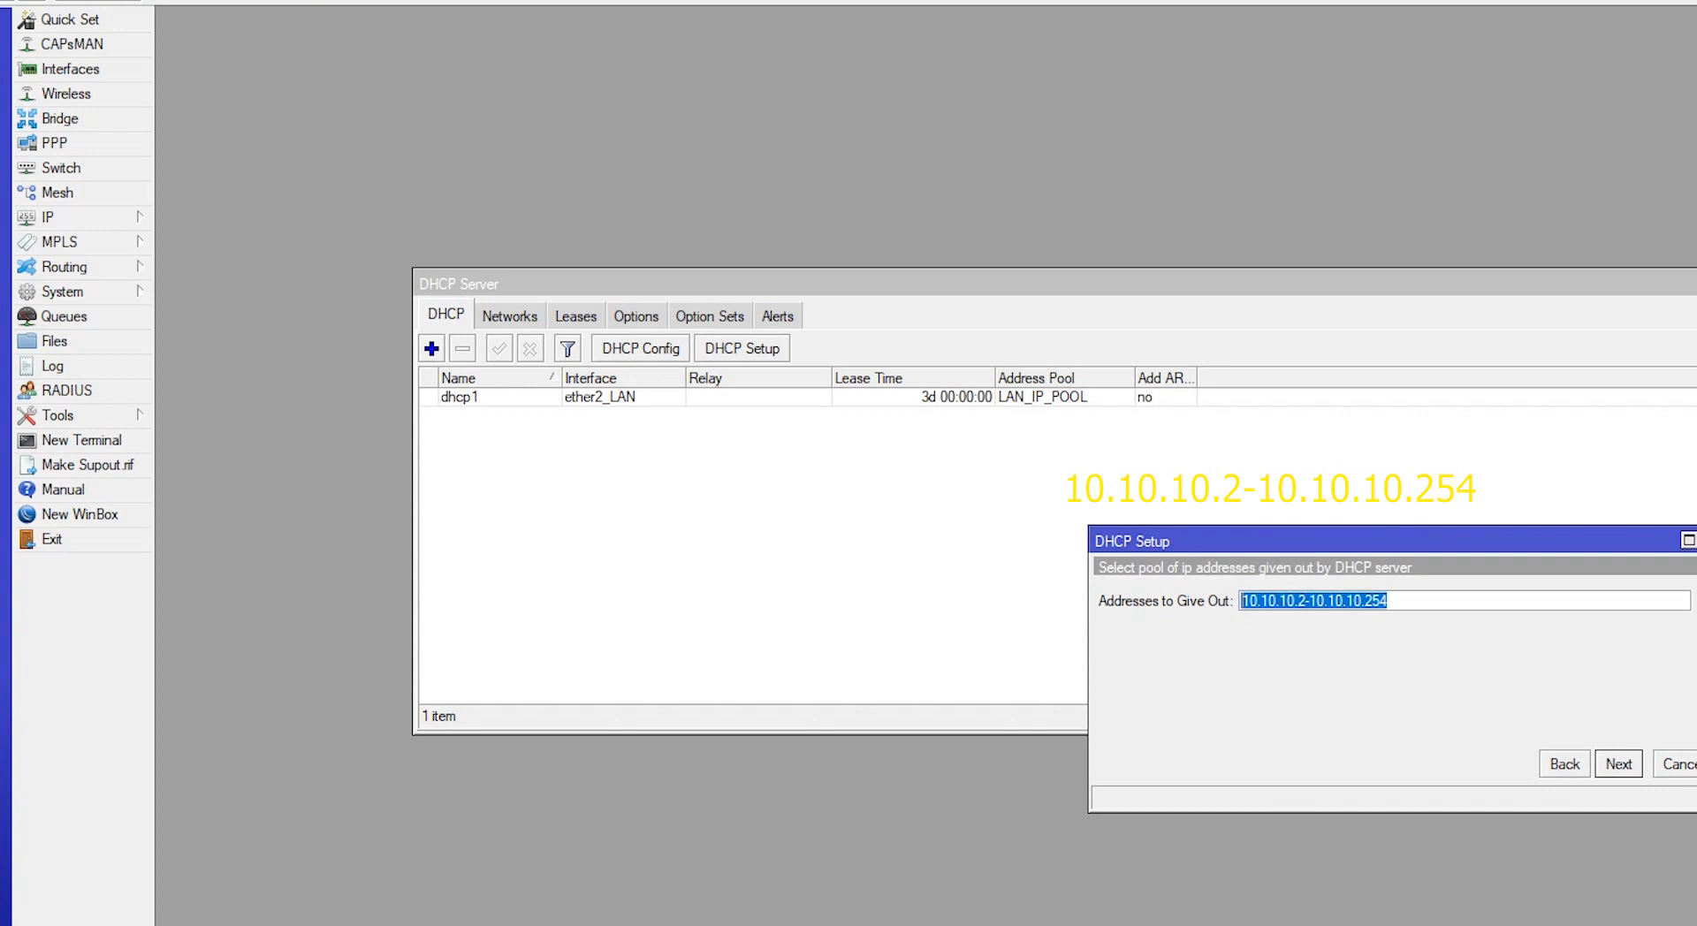
key("Return")
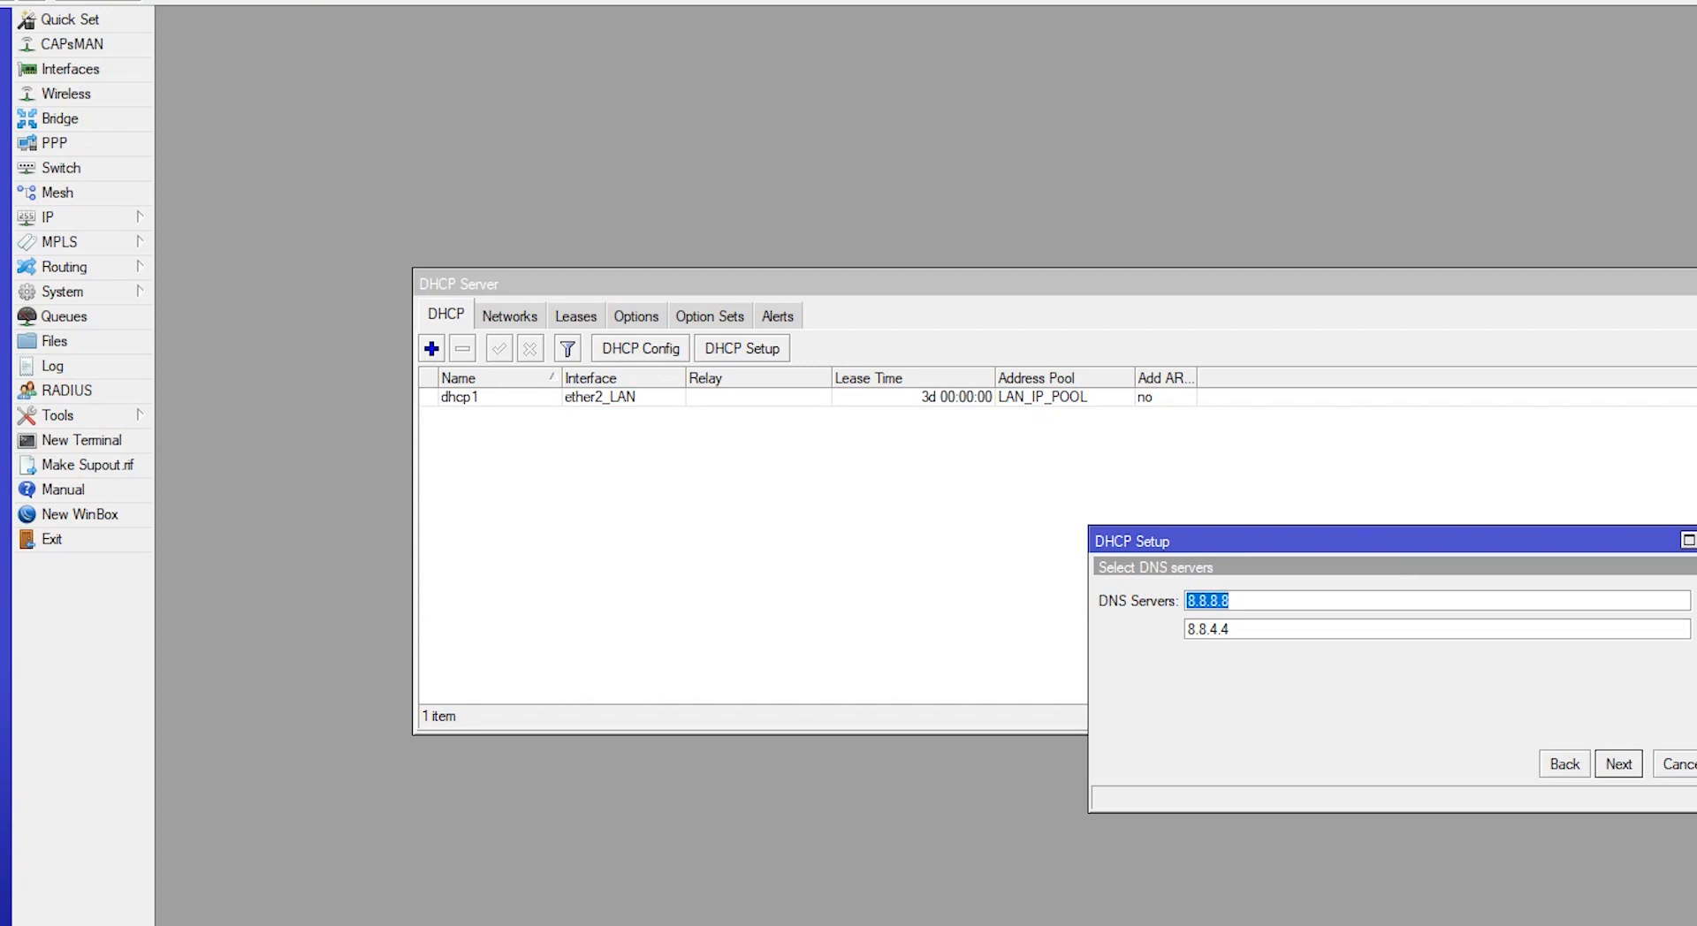
key("Return")
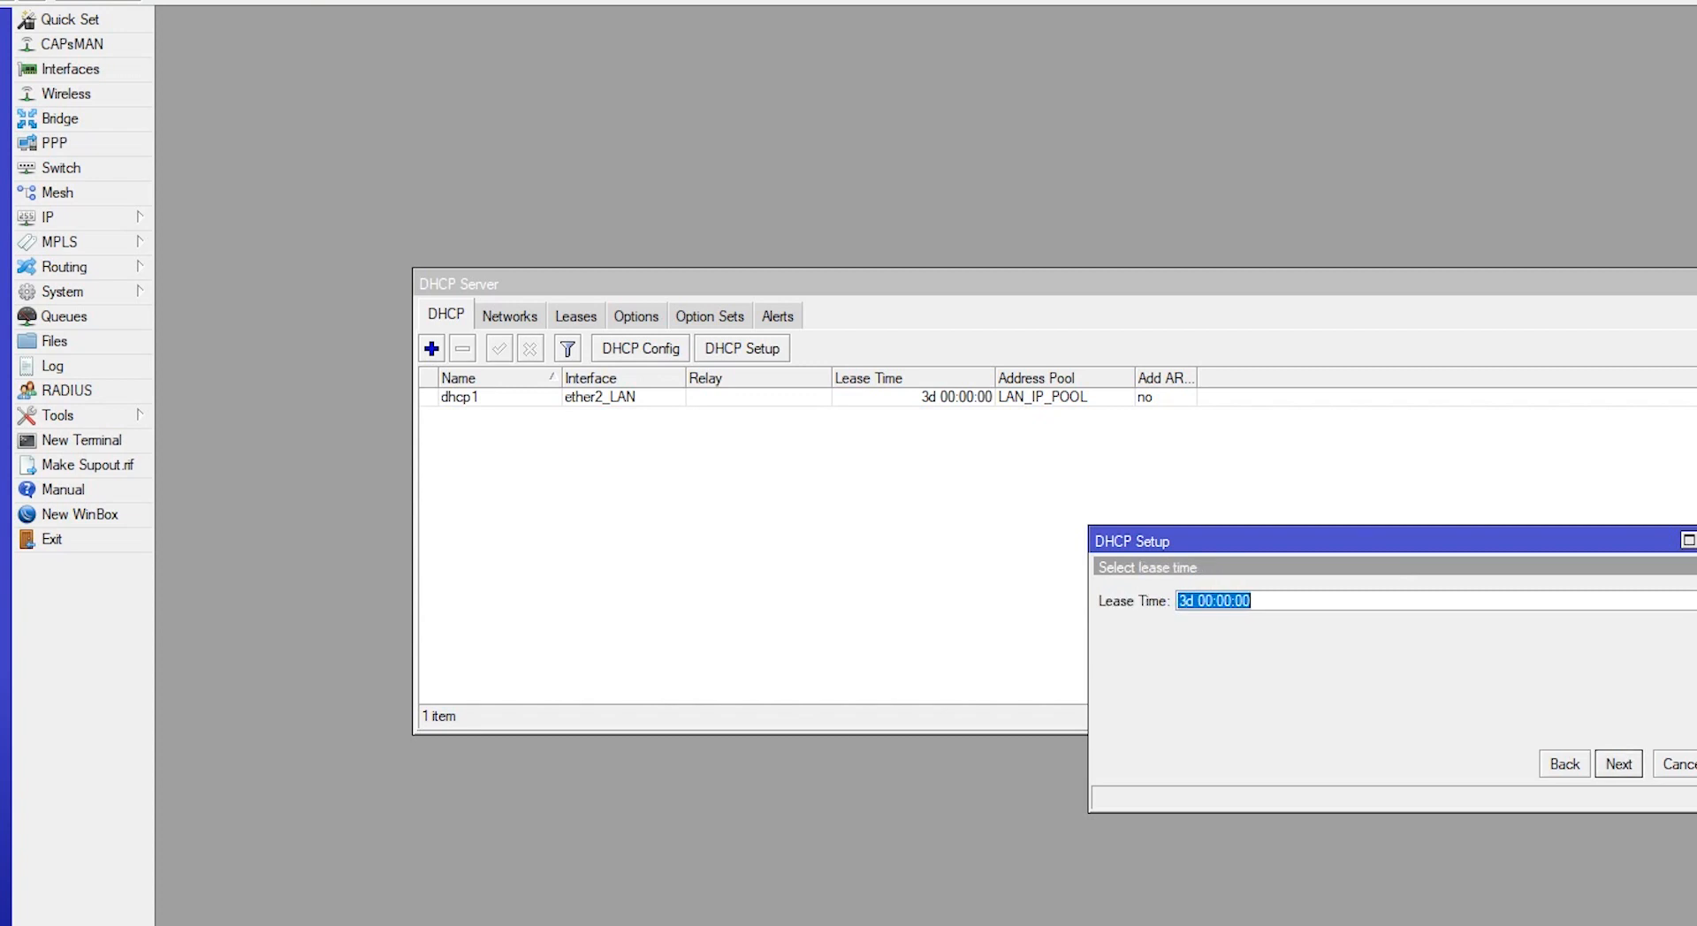
key("Return")
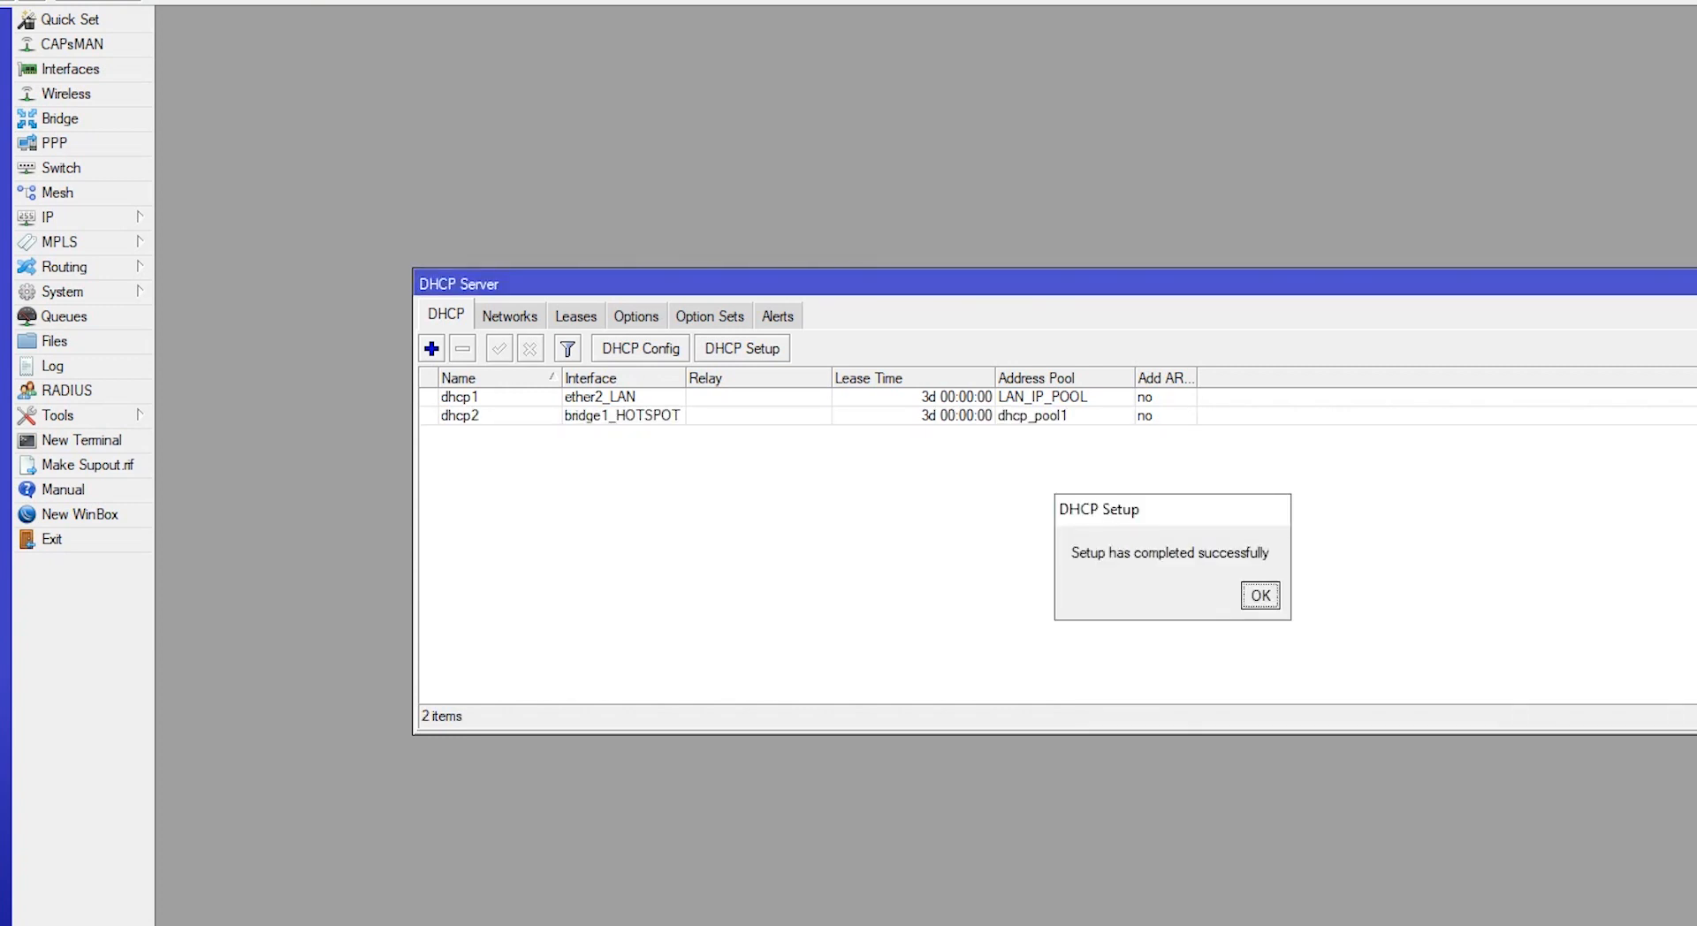
key("Return")
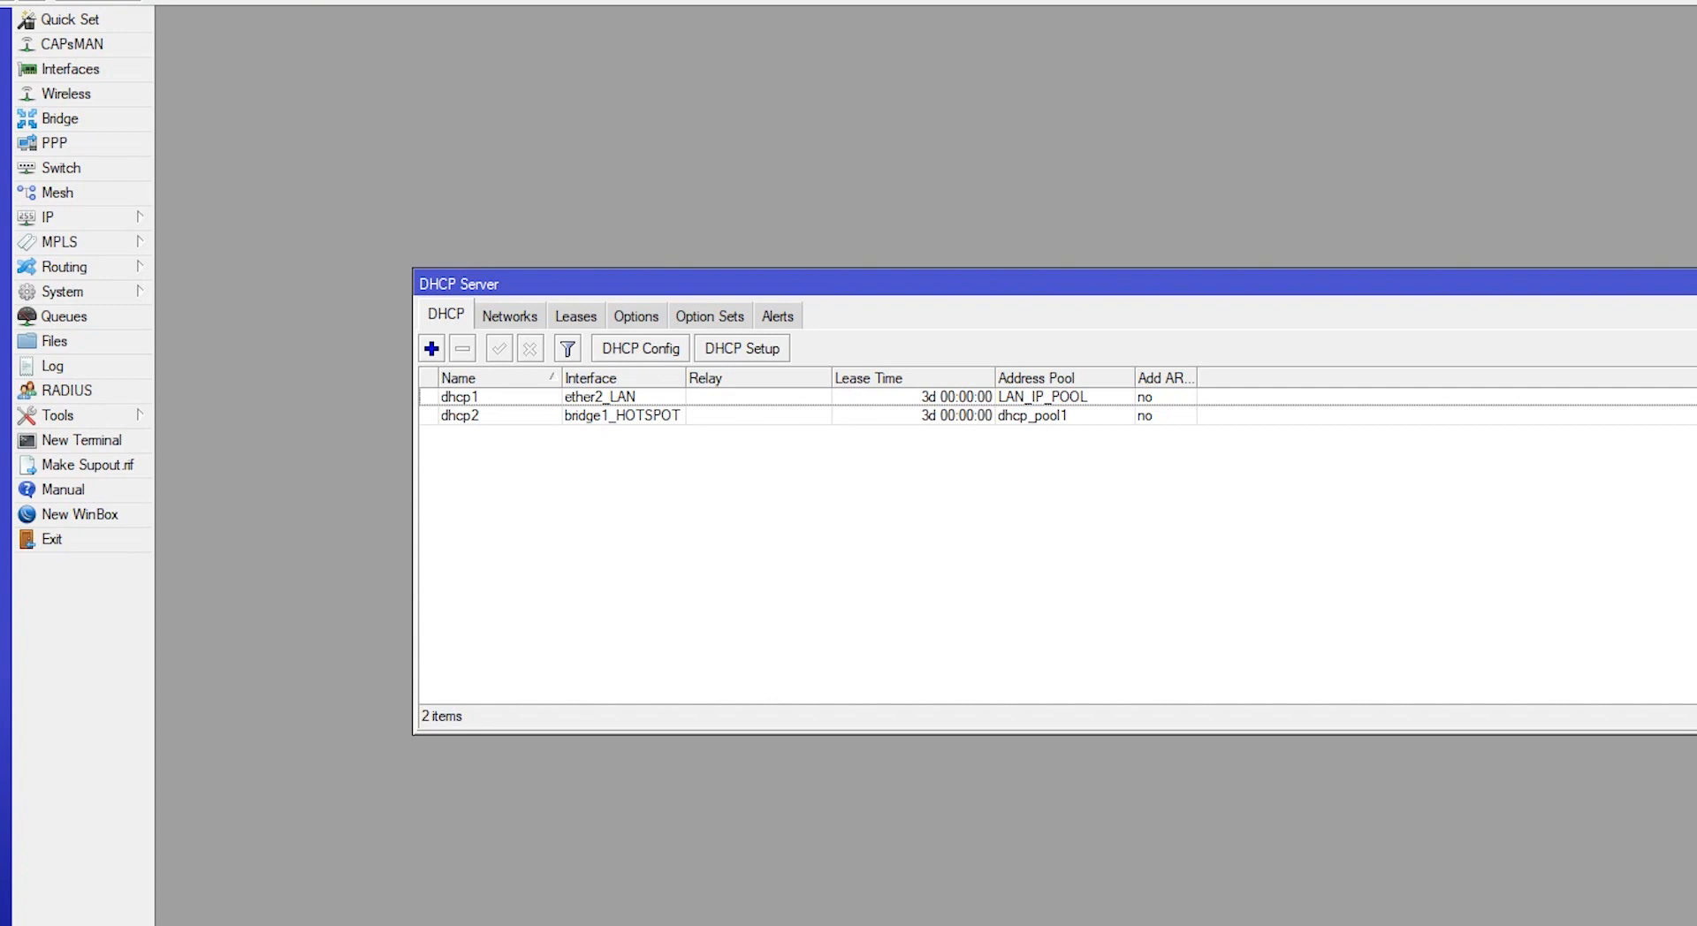
left_click(621, 415)
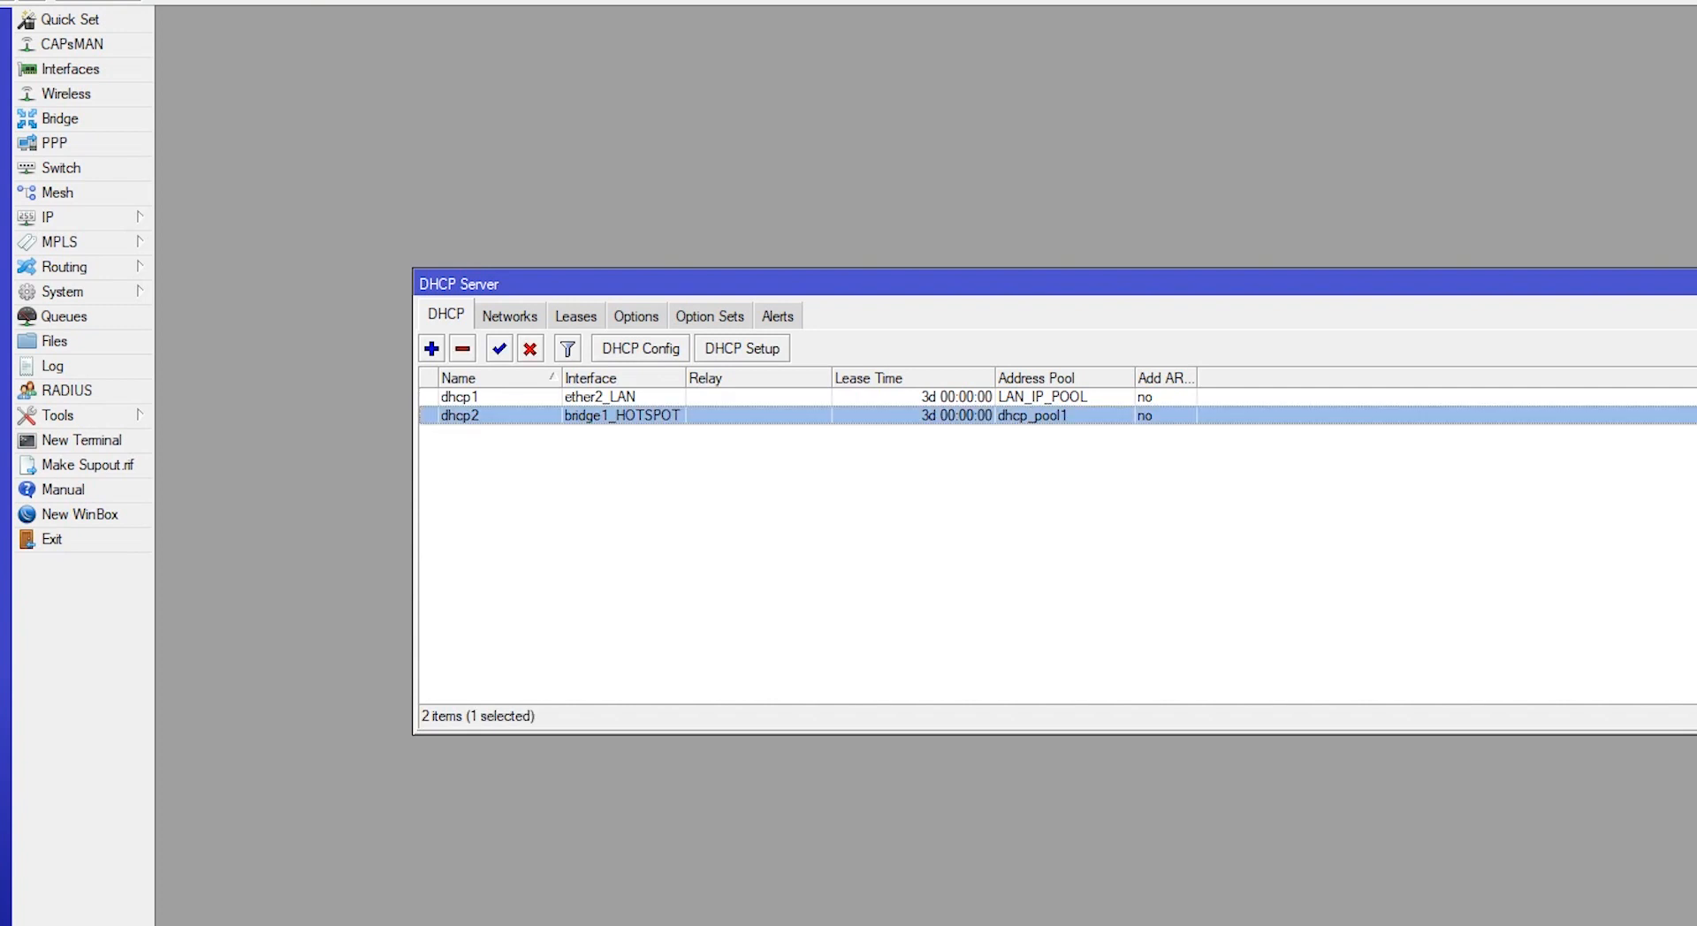
Step: Highlight item 15, the firewall NAT masquerade entry, in the Notepad checklist and return to WinBox
key("alt+Tab")
left_click_drag(733, 419, 1368, 419)
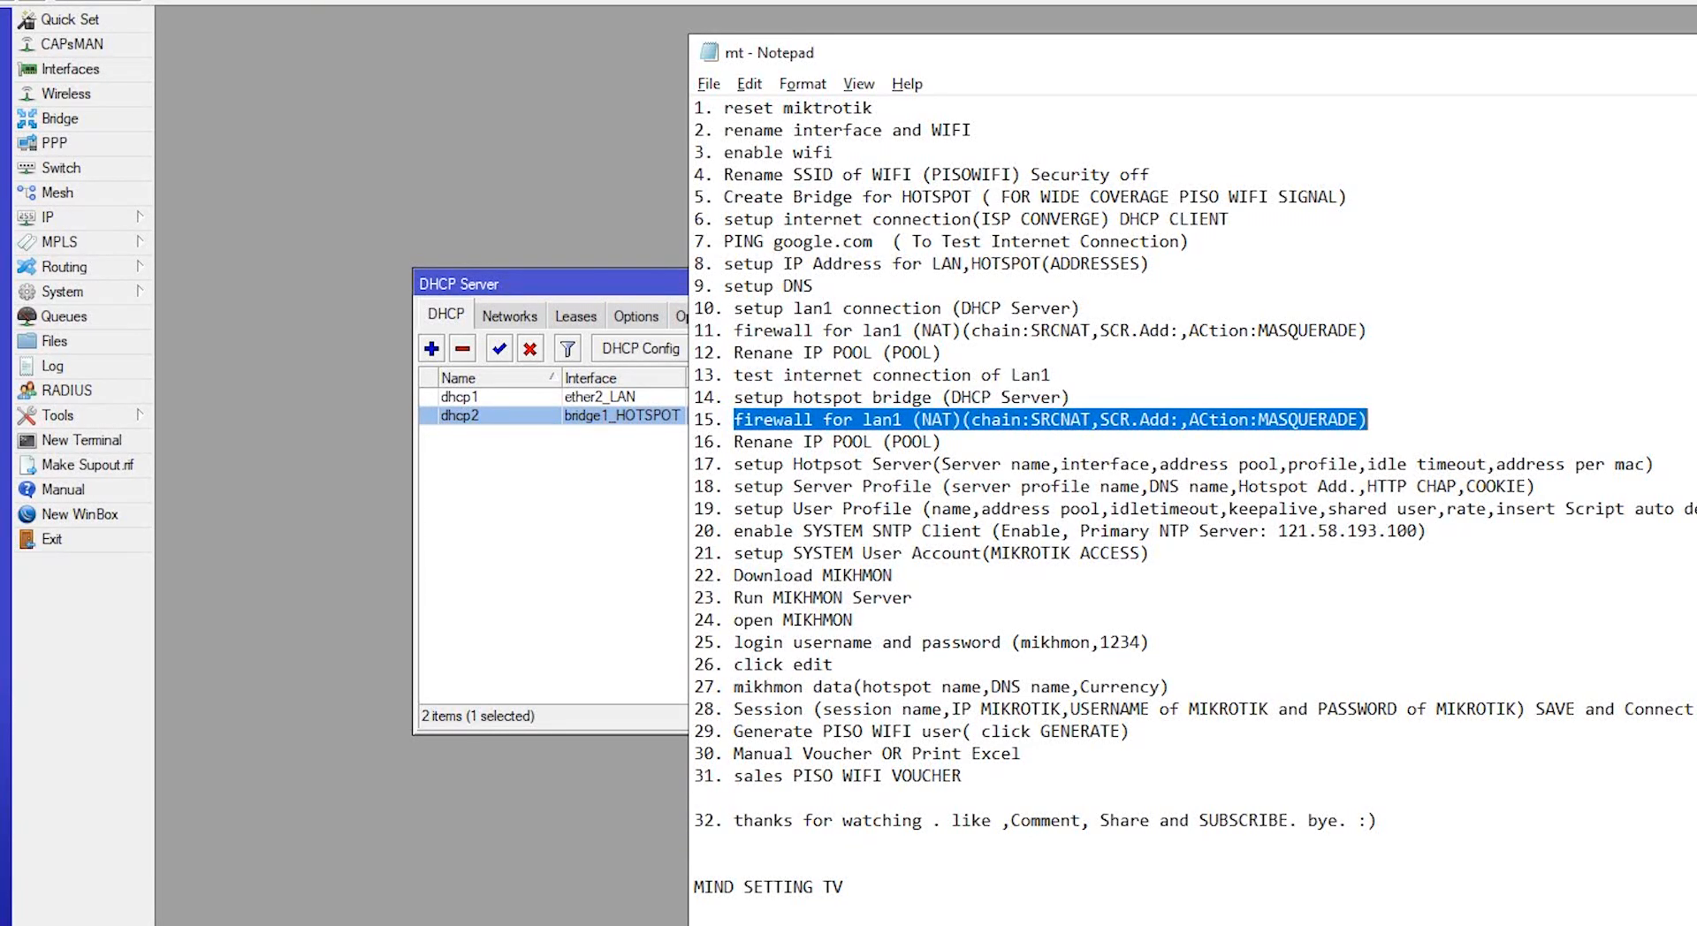
key("alt+Tab")
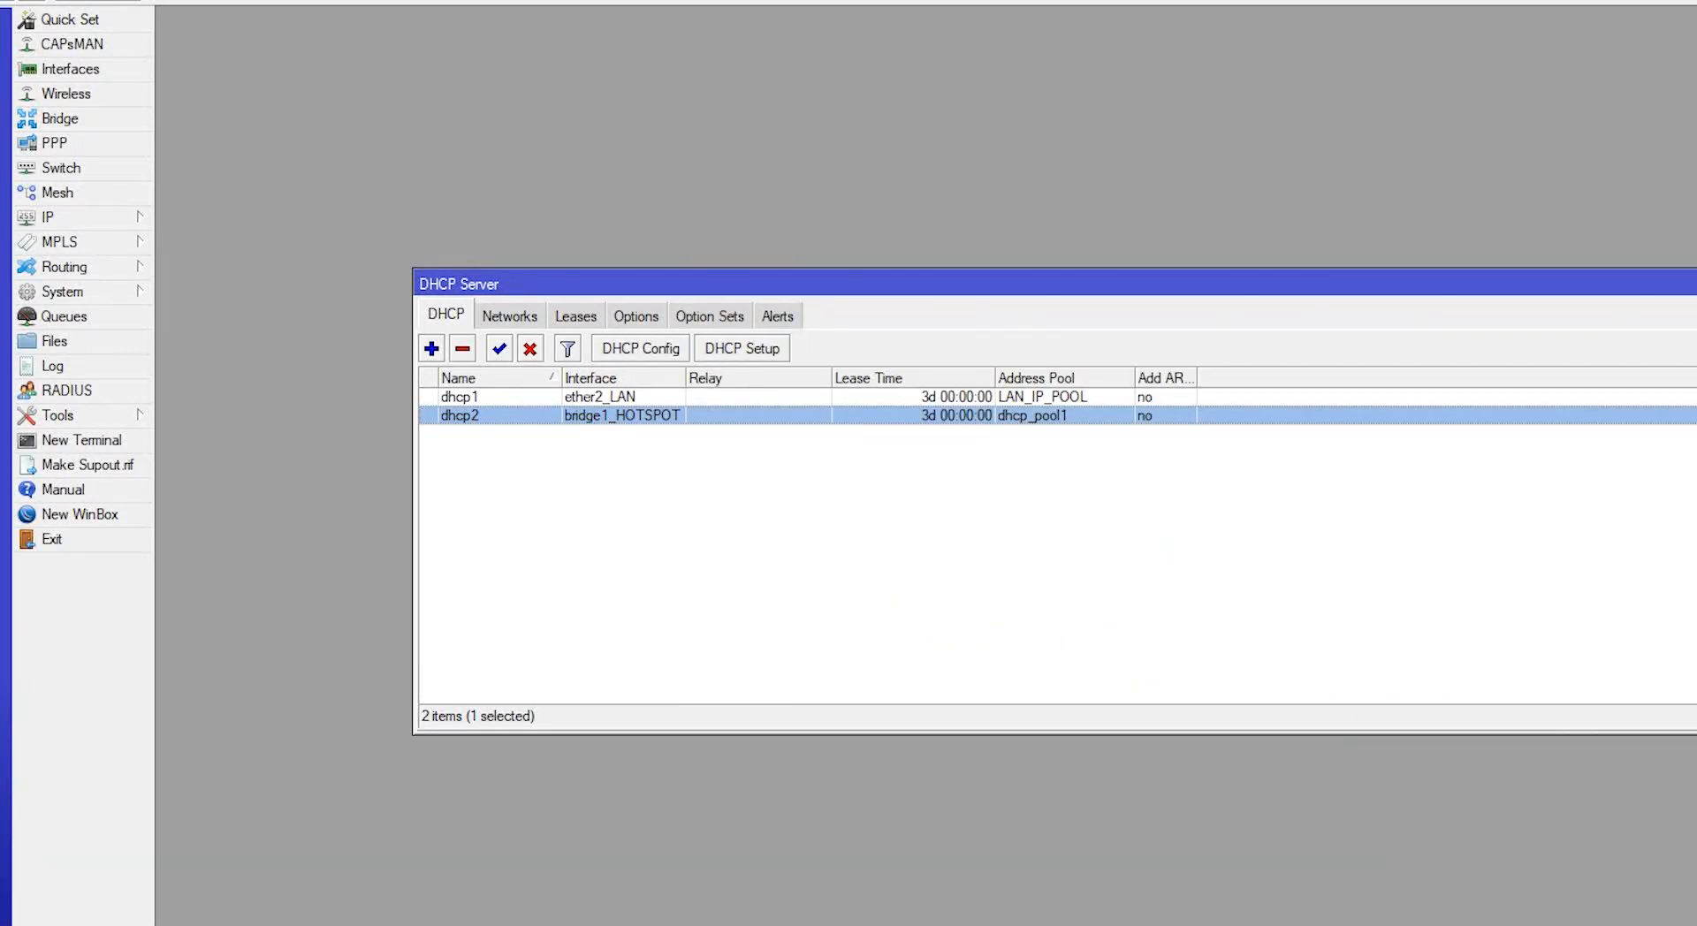
Step: Close the DHCP Server window and create a firewall NAT rule with chain srcnat and source address 10.10.10.0/24
key("Escape")
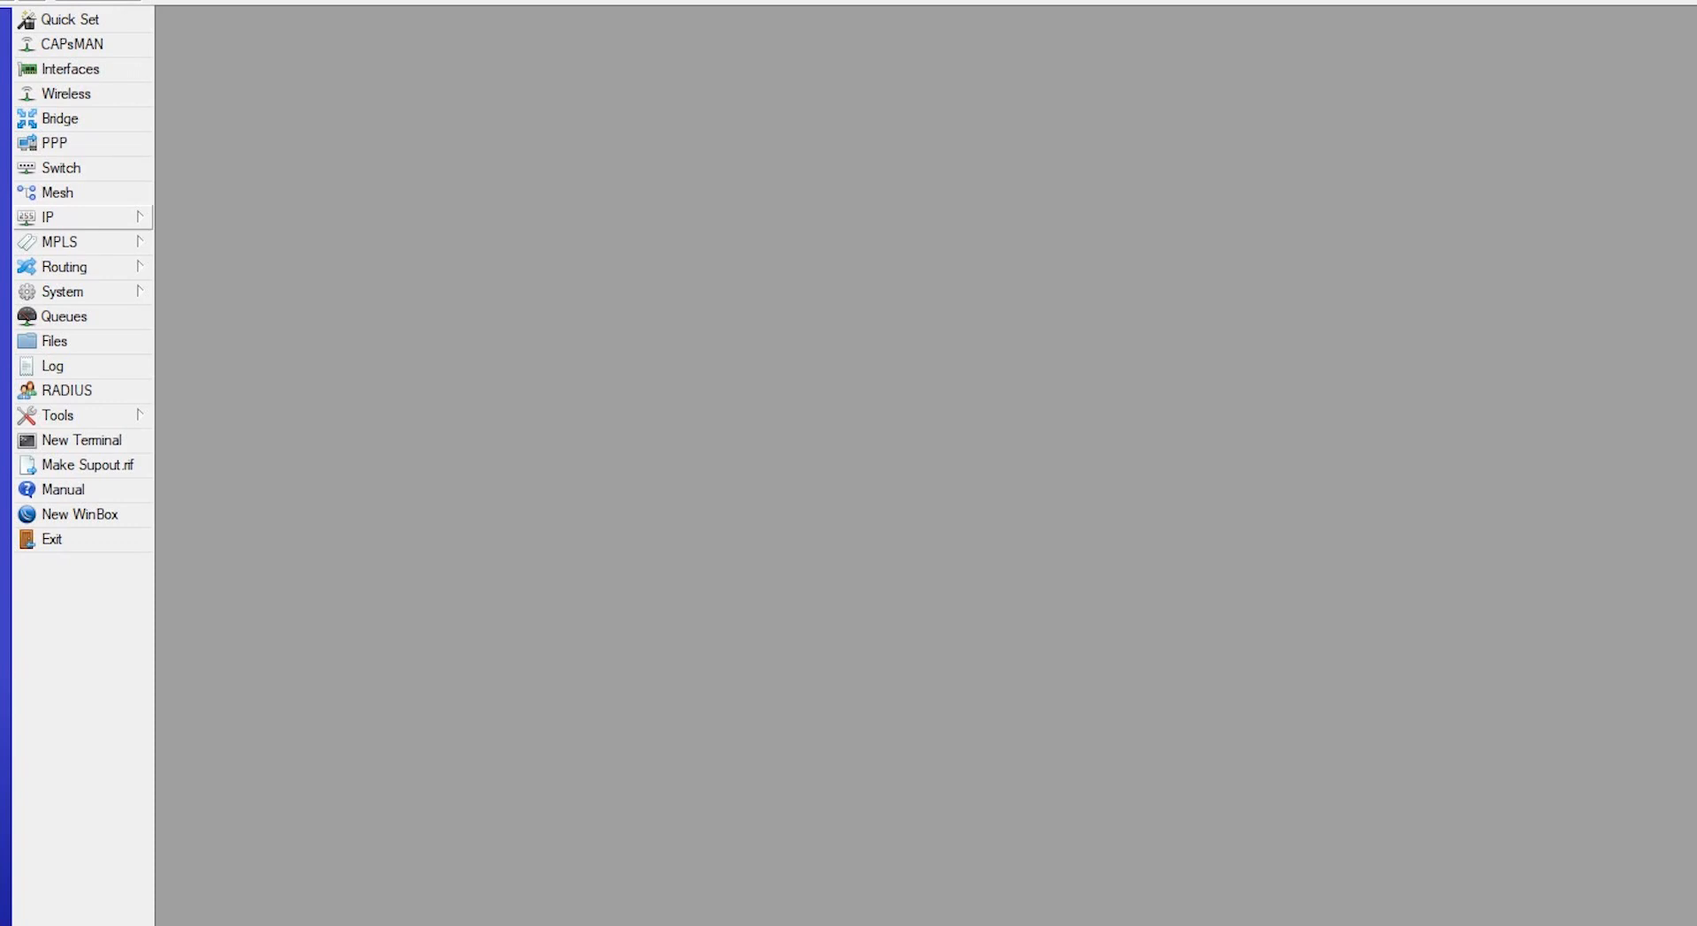
left_click(82, 217)
left_click(190, 417)
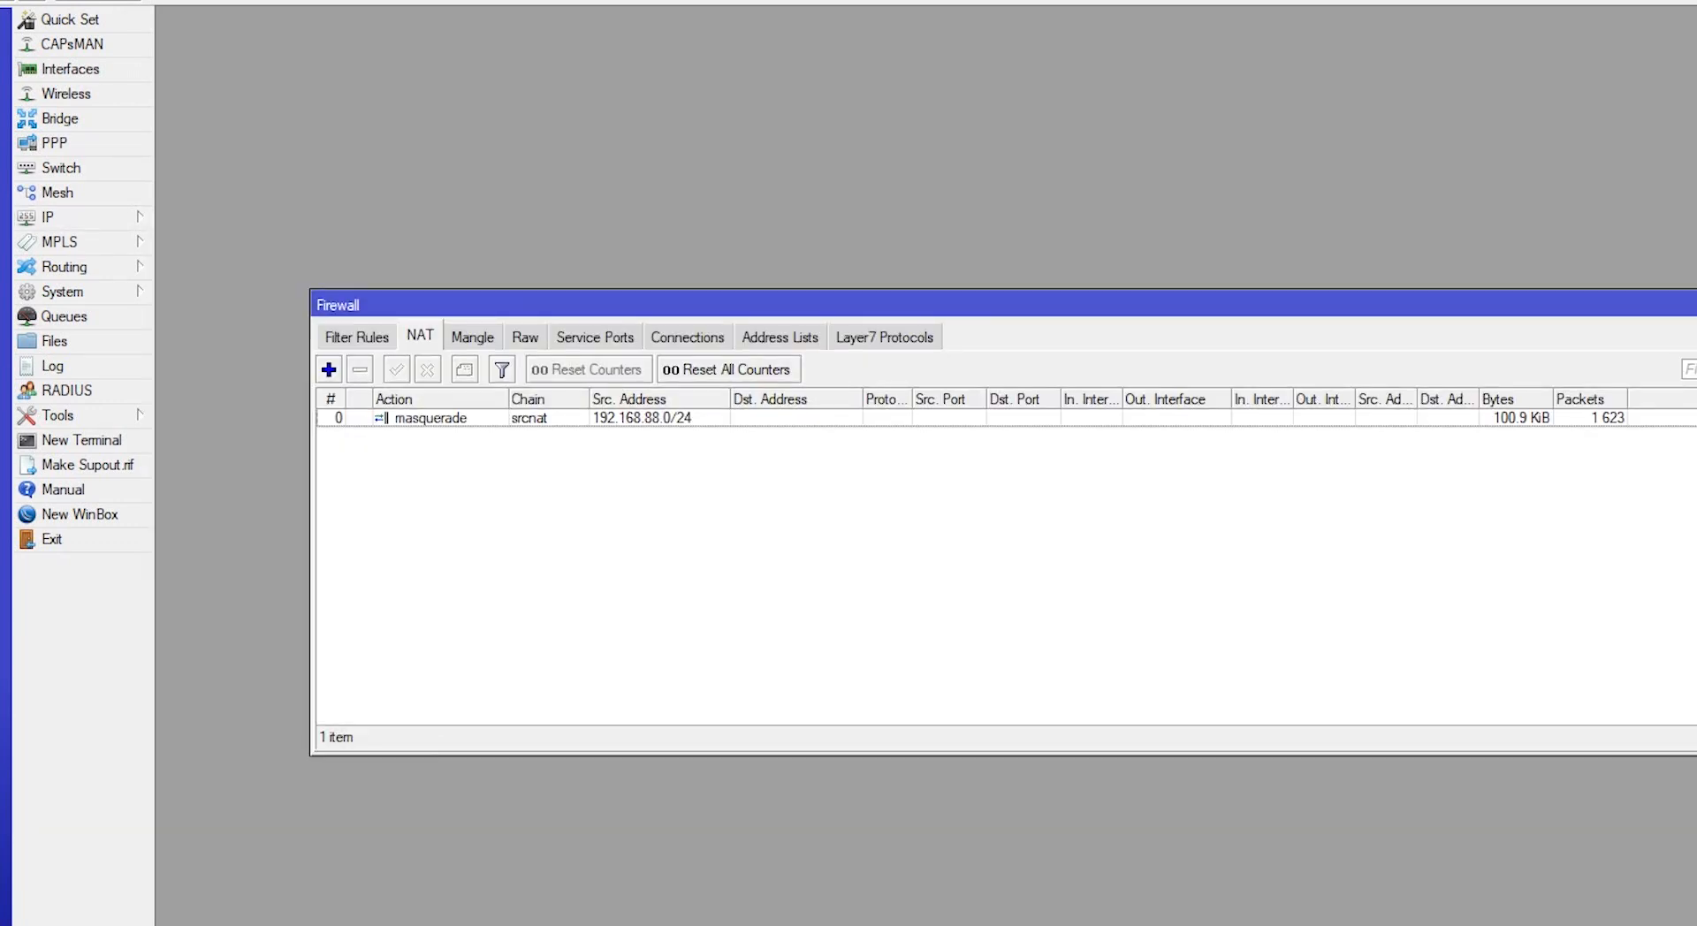
left_click(329, 369)
left_click(999, 322)
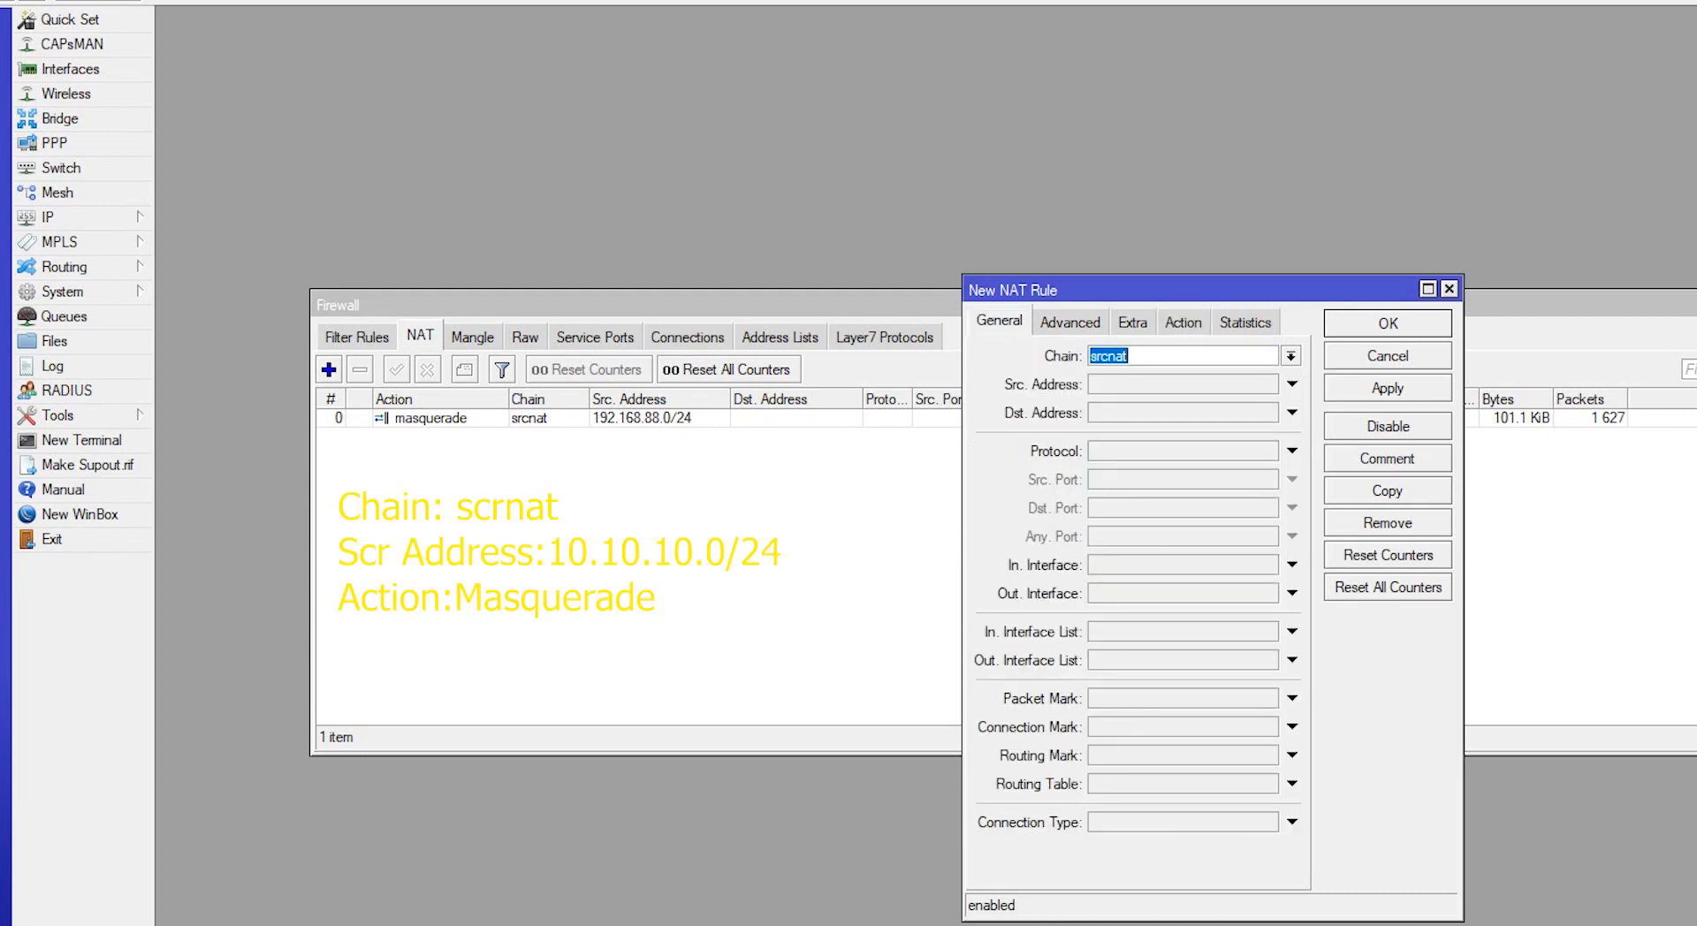
left_click(1165, 384)
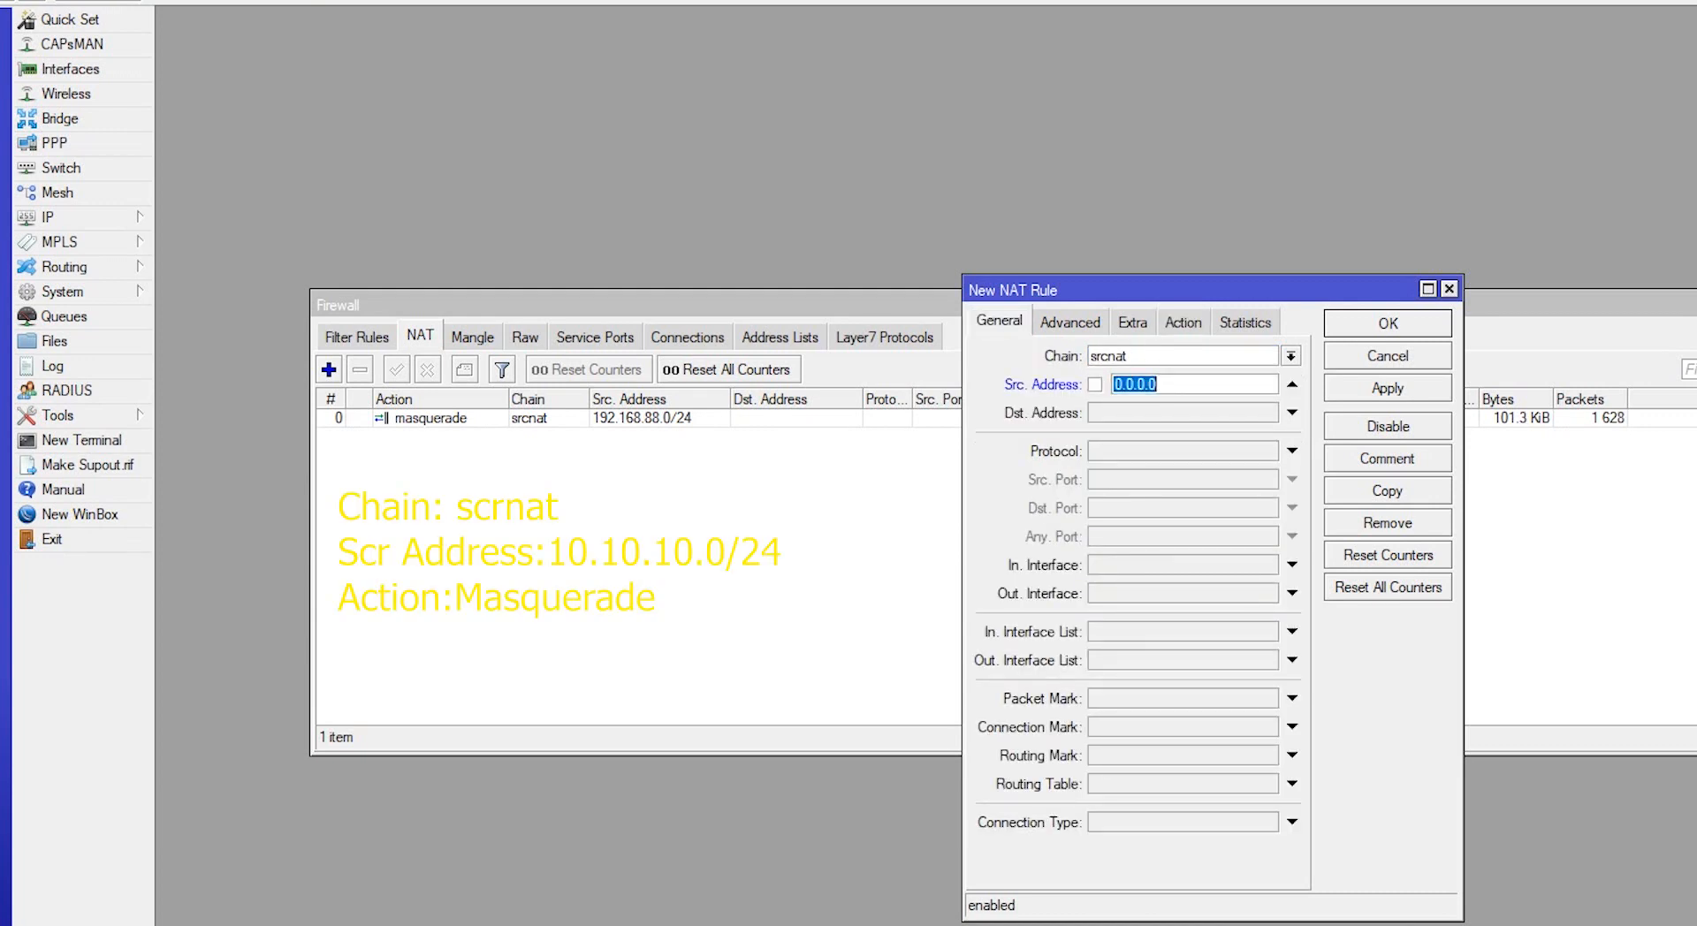
type("10.10.10.0/24")
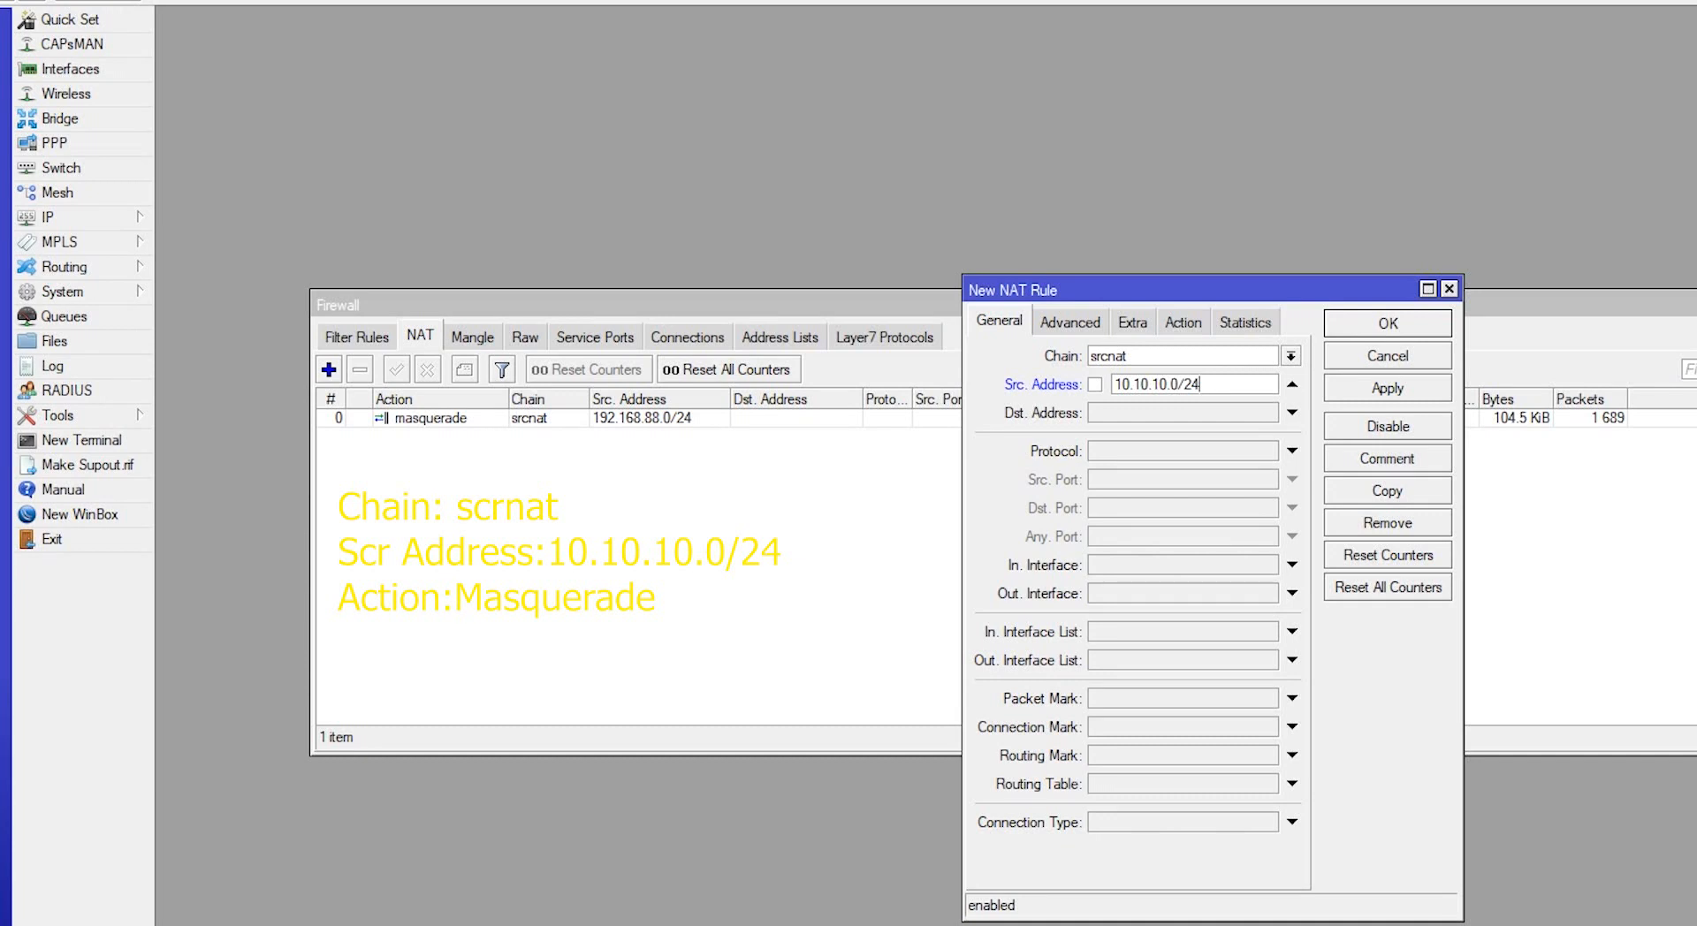
Step: Set the new NAT rule's action to masquerade, save the rule, and select it in the NAT list
left_click(1182, 323)
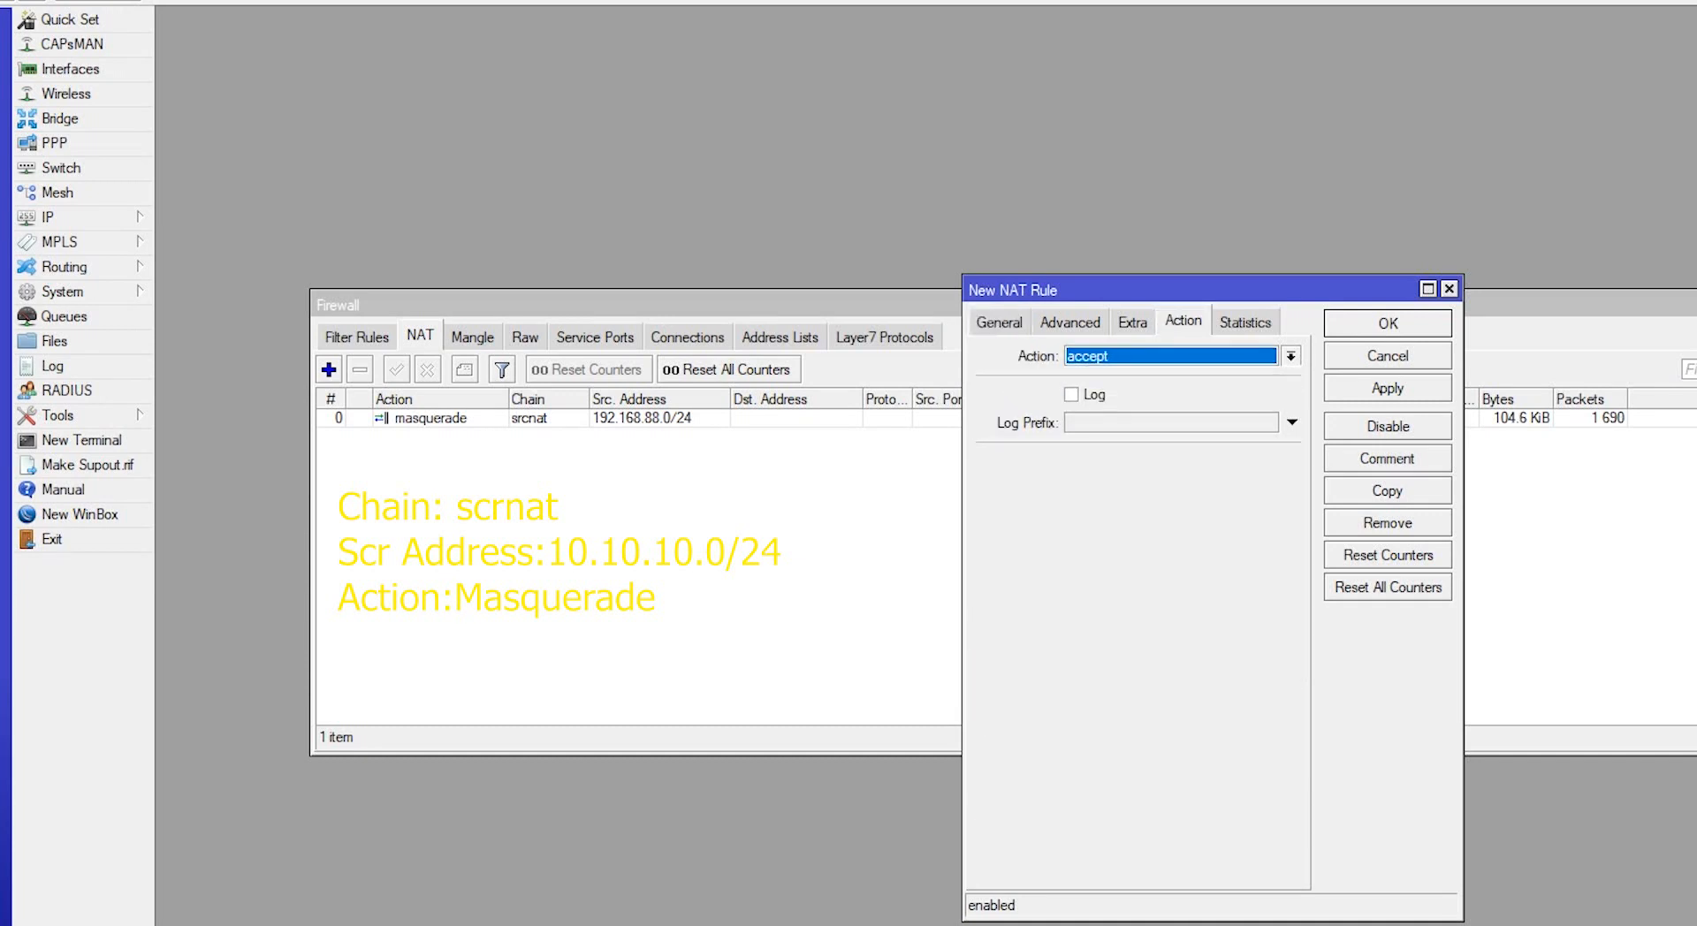
left_click(1291, 357)
left_click(1157, 473)
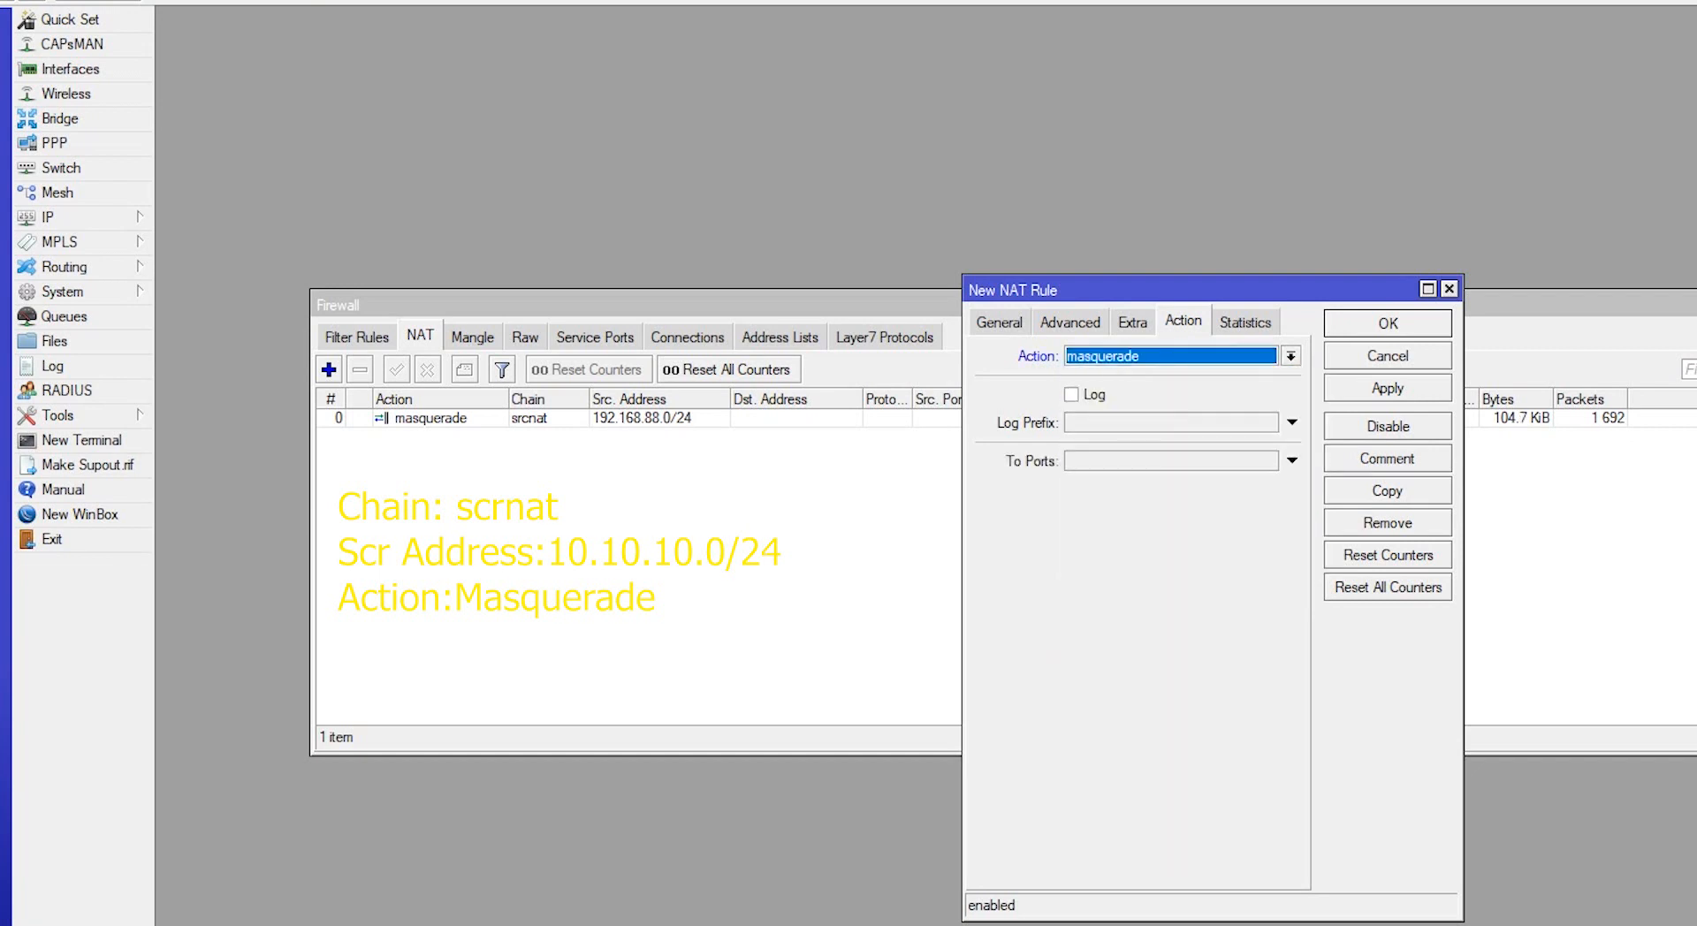
left_click(1388, 389)
left_click(1388, 323)
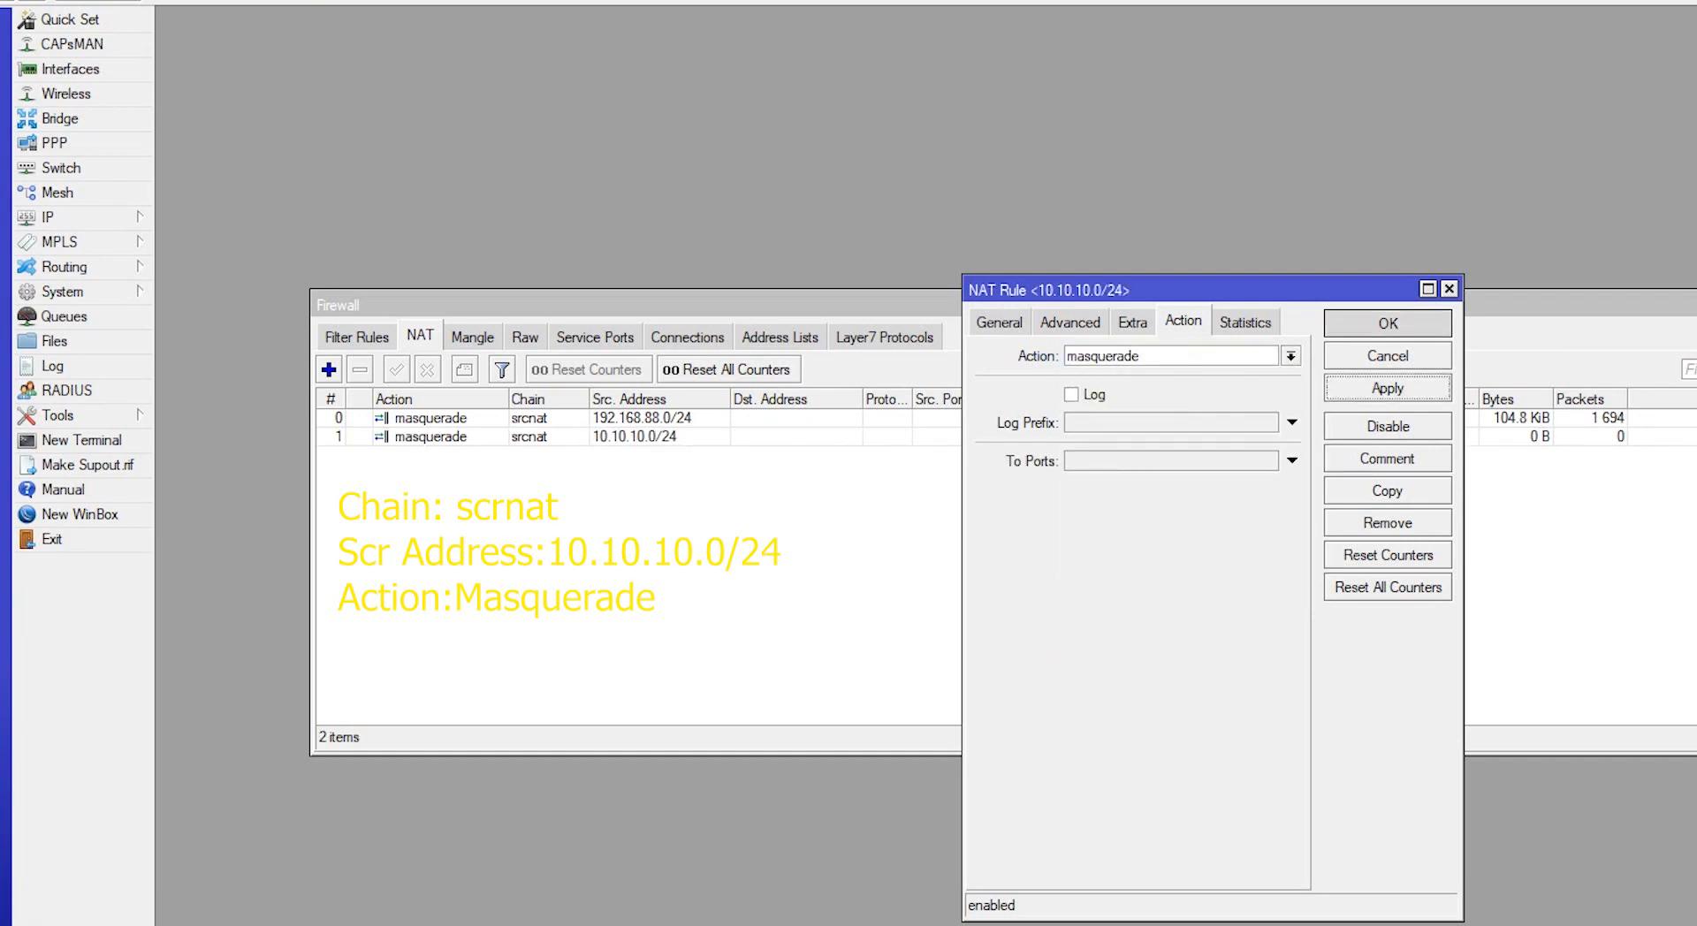
left_click(635, 437)
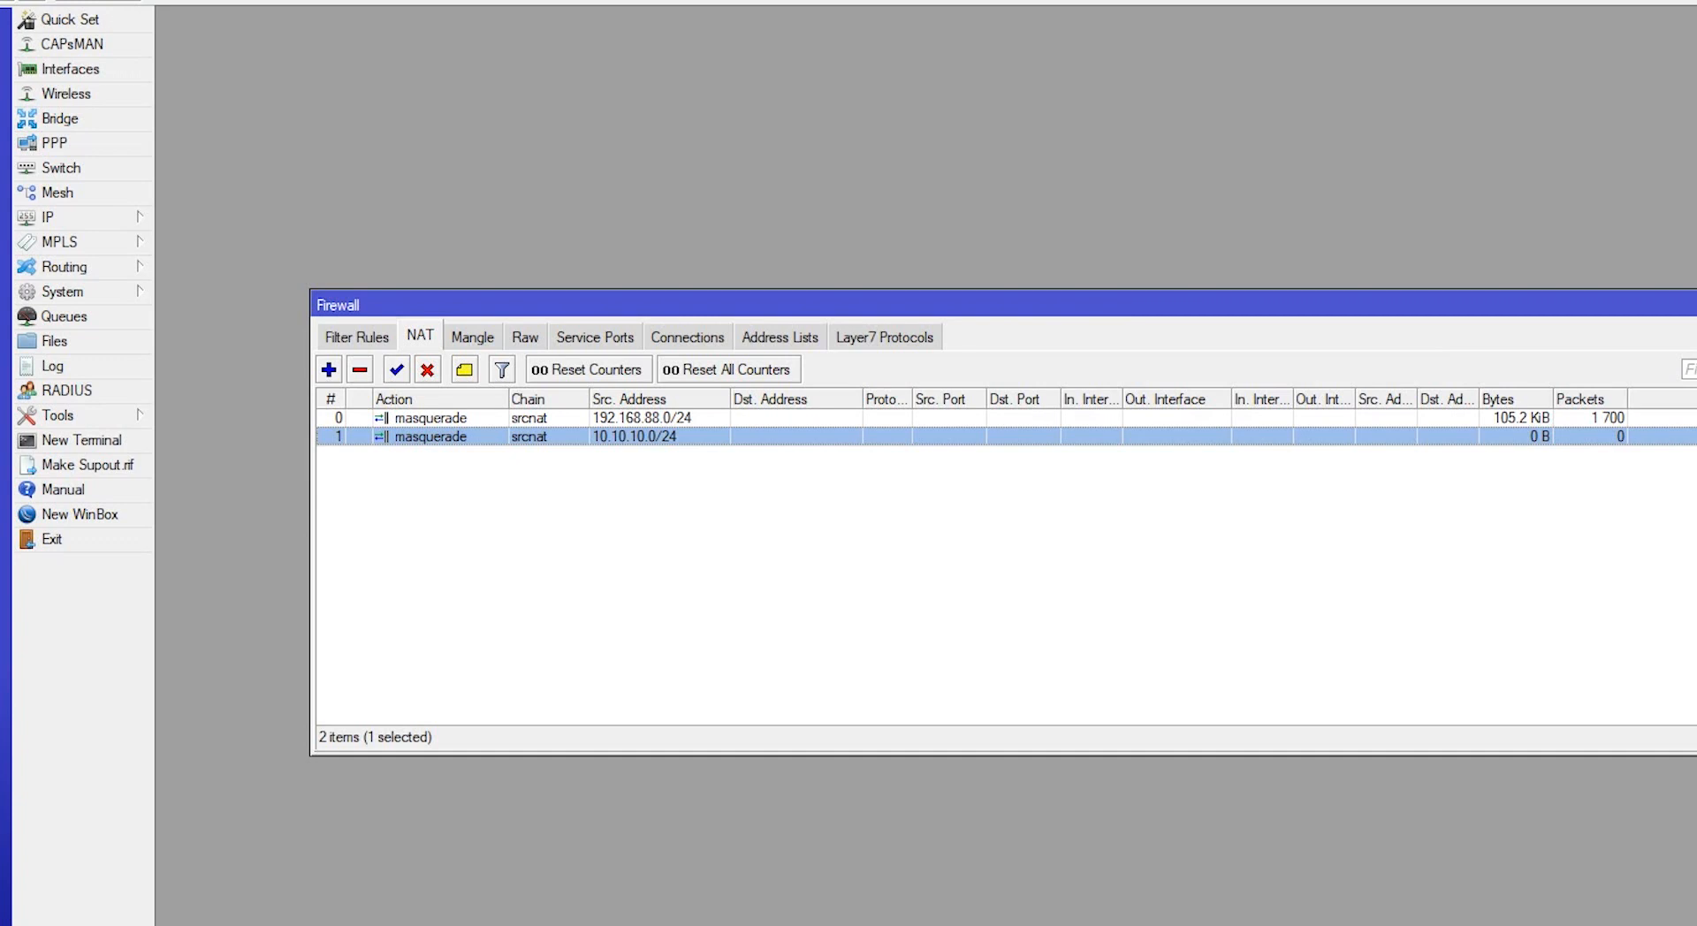
Step: Highlight item 16, the IP pool renaming entry, in the Notepad checklist and return to the WinBox firewall window
key("alt+Tab")
left_click_drag(734, 442, 942, 442)
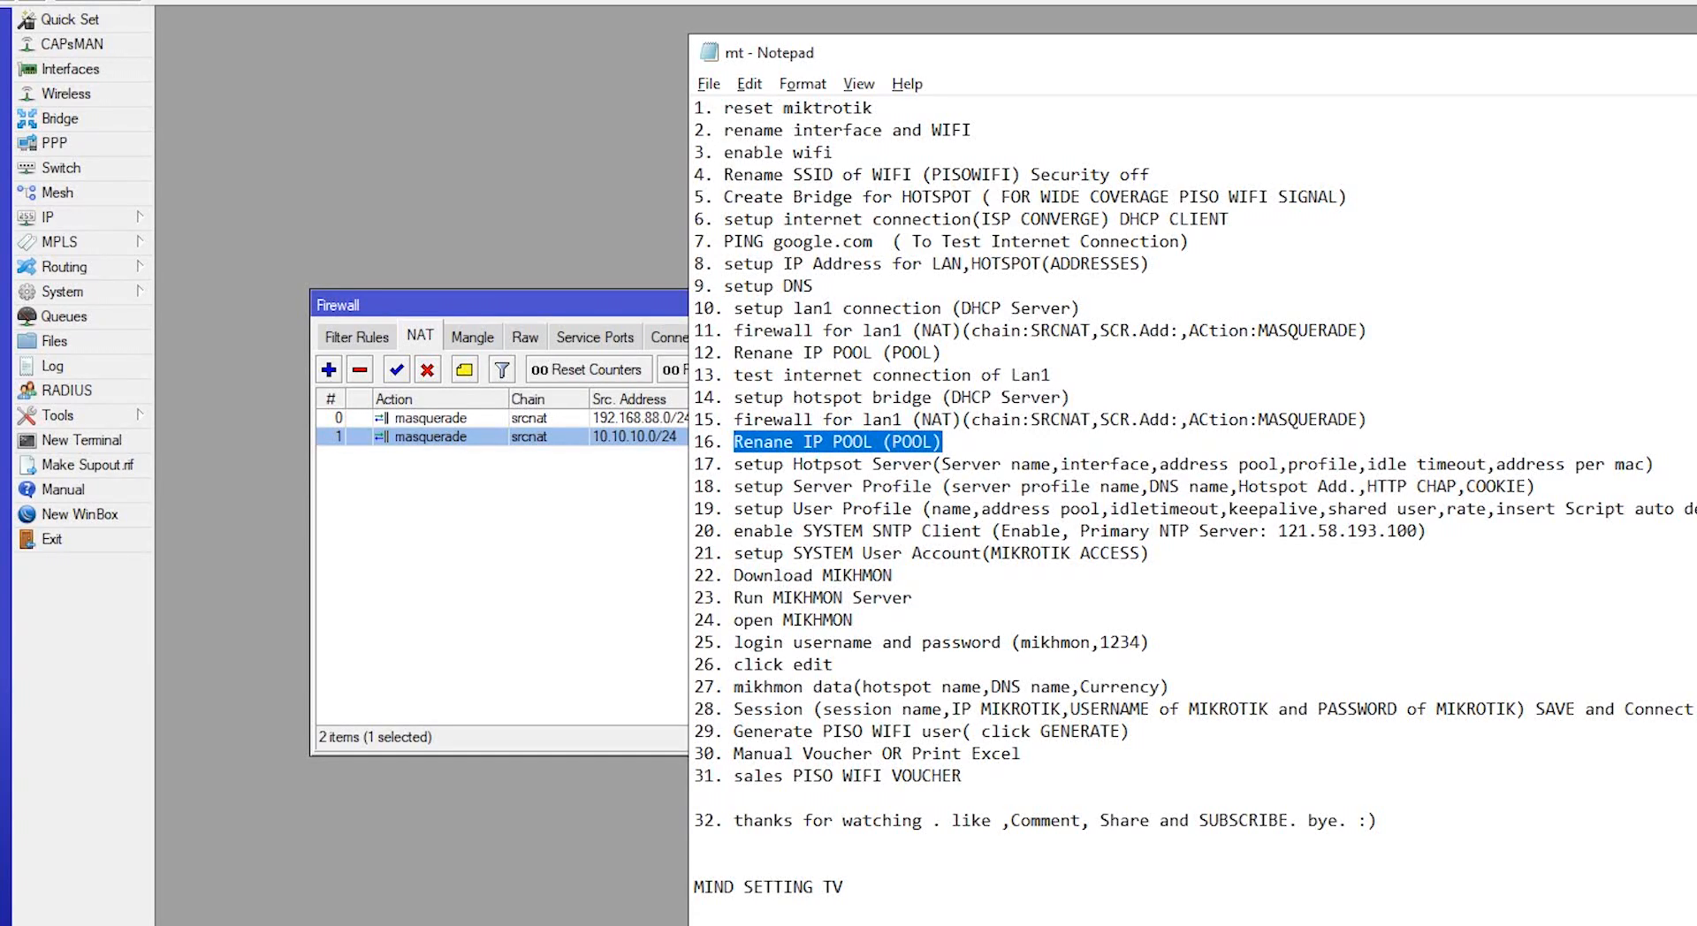
left_click(575, 521)
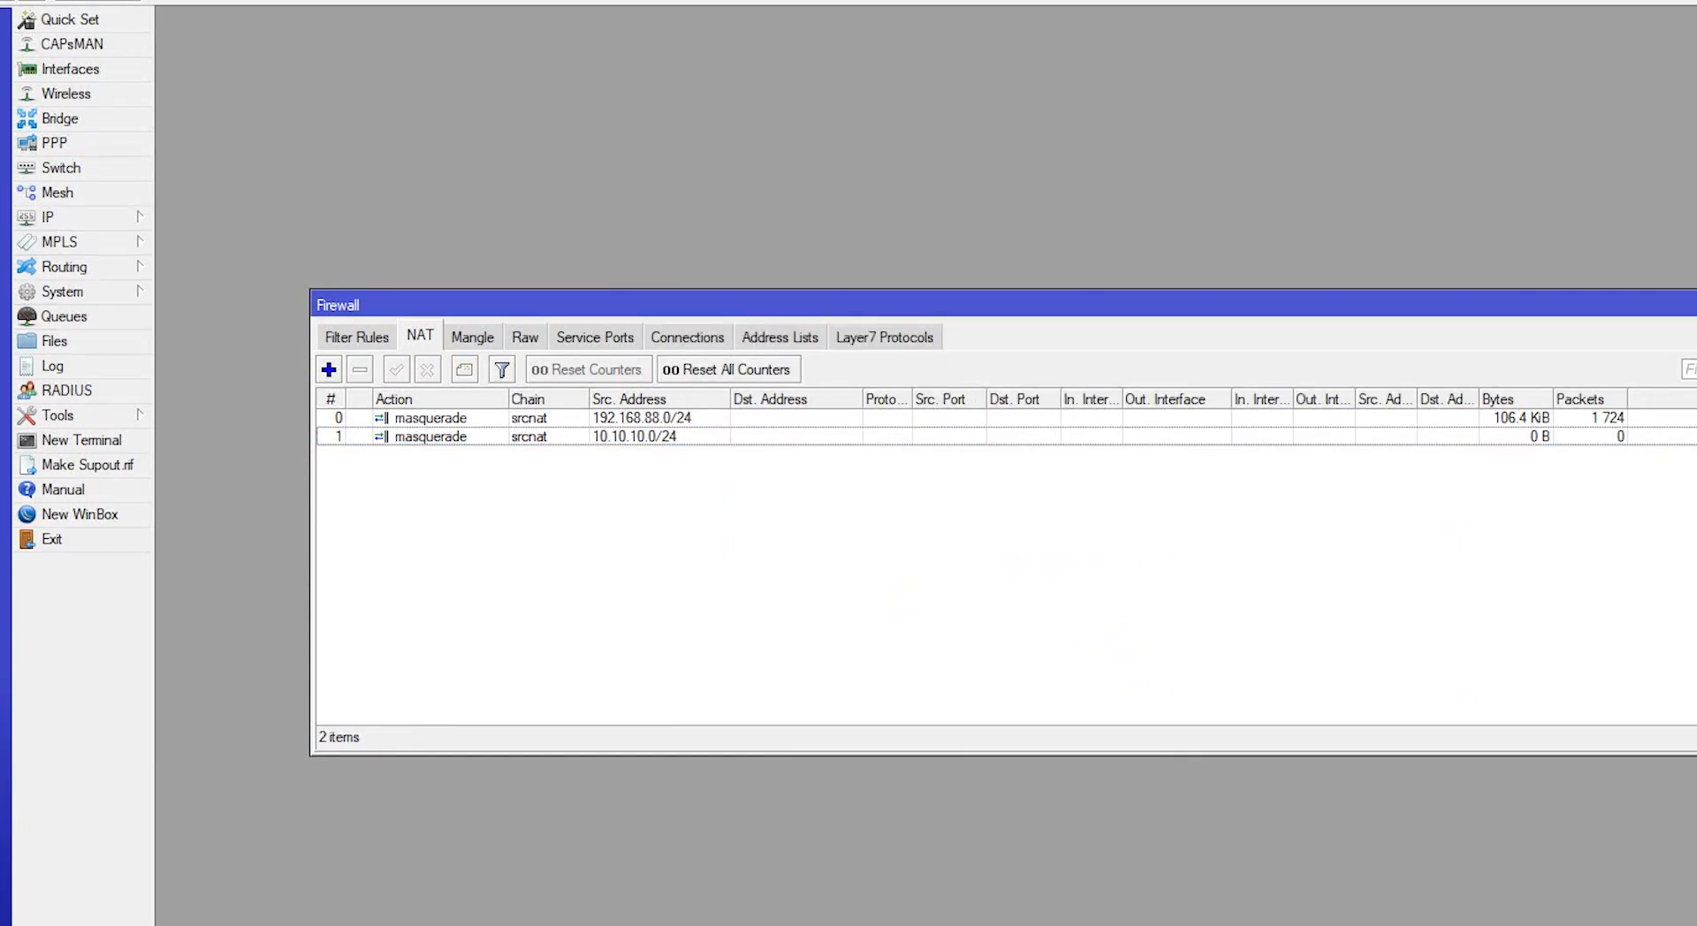
Step: Close the Firewall window, rename the dhcp_pool1 IP pool to HOTSPOT_IP_POOL, and close the IP Pool window
key("Escape")
left_click(84, 217)
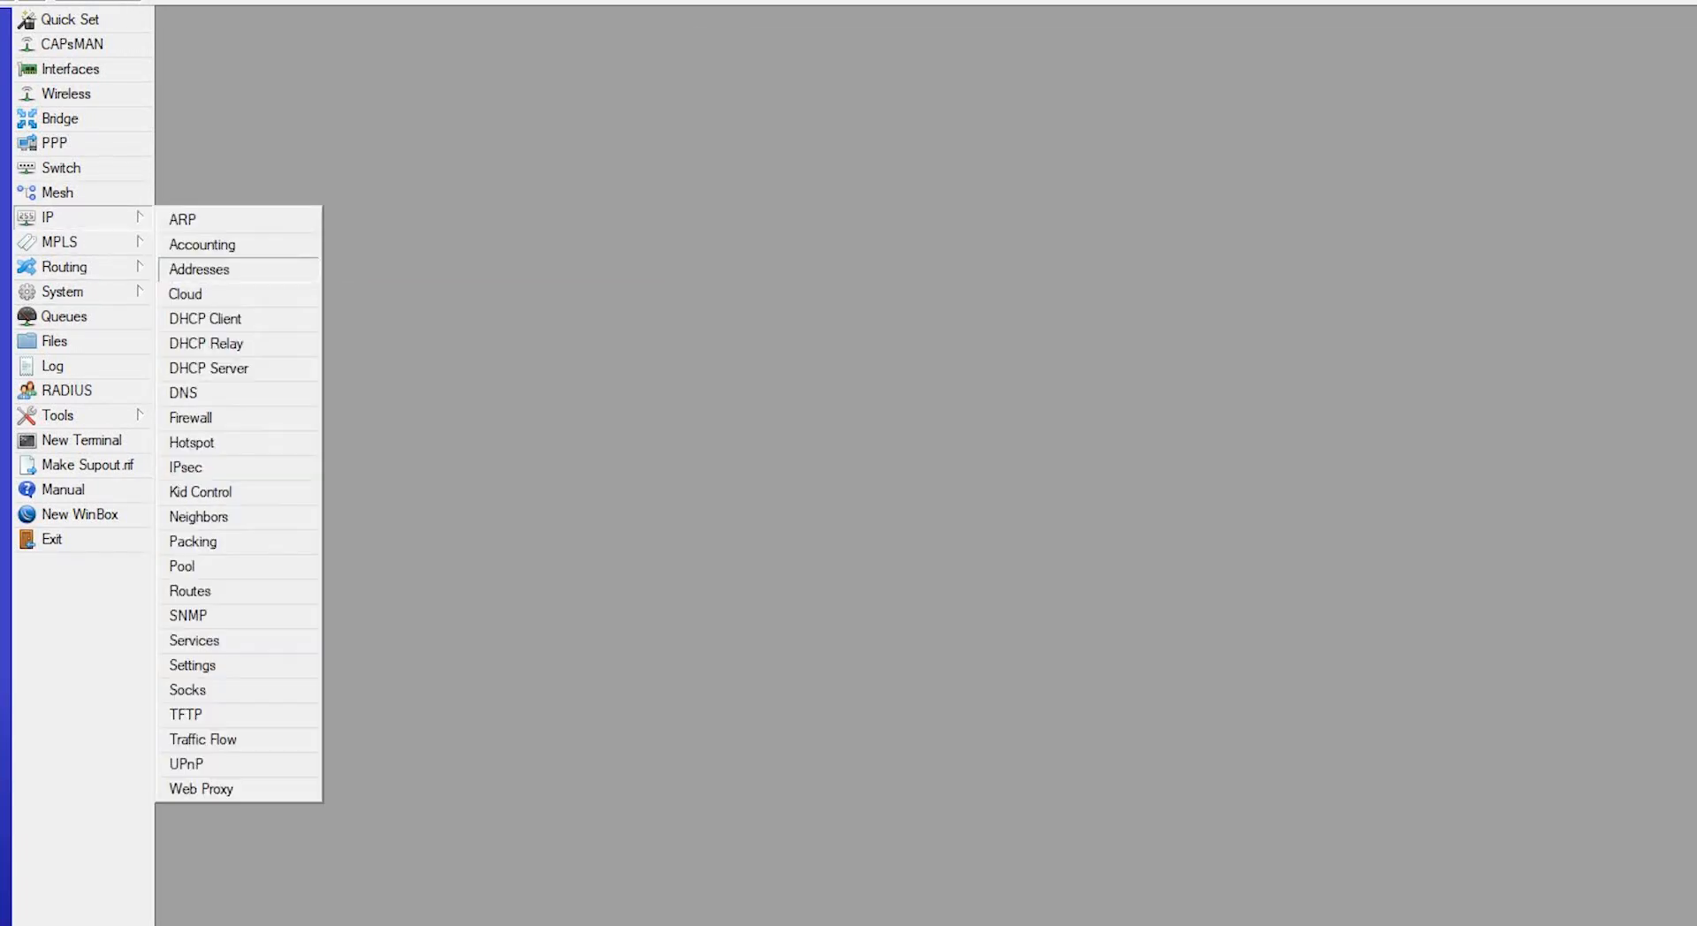
left_click(185, 565)
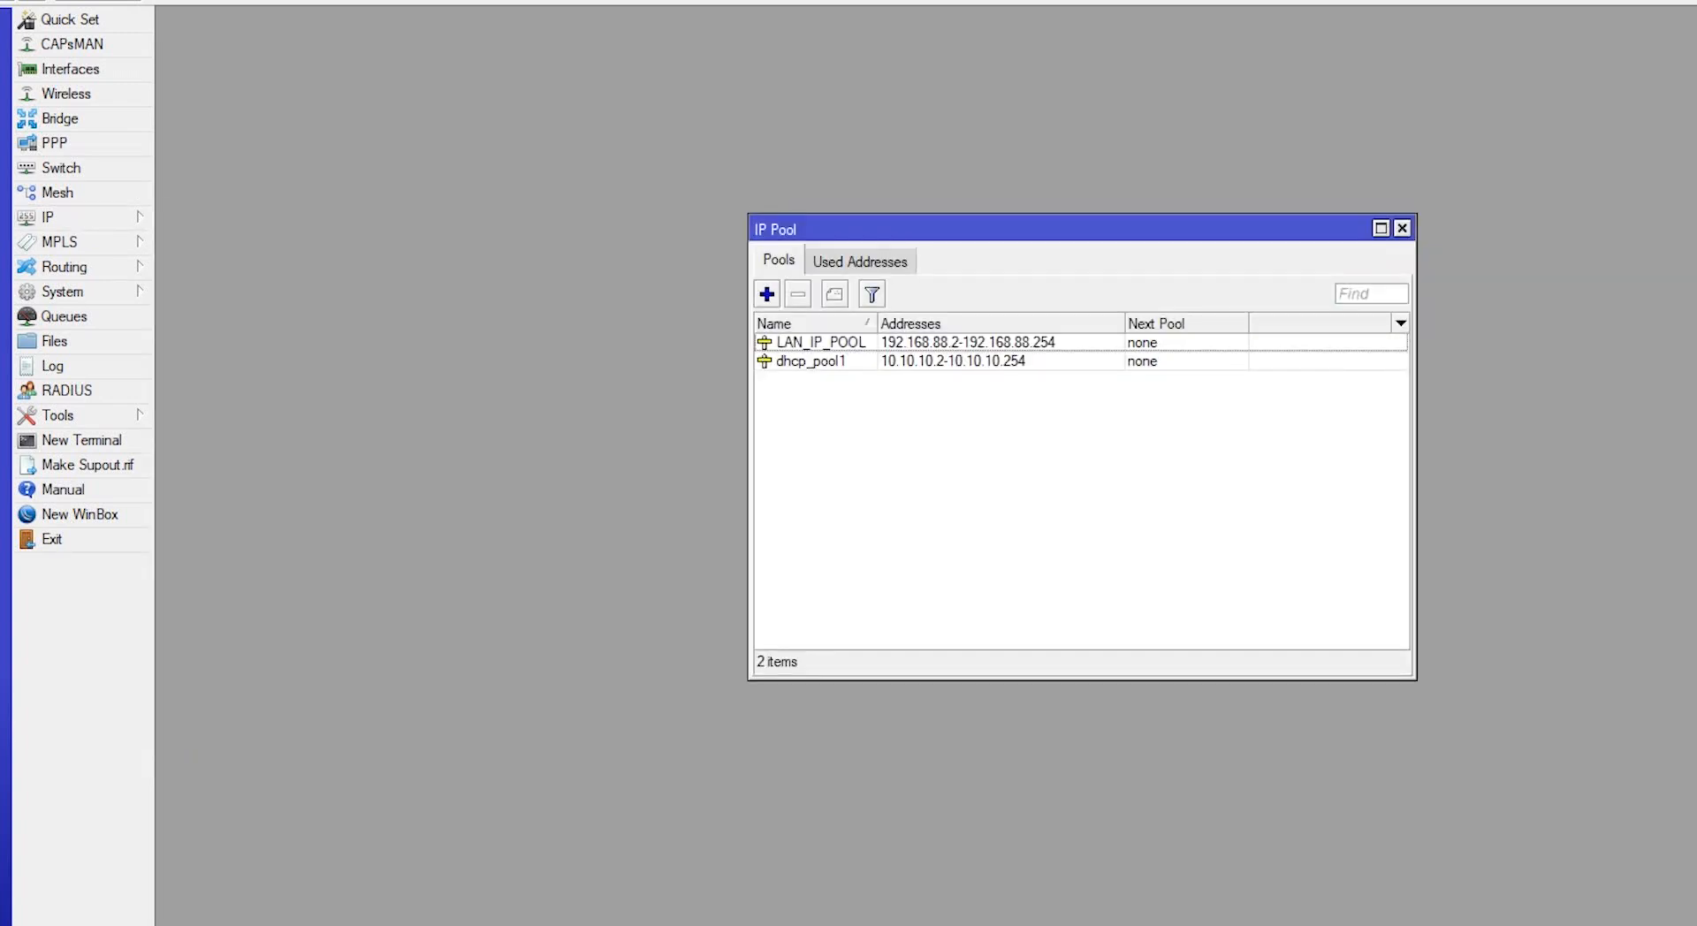
left_click(937, 361)
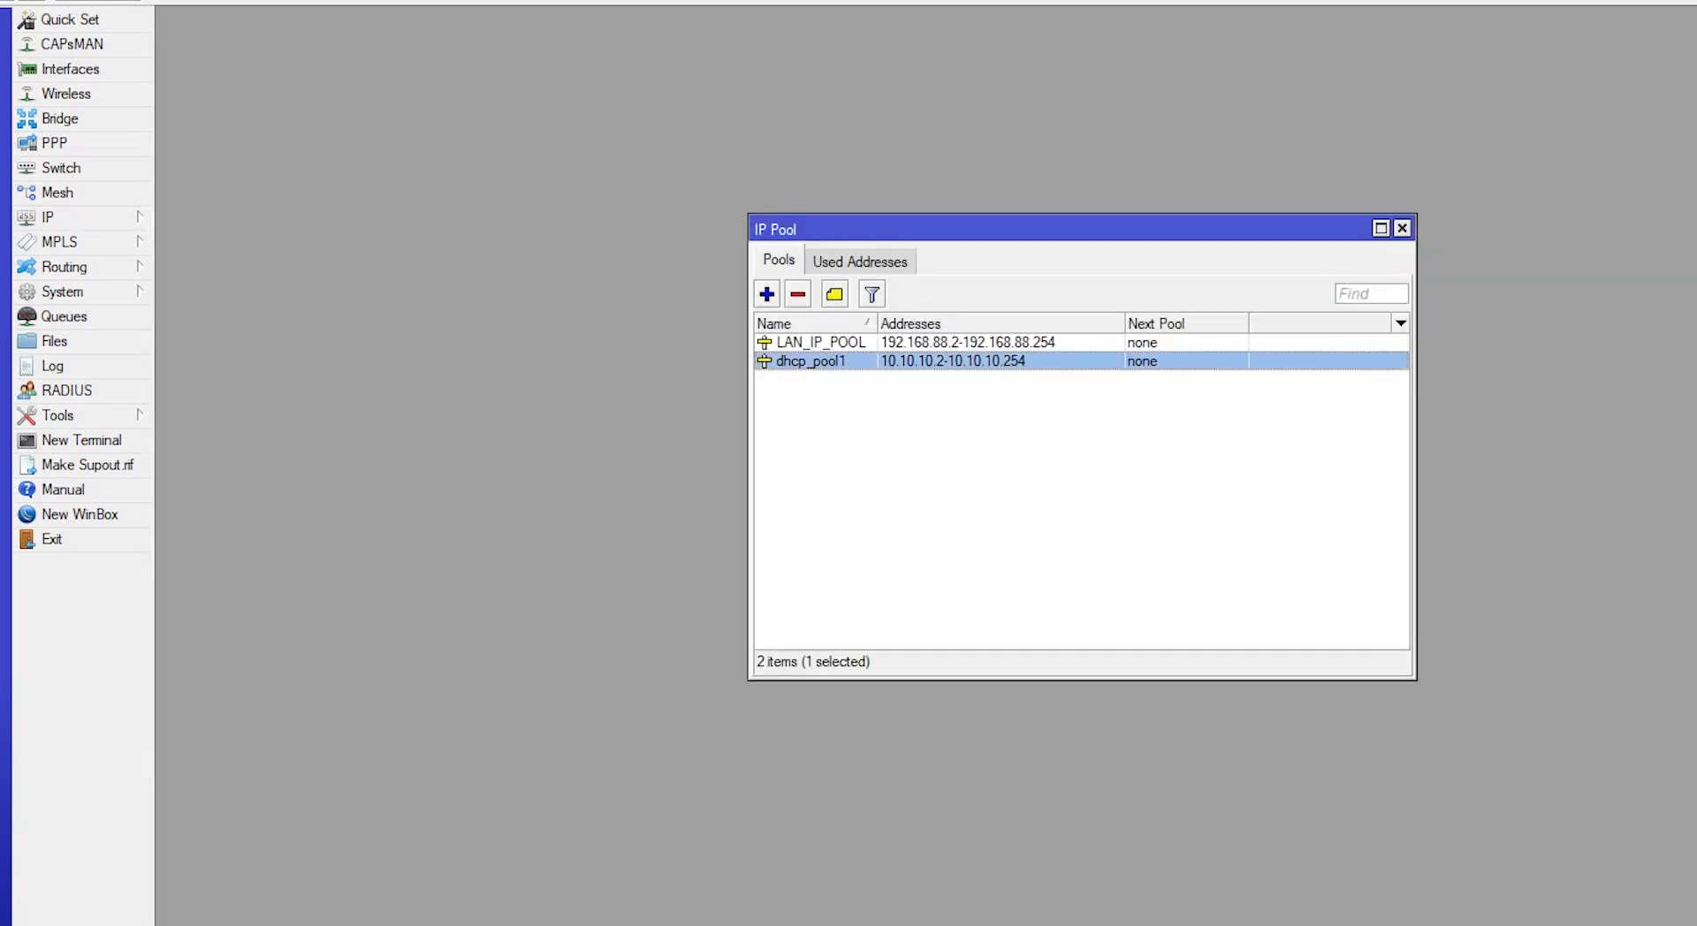
double_click(936, 362)
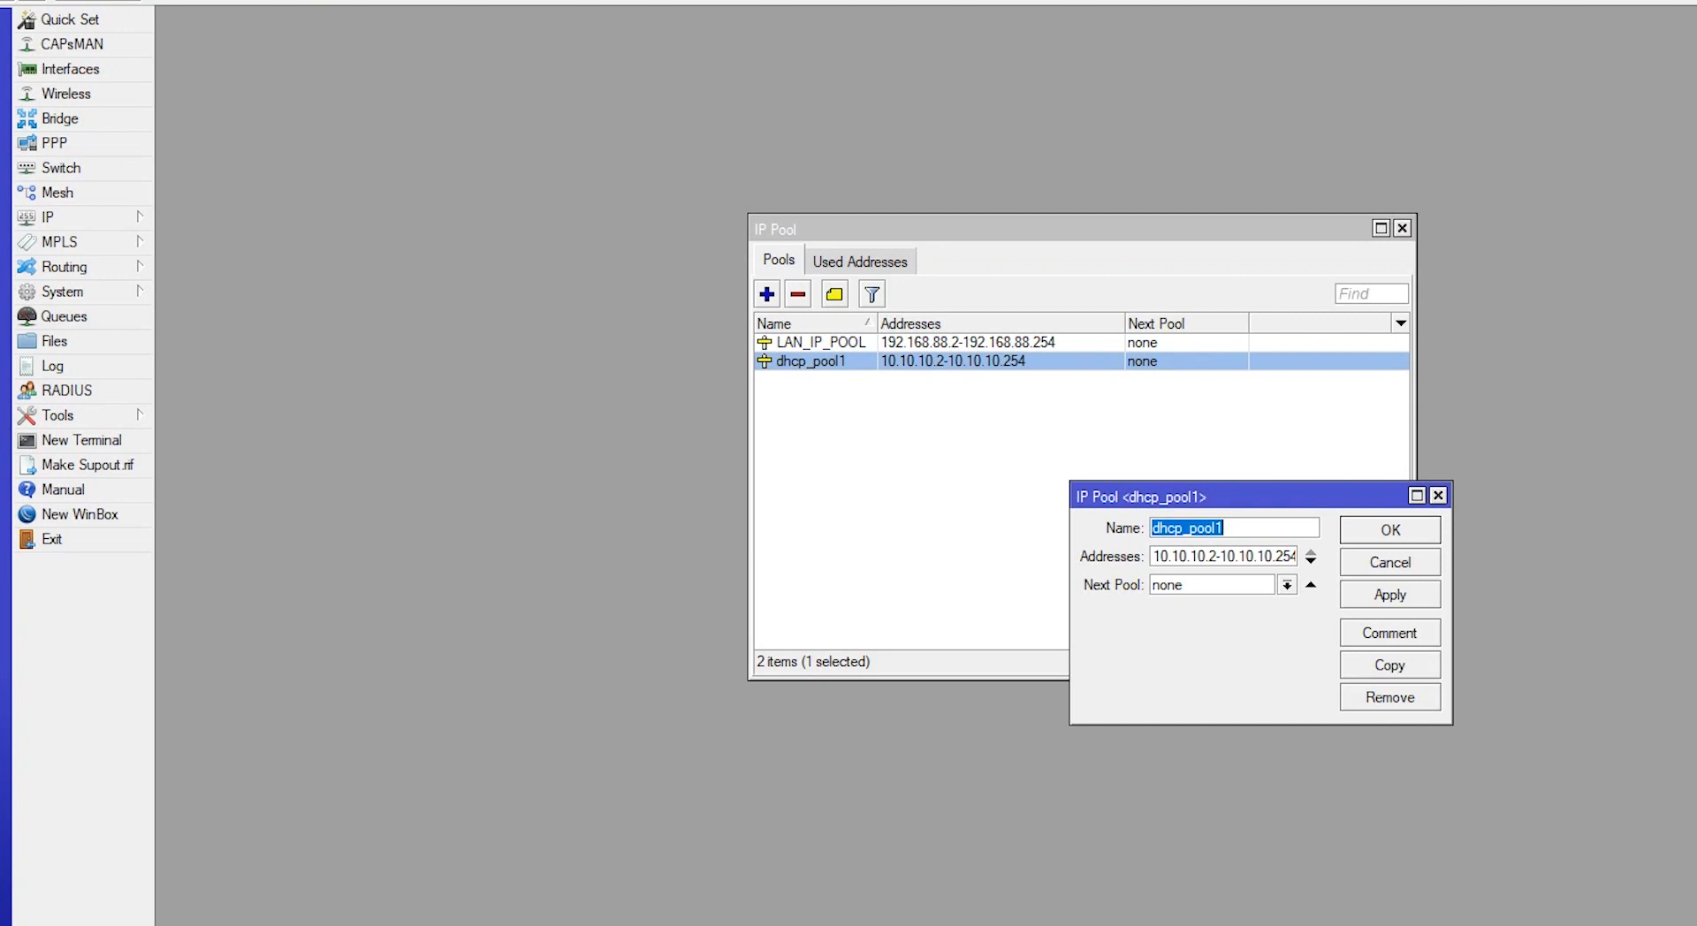
type("HOTSPOT_IP_POOL")
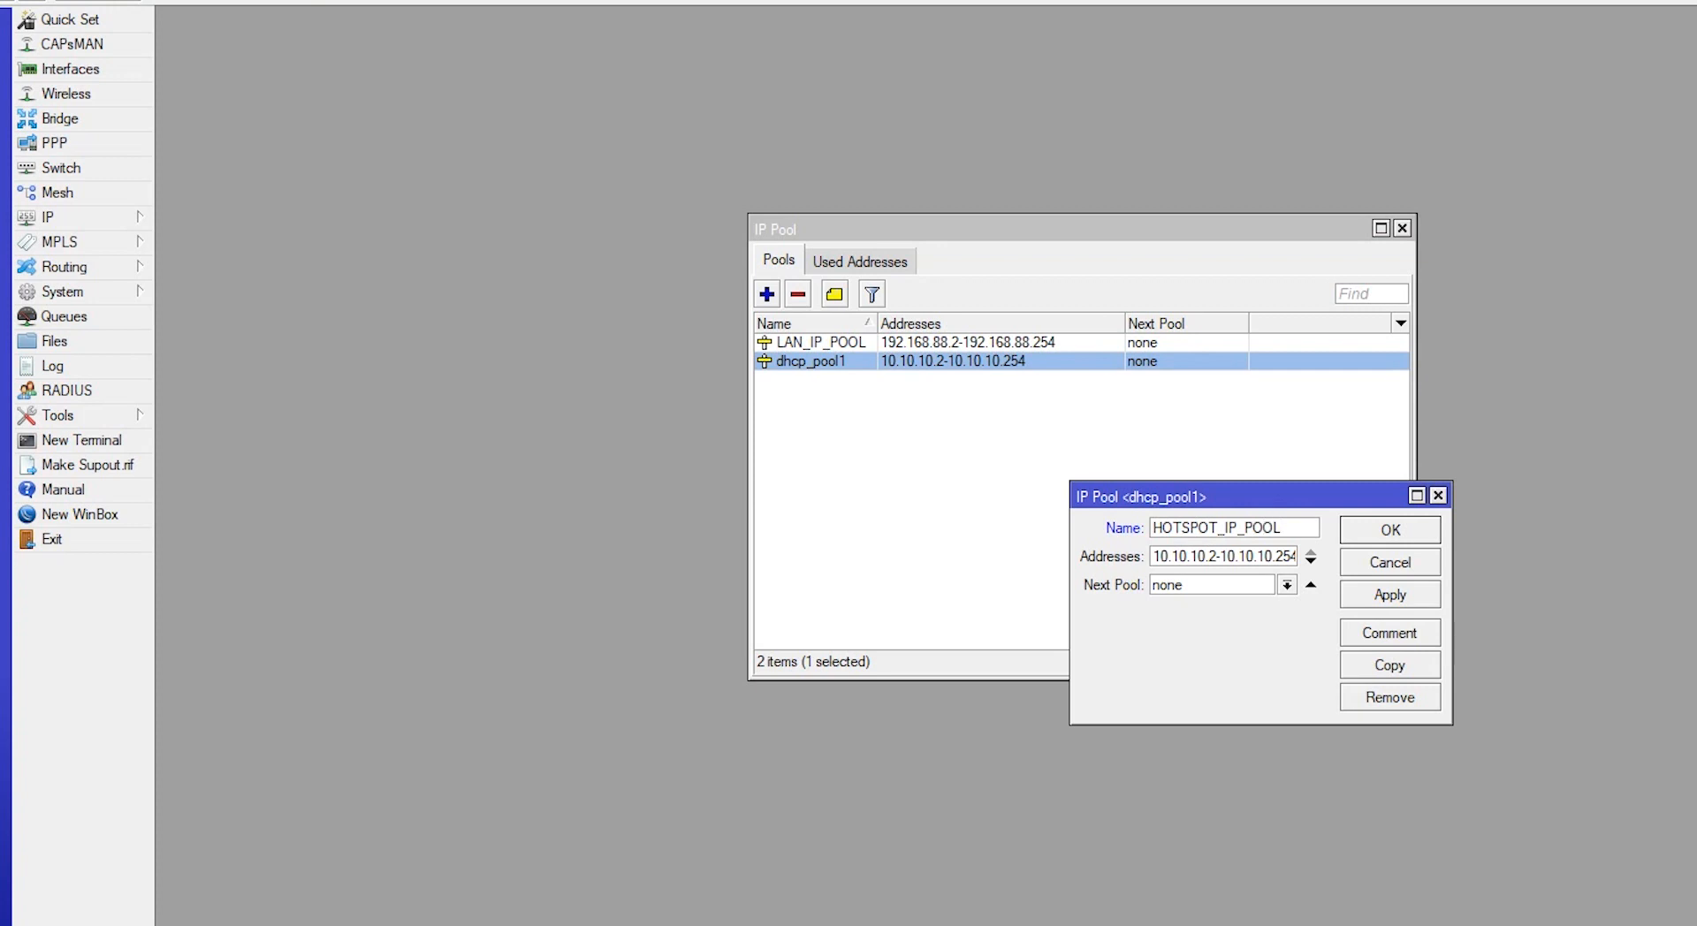
key("Return")
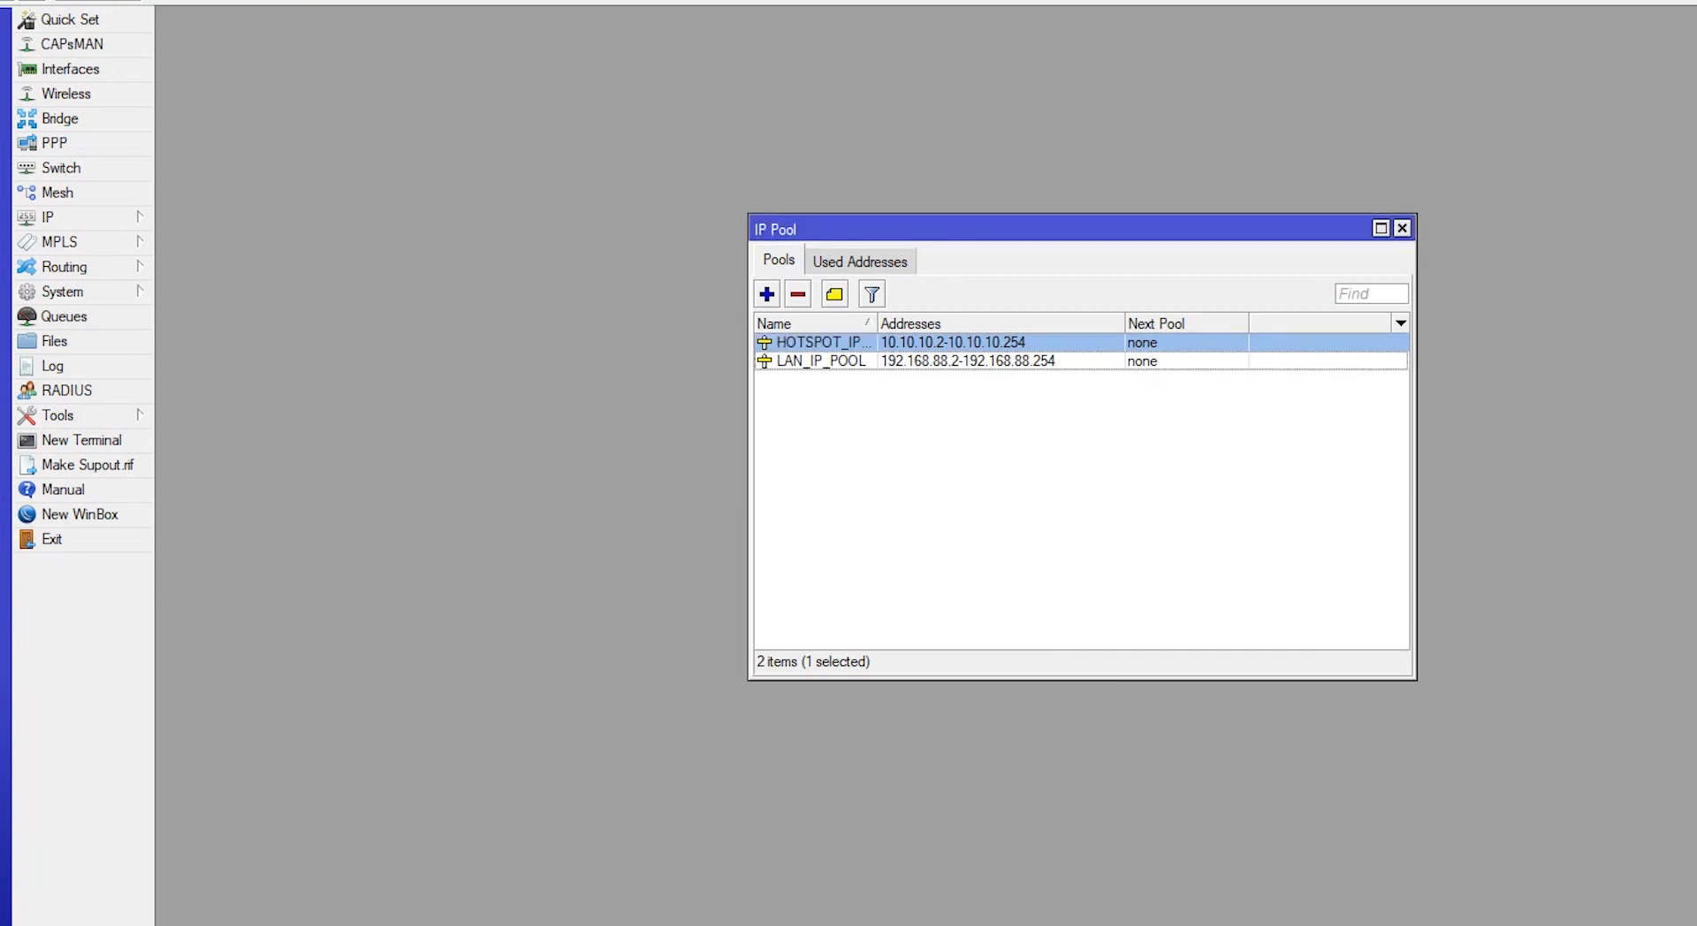
left_click(1401, 228)
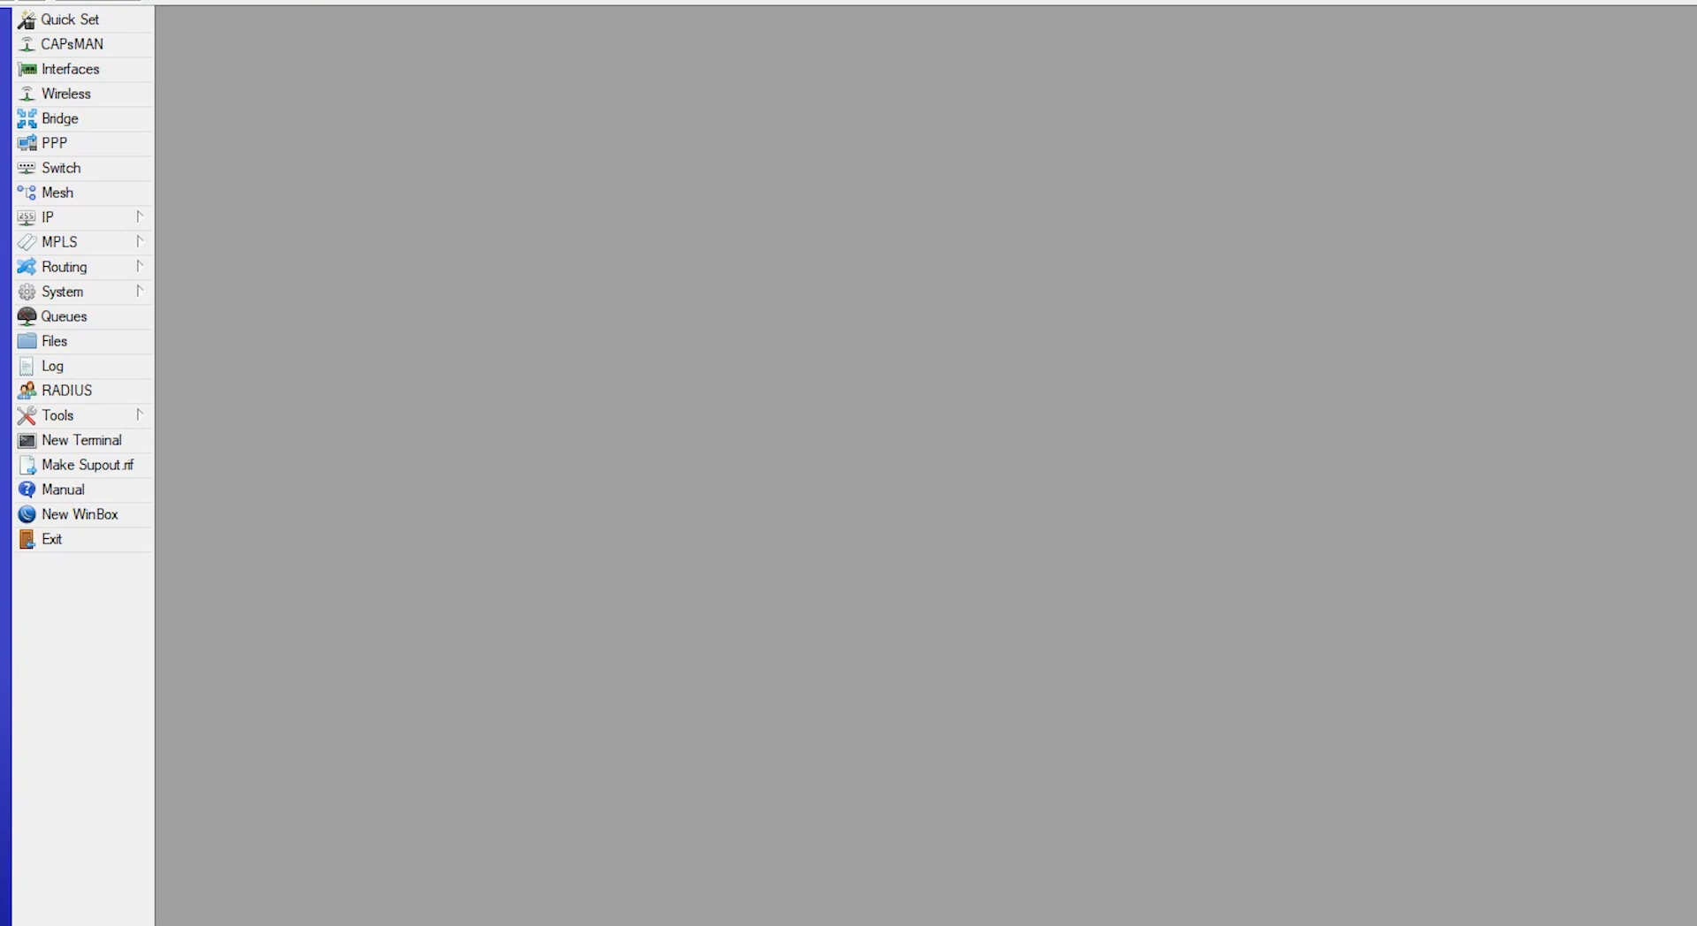
Step: Highlight item 17, the hotspot server entry, in the Notepad checklist and open the Hotspot server list in WinBox
key("alt+Tab")
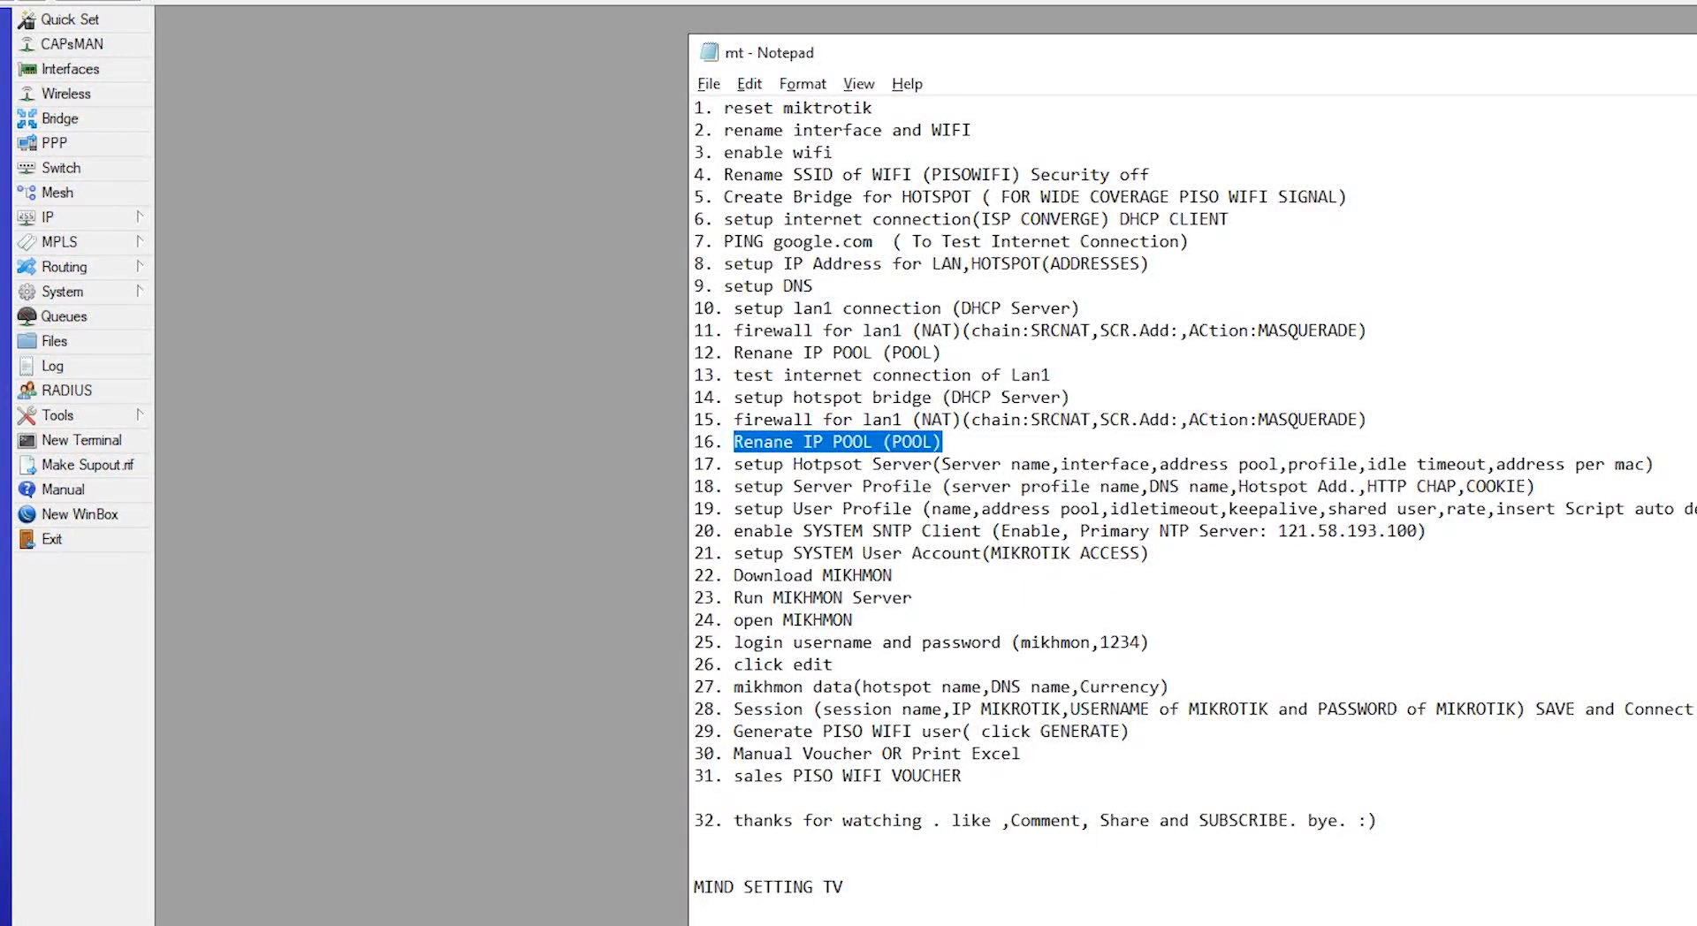
left_click_drag(743, 464, 932, 464)
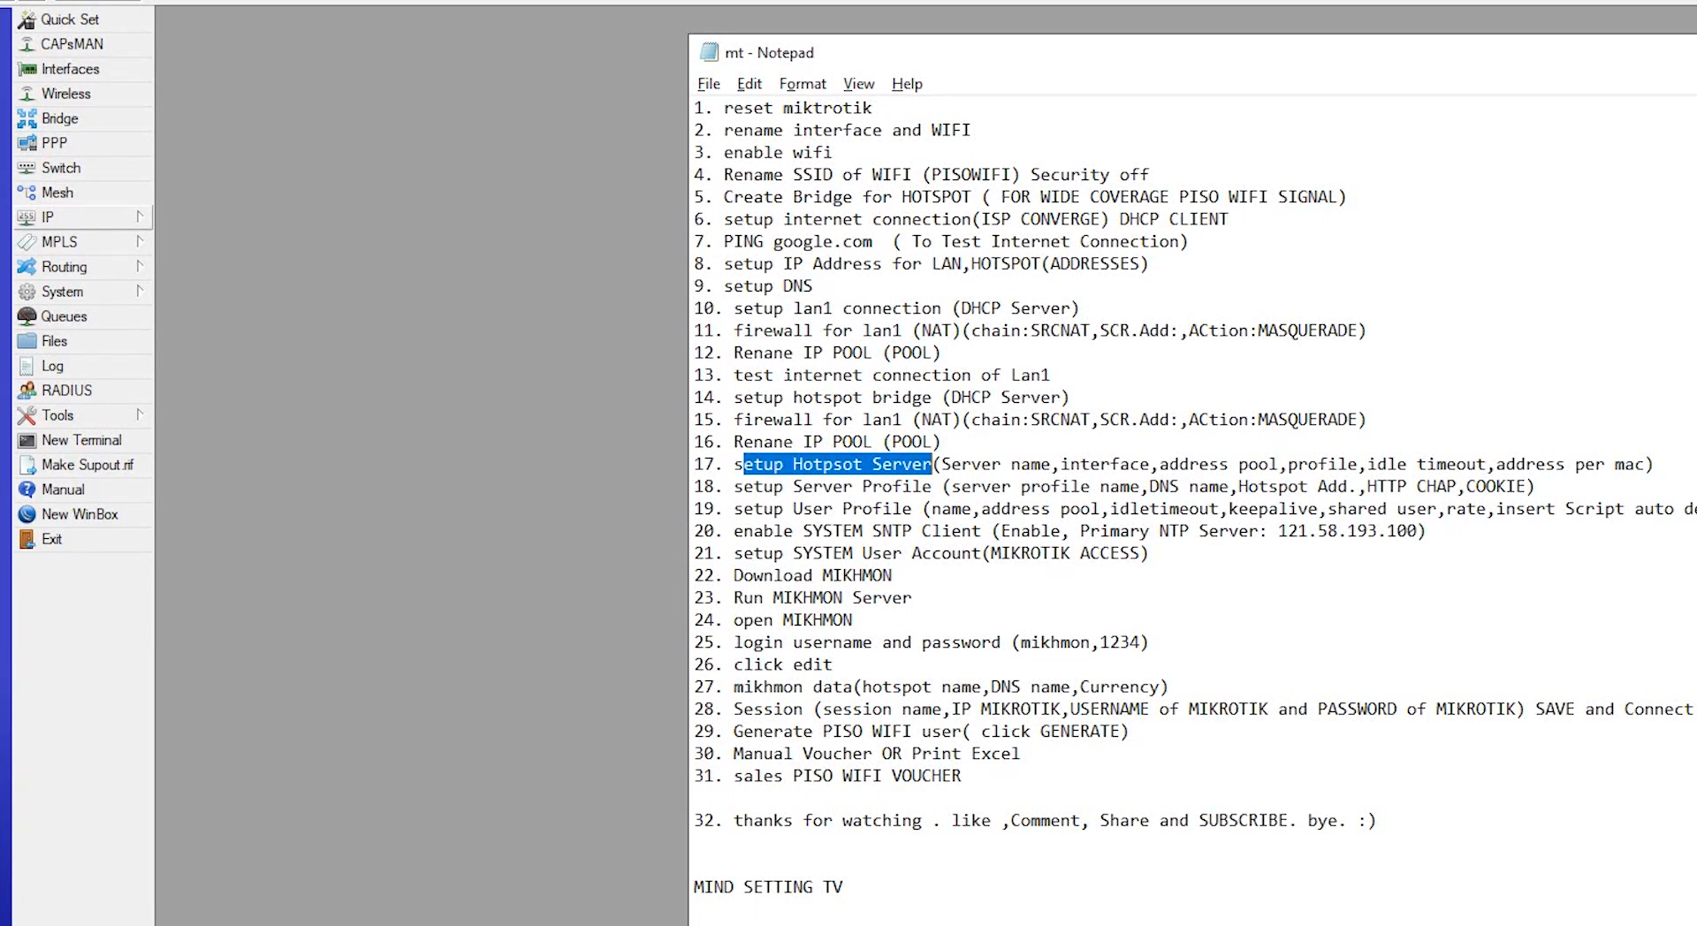
left_click(53, 217)
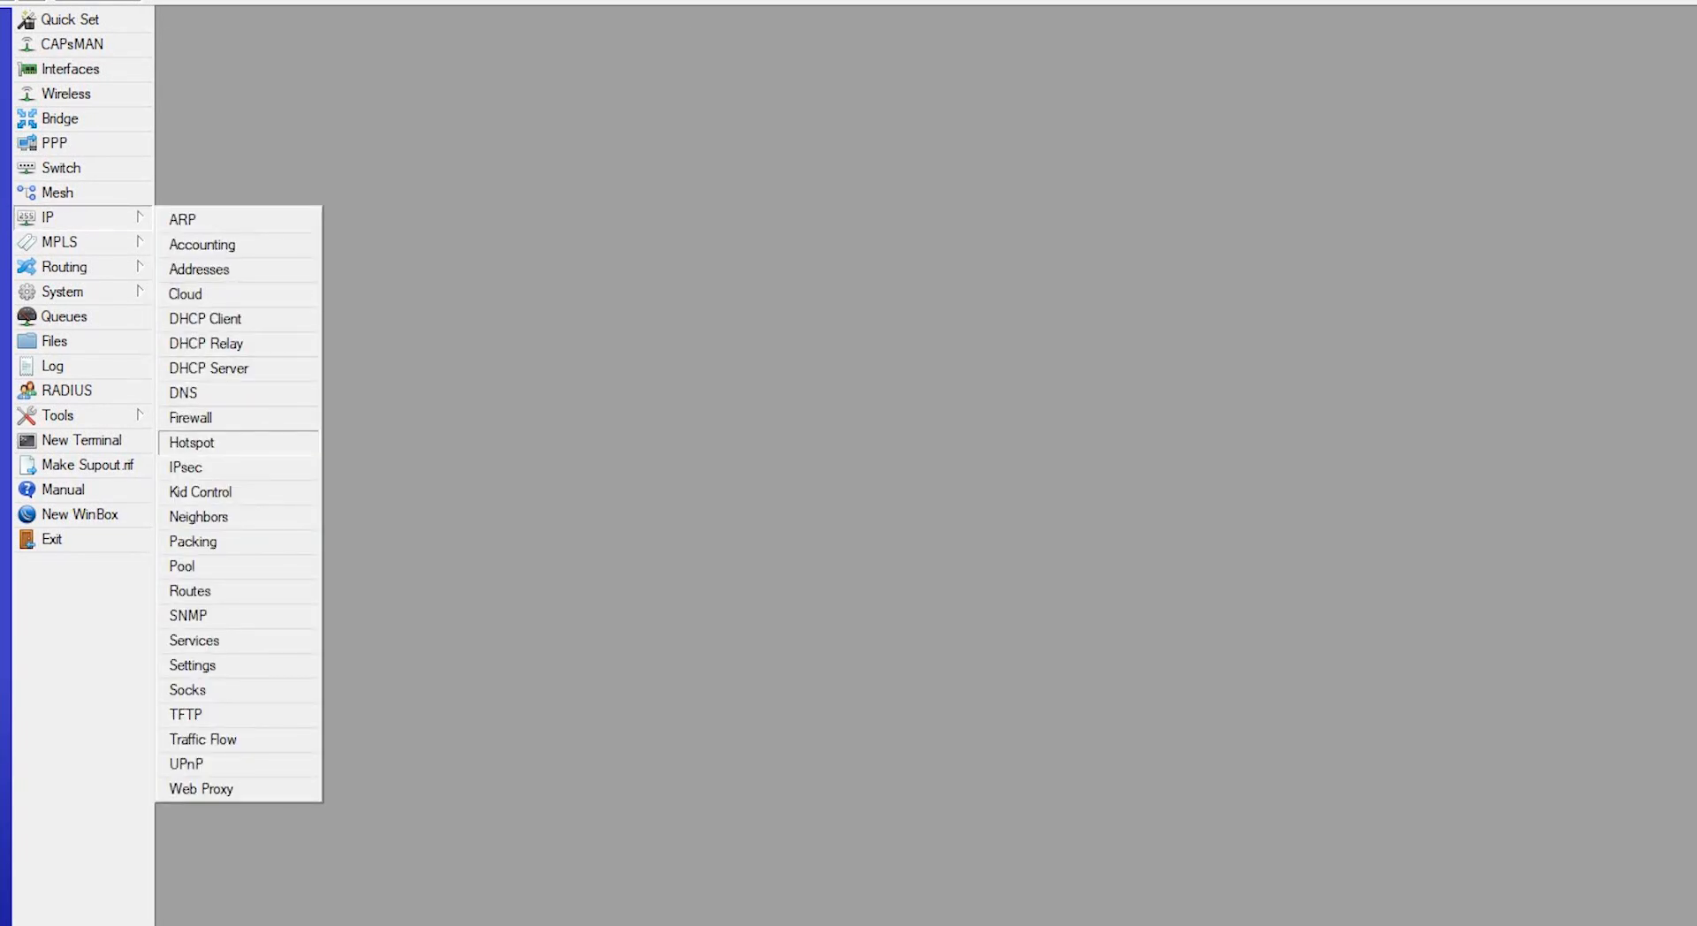
left_click(191, 442)
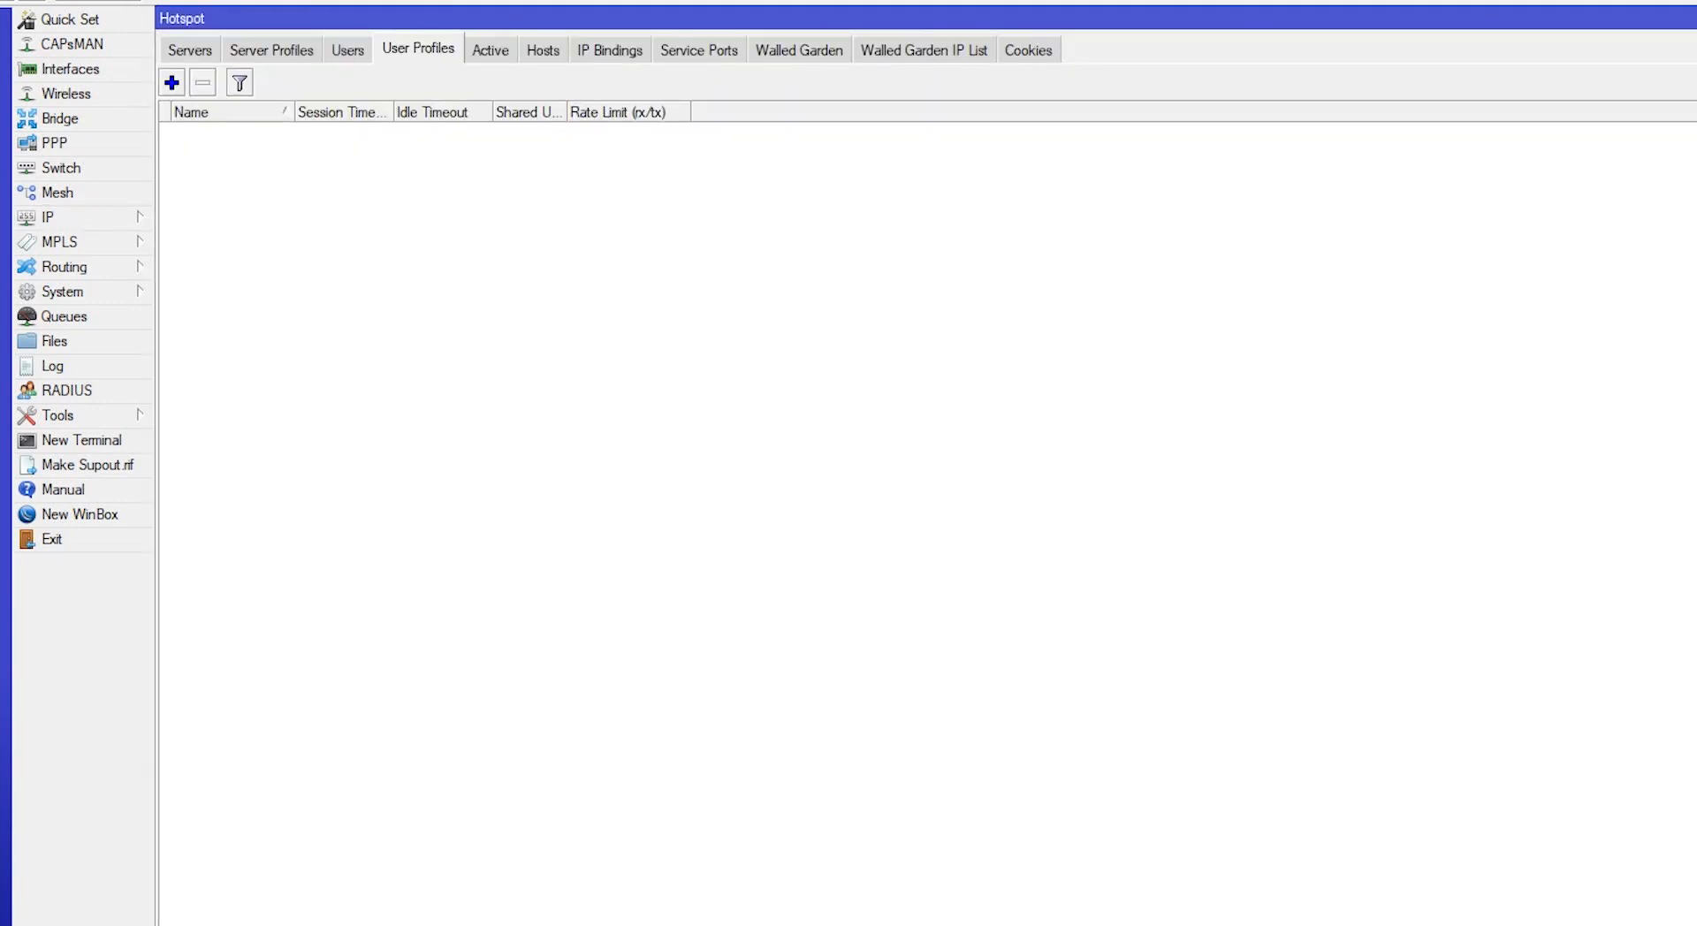
left_click(190, 50)
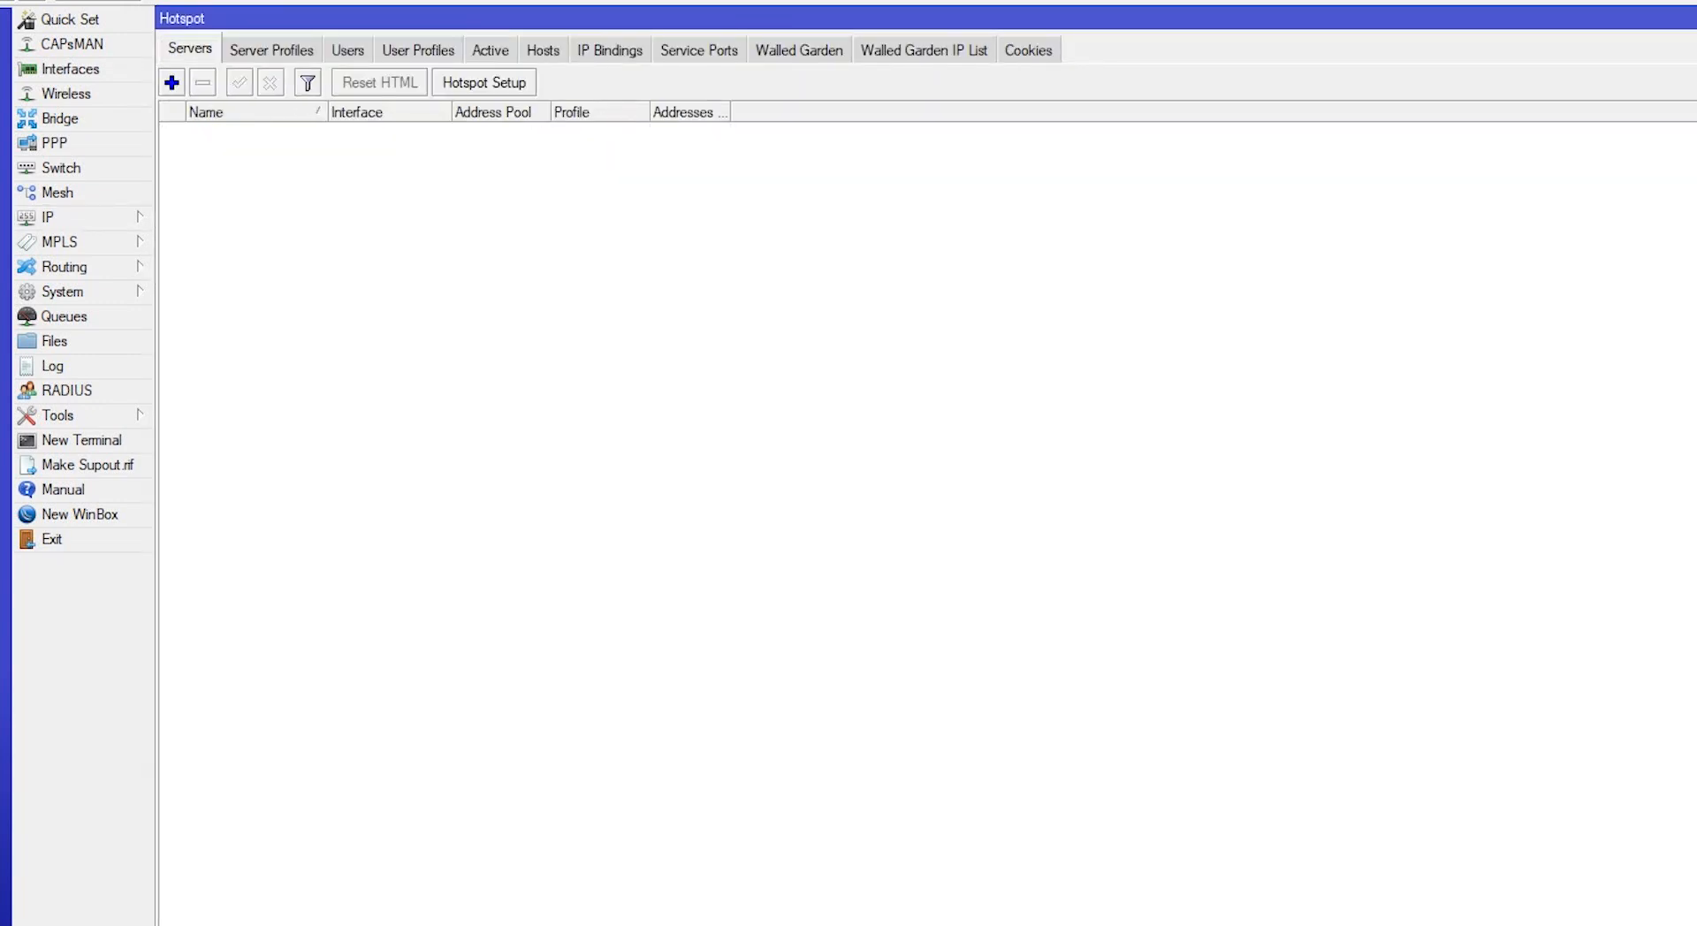
Step: Highlight item 17's server settings in Notepad, and start a new hotspot server named Hotspot_Server in WinBox
key("alt+Tab")
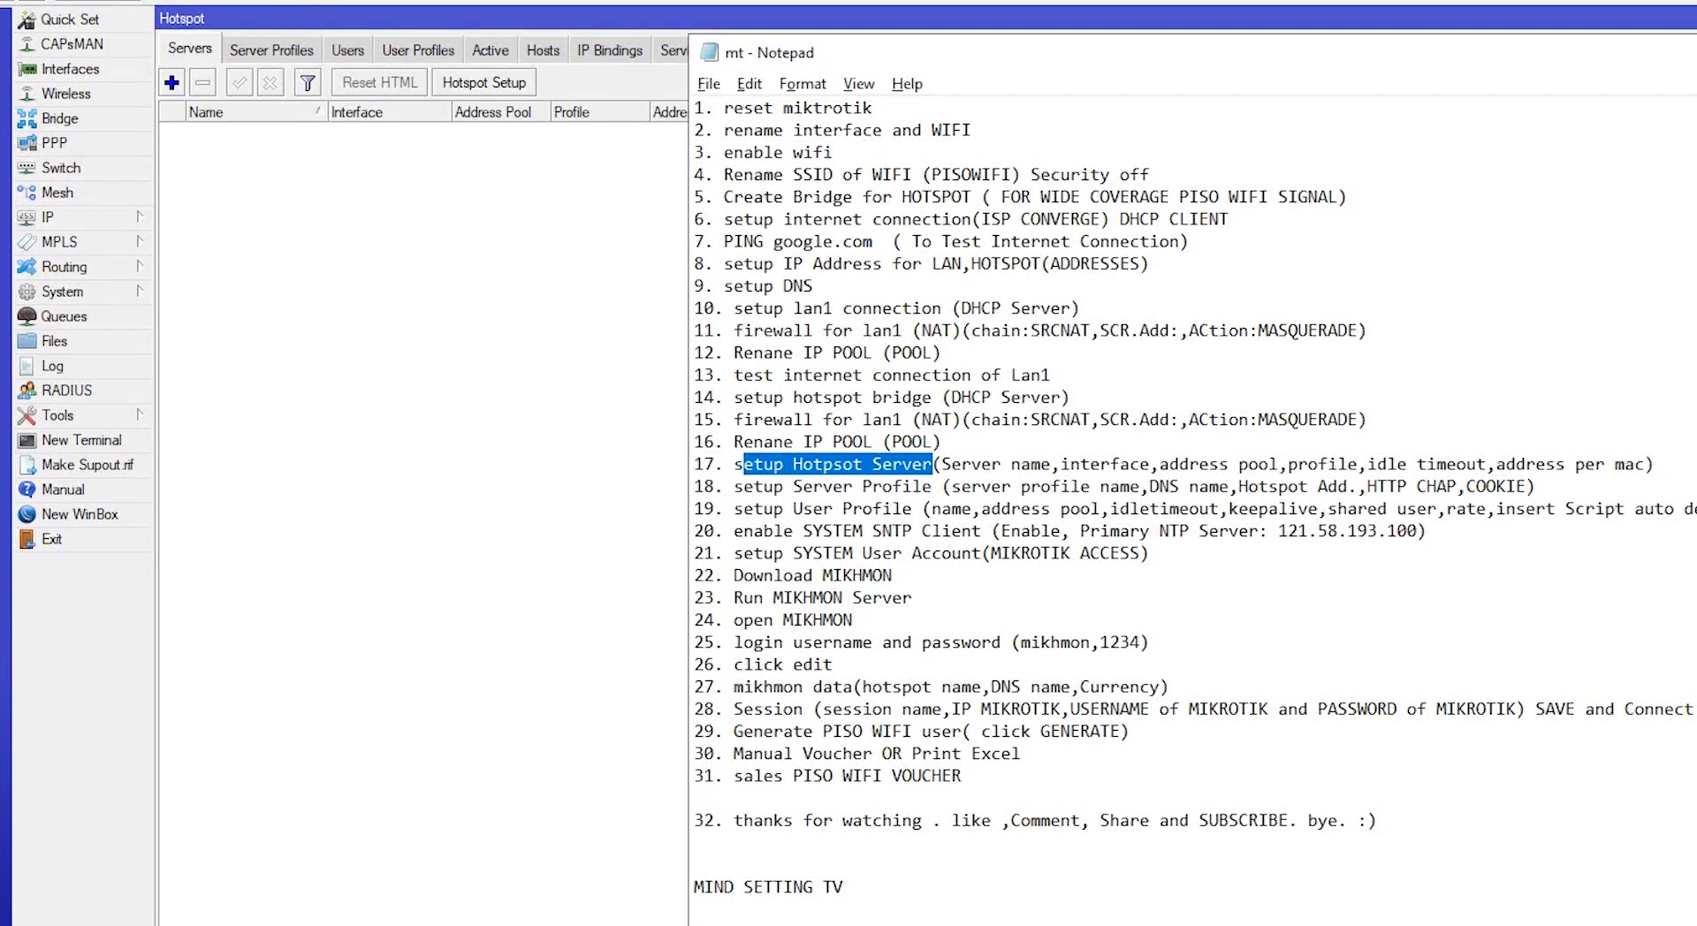
left_click_drag(952, 465, 1465, 465)
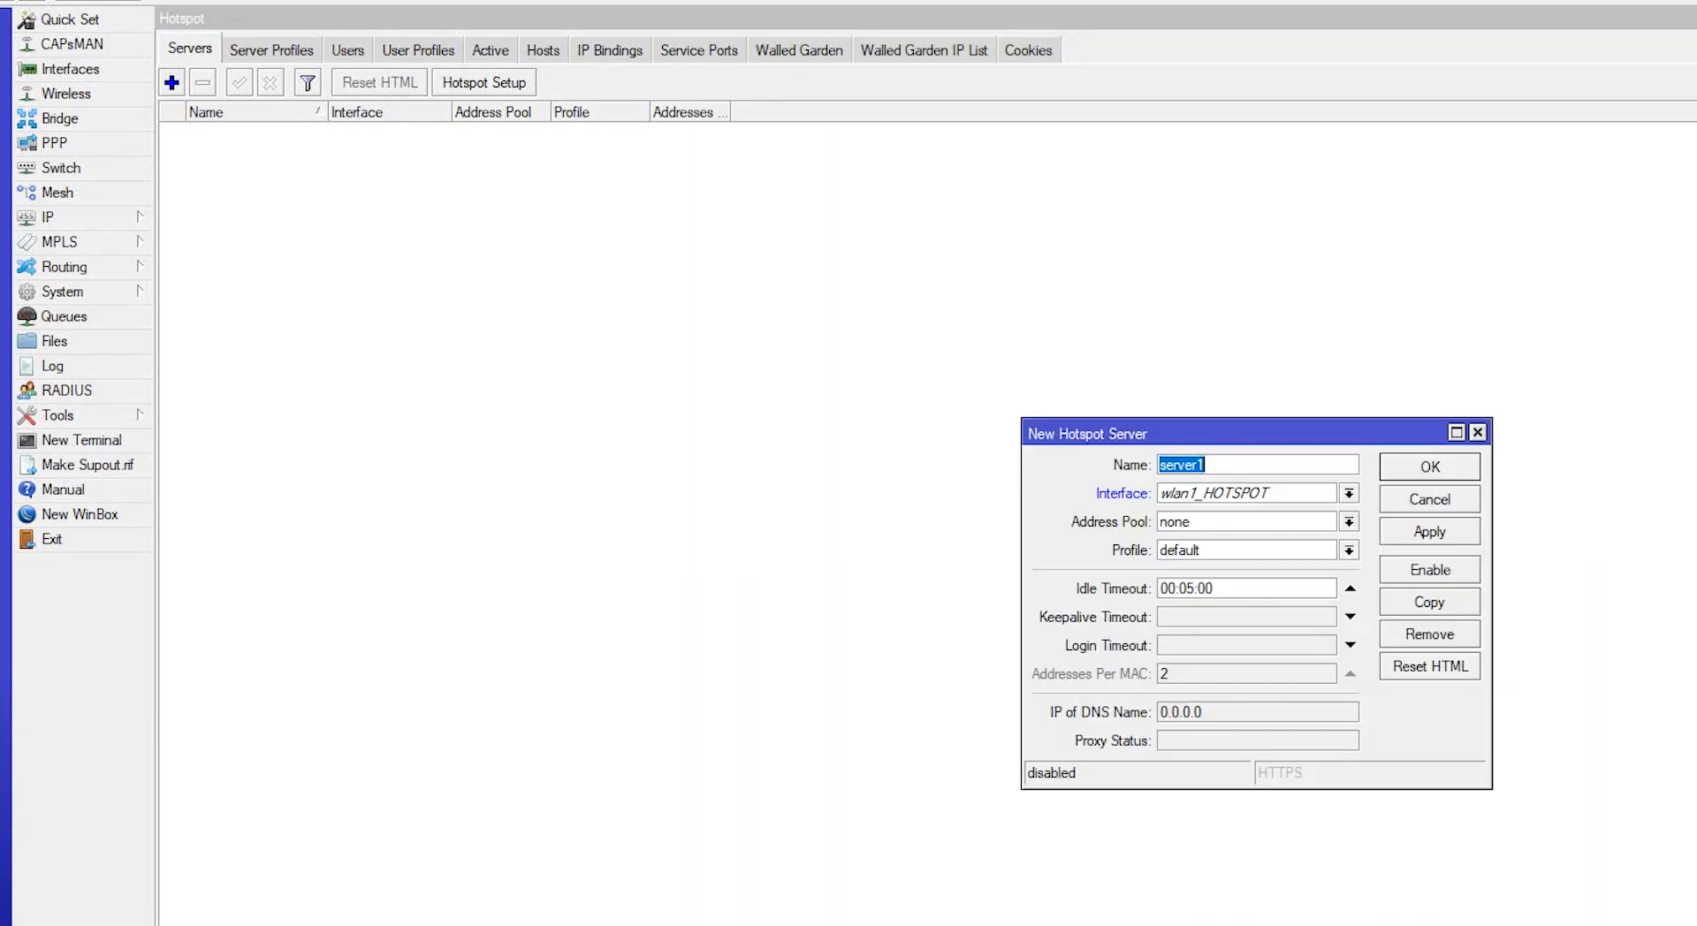
left_click_drag(1237, 433, 931, 303)
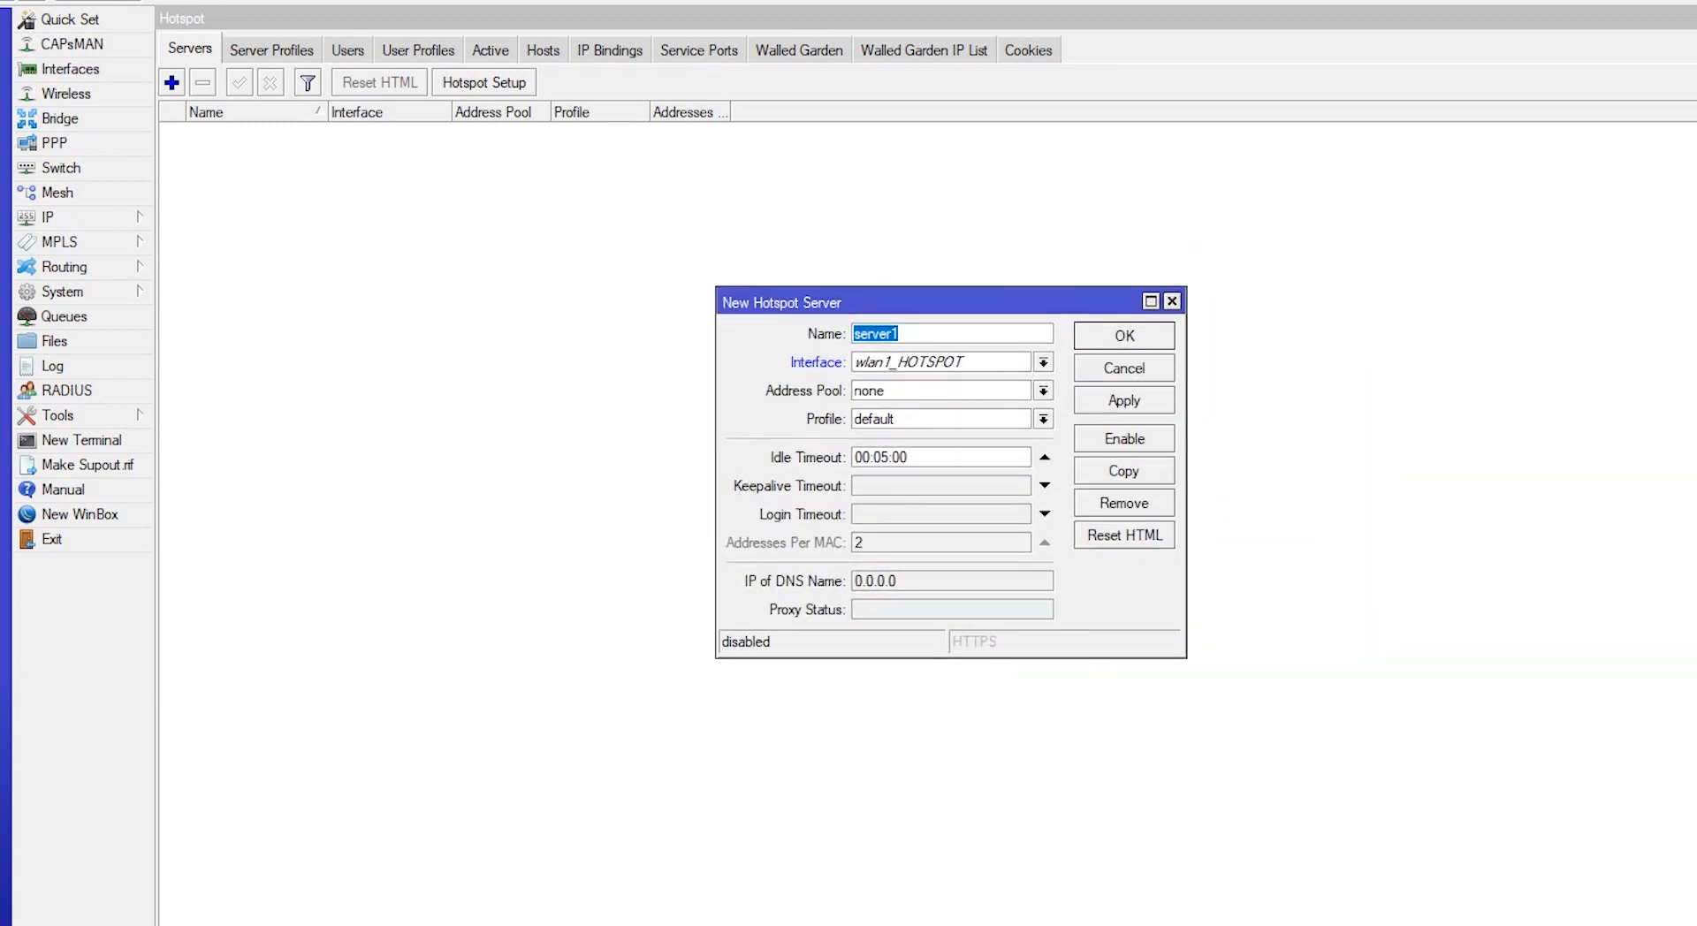
type("HOT")
key("BackSpace")
key("BackSpace")
key("BackSpace")
type("Hotspot_Server")
Step: Set the new hotspot server's interface to bridge1_HOTSPOT and its address pool to HOTSPOT_IP_POOL, keeping the default profile
left_click(1044, 363)
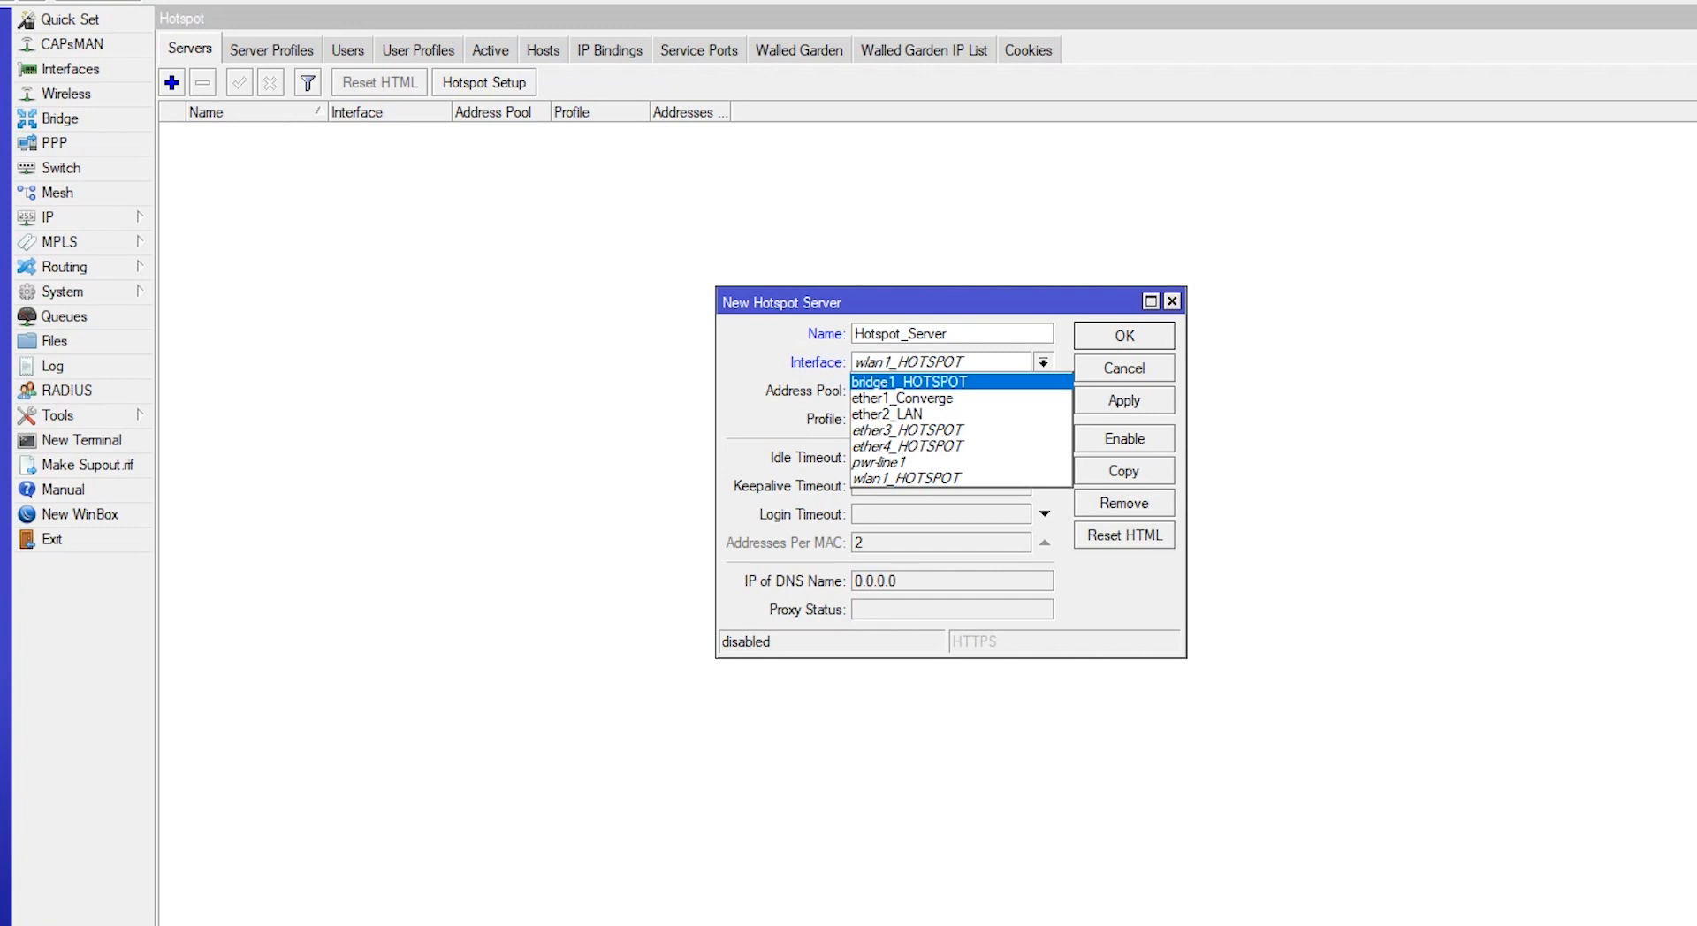
key("Return")
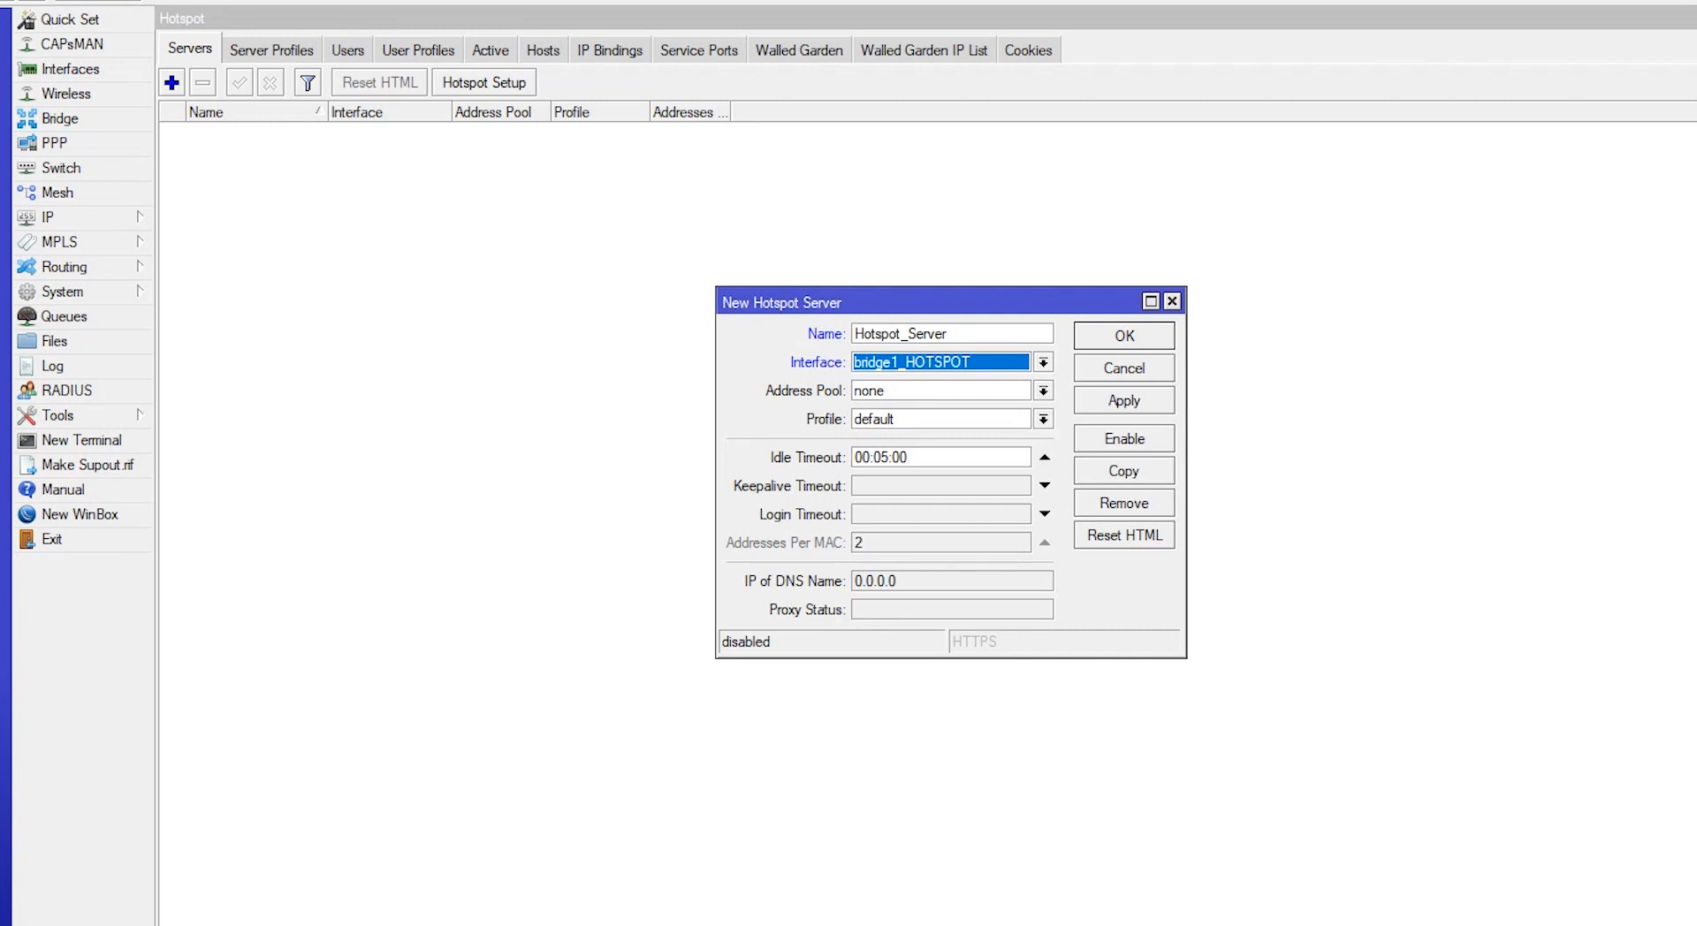
left_click(1044, 391)
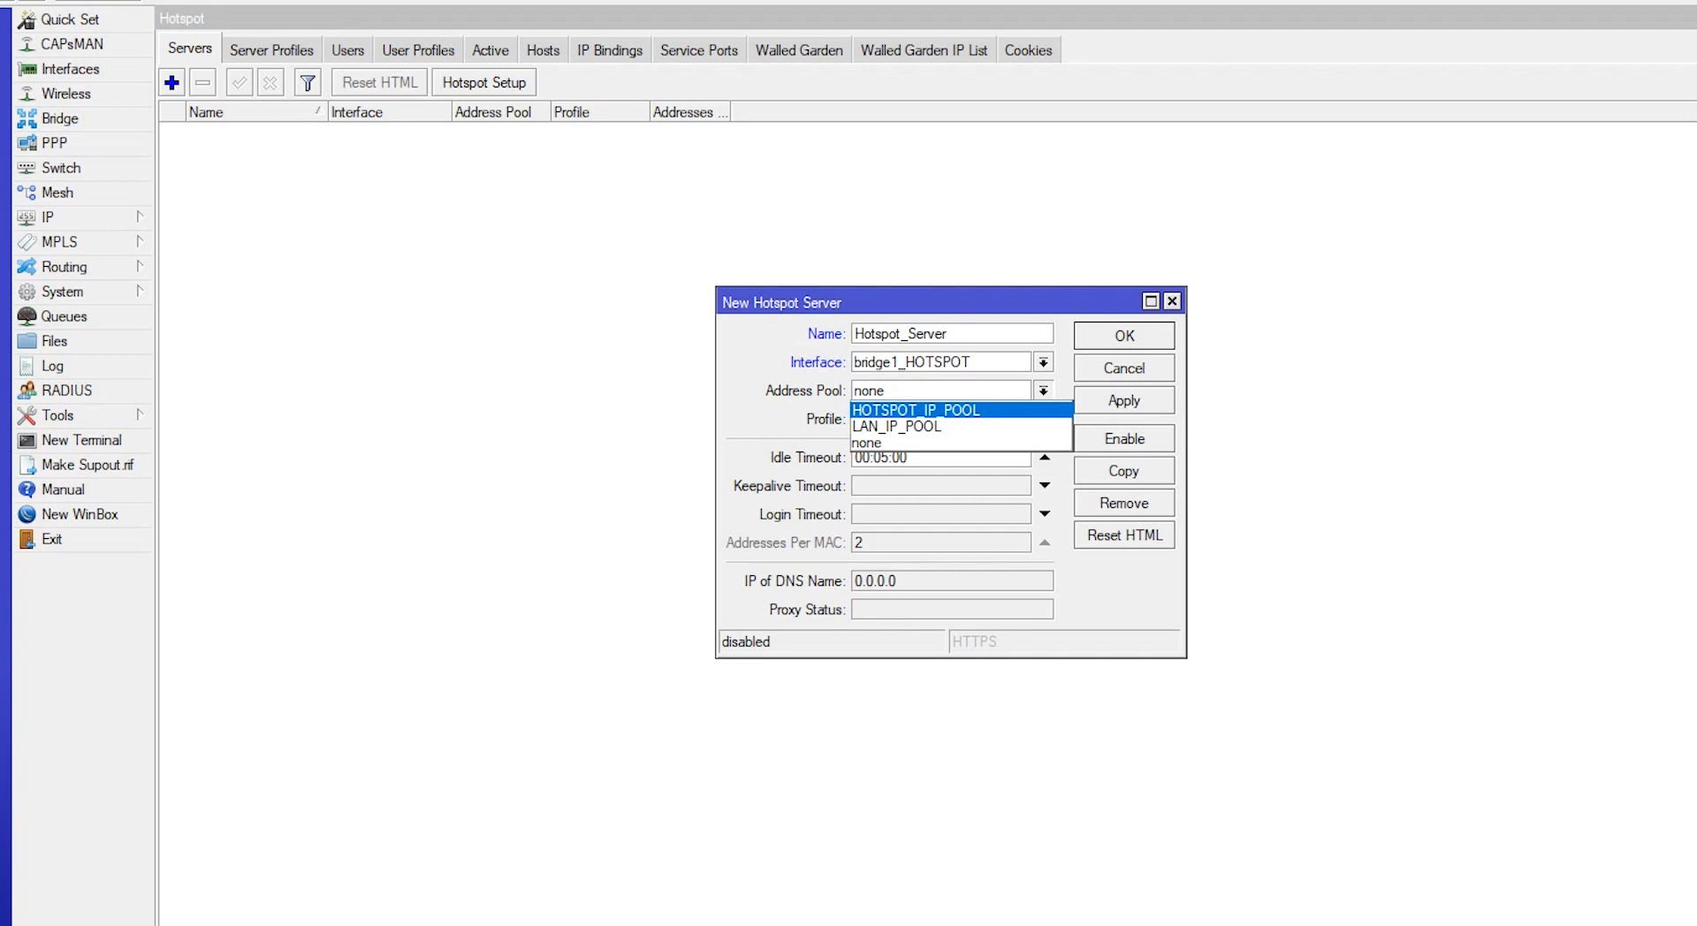
key("Return")
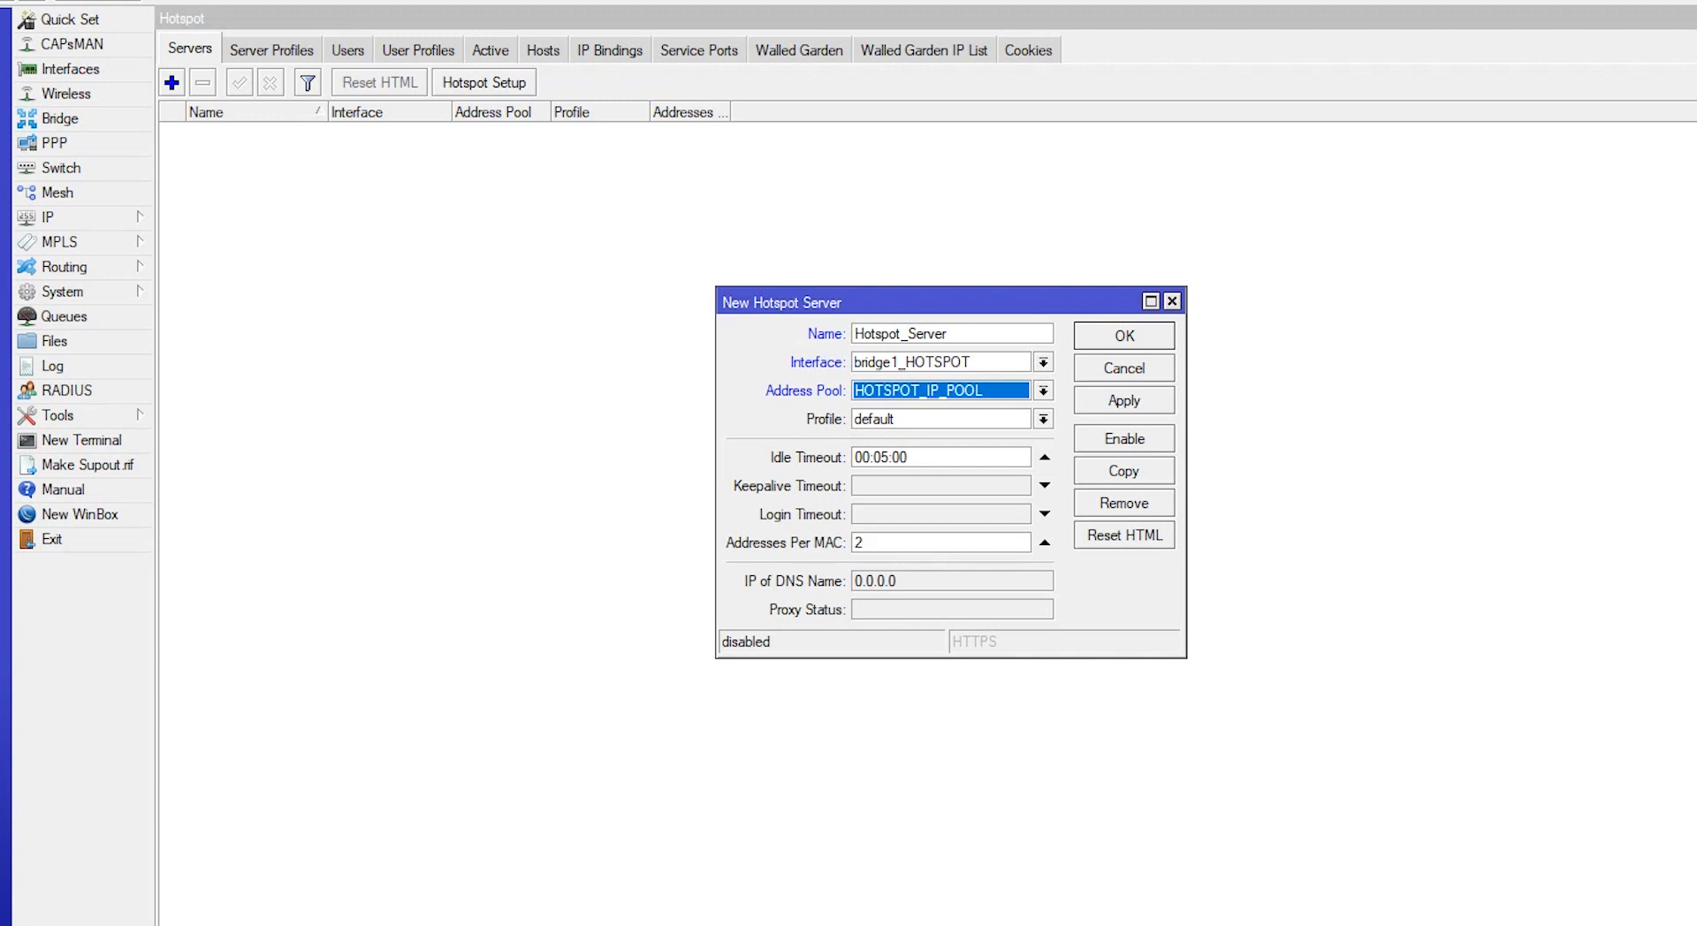
left_click(1044, 419)
left_click(1044, 419)
left_click(1044, 419)
left_click(1044, 419)
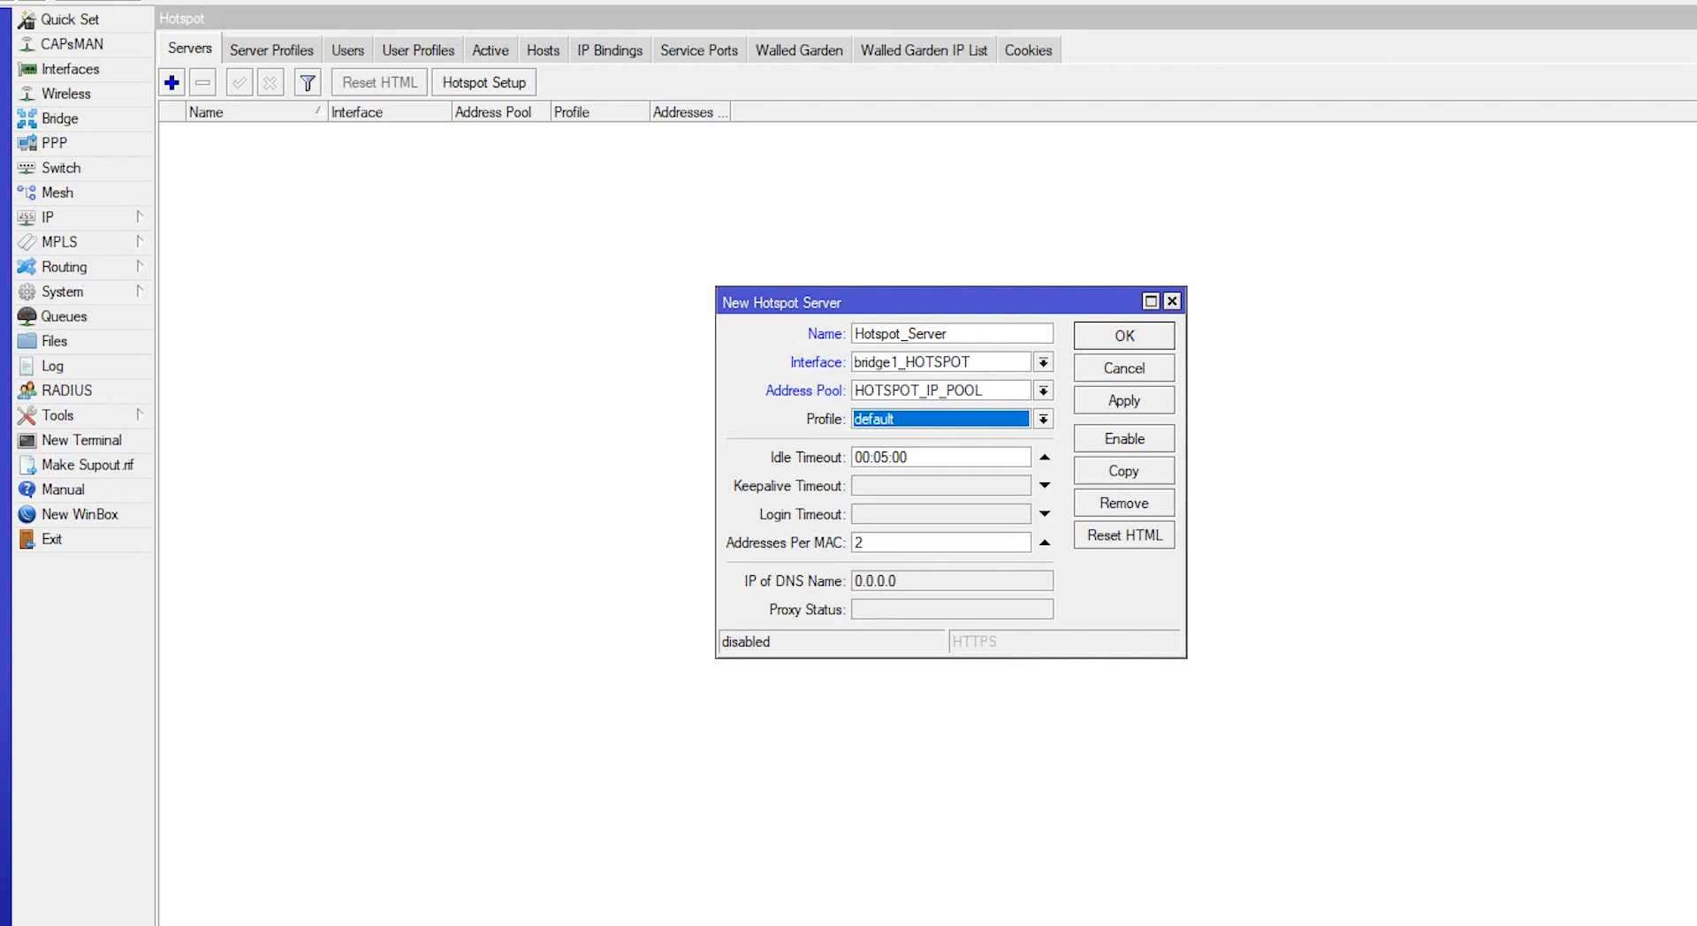
Step: Set the hotspot server's idle timeout to 3d 00:00:00 and its addresses per MAC to 1, and save the server
left_click(863, 457)
key("Left")
type("3d")
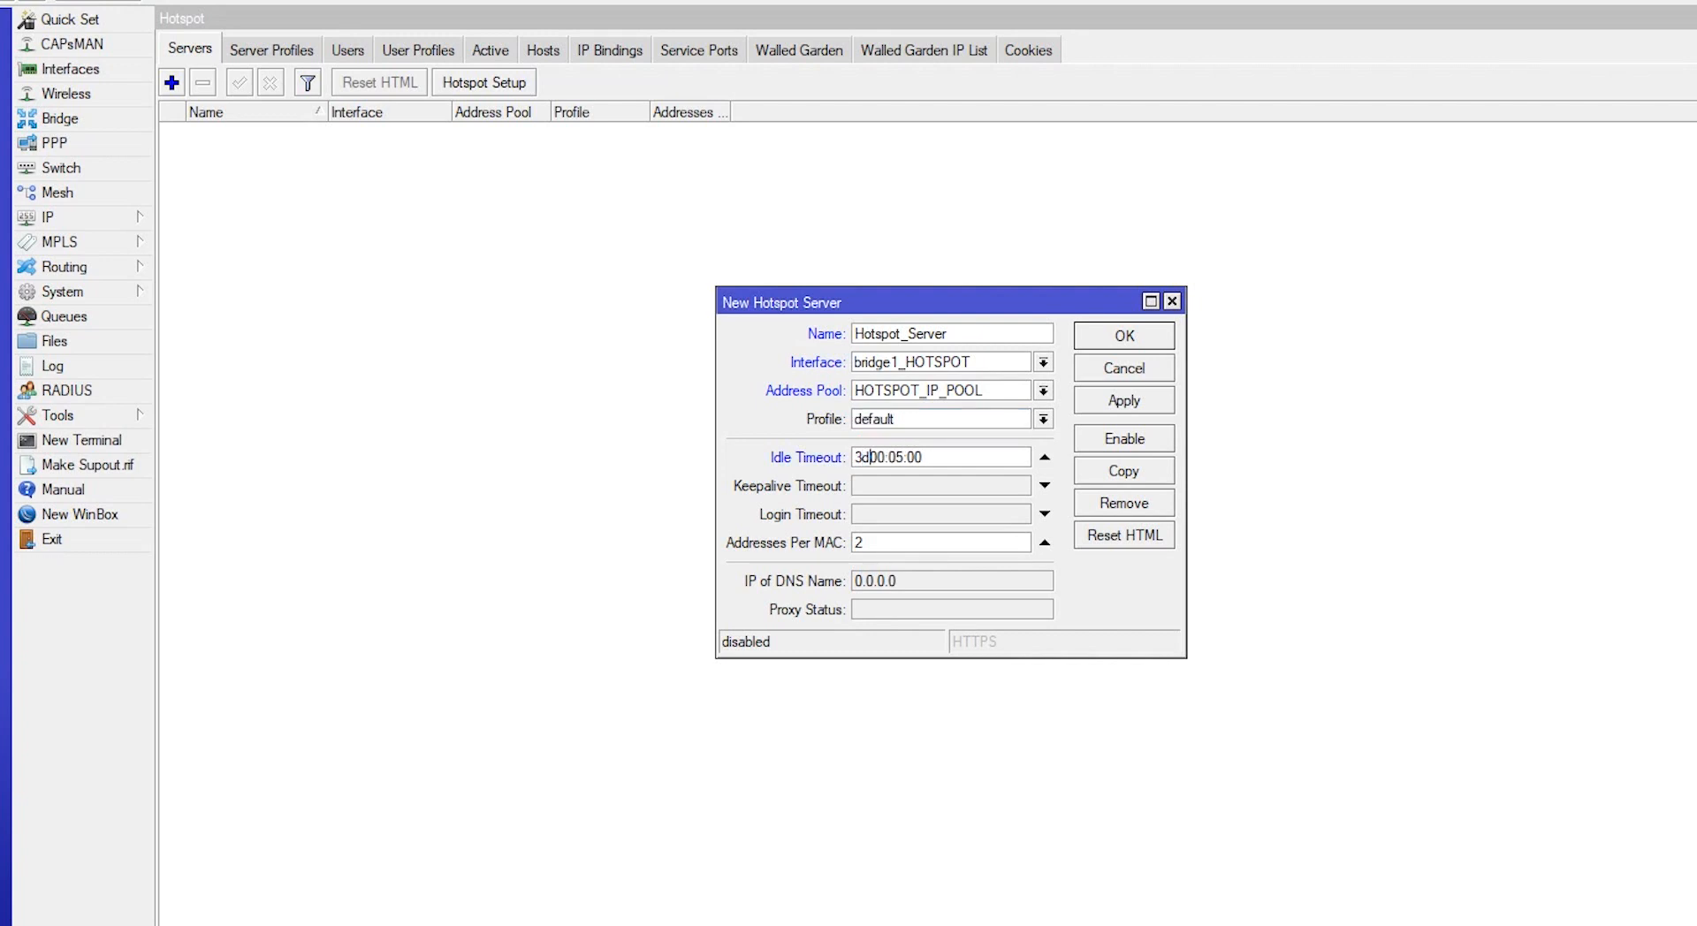
key("Right")
key("Right")
key("BackSpace")
type("0")
key("Tab")
type("1")
left_click(1124, 400)
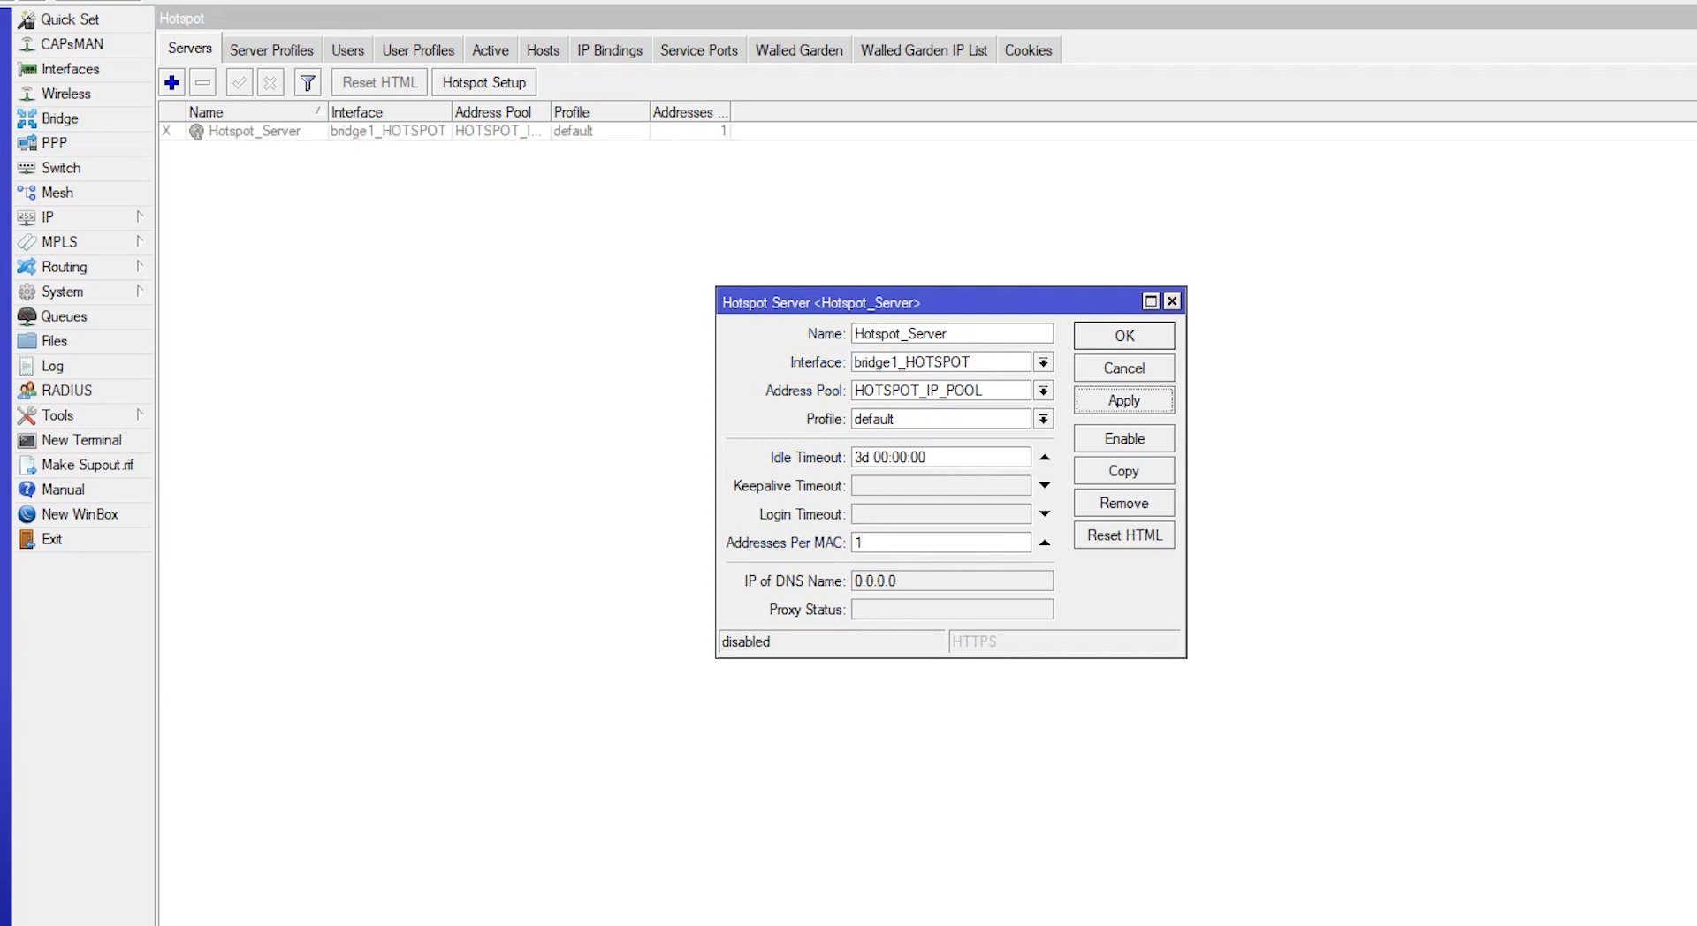
left_click(1125, 336)
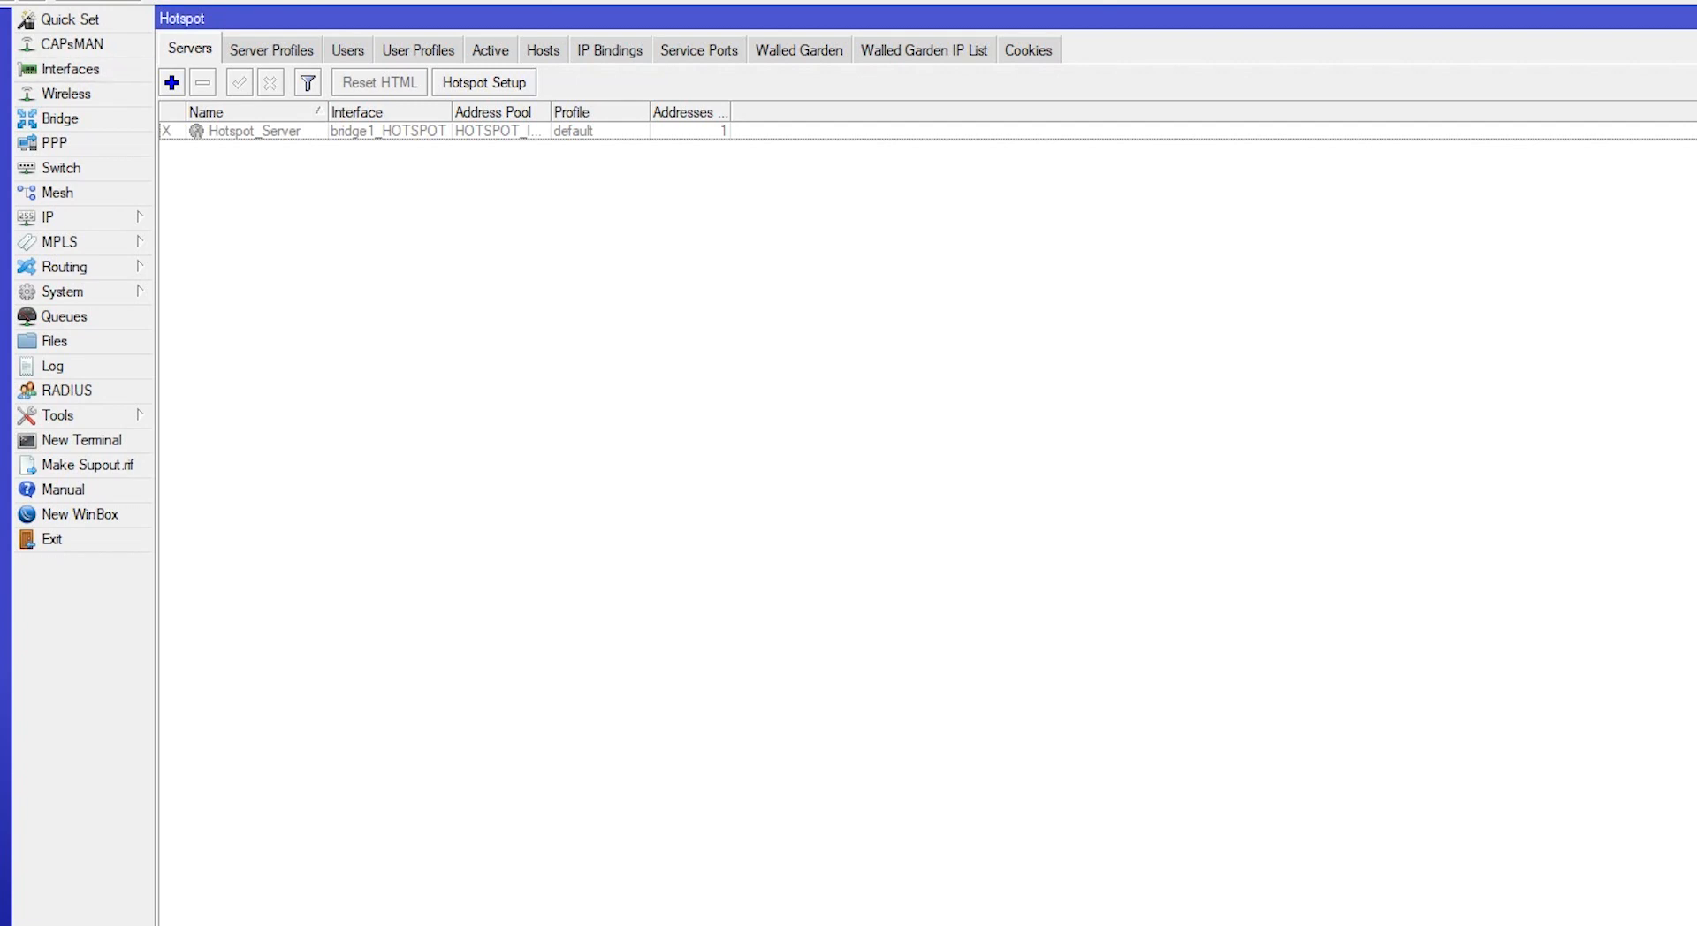
Step: Enable Hotspot_Server and widen the Address Pool column in the server list to fit the full pool name
left_click(254, 131)
left_click(239, 82)
left_click(495, 265)
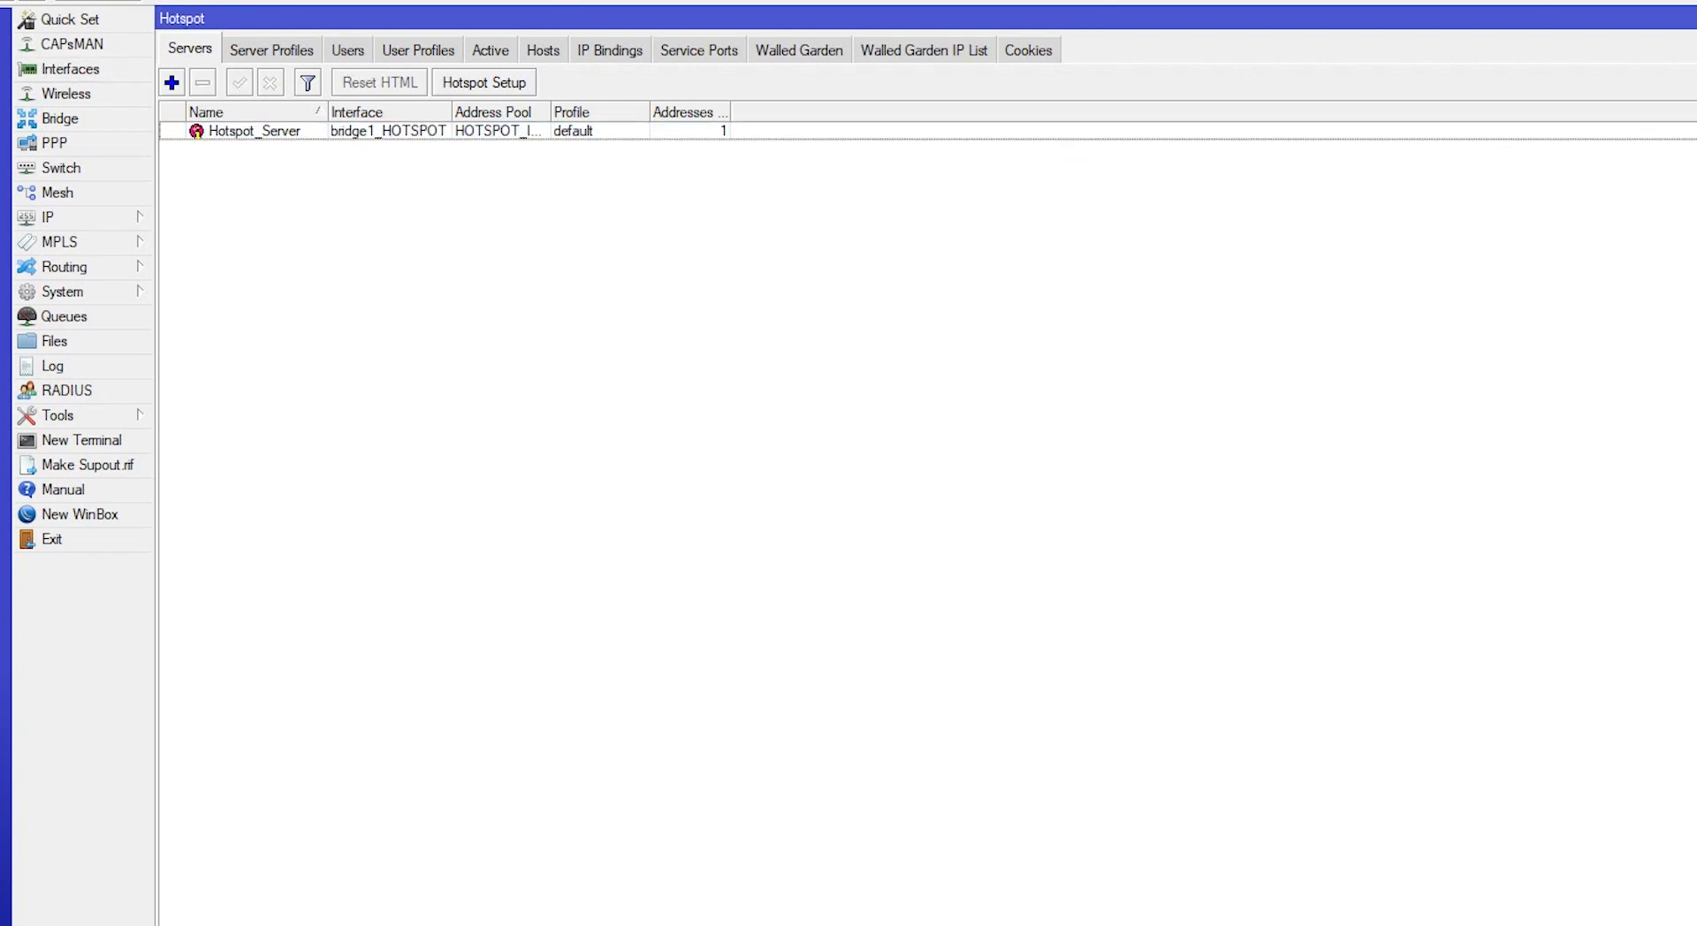
left_click_drag(550, 112, 625, 113)
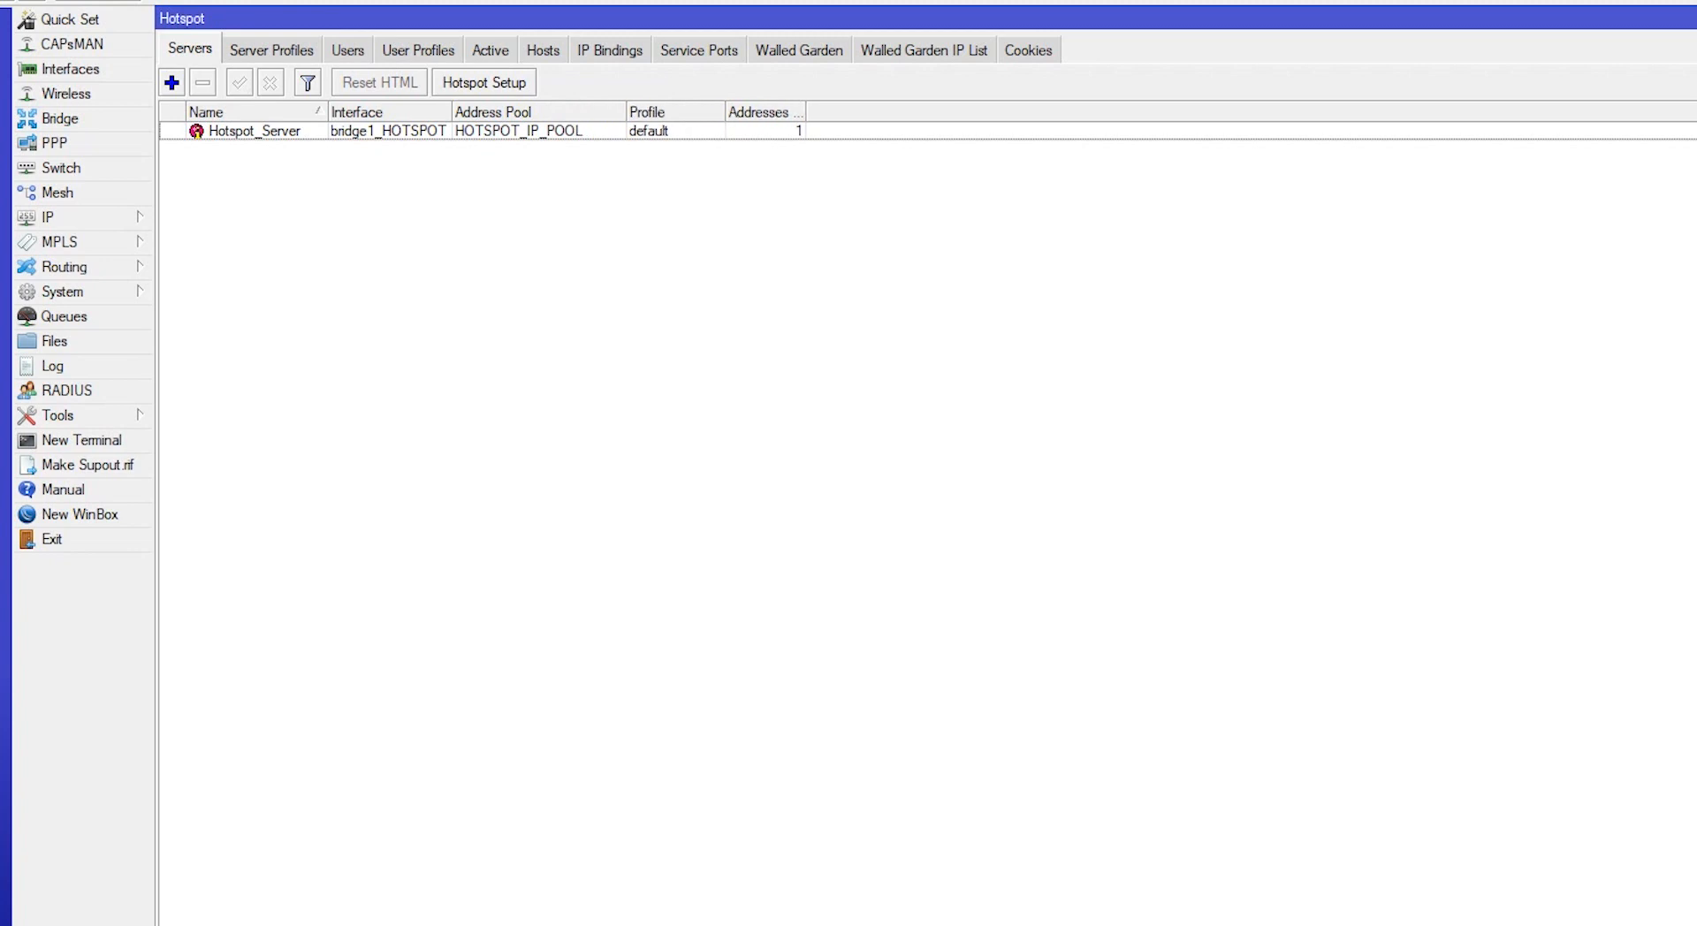
Step: Highlight item 18, the server profile entry, in the Notepad checklist and return to WinBox
key("alt+Tab")
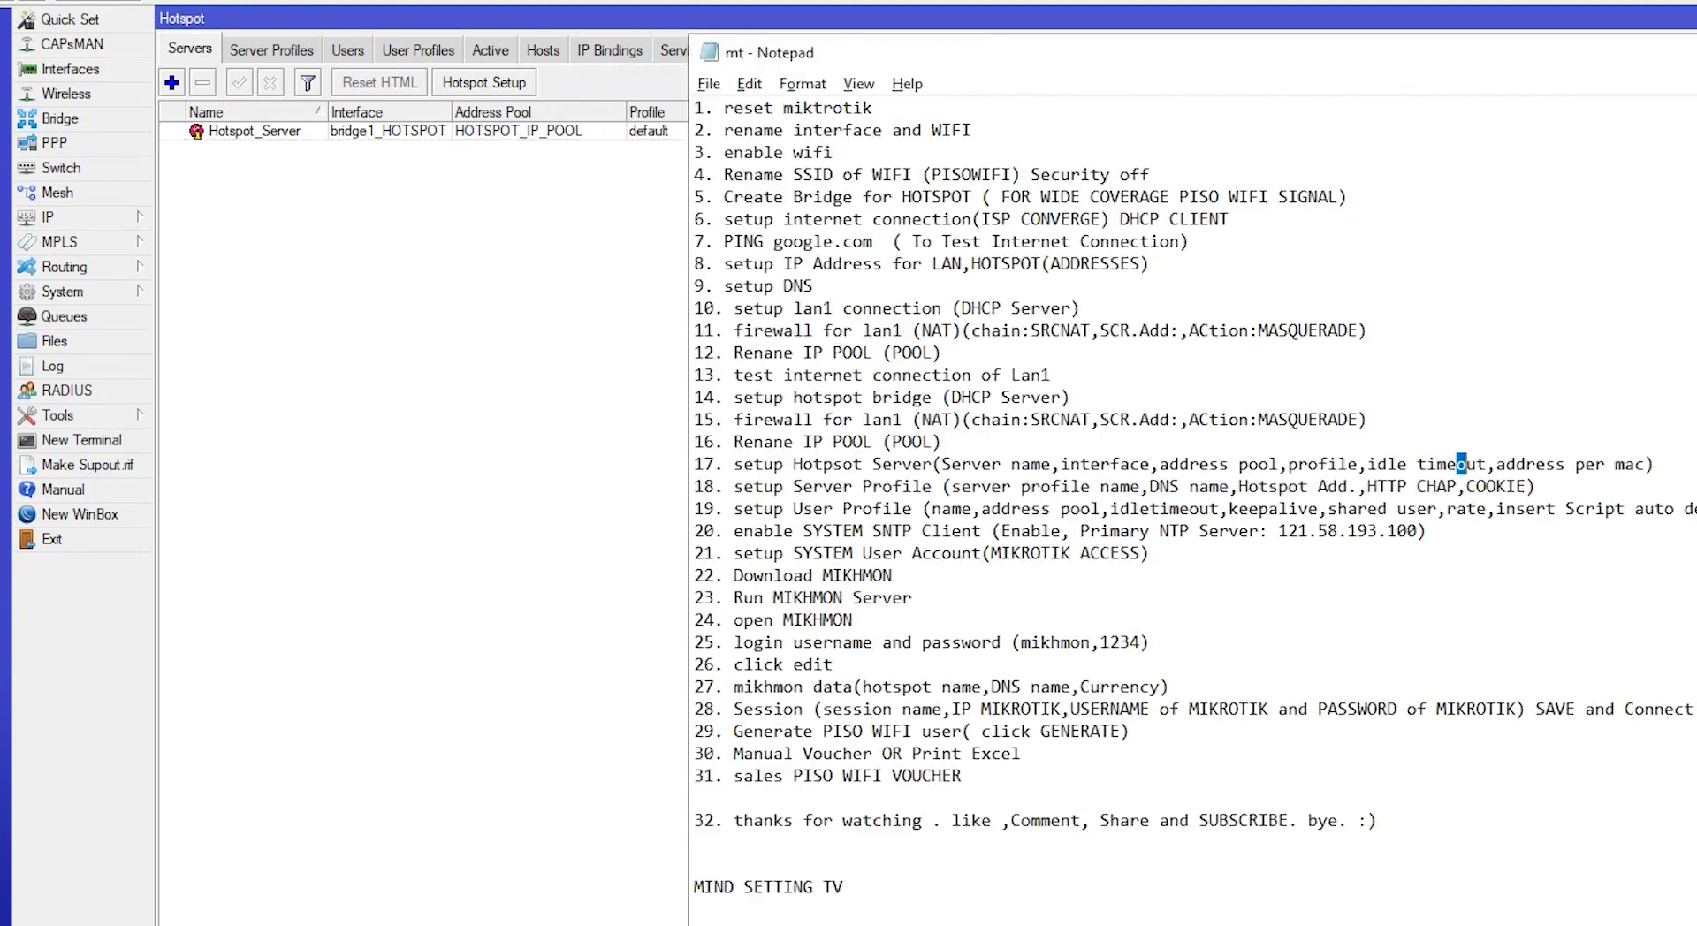
left_click_drag(734, 486, 961, 487)
key("alt+Tab")
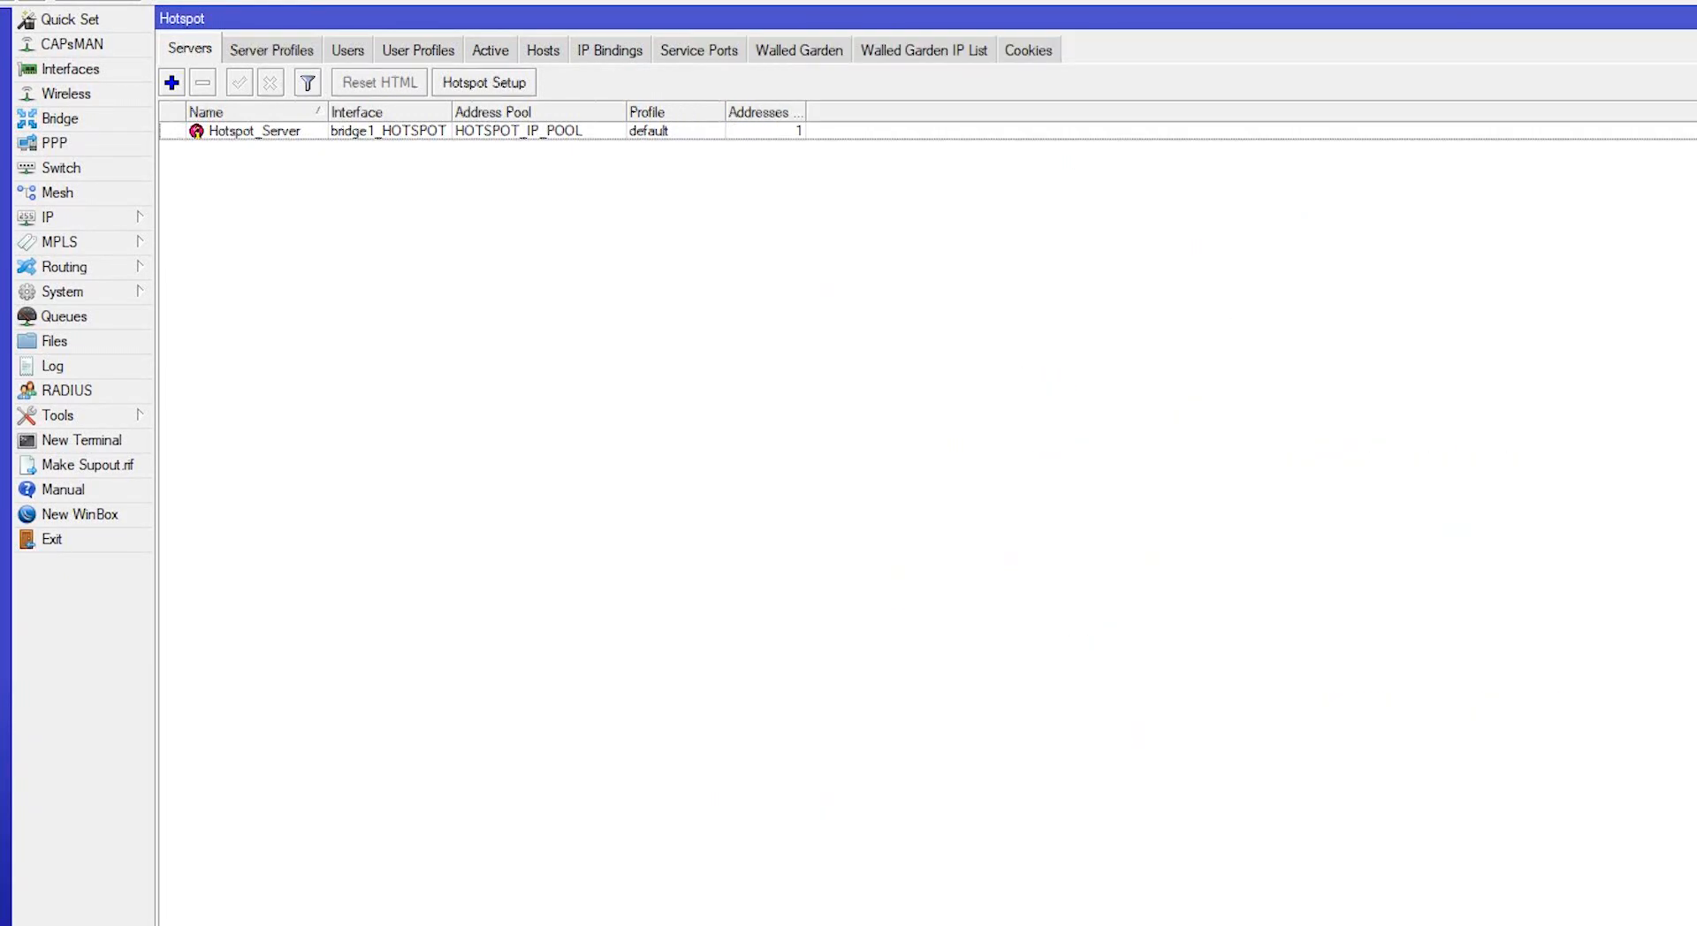
Step: Start a new hotspot server profile and name it hotspot
left_click(272, 50)
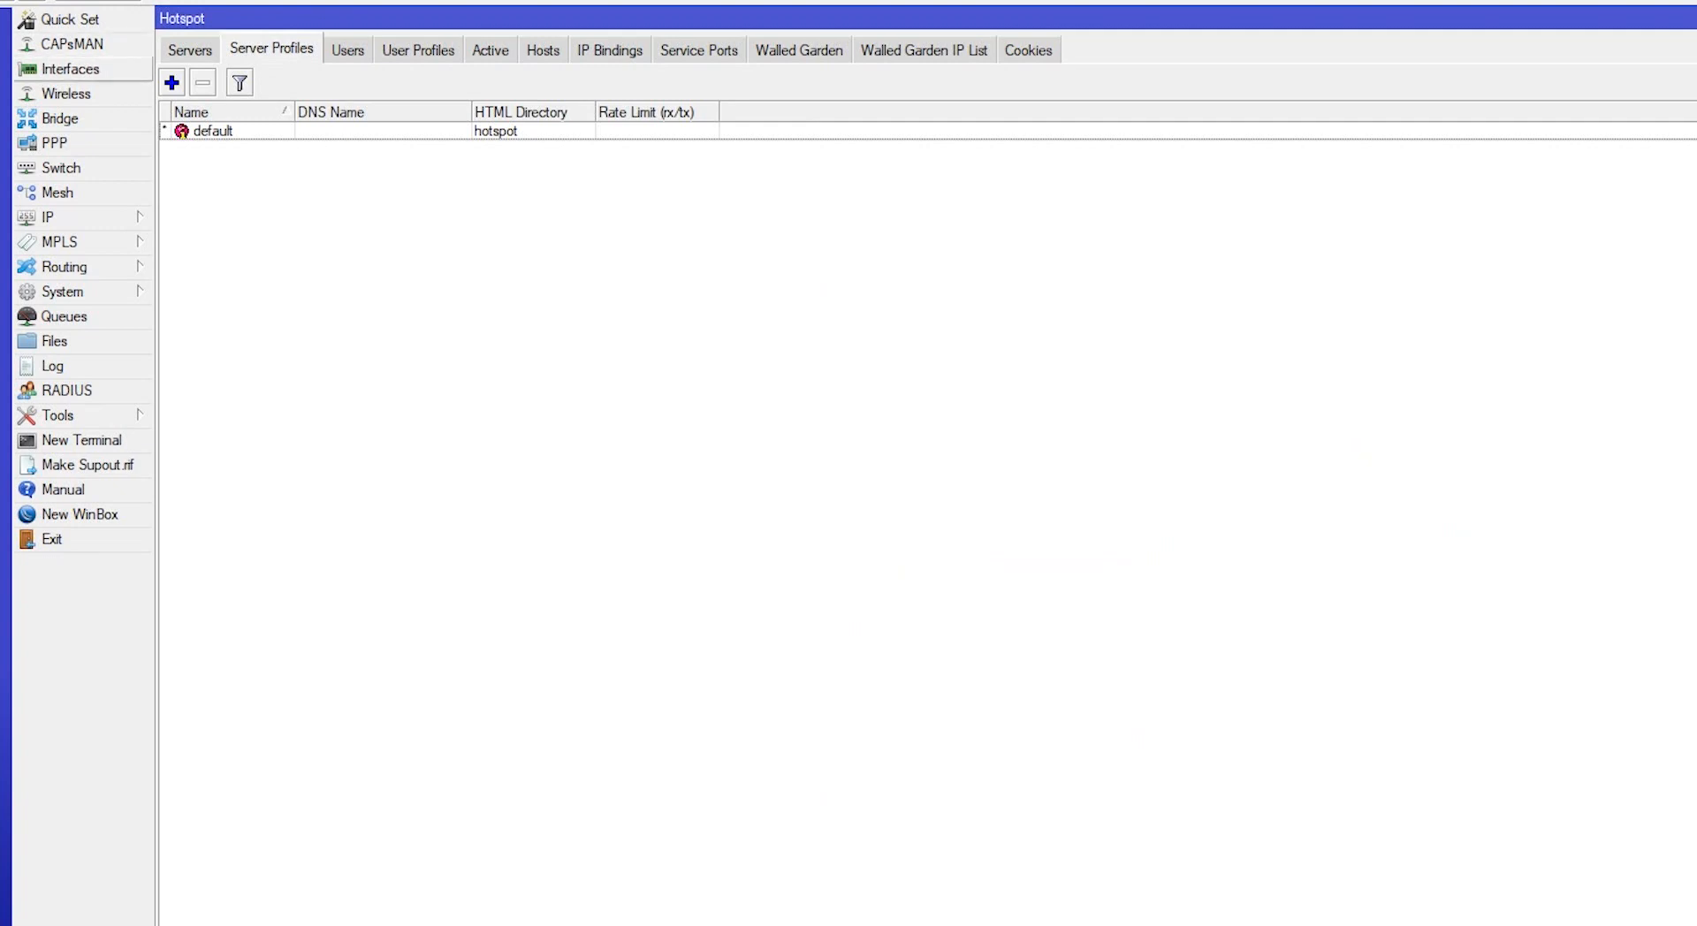
left_click(172, 82)
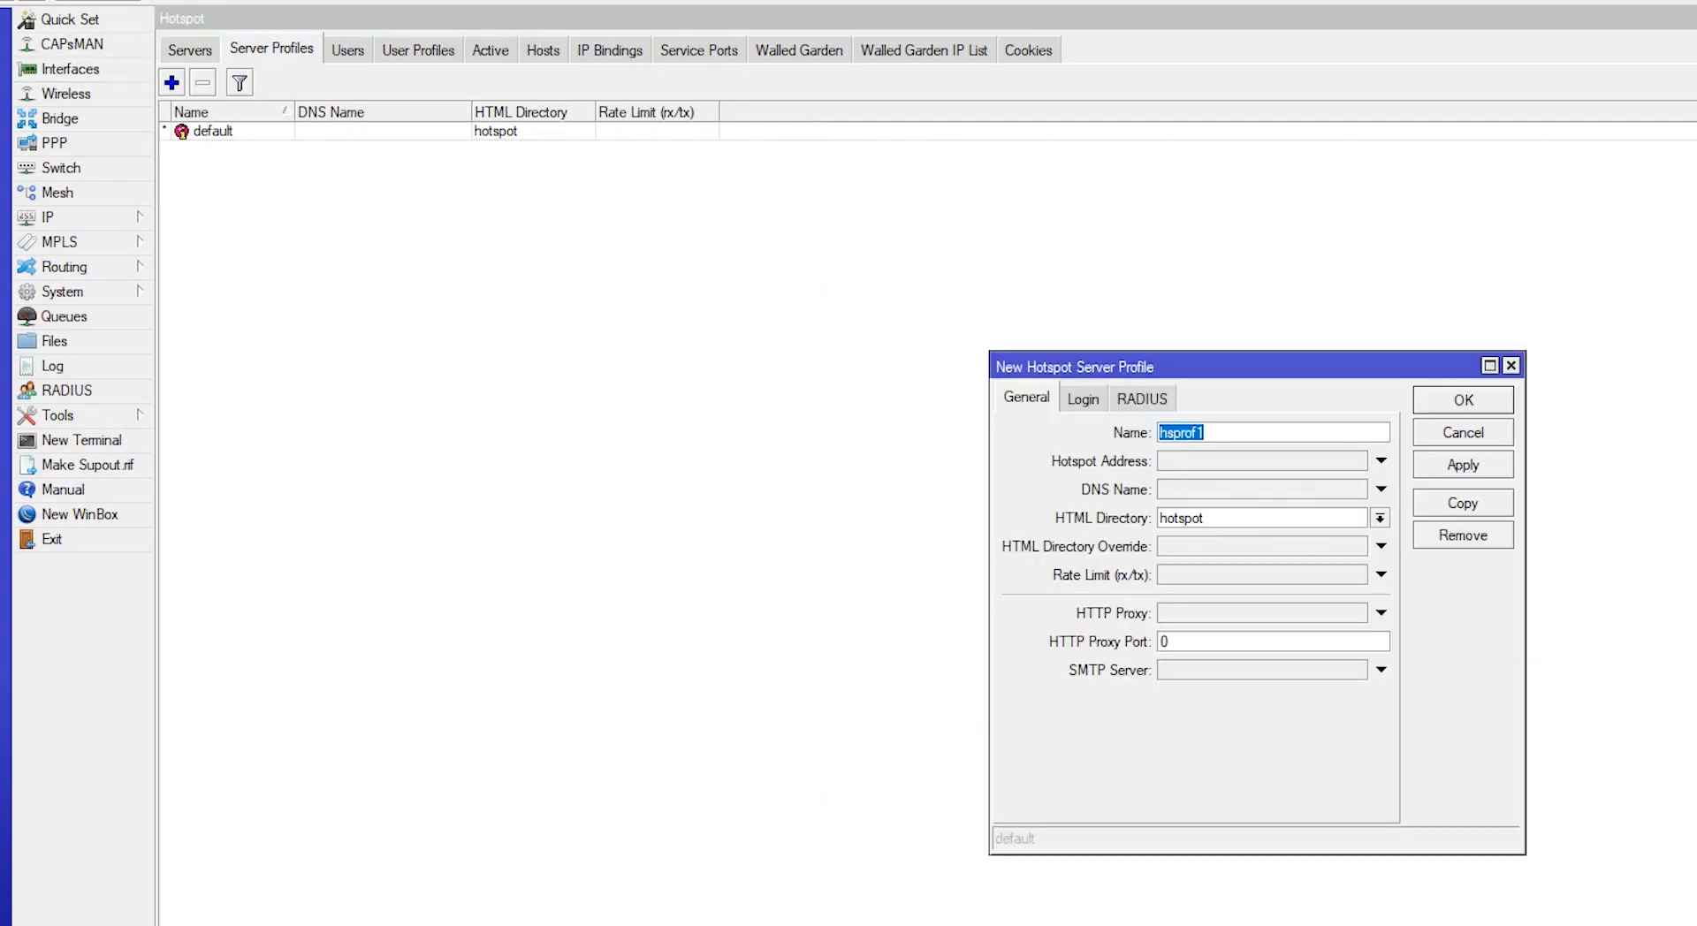
left_click_drag(1257, 367, 896, 250)
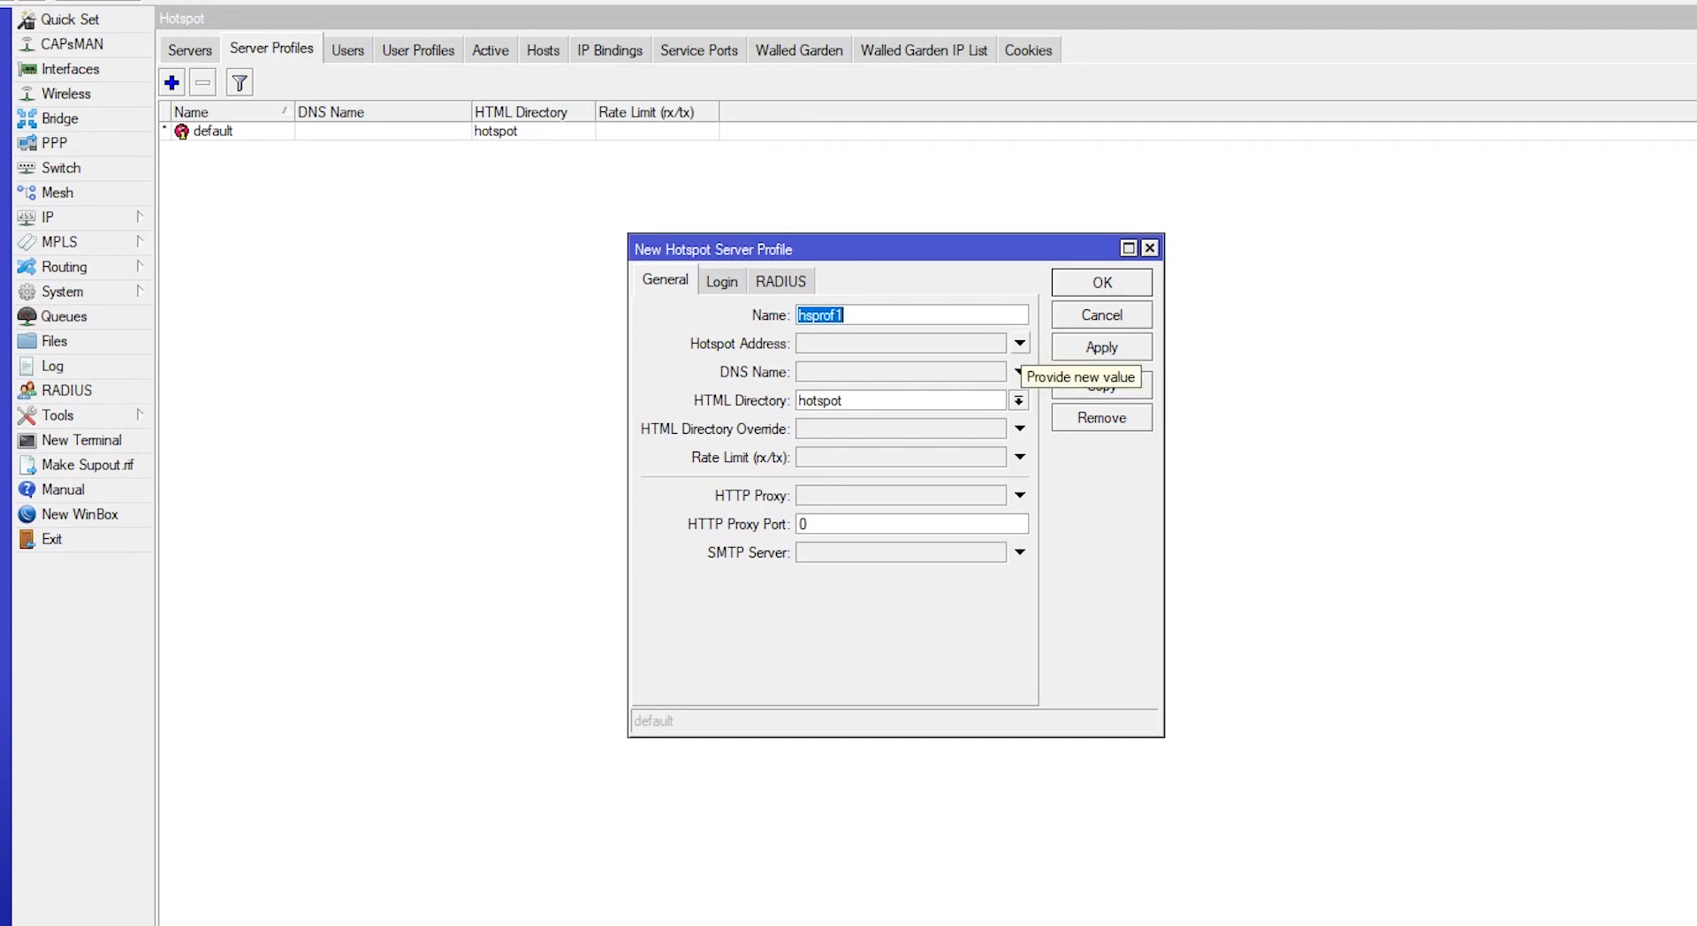
type("hotspot")
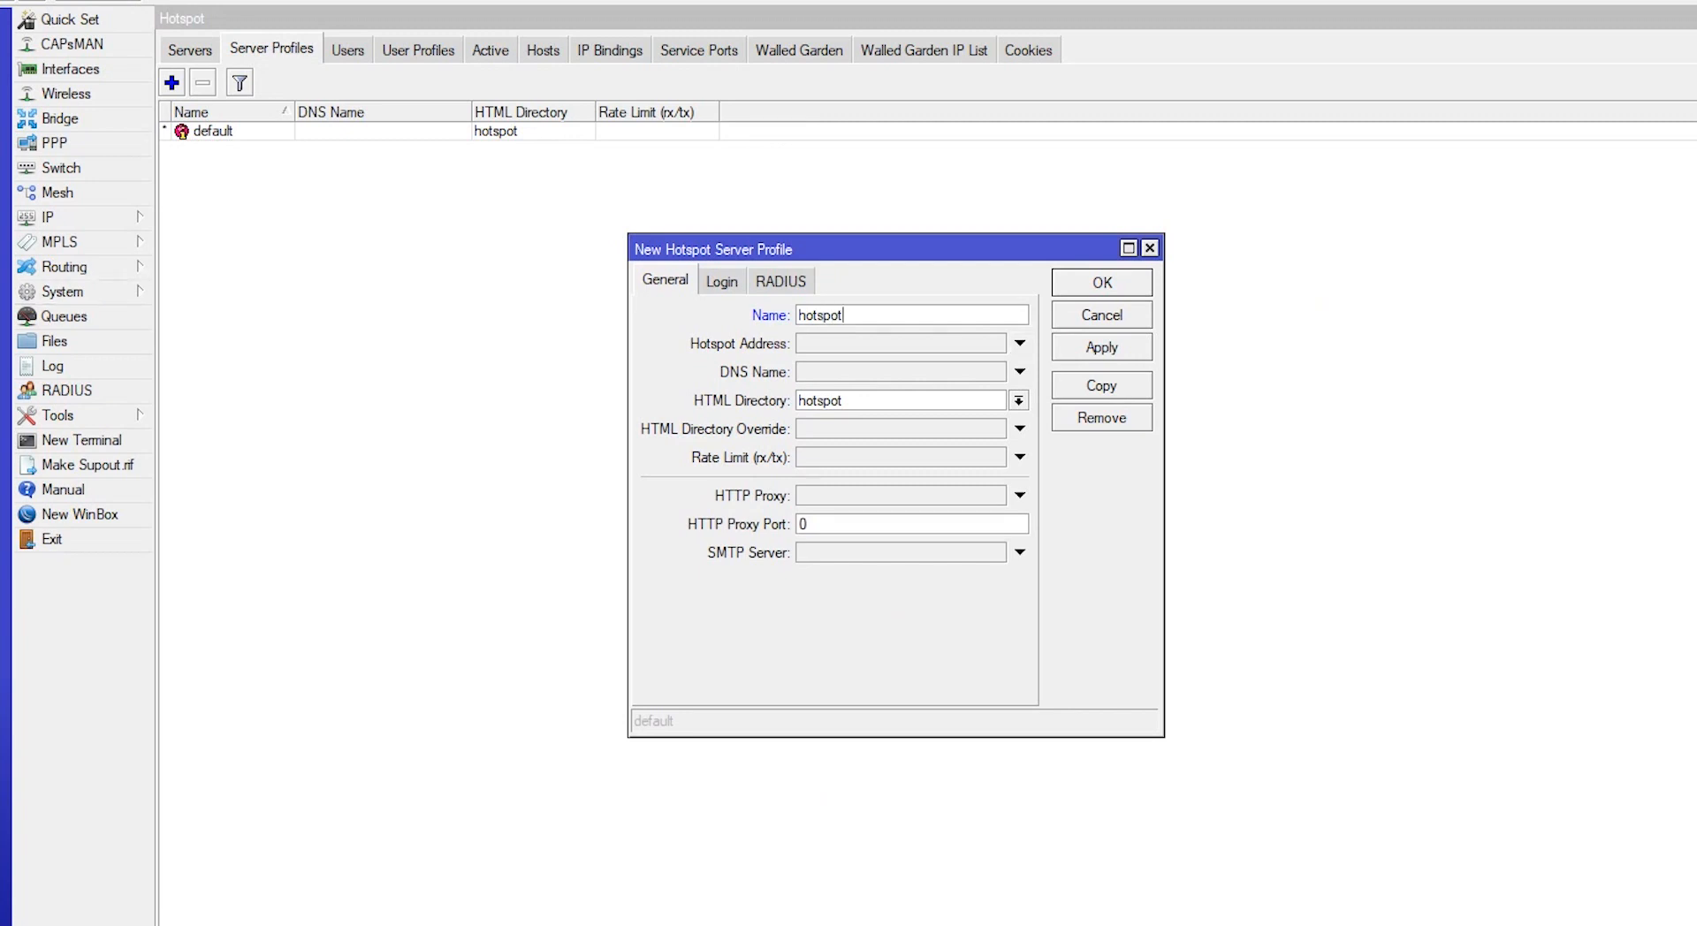
Step: Switch to the Notepad checklist, highlight through the server profile settings in item 18, and return to WinBox
key("alt+Tab")
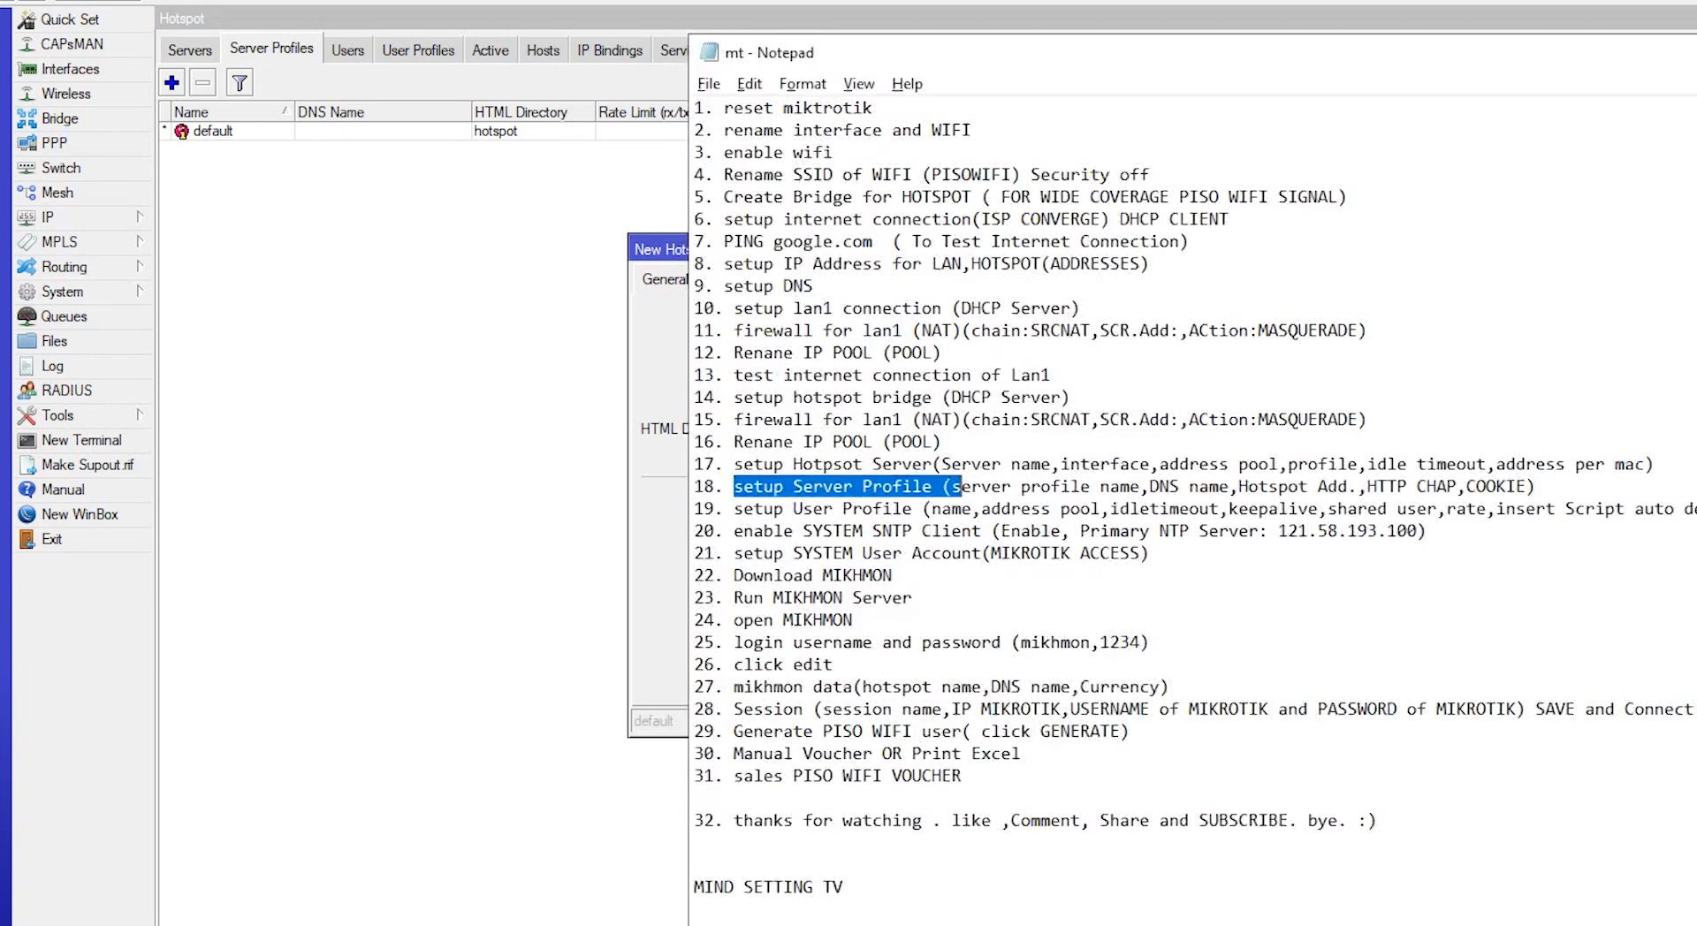
left_click_drag(952, 487, 1396, 487)
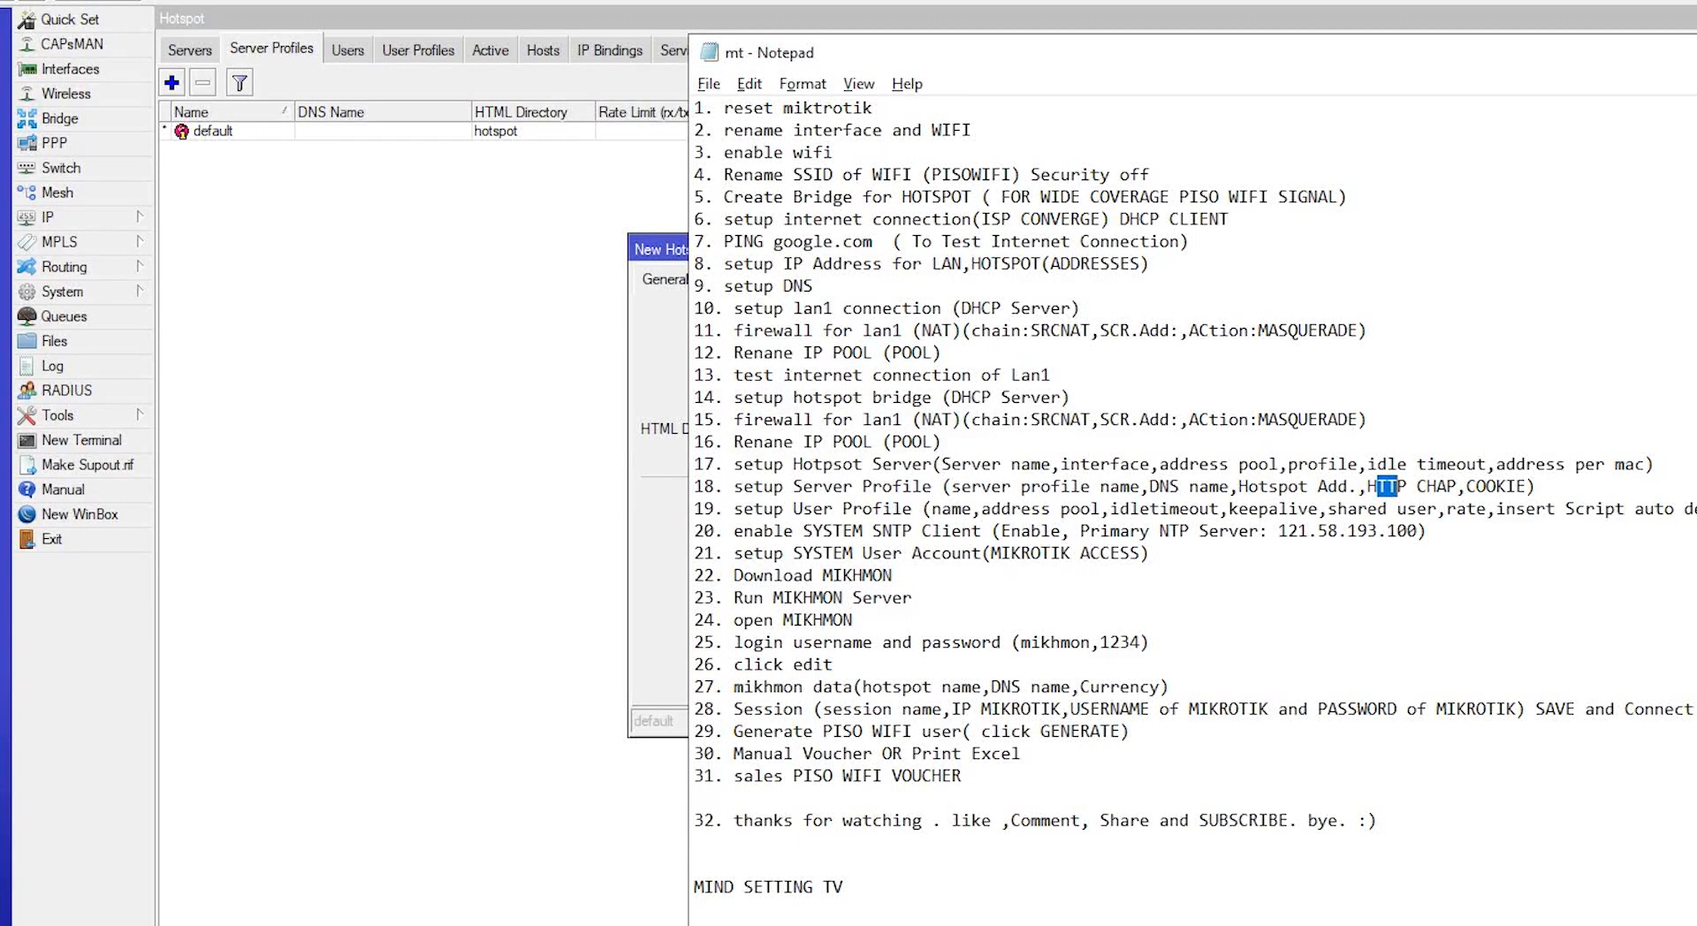
left_click(548, 459)
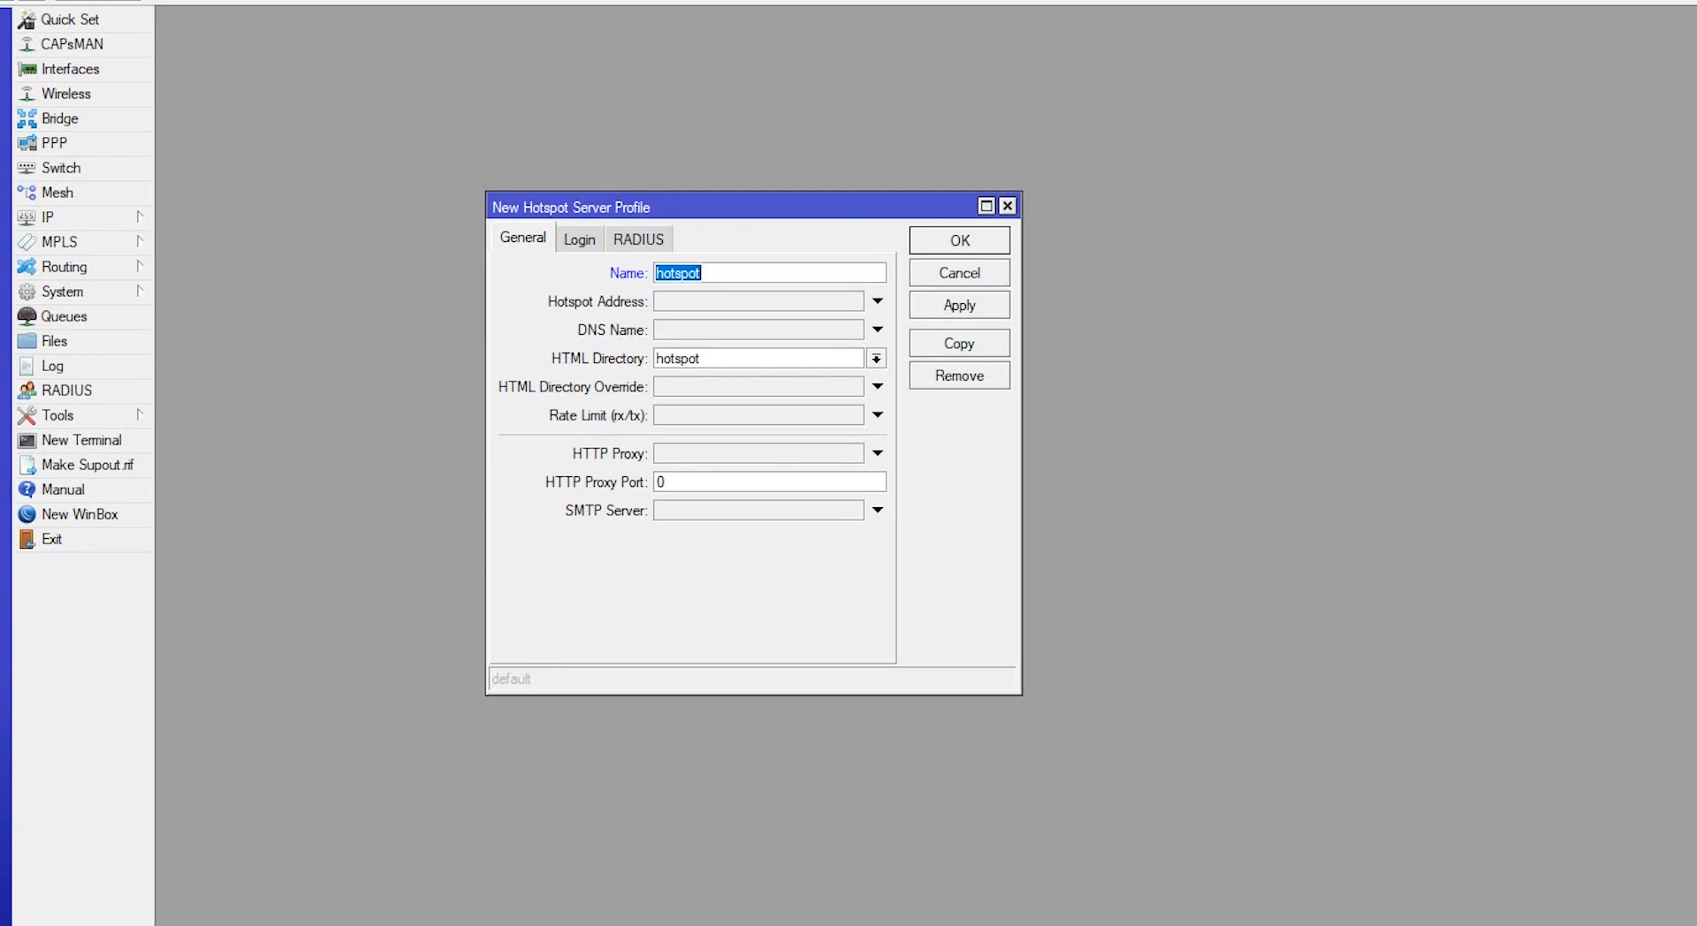
Step: Set the new server profile's hotspot address to 10.10.10.1 and enable its DNS name
left_click(876, 301)
left_click(877, 301)
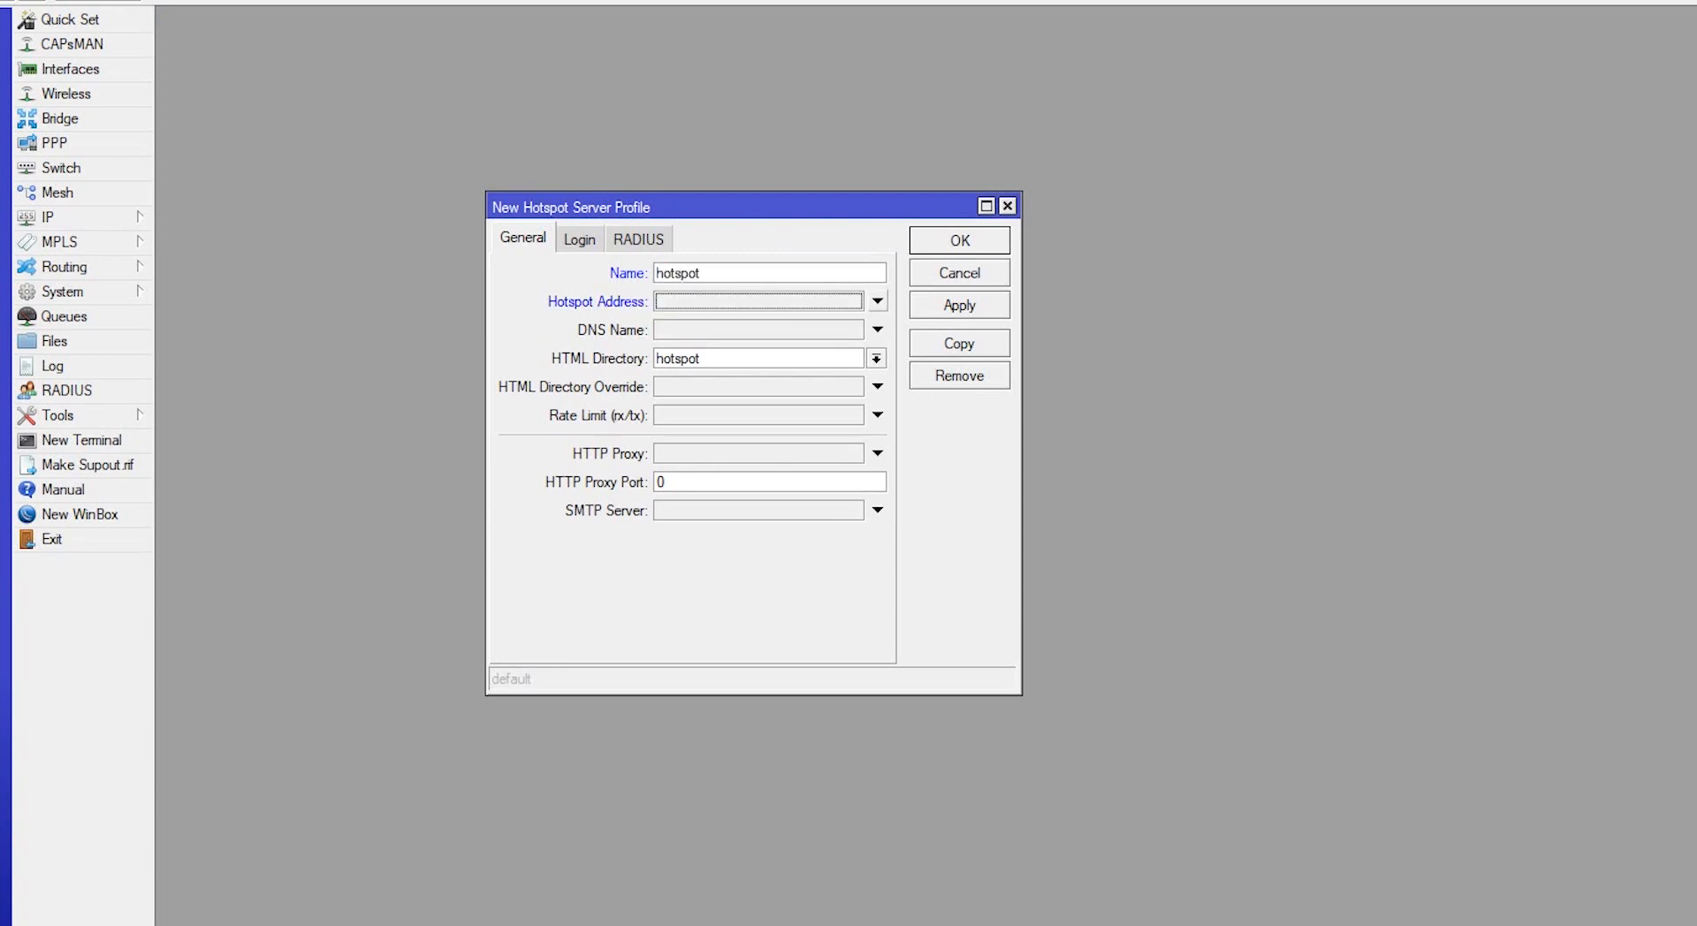
key("alt+Tab")
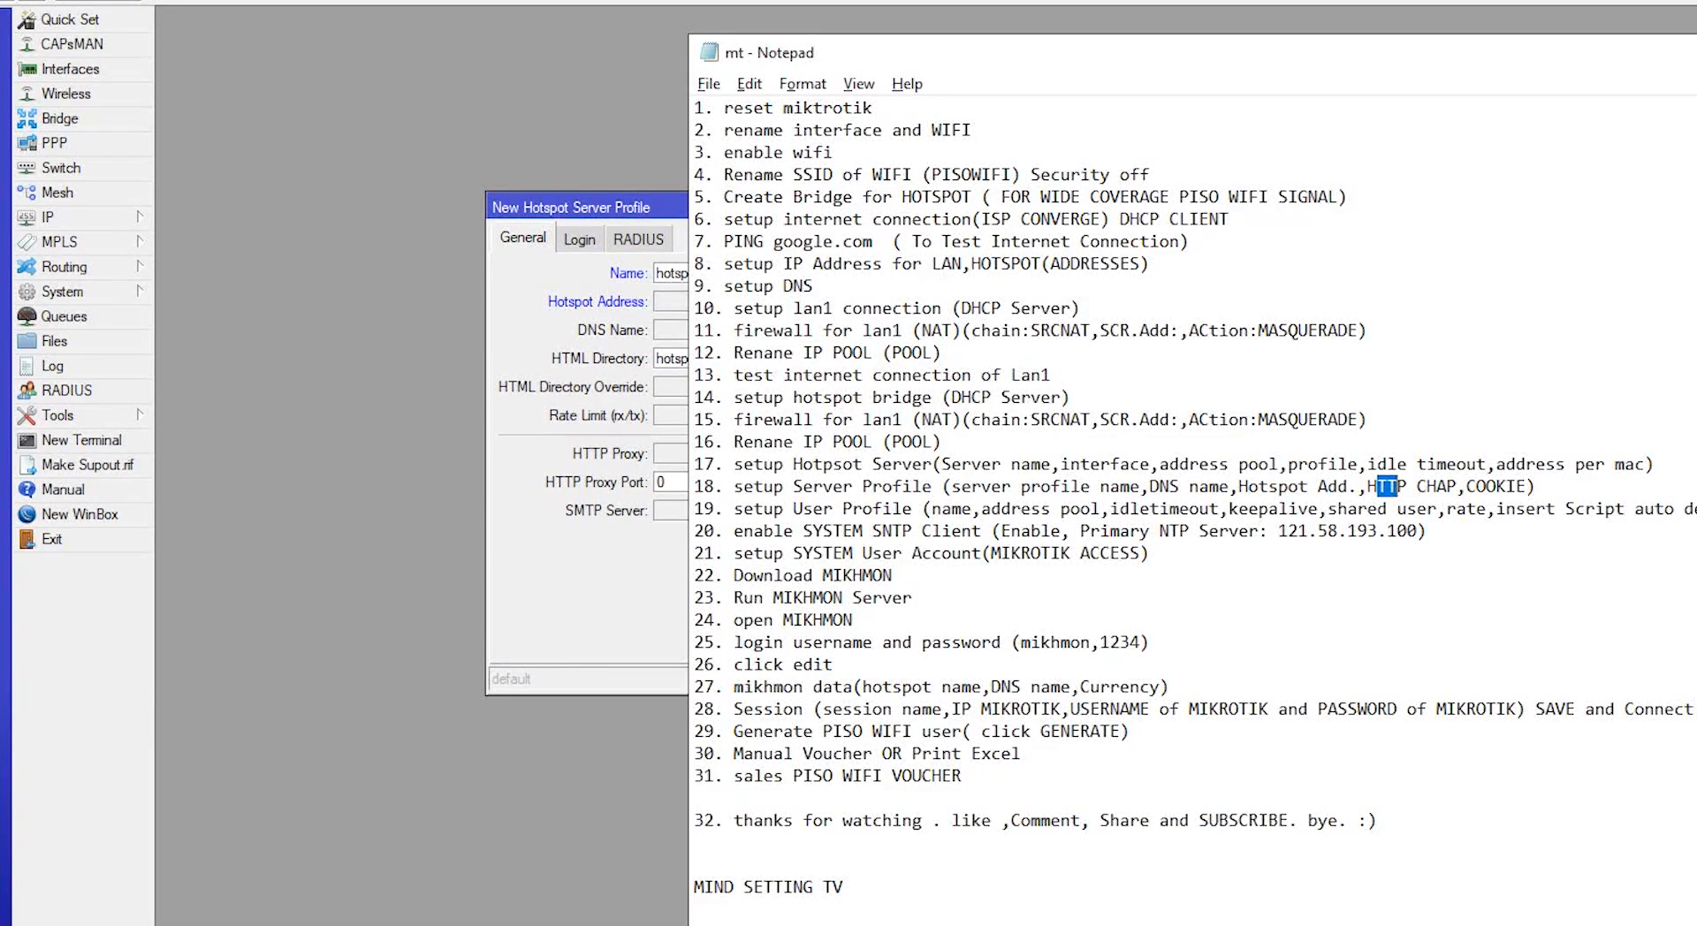
key("alt+Tab")
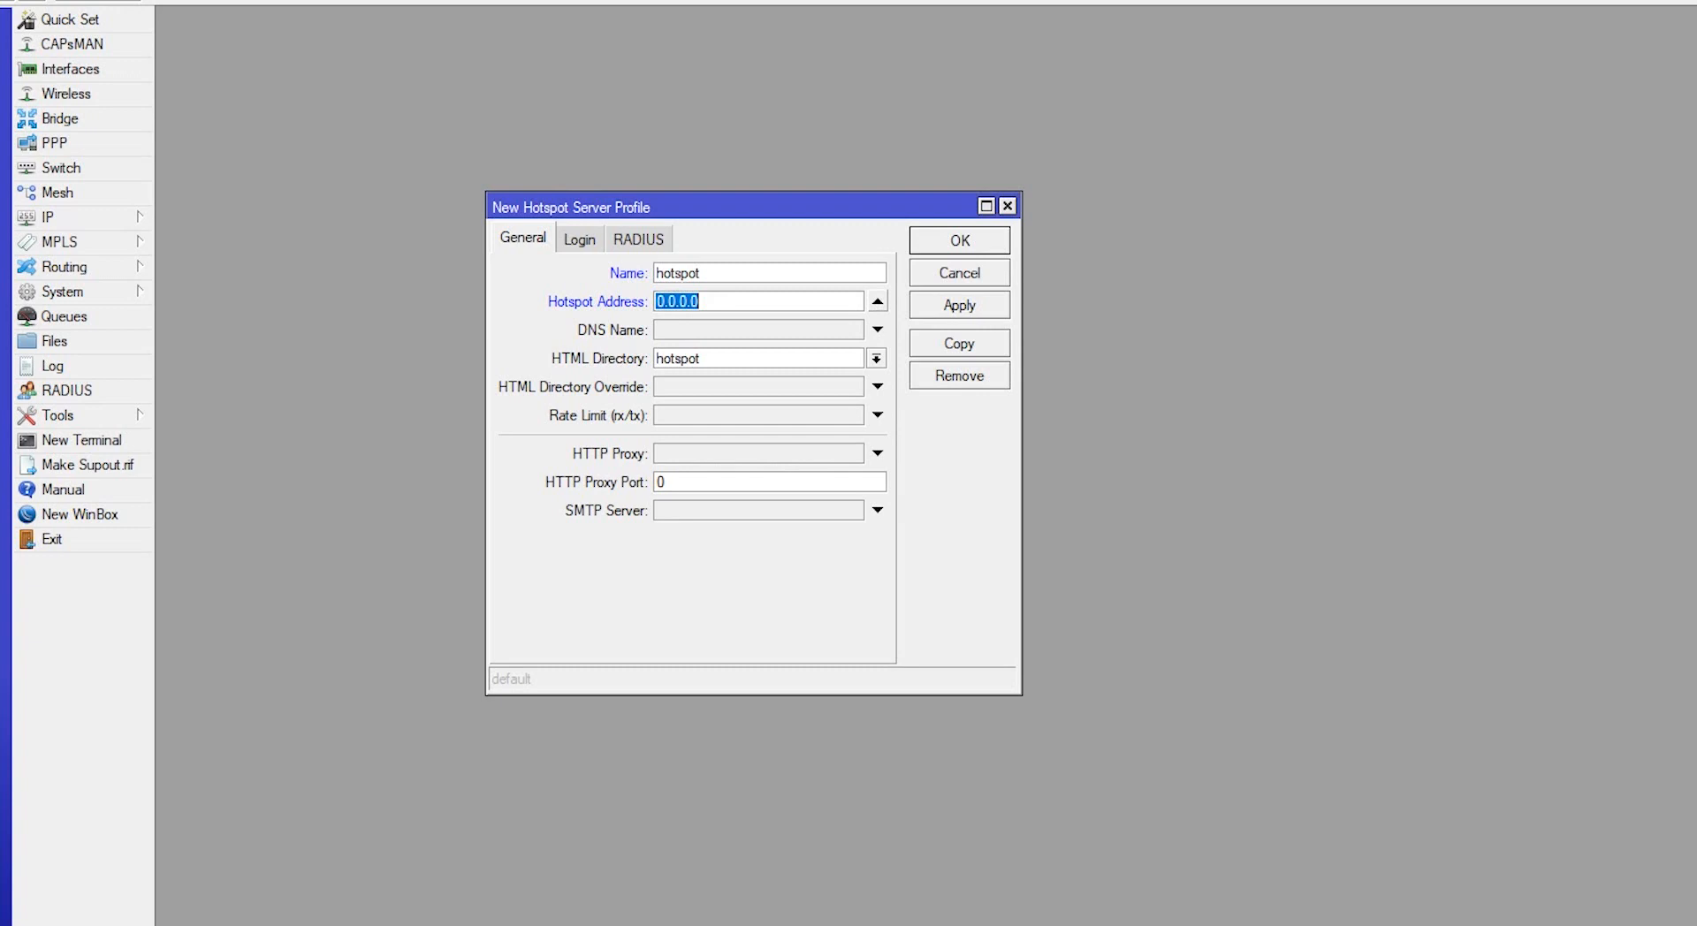
key("BackSpace")
type("10.10")
type(".10.")
type("0/2")
type("4")
left_click(758, 330)
key("BackSpace")
key("BackSpace")
key("BackSpace")
key("BackSpace")
type("1")
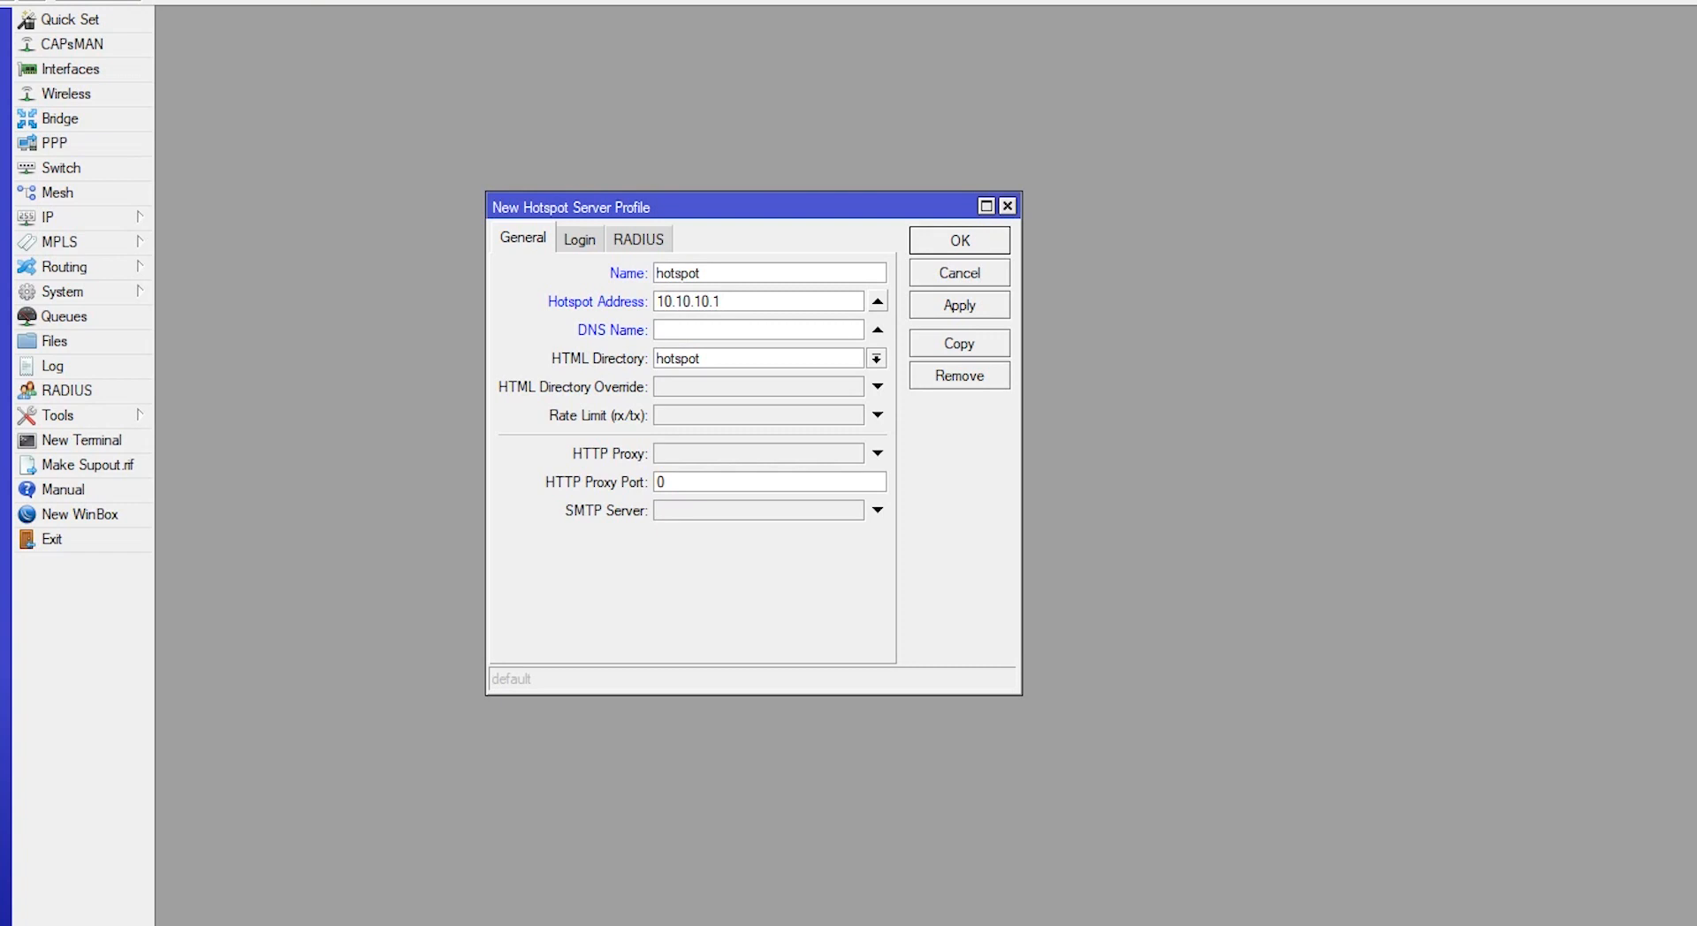
Step: Enter hotspot.dns as the server profile's DNS name
type("hotspot.dns")
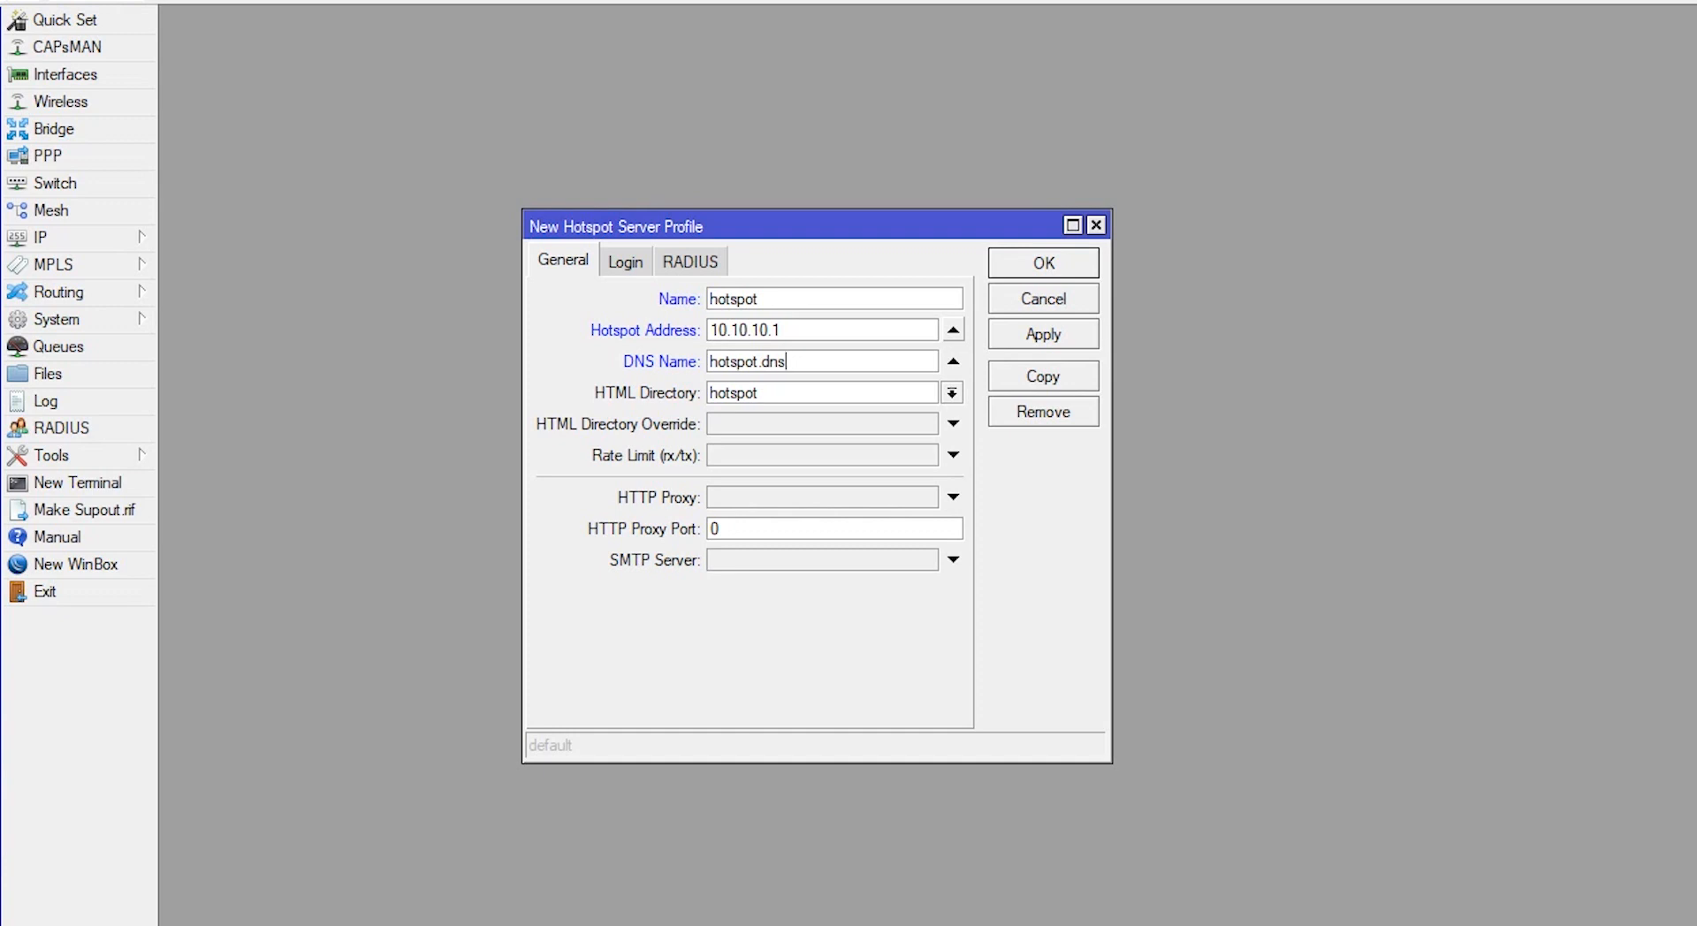
Step: Check the login methods against the Notepad checklist, keep HTTP CHAP and Cookie, and save the server profile
left_click(625, 262)
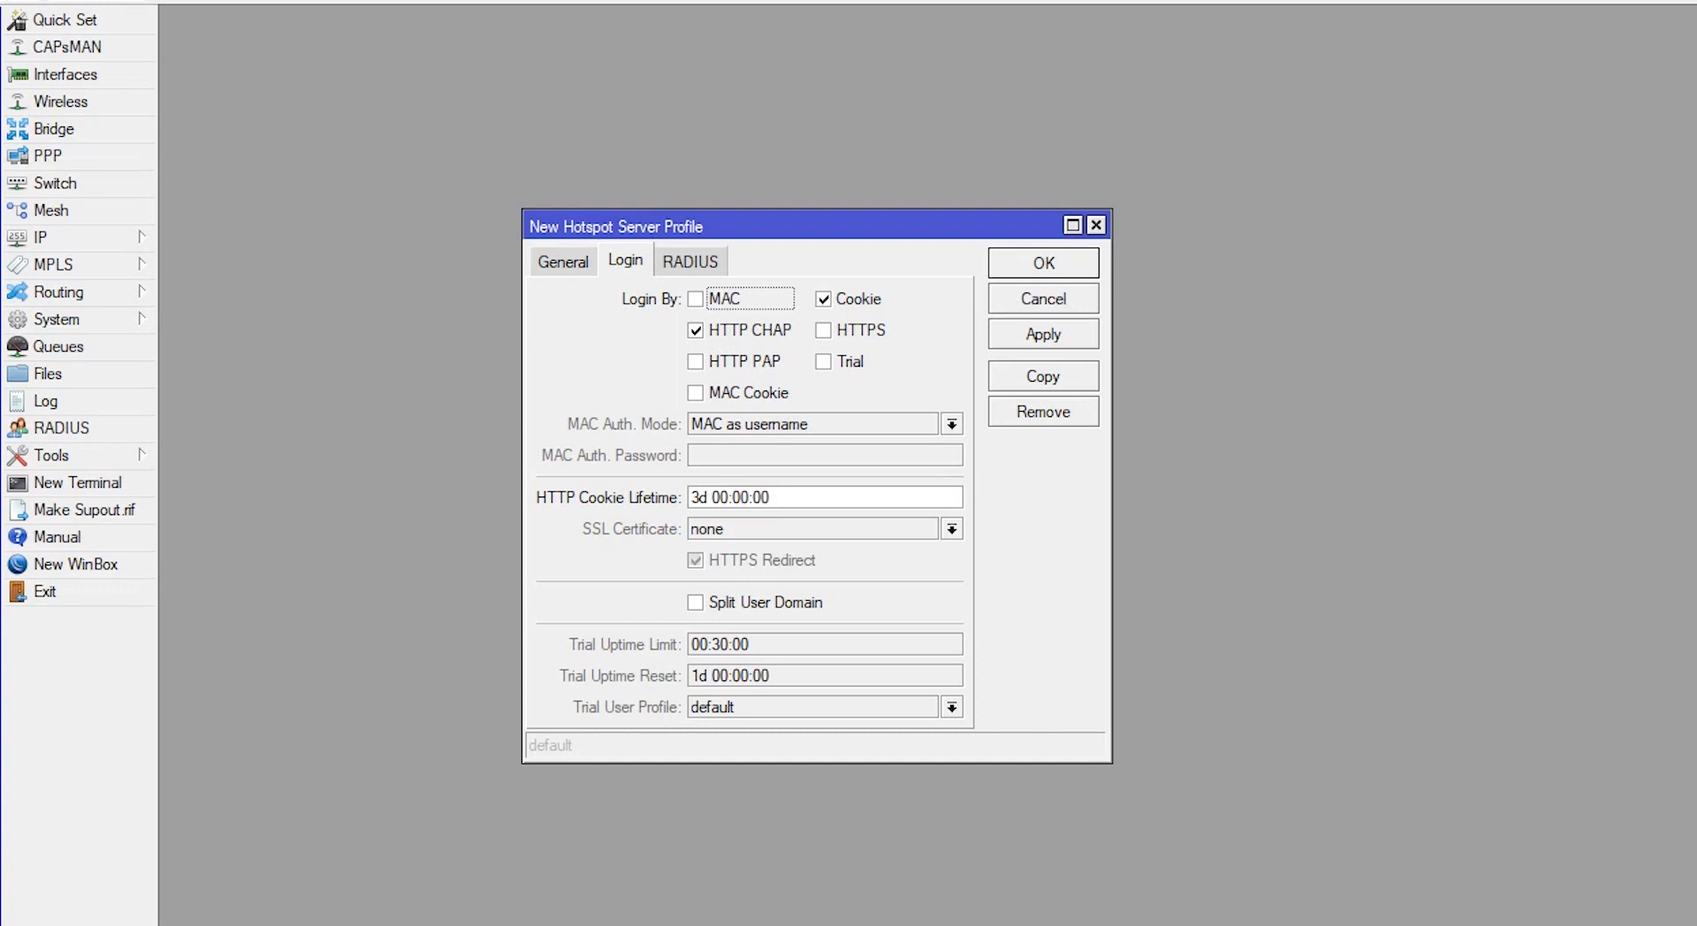
key("alt+Tab")
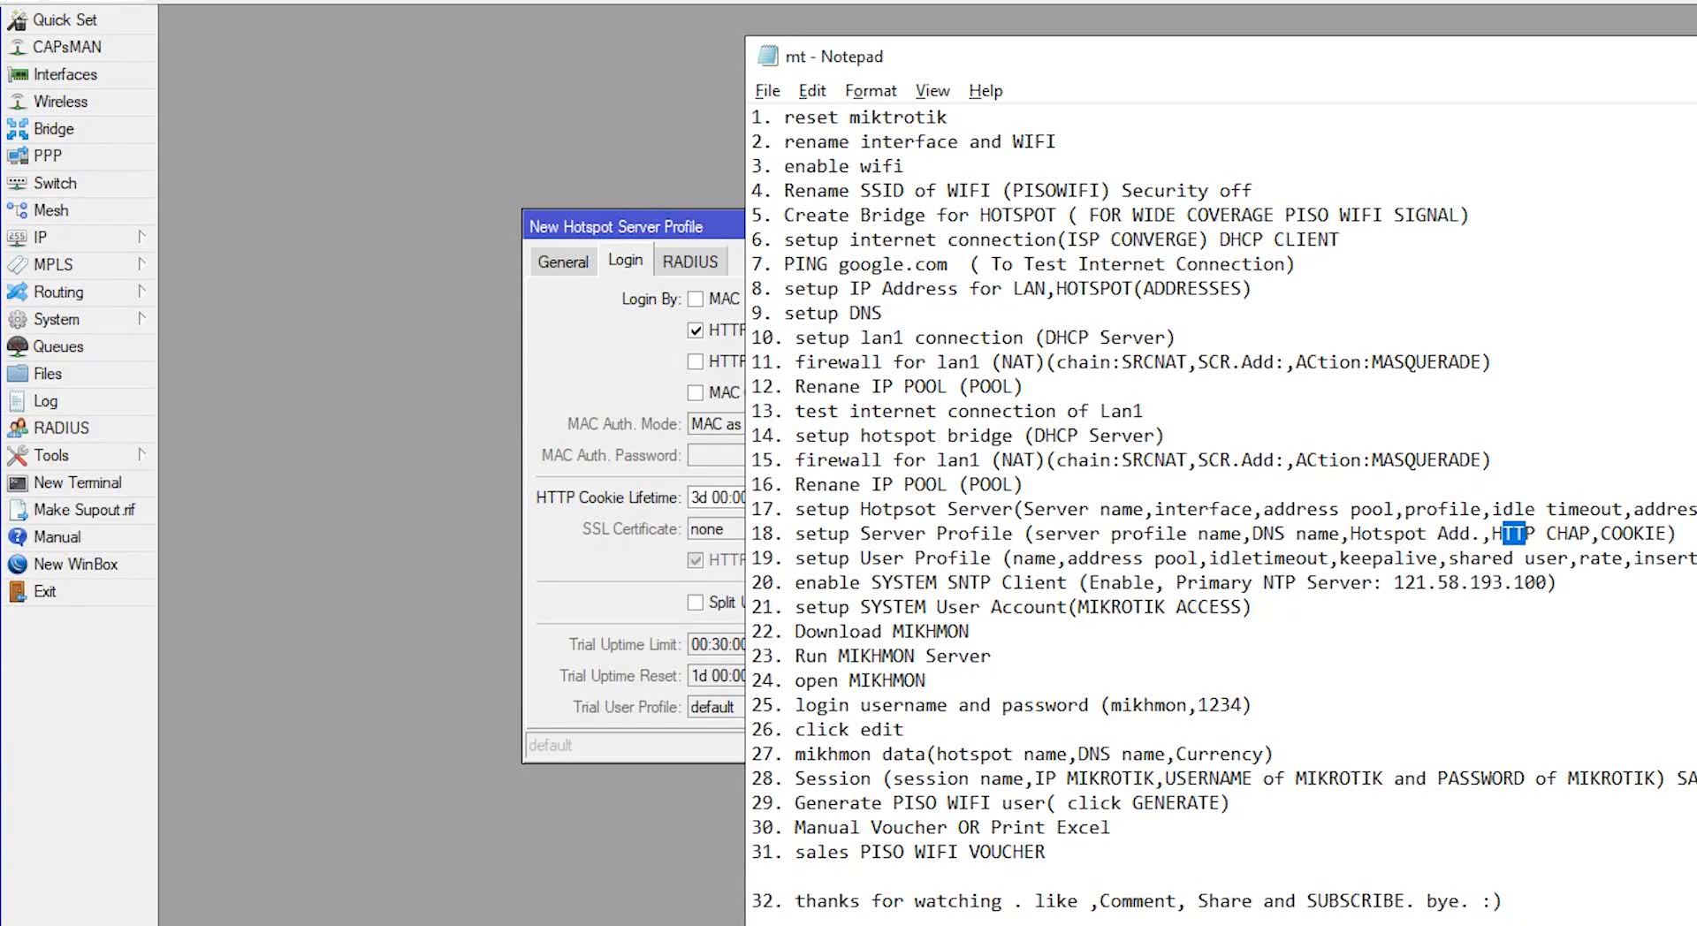
key("alt+Tab")
left_click(1043, 335)
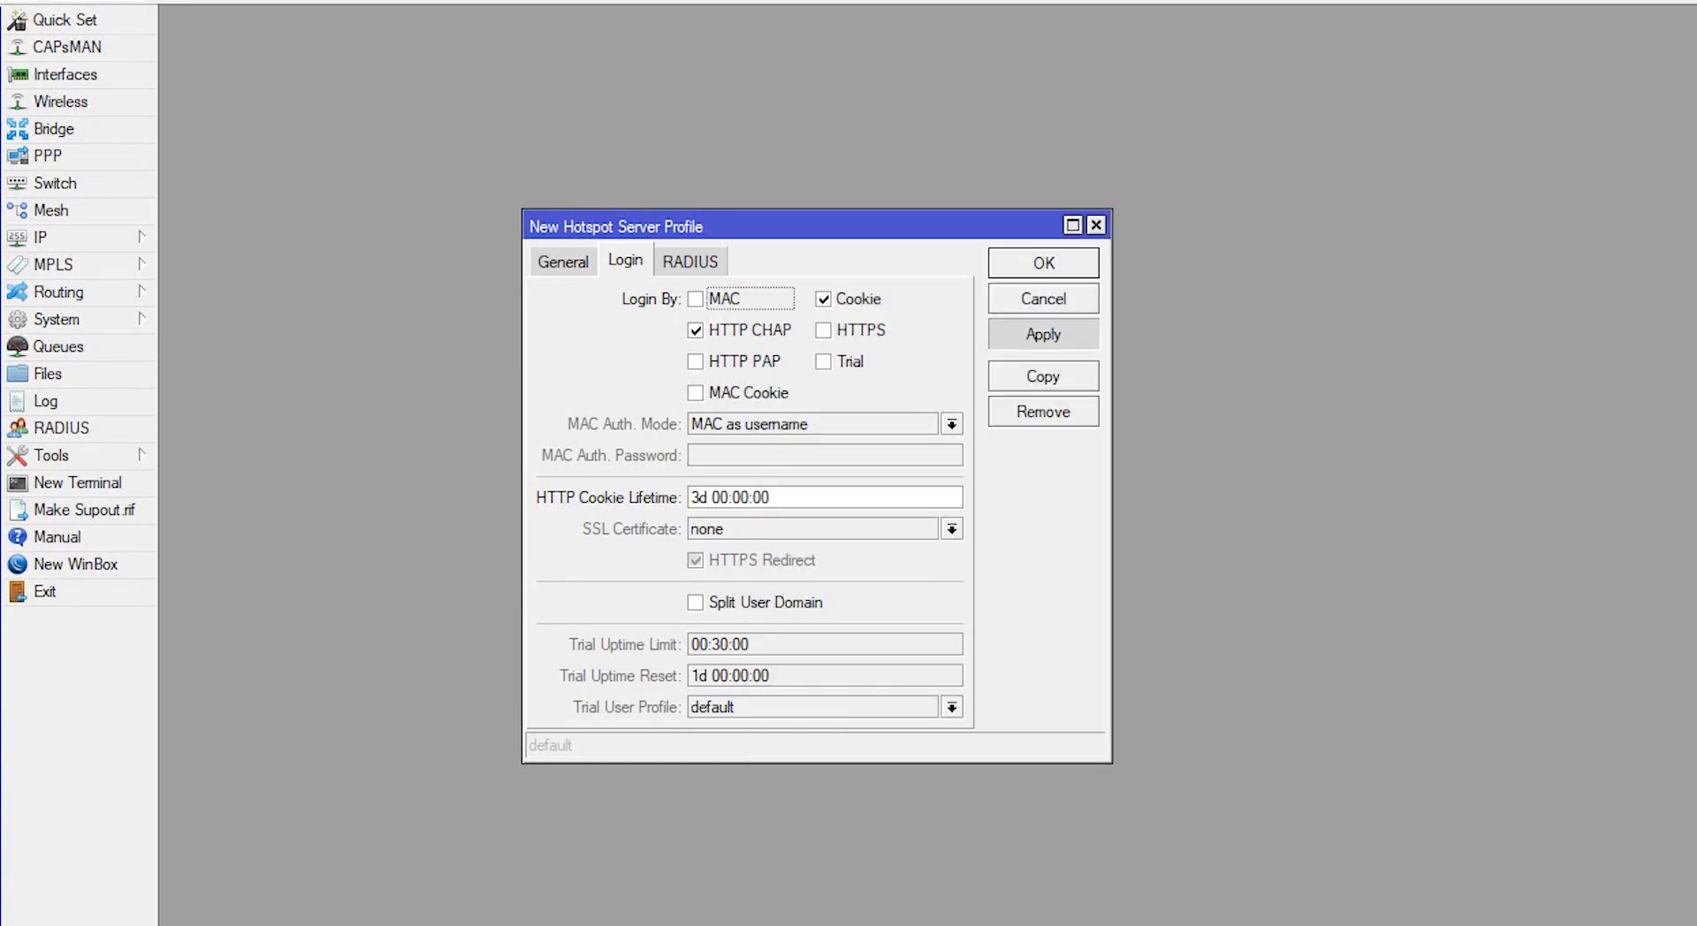
left_click(1043, 263)
Step: Reopen the Hotspot settings and select the hotspot entry in the server profile list
left_click(79, 238)
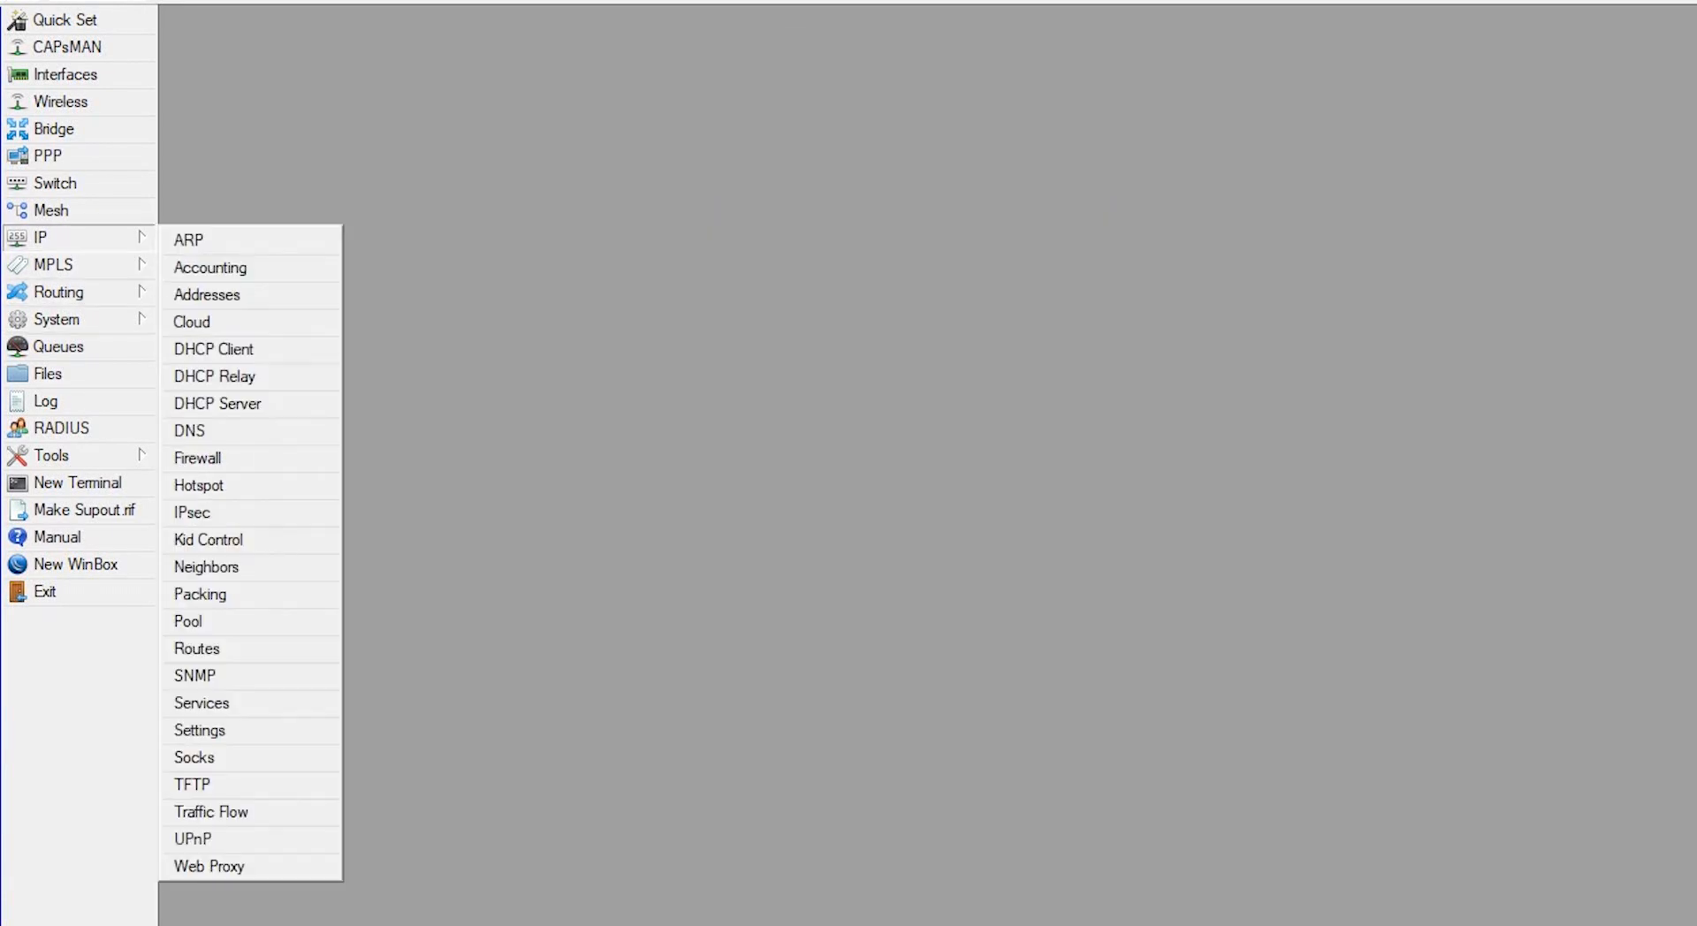
left_click(200, 485)
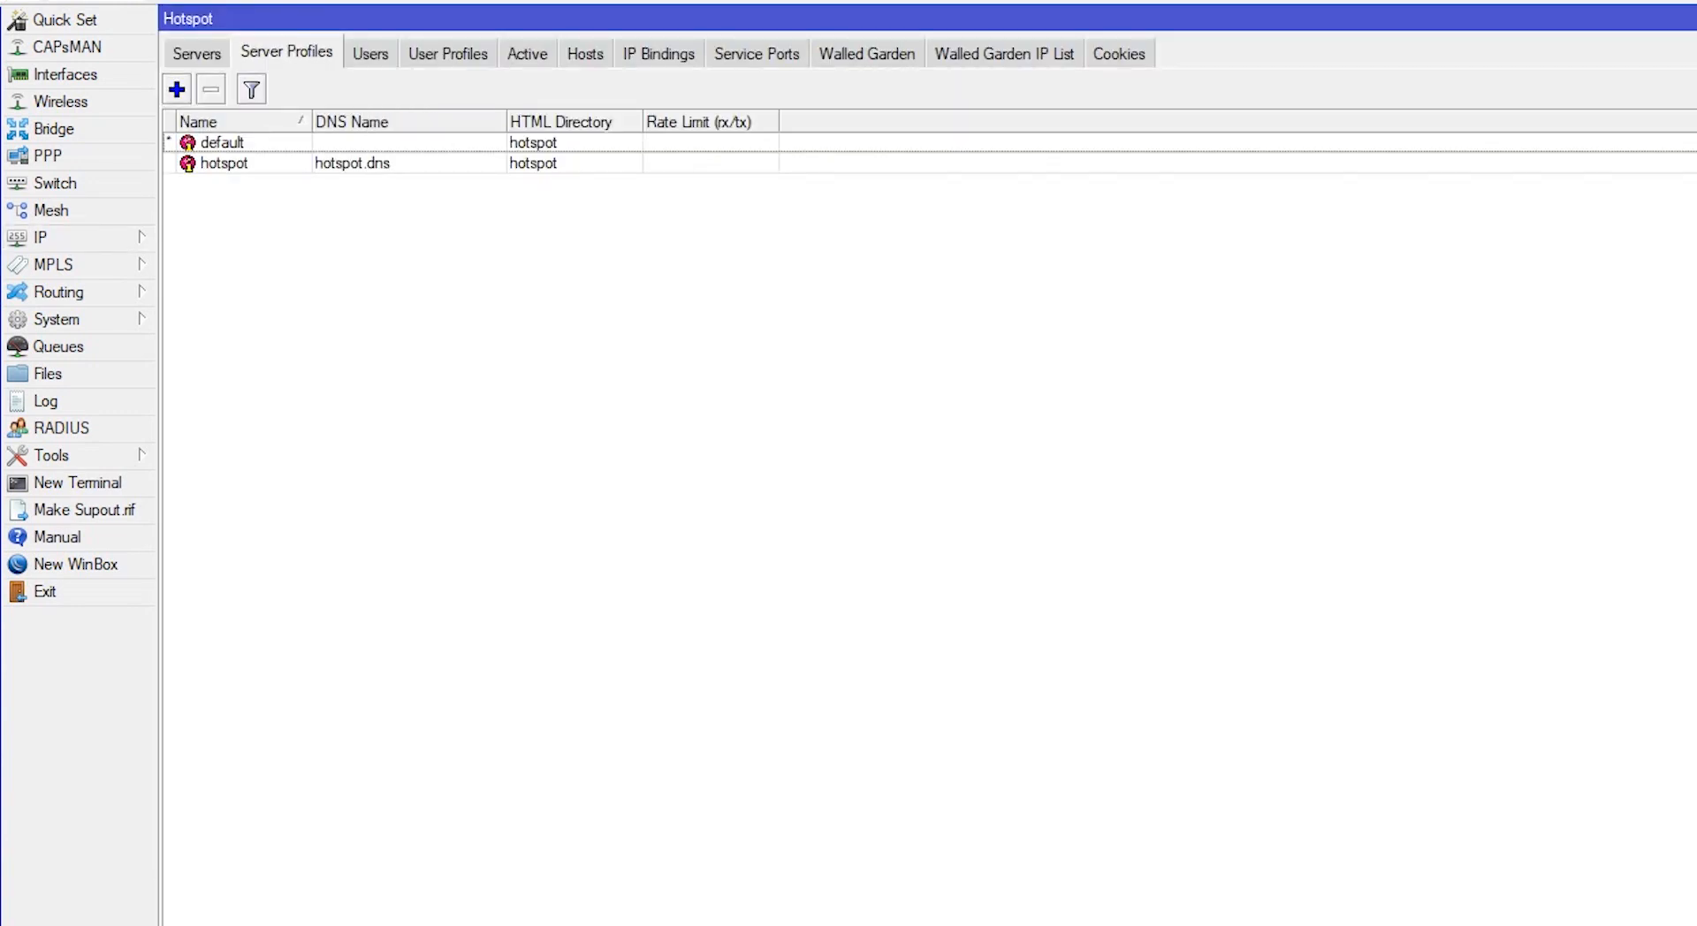
left_click(225, 164)
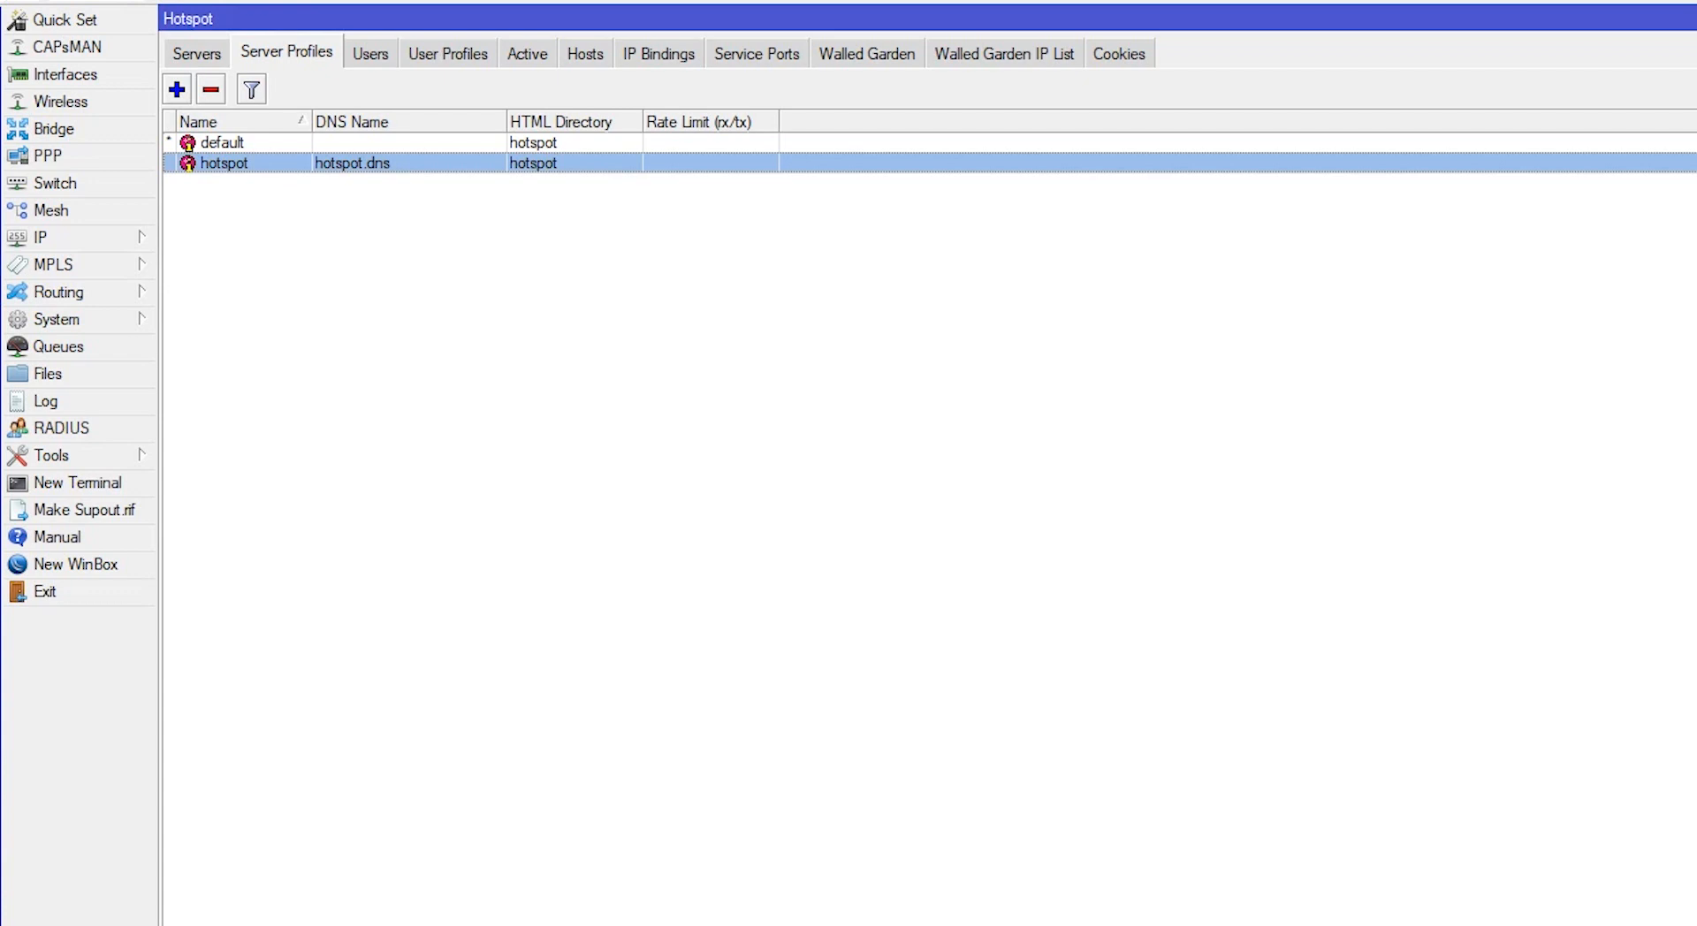
Step: Highlight item 19, the user profile entry, in the Notepad checklist and return to WinBox
key("alt+Tab")
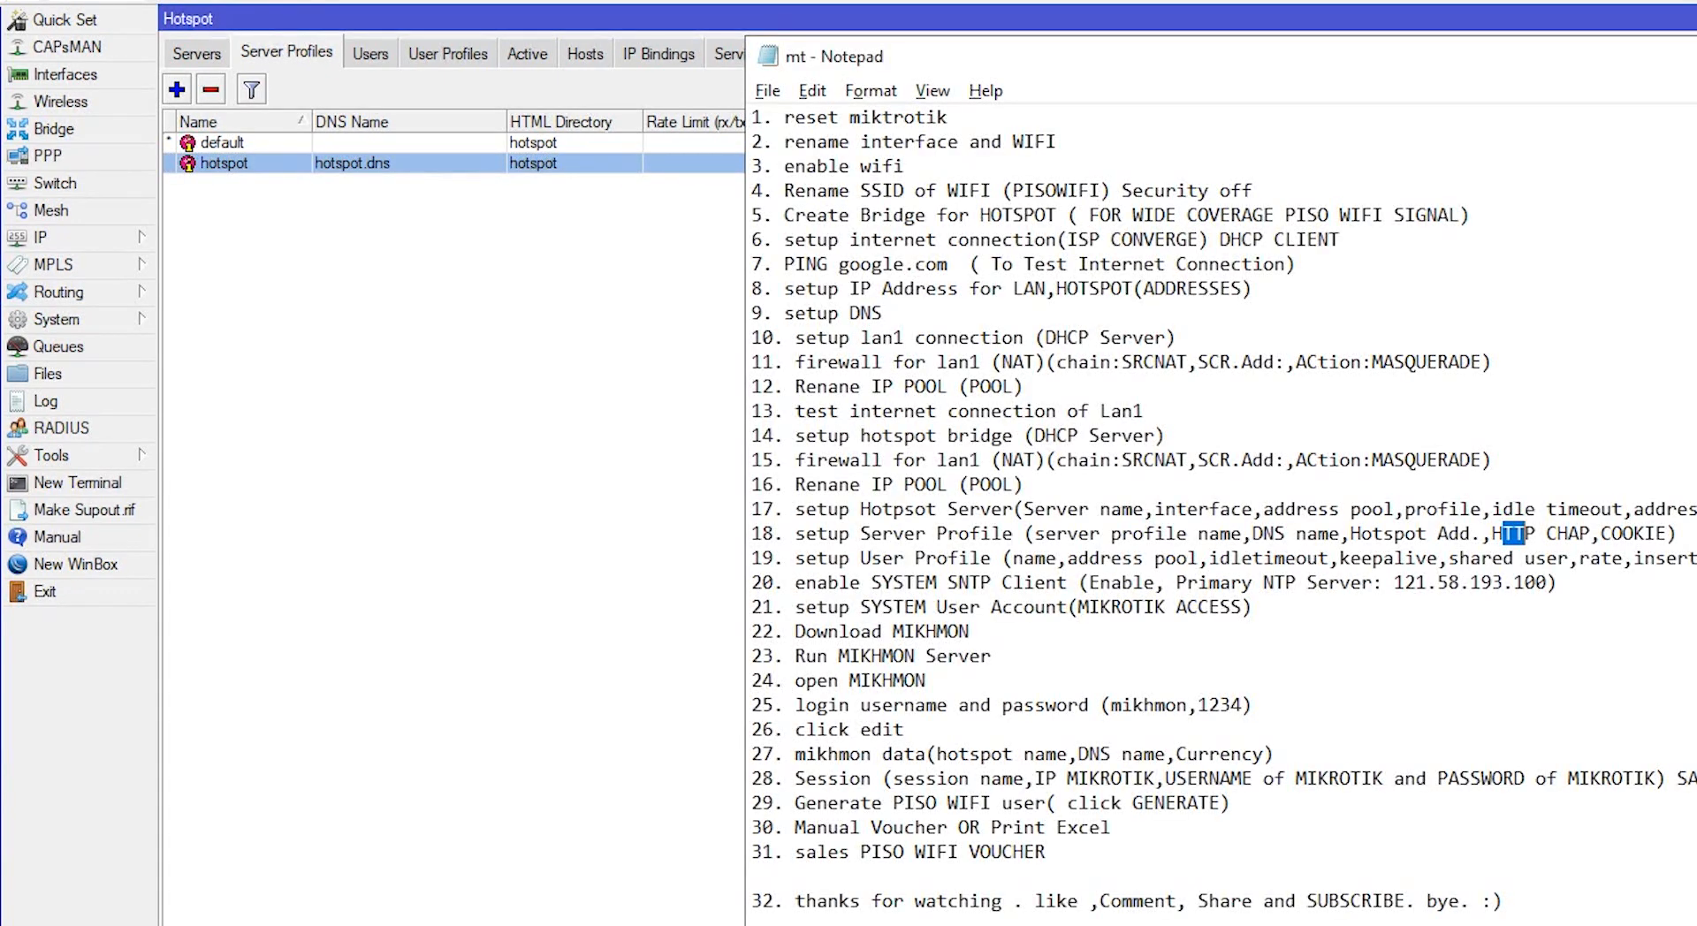
left_click_drag(795, 558, 992, 558)
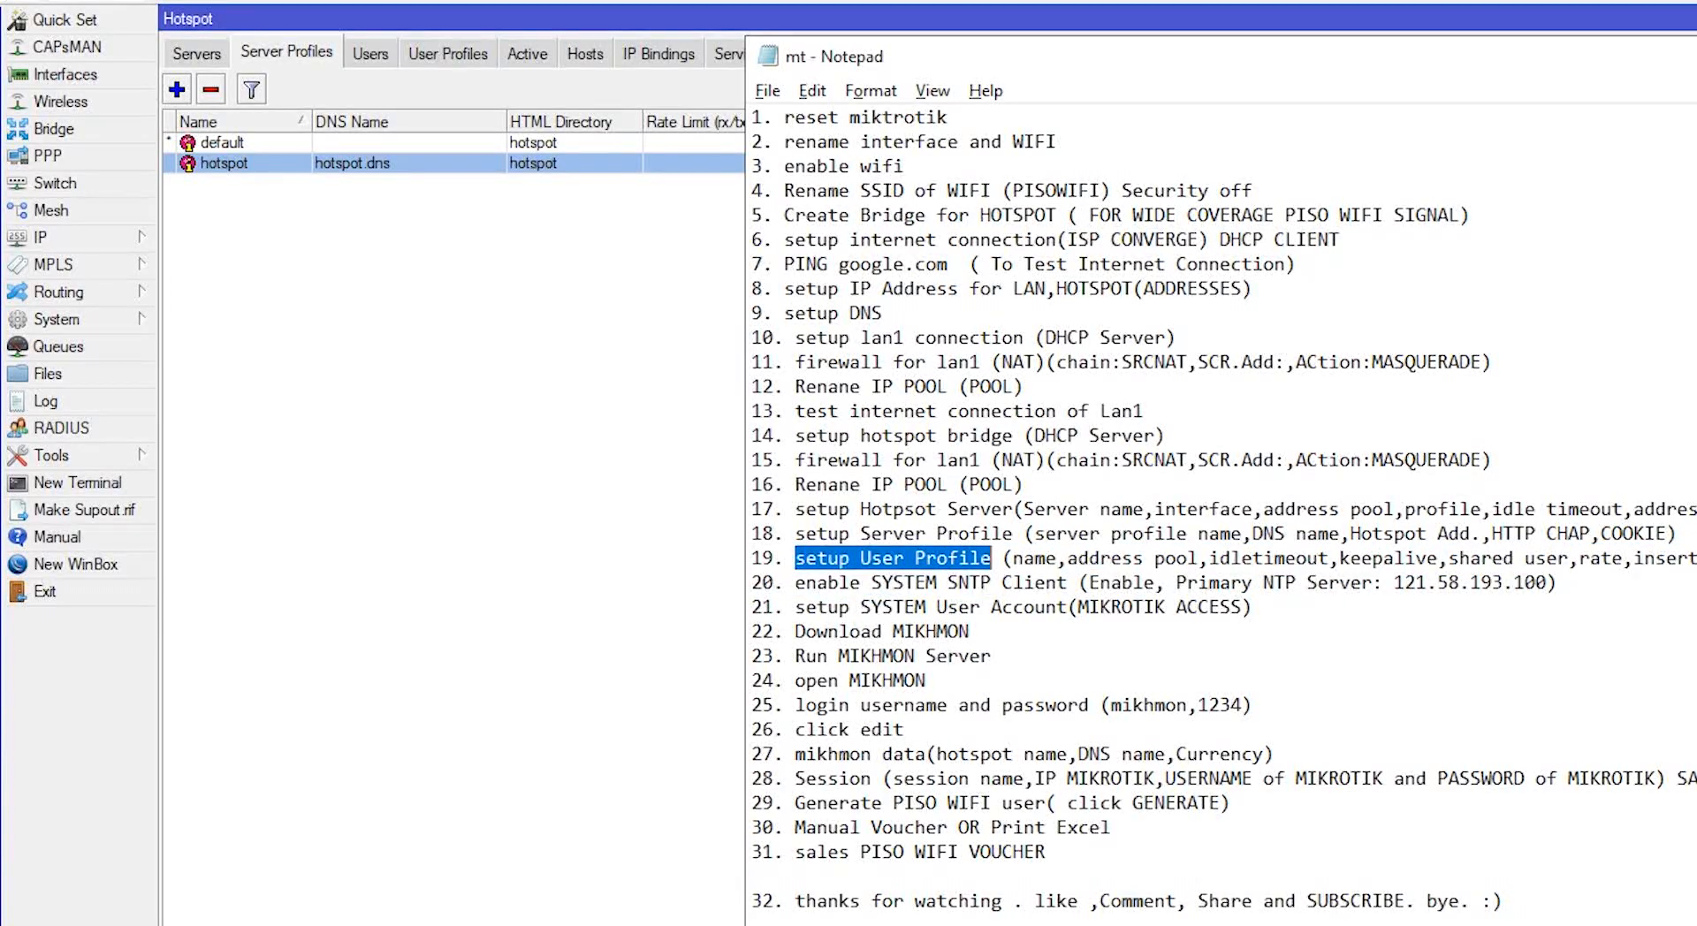
key("alt+Tab")
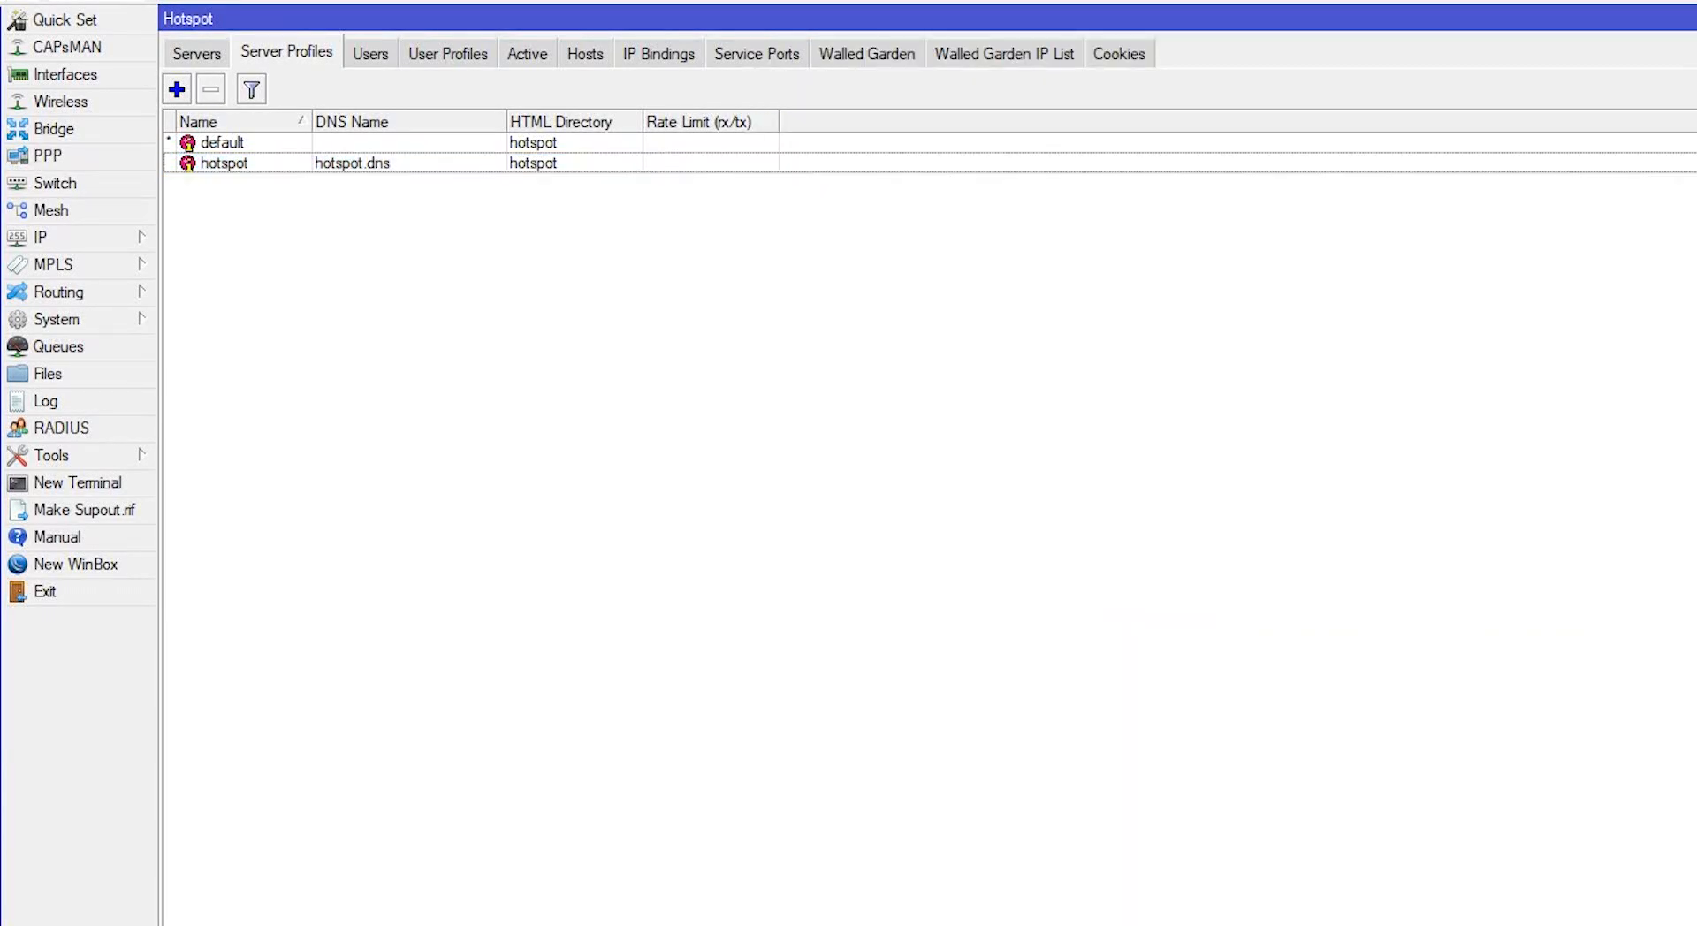
Step: Start a new hotspot user profile named 1Hour, consulting the Notepad checklist, and assign it the HOTSPOT_IP_POOL address pool
left_click(448, 53)
left_click(176, 88)
left_click_drag(1308, 322, 986, 246)
left_click(803, 280)
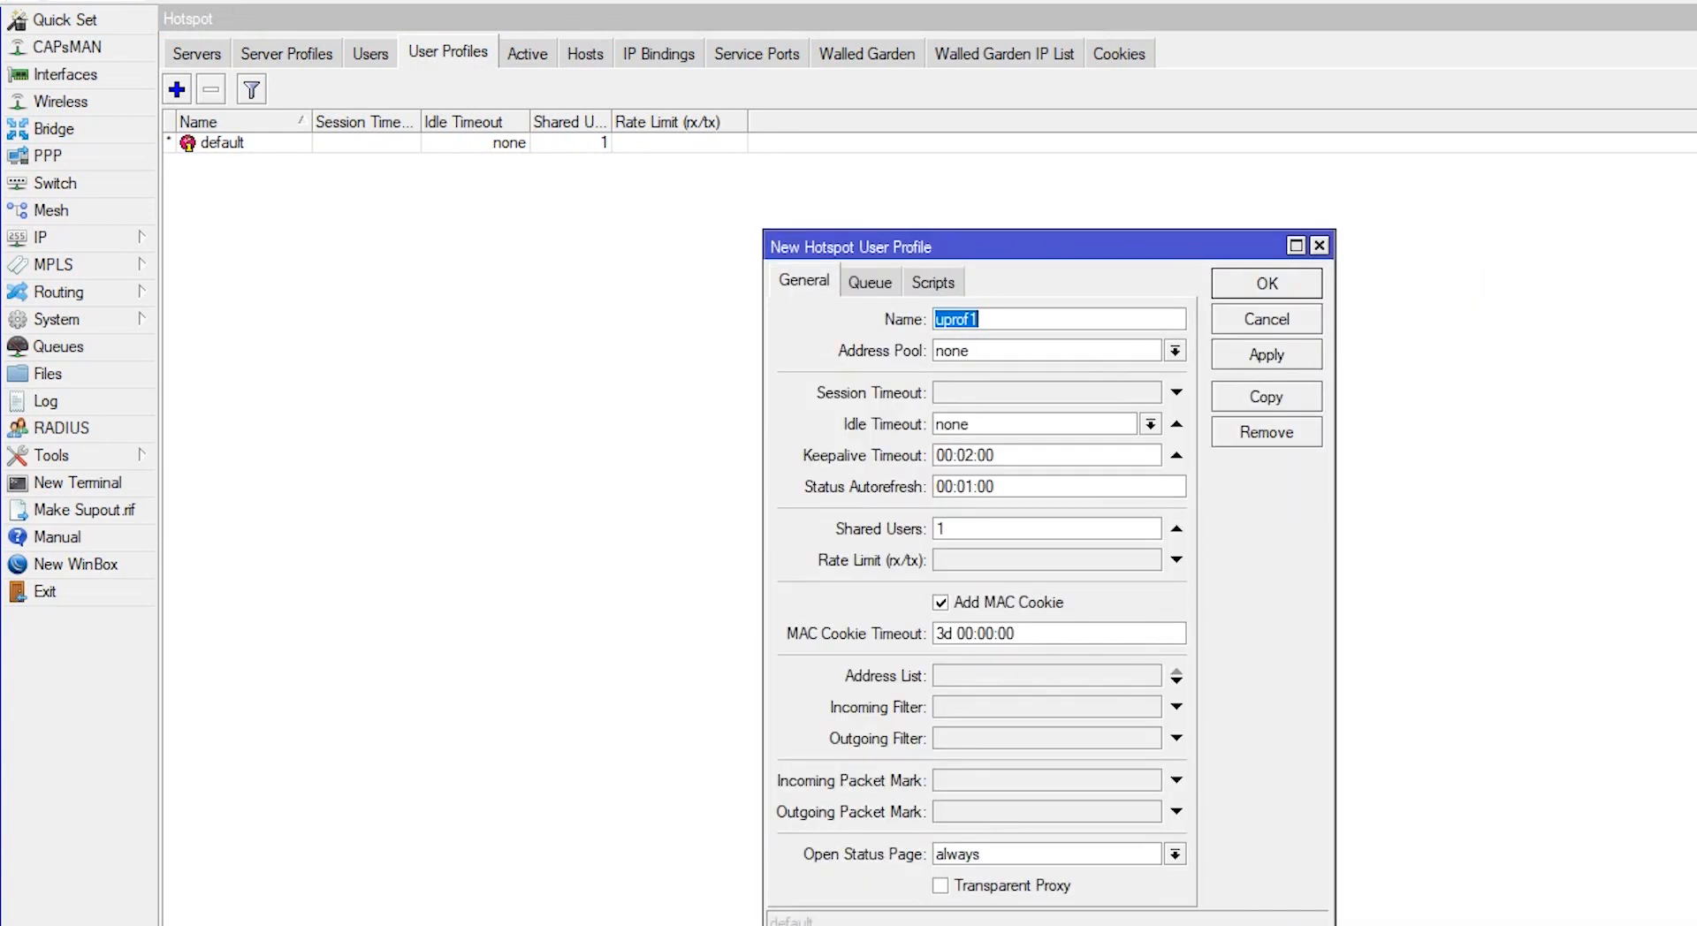
key("alt+Tab")
left_click_drag(1024, 559, 1133, 558)
left_click(1111, 559)
left_click_drag(1263, 559, 1416, 559)
type("1Hour")
left_click(1175, 351)
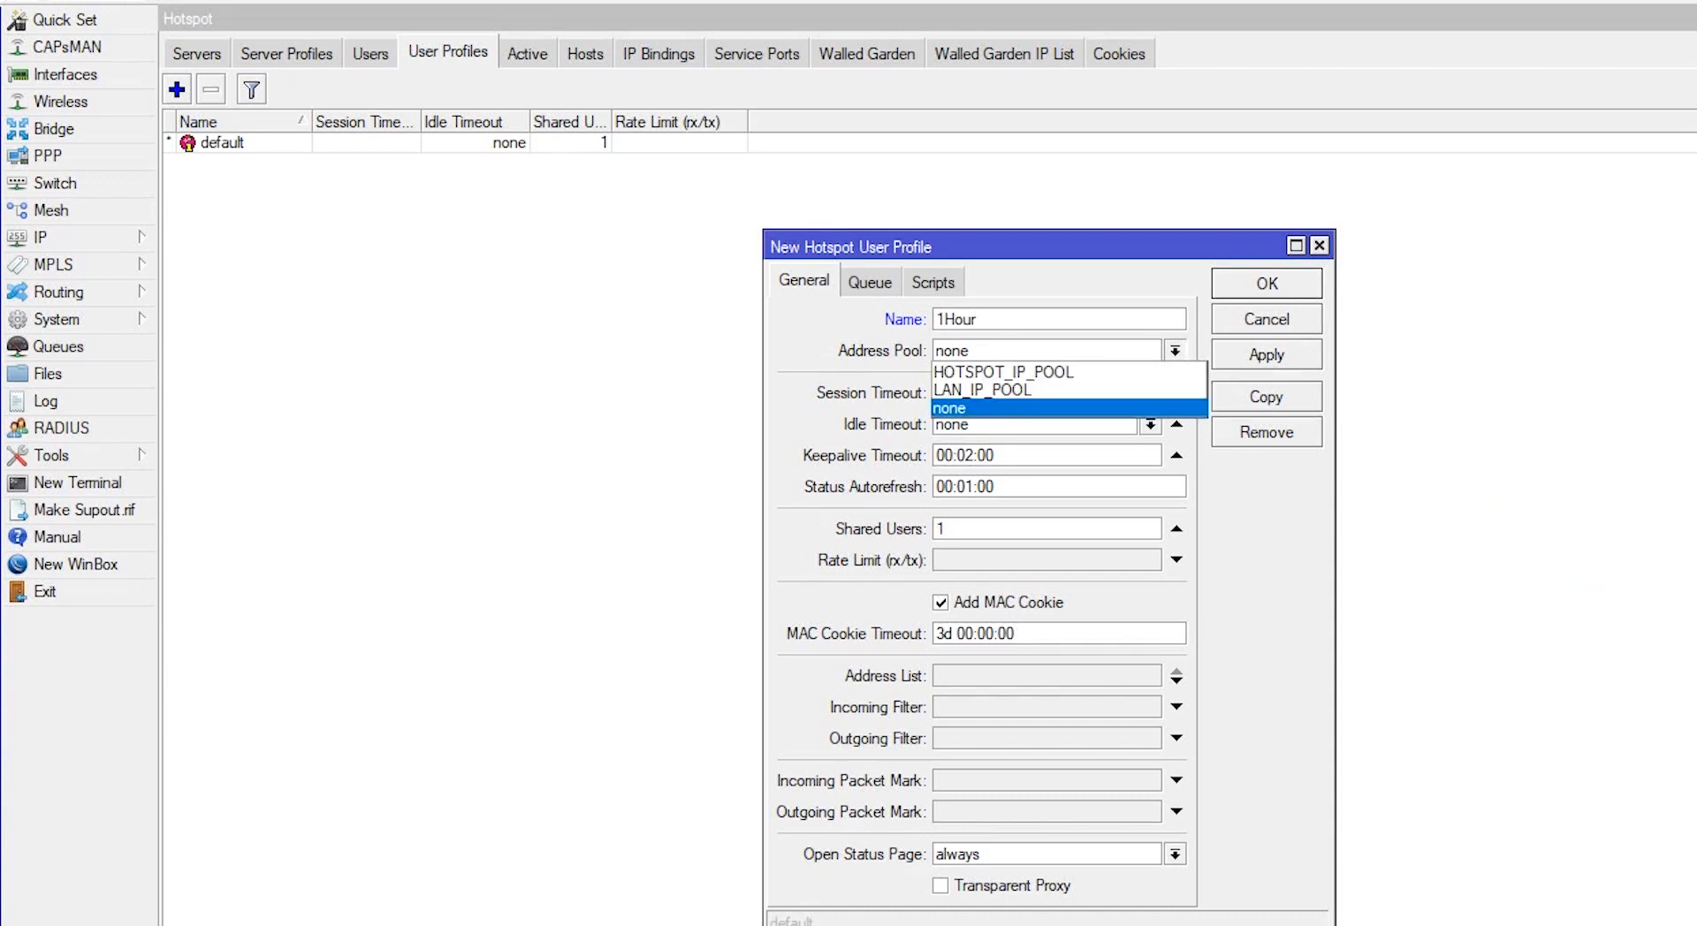
left_click(1003, 372)
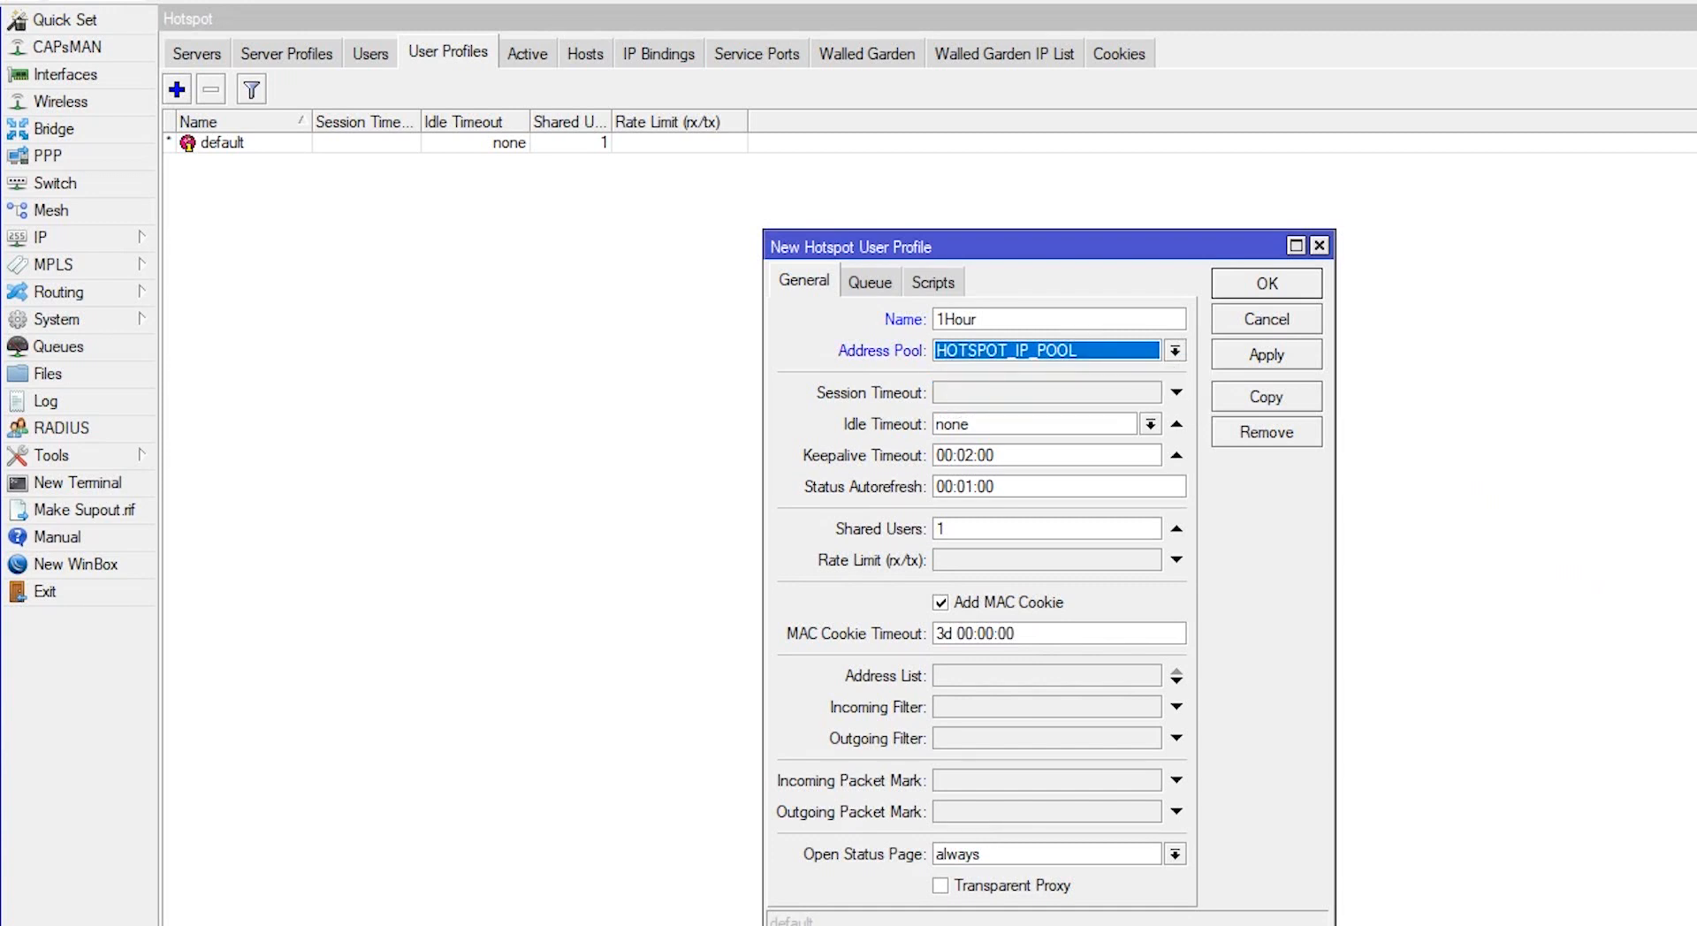
Step: Set the 1Hour user profile's idle timeout to 01:00:00
key("Tab")
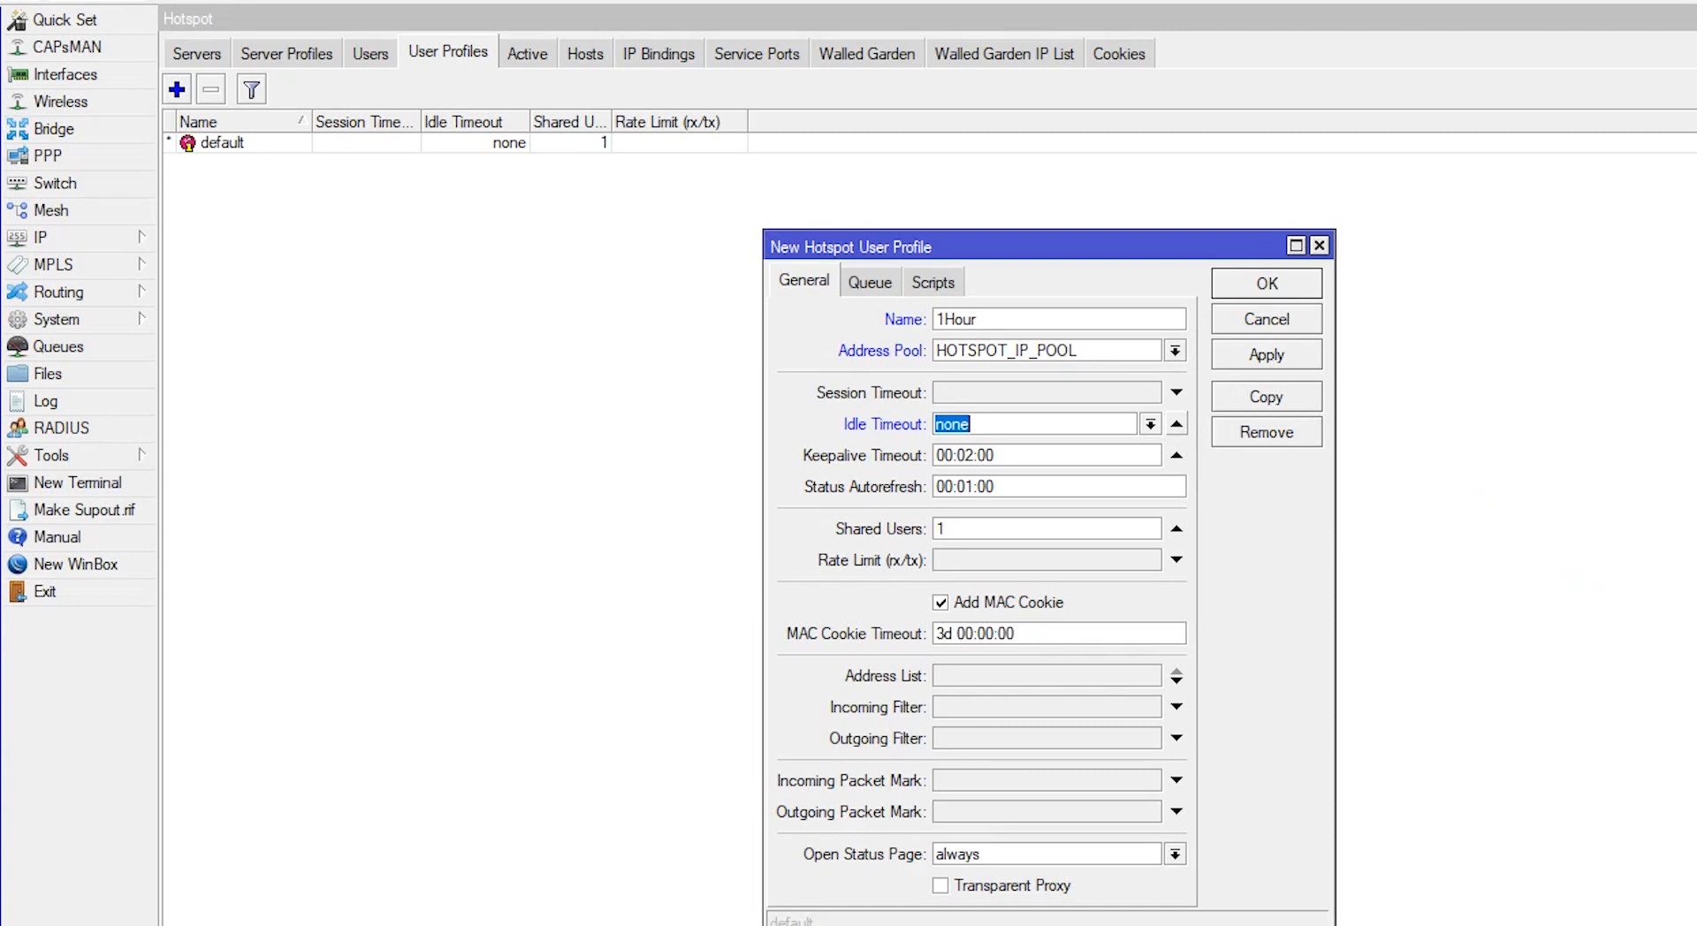
key("Tab")
key("ctrl+c")
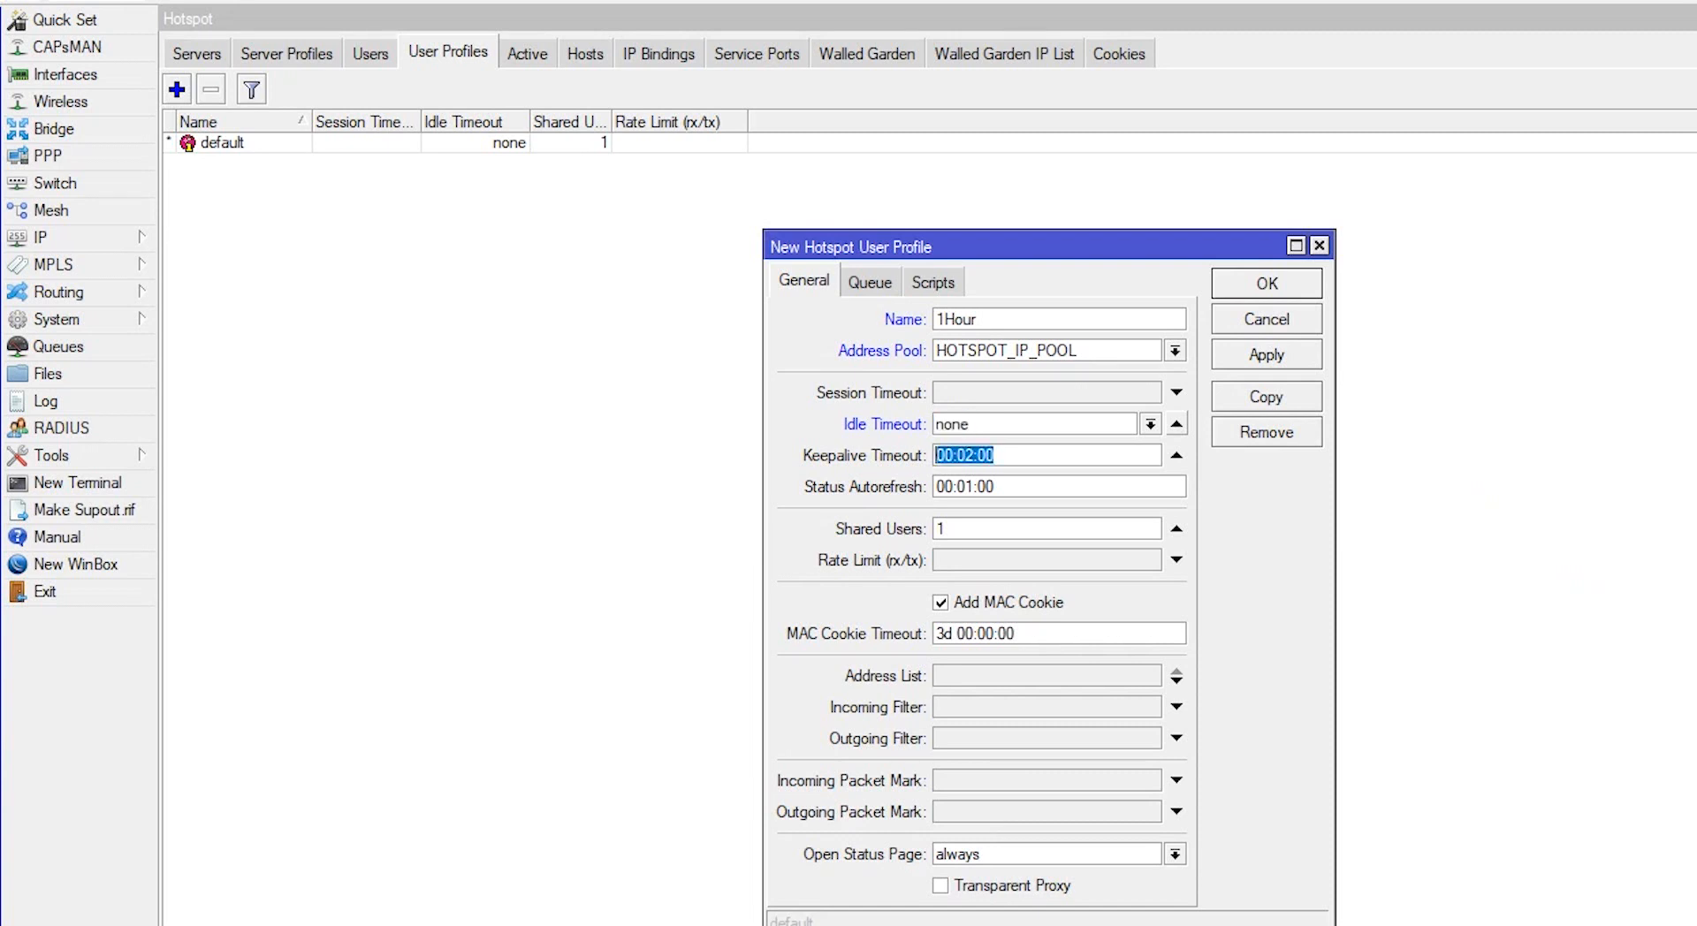
key("shift+Tab")
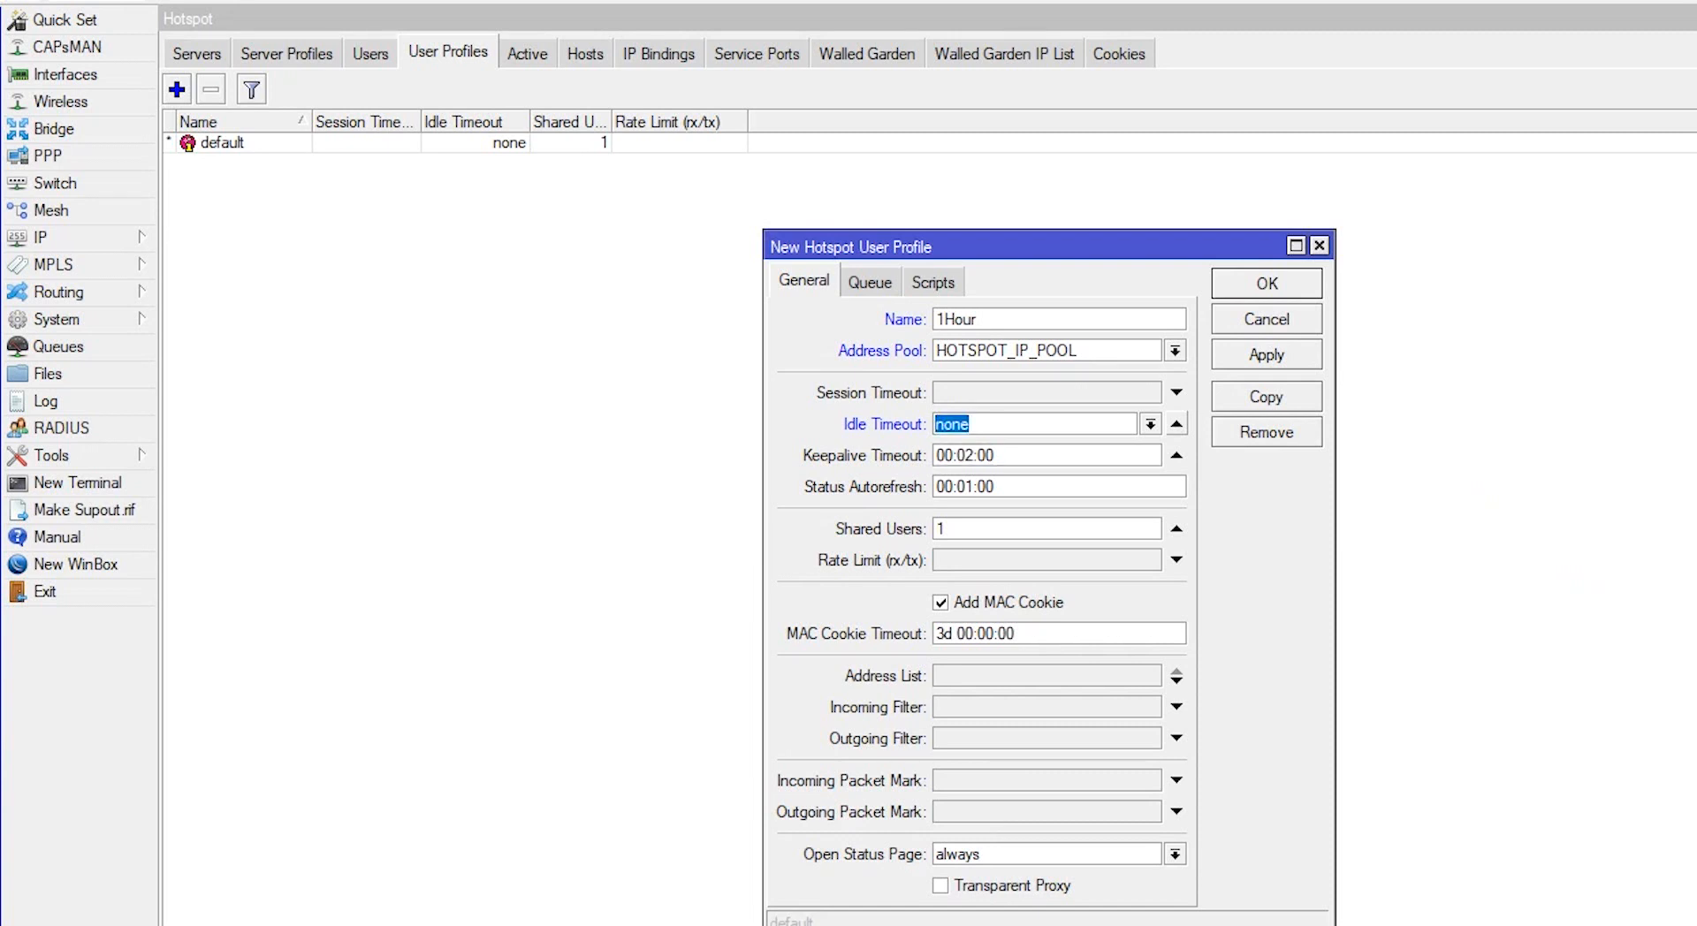
key("ctrl+v")
key("Left")
key("Left")
key("Left")
key("BackSpace")
type("0")
key("Left")
key("Left")
key("Left")
key("Left")
key("Delete")
type("1")
Step: Set the user profile's keepalive timeout to 01:00:00
left_click(952, 455)
key("BackSpace")
type("1")
key("Right")
key("Right")
key("Right")
key("BackSpace")
type("0")
Step: Set the user profile's rate limit (rx/tx) to 5M/5M
left_click(1176, 560)
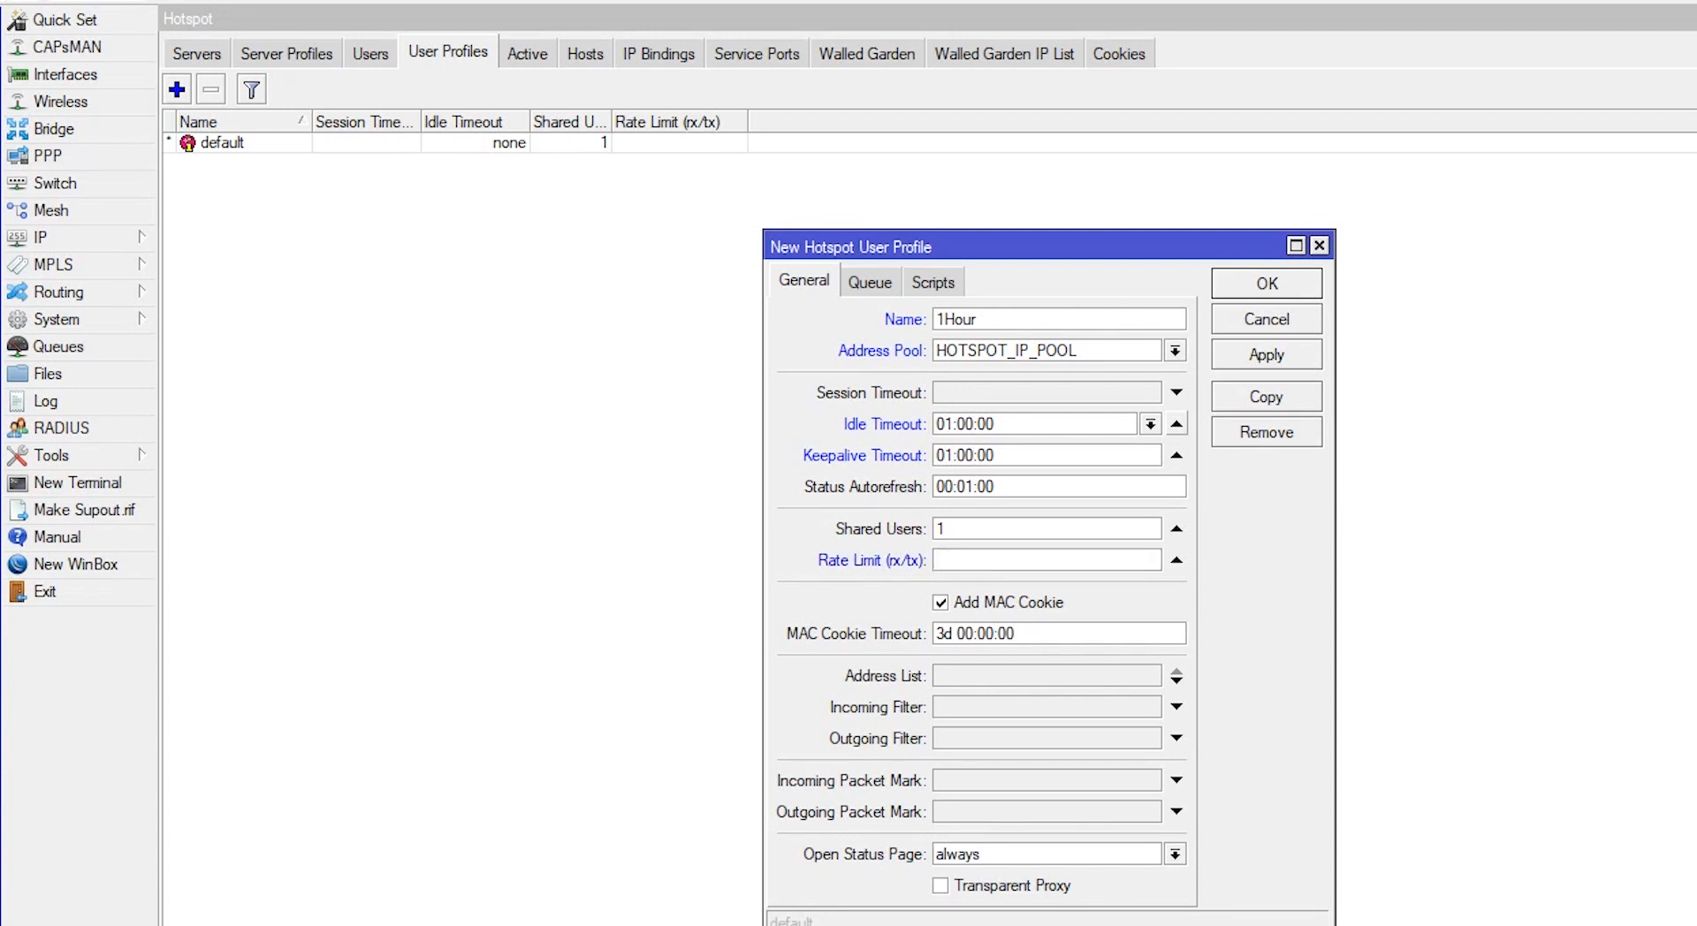
type("5M/5M")
Step: Open the user profile's script settings and copy the auto delete voucher script from the Notepad file
left_click(869, 282)
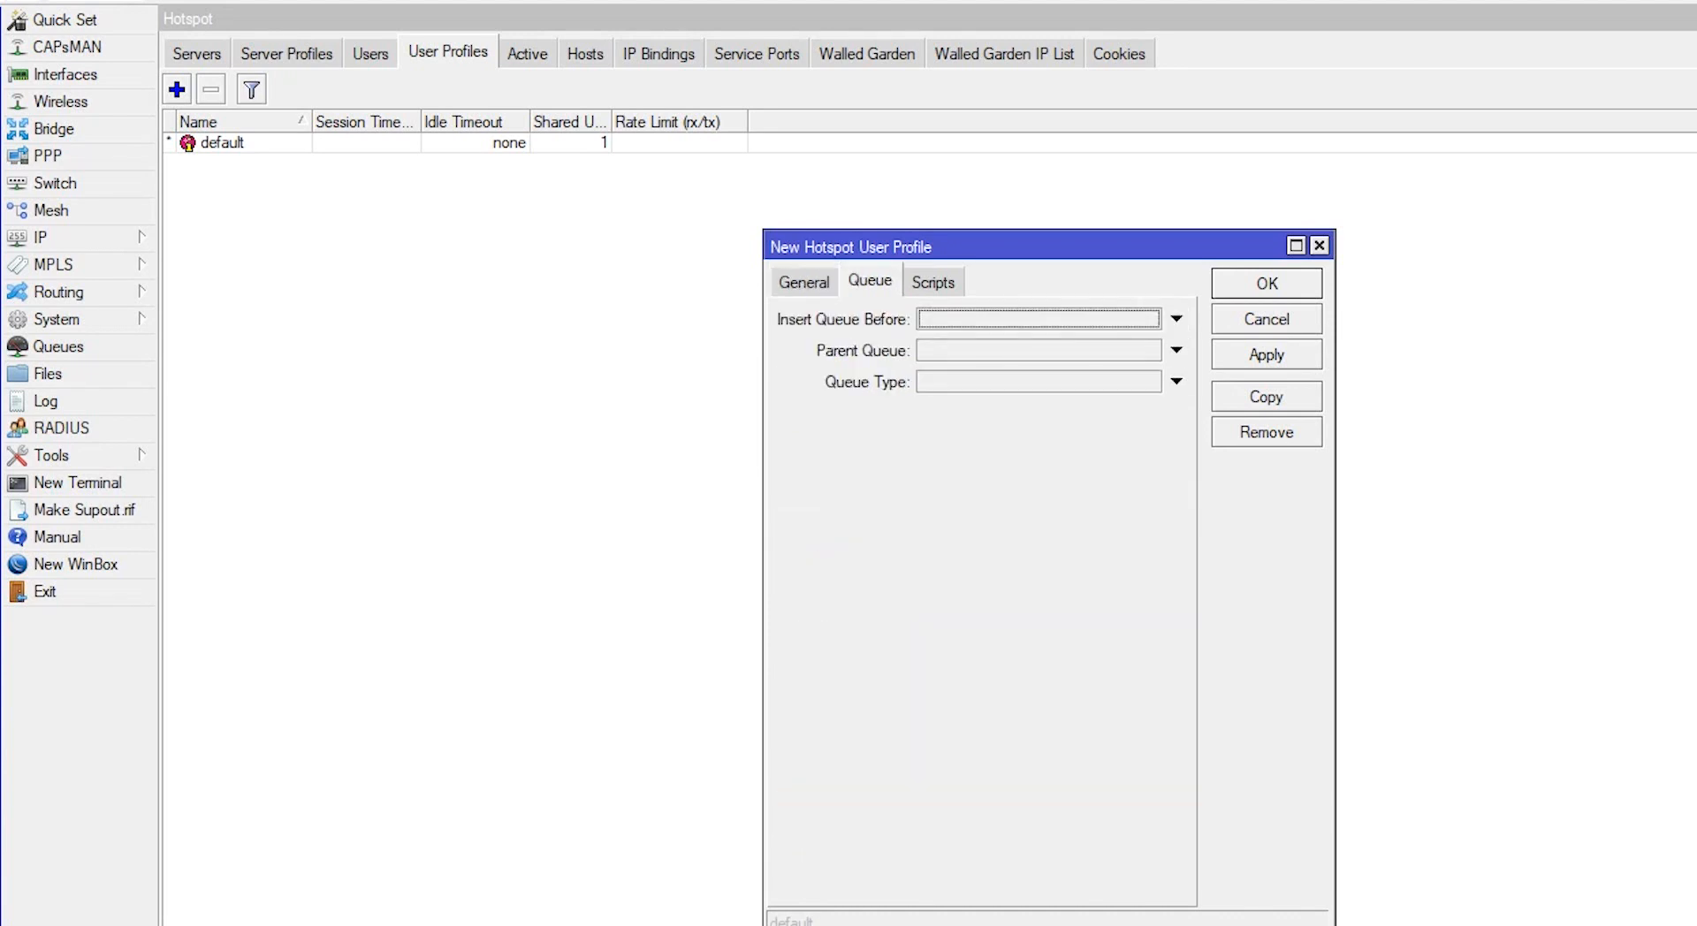
left_click(933, 282)
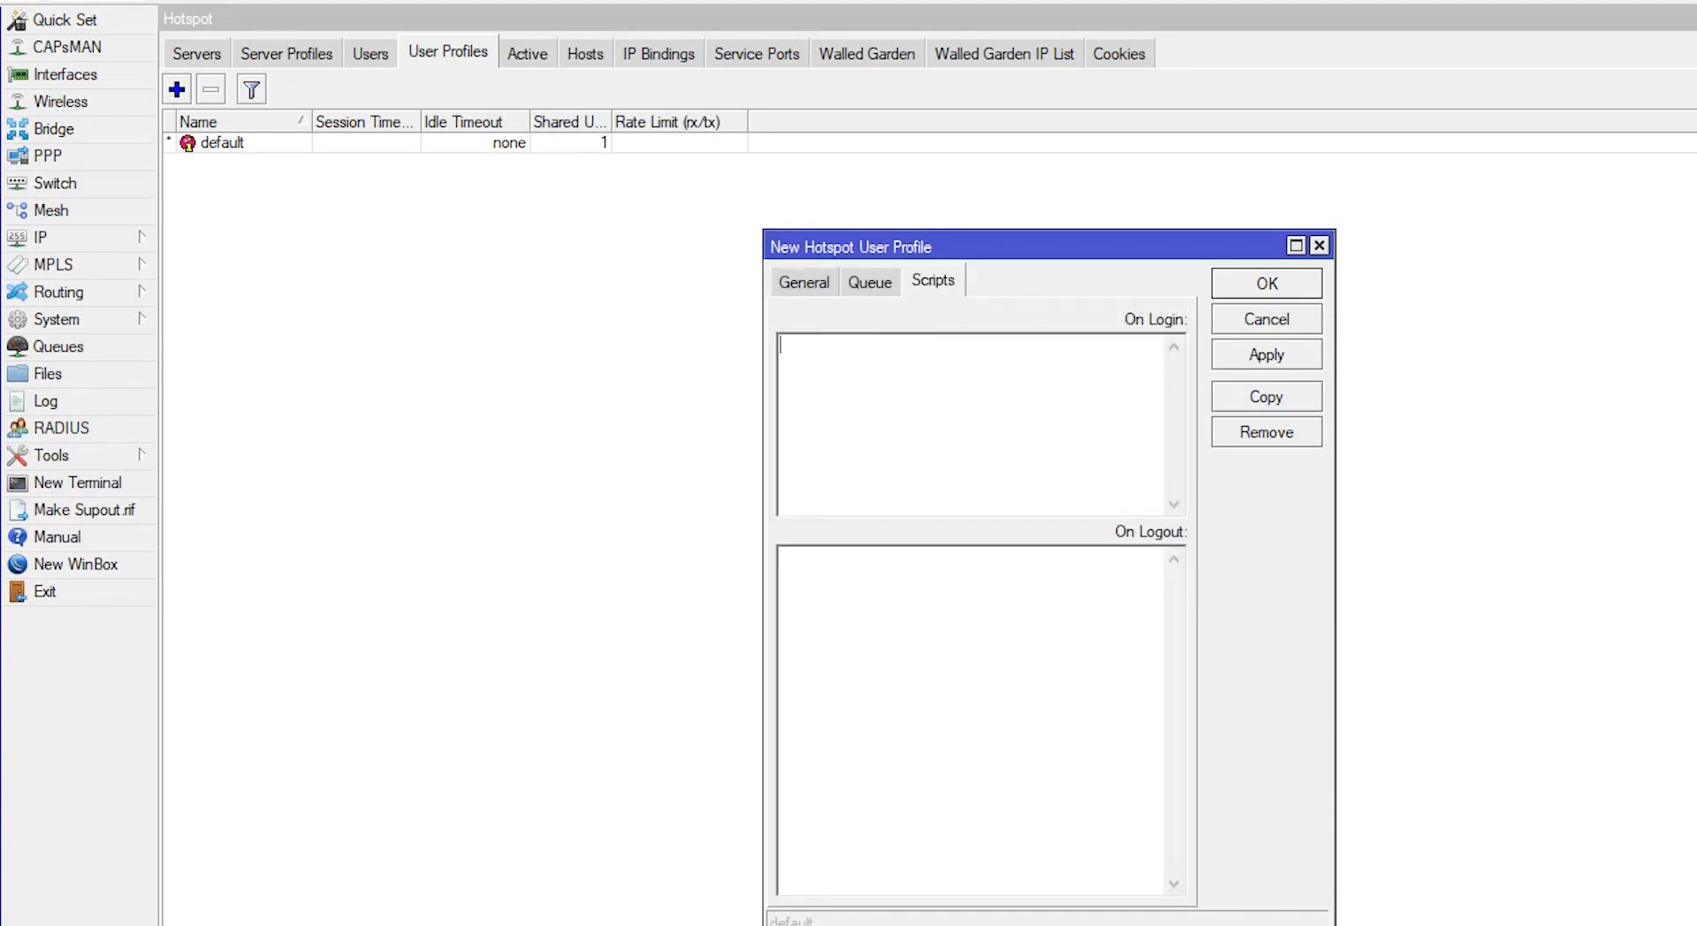
key("alt+Tab")
scroll(1220, 513, "down", 5)
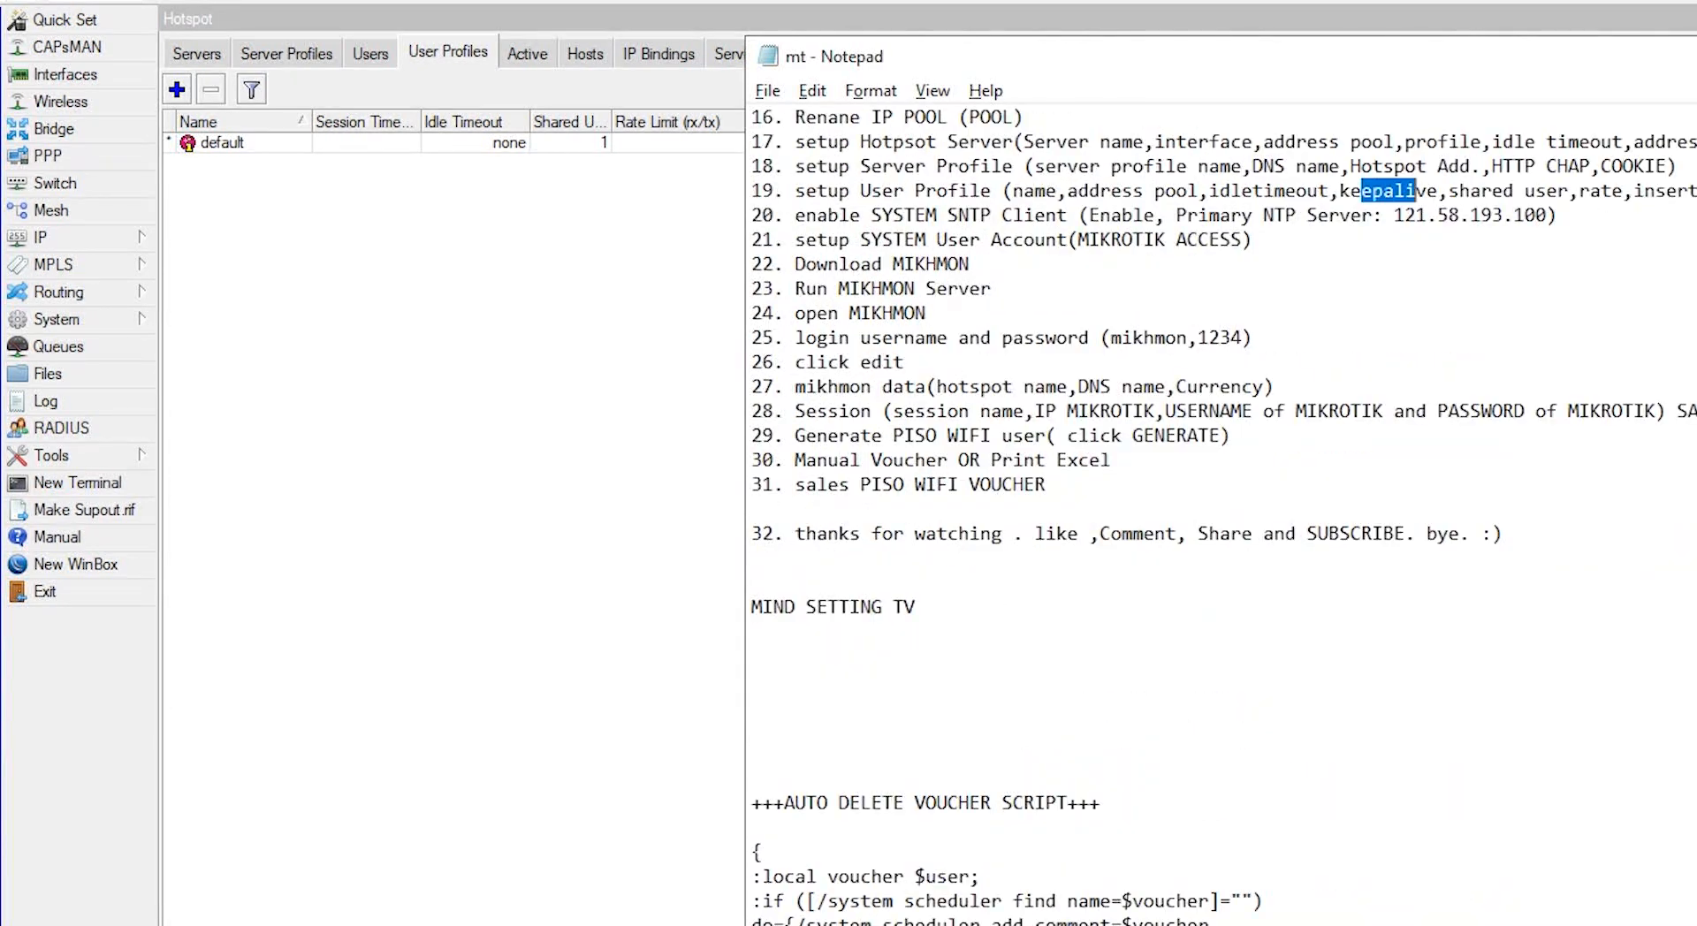
left_click_drag(784, 803, 1068, 803)
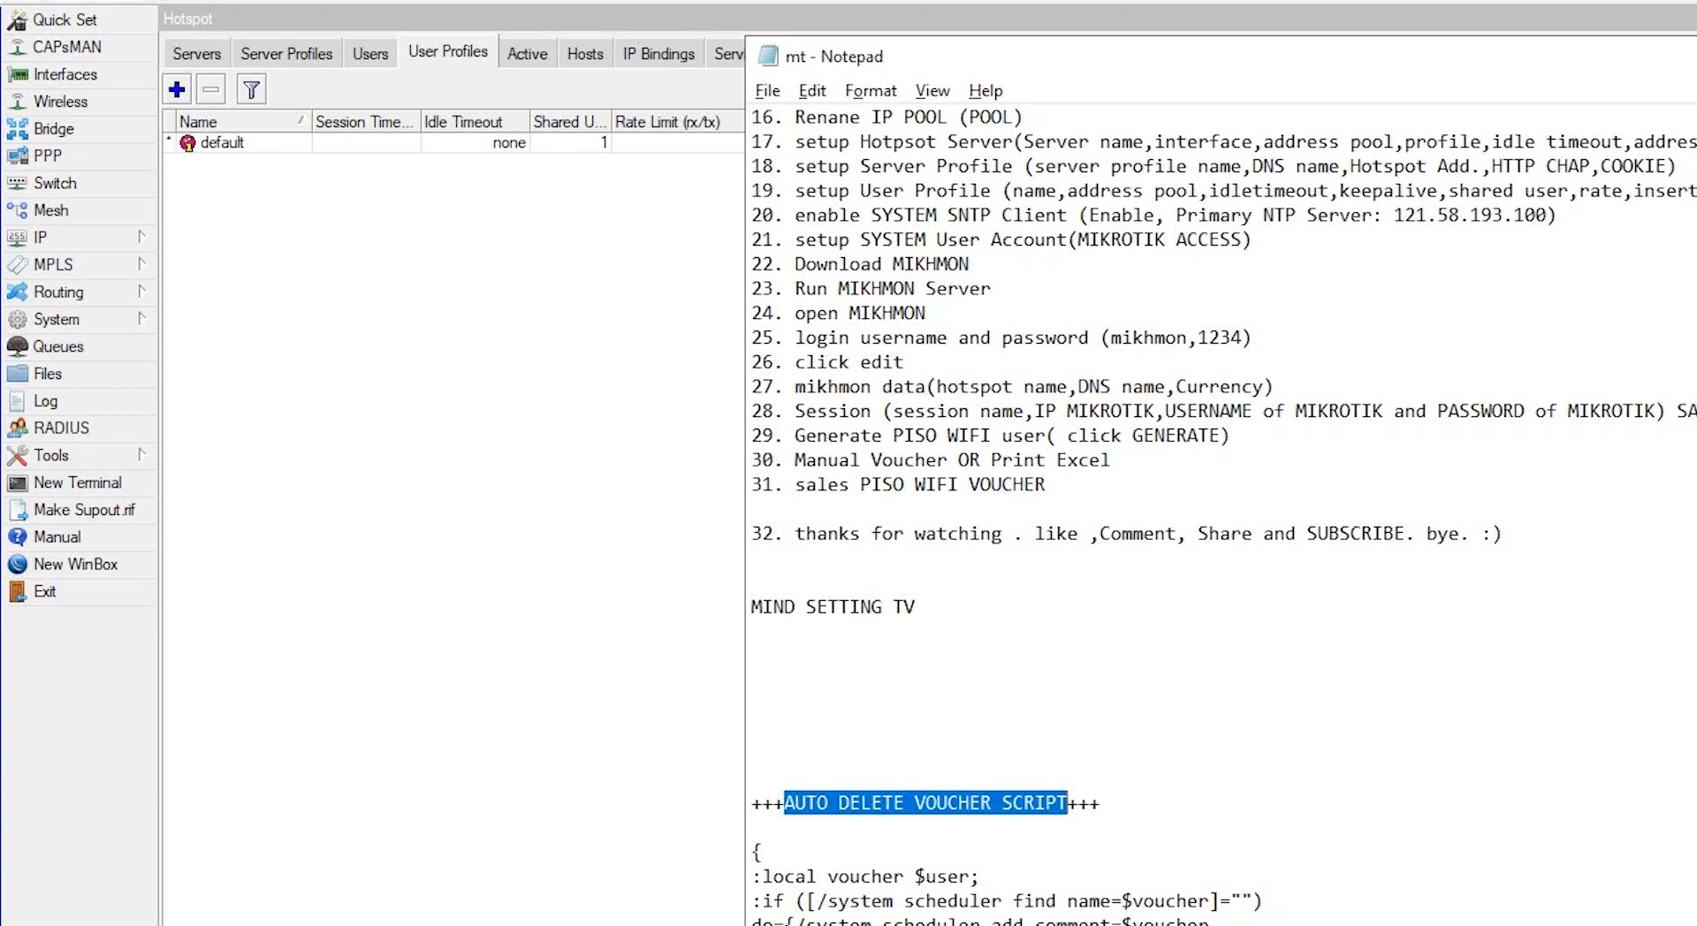
left_click_drag(752, 852, 849, 925)
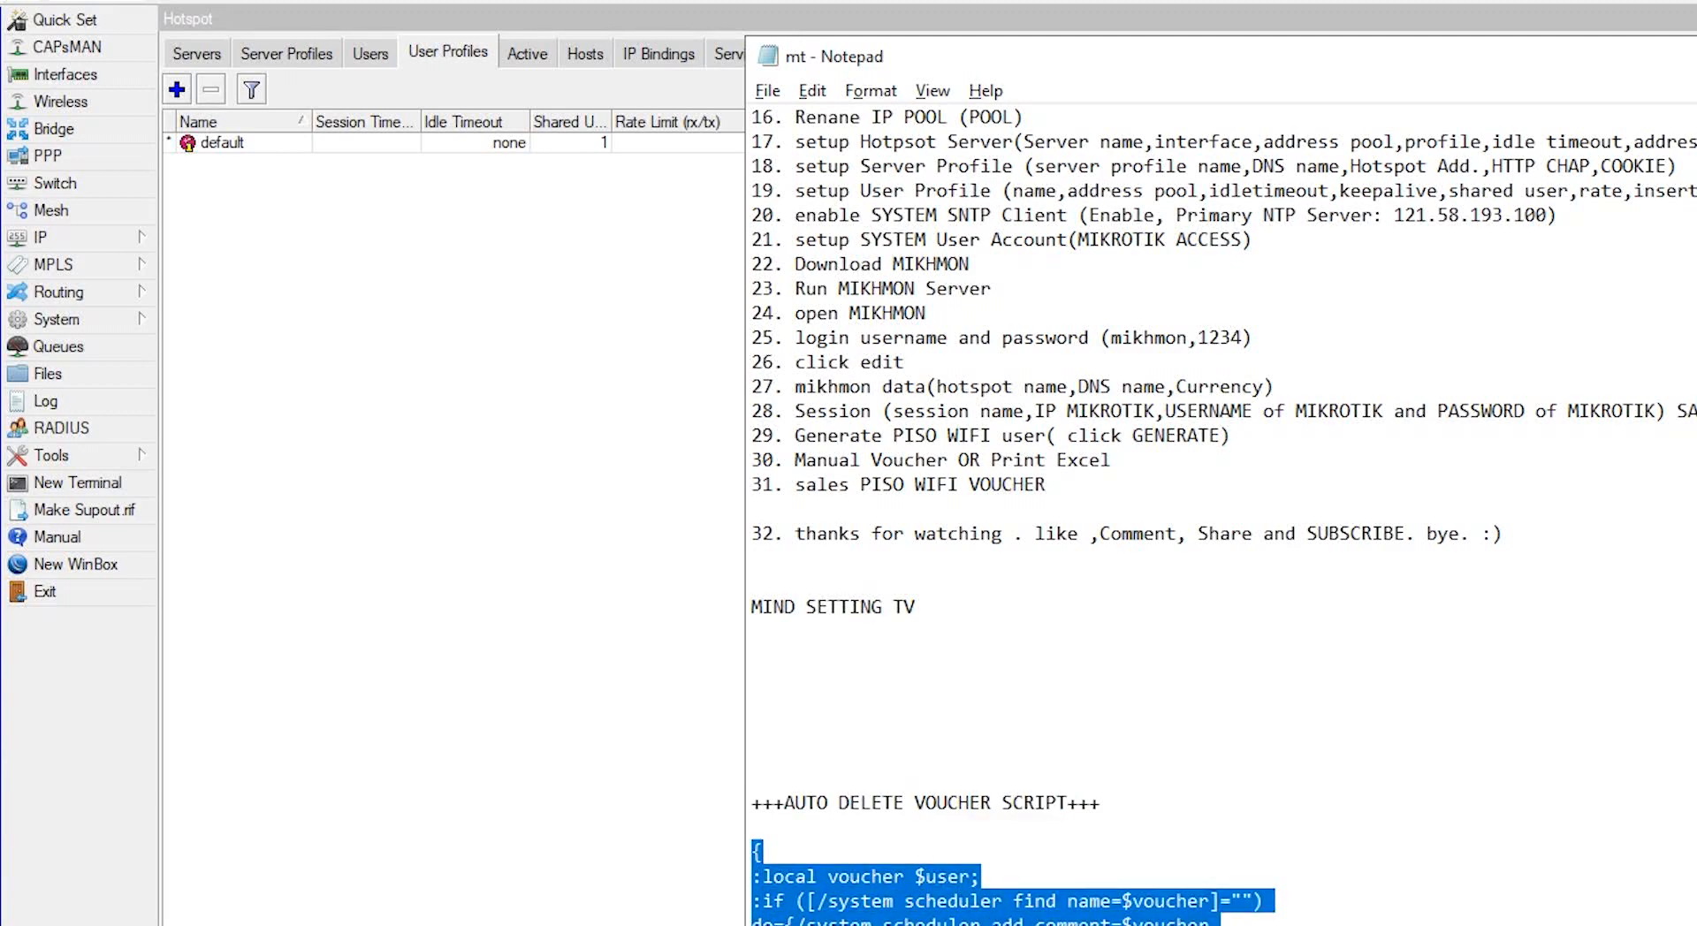
right_click(828, 517)
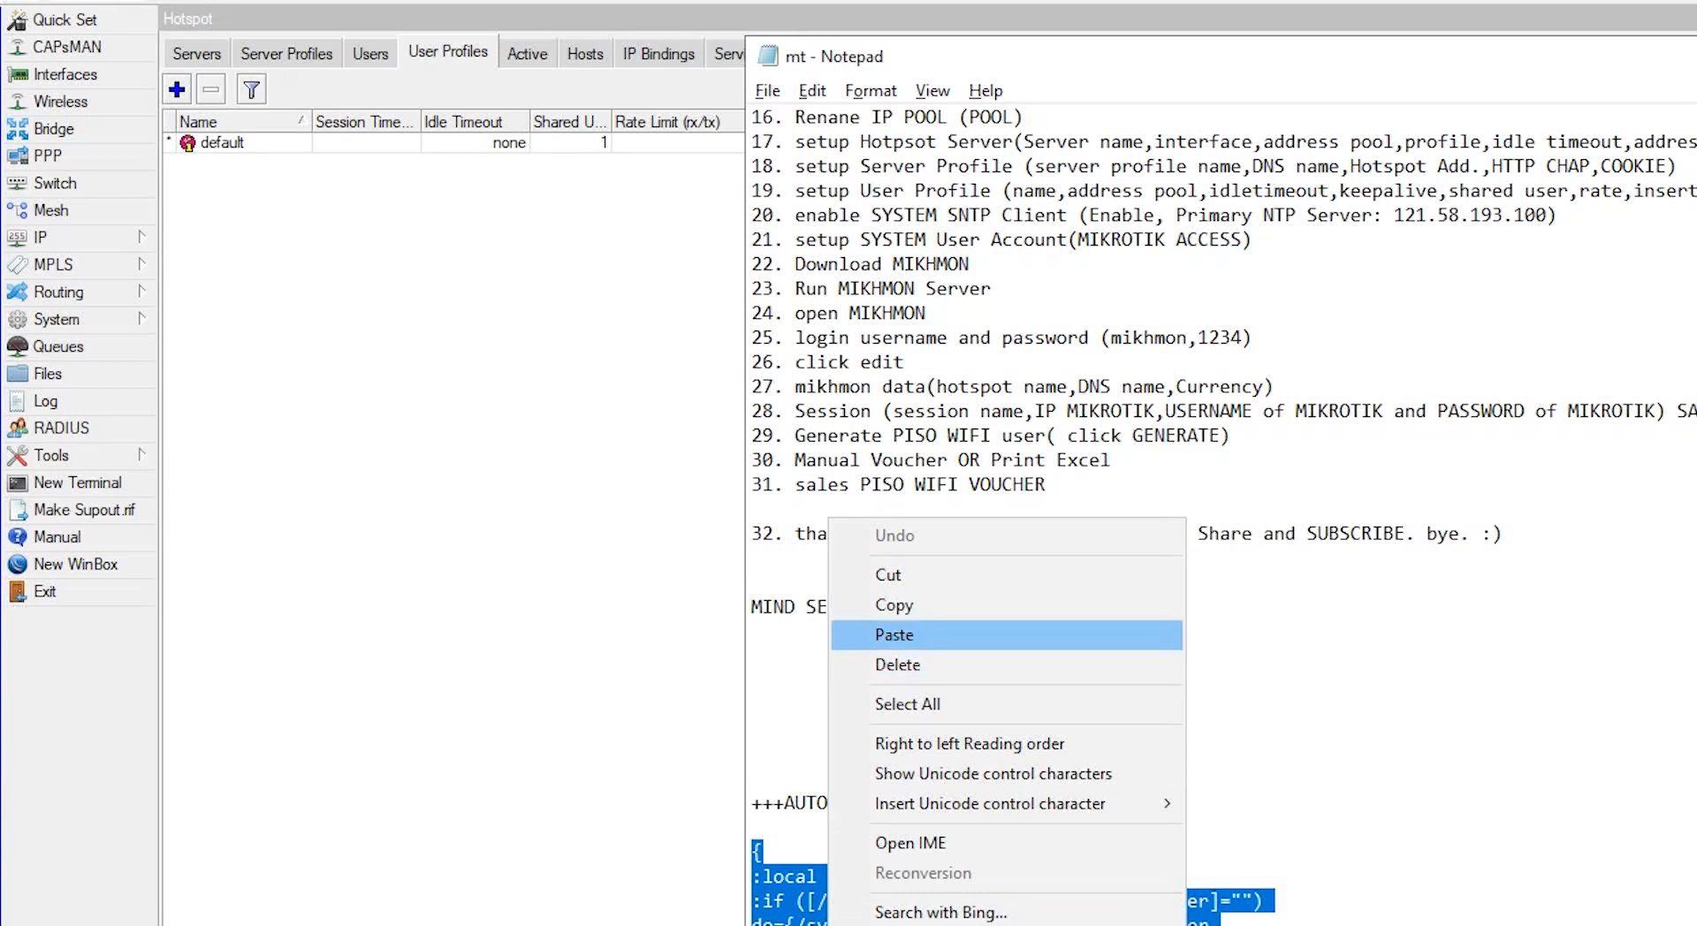
left_click(893, 604)
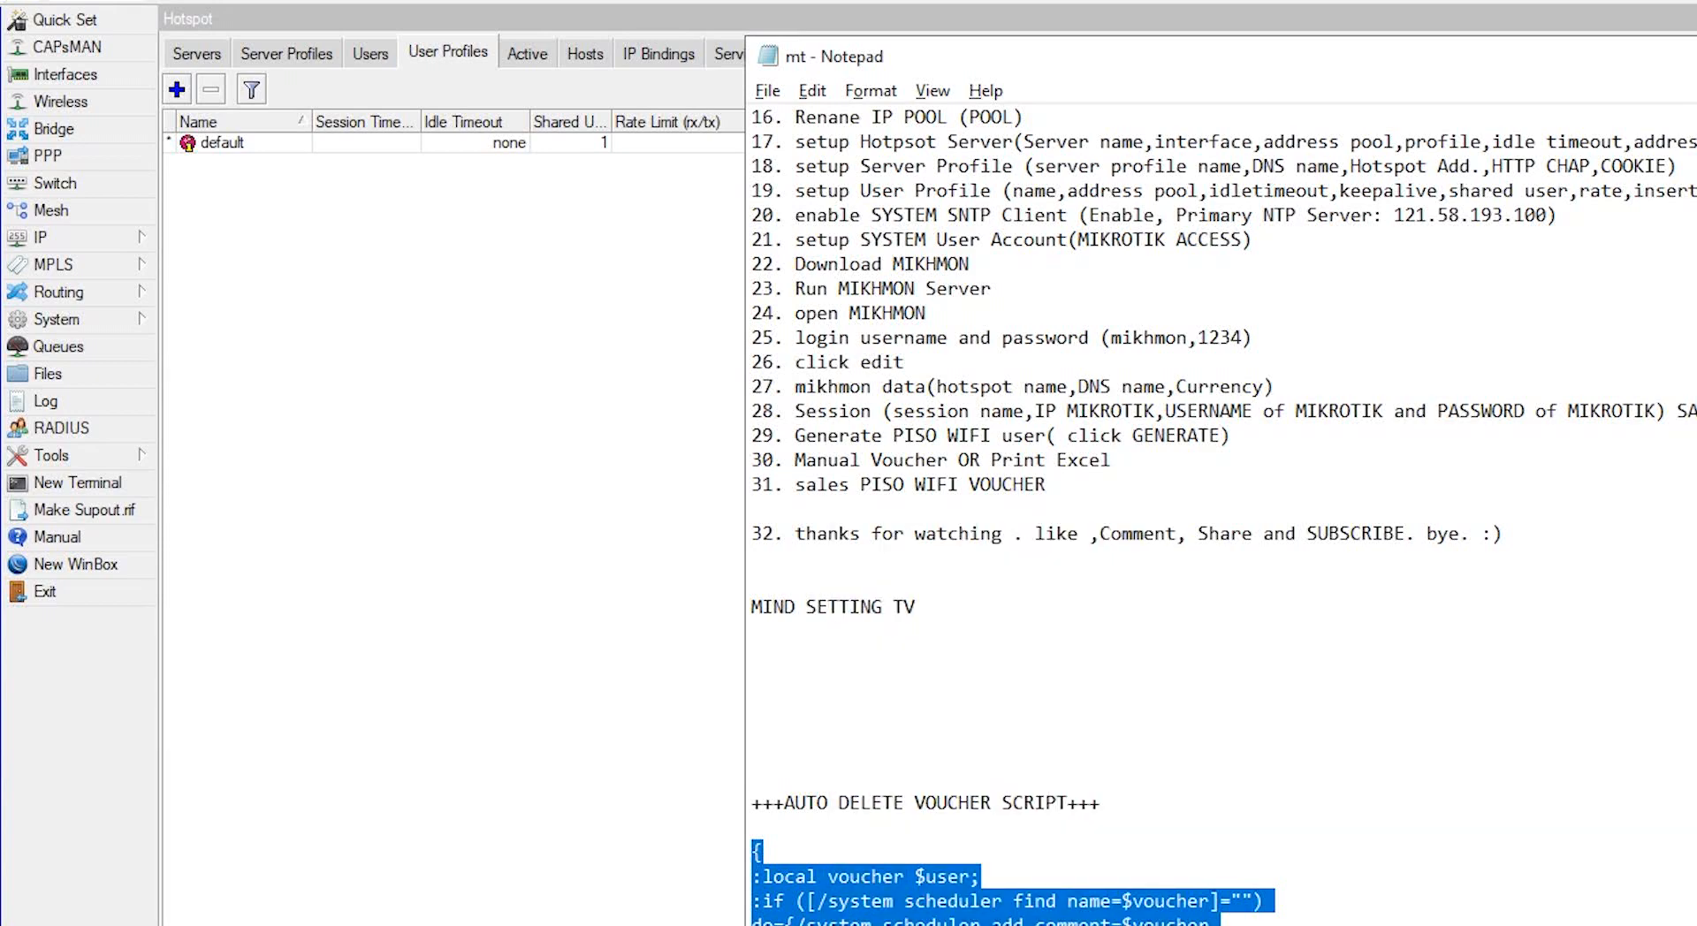
Step: Paste the voucher script as the profile's On Login script in WinBox, save the profile, and select 1Hour in the list
key("alt+Tab")
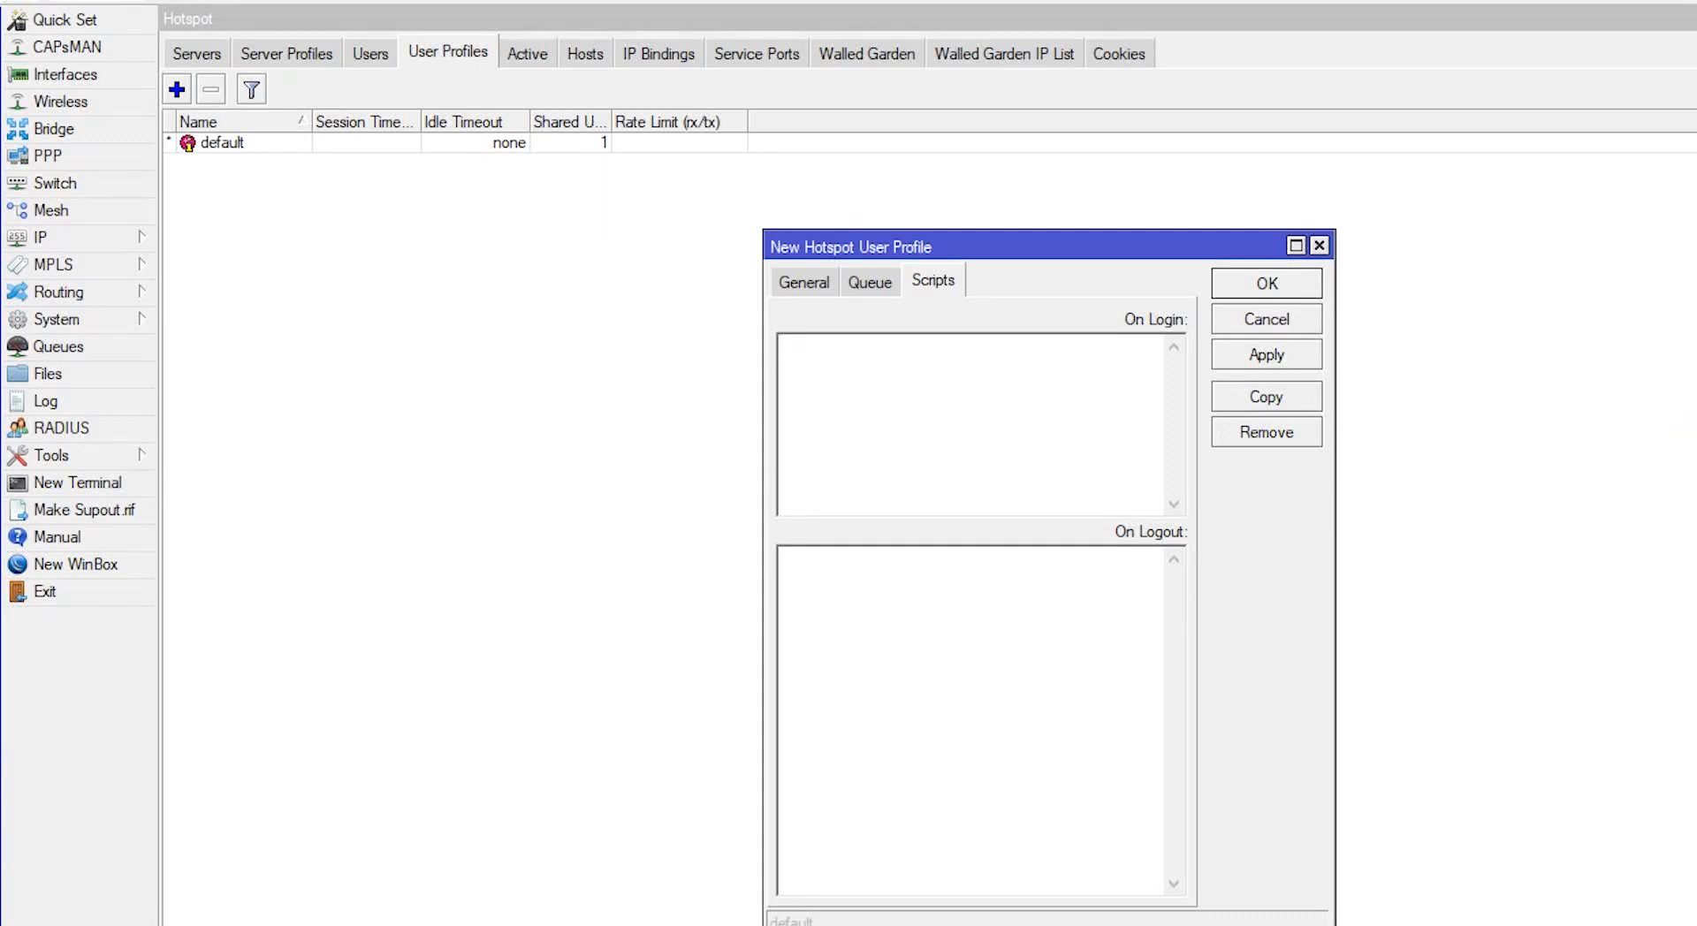
key("ctrl+v")
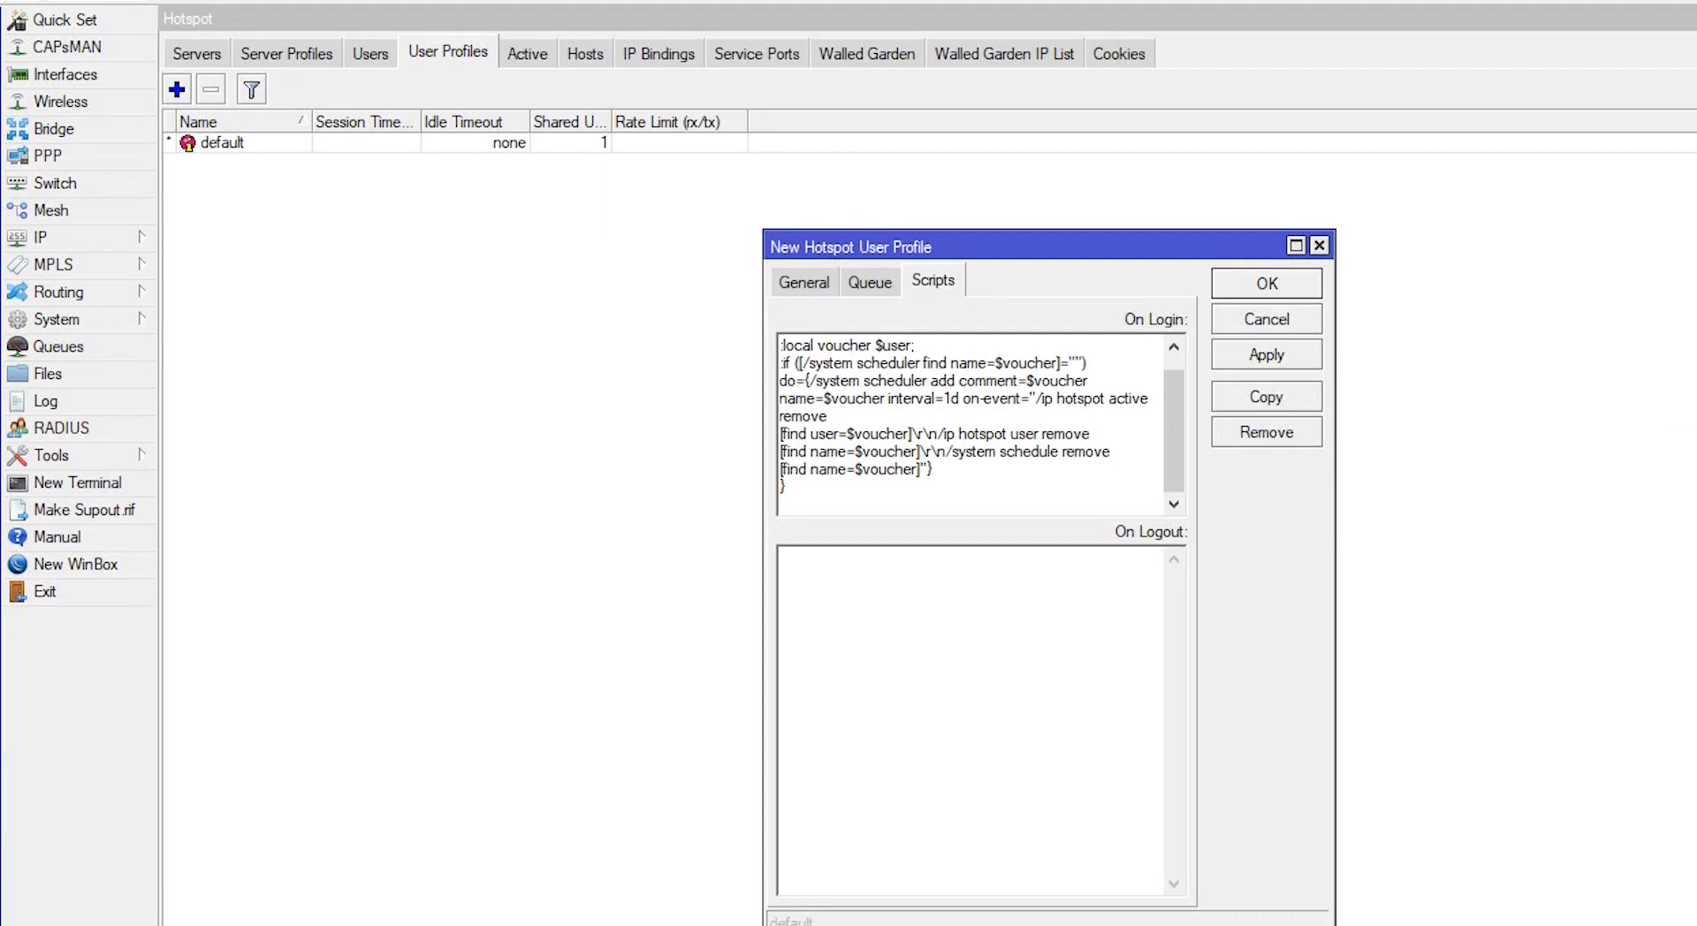
left_click(1267, 354)
left_click(1266, 284)
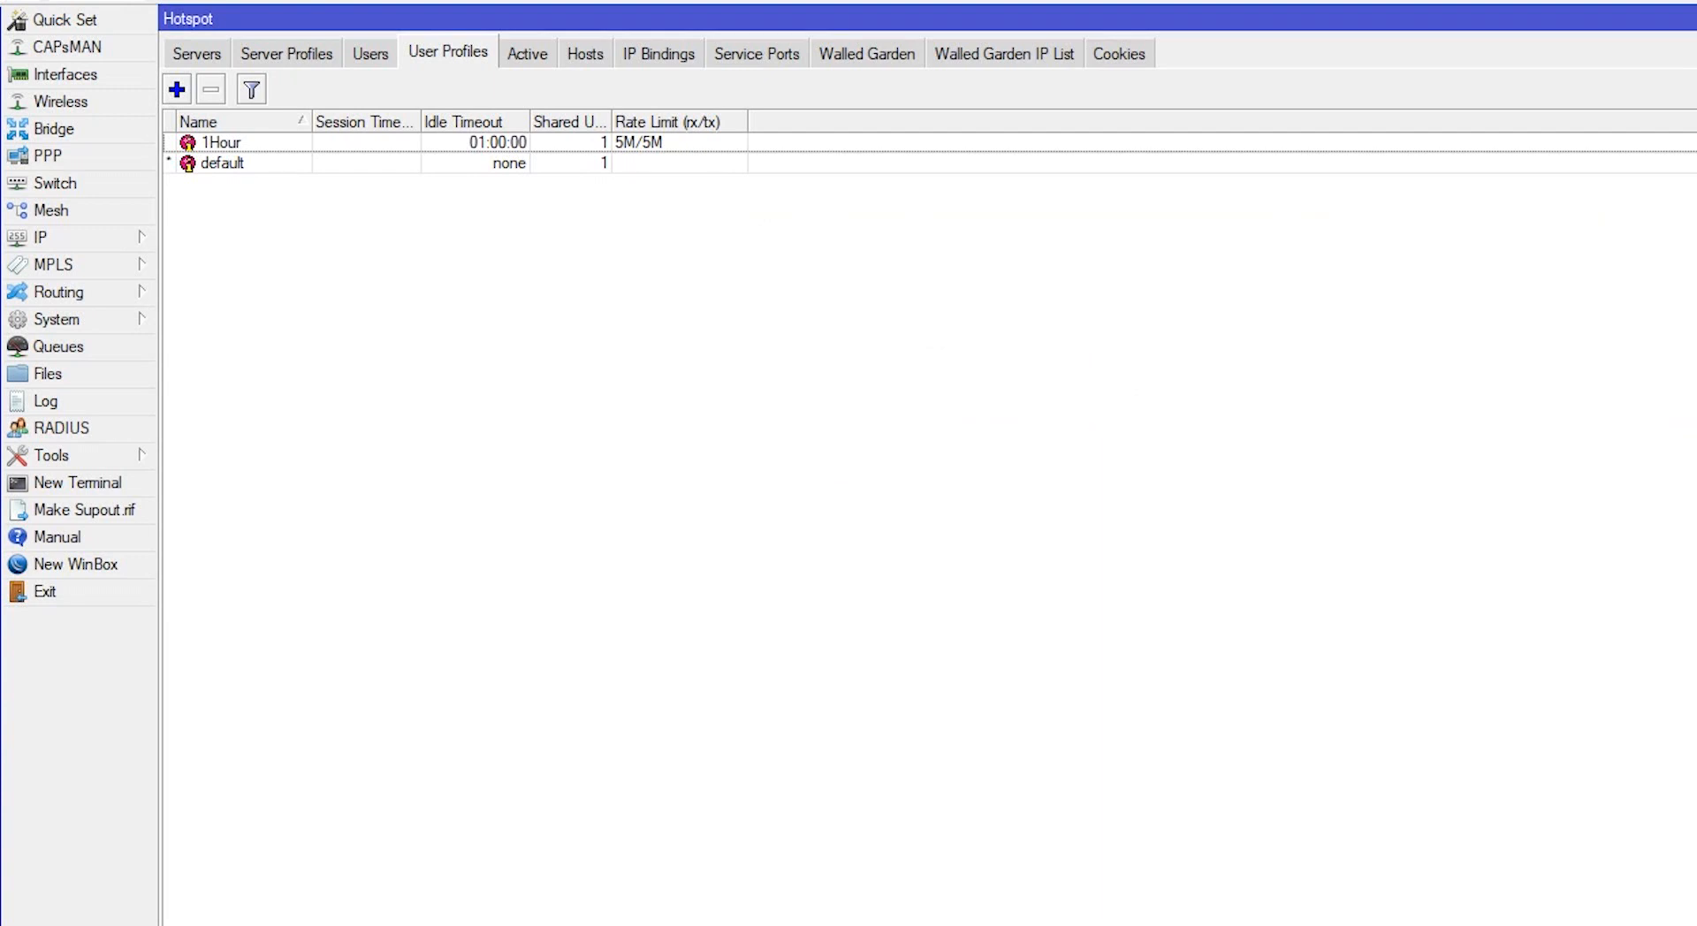
left_click(221, 142)
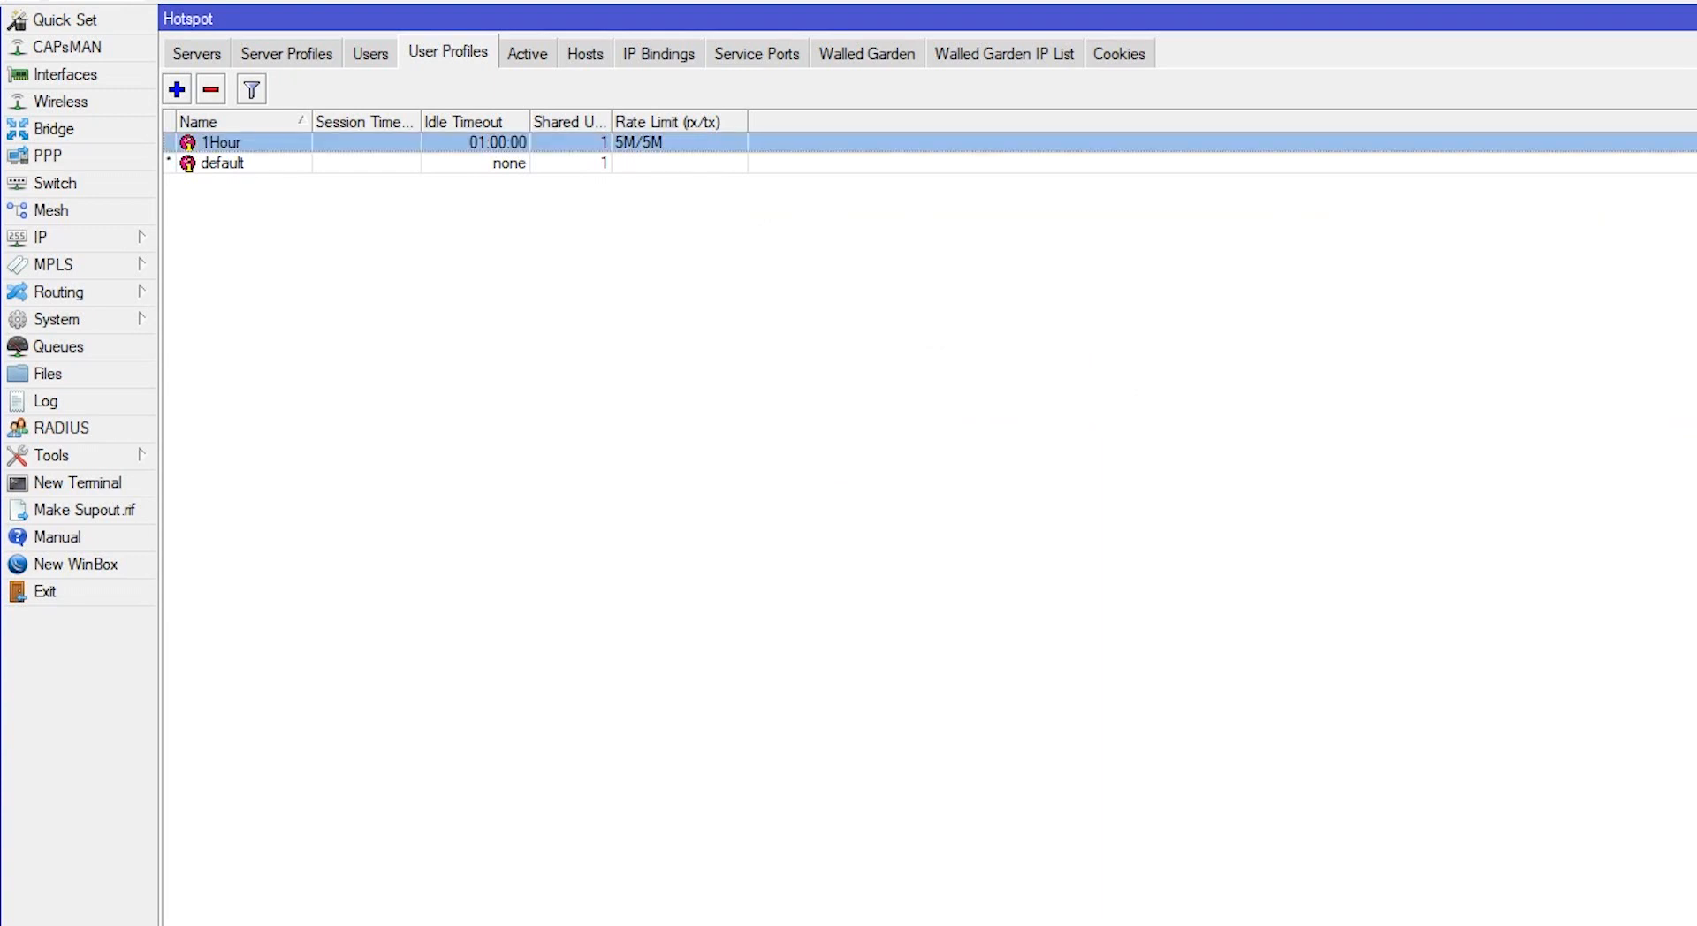
Step: Add a hotspot user profile named 2Hours and assign it the HOTSPOT_IP_POOL address pool
left_click(177, 90)
left_click(804, 282)
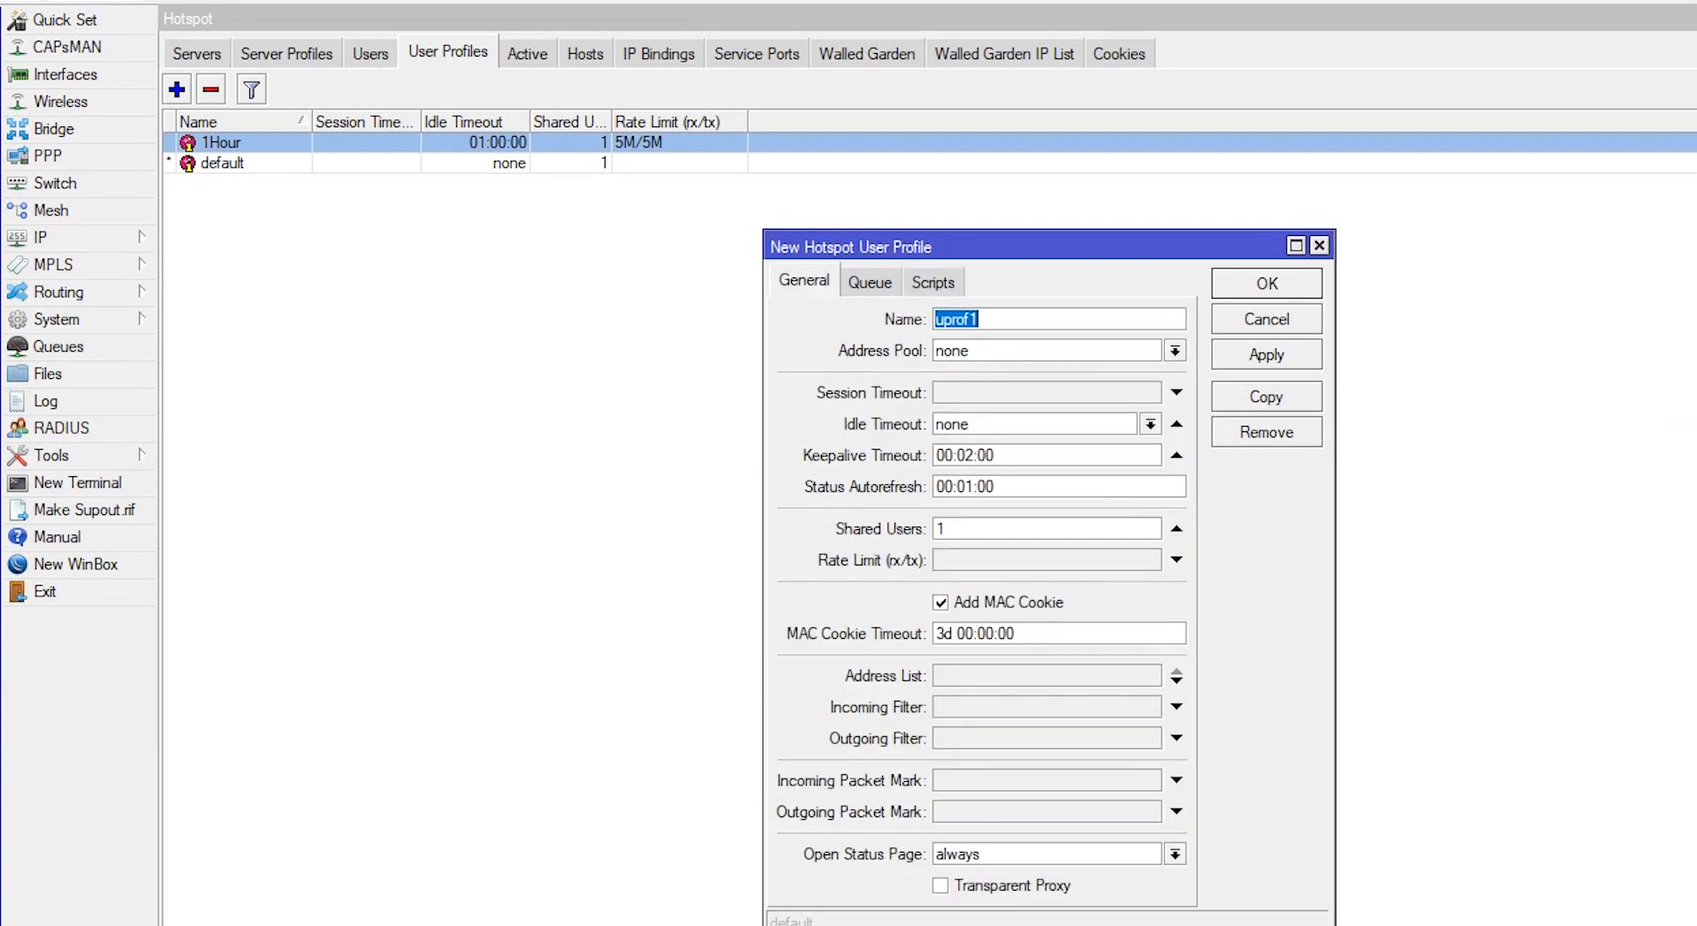
type("2Hours")
left_click(1175, 351)
left_click(1003, 372)
Step: Set the 2Hours profile's idle timeout to 02:00:00
left_click_drag(999, 455, 935, 455)
key("ctrl+c")
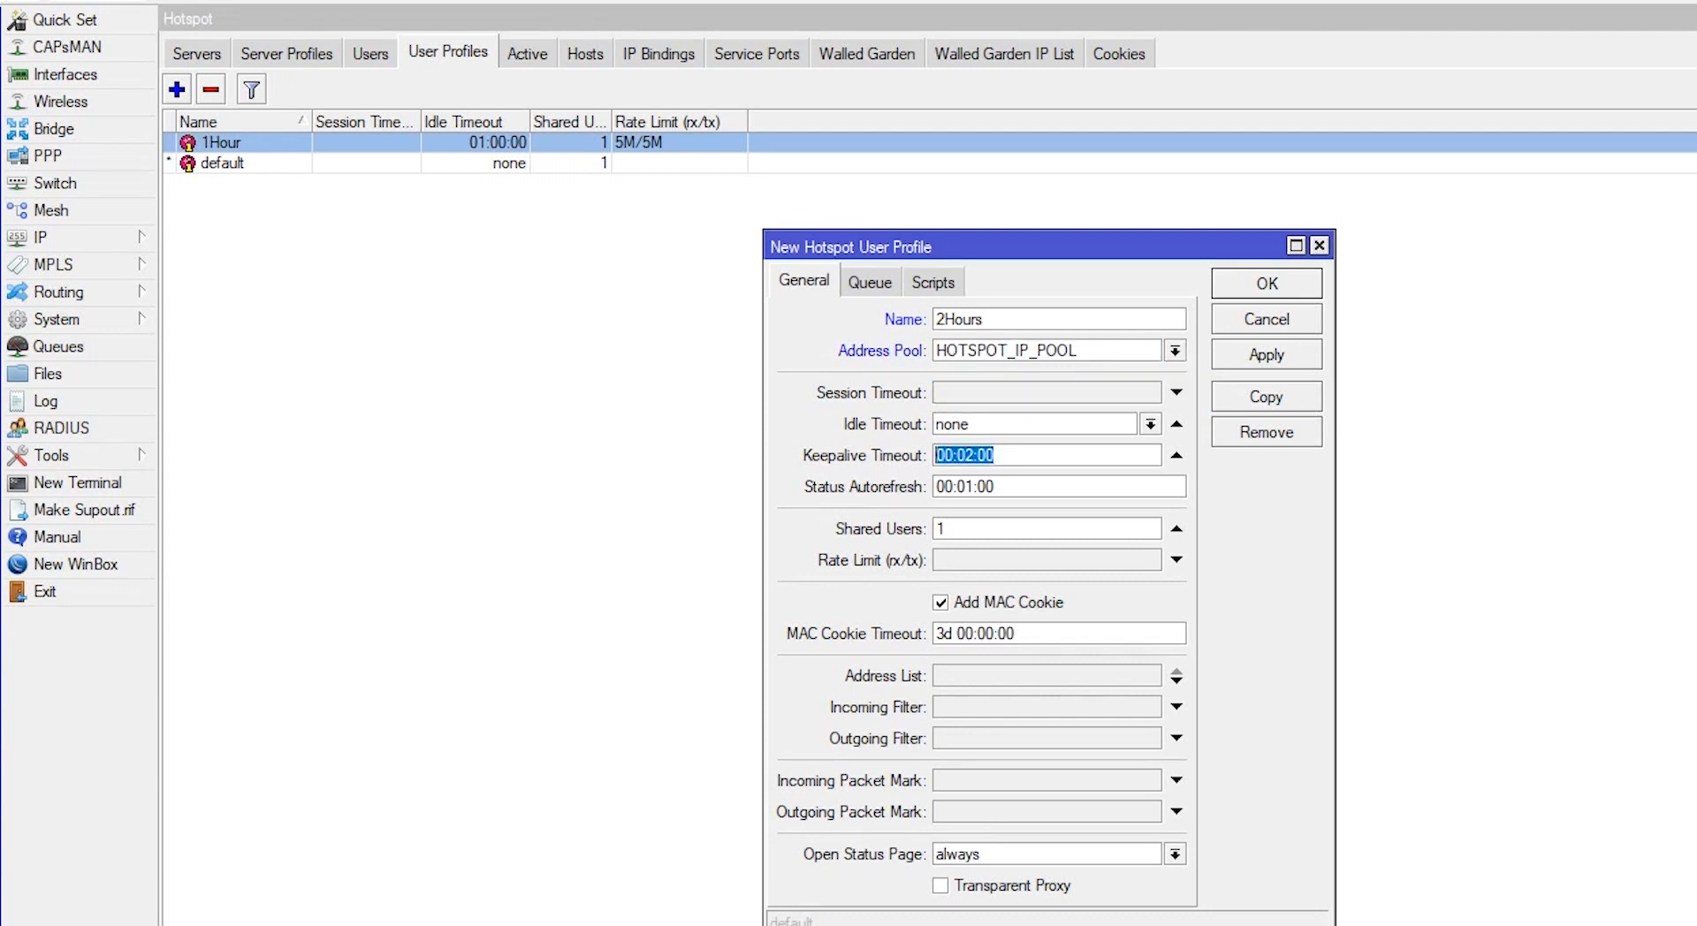
double_click(952, 424)
key("ctrl+v")
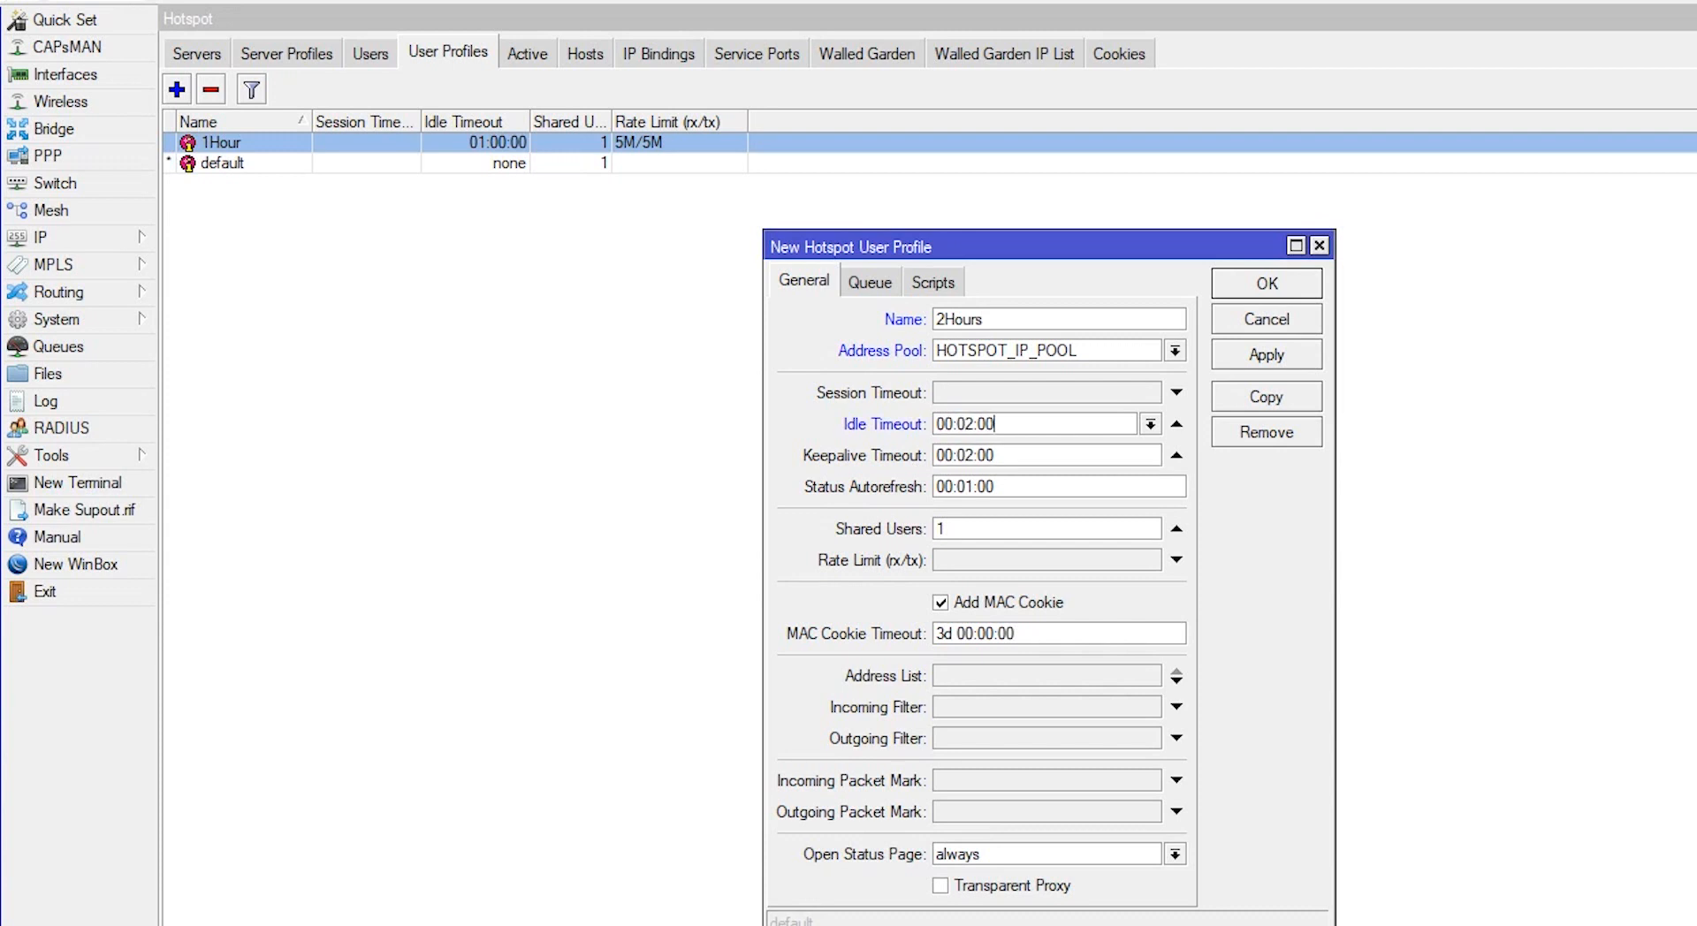
key("Left")
key("Left")
key("BackSpace")
key("BackSpace")
type("0:")
key("Left")
key("Left")
key("Left")
key("Left")
key("shift+Left")
type("2")
Step: Copy the 2Hours profile's idle timeout of 02:00:00 into its keepalive timeout
left_click_drag(996, 424, 934, 425)
key("ctrl+c")
key("Tab")
key("ctrl+v")
Step: Copy the auto delete voucher script from Notepad into the 2Hours profile's On Login script in WinBox and save the profile
left_click(933, 282)
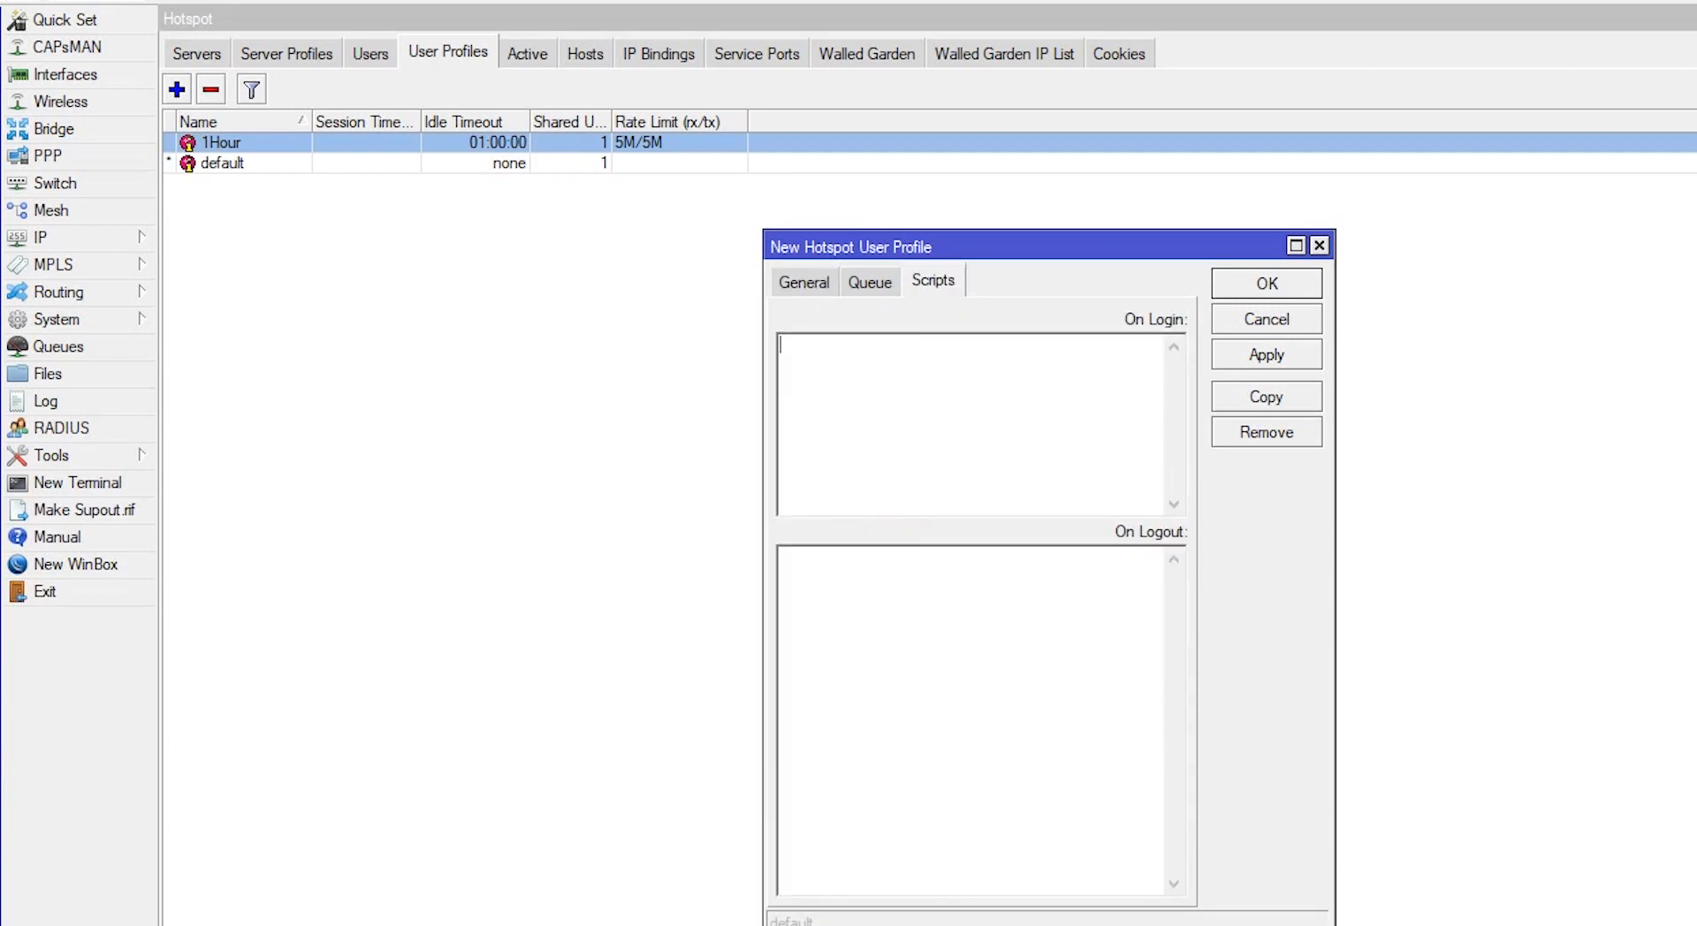
key("alt+Tab")
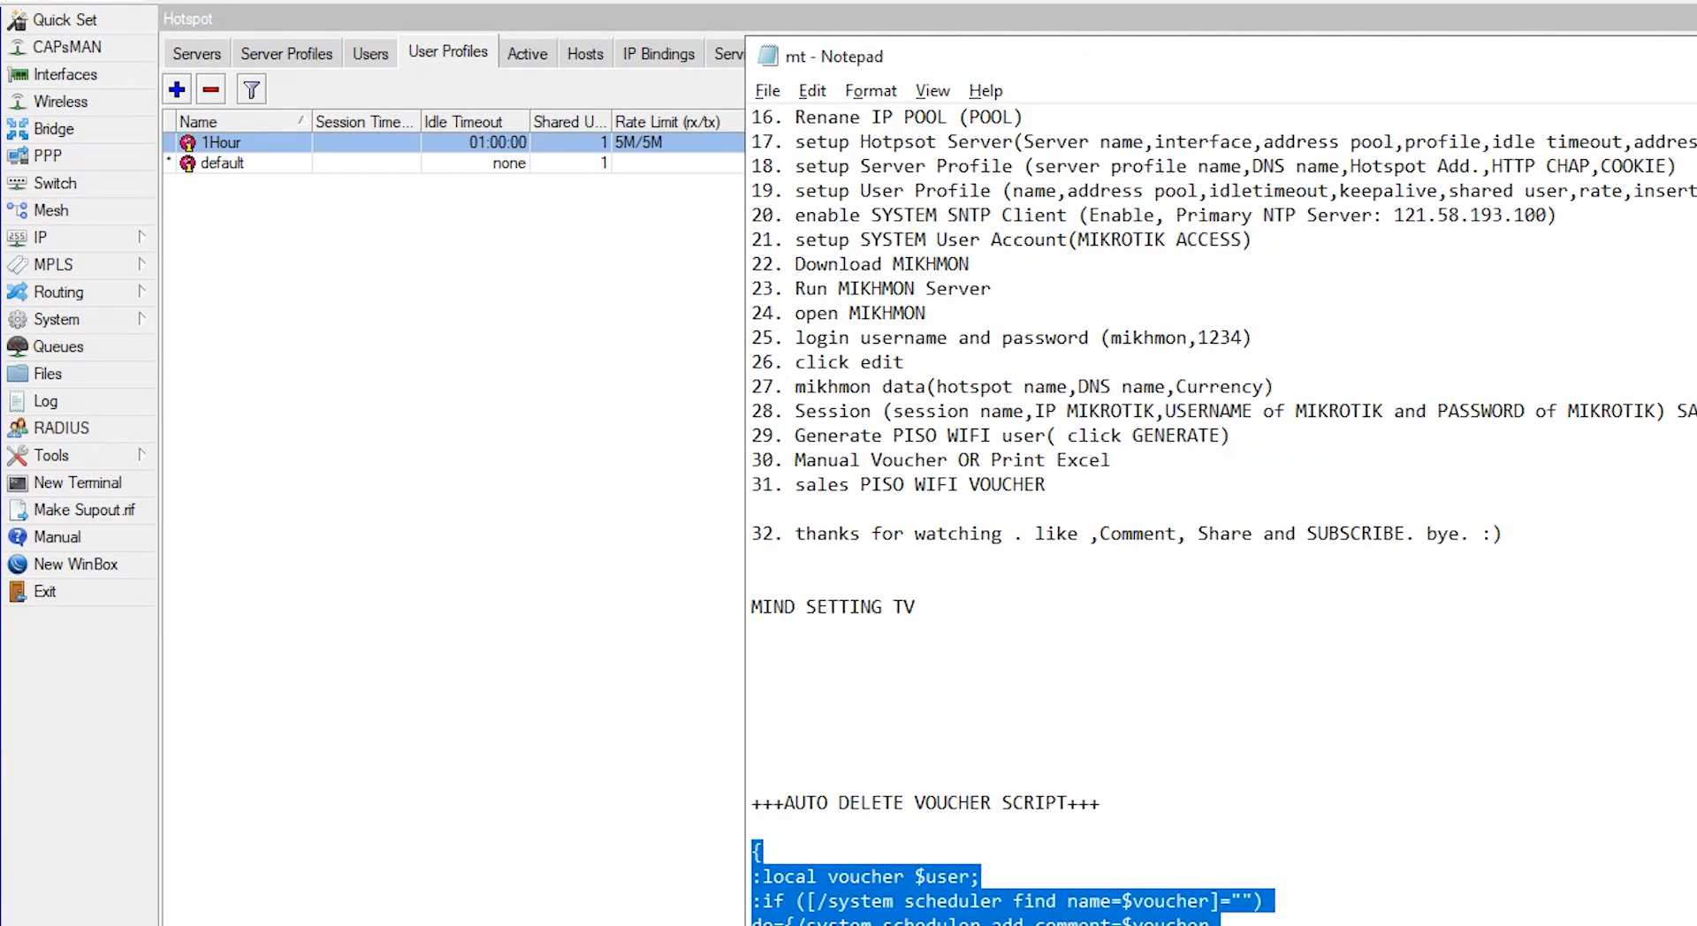
key("alt+Tab")
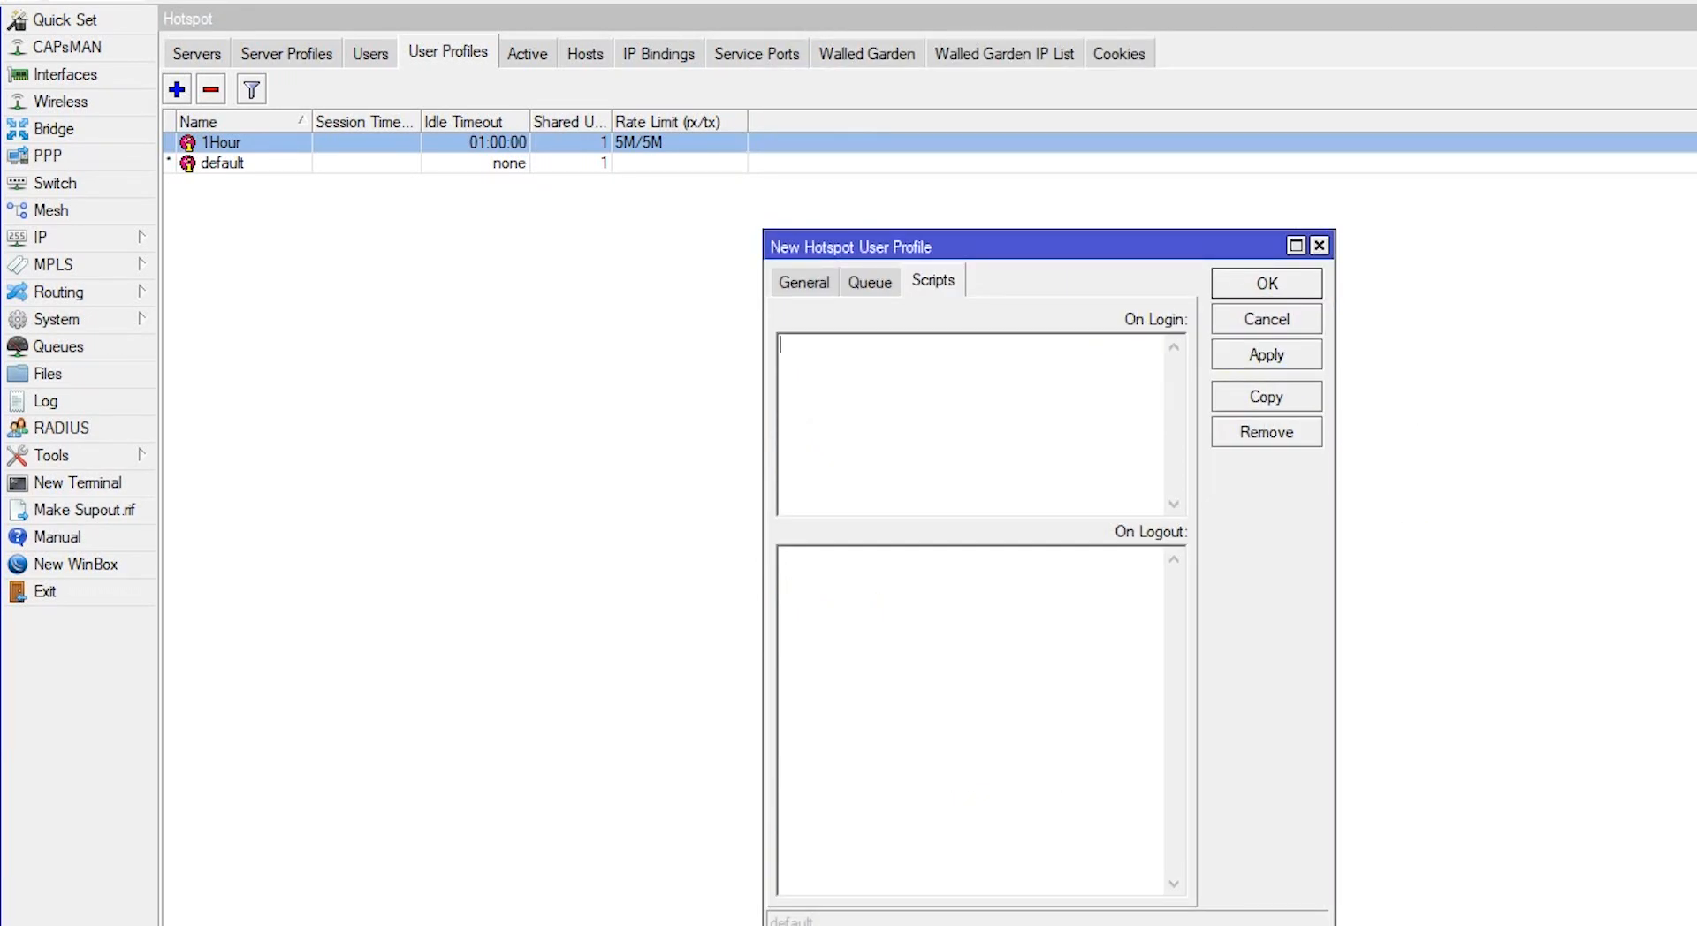
key("ctrl+v")
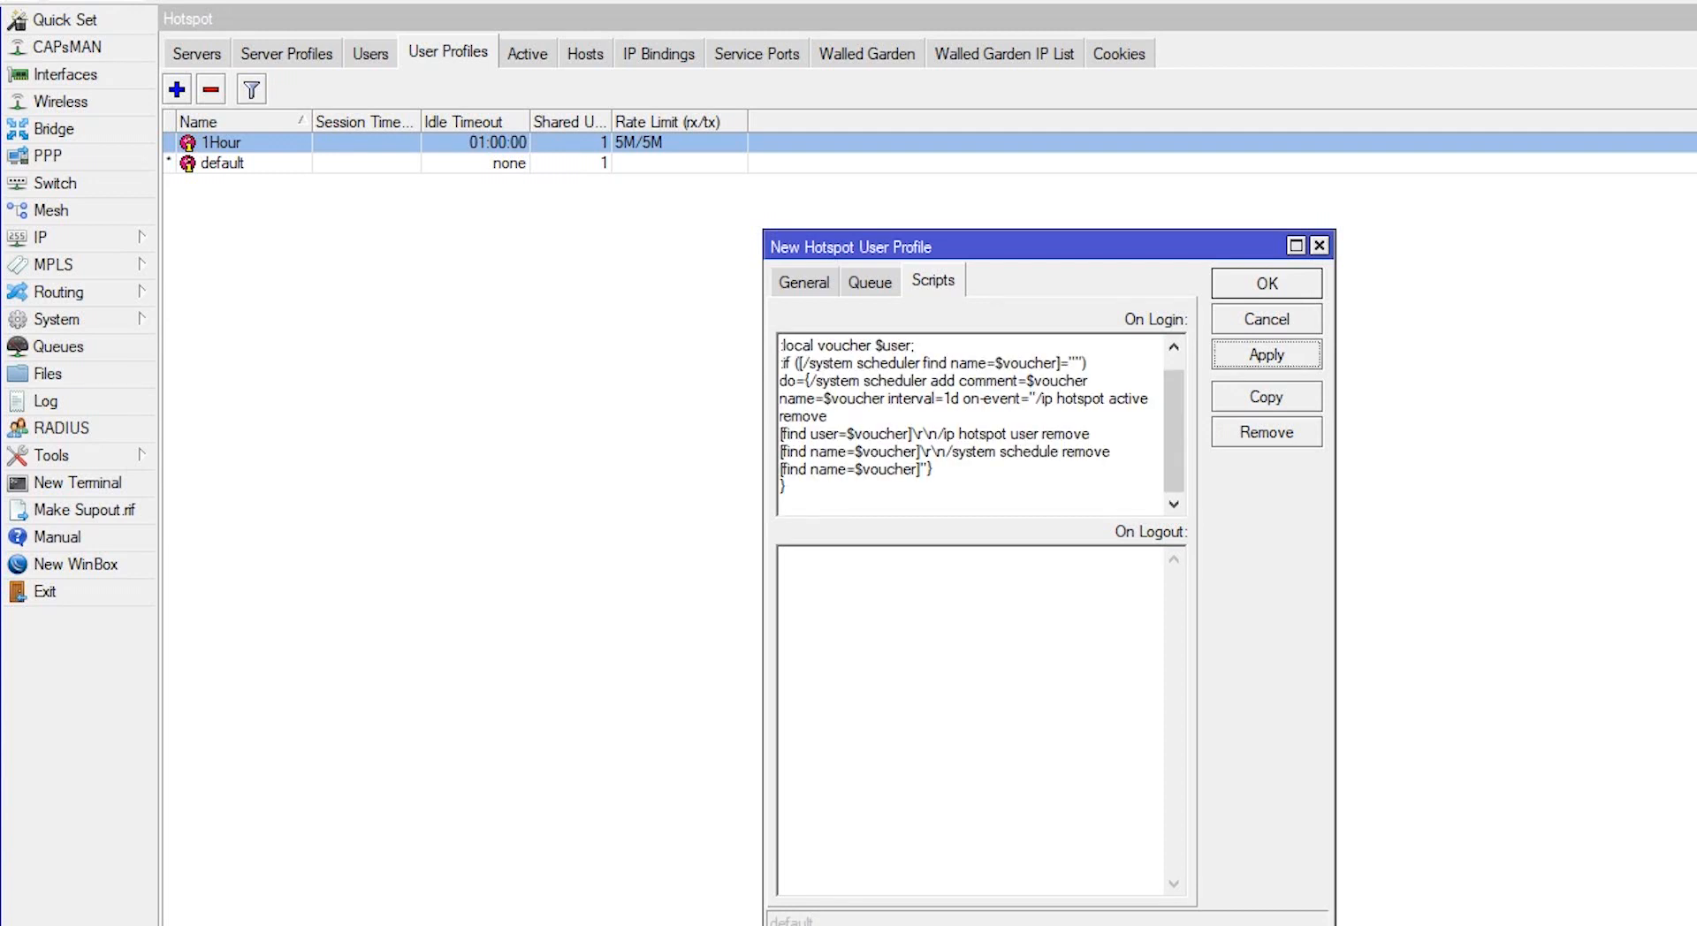
left_click(1267, 355)
left_click(1267, 283)
left_click(796, 318)
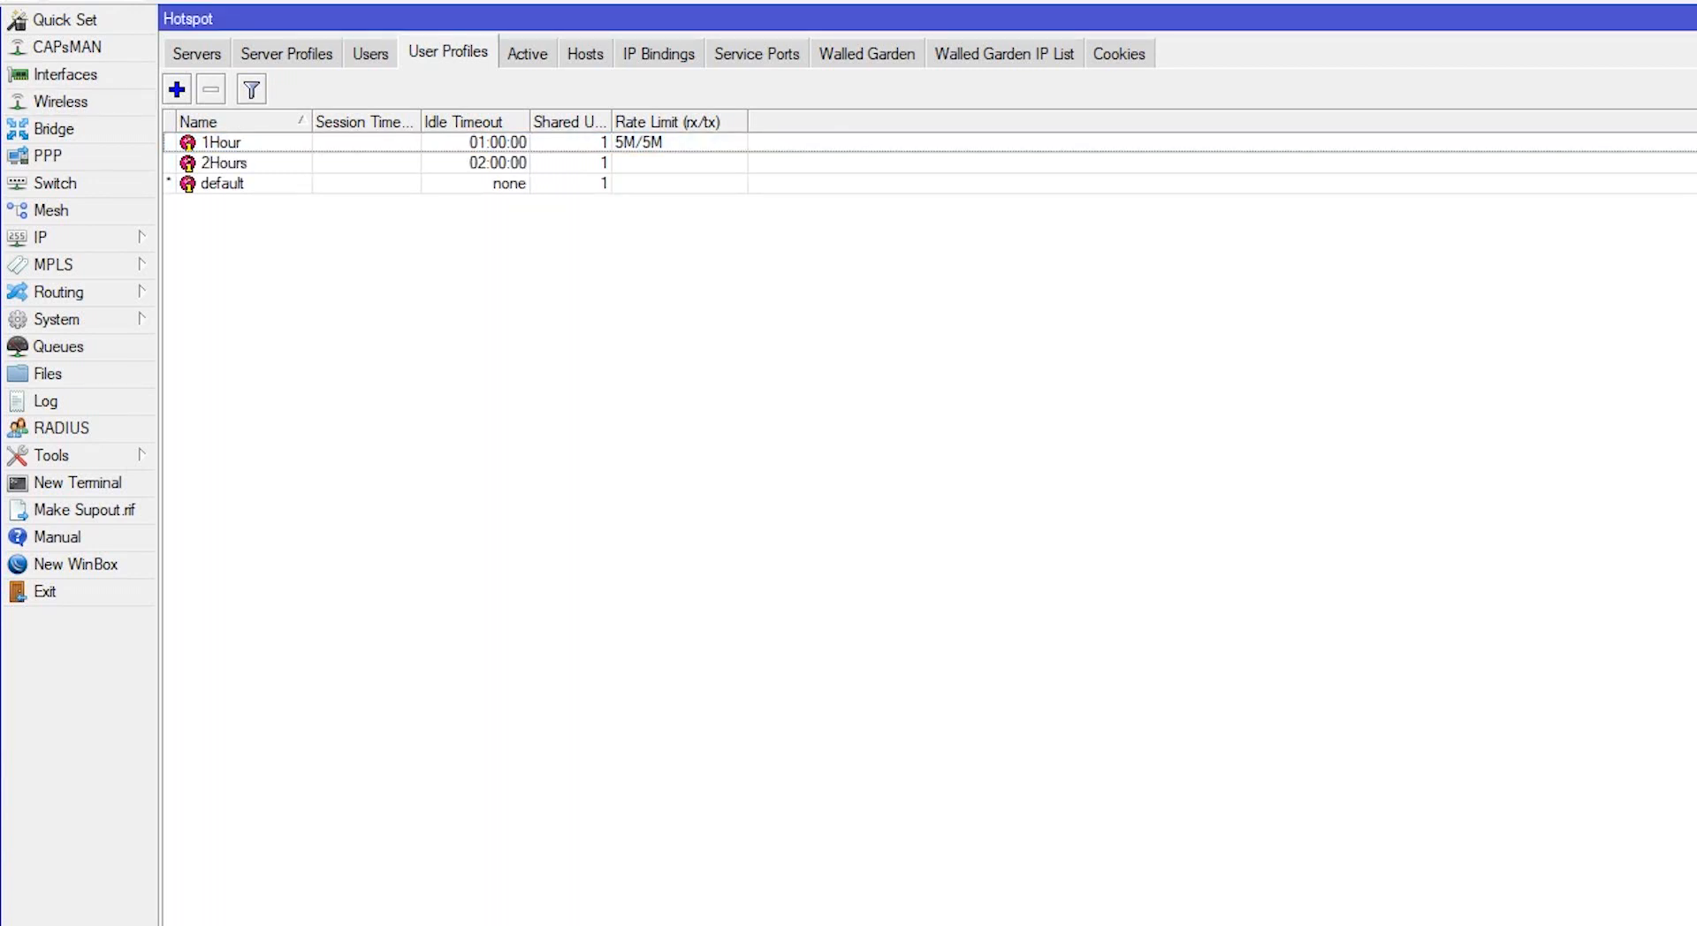
Step: Add a hotspot user profile named 1Day and assign it the HOTSPOT_IP_POOL address pool
left_click(177, 89)
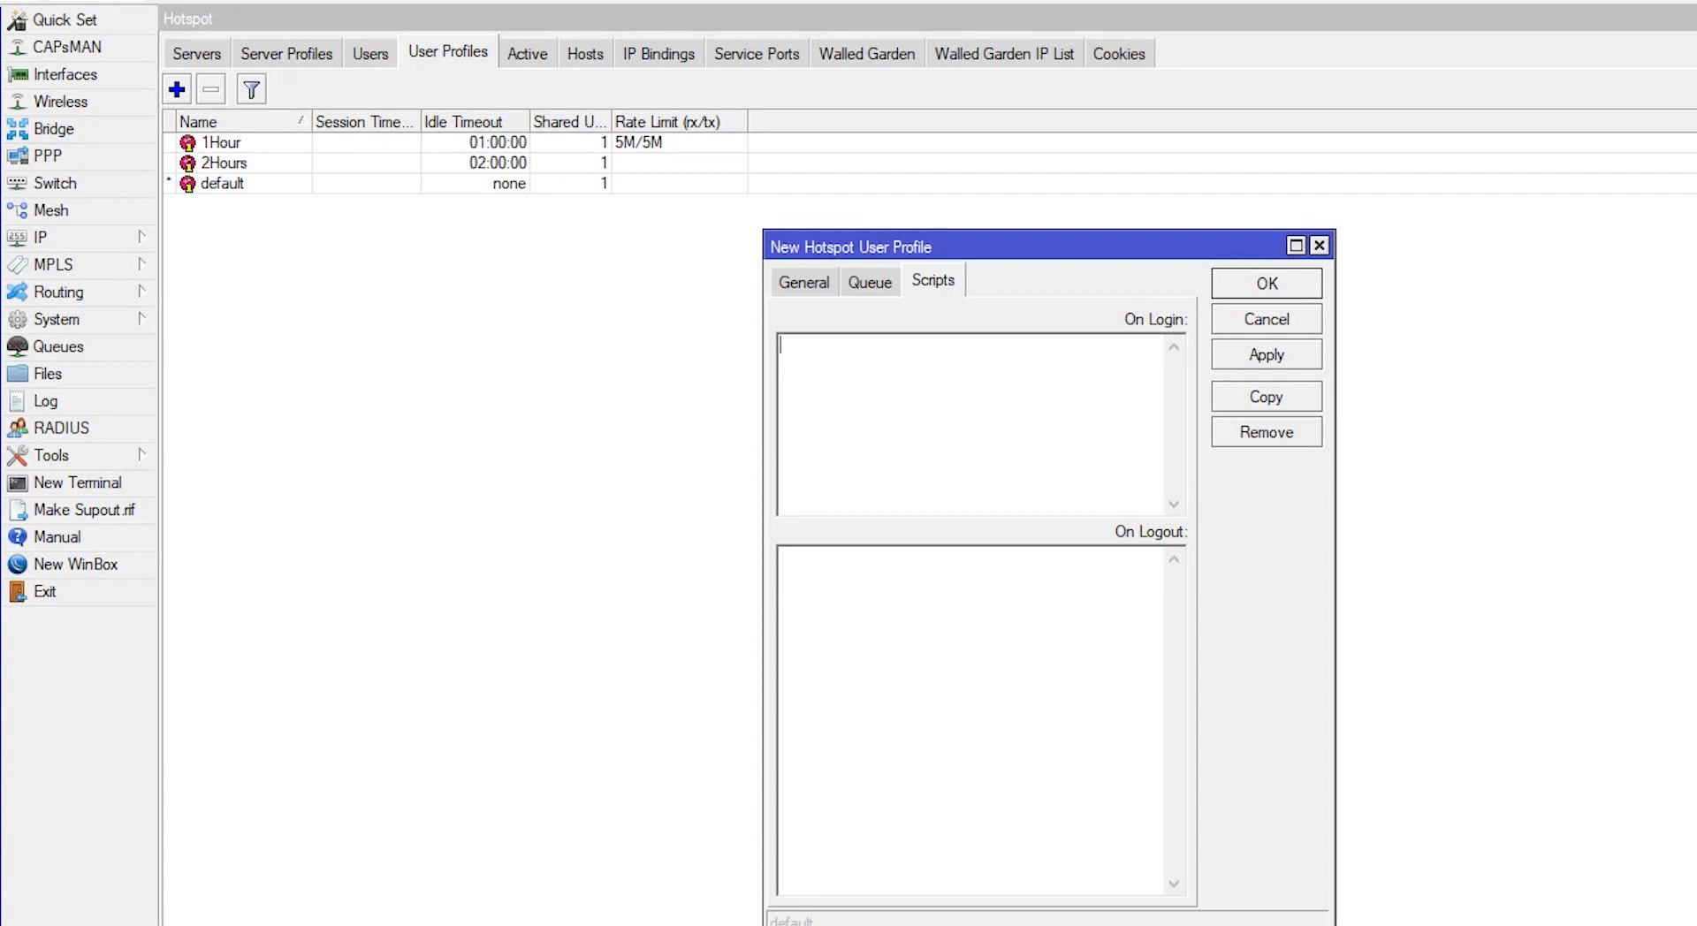
left_click(803, 283)
type("1")
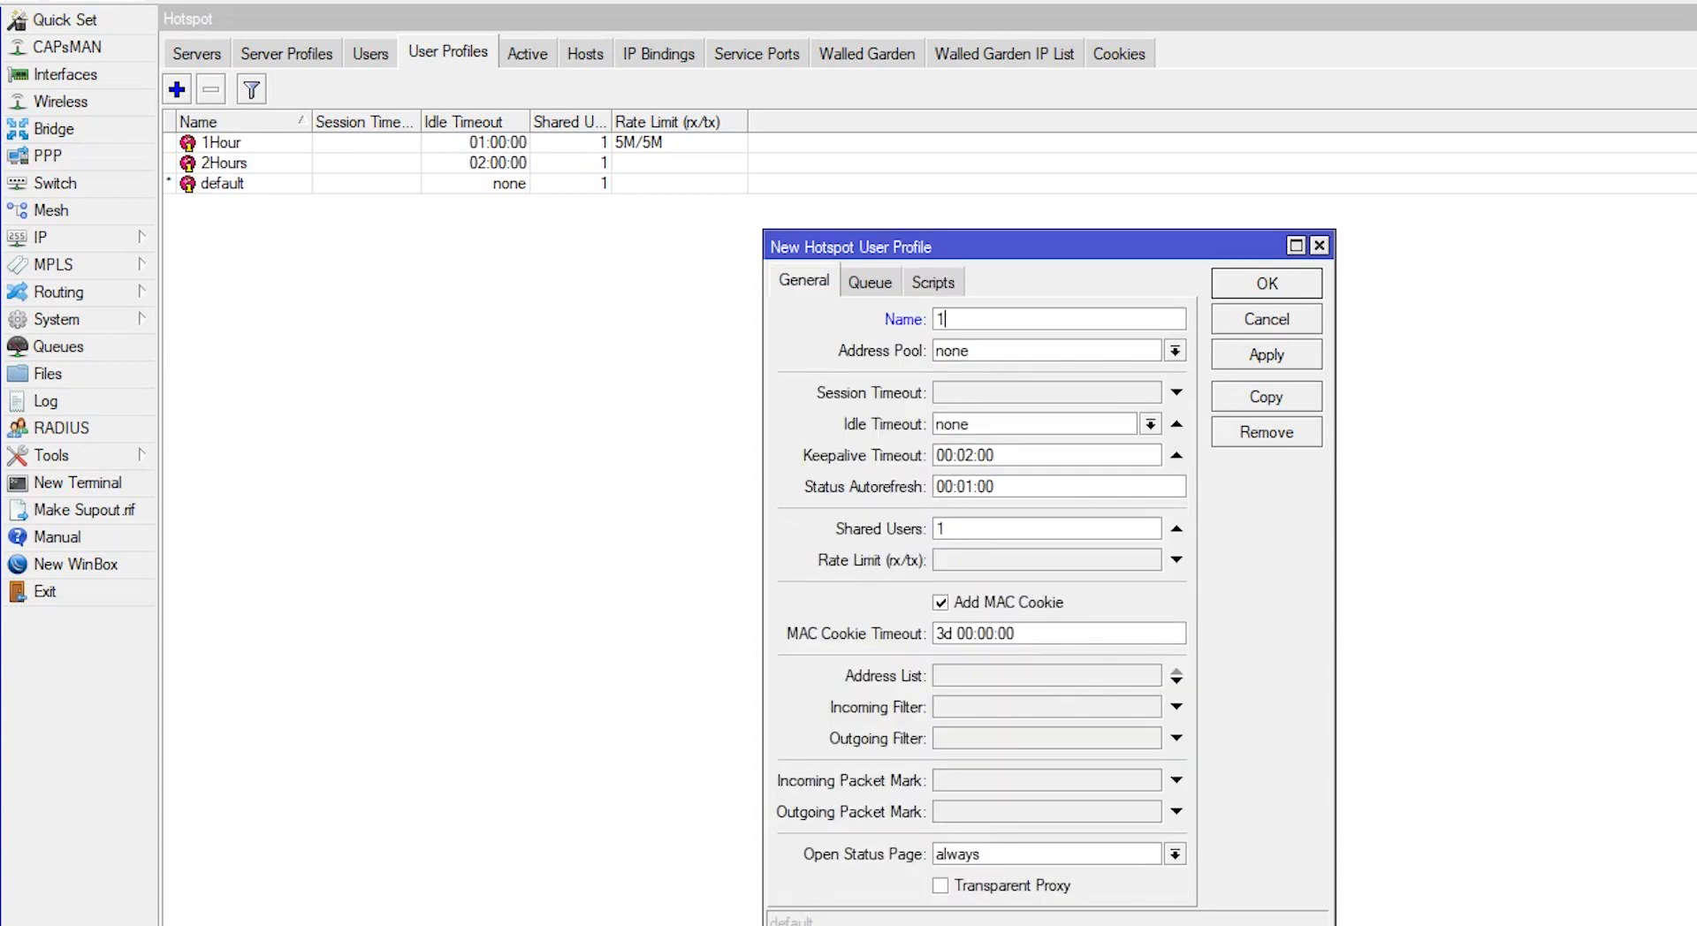
type("Day")
left_click(1175, 351)
left_click(1043, 372)
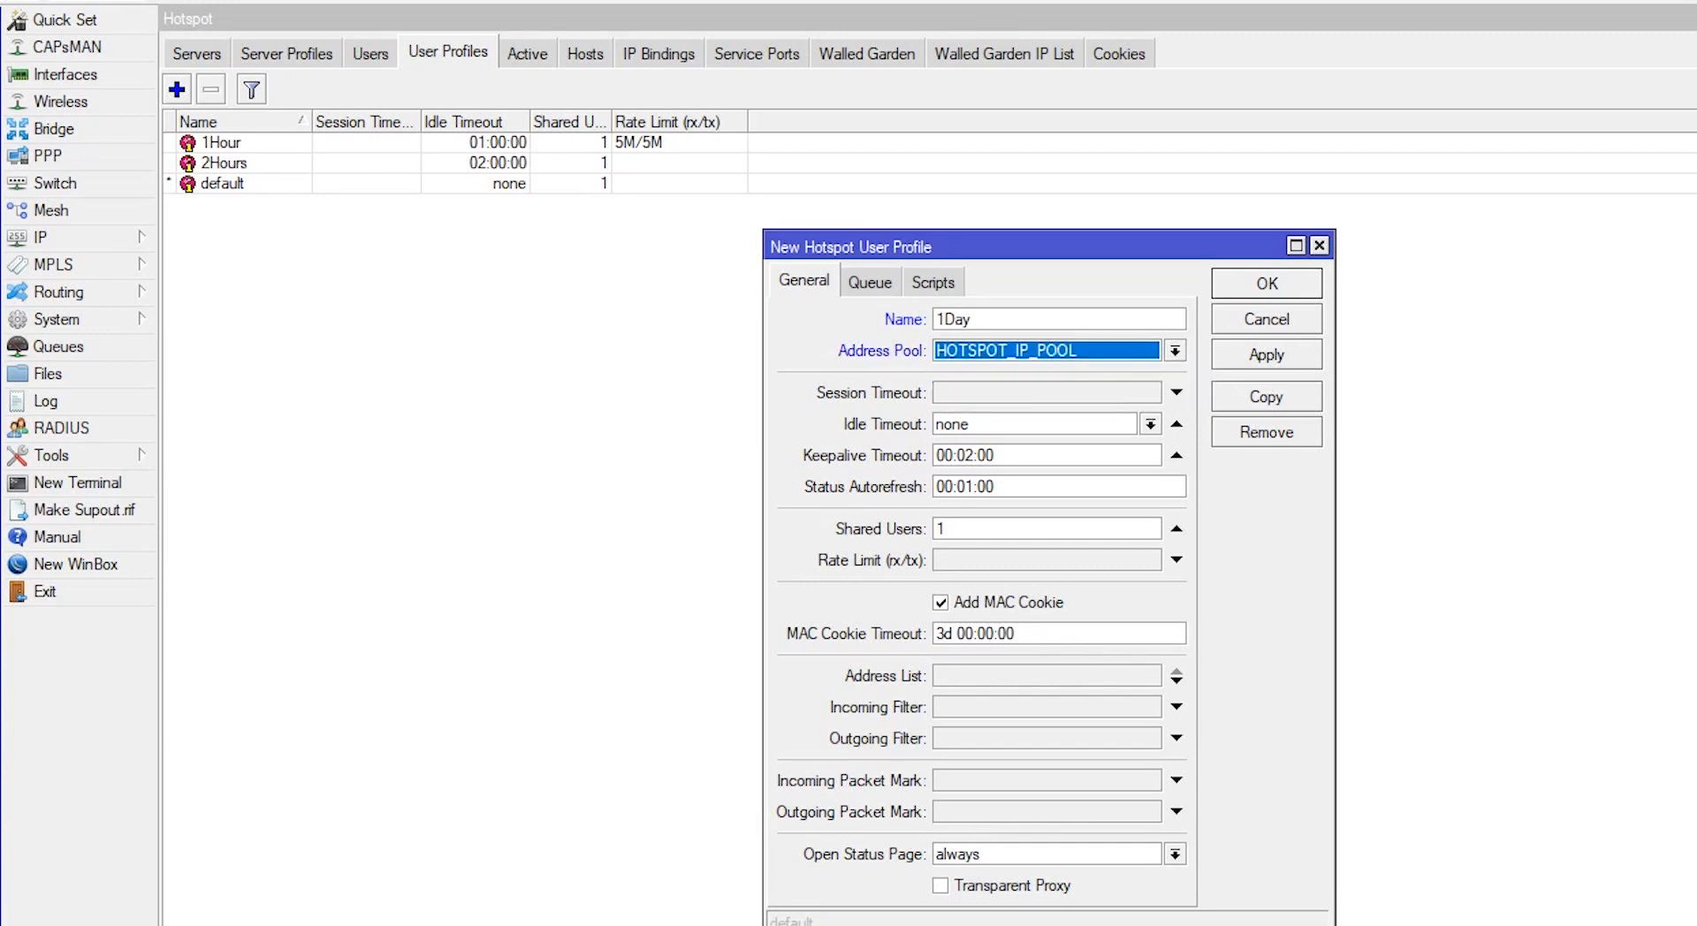
Step: Set the 1Day profile's idle timeout to 1d 00:00:00
key("Tab")
key("Tab")
key("ctrl+c")
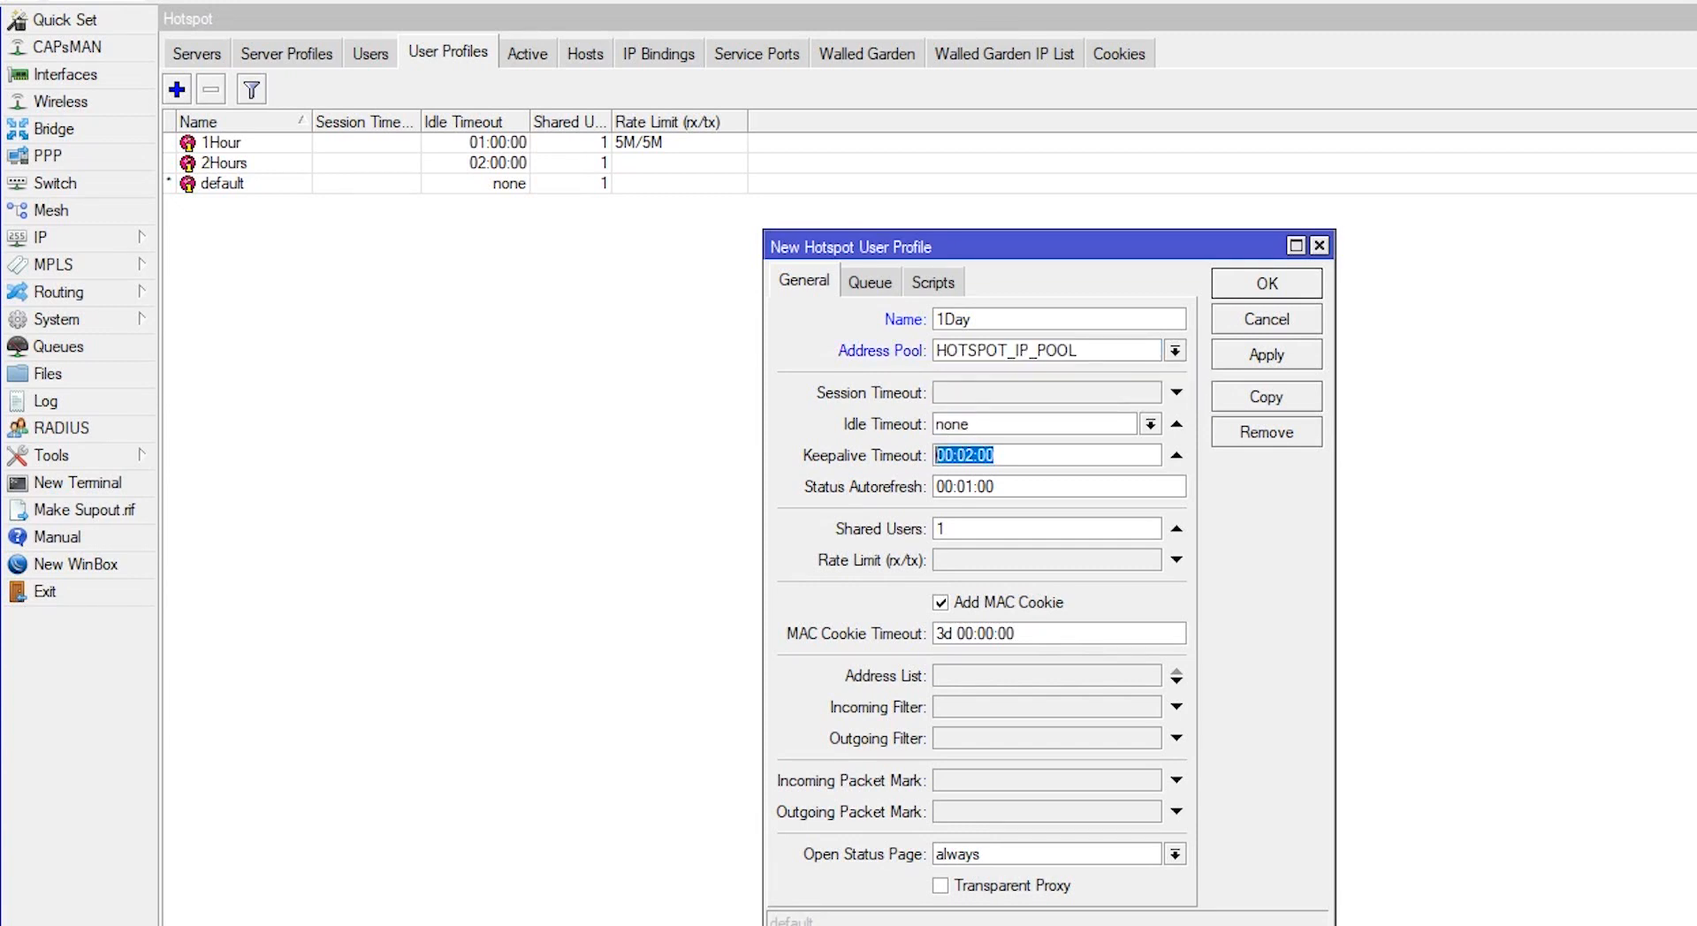
key("shift+Tab")
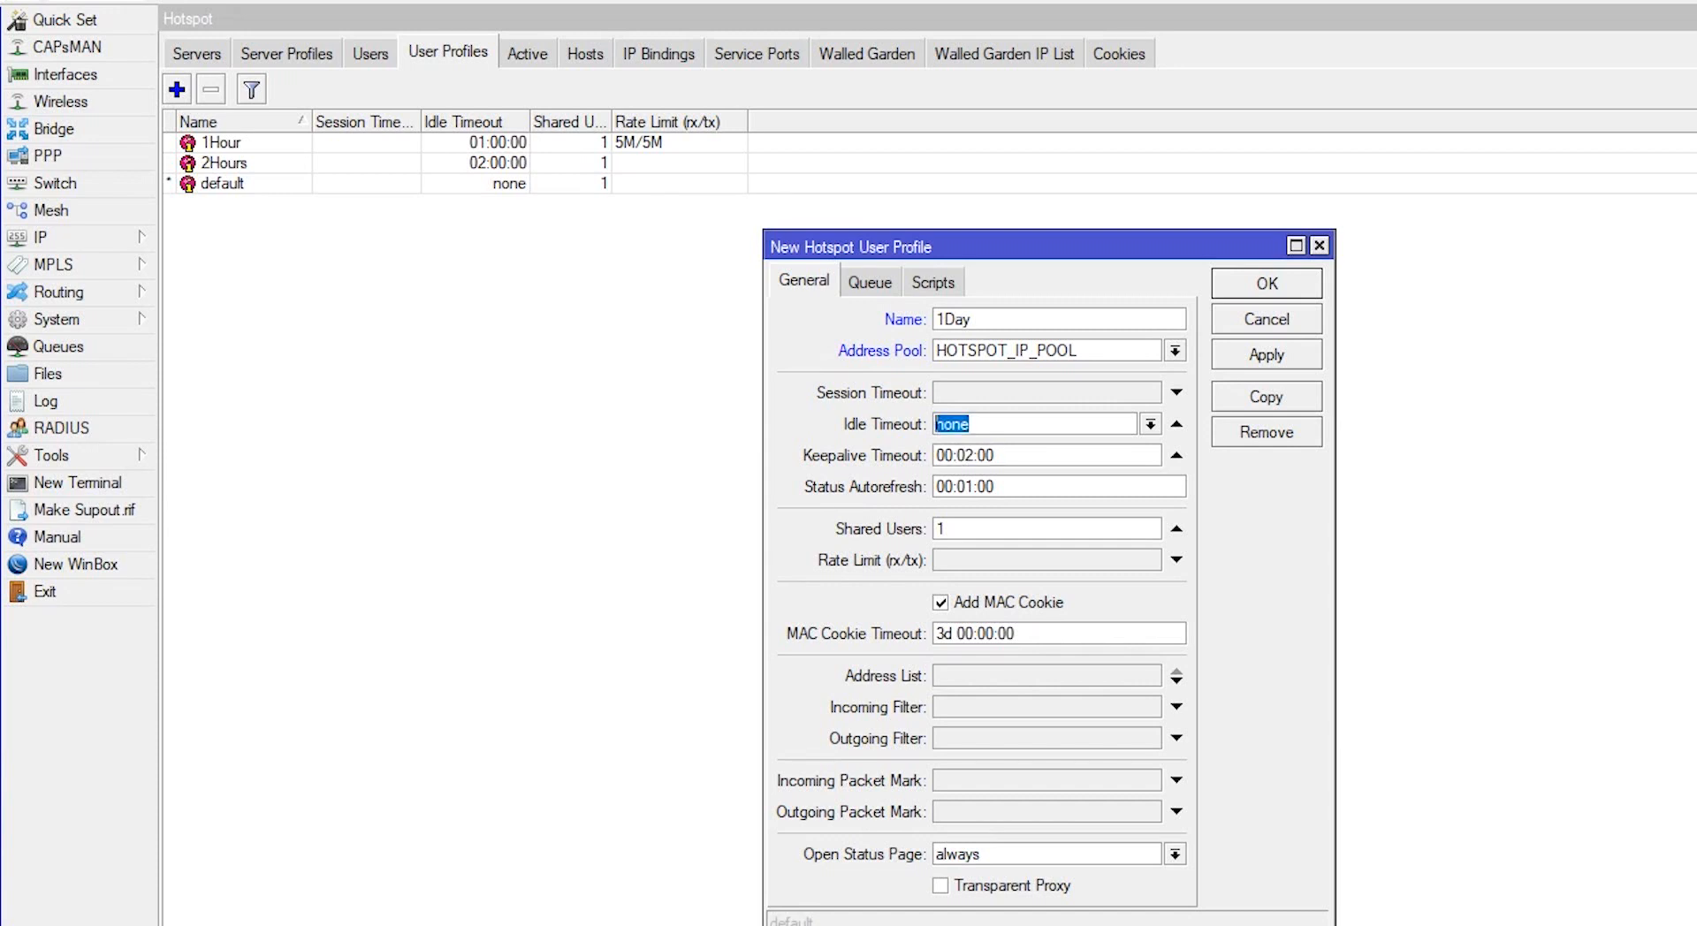
key("ctrl+v")
key("Left")
key("Left")
key("BackSpace")
type("0")
key("Left")
key("Left")
key("Left")
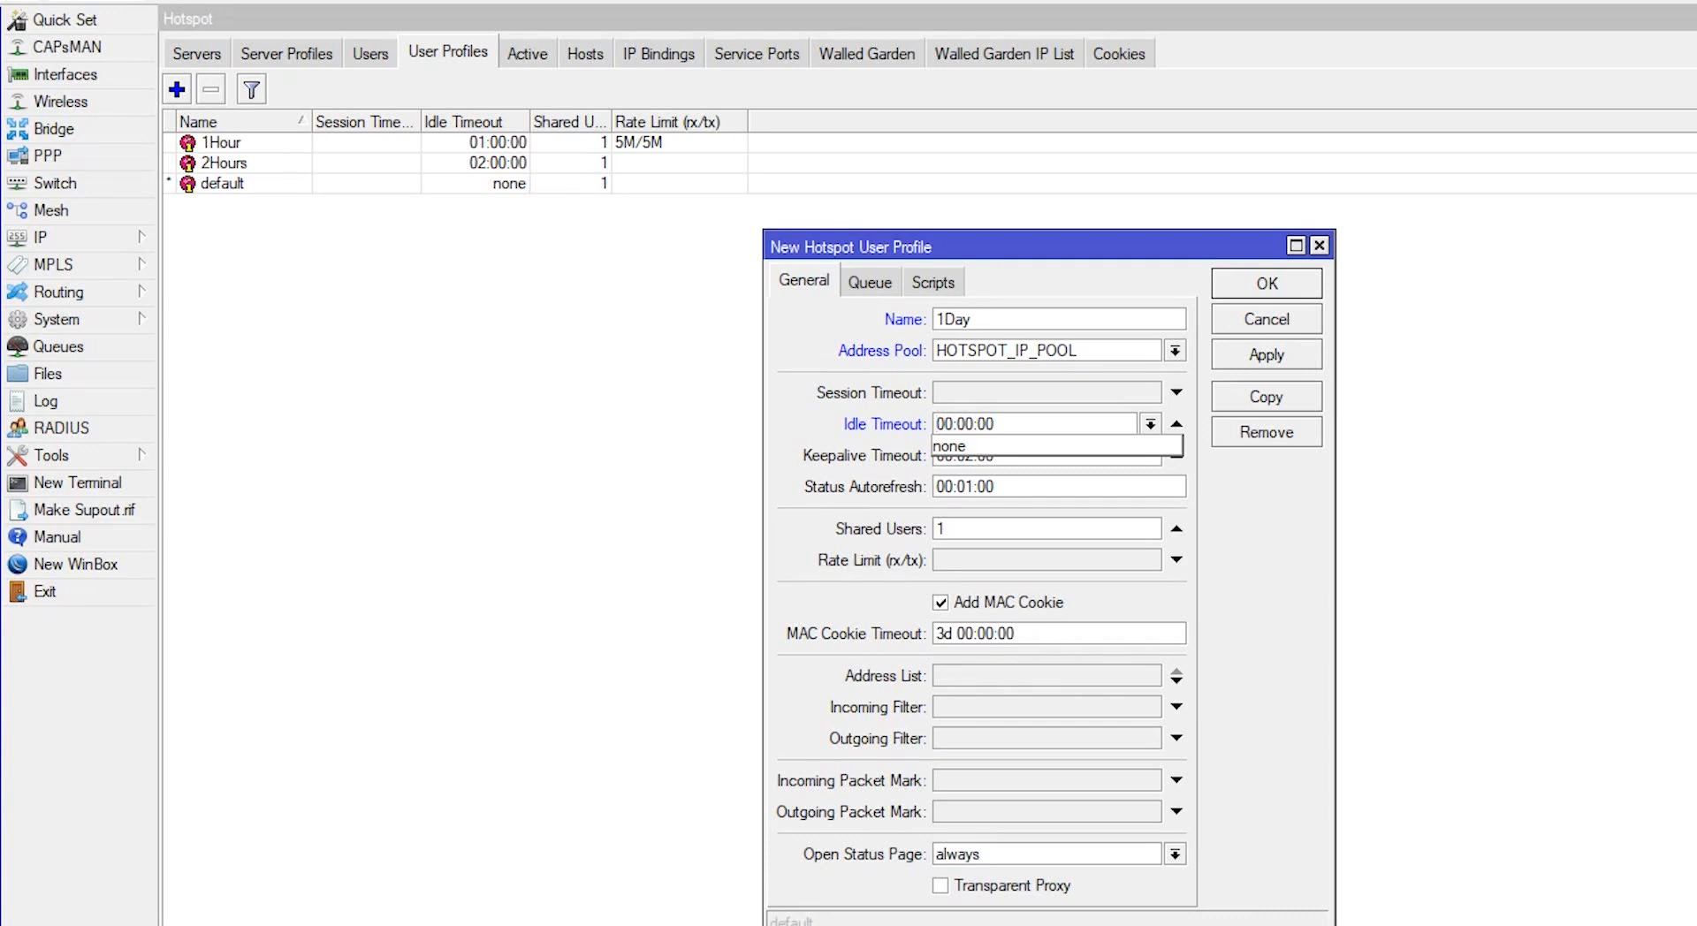
type("1d")
key("Escape")
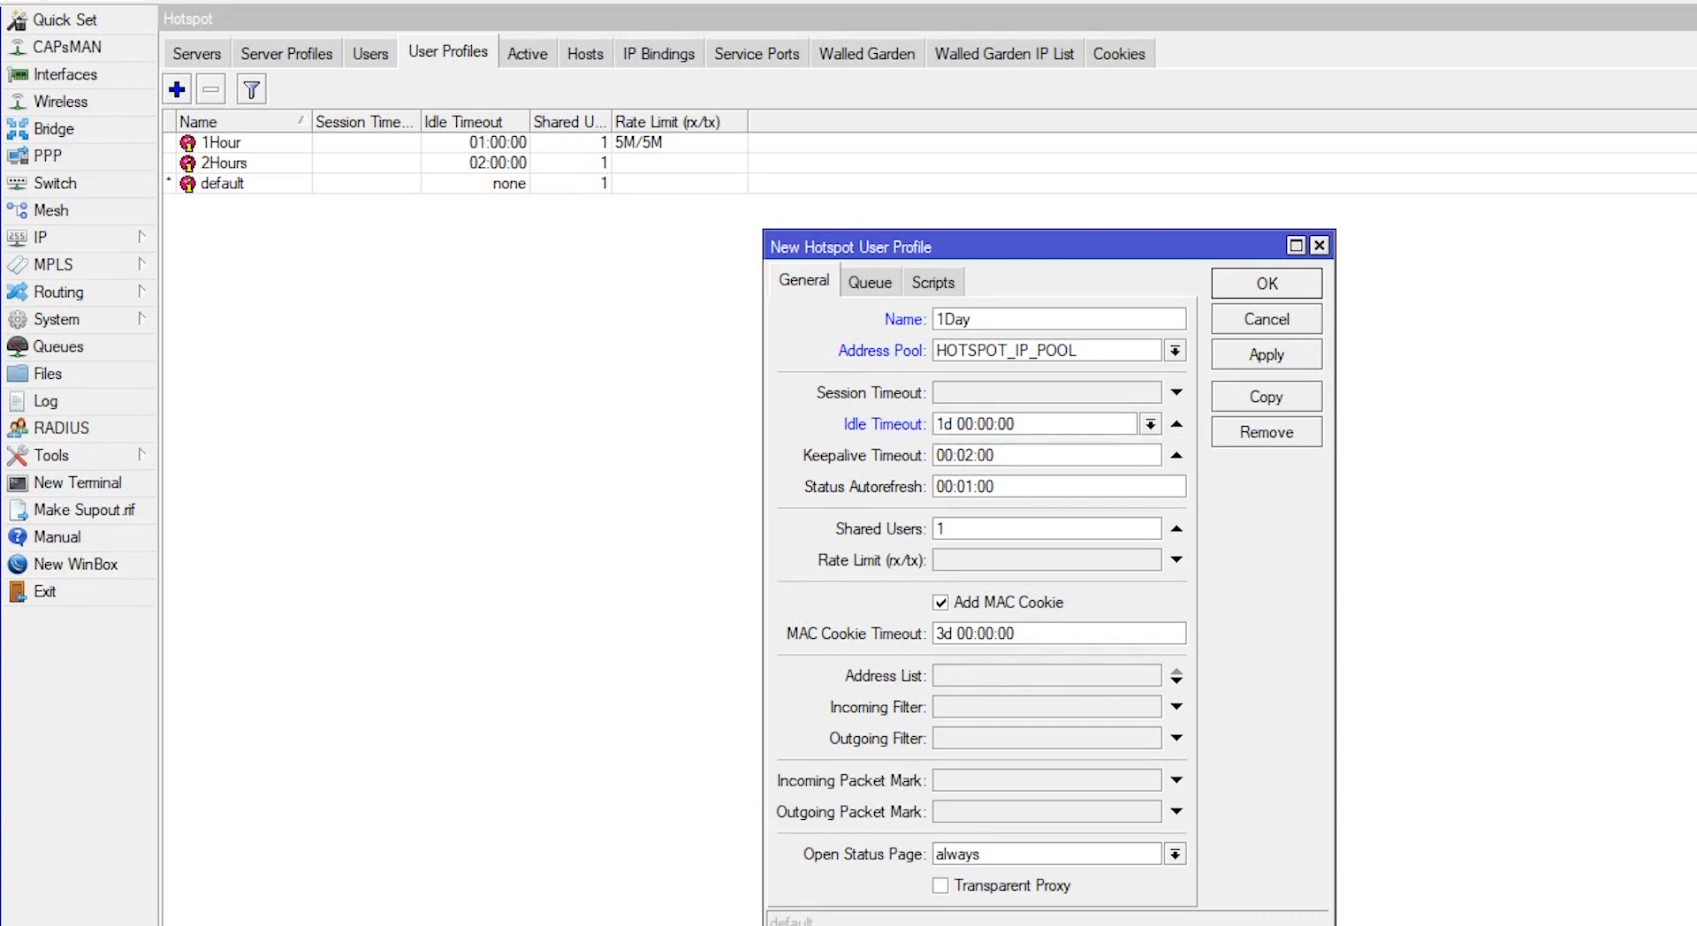
Step: Copy the 1Day profile's idle timeout of 1d 00:00:00 into its keepalive timeout
key("ctrl+a")
key("ctrl+c")
key("Tab")
key("ctrl+v")
Step: Copy the auto delete voucher script from Notepad into the 1Day profile's On Login script in WinBox and save the profile
left_click(933, 283)
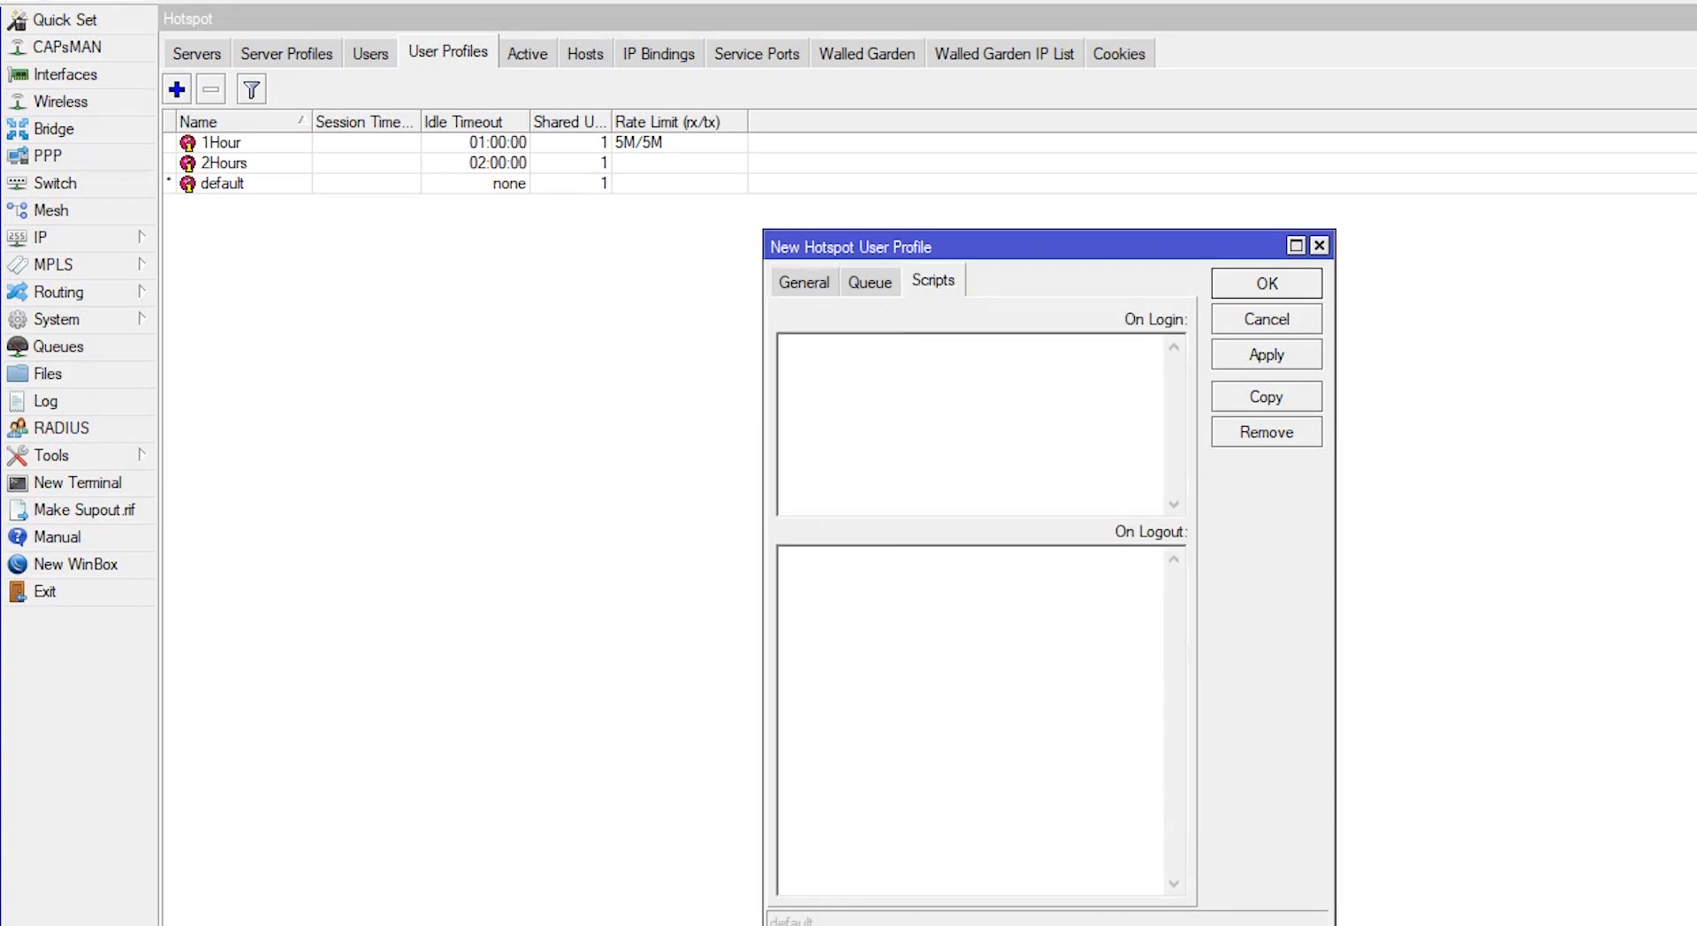
key("alt+Tab")
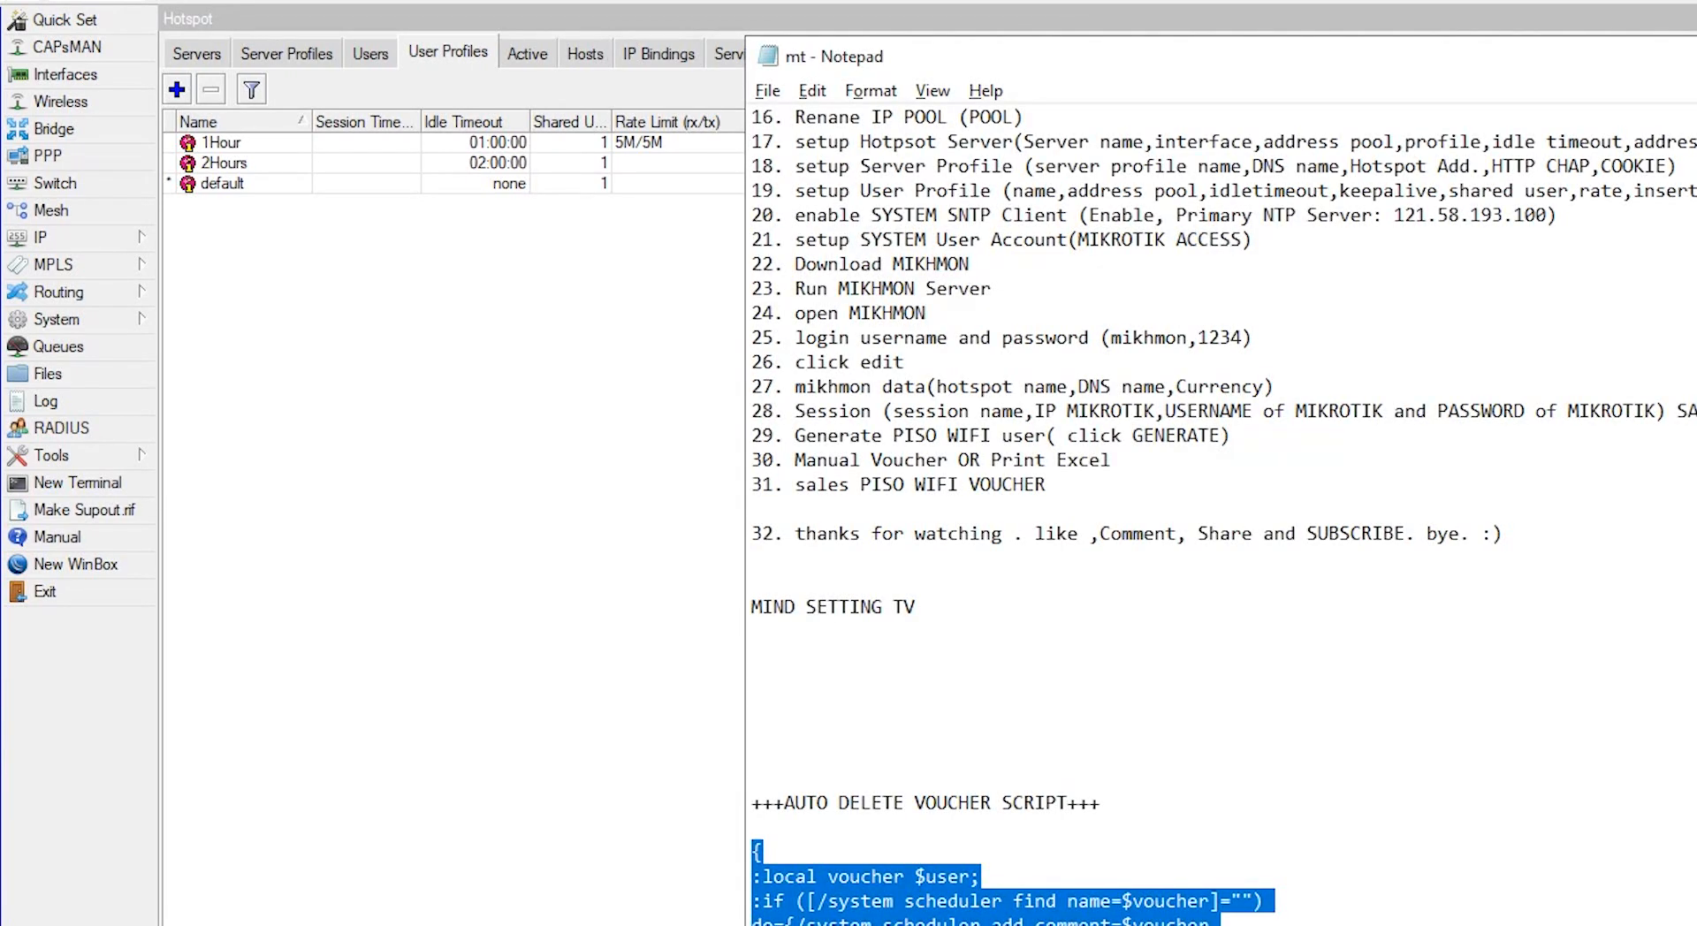
key("alt+Tab")
key("ctrl+v")
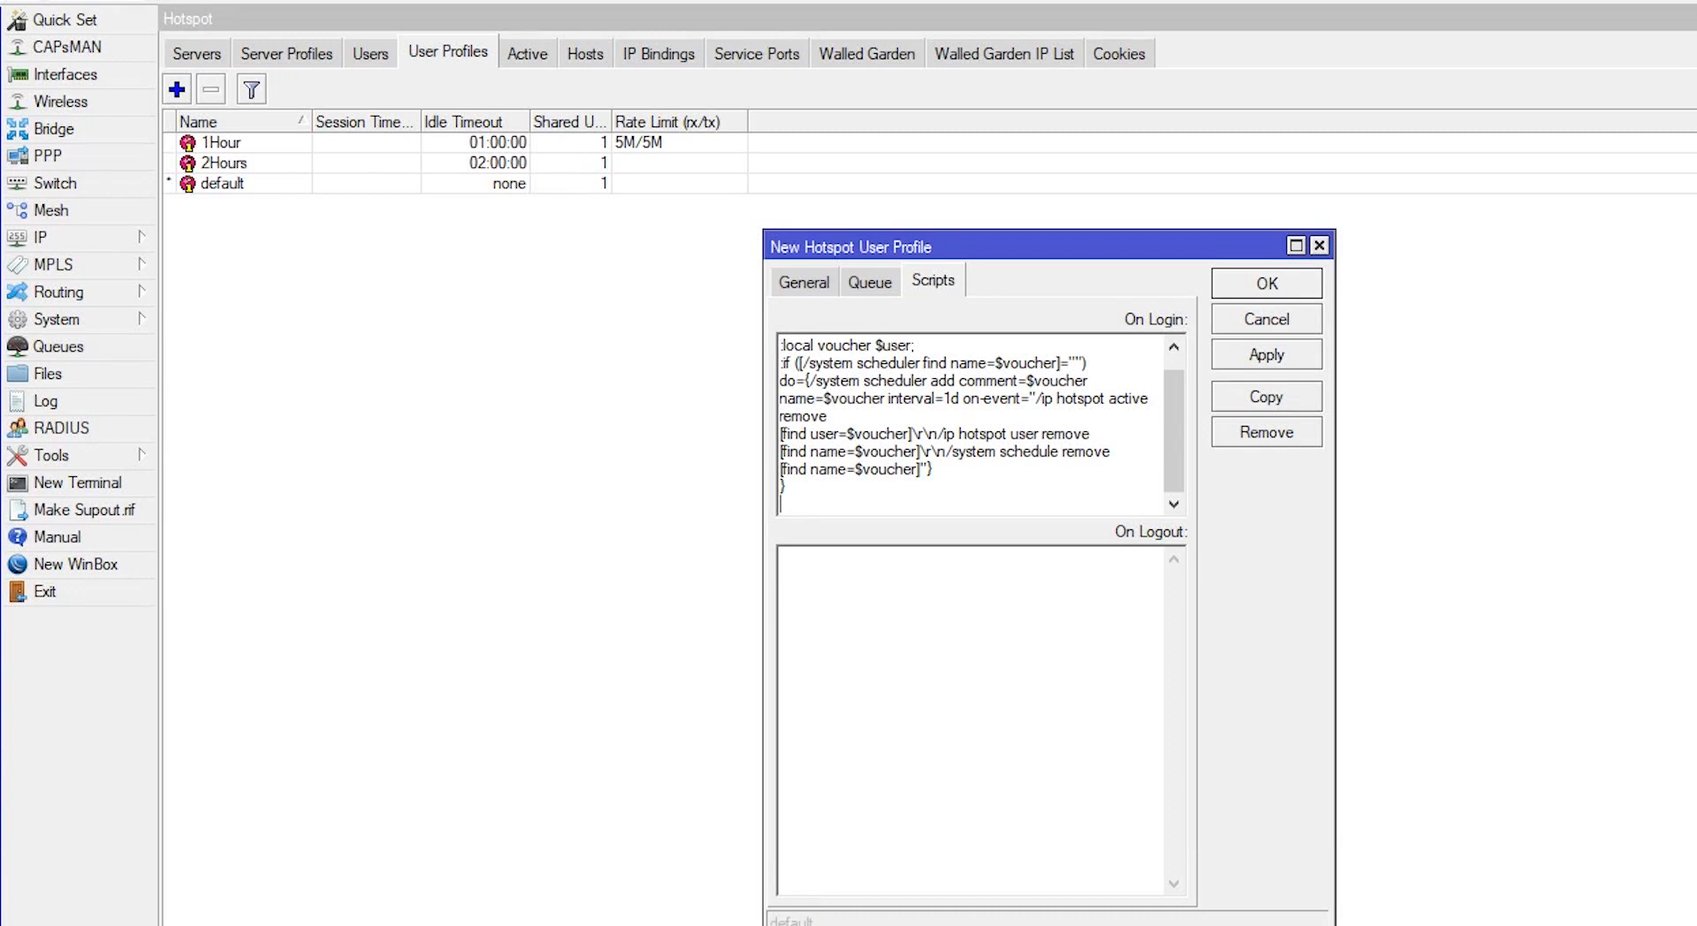
left_click(1267, 354)
left_click(1266, 283)
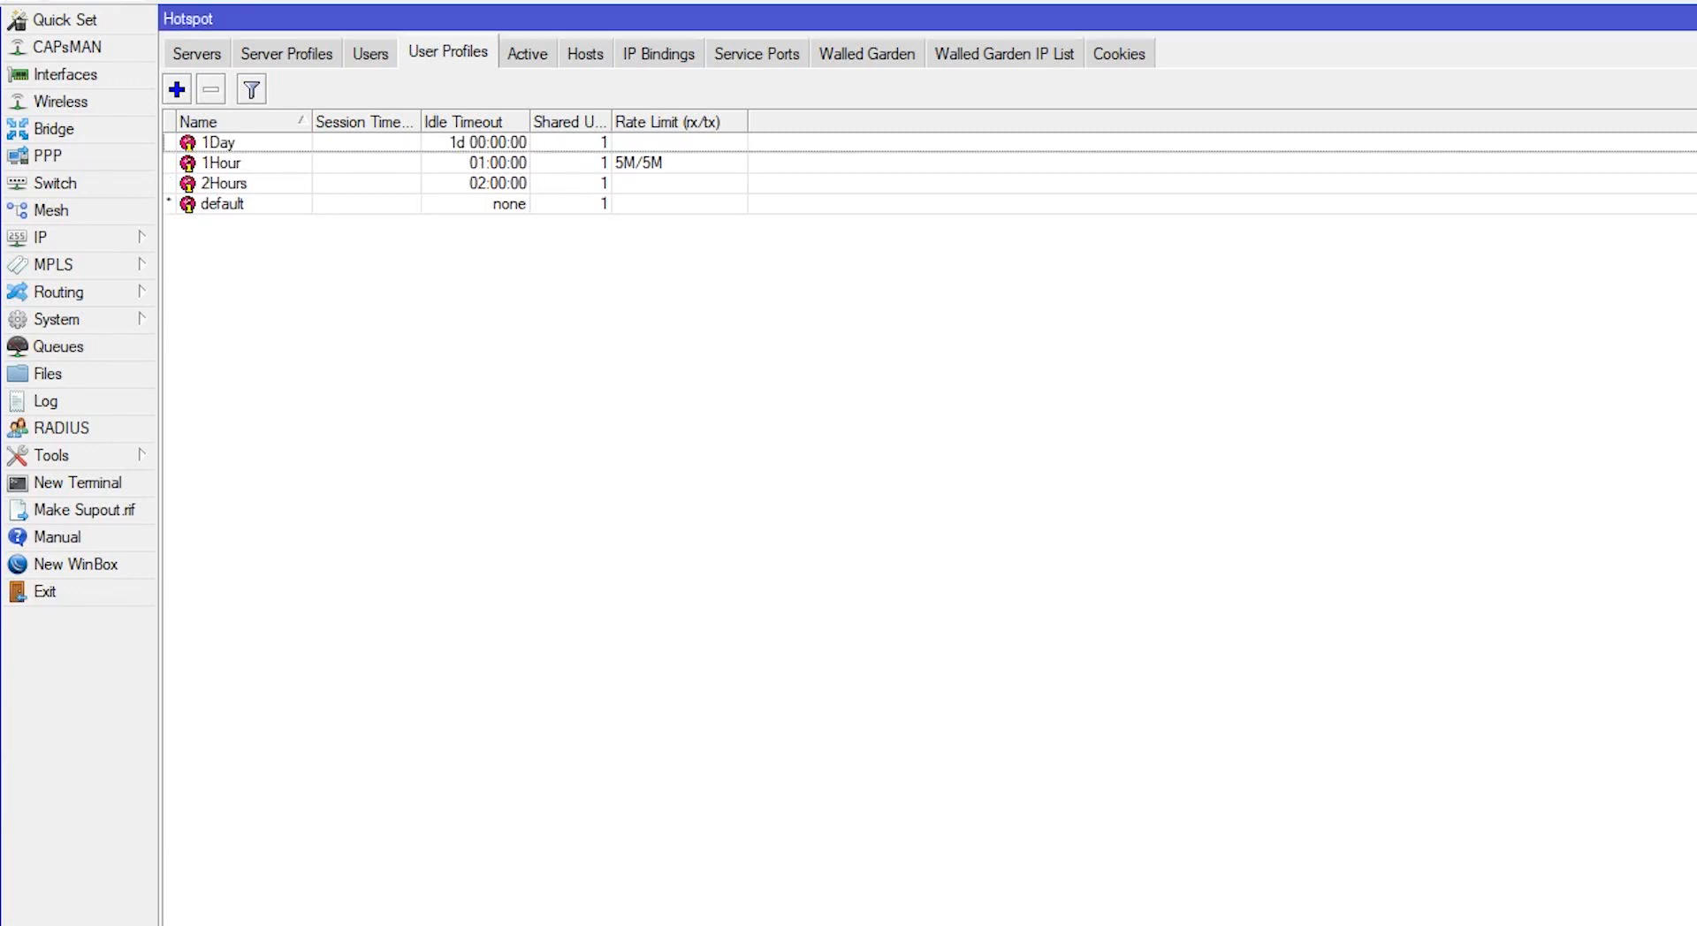
Step: Reopen the 1Day user profile, set its rate limit (rx/tx) to 10M/10M, and save it
double_click(219, 142)
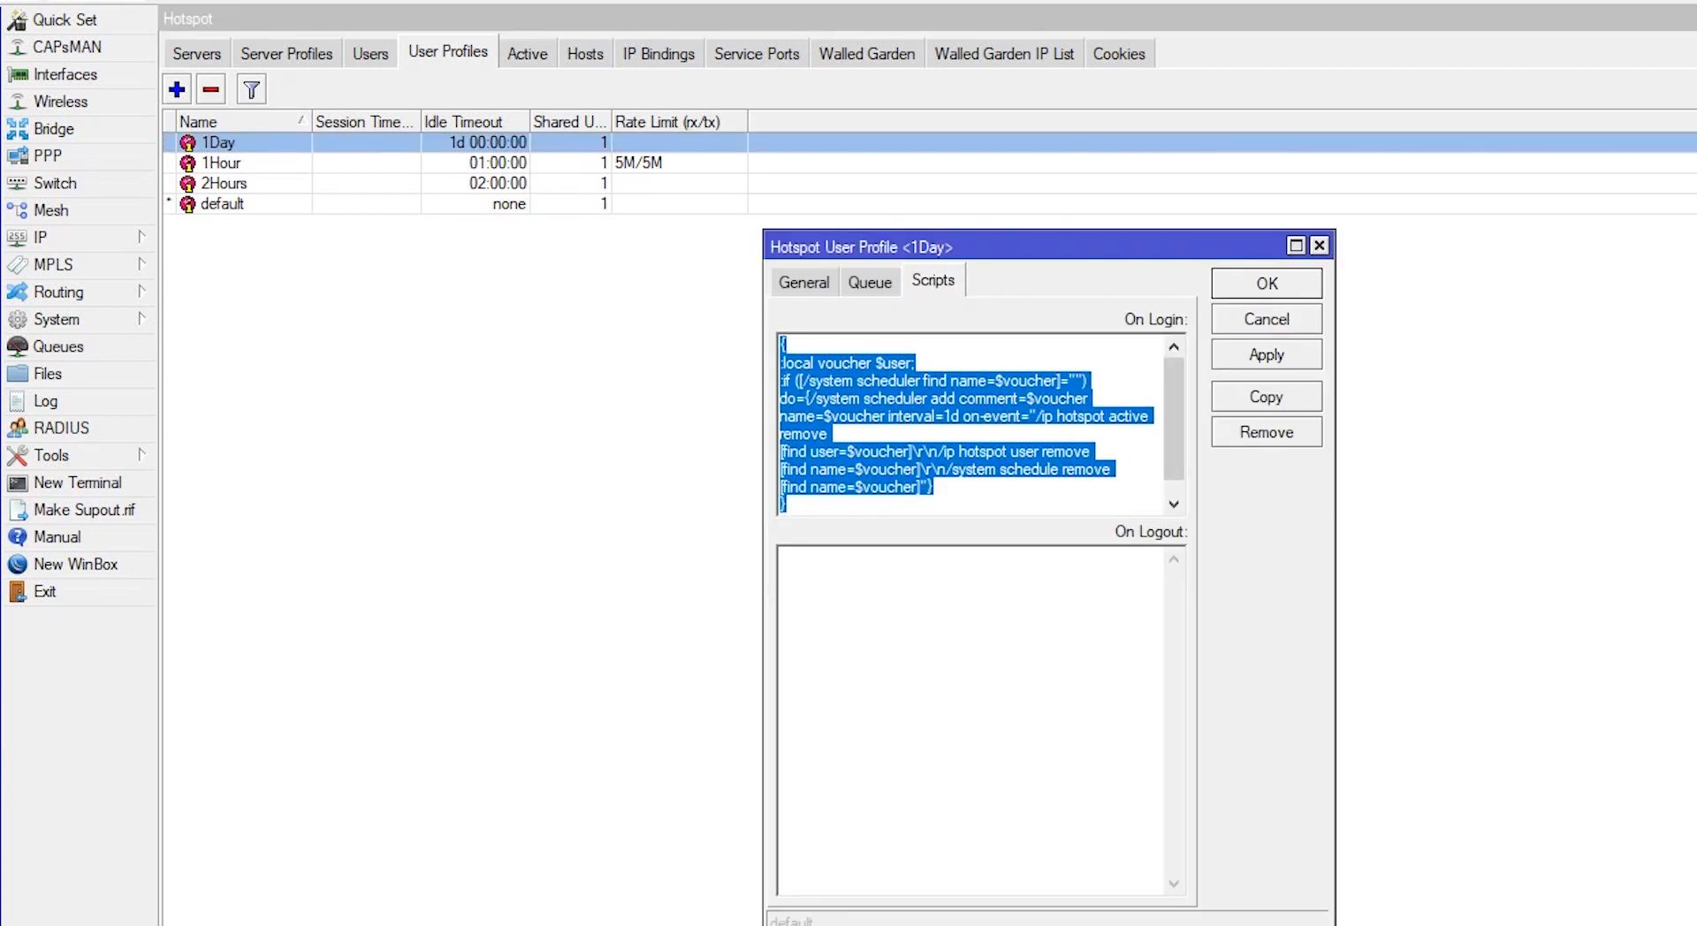
left_click(803, 282)
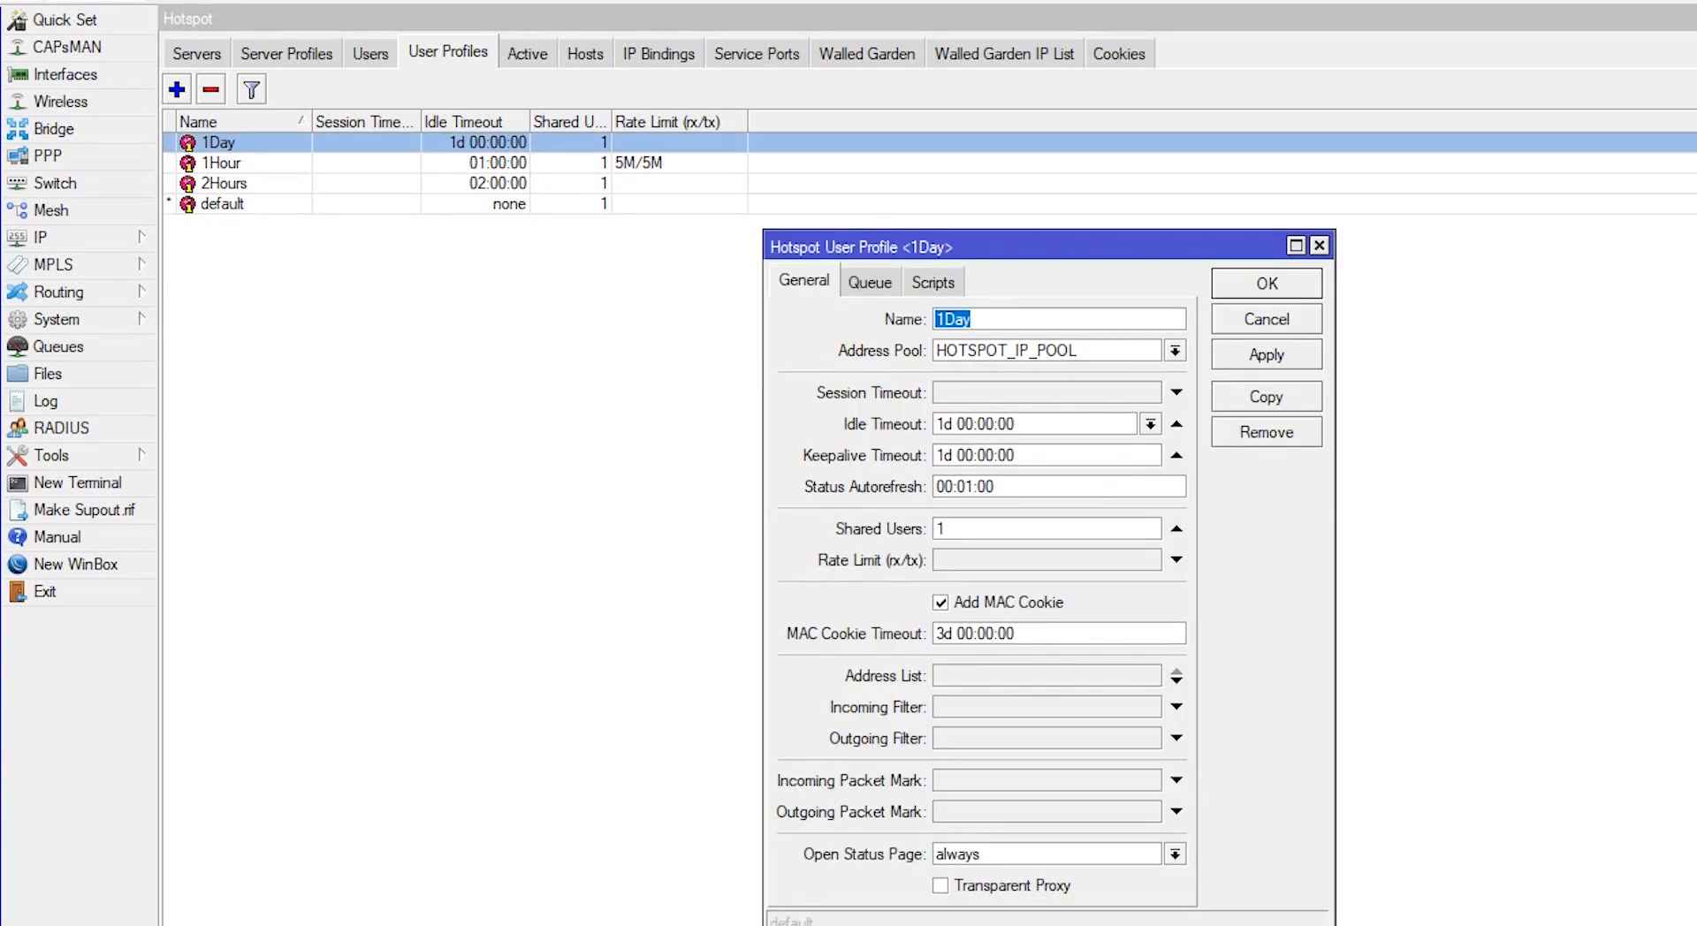
left_click(1177, 559)
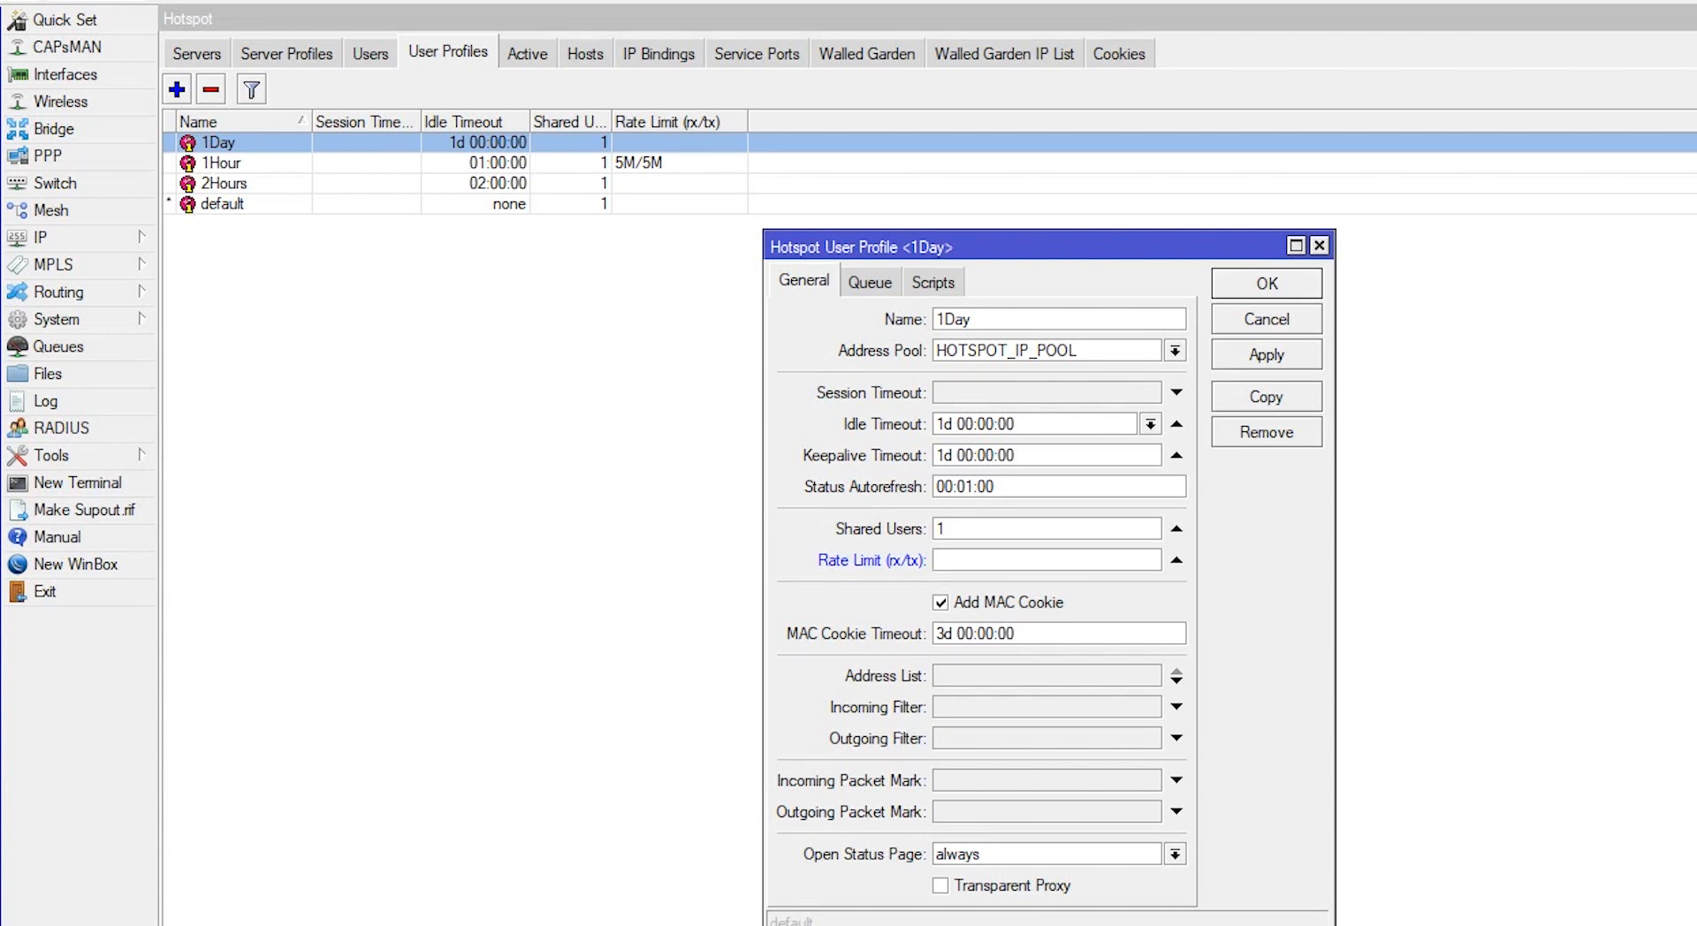
type("10M/10M")
left_click(1266, 354)
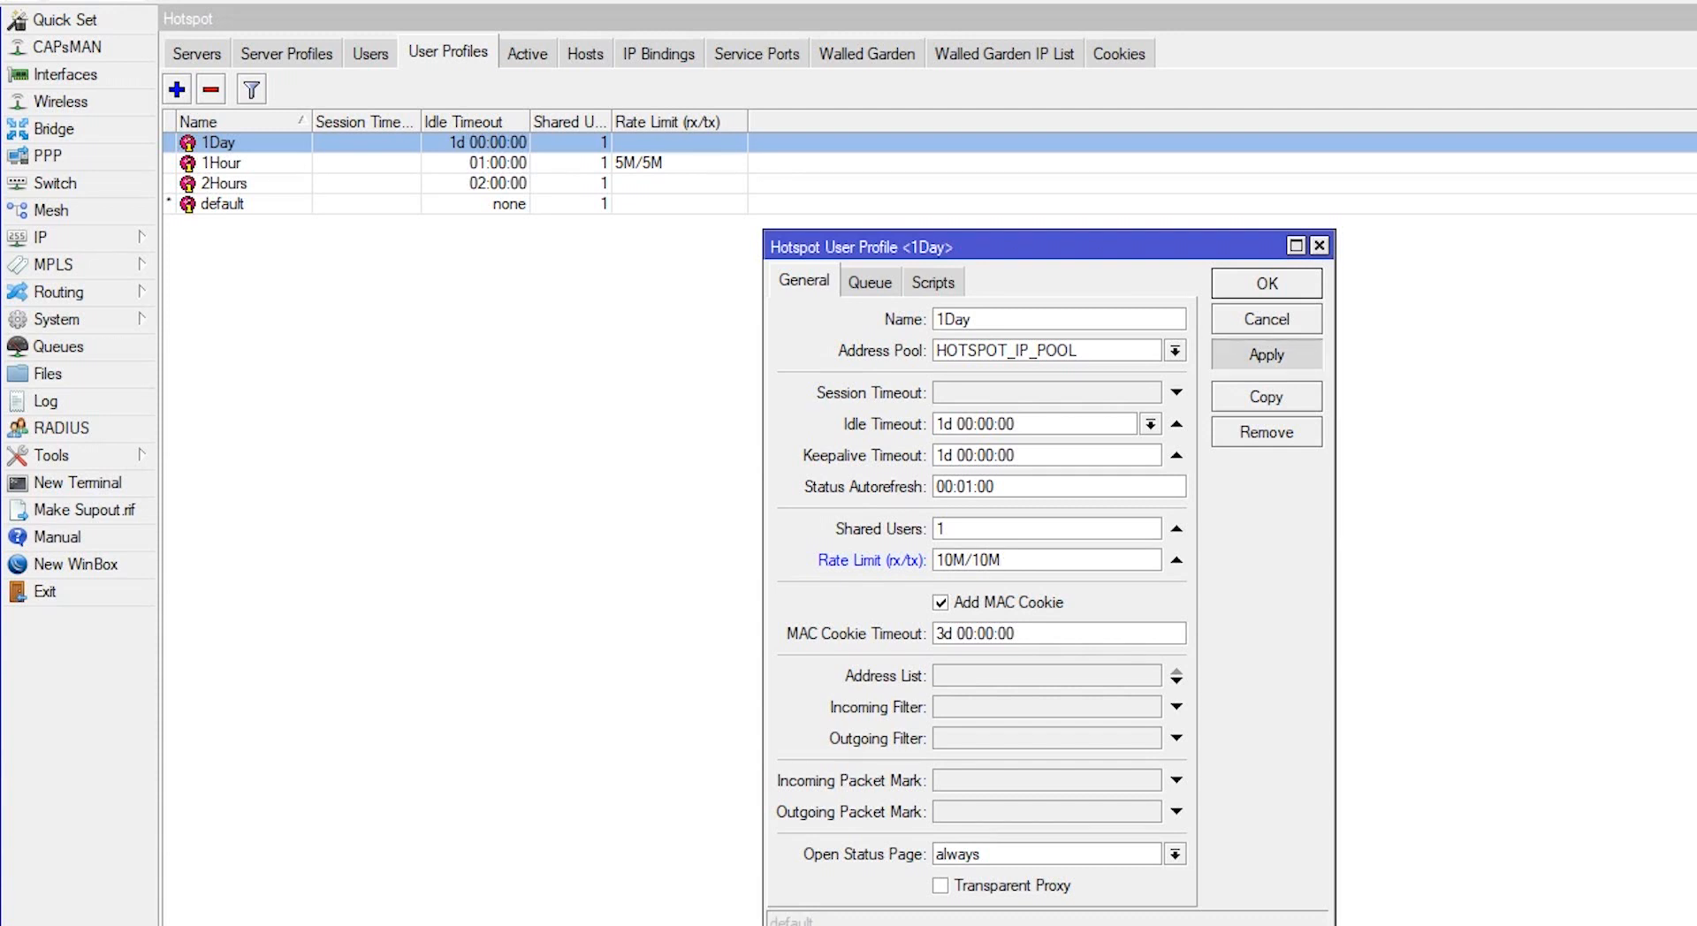
left_click(1266, 282)
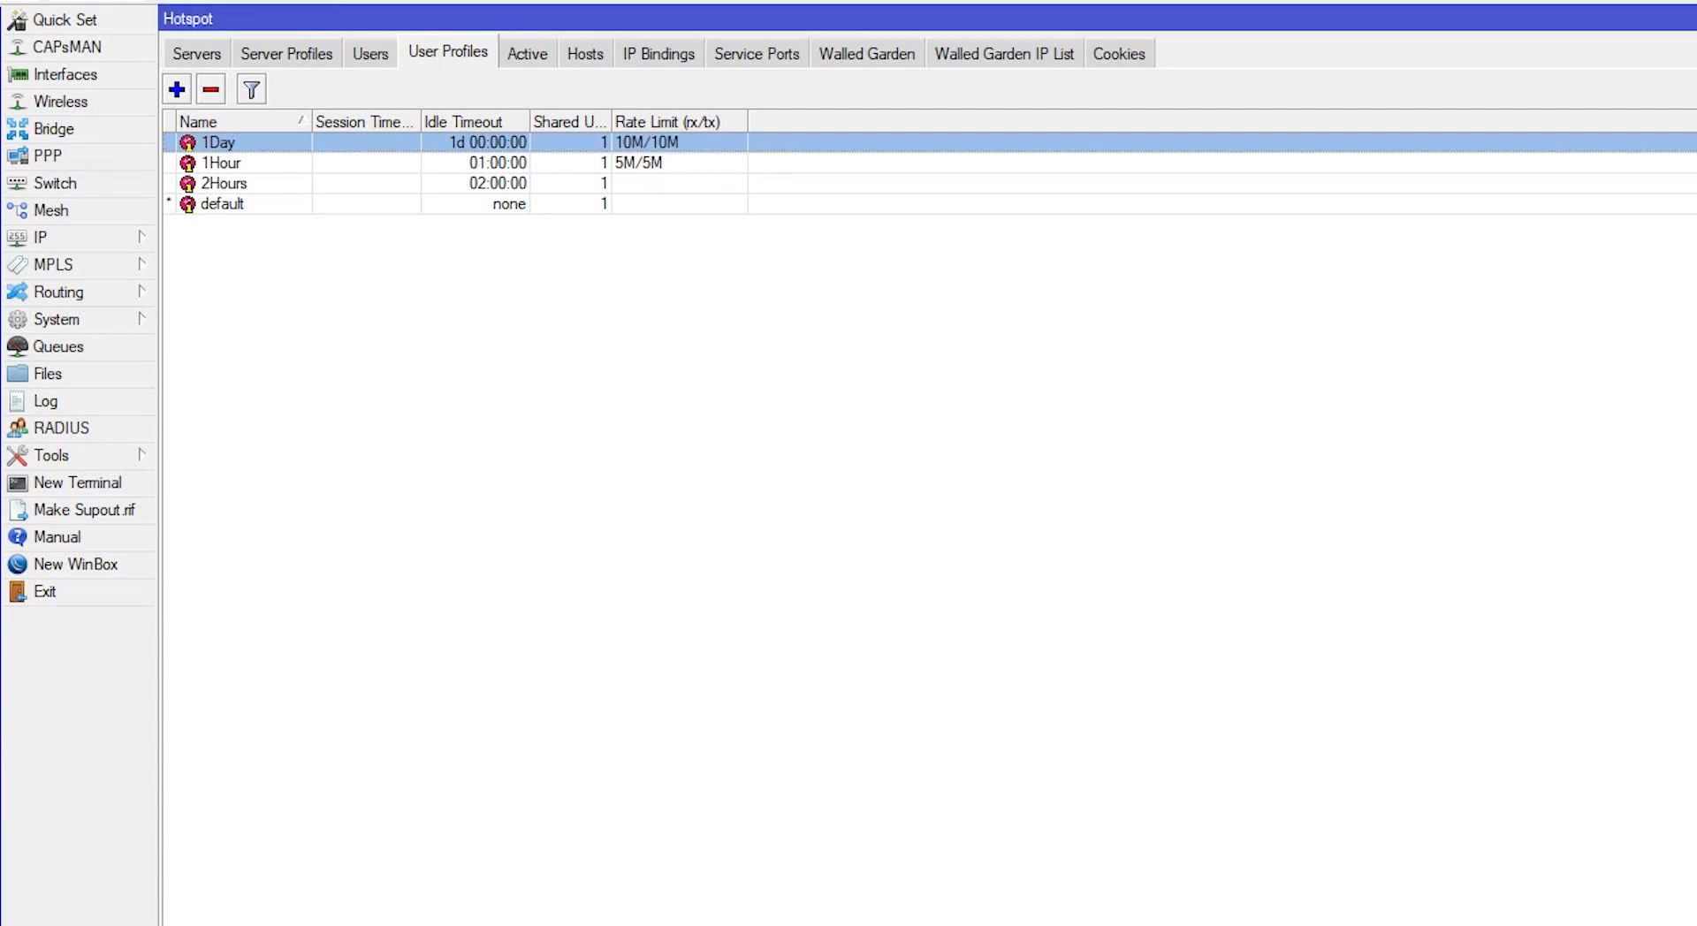
Step: Reopen the 2Hours user profile, set its rate limit (rx/tx) to 5M/5M, and save it
double_click(225, 184)
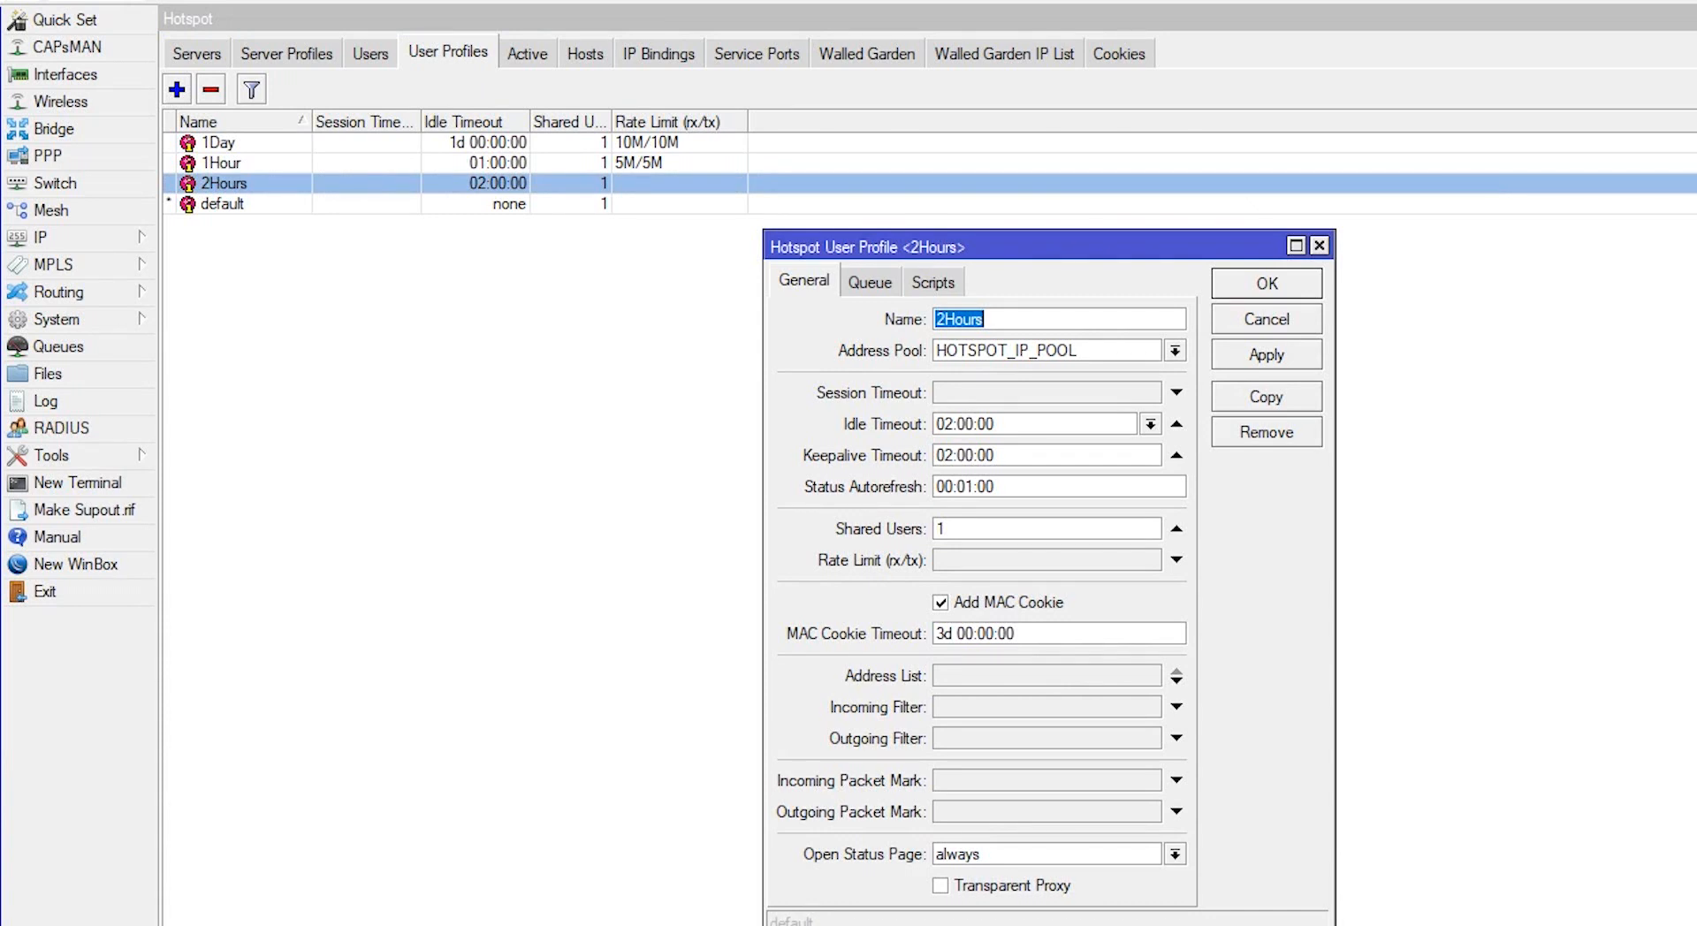
left_click(1176, 560)
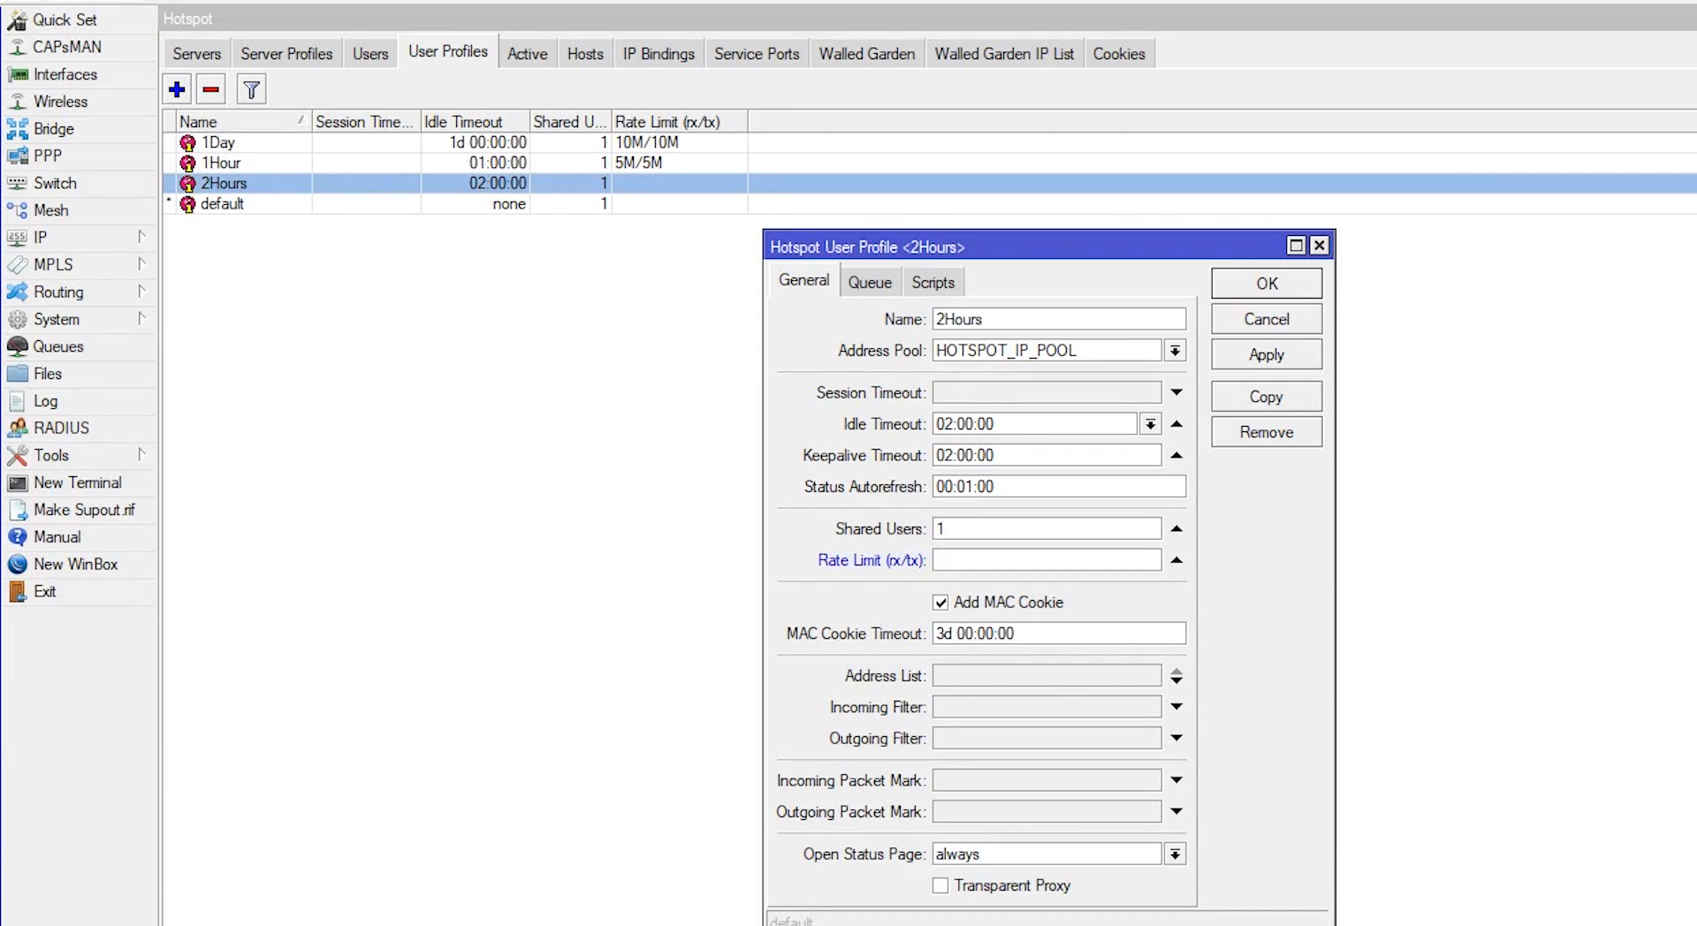
type("5M/5M")
left_click(1267, 354)
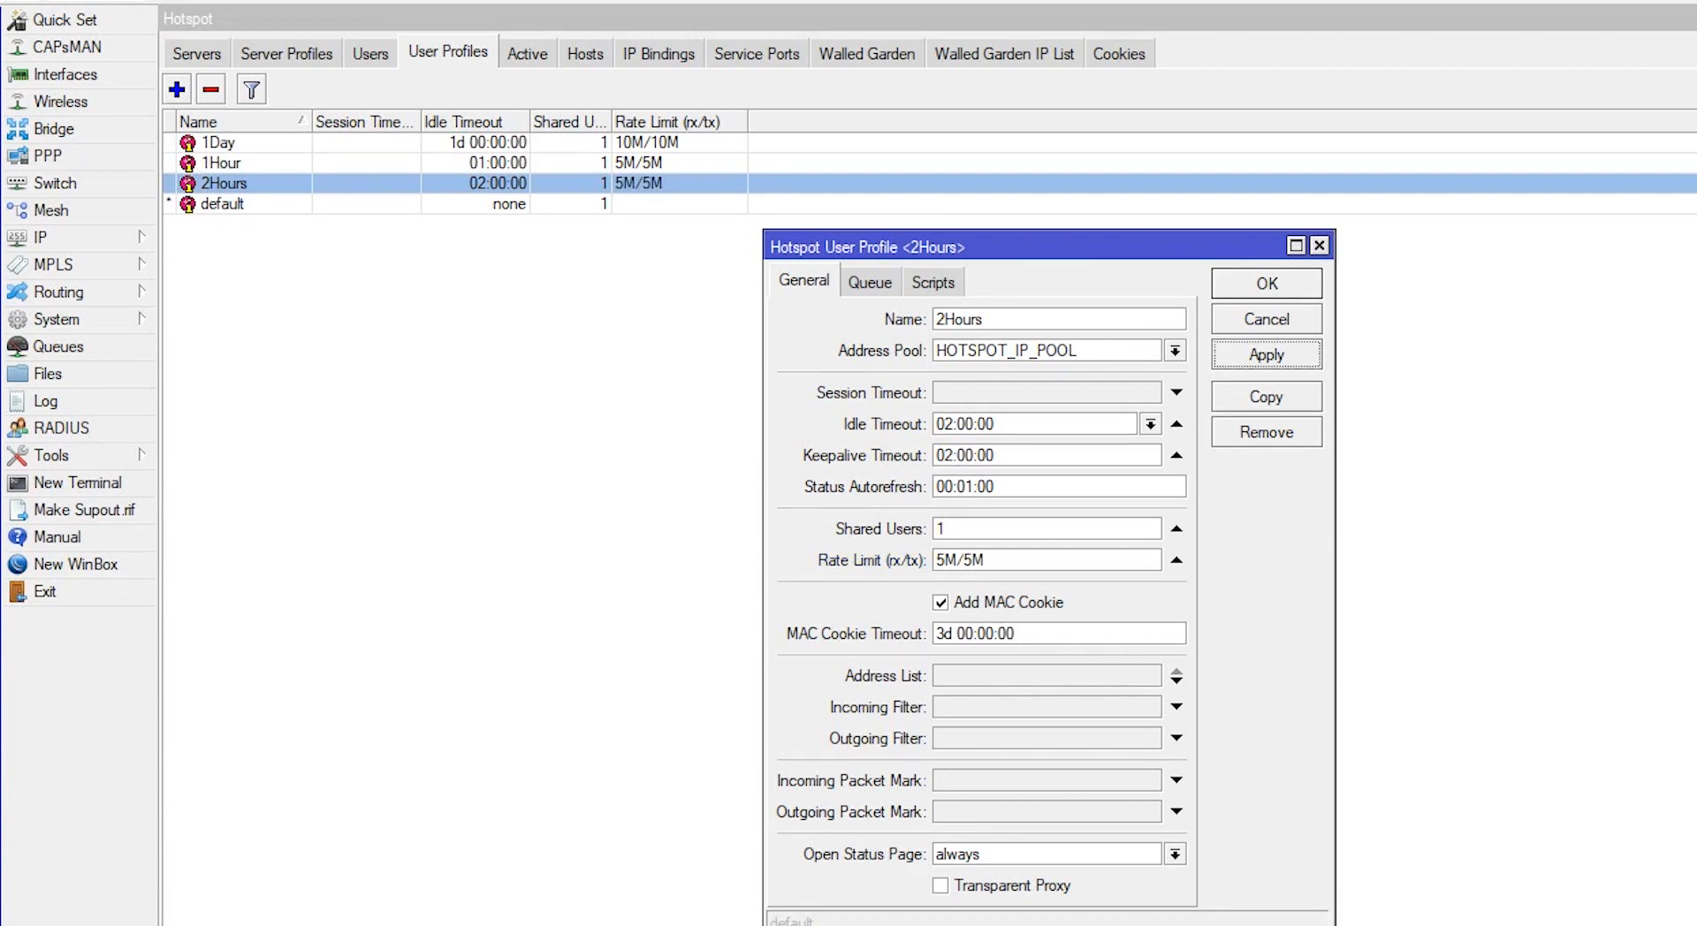
left_click(1267, 284)
left_click(1255, 297)
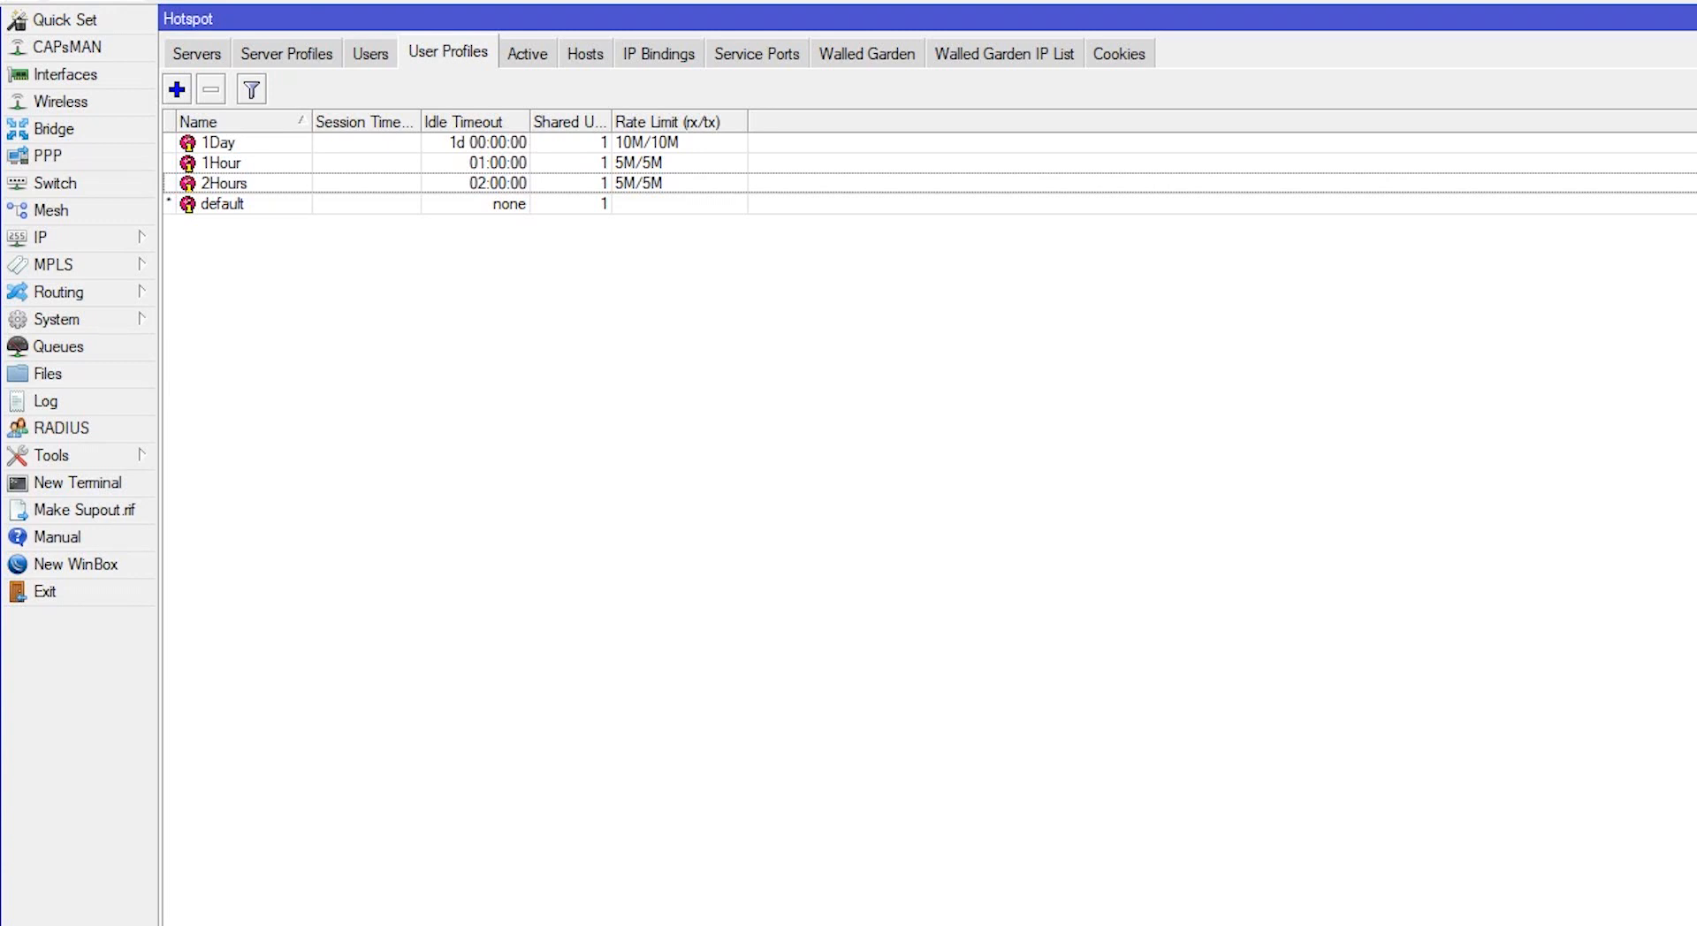
Step: Switch to the Notepad checklist and review the user profile and SNTP client items
key("alt+Tab")
scroll(1221, 513, "up", 5)
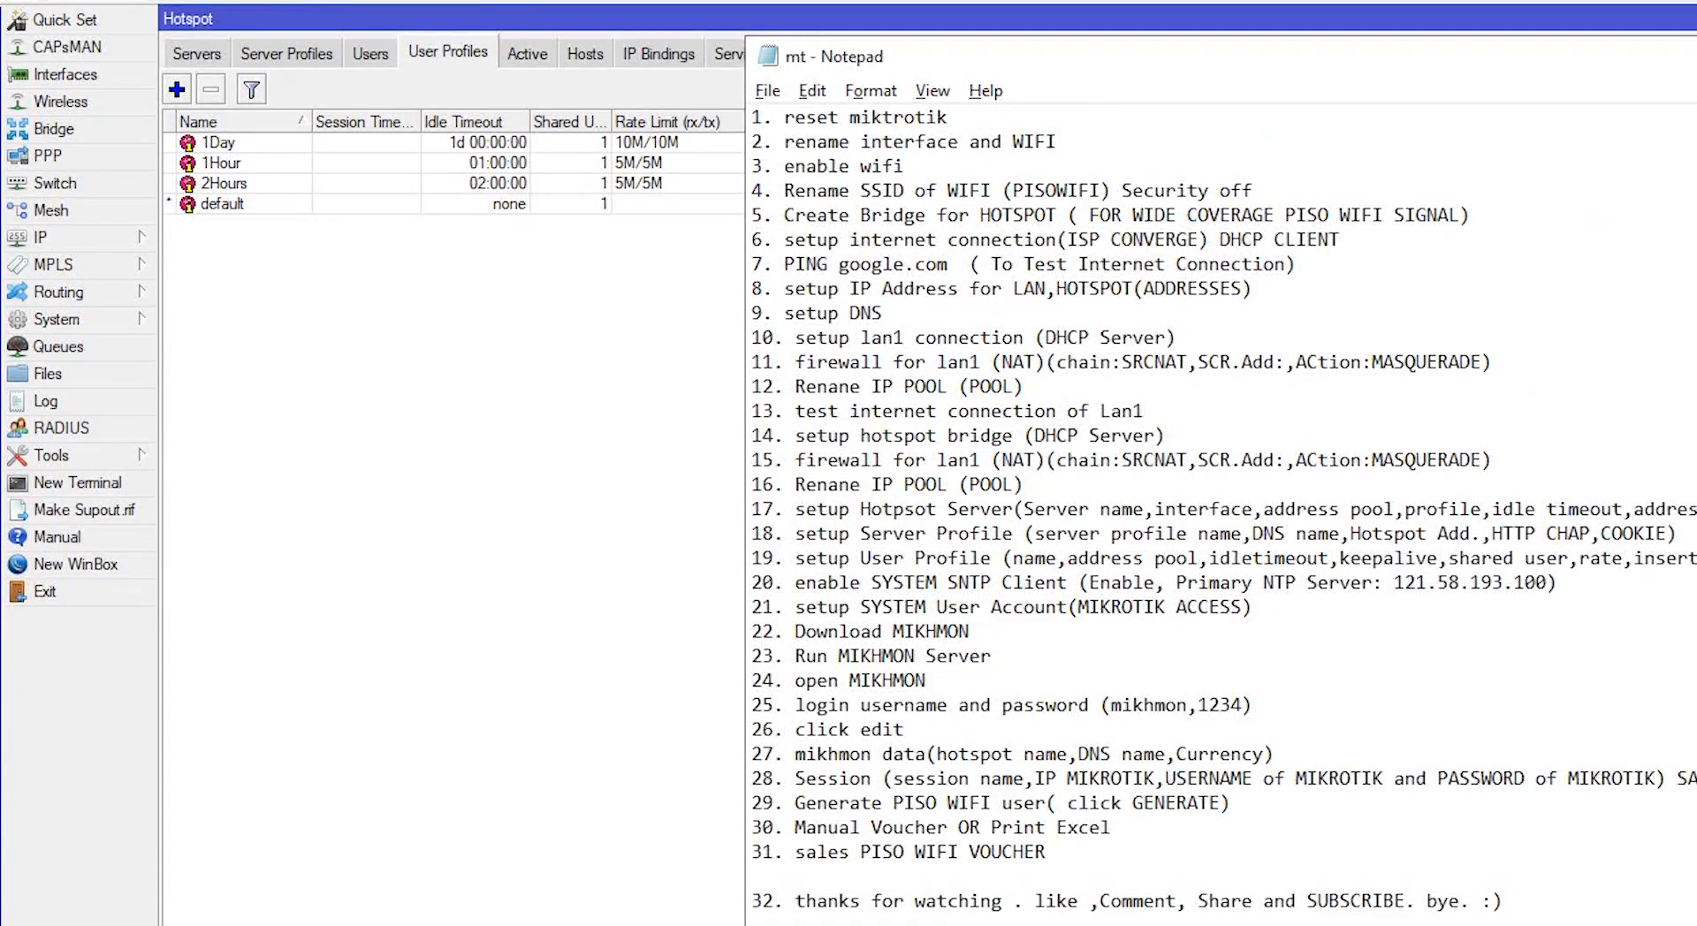
left_click_drag(794, 533, 1679, 533)
left_click_drag(827, 582, 969, 583)
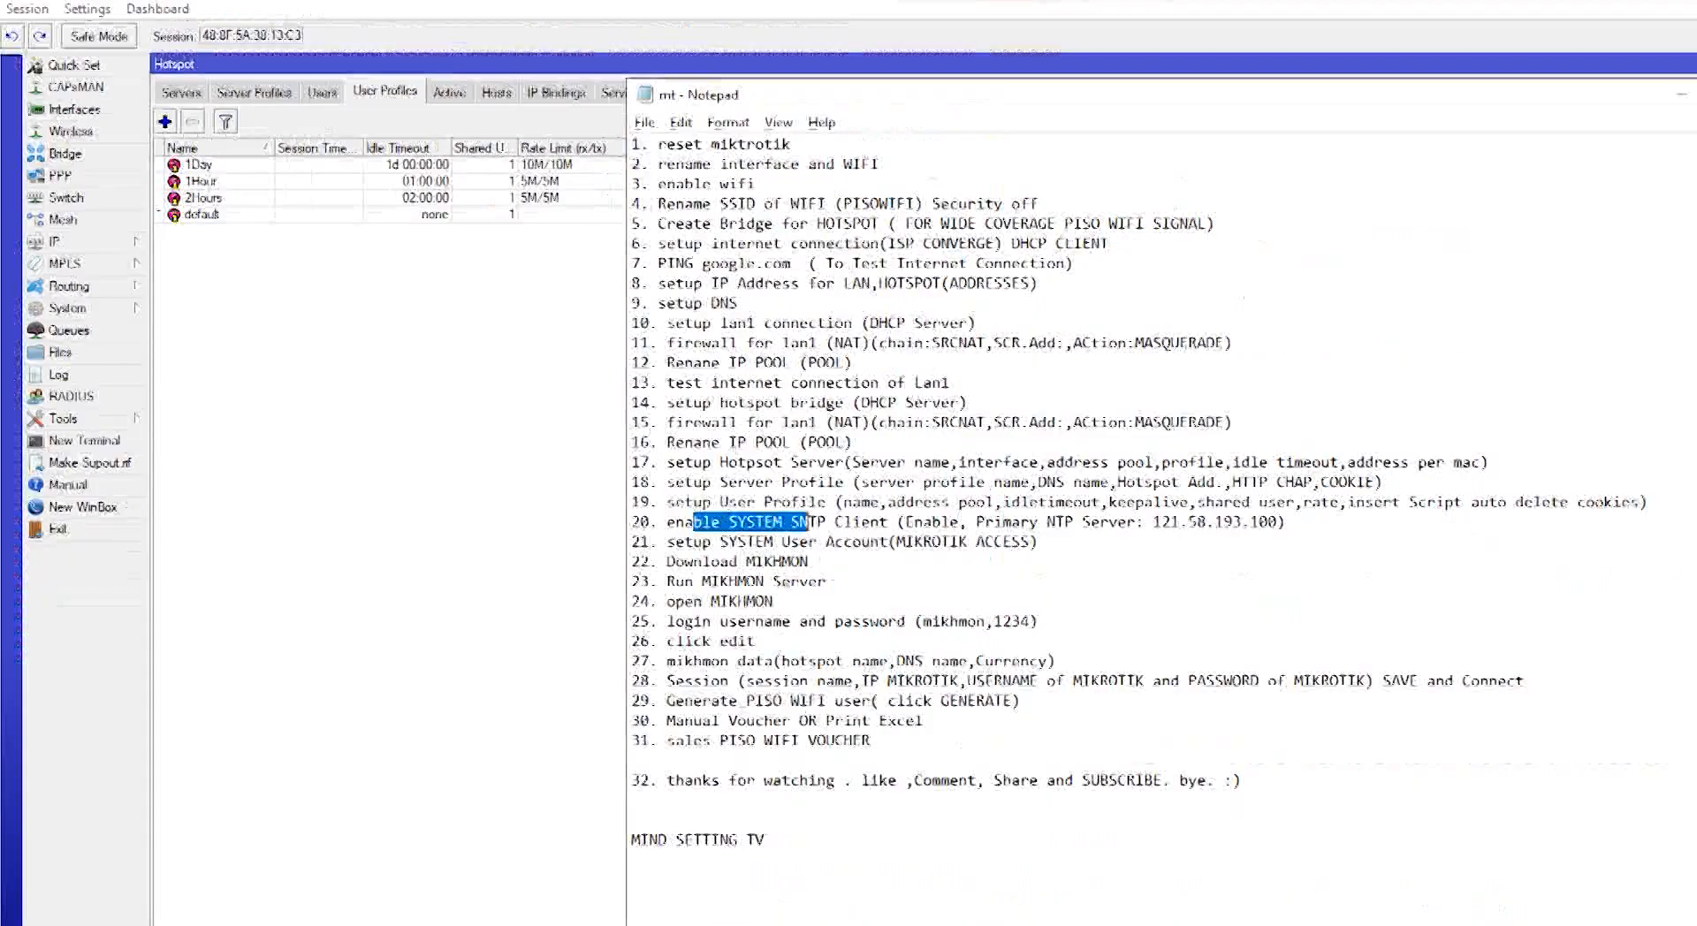
left_click(980, 582)
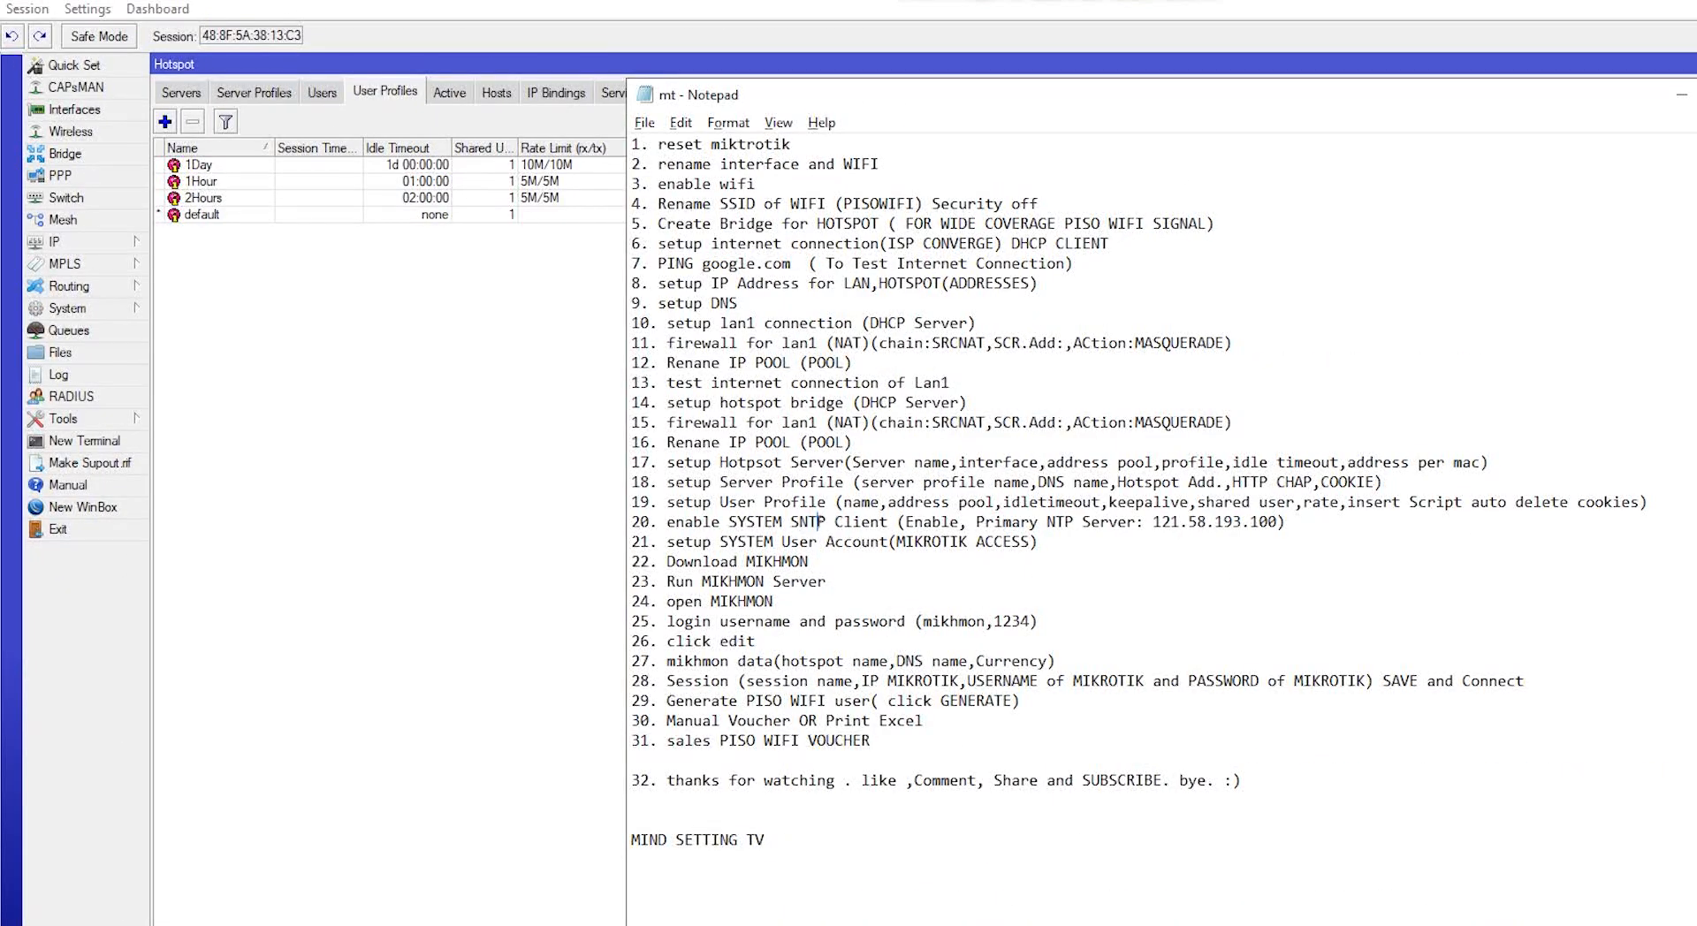
mouse_move(818, 522)
left_mouse_down()
mouse_move(792, 521)
mouse_move(827, 521)
left_mouse_up()
Step: Return to WinBox, close the Hotspot window, and open the system's SNTP Client settings
key("alt+Tab")
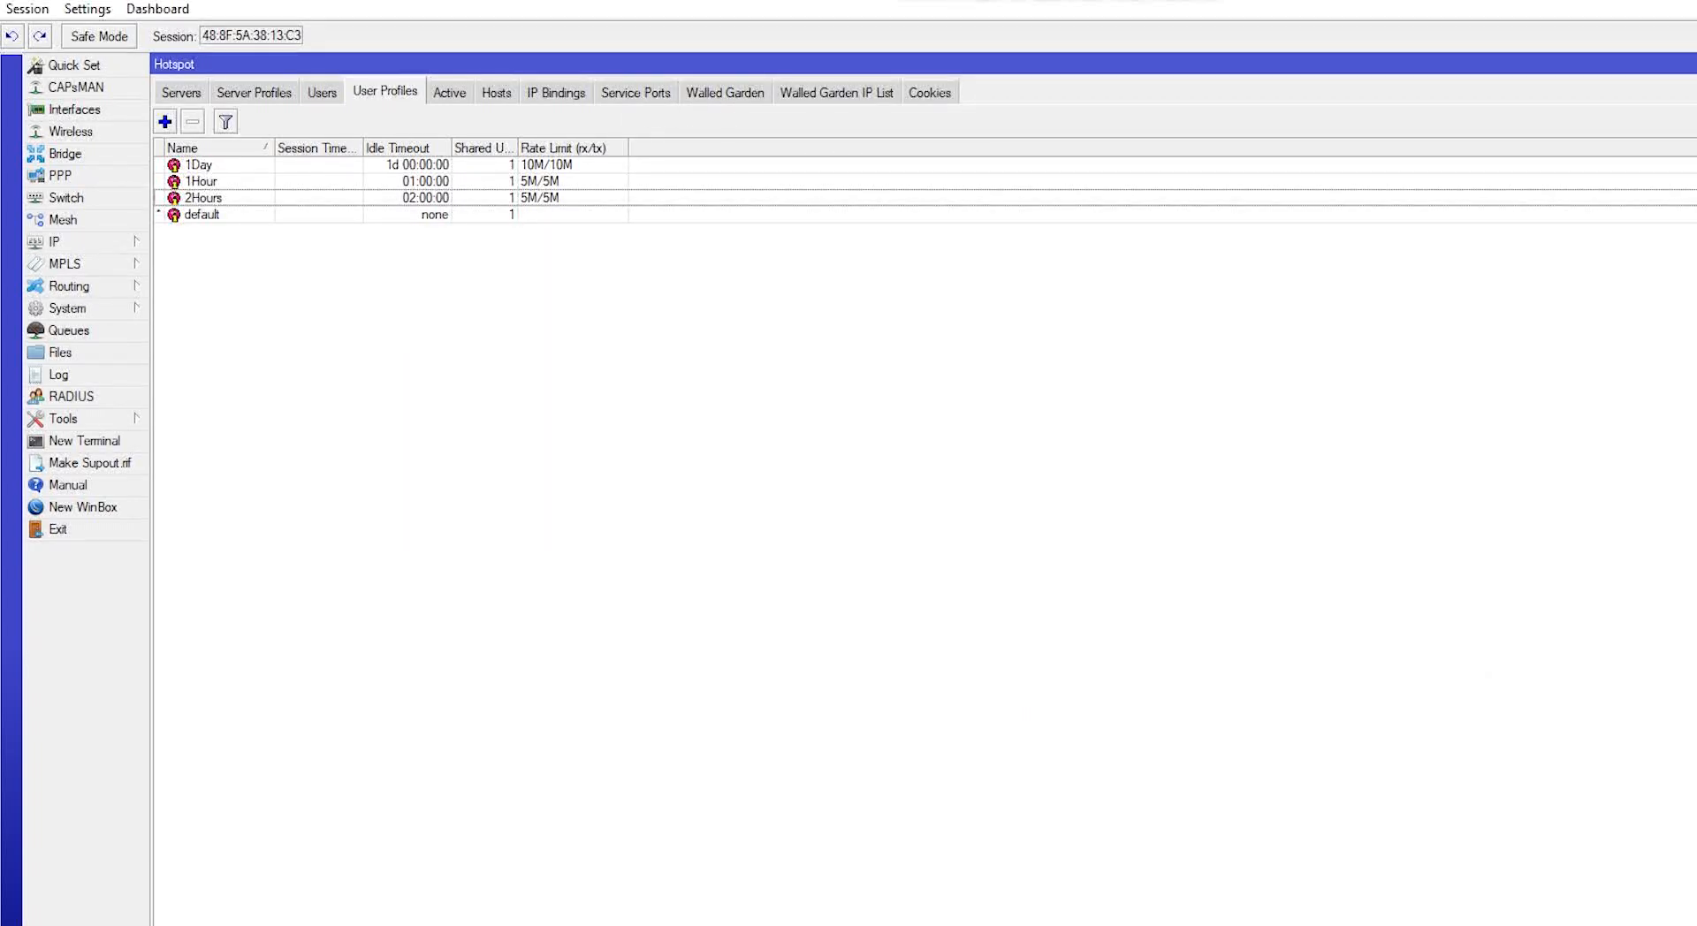
key("Escape")
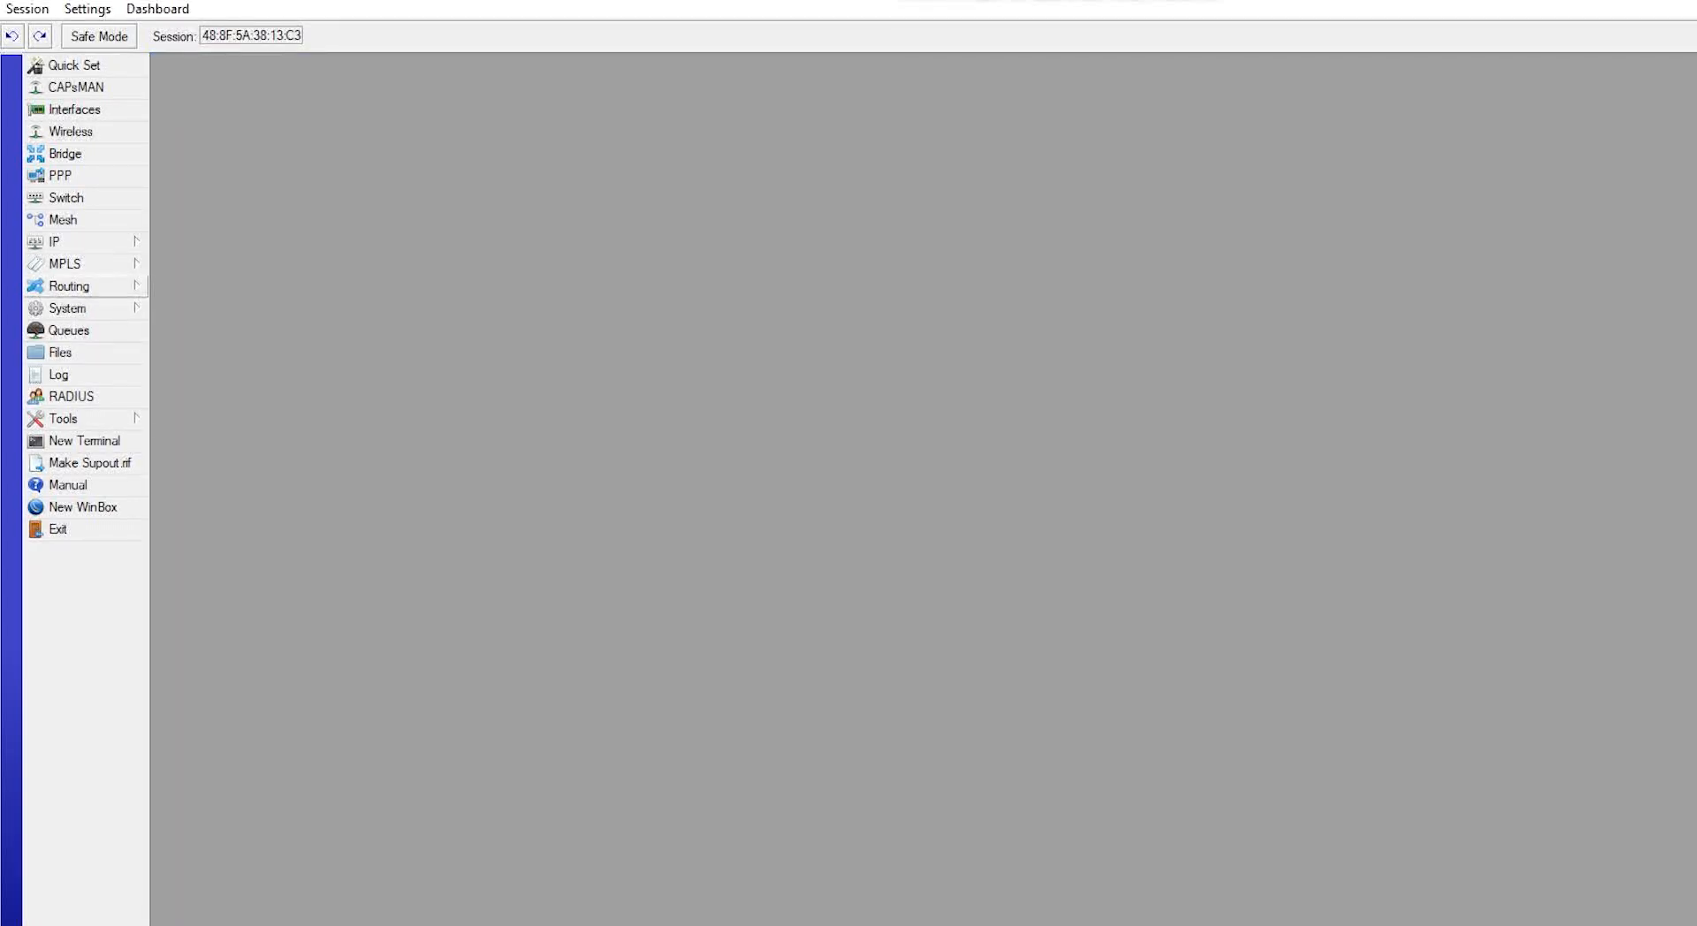
left_click(70, 307)
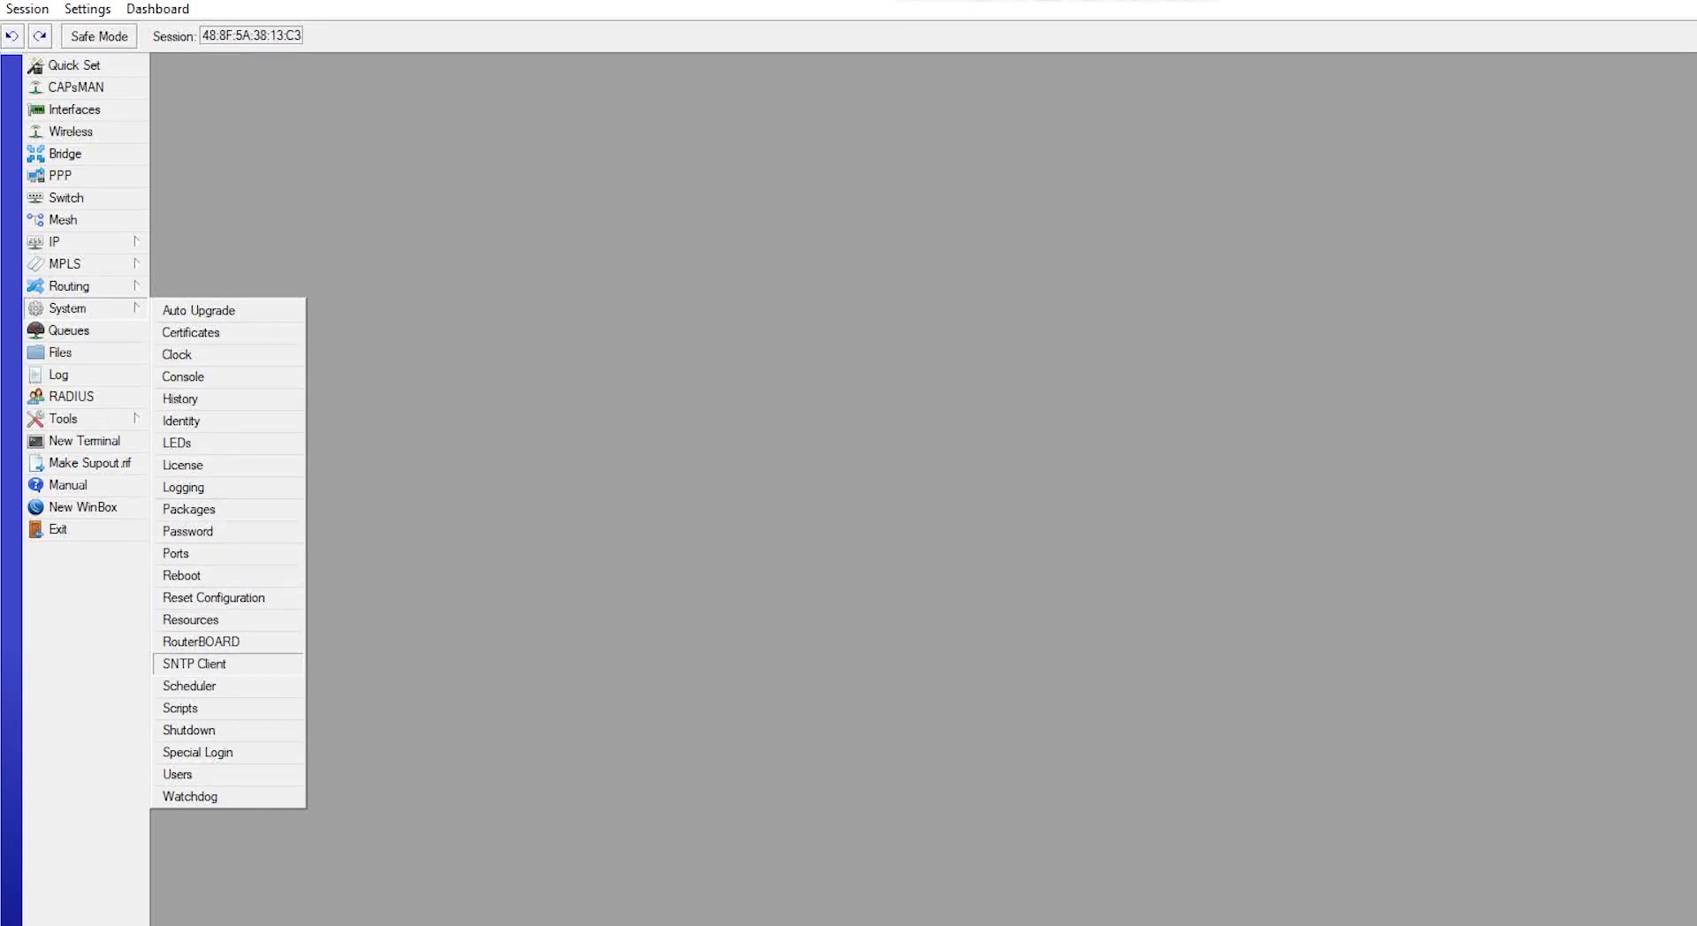
left_click(194, 664)
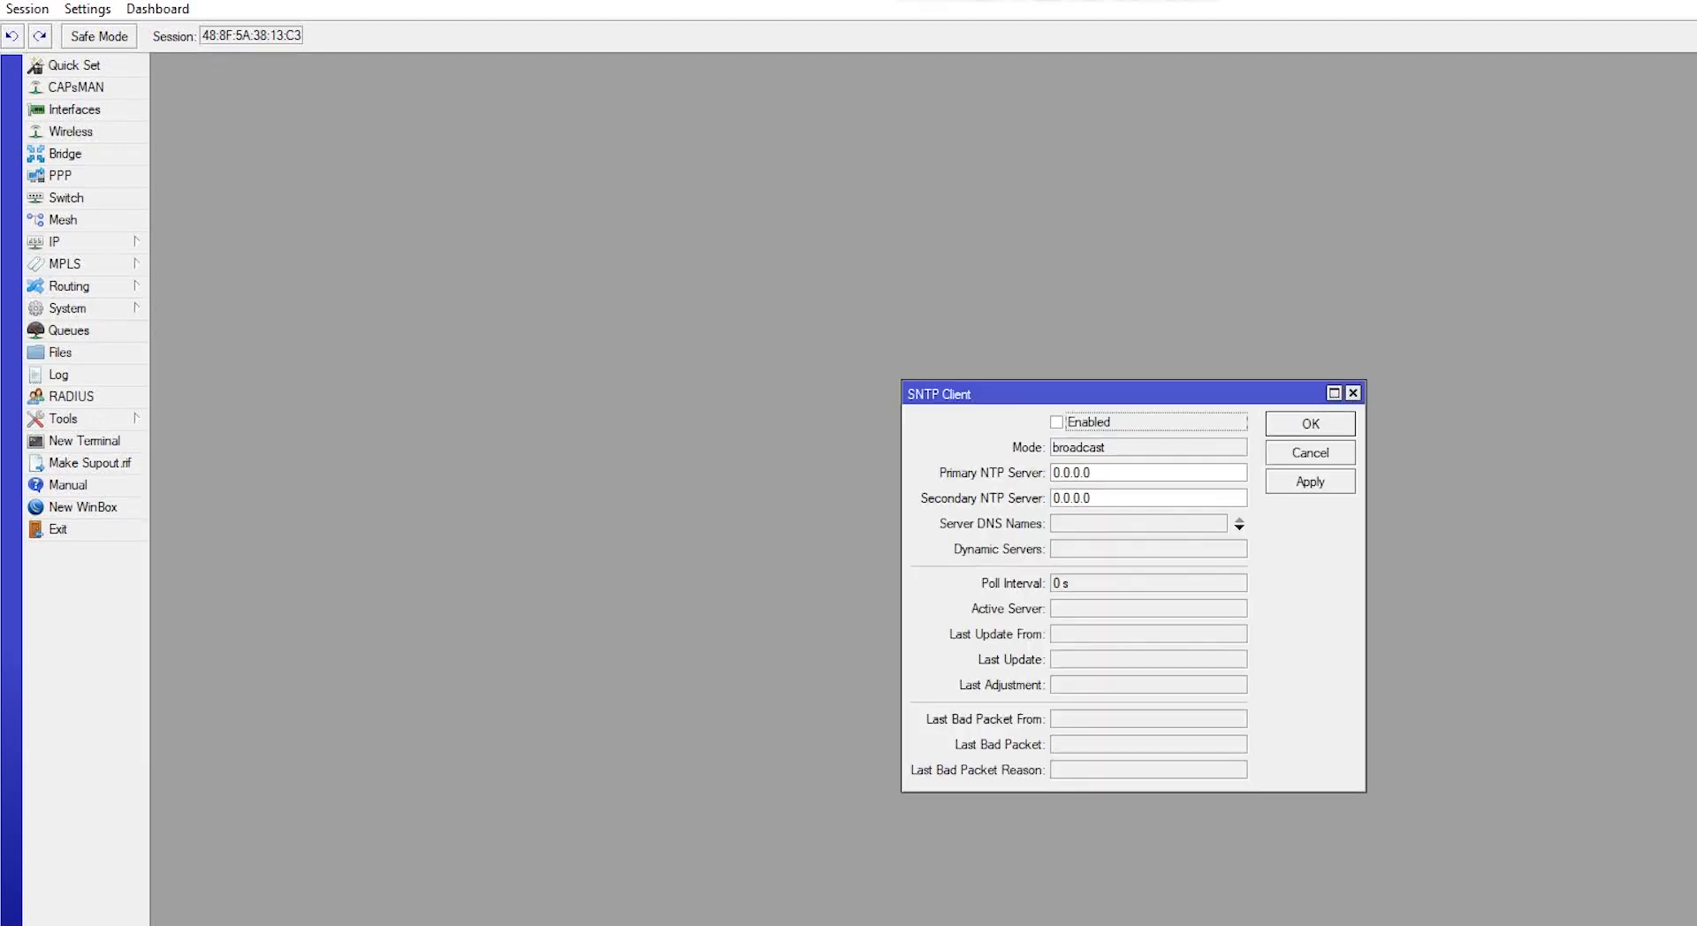
Step: Enable the SNTP client and copy the primary NTP server address 121.58.193.100 from the Notepad checklist
key("alt+Tab")
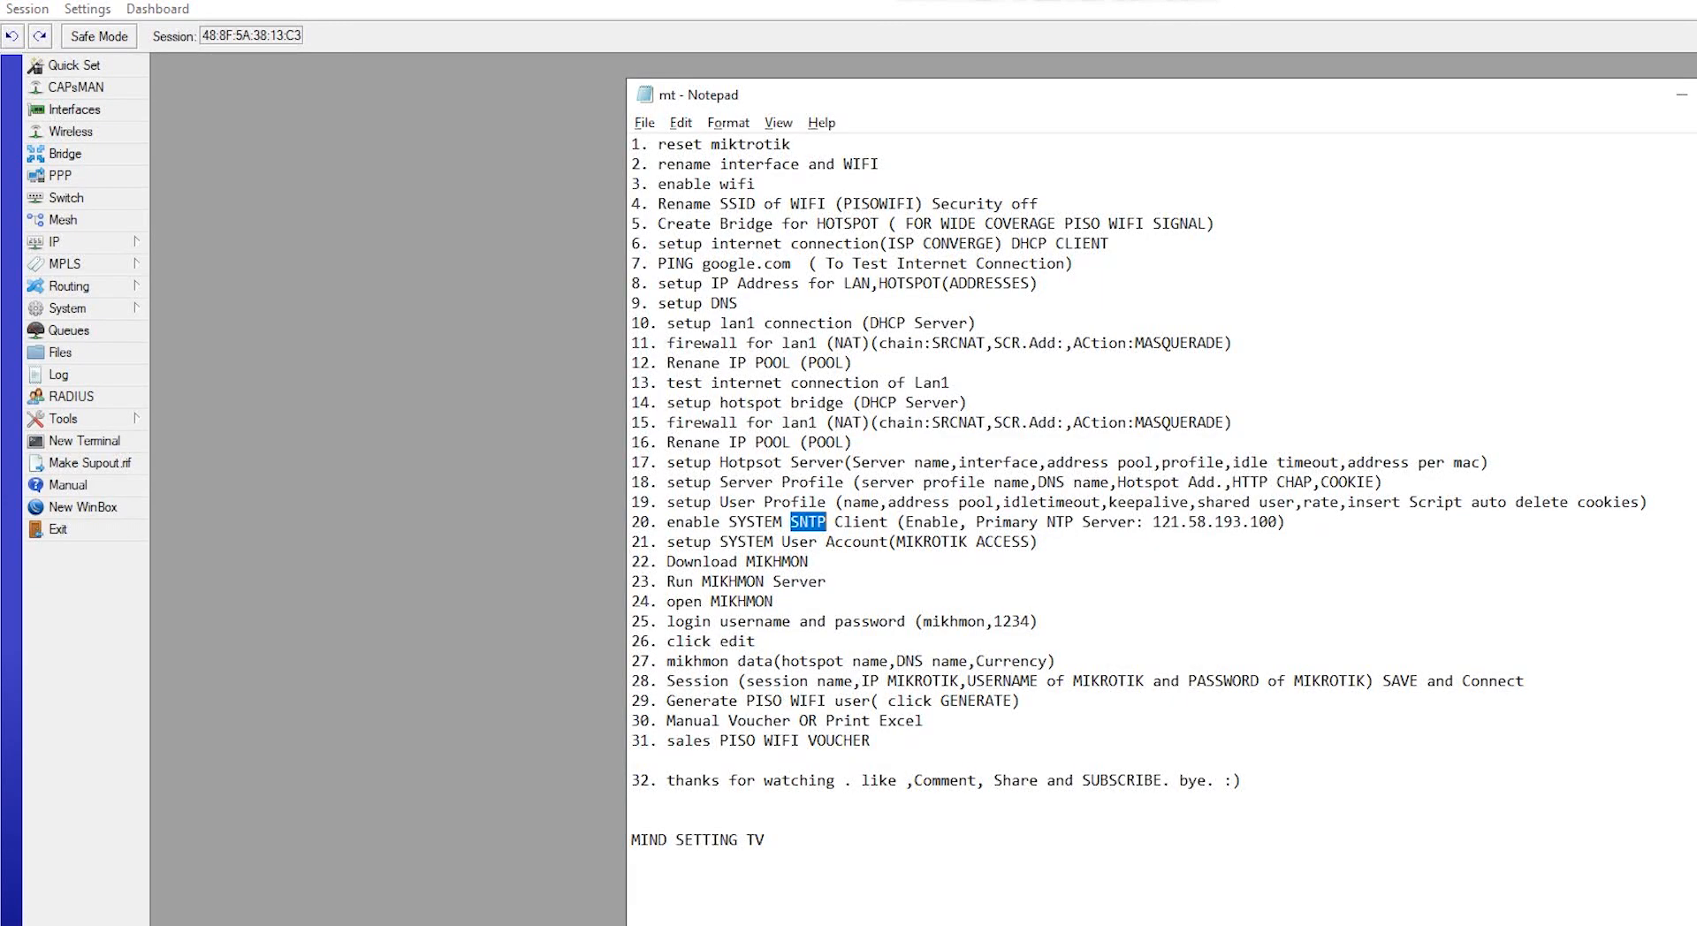
key("alt+Tab")
key("alt+Tab")
left_click_drag(1047, 522, 1278, 522)
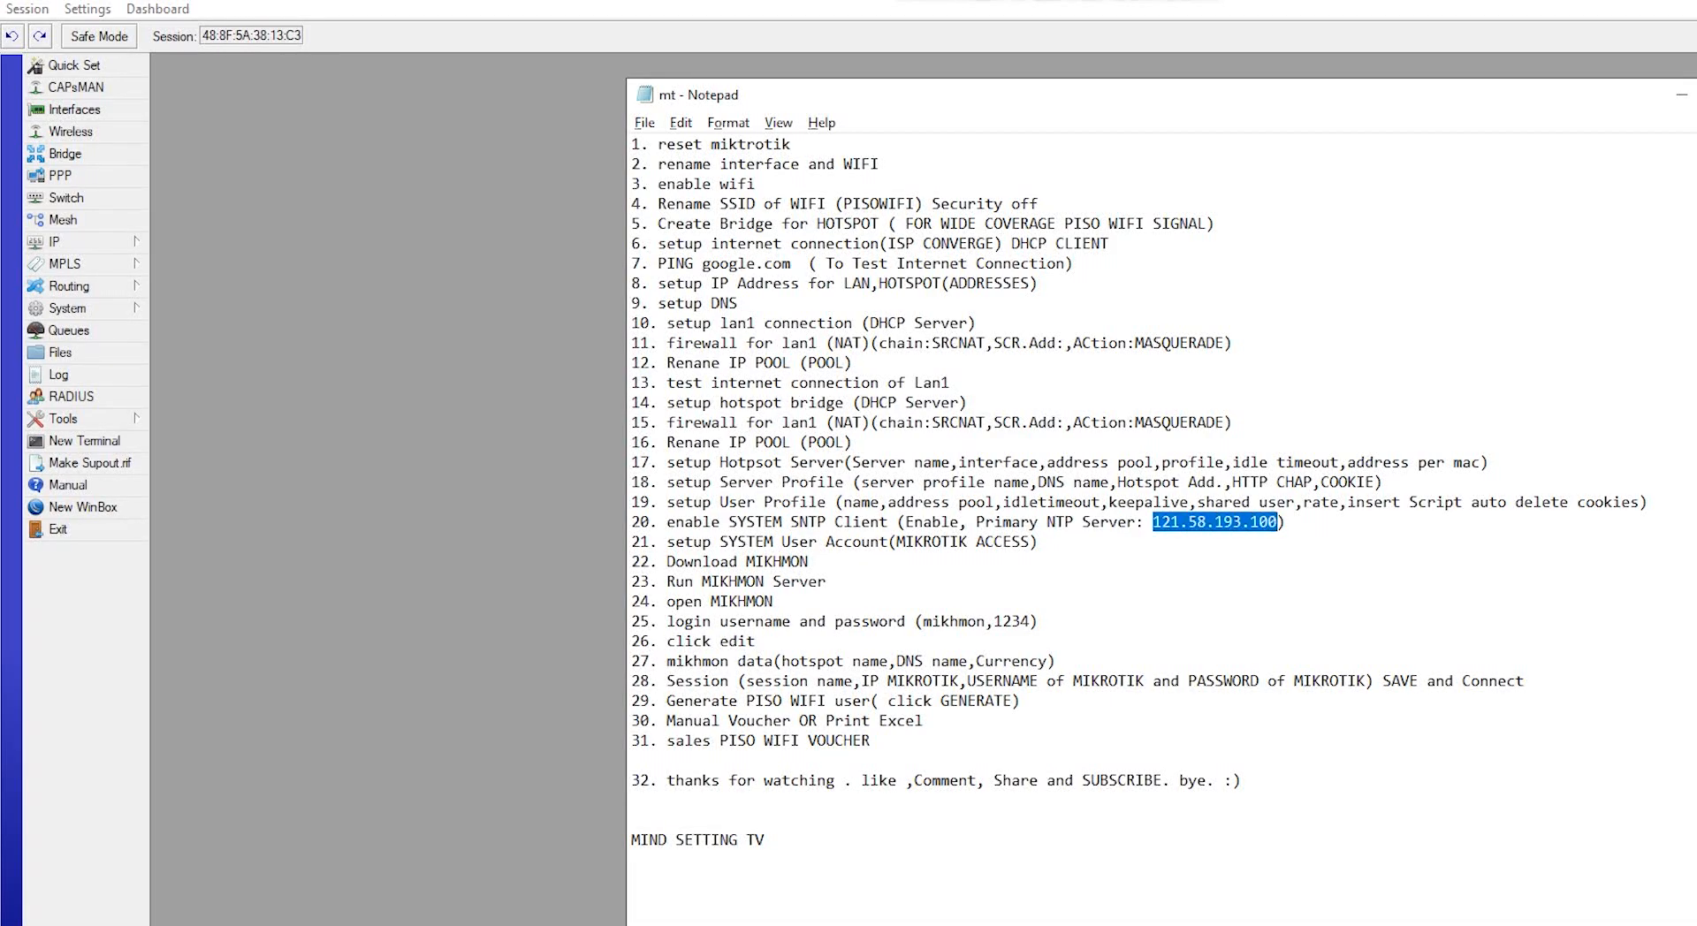
right_click(1278, 521)
left_click(1326, 589)
key("alt+Tab")
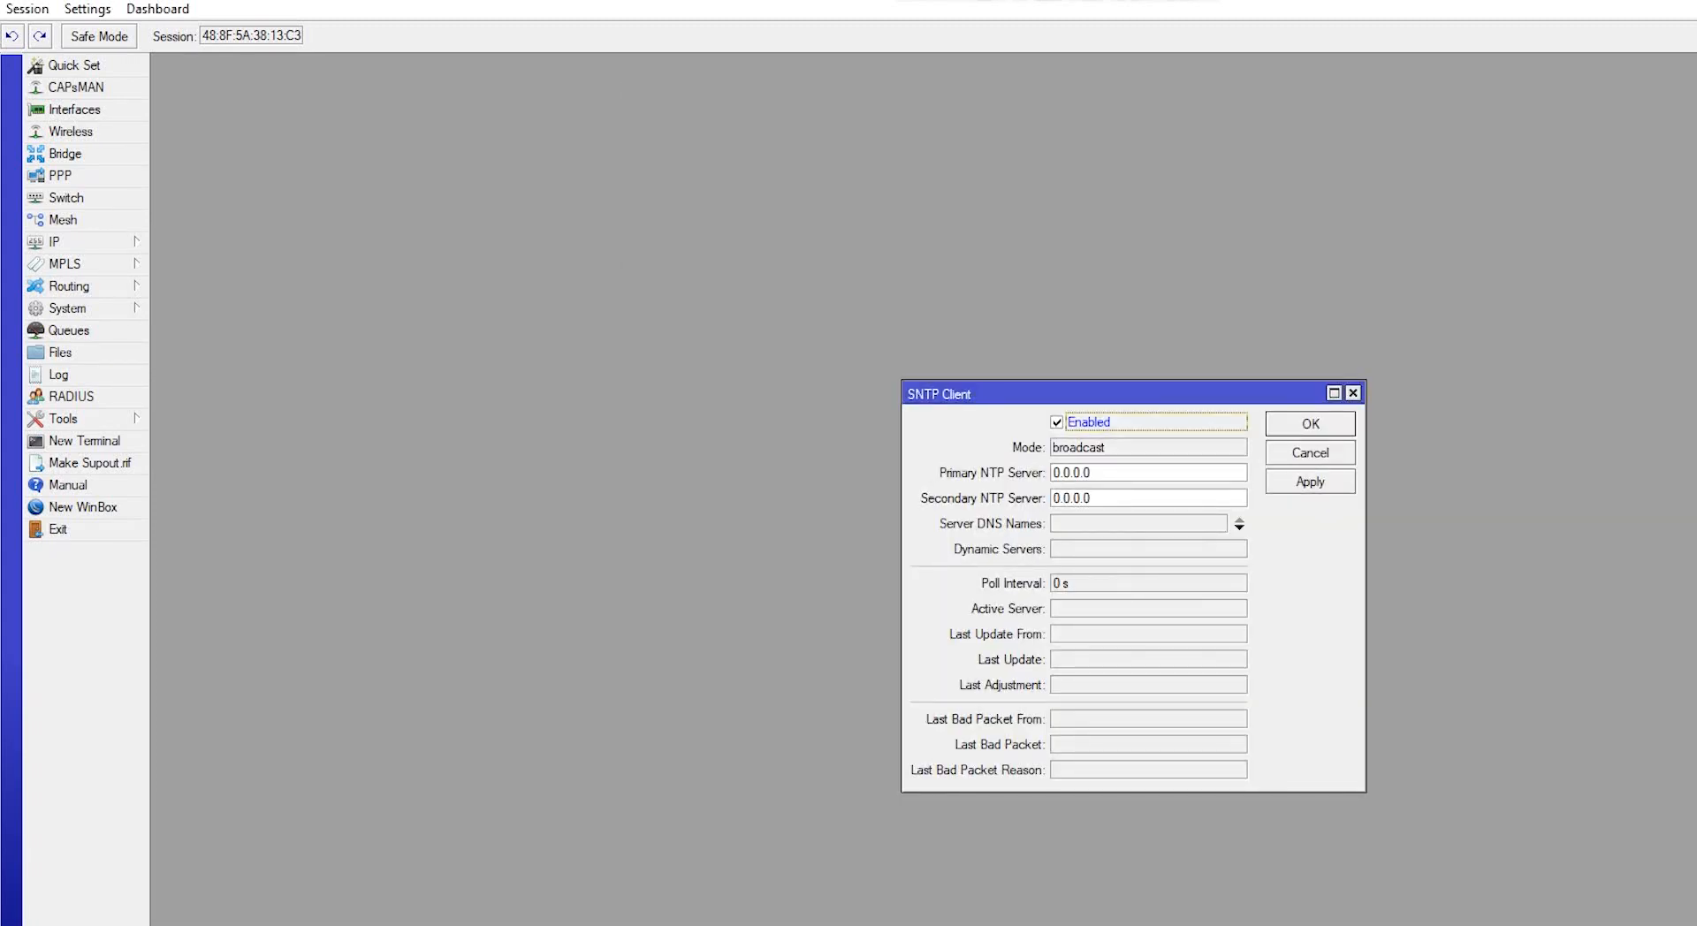
Step: Set the SNTP client's primary NTP server to 121.58.193.100, then apply and save the settings
key("Tab")
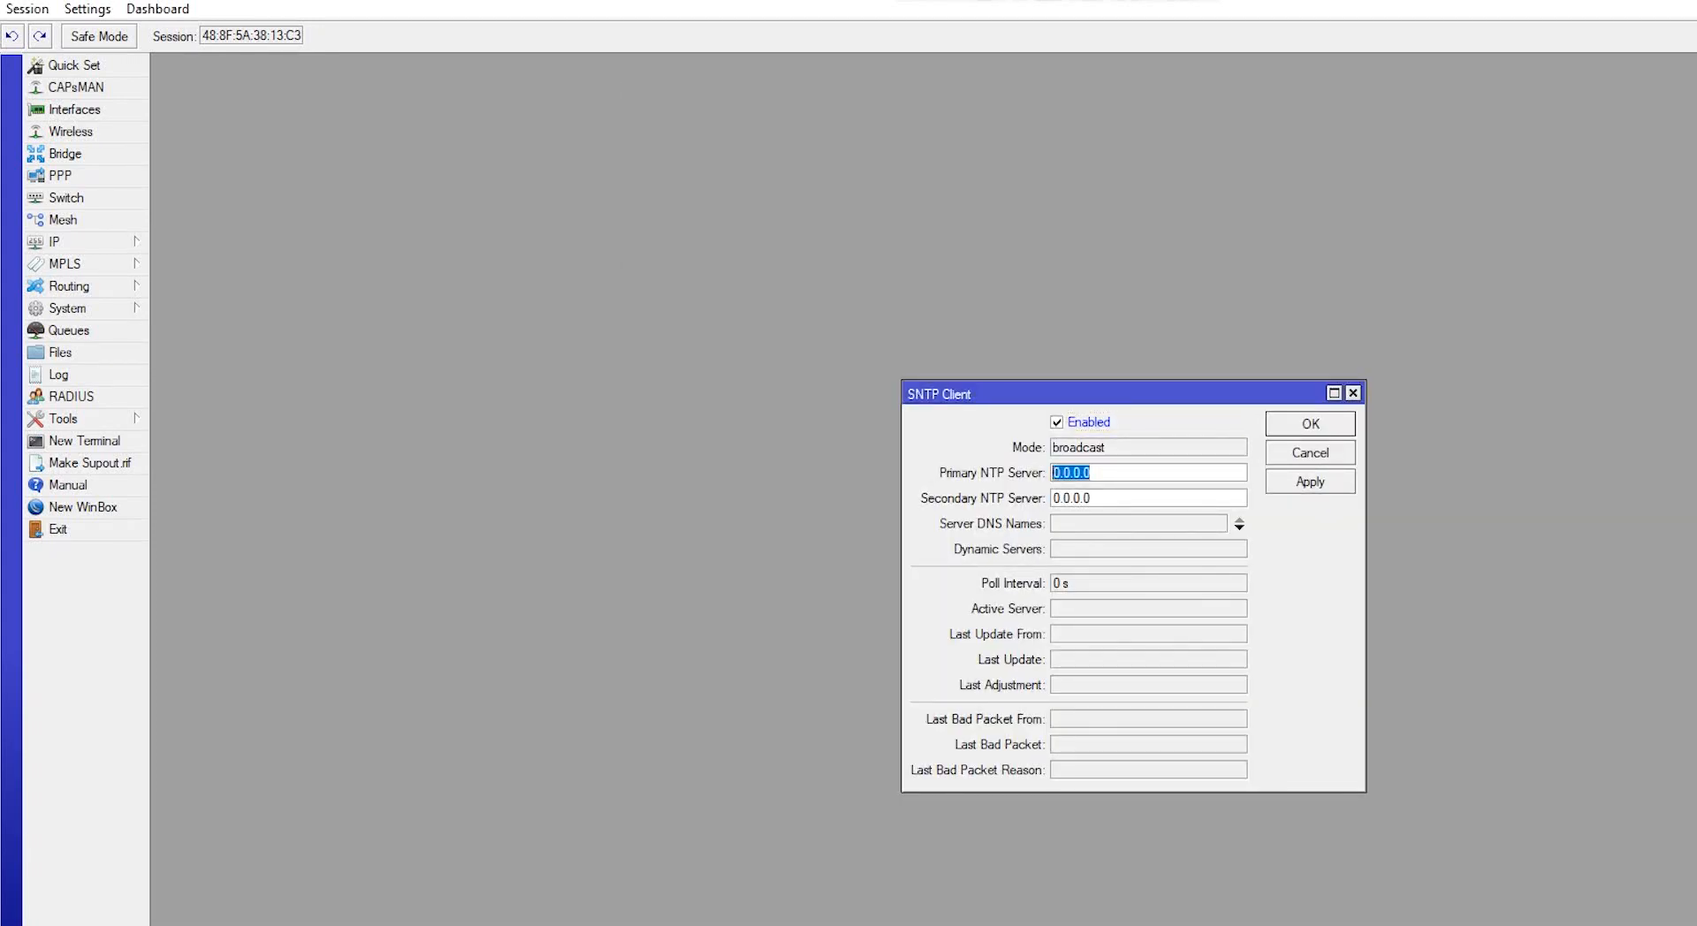
key("ctrl+v")
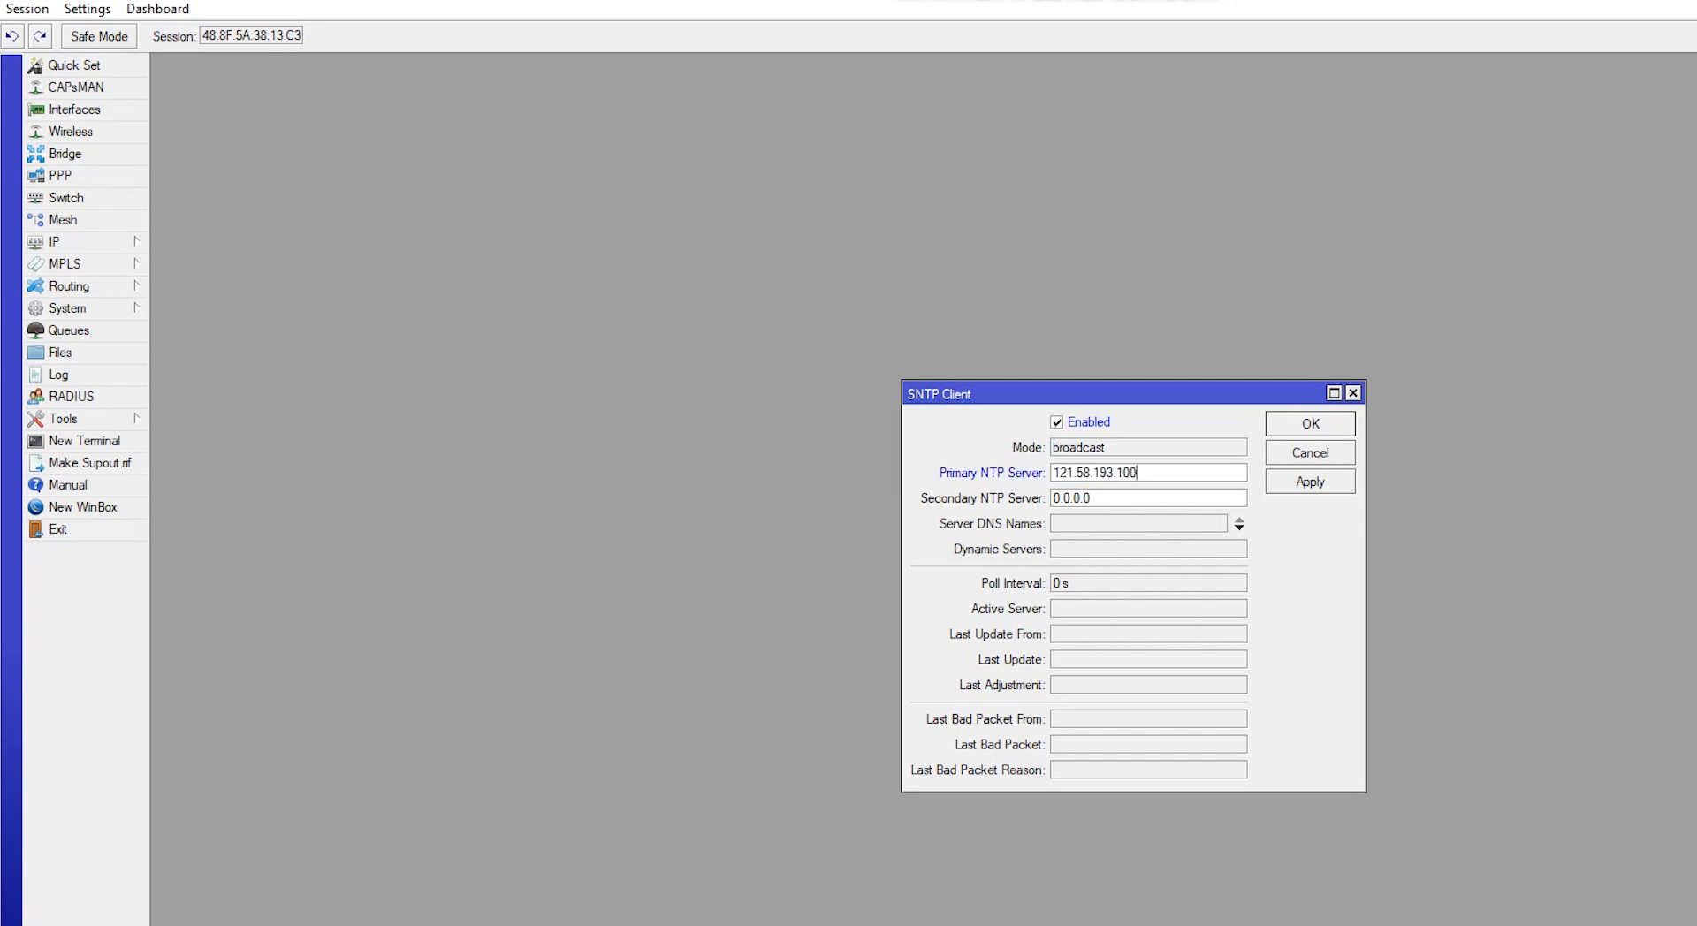
left_click(1310, 481)
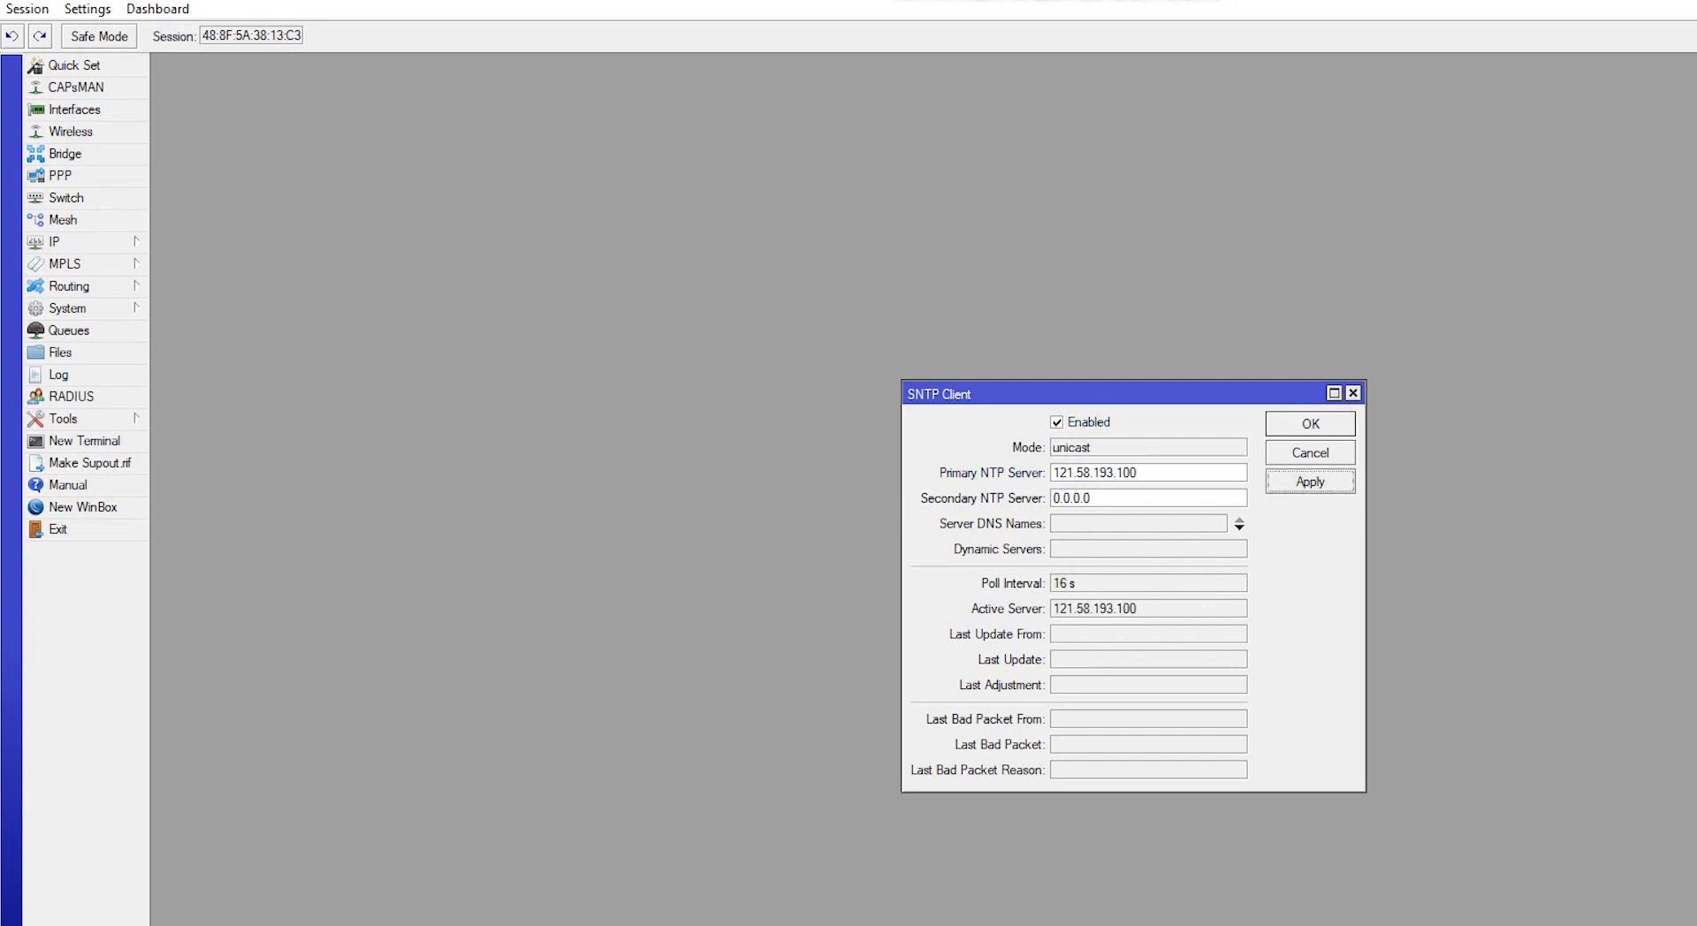
left_click(1309, 424)
Step: Check the system user account item in the Notepad checklist, then return to WinBox and open the system's user list
key("alt+Tab")
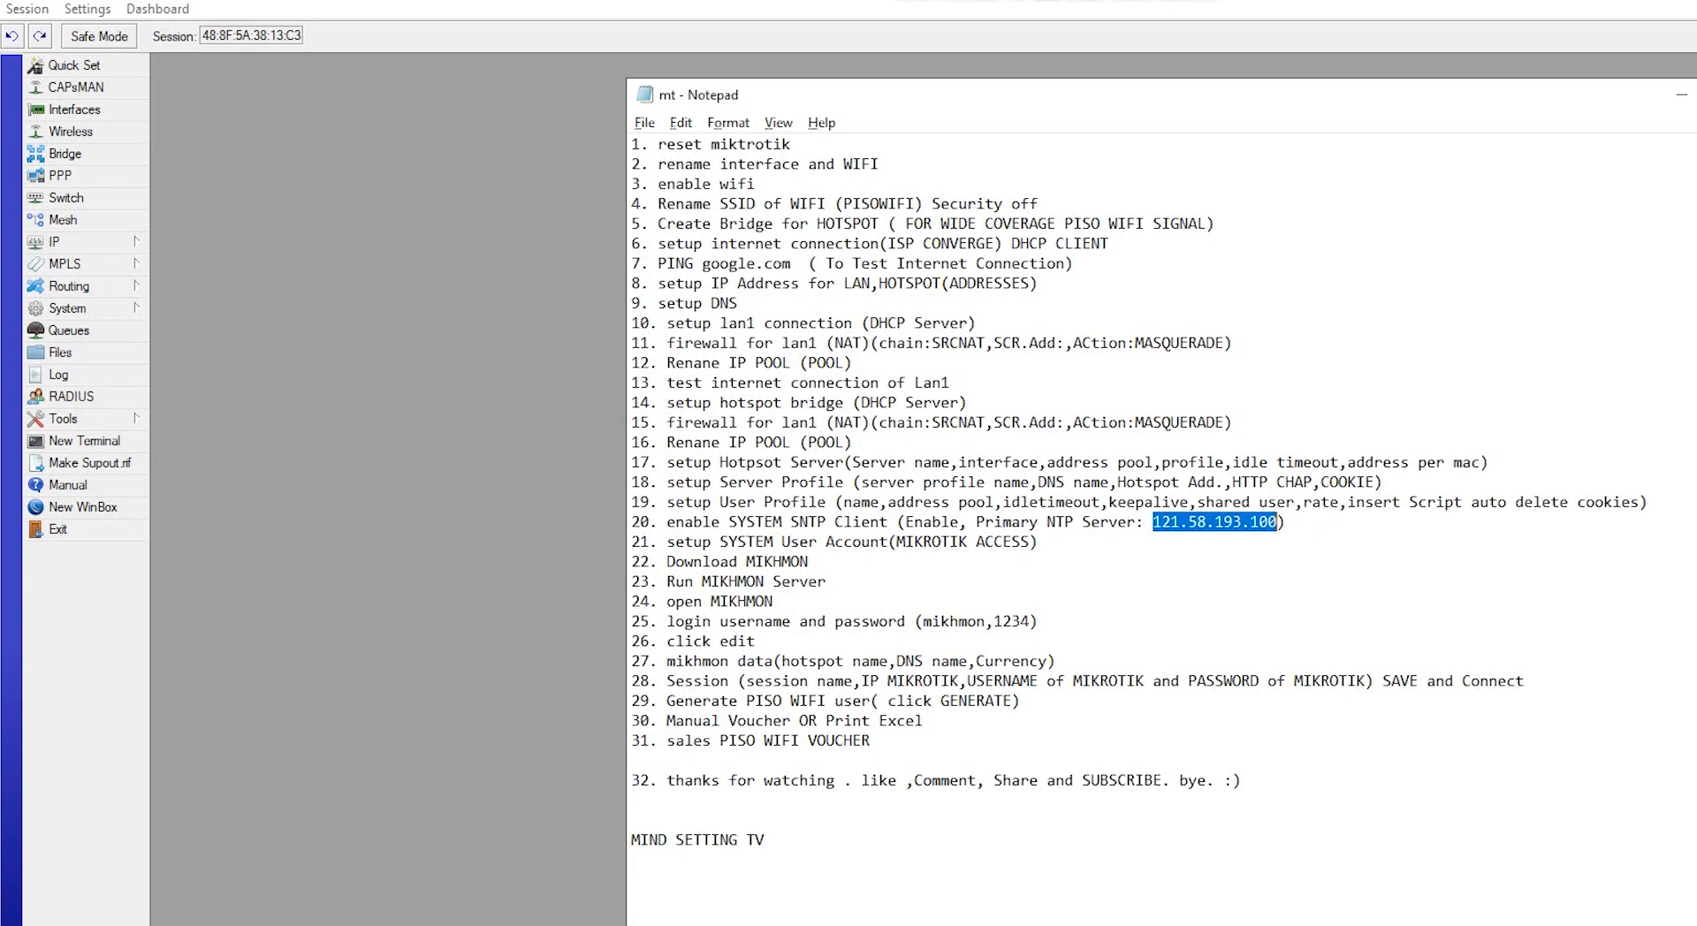
left_click_drag(675, 541, 738, 541)
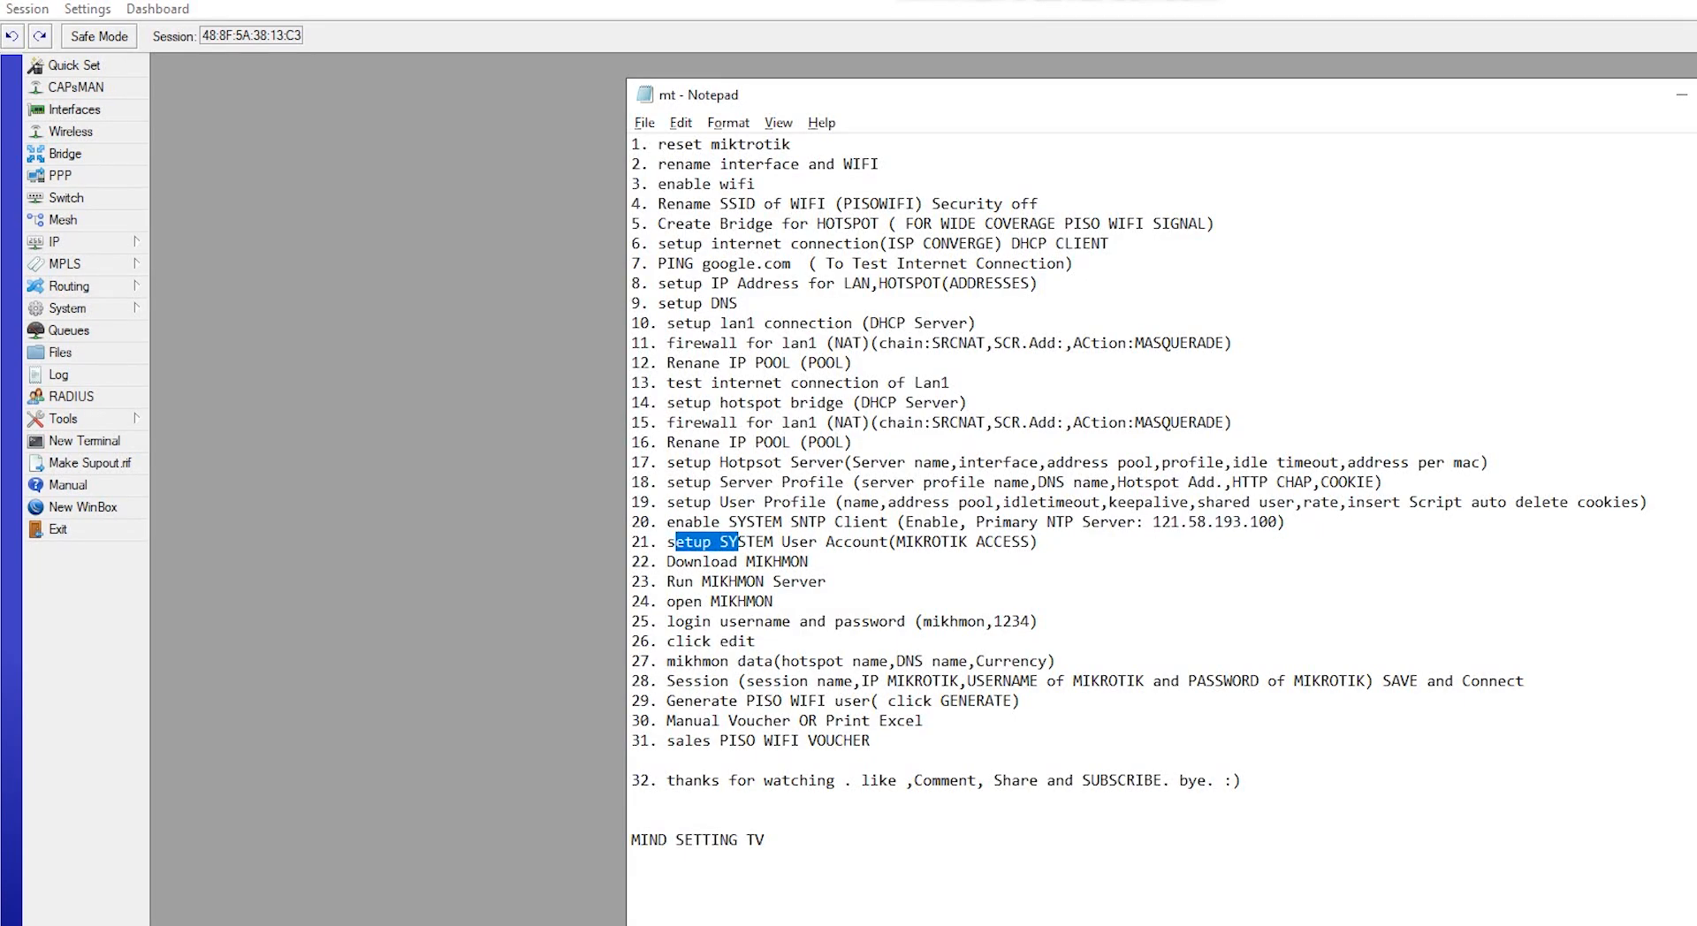
left_click_drag(897, 541, 1030, 541)
left_click_drag(721, 541, 834, 541)
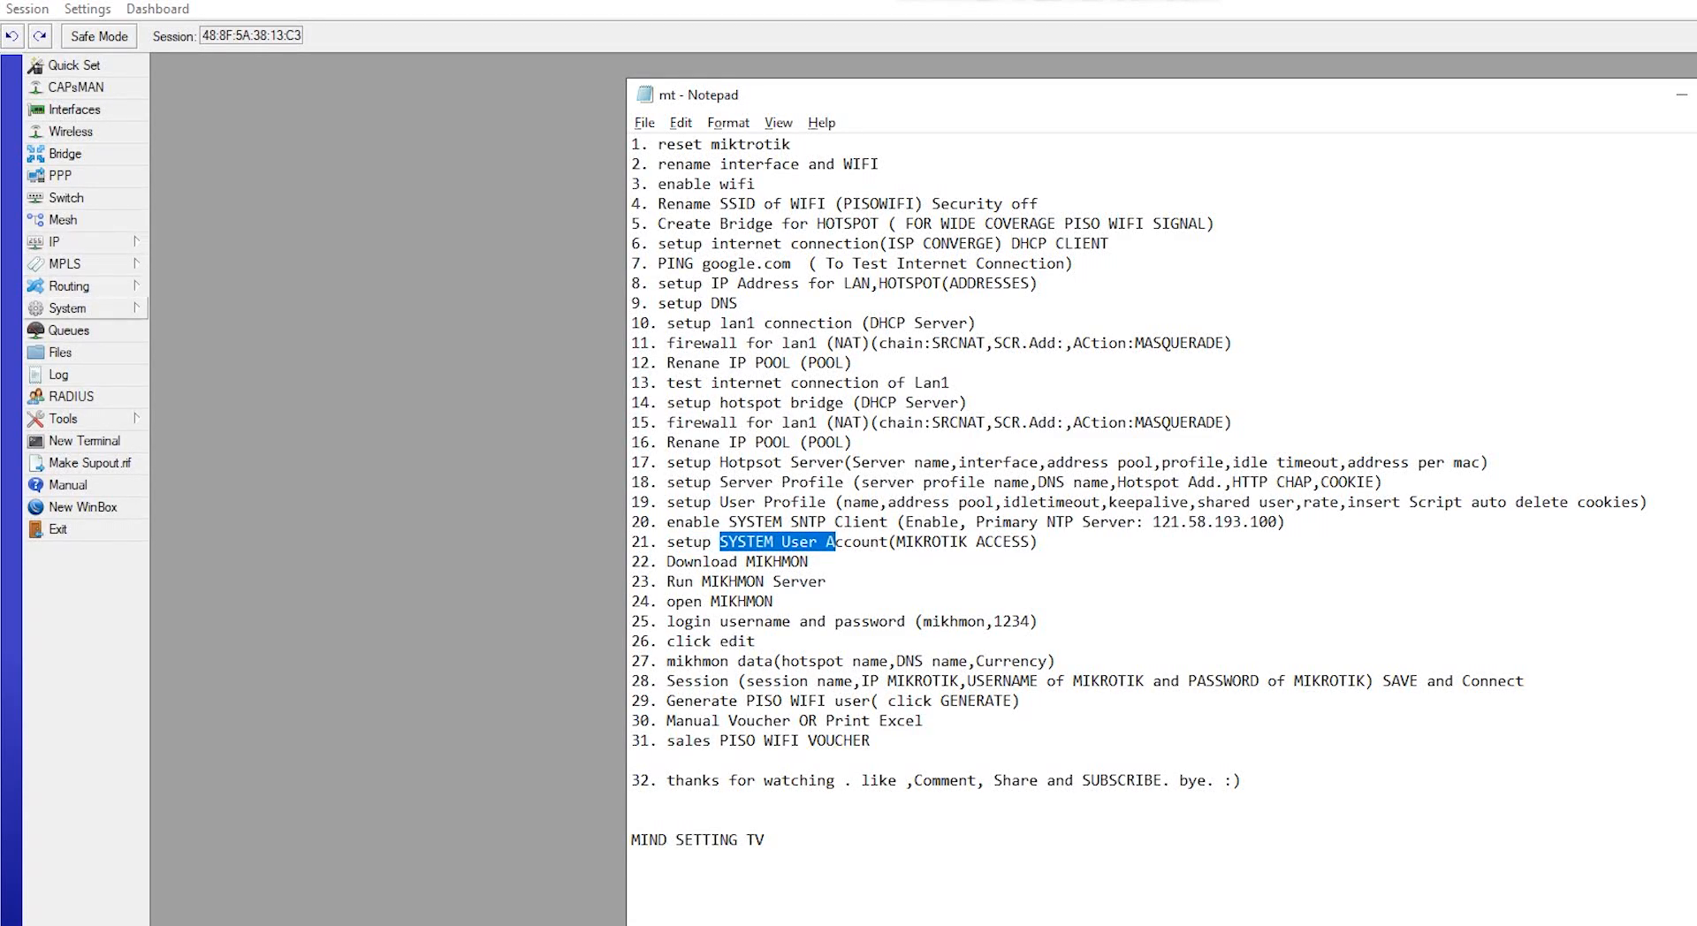
left_click(67, 308)
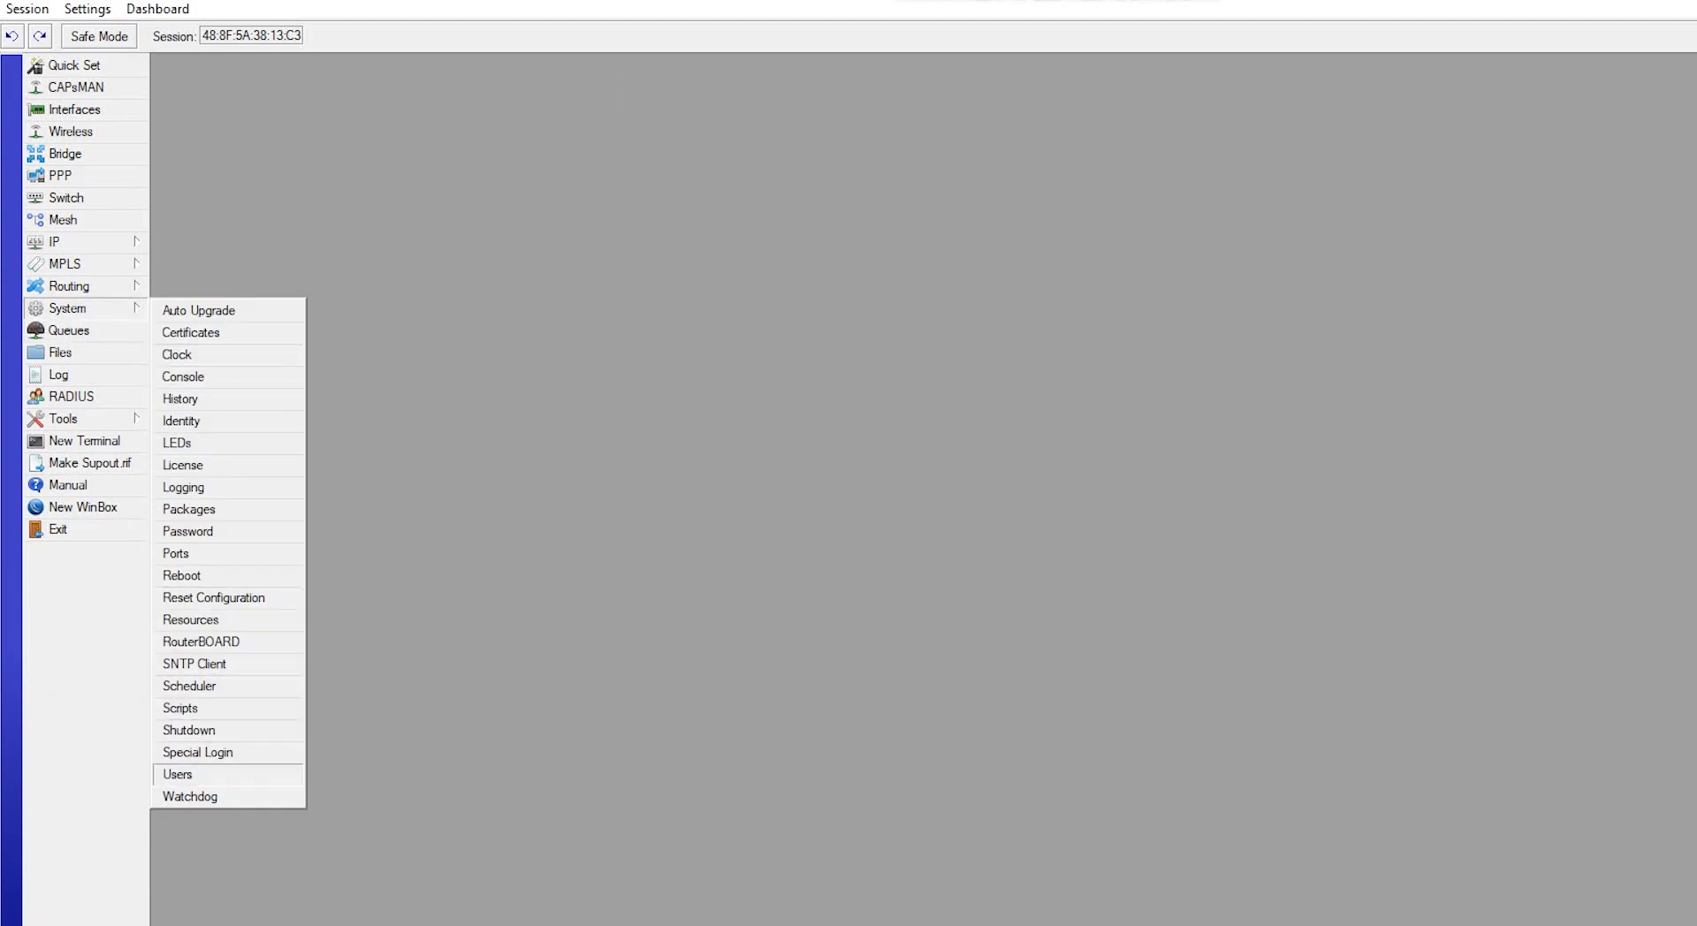
left_click(177, 774)
left_click_drag(1060, 392, 883, 274)
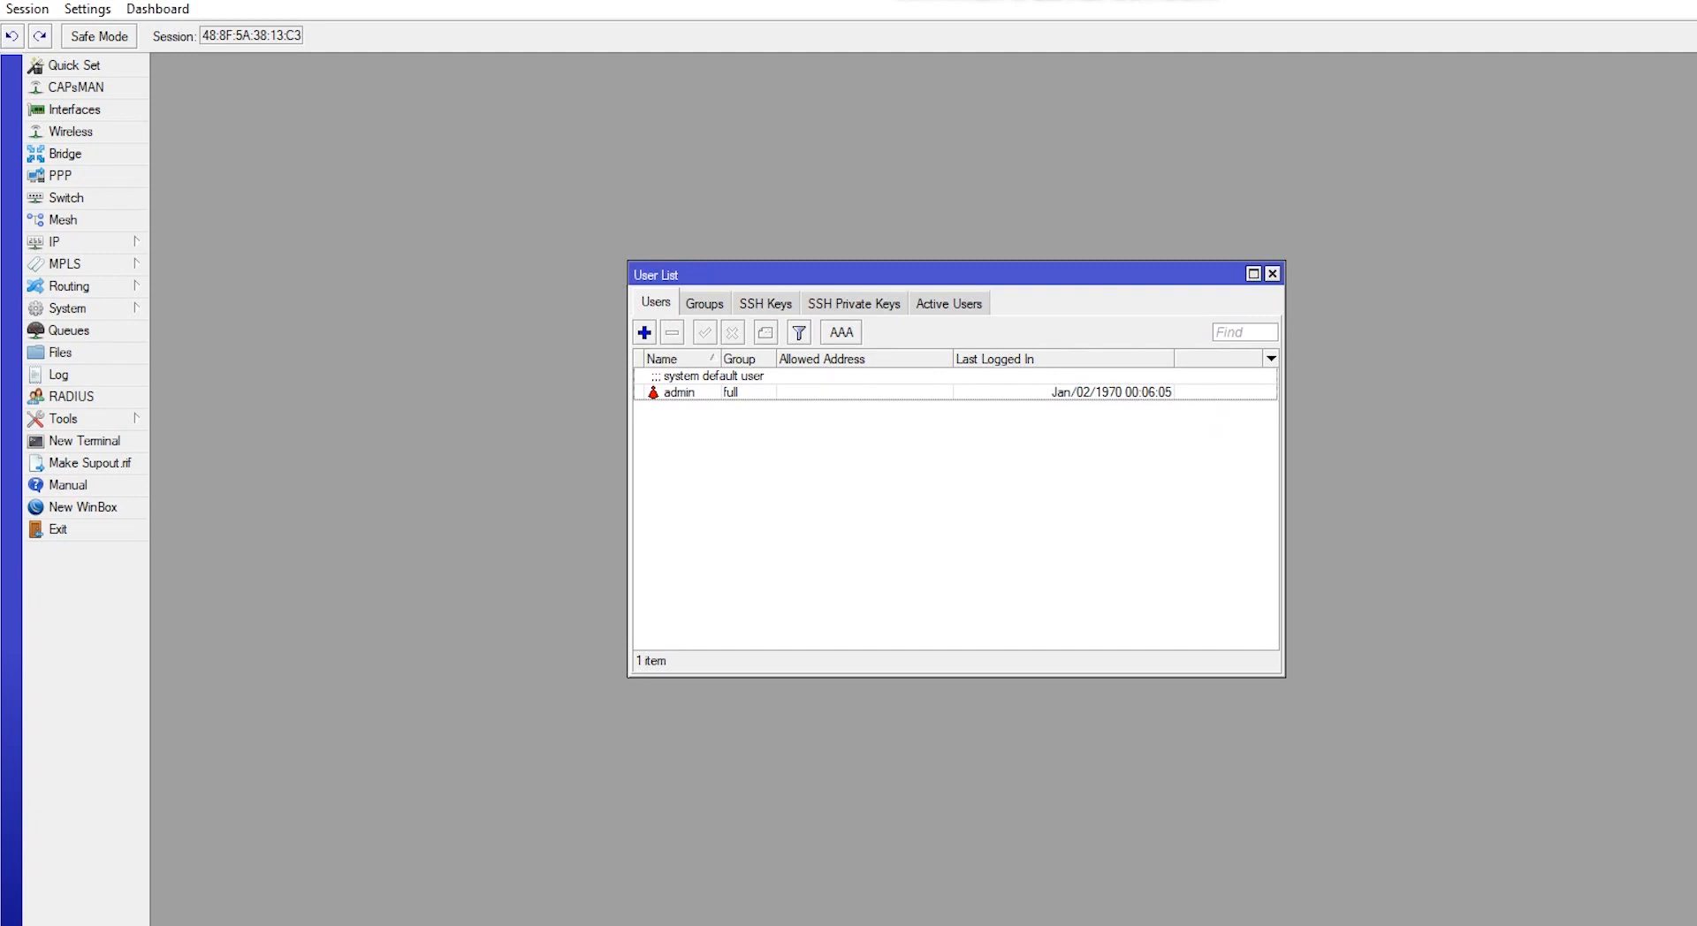
Step: Change the admin user's password by entering and confirming the new password, save the user, and close the User List
left_click(679, 392)
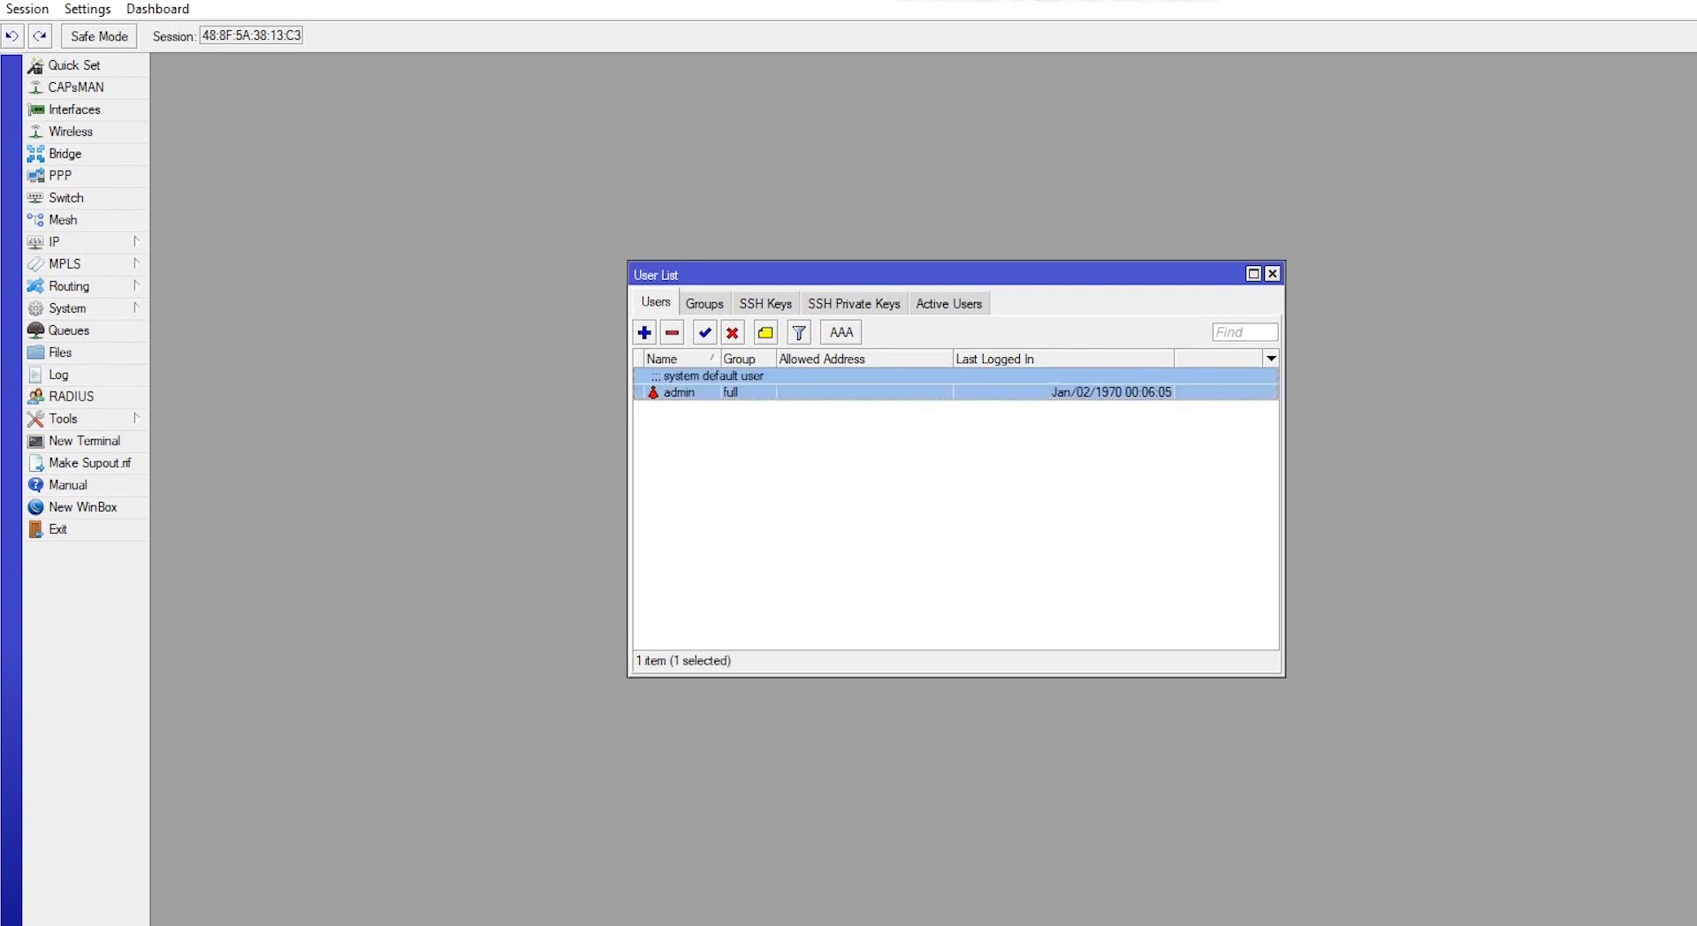
double_click(680, 392)
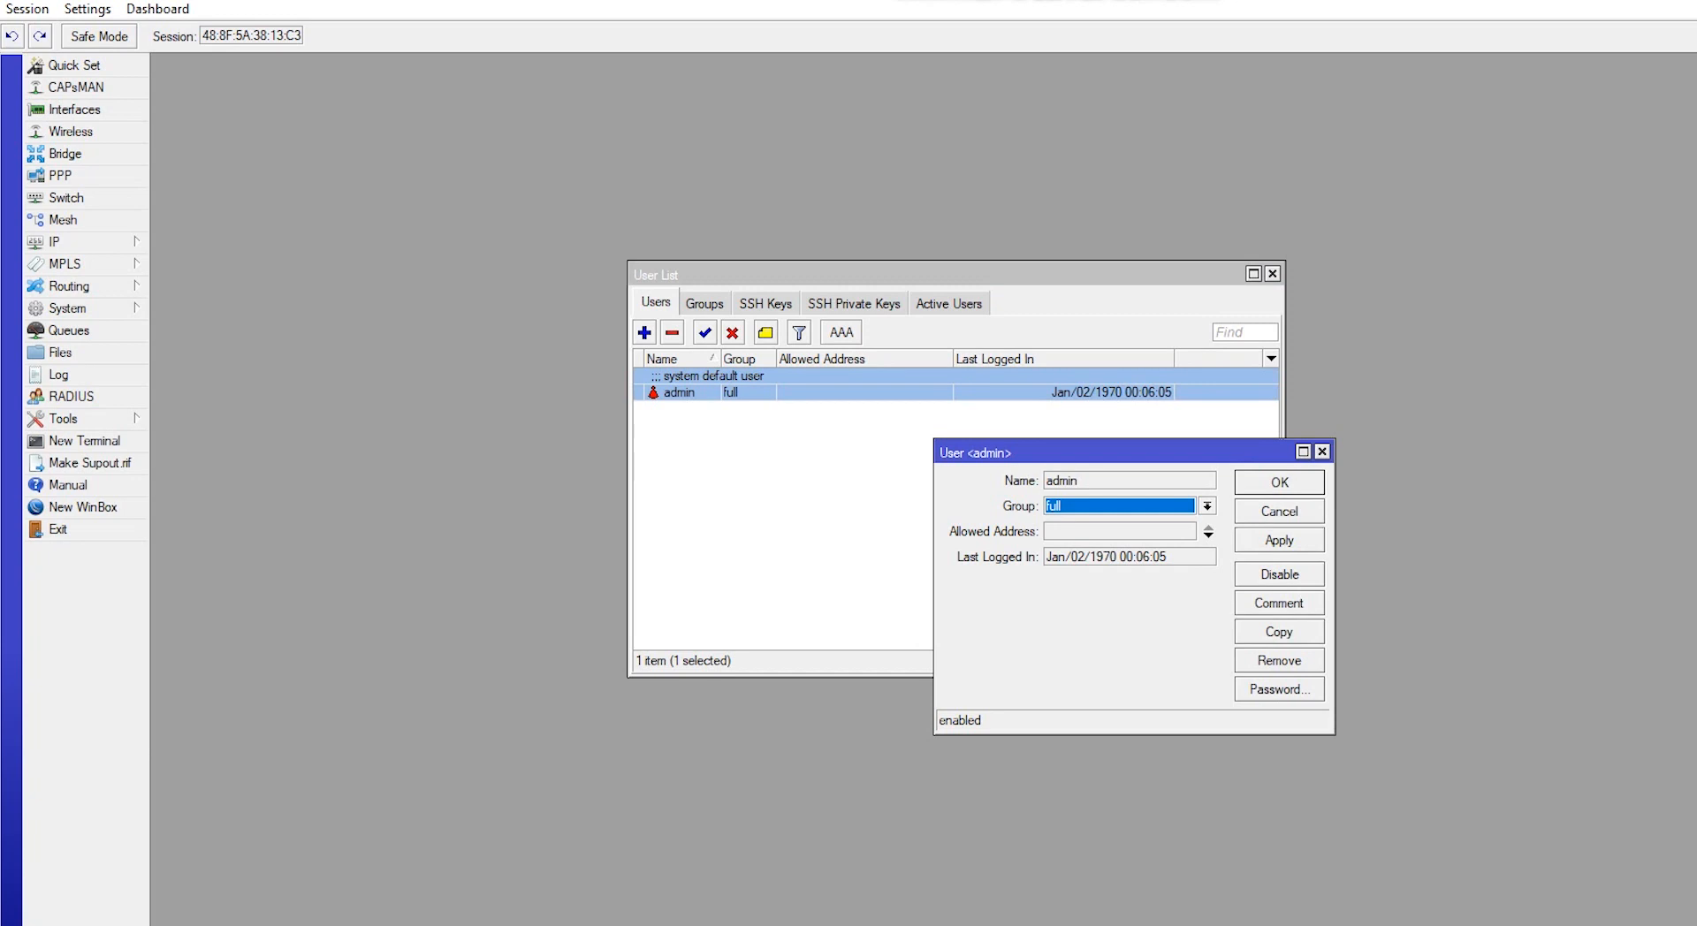
left_click(1279, 689)
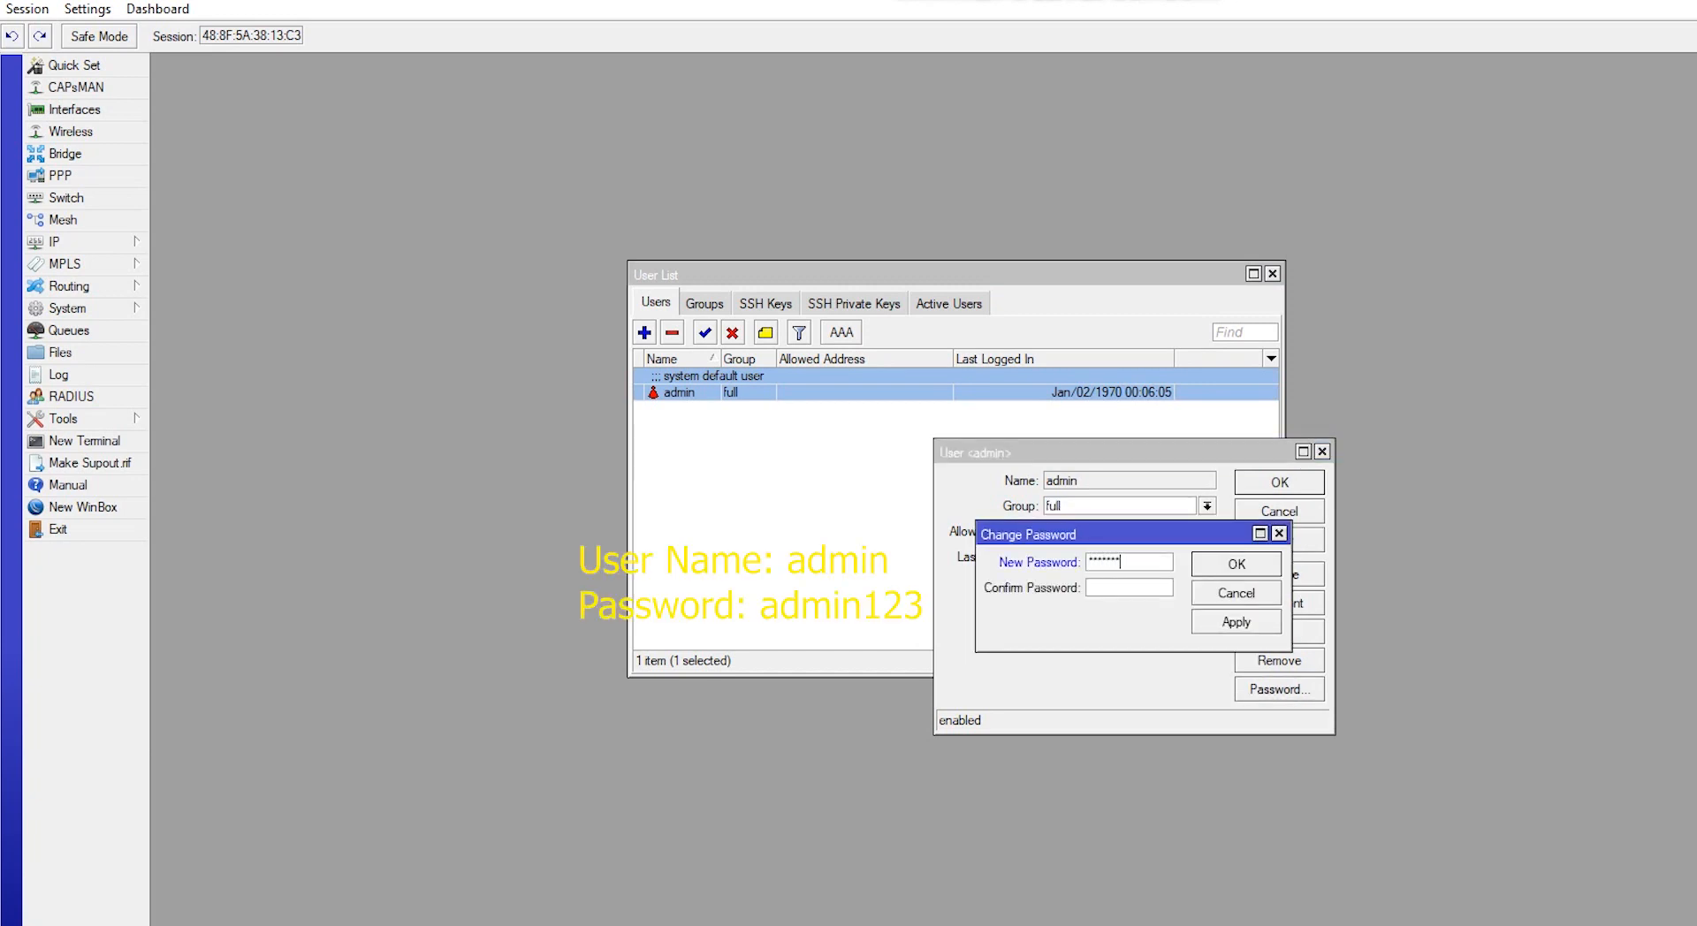
key("Tab")
key("Tab")
left_click(1237, 564)
left_click(1279, 540)
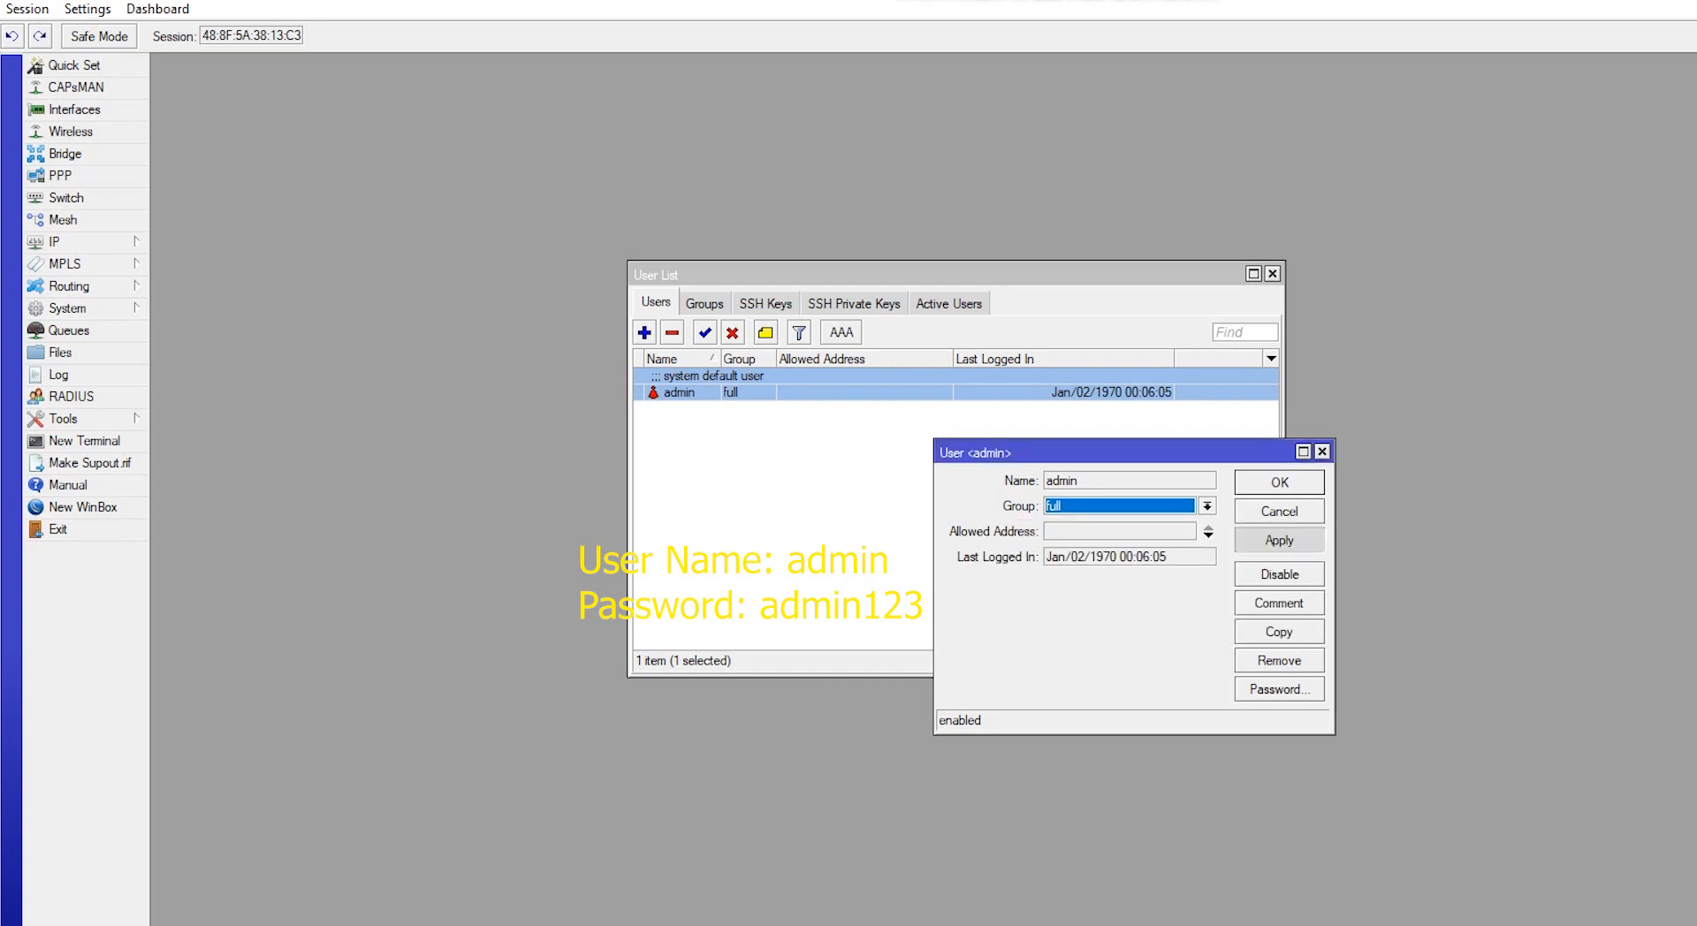
left_click(1279, 481)
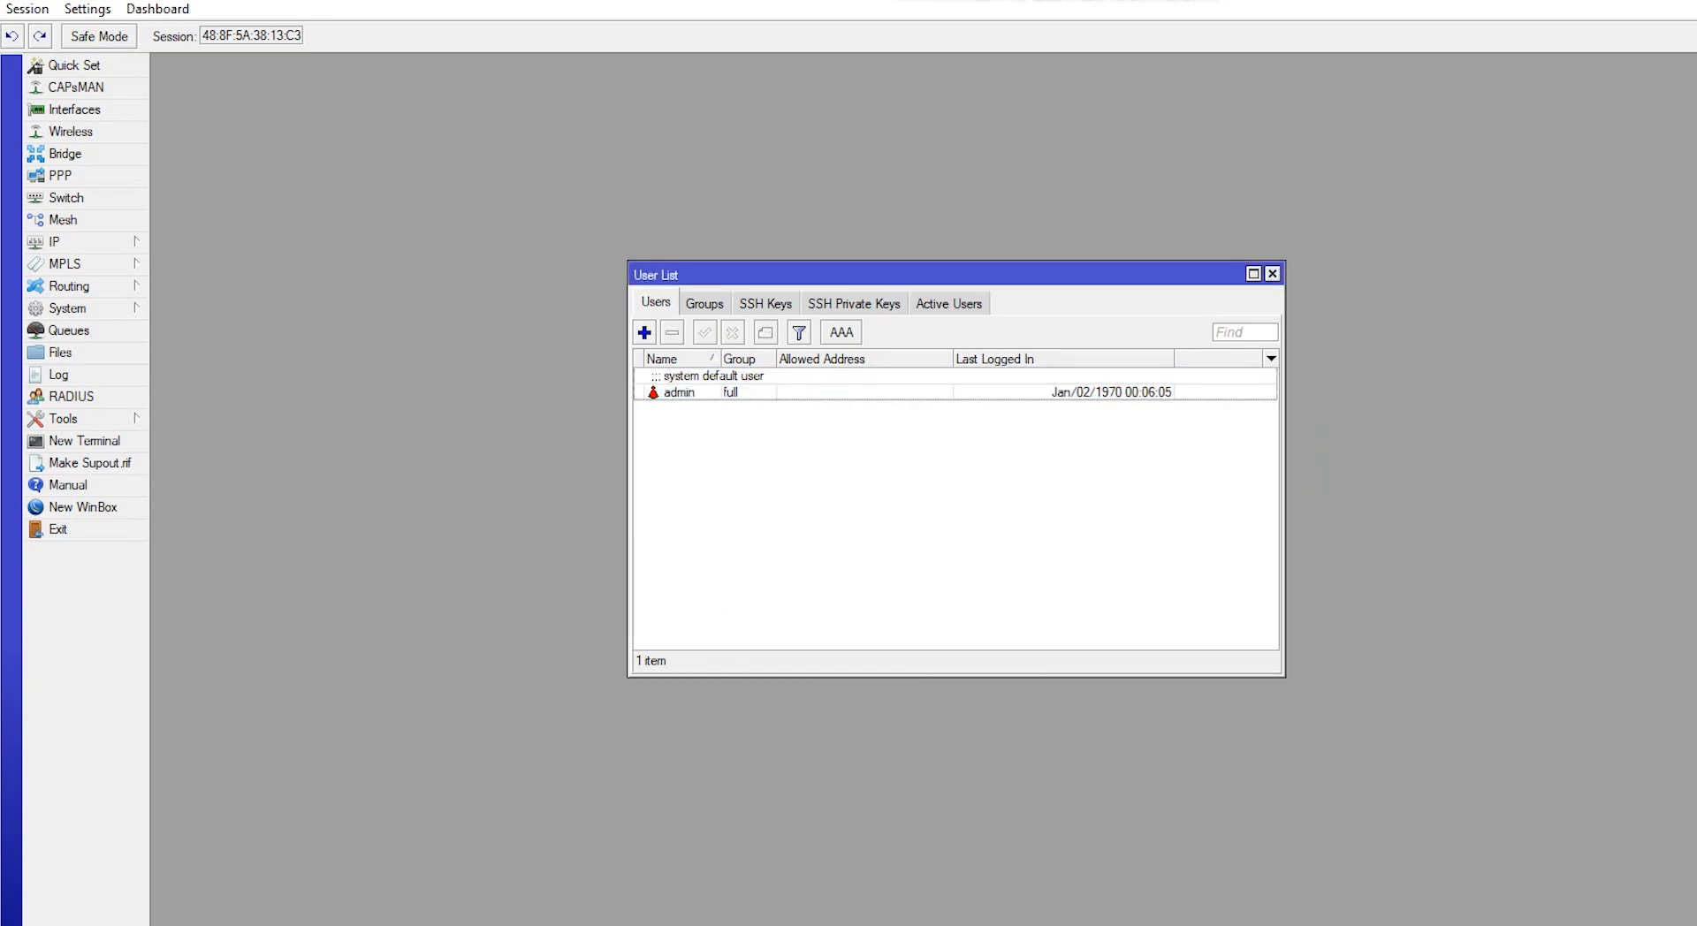
left_click(707, 393)
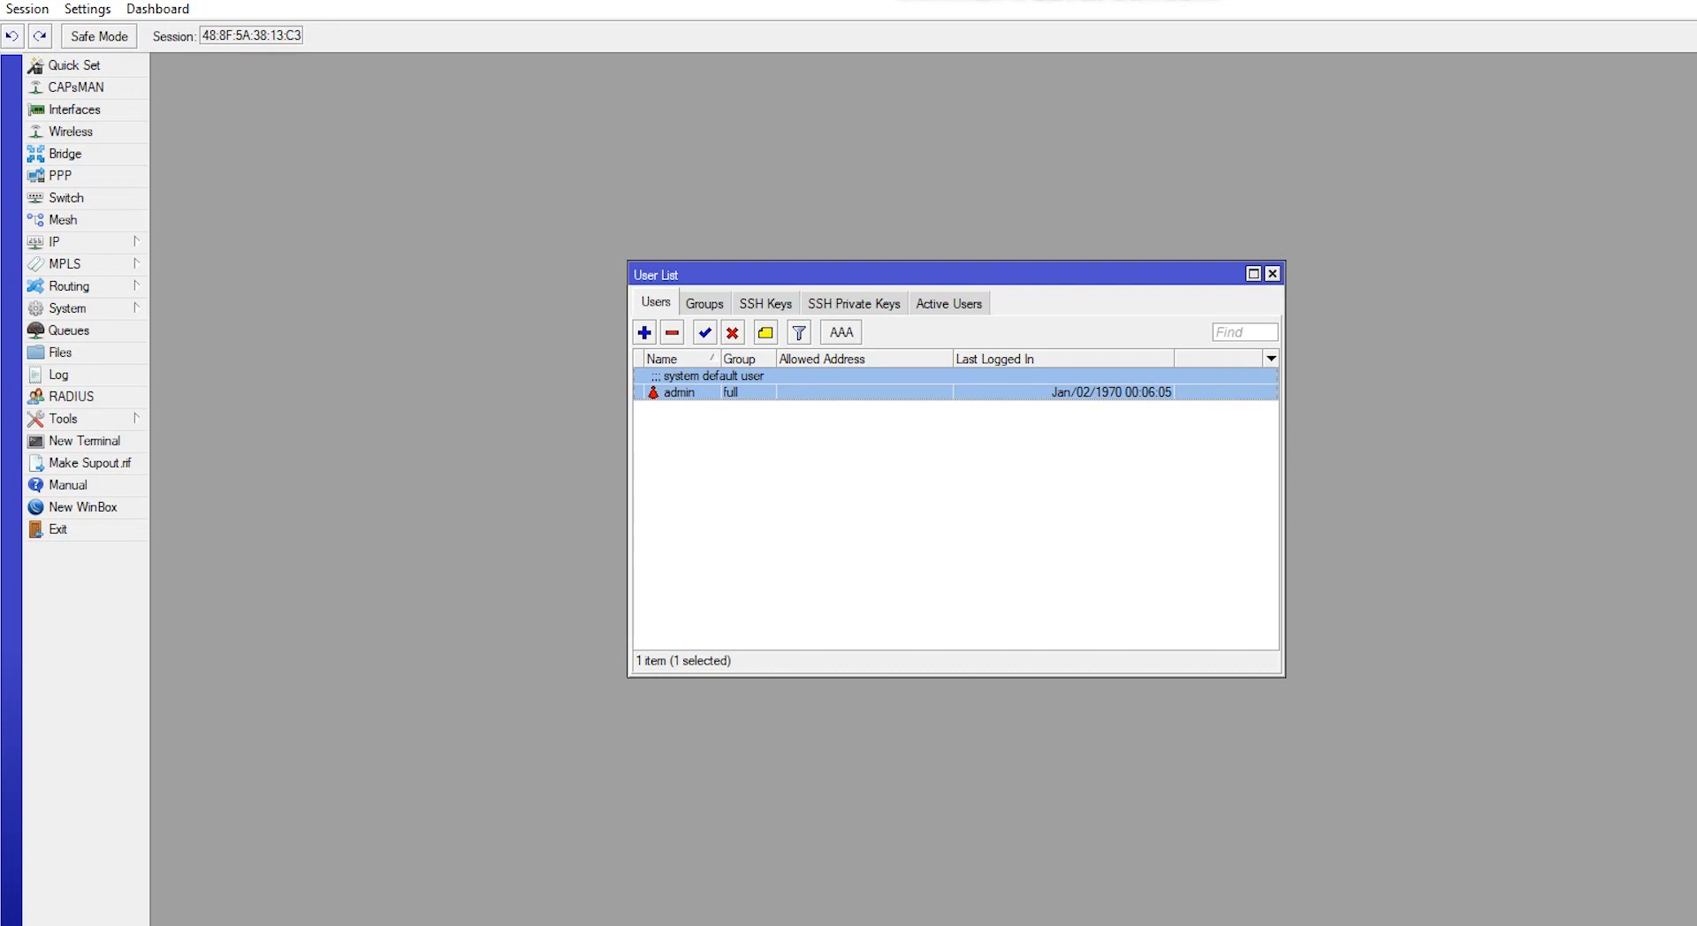
left_click(1271, 274)
Step: Switch to the Notepad checklist and review the Download MIKHMON item
key("alt+Tab")
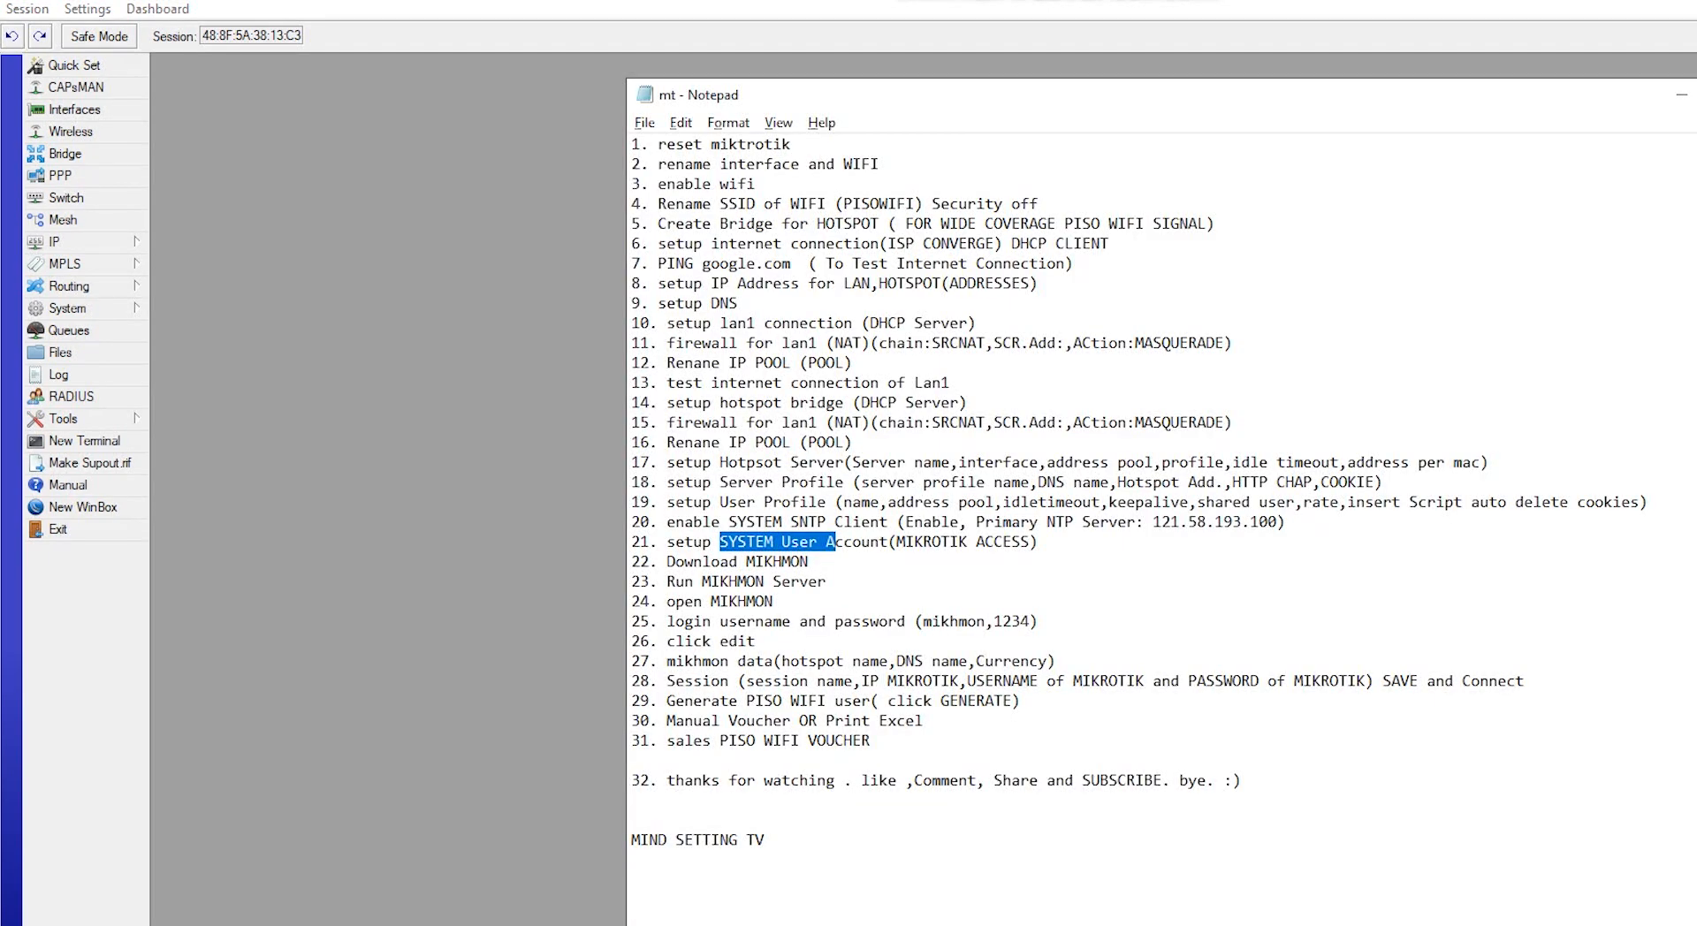
left_click_drag(674, 561, 802, 561)
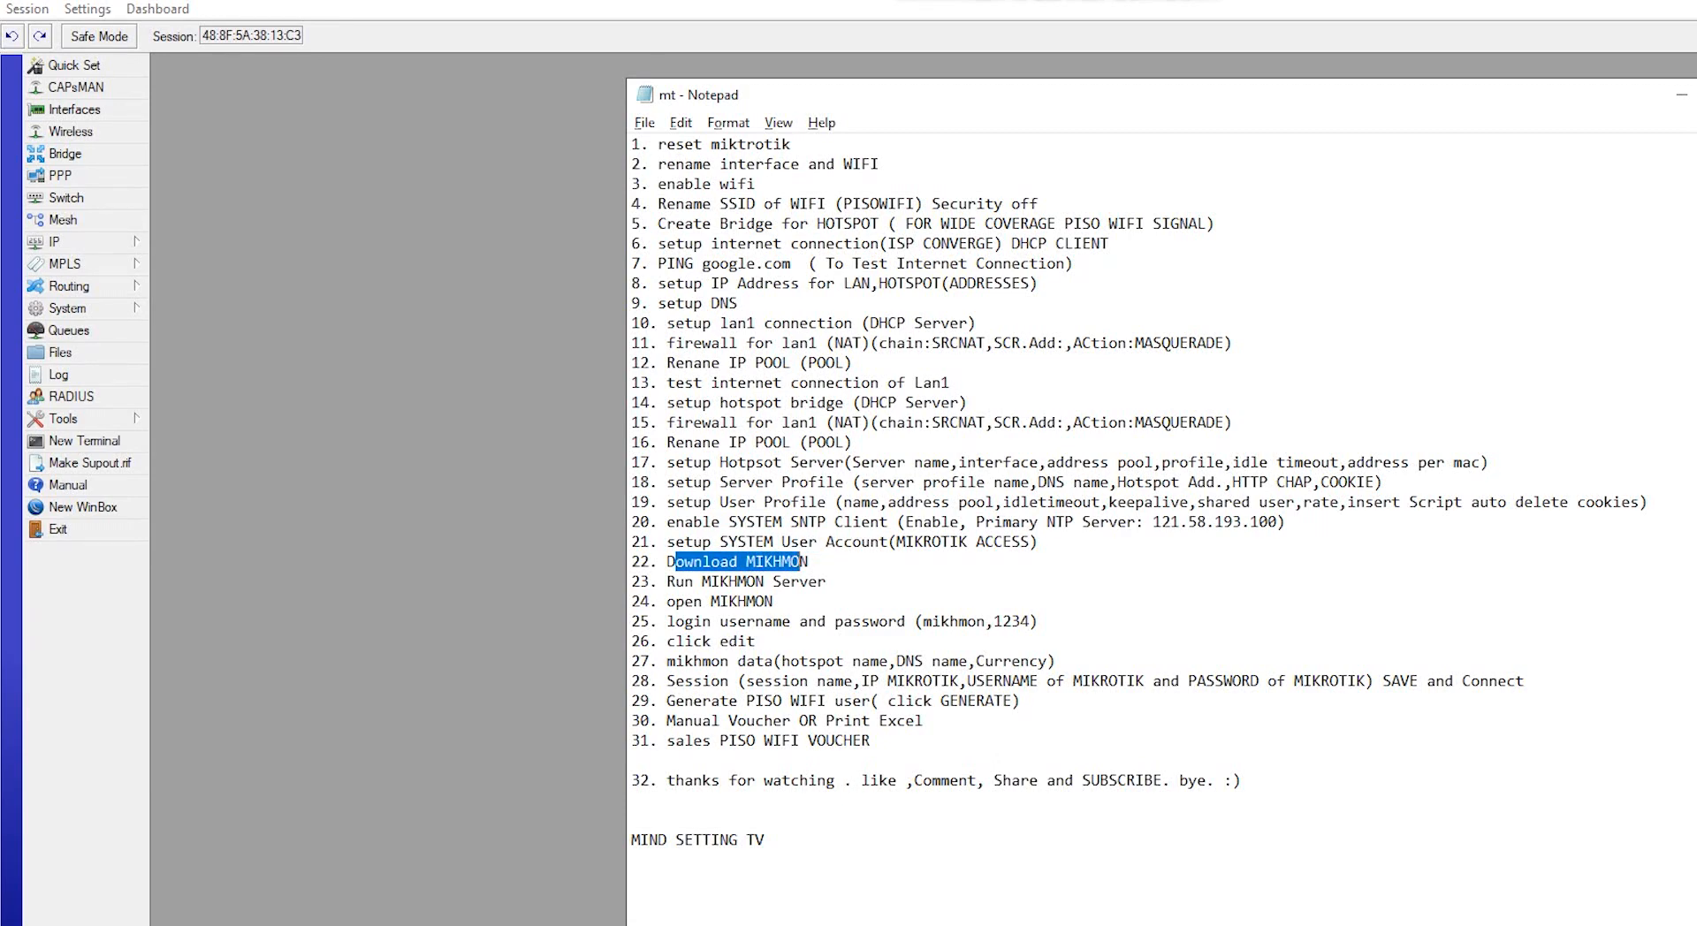
left_click_drag(808, 561, 666, 561)
Step: Switch to the browser, search Google for Mikhmon in a new tab, and open the laksa19.github.io site
key("alt+Tab")
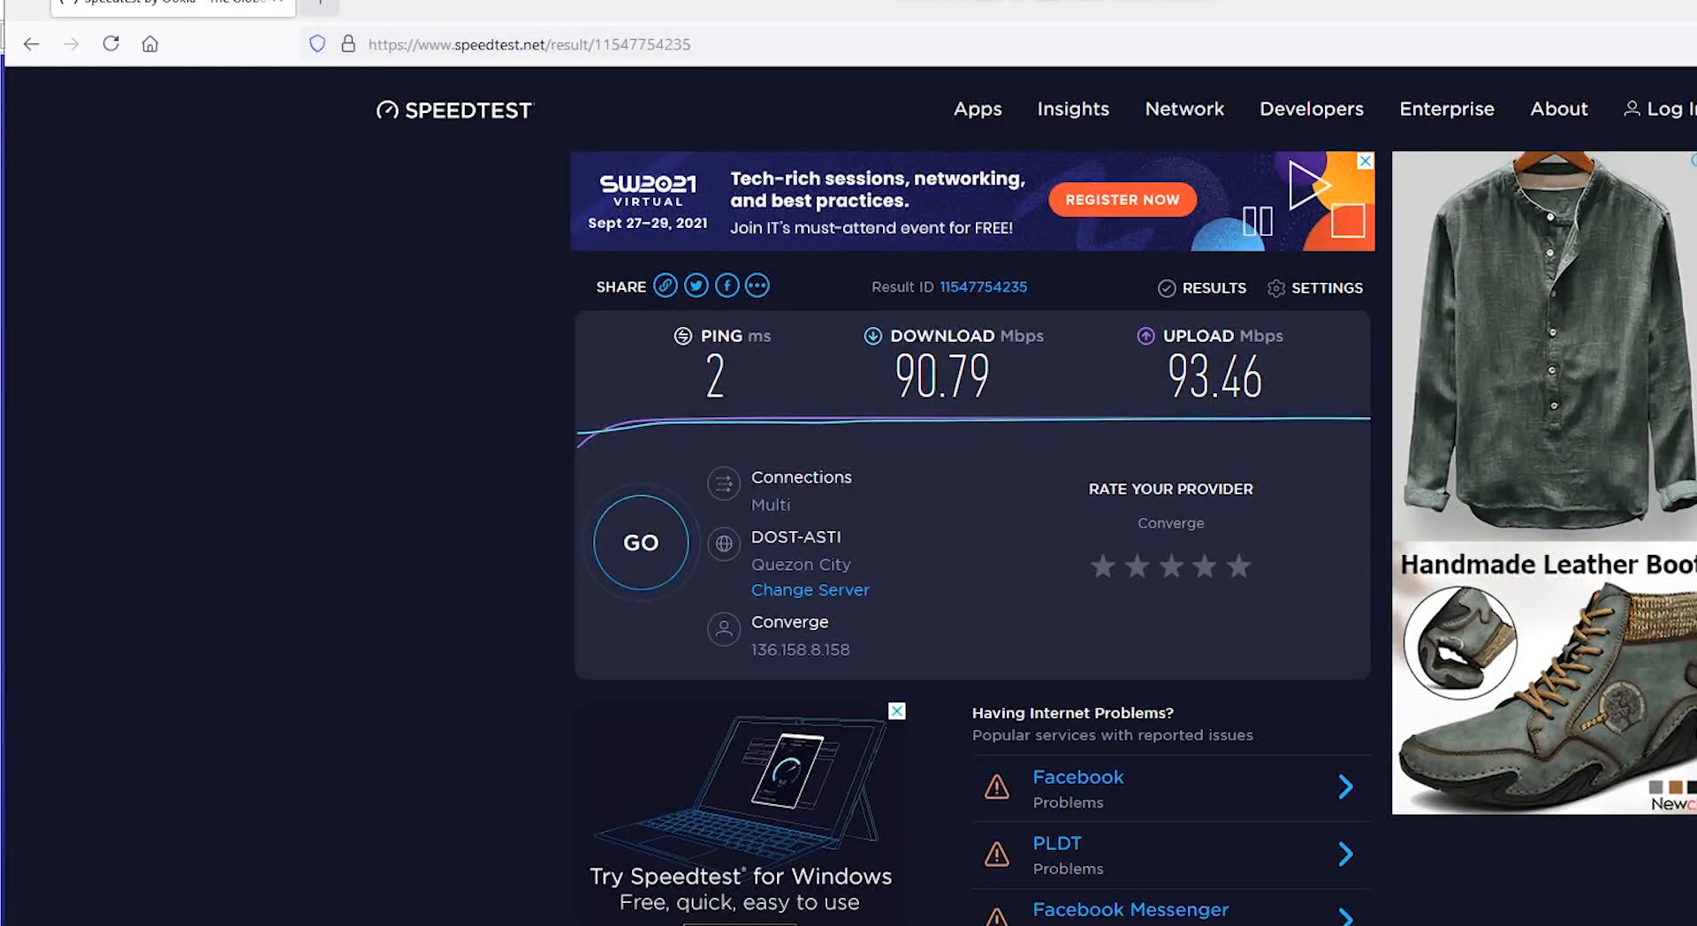
left_click(319, 4)
left_click(406, 44)
type("g")
key("Return")
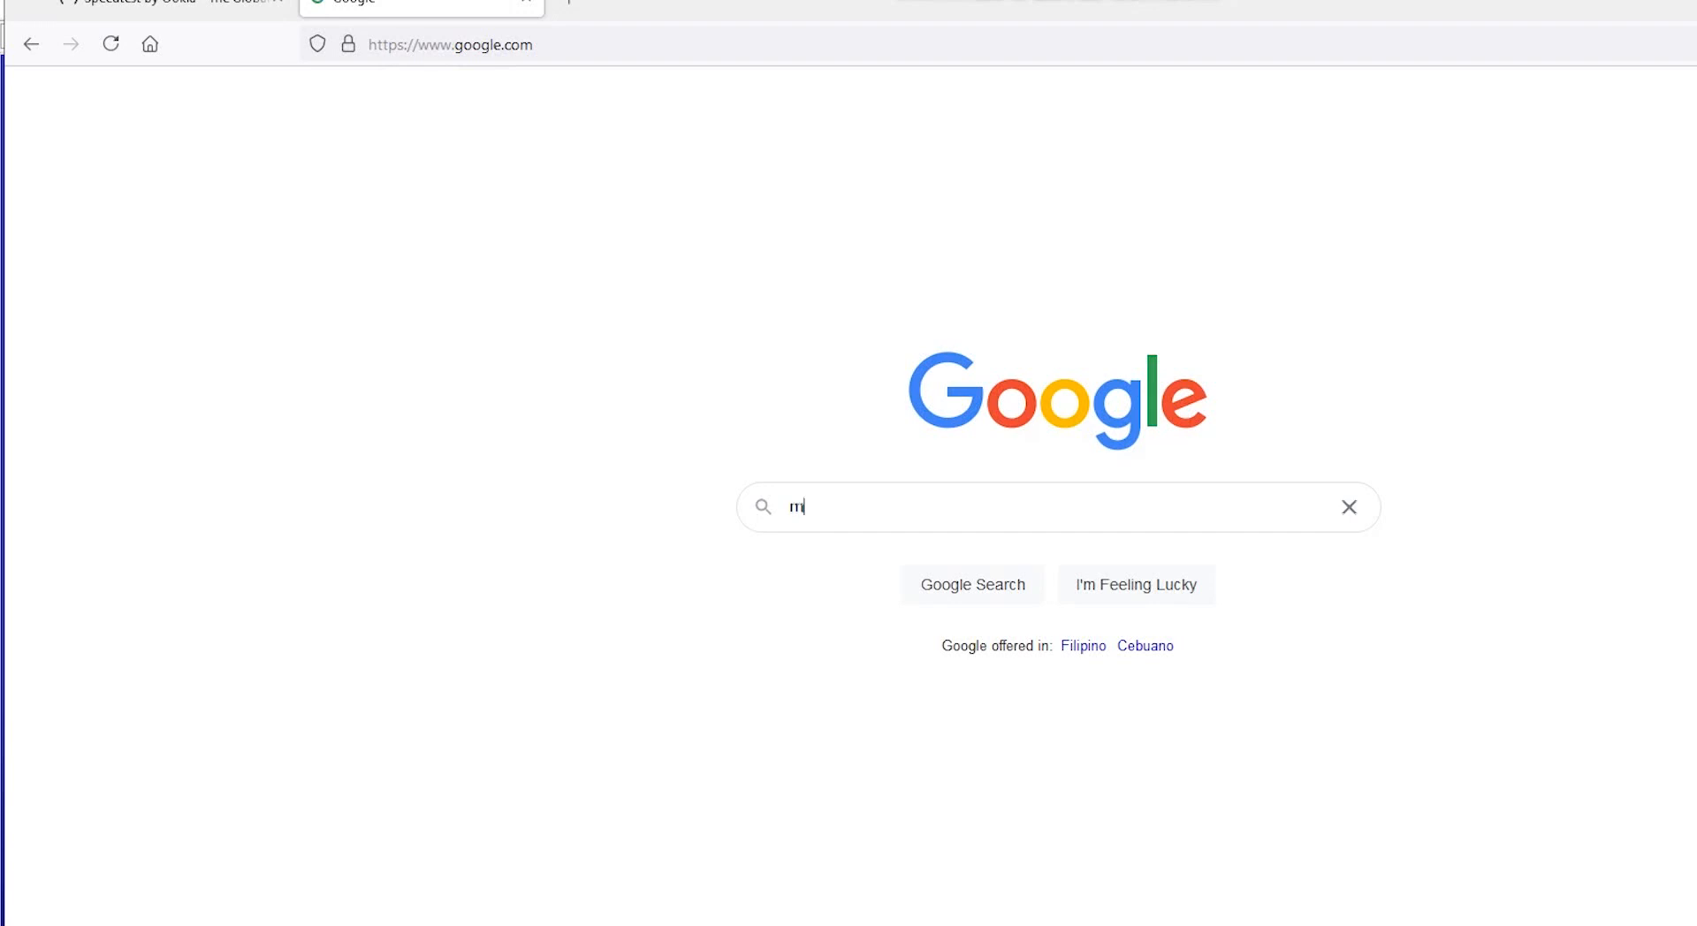
type("mikh")
key("Down")
key("Return")
left_click(436, 311)
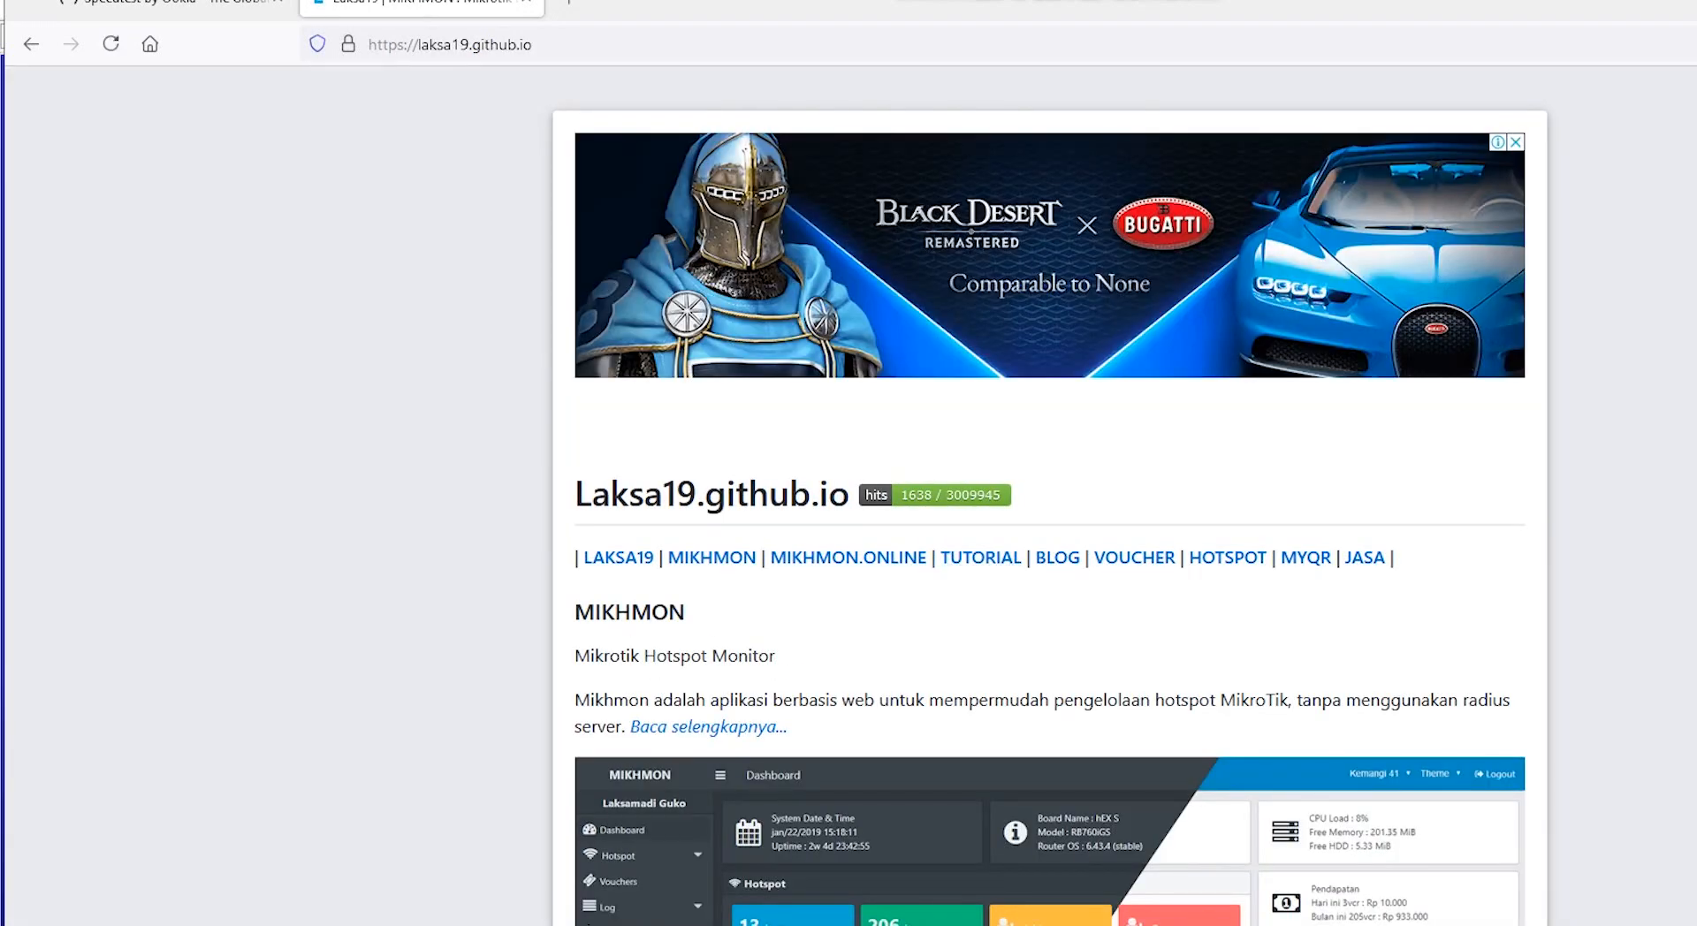
Step: Open the site's Mikhmon tutorial and review the installation instructions and default login credentials
left_click(980, 558)
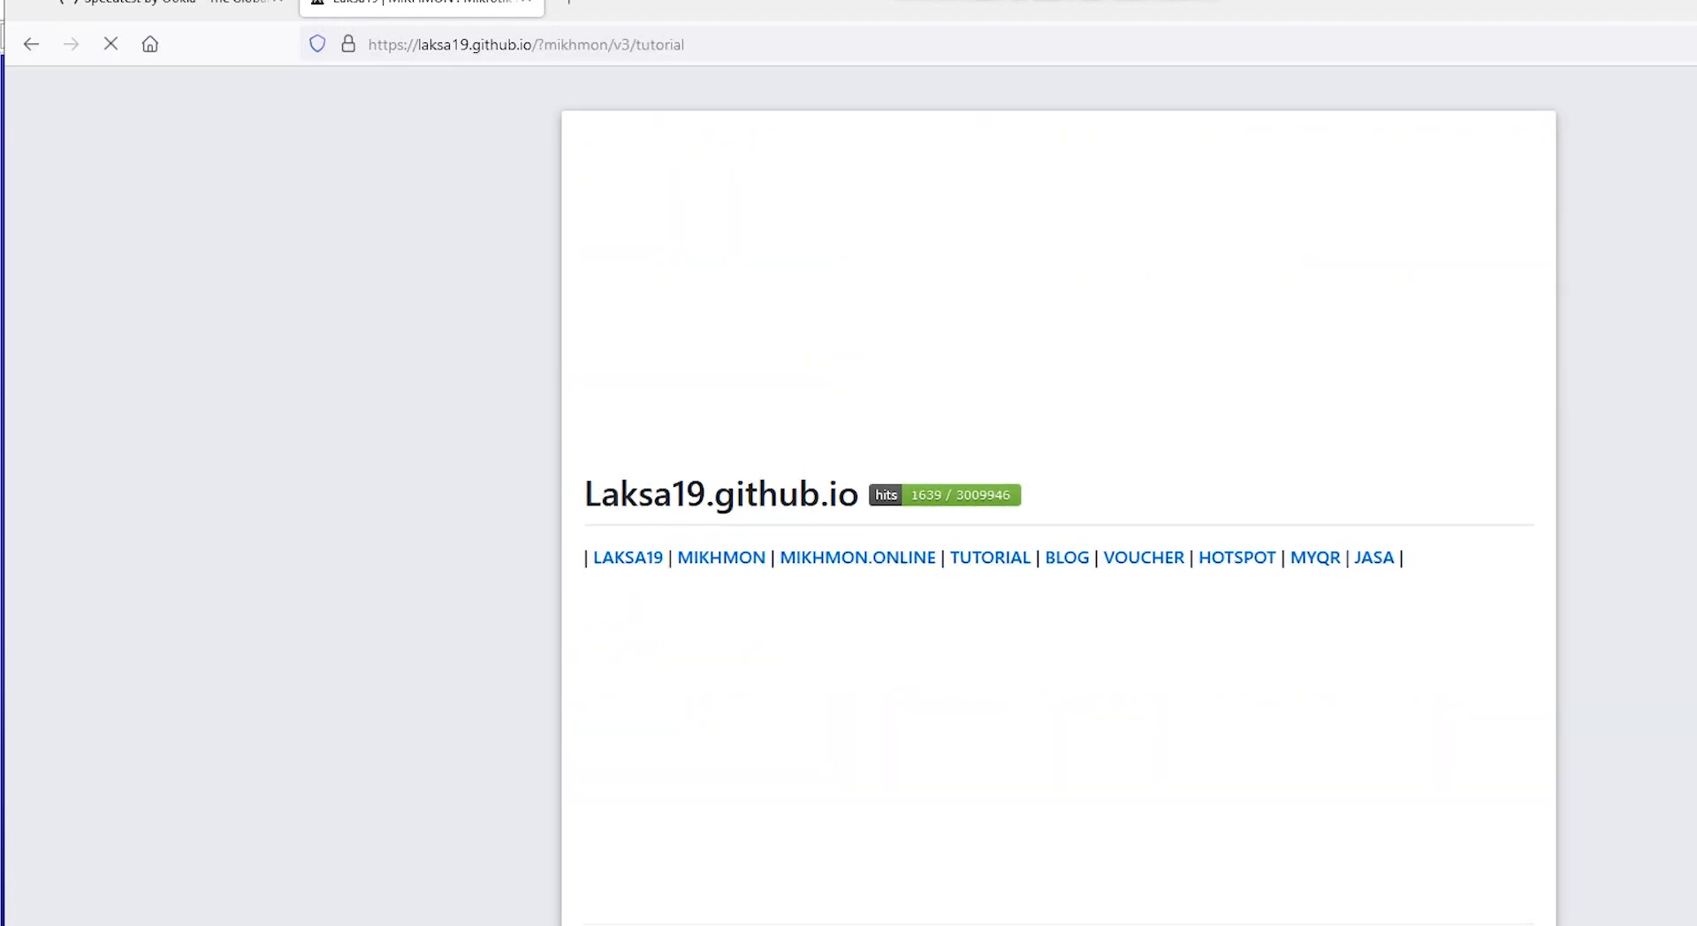
scroll(980, 558, "down", 15)
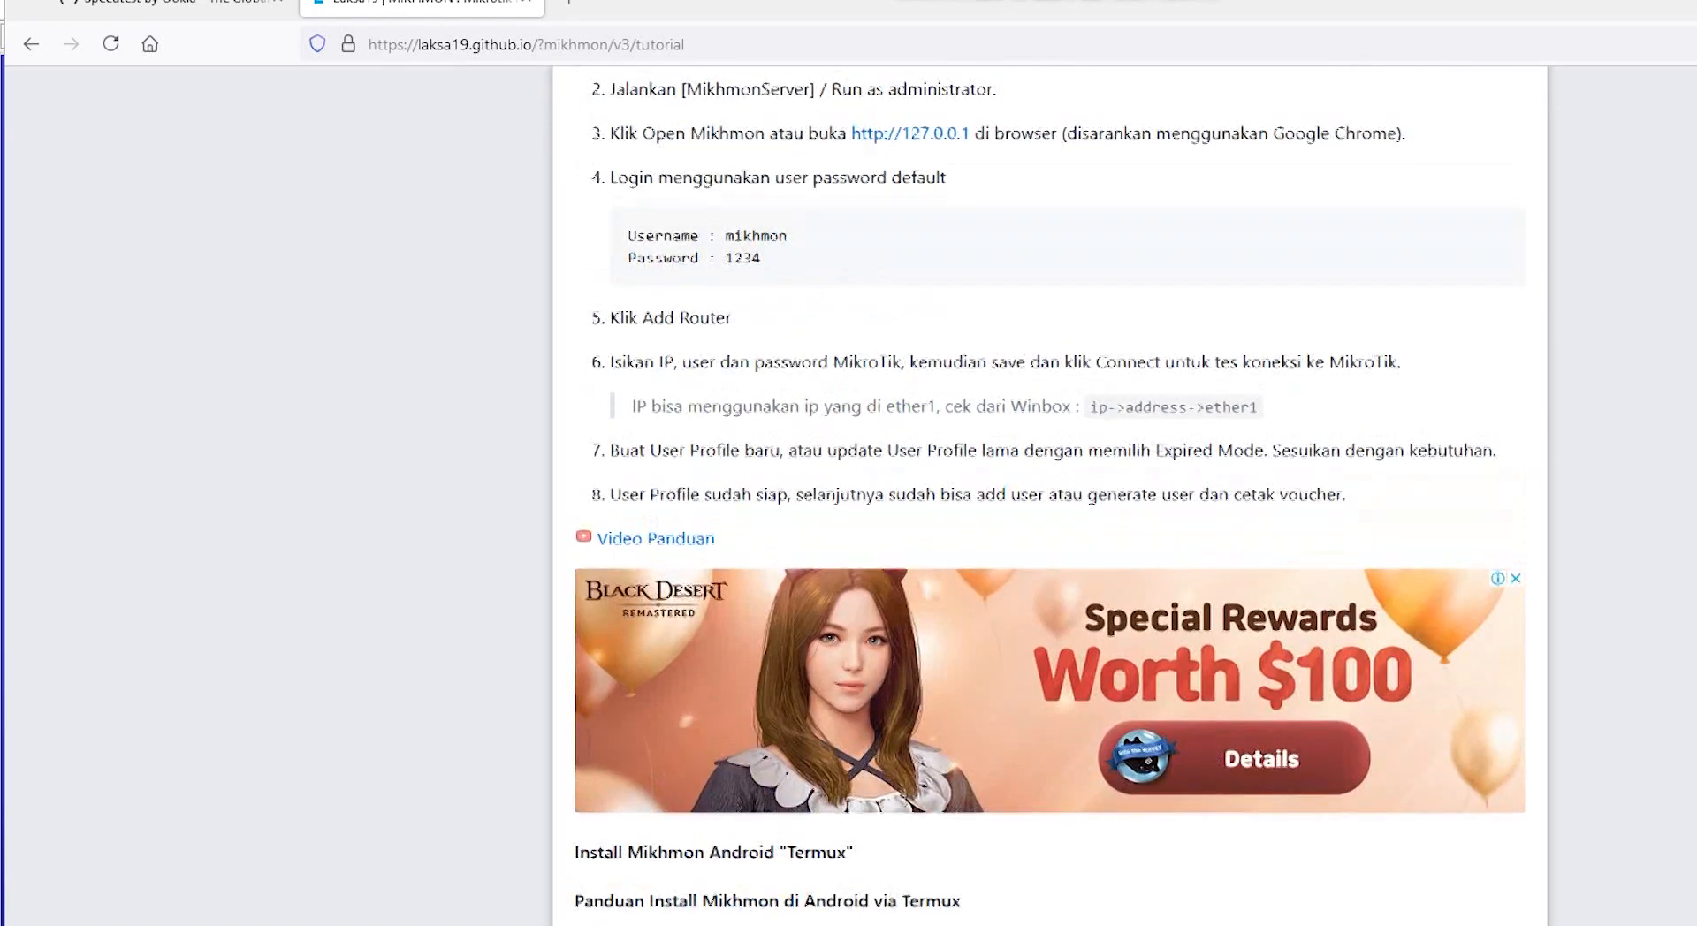
scroll(980, 558, "up", 3)
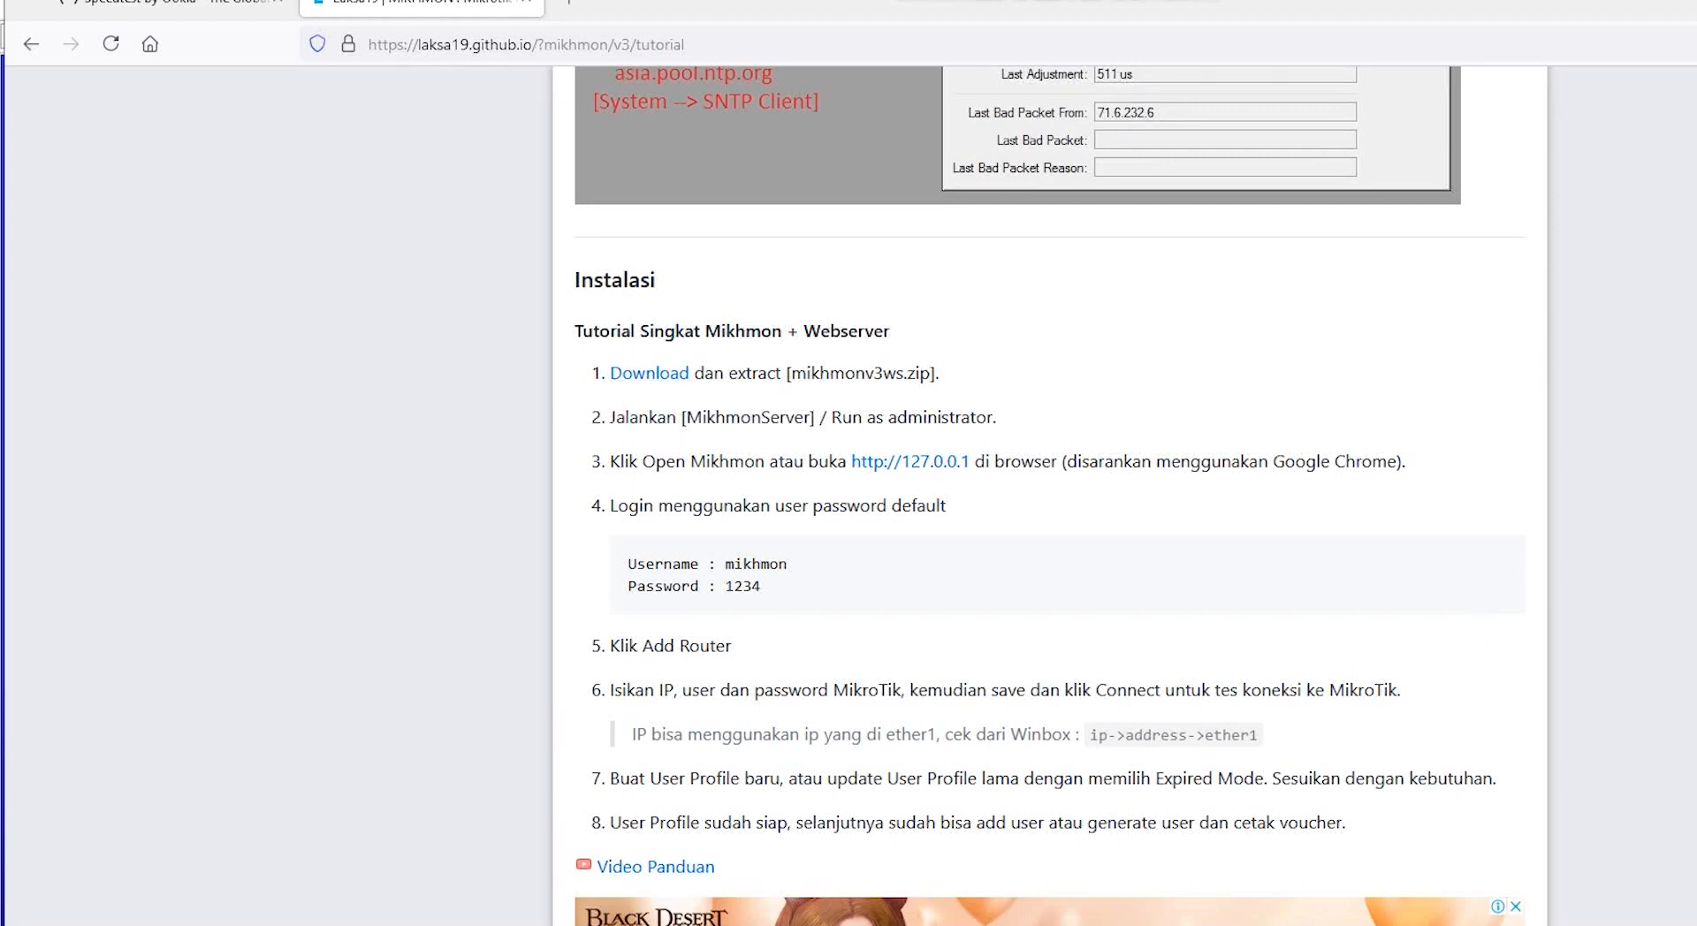
left_click_drag(627, 564, 778, 564)
left_click_drag(636, 586, 751, 586)
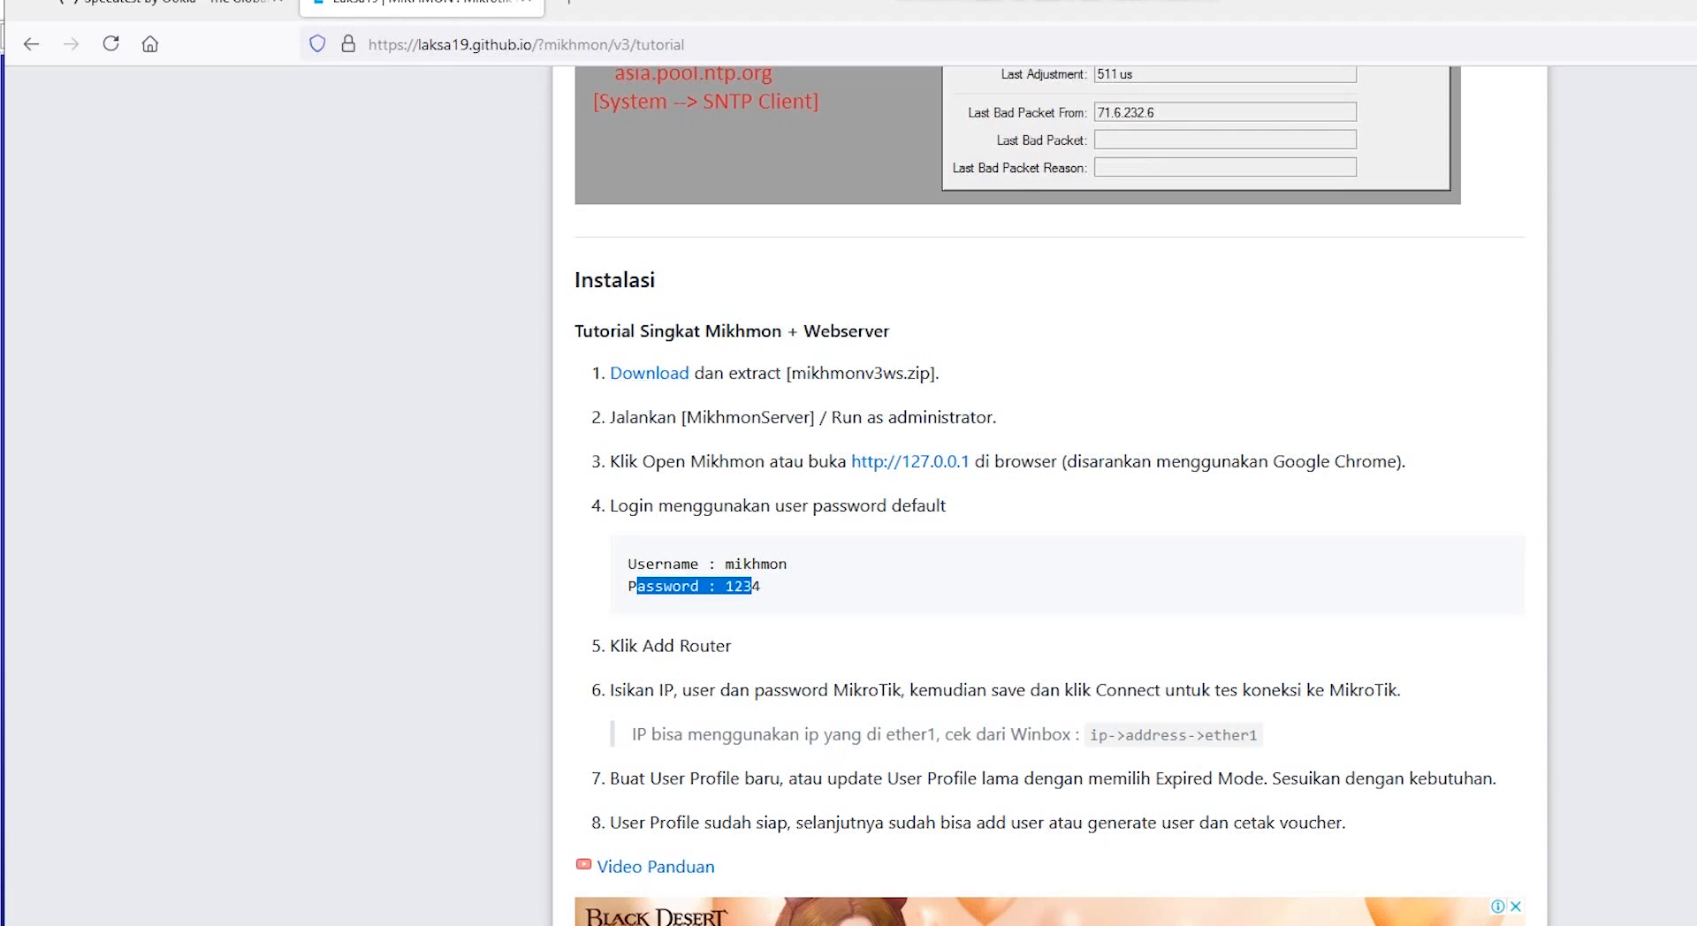
Step: Open File Explorer and go to the Mikhmon Server folder inside Documents > mikhmonv3ws
key("super+e")
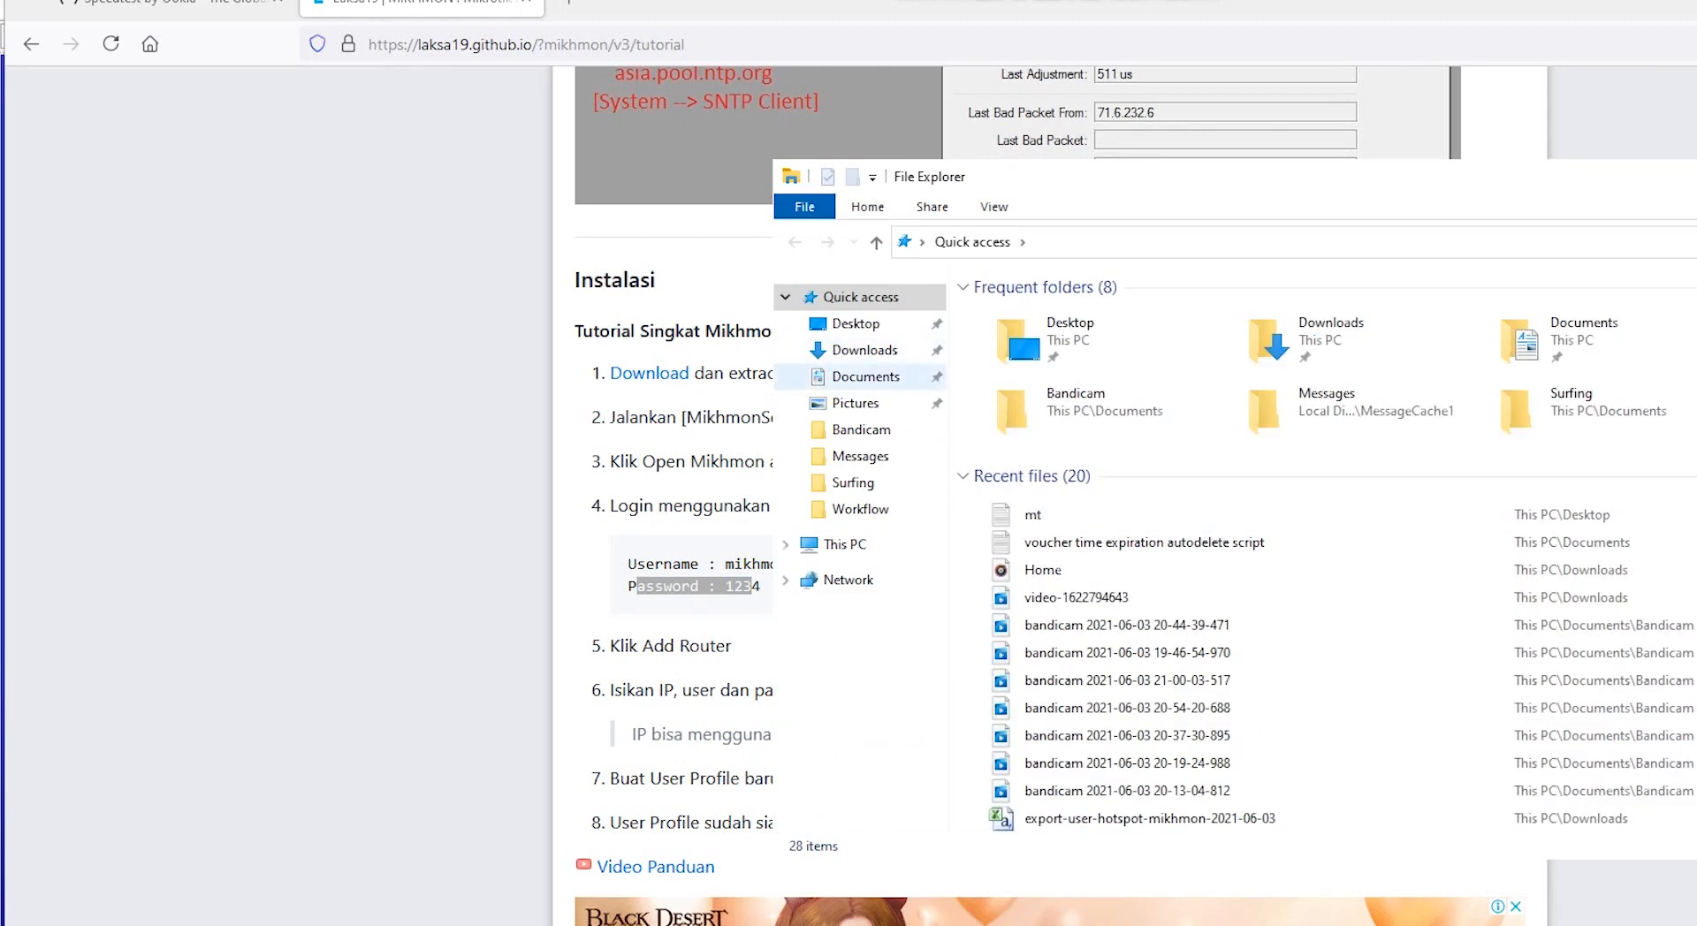
left_click(865, 376)
double_click(1036, 383)
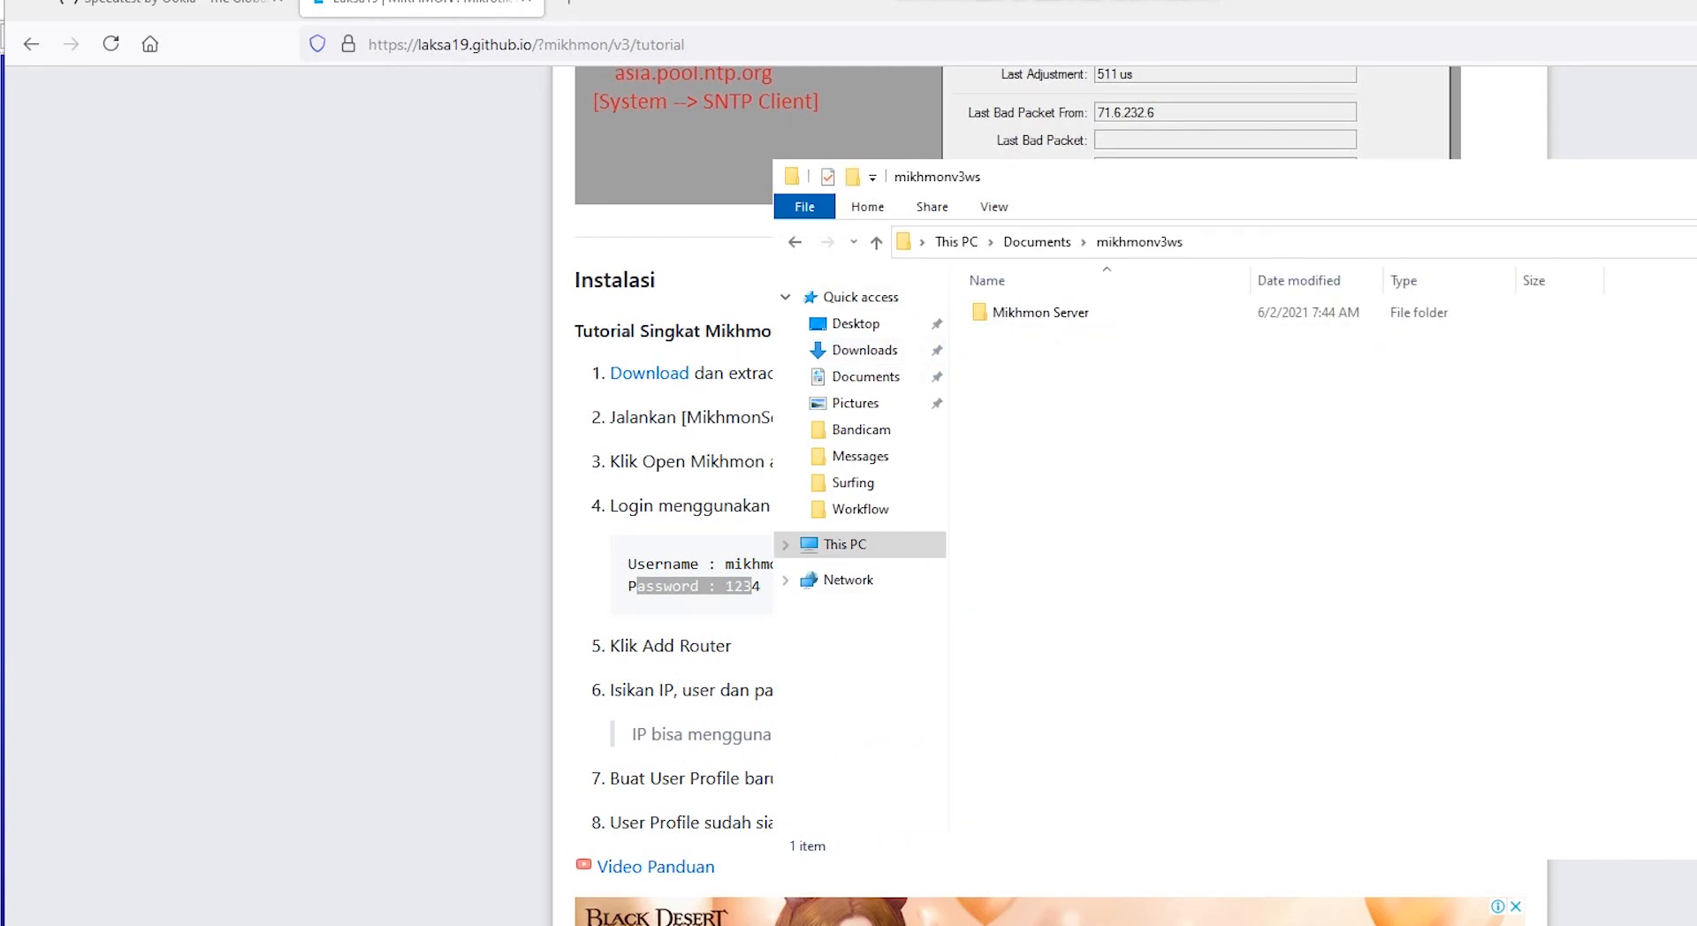
double_click(1040, 313)
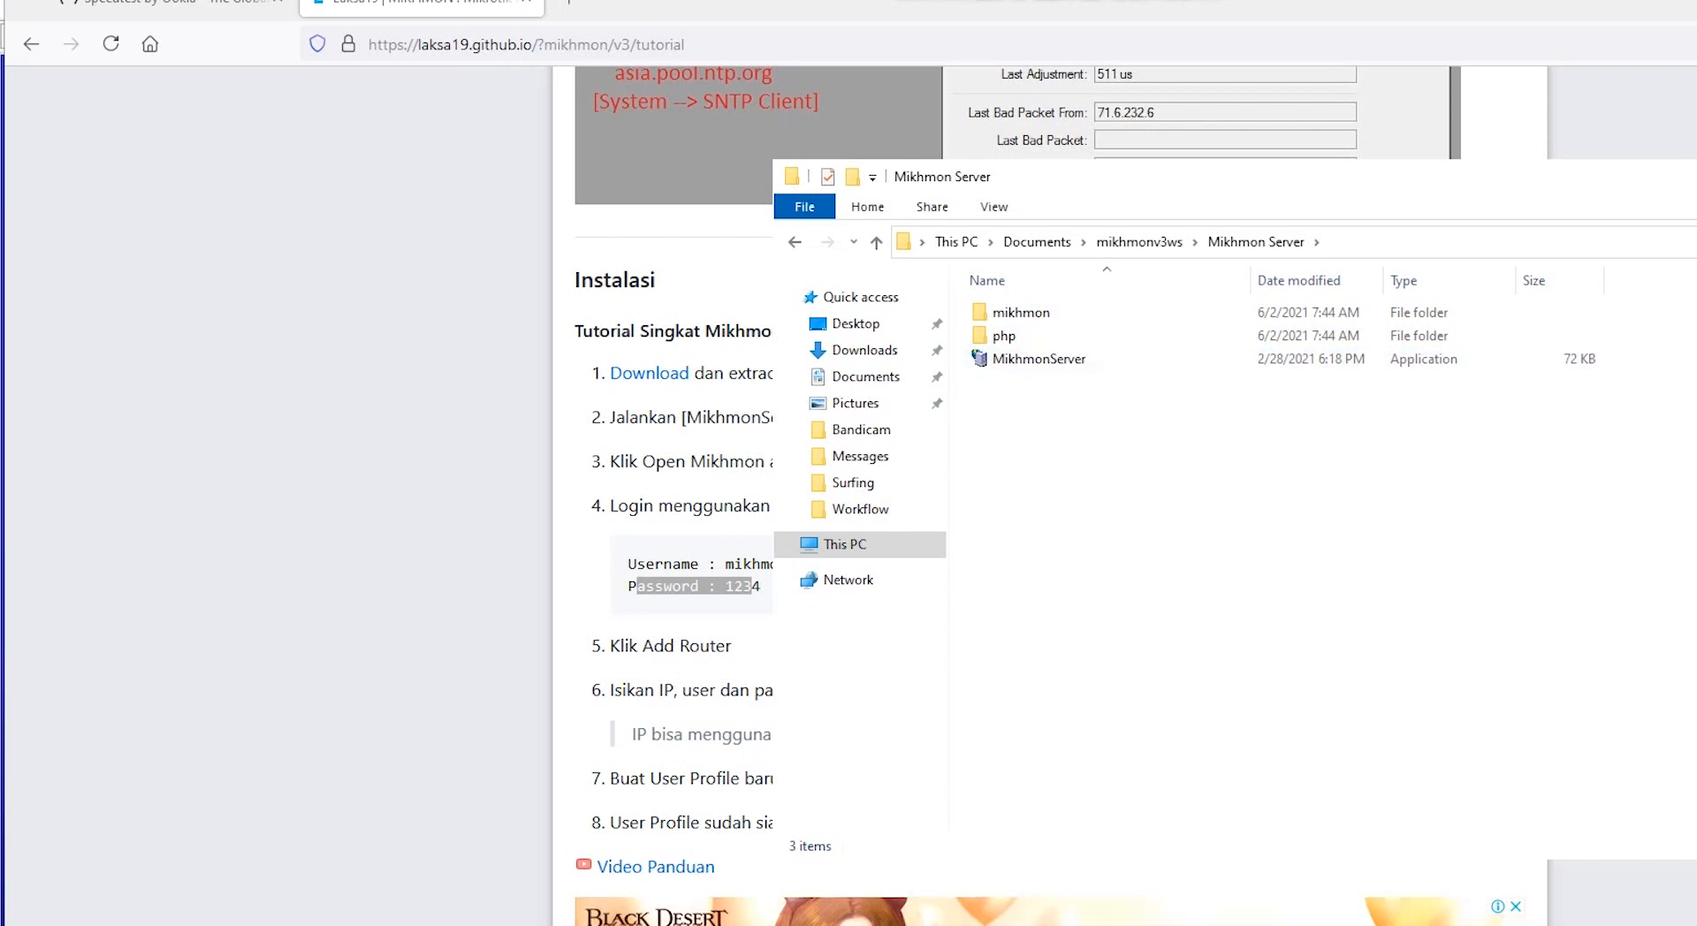
Step: Check the Run MIKHMON Server item in the Notepad checklist, then launch the MikhmonServer application and reposition its window
key("alt+Tab")
left_click_drag(826, 583, 667, 583)
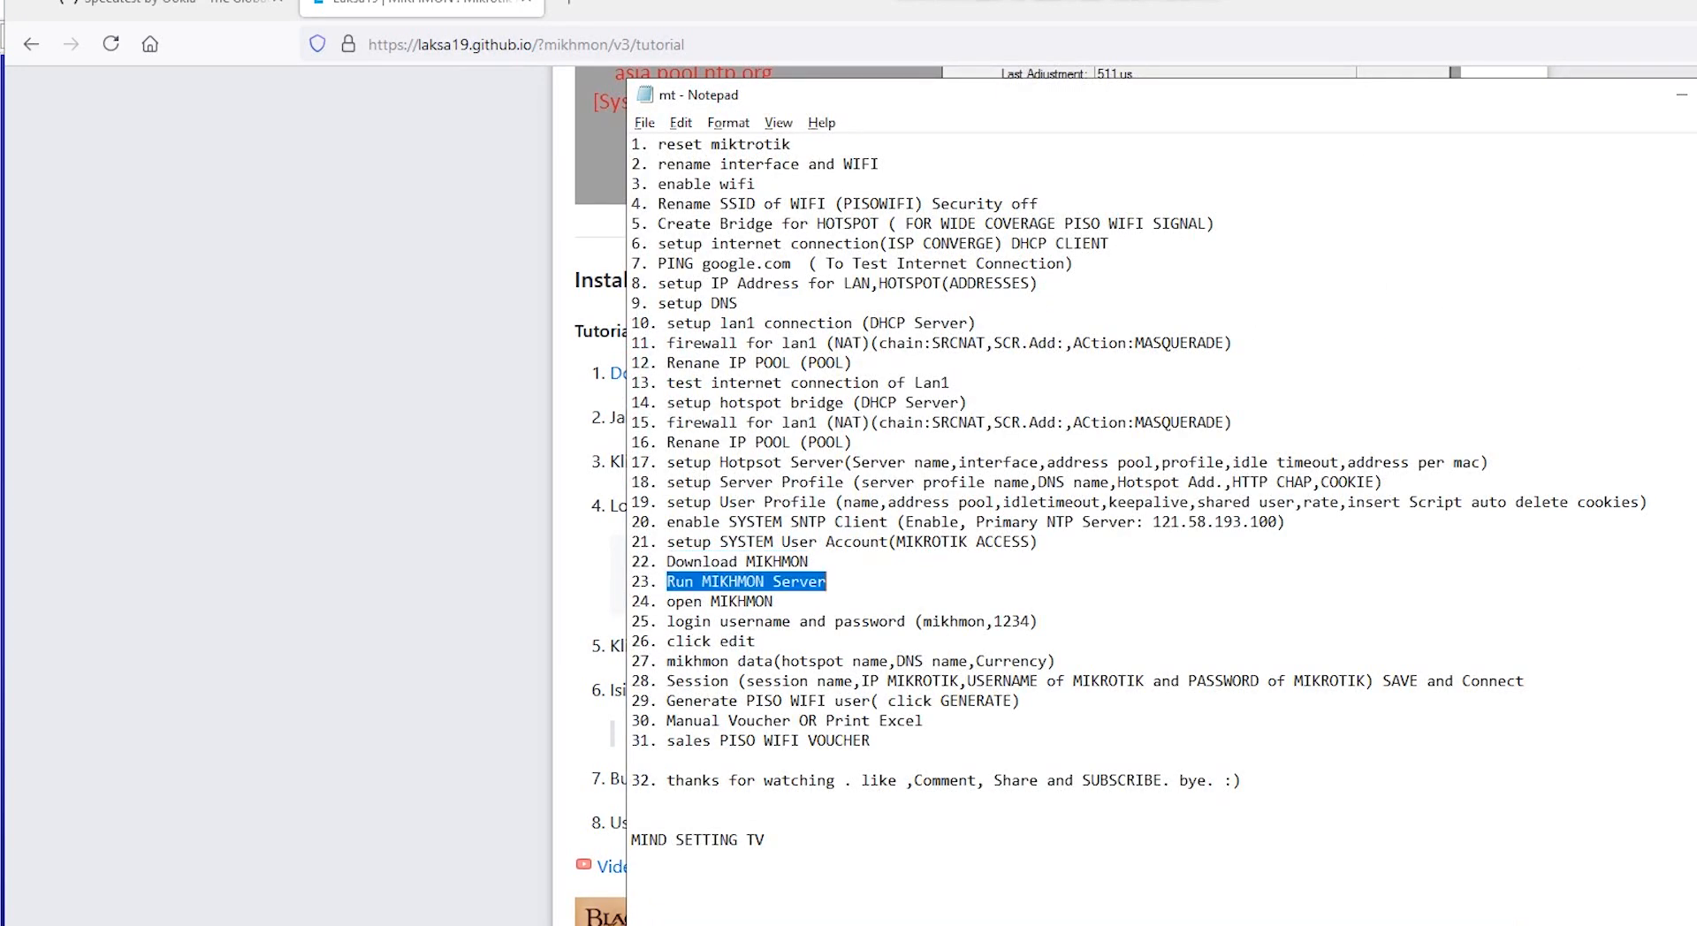
key("alt+Tab")
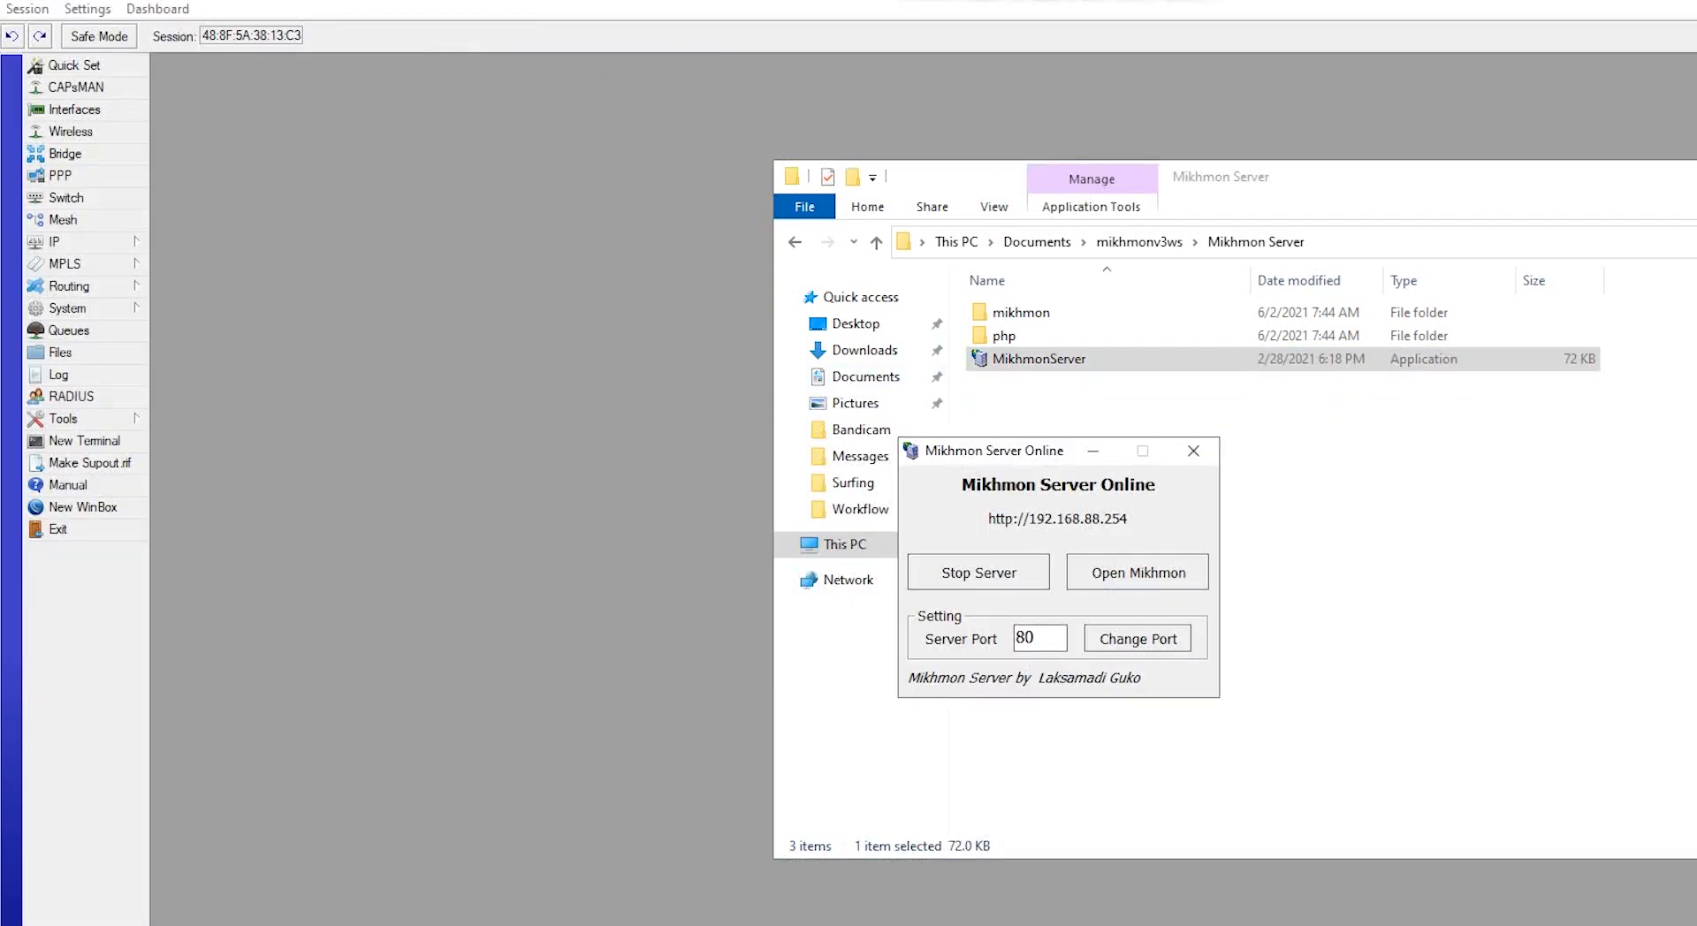
left_click_drag(1004, 451, 726, 425)
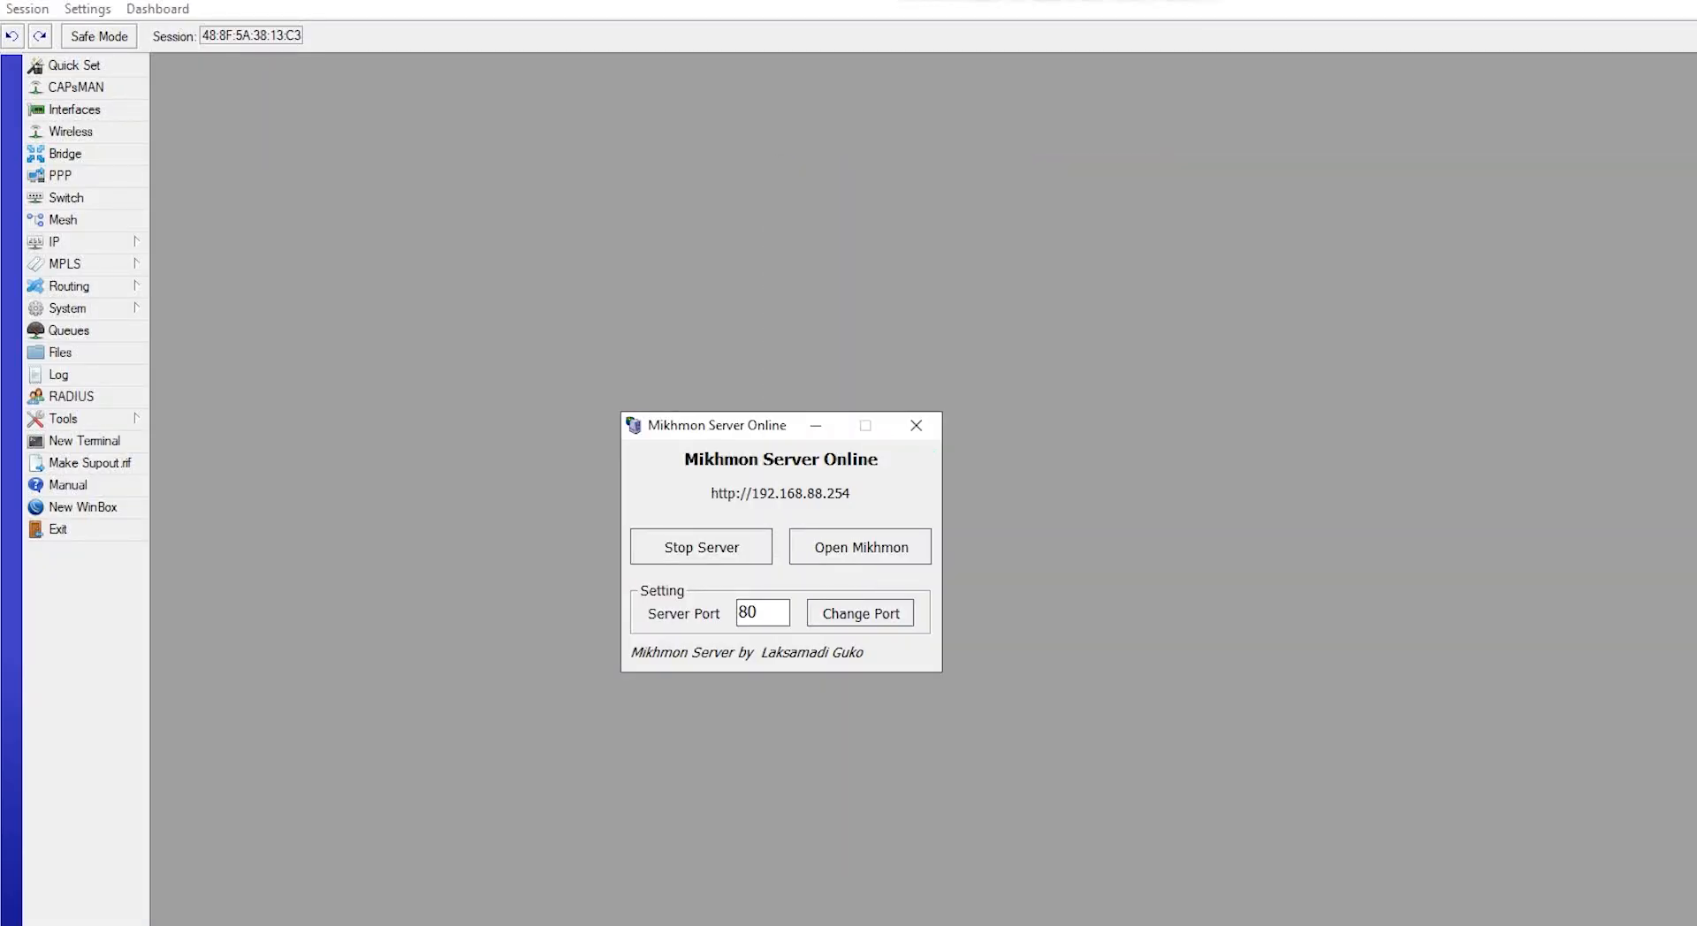
Step: Bring up the Notepad checklist beside the Mikhmon Server window and open Mikhmon in the browser
key("alt+Tab")
key("alt+Tab")
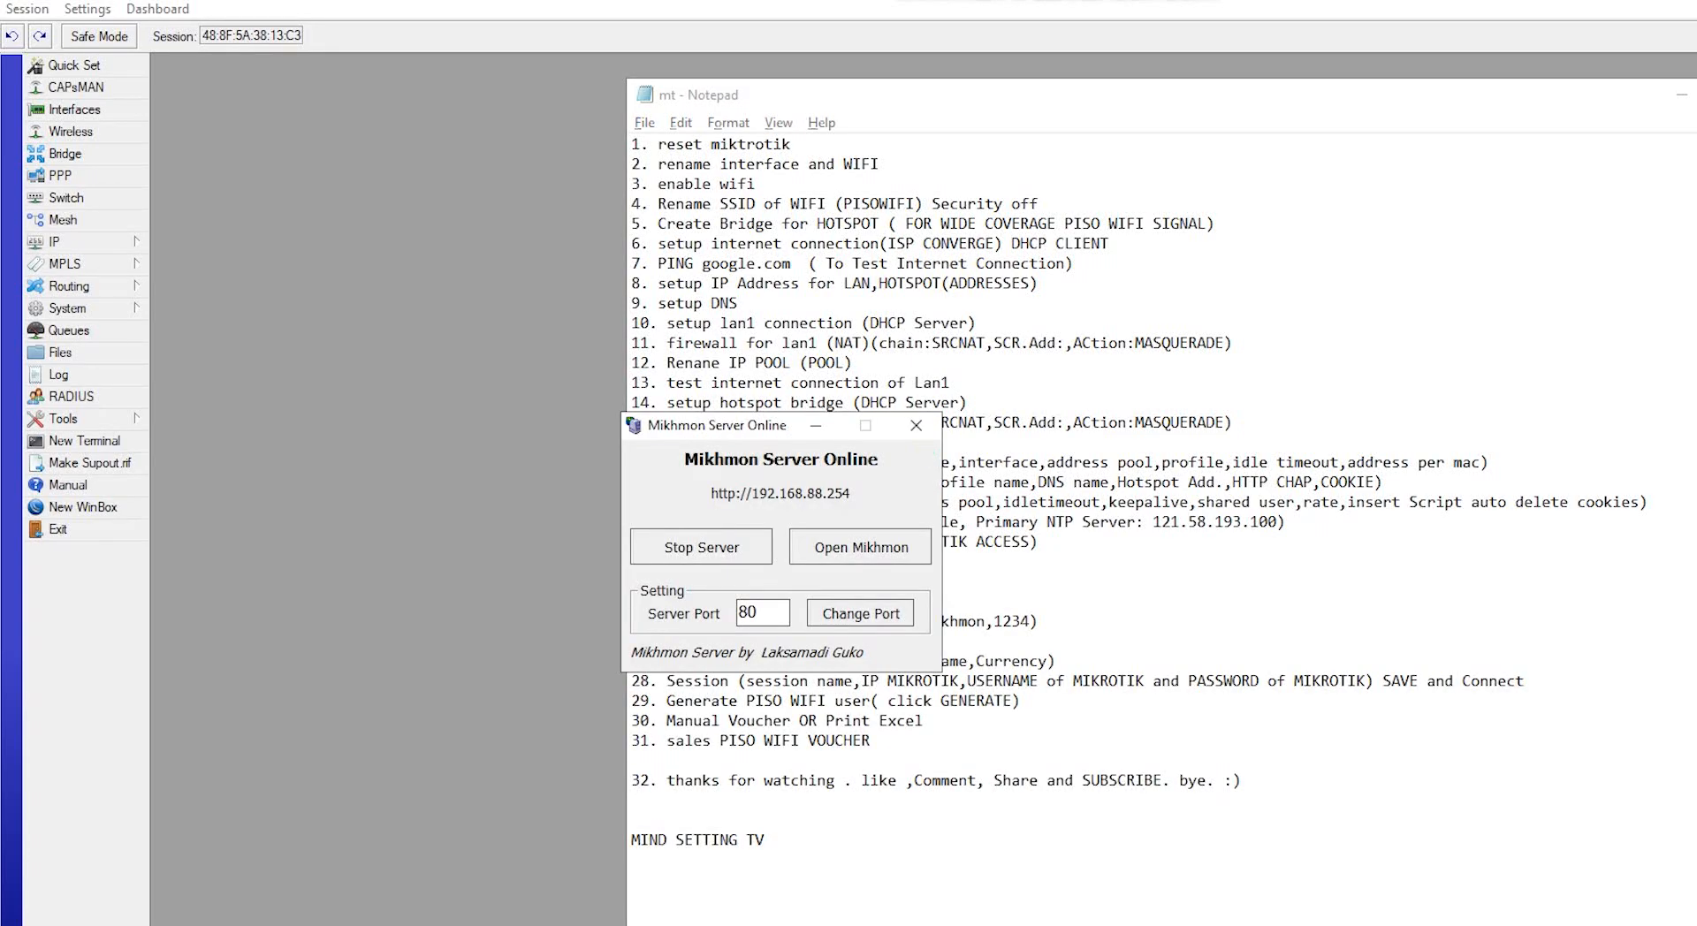
left_click(860, 548)
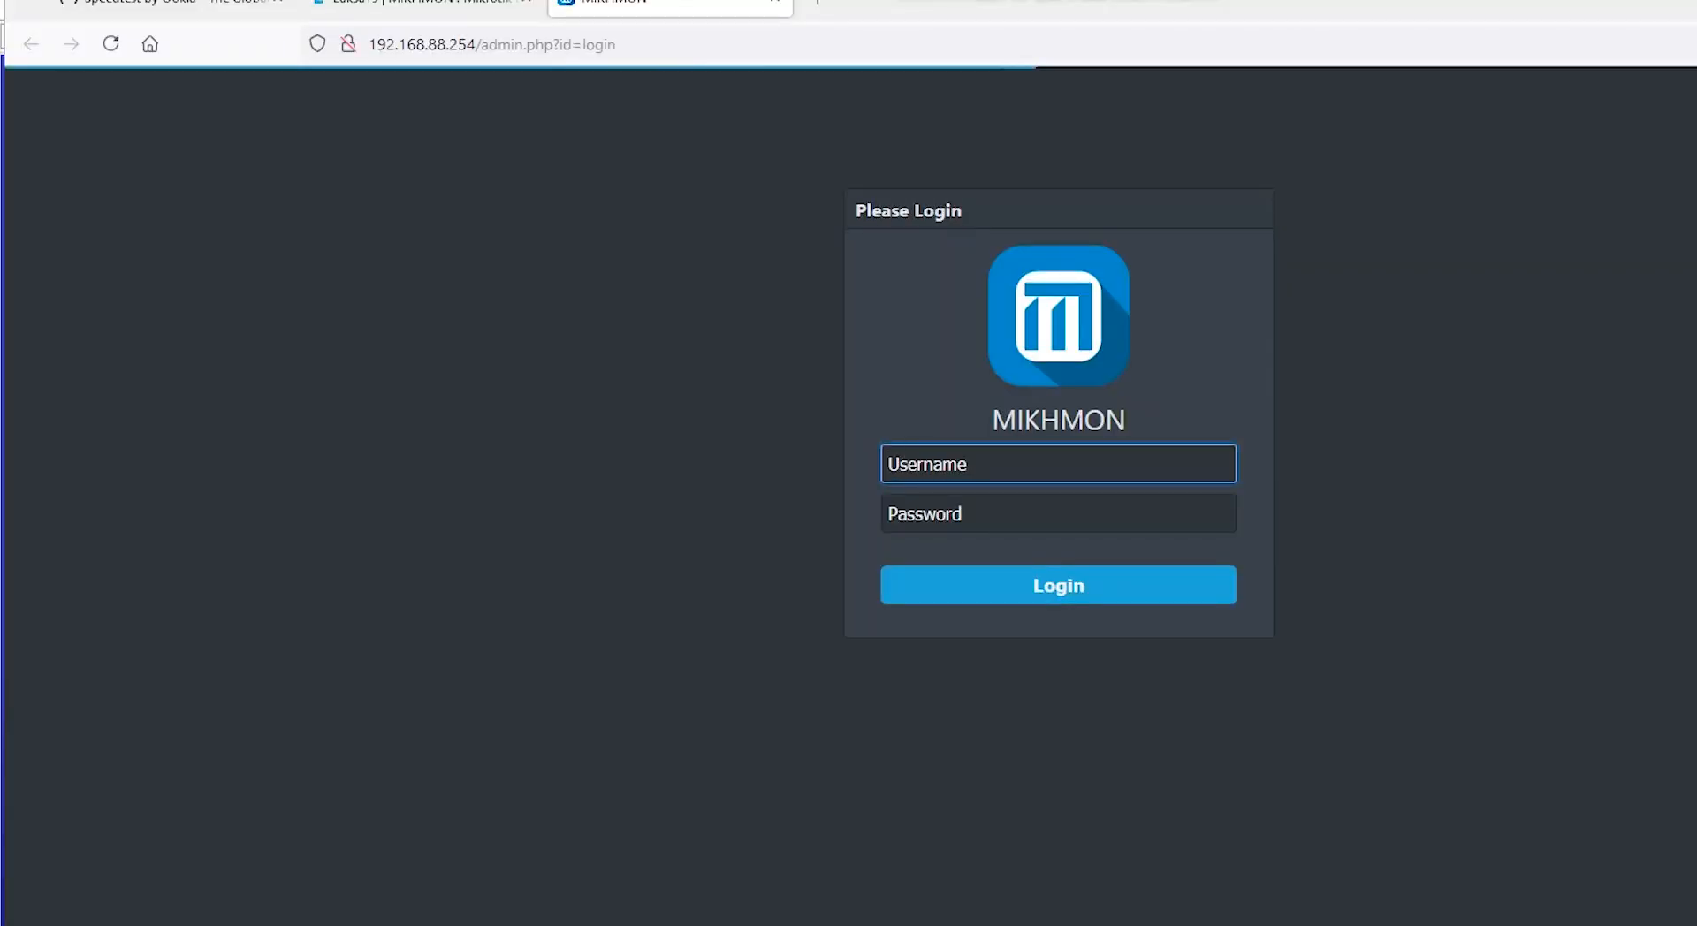
Step: Recheck the default username and password on the Mikhmon tutorial page, then return to the Mikhmon login page
left_click(389, 5)
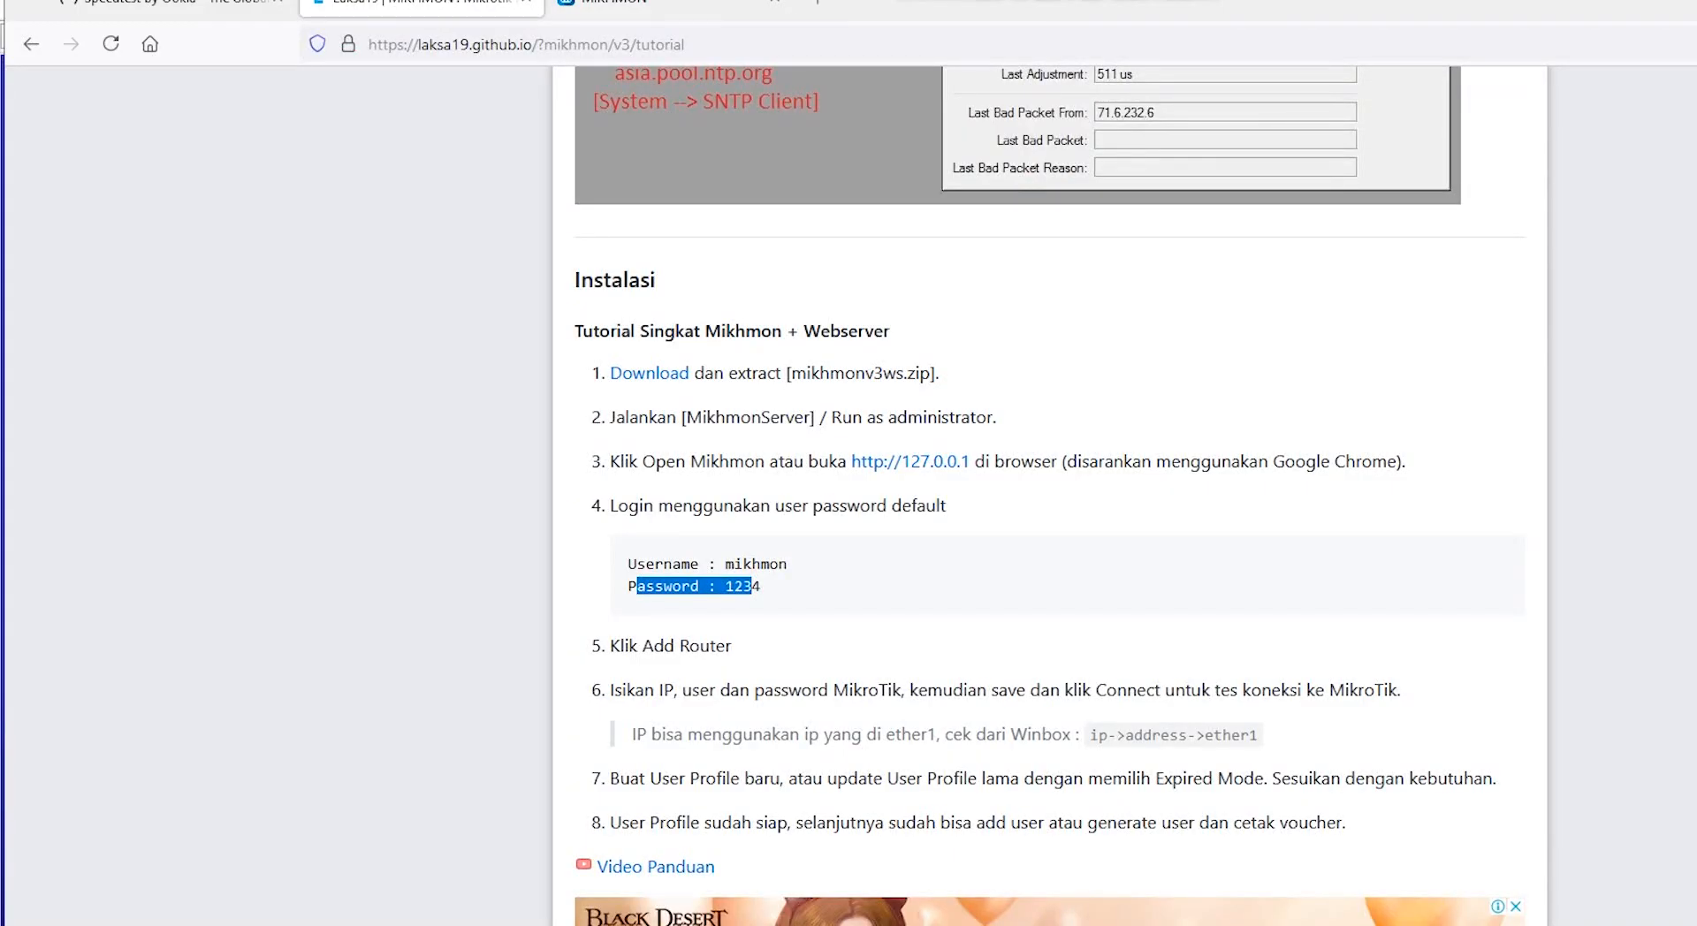
left_click_drag(787, 564, 725, 586)
left_click(655, 4)
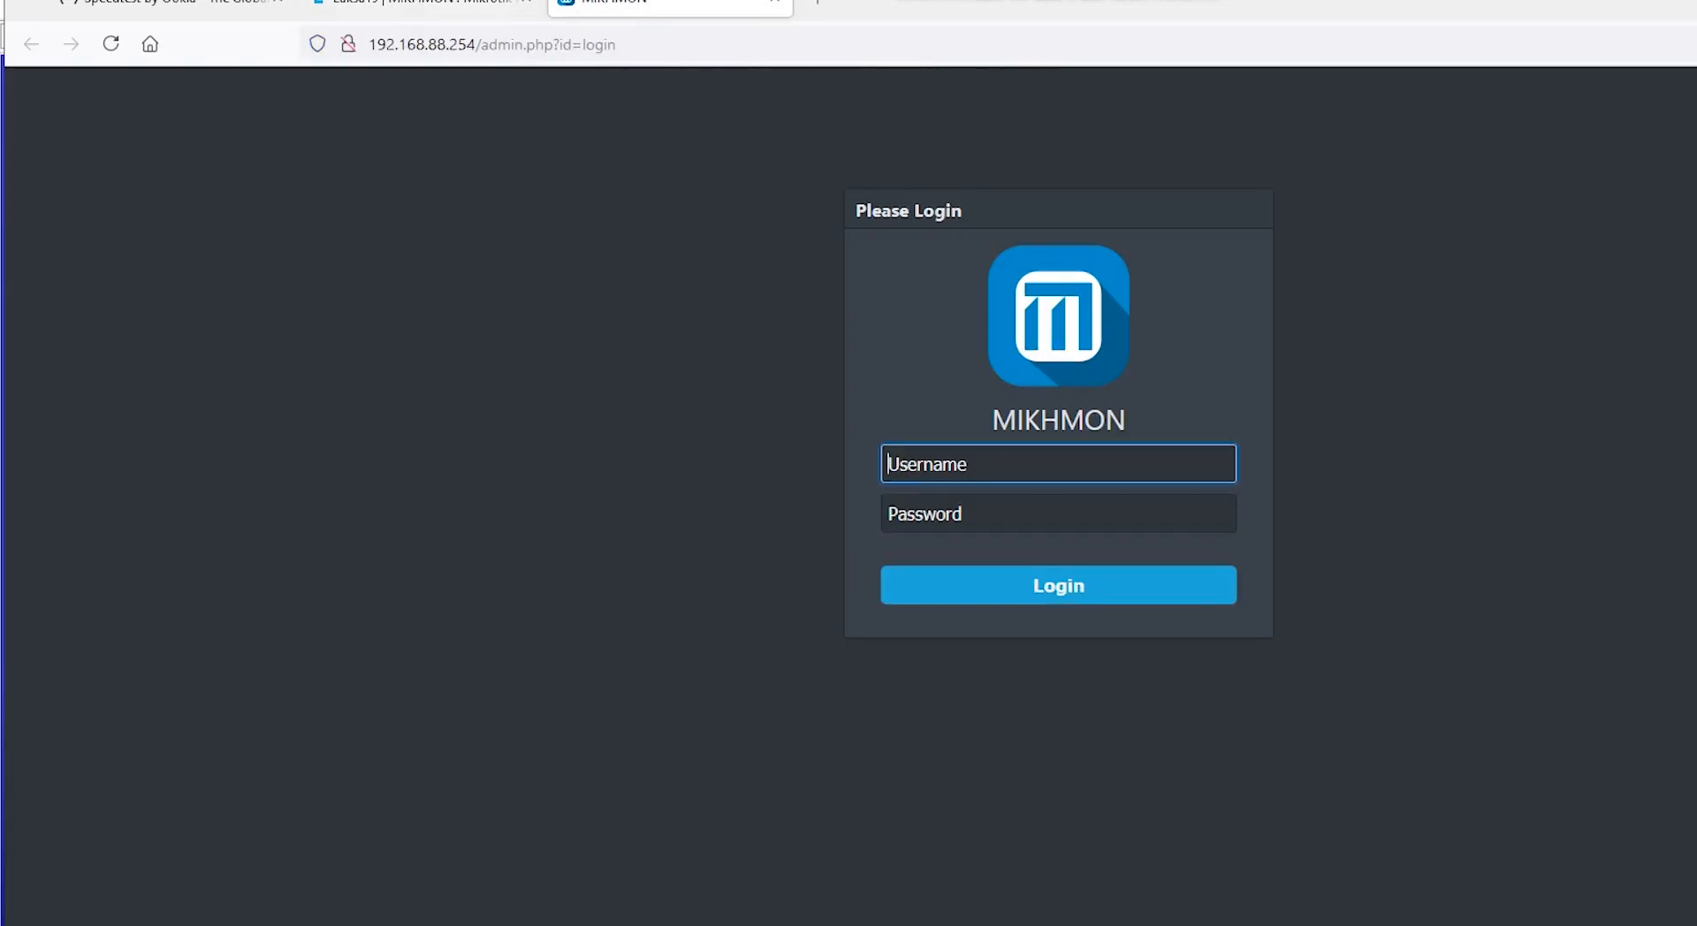
Step: Log in to Mikhmon as mikhmon with the account password, marking the login item in the Notepad checklist, and decline saving the login
type("mikhmon")
key("Tab")
type("1234")
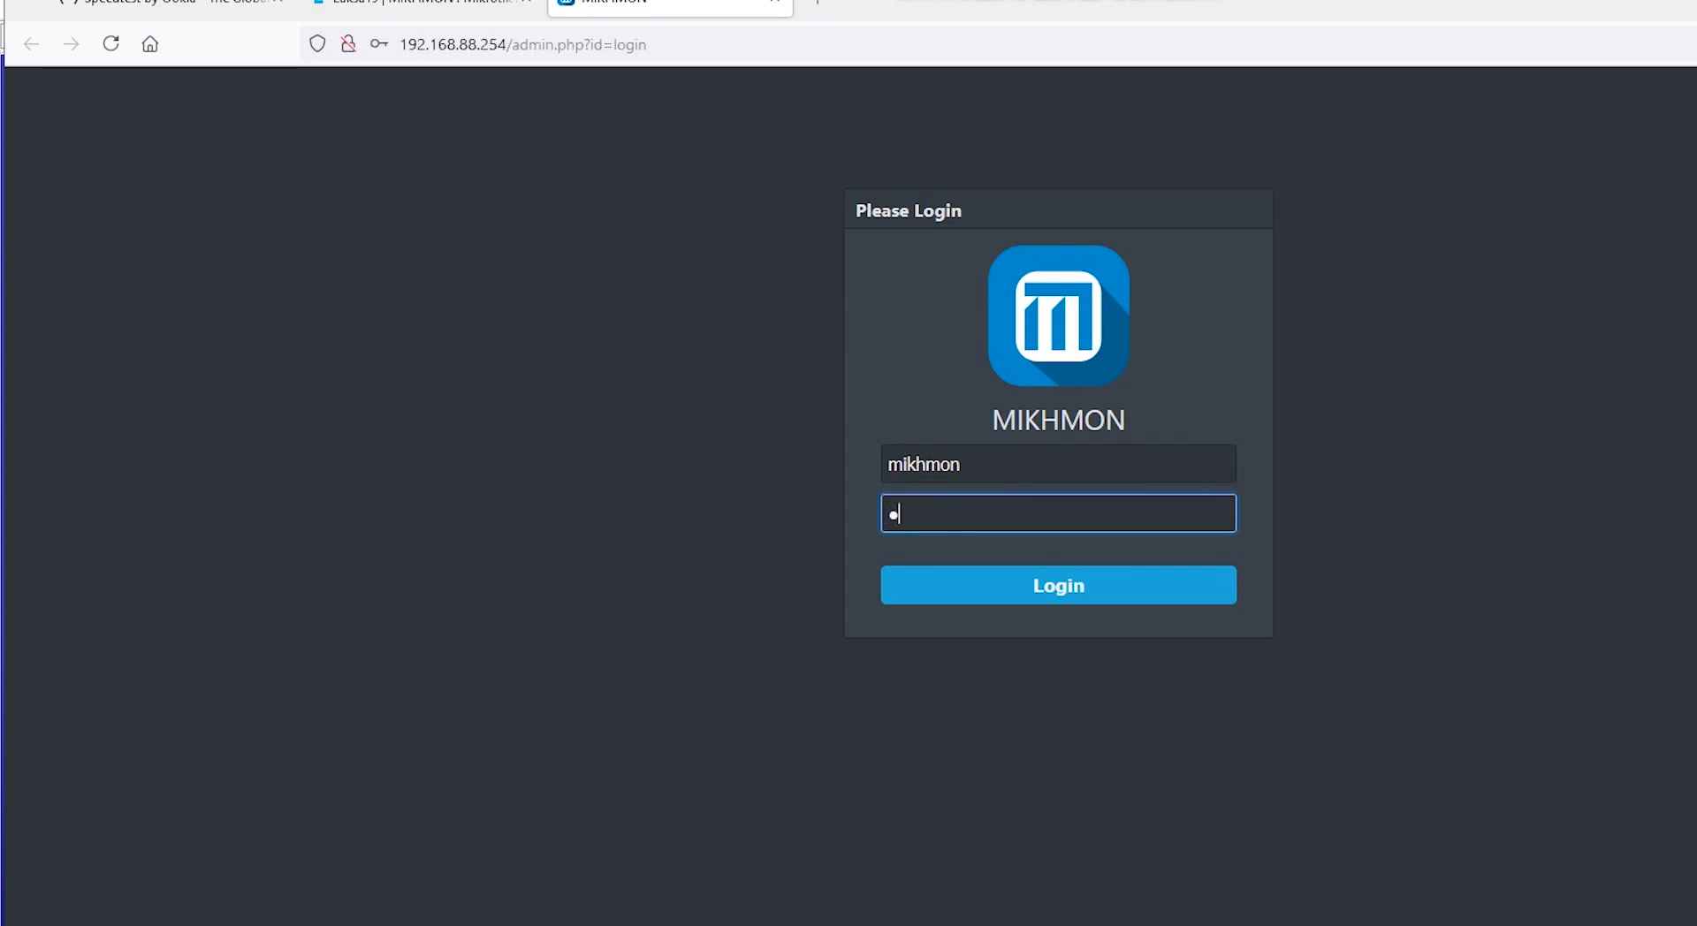
key("alt+Tab")
key("alt+Tab")
key("alt+Tab")
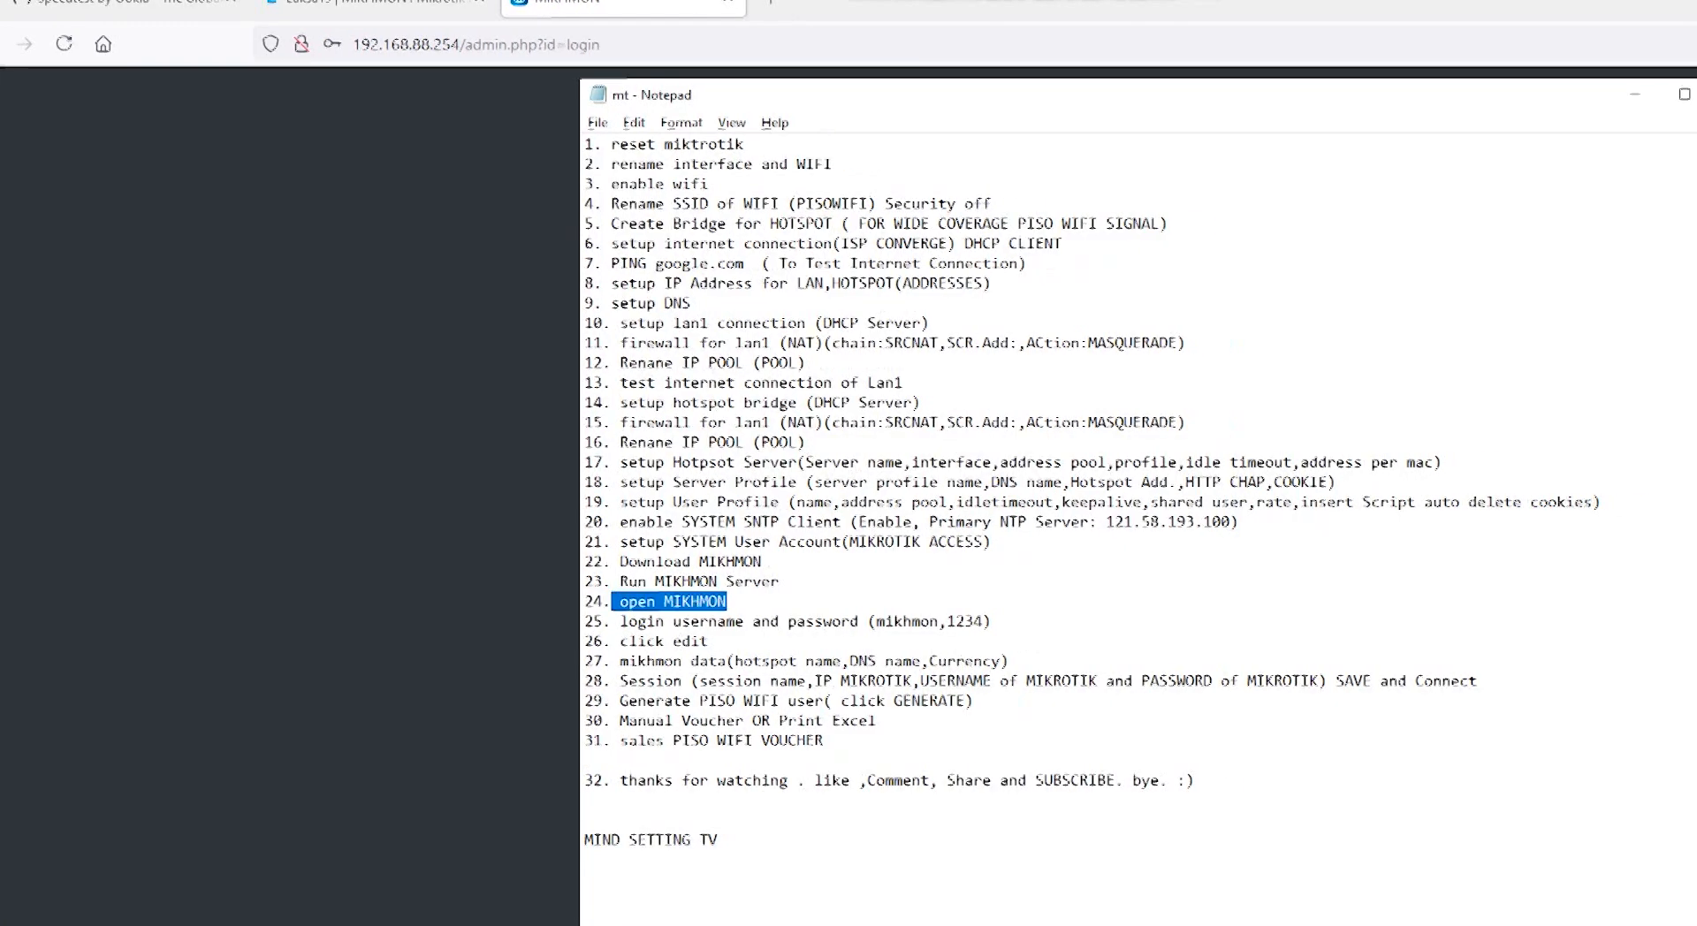
left_click_drag(668, 621, 991, 621)
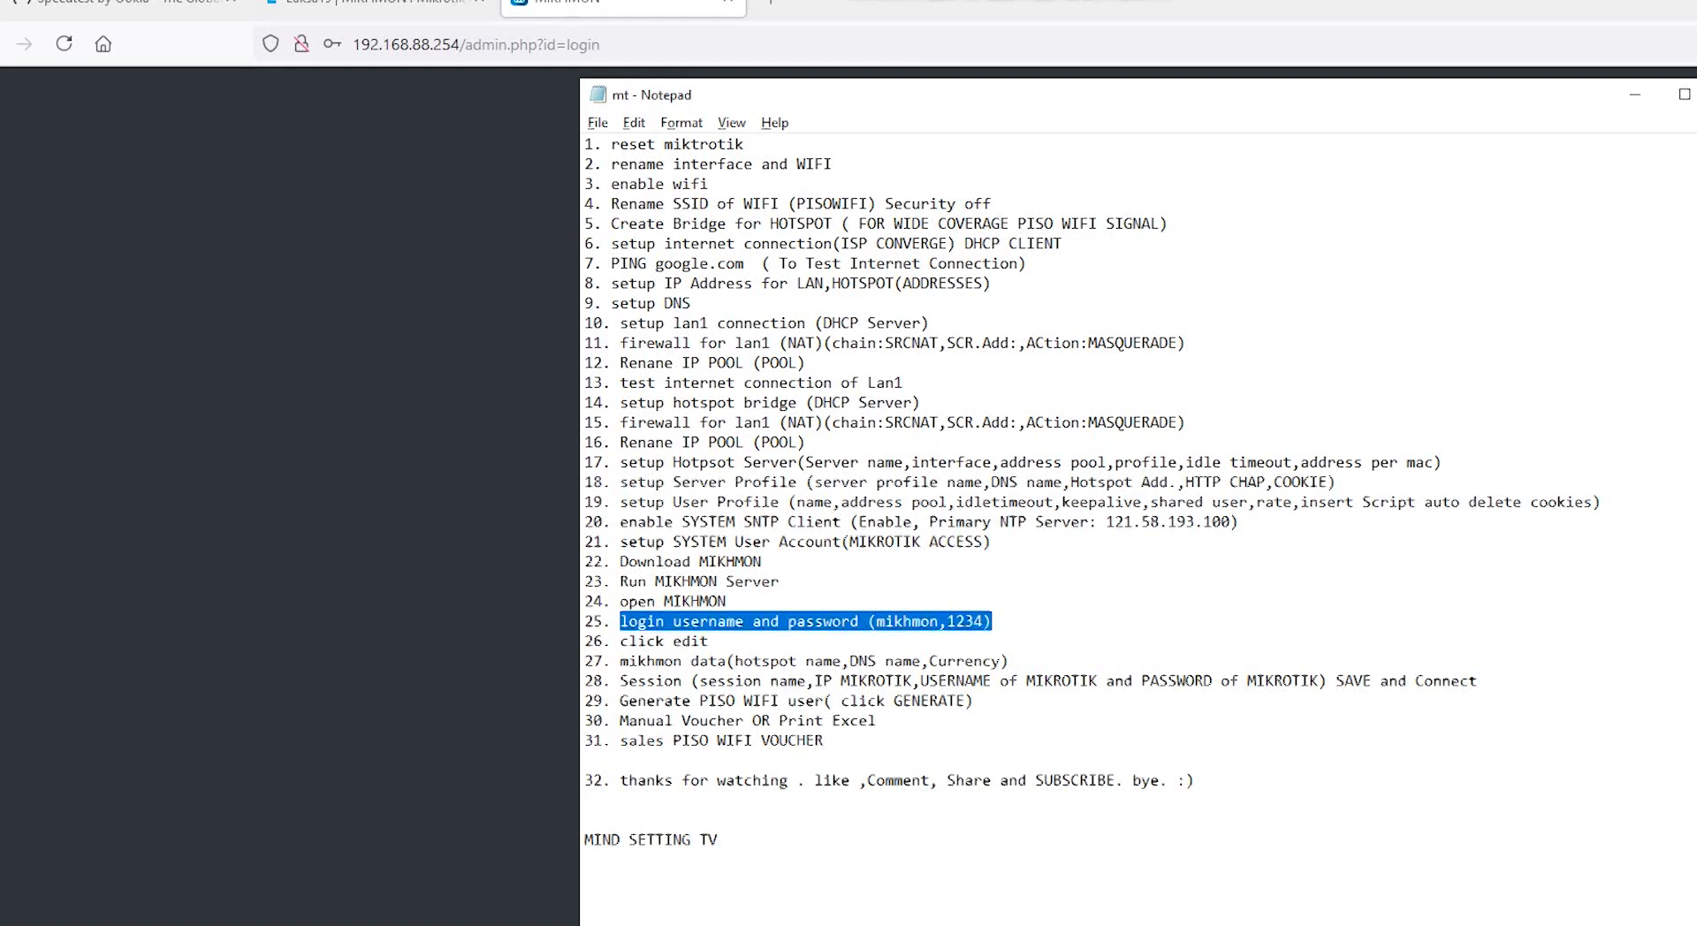
key("alt+Tab")
key("Return")
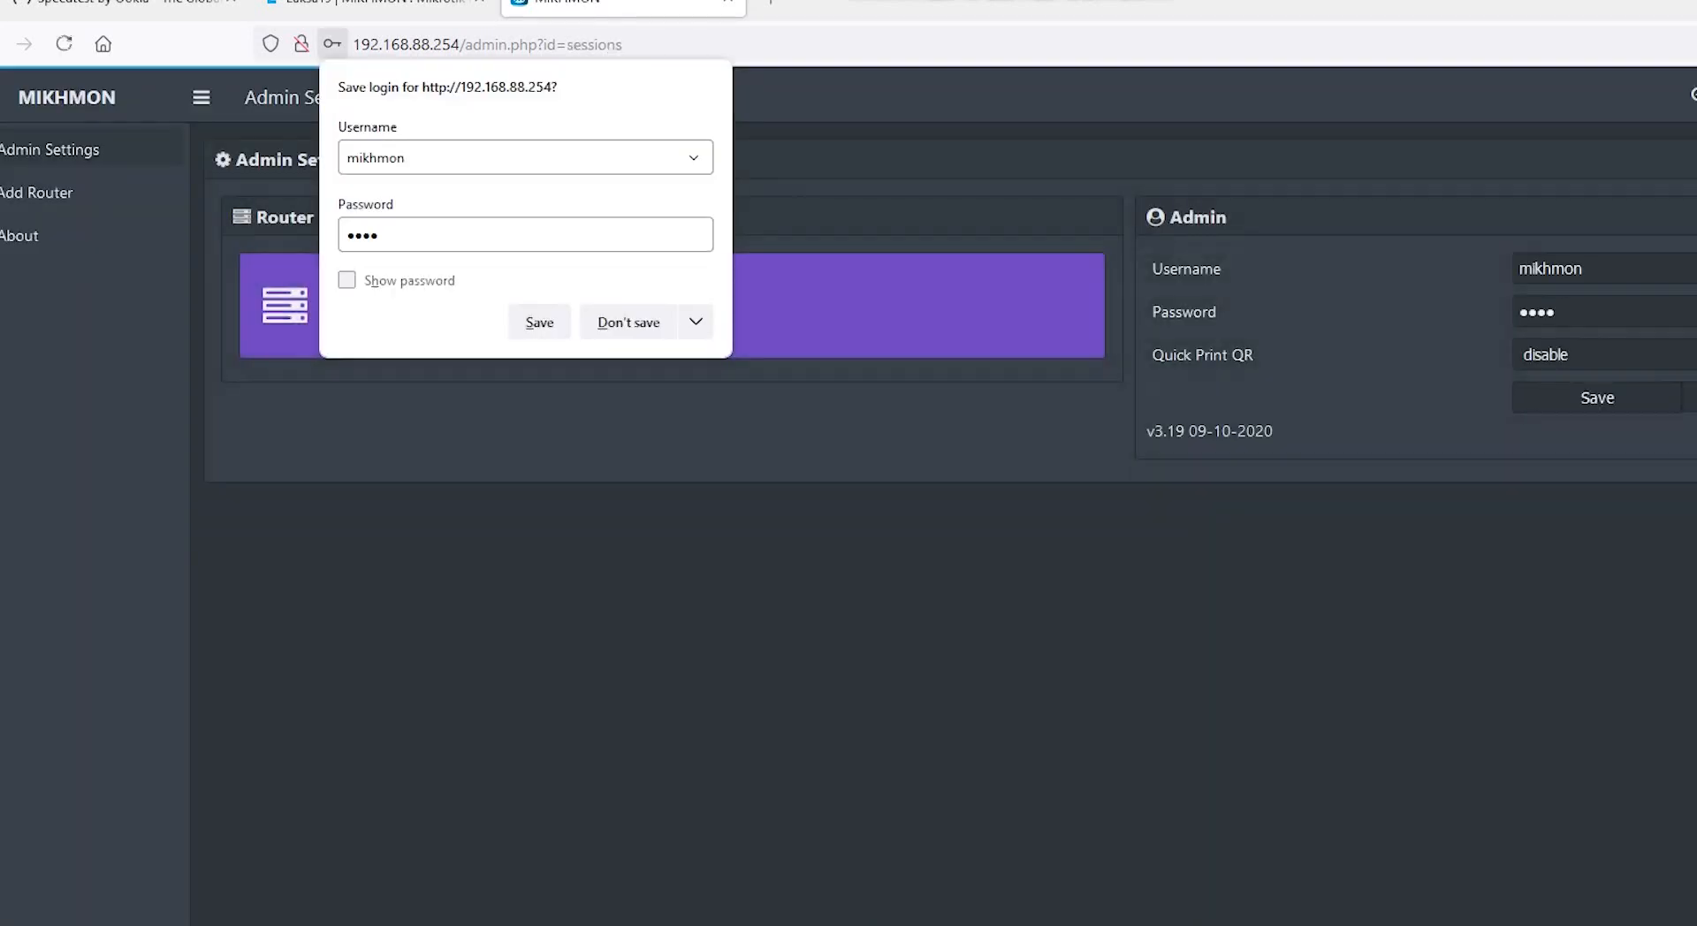
left_click(648, 325)
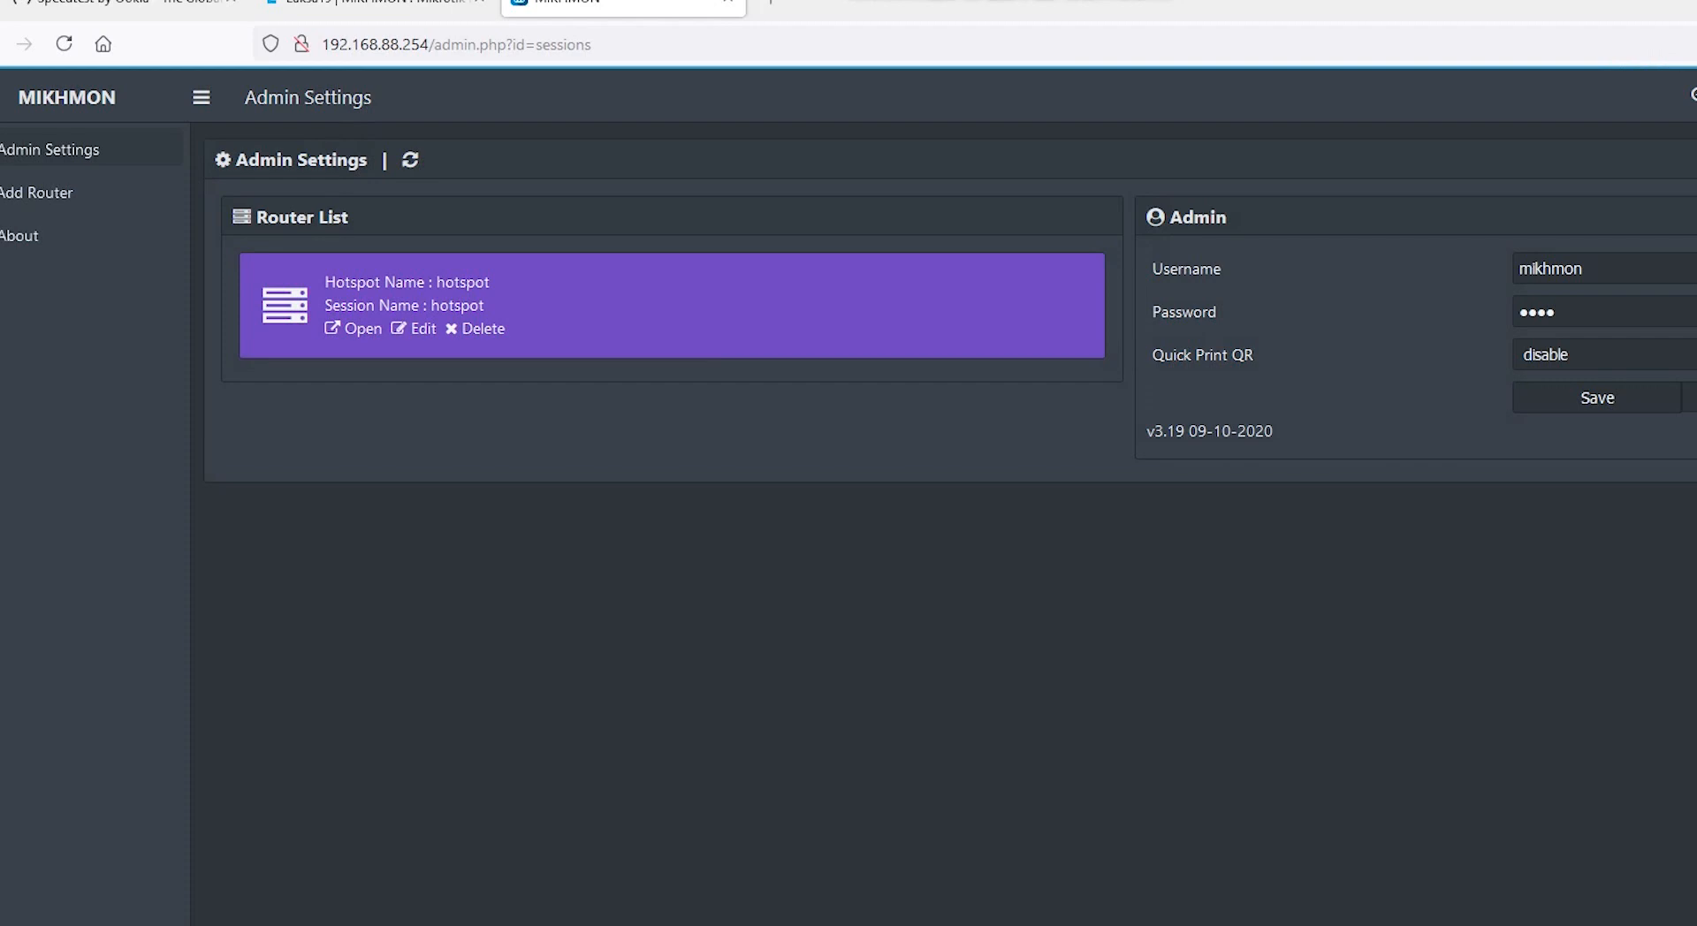
Step: Mark the "click edit" checklist item in Notepad, then open the hotspot router entry in Mikhmon for editing
key("alt+Tab")
left_click_drag(621, 641, 710, 642)
key("alt+Tab")
left_click(412, 328)
left_click(629, 322)
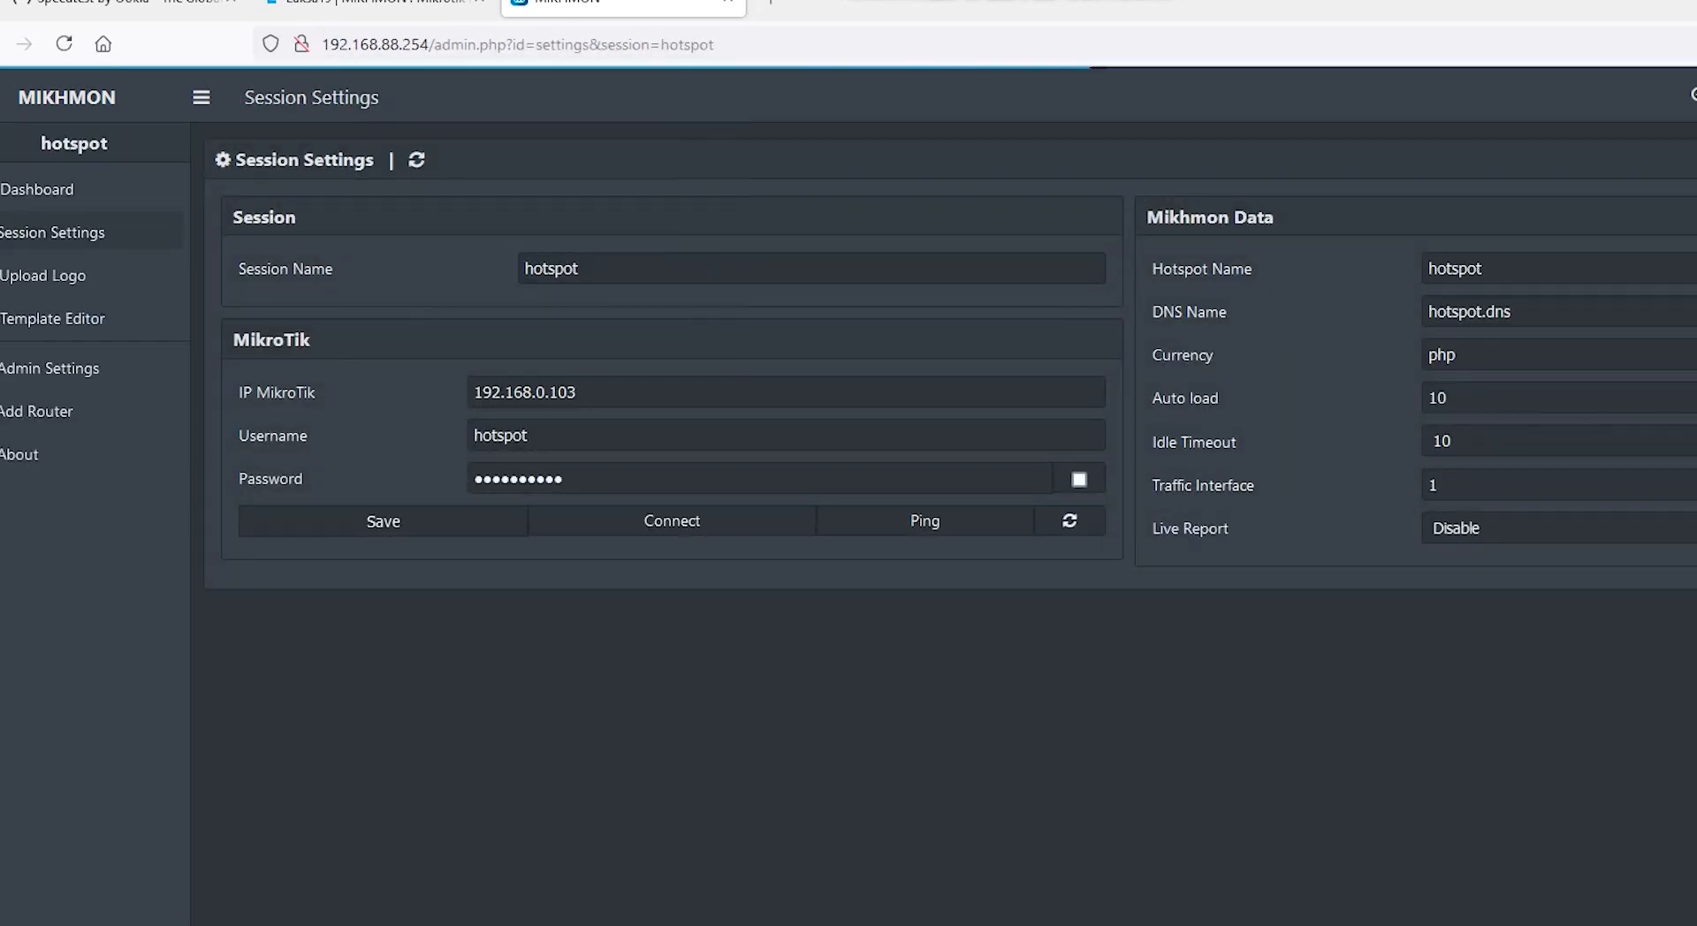
Step: Check the mikhmon data item in the Notepad checklist, then review the Hotspot Name and DNS Name under Mikhmon Data
key("alt+Tab")
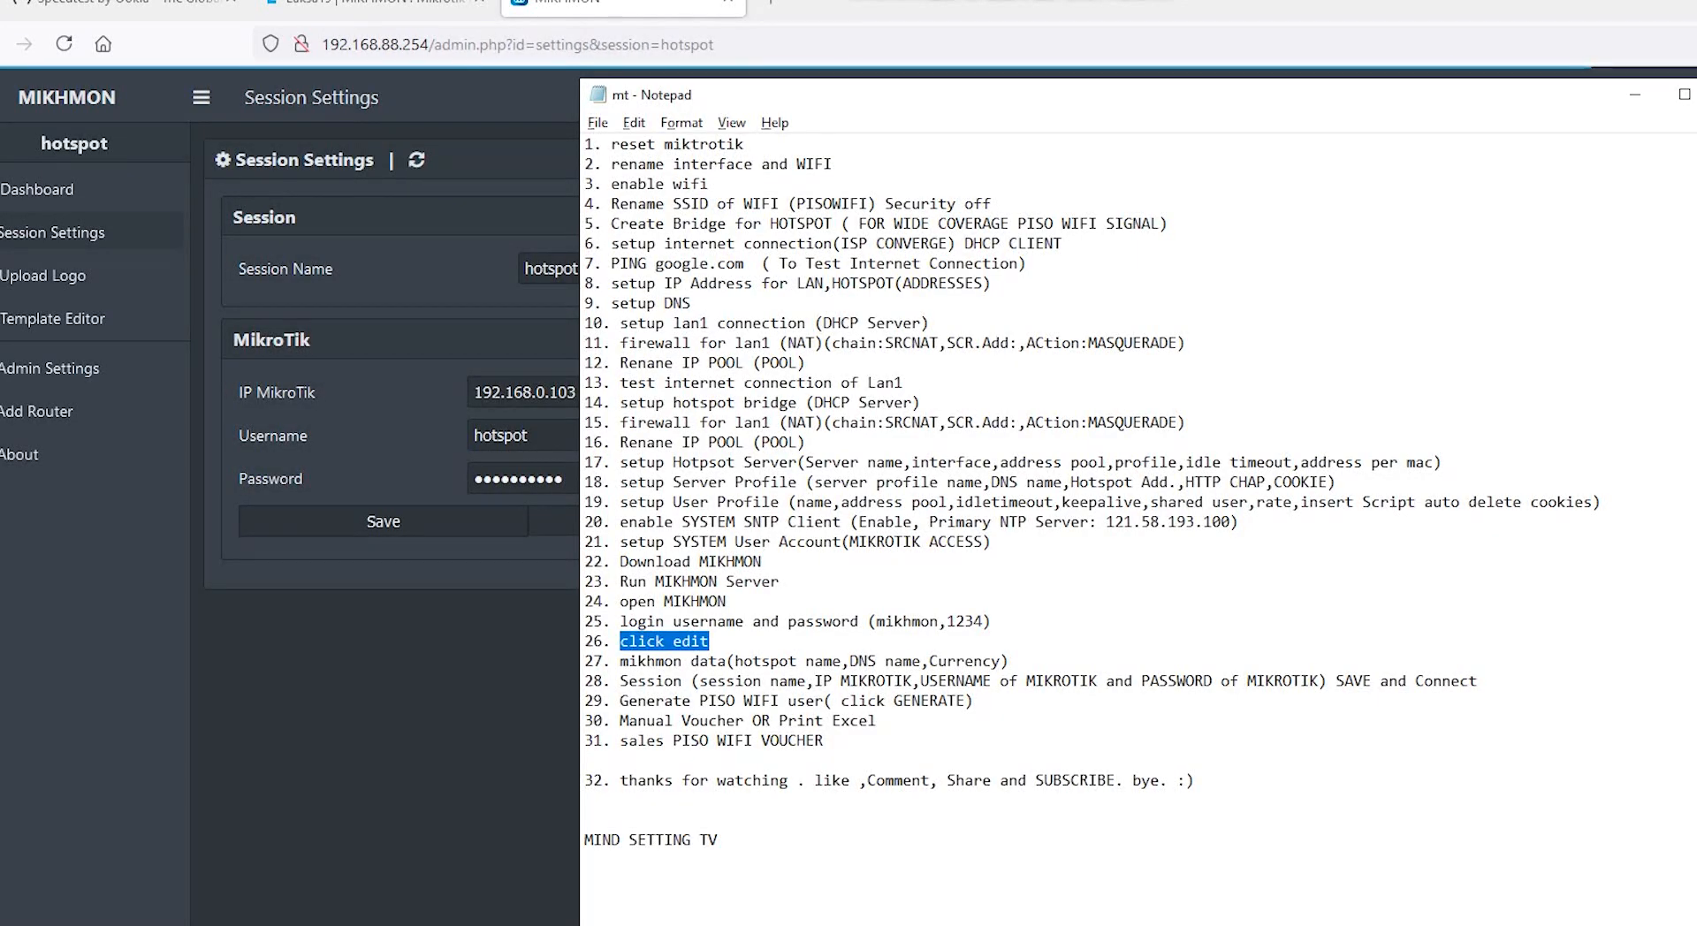
left_click_drag(620, 661, 727, 661)
key("alt+Tab")
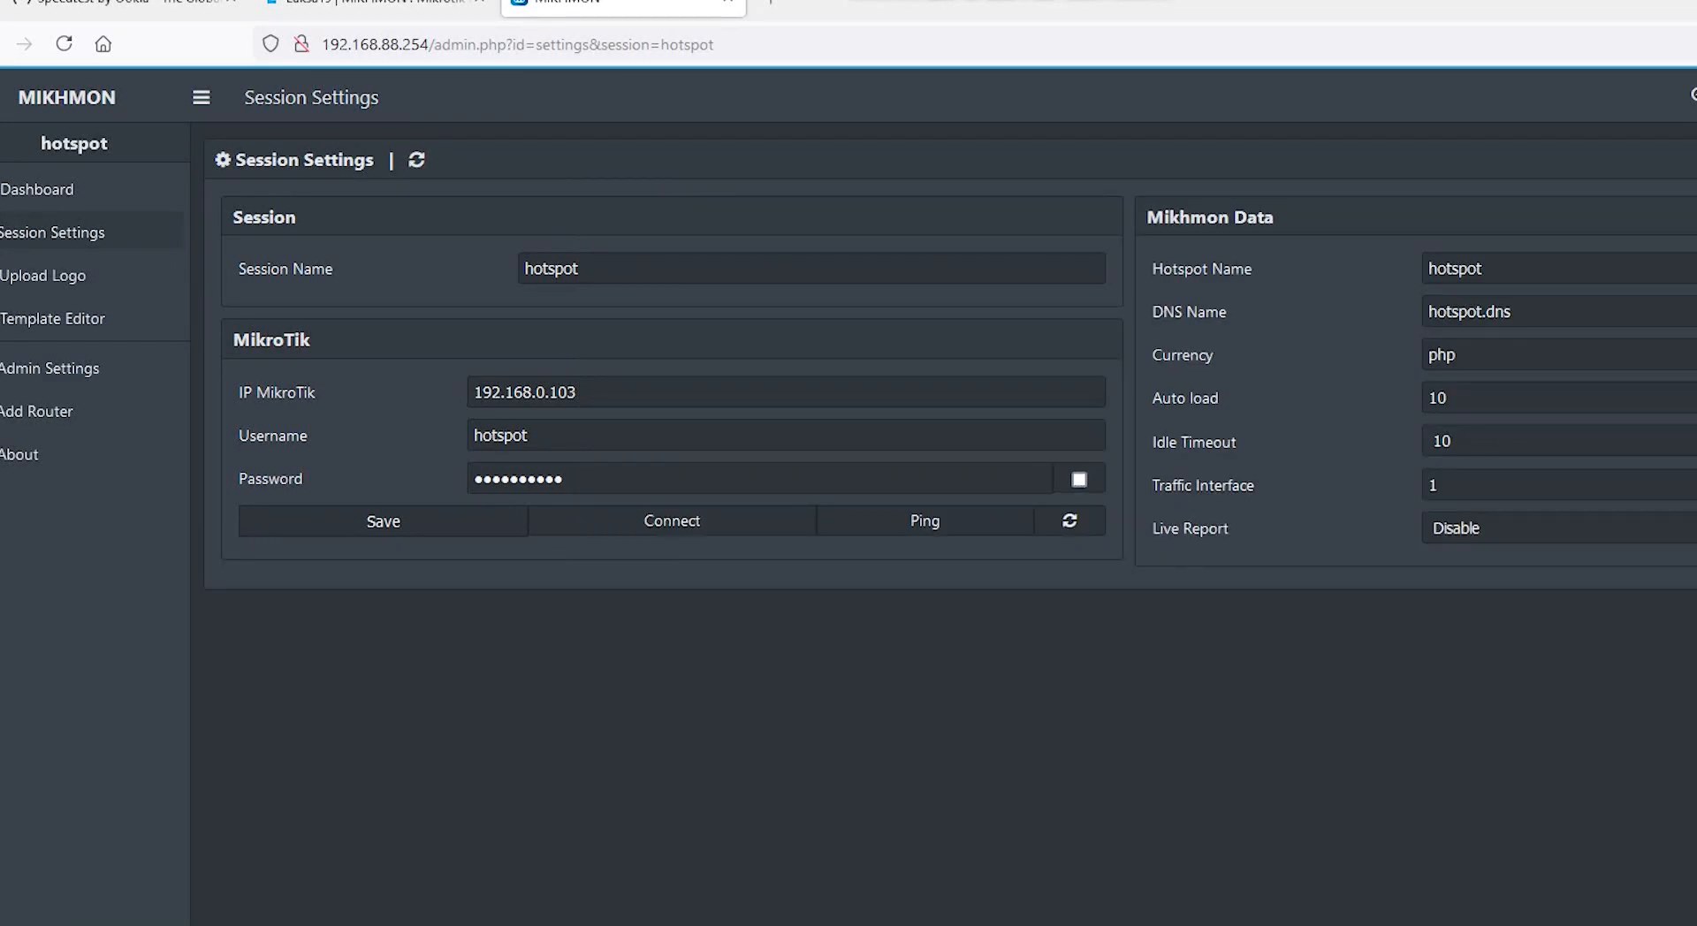
left_click_drag(1180, 218, 1275, 217)
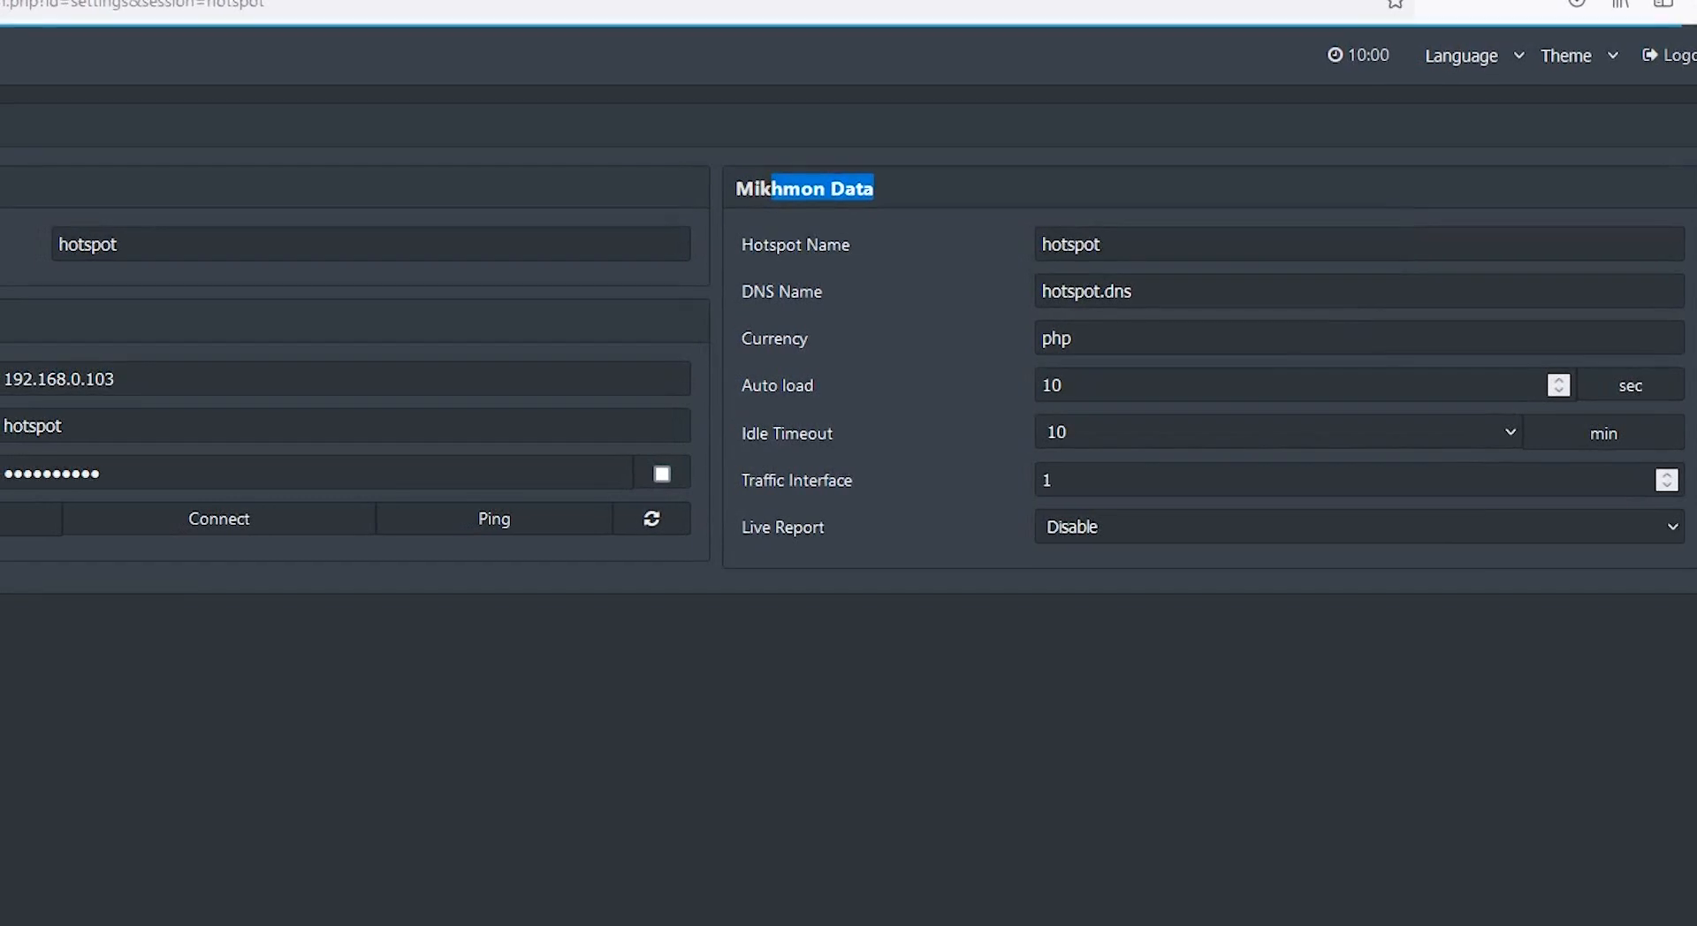
left_click_drag(1105, 245, 1039, 245)
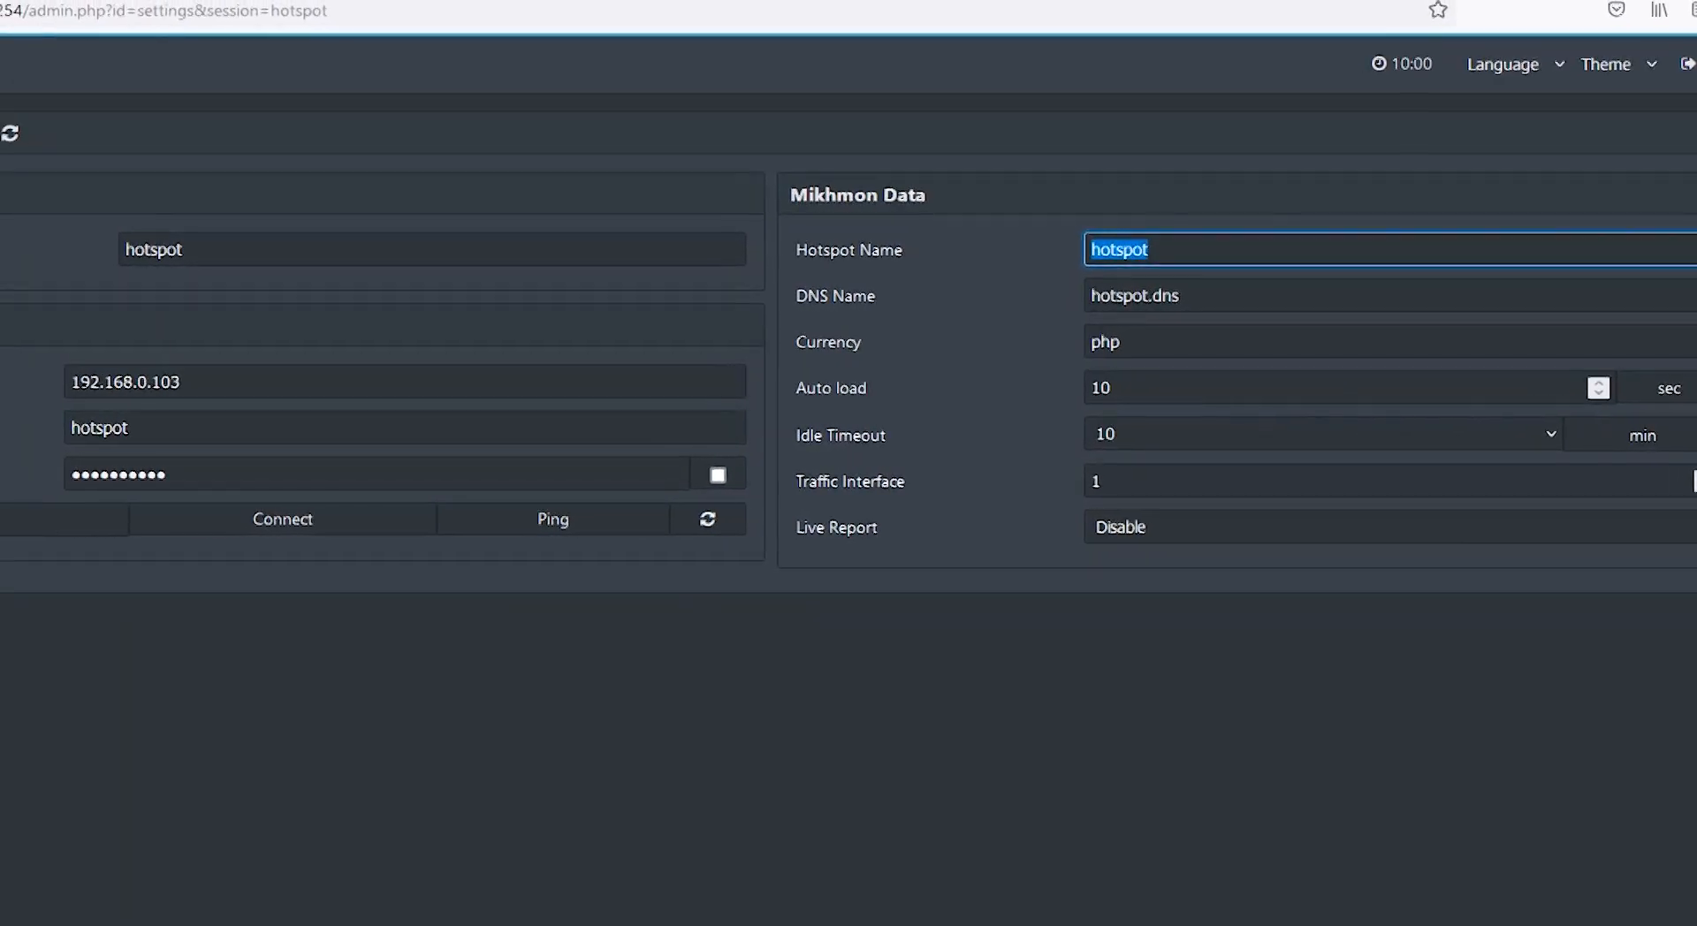
left_click_drag(849, 300, 885, 300)
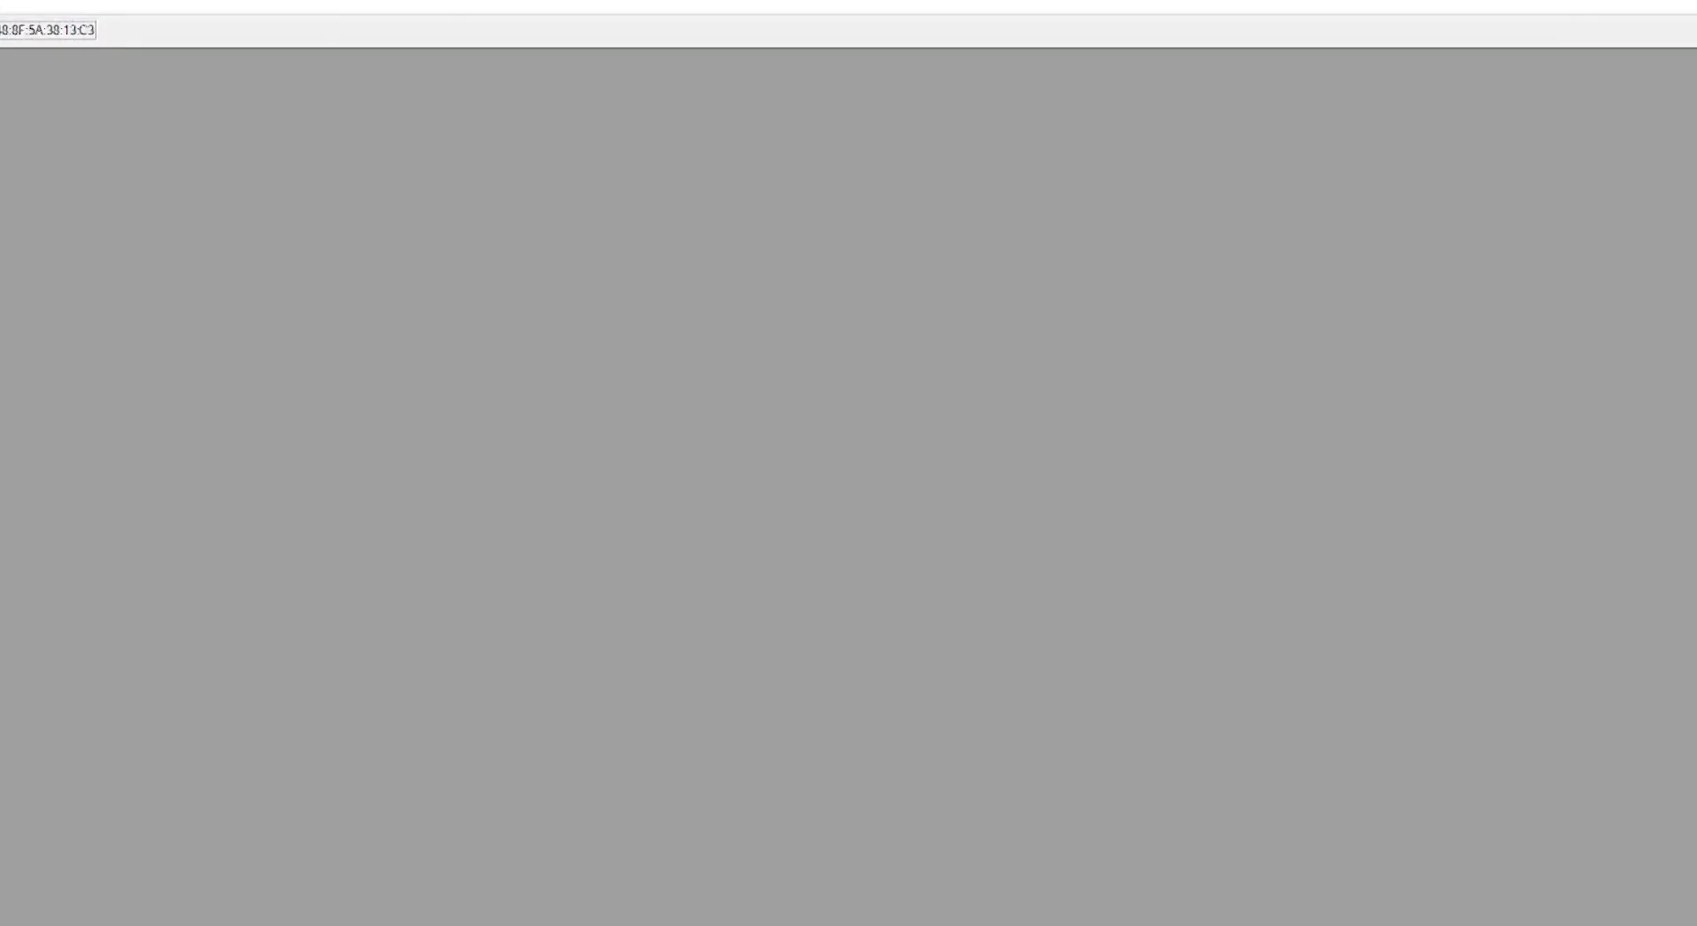
Step: Switch to WinBox and look up the DNS name of the hotspot server profile in the IP Hotspot settings
left_click(70, 245)
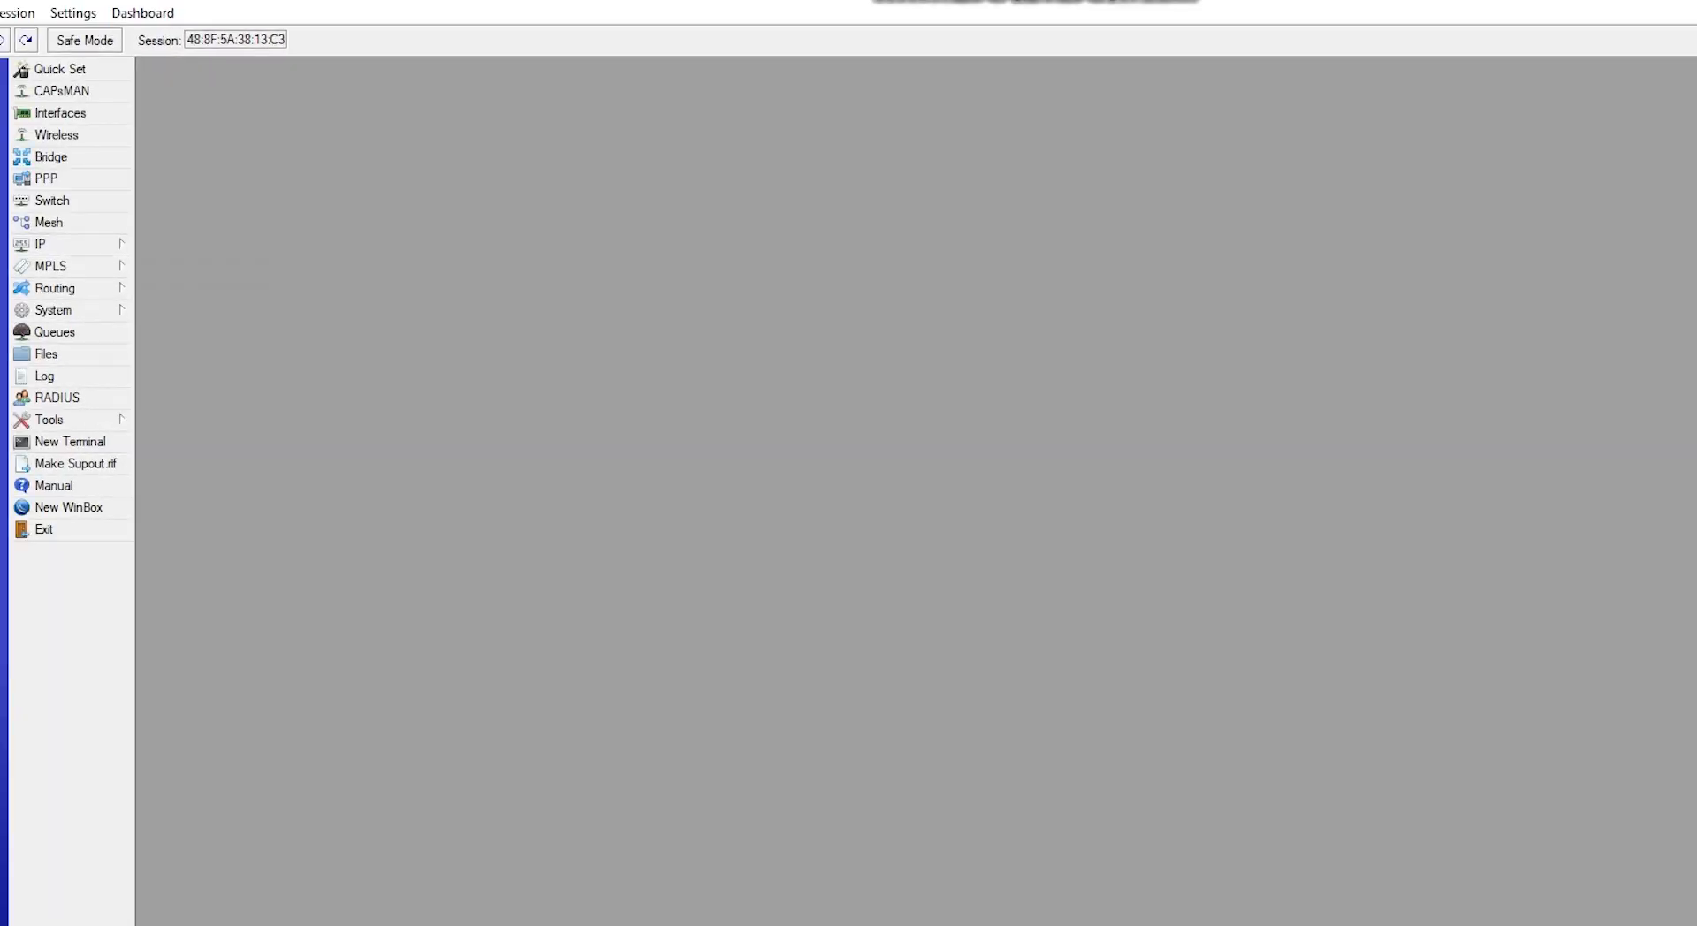
mouse_move(71, 245)
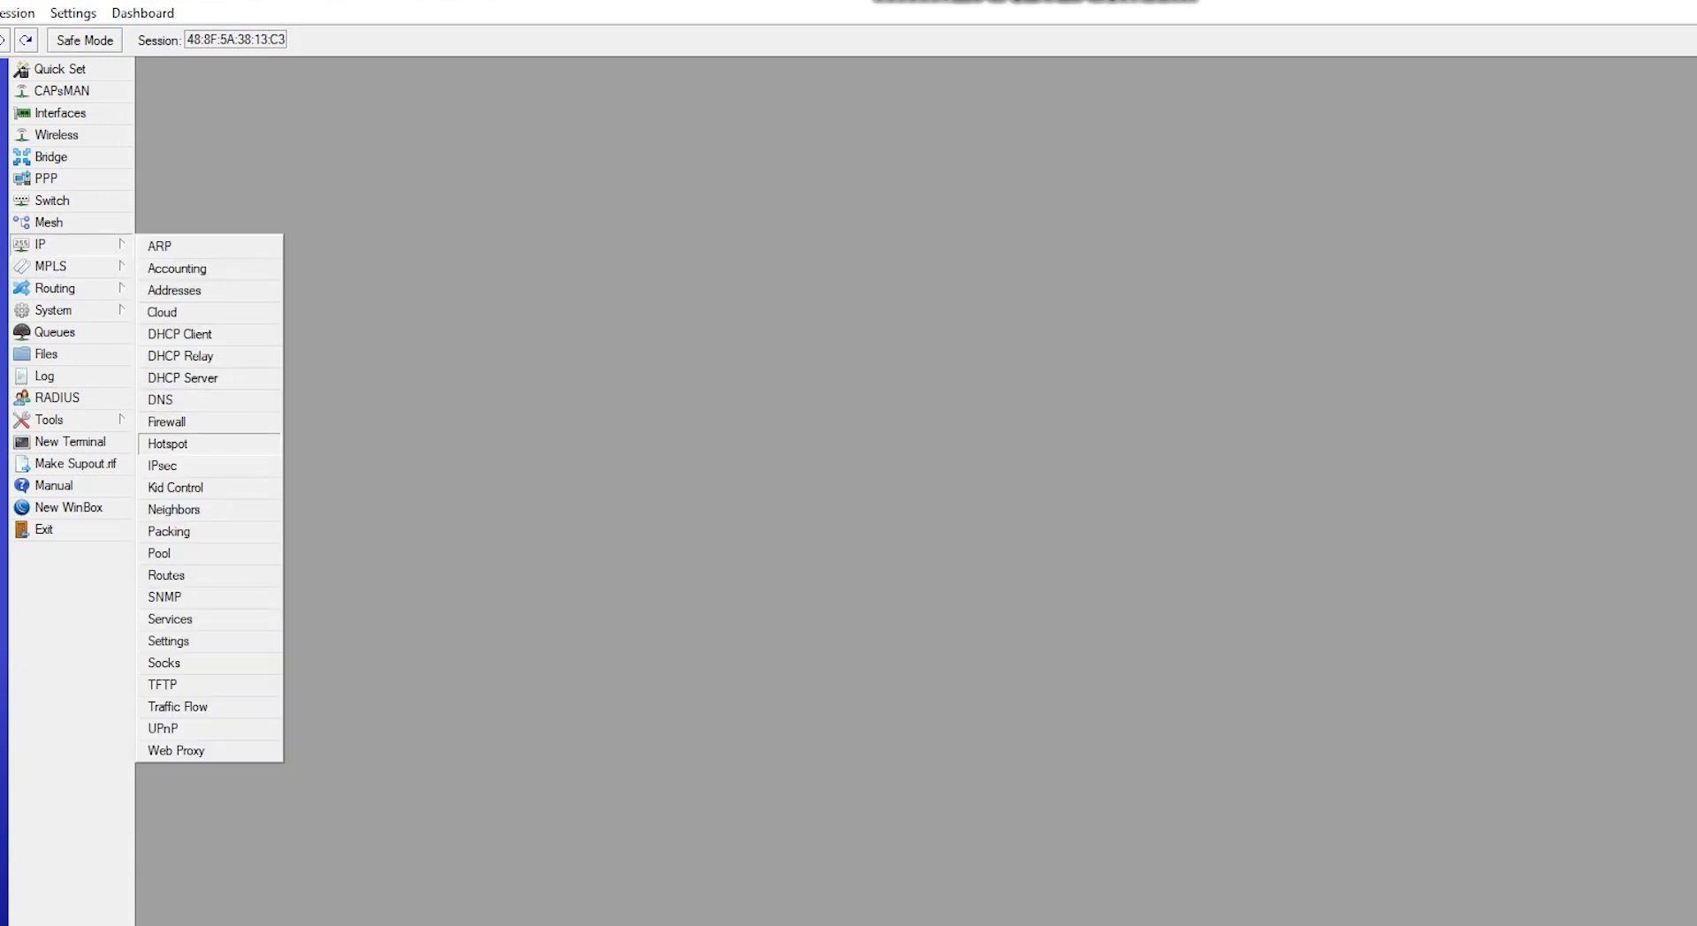
left_click(168, 444)
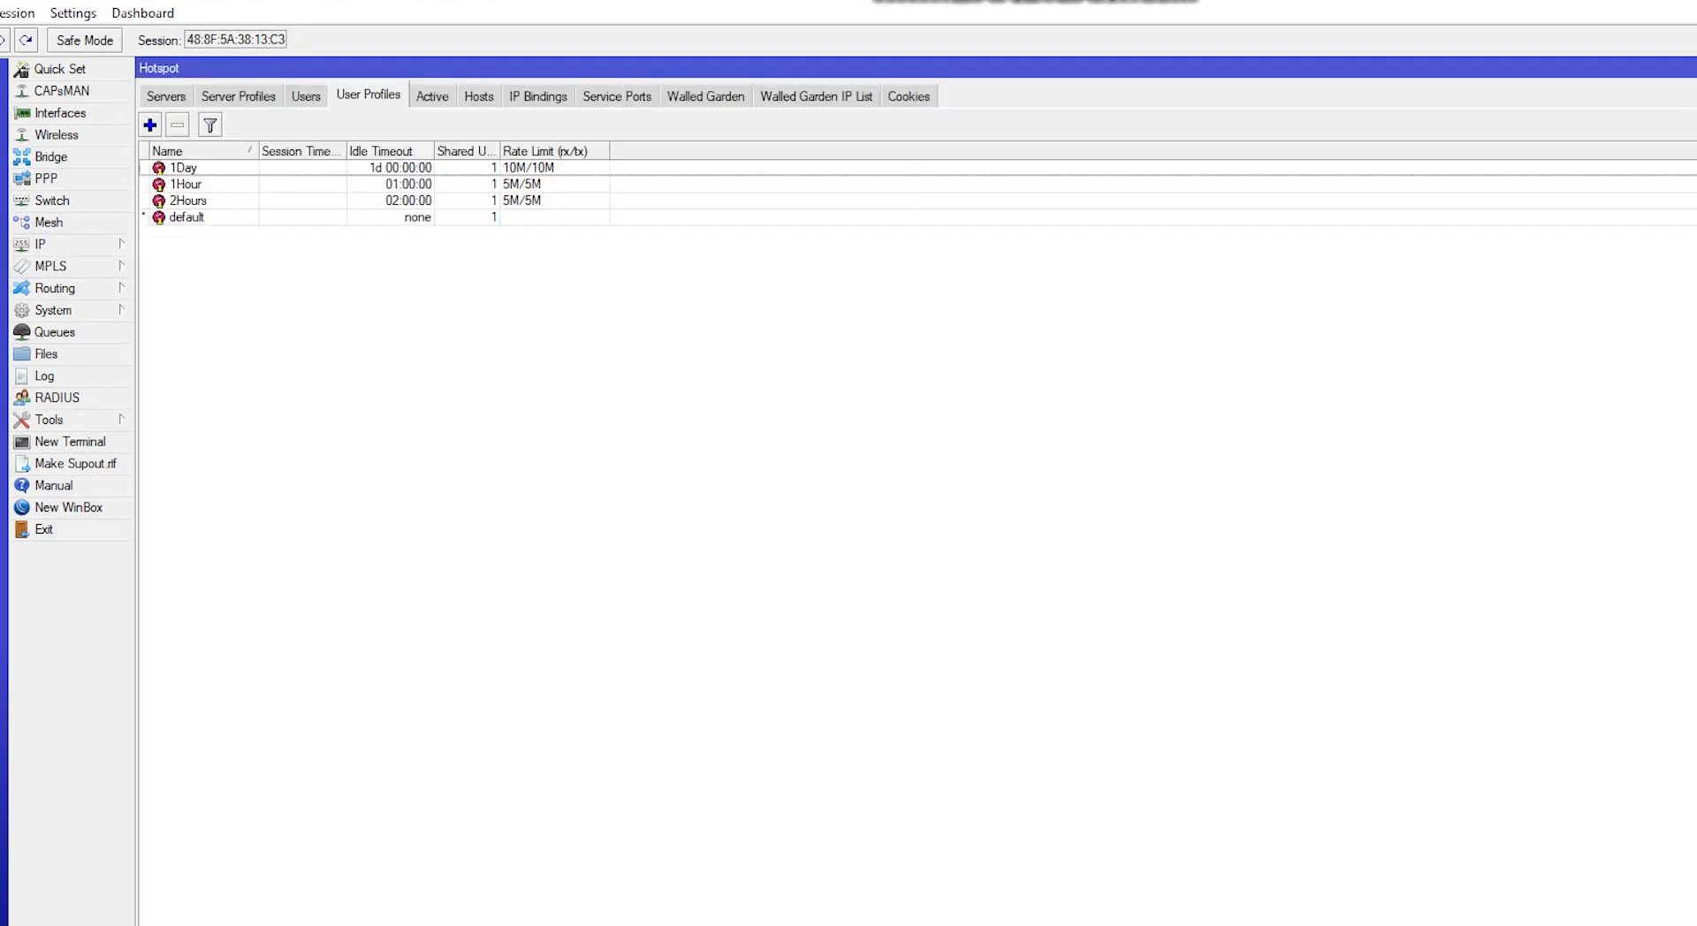
left_click(238, 96)
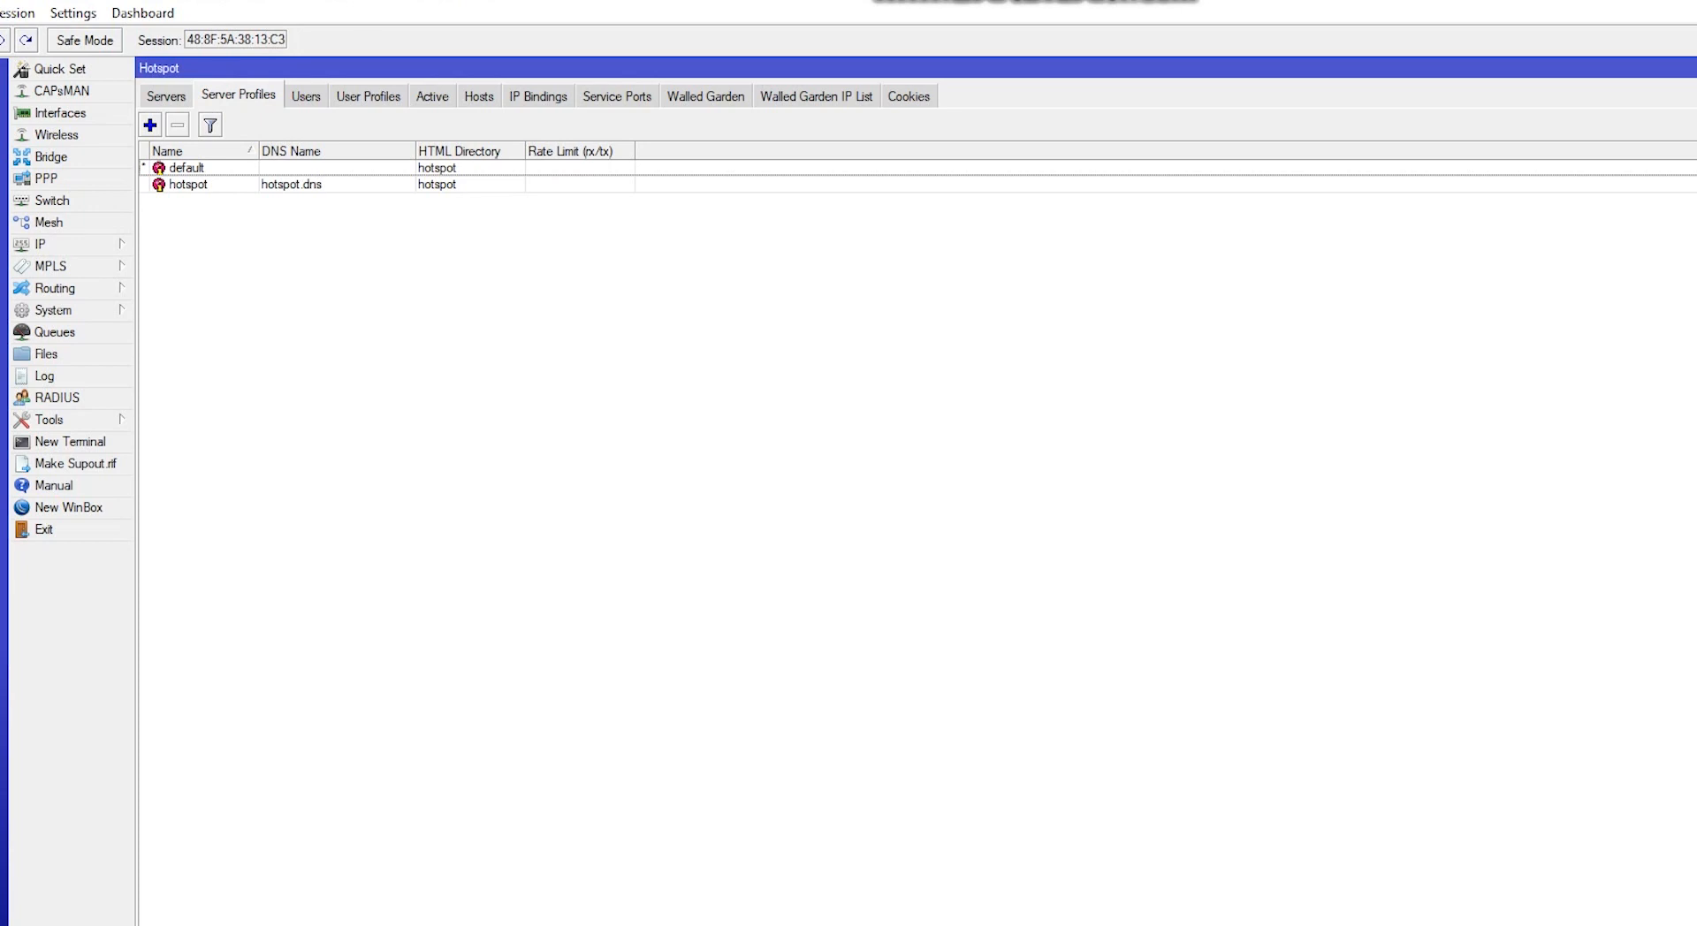
left_click(189, 185)
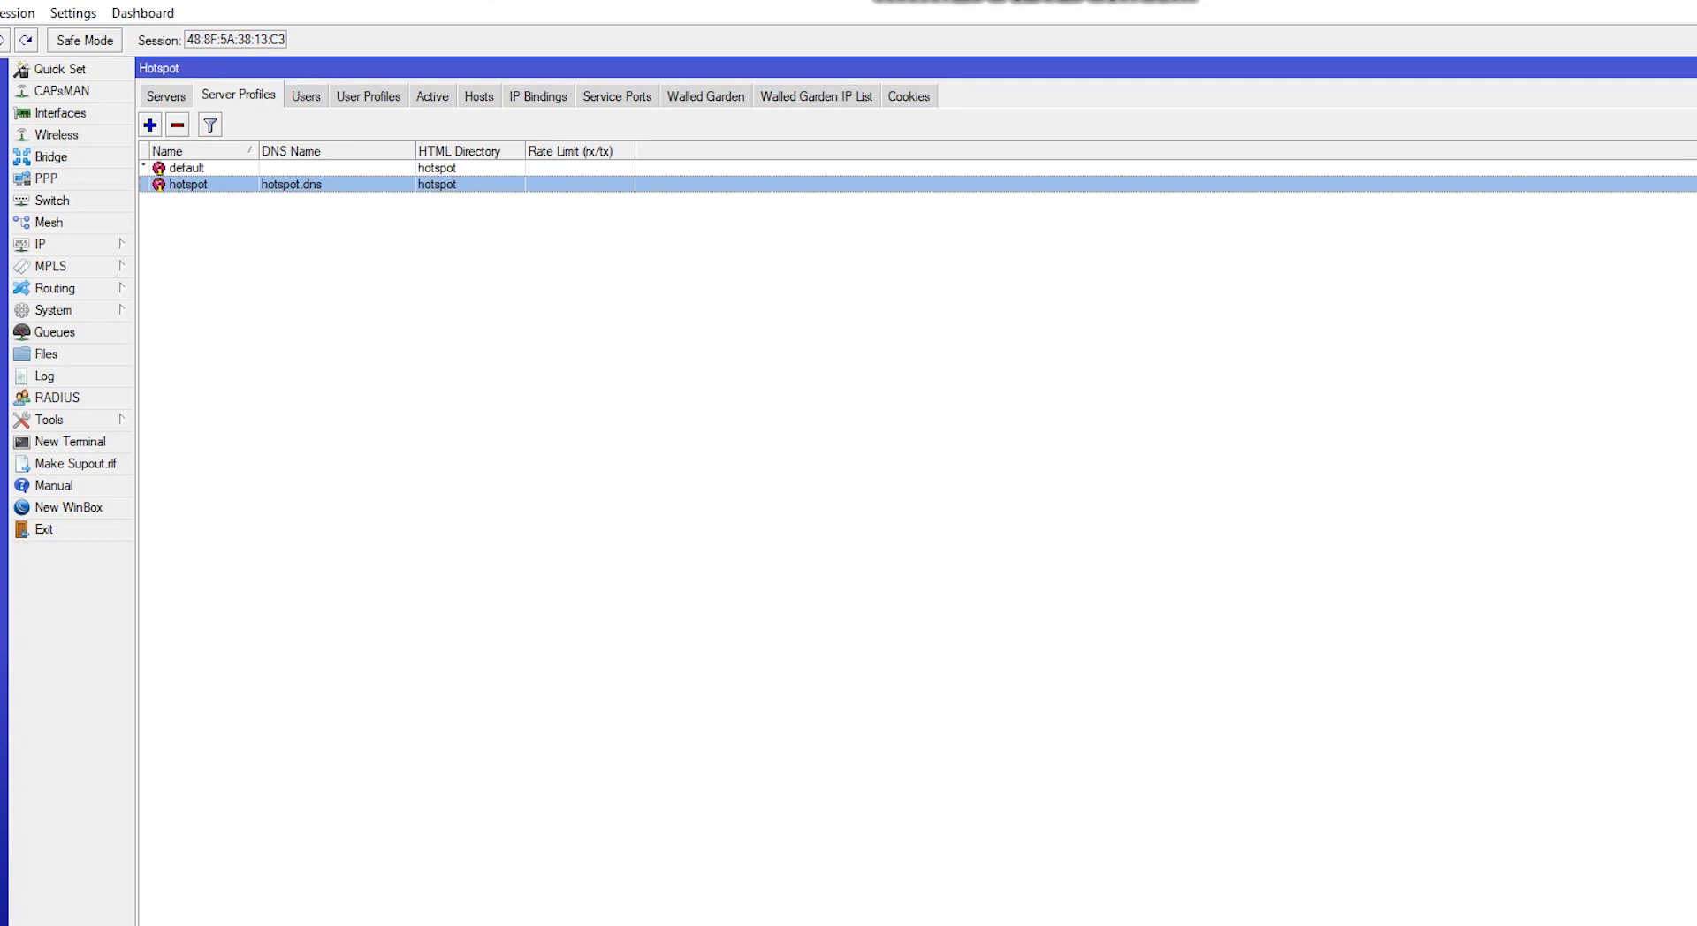
Step: Return to Mikhmon and review the DNS Name, Currency, Auto load, Idle Timeout and Traffic Interface settings, leaving the timeout choice as is
key("alt+Tab")
left_click_drag(1538, 314, 1447, 314)
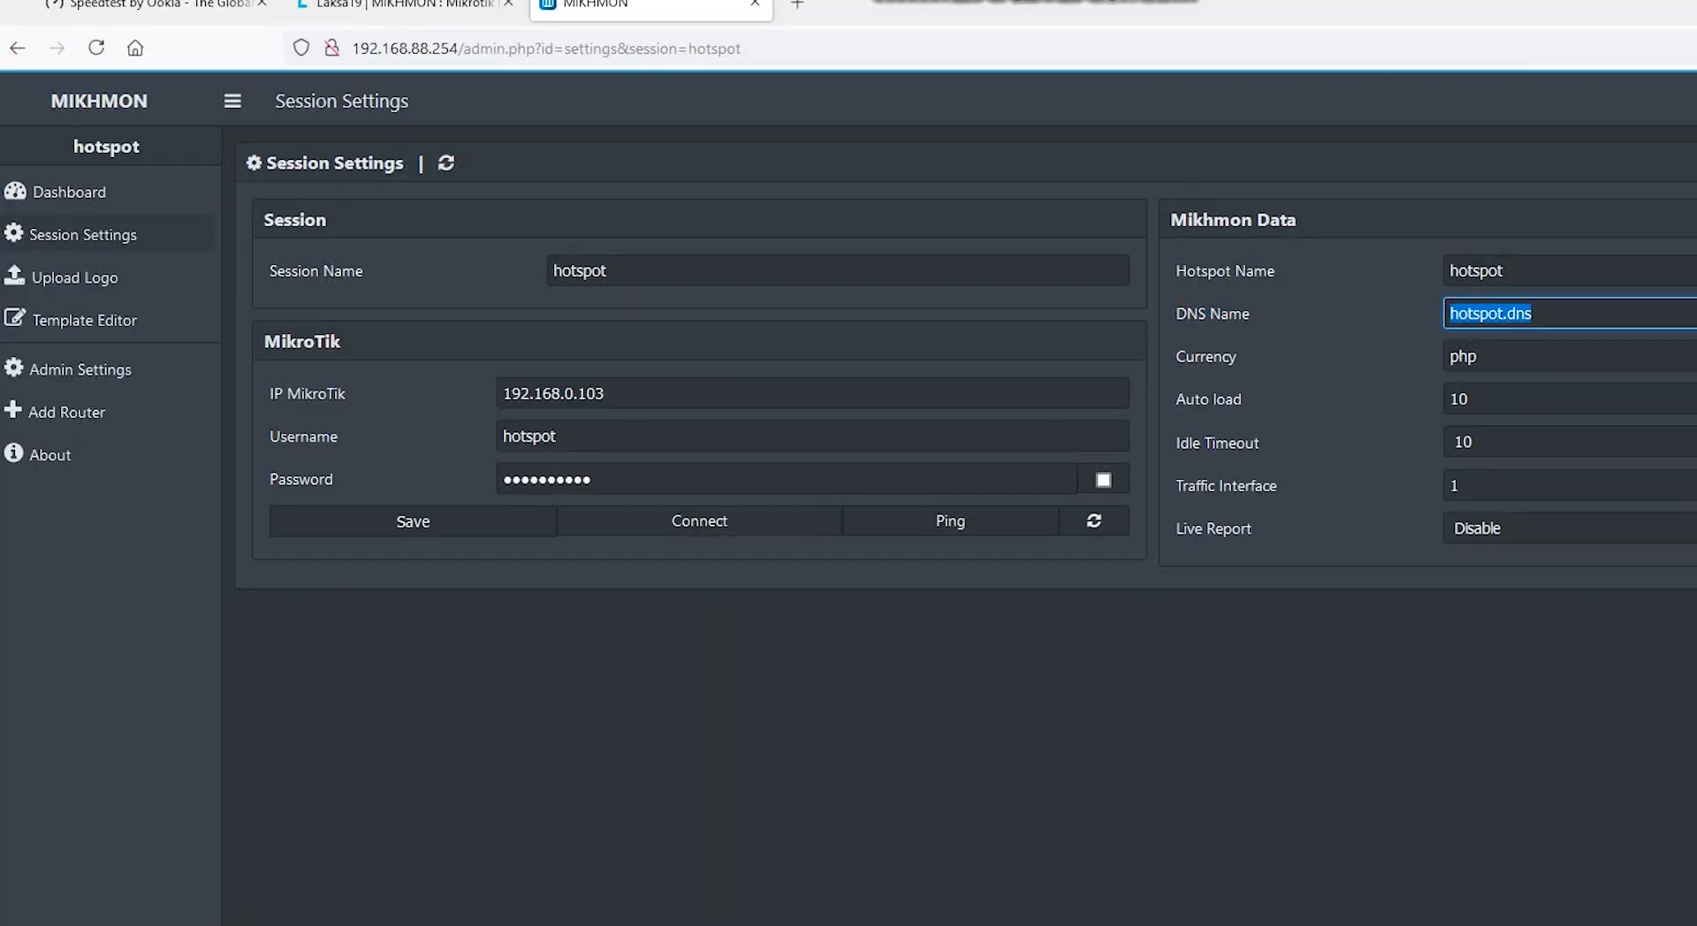
key("Tab")
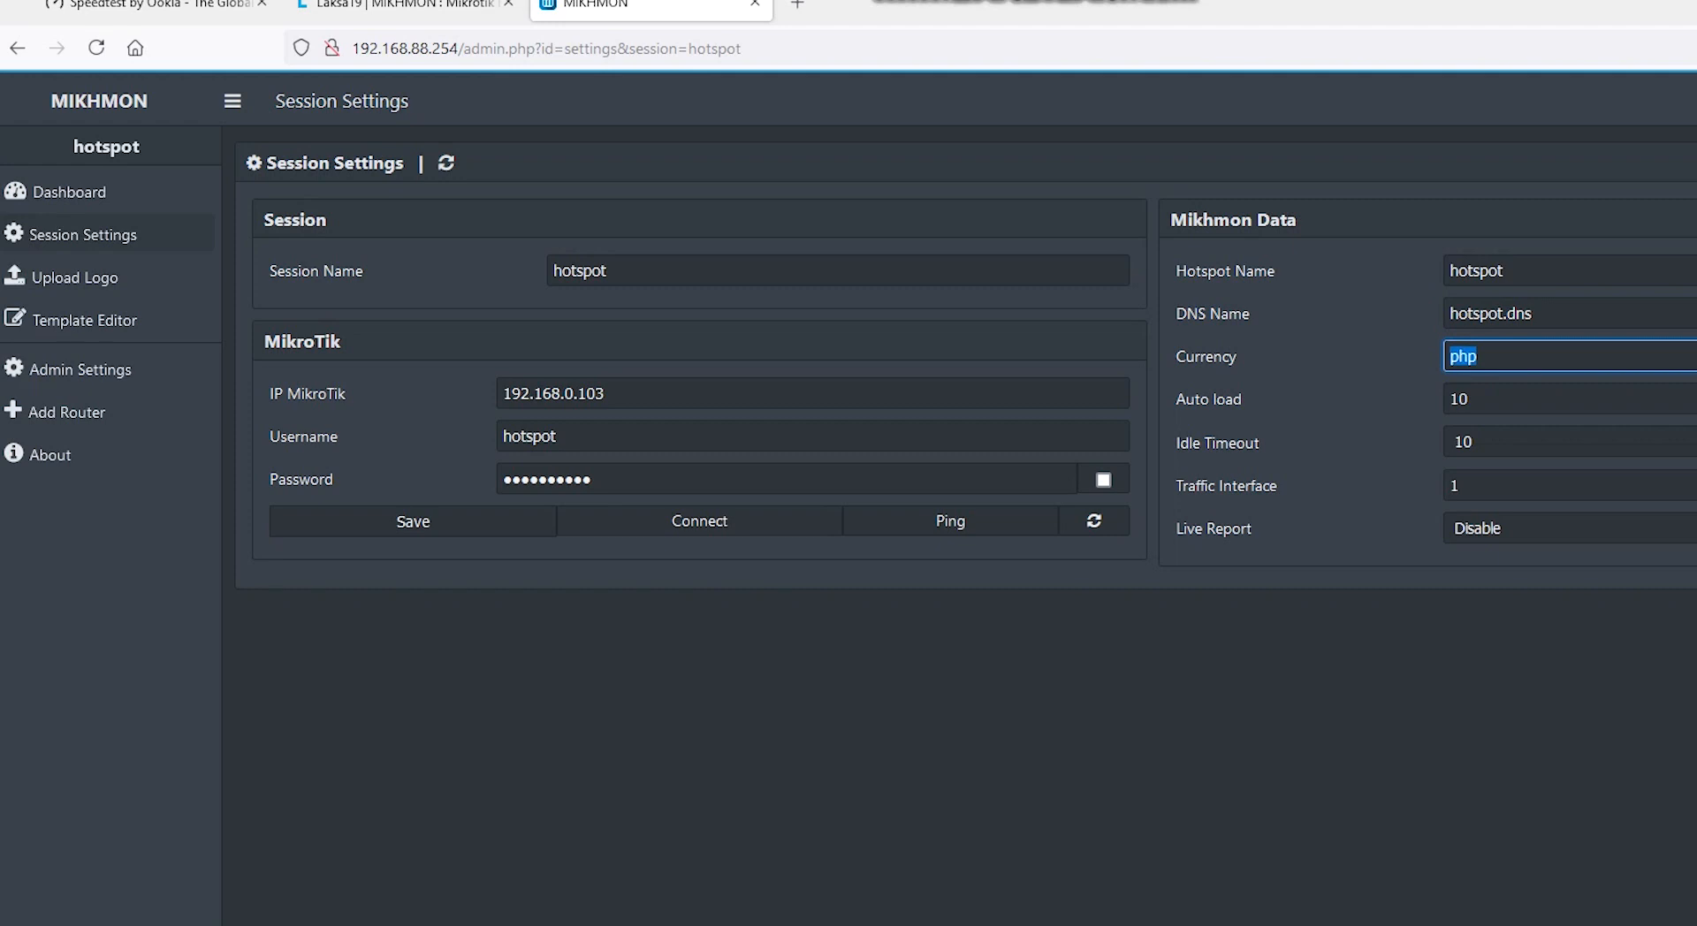
key("Tab")
key("Tab")
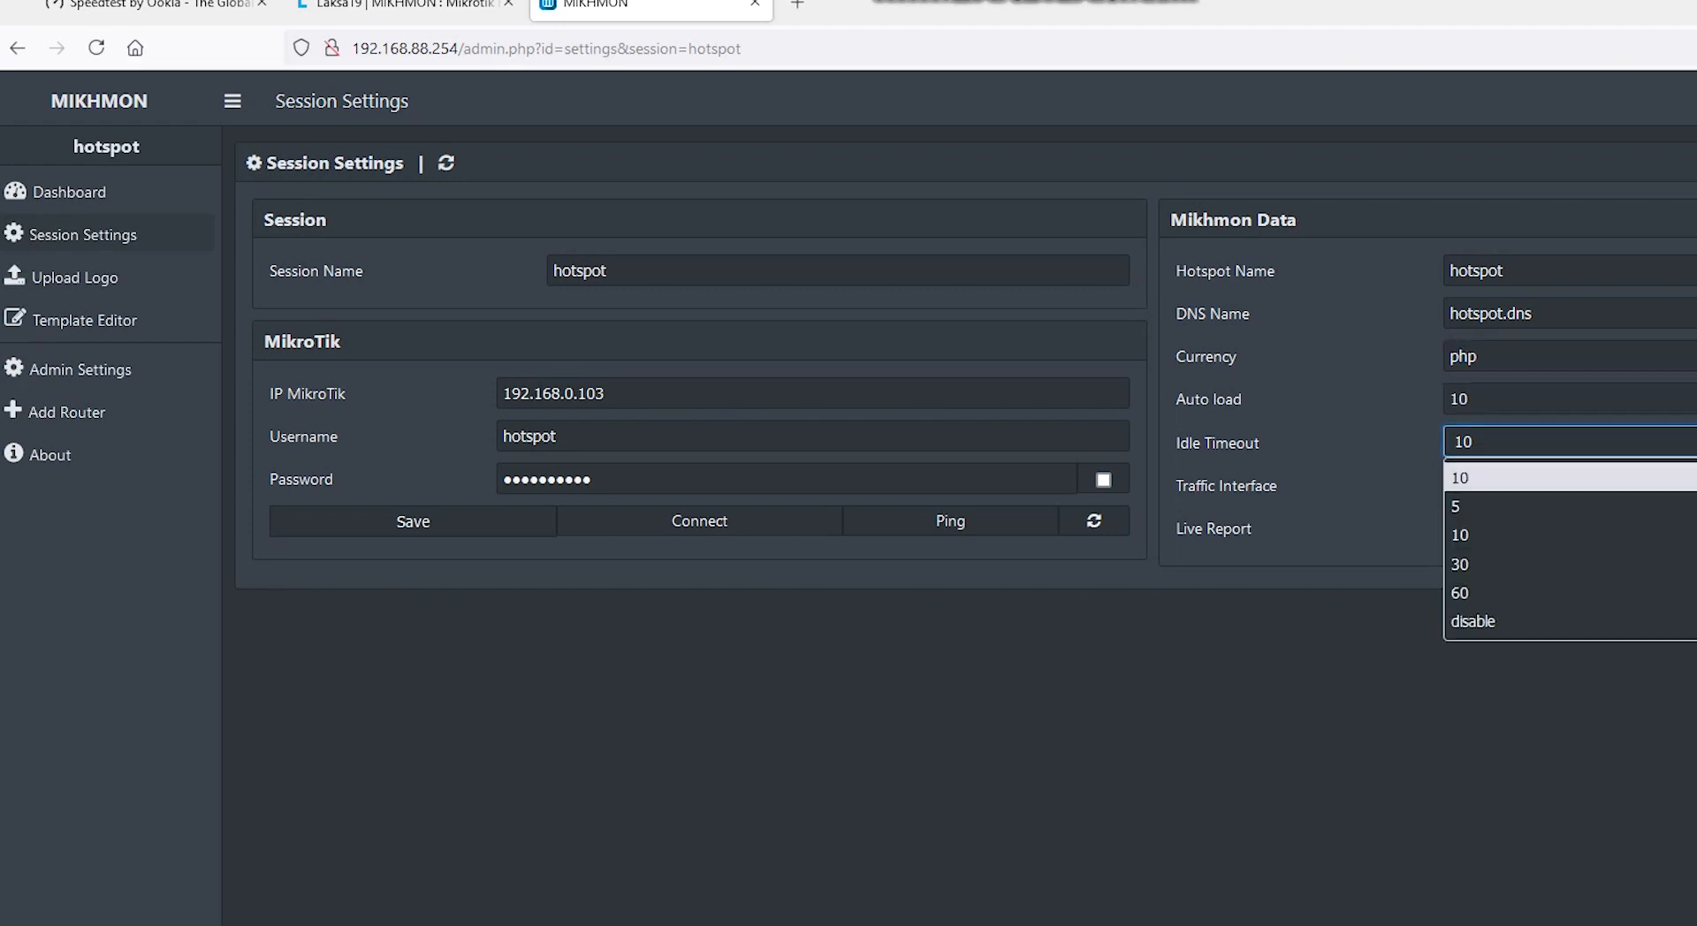
key("Escape")
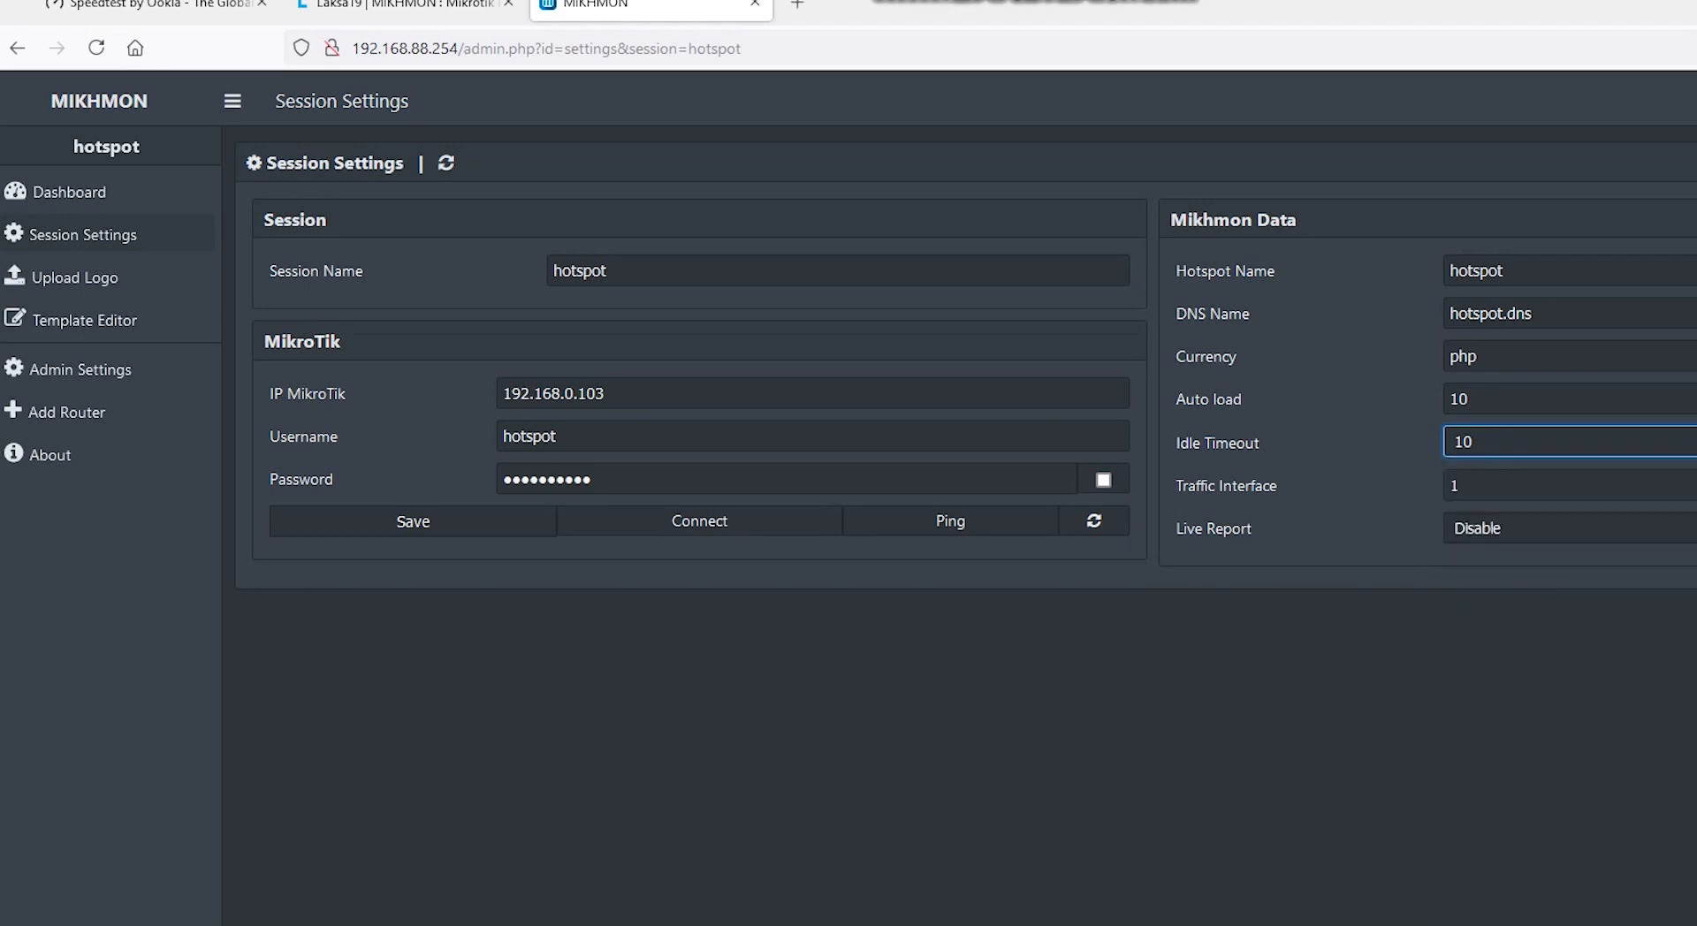
key("Tab")
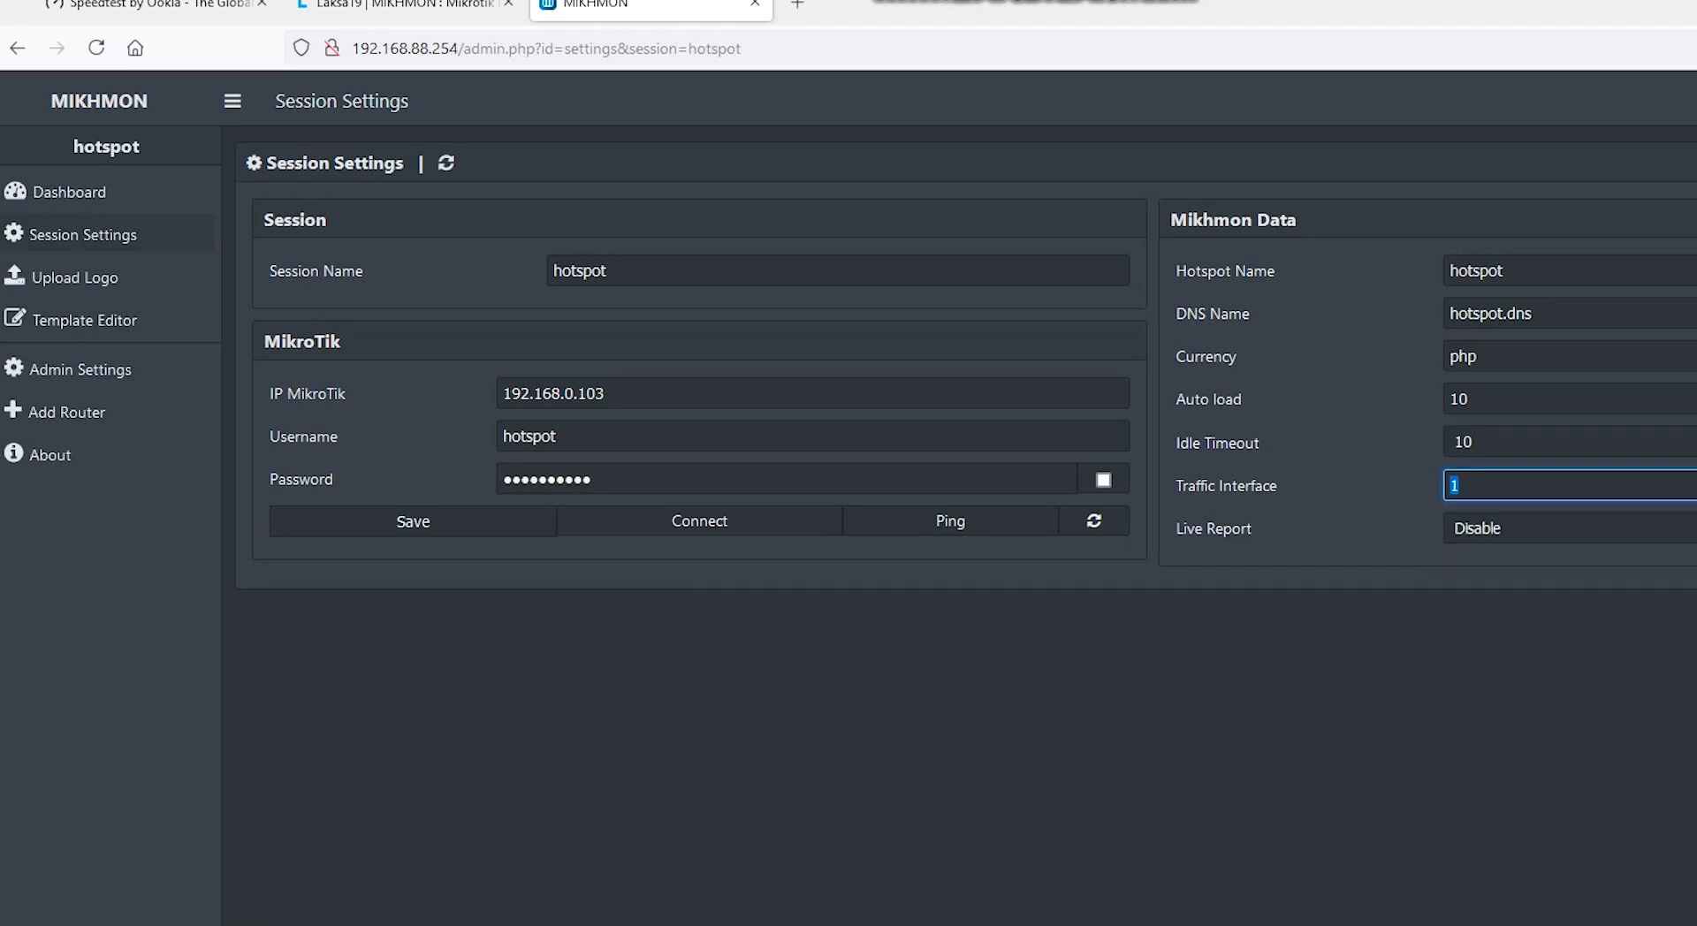
key("Tab")
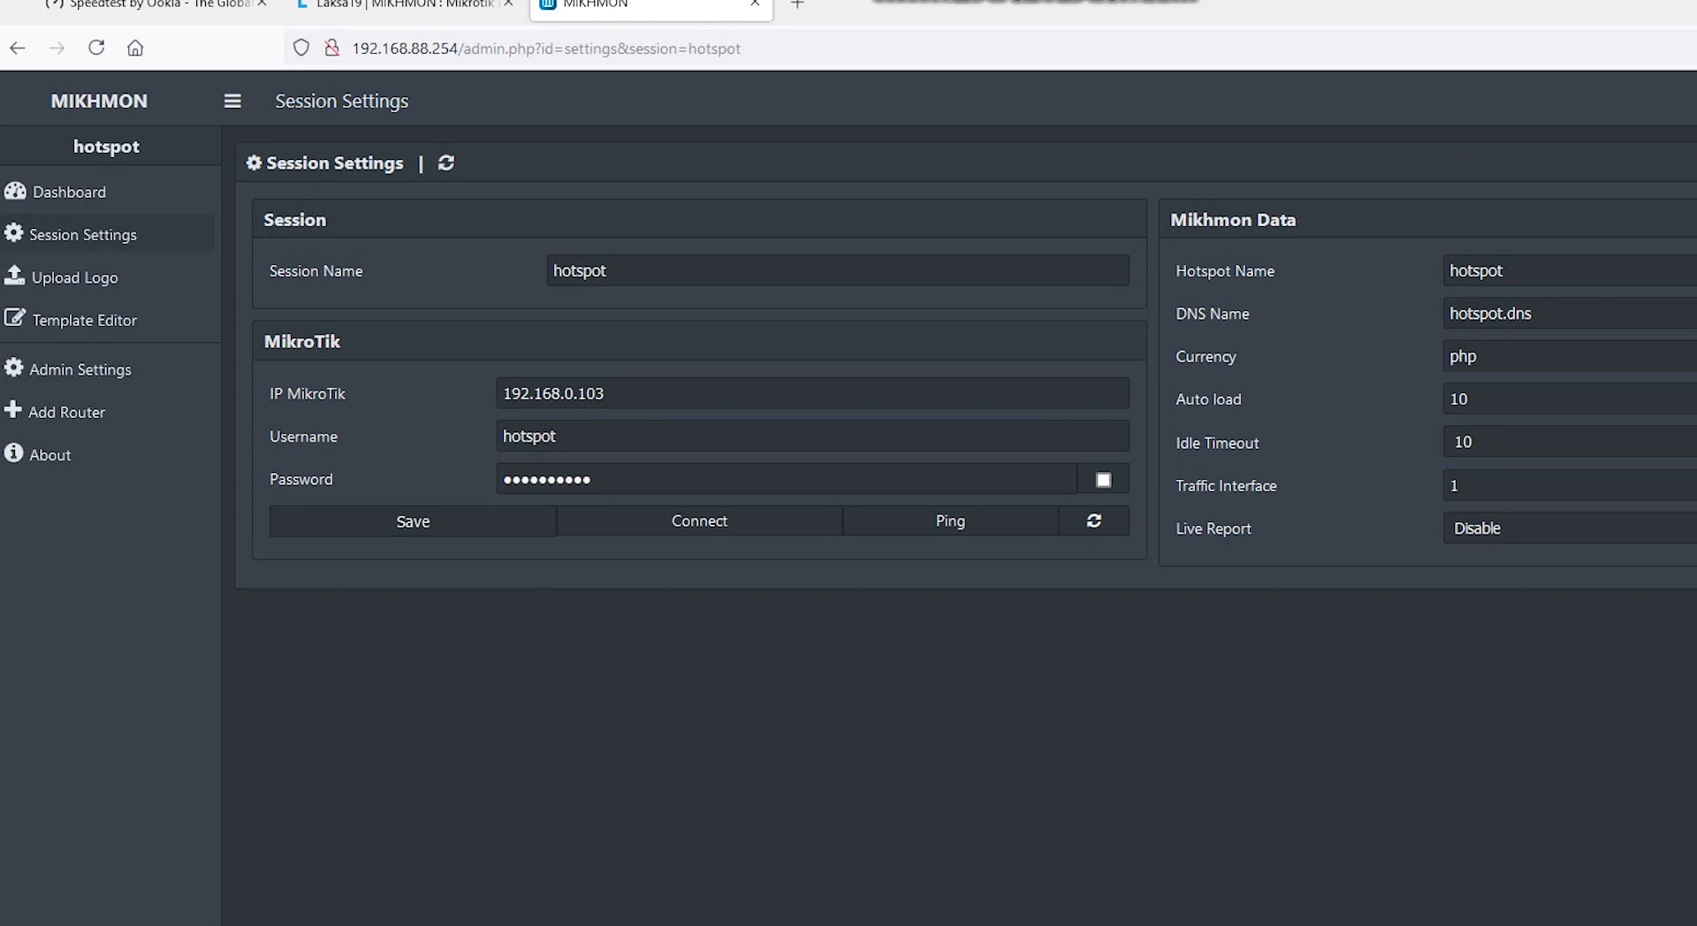
Step: Review the Session Name and IP MikroTik fields in the Mikhmon session settings
left_click_drag(268, 270, 363, 271)
key("Tab")
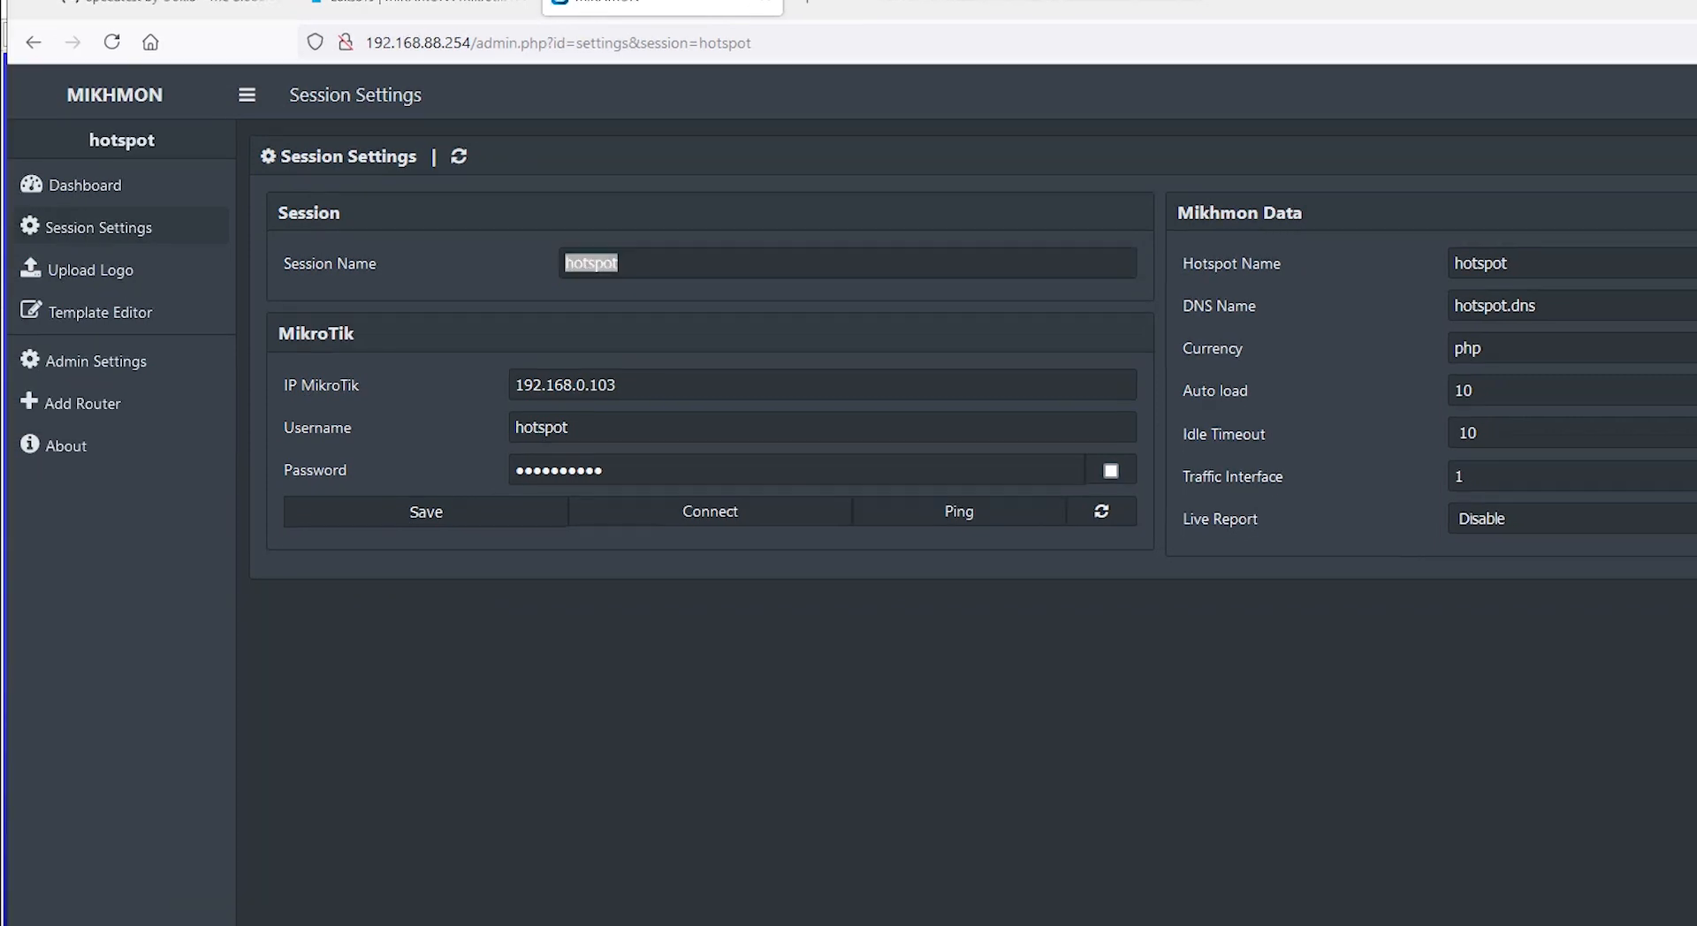
left_click_drag(284, 384, 353, 384)
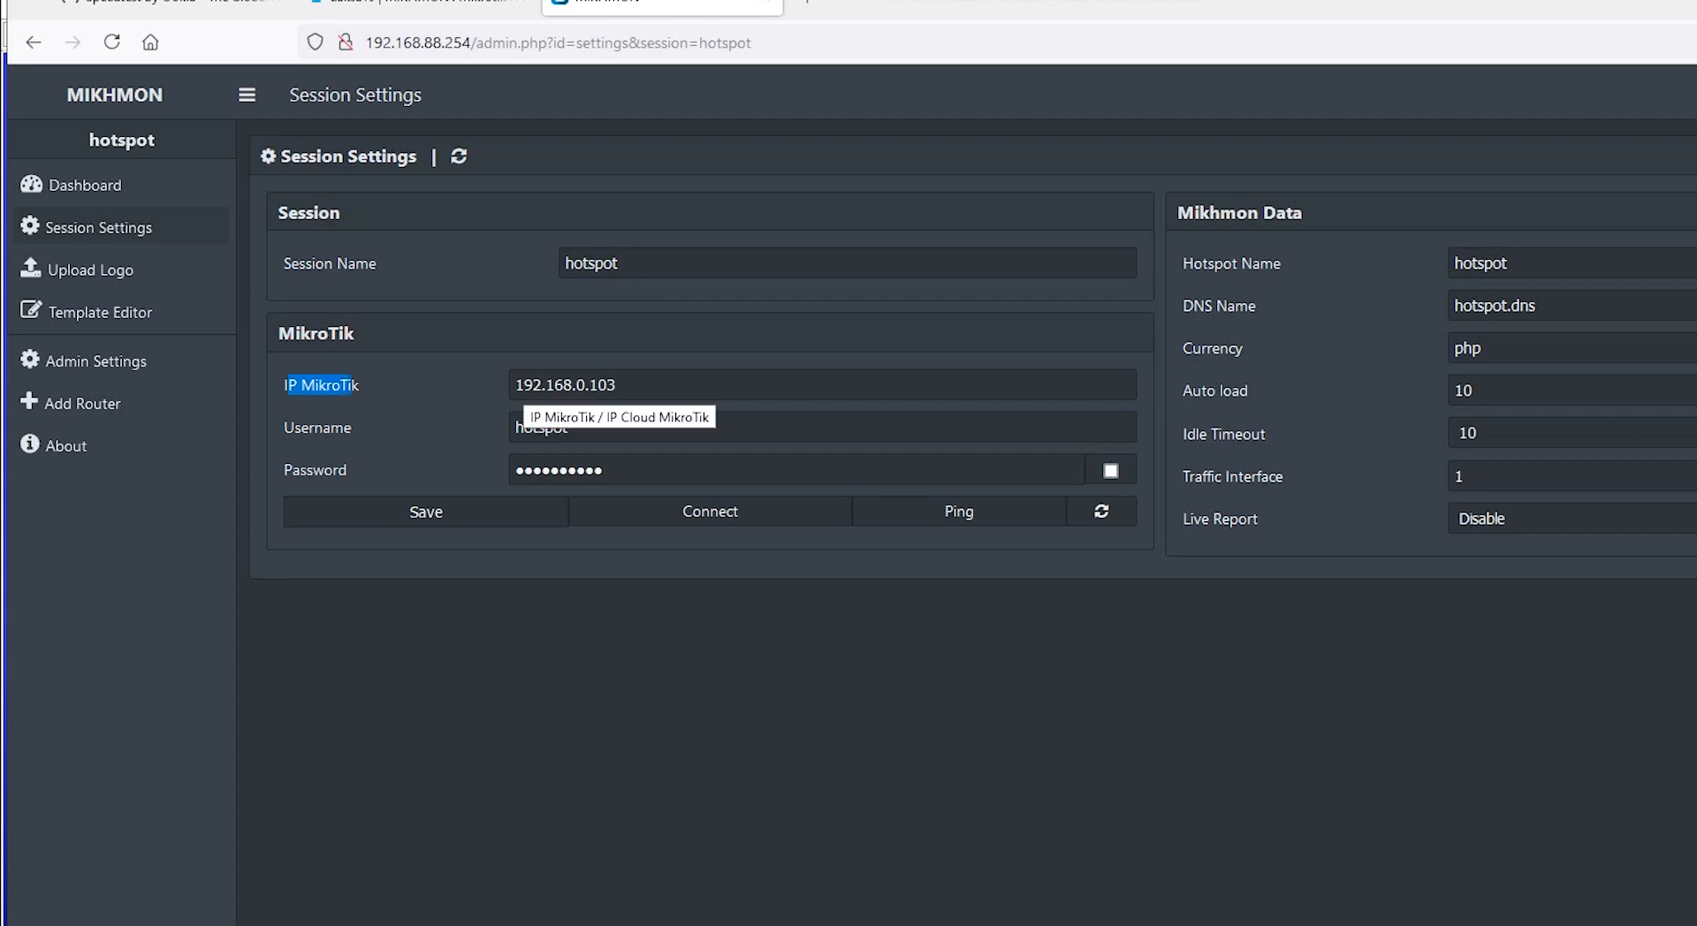
Step: Switch to WinBox, close the Hotspot window, check the ether1_Converge IP address in the DHCP Client list, and close the list
key("alt+Tab")
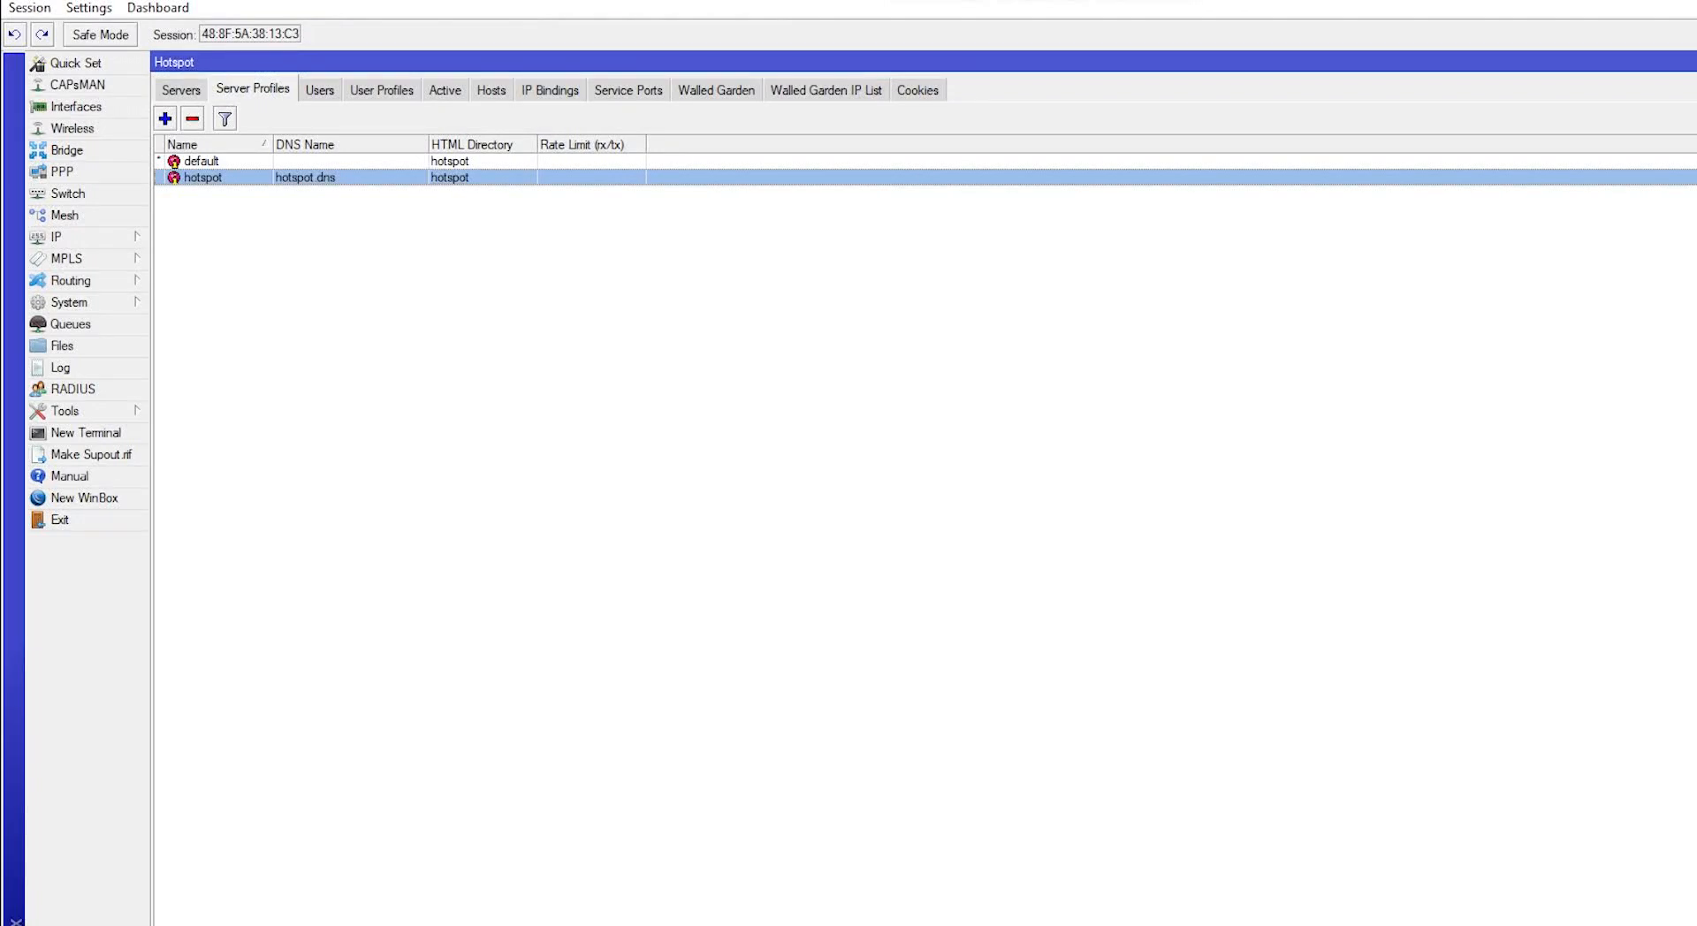
key("Escape")
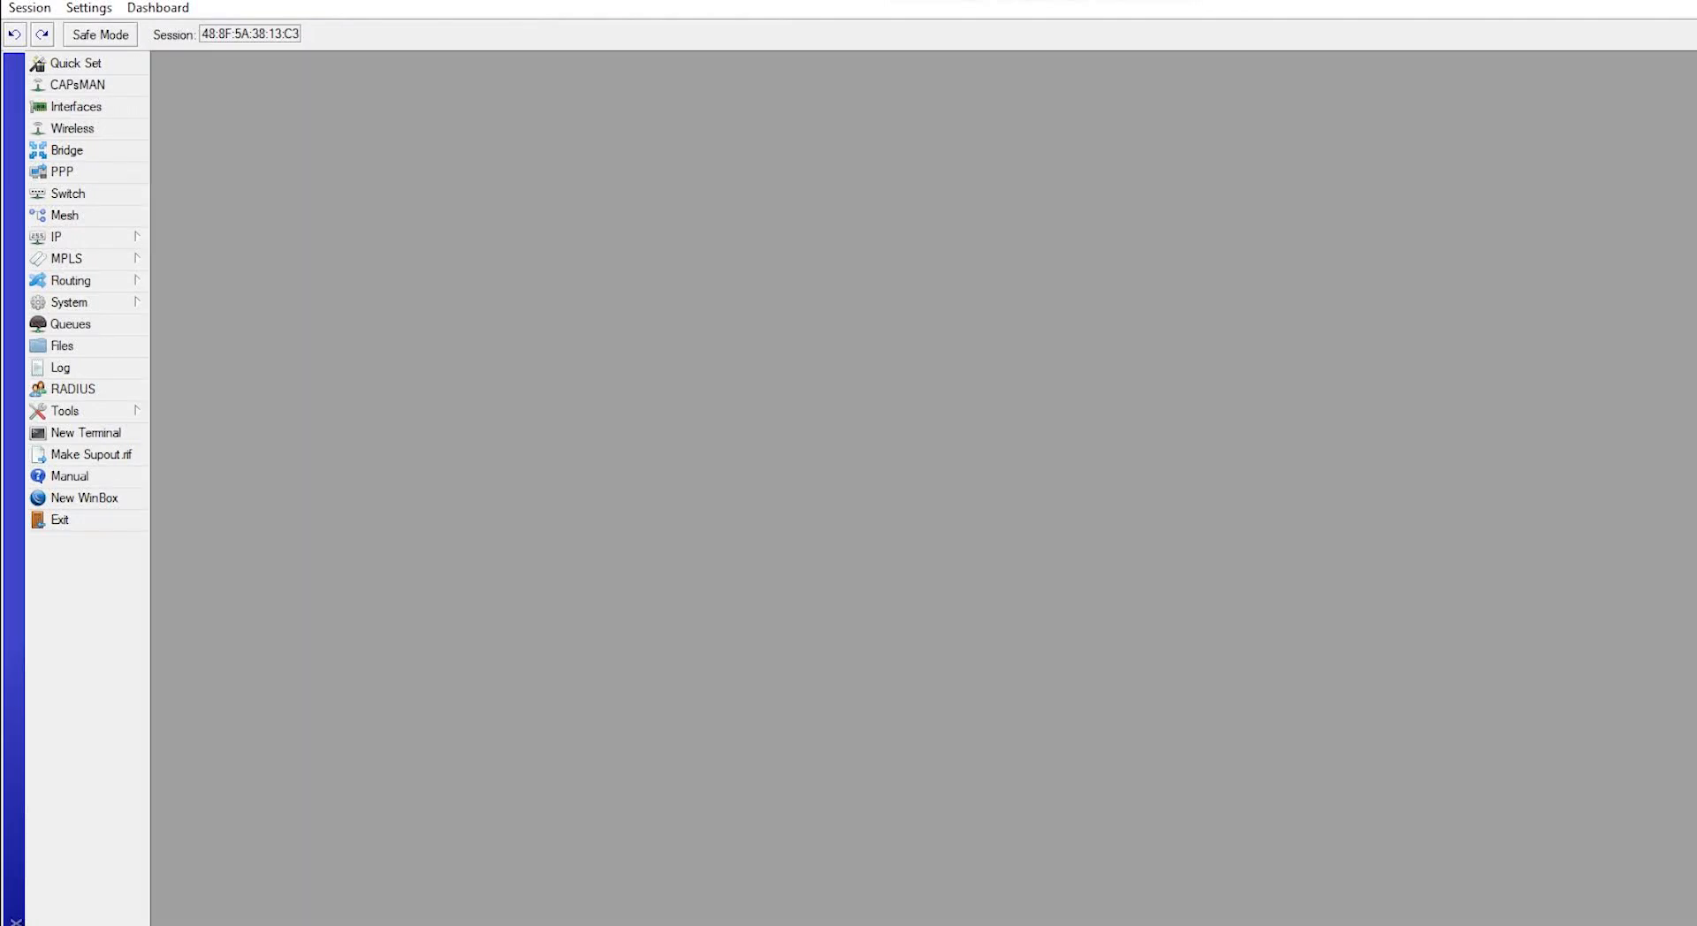
left_click(81, 238)
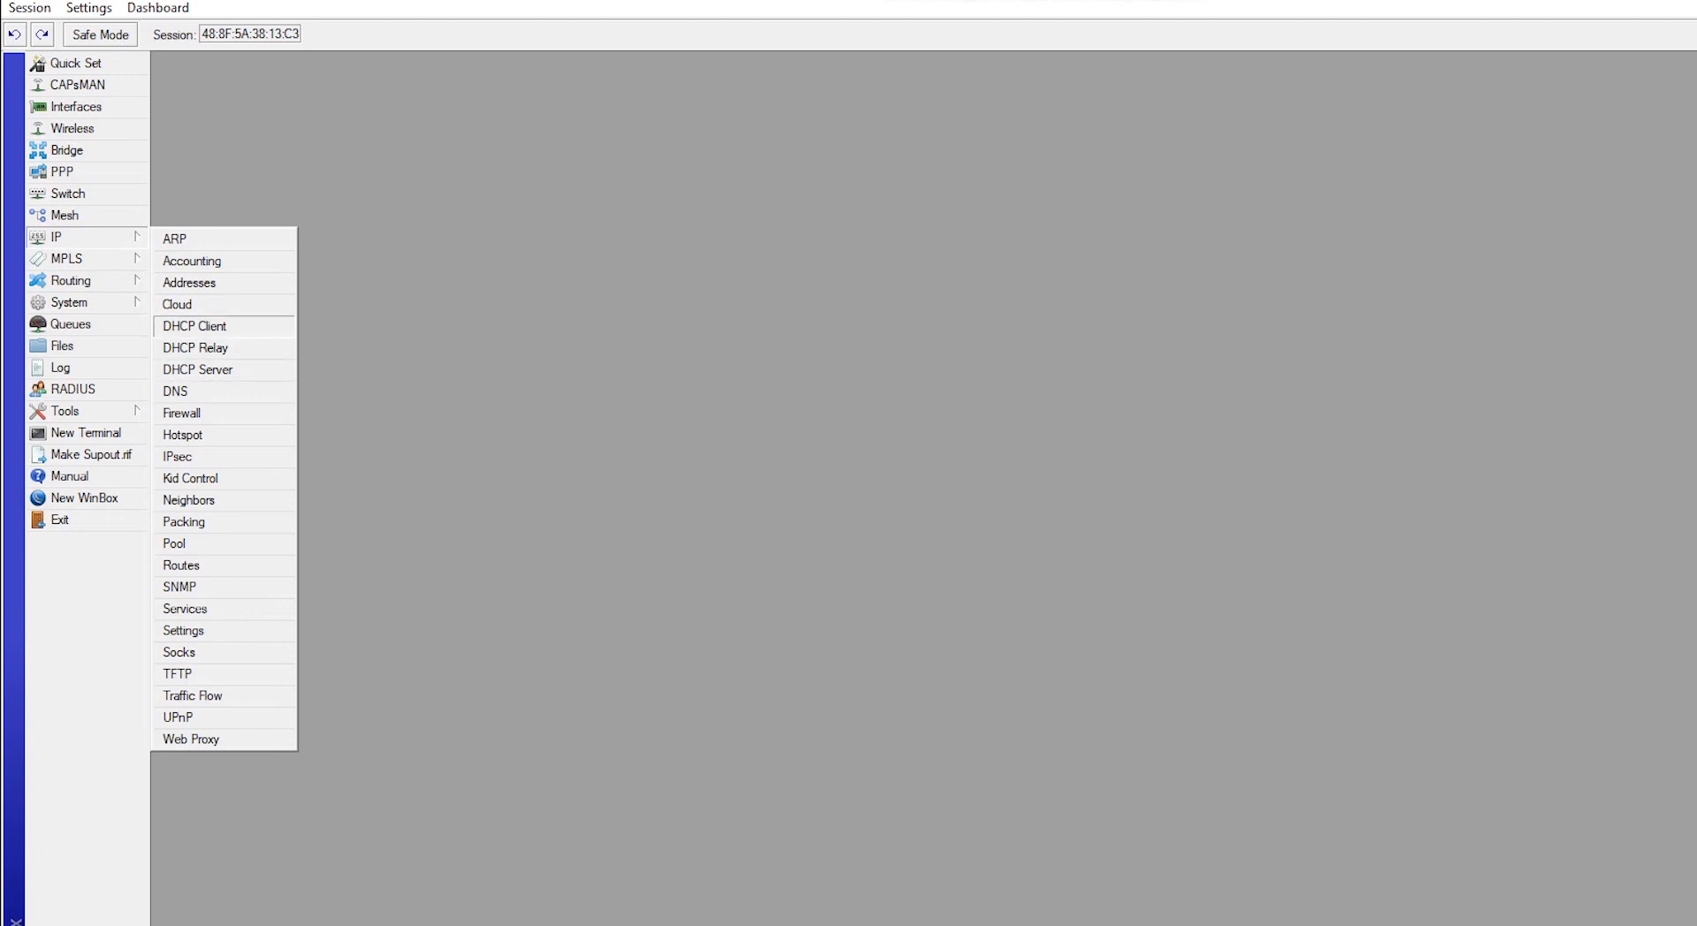
left_click(195, 326)
left_click_drag(530, 478, 646, 205)
left_click(618, 306)
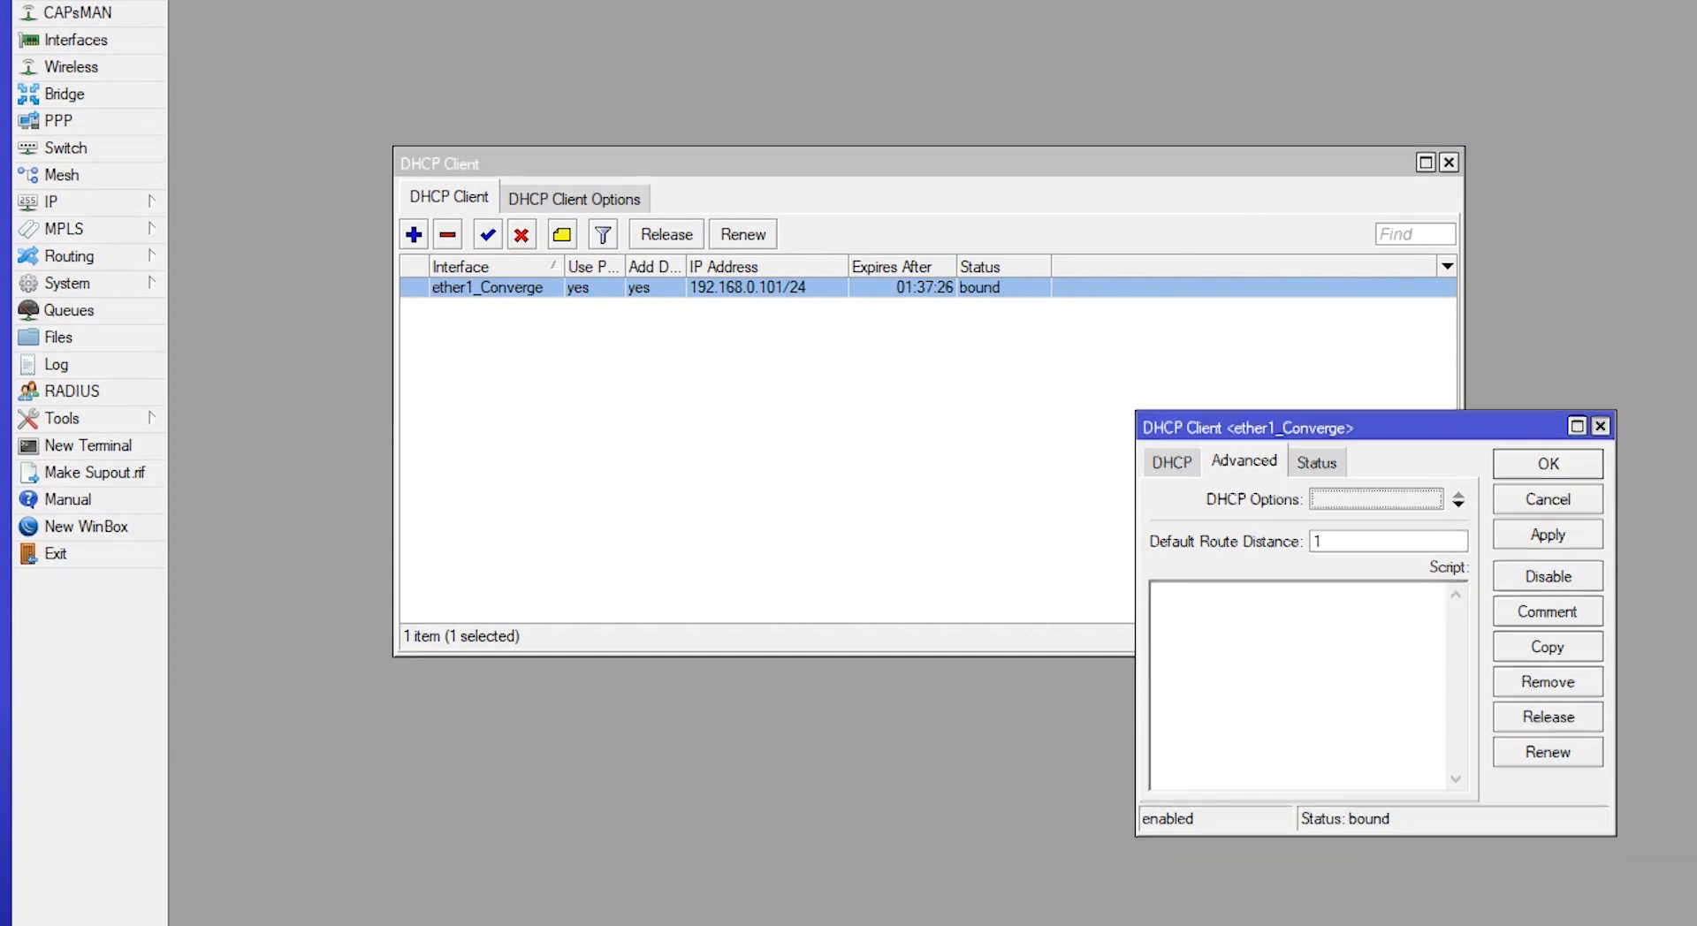
left_click(1546, 463)
left_click(1448, 162)
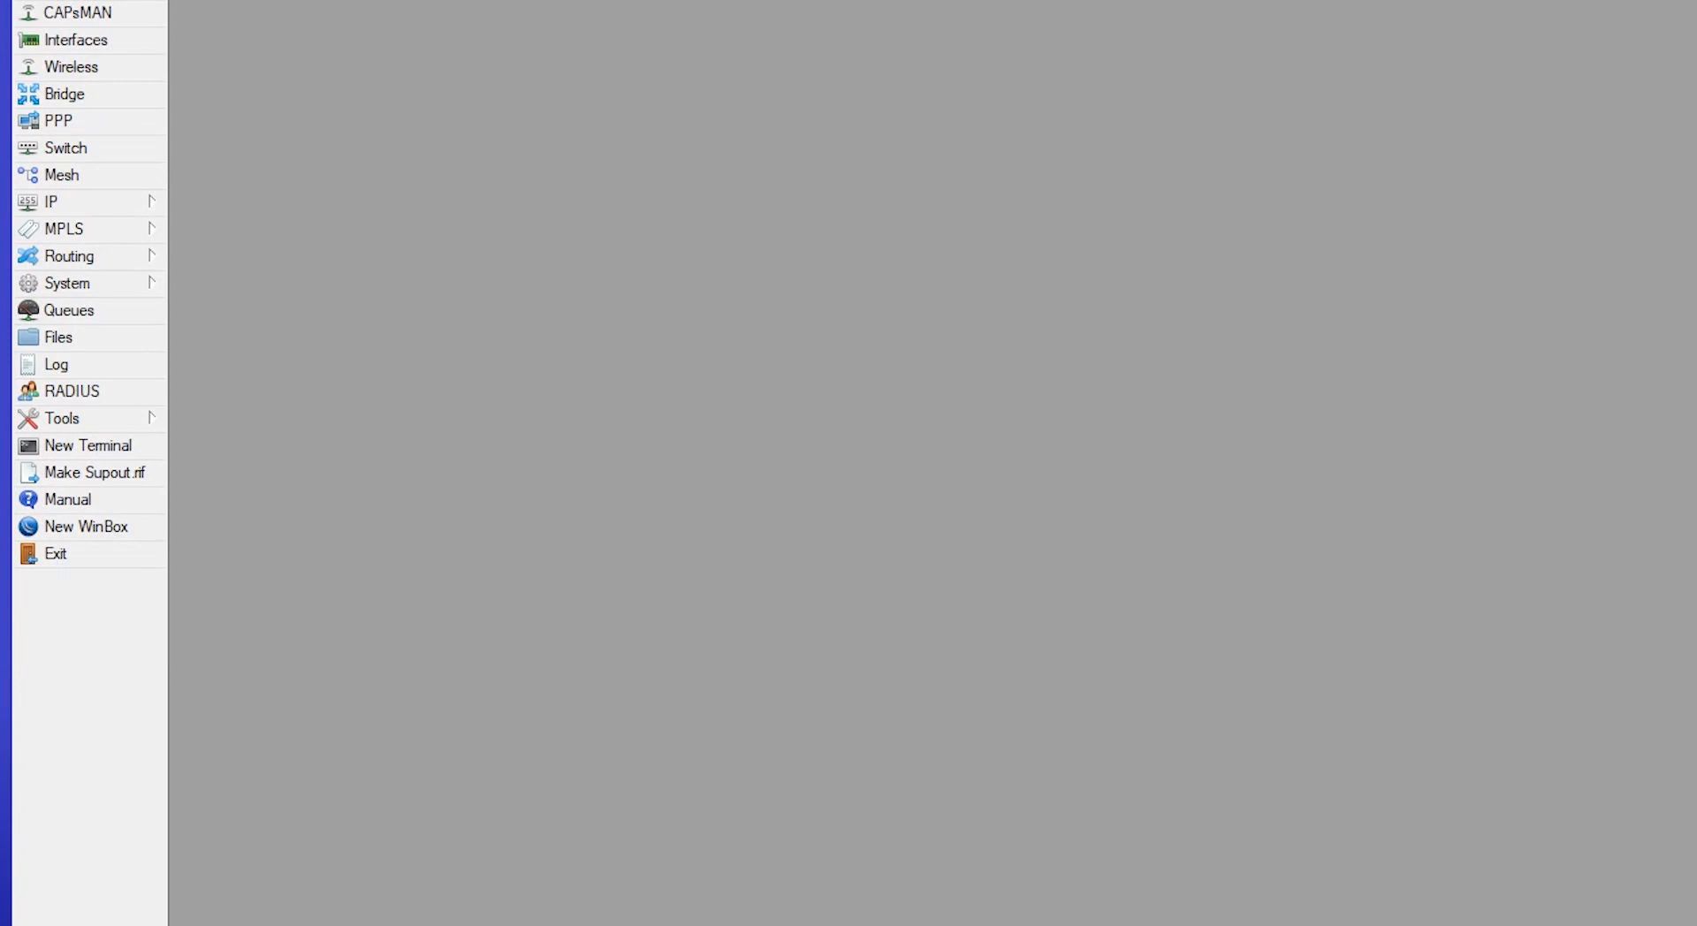
Step: Open the IP address list, select the ether1_Converge address, widen the Interface column and move the window aside
left_click(93, 203)
left_click(217, 258)
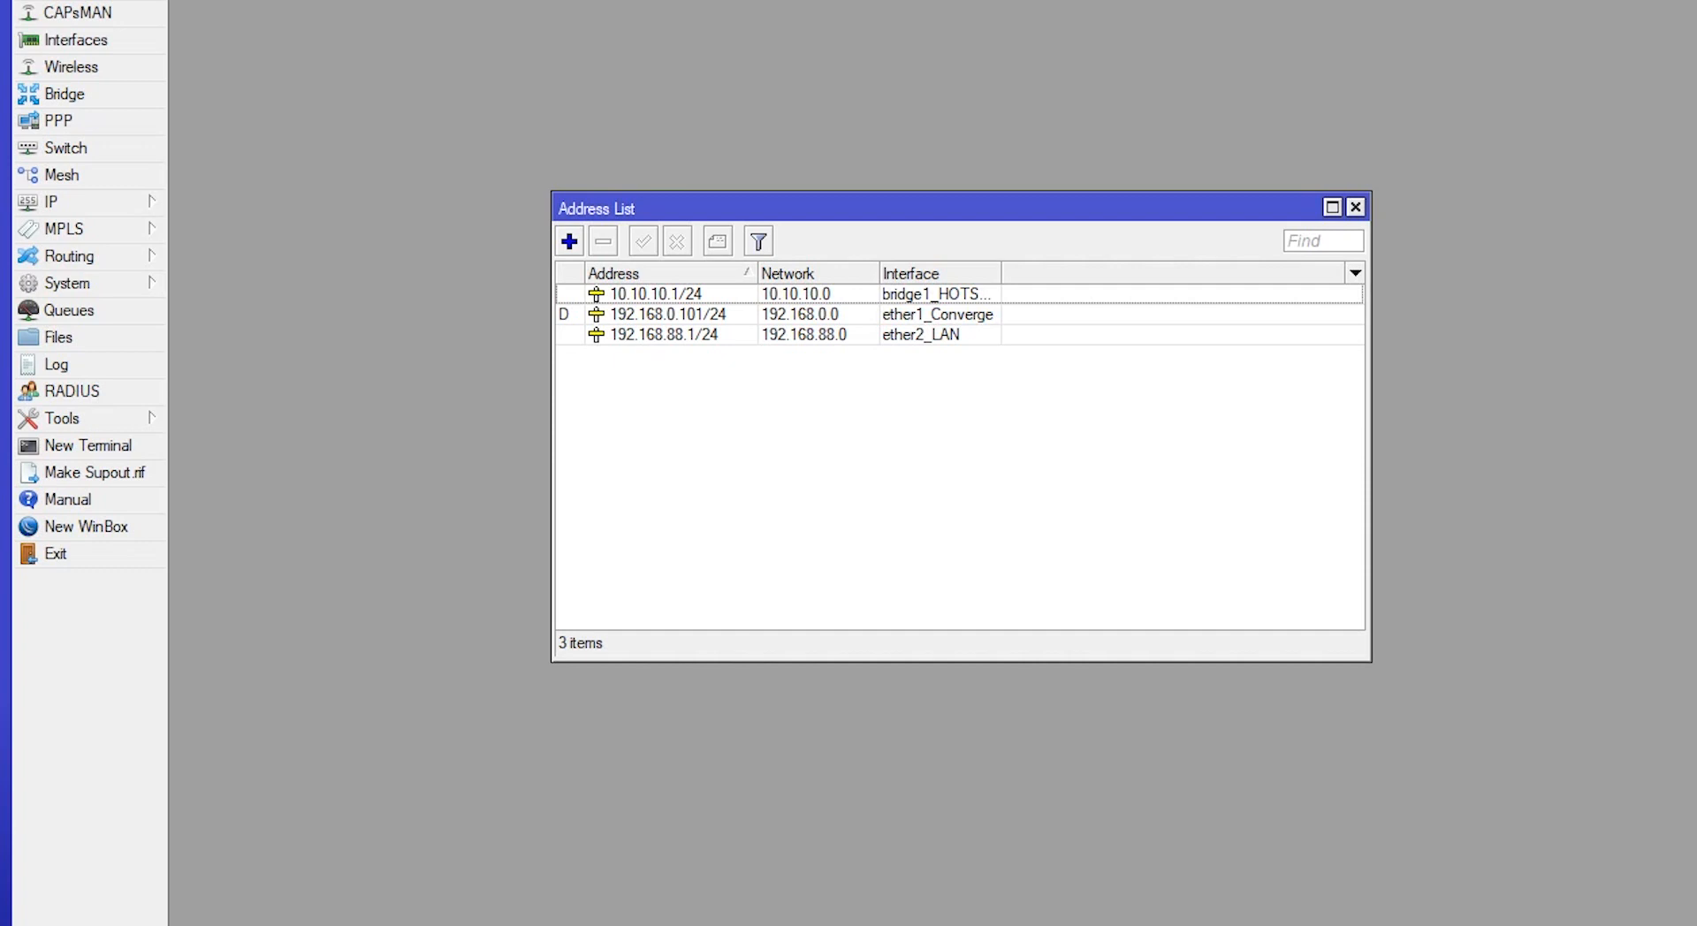
left_click(669, 315)
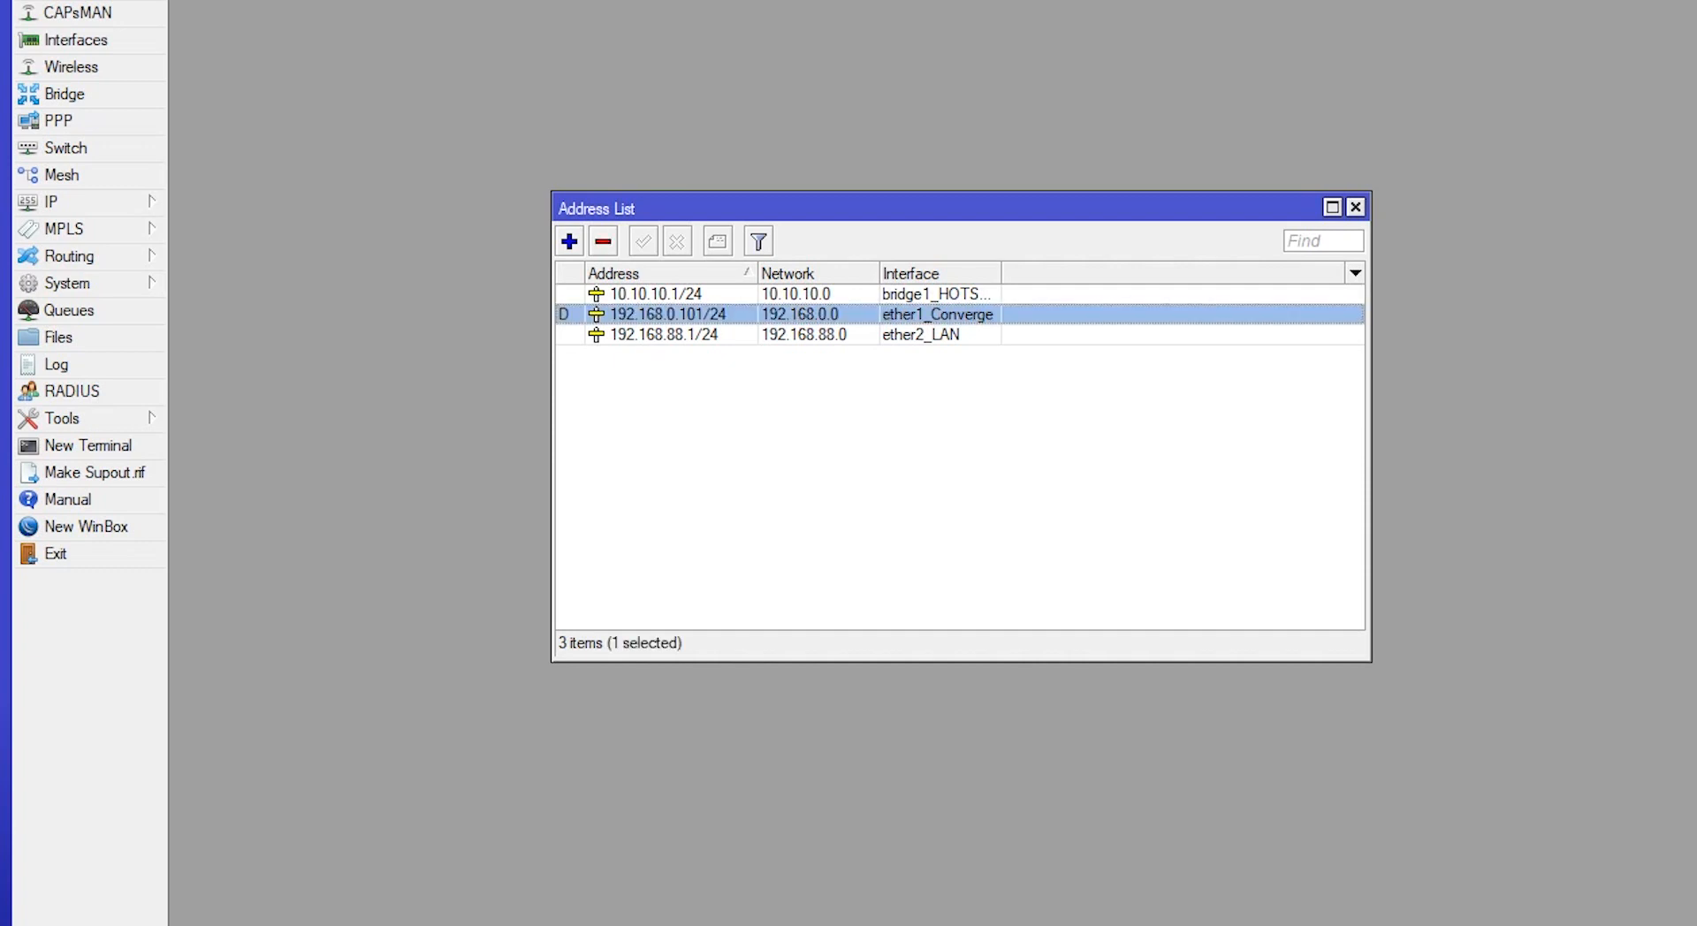
left_click_drag(1002, 274, 1095, 274)
left_click_drag(928, 209, 701, 35)
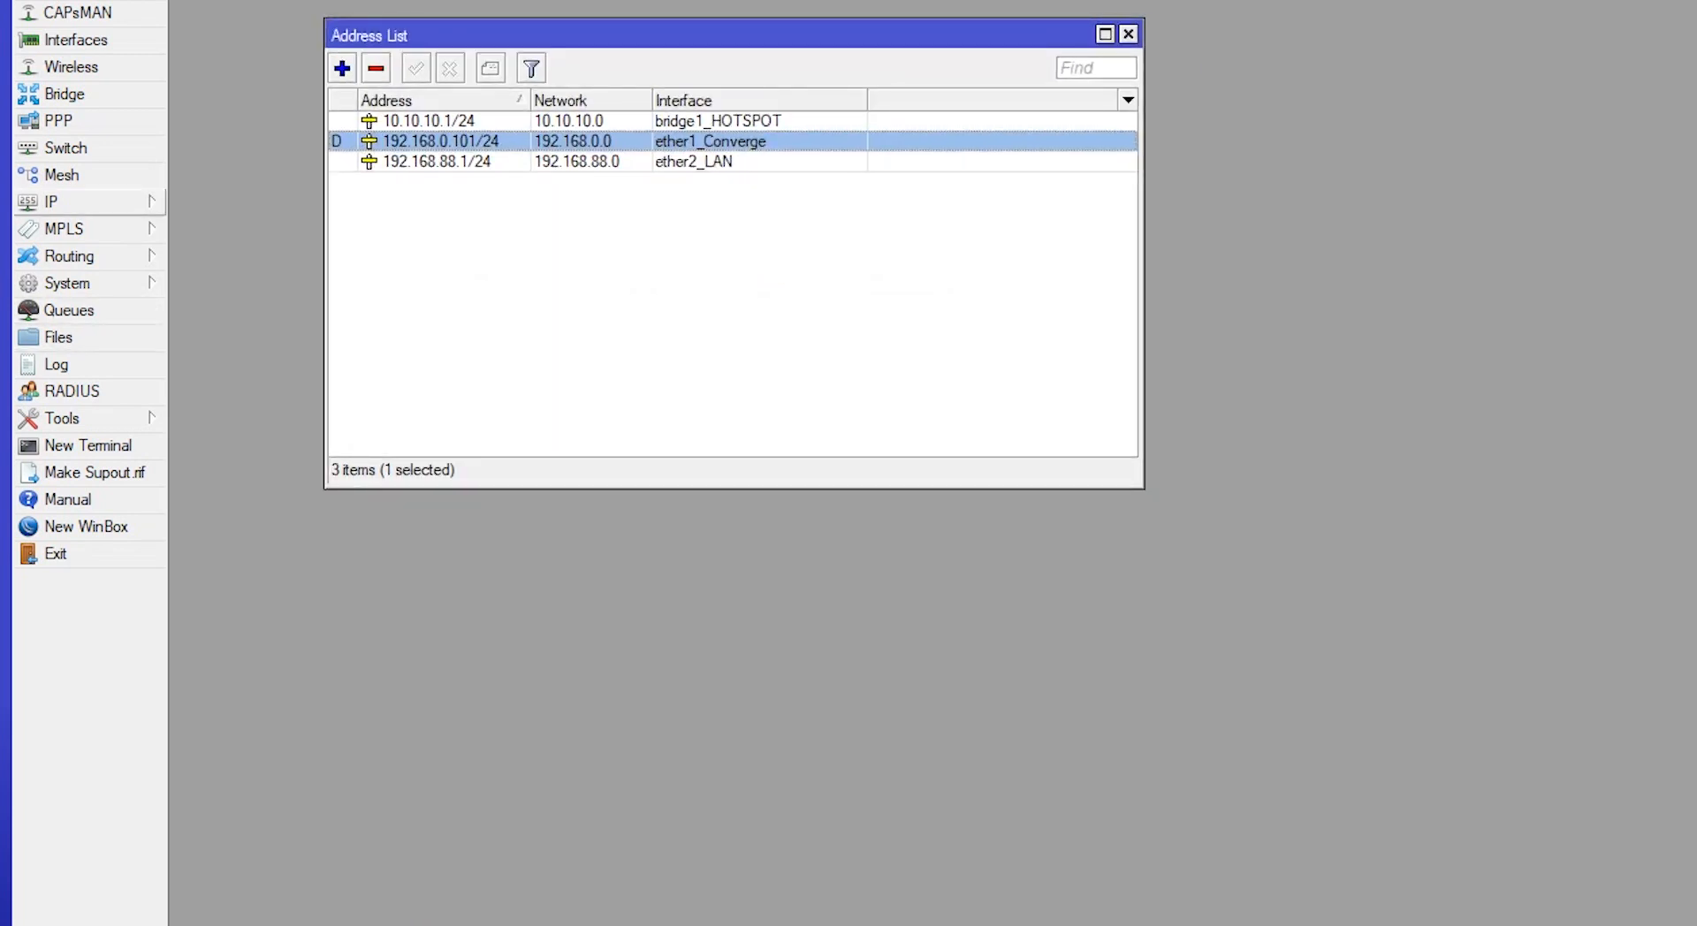
Step: Reopen the DHCP Client list below the address list, compare the ether1_Converge IP address, and return to the Mikhmon session settings
left_click(50, 202)
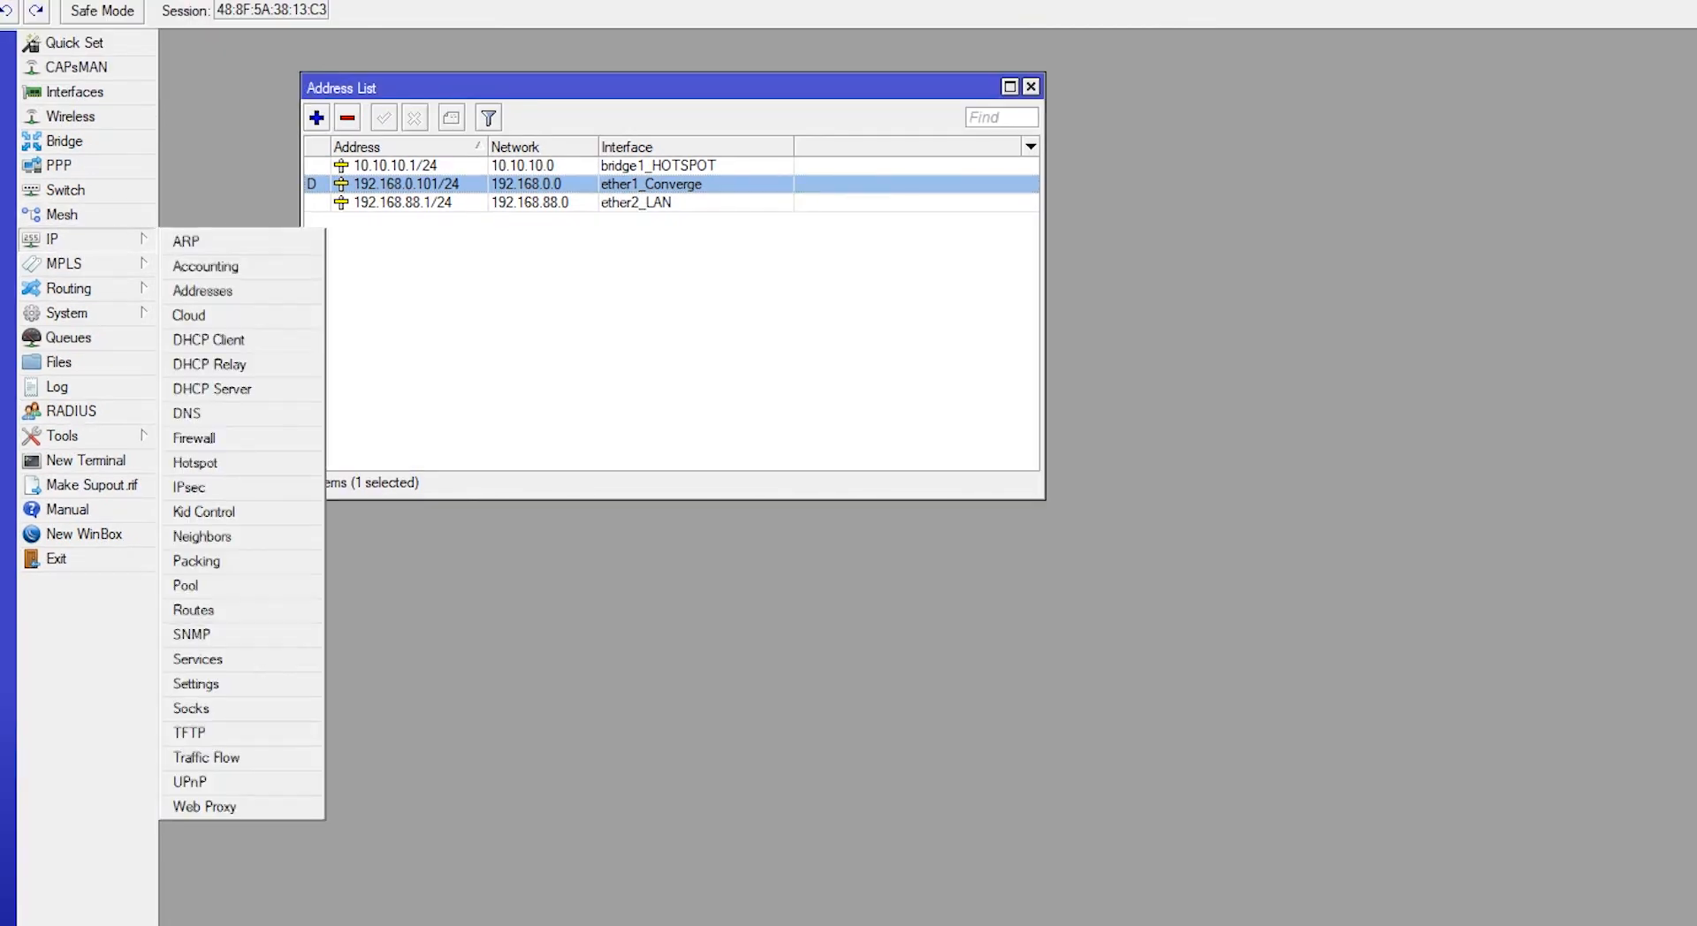
left_click(208, 339)
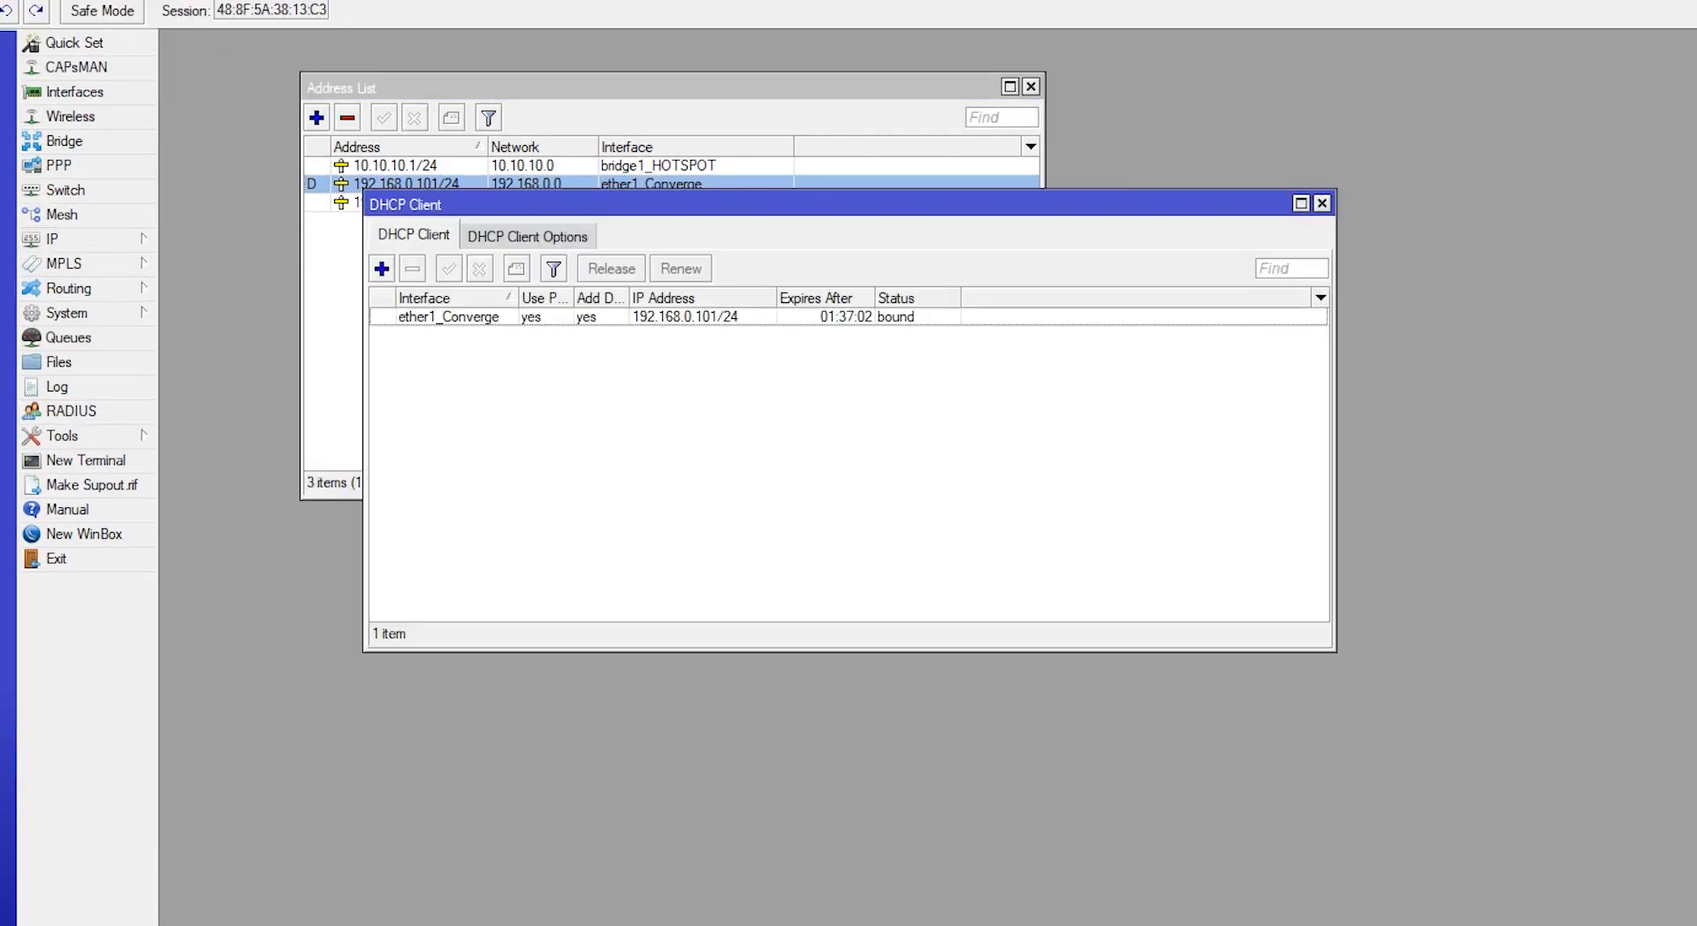
left_click_drag(619, 204, 577, 297)
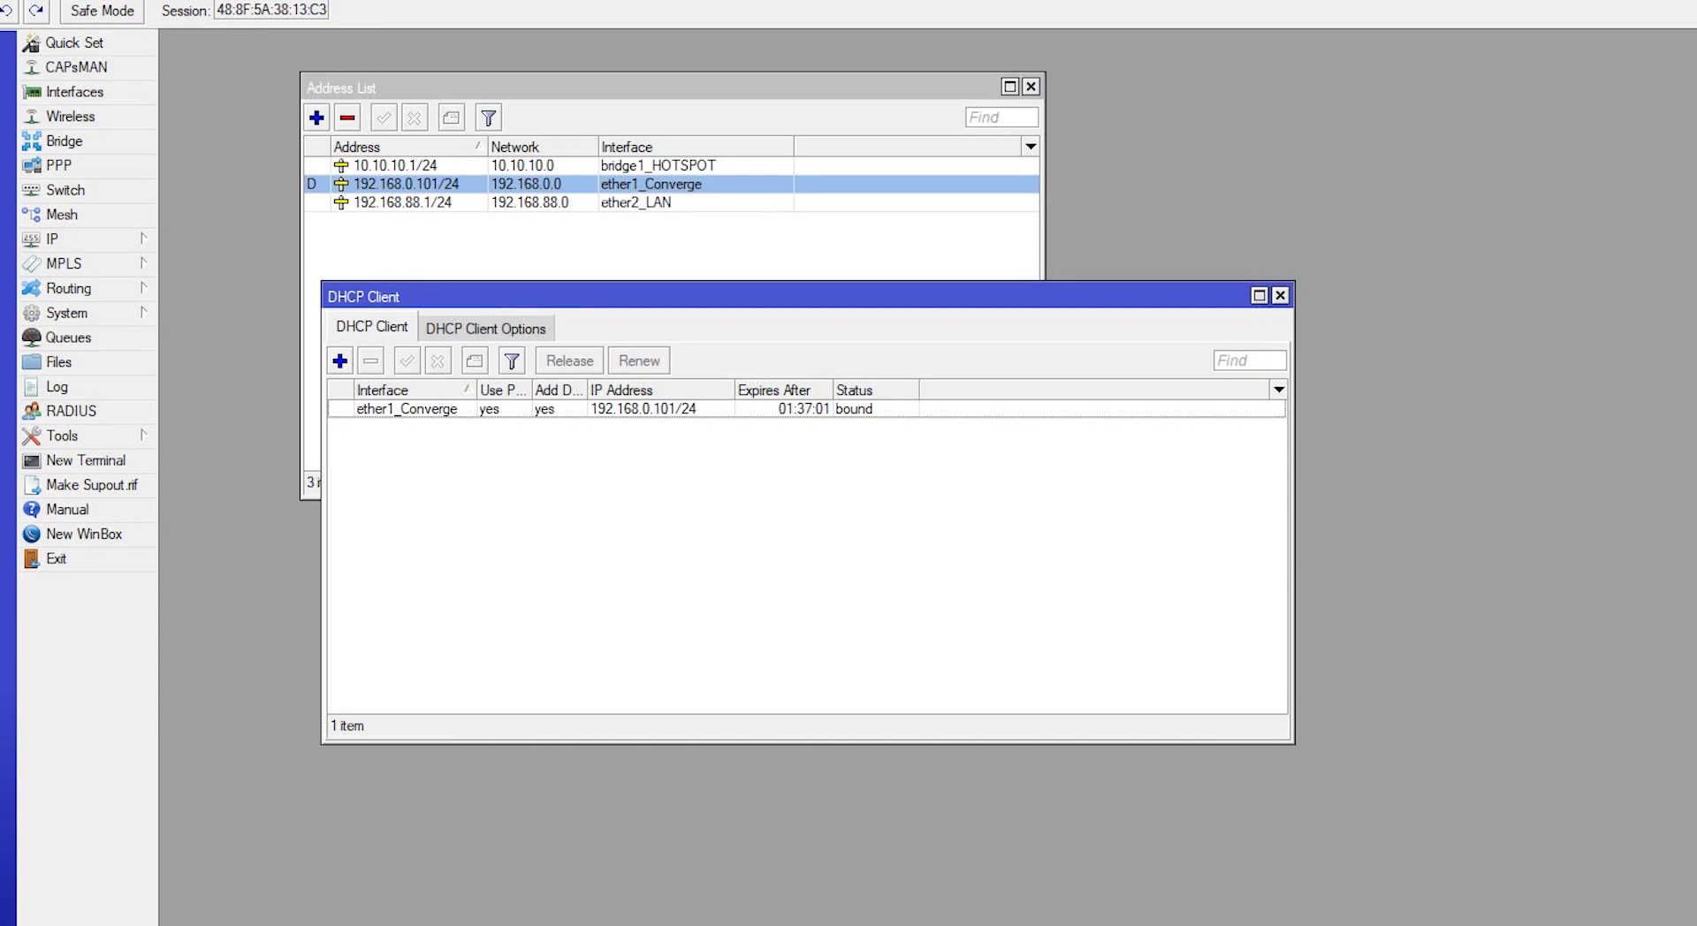
left_click(643, 410)
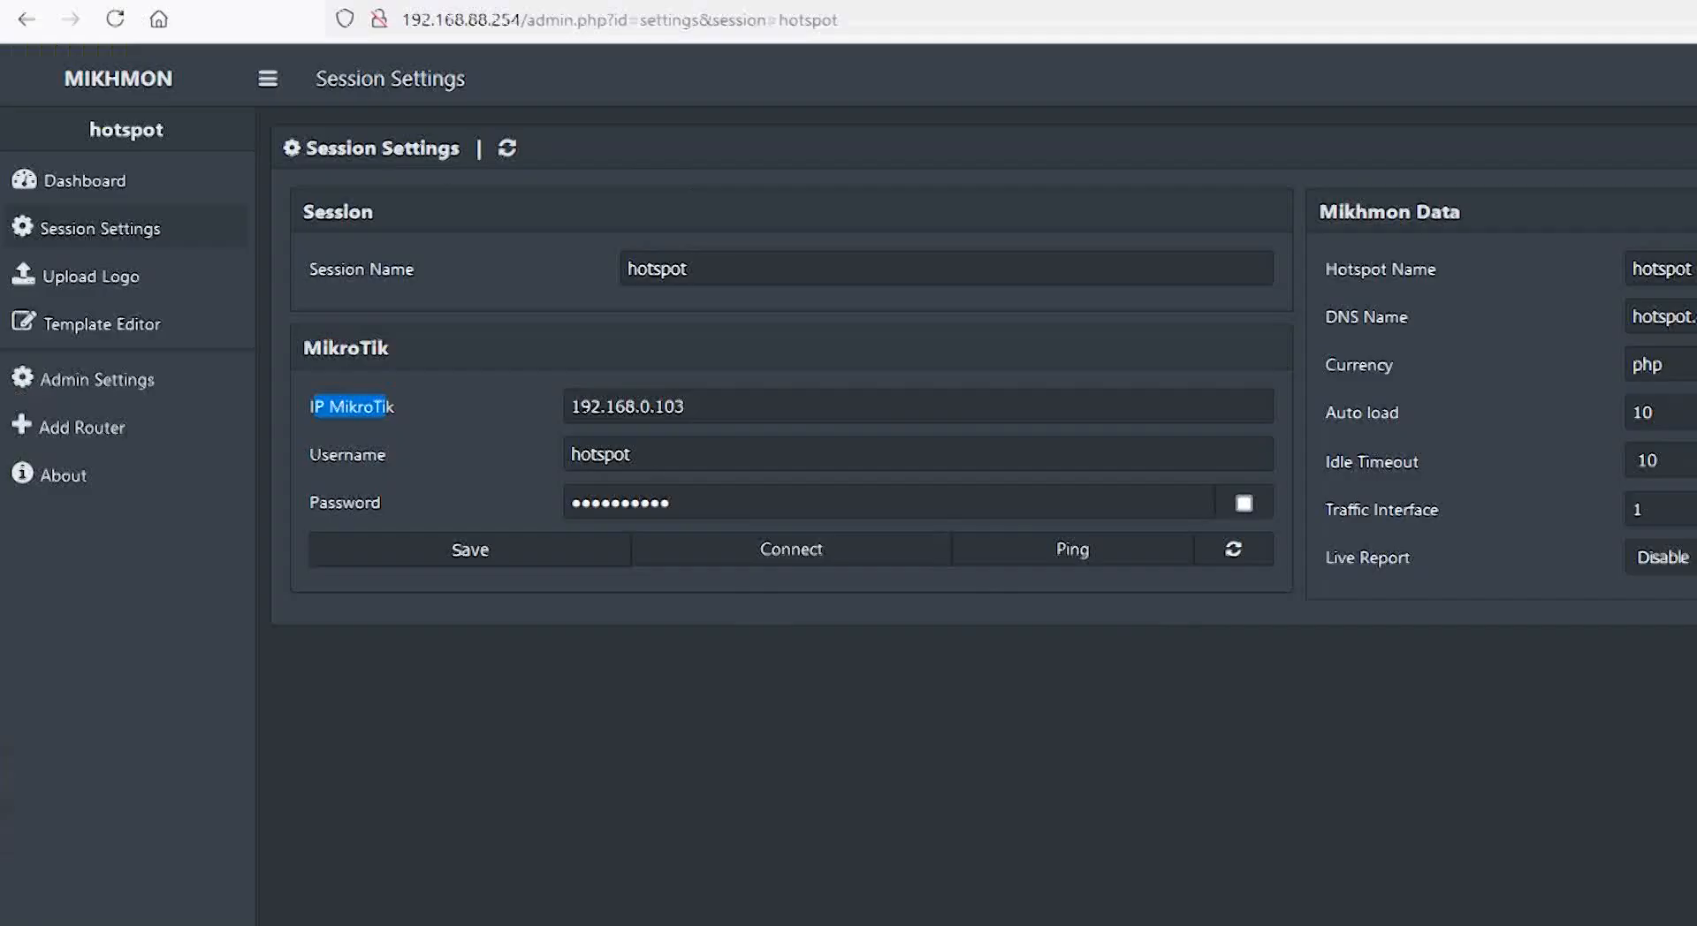
Step: Set the IP MikroTik address in the Mikhmon session settings to 192.168.0.101
left_click(698, 406)
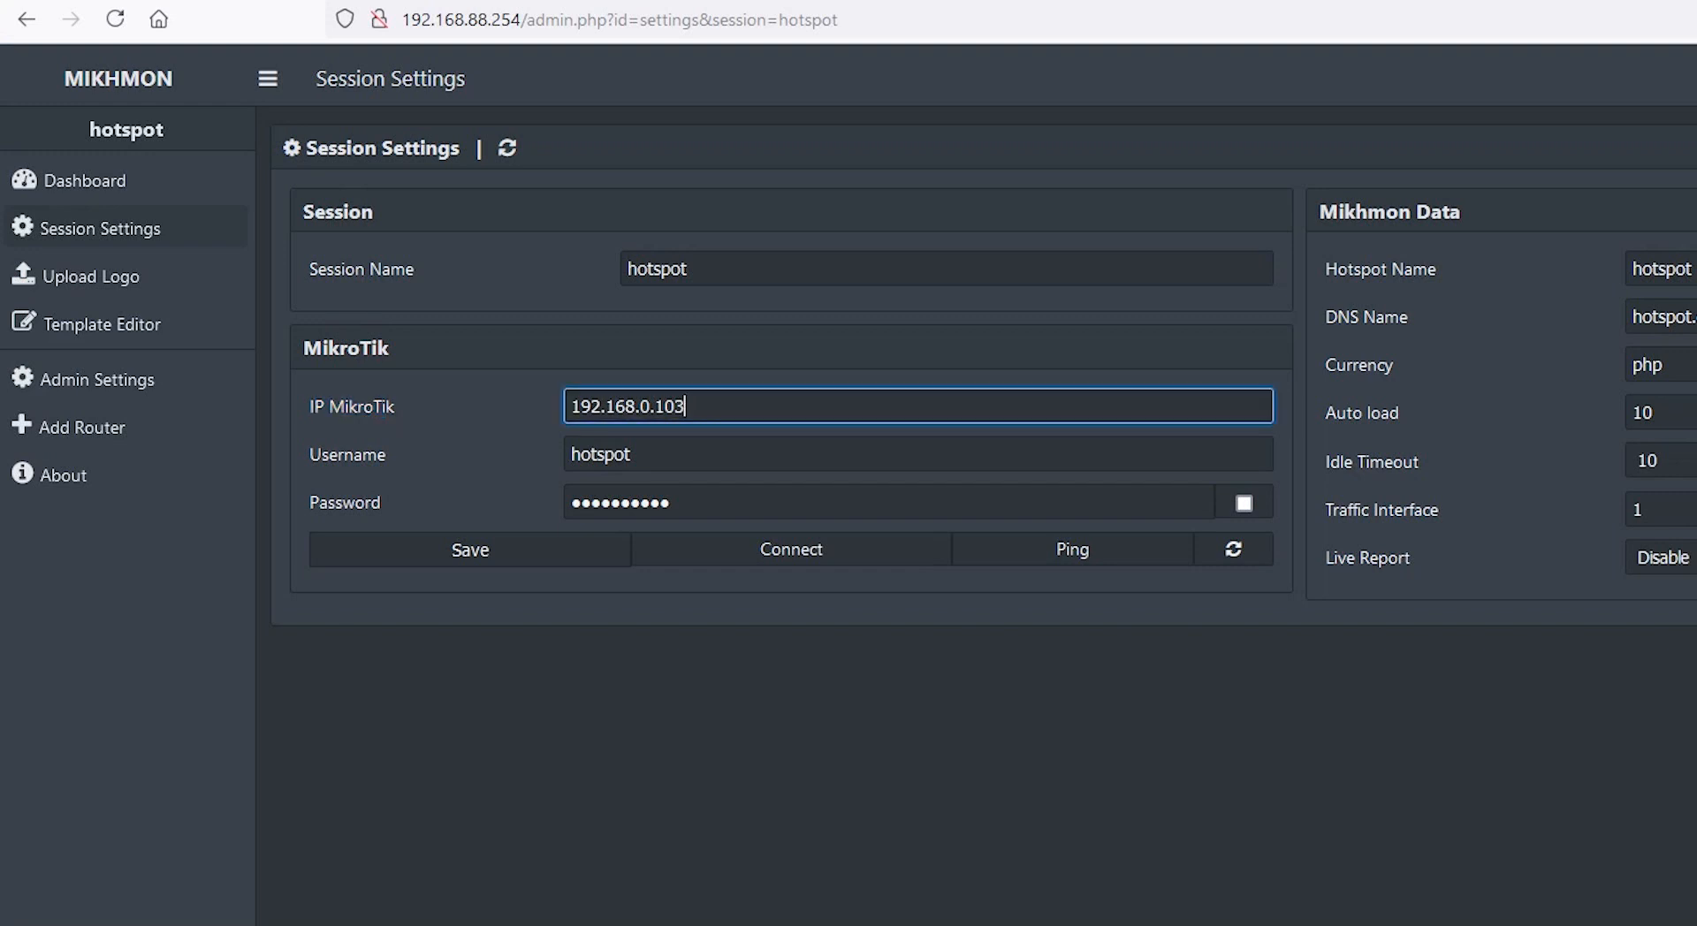
key("BackSpace")
type("1")
Step: Switch to WinBox, close the address list, and open the router's user list to check the admin user
left_click_drag(310, 454, 385, 455)
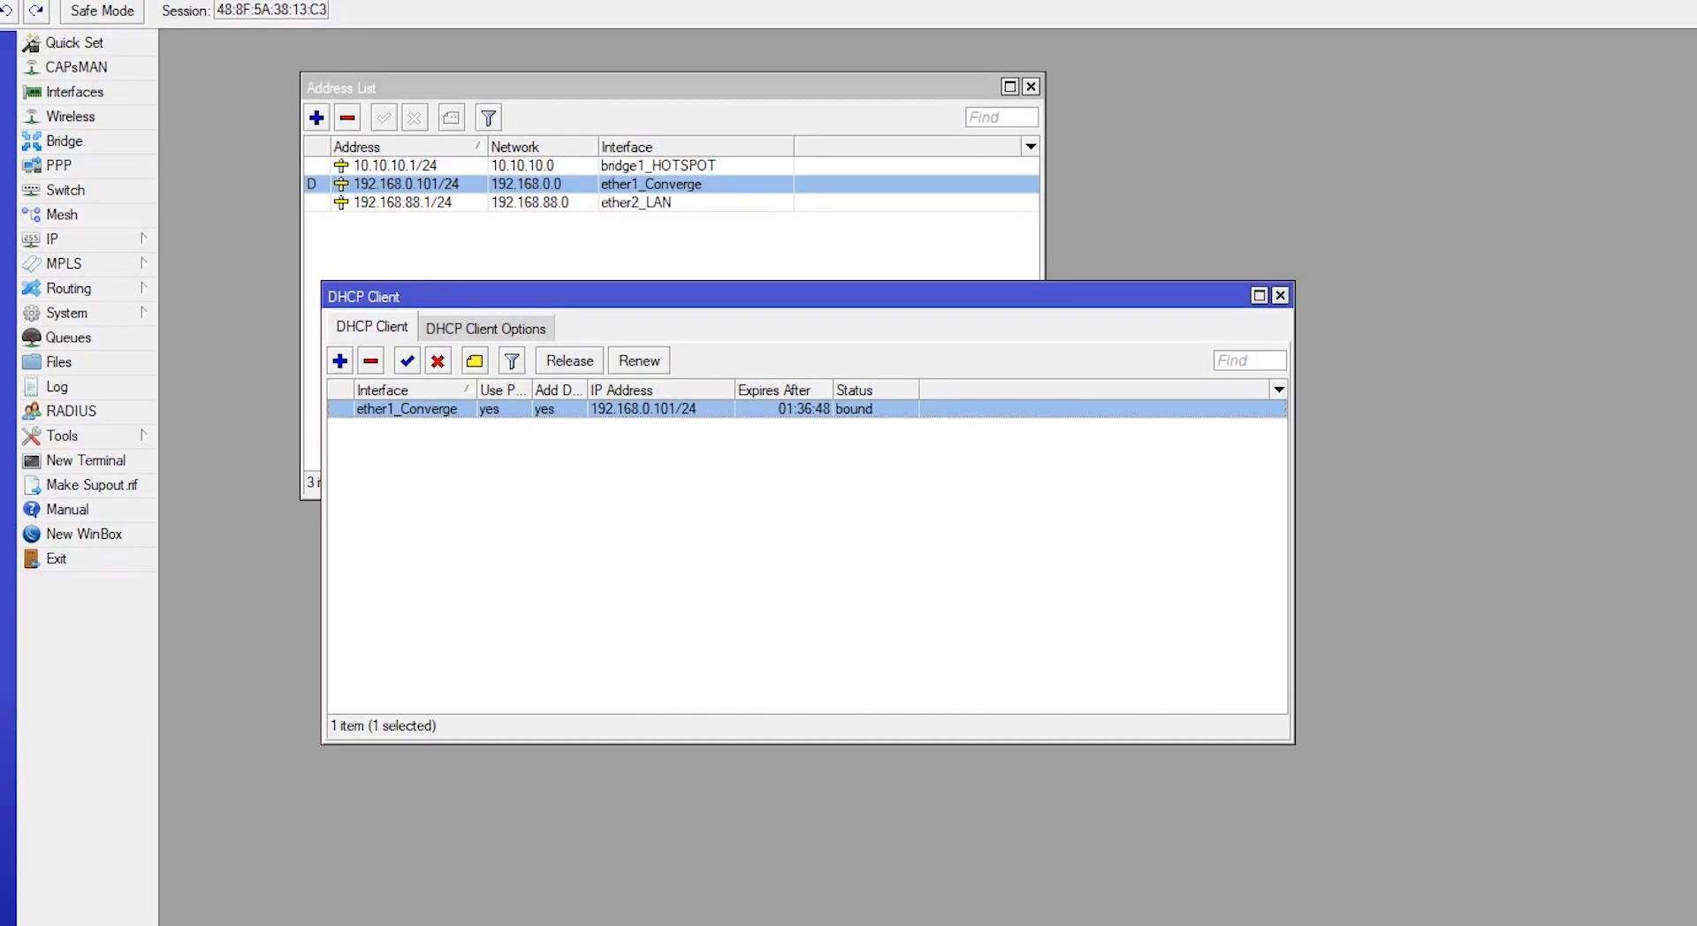
left_click(1280, 295)
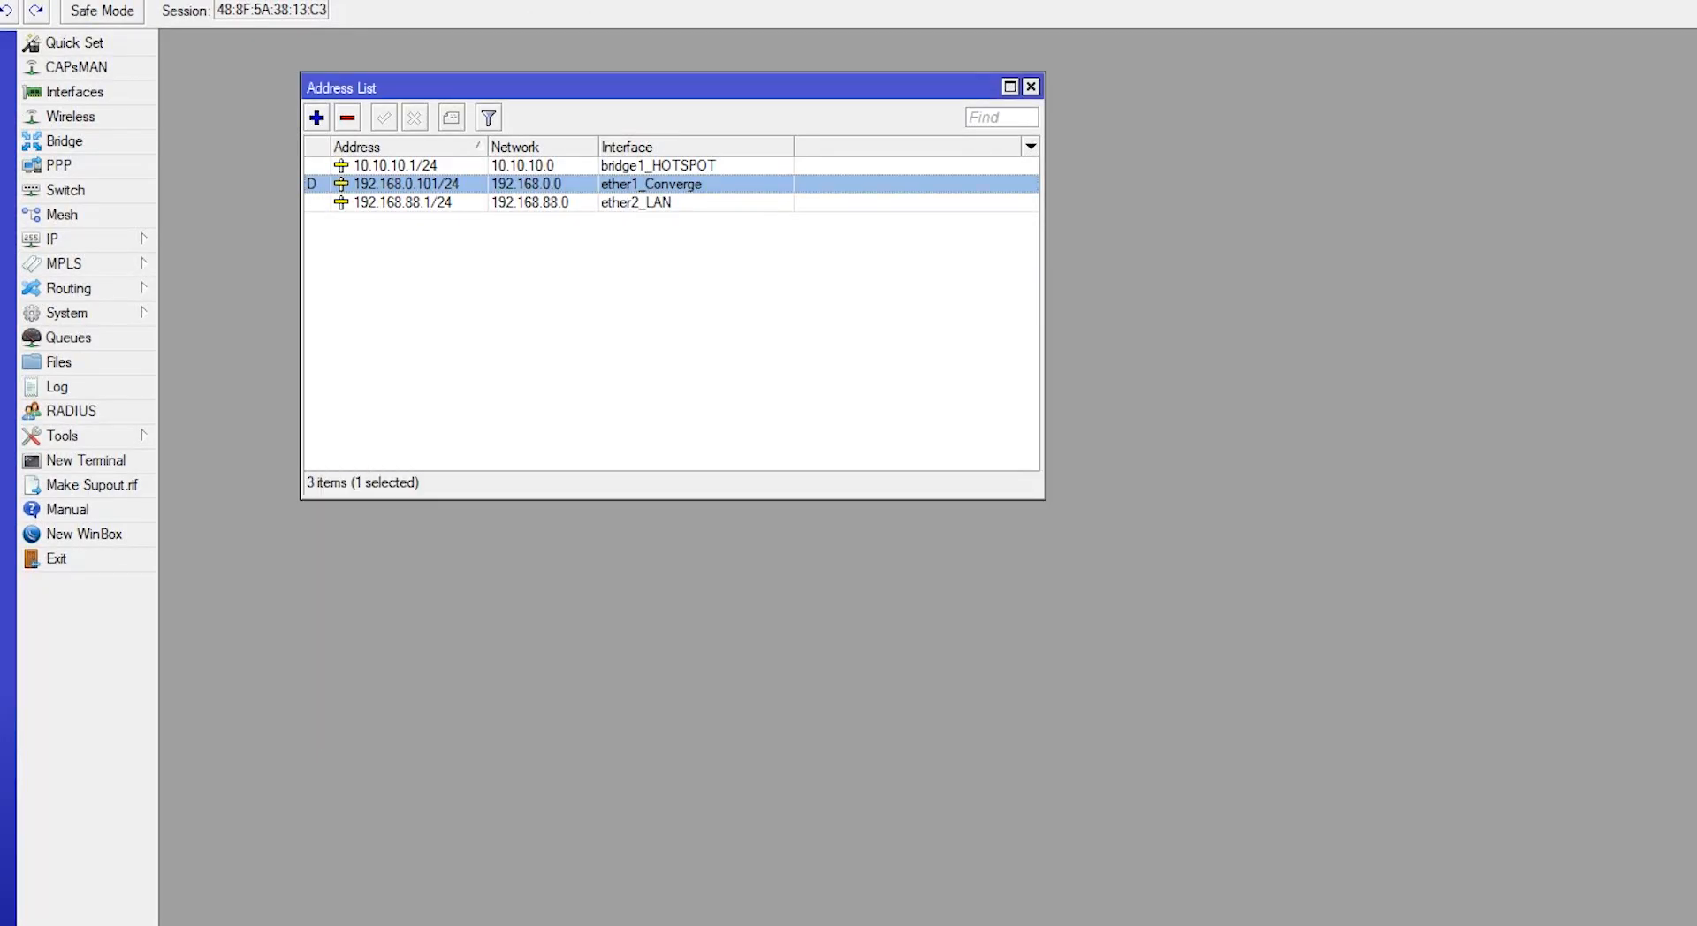
left_click(1031, 86)
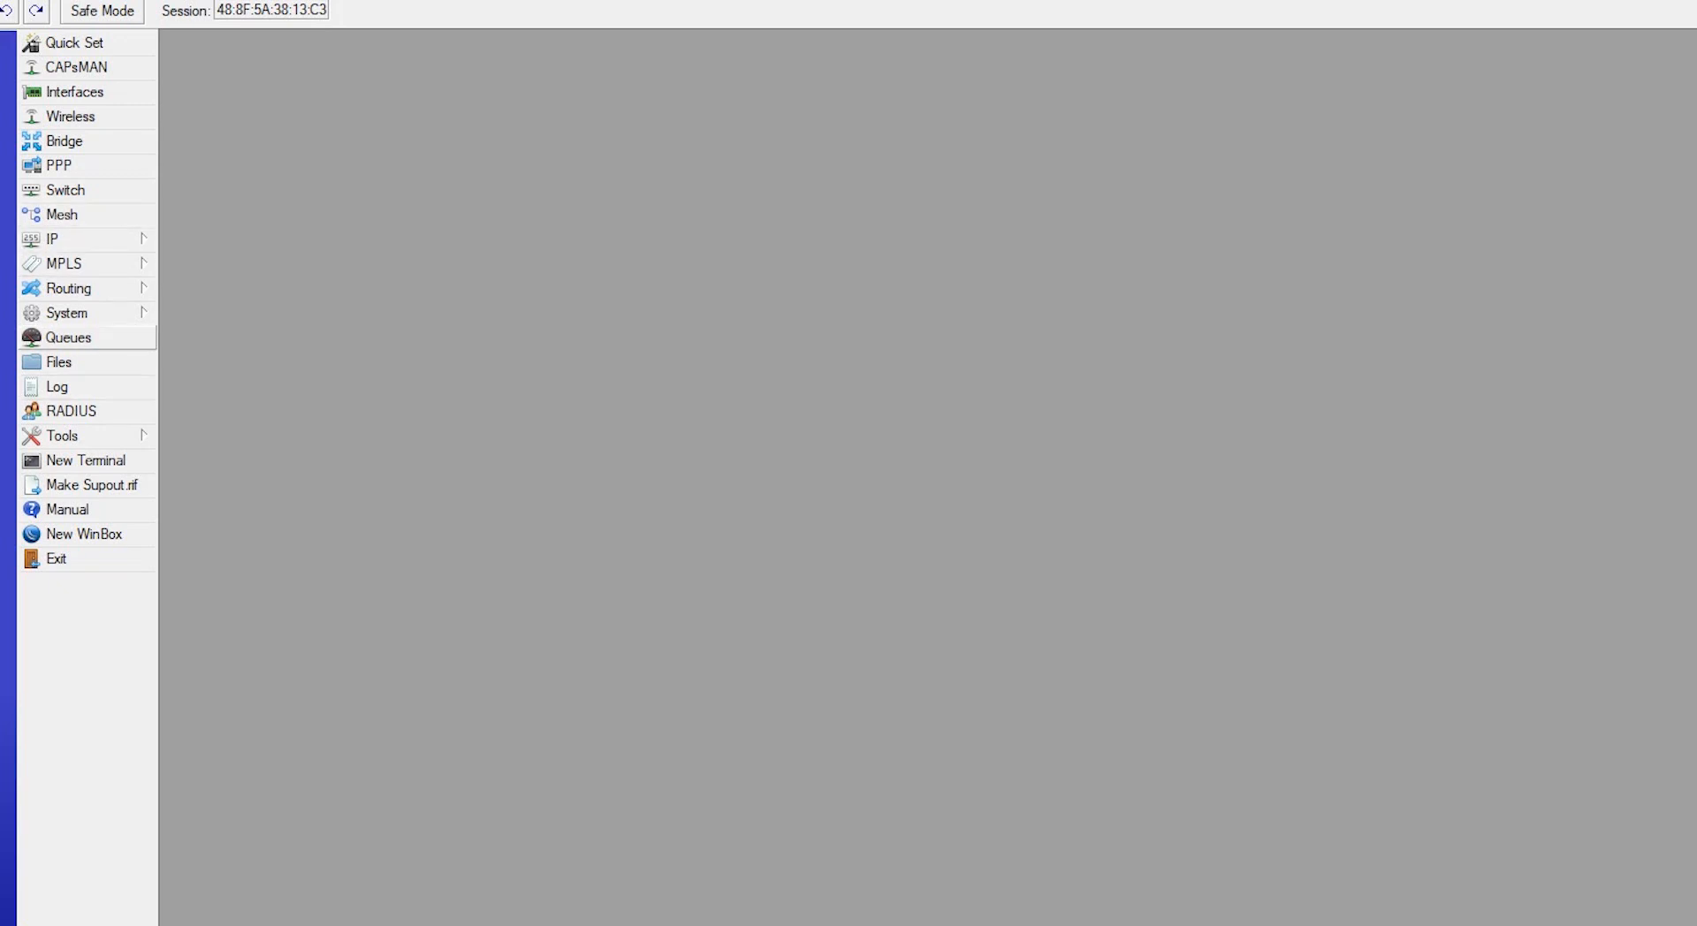
left_click(87, 314)
left_click(189, 831)
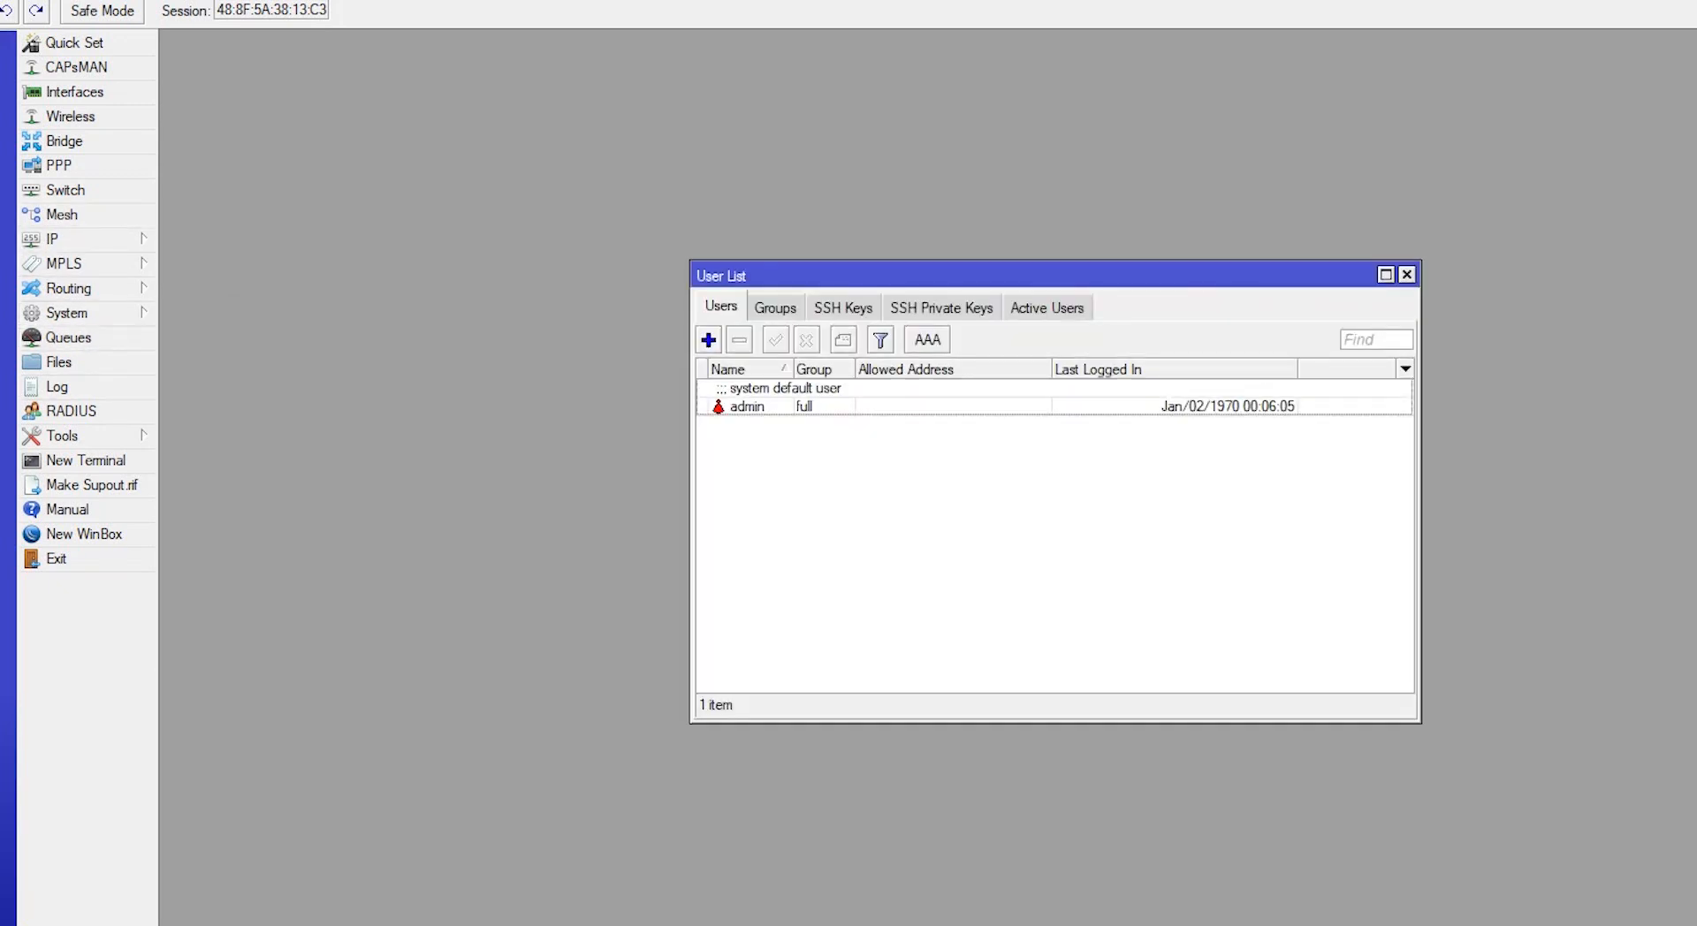
left_click(747, 406)
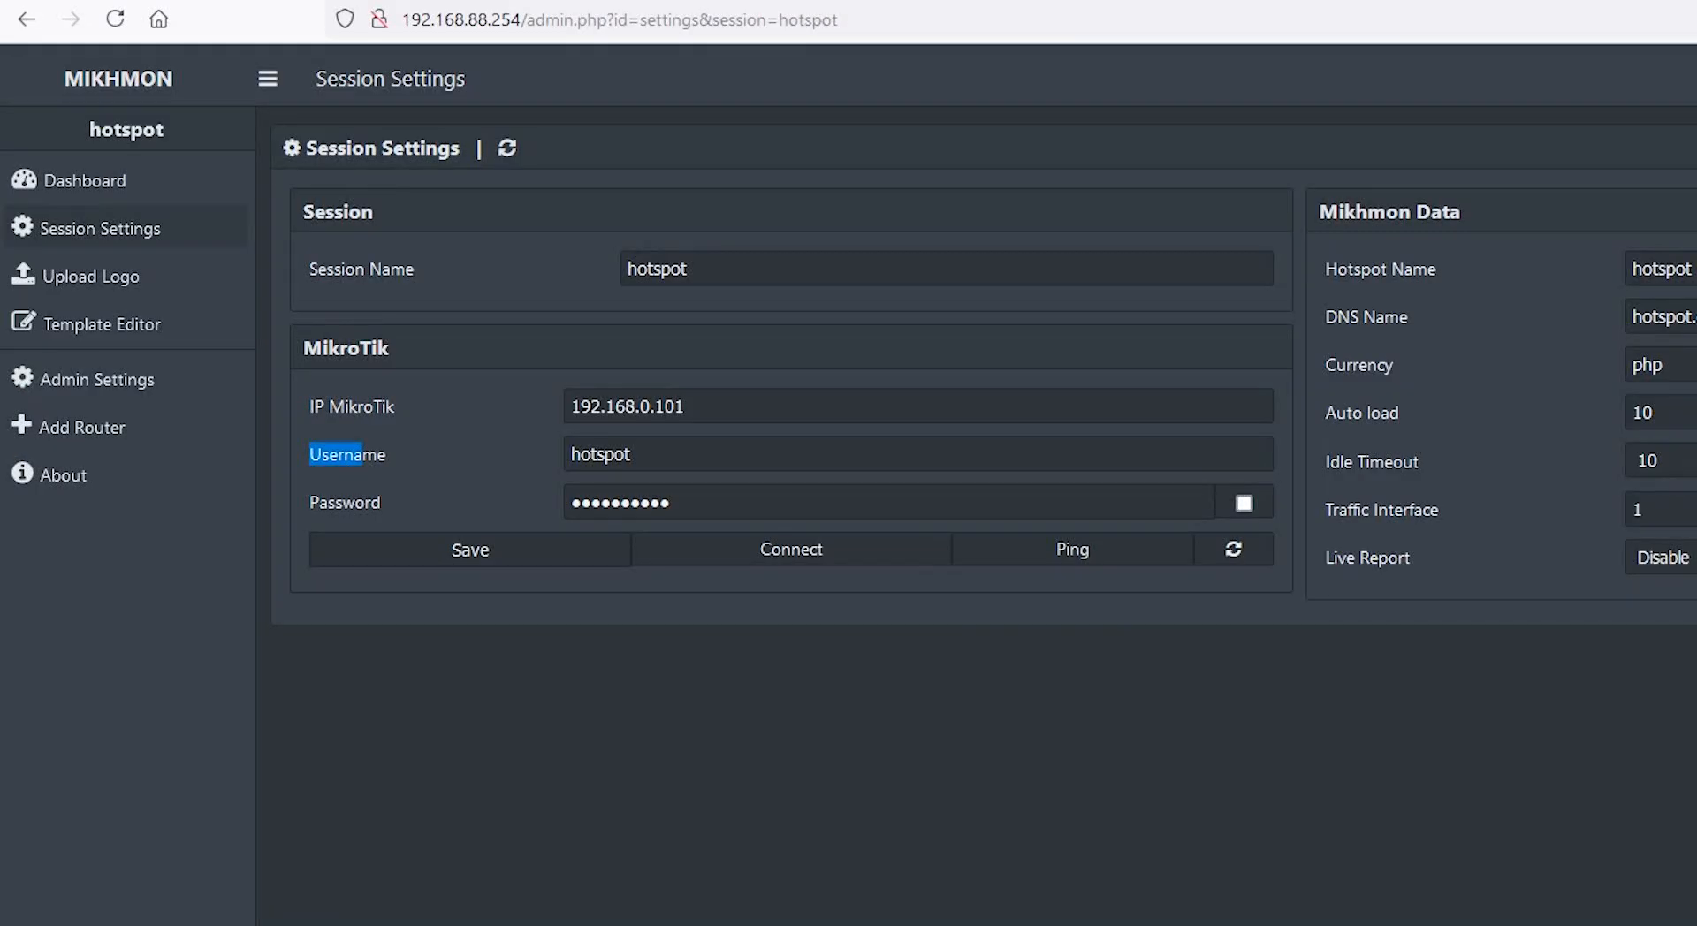
Step: Set the session's MikroTik username to admin, enter the router password, and connect Mikhmon to the router
double_click(601, 454)
type("admin")
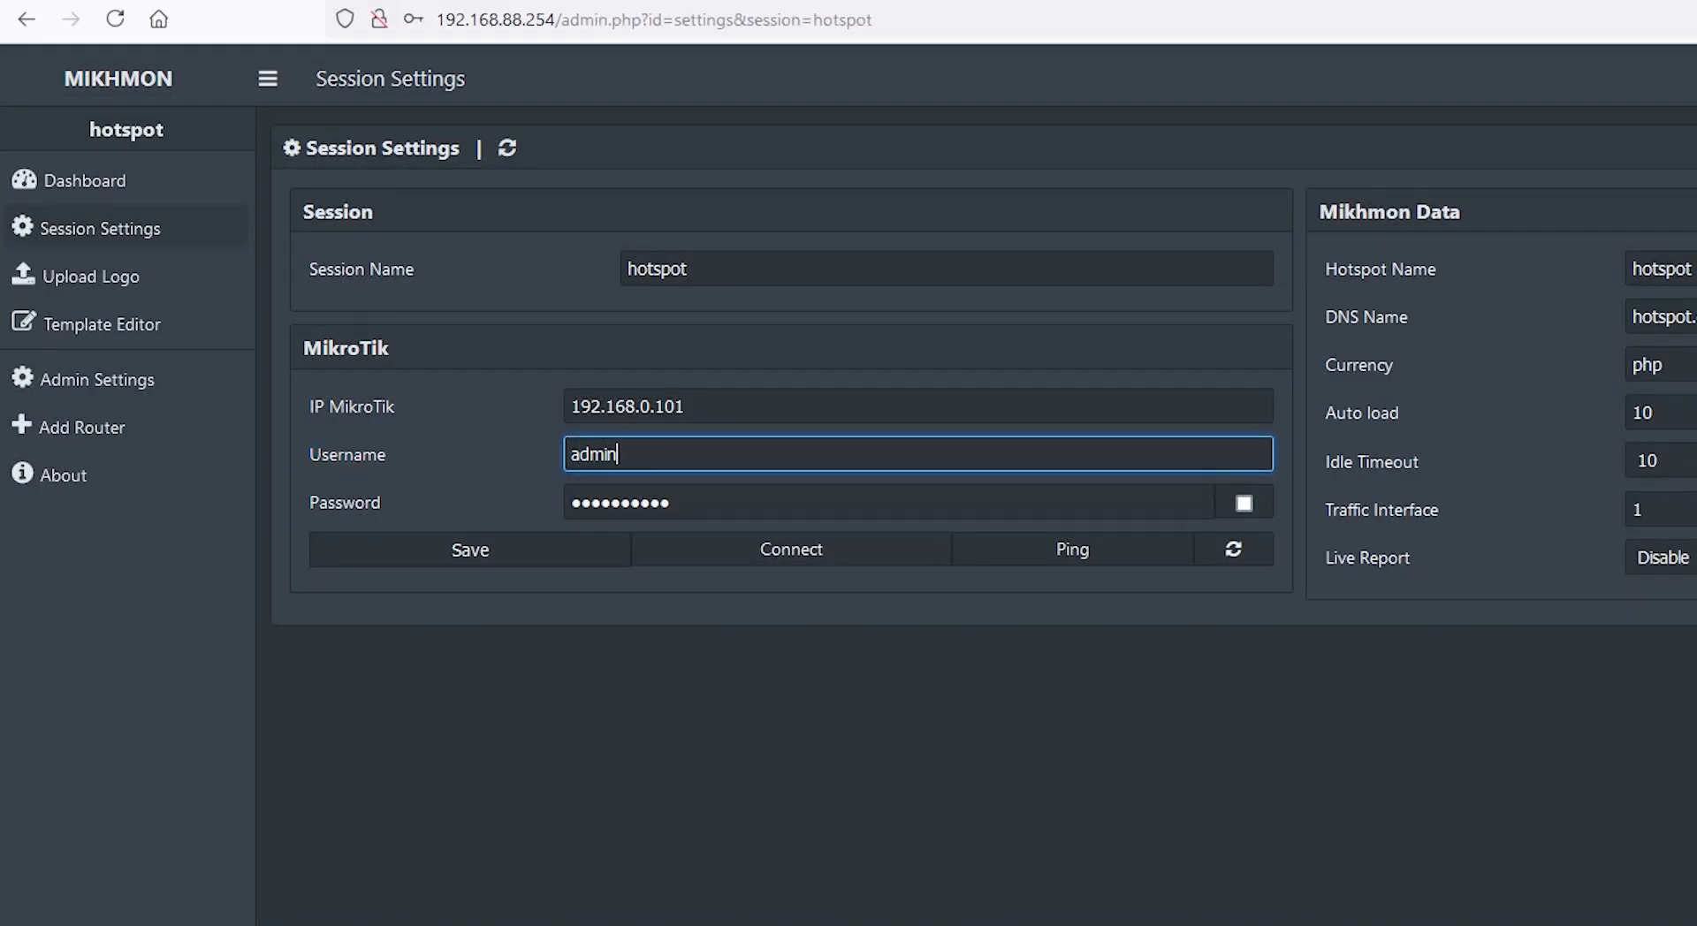
key("Tab")
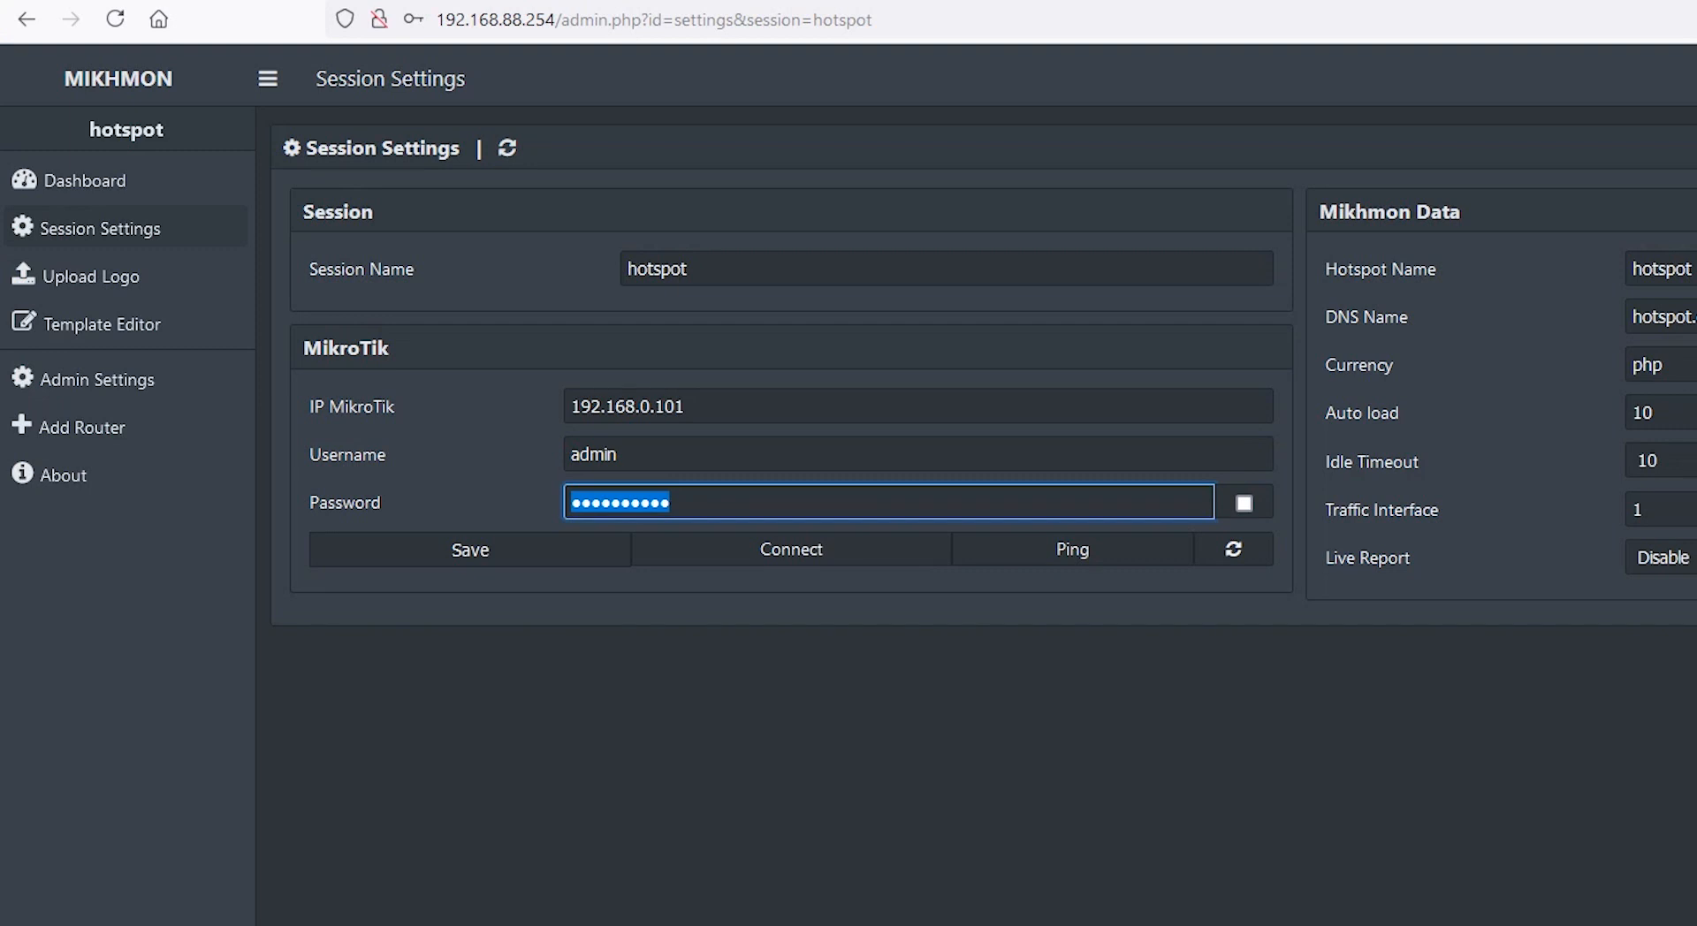
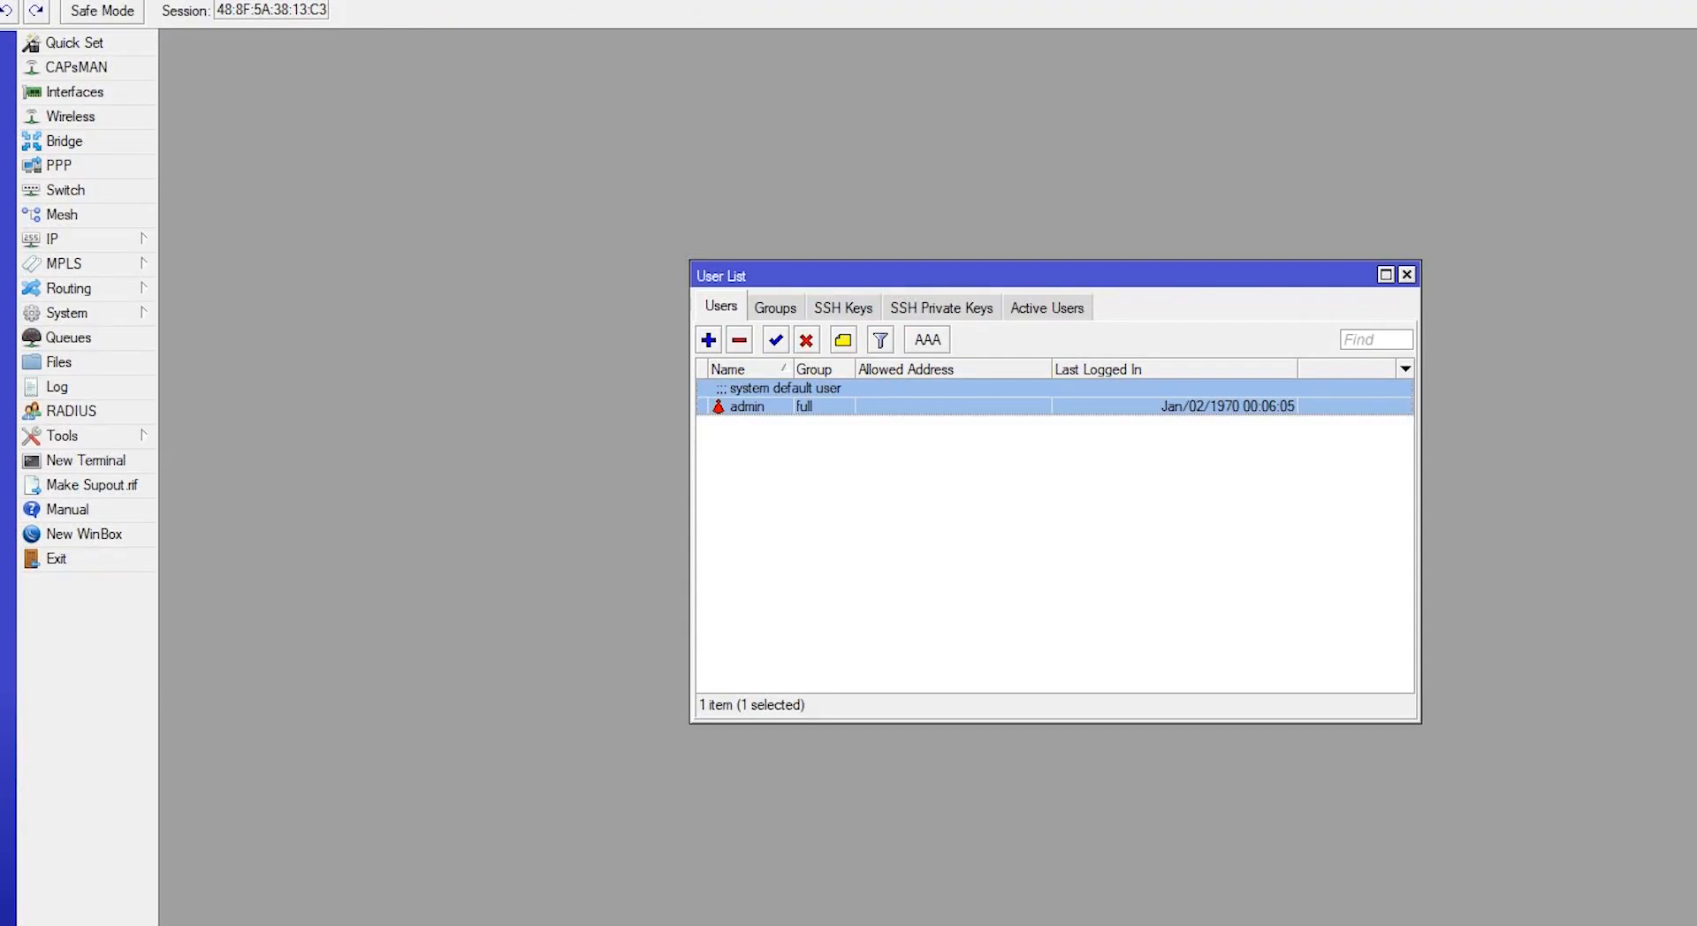
double_click(747, 407)
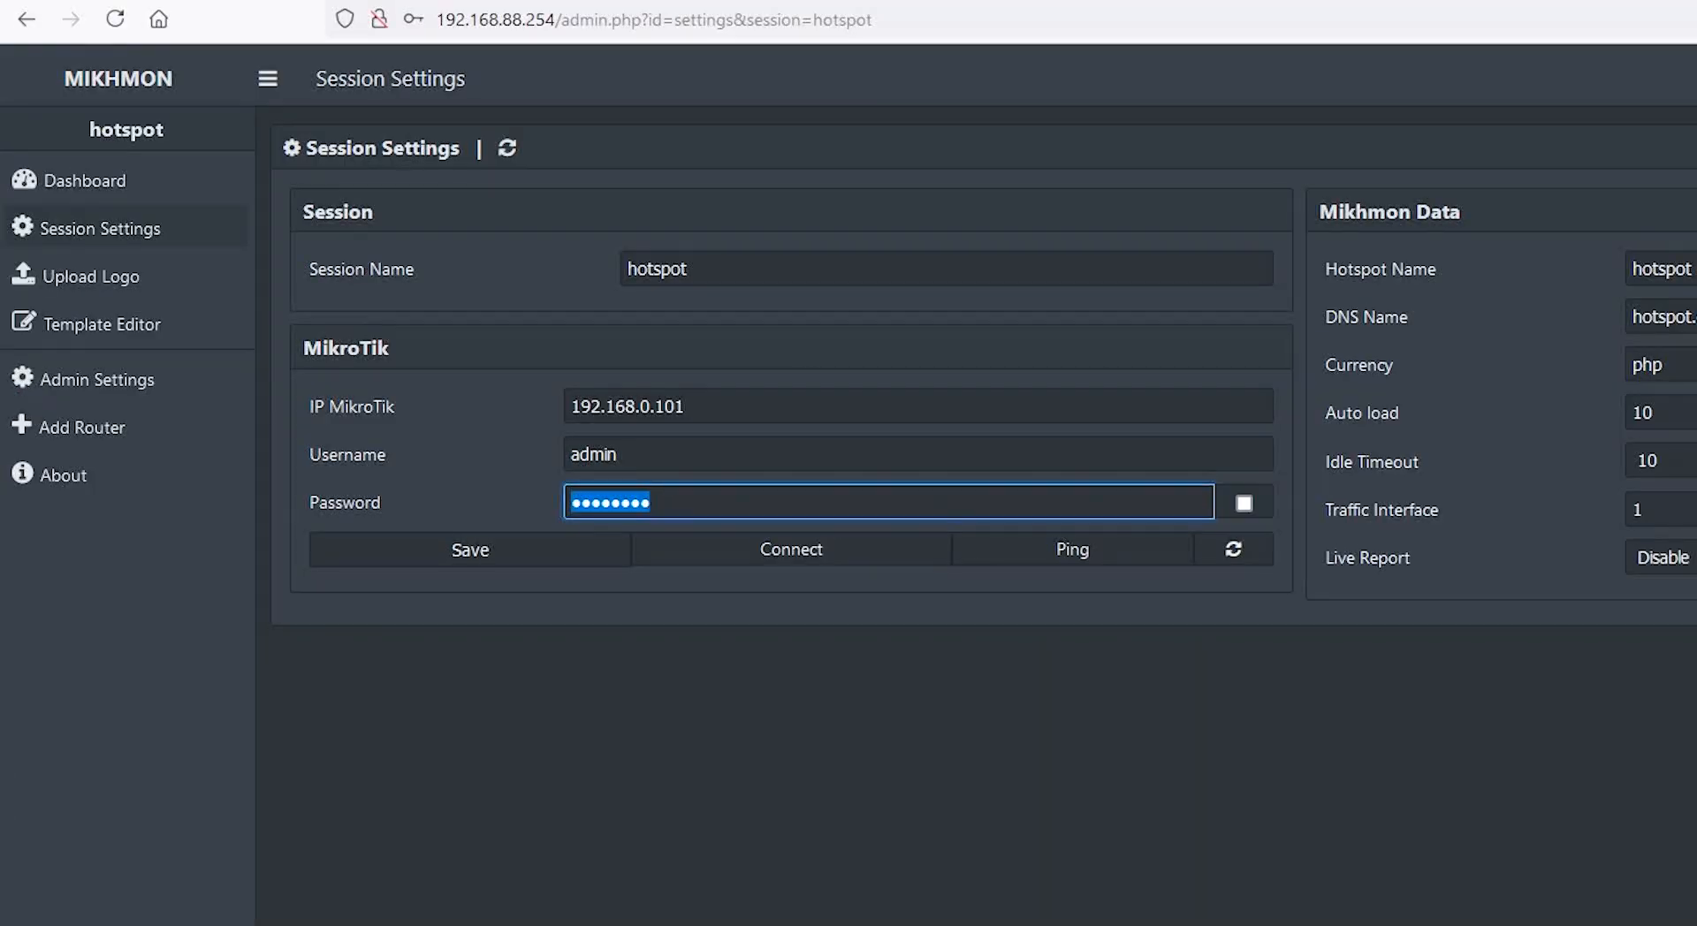
key("Return")
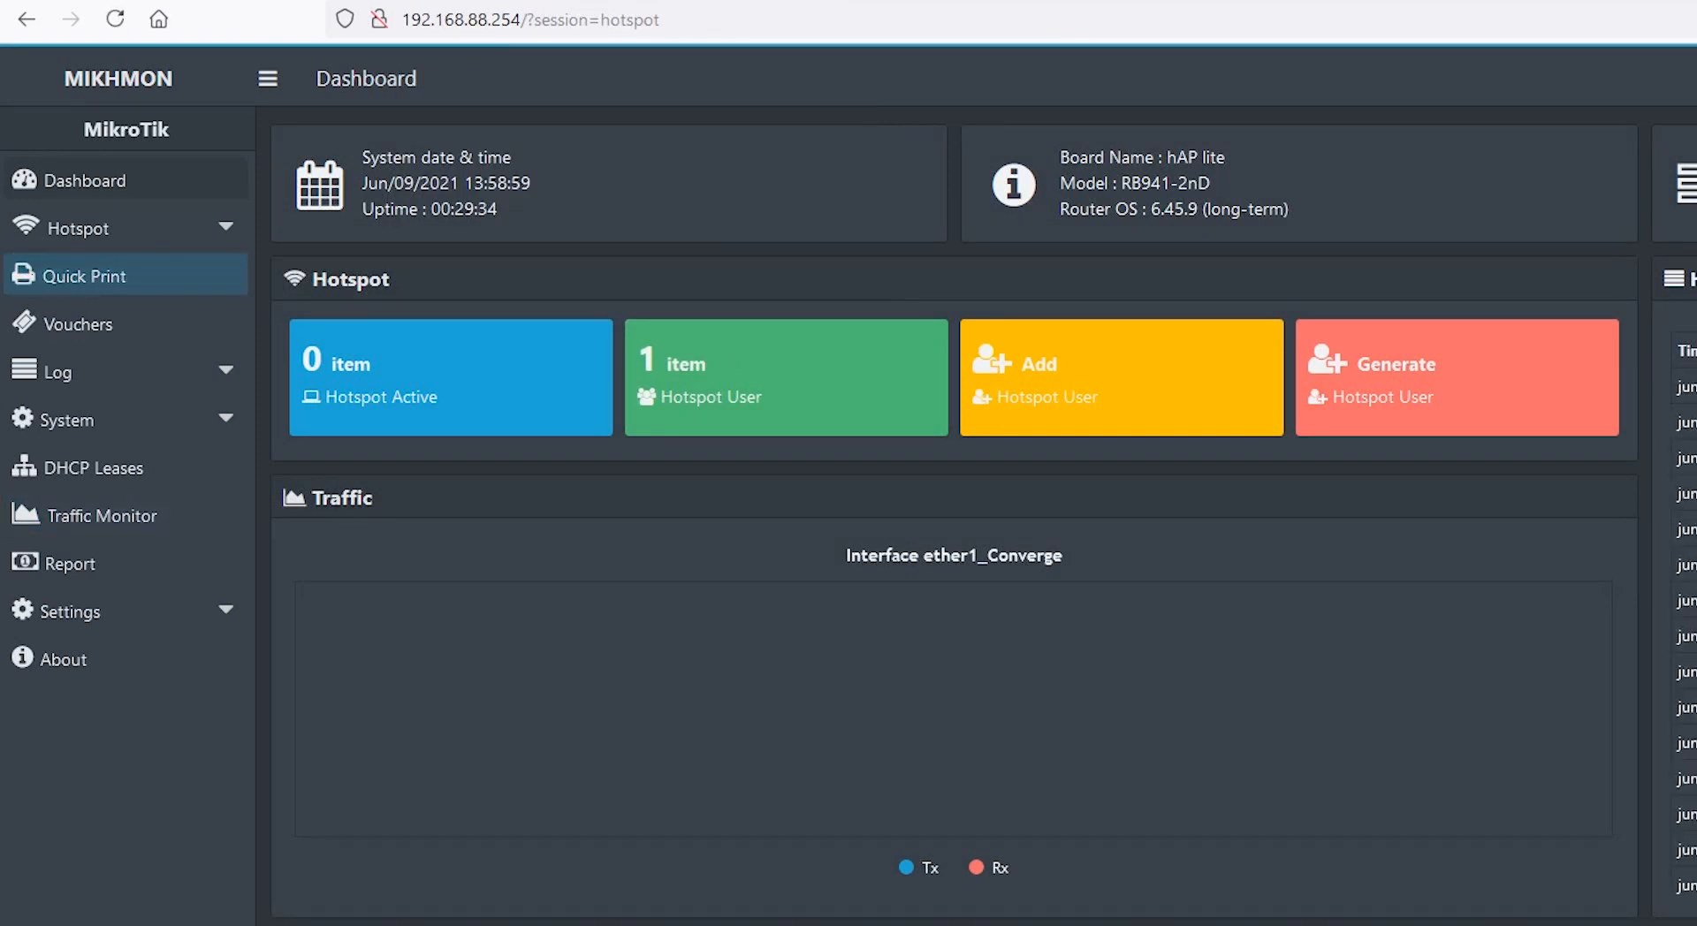
Step: Review the hotspot user profile list in Mikhmon and return to the dashboard
left_click(78, 228)
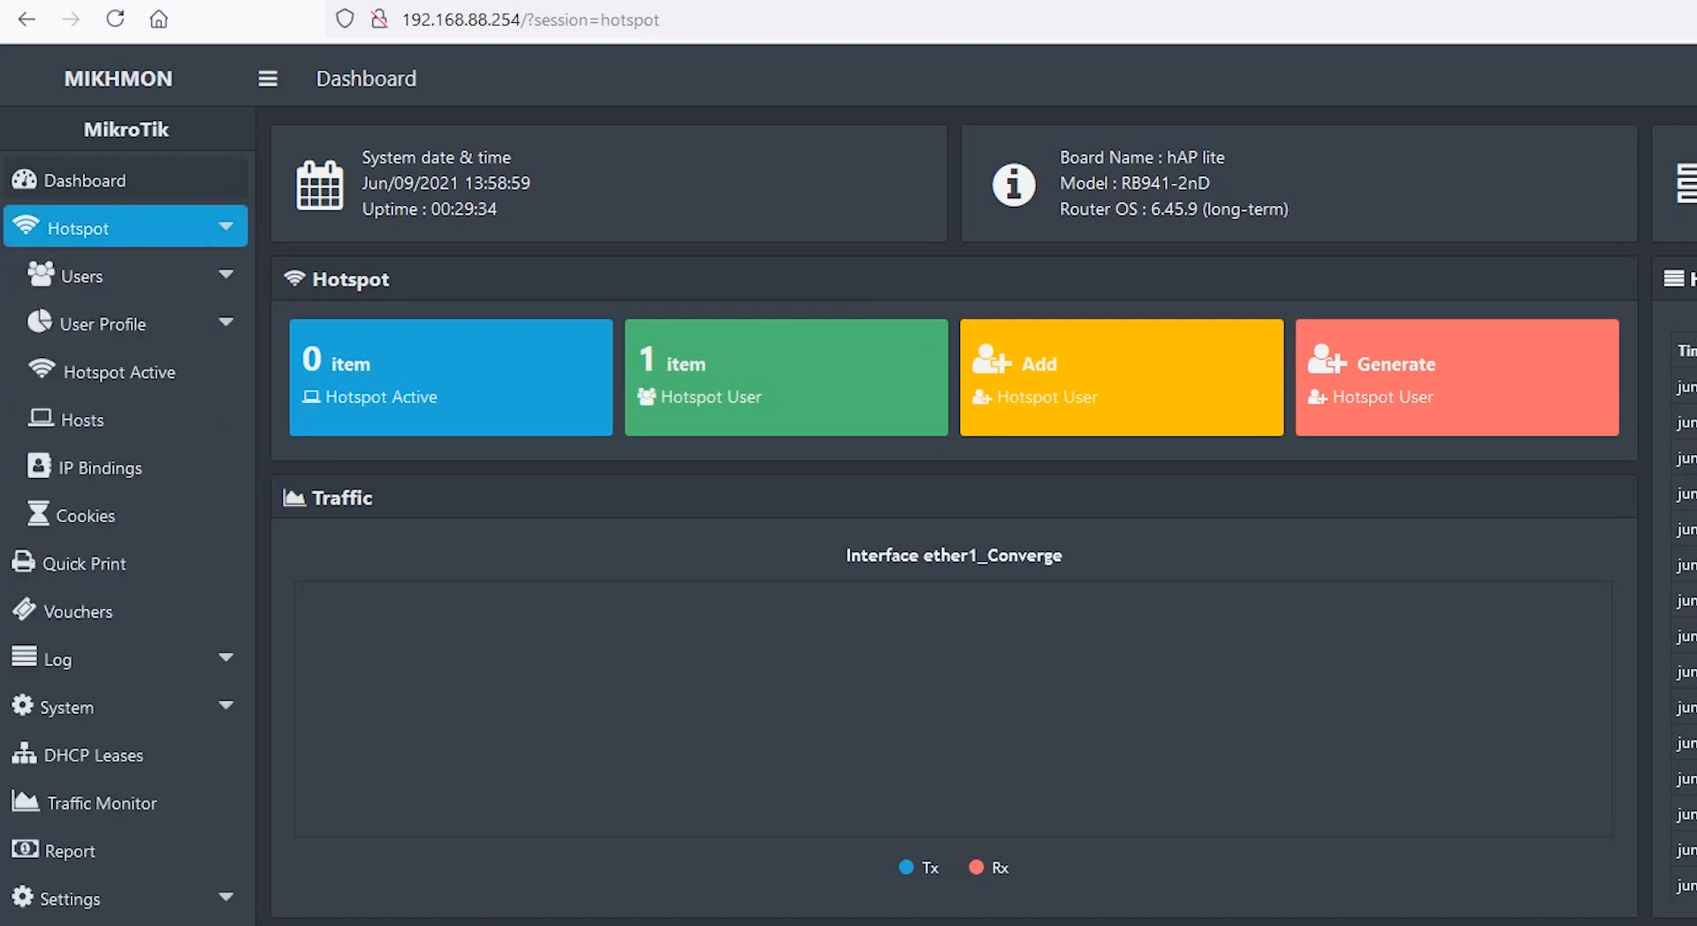
left_click(102, 323)
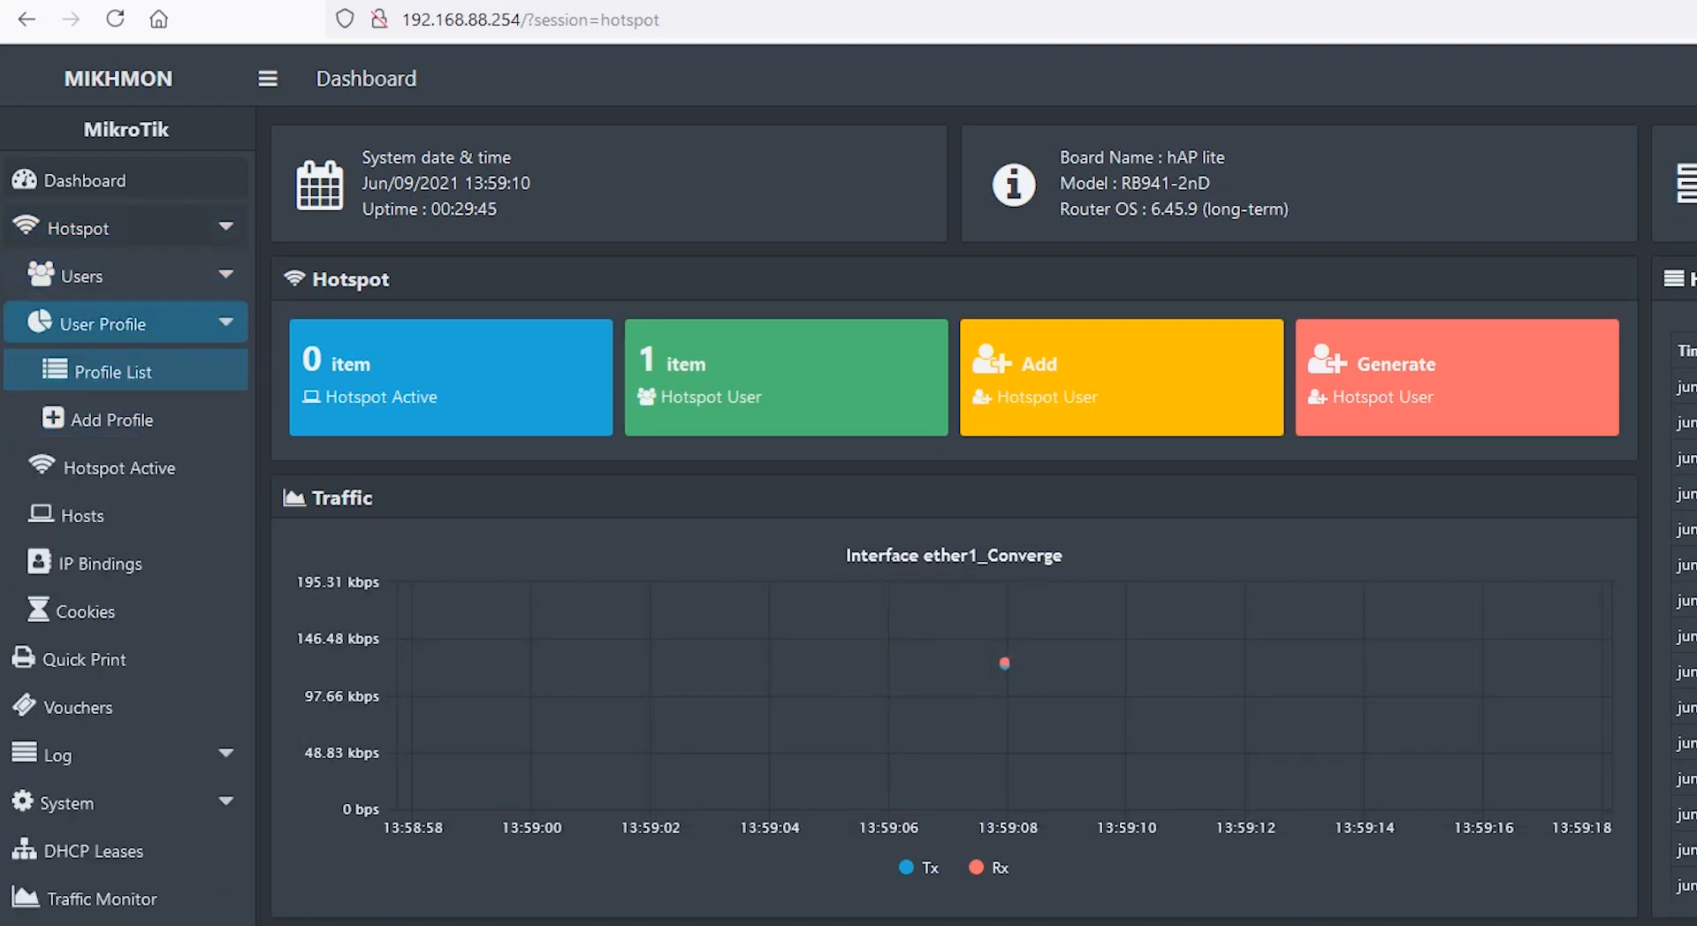
left_click(113, 371)
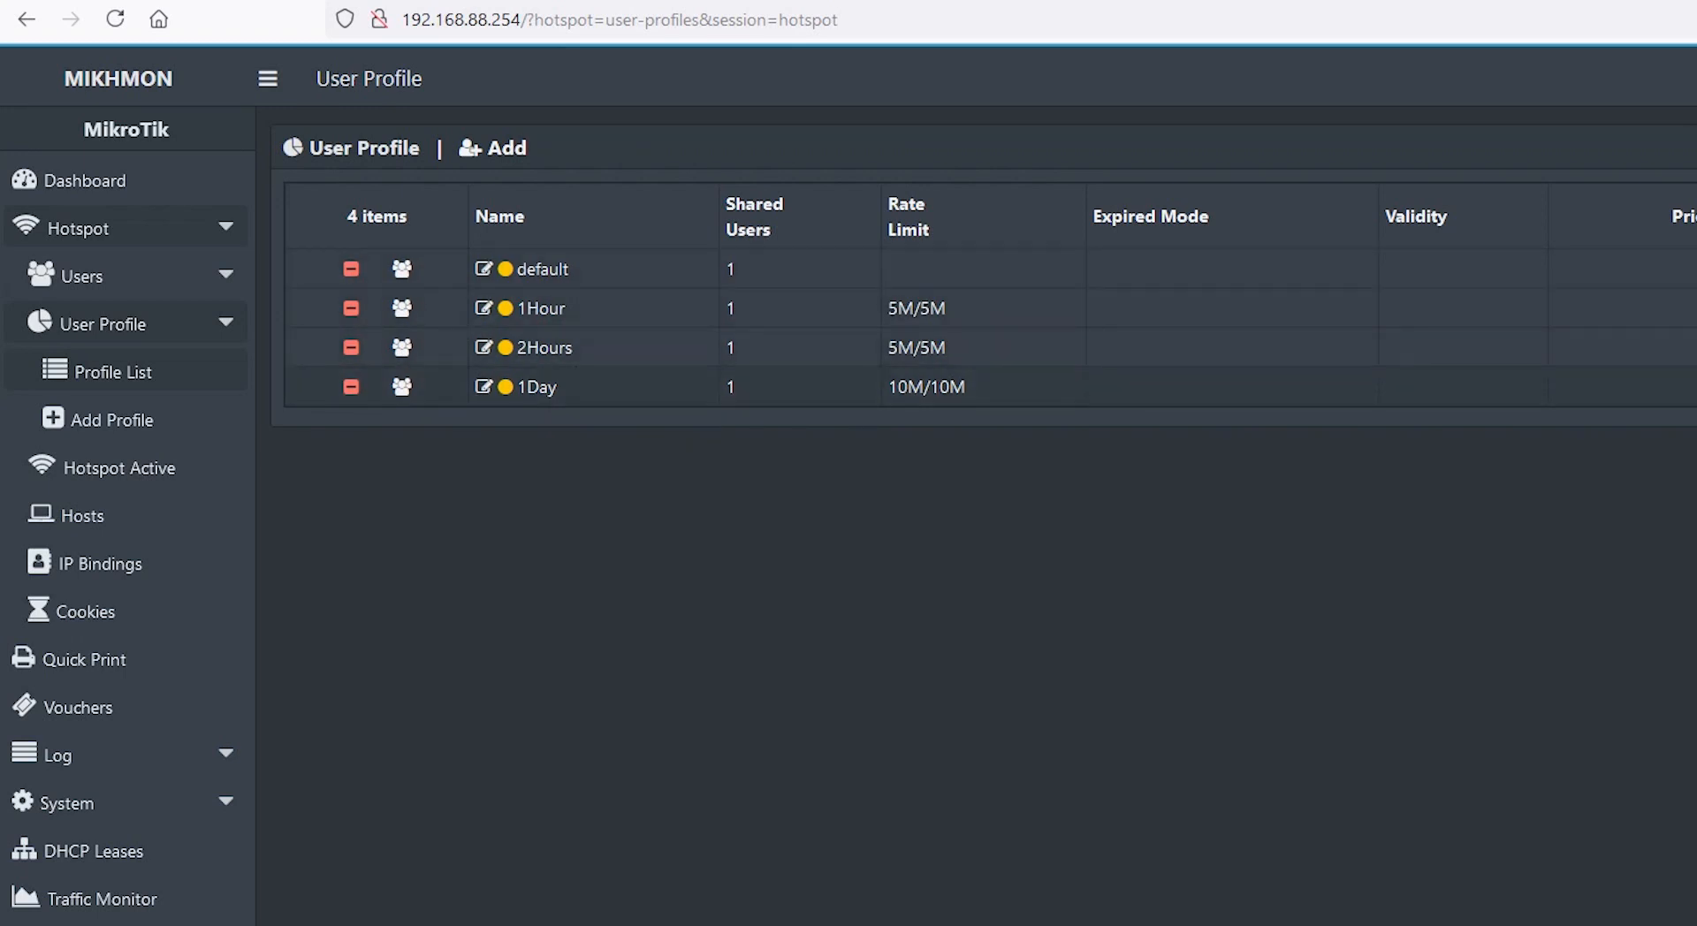
left_click(85, 181)
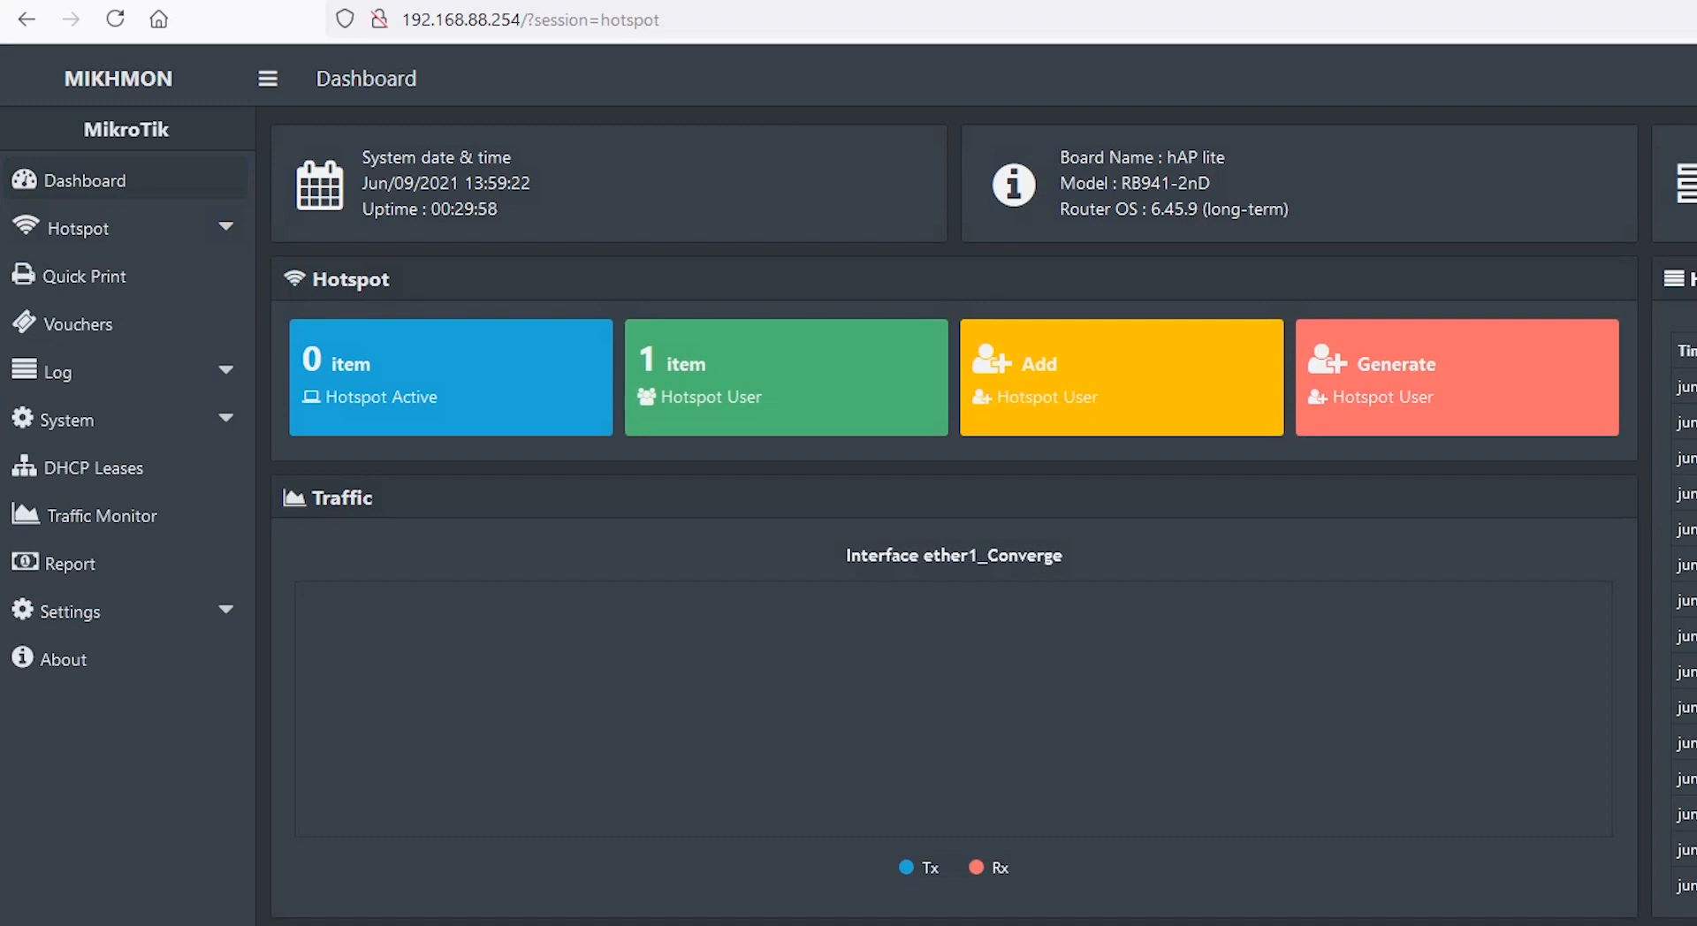
Step: Open the form for generating hotspot users and compare it with the voucher items in the Notepad checklist
left_click(1456, 378)
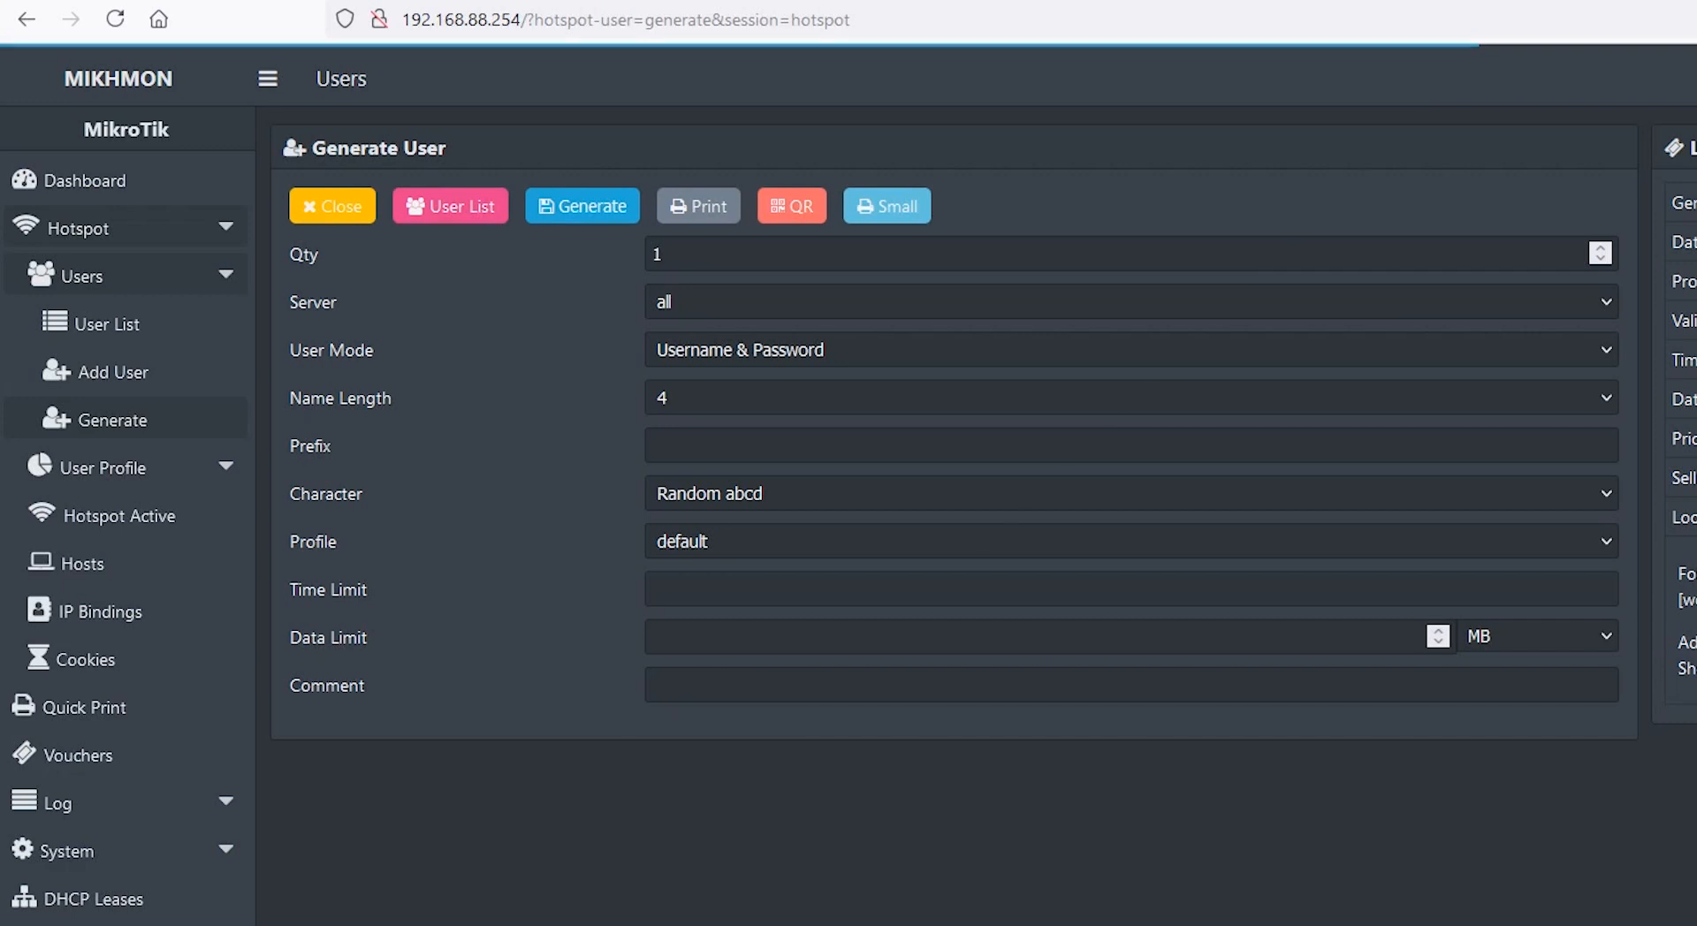
key("alt+Tab")
left_click_drag(743, 729, 1008, 728)
left_click_drag(743, 749, 960, 750)
key("alt+Tab")
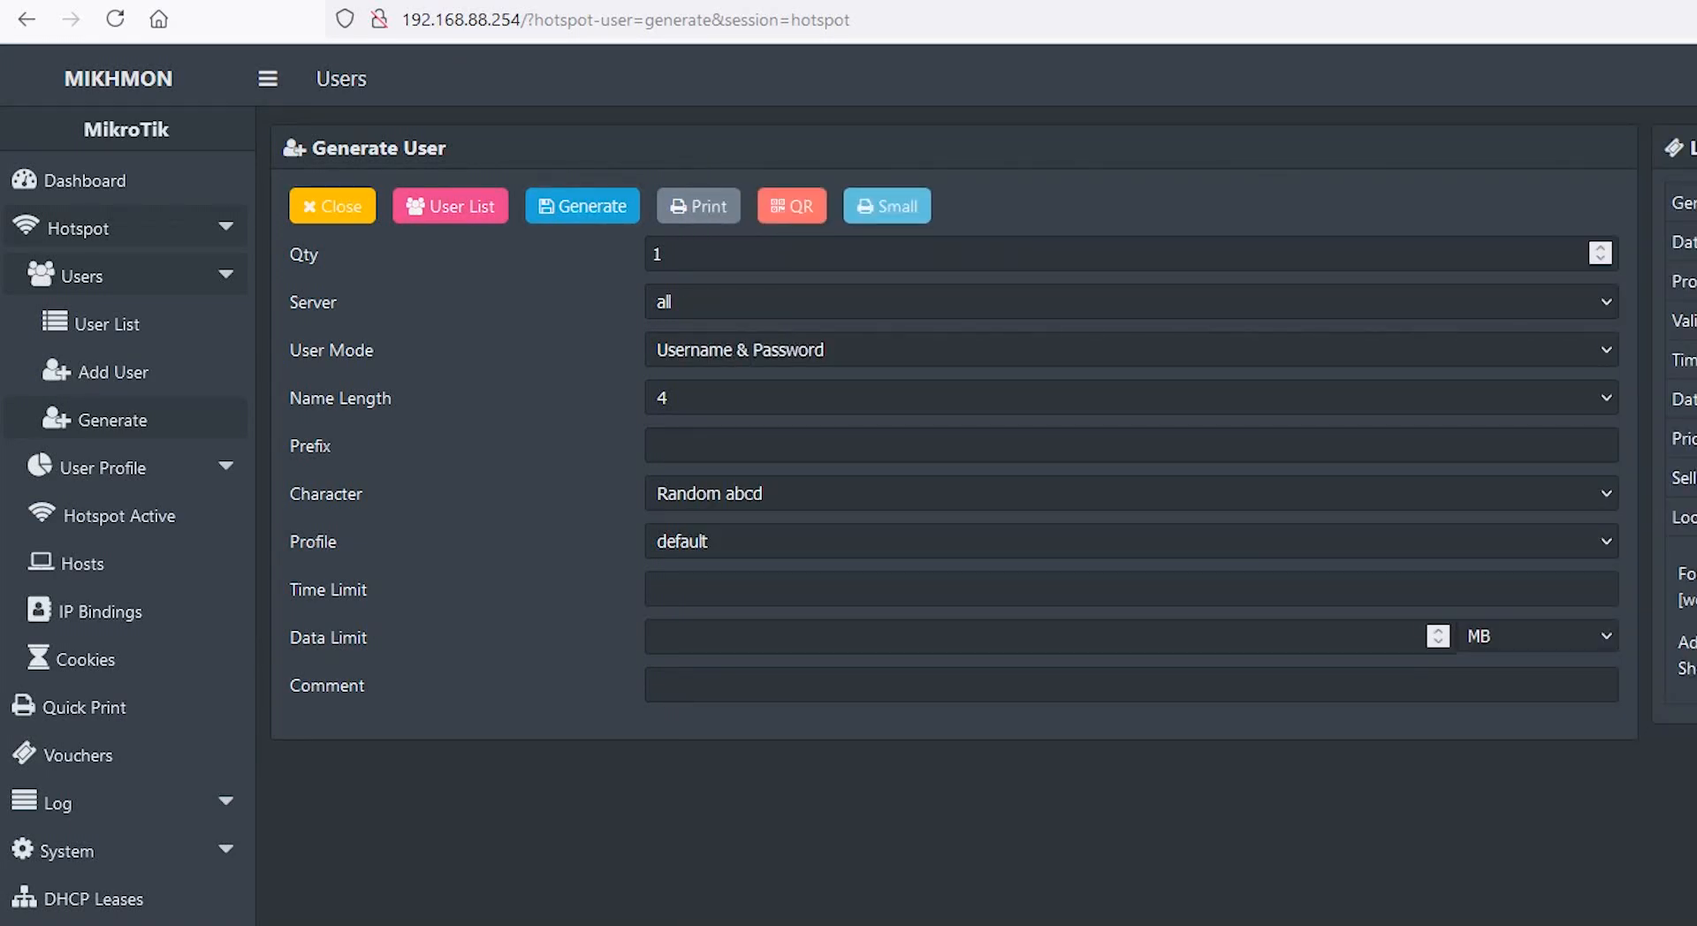
key("alt+Tab")
left_click_drag(732, 771, 990, 771)
key("alt+Tab")
Step: Generate 10 hotspot users on Hotspot_Server with Random 5ab2c34d characters and the 1Hour profile
double_click(657, 255)
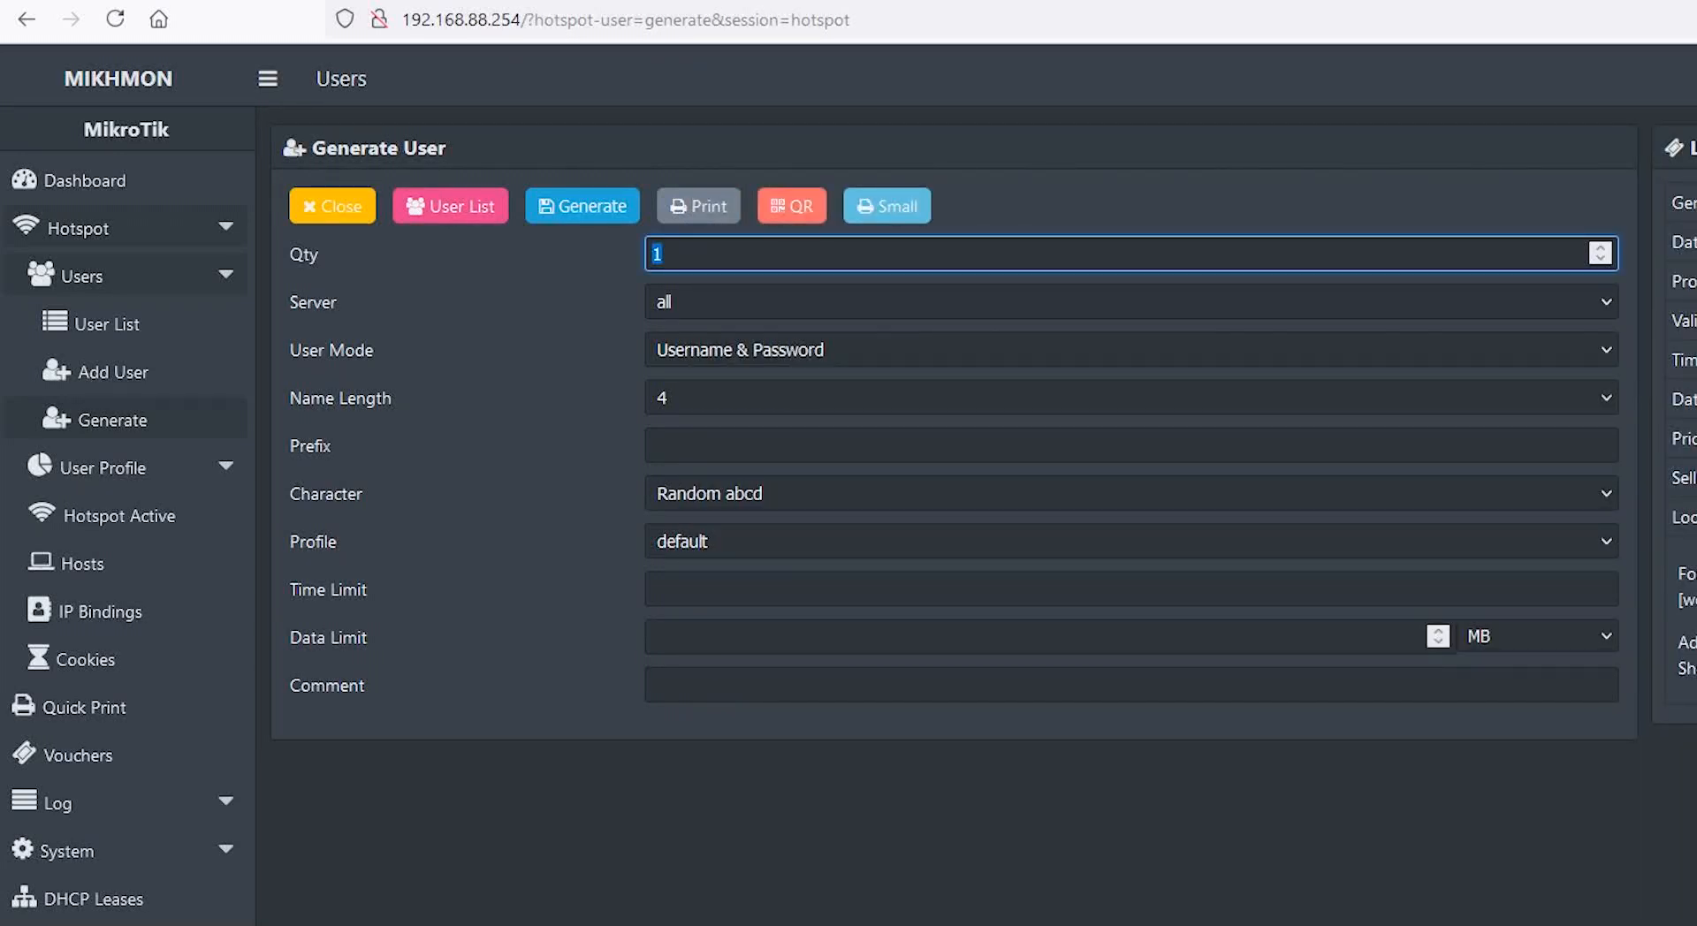
type("10")
left_click(1131, 302)
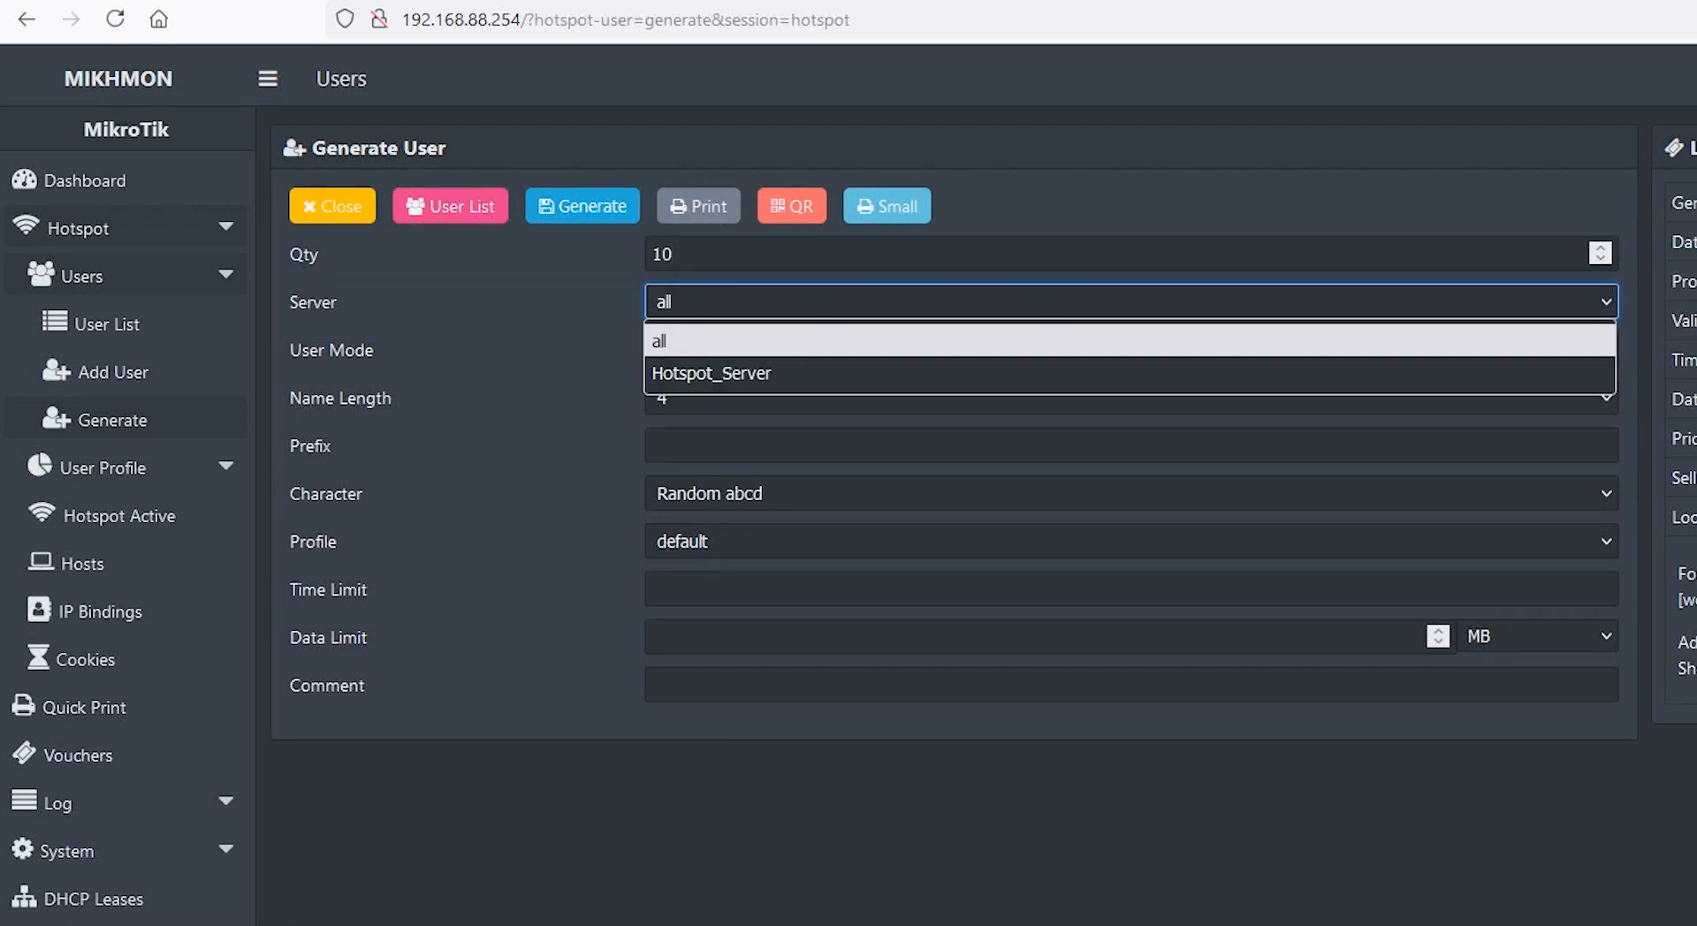
left_click(711, 373)
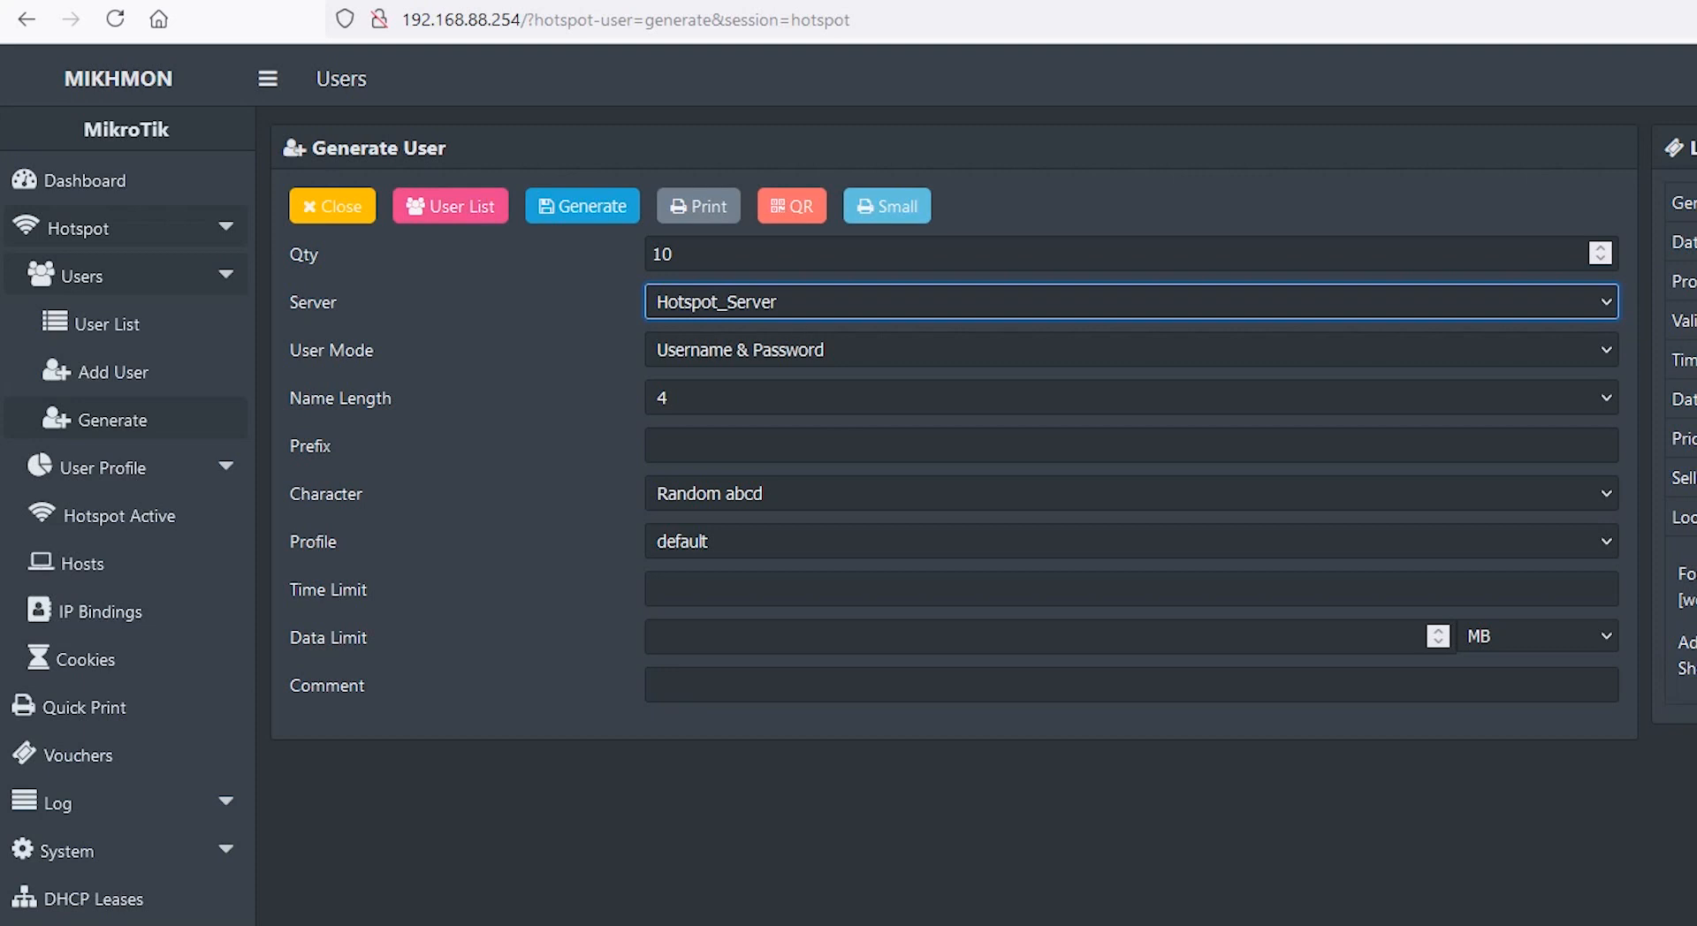
left_click(1131, 494)
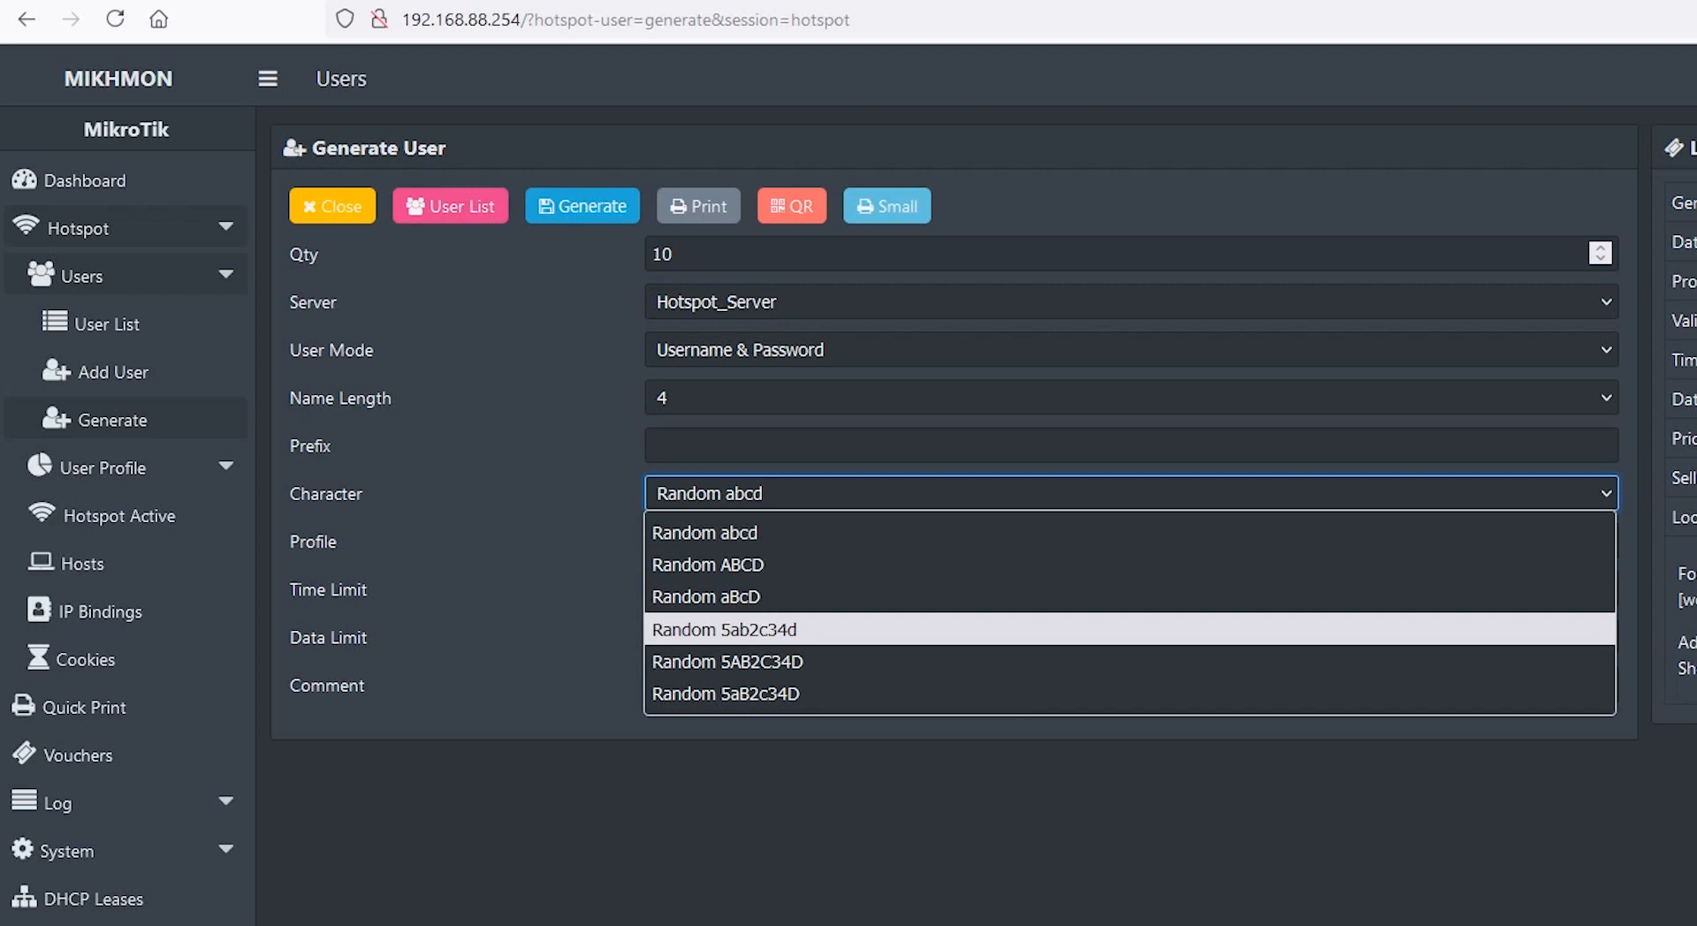
key("Return")
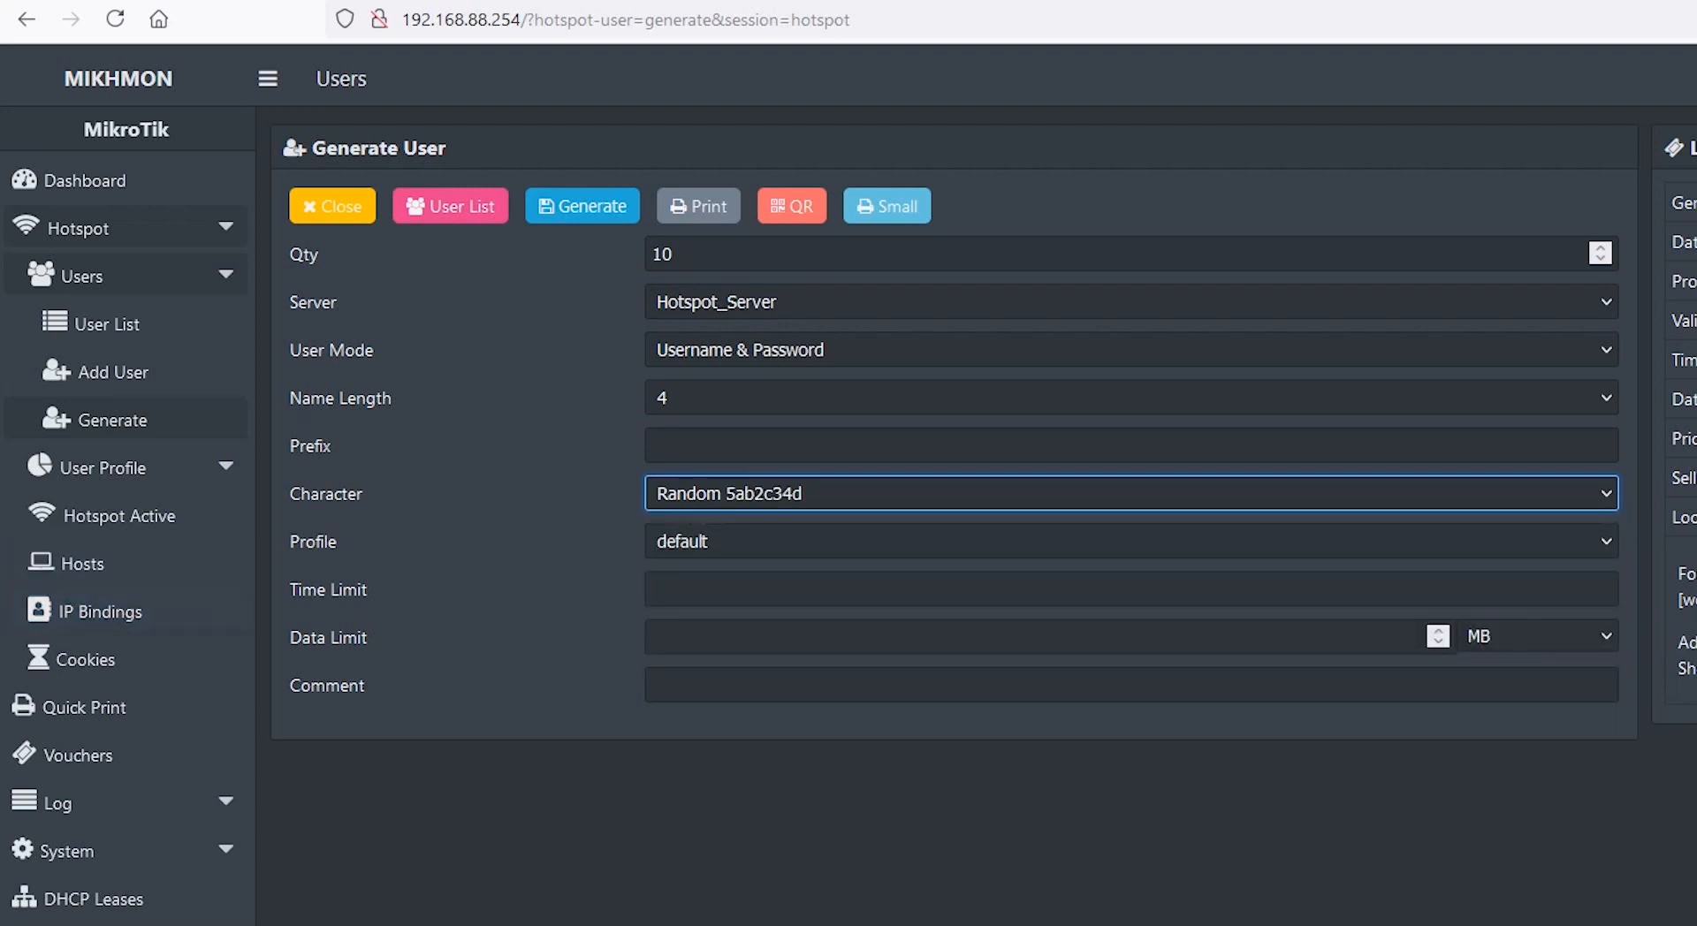
left_click(707, 541)
left_click(707, 613)
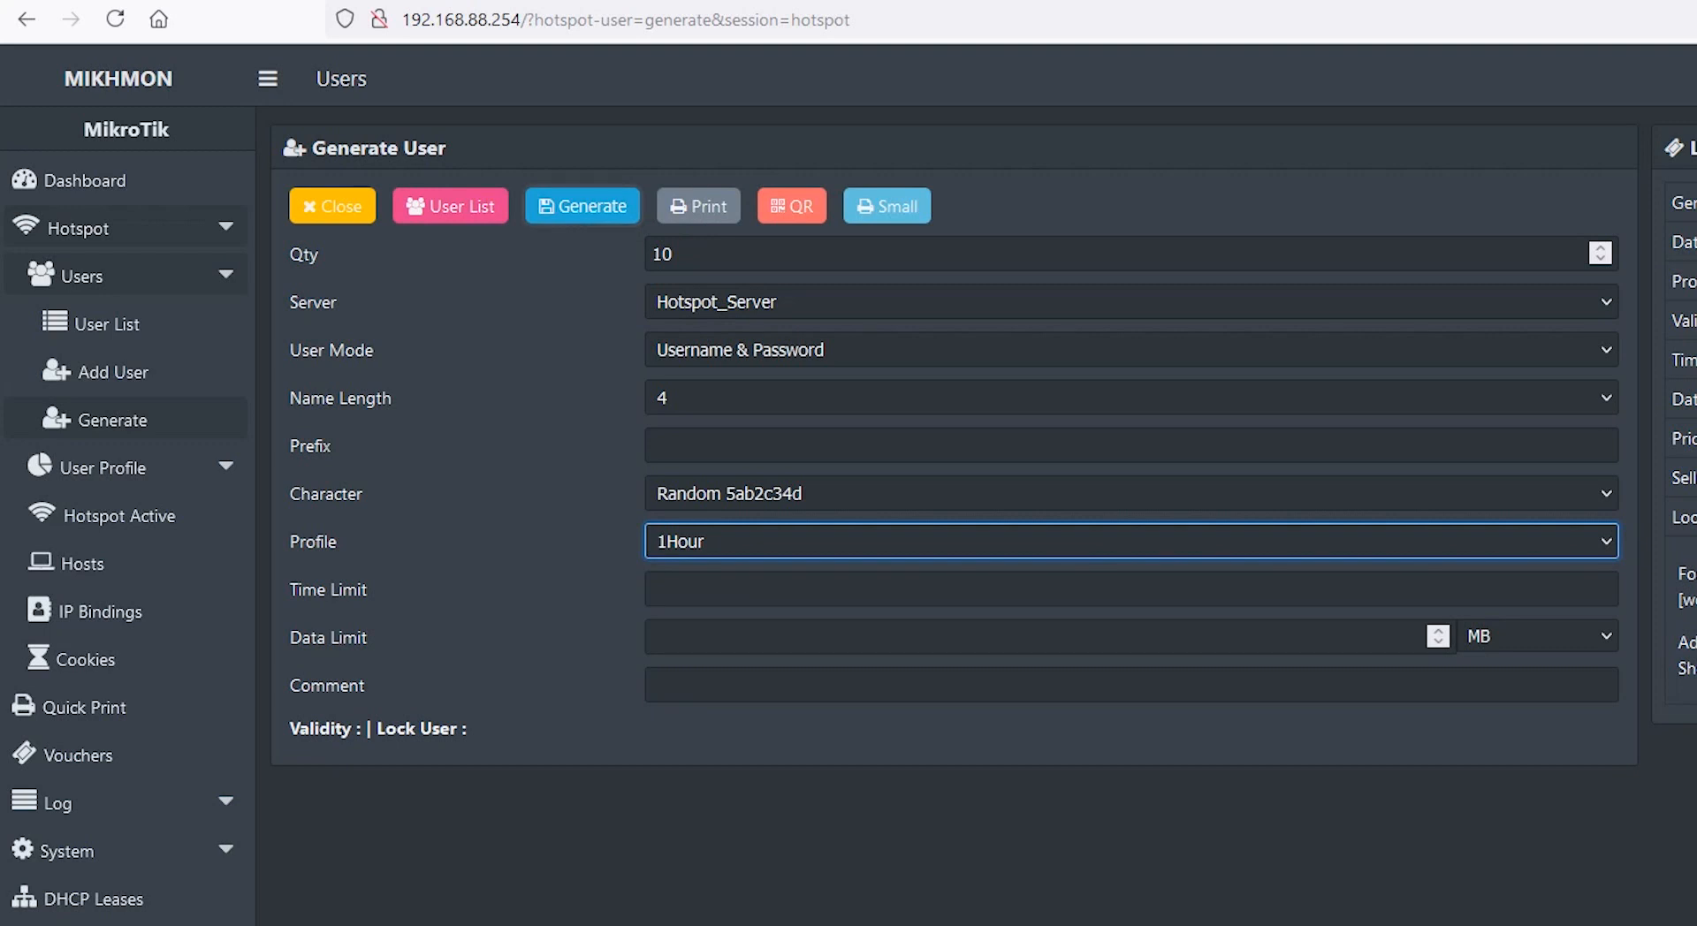
left_click(570, 208)
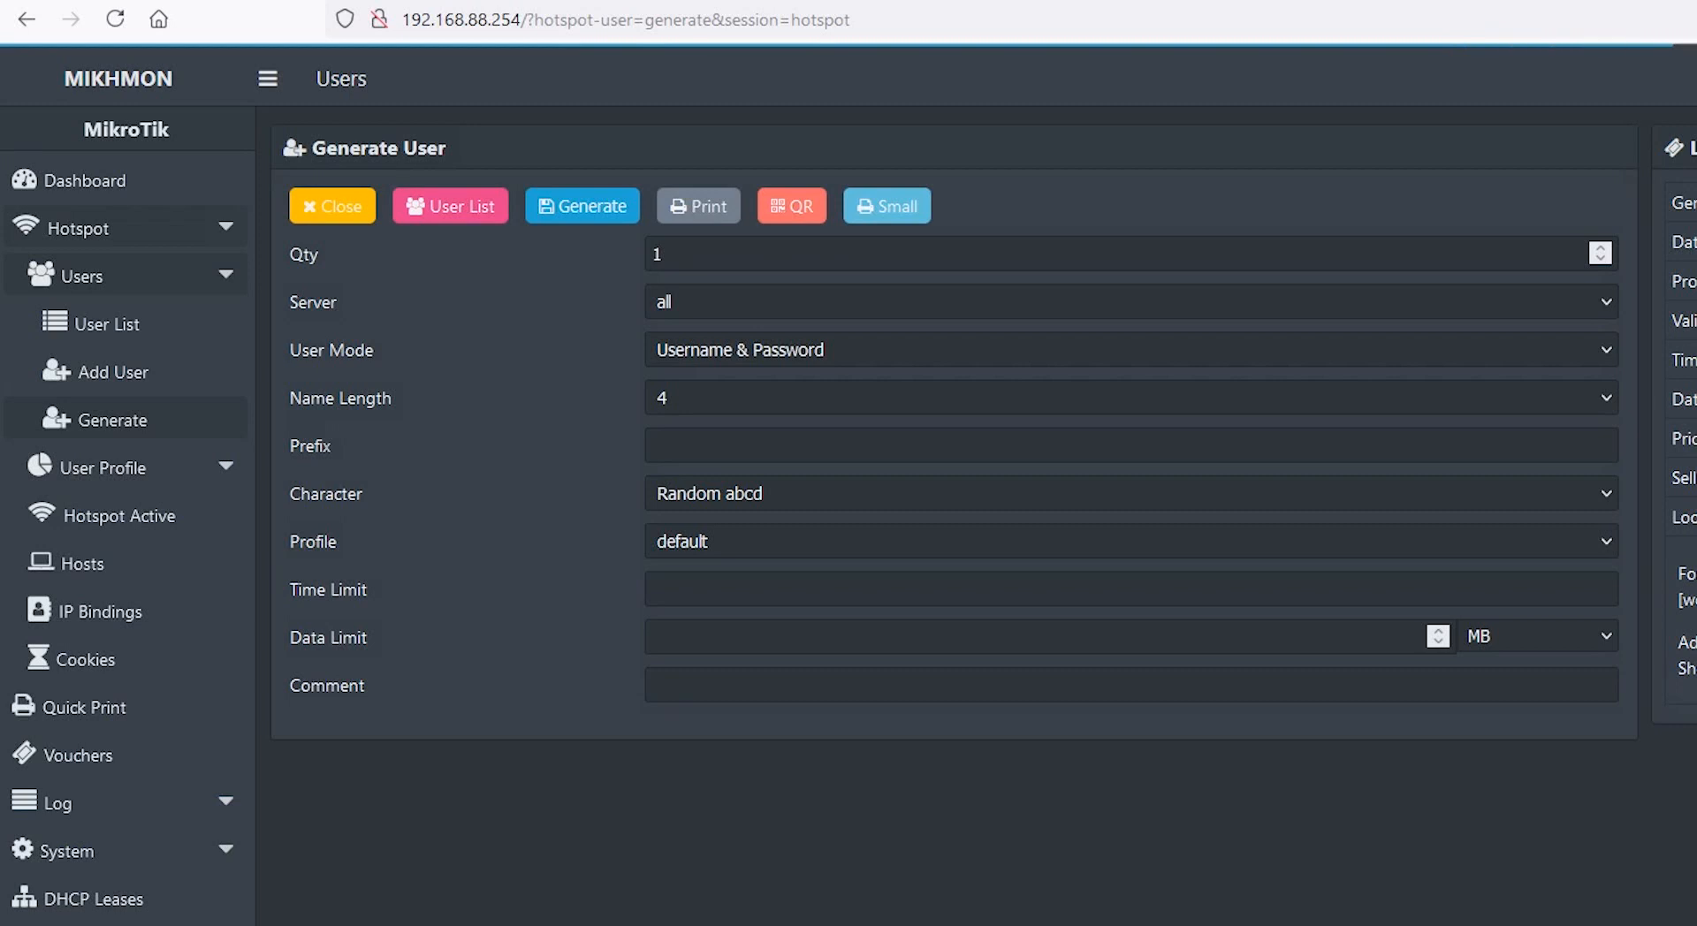
Step: Generate 10 hotspot users on Hotspot_Server with Random 5ab2c34d characters and the 2Hours profile
left_click(664, 255)
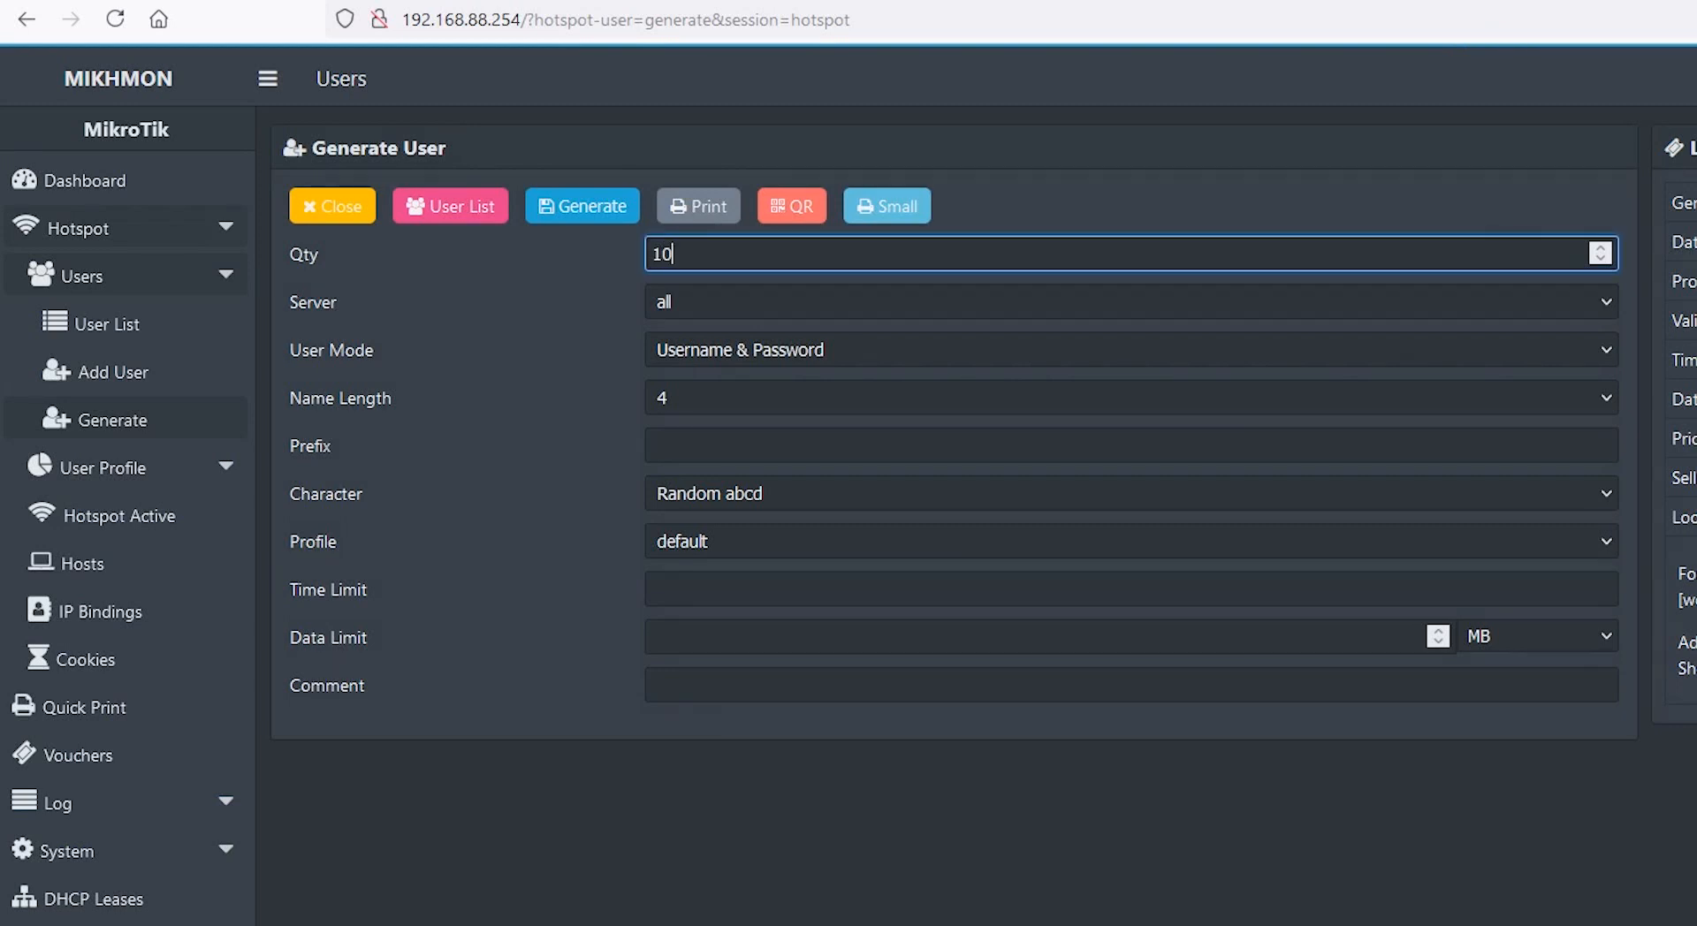
left_click(1122, 301)
key("Return")
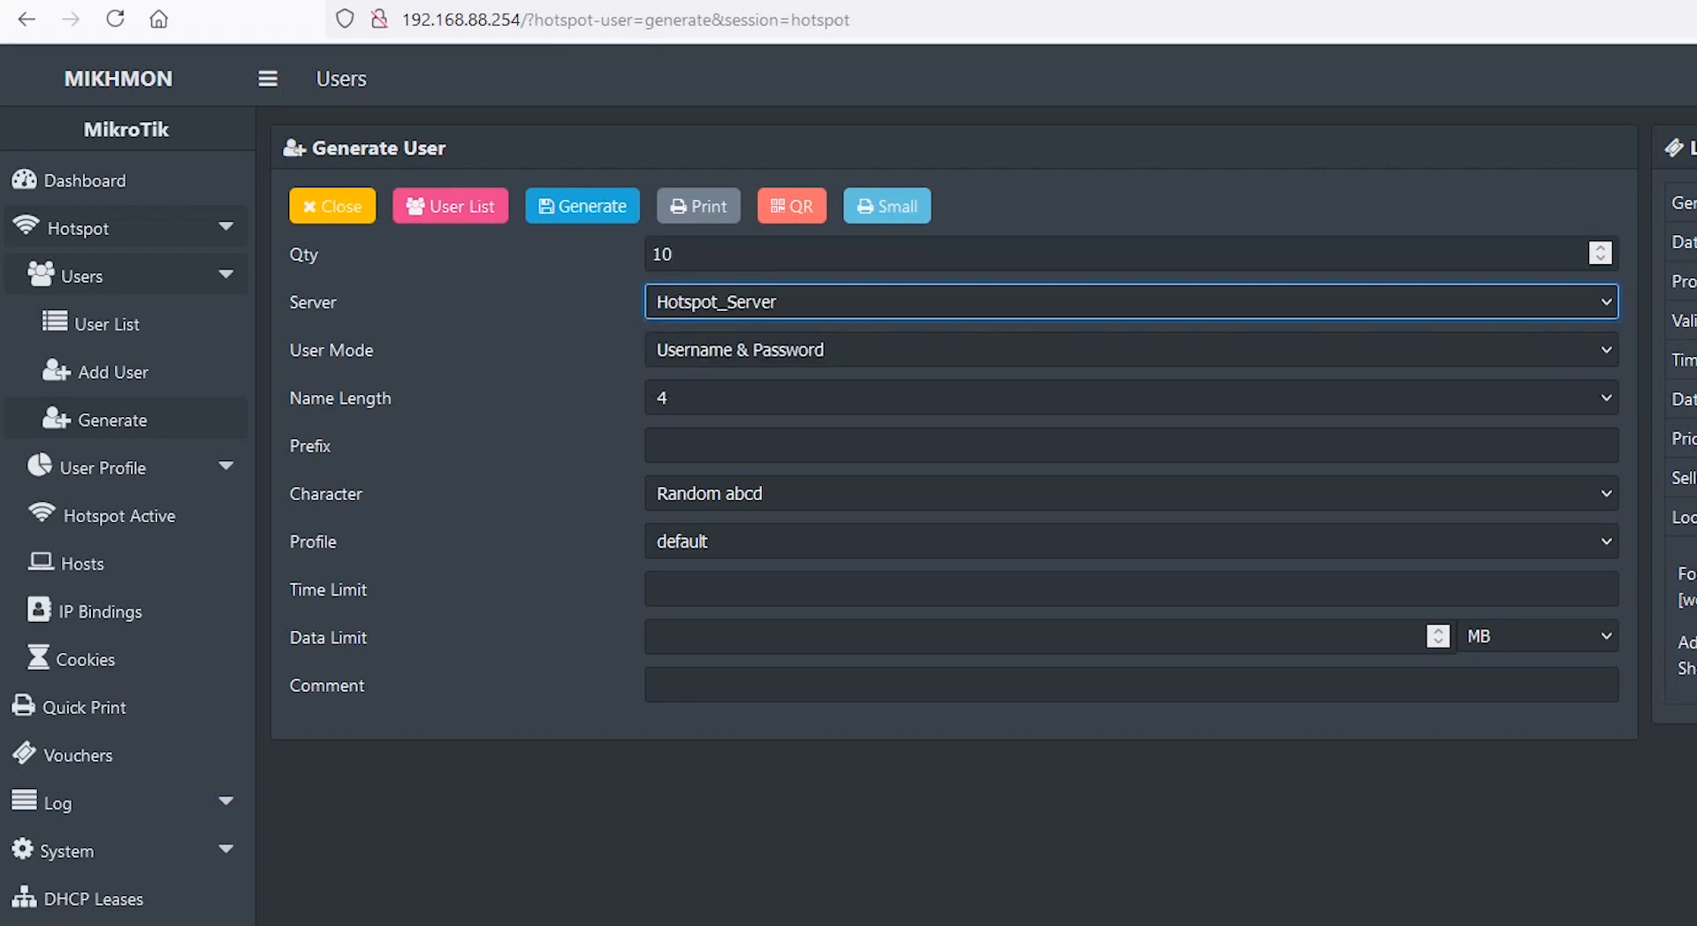
key("Tab")
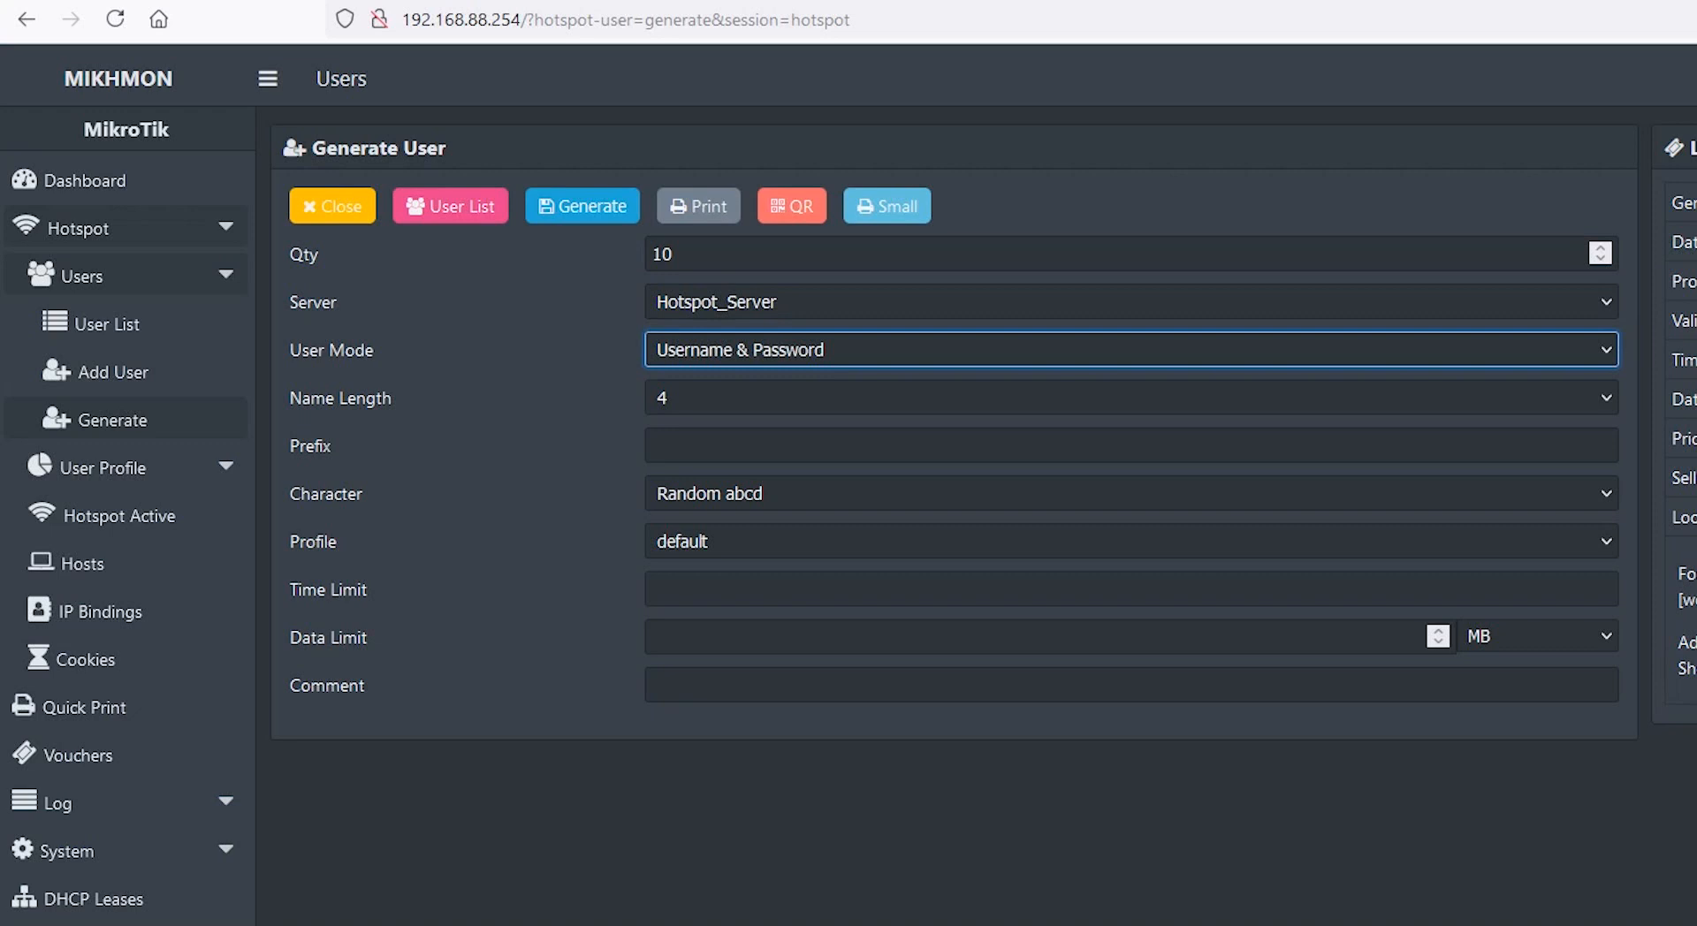
left_click(1131, 493)
left_click(1131, 629)
left_click(1131, 541)
left_click(1131, 644)
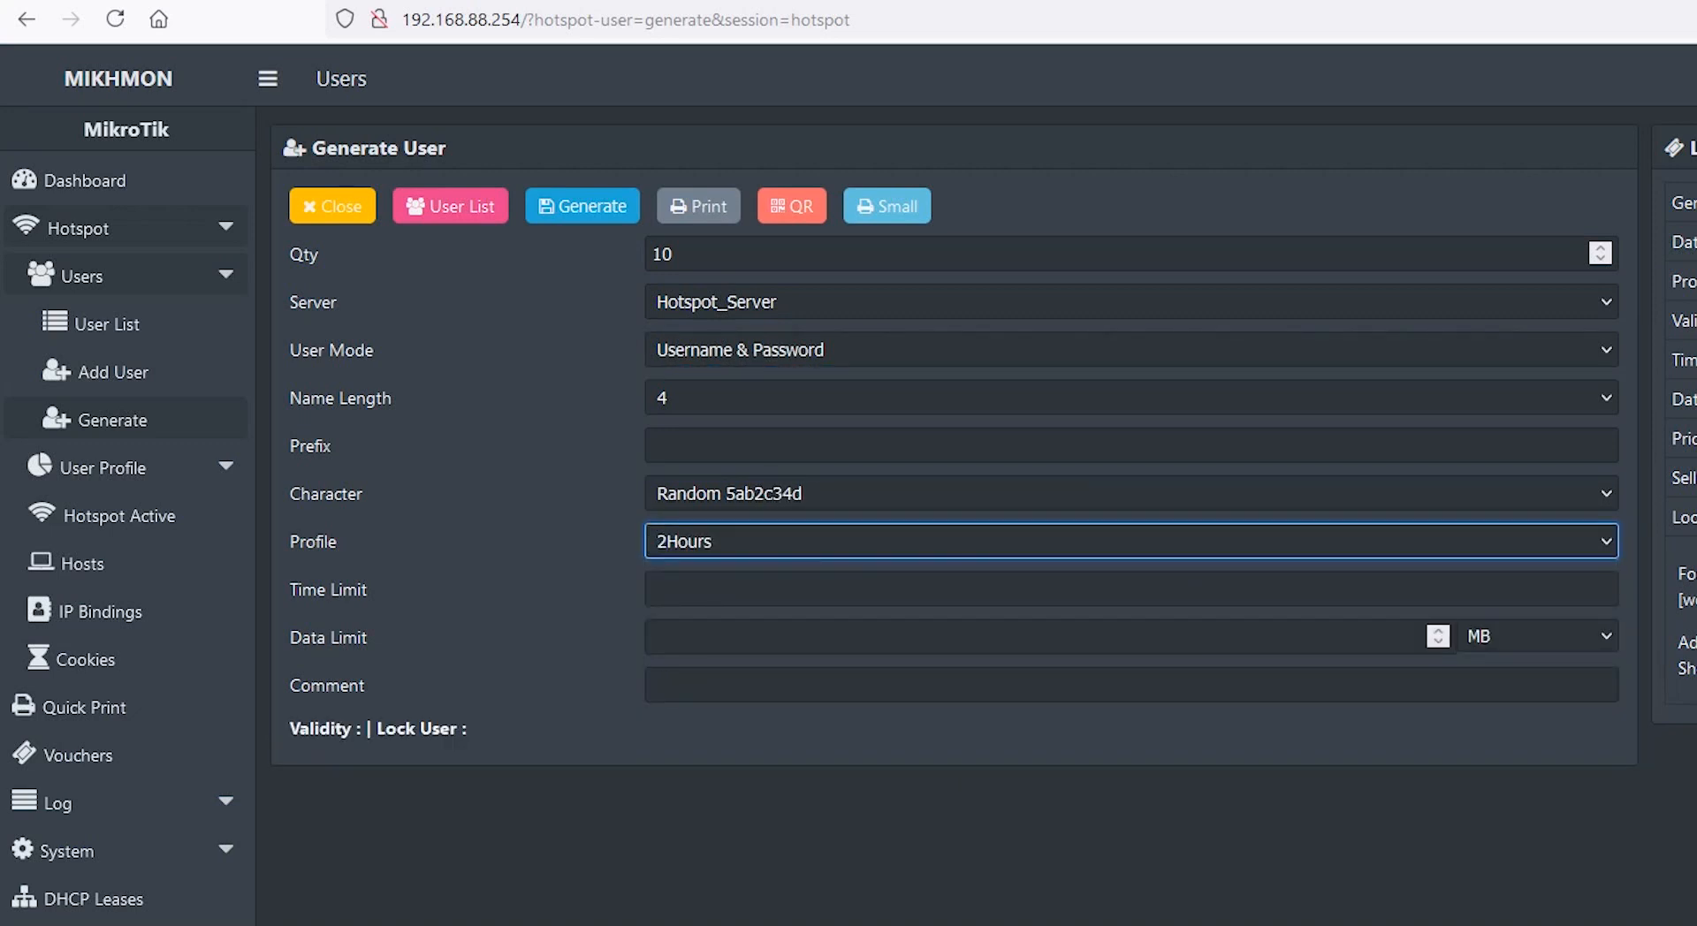
left_click(582, 205)
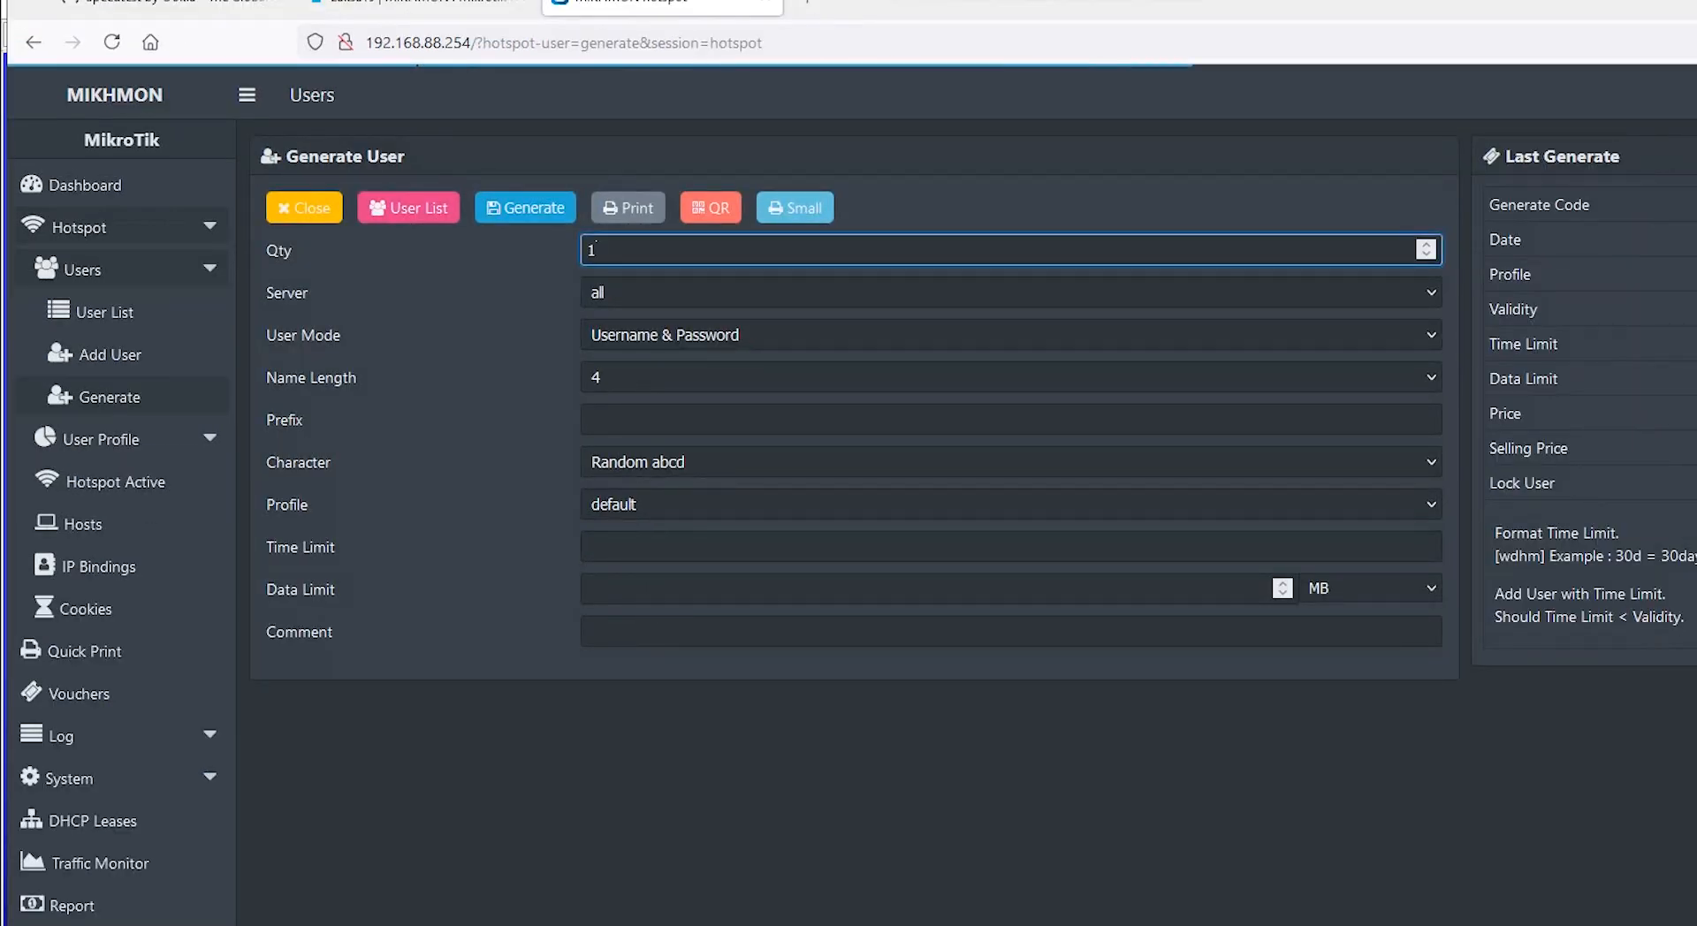
Step: Generate 10 Hotspot_Server users in Username & Password mode with name length 4, Random 5ab2c34d characters and the 1Day profile
left_click(1011, 292)
left_click(1011, 355)
left_click(1011, 335)
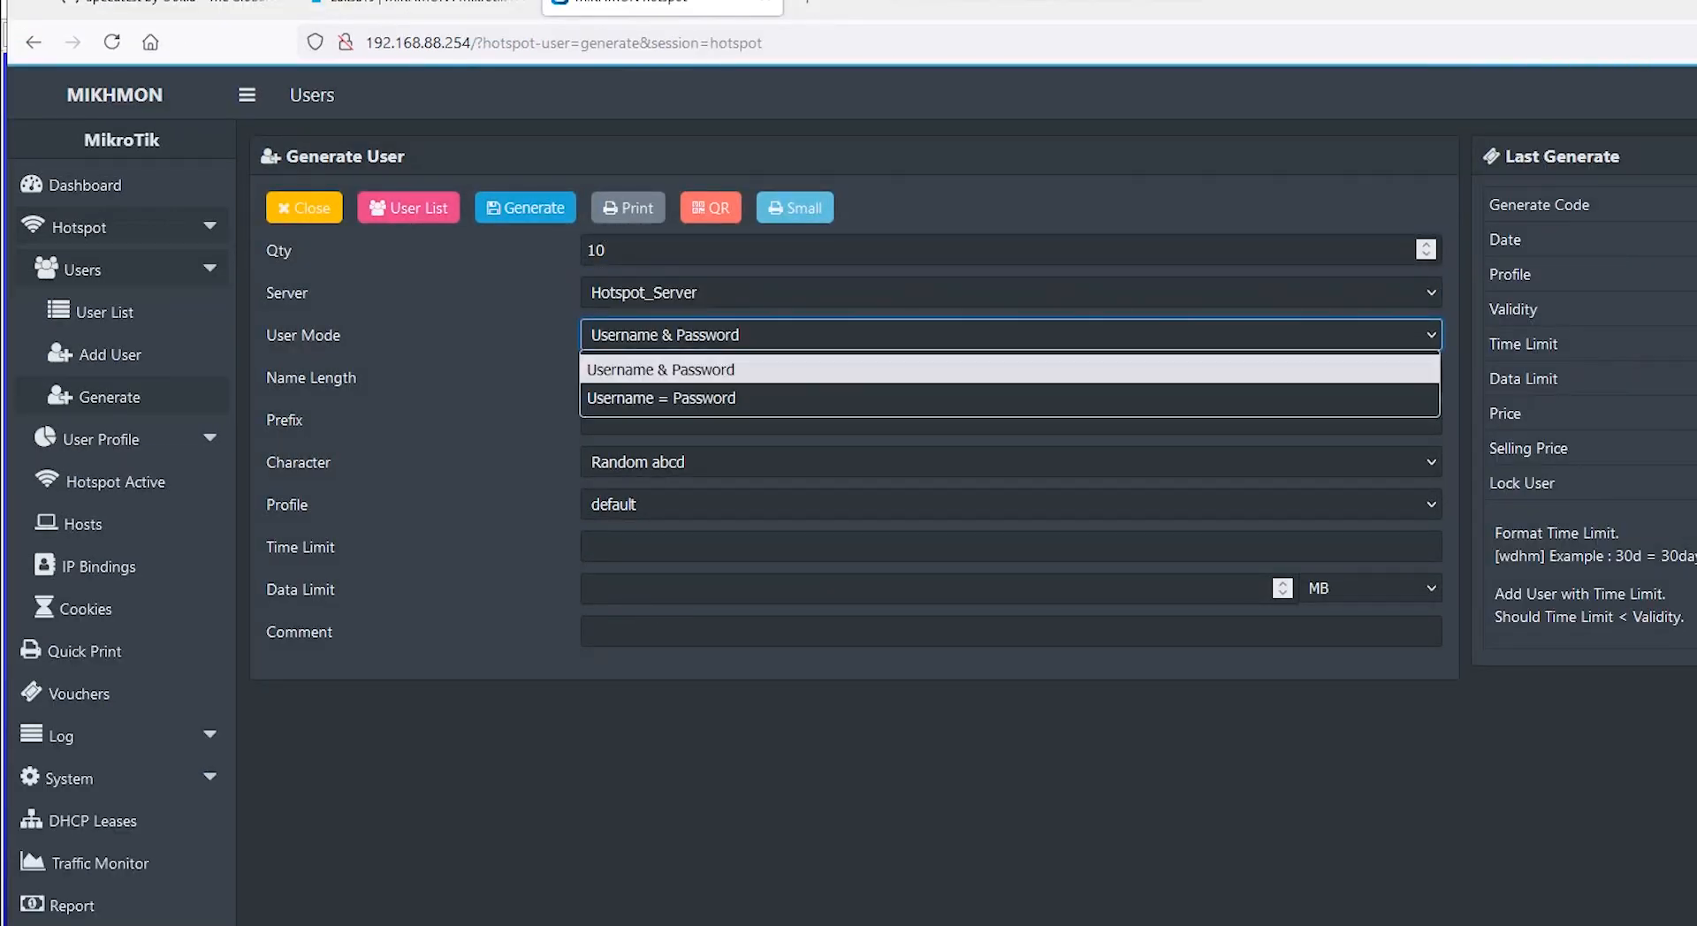
left_click(1011, 370)
left_click(1011, 377)
left_click(1011, 409)
left_click(1012, 463)
left_click(1011, 583)
left_click(1011, 504)
left_click(1011, 626)
double_click(288, 504)
left_click(1011, 505)
left_click(1011, 504)
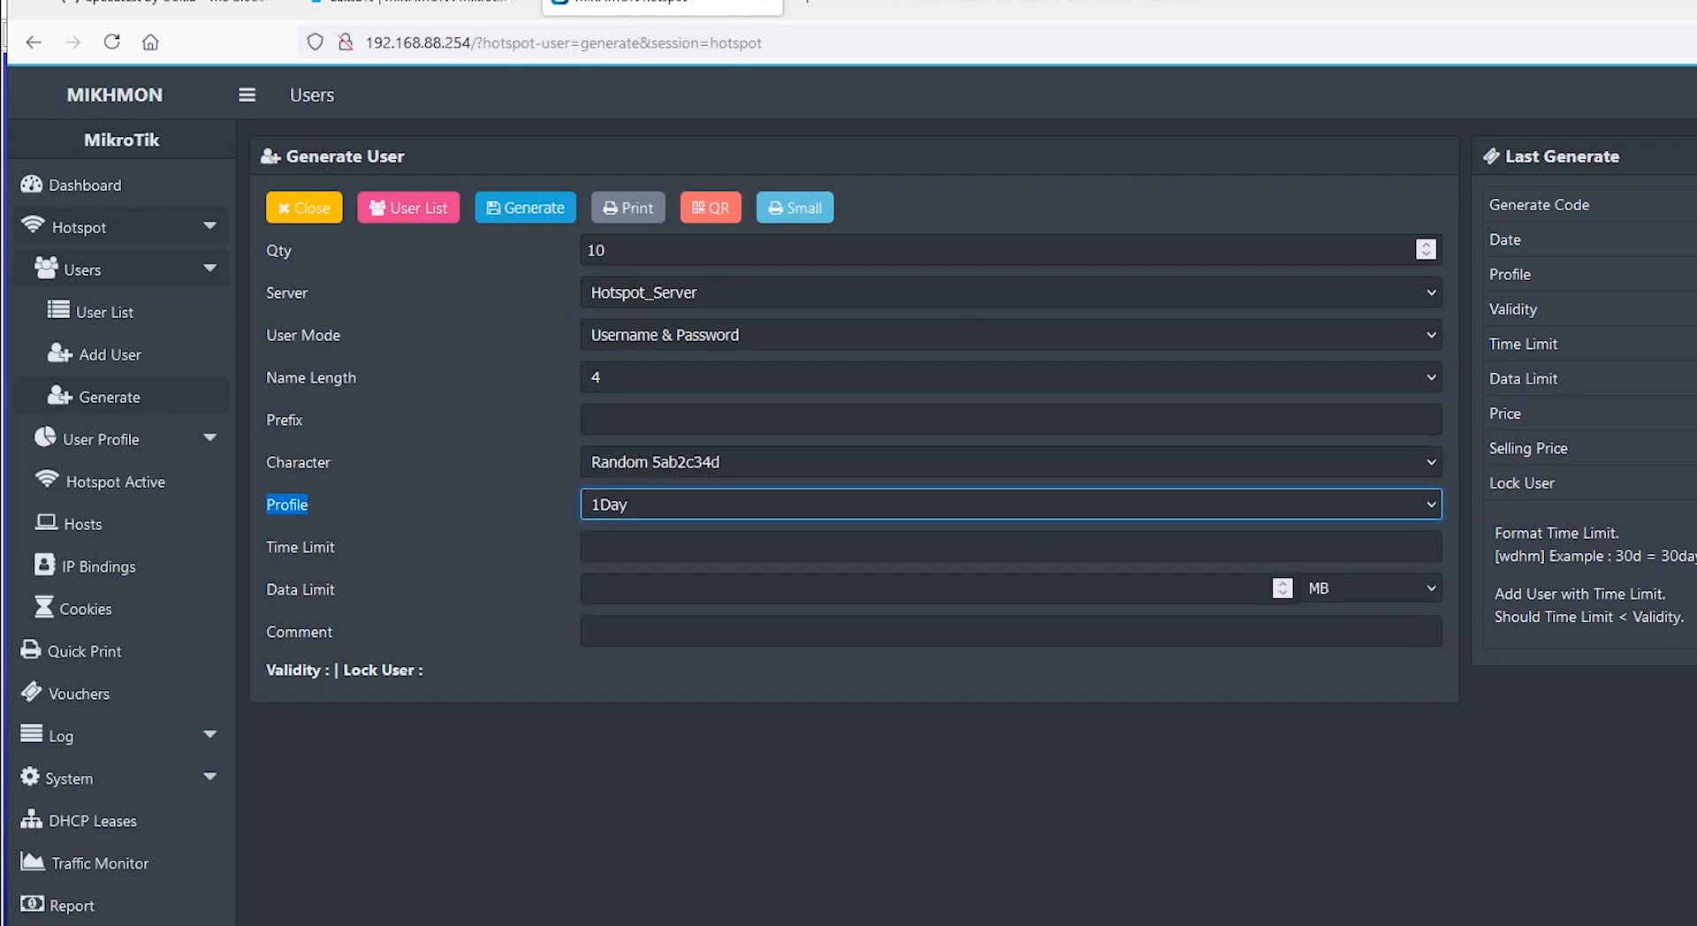
left_click(525, 208)
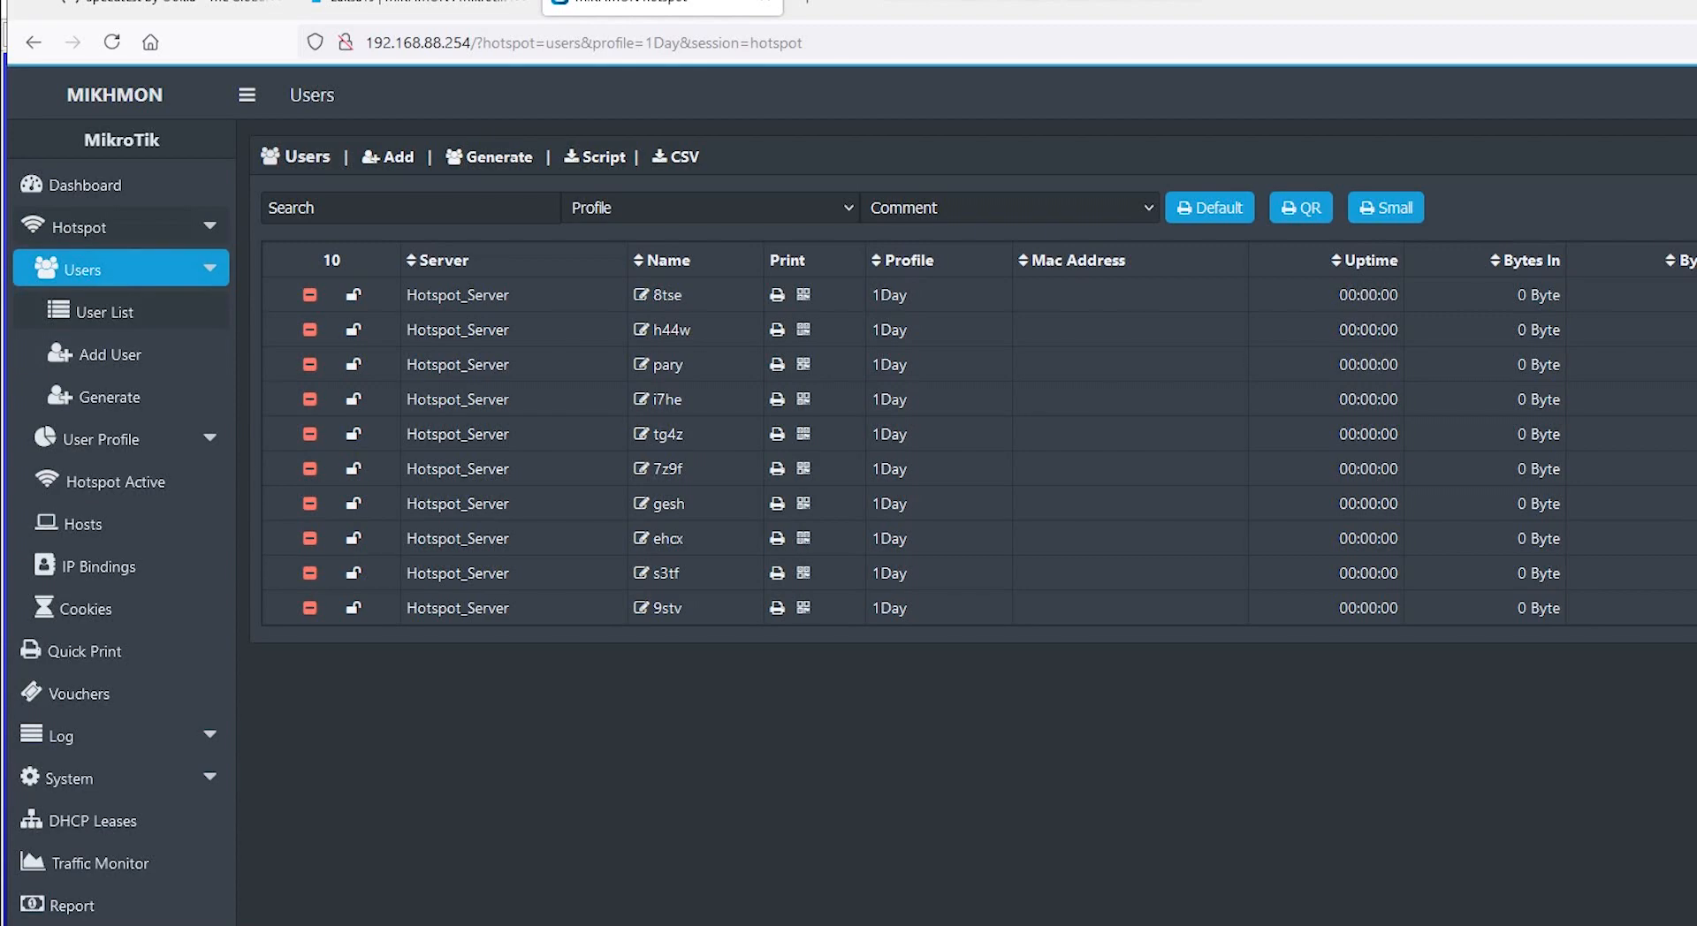
Step: Open the full hotspot user list and examine the generated users for each profile
left_click(121, 312)
scroll(884, 690, "down", 4)
scroll(884, 690, "up", 4)
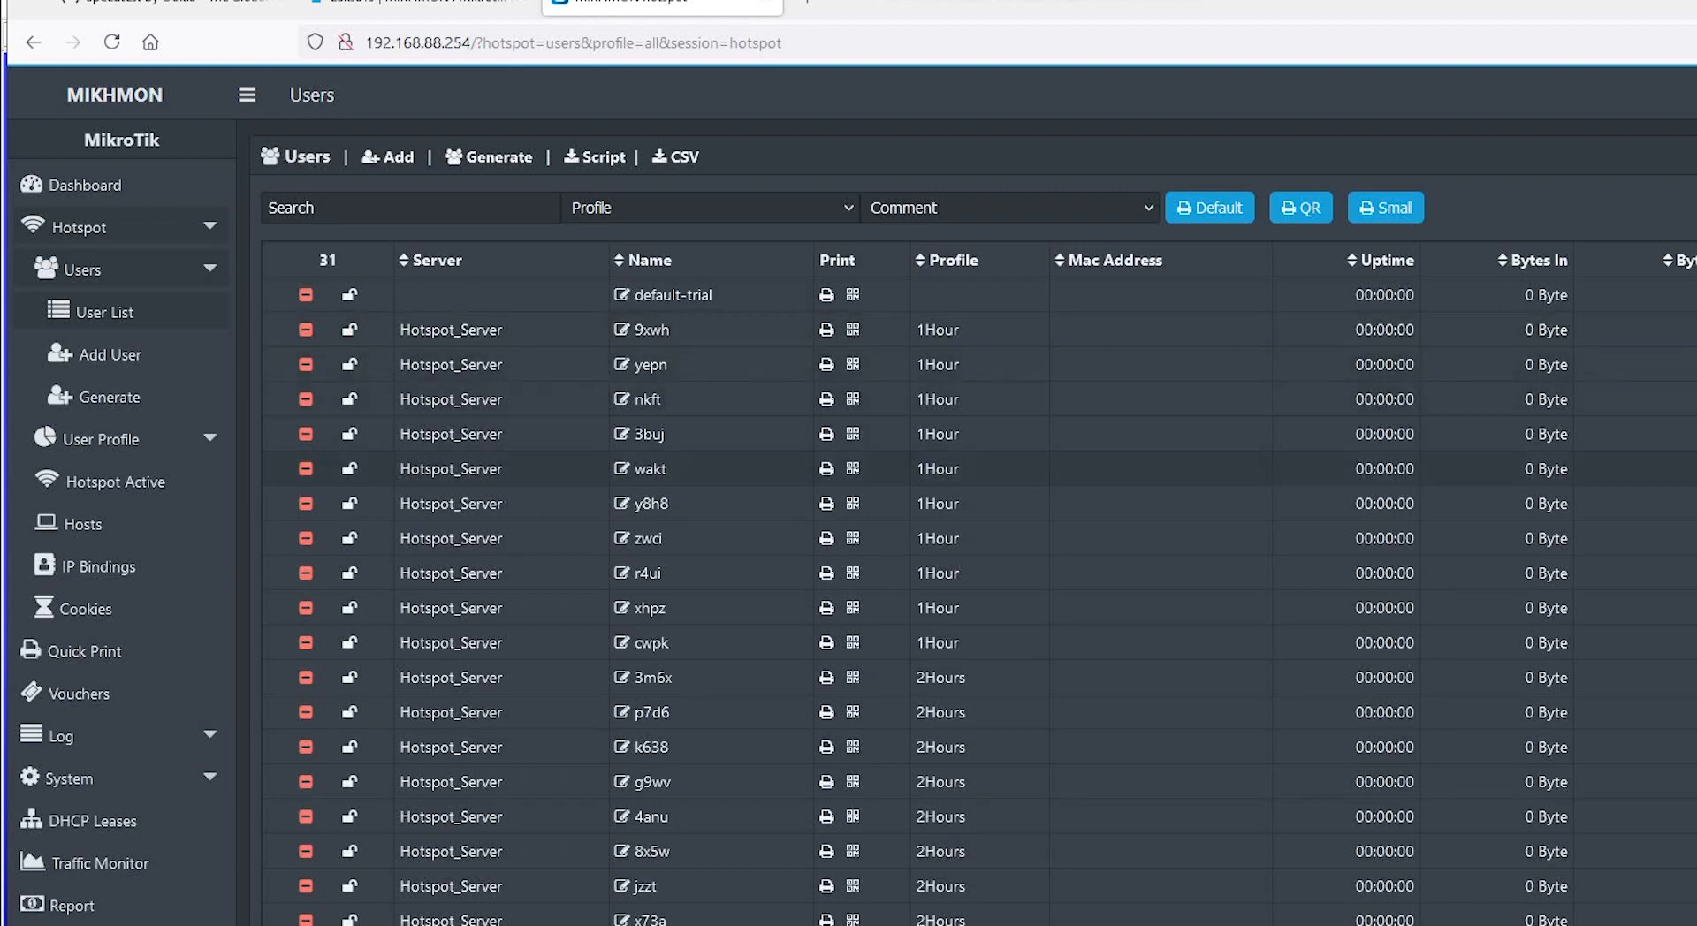
scroll(884, 434, "down", 2)
scroll(884, 434, "up", 2)
scroll(884, 434, "down", 4)
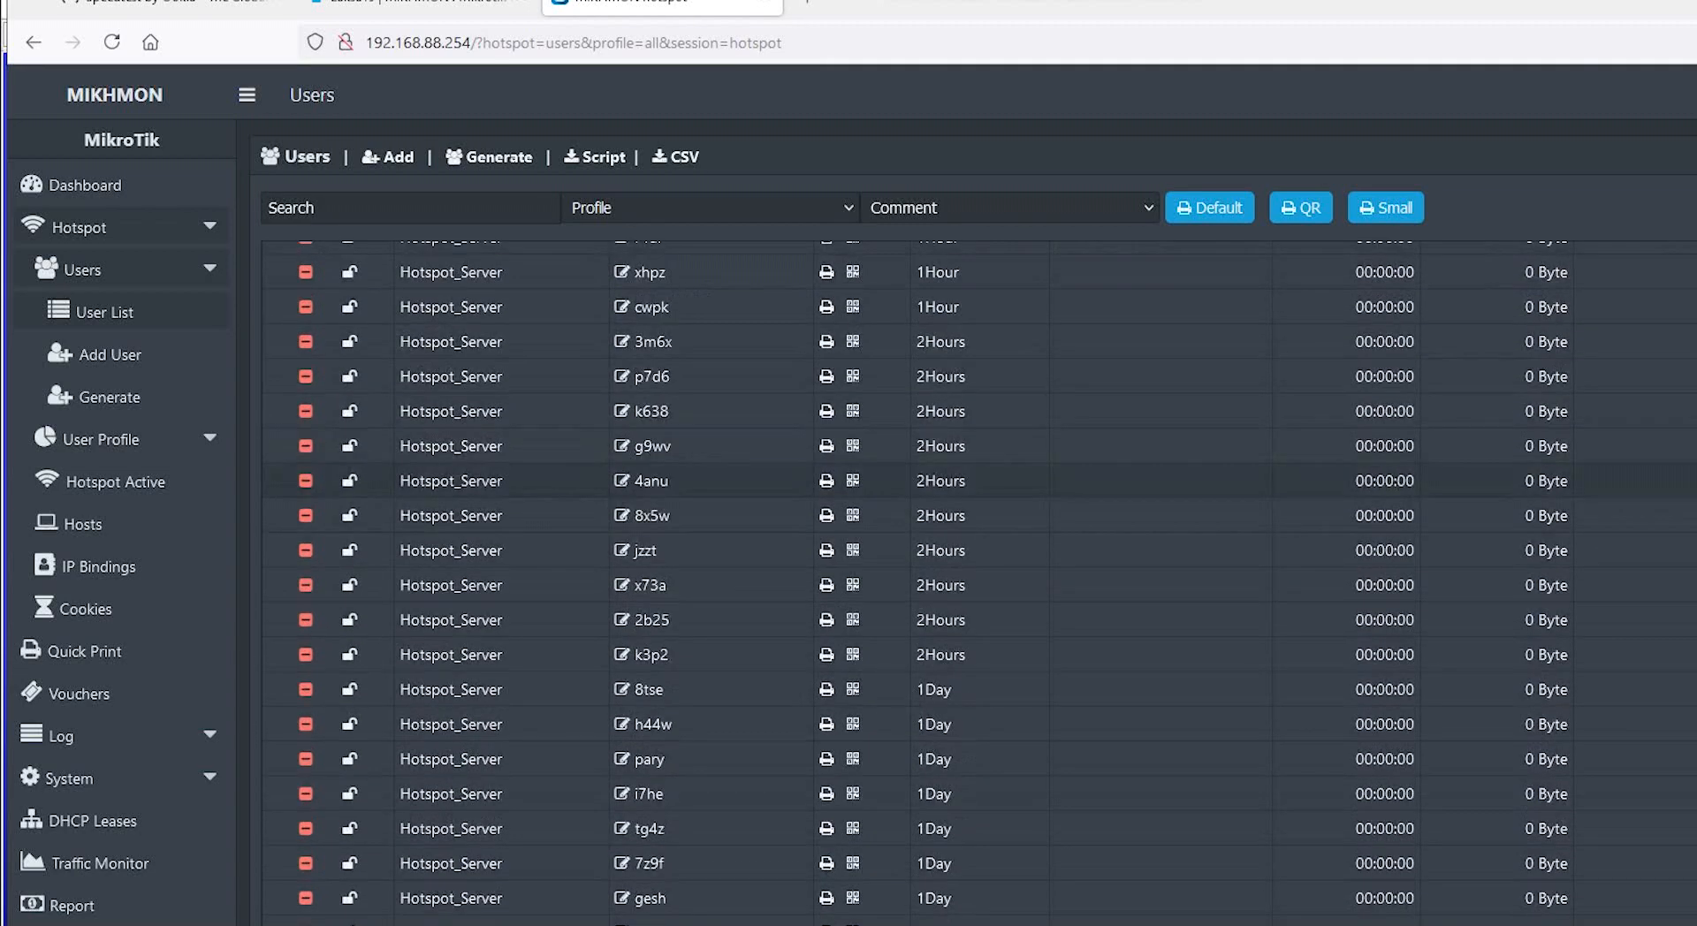
scroll(884, 851, "up", 4)
scroll(884, 851, "down", 4)
scroll(884, 434, "up", 4)
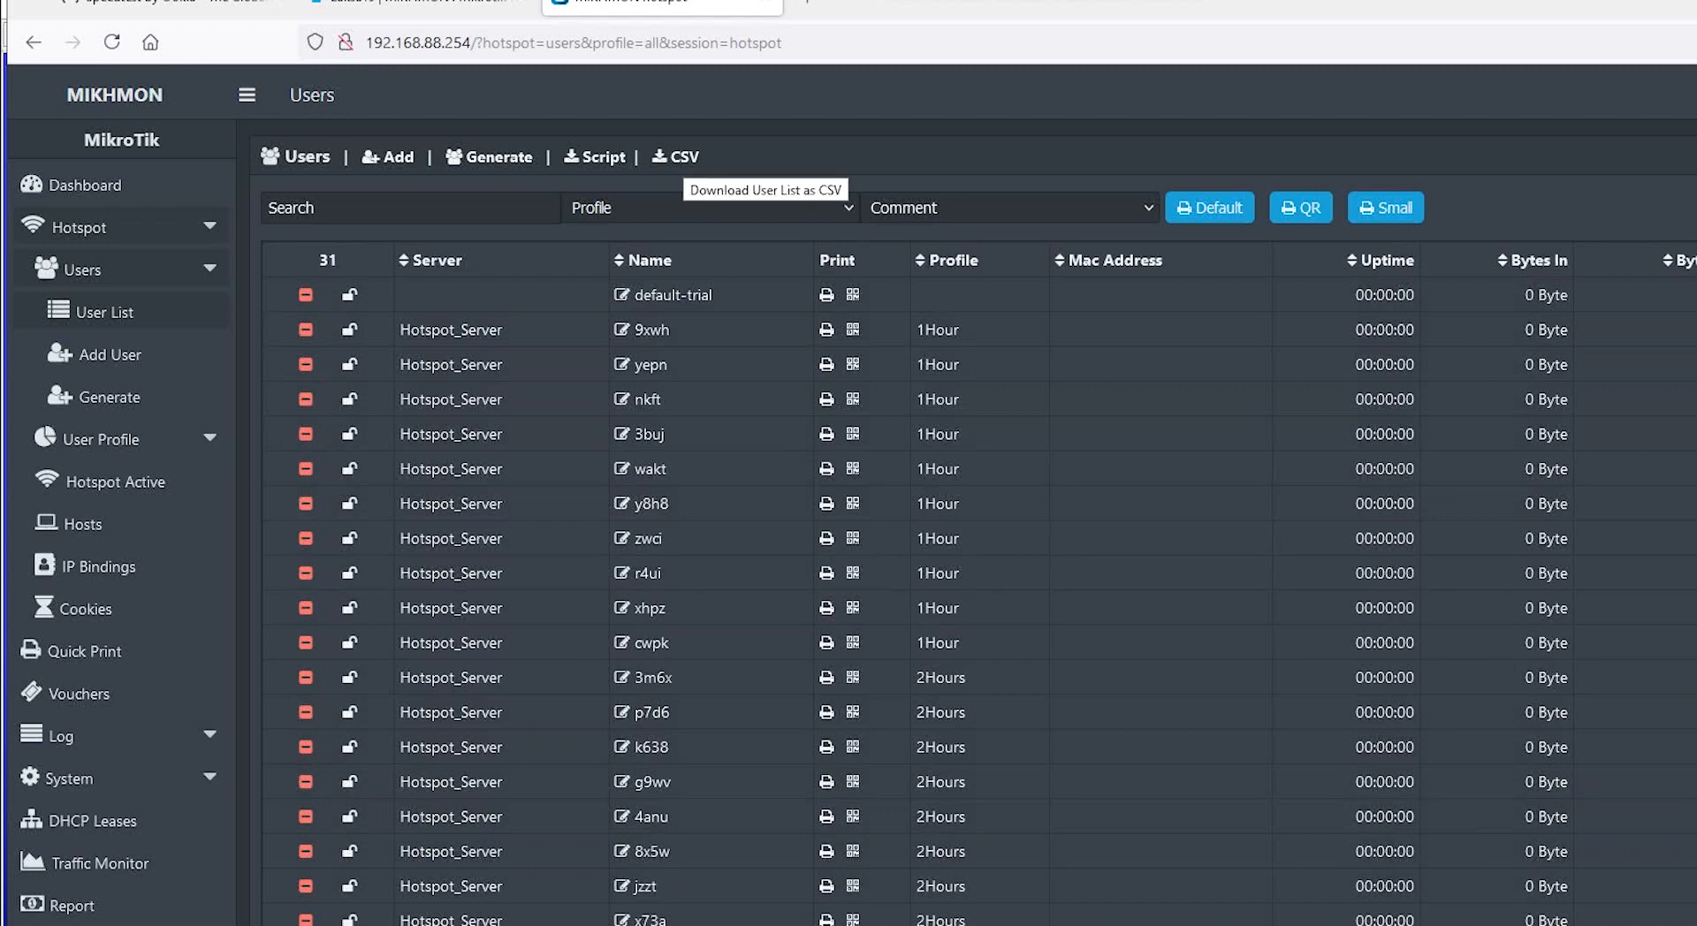
Step: Open the CSV export of the full hotspot user list and review the usernames, passwords and profiles
left_click(676, 156)
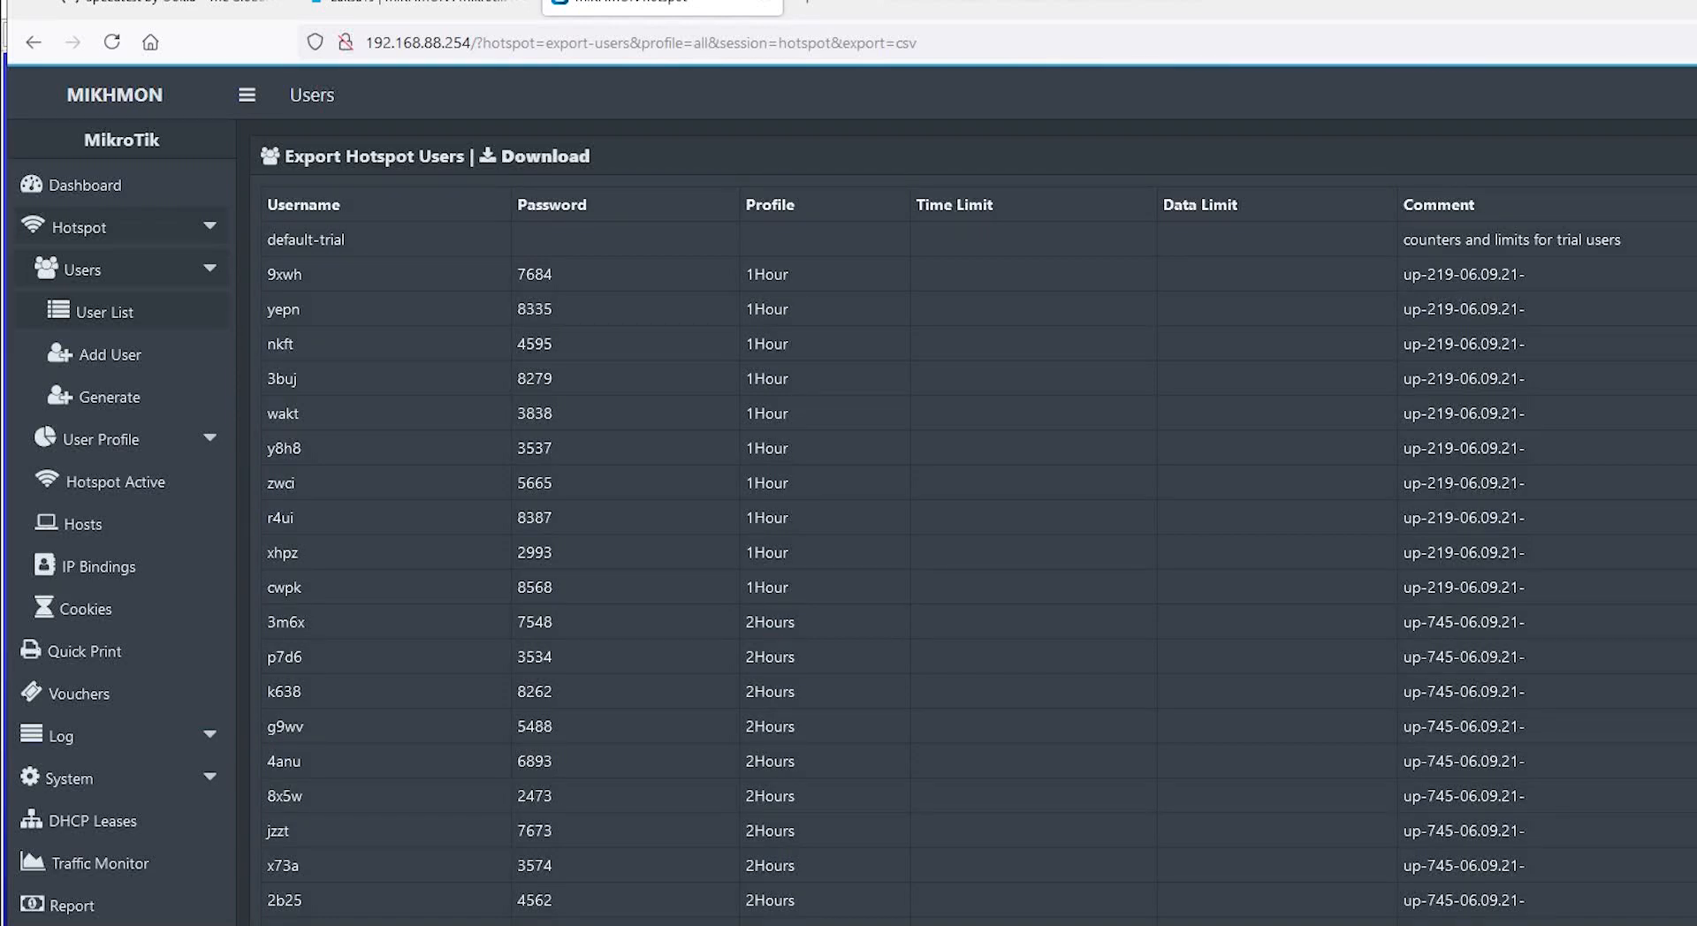
scroll(973, 557, "down", 3)
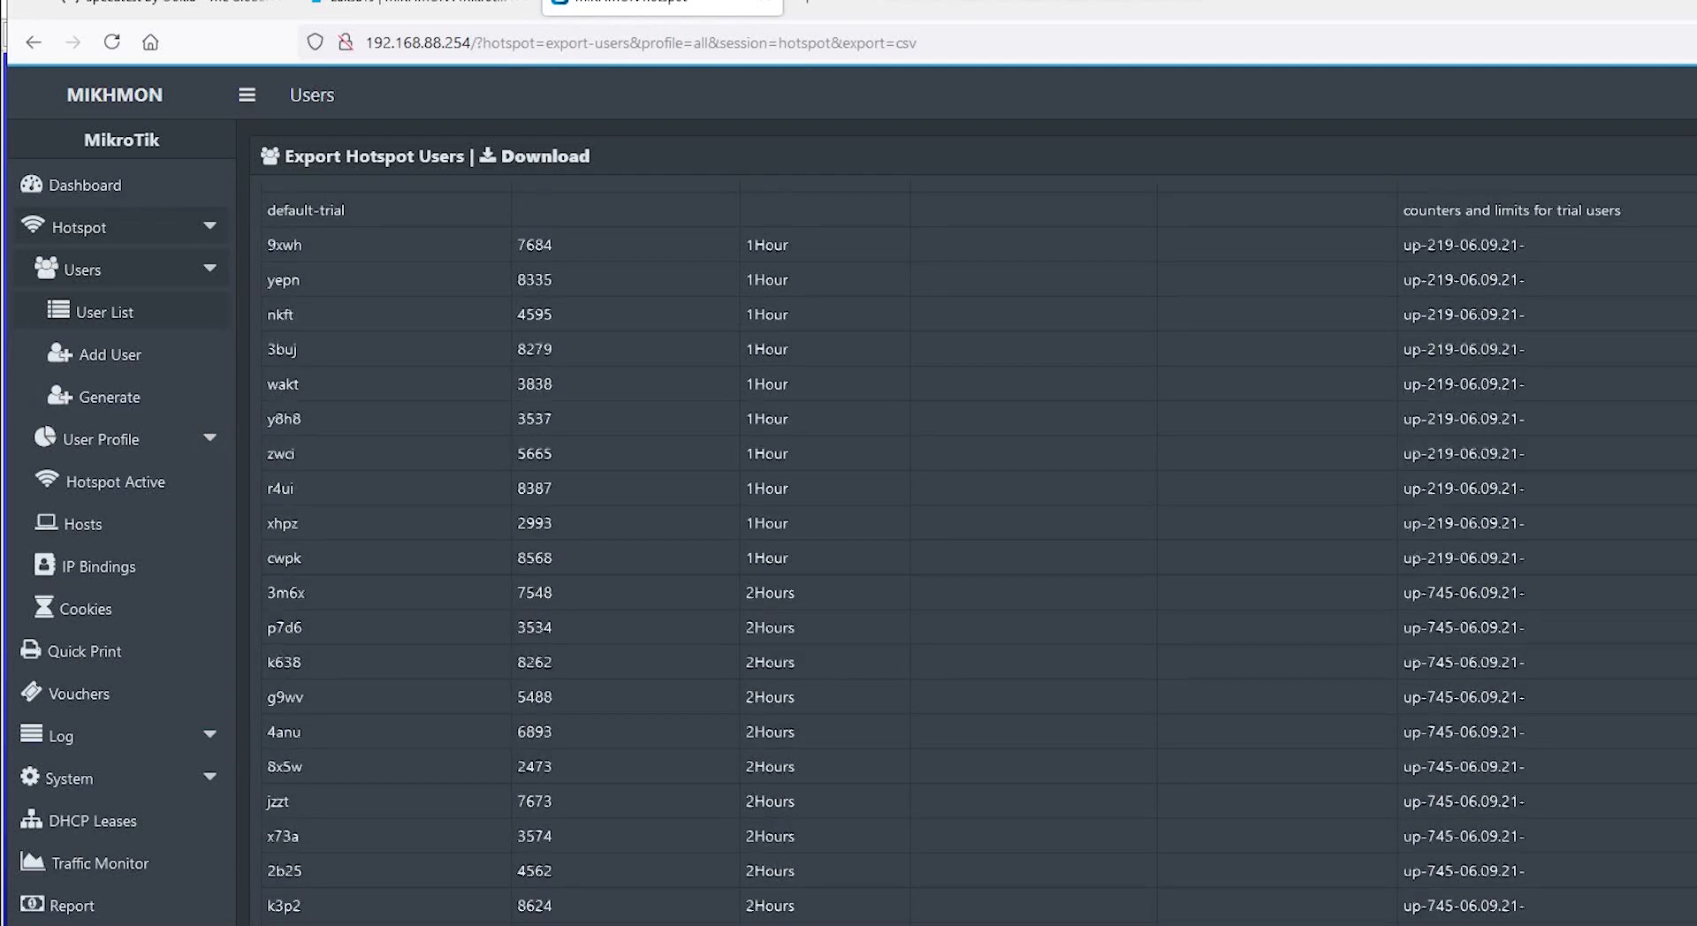
scroll(972, 557, "up", 3)
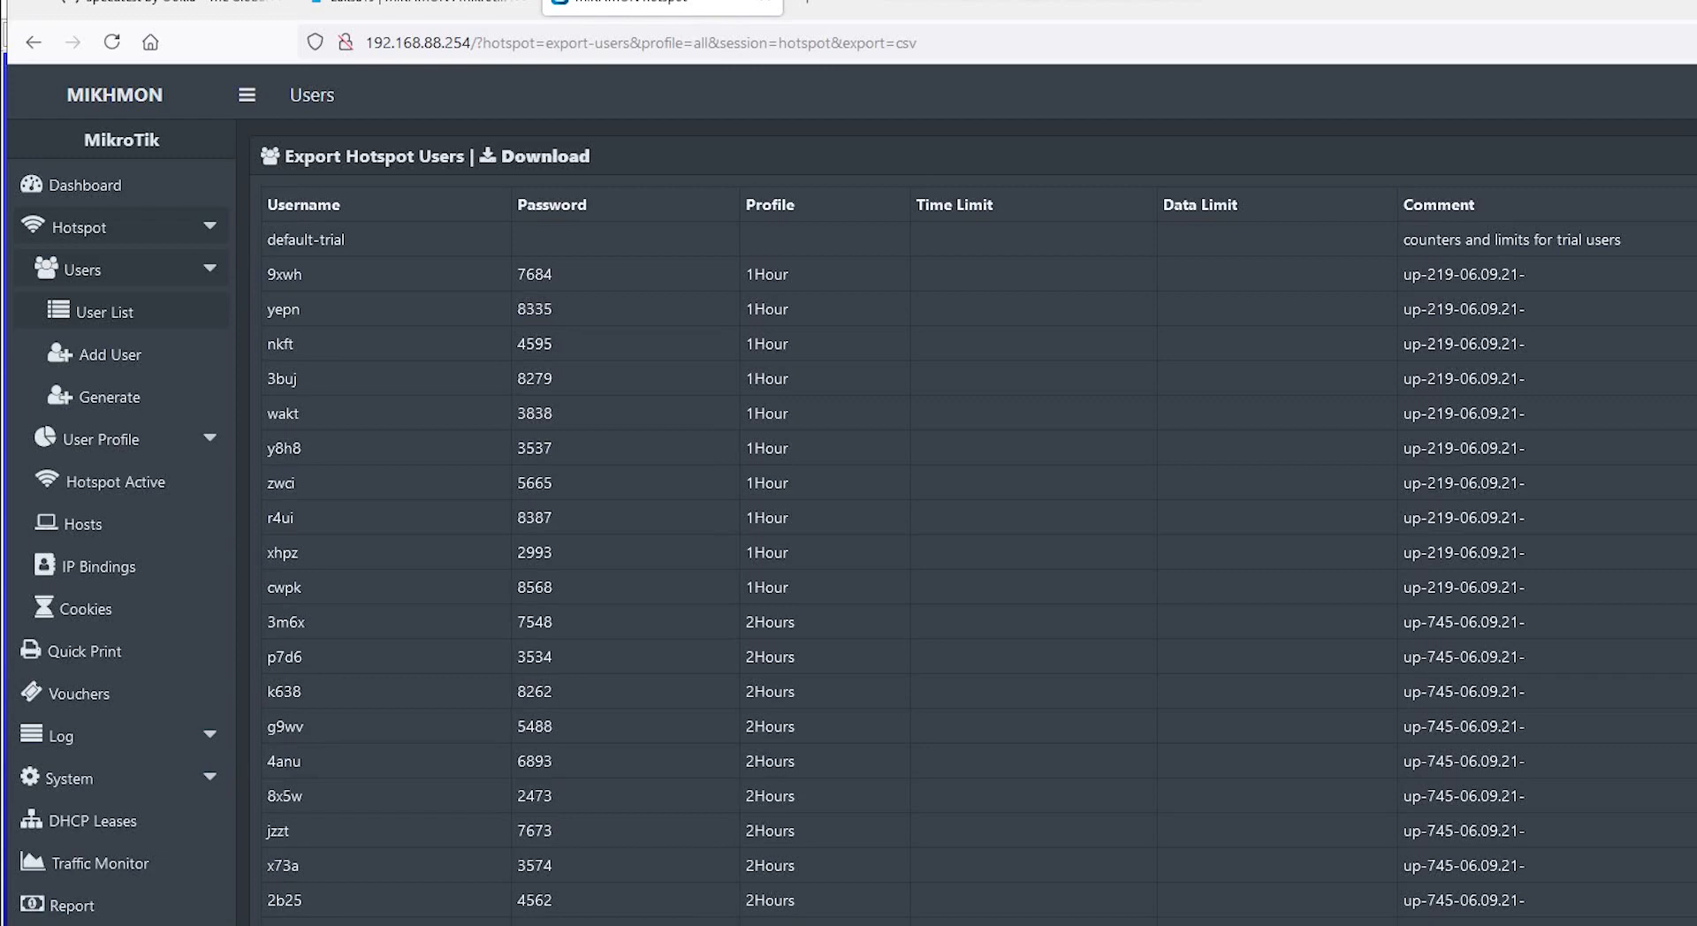
left_click_drag(263, 265, 619, 895)
scroll(972, 557, "down", 3)
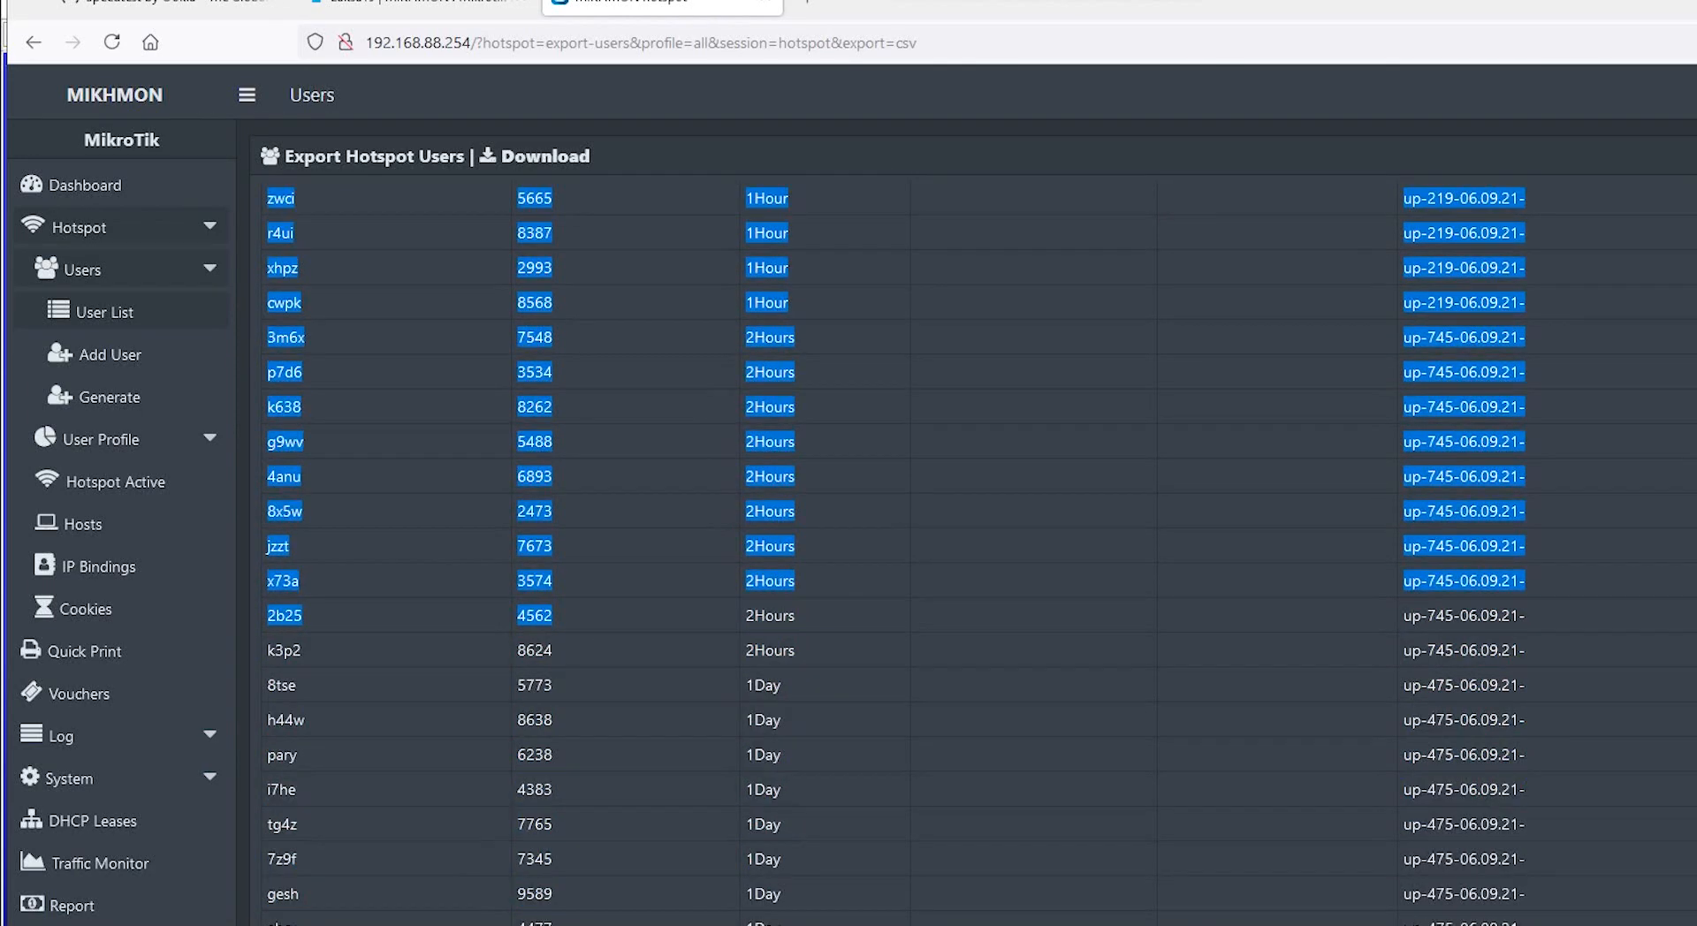
scroll(973, 557, "up", 3)
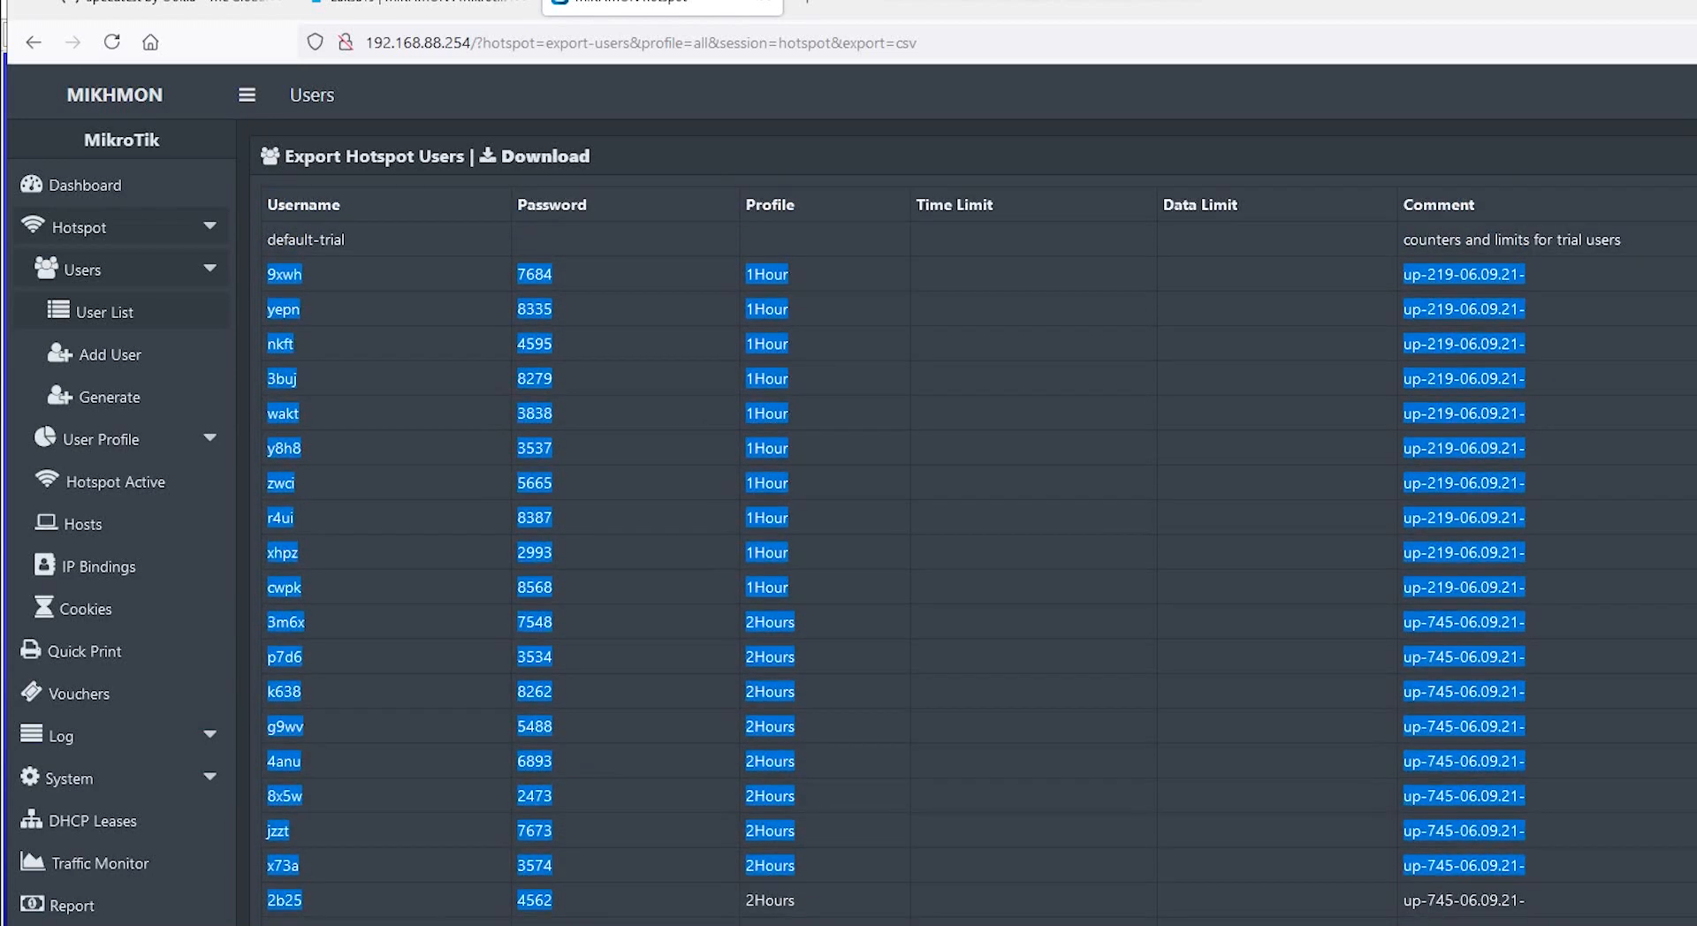
left_click(972, 557)
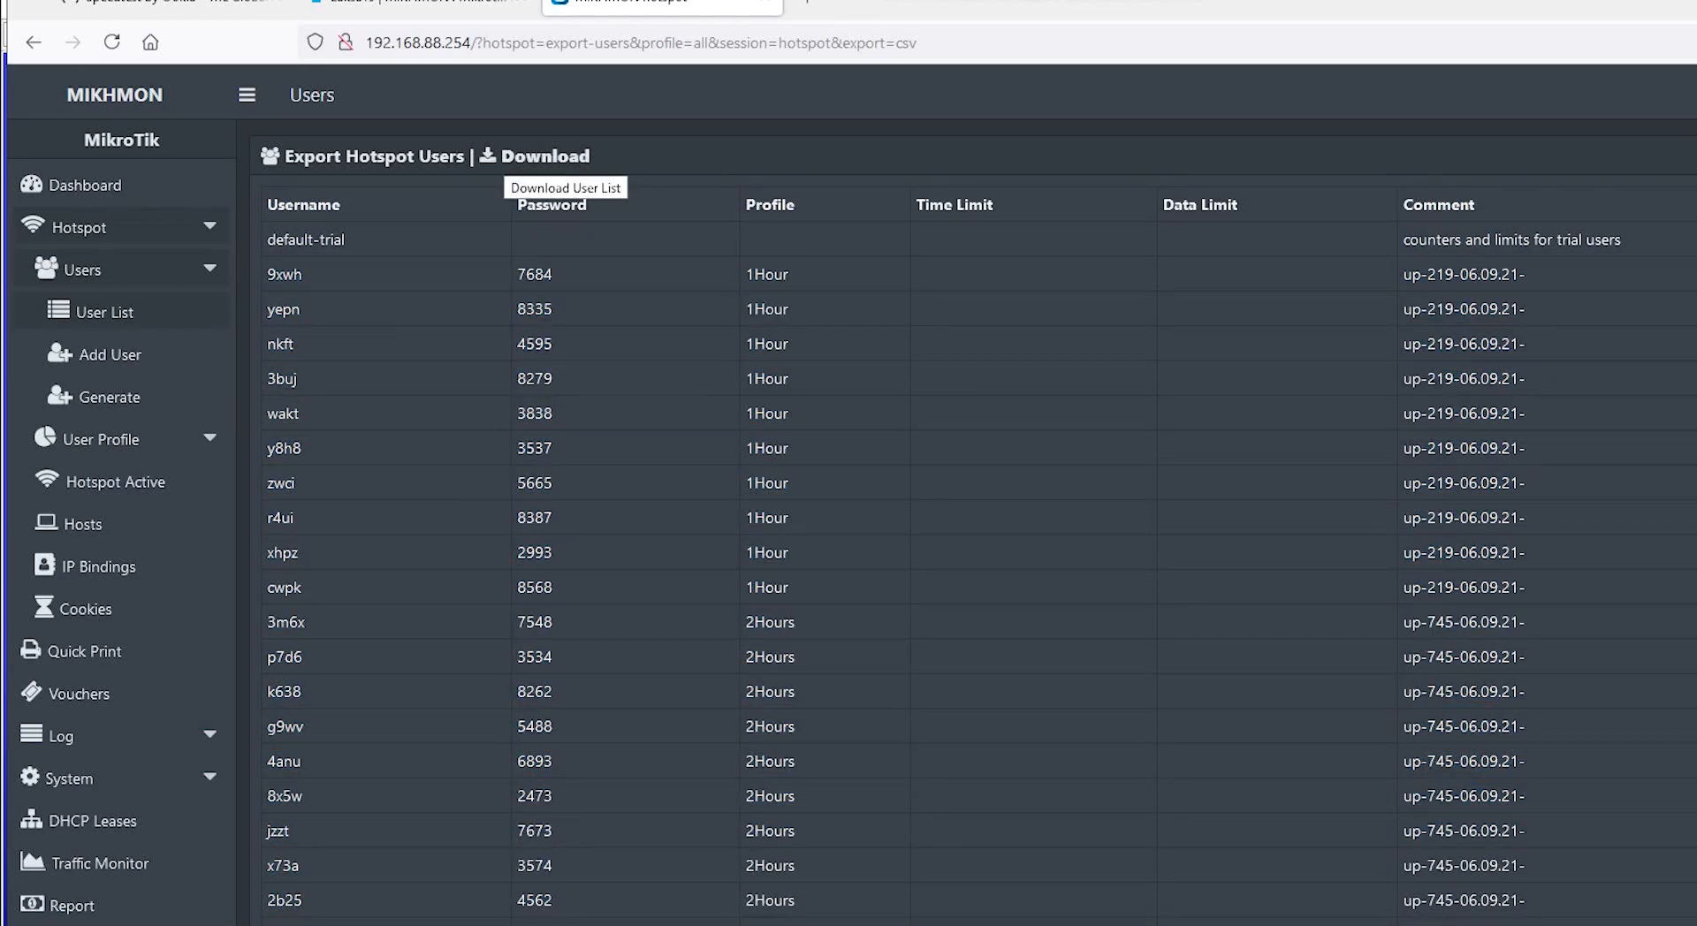
Step: Download the exported user list as a CSV file and open it from the Downloads folder in Excel
left_click(530, 156)
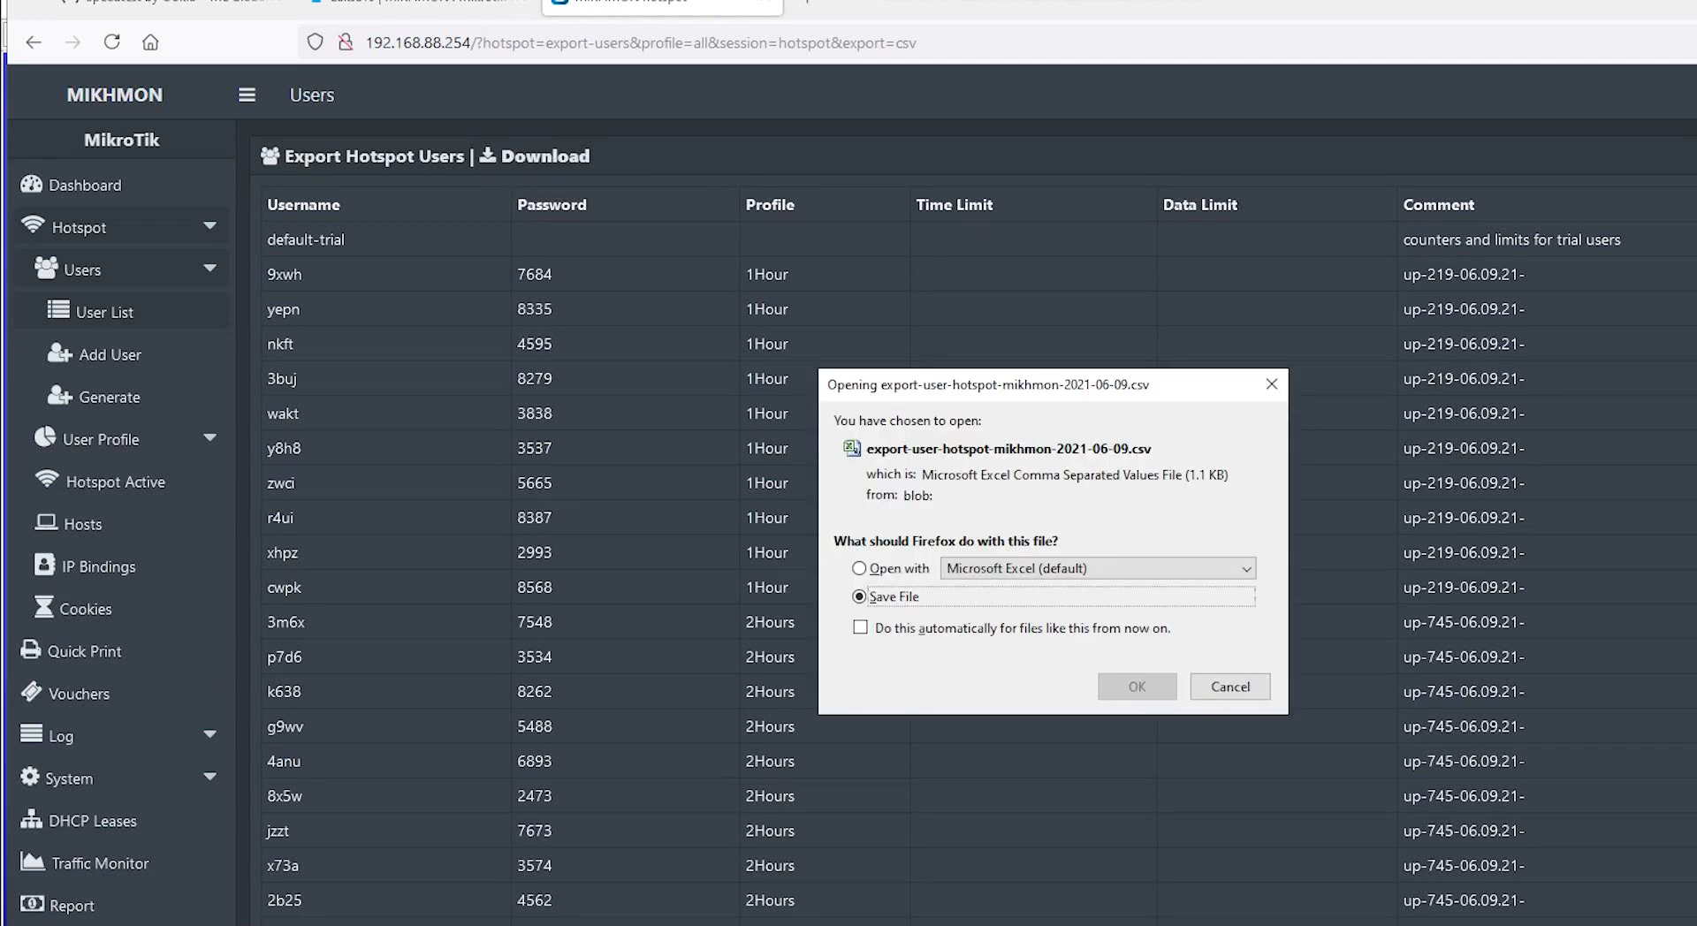
key("Return")
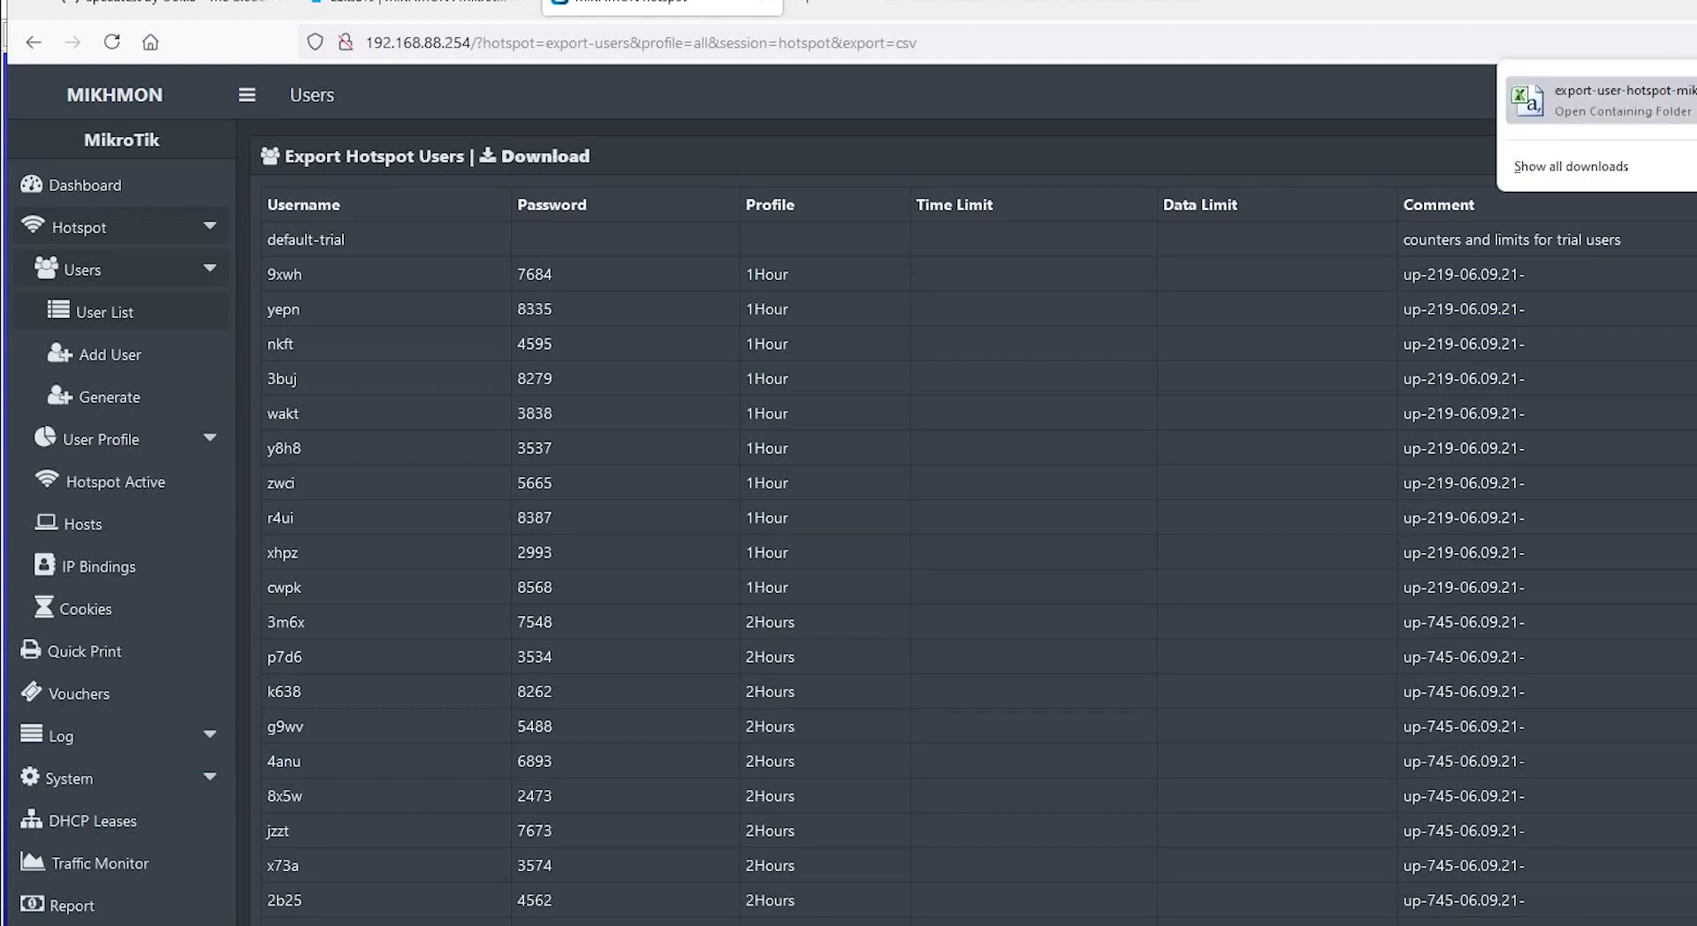
left_click(1696, 101)
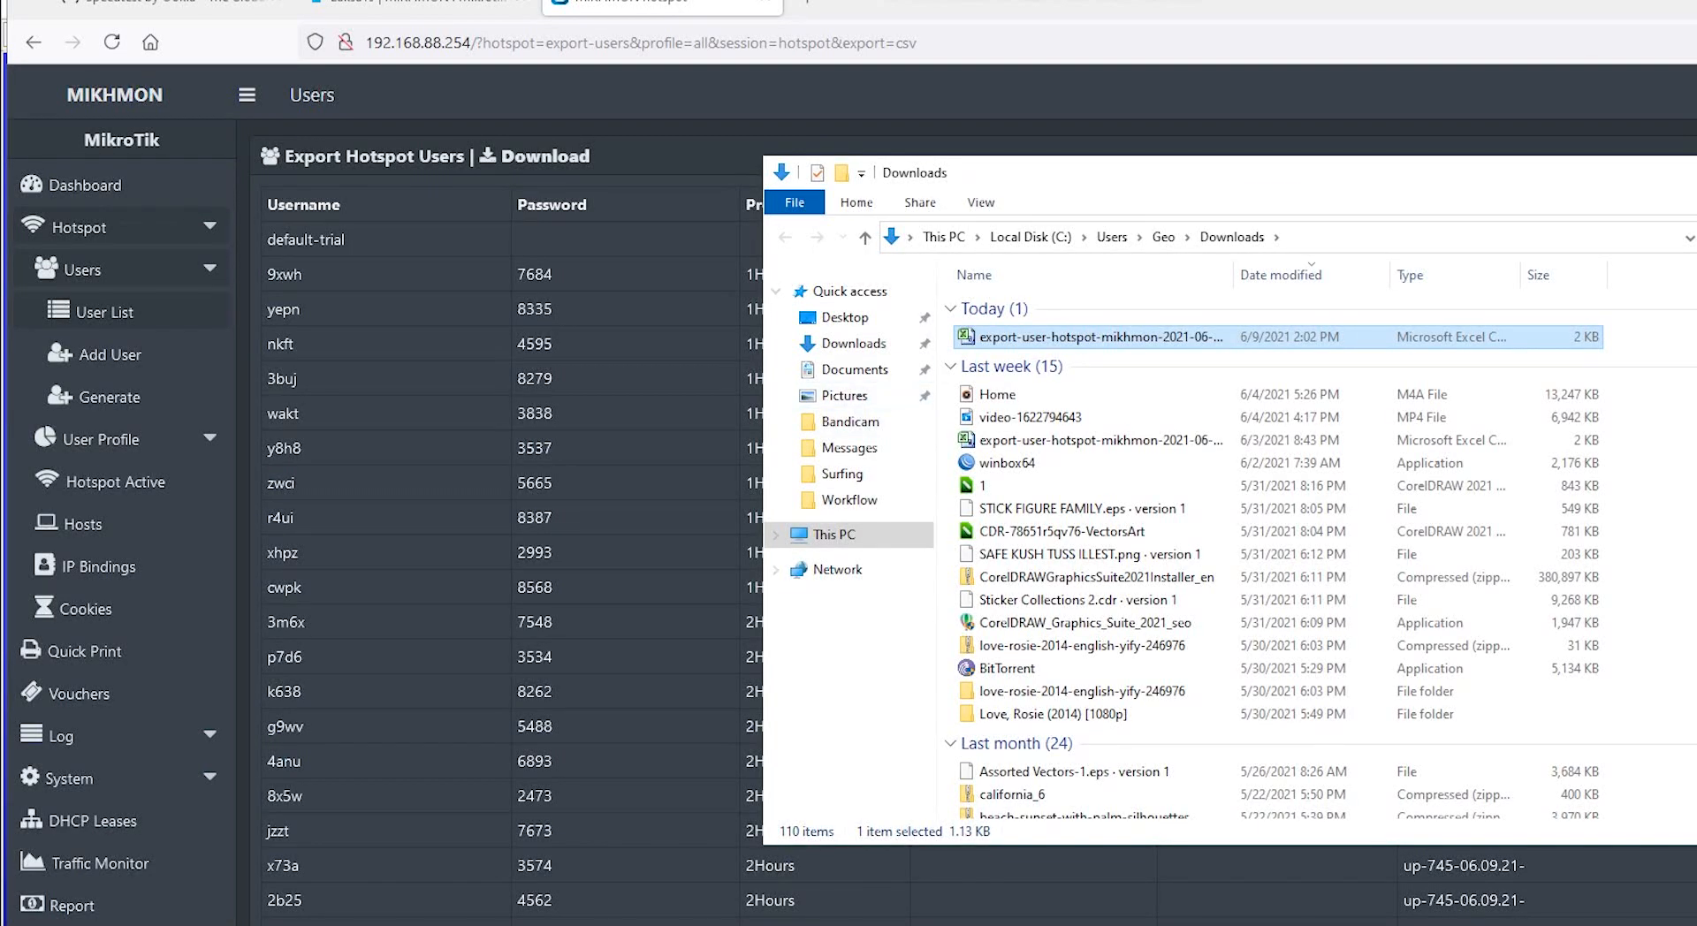
double_click(1101, 338)
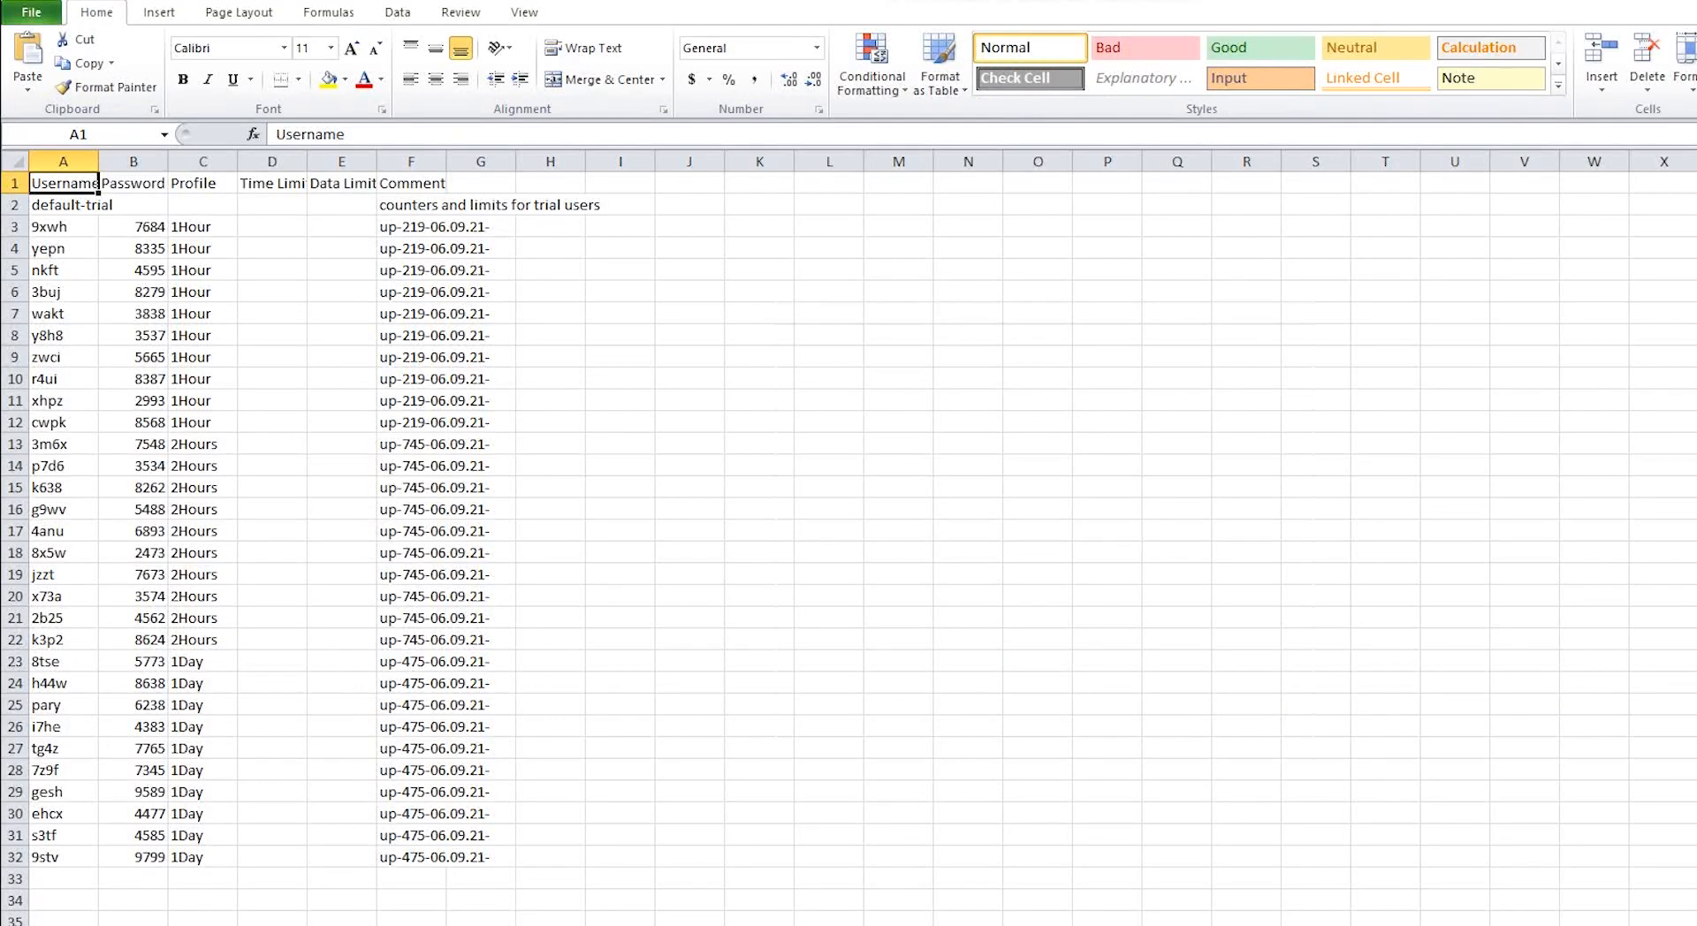
Step: Delete columns D through H, which hold the Time Limit, Data Limit and Comment data
left_click(1266, 751)
left_click_drag(272, 161, 588, 161)
right_click(283, 161)
left_click(327, 305)
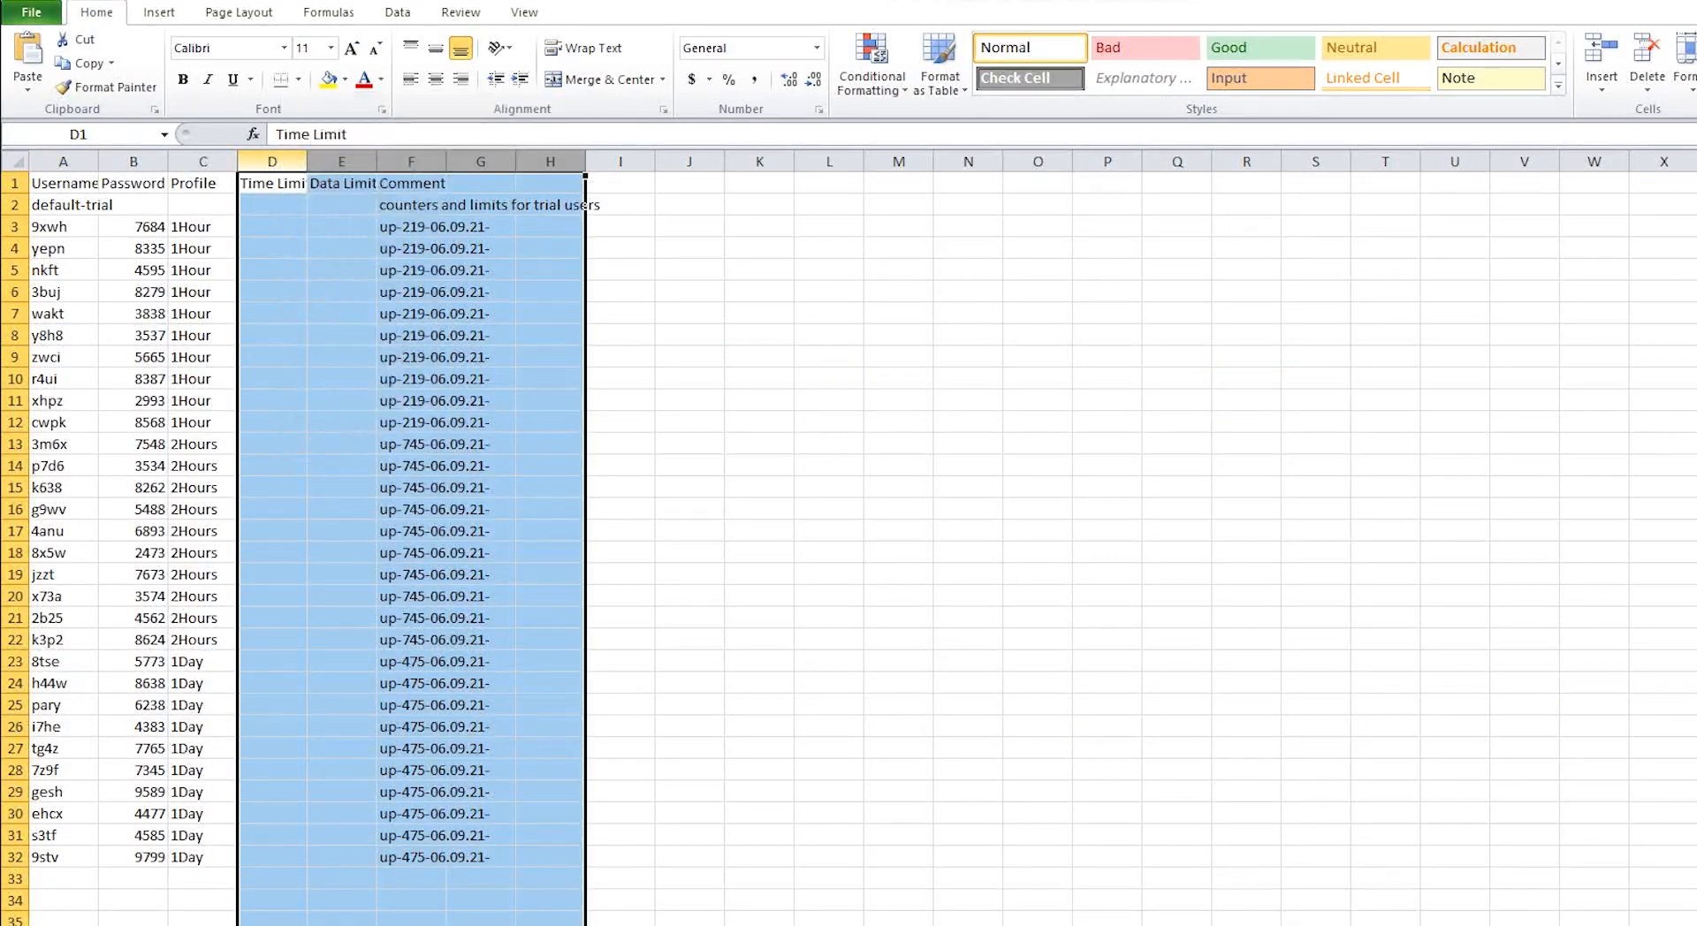
left_click(203, 248)
Step: Widen the Password and Username columns and delete the default-trial row
left_click_drag(168, 160, 222, 161)
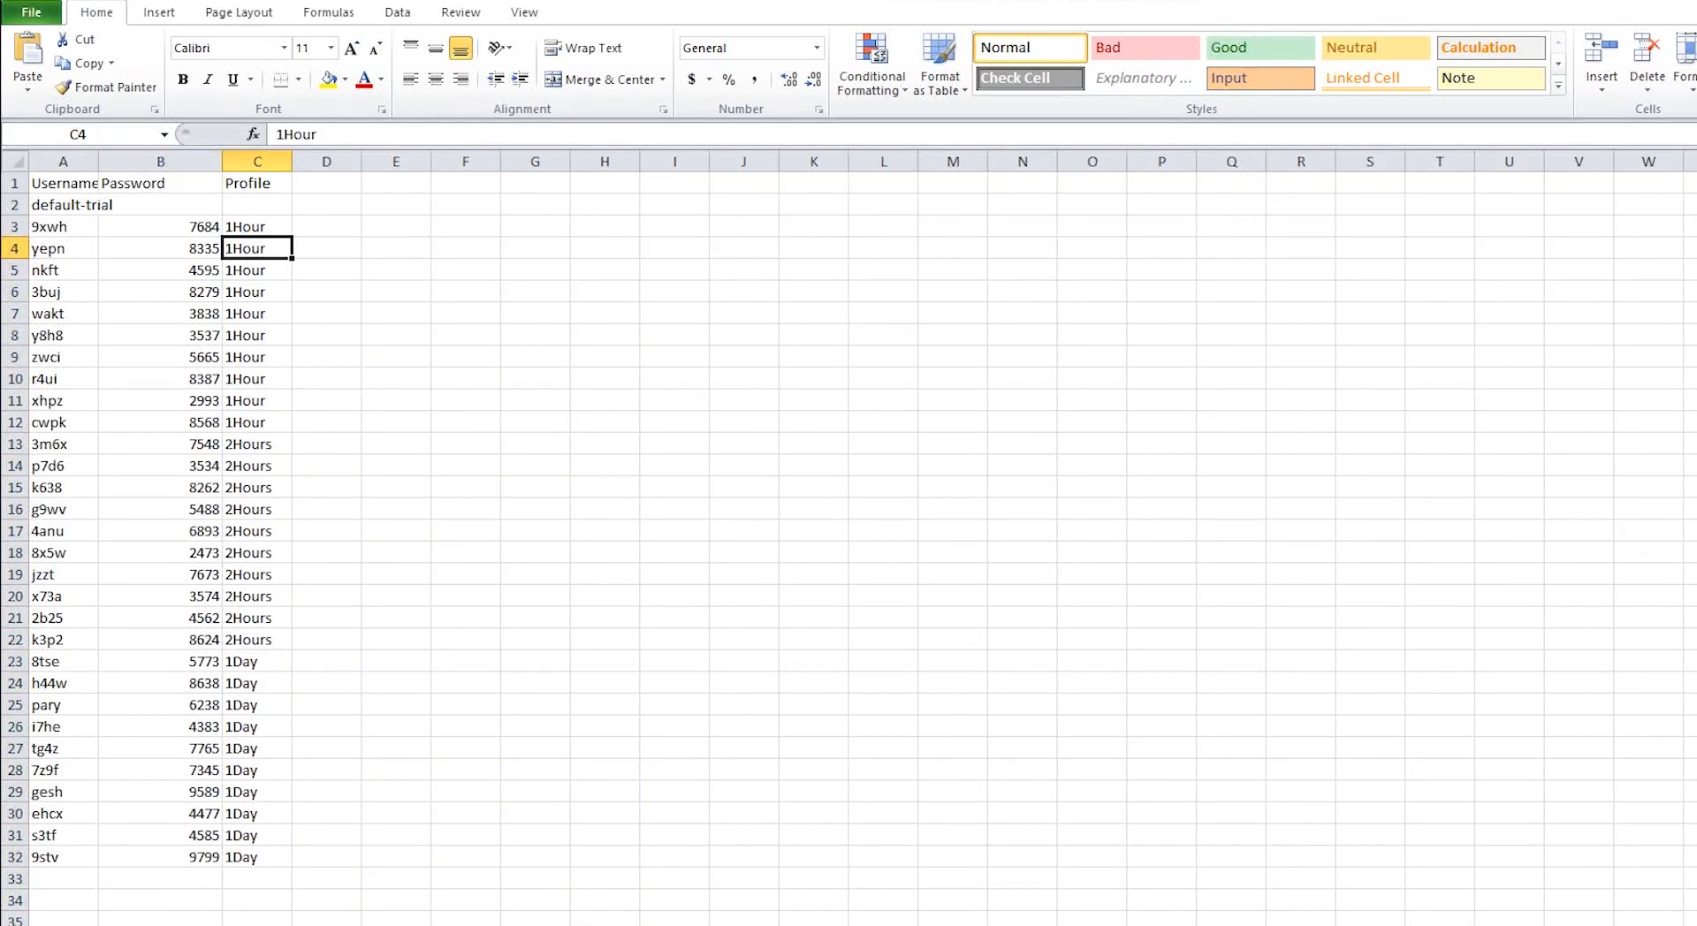
left_click_drag(98, 161, 134, 161)
left_click(15, 205)
right_click(15, 204)
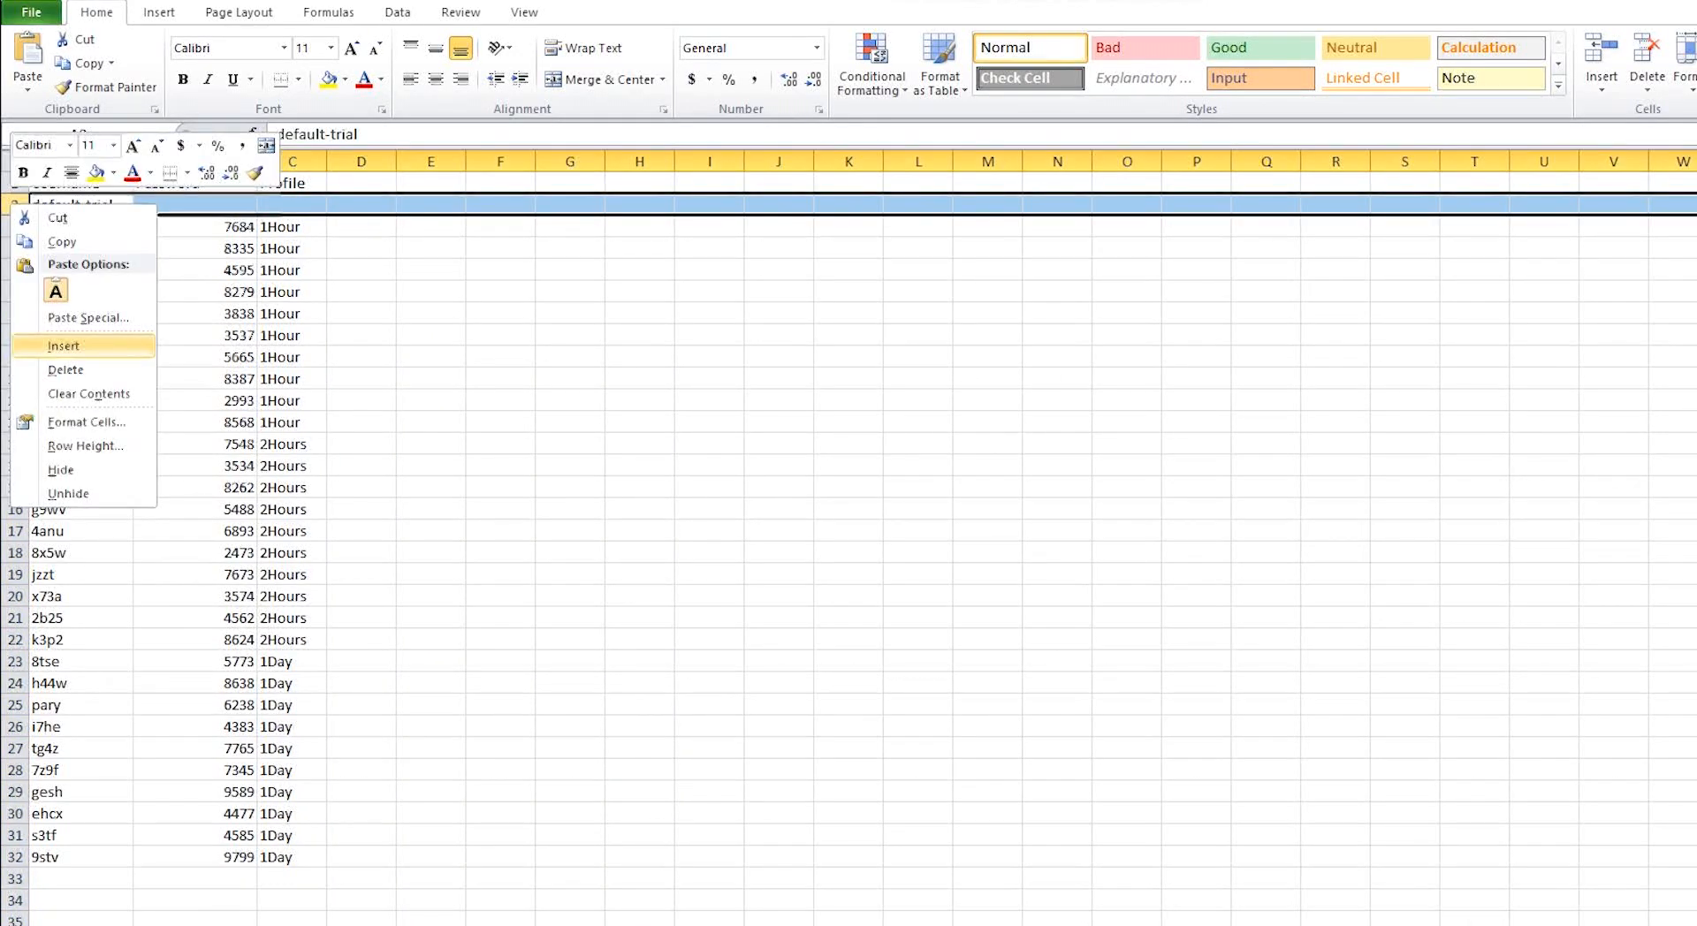
left_click(53, 346)
Step: Centre the contents of all cells in the voucher list horizontally
left_click(195, 270)
key("ctrl+a")
left_click(436, 79)
left_click(195, 313)
Step: Make the Username, Password and Profile headers bold and slightly narrow the Username and Password columns
left_click_drag(81, 182, 293, 183)
left_click(183, 79)
left_click(194, 226)
left_click(151, 162)
left_click_drag(134, 161, 127, 161)
left_click_drag(251, 162, 245, 162)
Step: Move the ten 2Hours voucher rows to a separate block starting at cell E2
left_click_drag(78, 204, 280, 313)
left_click_drag(78, 640, 280, 835)
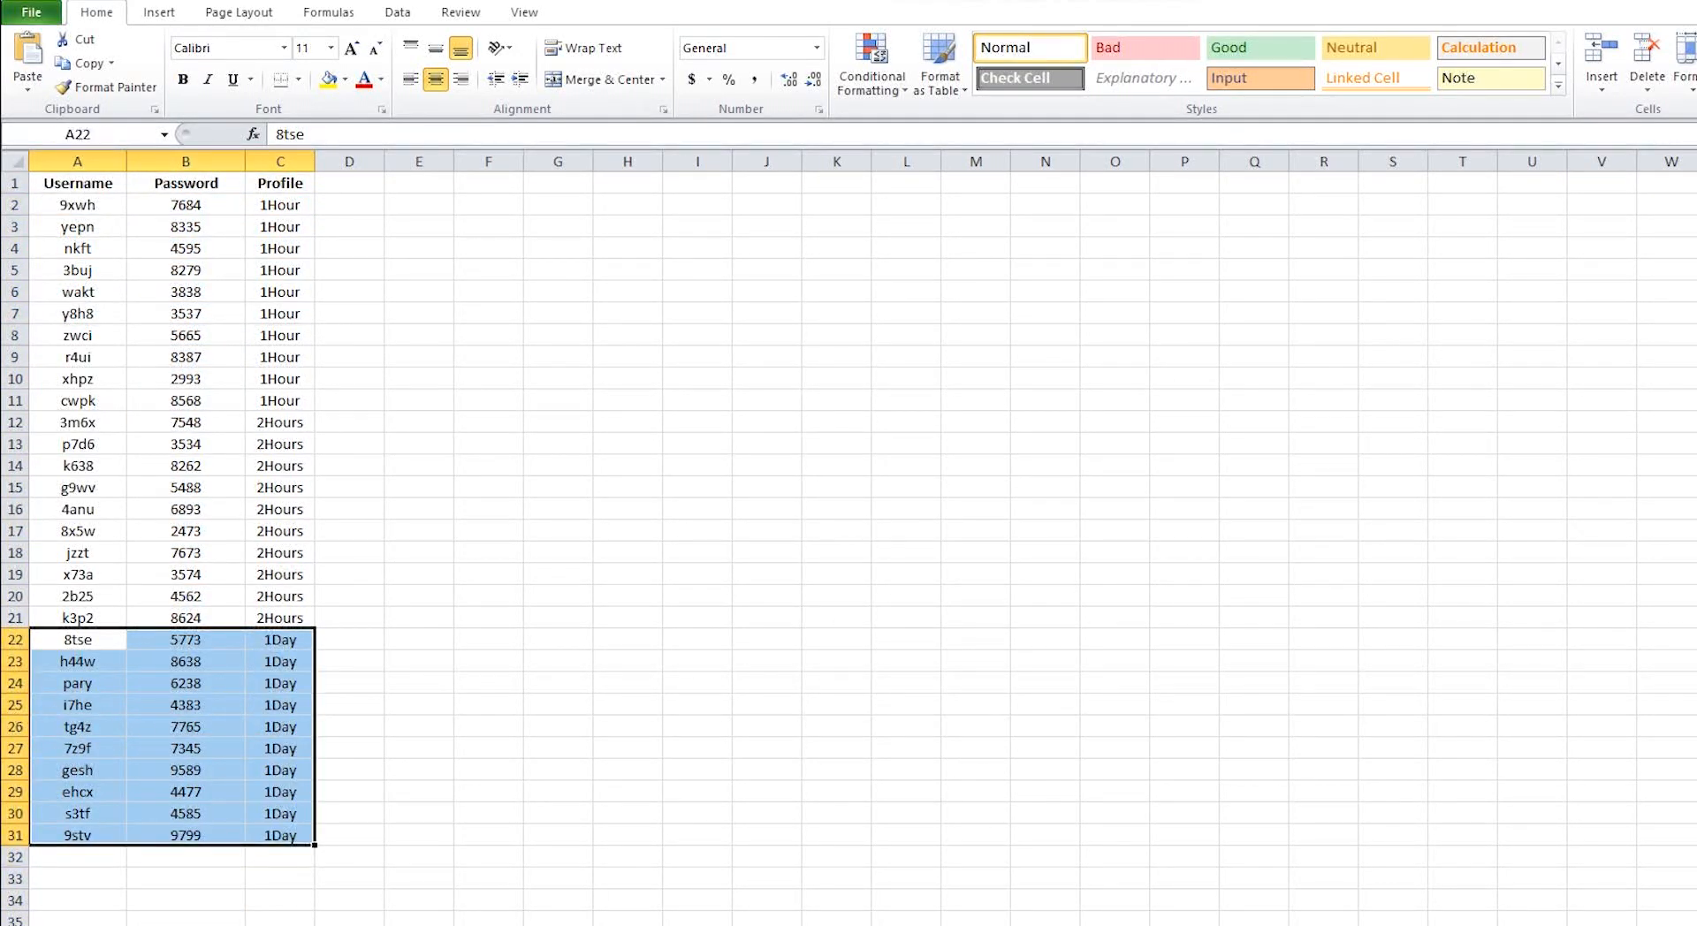
left_click_drag(77, 422, 280, 617)
key("ctrl+c")
left_click(419, 205)
key("ctrl+v")
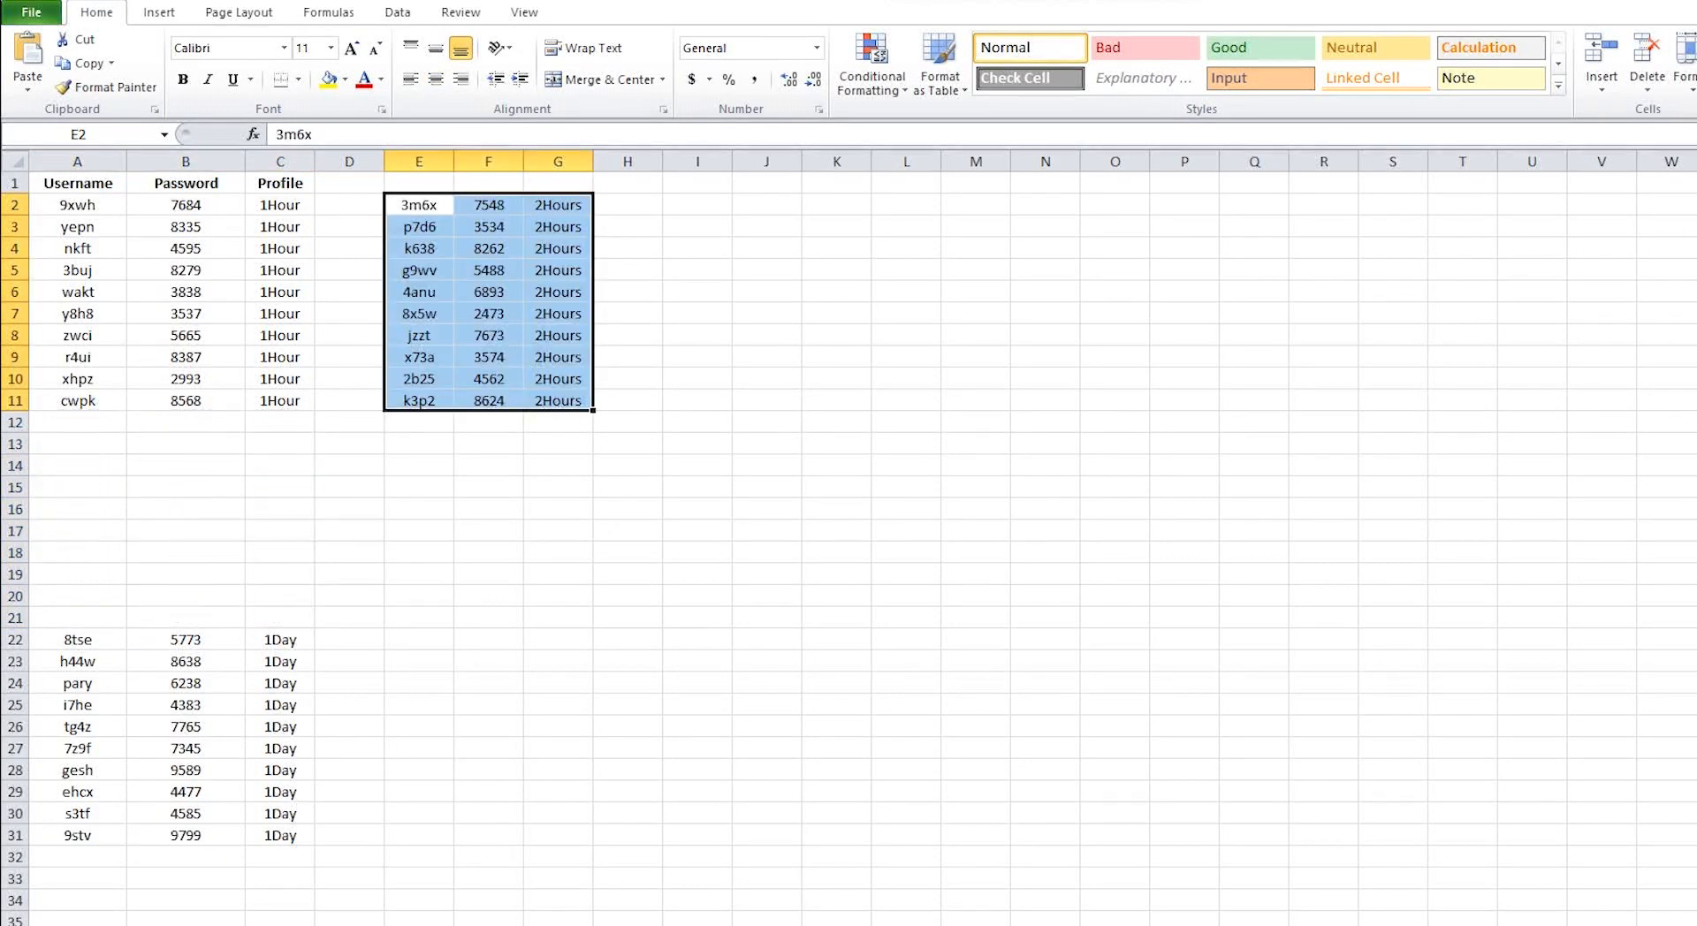
Step: Move the ten 1Day voucher rows to a block starting at I2 and narrow the spacer columns D and H
left_click_drag(77, 640, 280, 835)
key("ctrl+x")
left_click(697, 205)
key("ctrl+v")
left_click_drag(385, 161, 334, 161)
left_click_drag(610, 160, 562, 160)
Step: Copy the headers A1:C1 above the 2Hours and 1Day blocks at E1 and I1, and widen columns E, F and I
left_click_drag(77, 183, 280, 183)
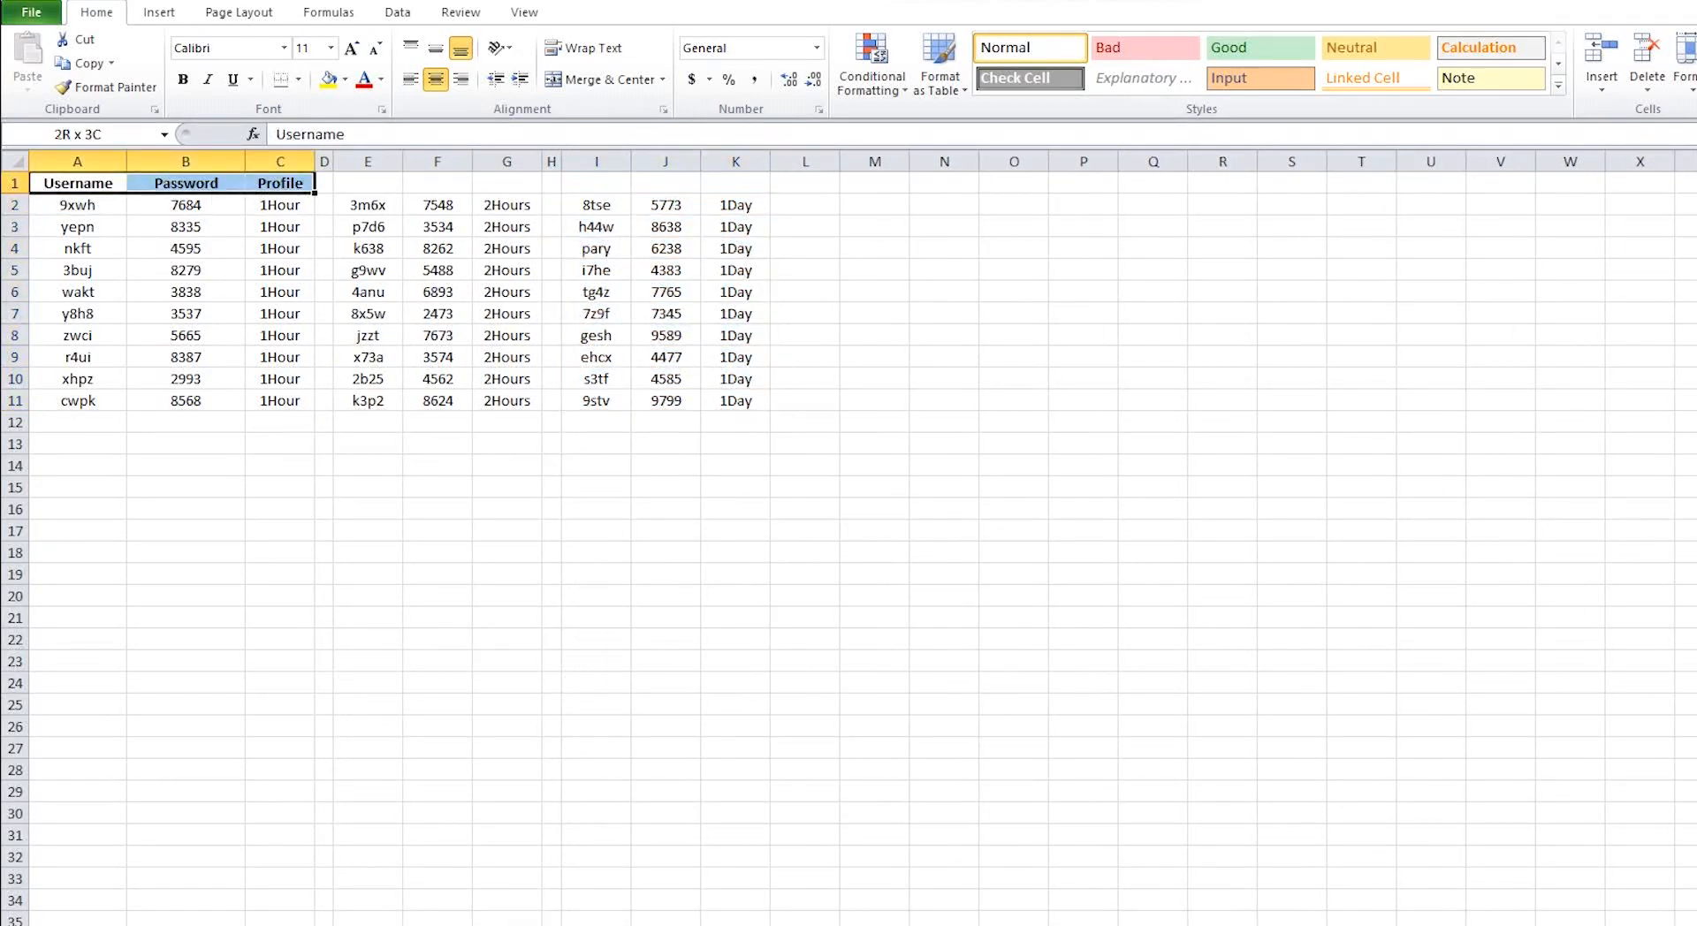
key("ctrl+c")
left_click(368, 183)
key("ctrl+v")
left_click(597, 183)
key("ctrl+v")
left_click(597, 291)
left_click_drag(631, 161, 646, 161)
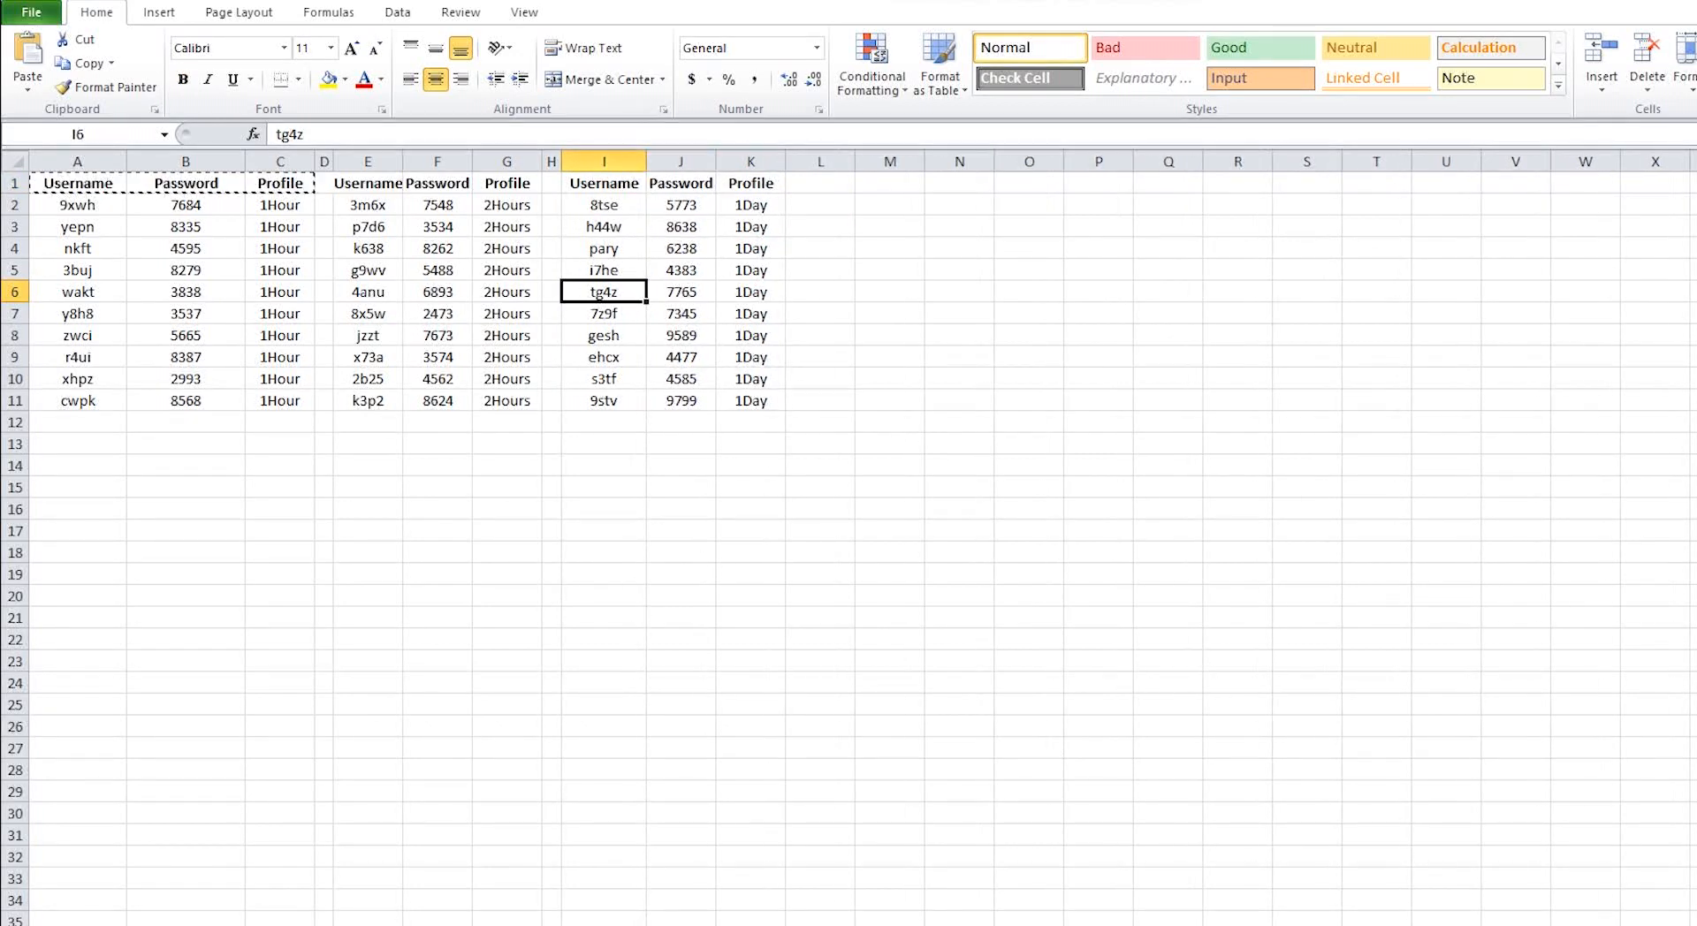
left_click_drag(403, 161, 497, 161)
left_click(185, 271)
left_click(280, 314)
Step: Apply all borders to the three voucher tables A1:C11, E1:G11 and I1:K11
left_click_drag(78, 183, 280, 401)
left_click(298, 79)
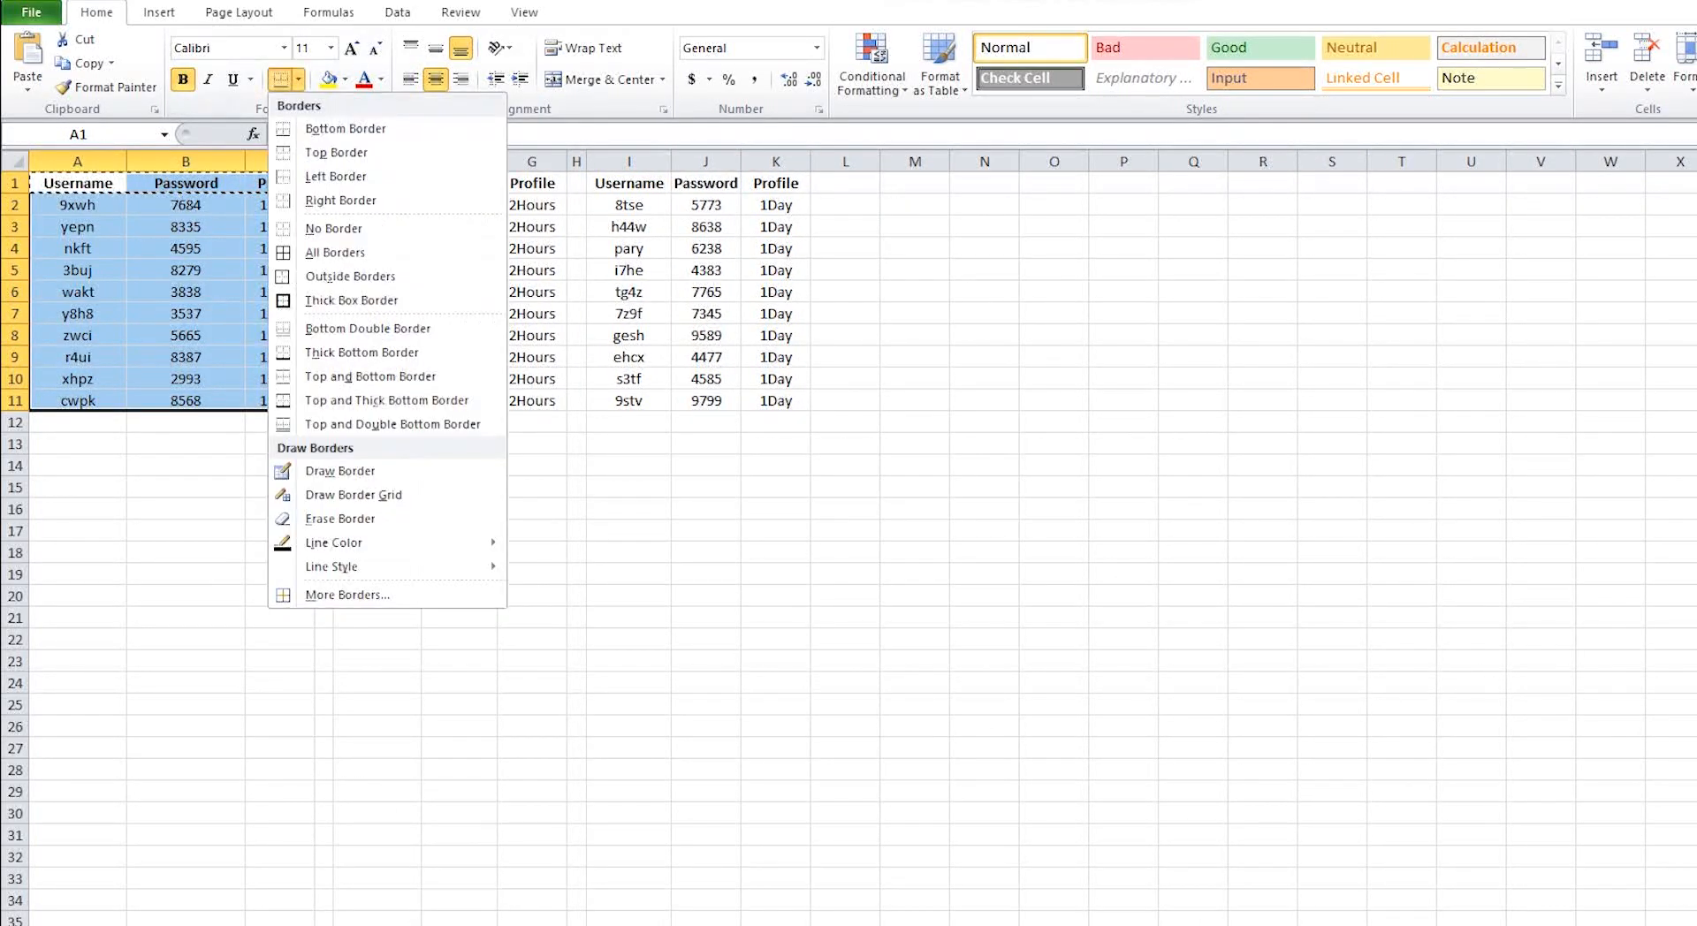
left_click(345, 241)
left_click_drag(378, 183, 532, 401)
left_click(280, 79)
left_click_drag(628, 183, 776, 401)
left_click(280, 79)
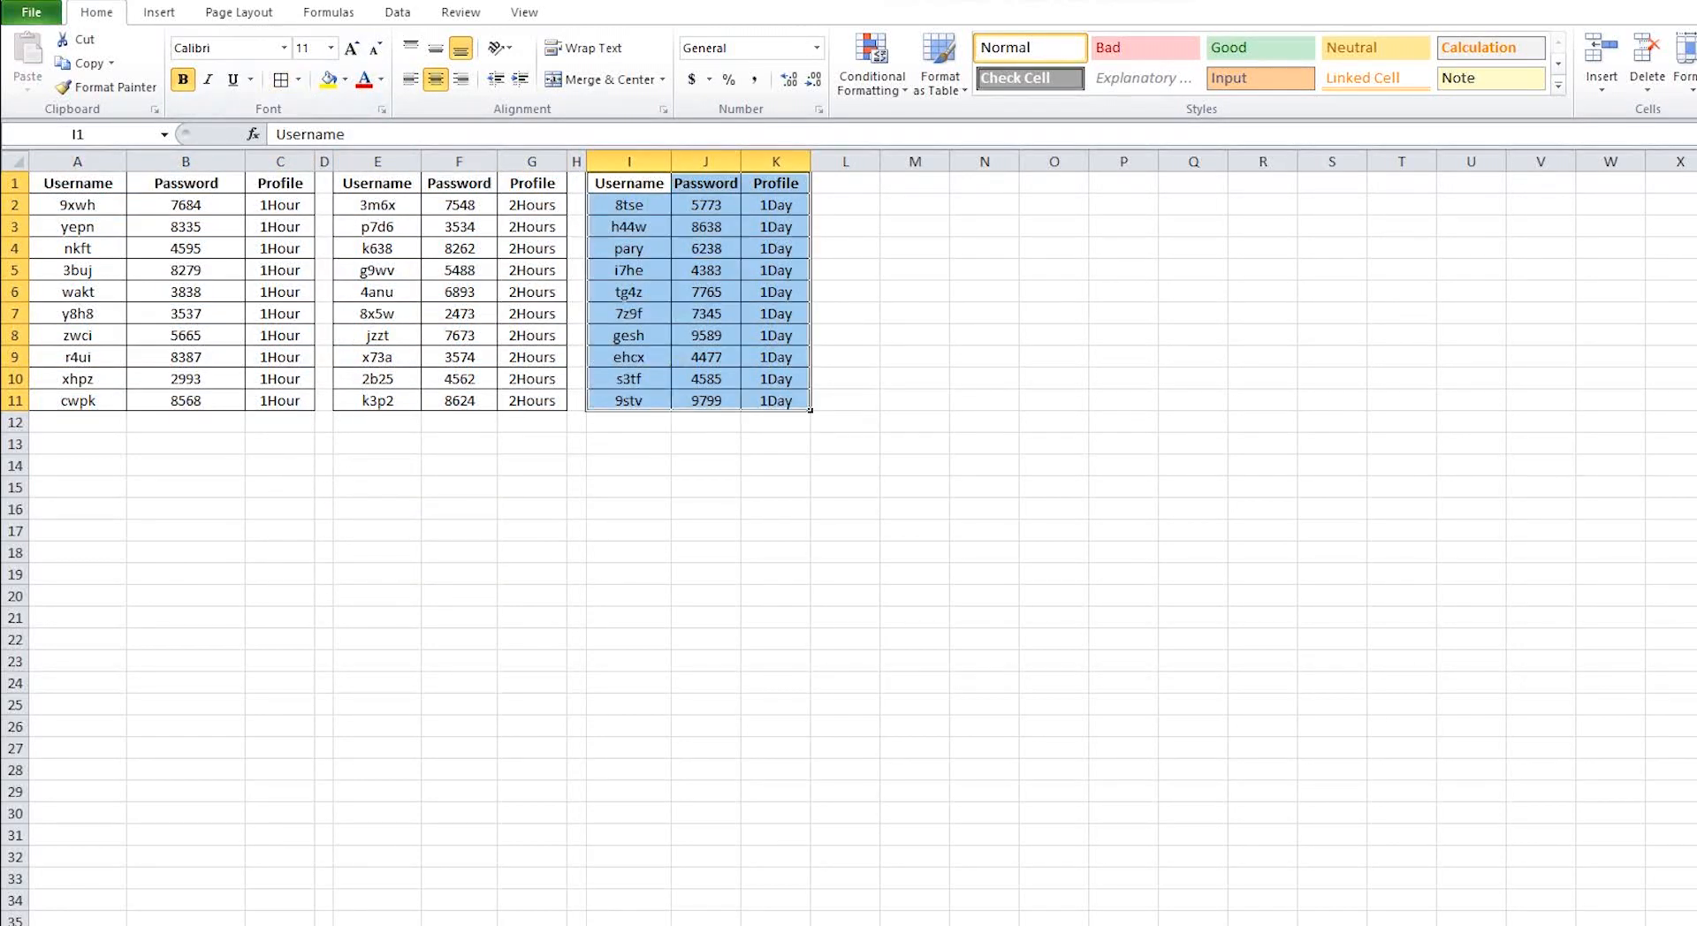
key("alt+Tab")
left_click_drag(660, 728, 860, 728)
left_click(605, 293)
left_click_drag(181, 289, 171, 274)
left_click(83, 228)
left_click(279, 293)
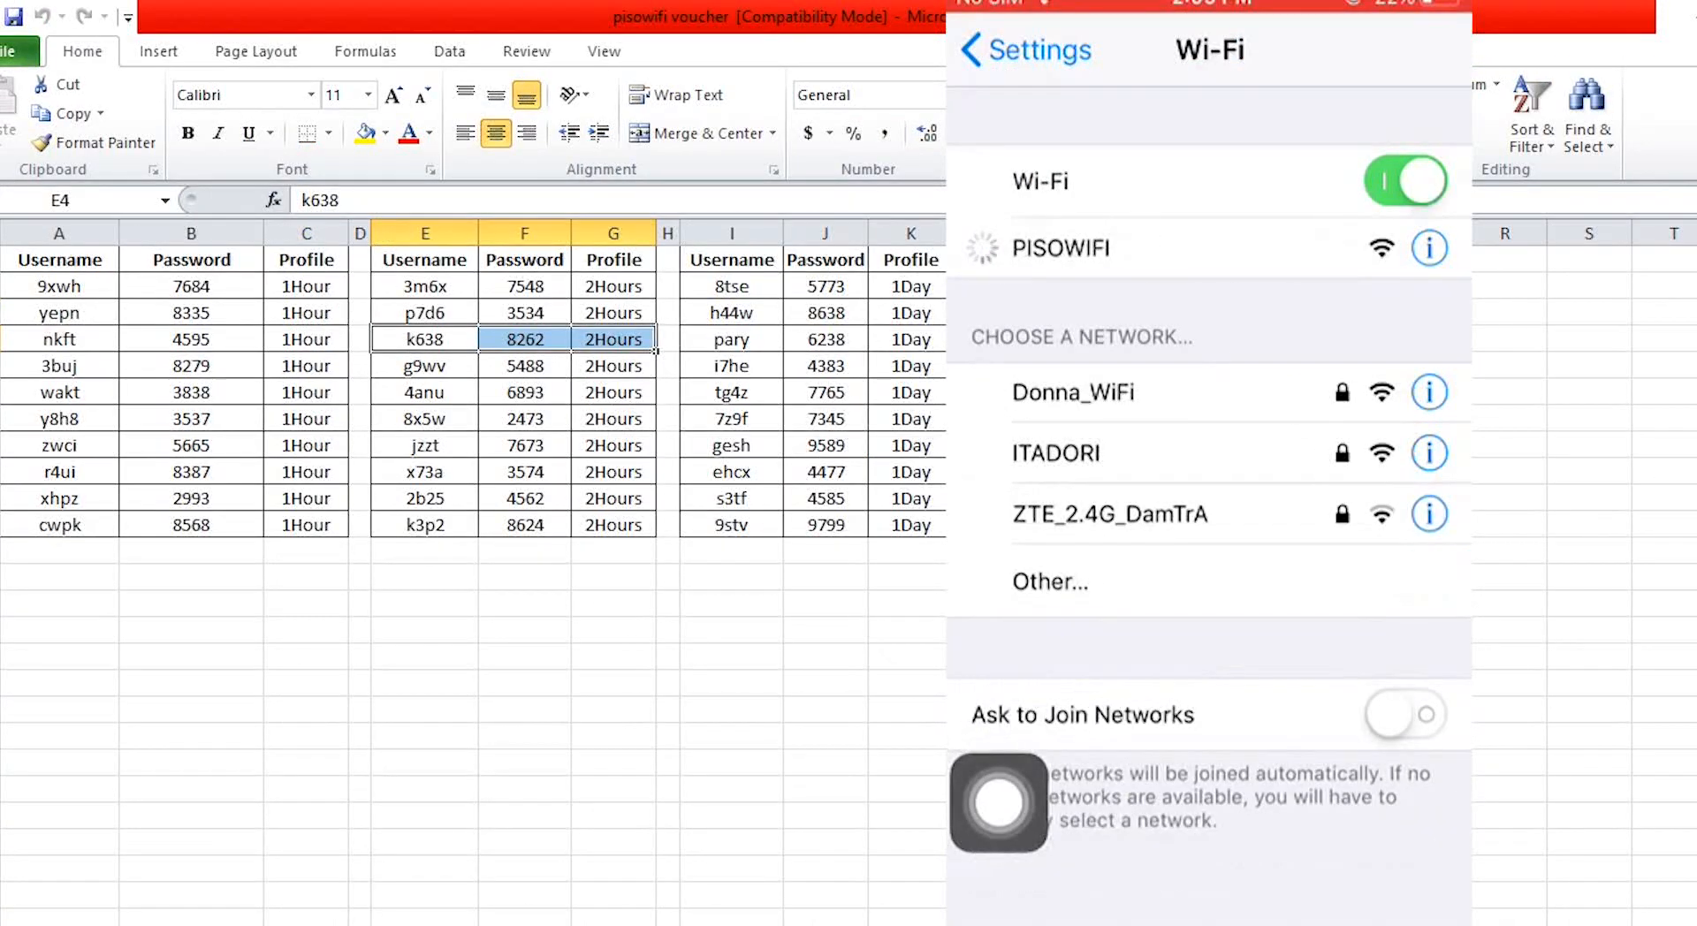
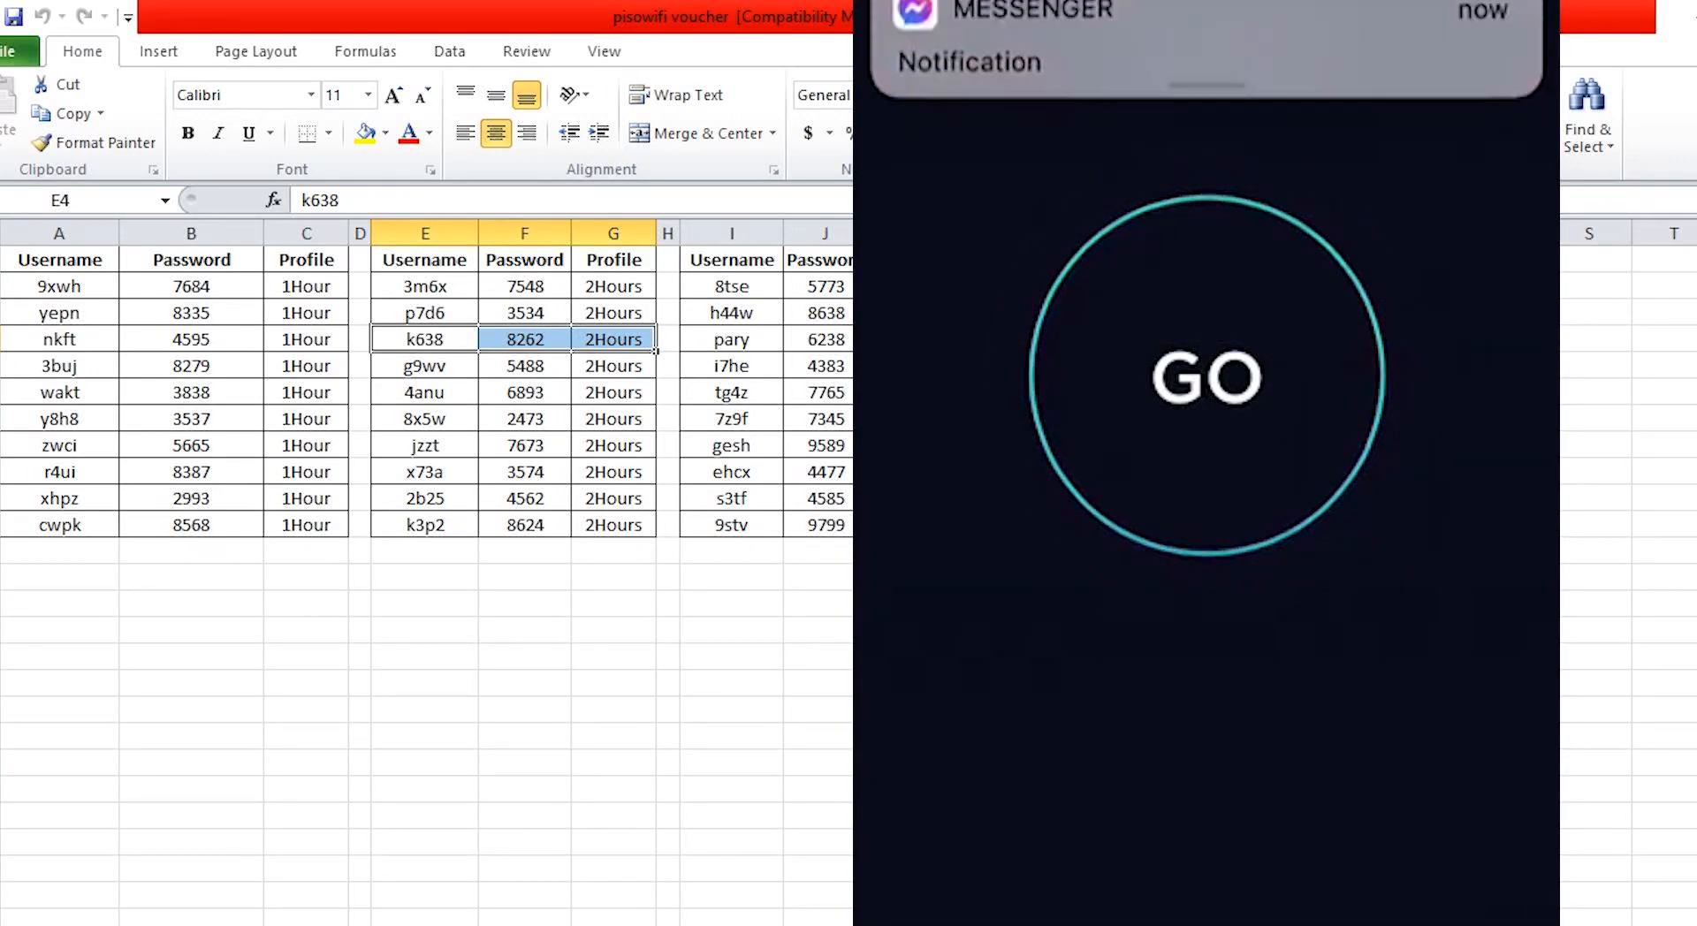
left_click_drag(425, 339, 613, 340)
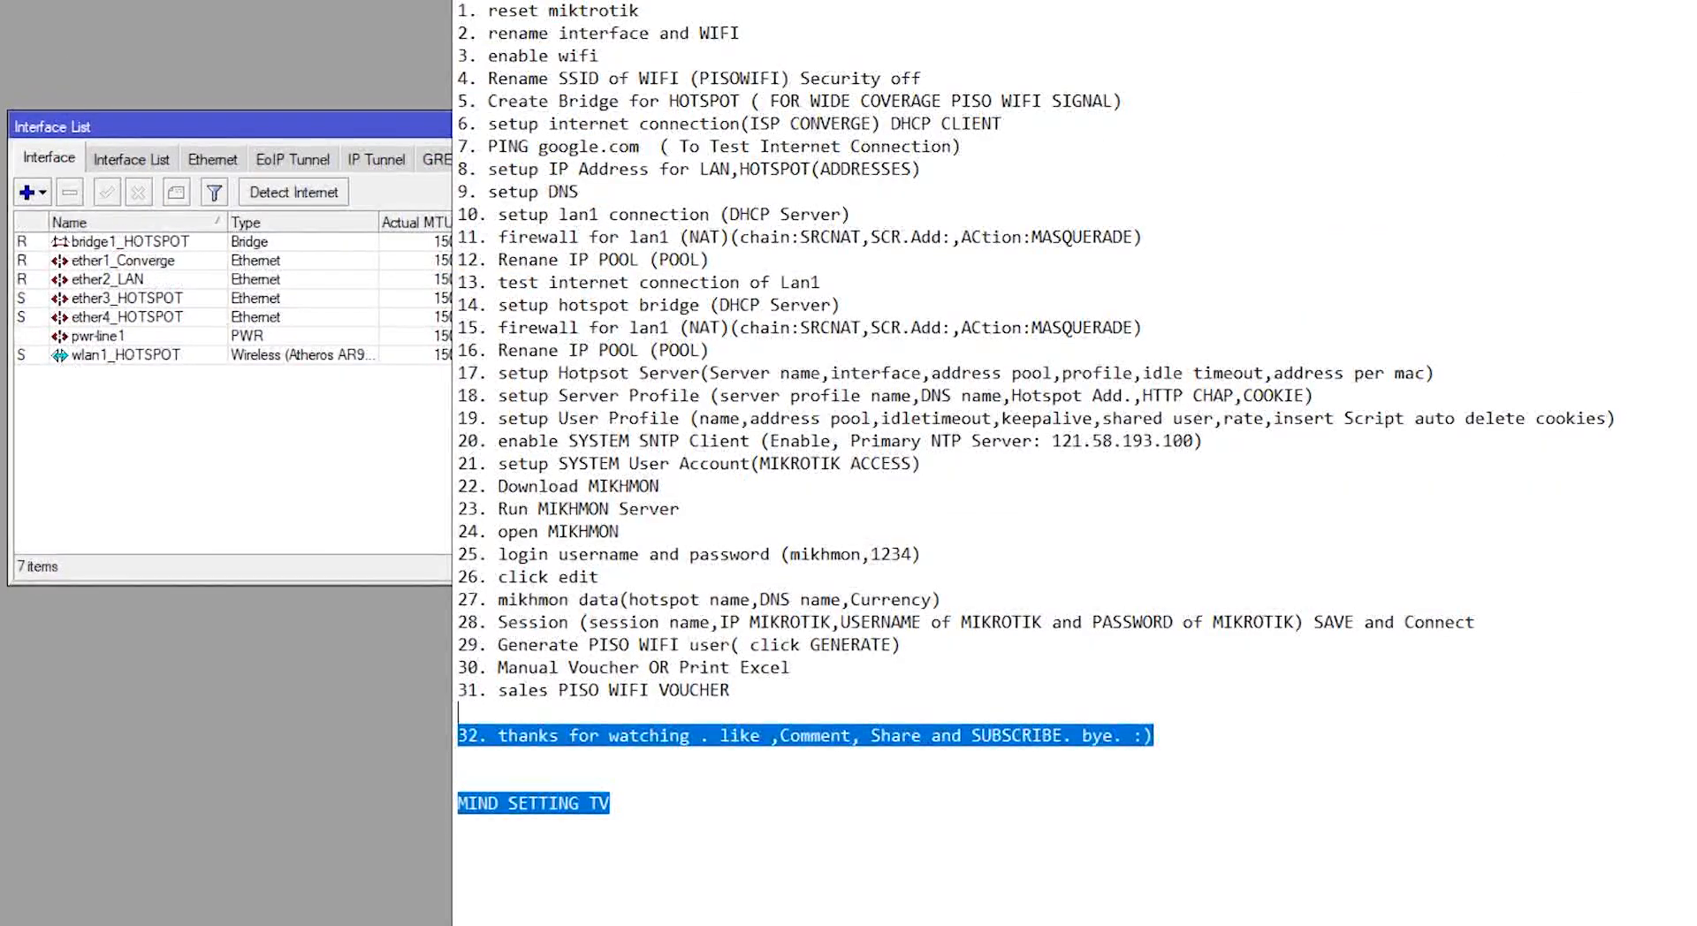
left_click_drag(456, 740, 1153, 740)
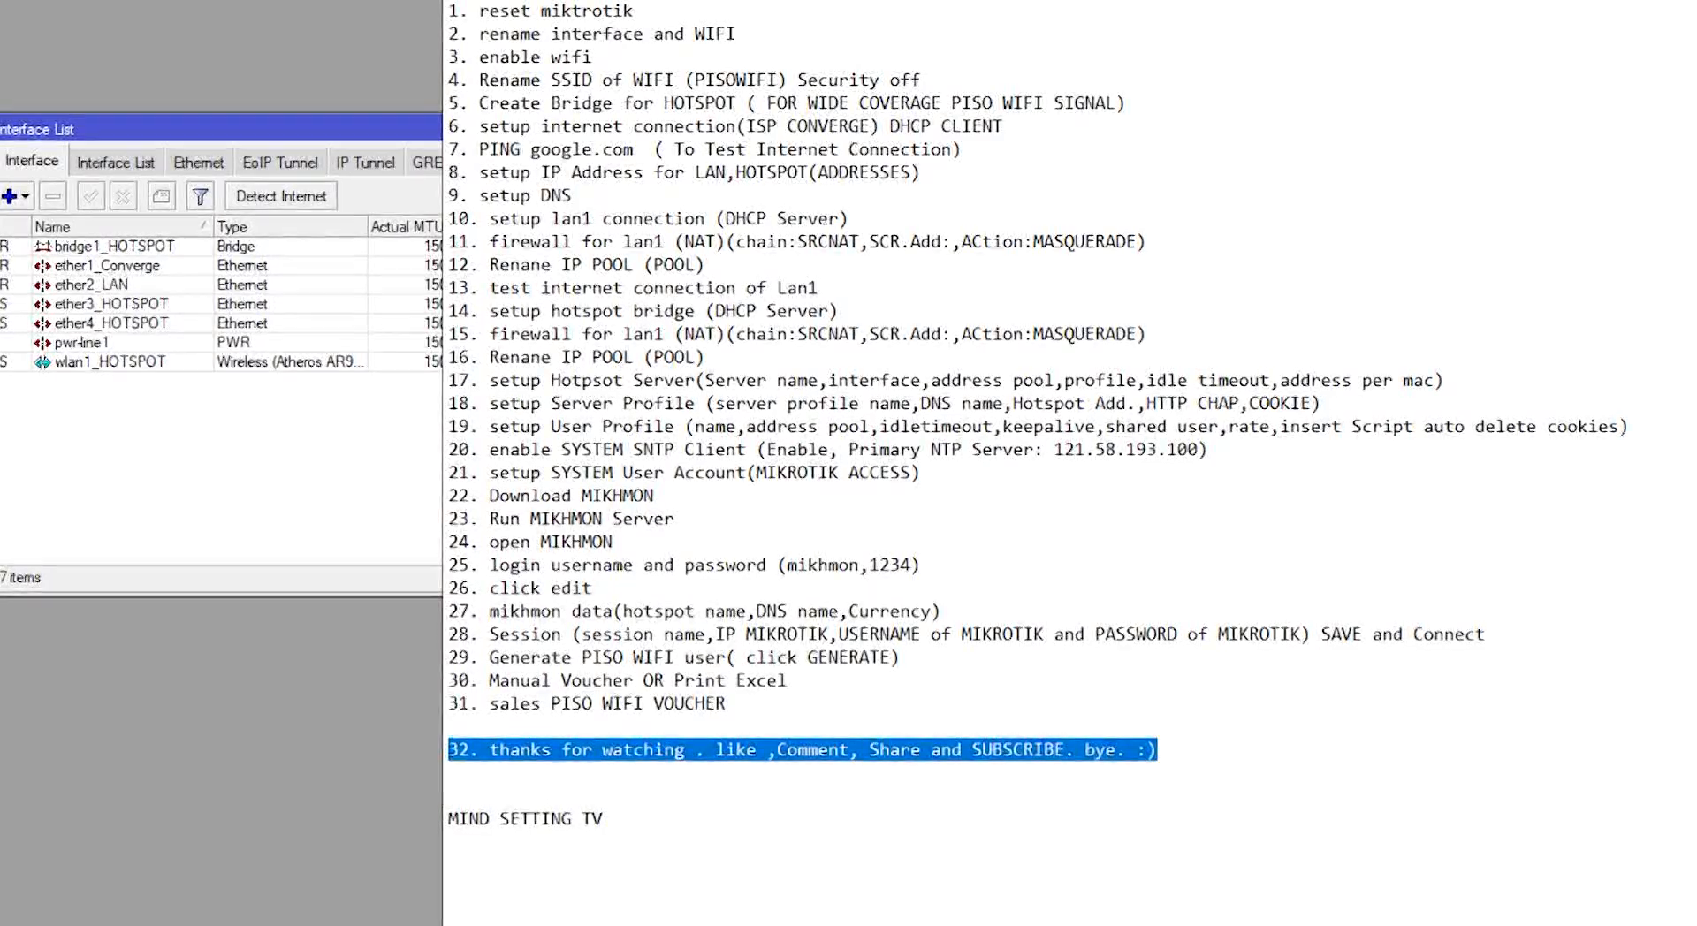
left_click_drag(607, 815, 445, 822)
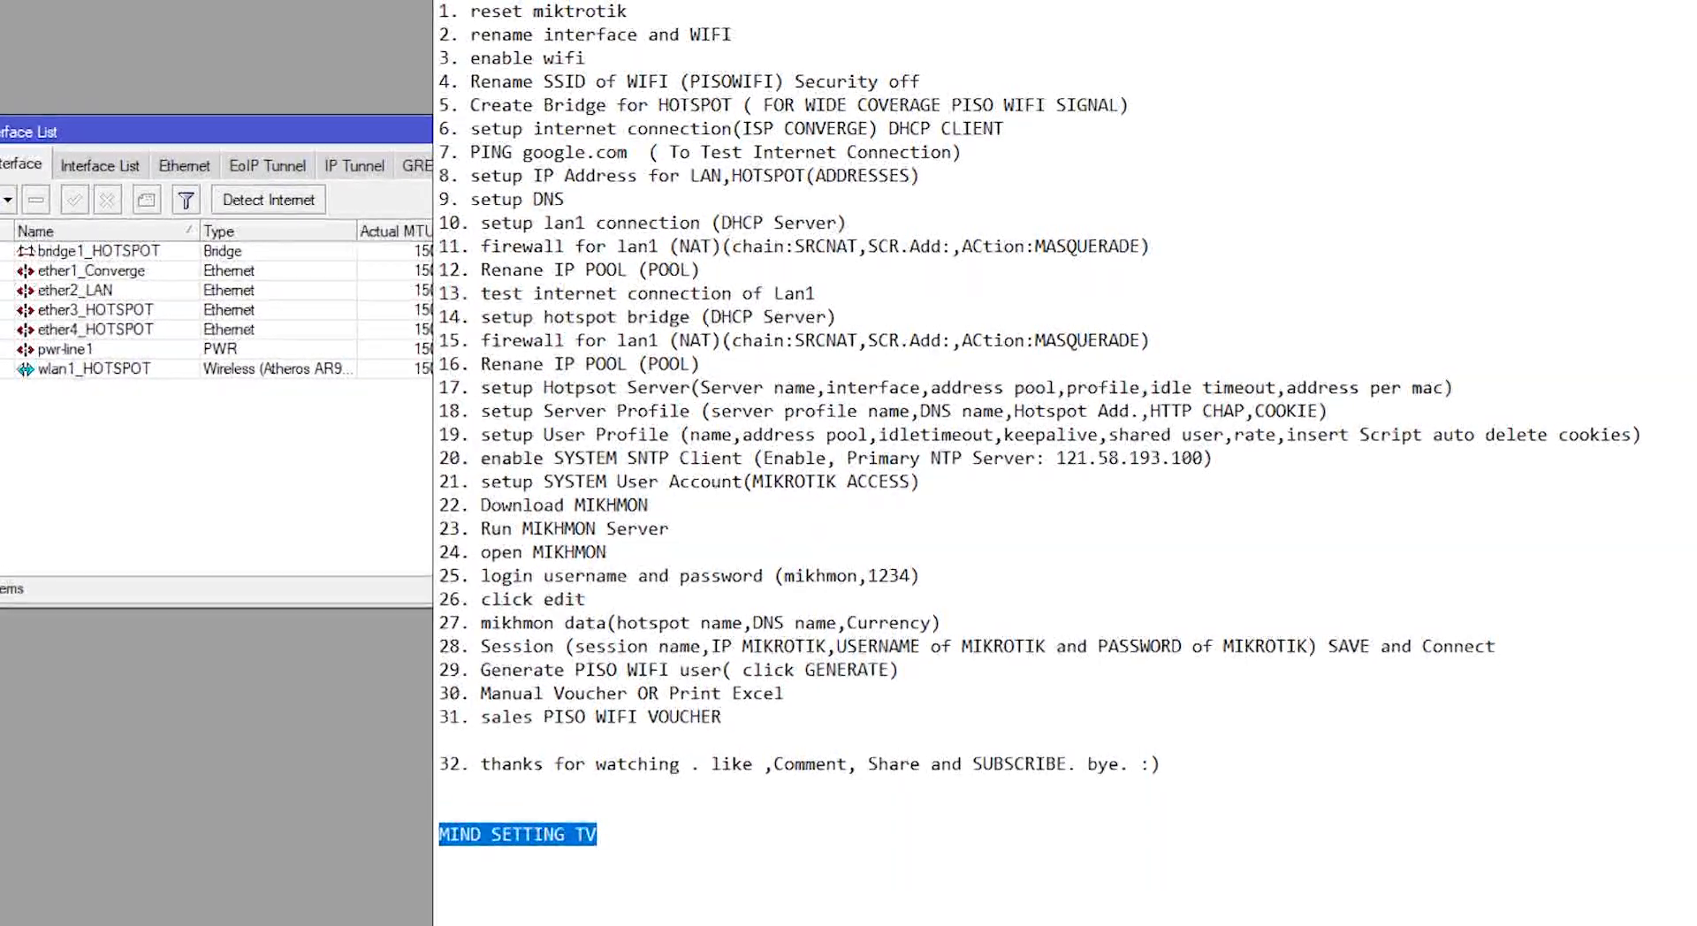
left_click(610, 844)
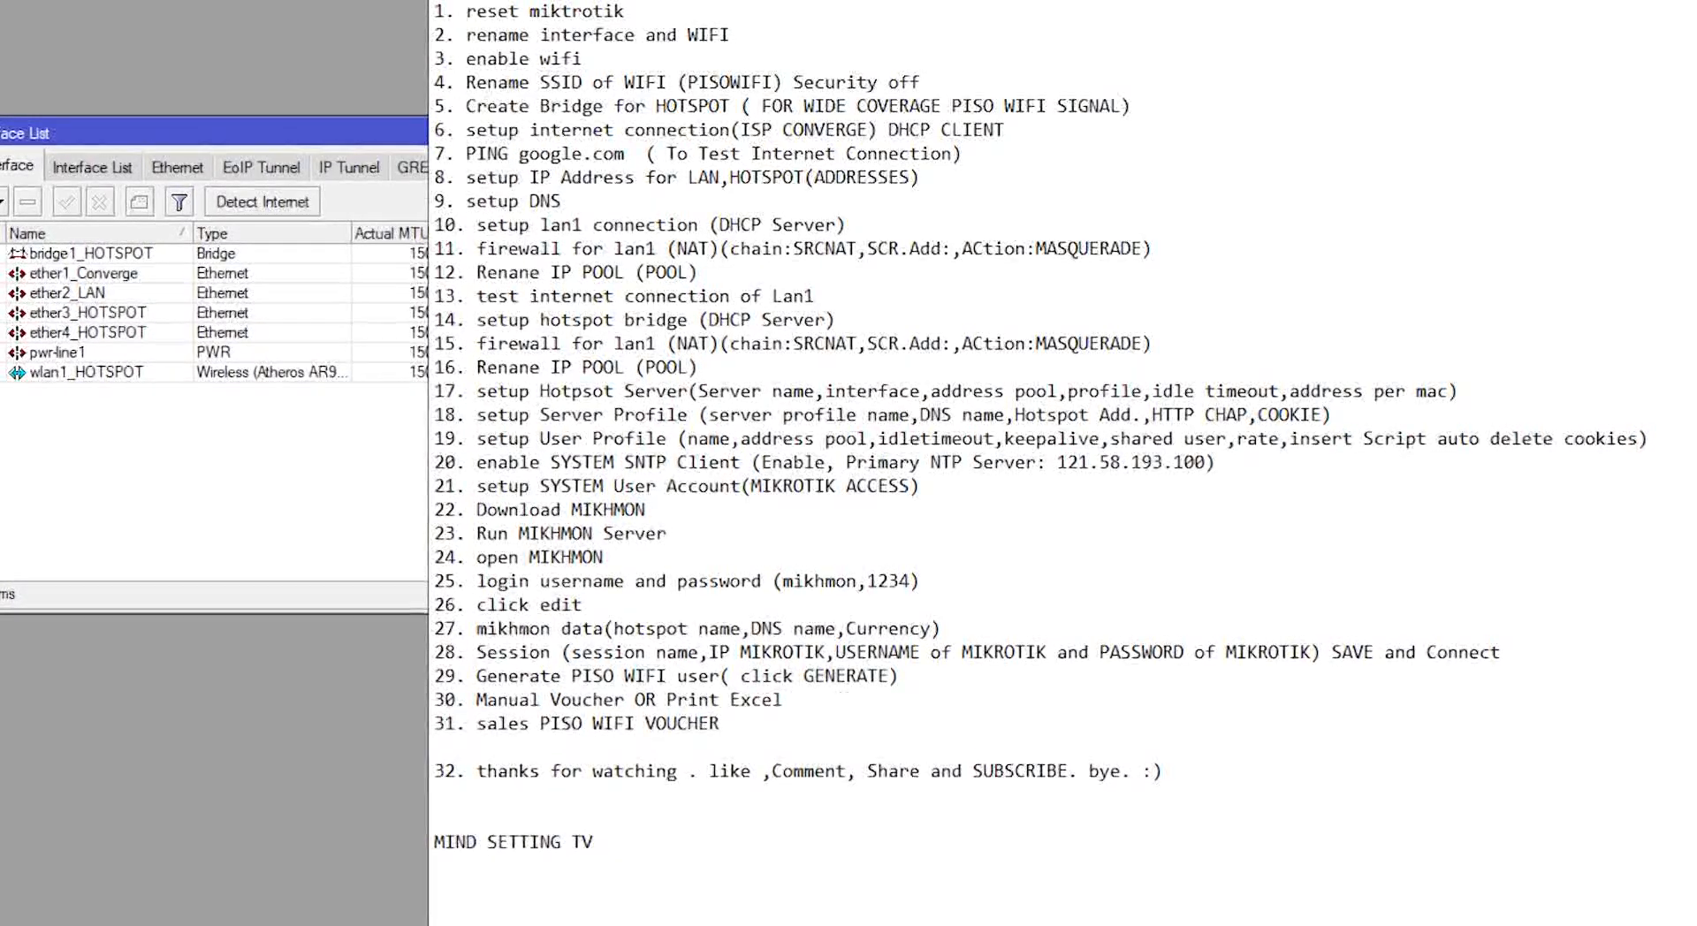